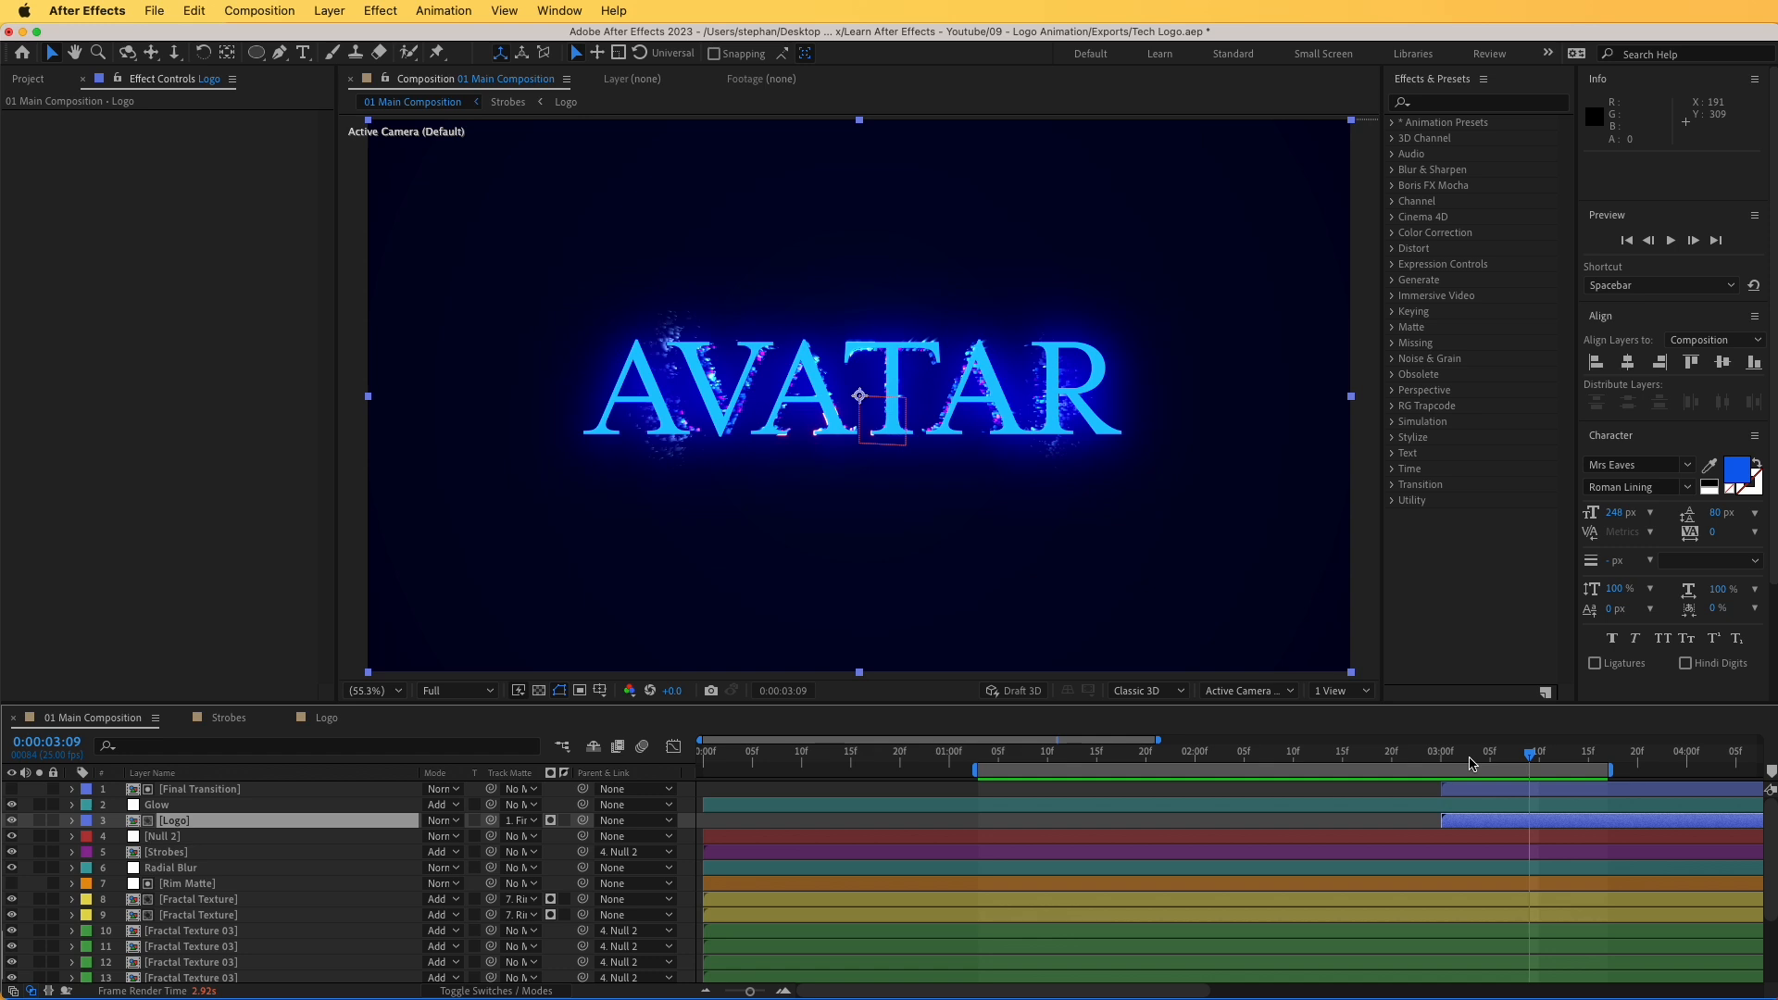
mouse_move(1472, 763)
mouse_down()
mouse_move(1437, 763)
mouse_move(1508, 765)
mouse_up()
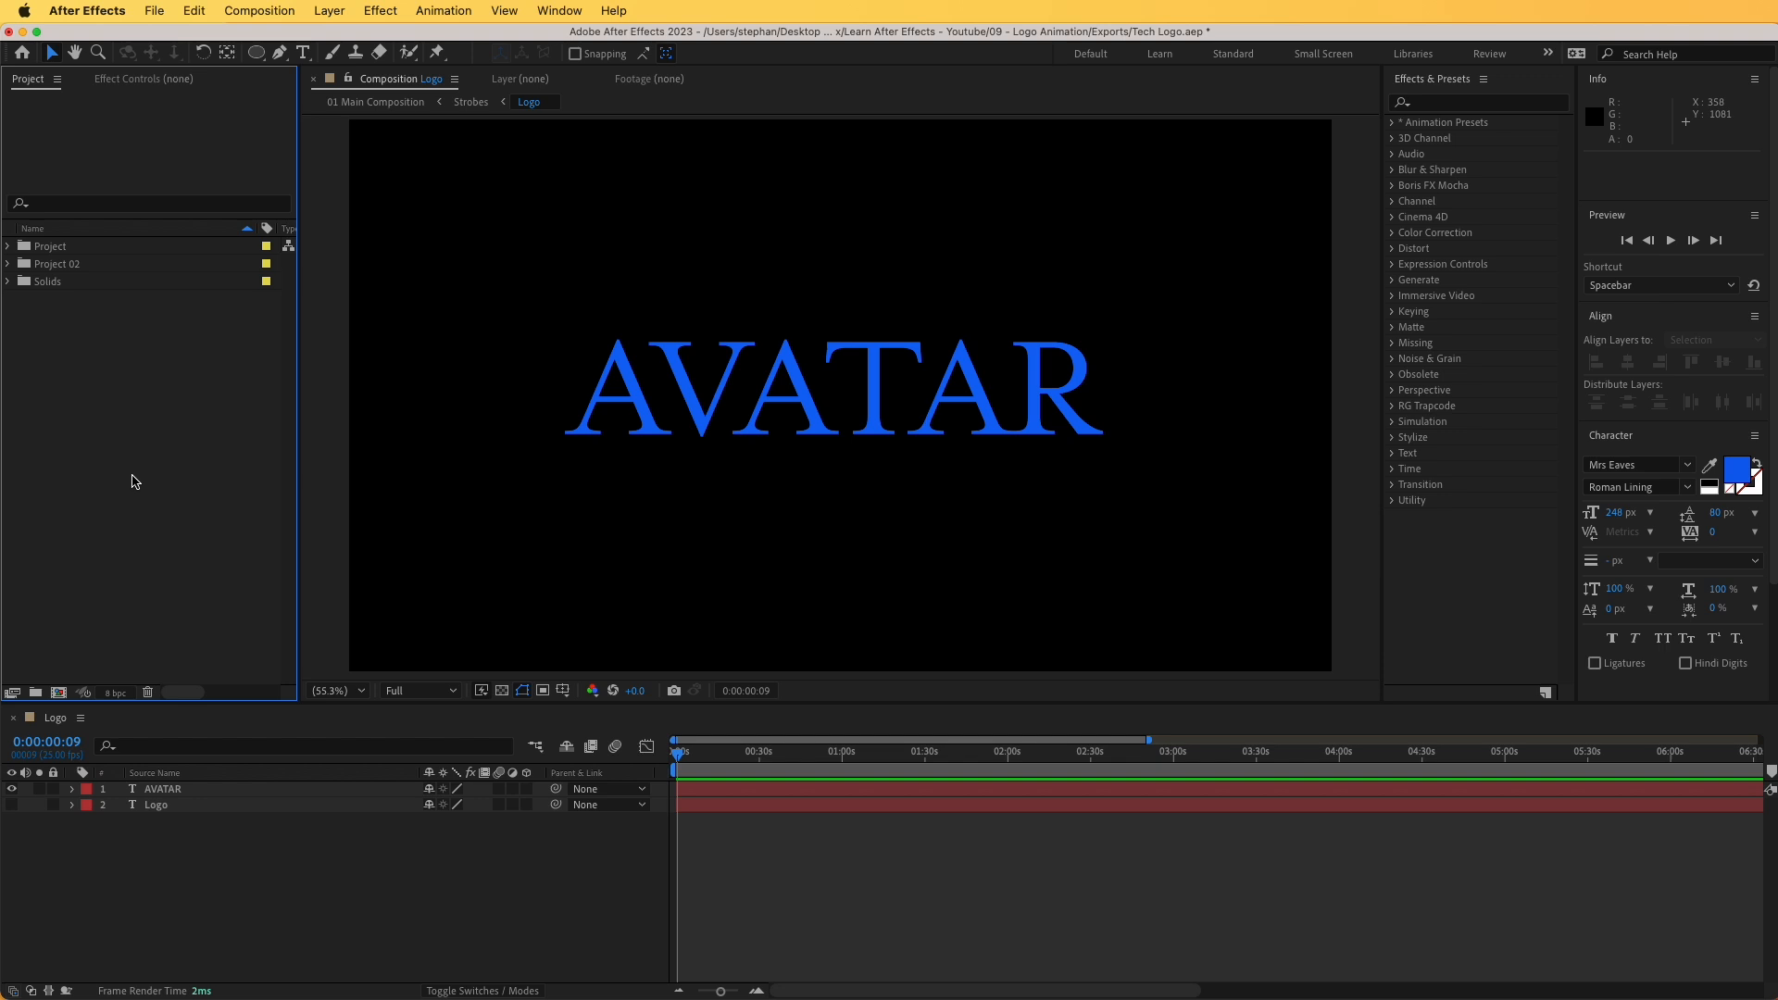
- Create a new 1920x1080, 25 fps, 10-second composition named Logo
click(252, 12)
click(273, 33)
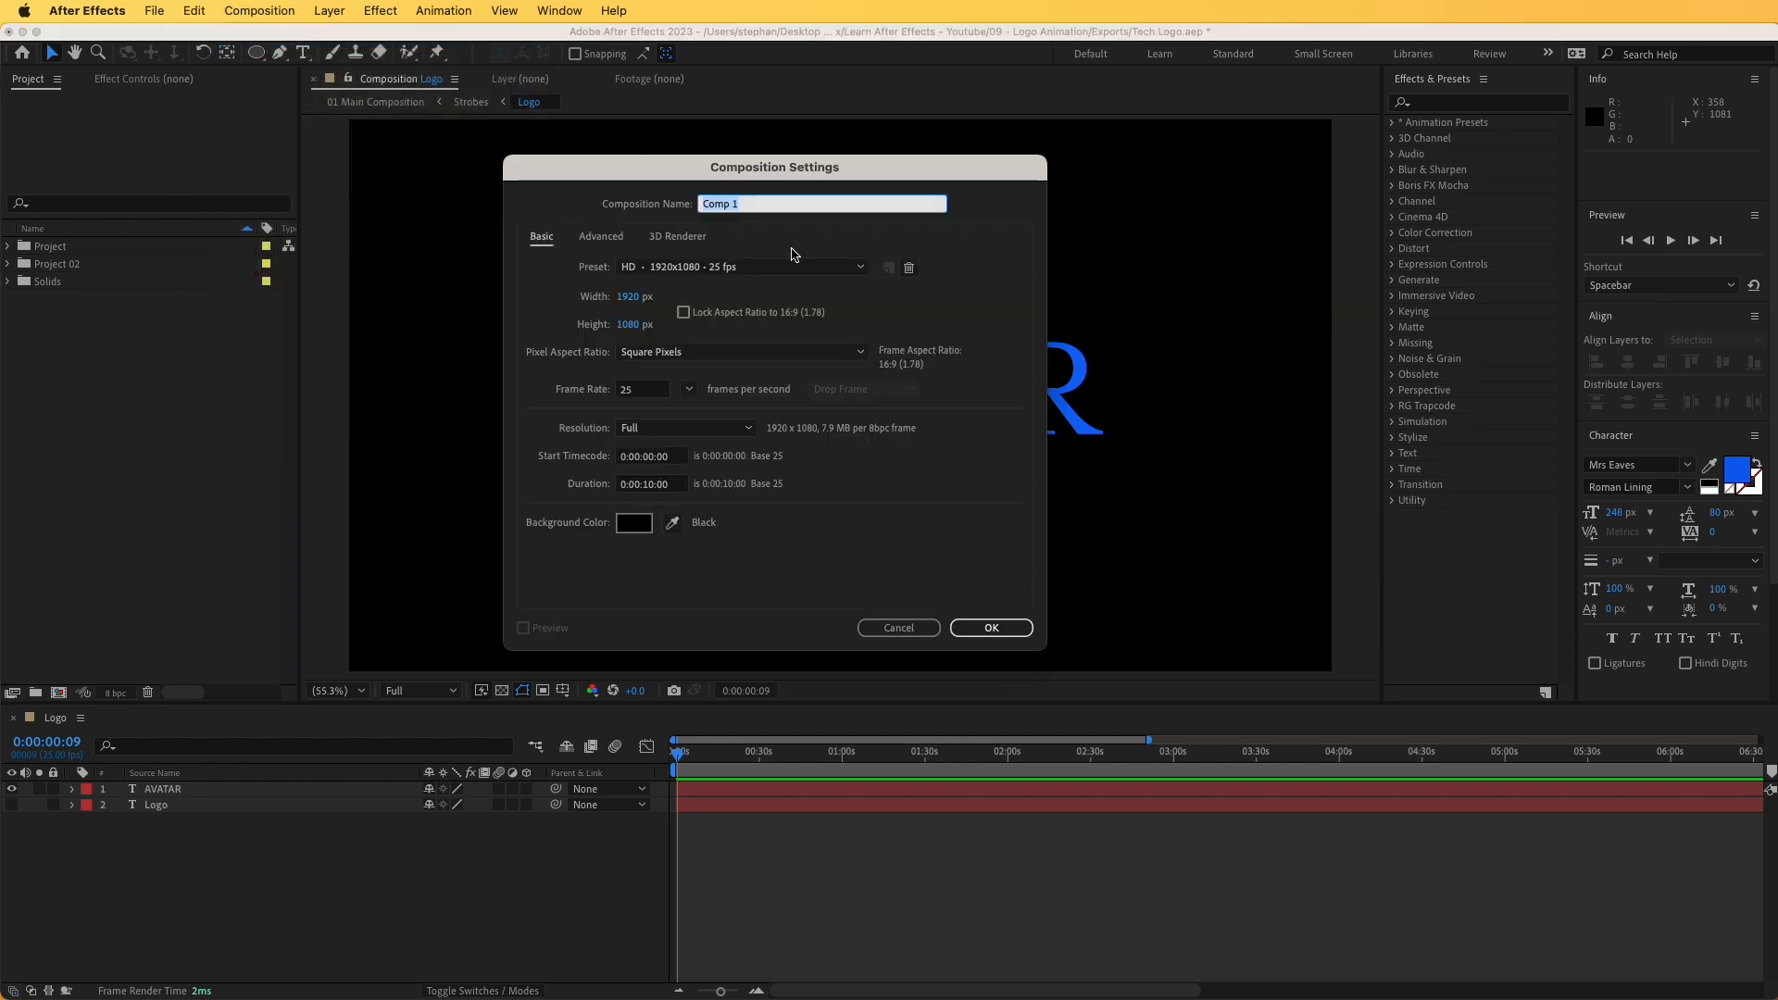
text(Logo)
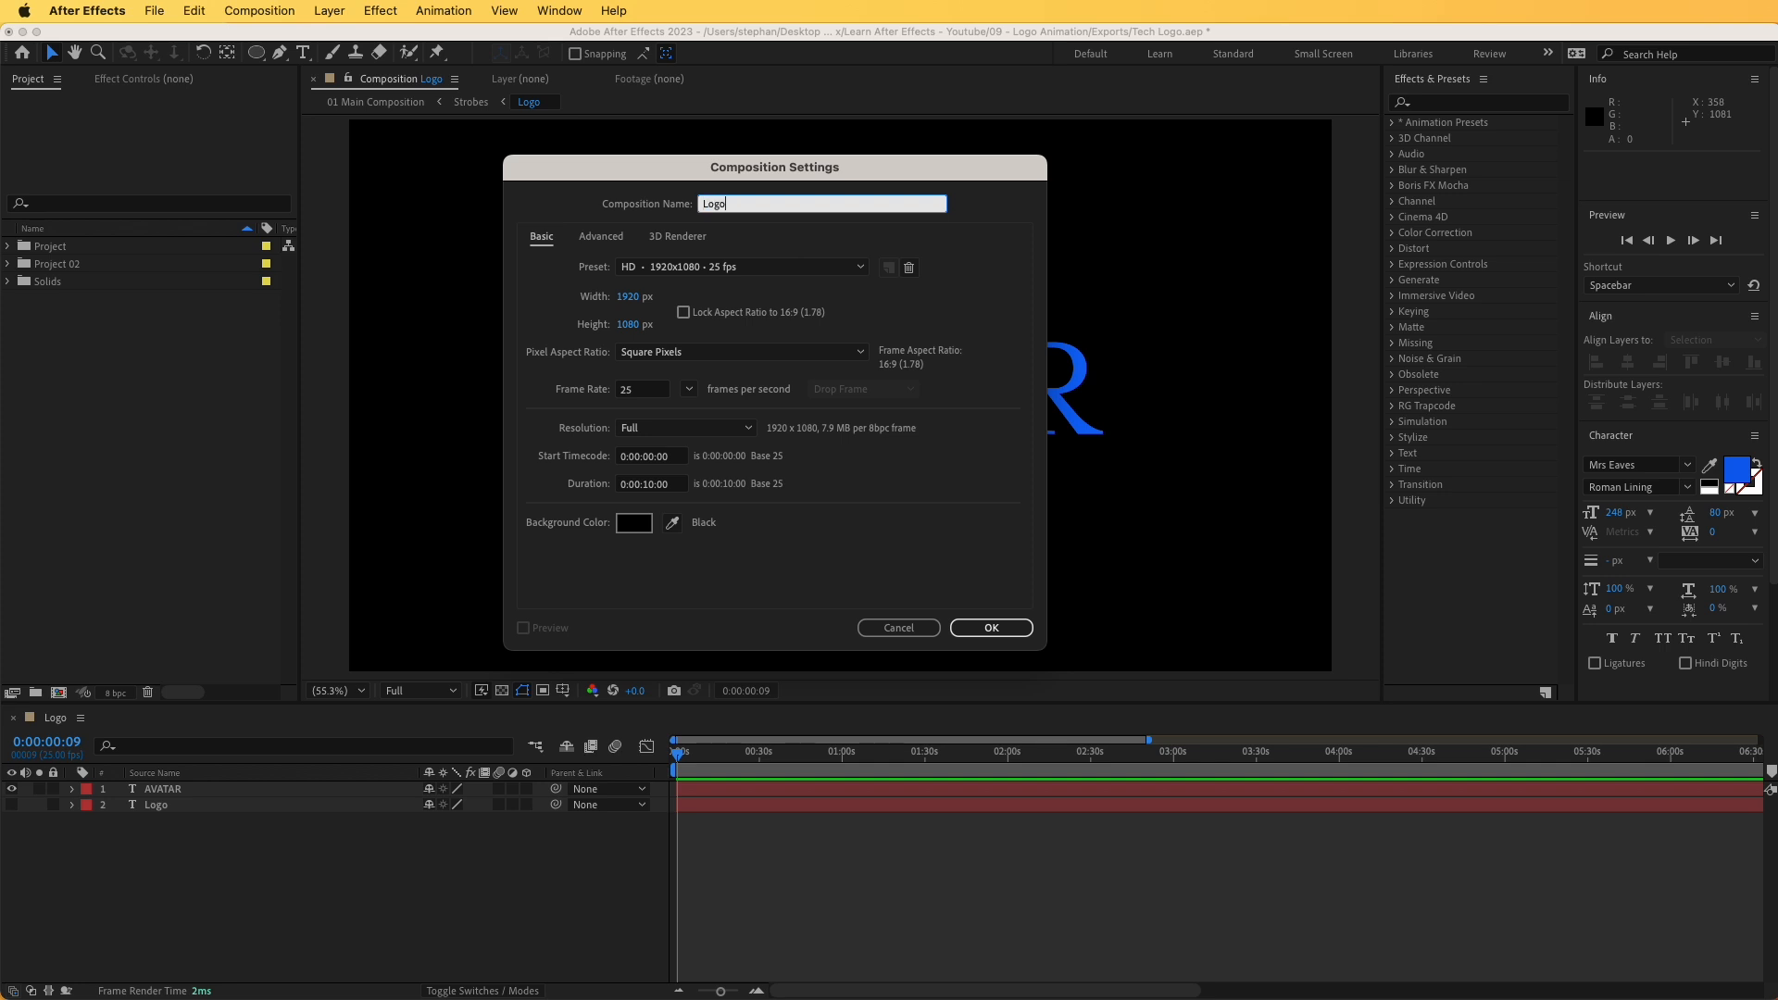
click(991, 628)
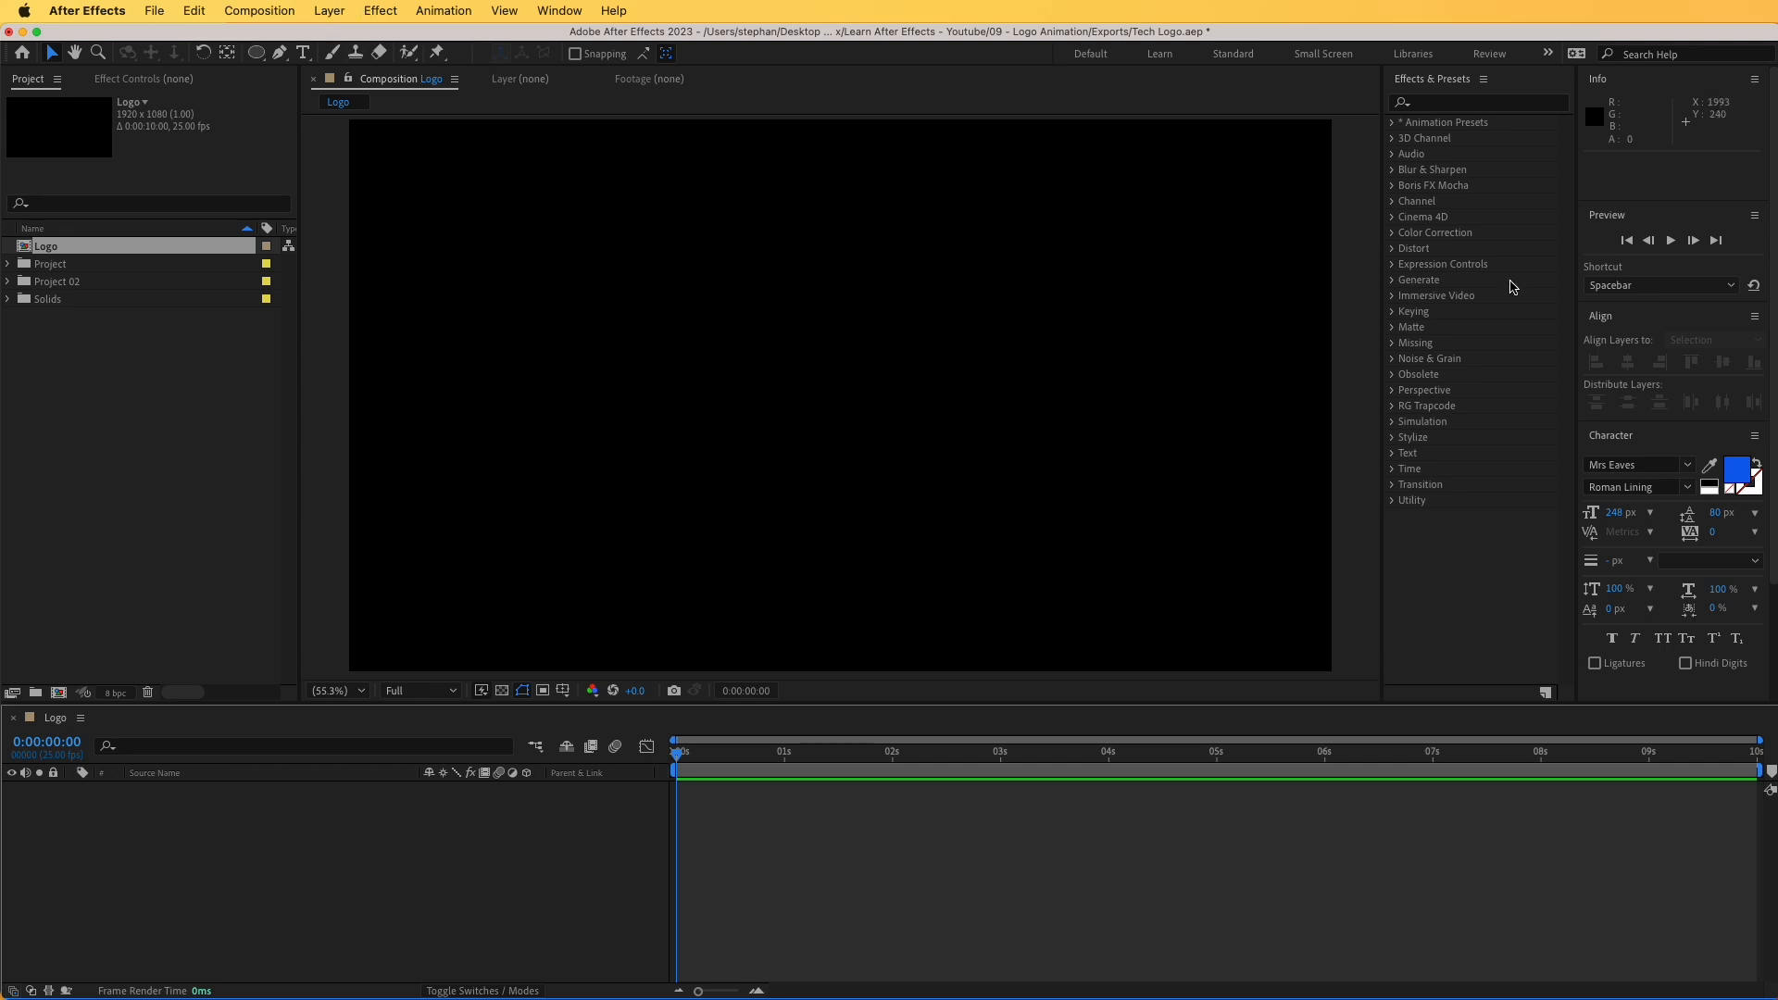
- Add a text layer reading "Logo" and centre it horizontally and vertically in the composition
click(302, 53)
click(680, 389)
text(Logo)
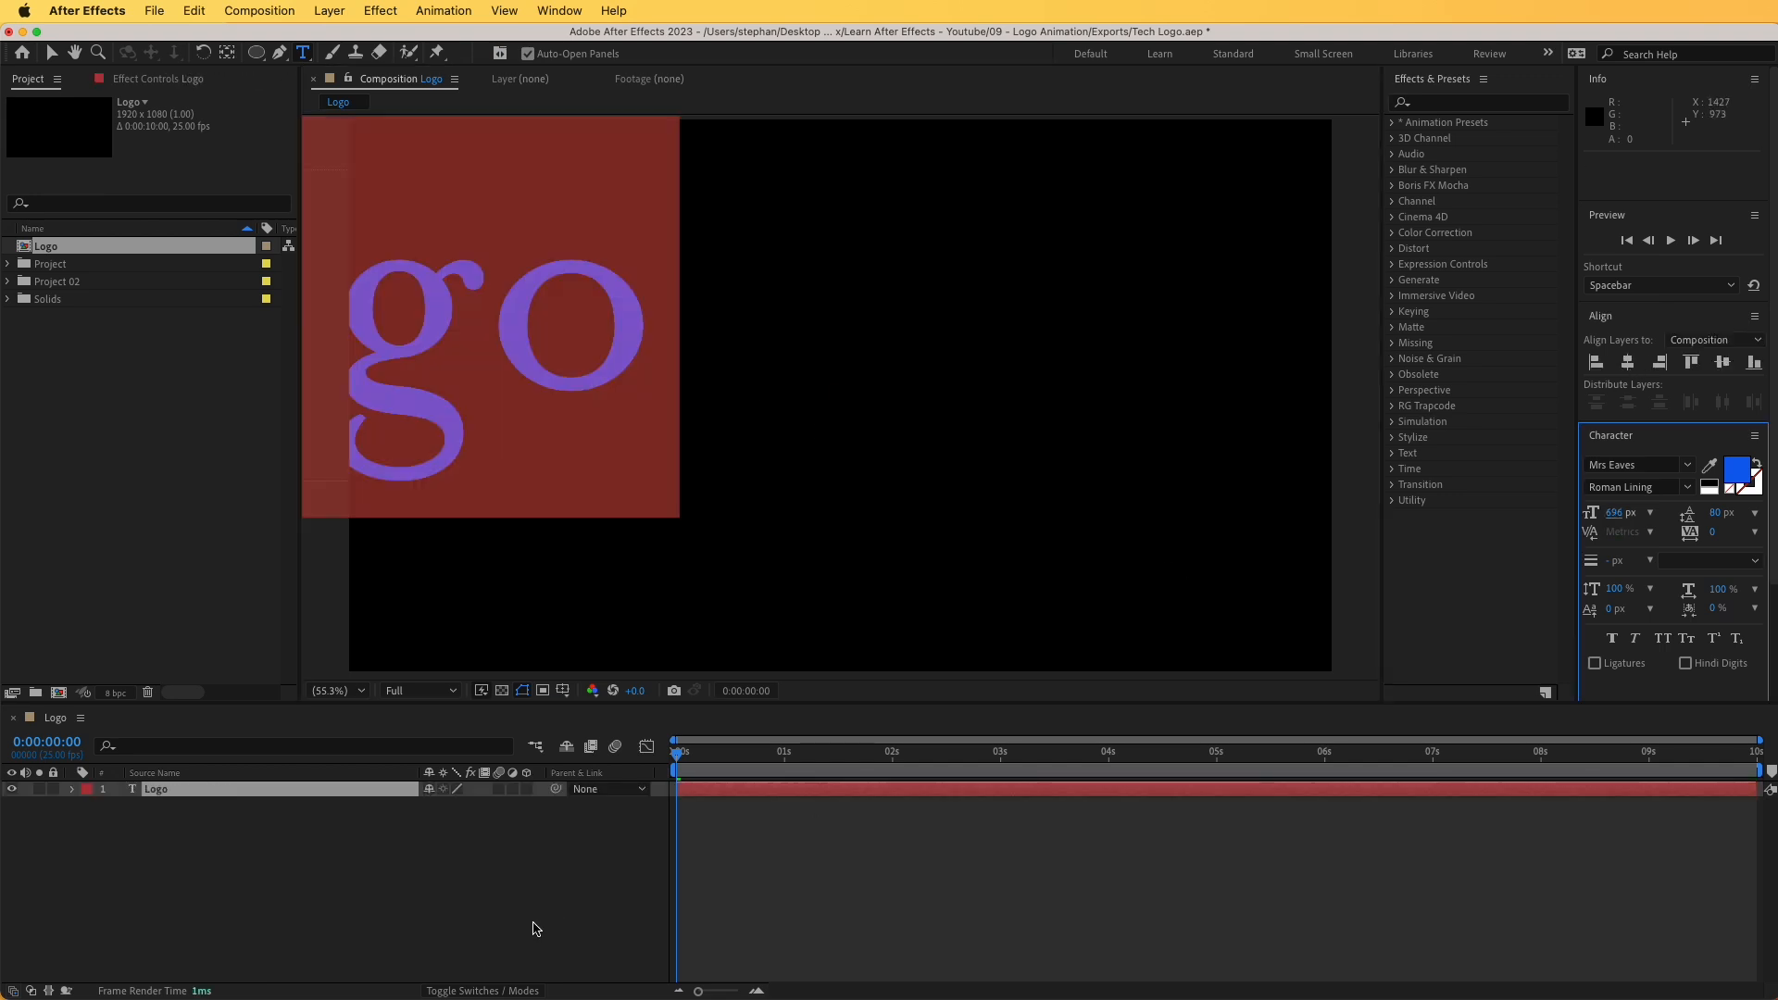
key(Escape)
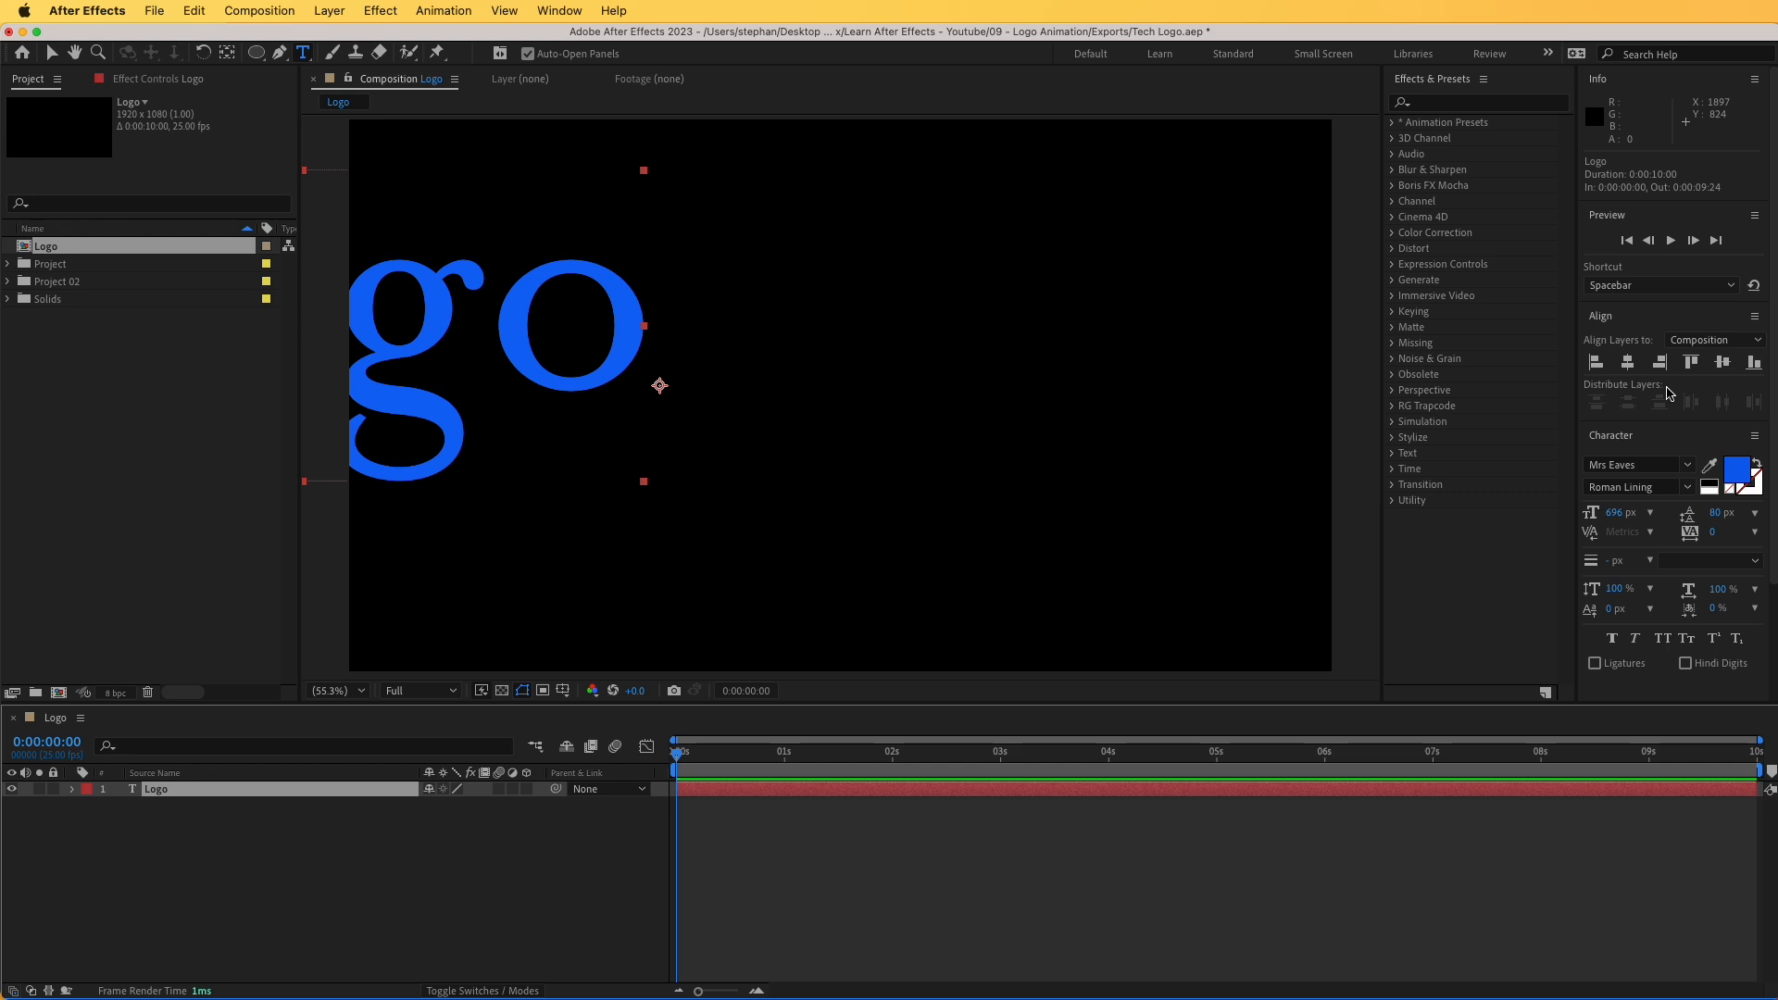
click(1626, 362)
click(1721, 362)
- Set the Logo text to Montserrat Bold at 418 px
click(1660, 465)
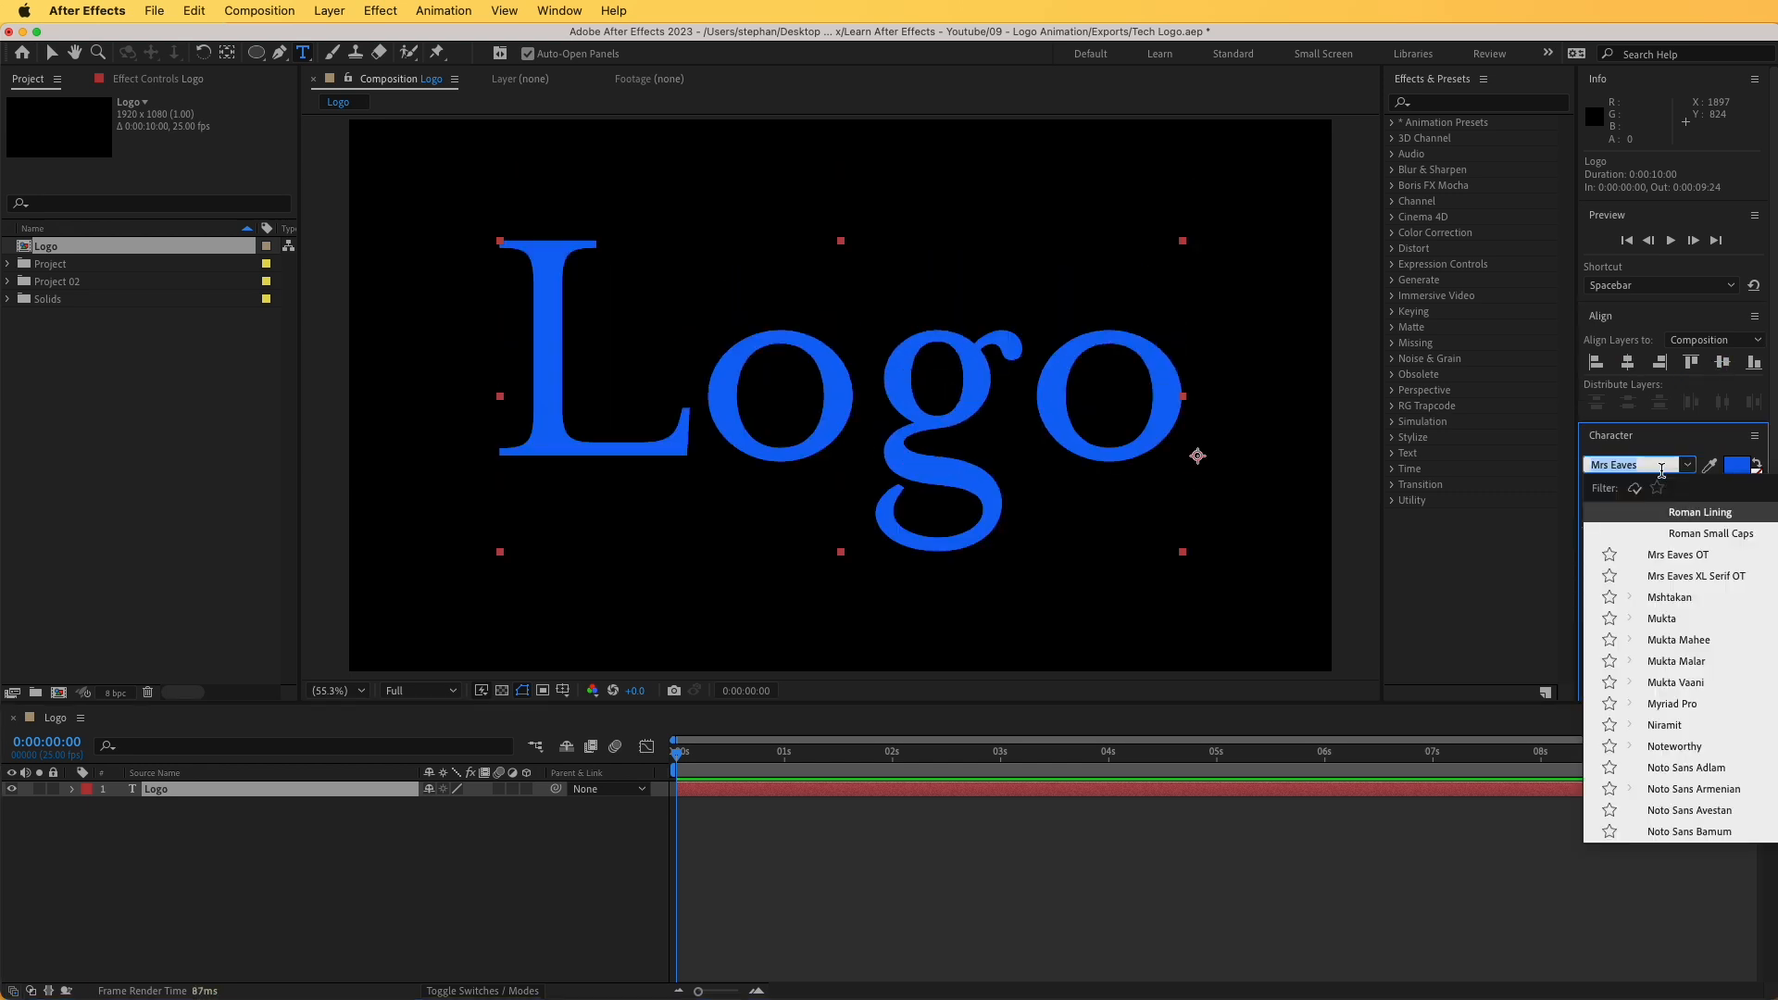
text(mon)
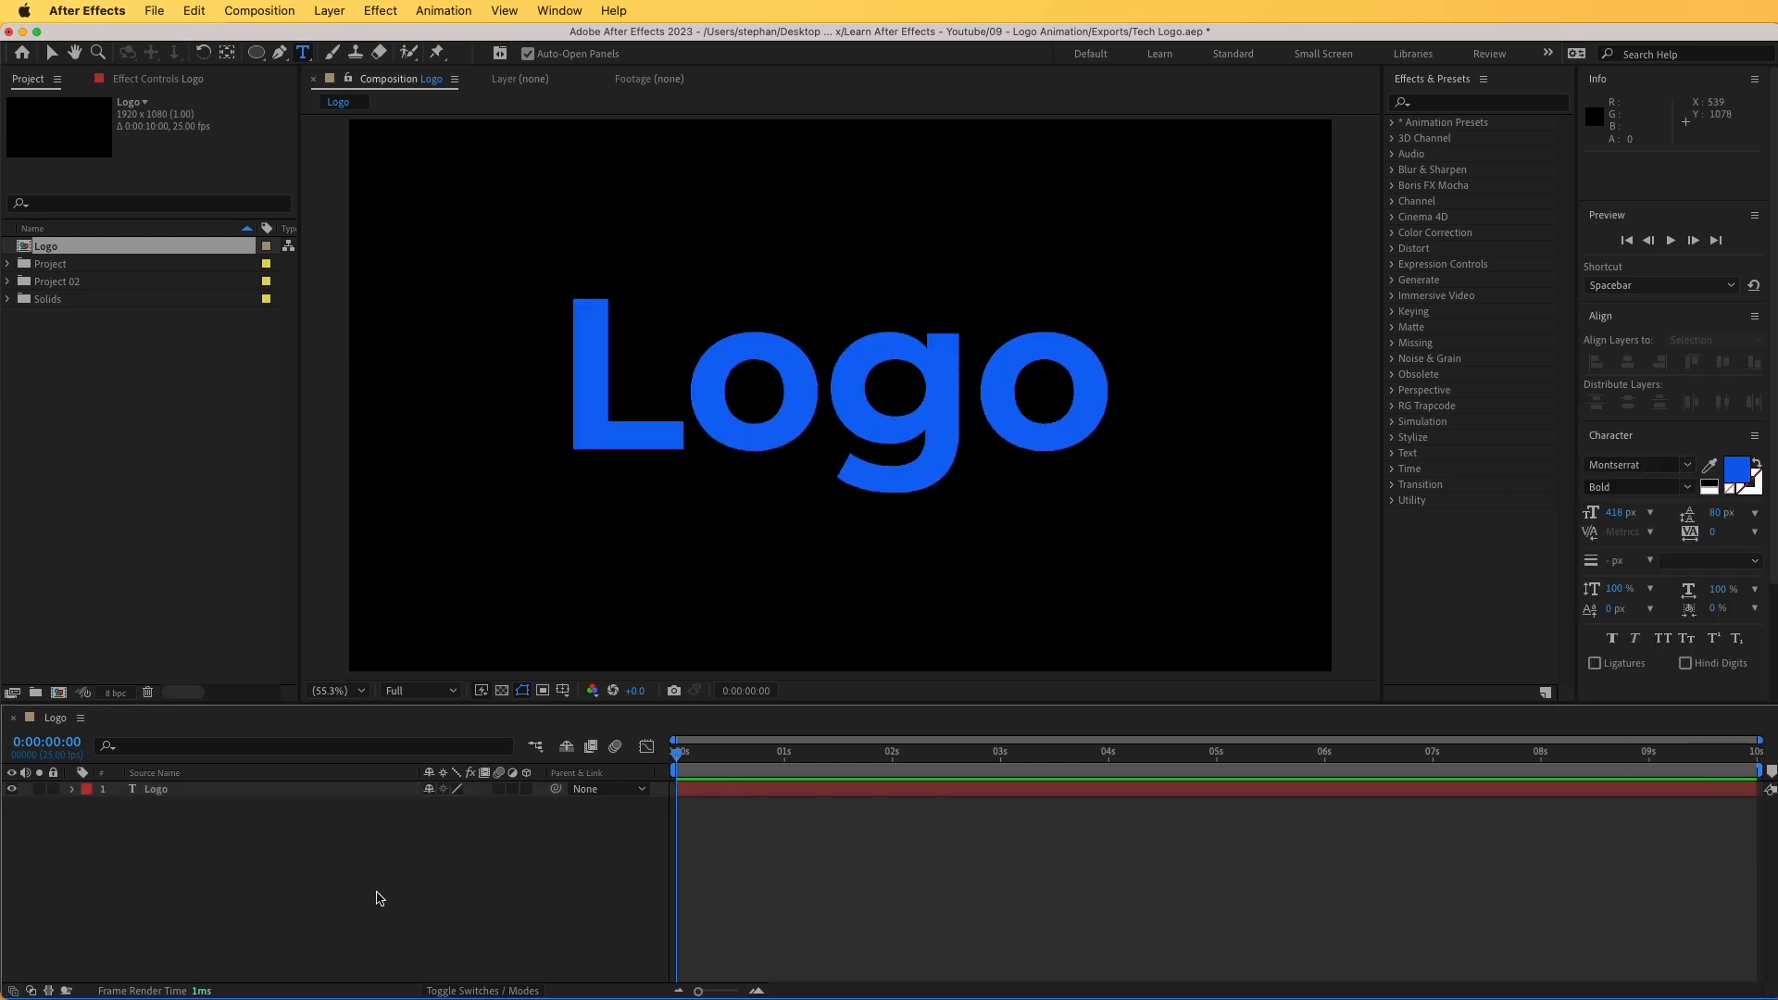
click(48, 56)
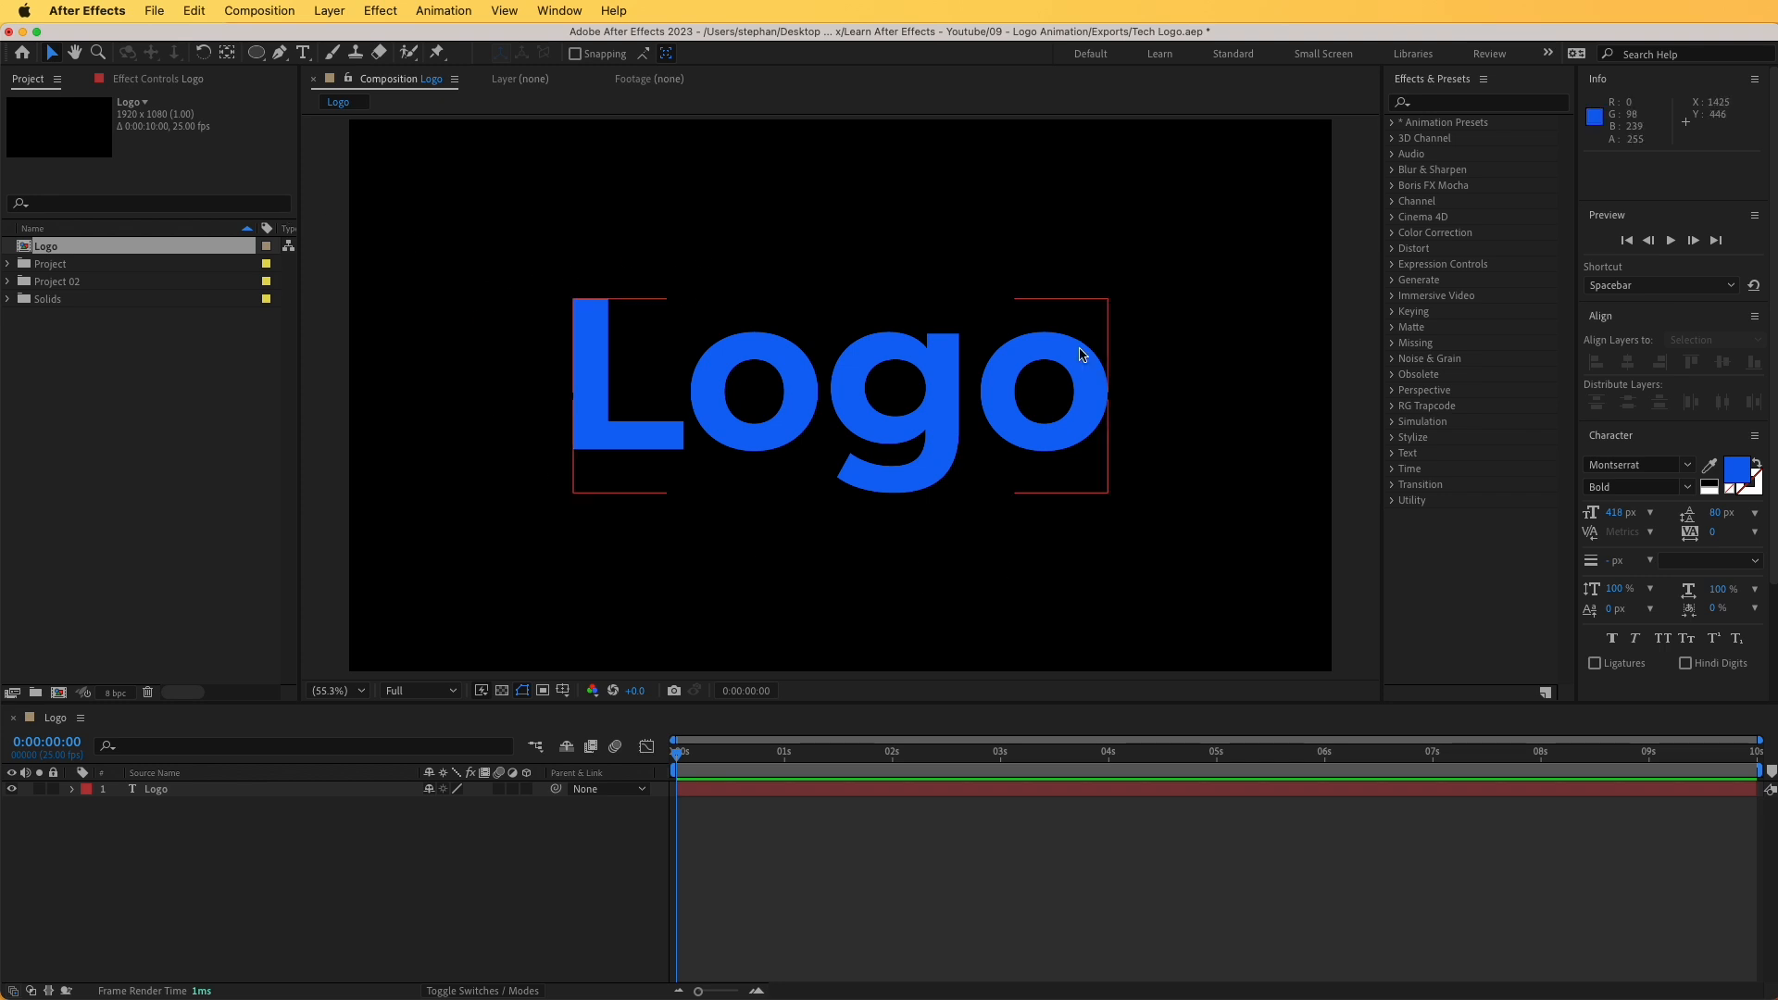
- Create a new 1920x1080, 25 fps, 10-second composition named Transition
click(259, 10)
click(266, 38)
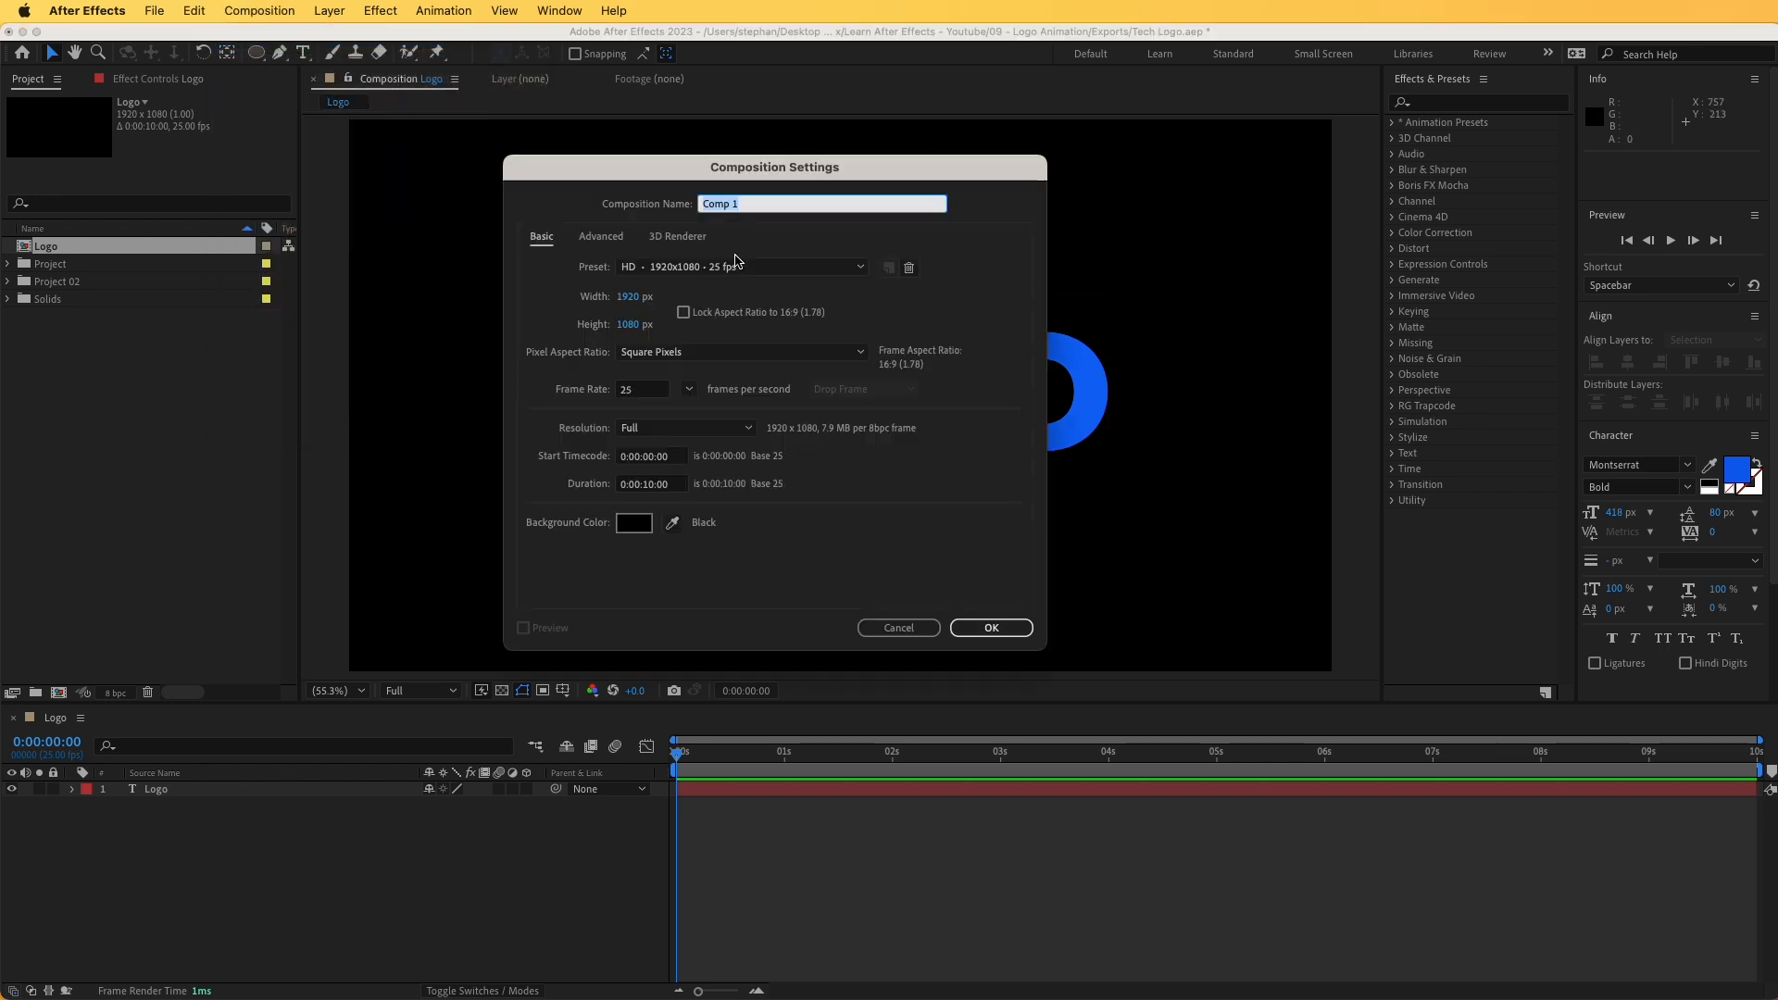
text(Transition)
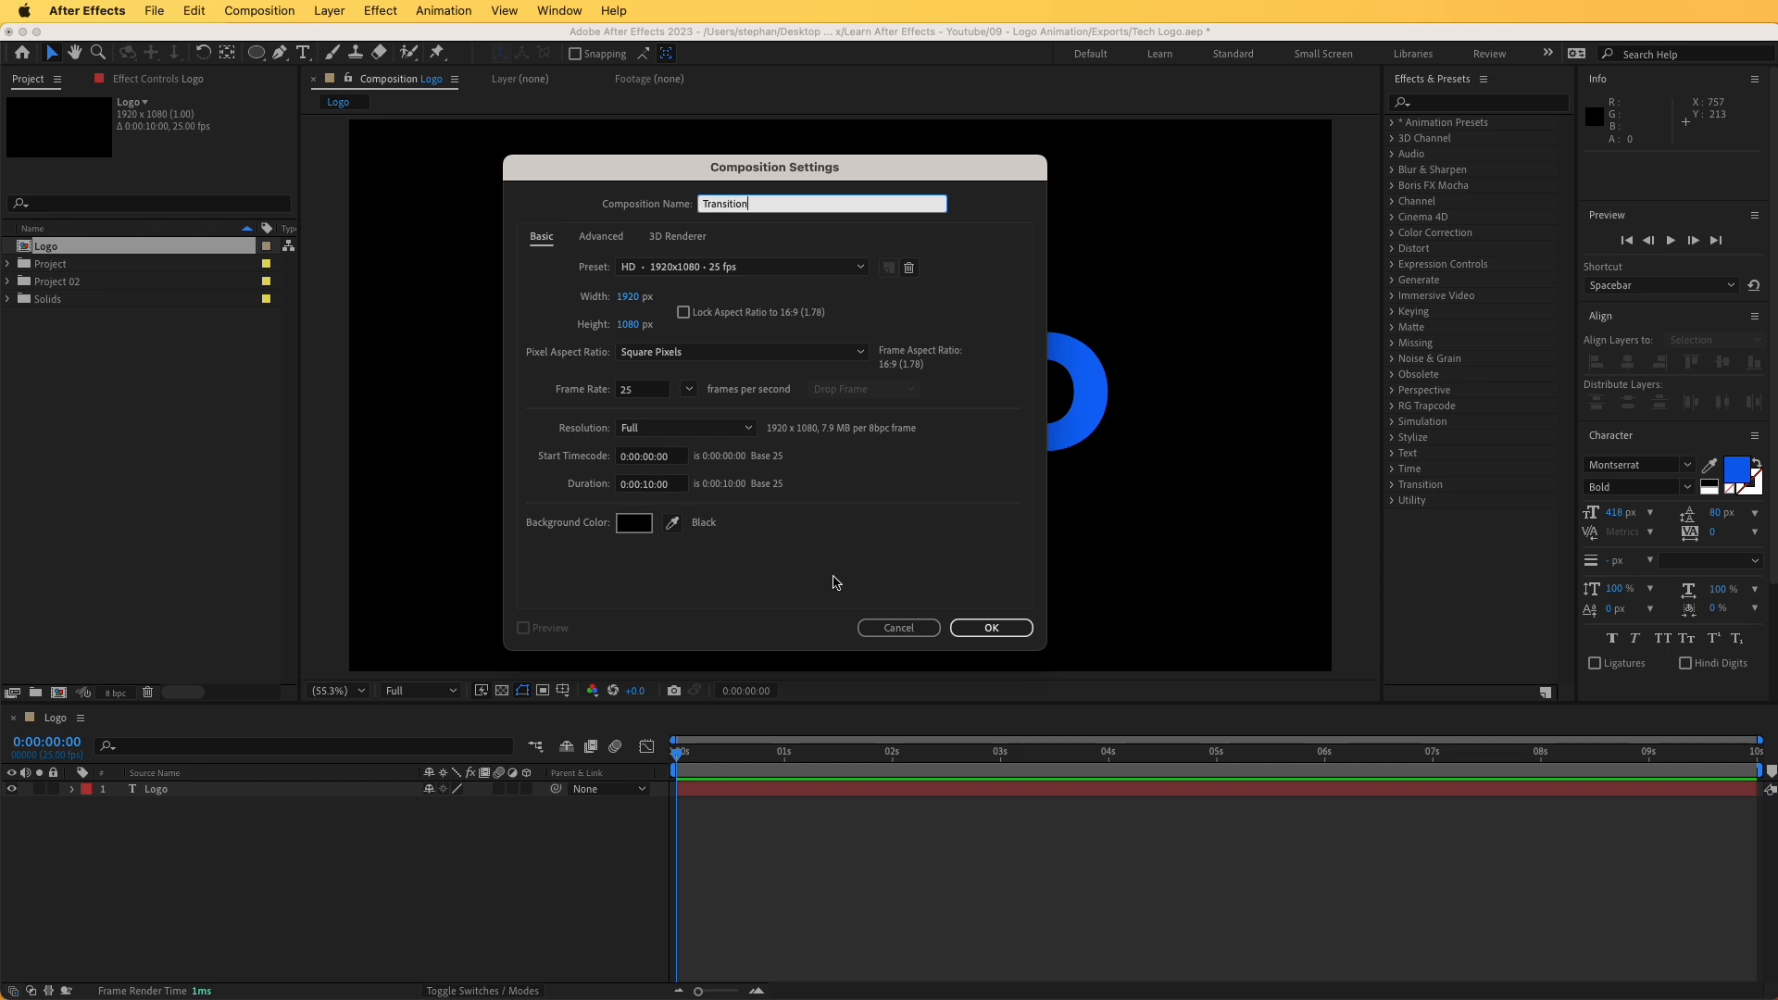
click(980, 628)
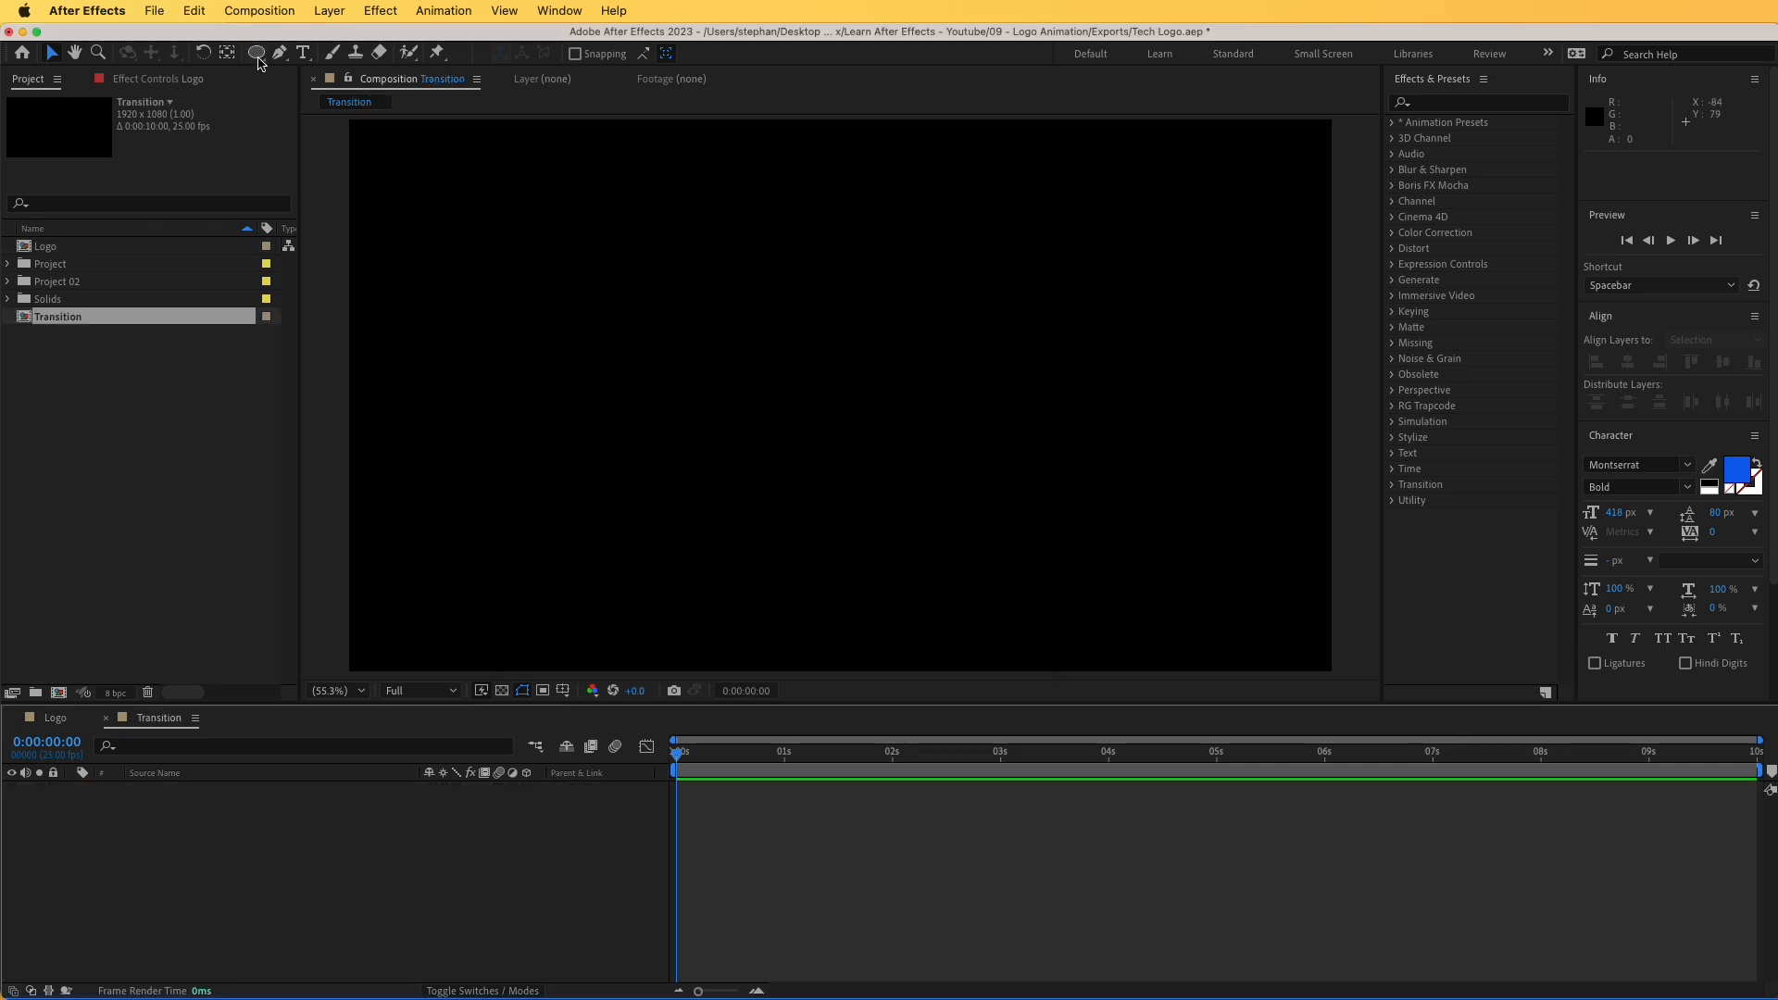
- Draw a white circle about 860 px in diameter and centre it in the Transition composition
click(256, 55)
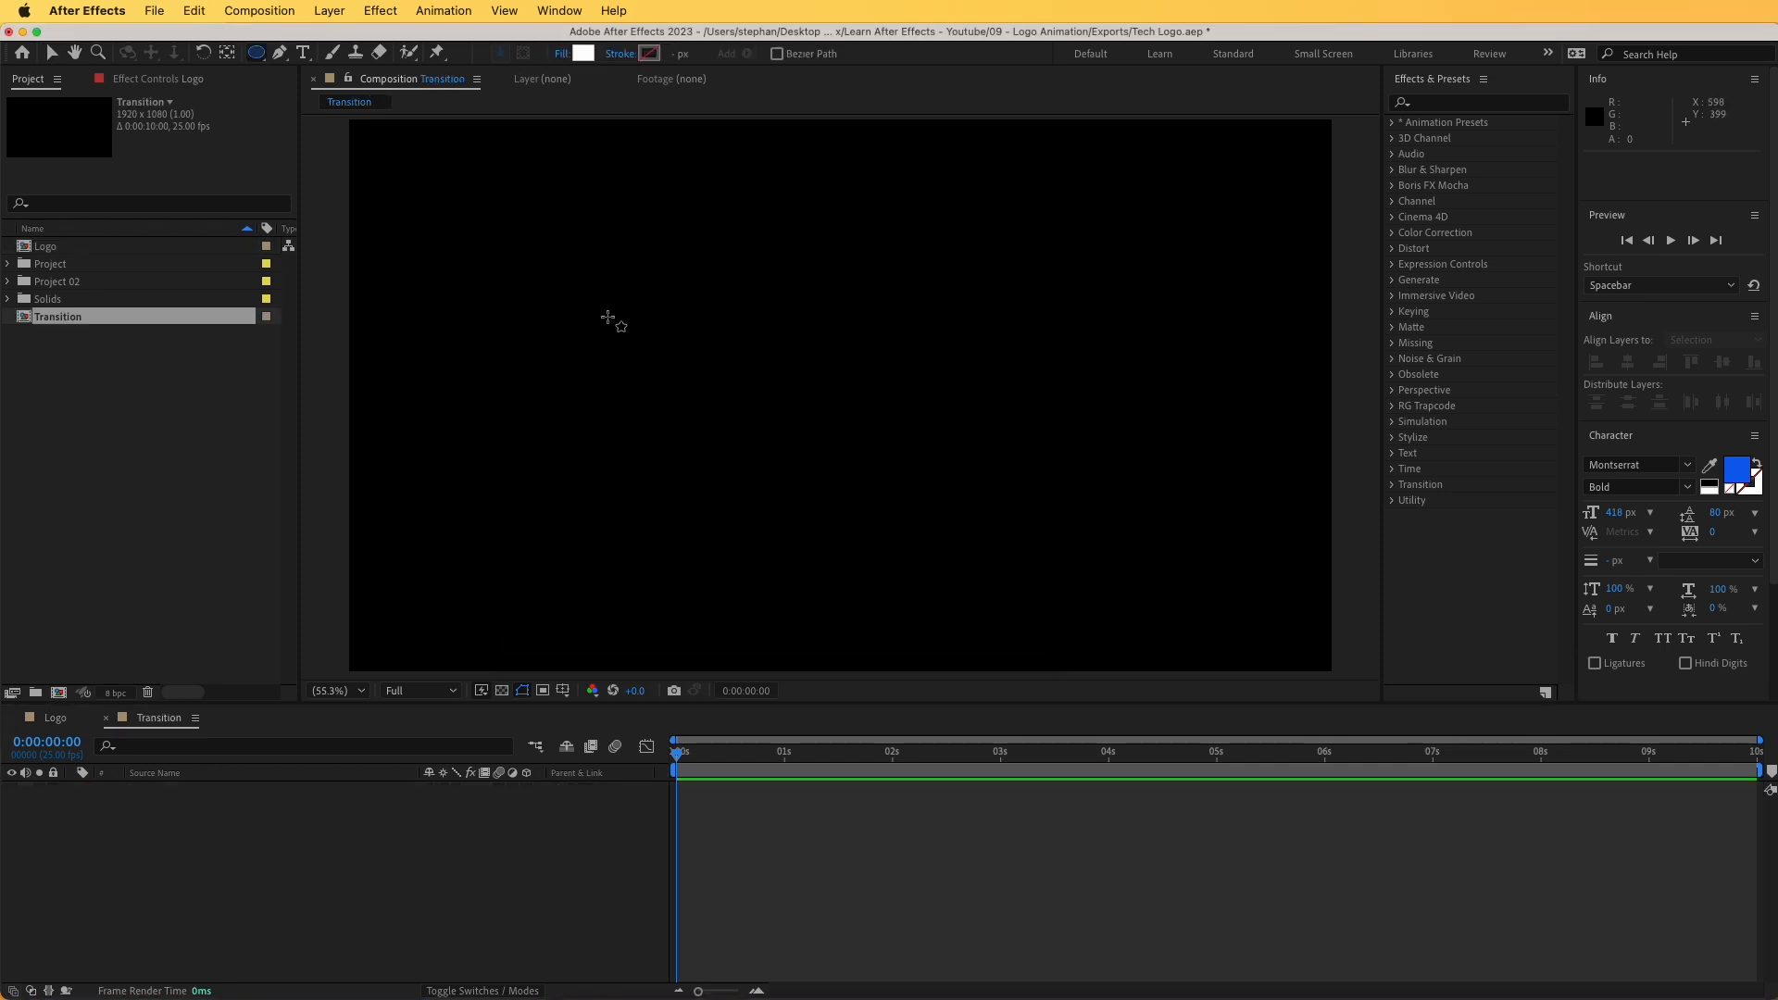
drag(606, 251, 1054, 528)
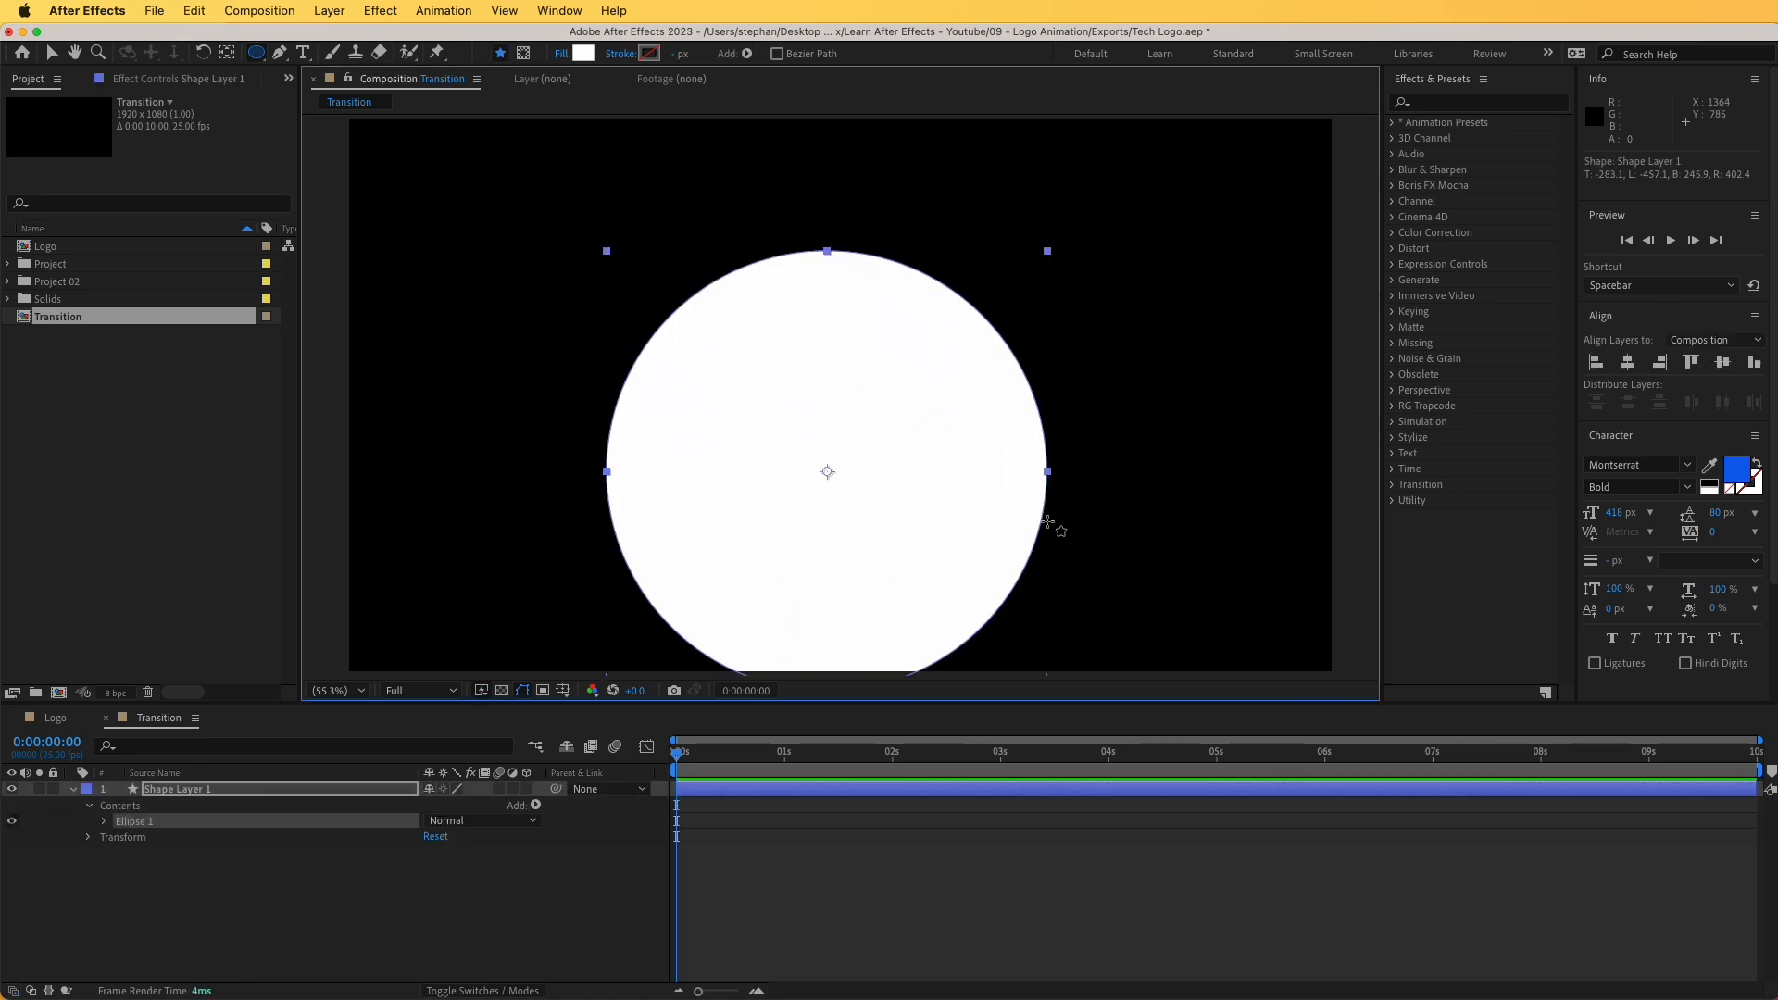
click(1627, 361)
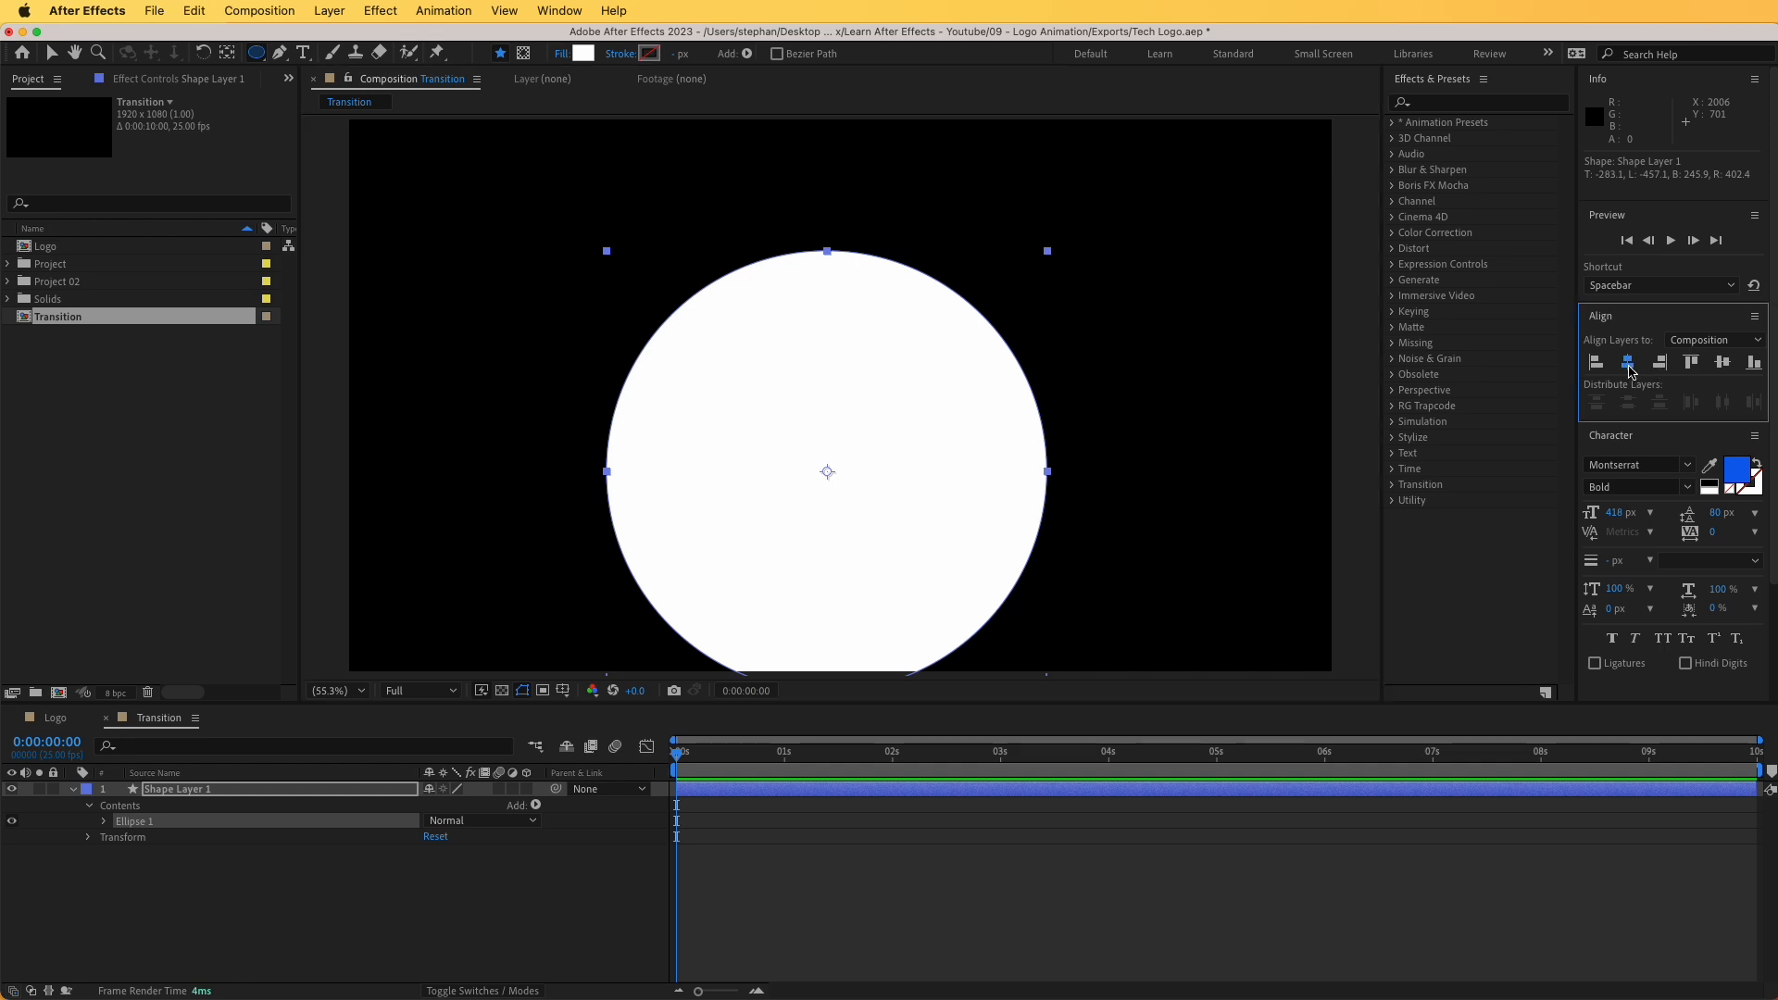
click(1721, 361)
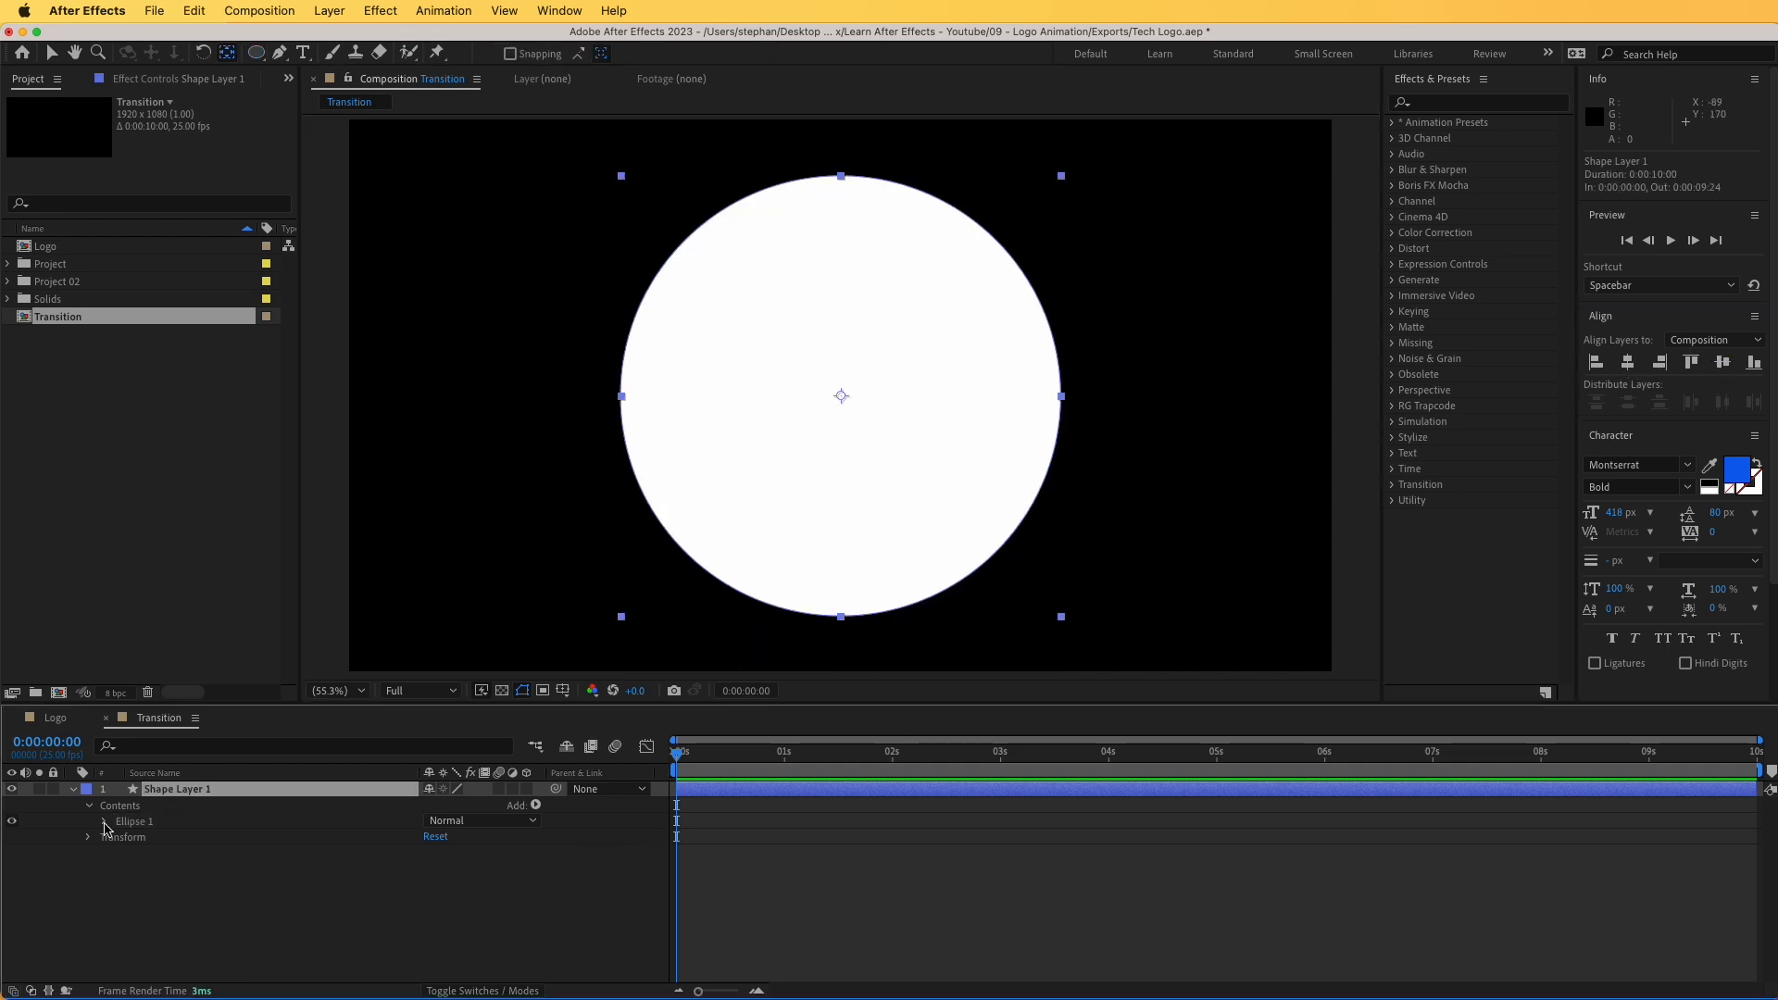
- Turn off the circle's fill and turn on its white stroke
click(105, 823)
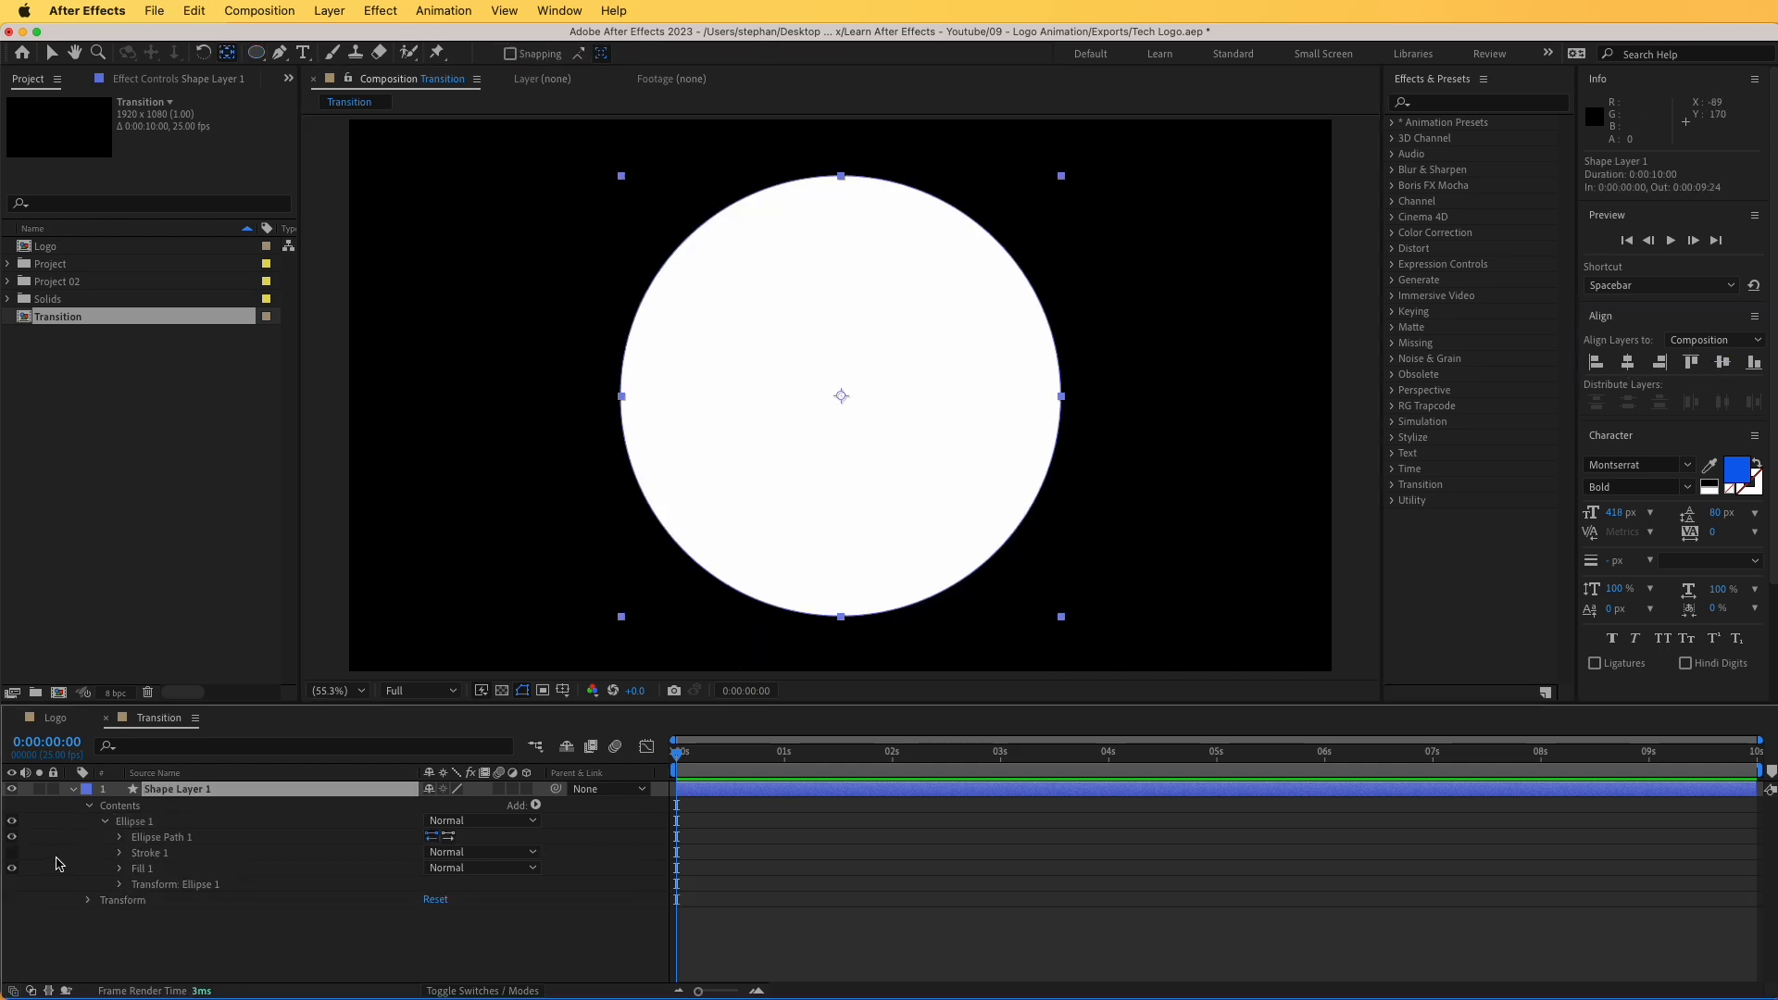
click(12, 869)
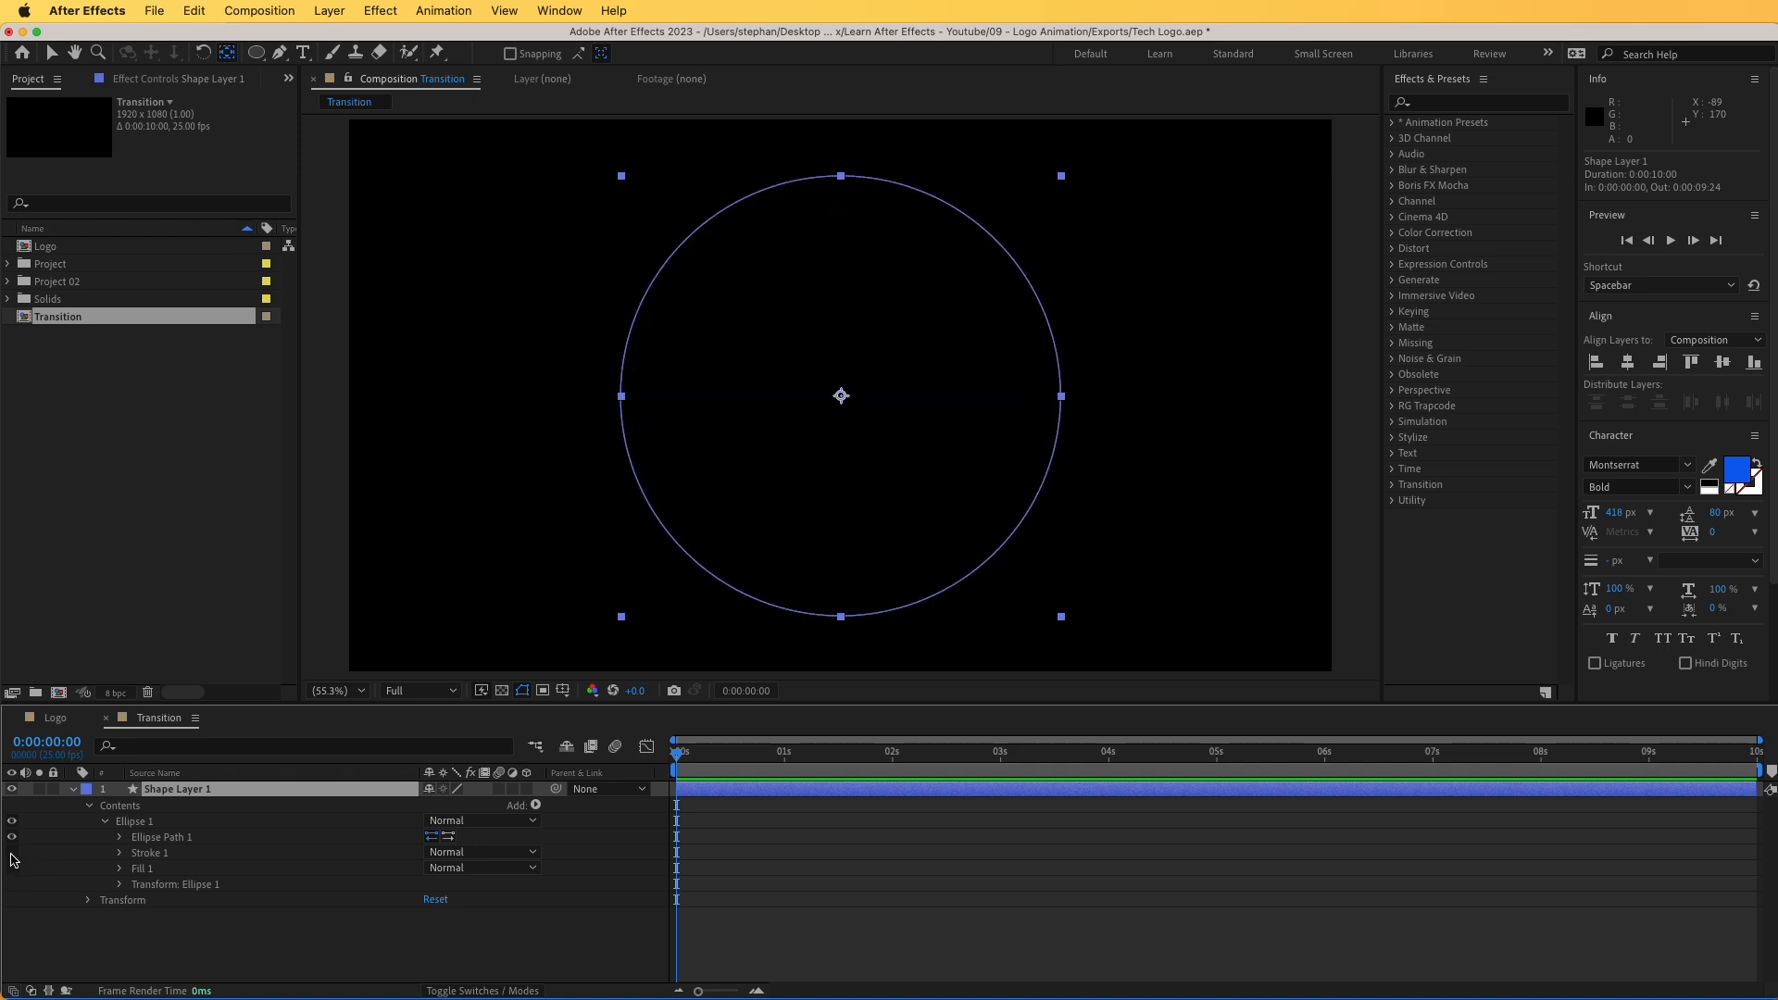
click(12, 853)
click(142, 854)
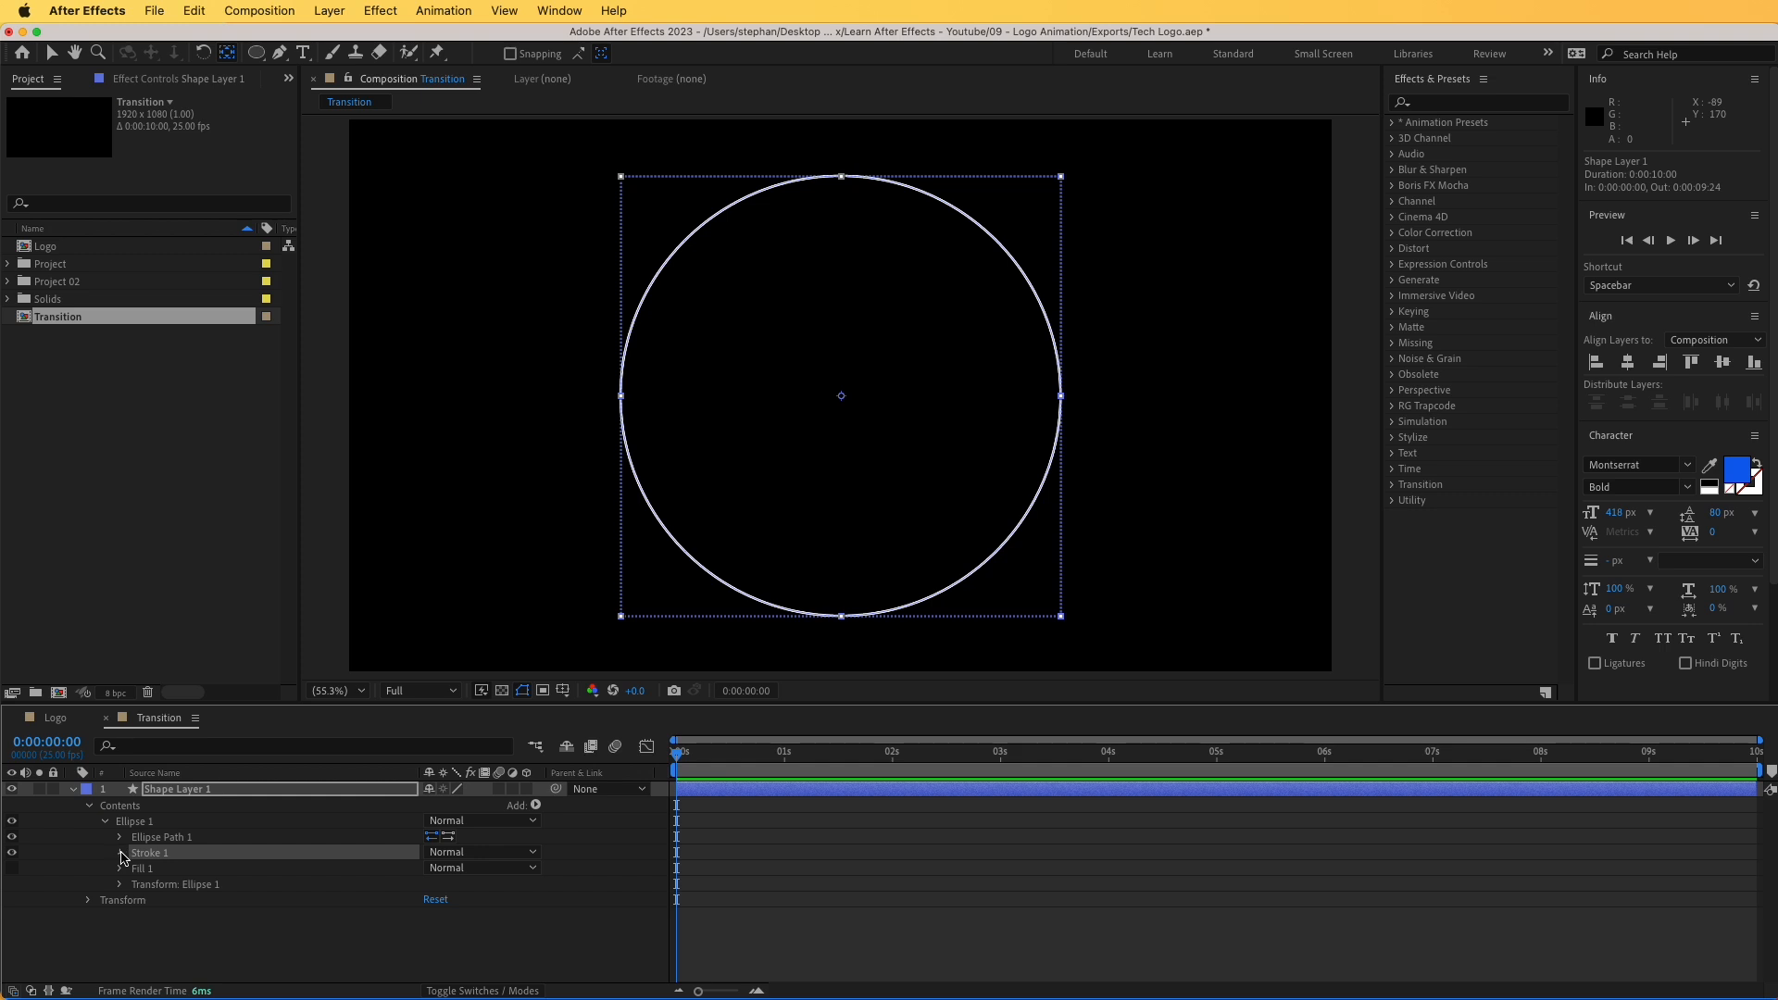
- Increase the circle's Stroke Width to 635 to make a thick ring
click(121, 853)
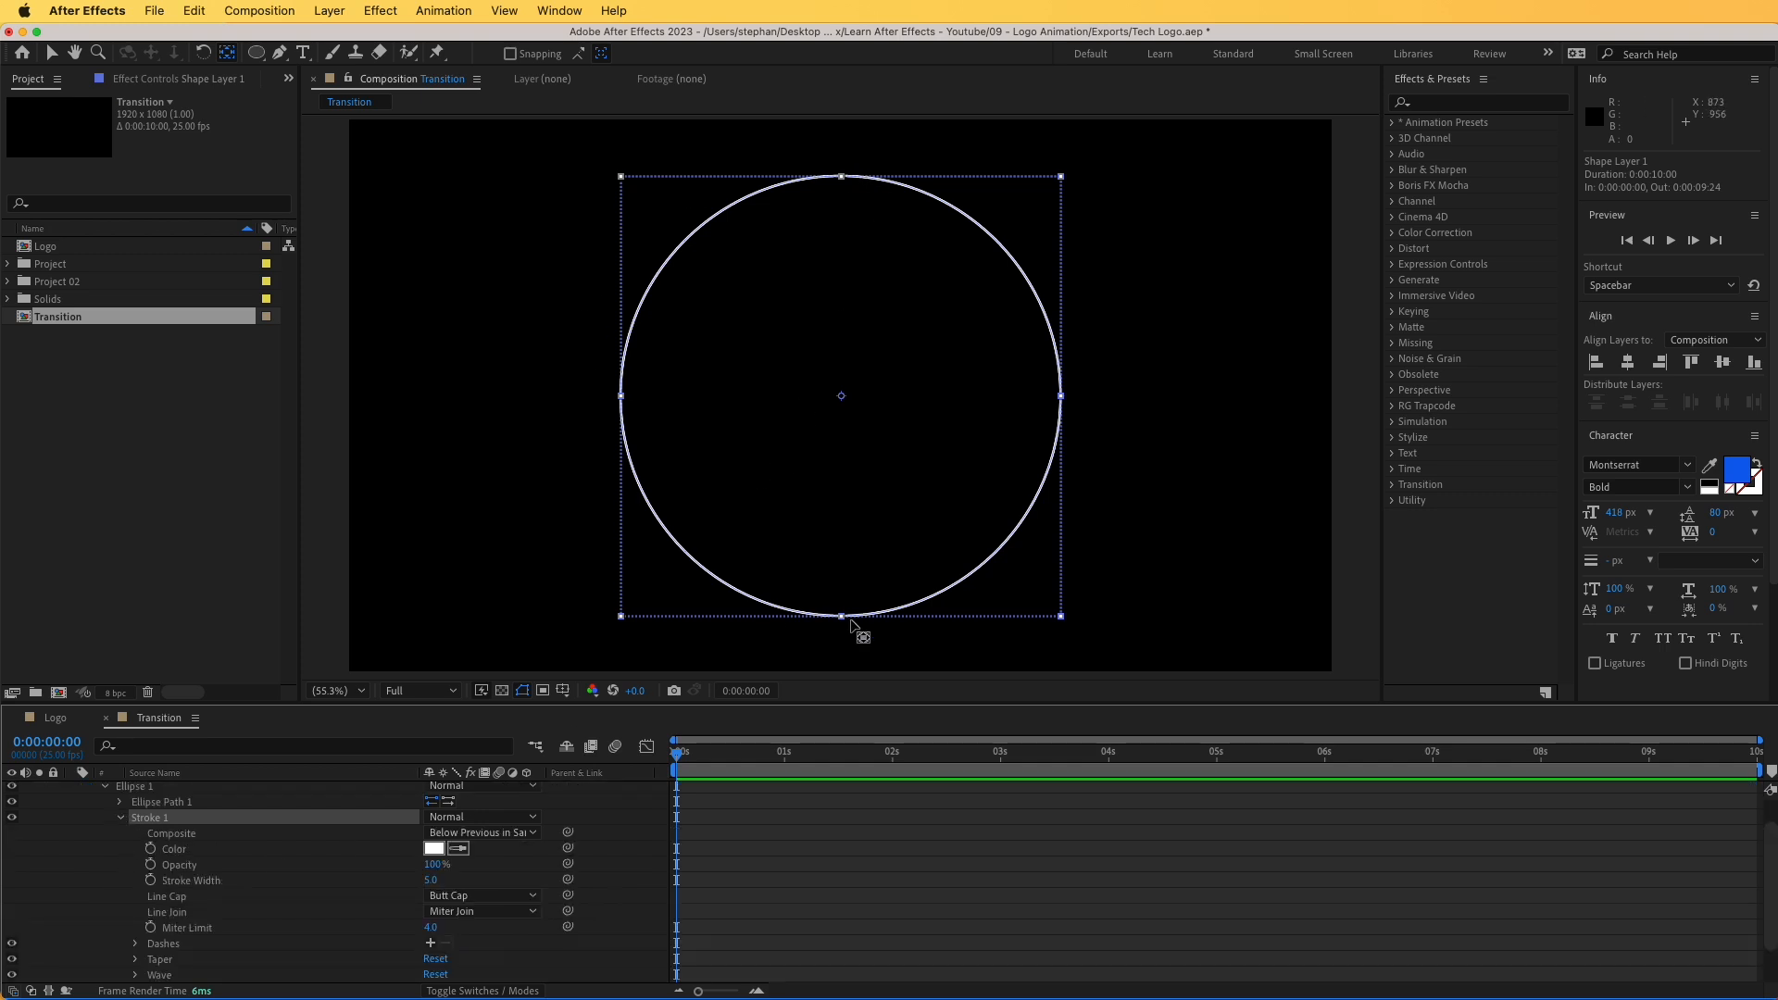
key(v)
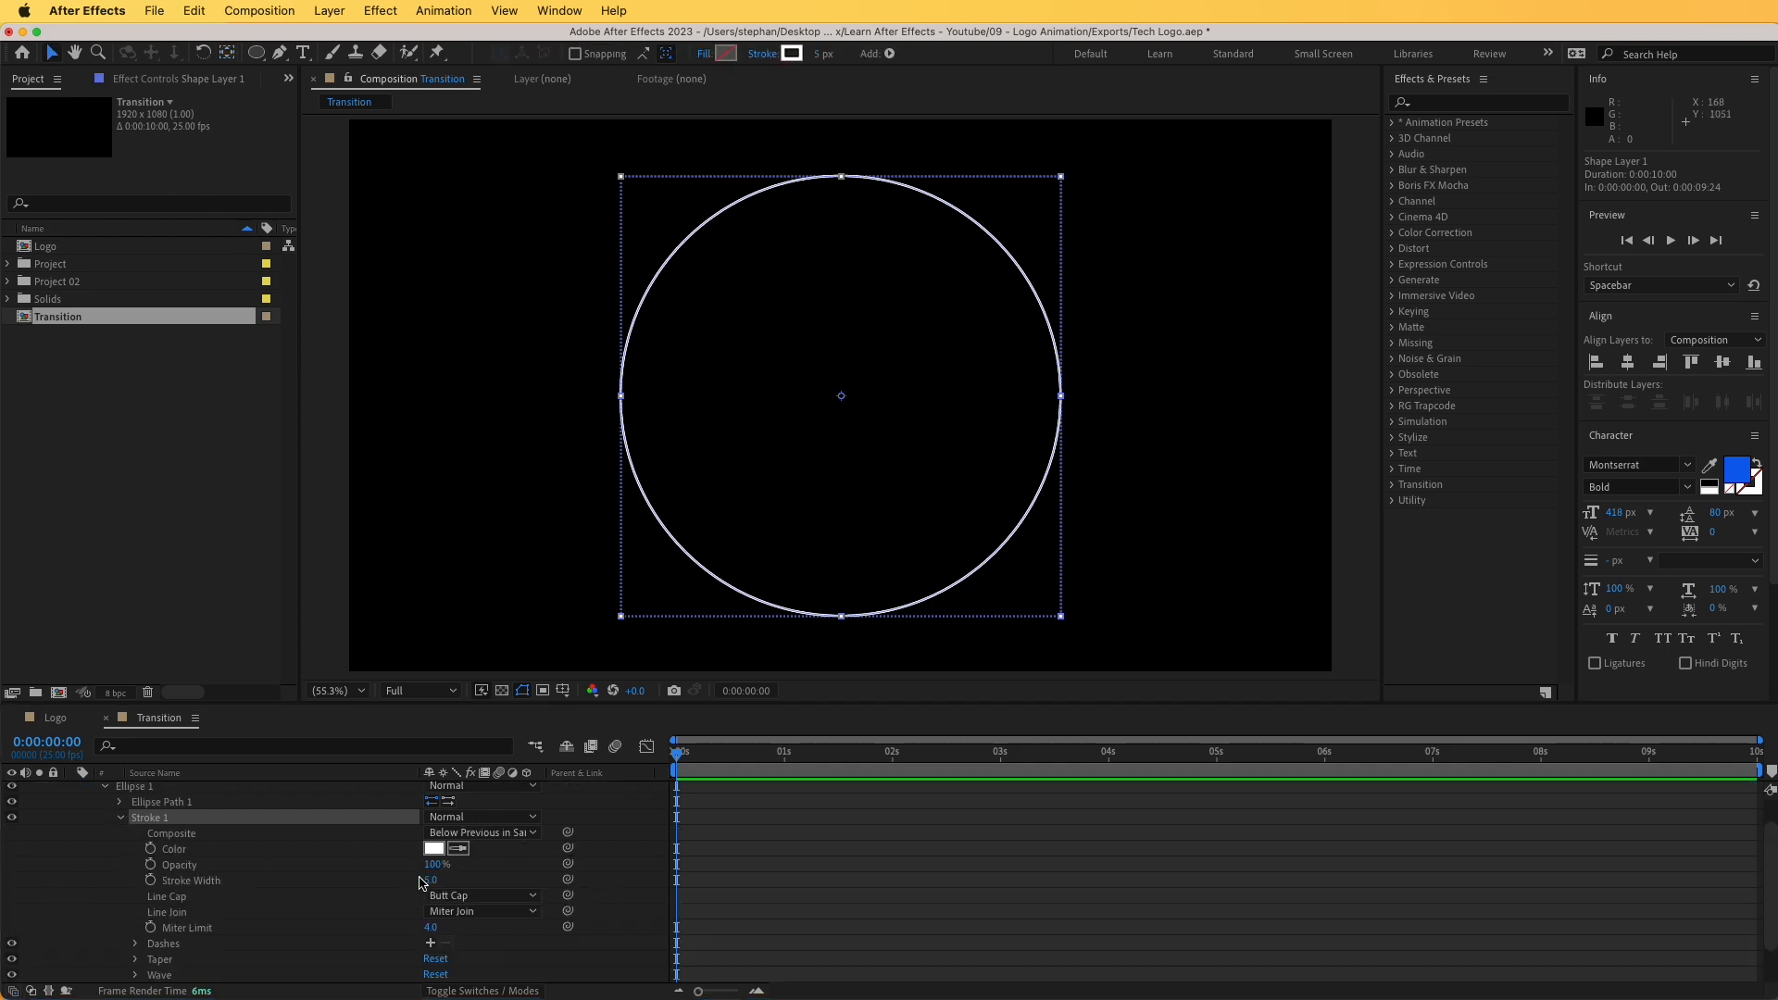
drag(434, 886, 935, 824)
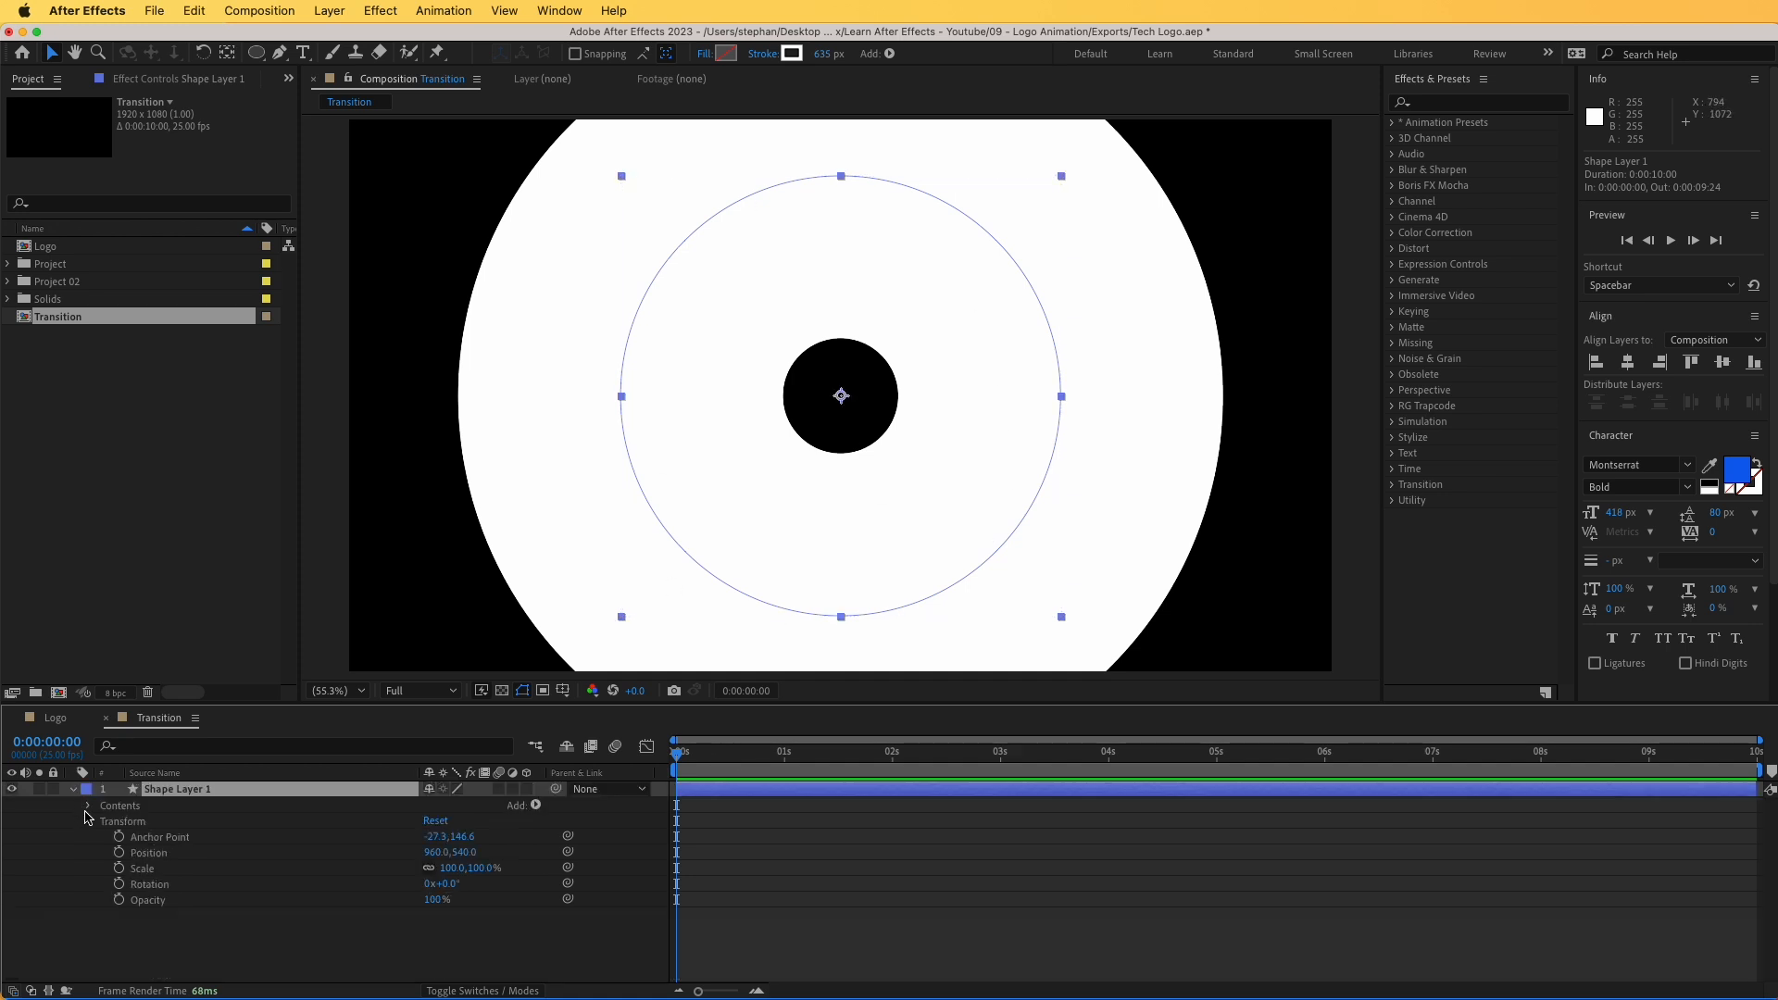
- Set the ellipse path's Size to 0.0, 0.0 and keyframe it at 0:00:00:00
click(89, 806)
click(110, 824)
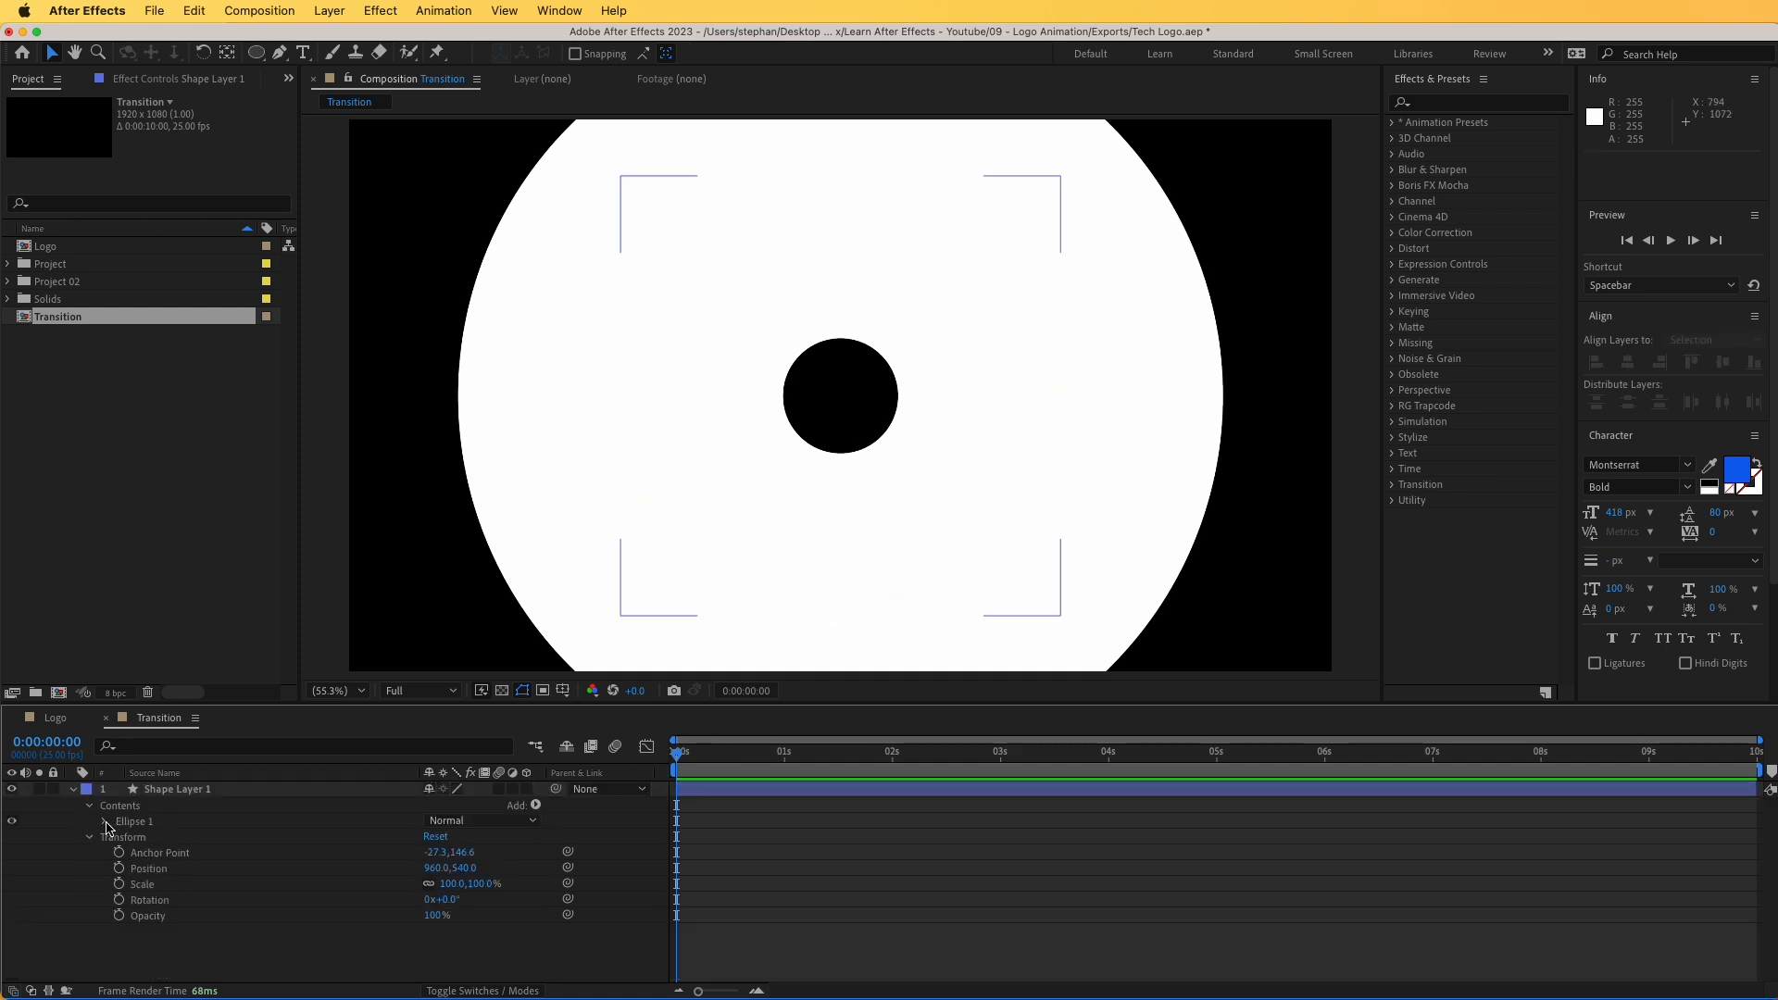
click(105, 823)
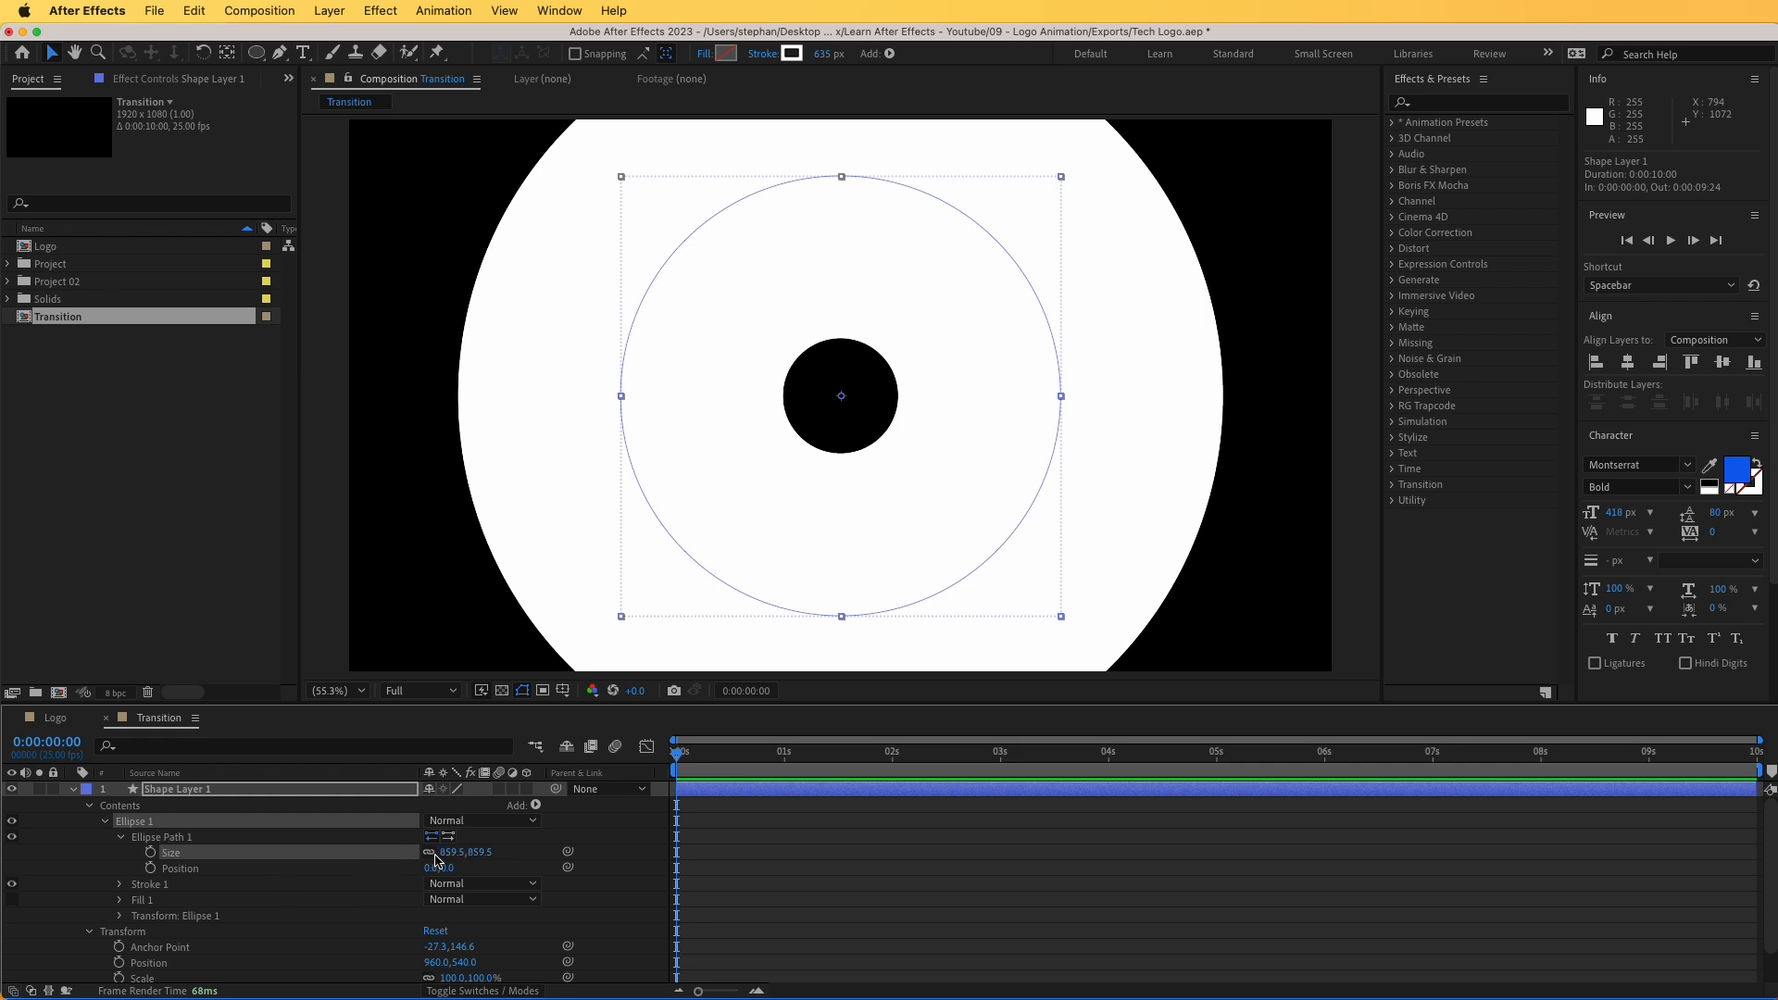
click(448, 852)
text(0.0,0.0)
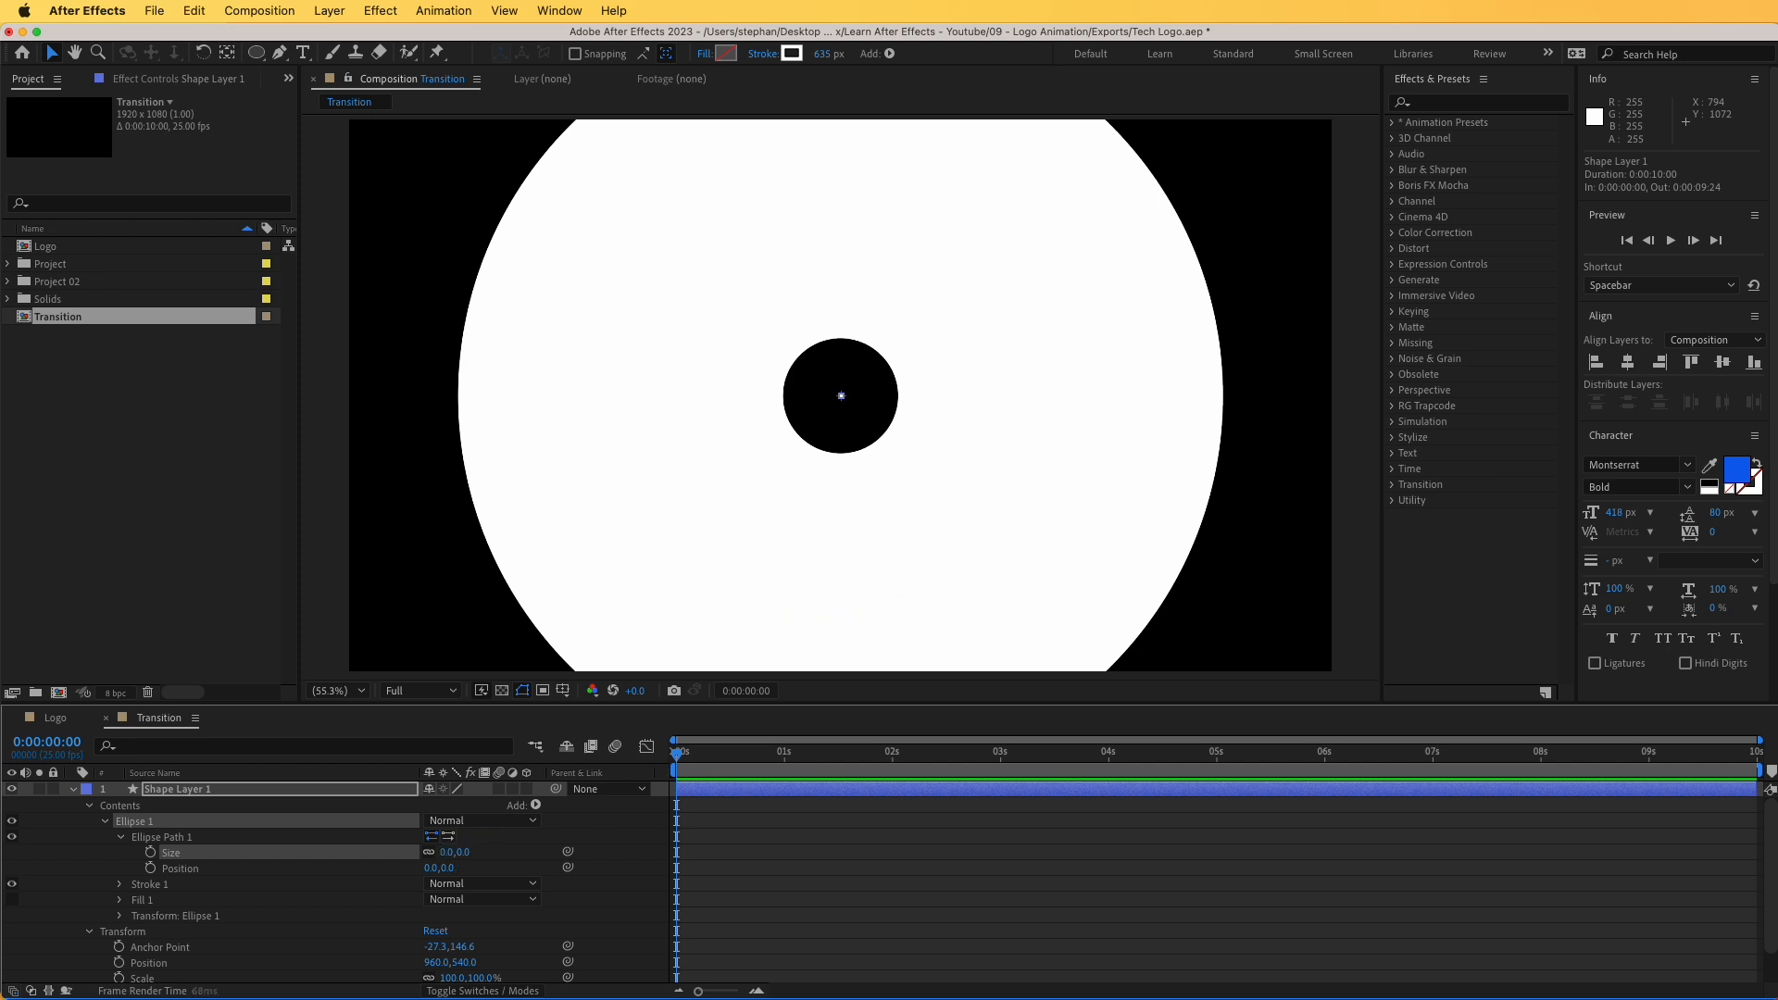
key(Return)
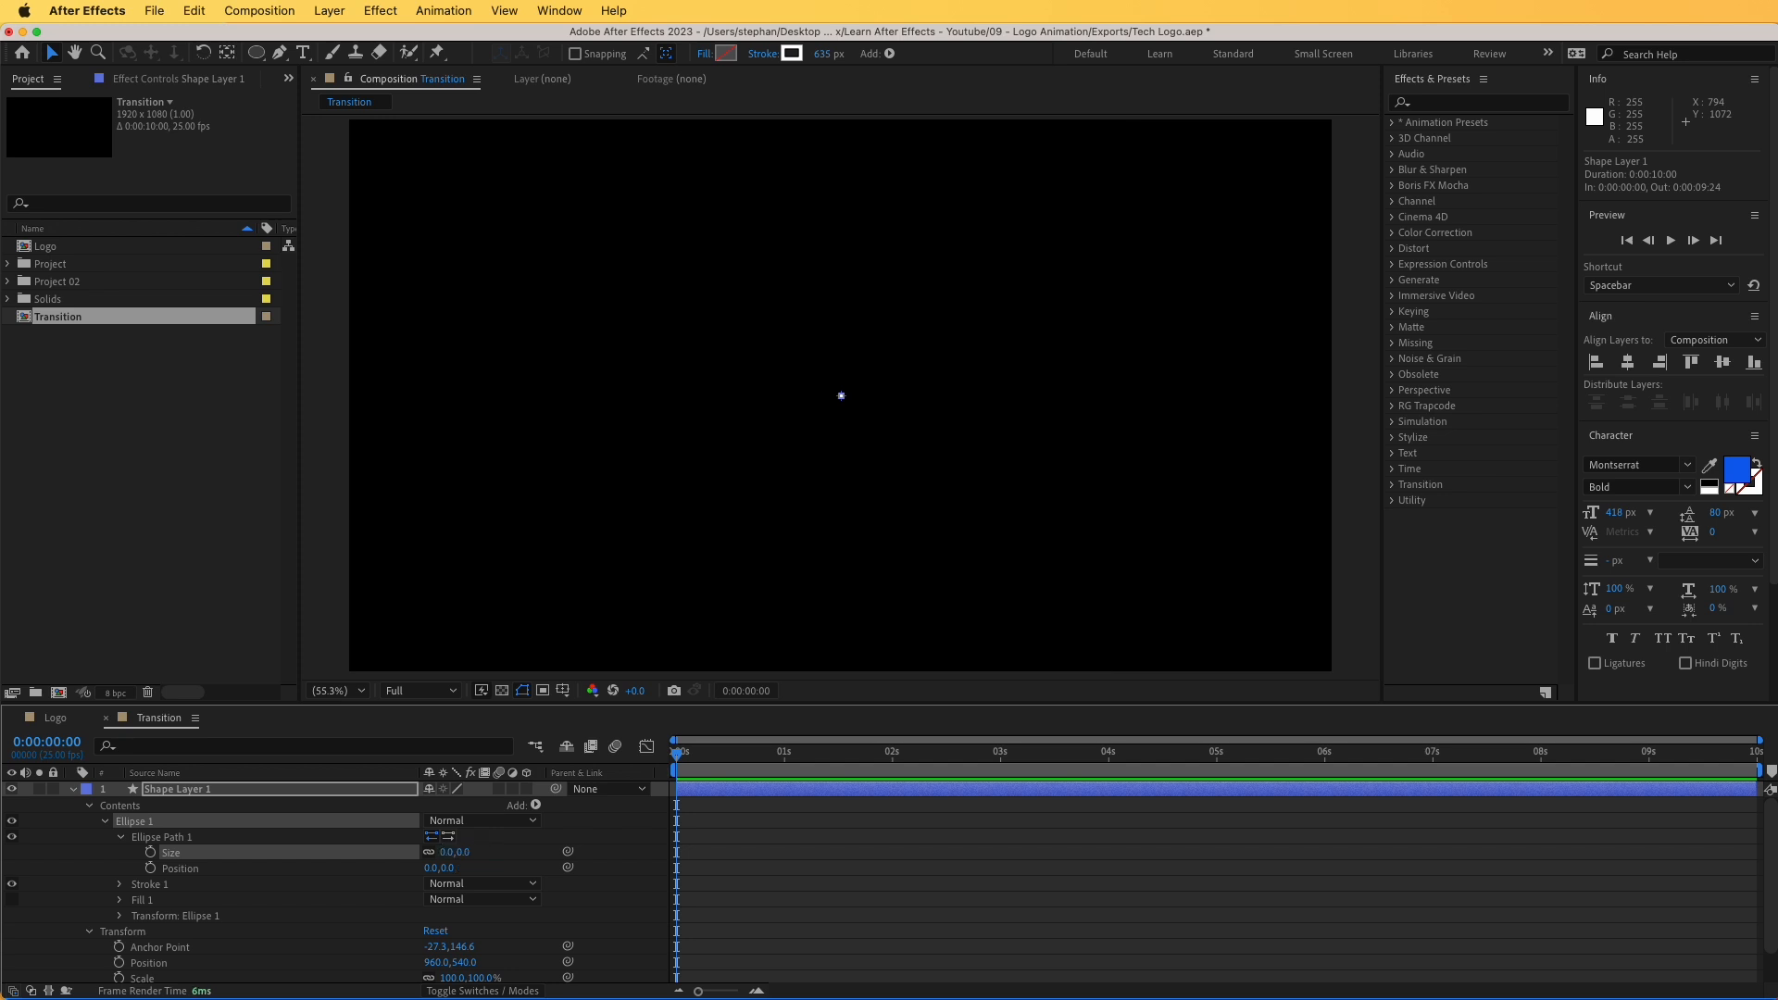
click(151, 853)
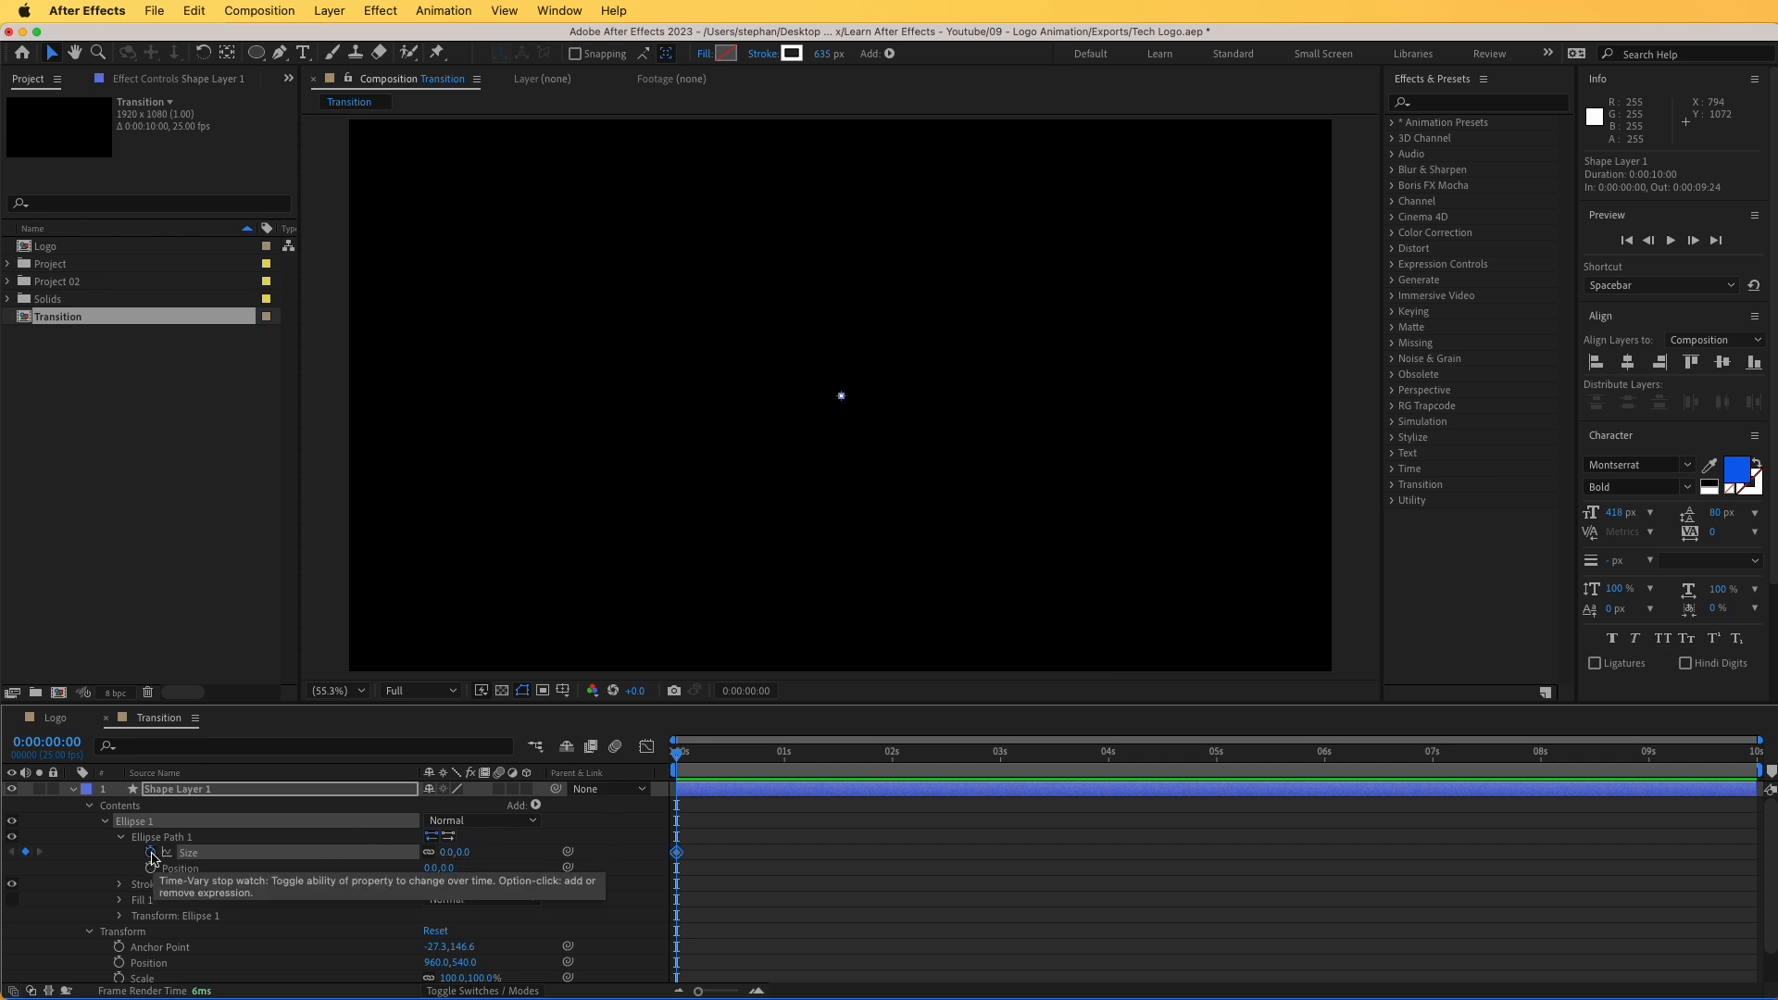
- Keyframe the ellipse path's Size at 3279.0, 3279.0 at 0:00:02:13 and preview the expanding ring
drag(704, 761, 951, 767)
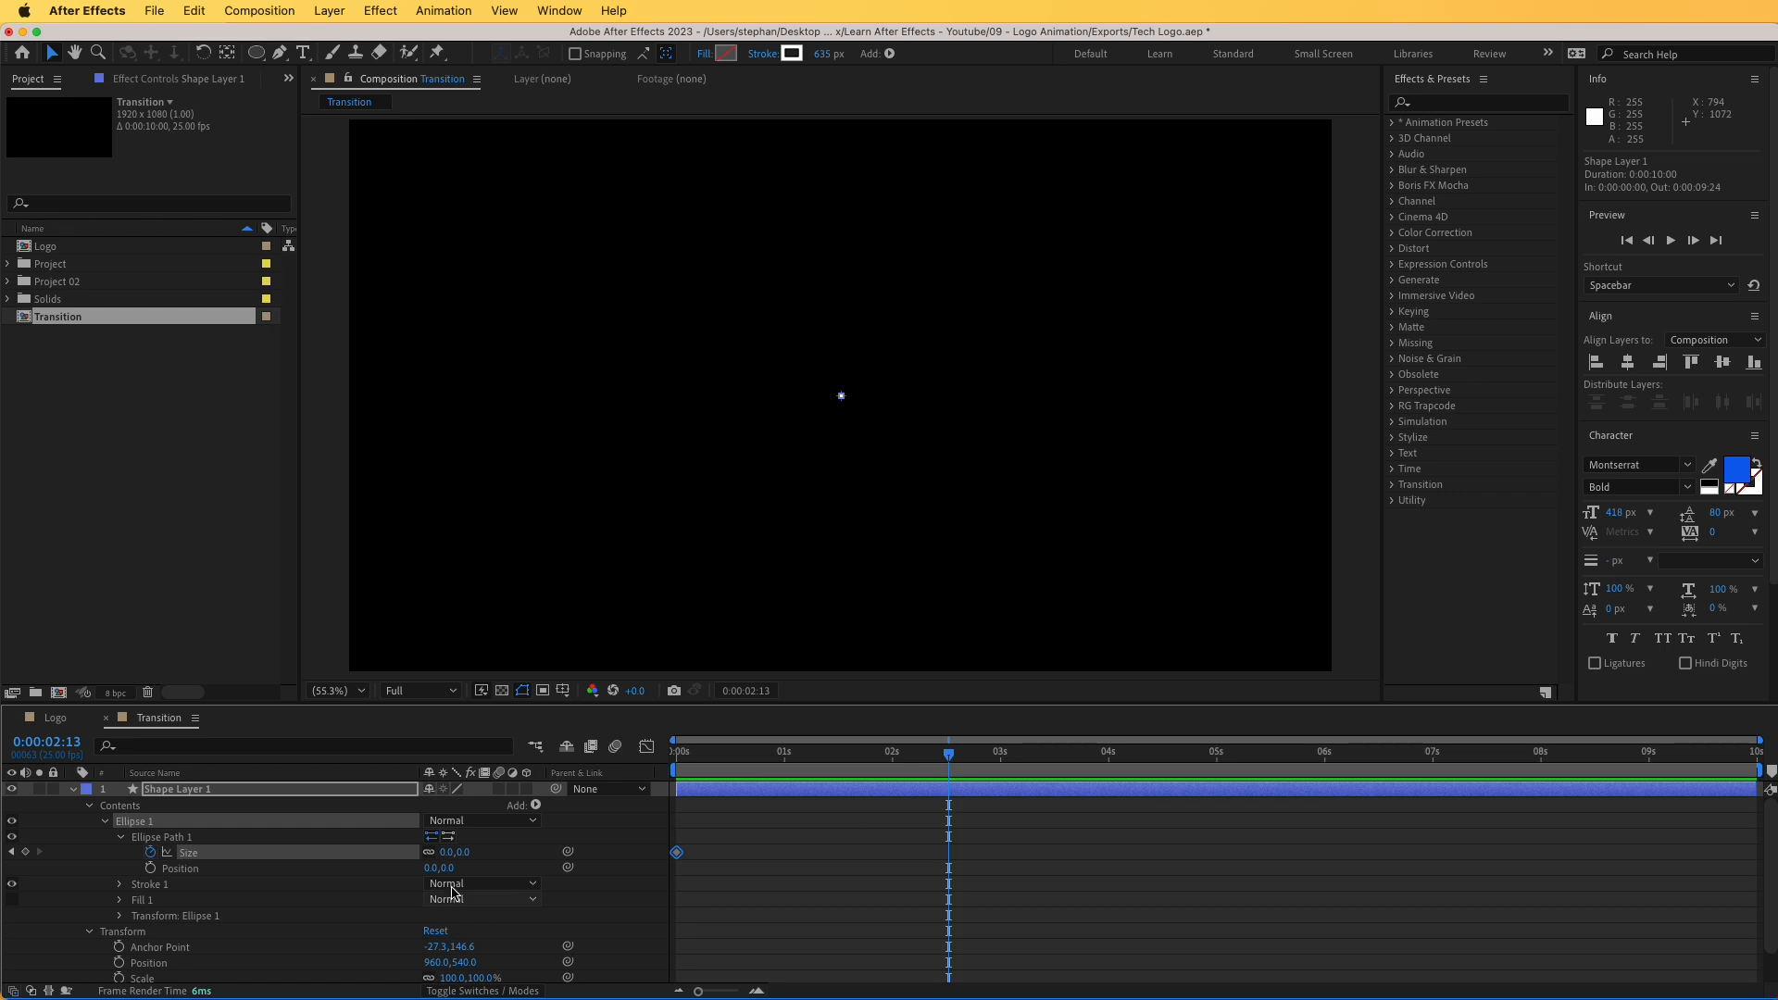
drag(453, 852, 788, 874)
drag(472, 852, 1521, 792)
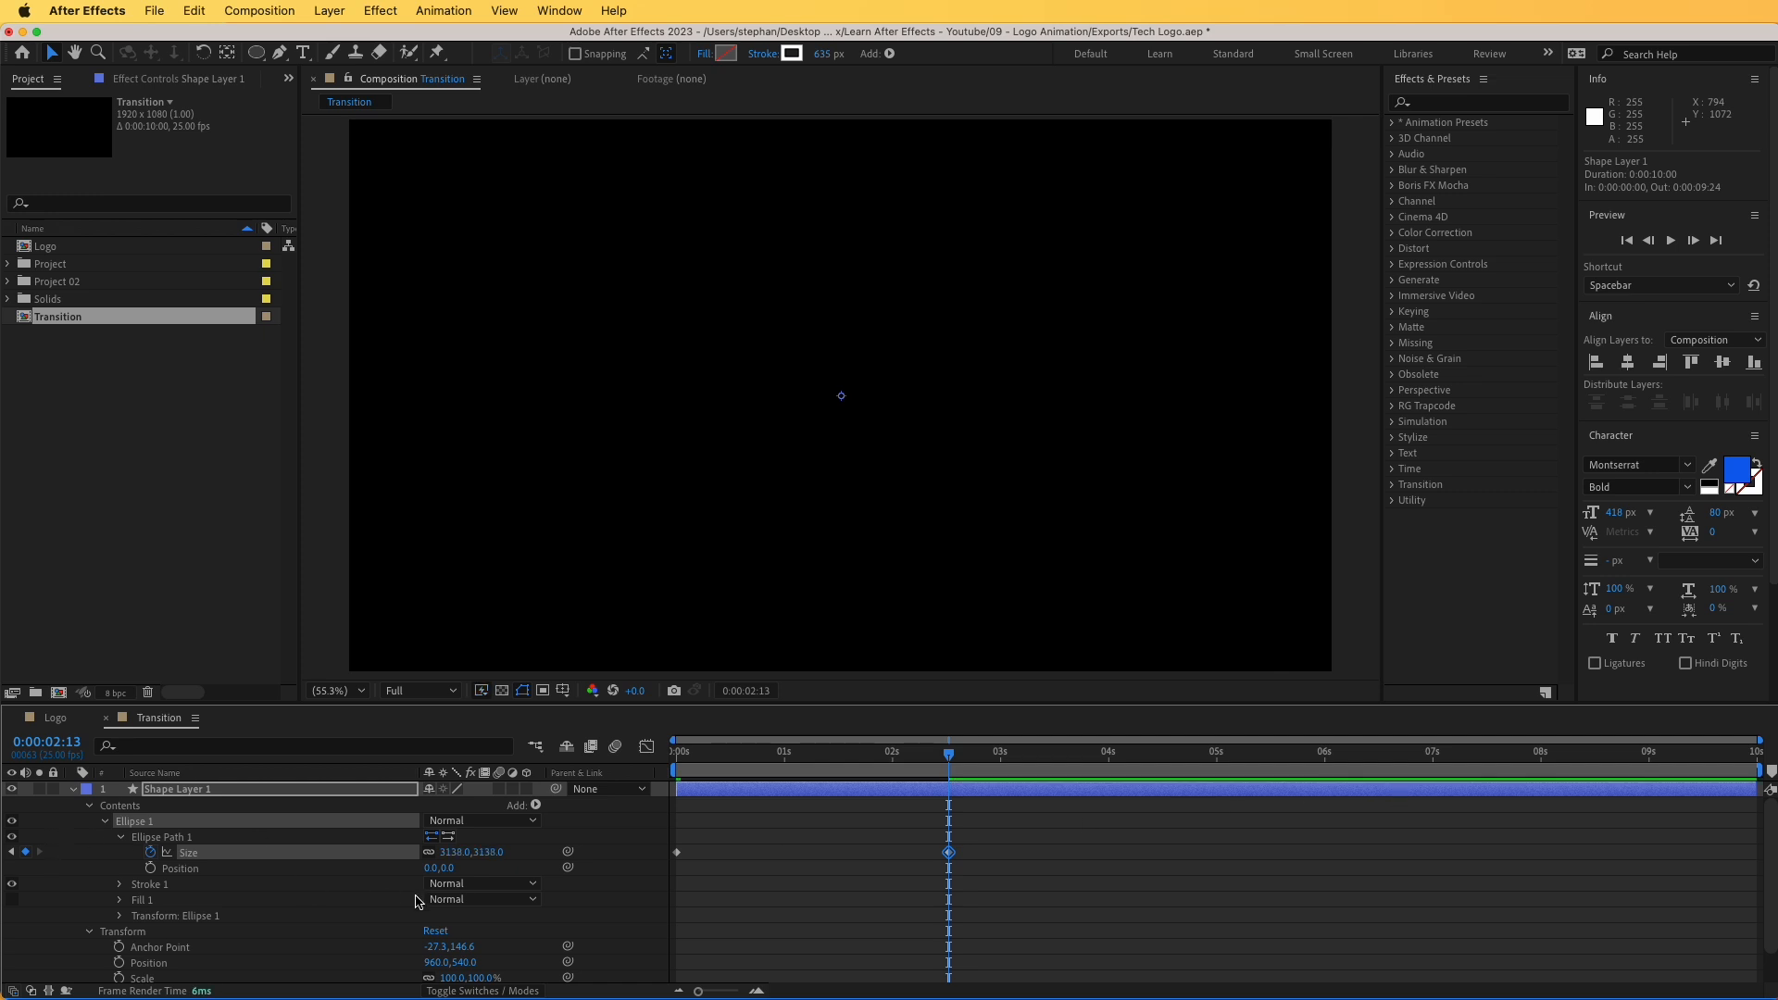
click(613, 839)
key(space)
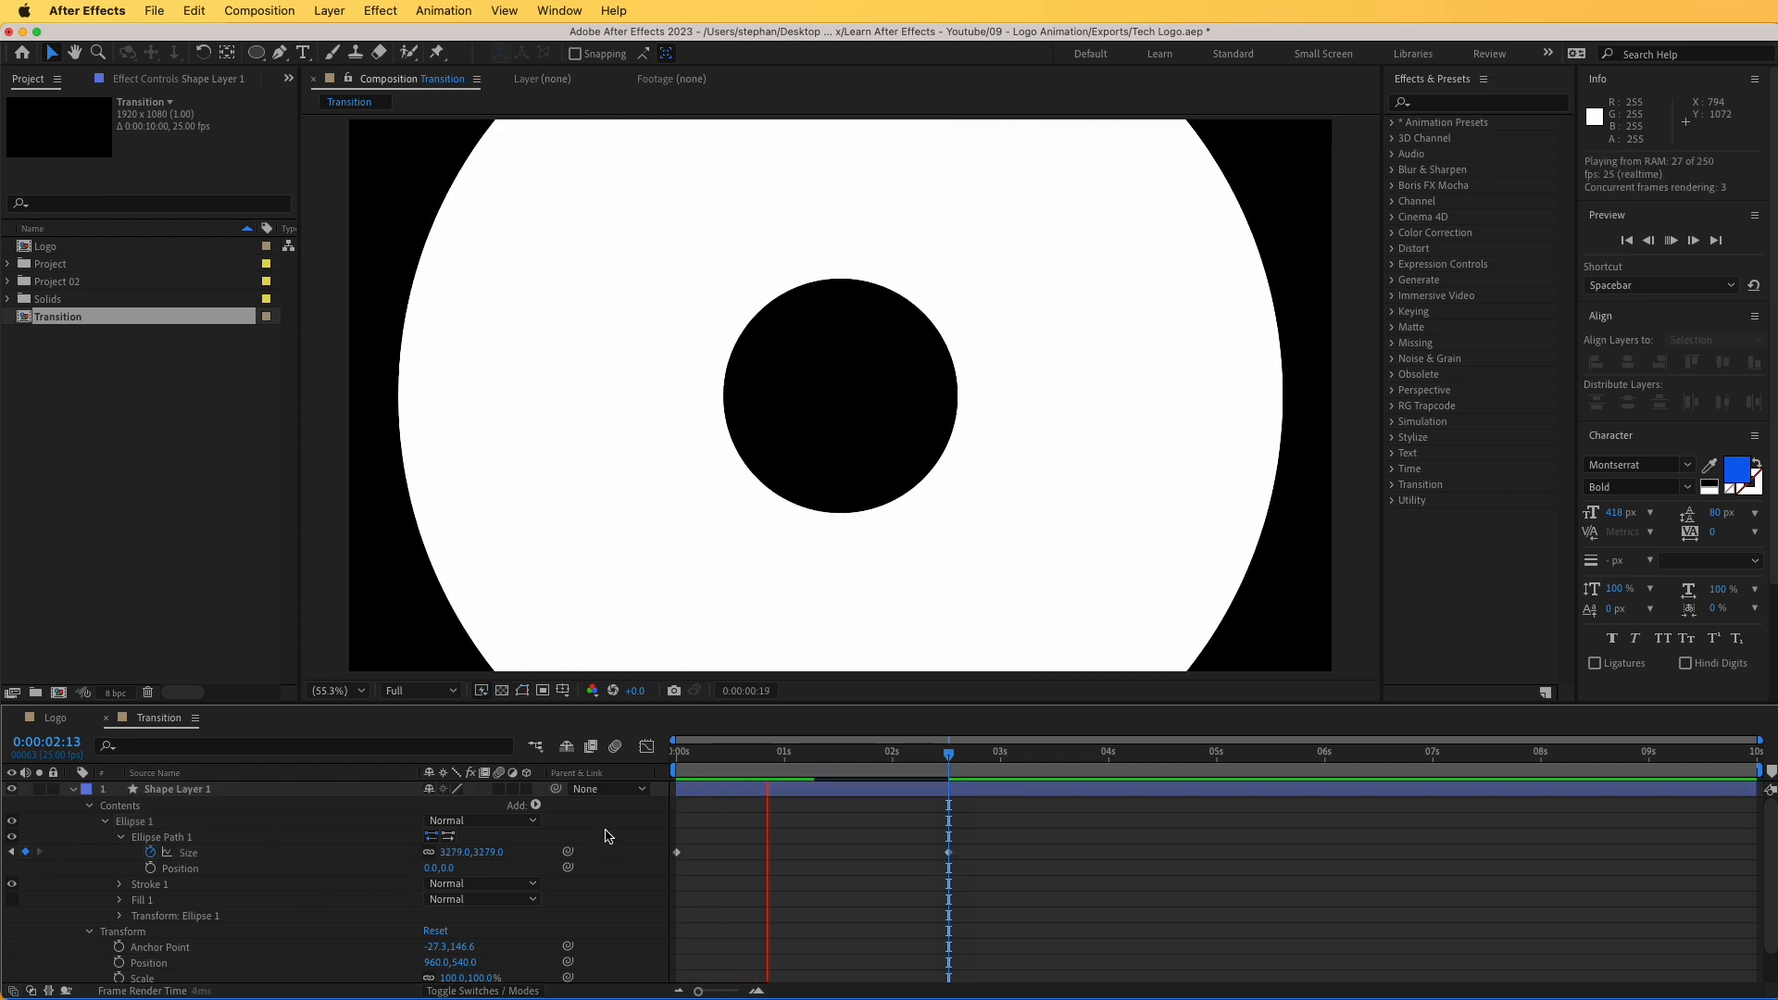
key(space)
- Move the second Size keyframe earlier to about 0:00:01:08, apply Easy Ease to both Size keyframes and check the motion
drag(947, 853, 823, 852)
click(825, 761)
drag(825, 761, 668, 870)
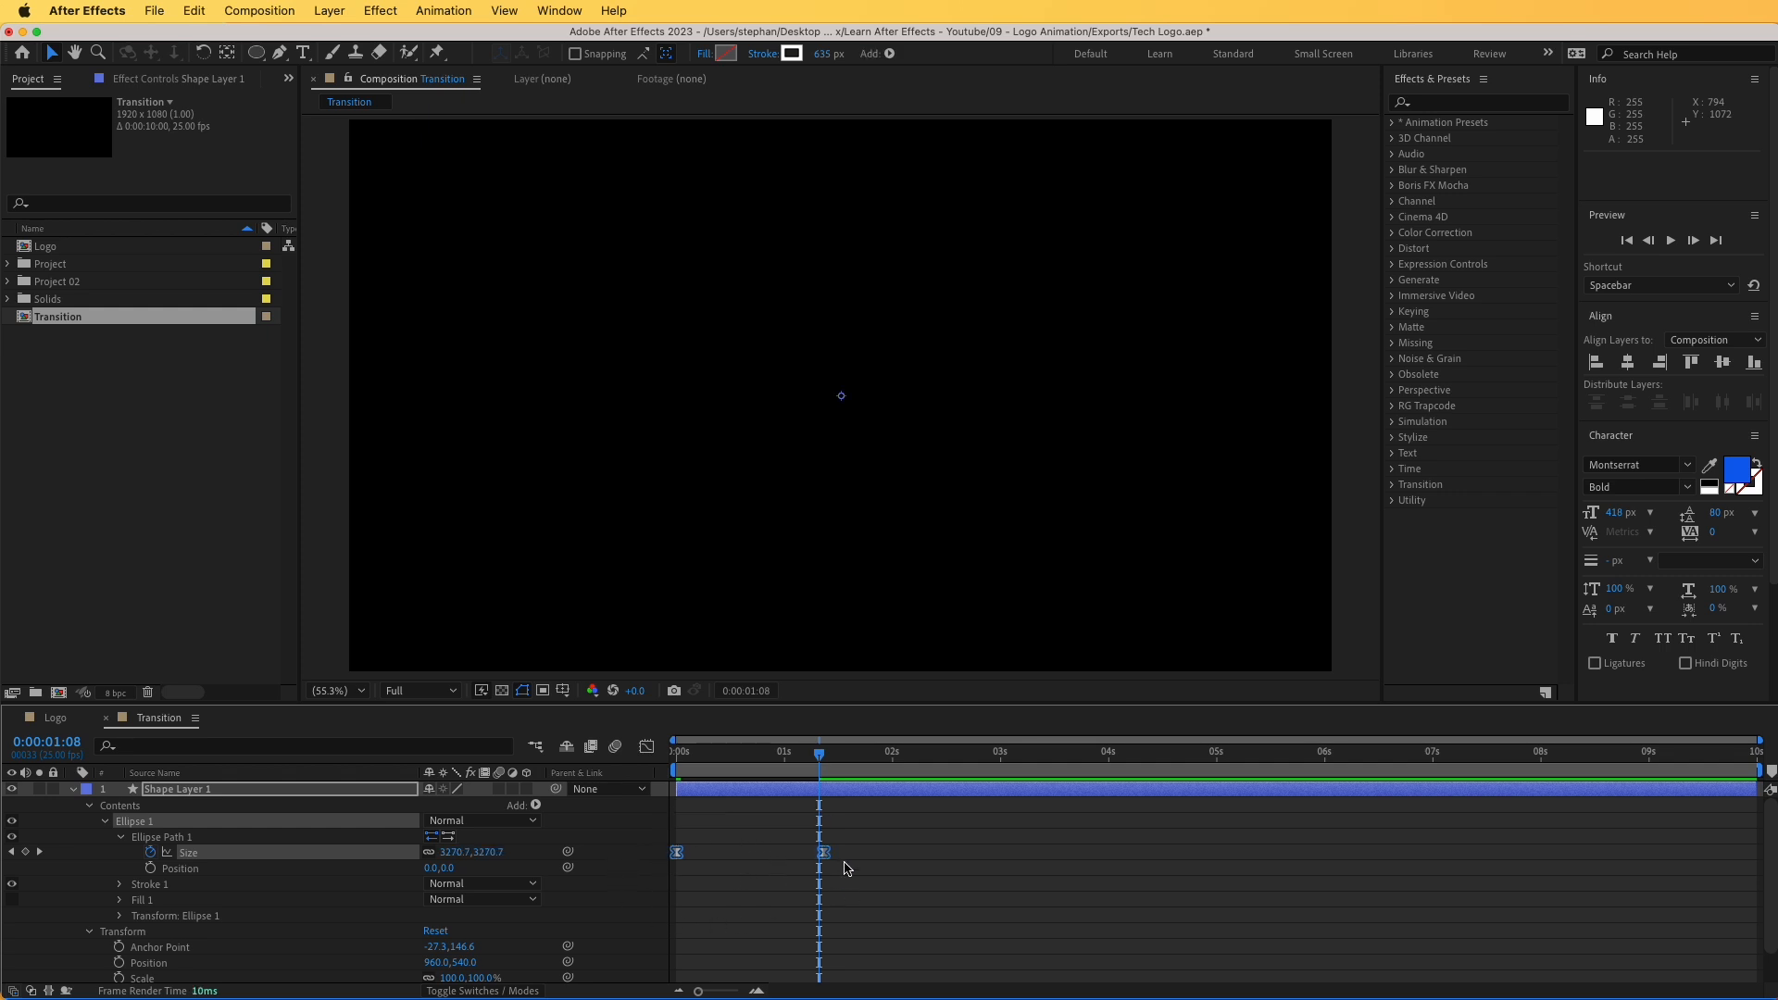
mouse_move(723, 761)
mouse_down()
mouse_move(682, 762)
mouse_move(755, 761)
mouse_up()
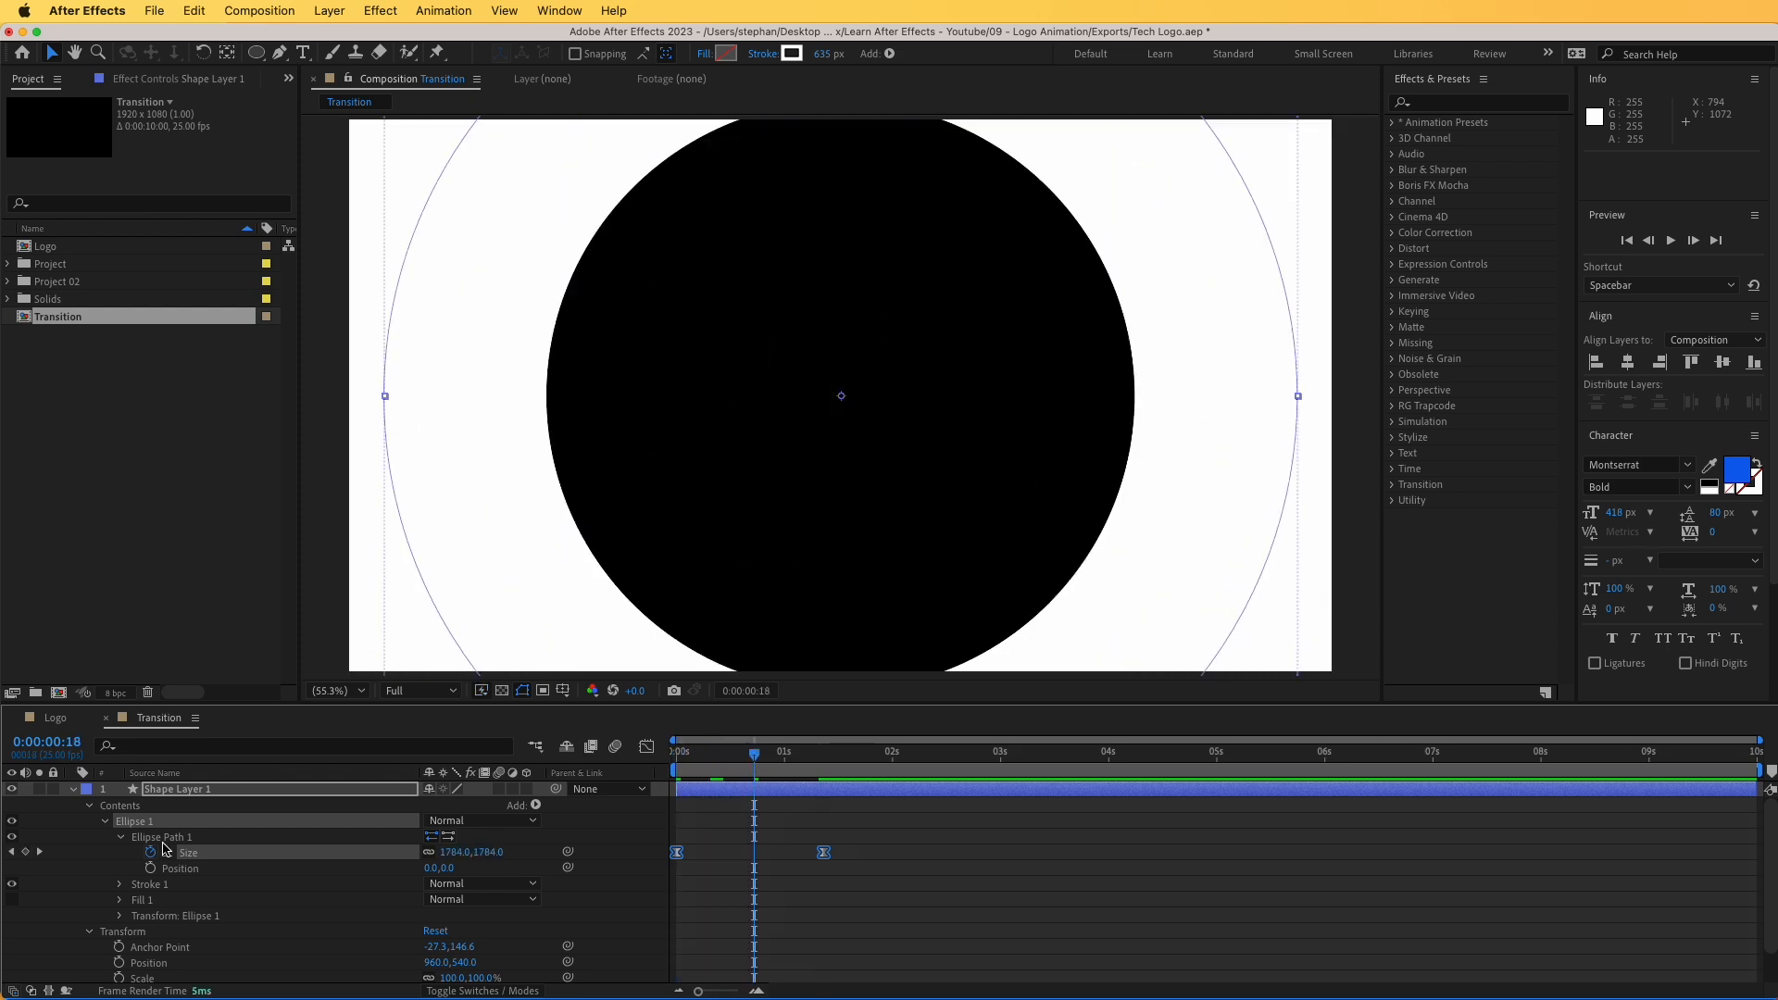
- Add a Stroke Width keyframe to the ellipse's stroke at 0:00:00:00
click(119, 837)
click(120, 853)
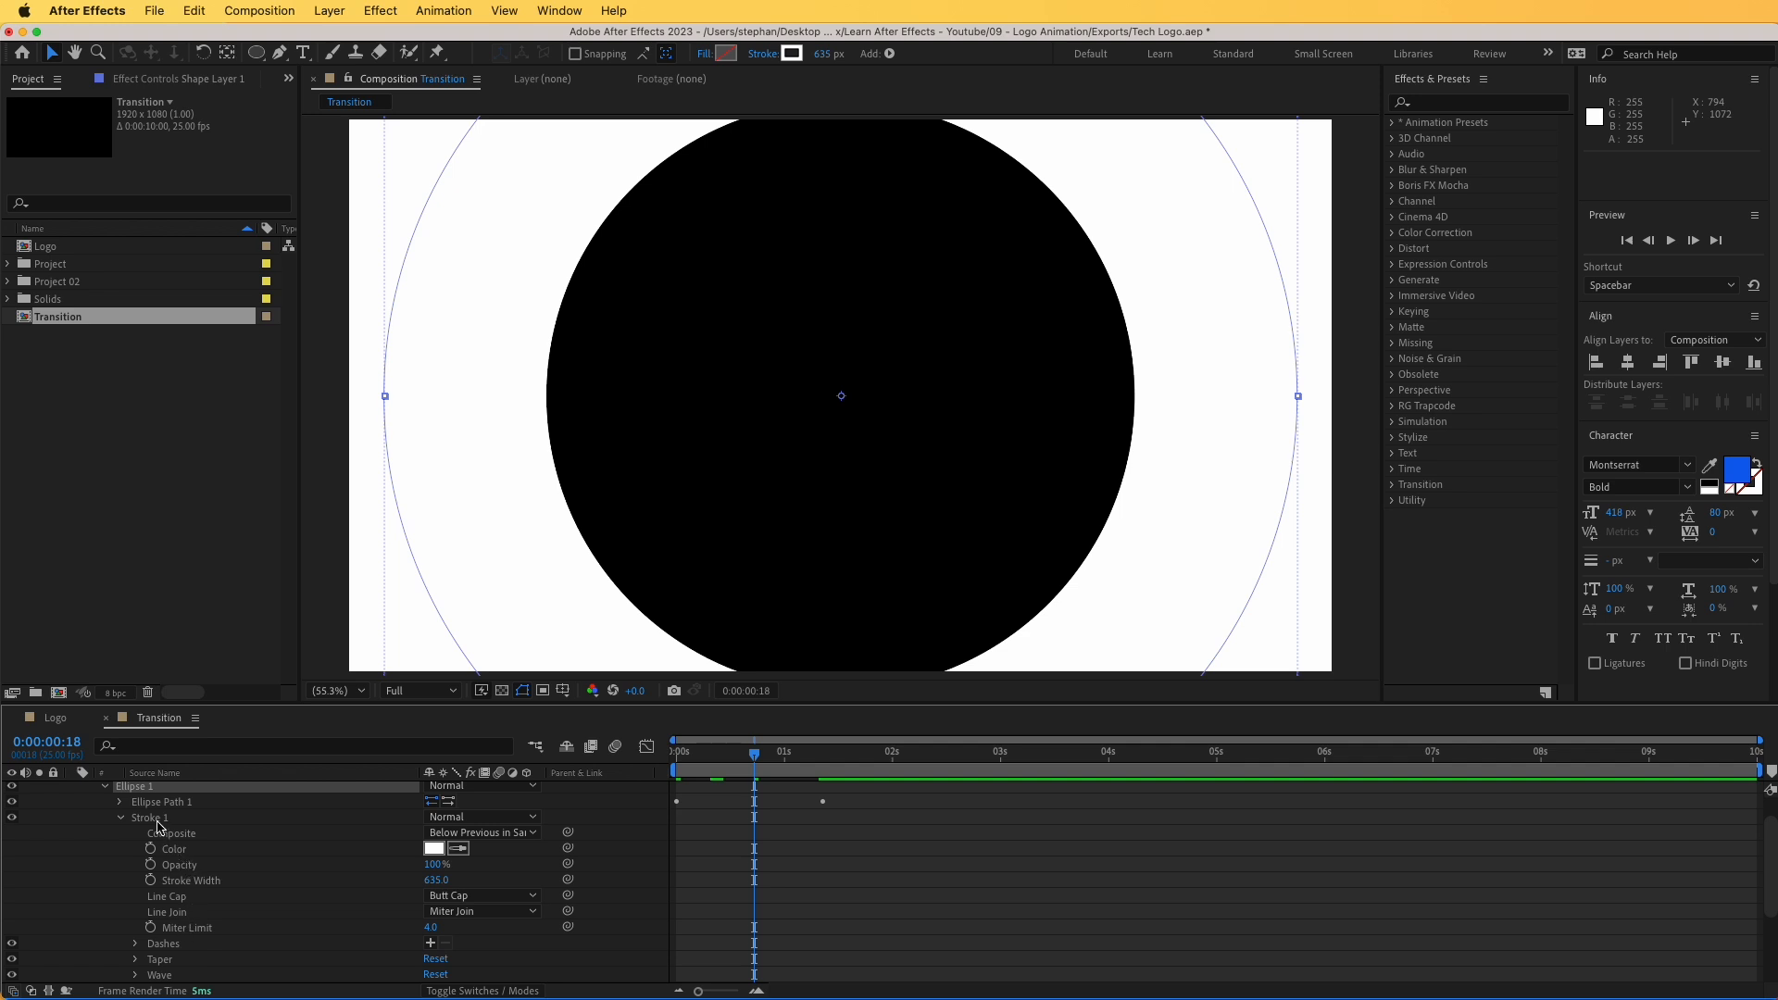
drag(686, 762, 675, 759)
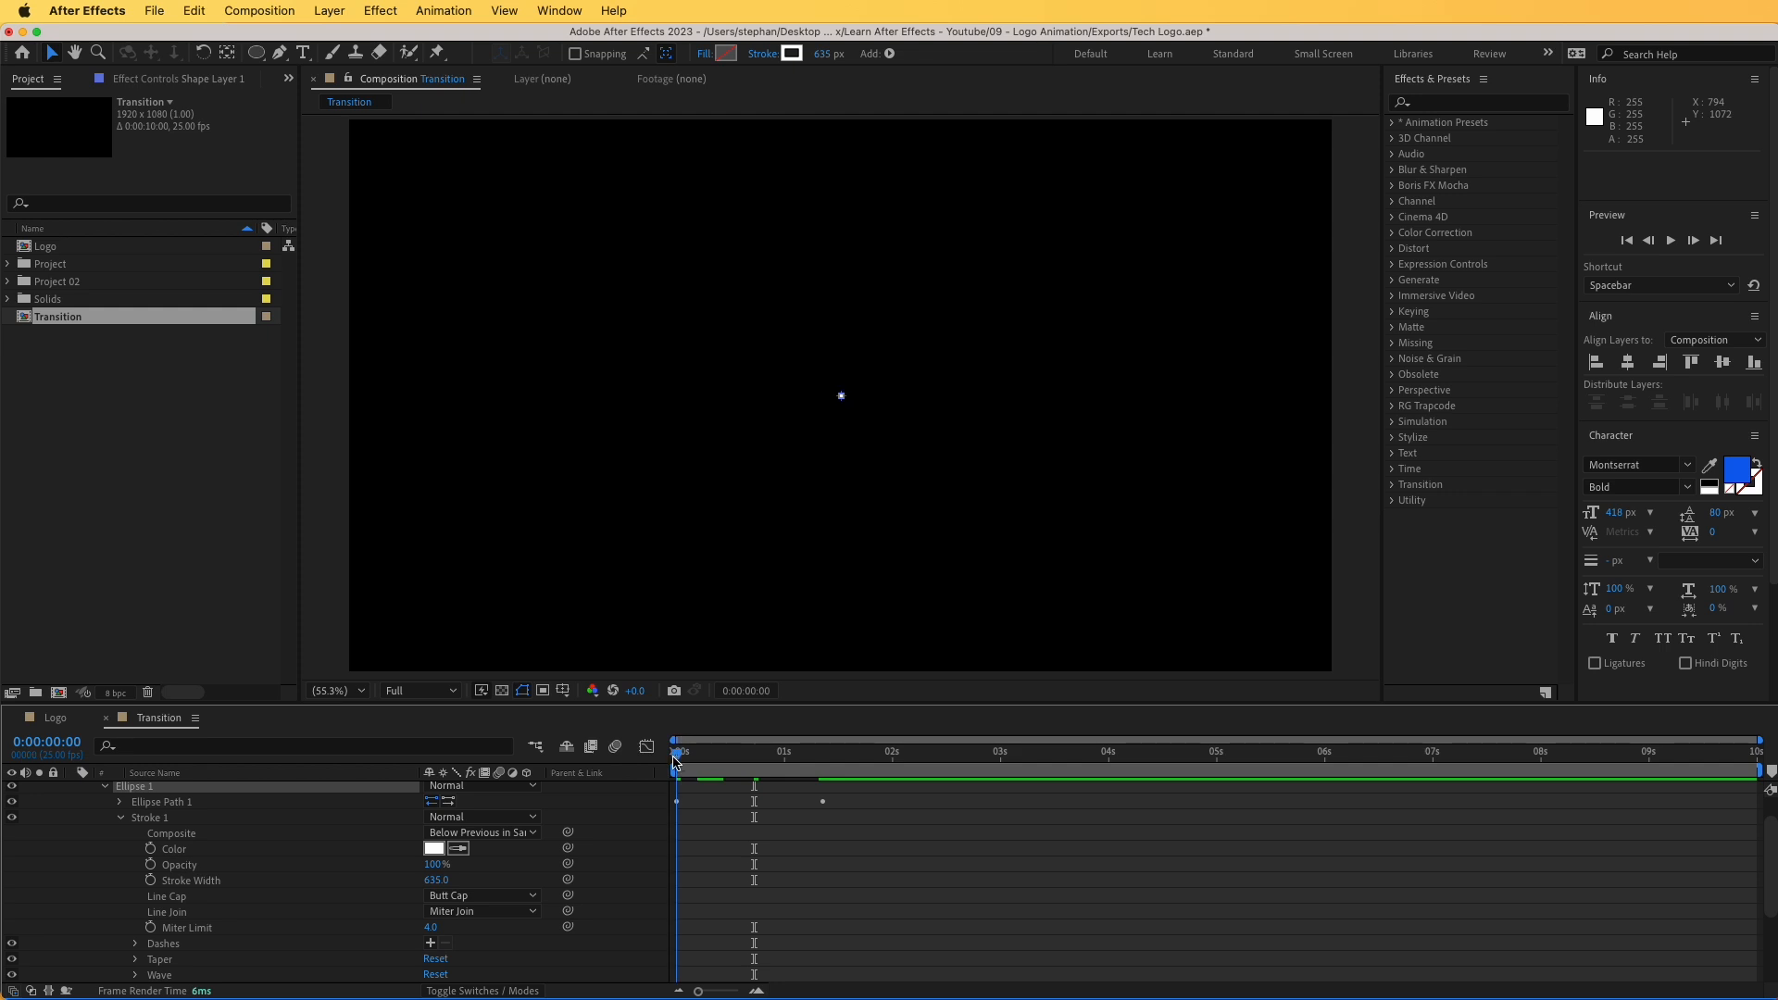
click(186, 885)
click(150, 880)
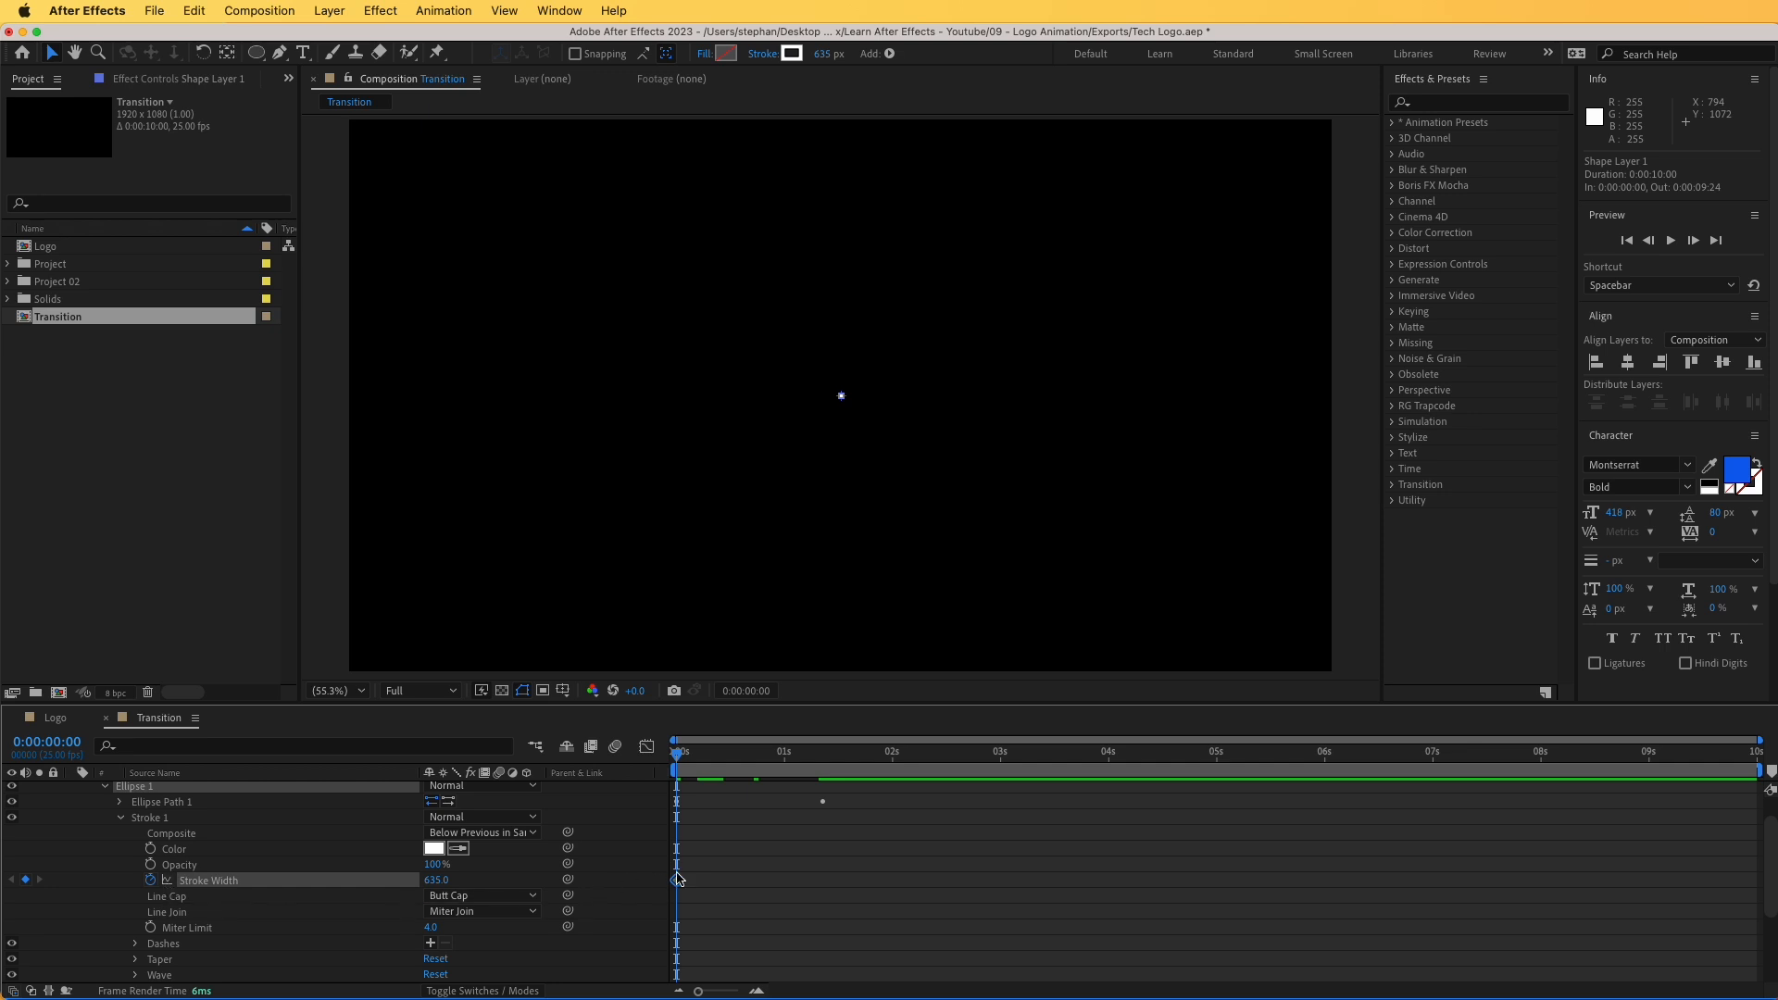
- Move the 635 Stroke Width keyframe to about 0:00:01:01, set Stroke Width to 0 at 0:00:00:00 and preview the ring
drag(677, 880, 796, 883)
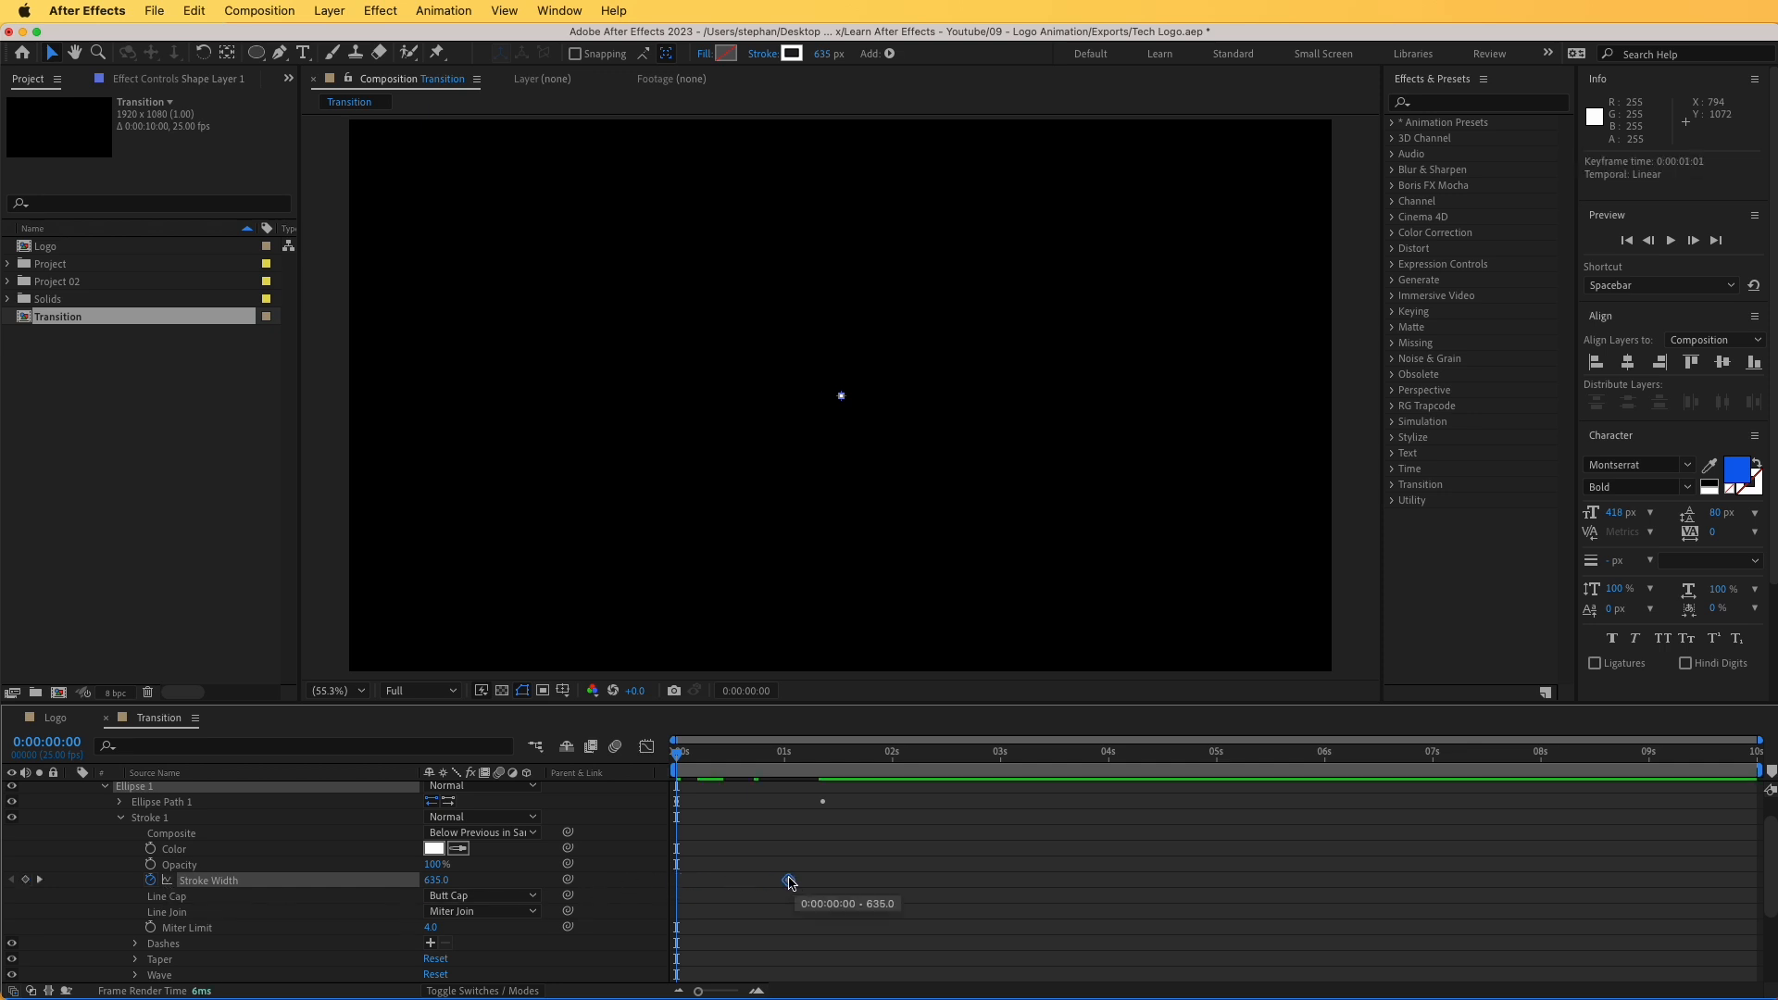
click(436, 880)
text(0)
key(Return)
key(space)
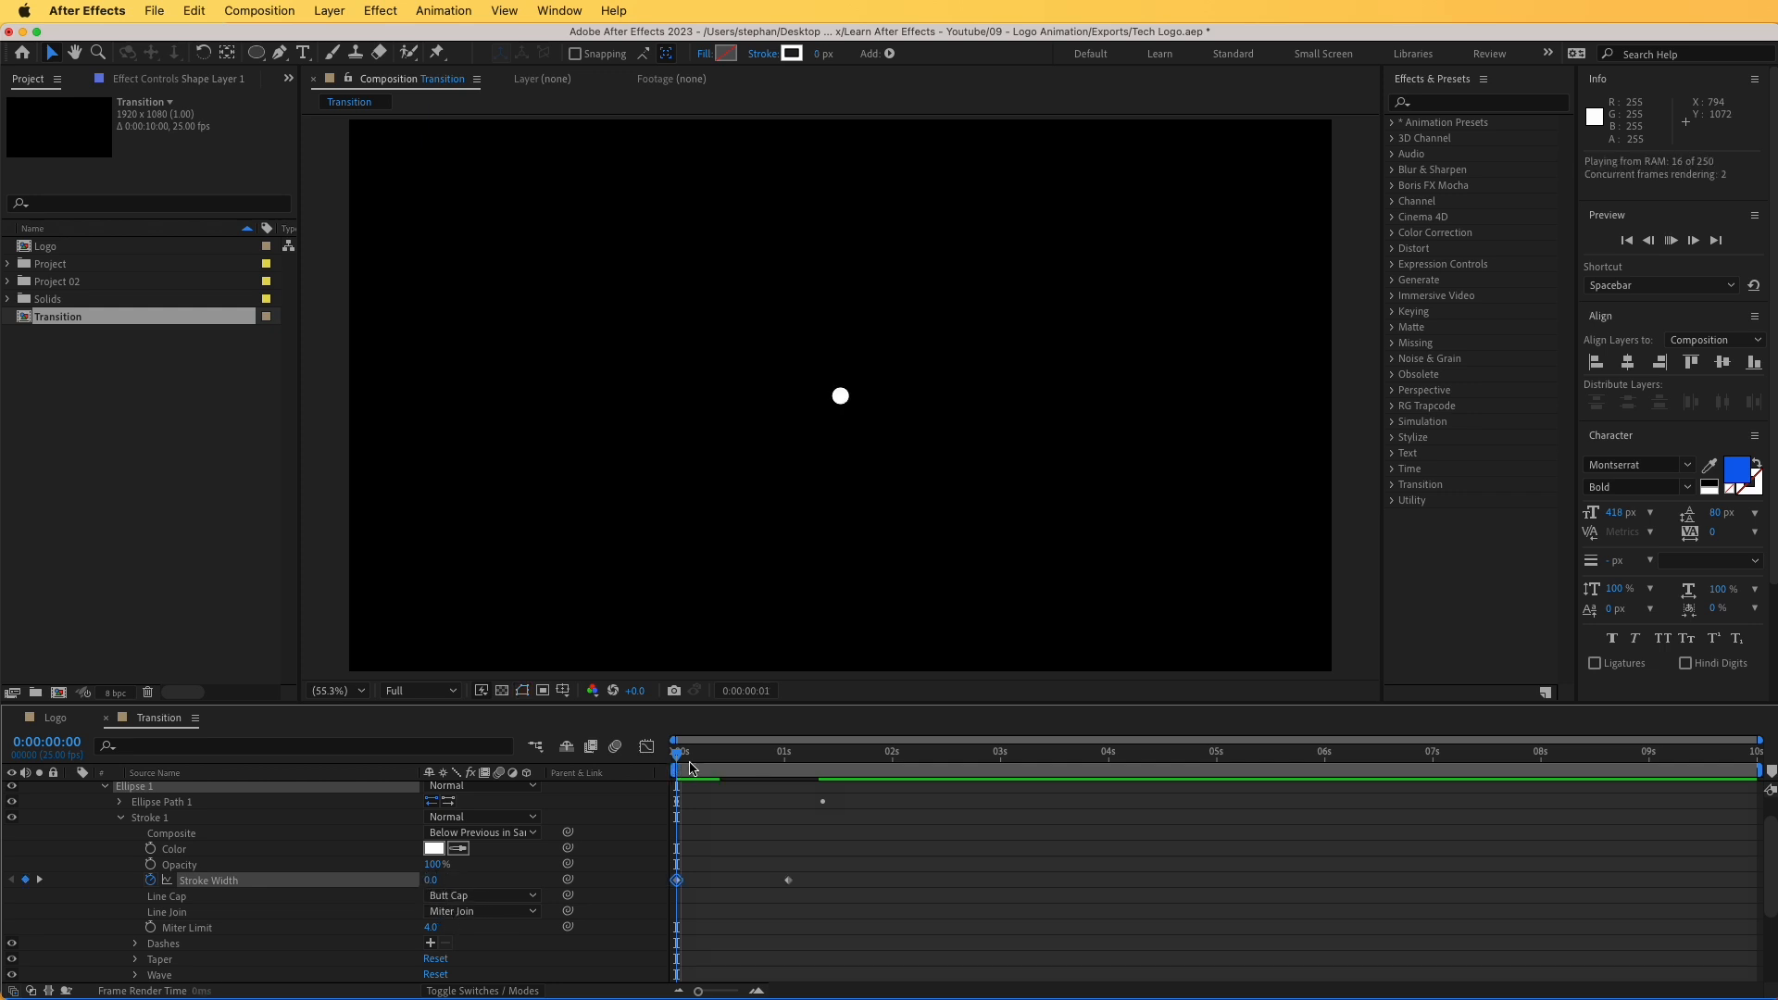
key(space)
- Move the second Stroke Width keyframe earlier to about 0:00:00:08, preview the animation and collapse the shape layer's properties
drag(694, 763, 720, 768)
drag(788, 880, 712, 886)
key(space)
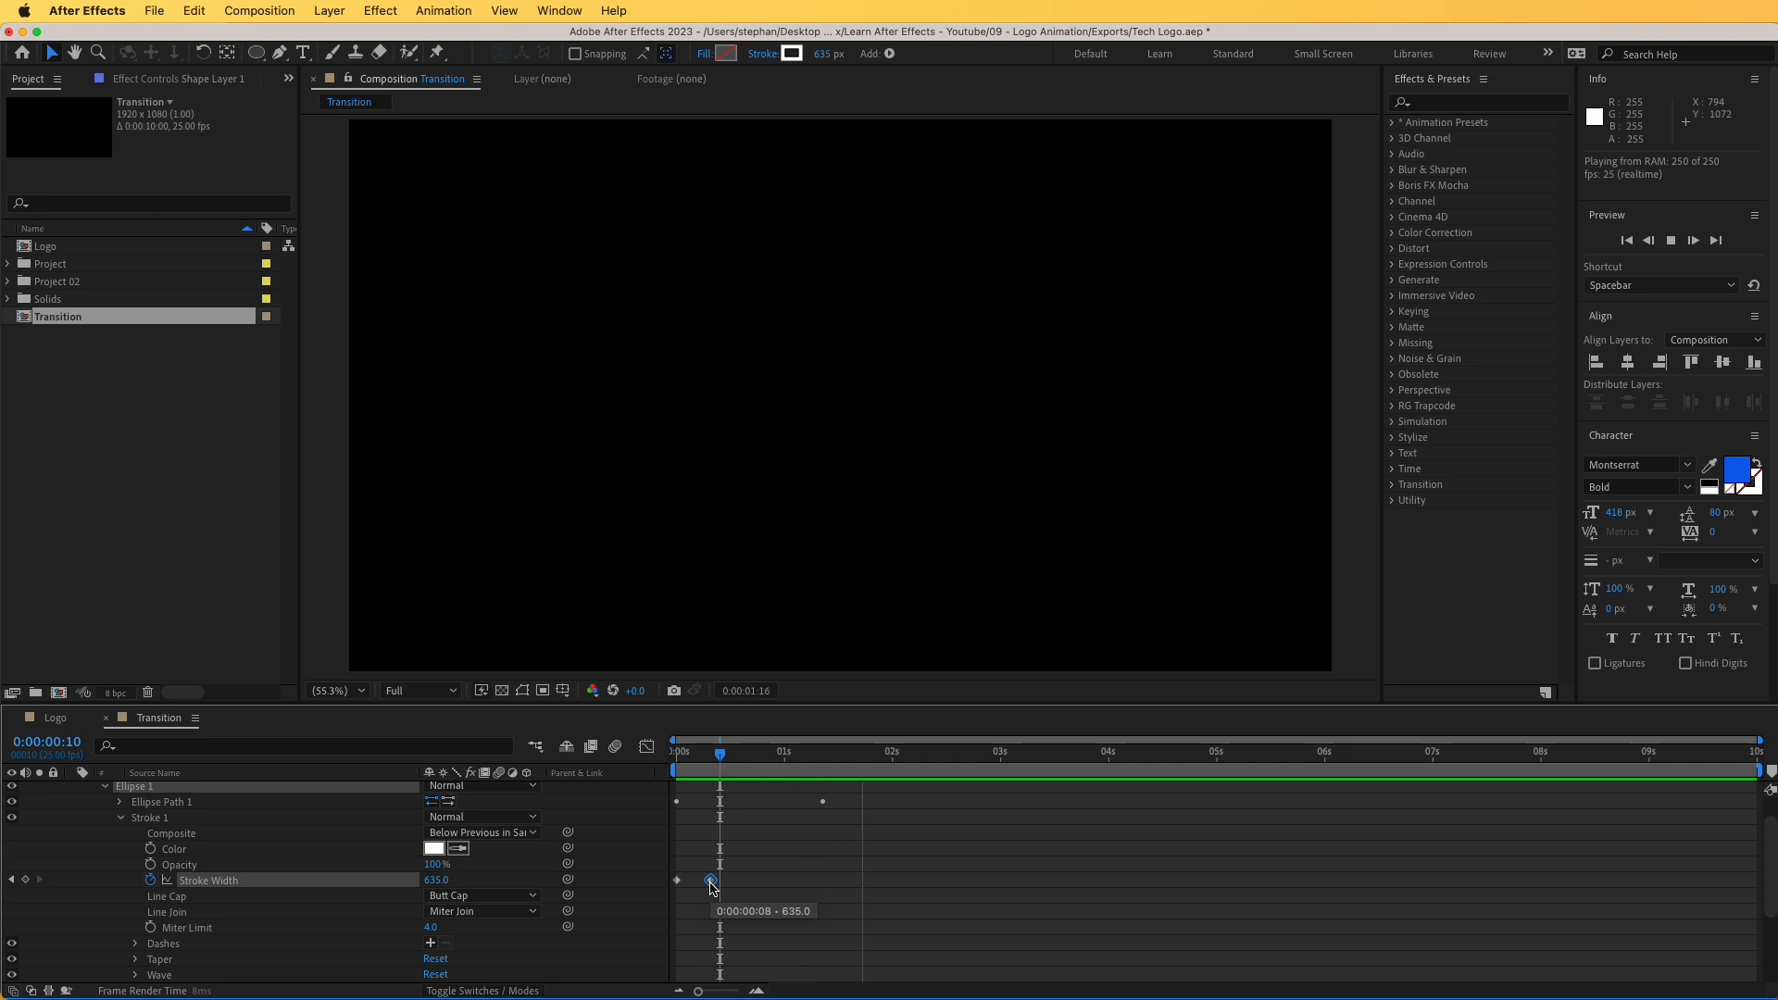
key(space)
scroll(291, 844, up, 2)
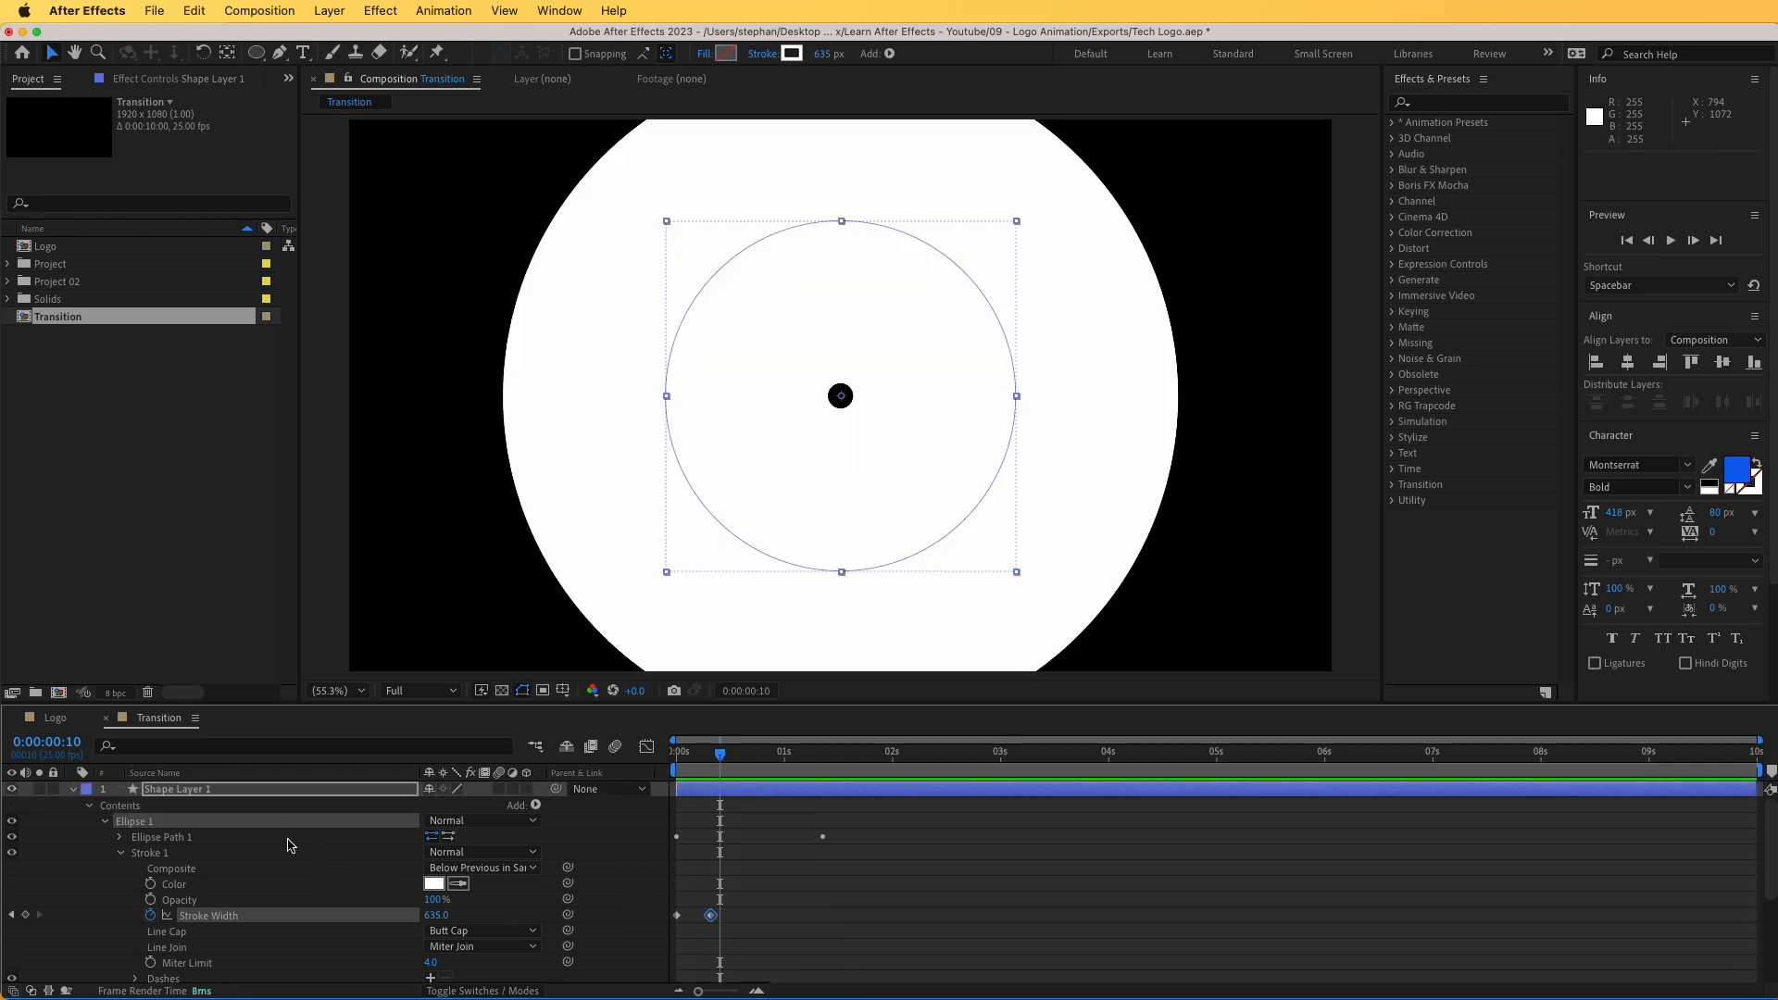
click(72, 790)
click(201, 836)
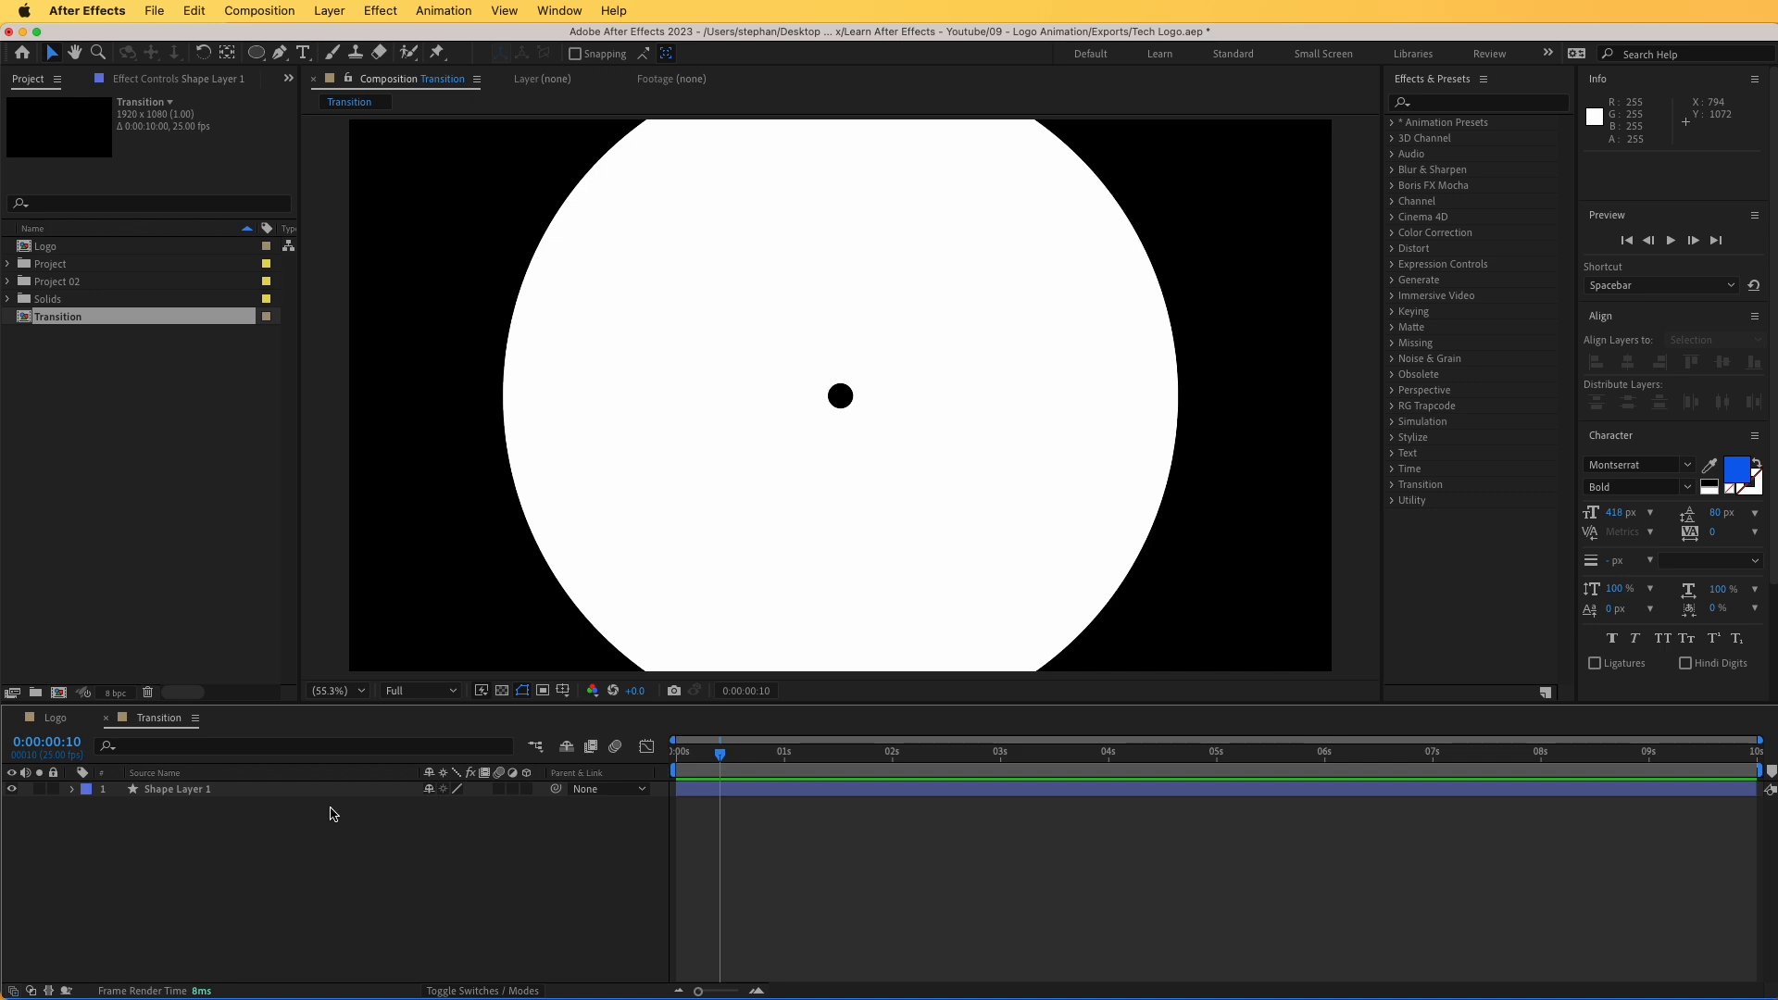
- Add an adjustment layer above the shape layer and apply the Turbulent Displace effect to it
click(322, 17)
mouse_move(333, 38)
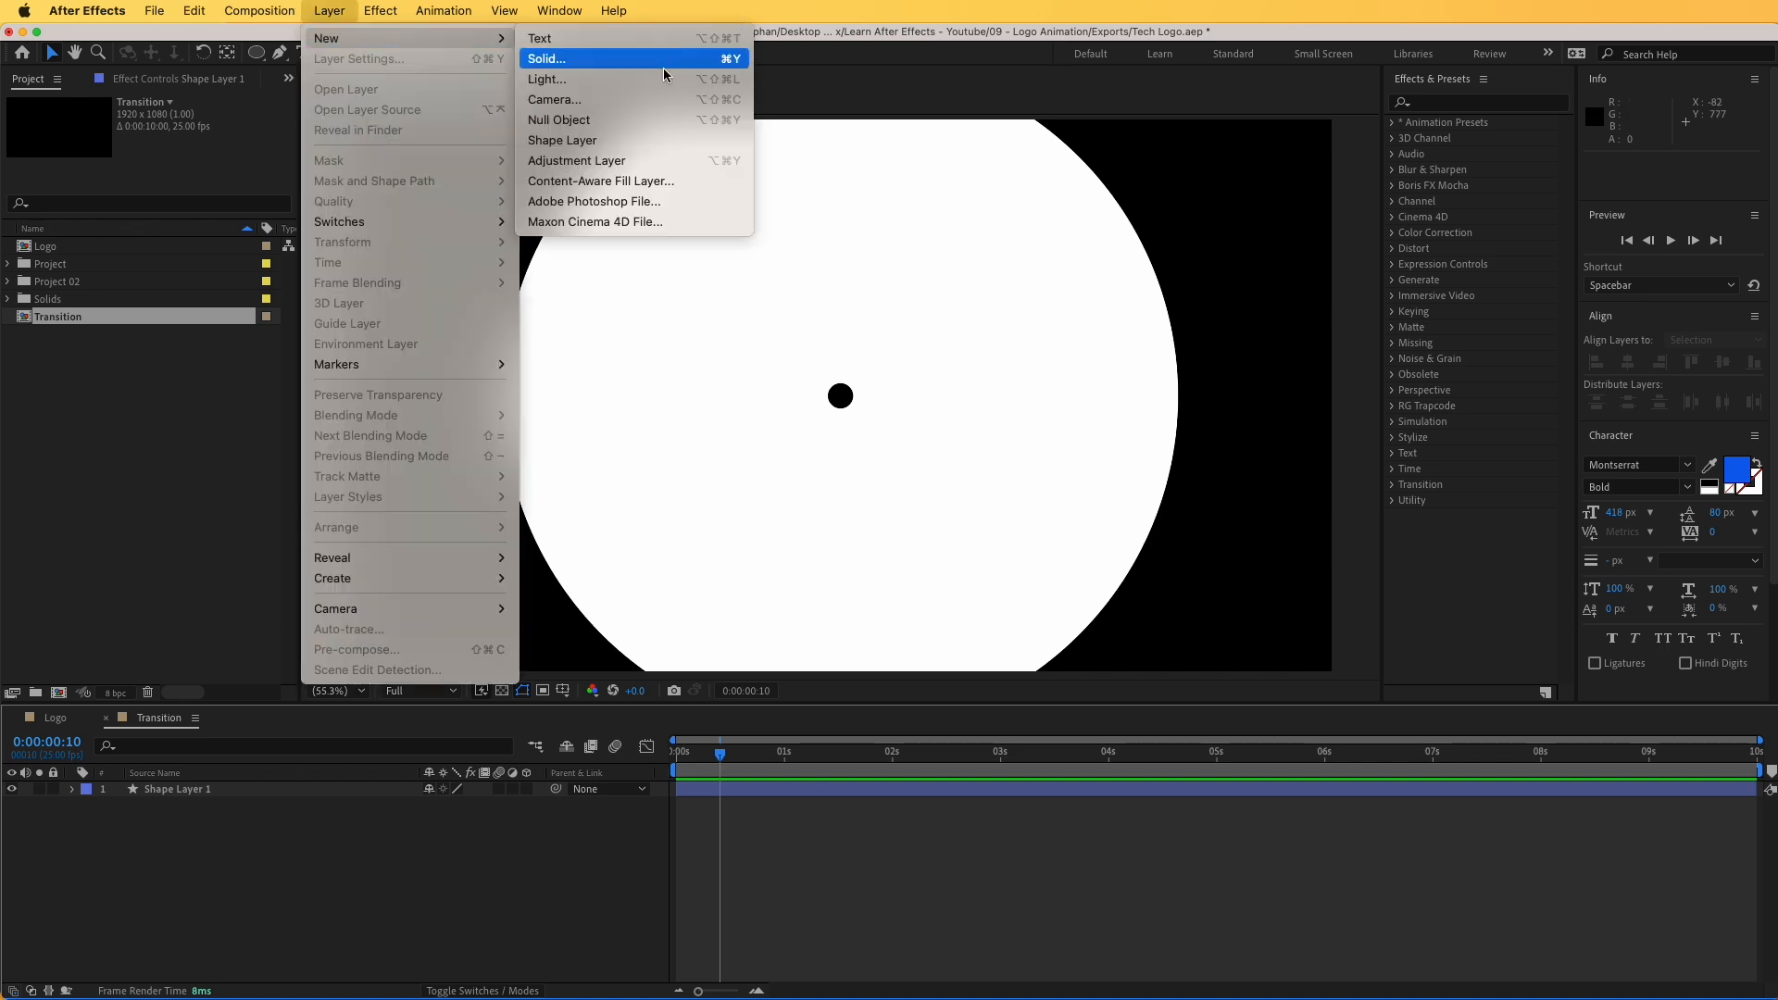
click(631, 162)
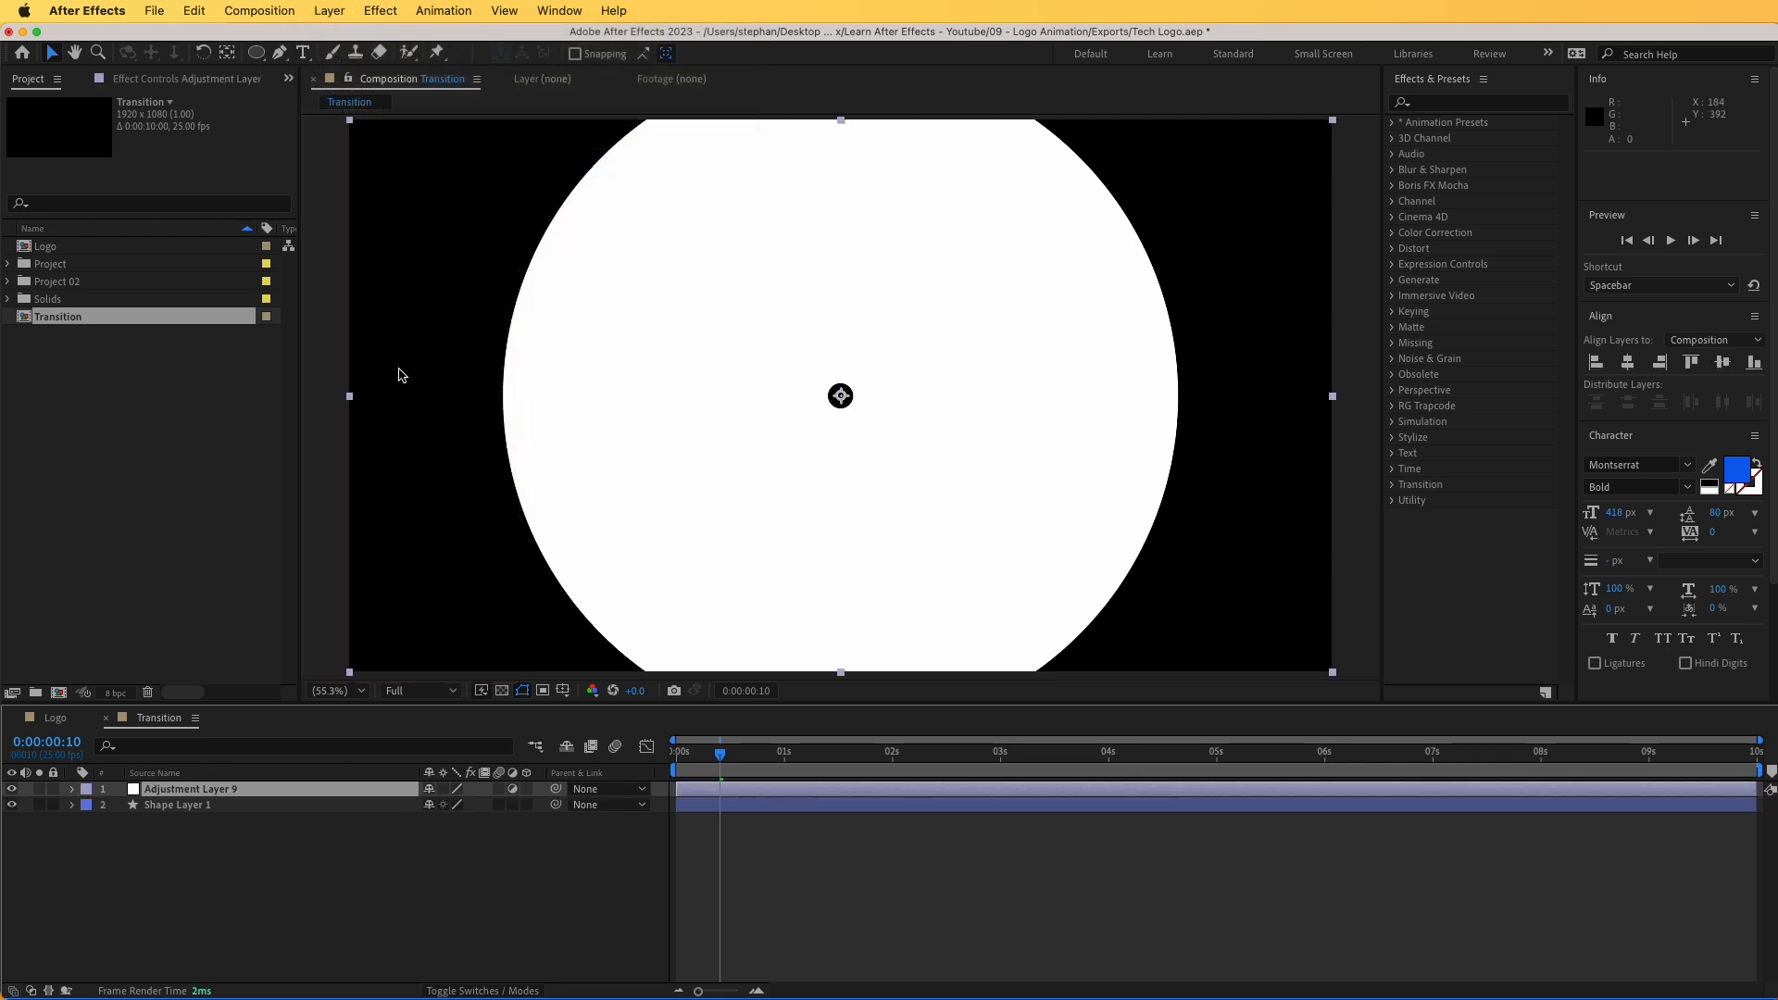
click(1430, 104)
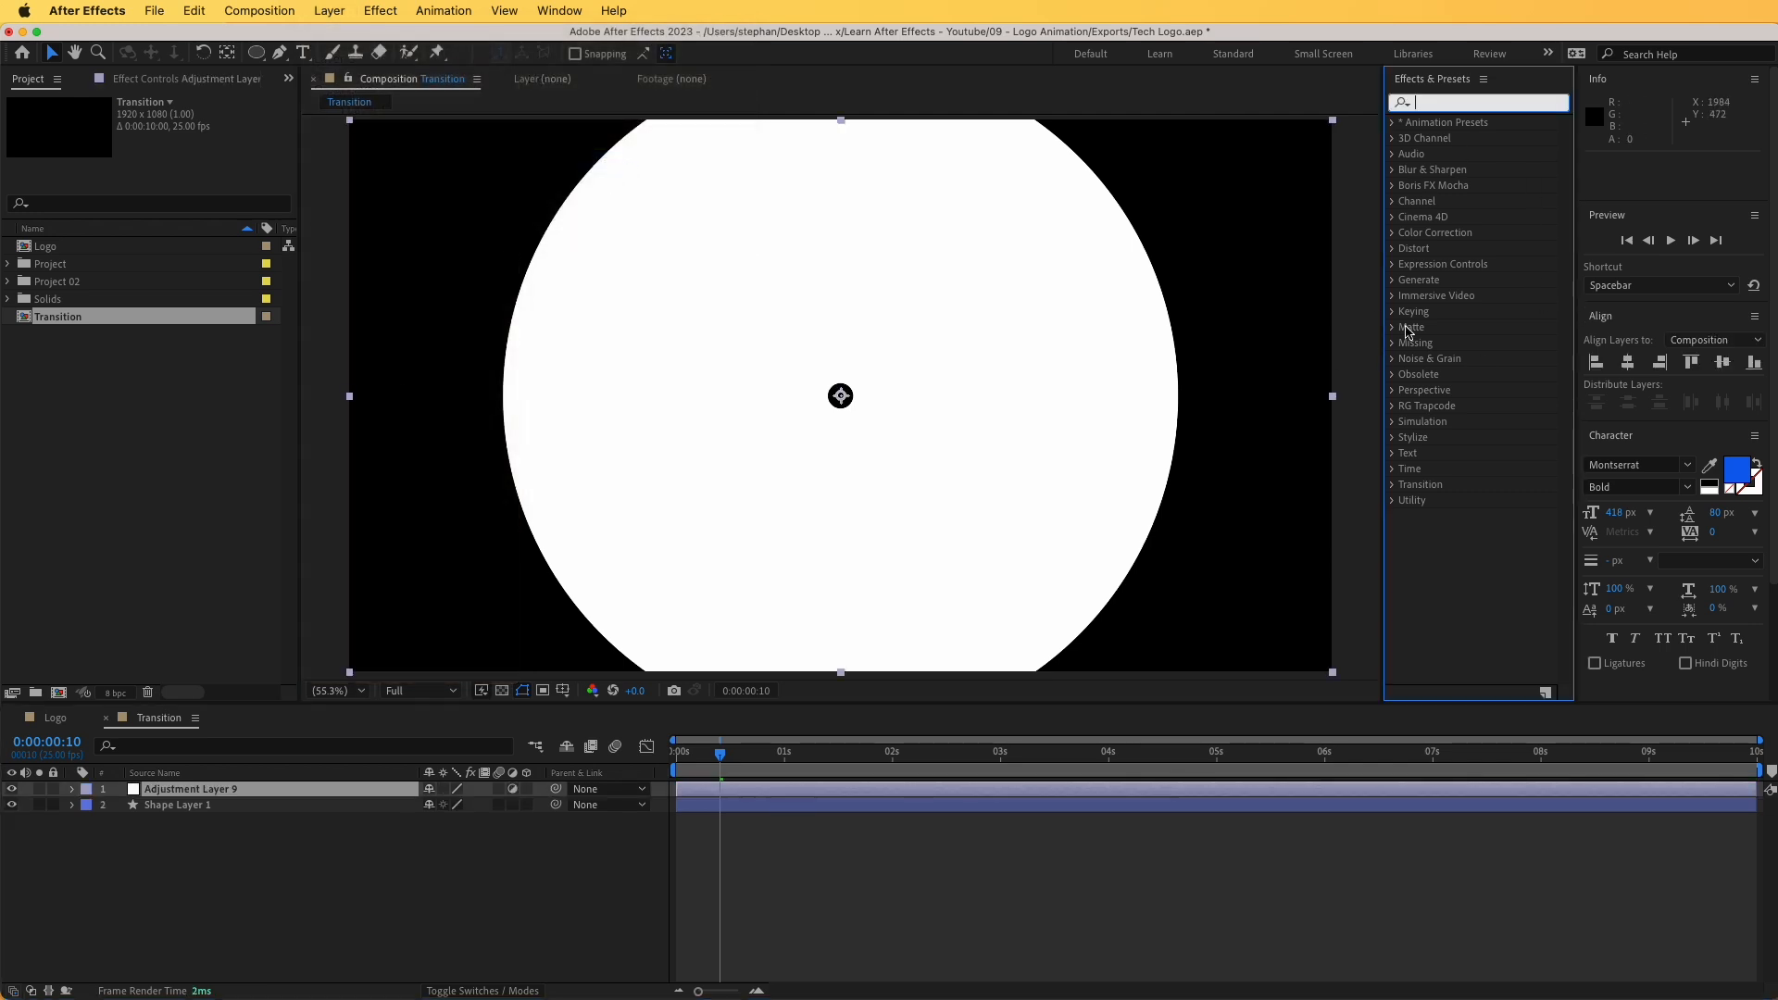
text(turbu)
drag(1473, 138, 243, 789)
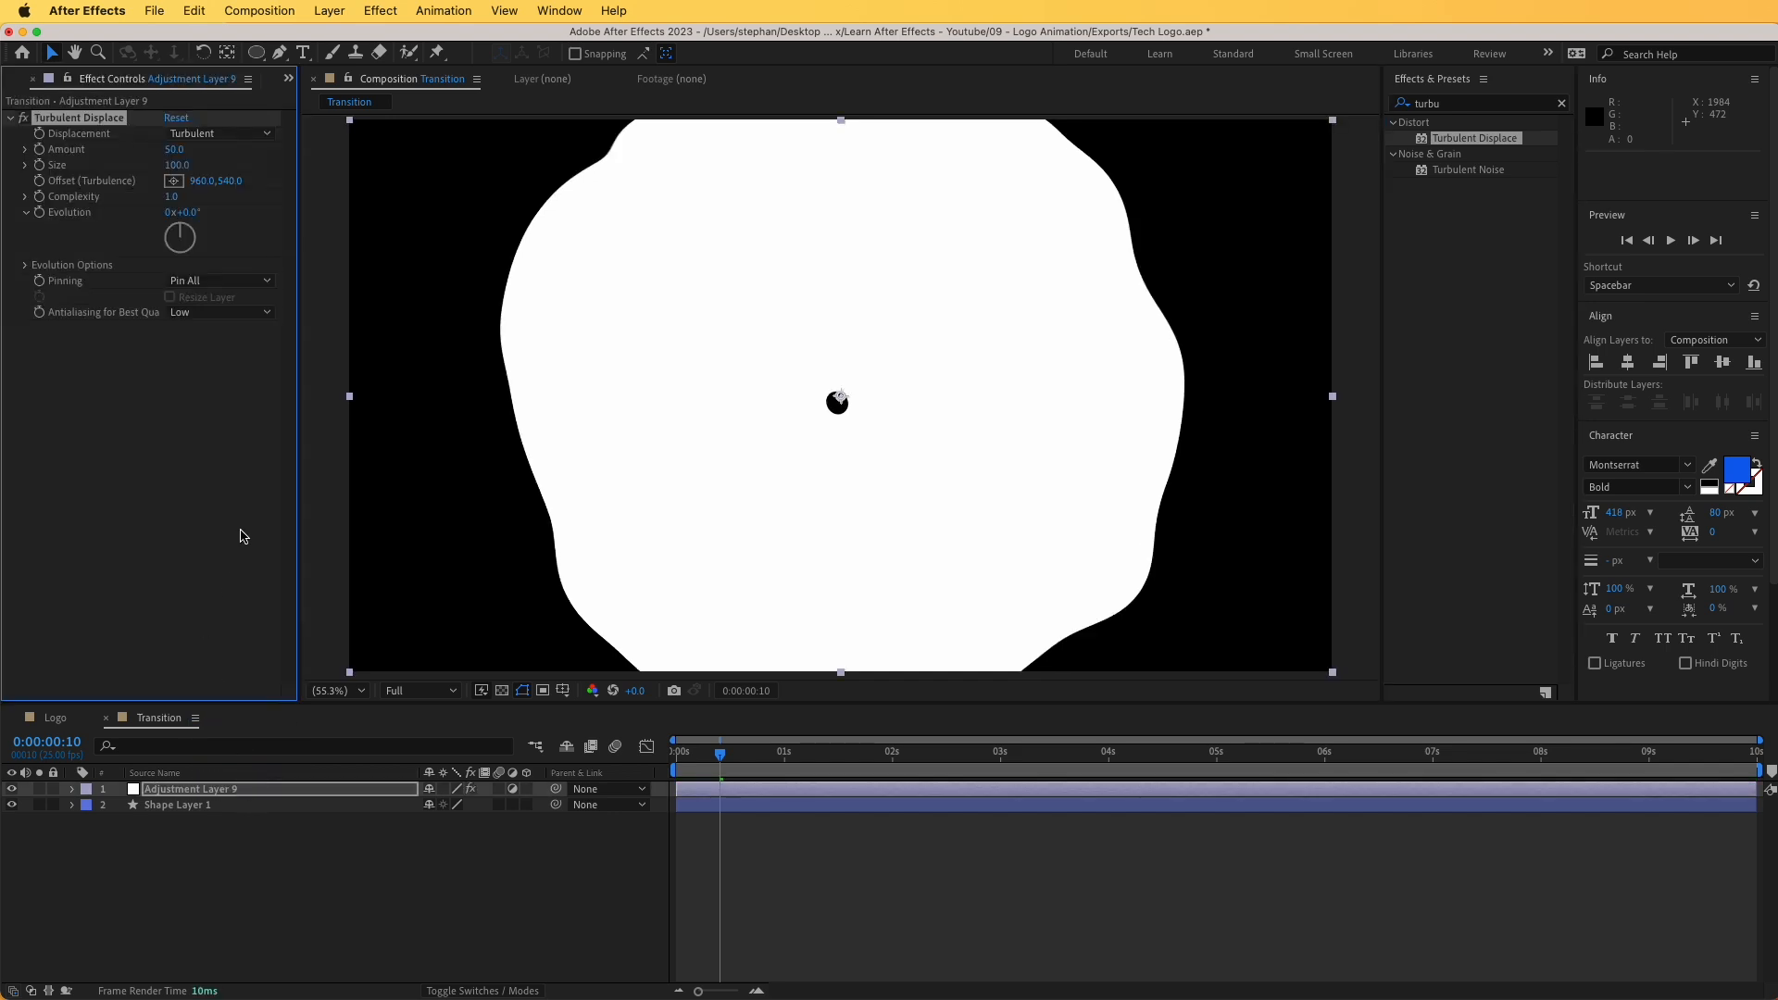
- Set Turbulent Displace's Size to 10 and its Amount to 485 on the adjustment layer
click(188, 163)
text(20)
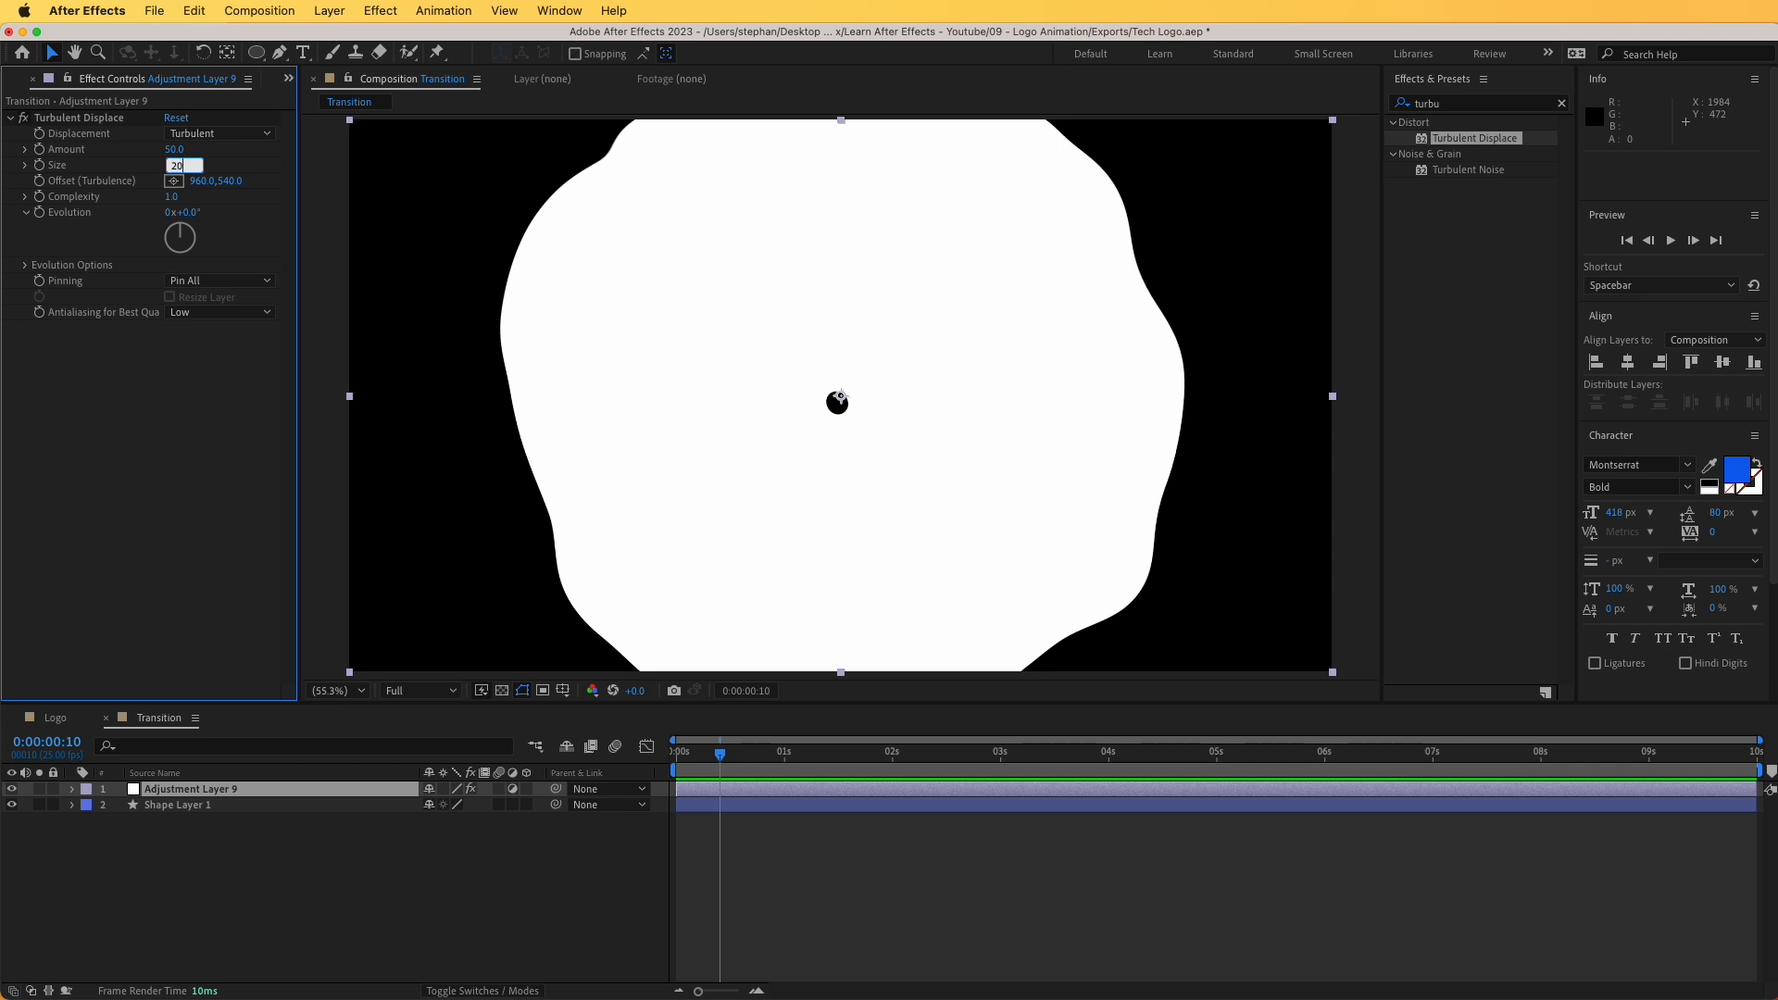
key(Return)
drag(174, 164, 584, 165)
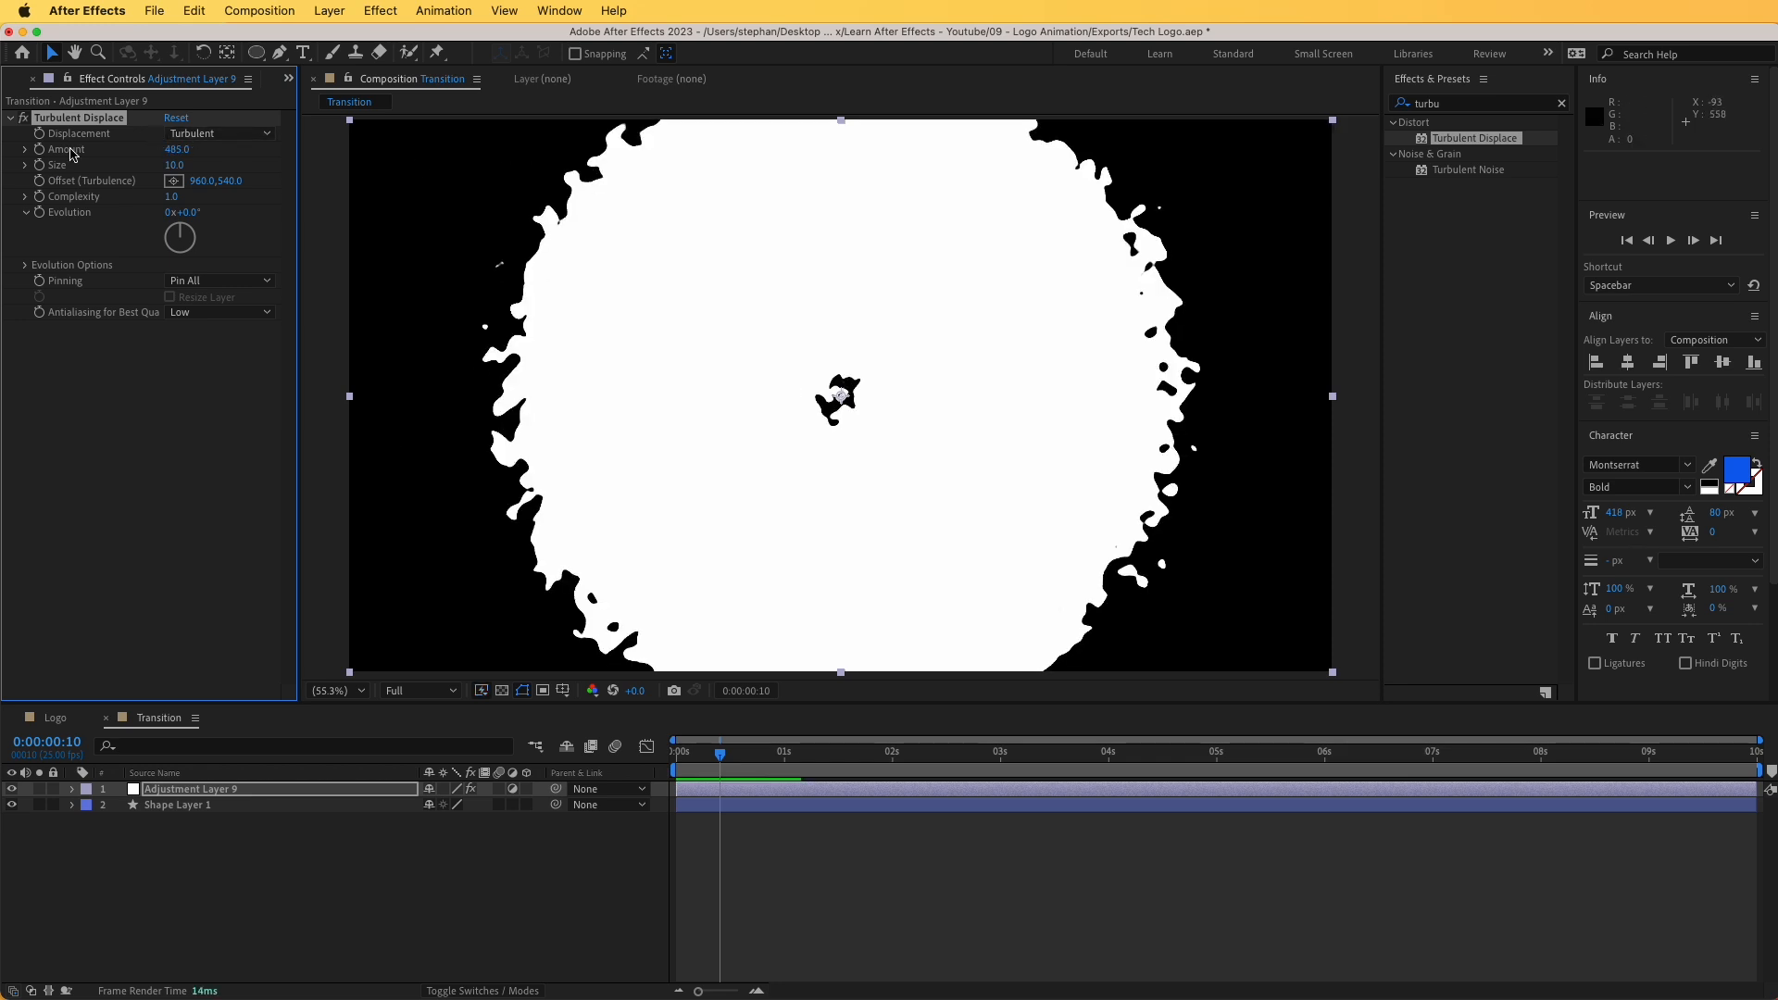
- Change Turbulent Displace's Displacement type to Horizontal Displacement and preview the distorted ring
click(194, 135)
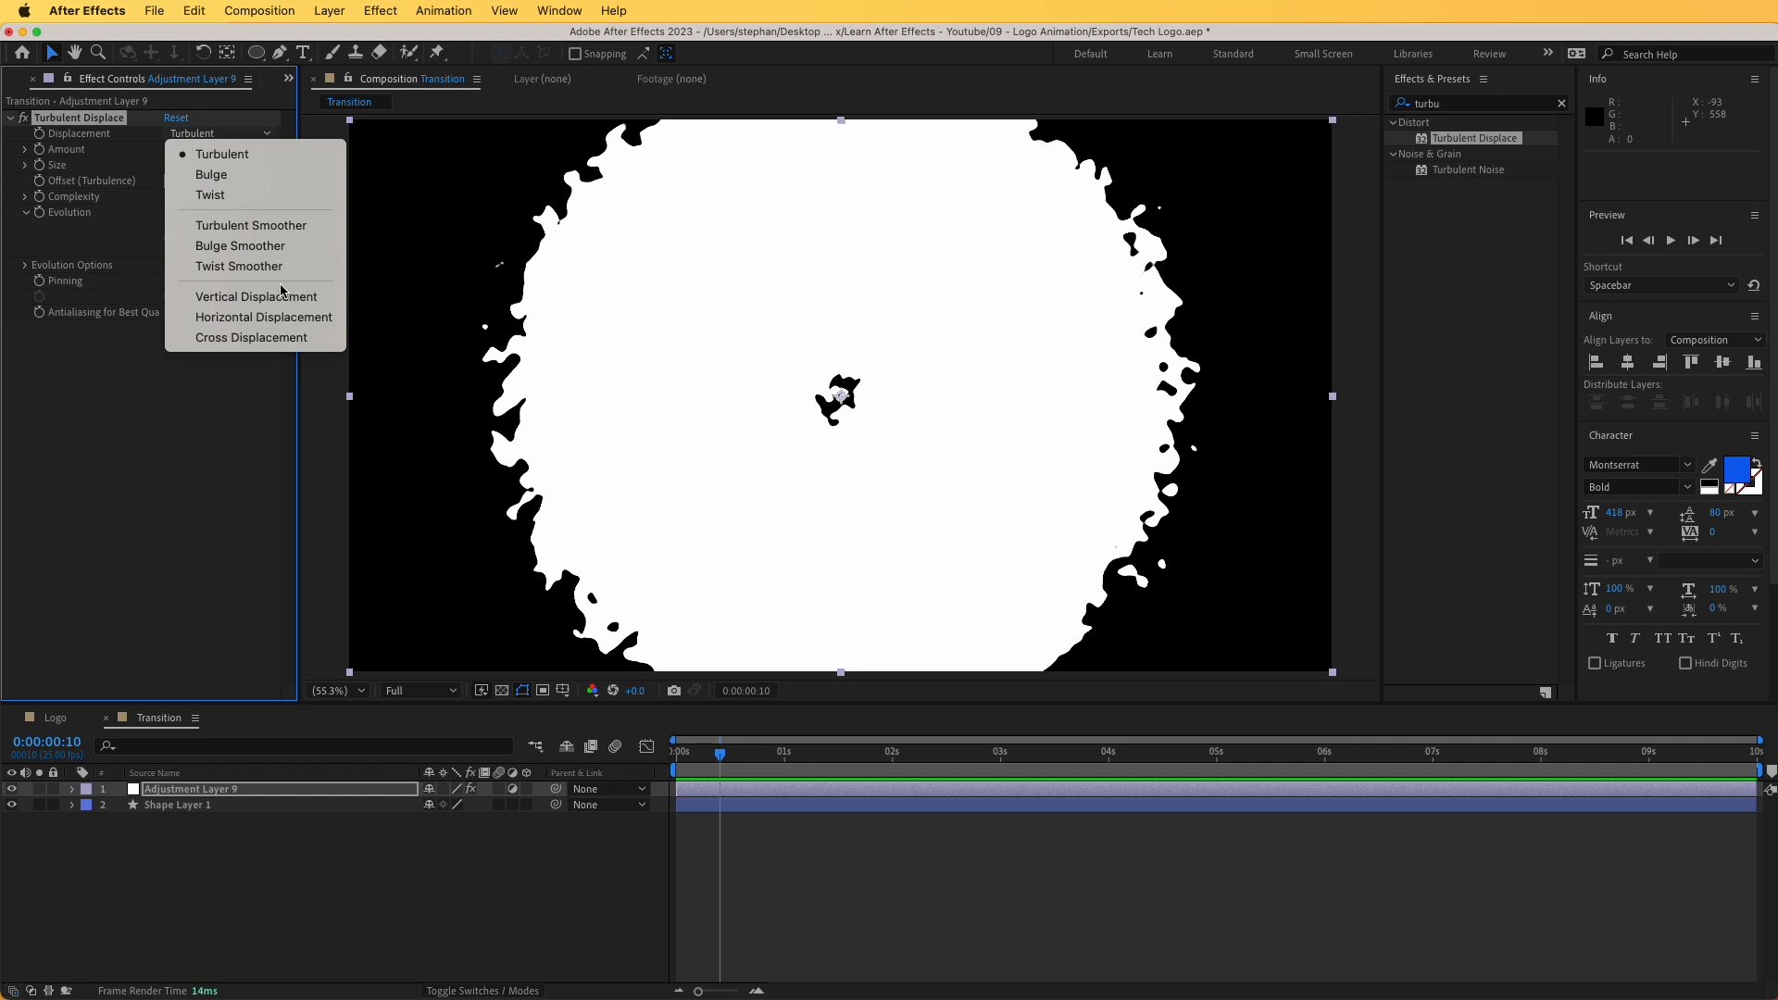
click(289, 318)
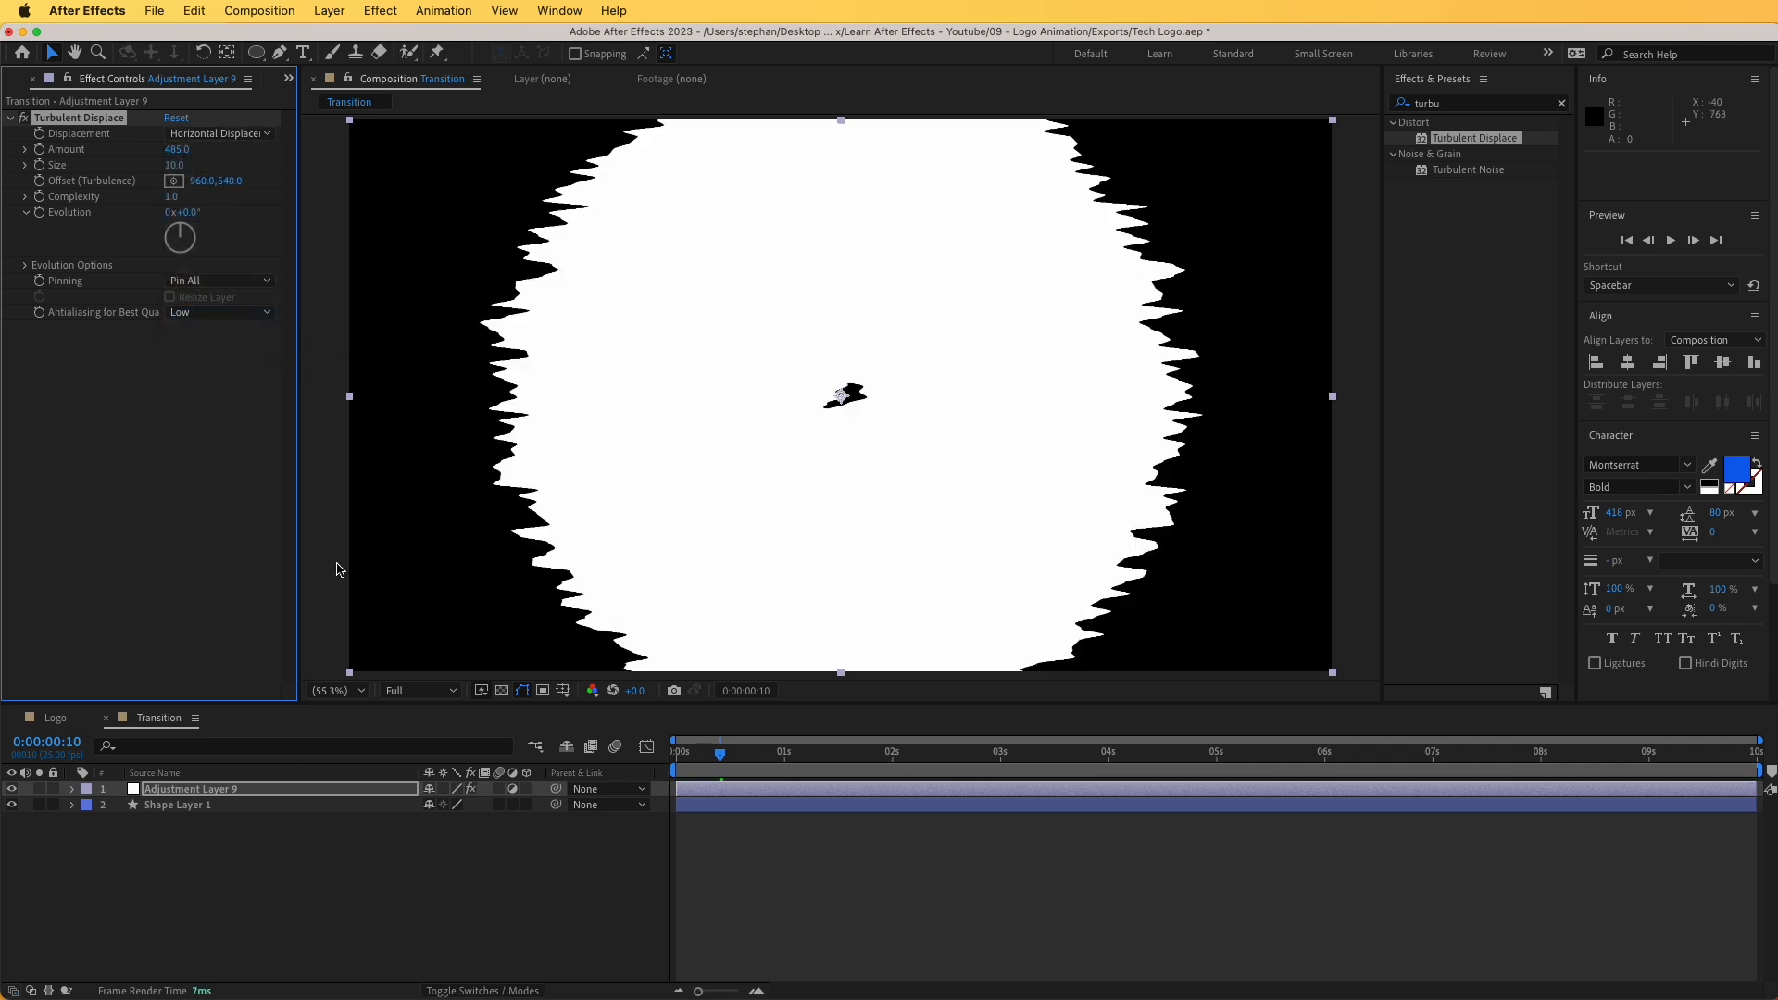
click(377, 889)
key(space)
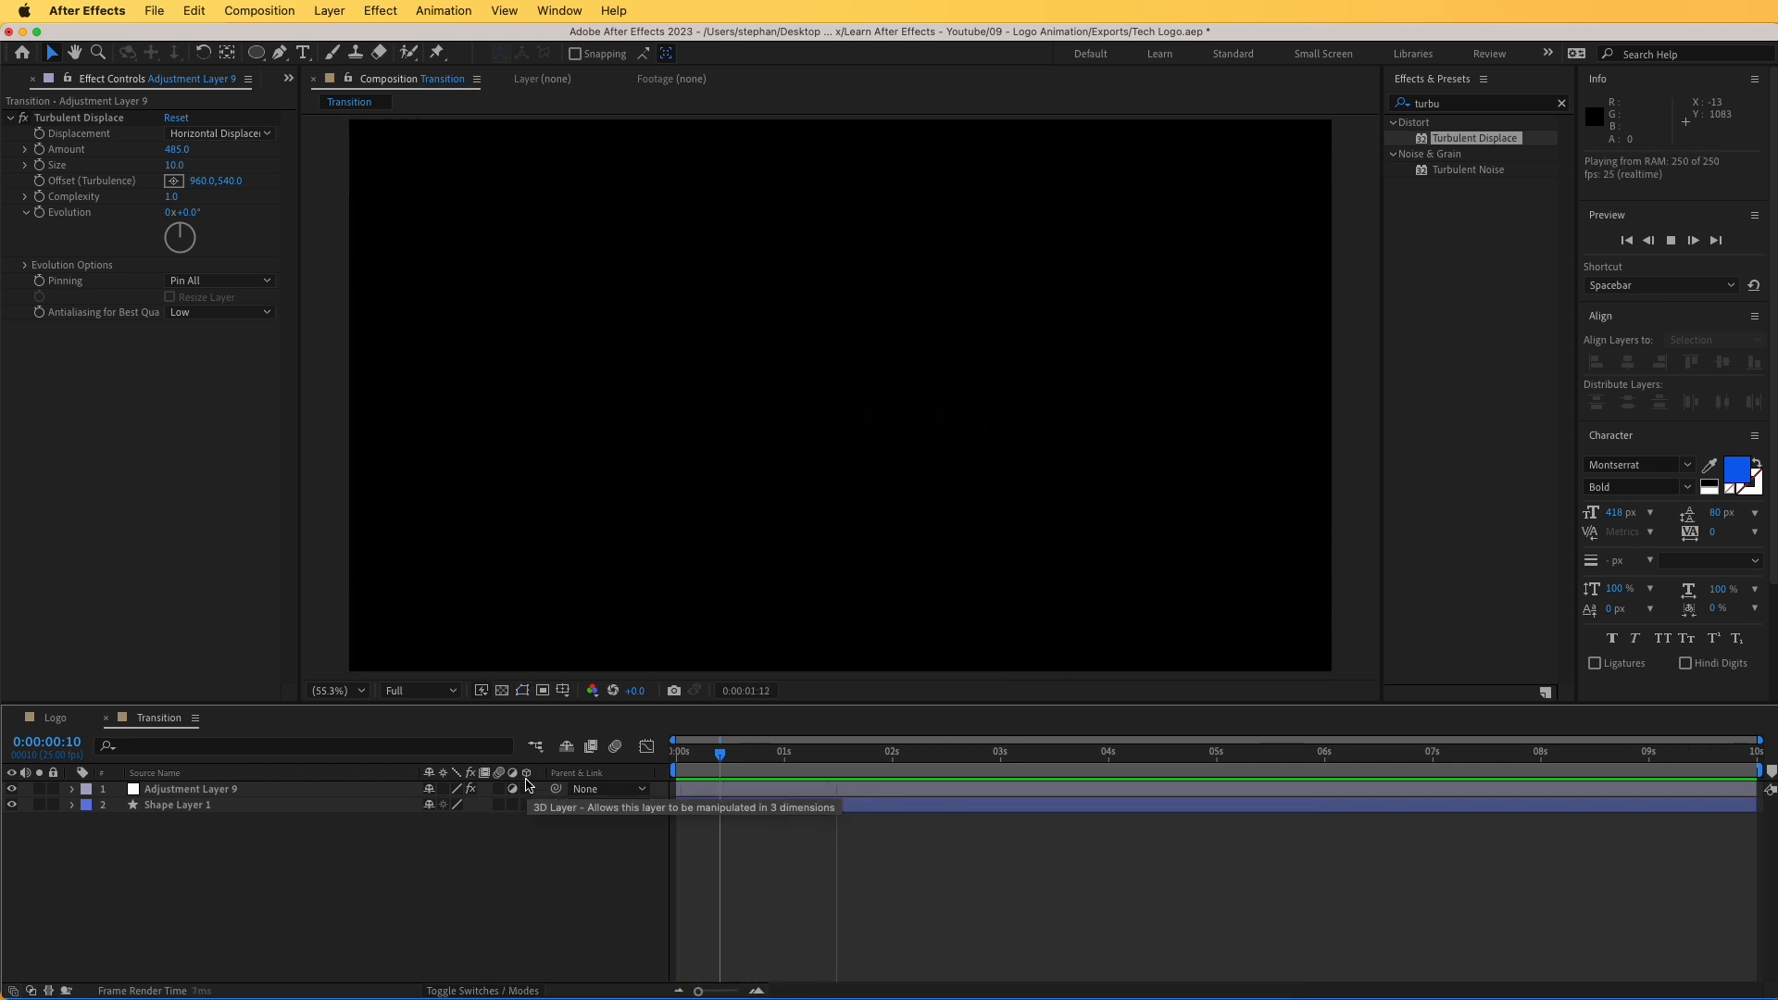
key(space)
- Split Shape Layer 1 at 0:00:01:03, delete the part after it and play back the trimmed ring animation
click(801, 810)
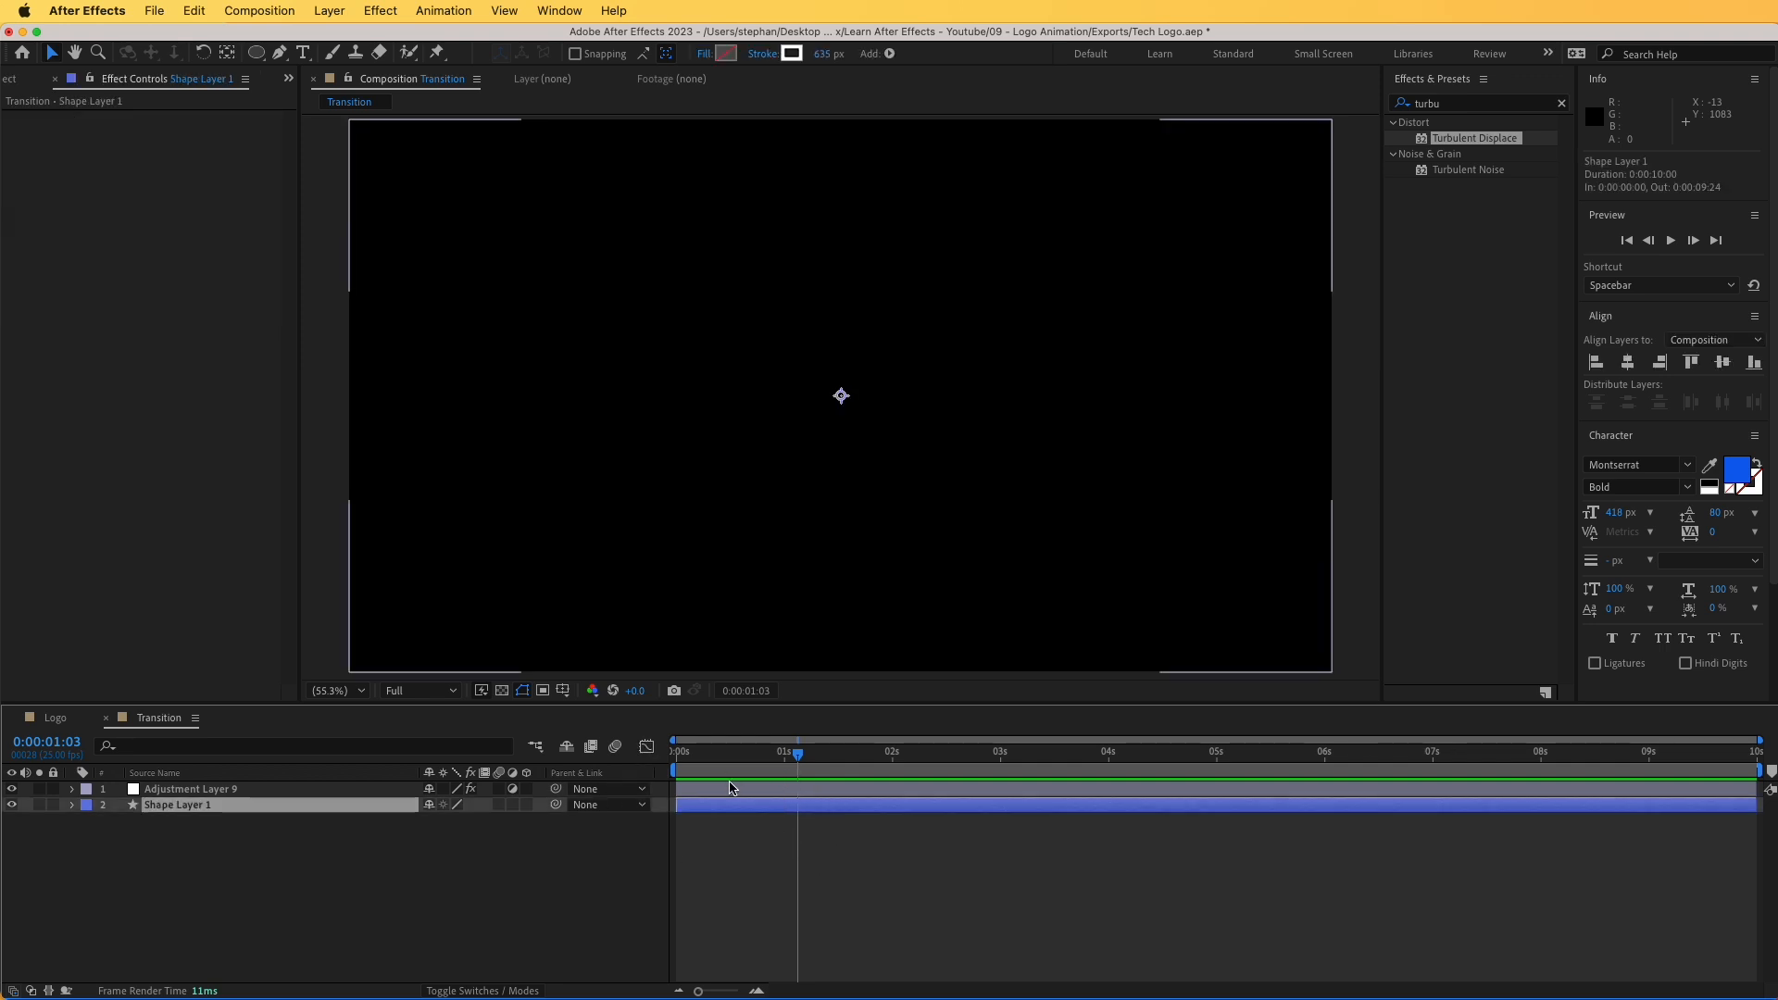
key(super+shift+d)
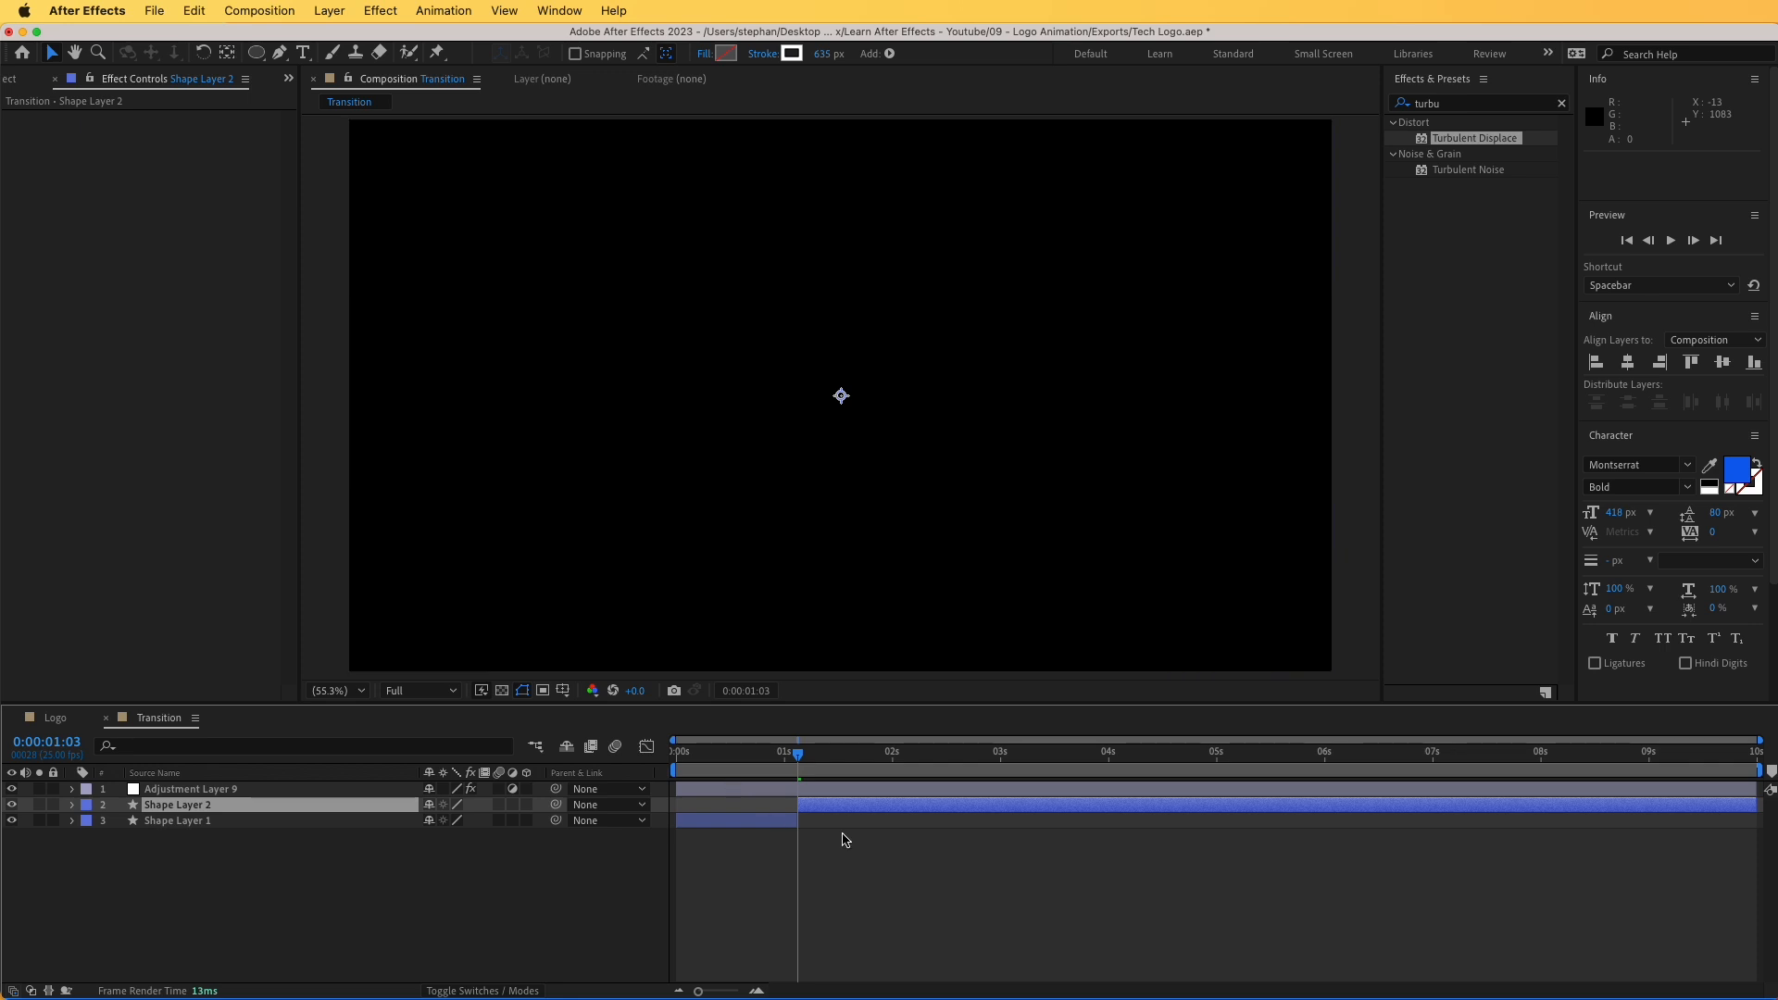
key(Delete)
drag(782, 766, 653, 769)
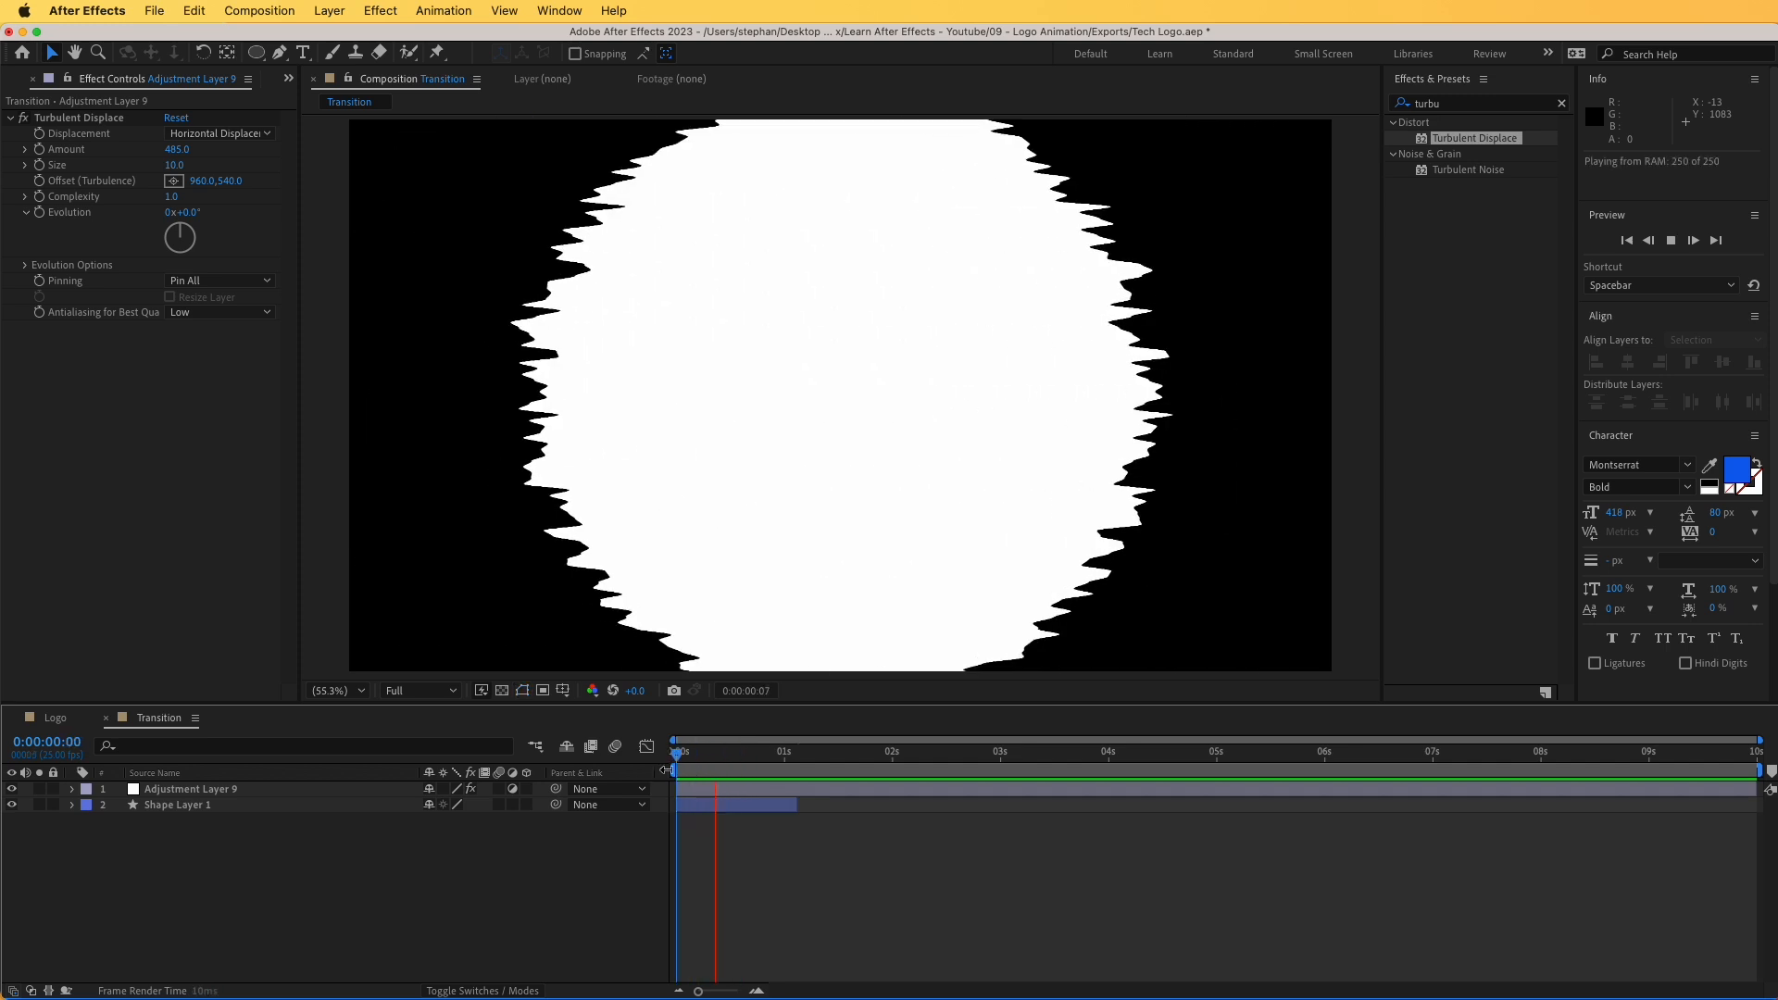
key(space)
drag(697, 762, 723, 755)
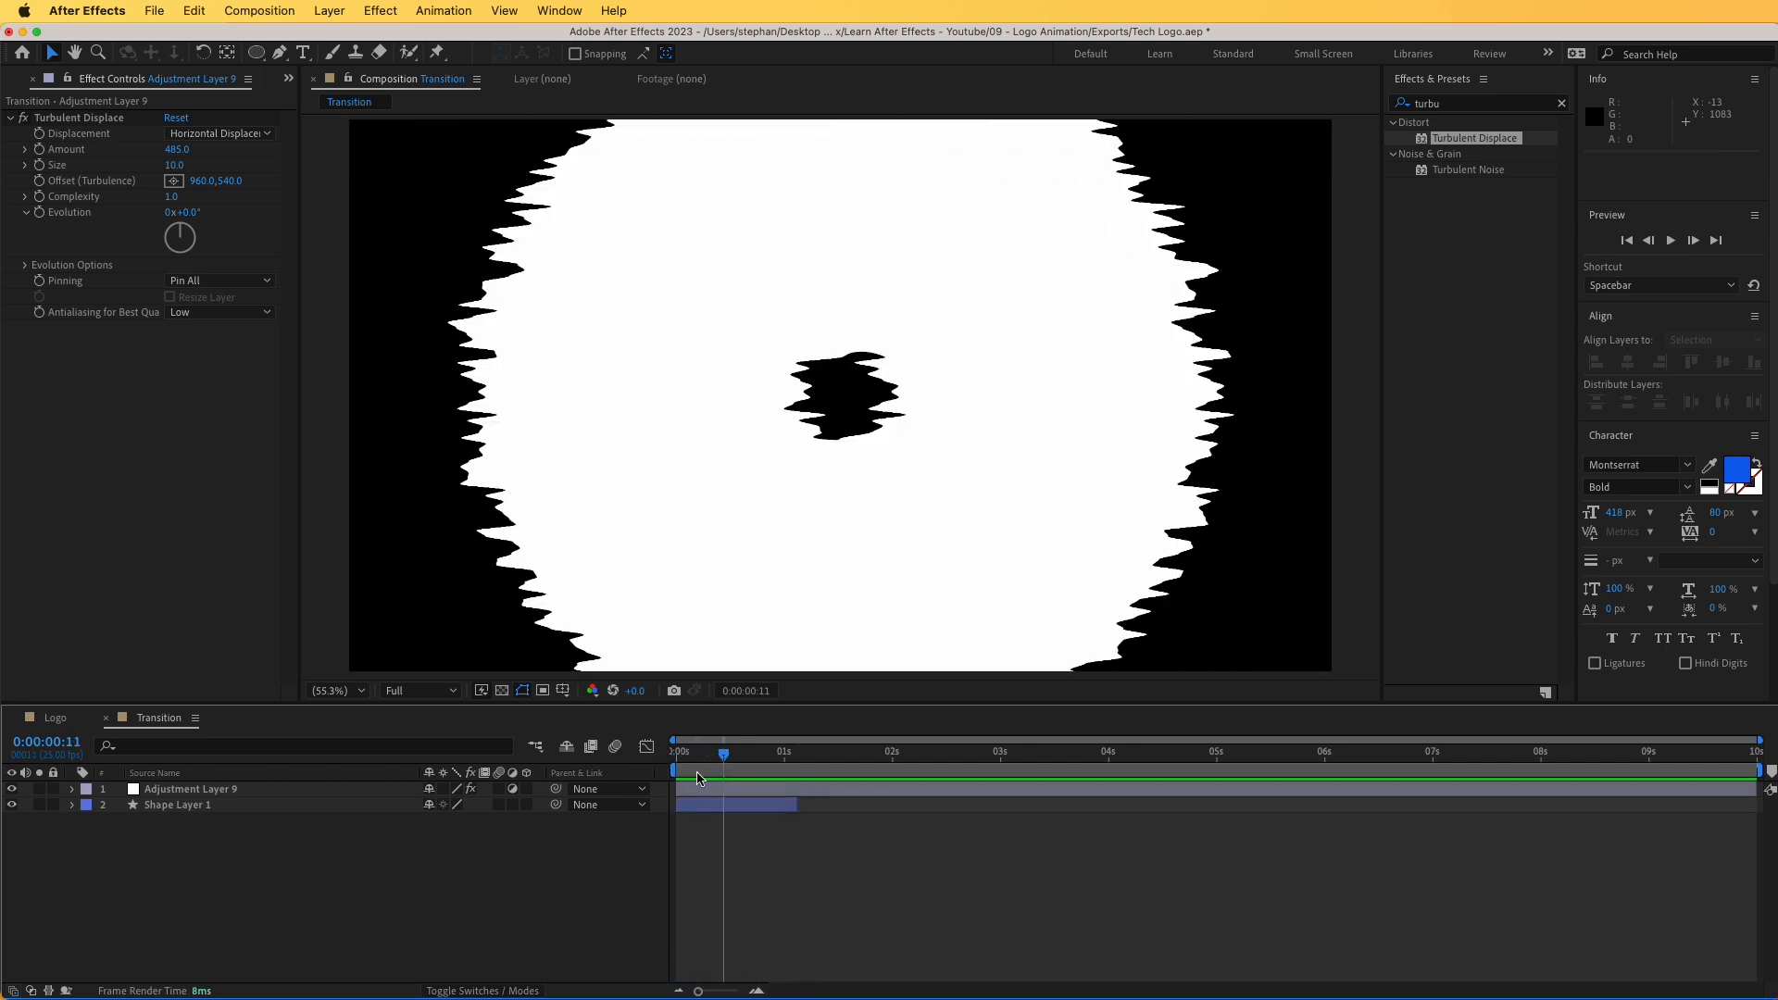
- Rename Shape Layer 1 as Transition
click(190, 802)
key(Return)
text(Transition)
key(Return)
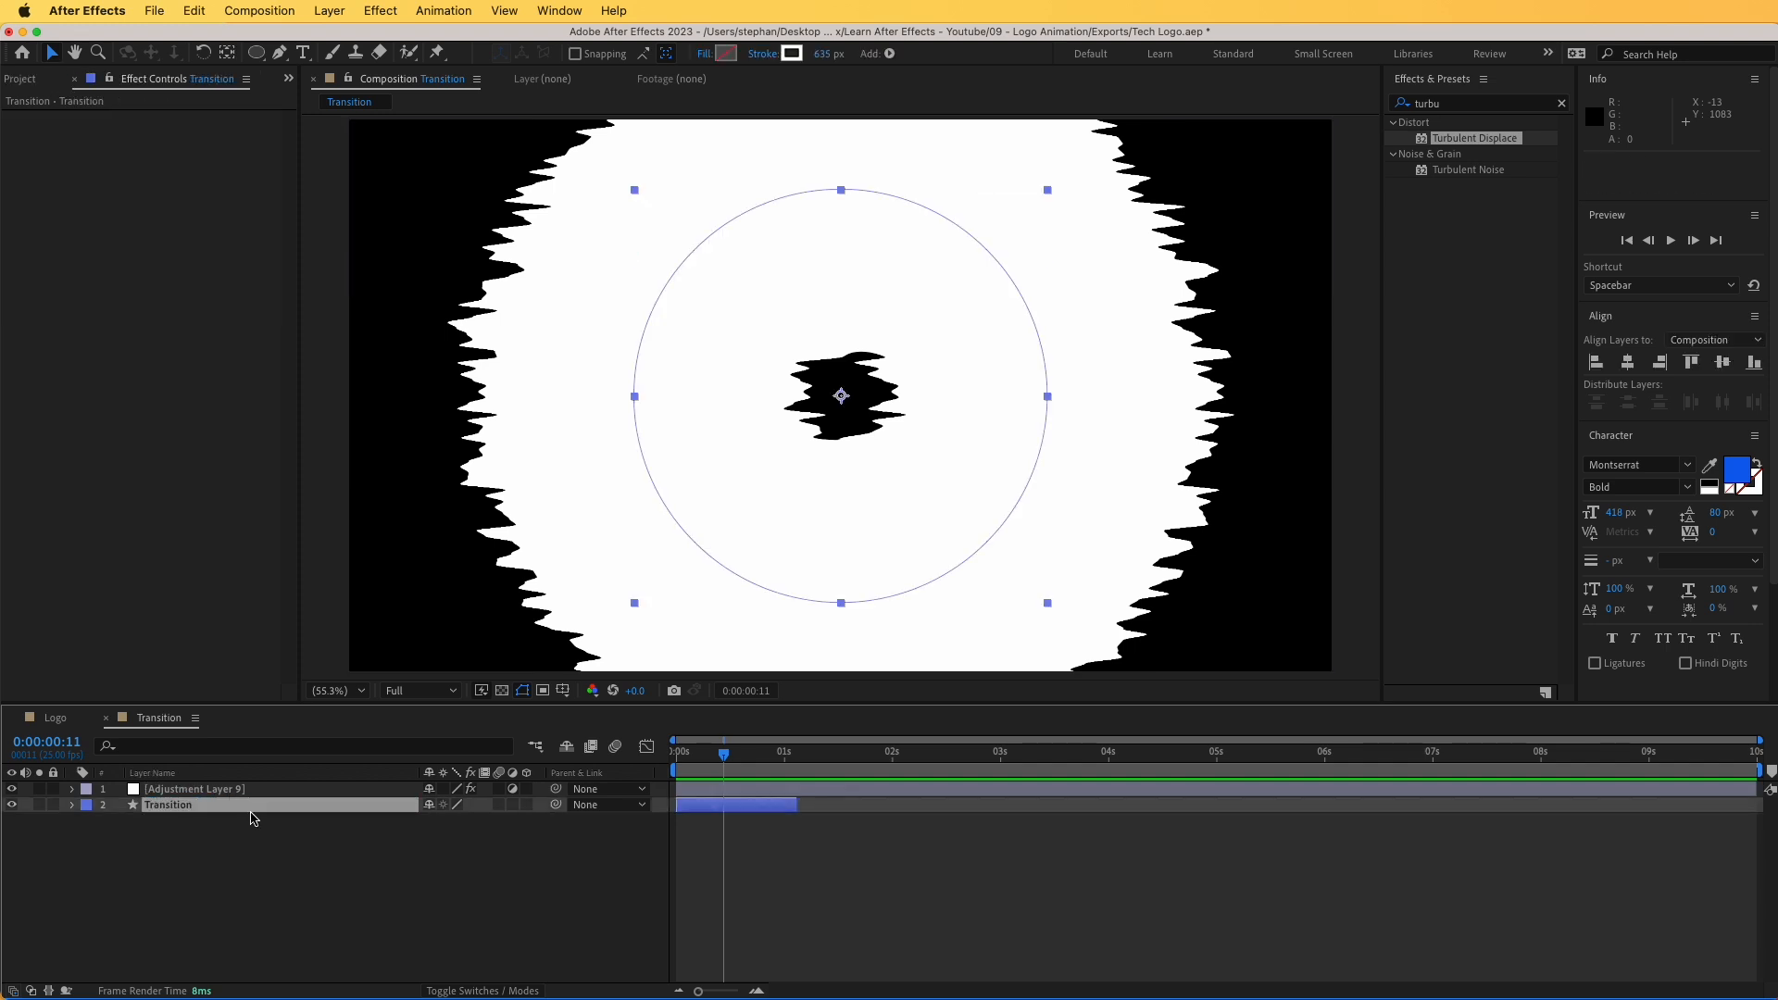
- Duplicate the Transition layer four times, stagger the copies in overlapping succession up to about 0:00:04:00 and preview them
key(super+d)
drag(723, 809, 1025, 808)
key(super+d)
key(super+d)
key(super+d)
key(space)
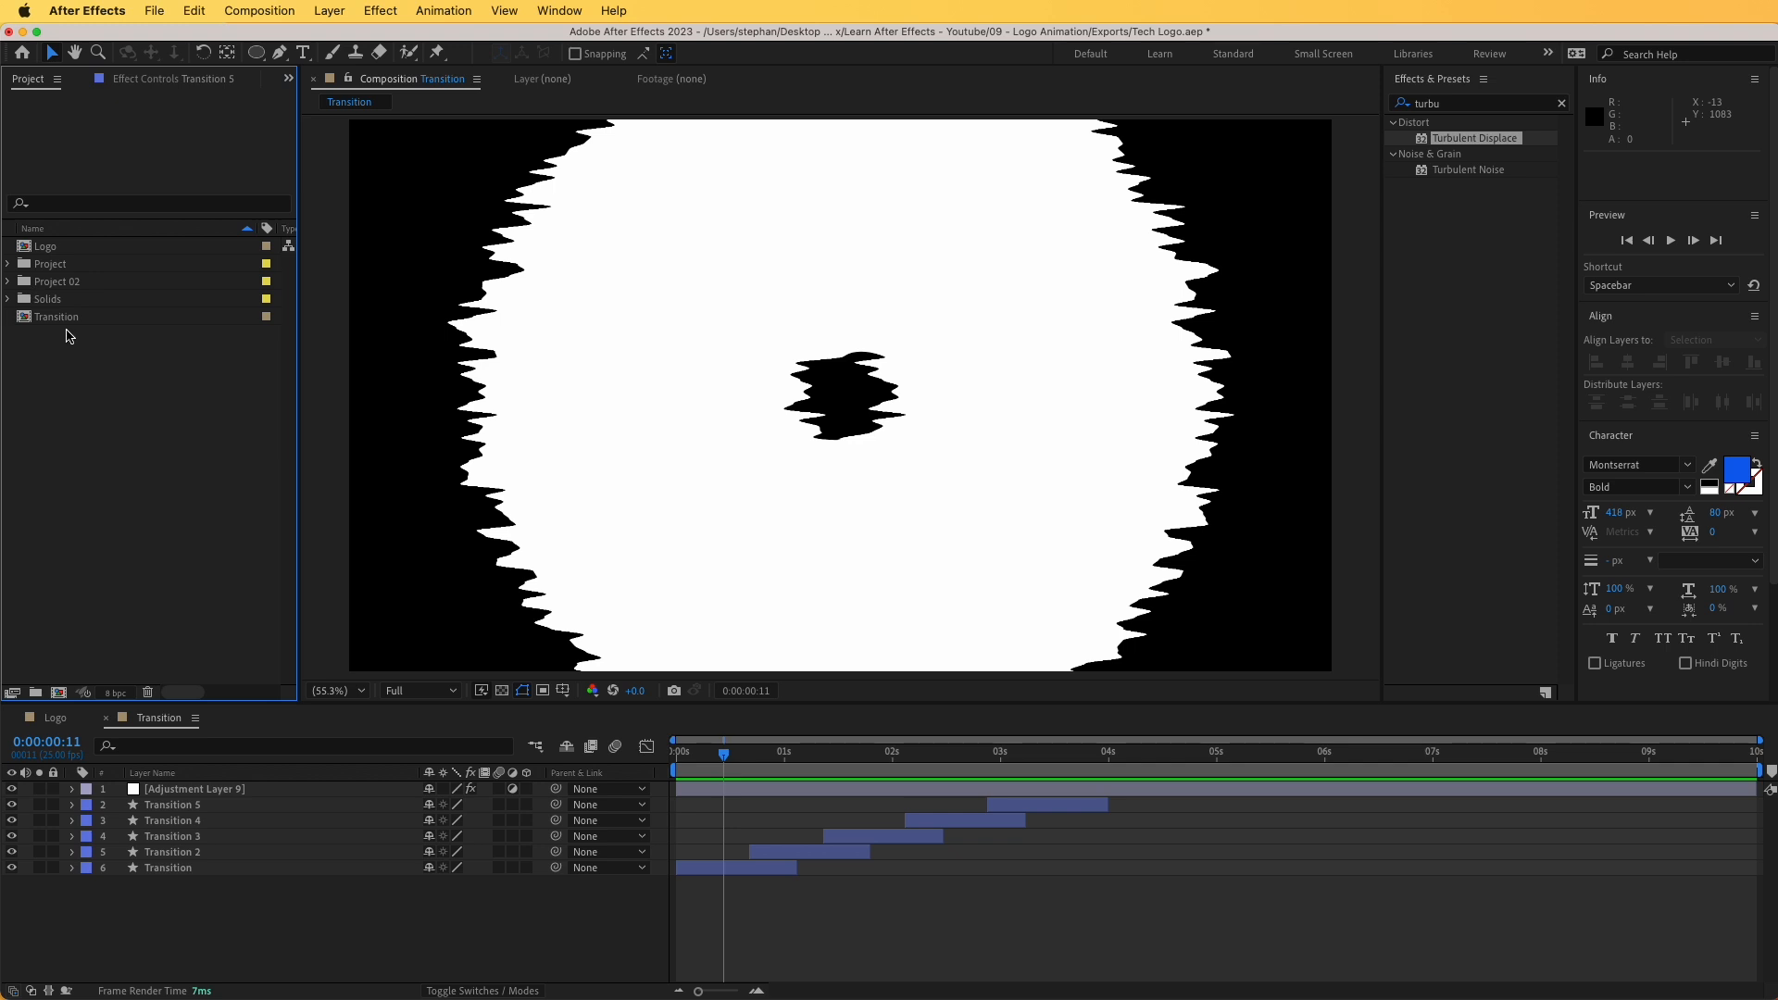
- Create a new 1920x1080, 25 fps, 10-second composition named Fractal Texture
click(66, 318)
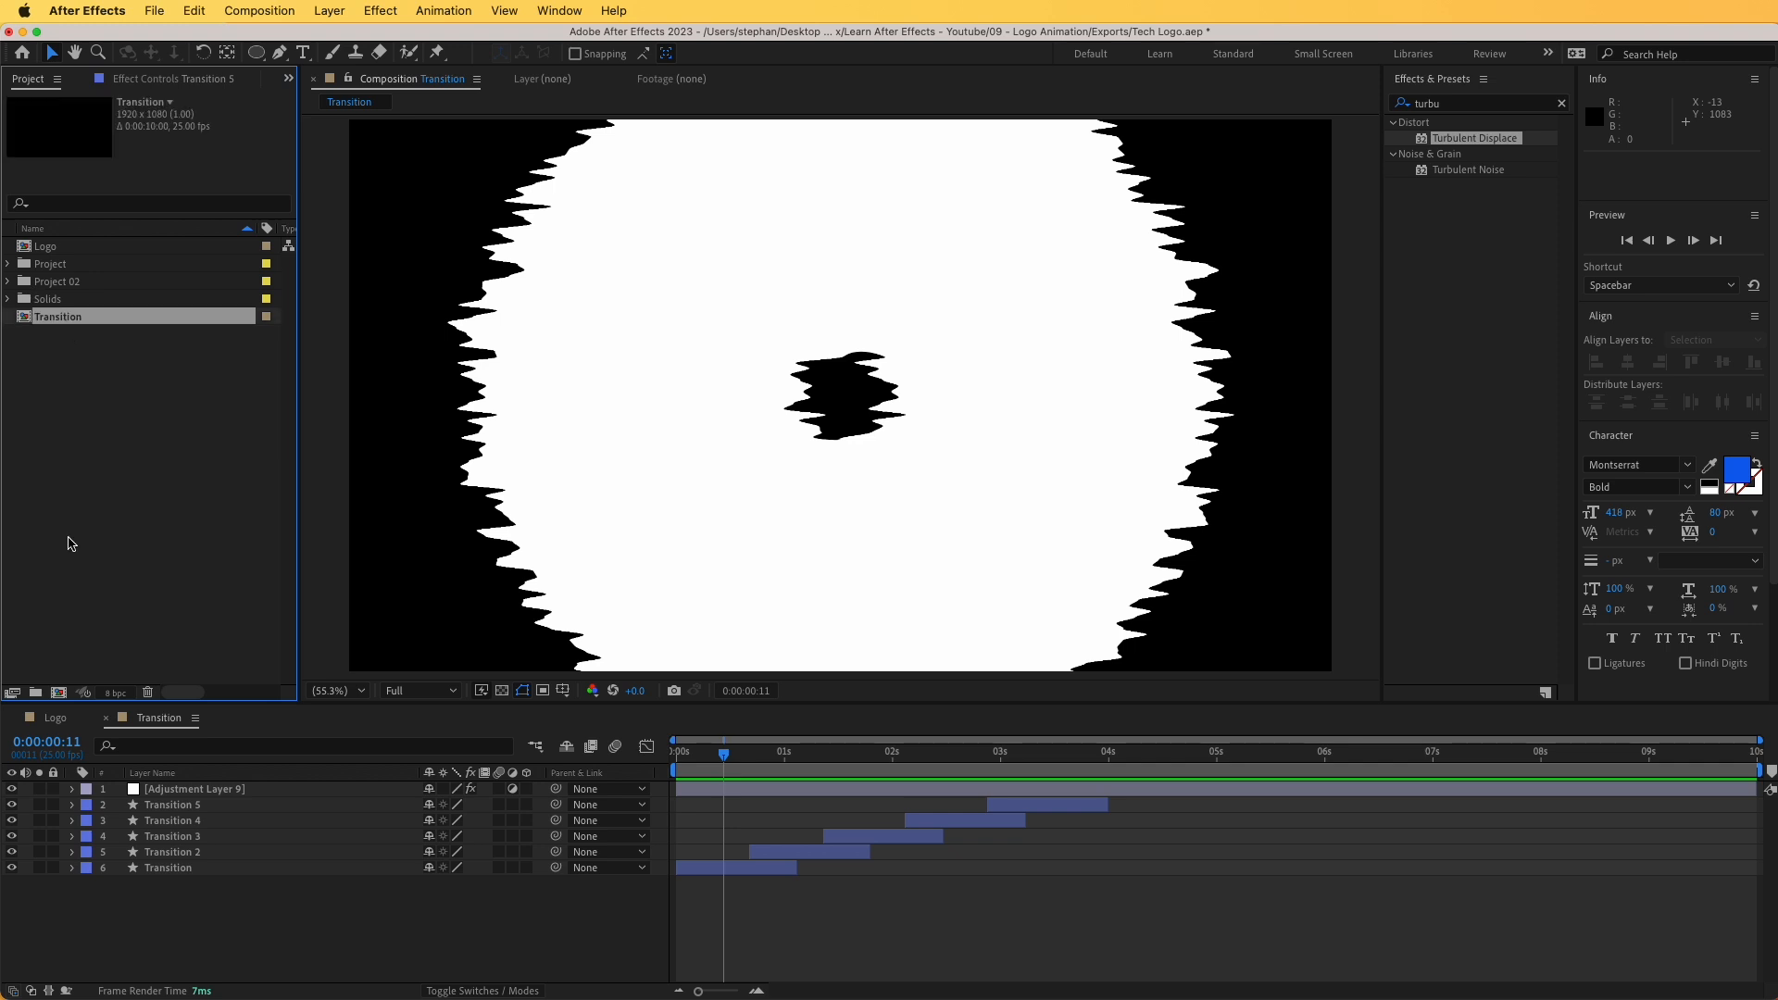
click(273, 13)
click(278, 38)
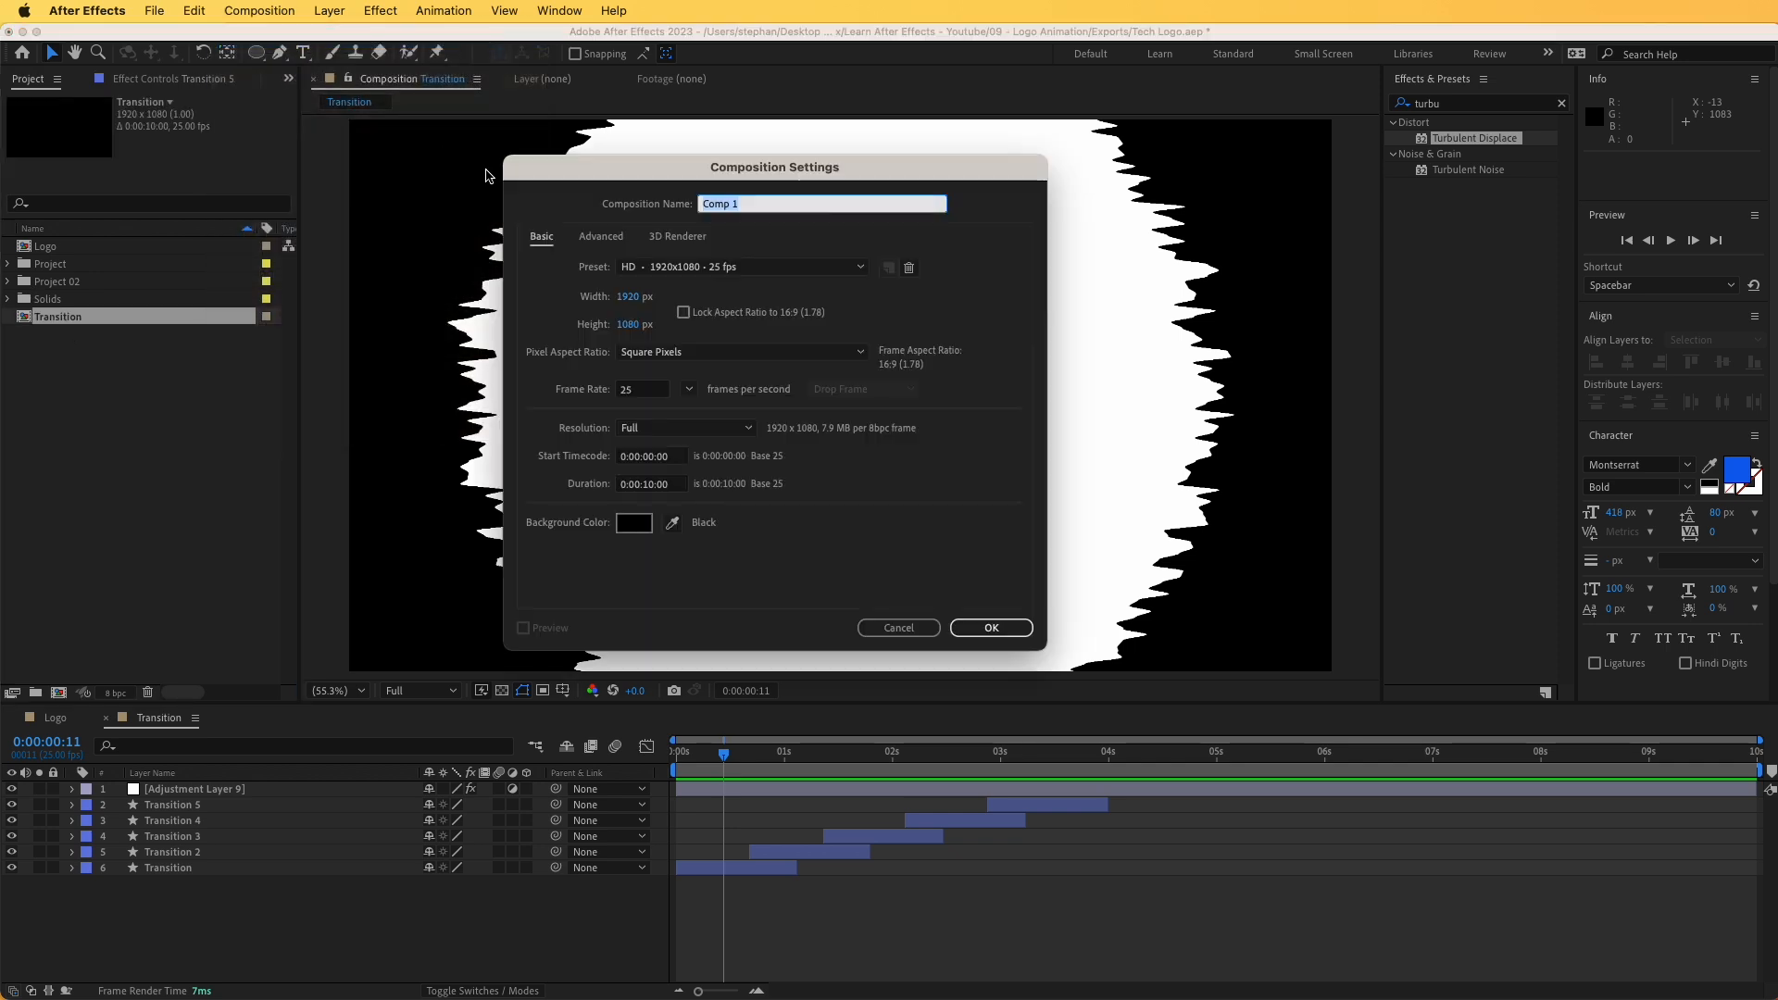
text(Fractal Texture)
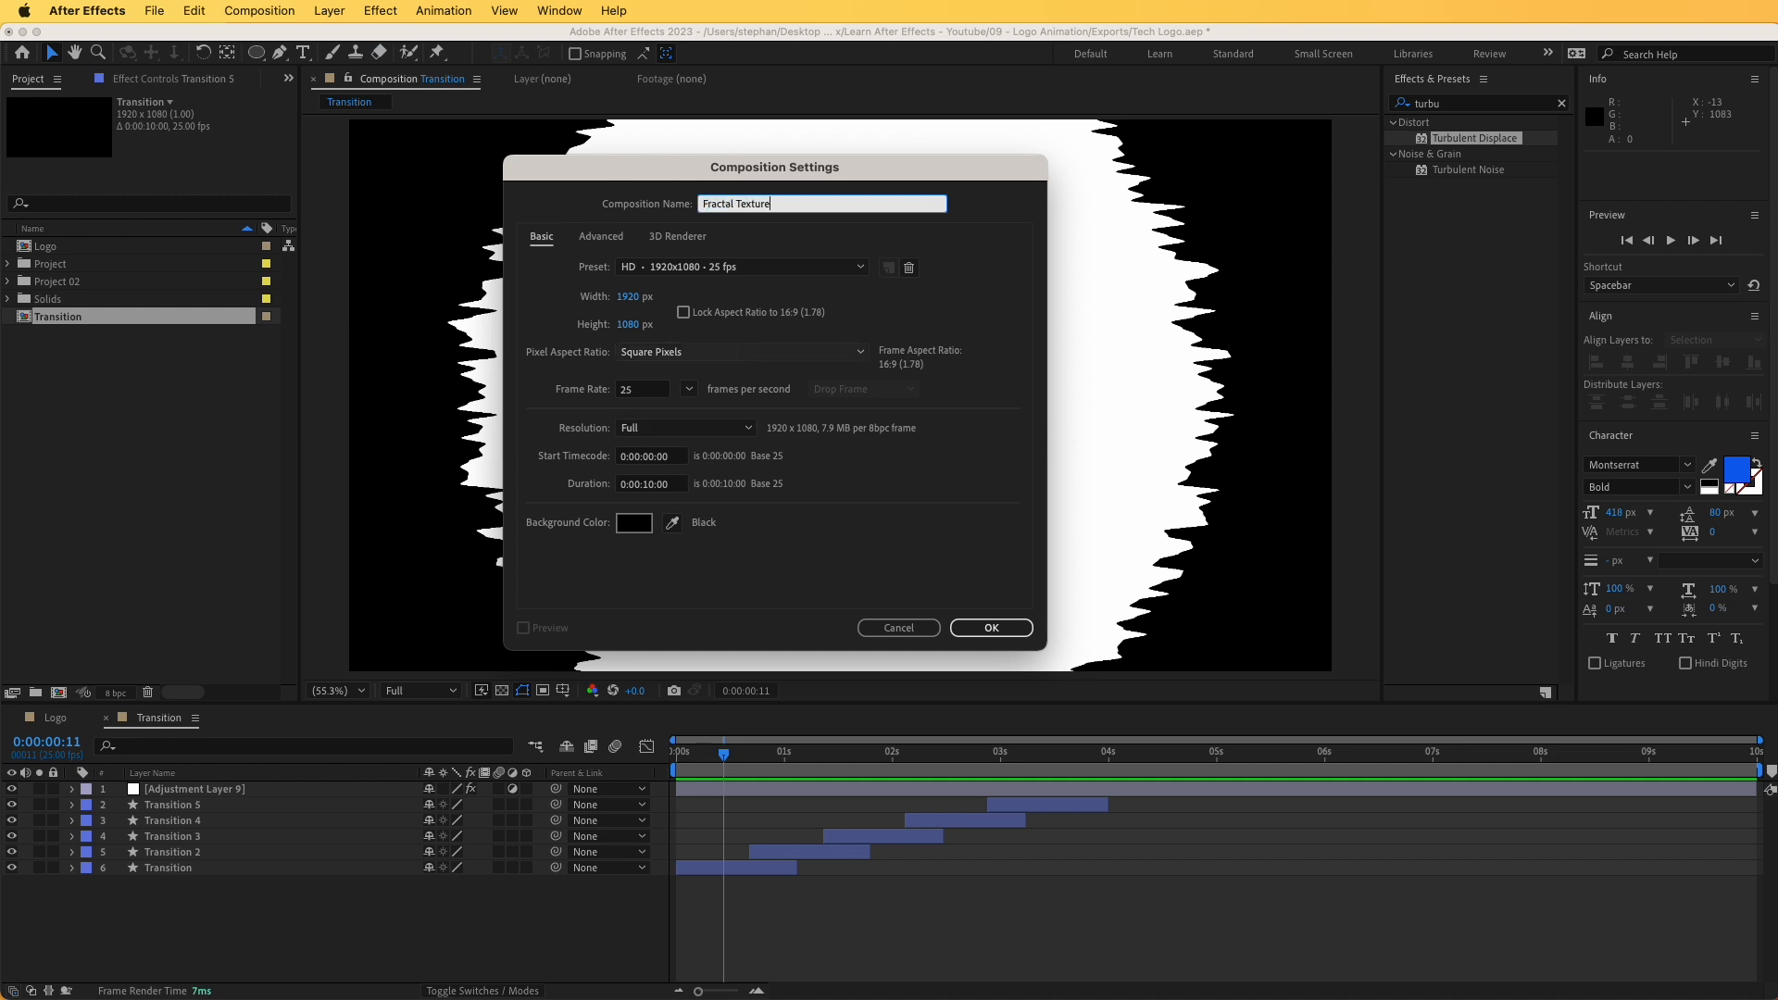
key(Return)
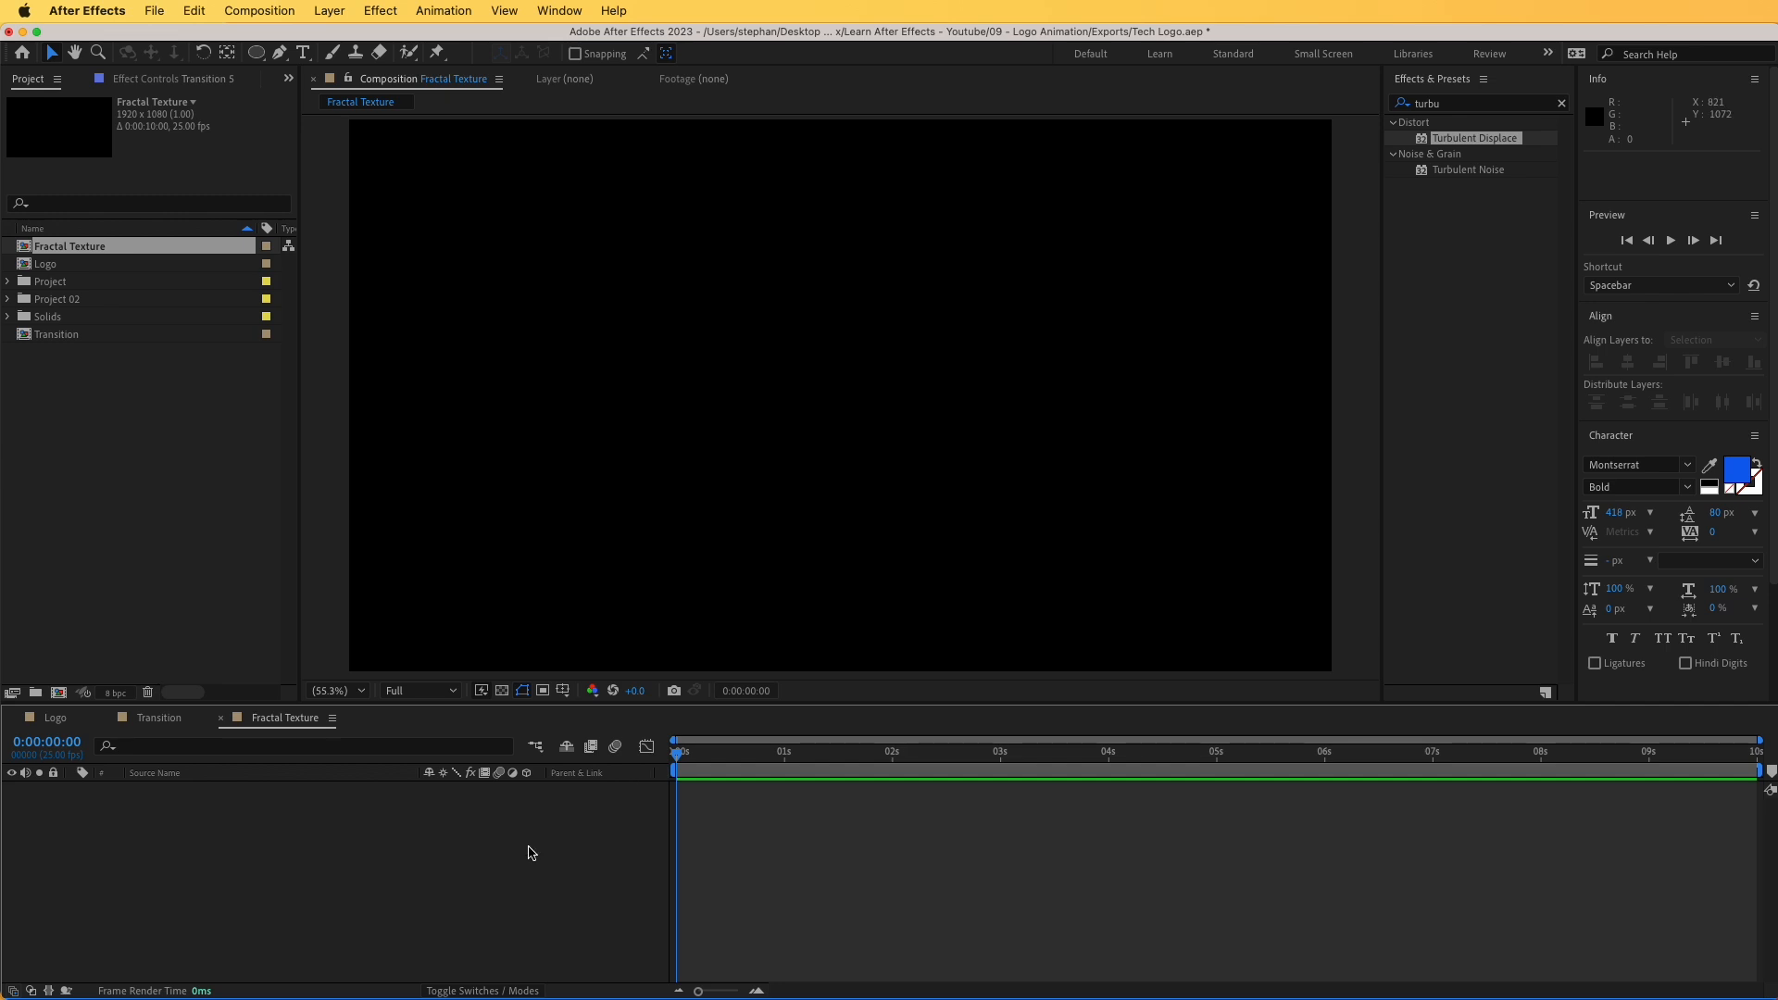
- Add a solid layer named Fractal to the Fractal Texture composition
right_click(540, 805)
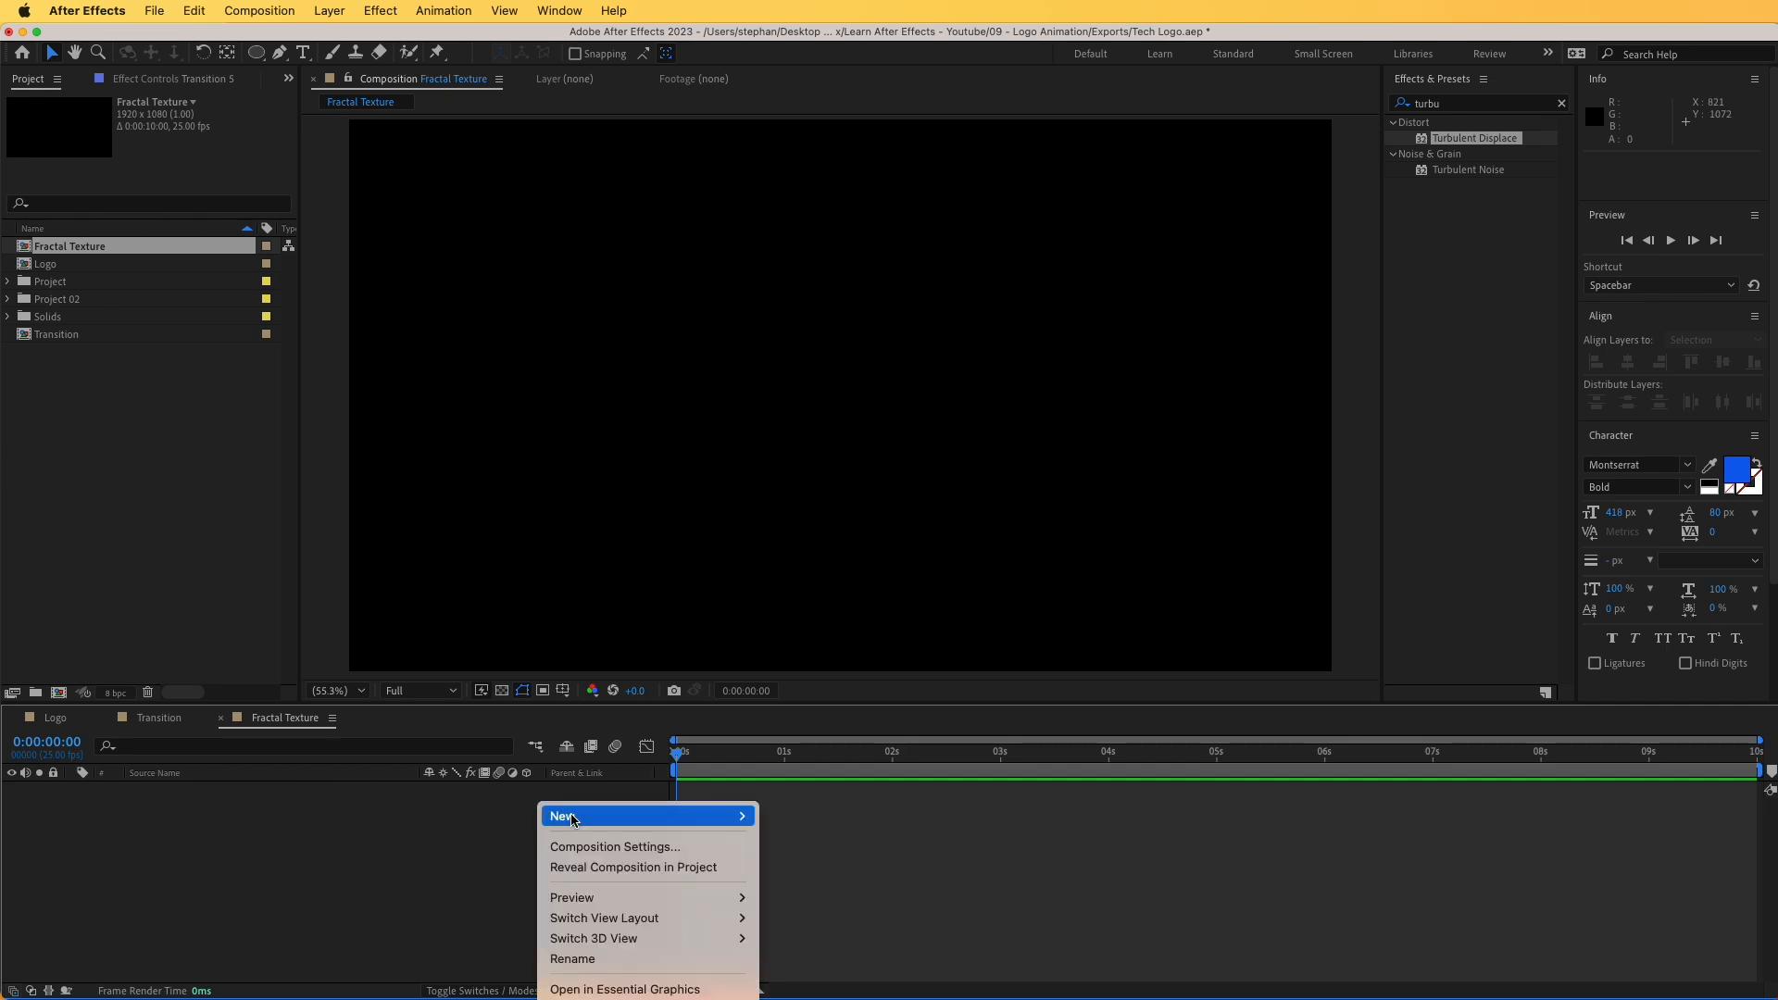
mouse_move(593, 813)
click(804, 867)
text(Fractal)
key(Return)
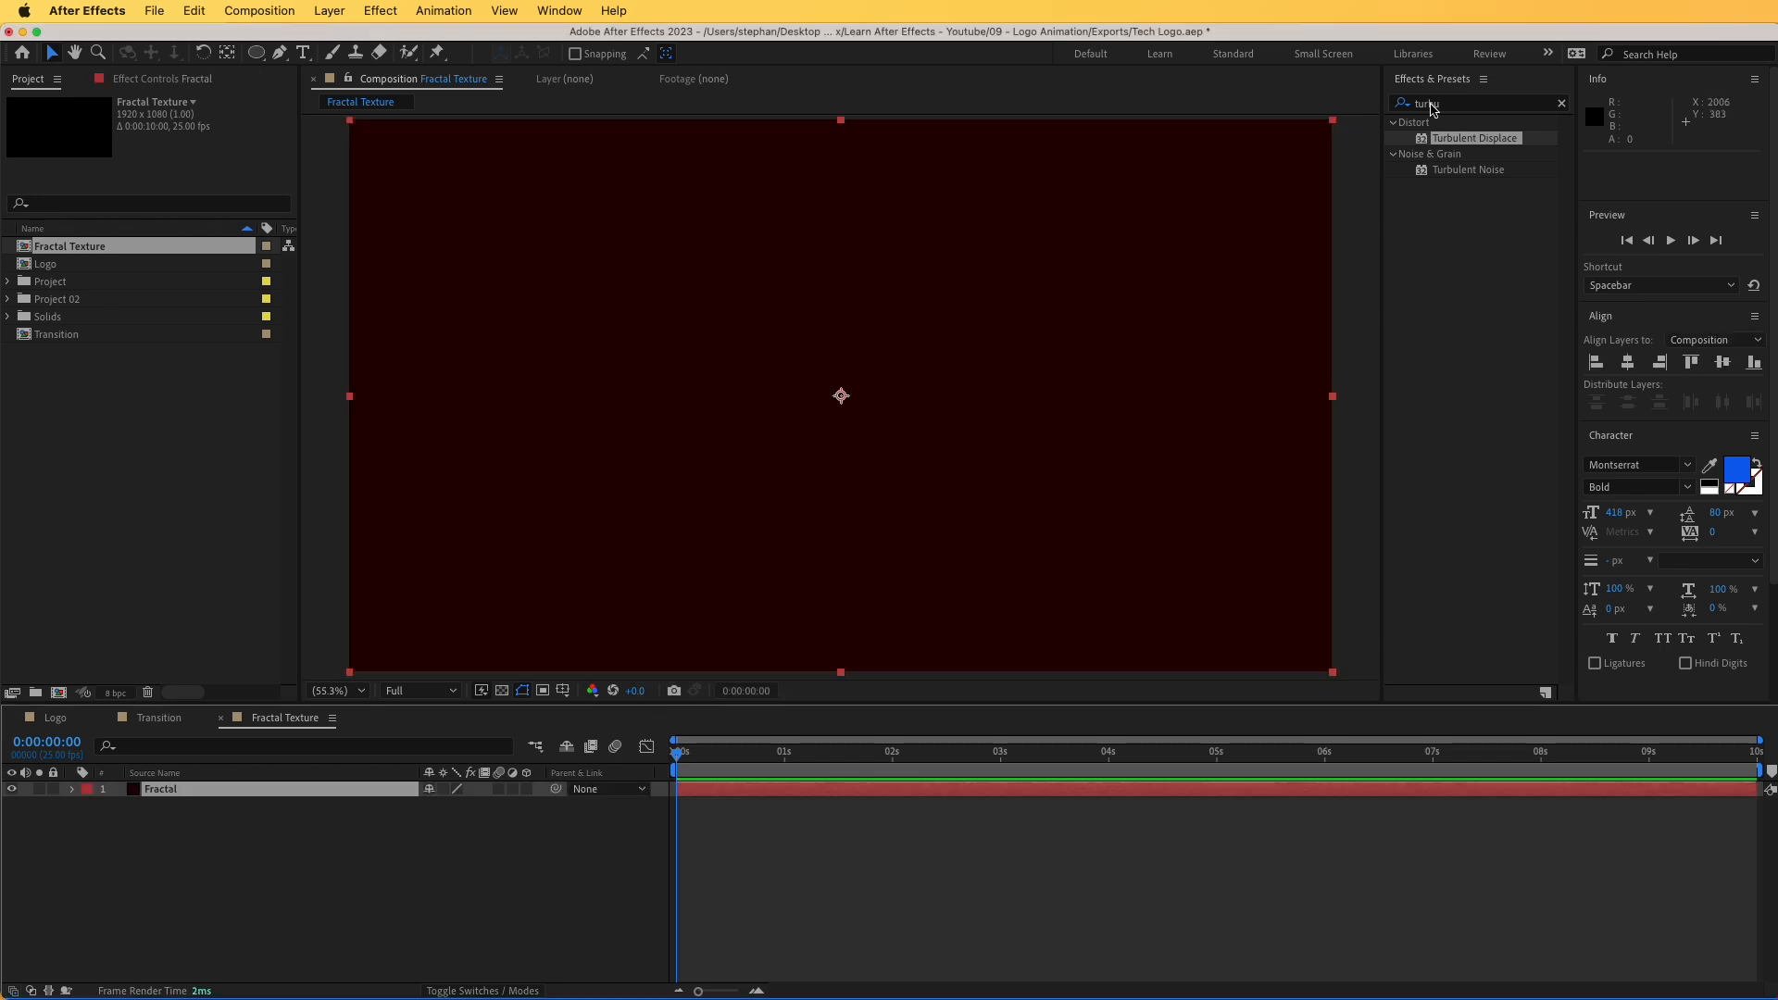
- Find the Fractal Noise effect and apply it to the Fractal solid
click(1433, 103)
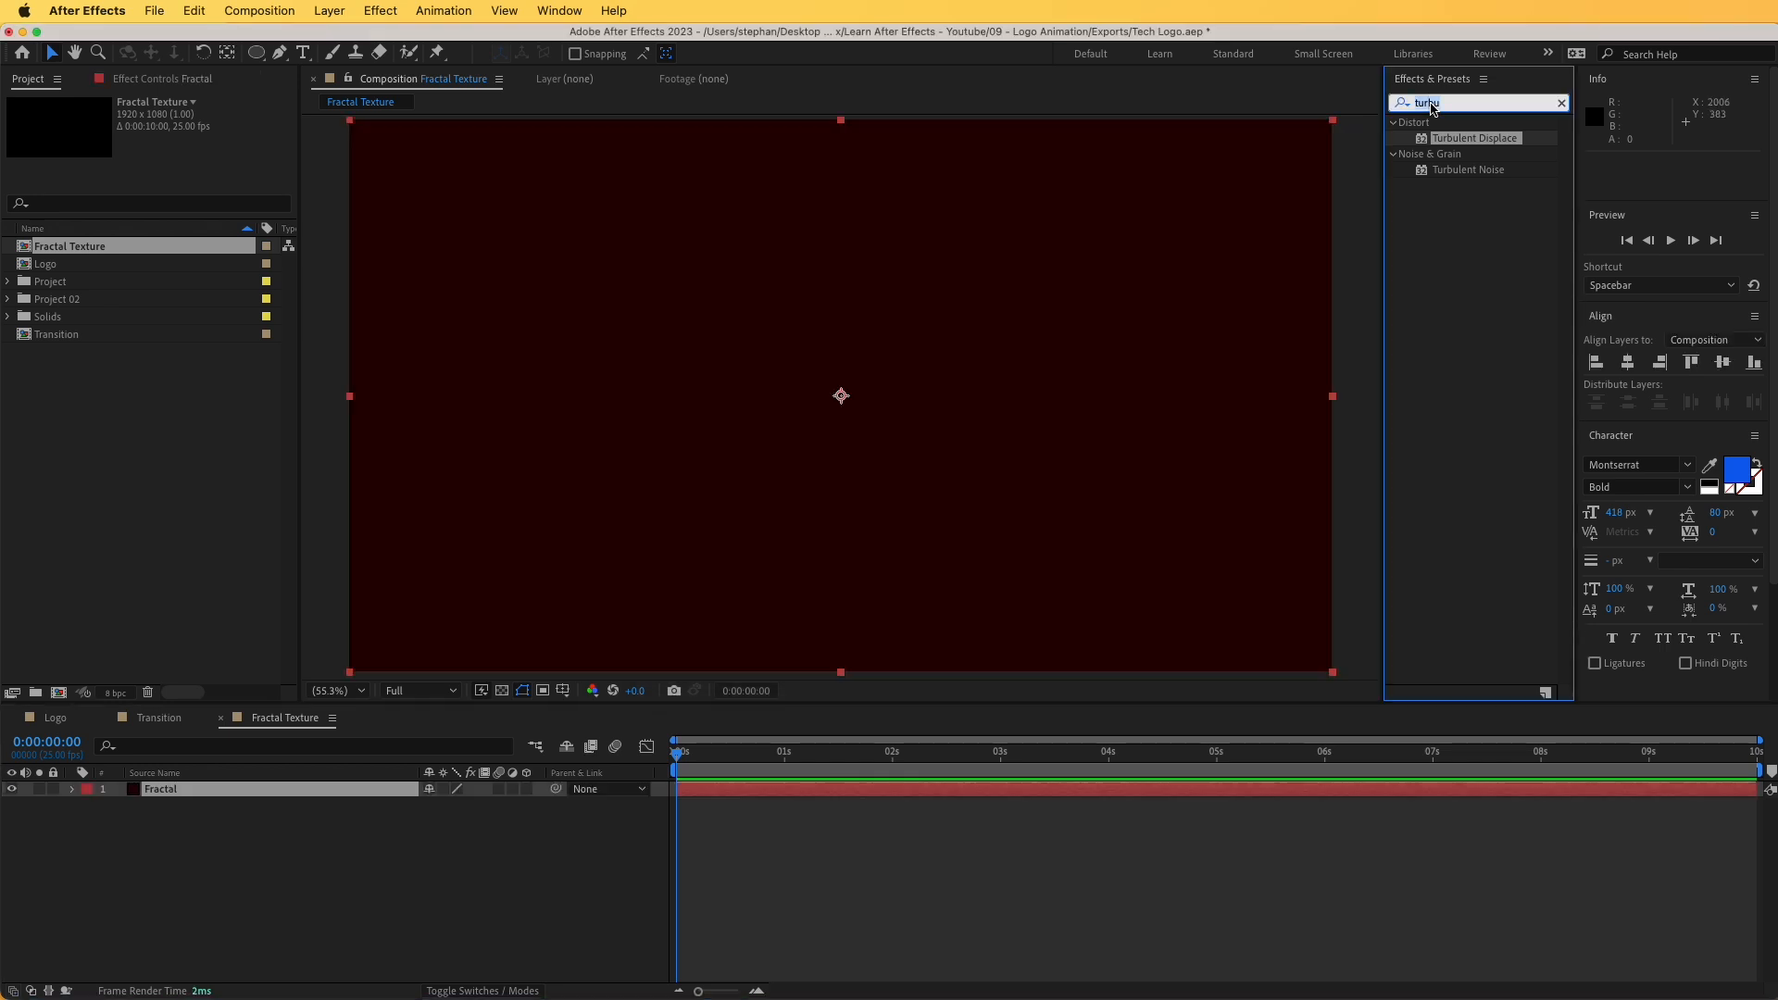
text(fract)
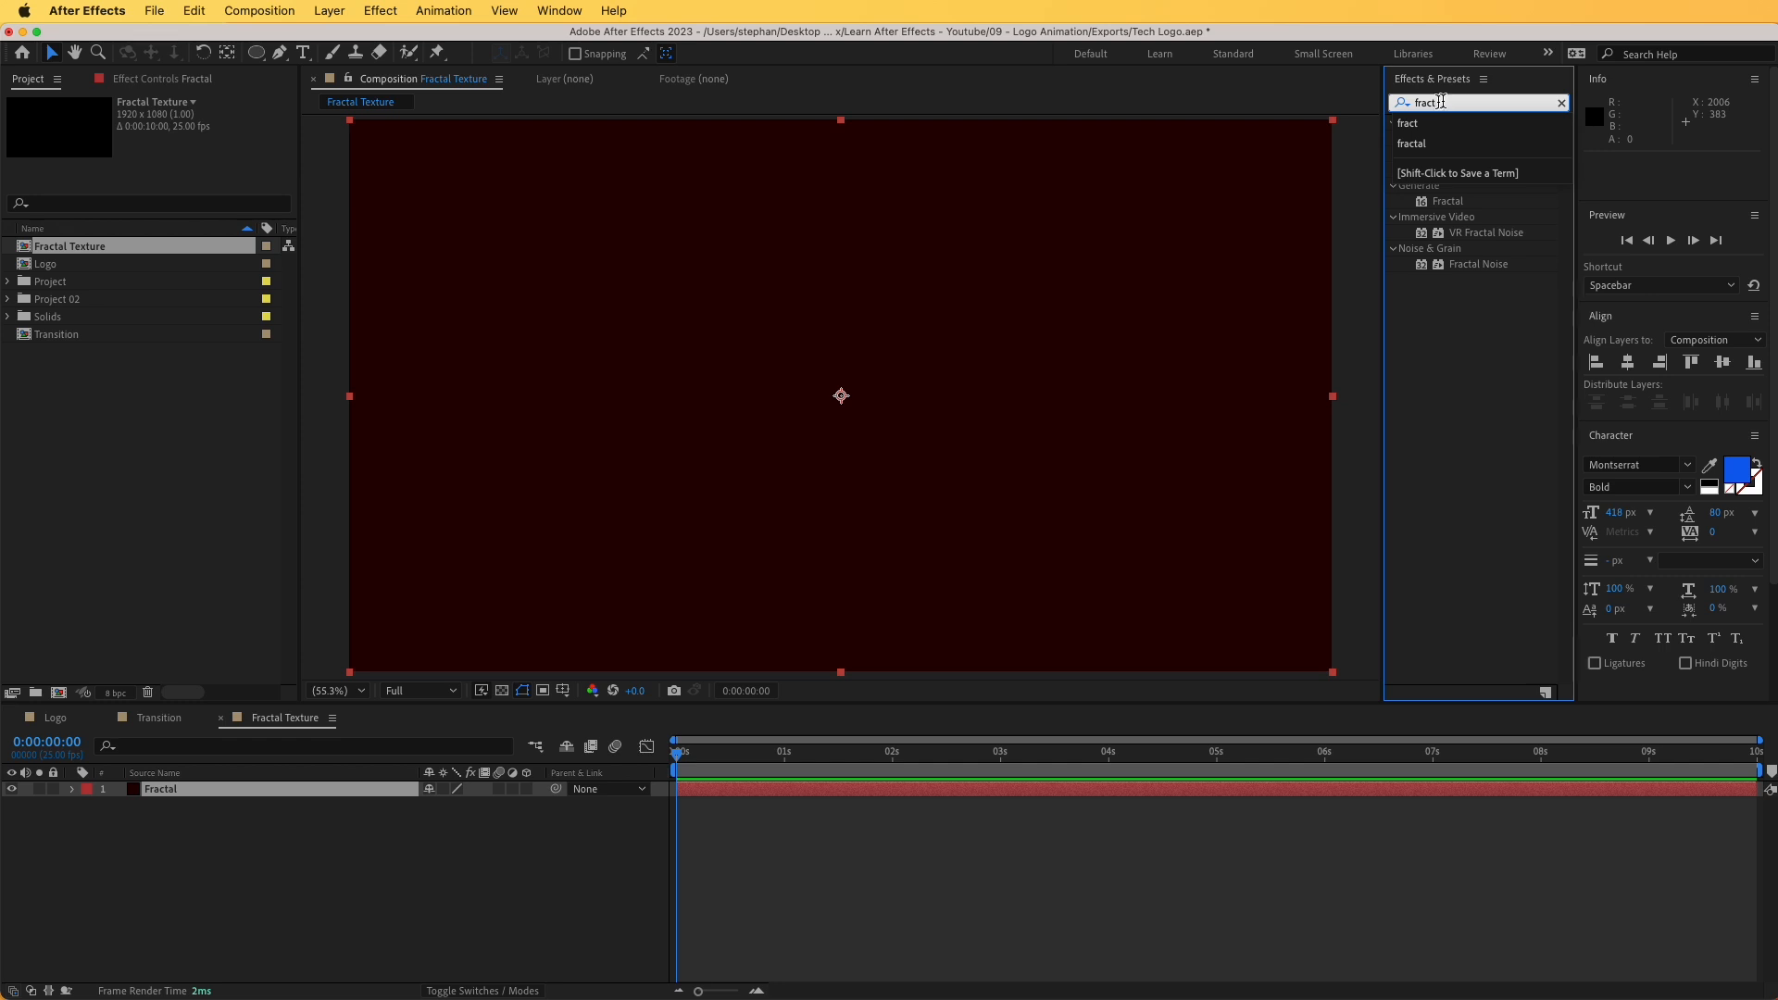
drag(1479, 264, 919, 386)
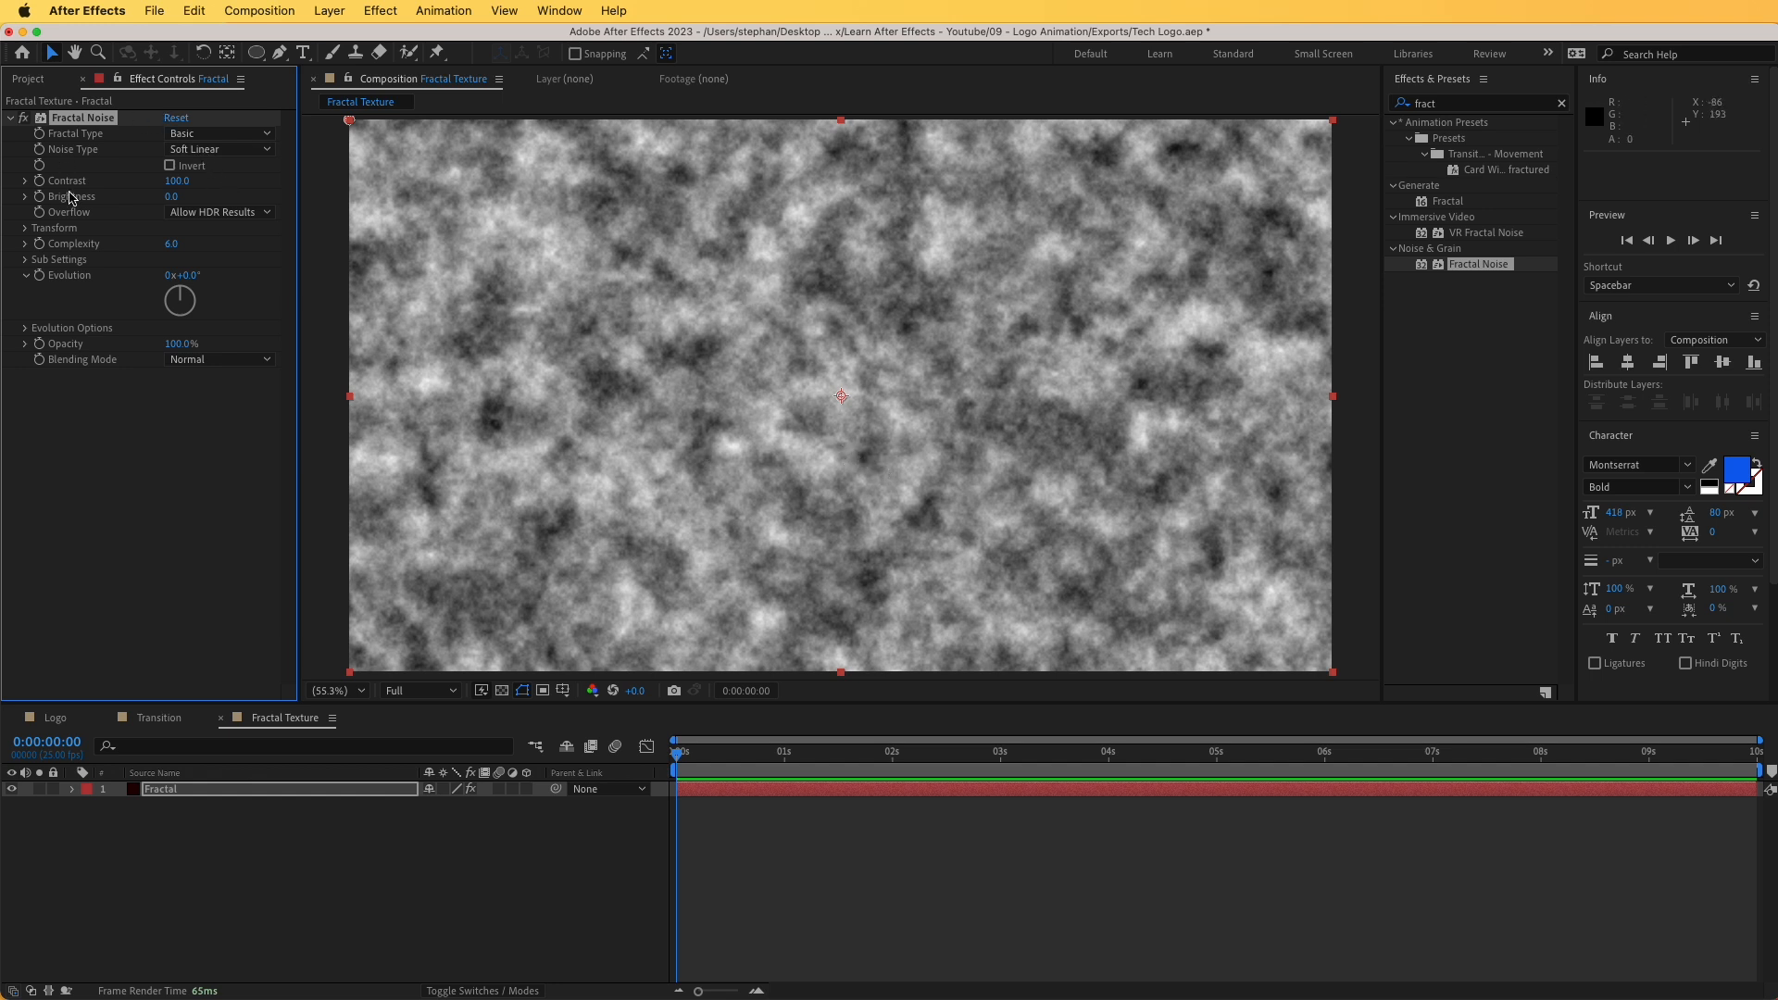
- Set Fractal Noise's Noise Type to Block, Contrast to 285 and Brightness to -62
click(197, 153)
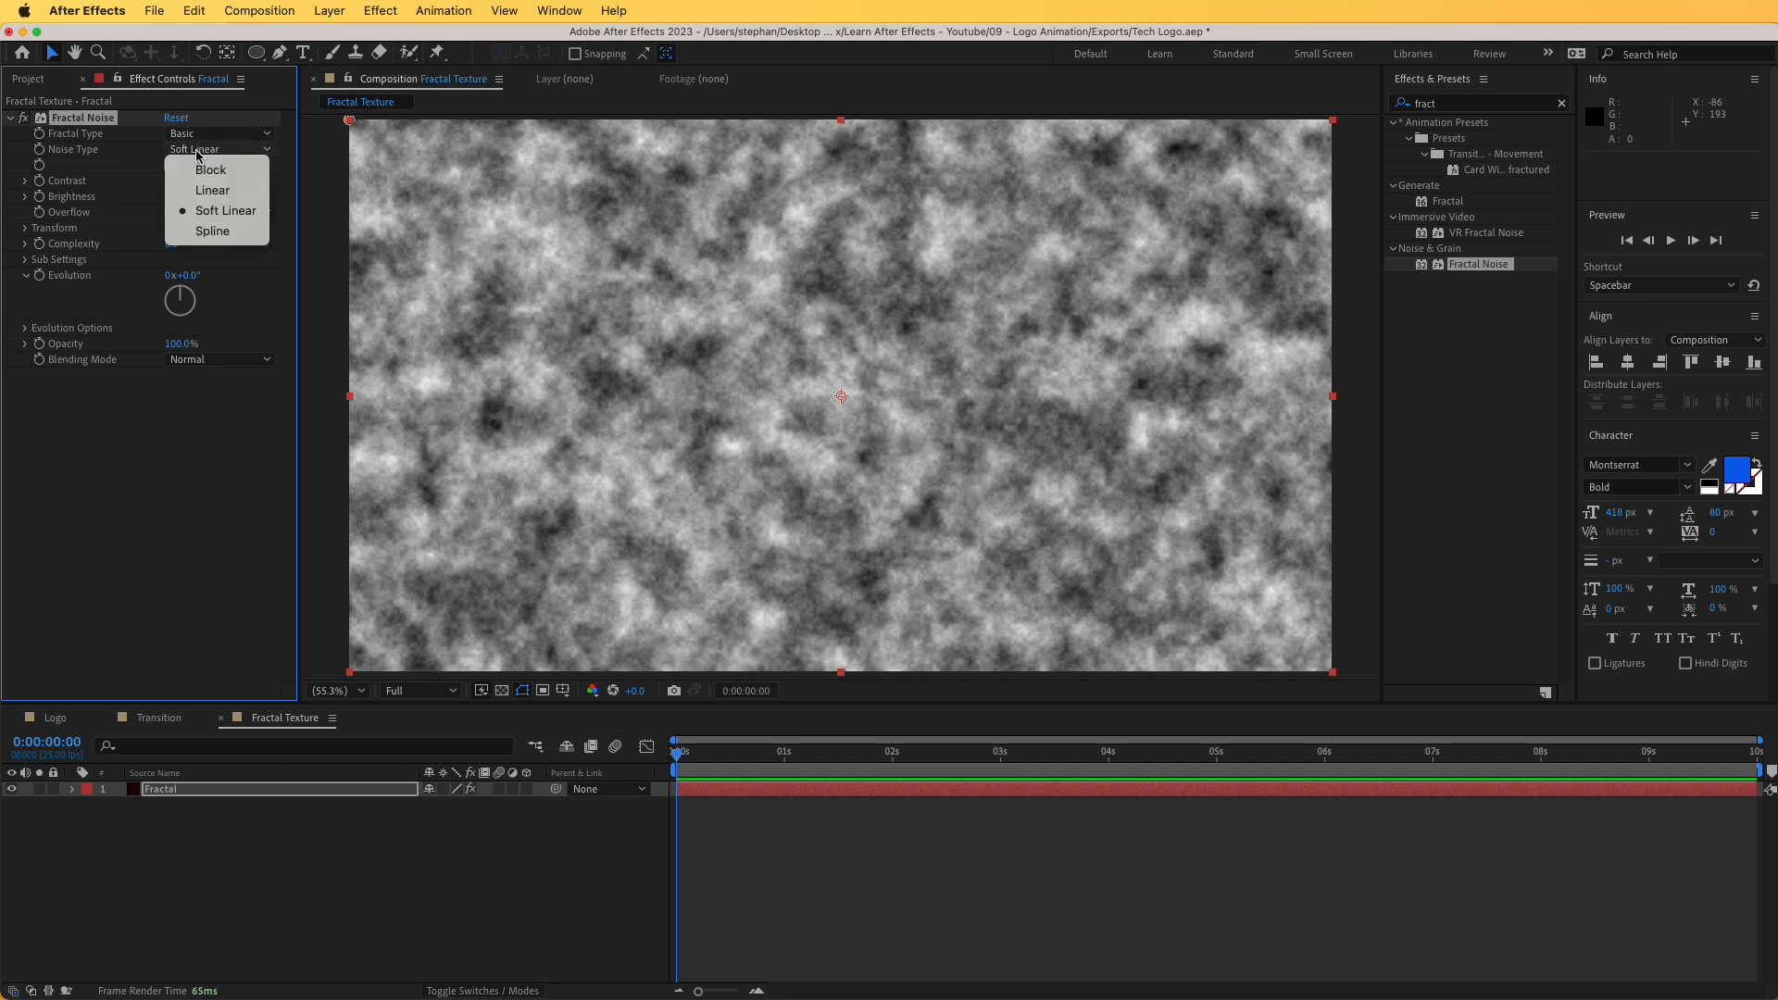
click(210, 170)
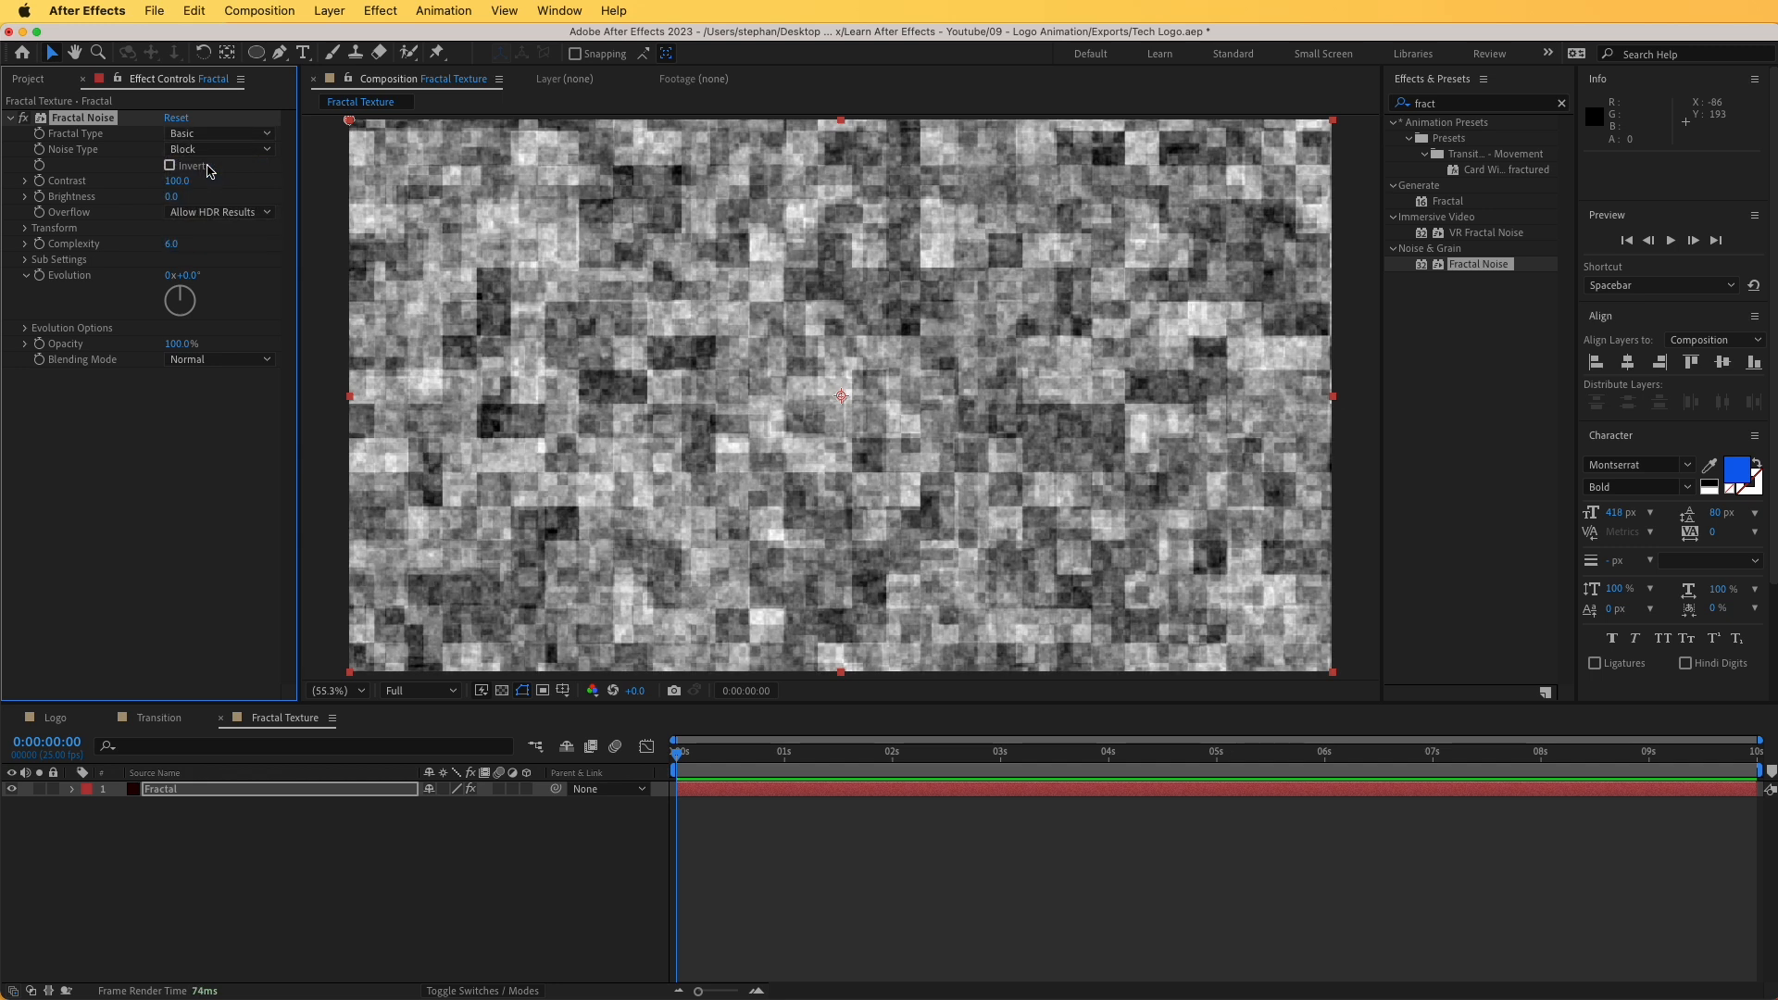
drag(176, 182, 336, 176)
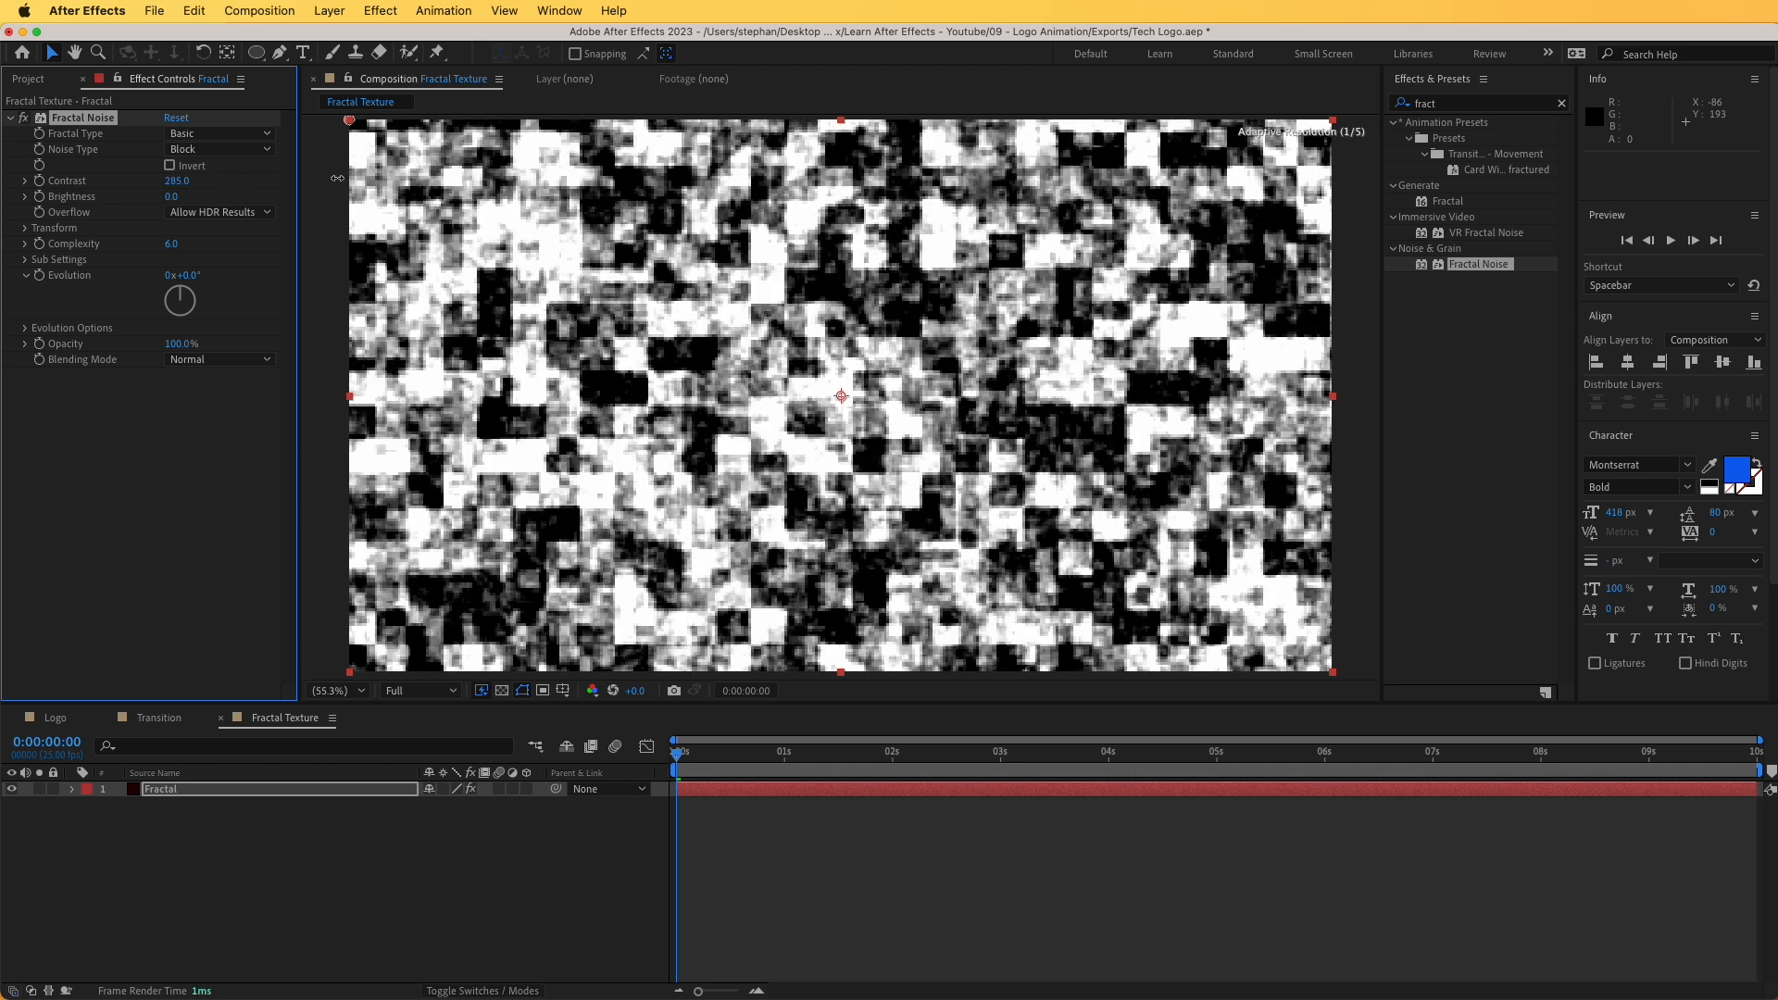
drag(173, 197, 116, 196)
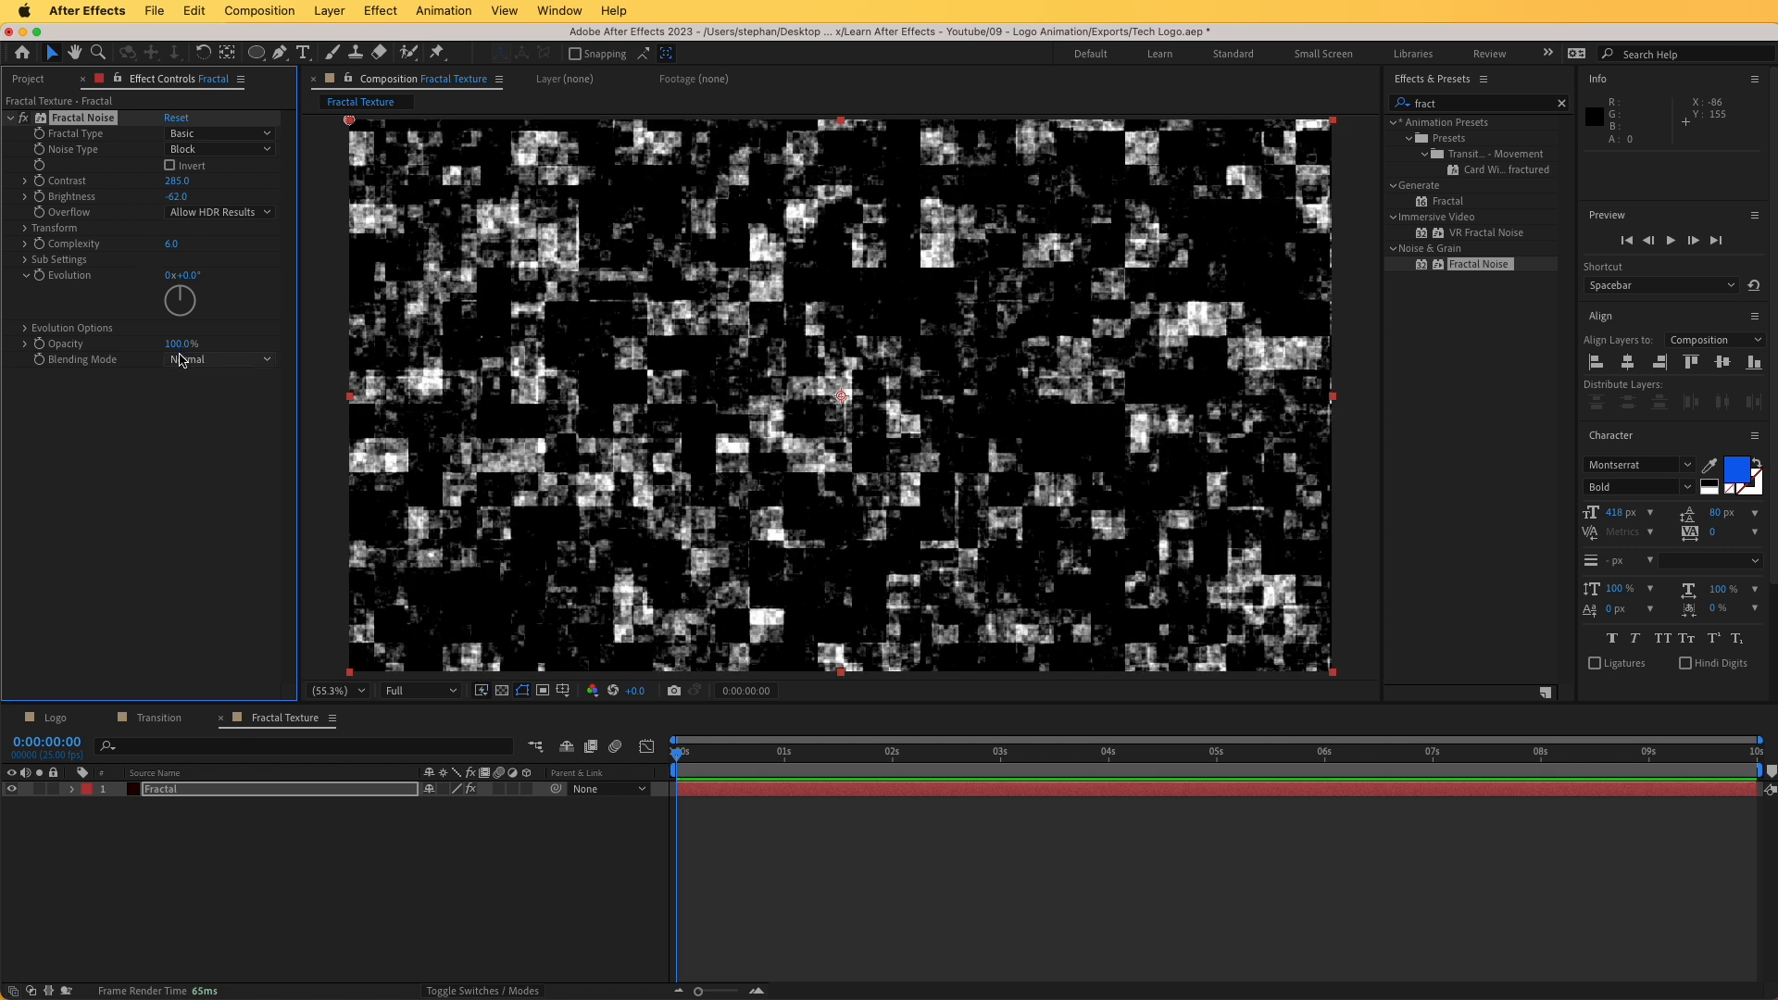
- Try the minimum Complexity for the Fractal Noise, settling on a Complexity of 2
click(170, 245)
text(0)
key(Return)
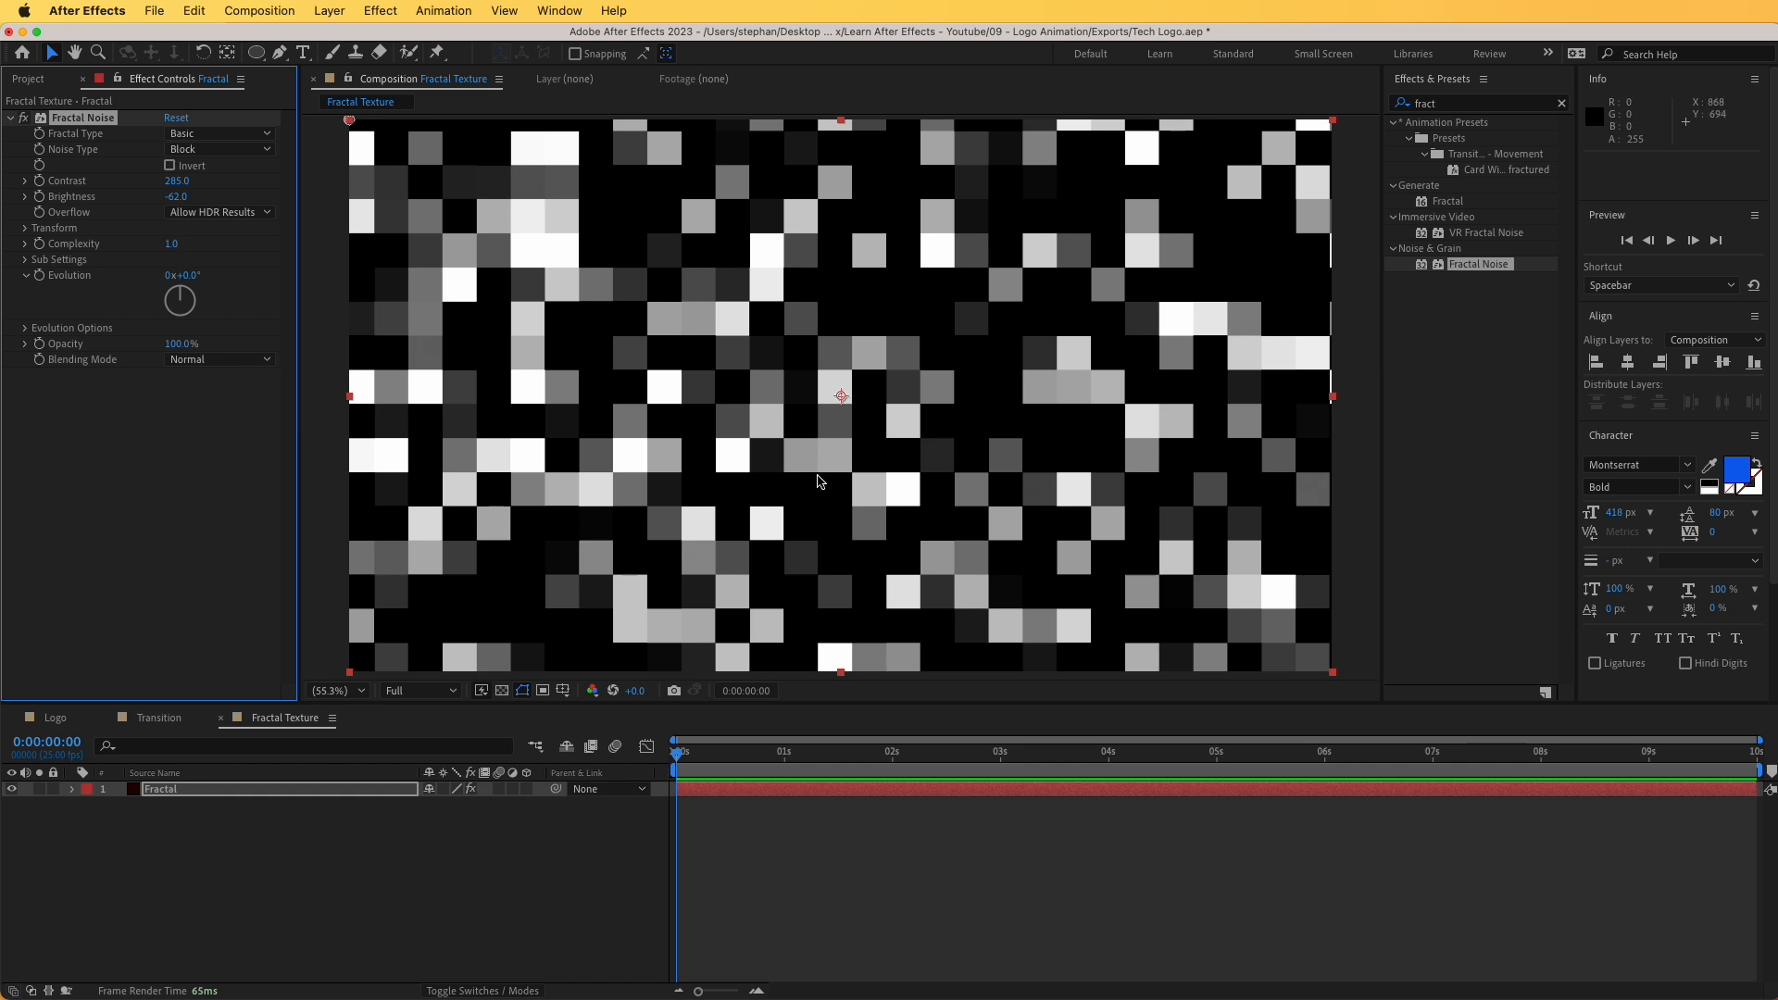
click(173, 244)
text(2)
key(Return)
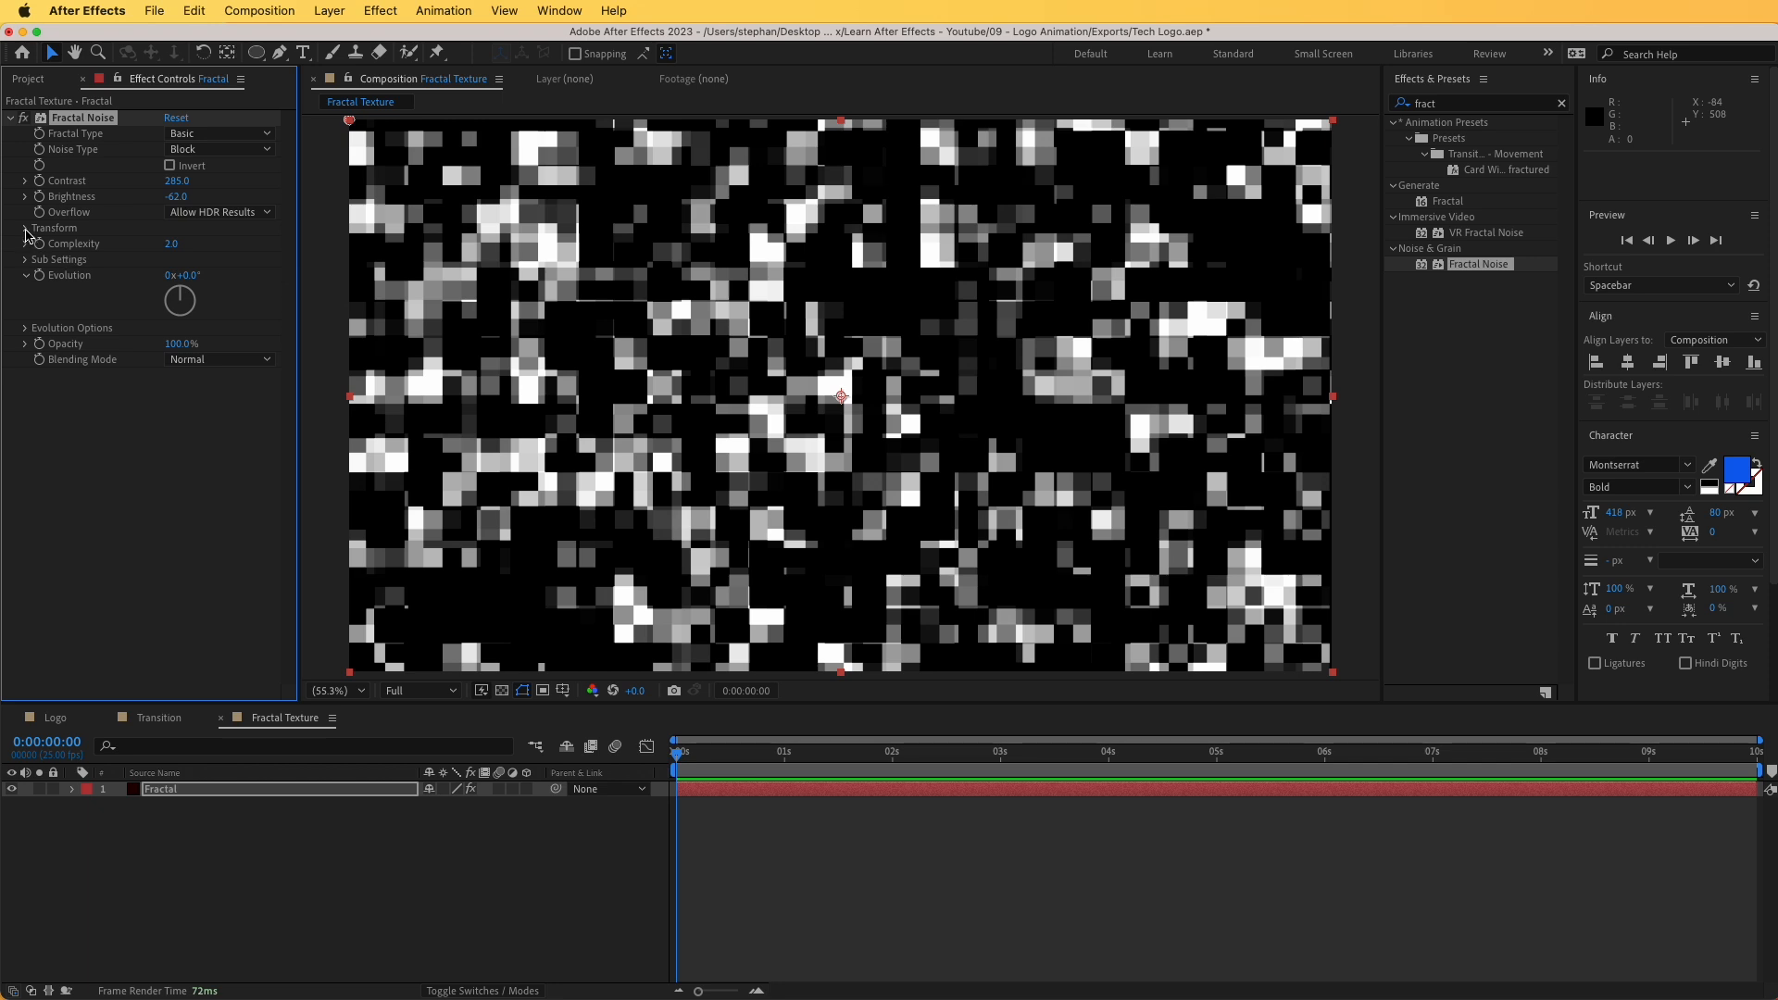
- Set Fractal Noise's Scale to 20 and animate its Evolution with an expression that multiplies time
click(26, 228)
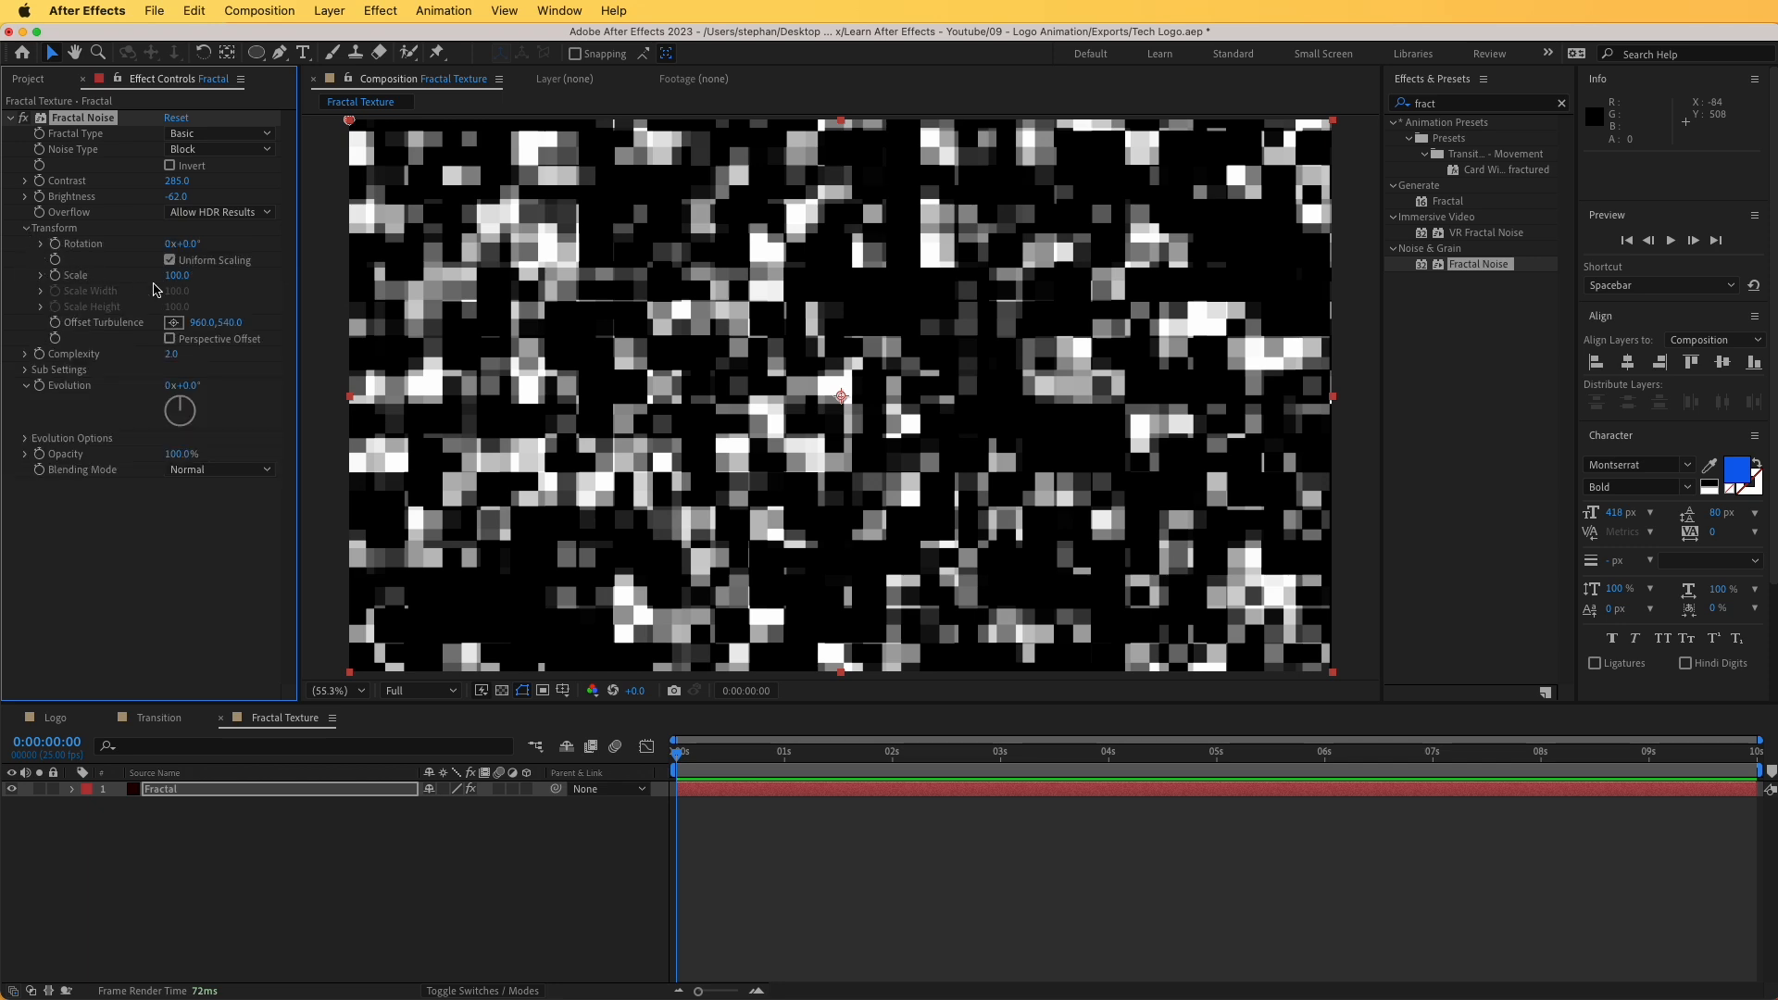
drag(175, 278, 97, 295)
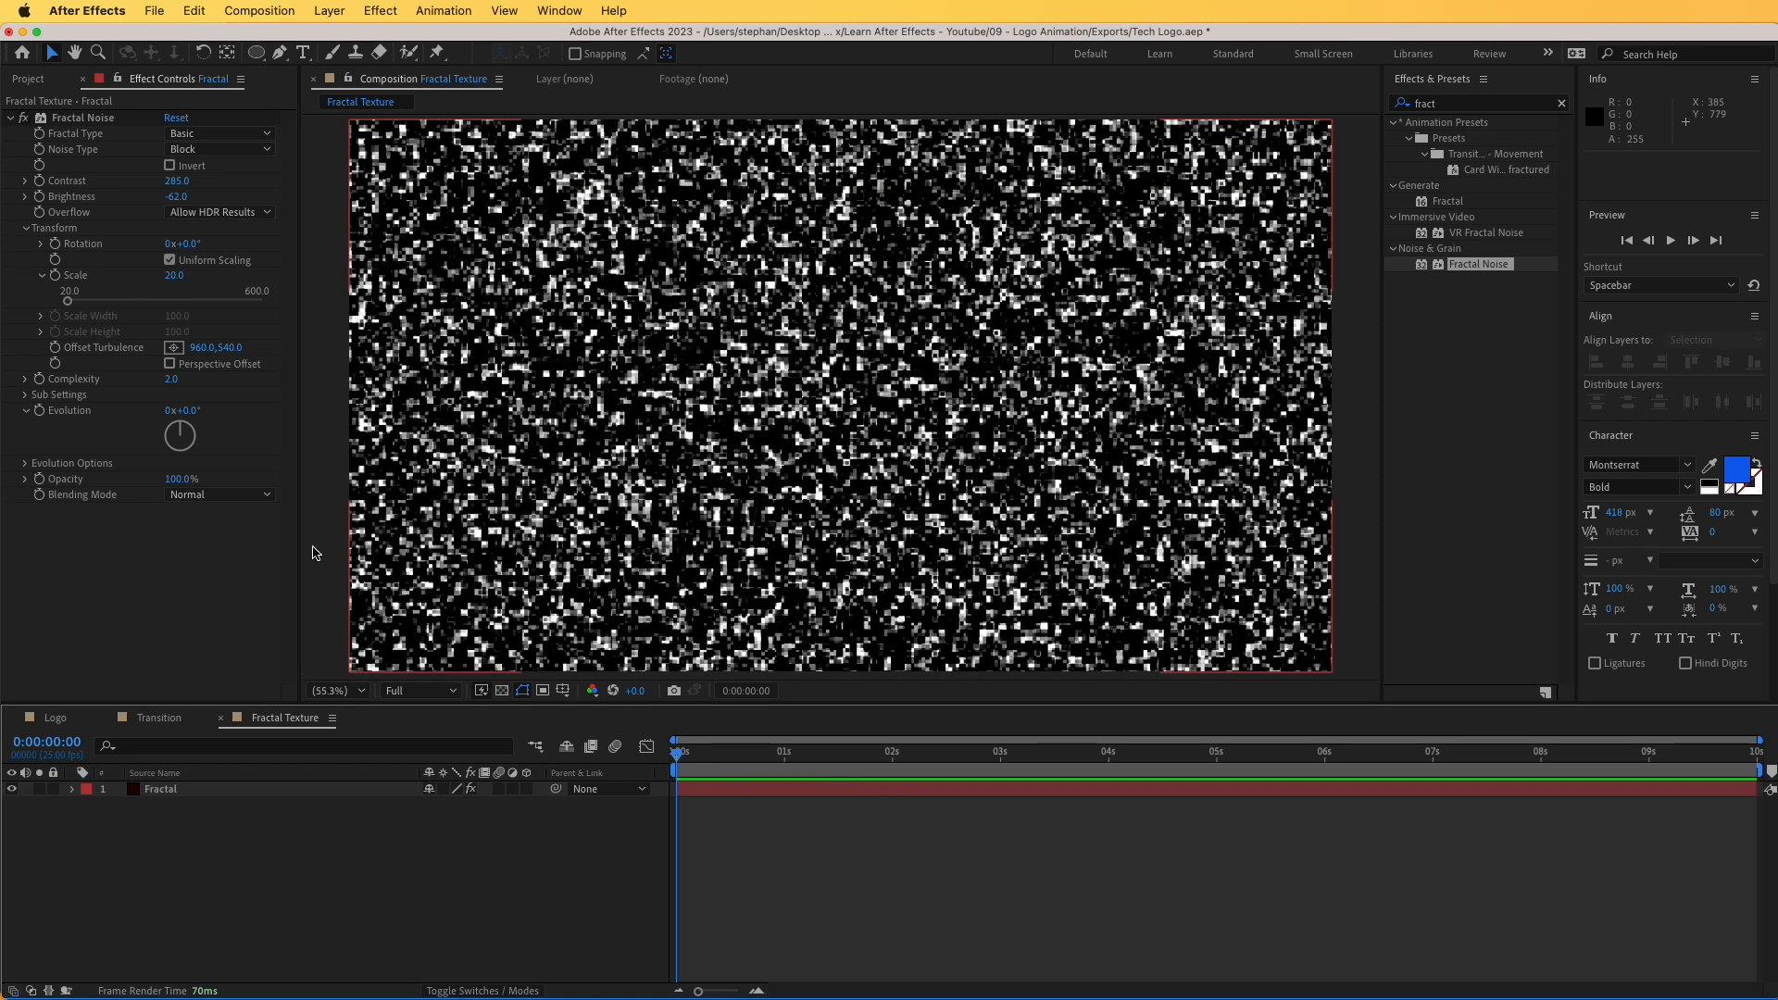
click(66, 415)
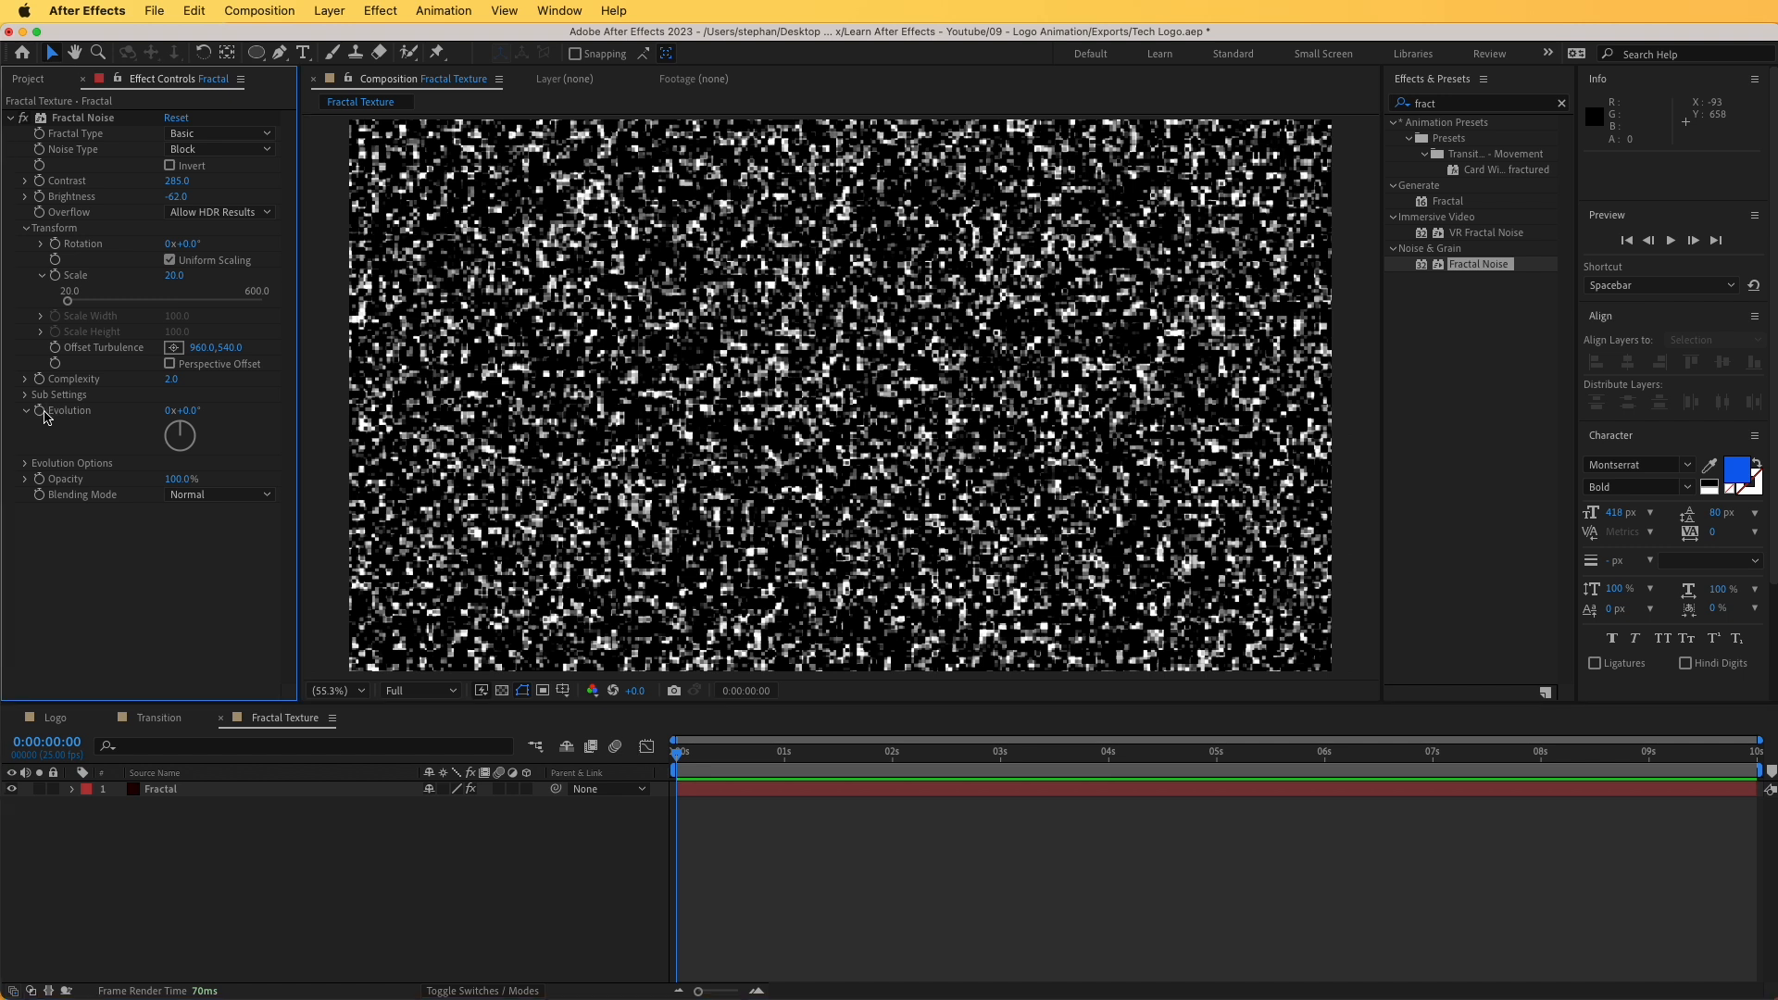
alt+click(40, 411)
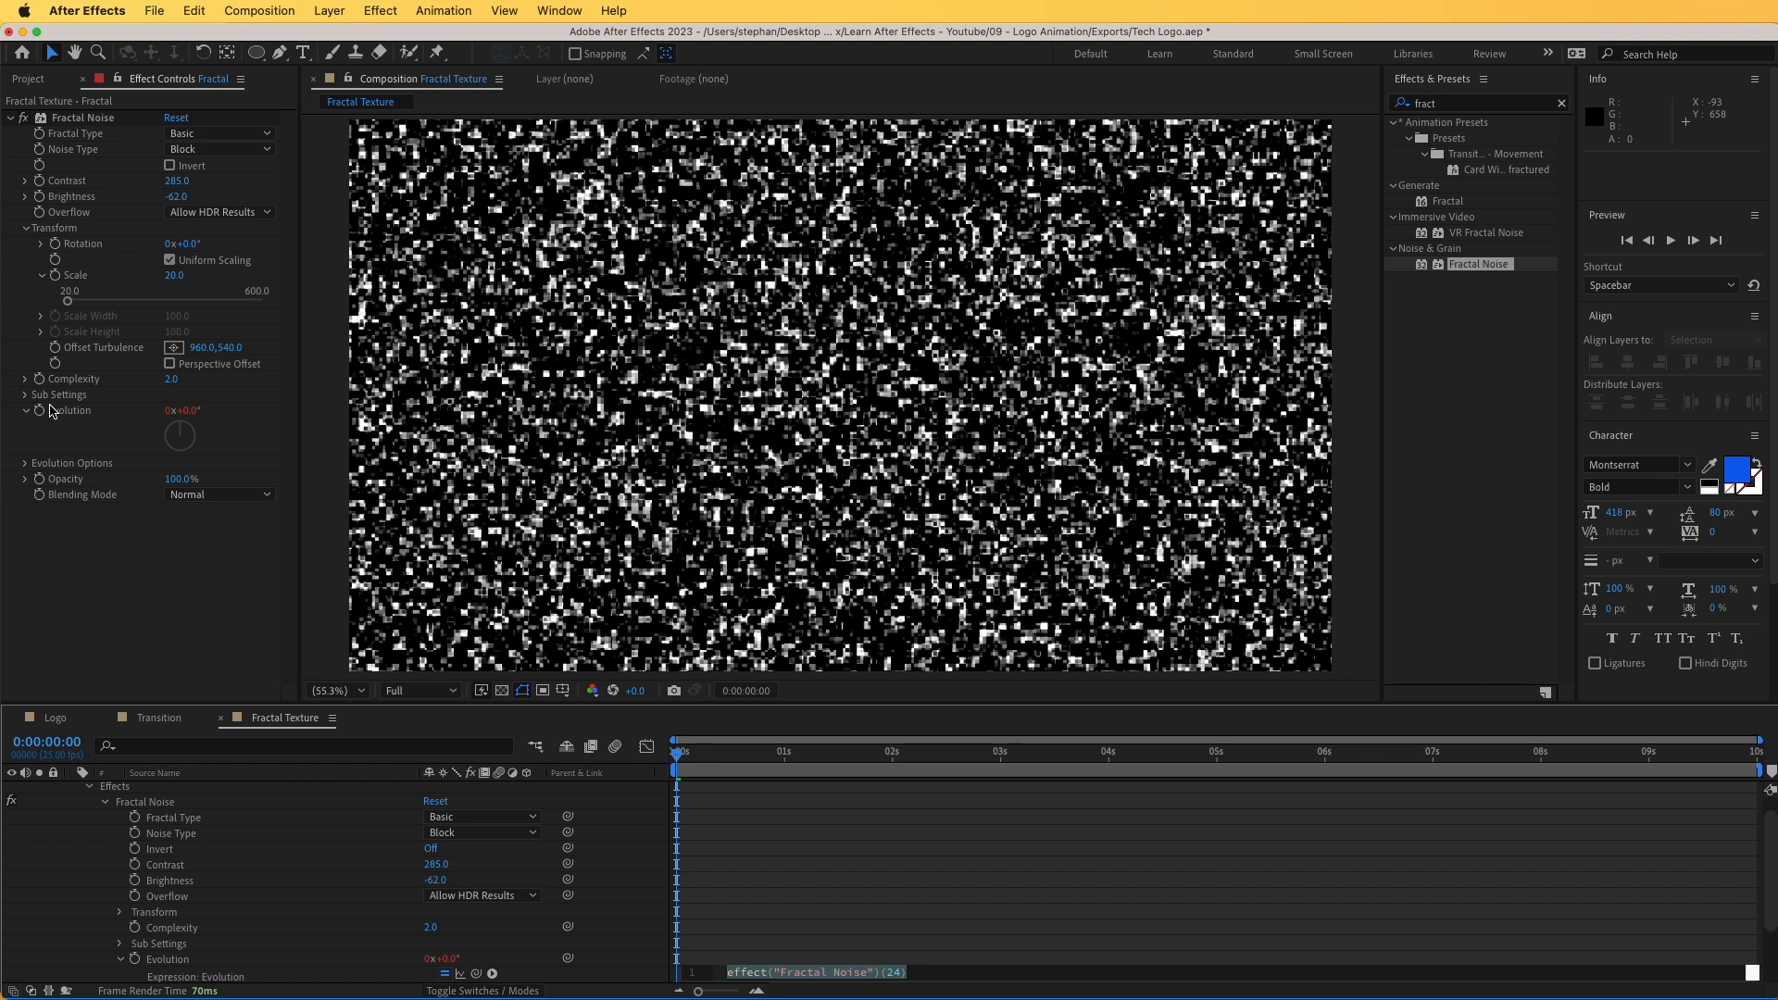
scroll(746, 897, down, 2)
text(time)
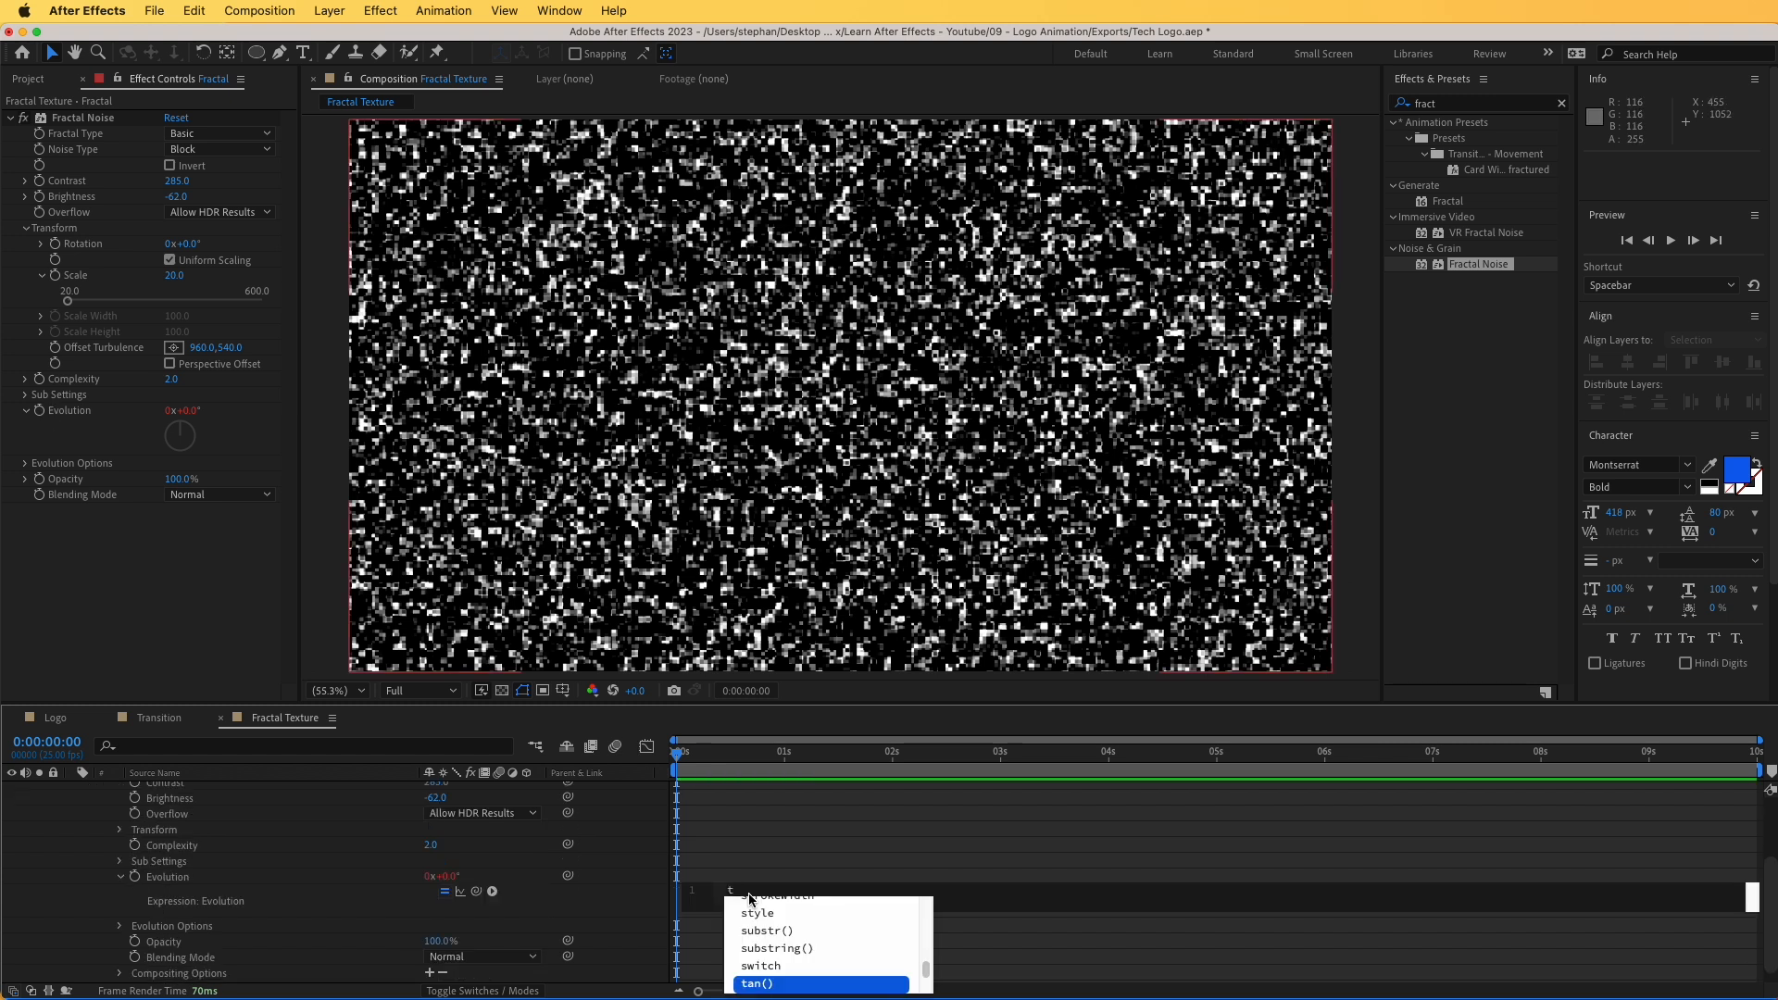
text(*)
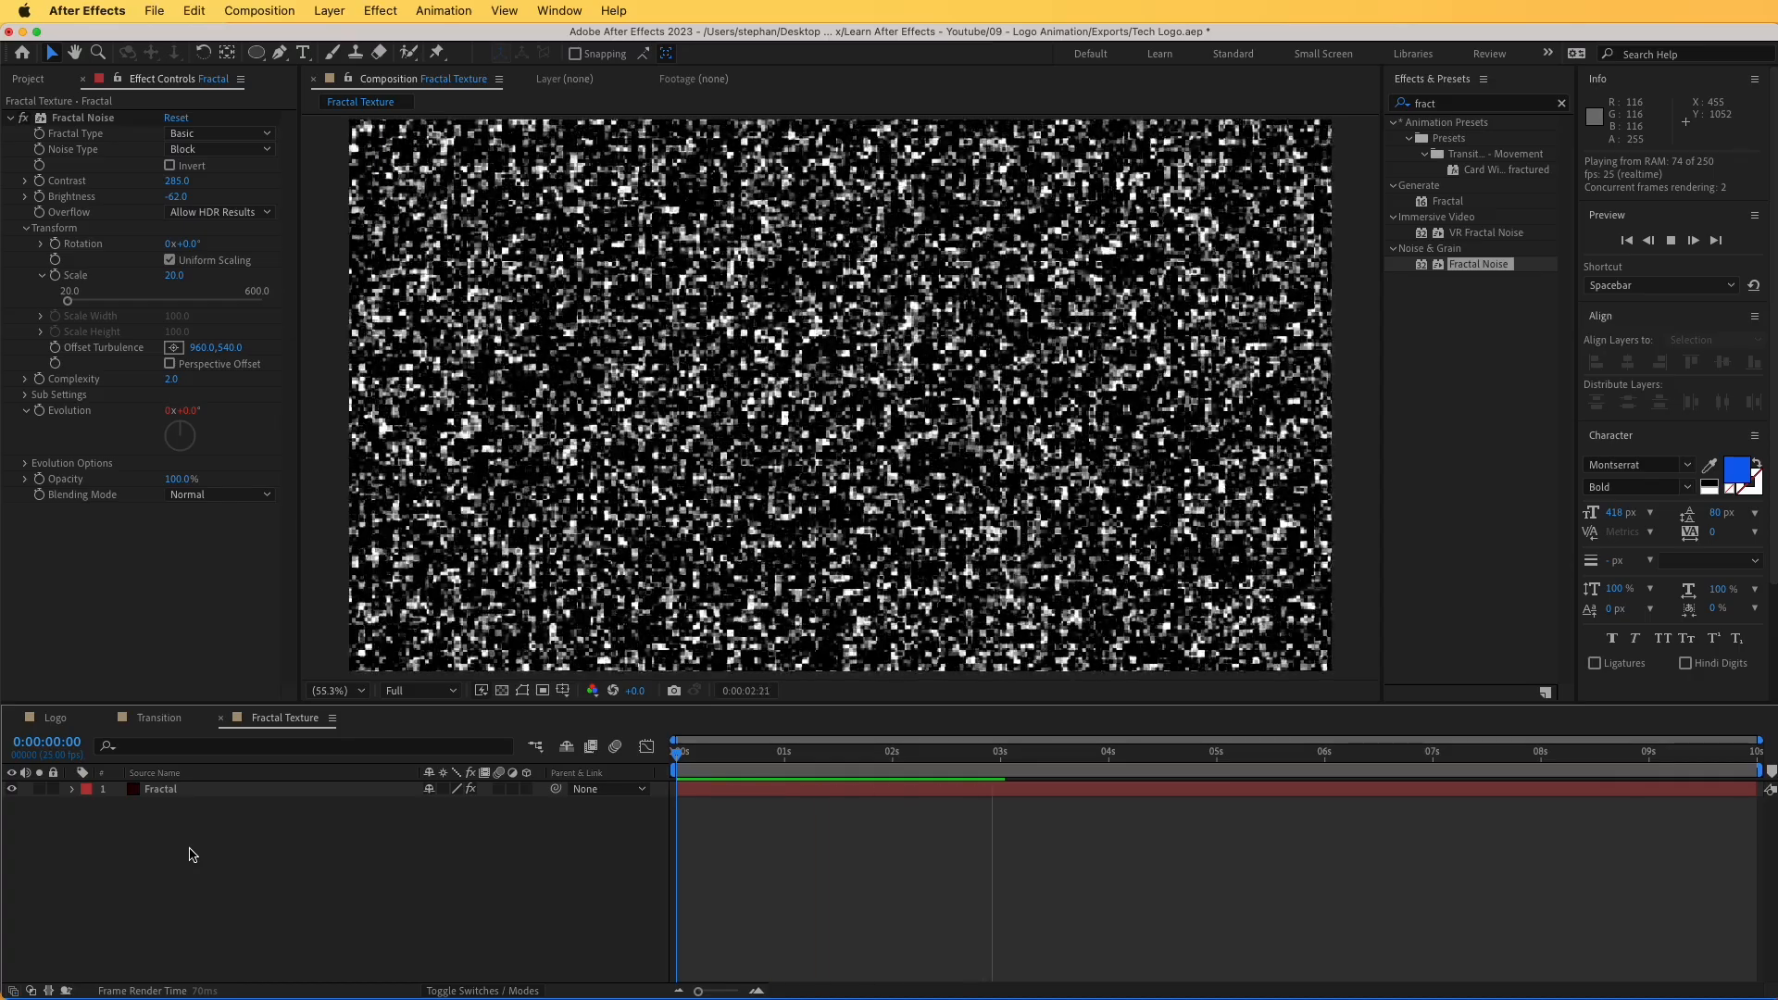
key(space)
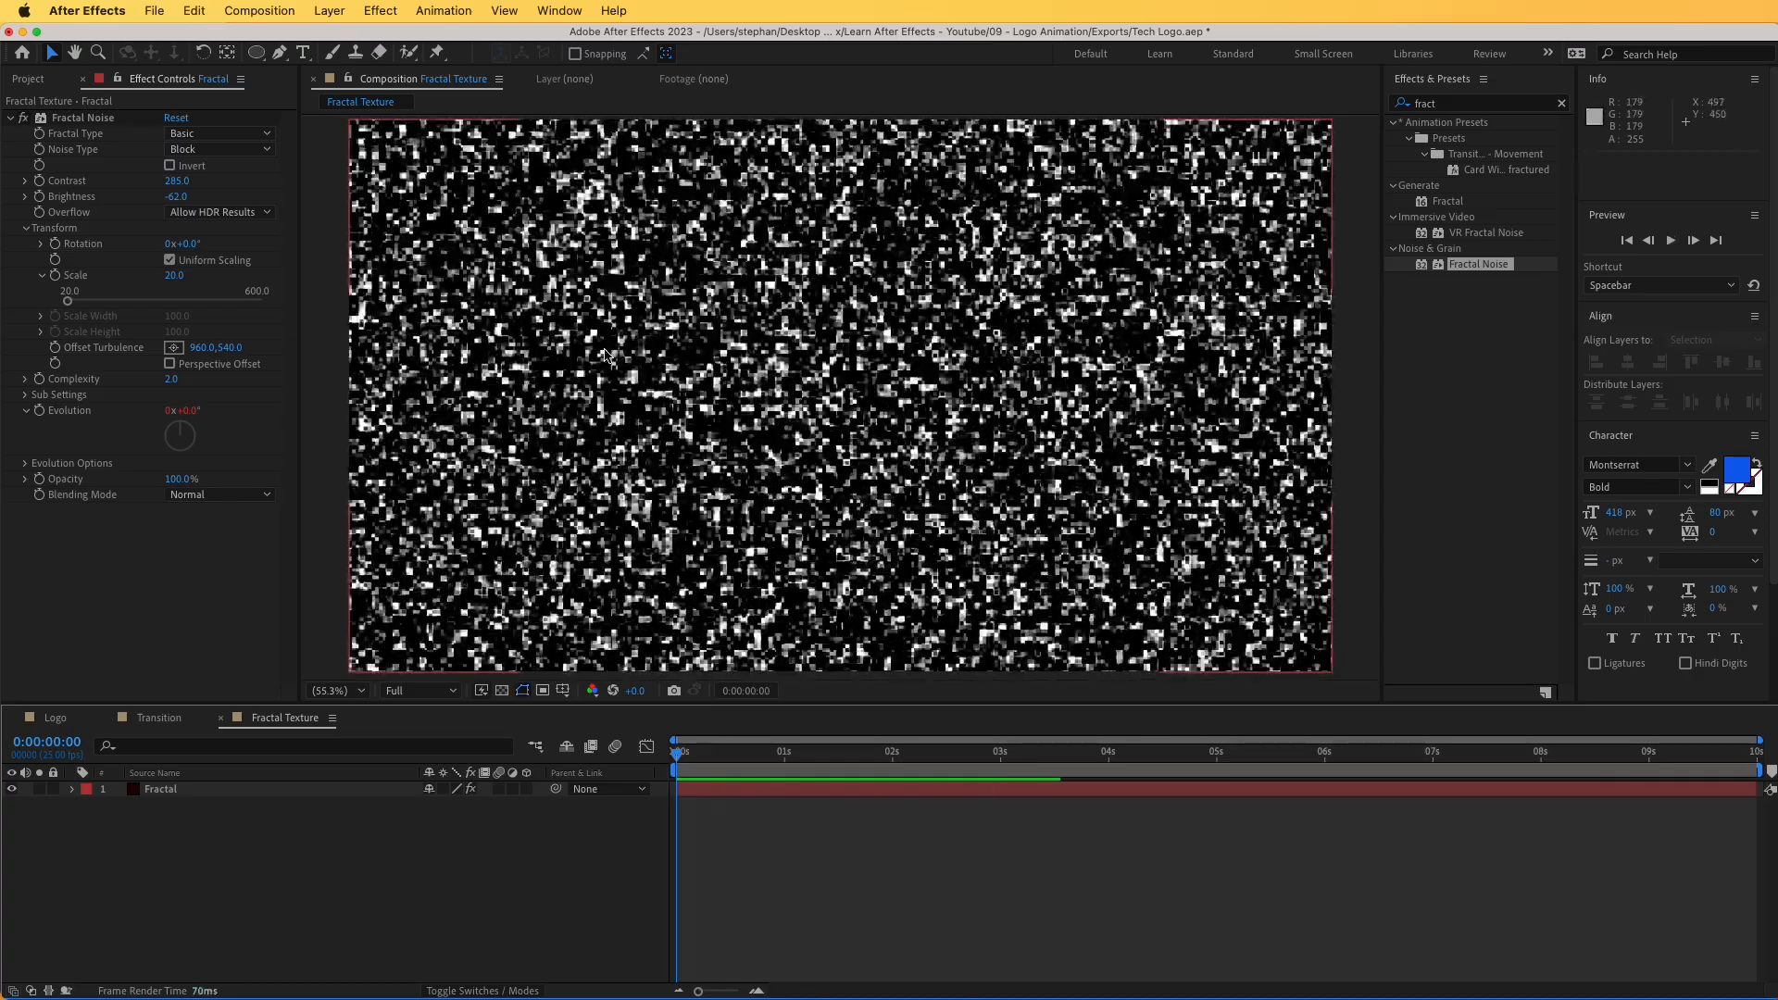
- Create a new 1920x1080, 25 fps composition named Main Composition with a duration of 0:00:10:00
click(264, 13)
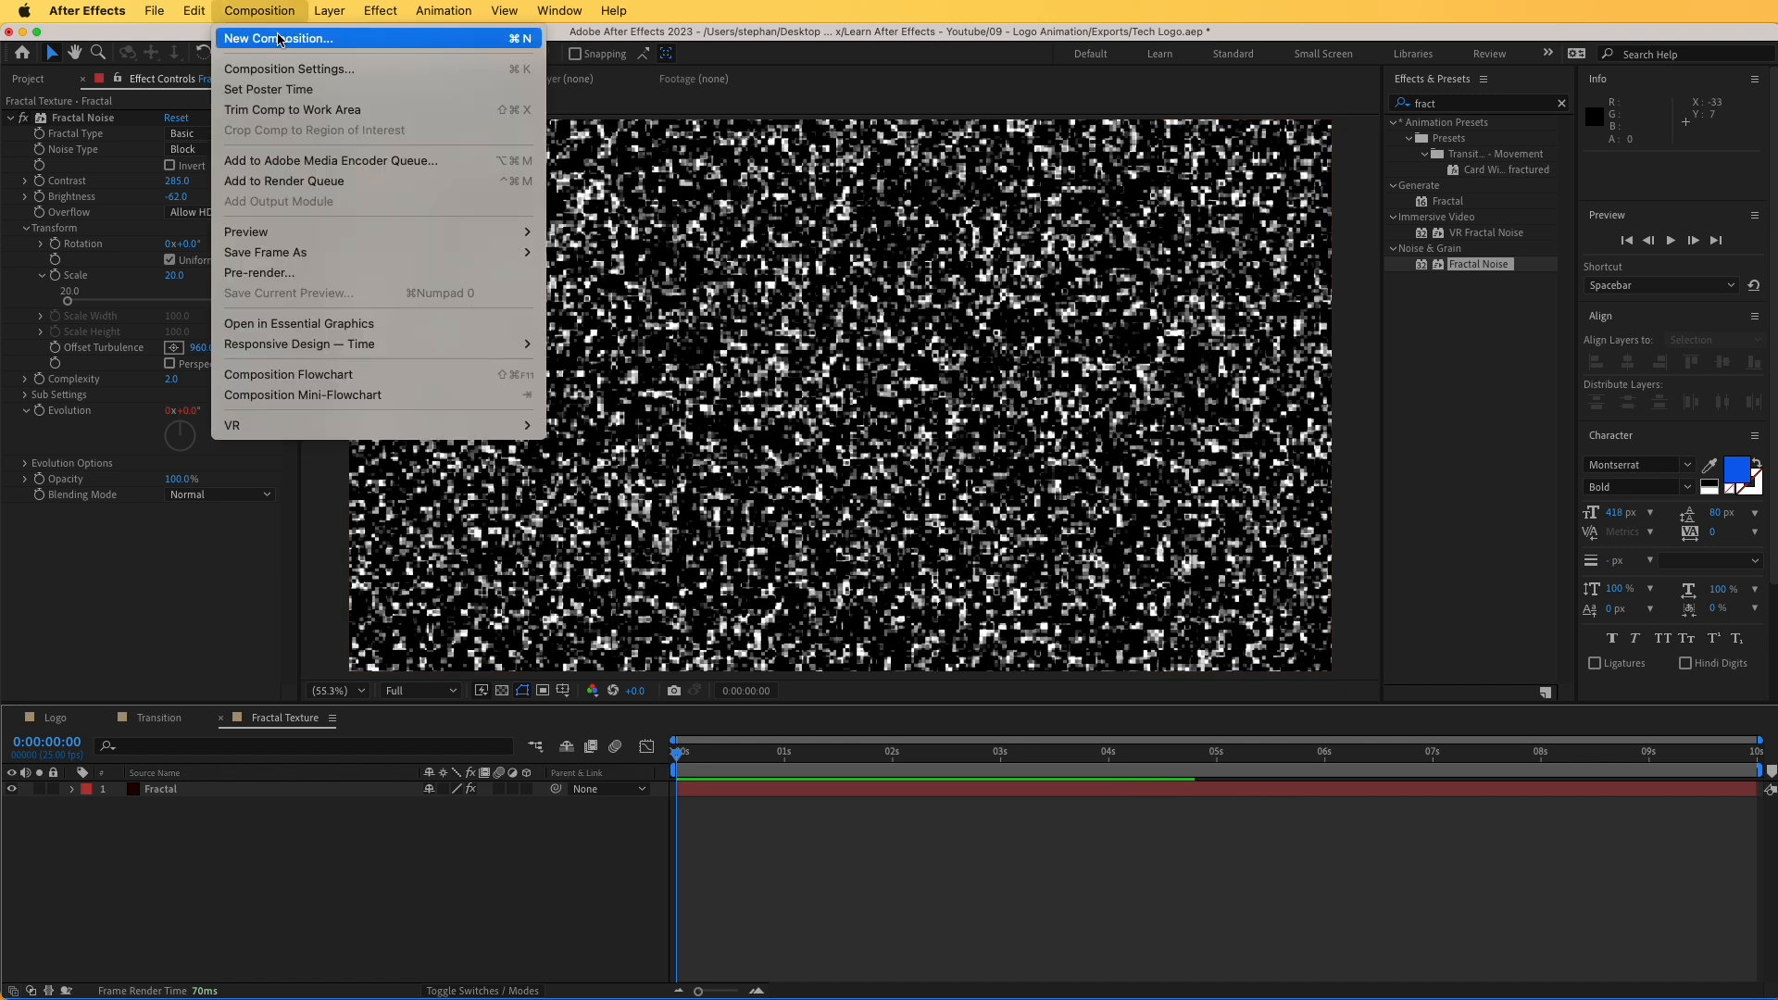
click(269, 36)
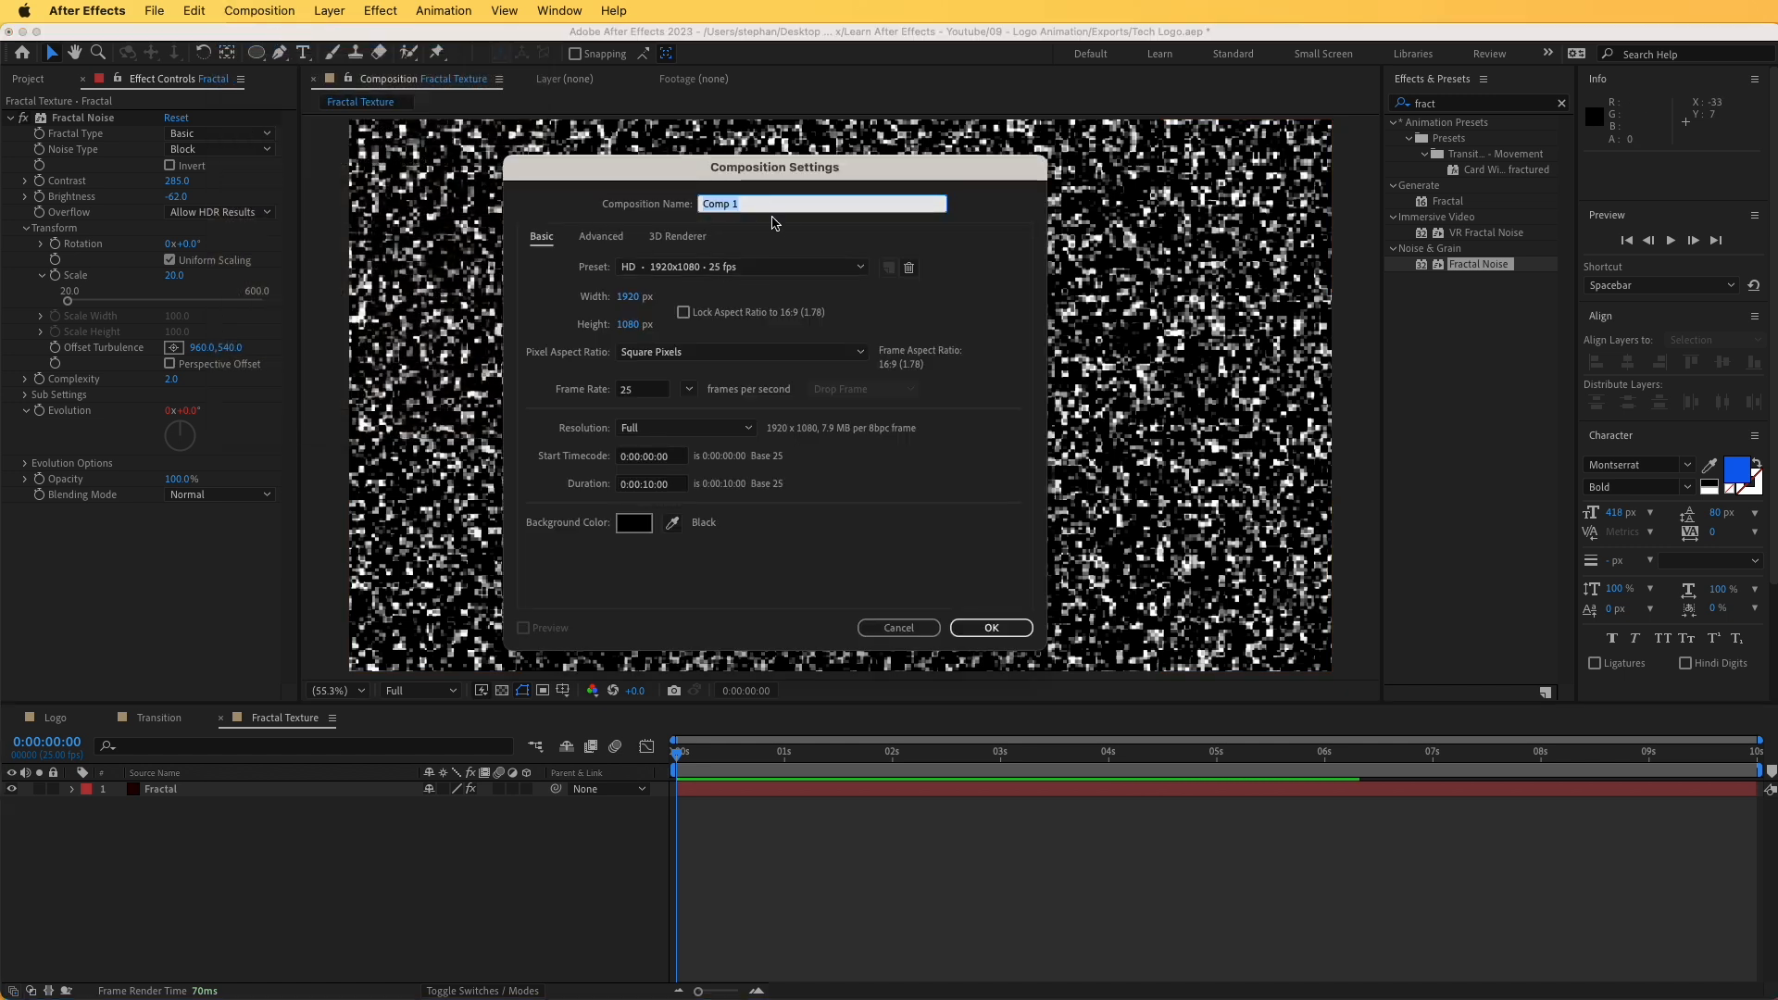
text(Main Composition)
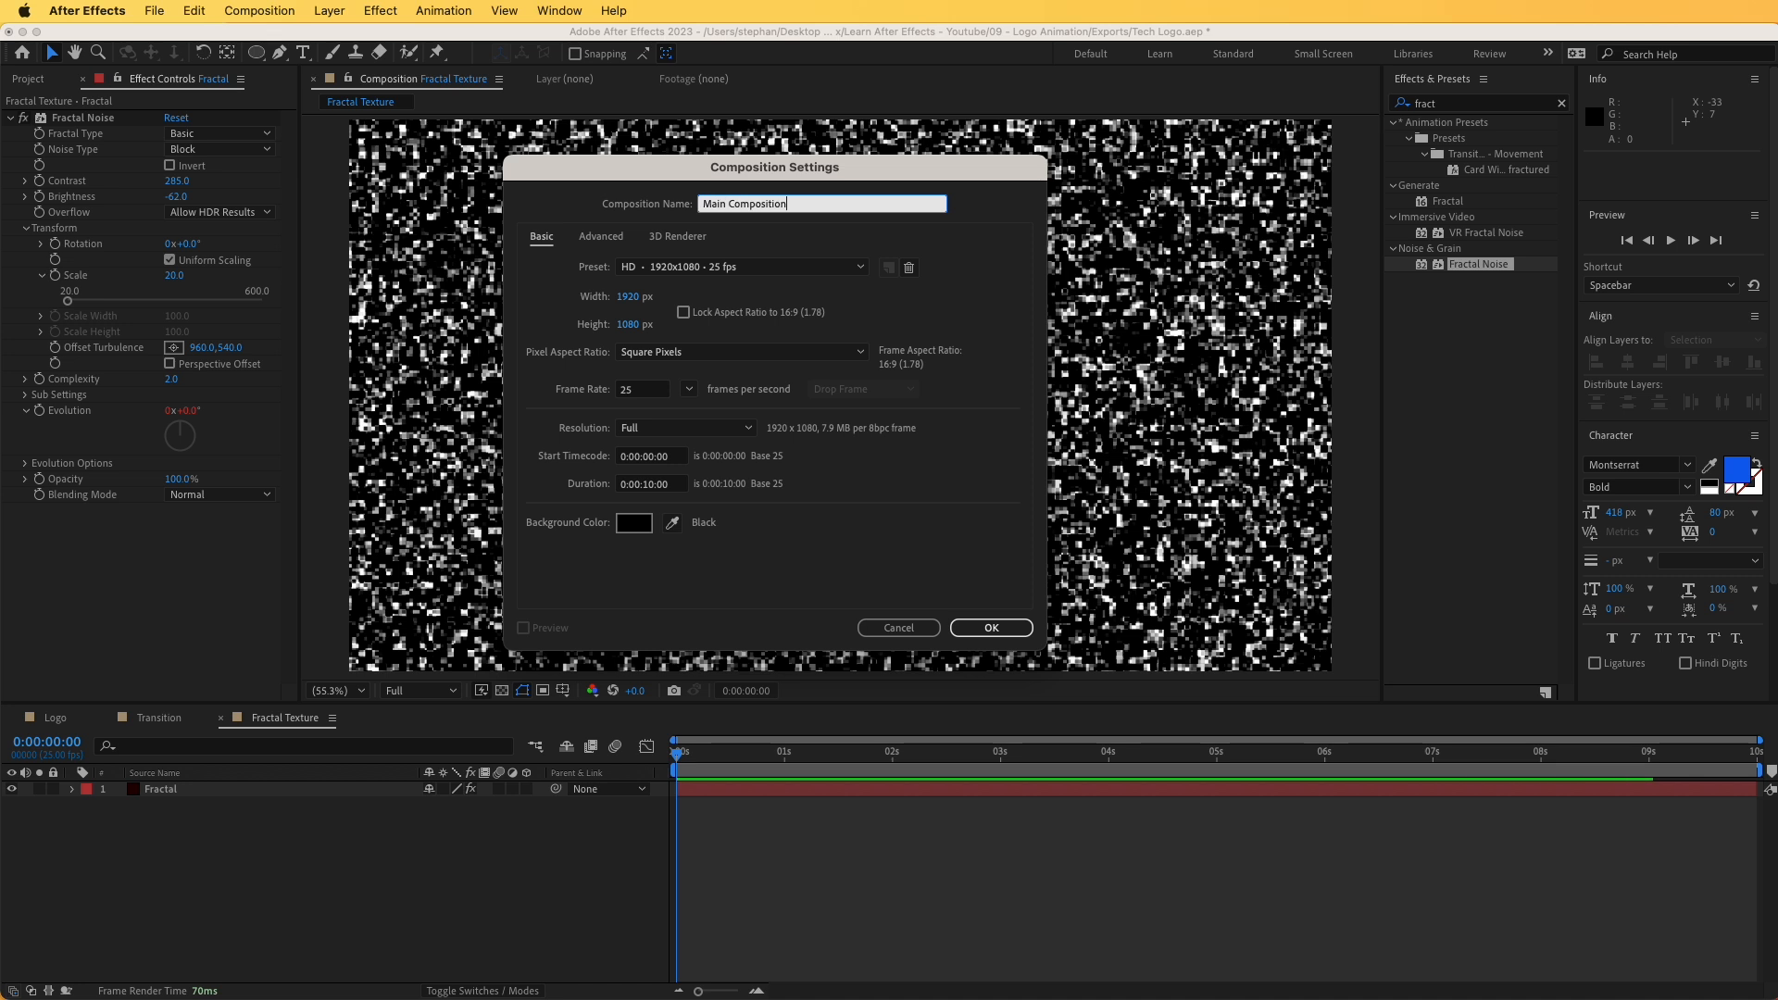
click(992, 627)
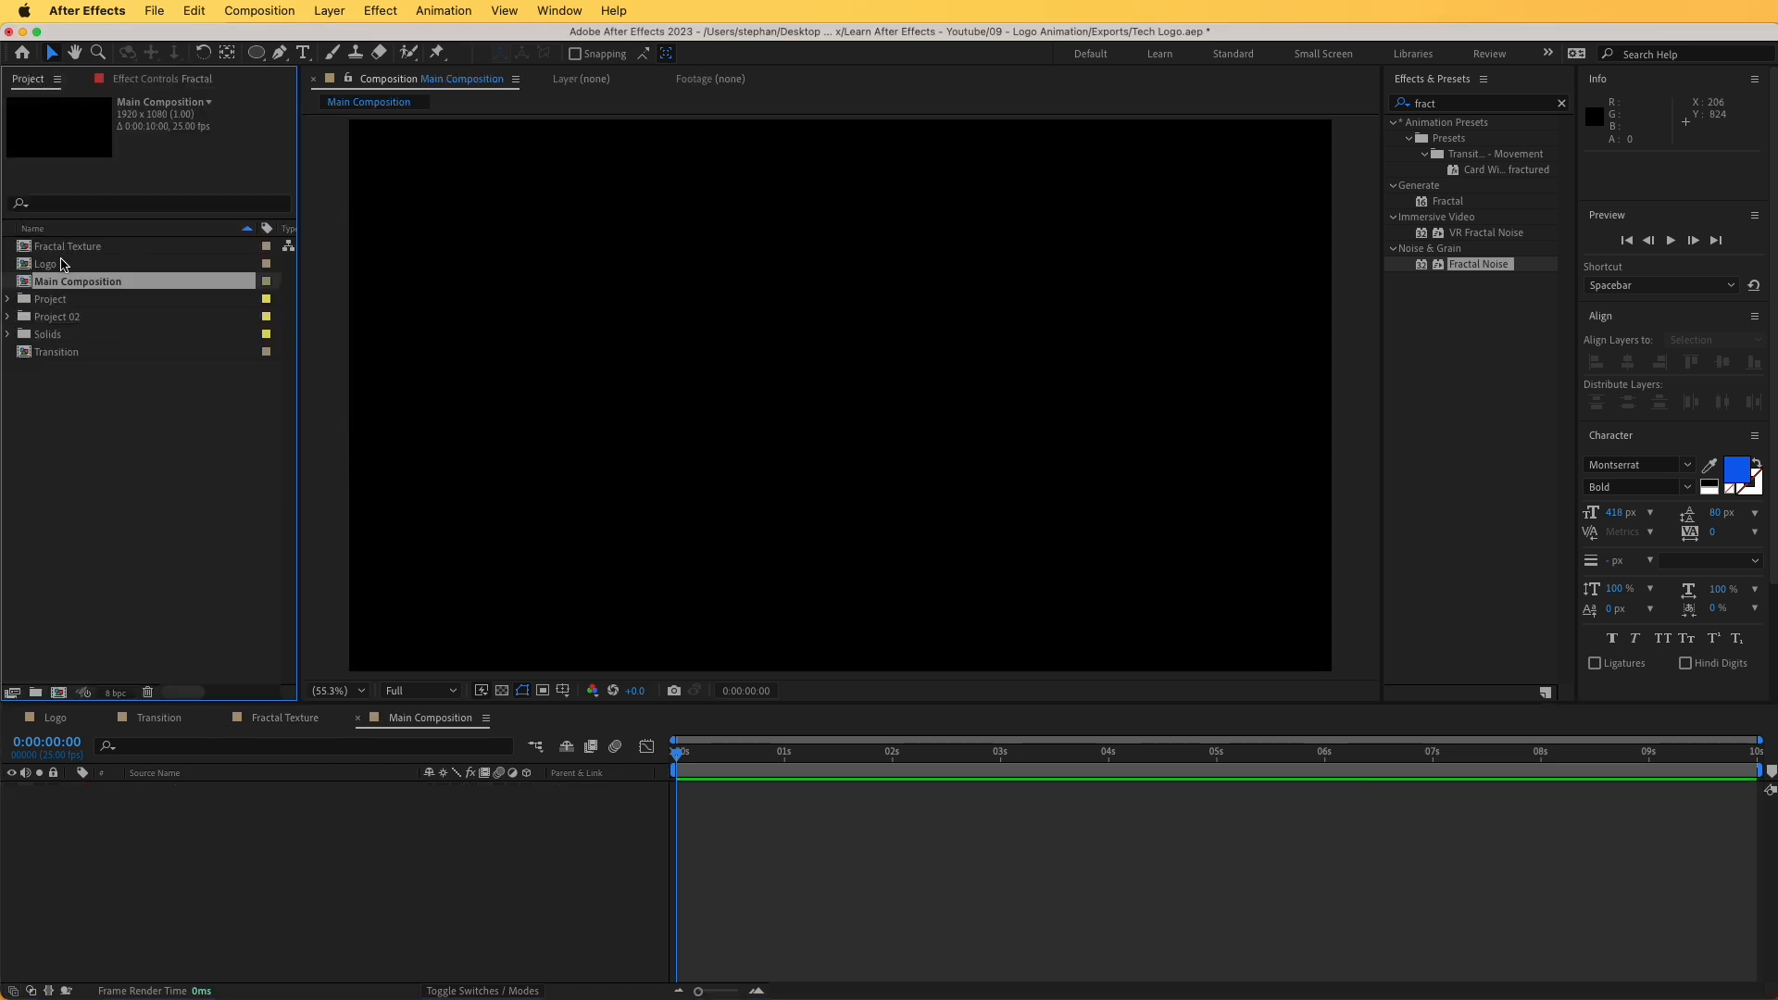
- Add the Logo, Transition and Fractal Texture compositions to Main Composition, with Fractal Texture as the topmost layer and Transition lowest
click(54, 268)
drag(53, 269, 241, 861)
drag(41, 355, 324, 815)
drag(57, 247, 231, 793)
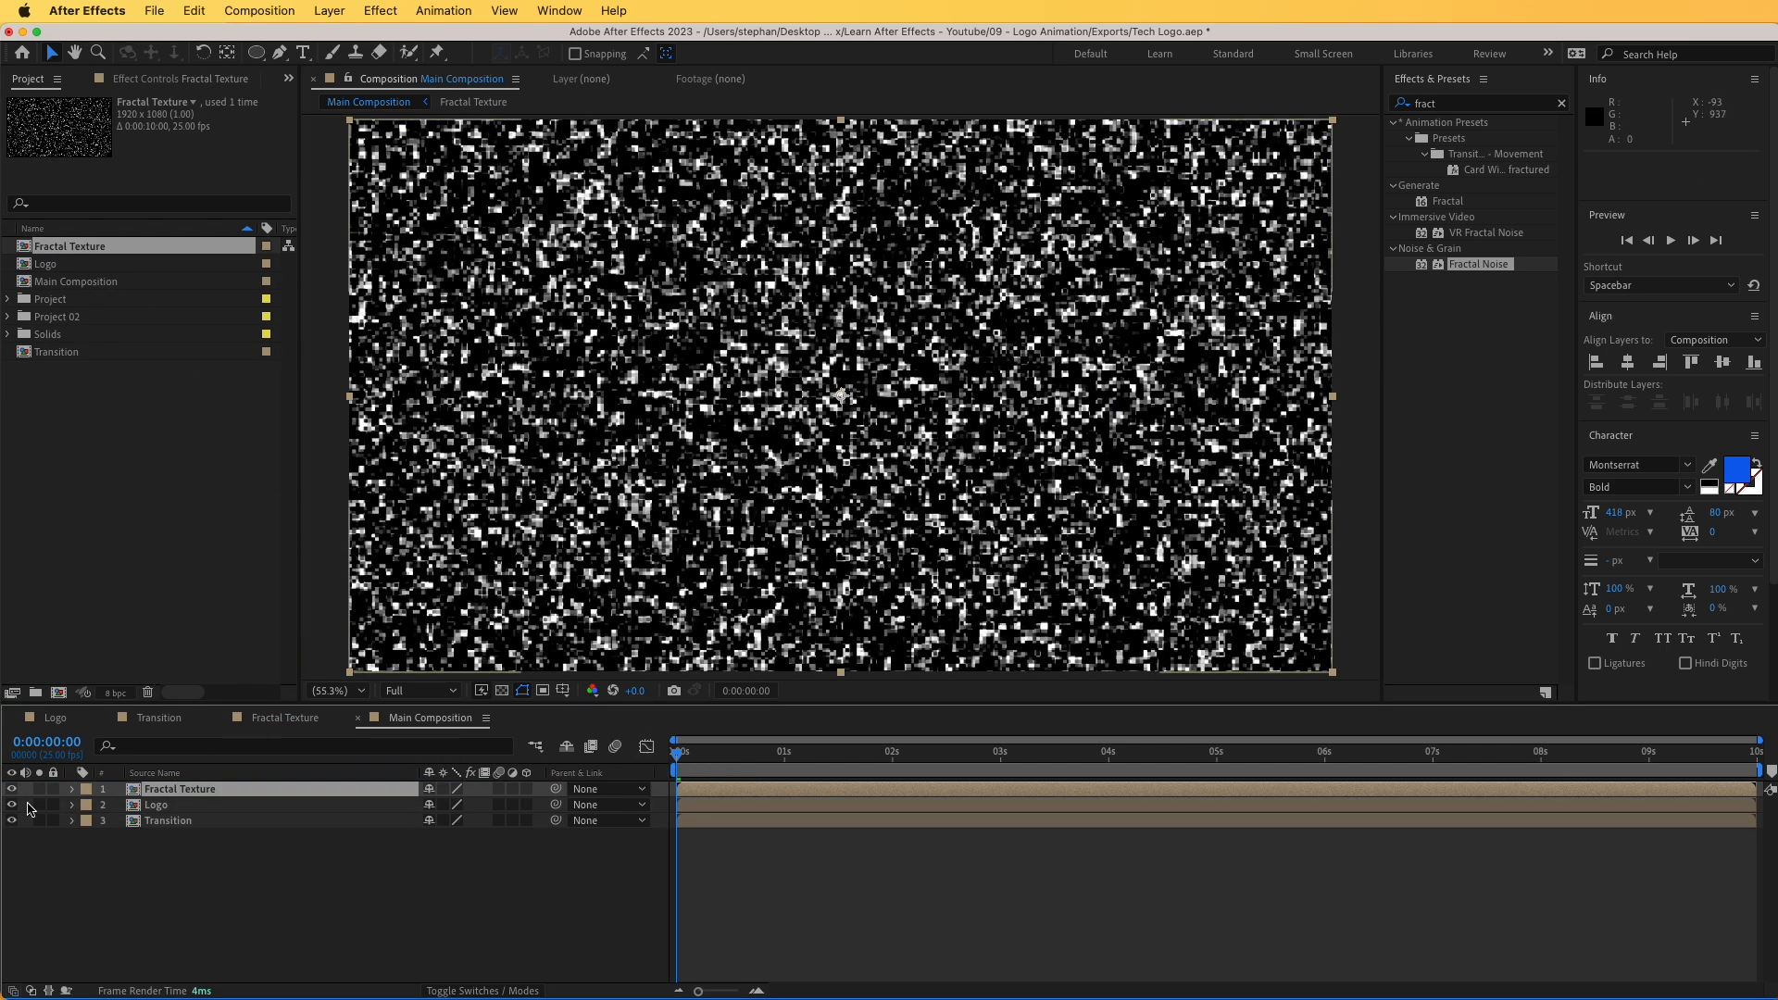
- Hide the Logo and Transition layers in Main Composition and select the Fractal Texture layer
drag(12, 805, 13, 821)
click(157, 805)
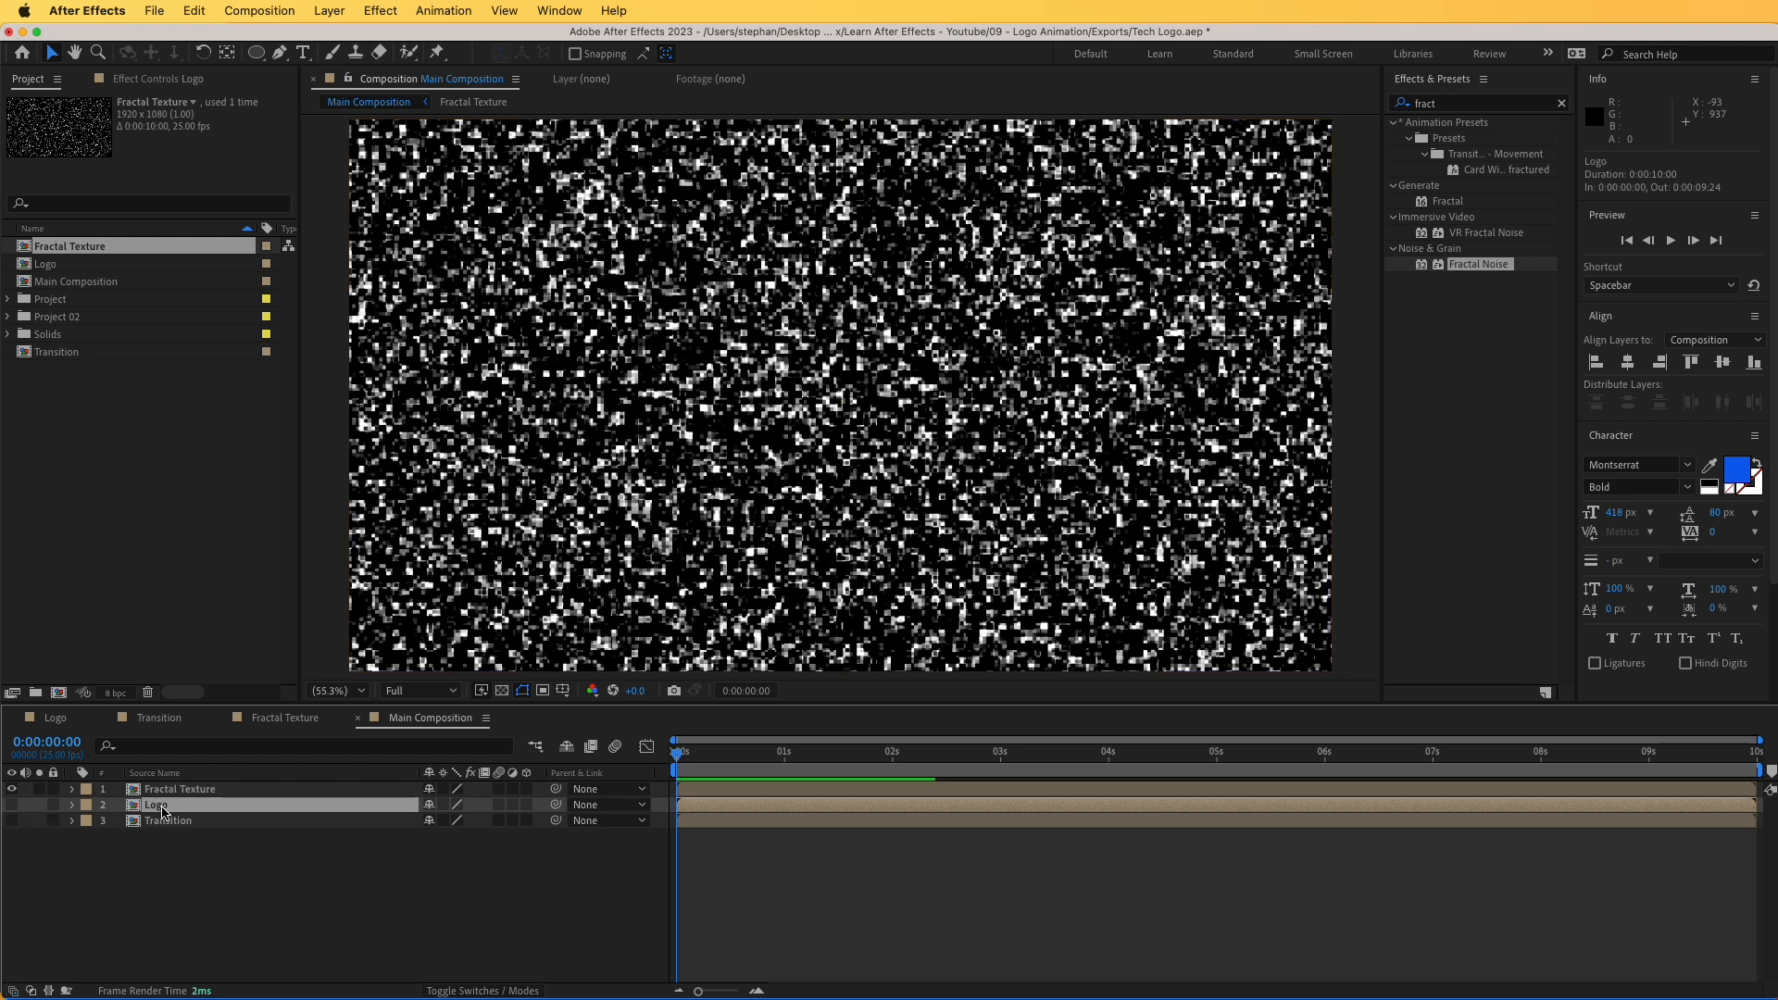
click(150, 822)
click(151, 792)
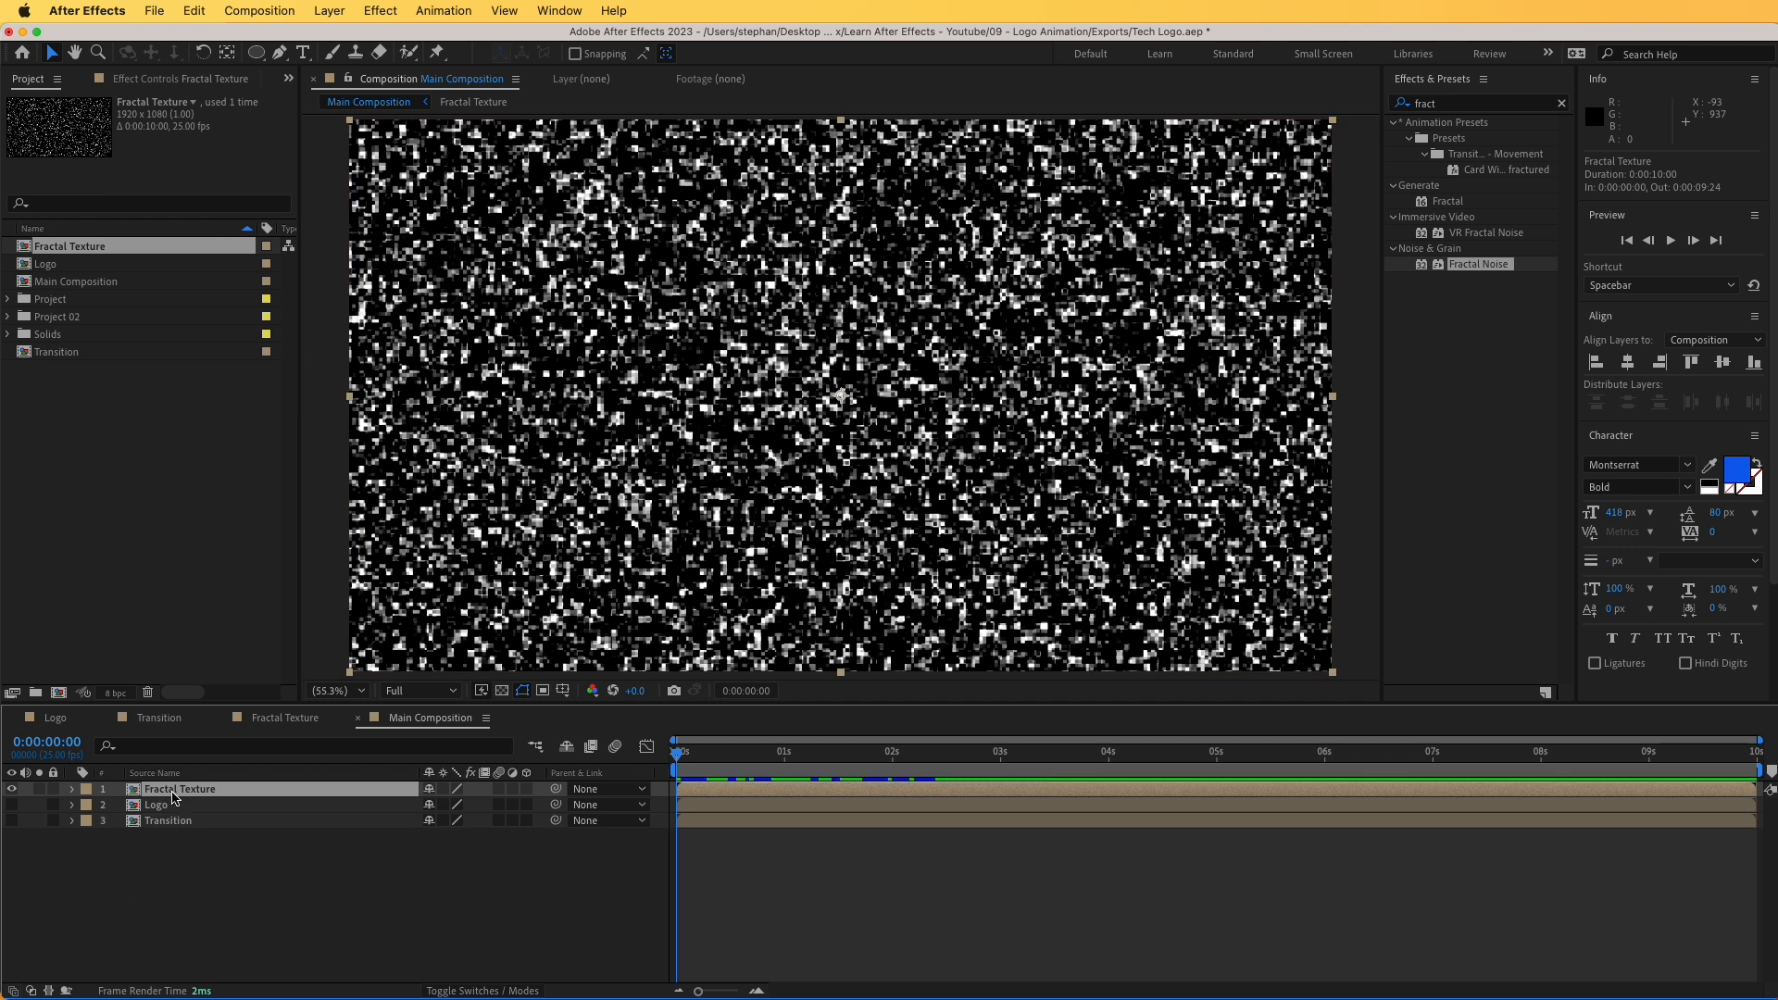
- Rename the Fractal Texture composition as Led Texture
click(83, 246)
key(Return)
text(Led)
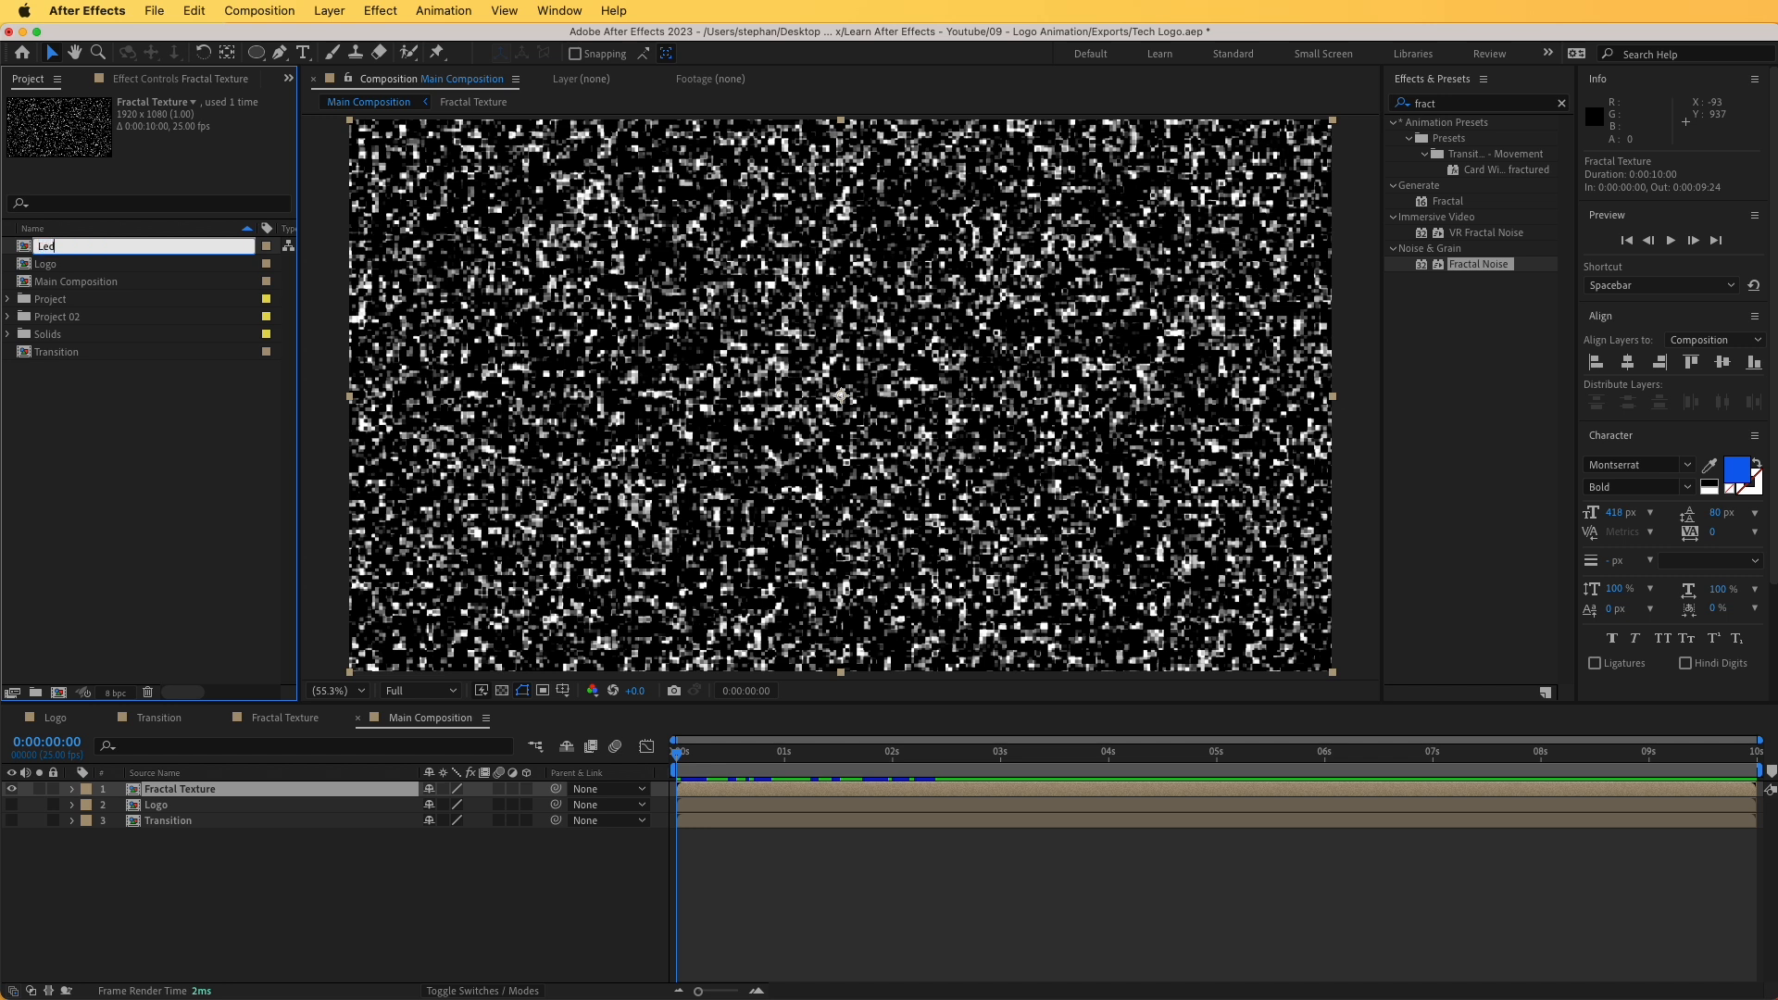
text( Texture)
key(Return)
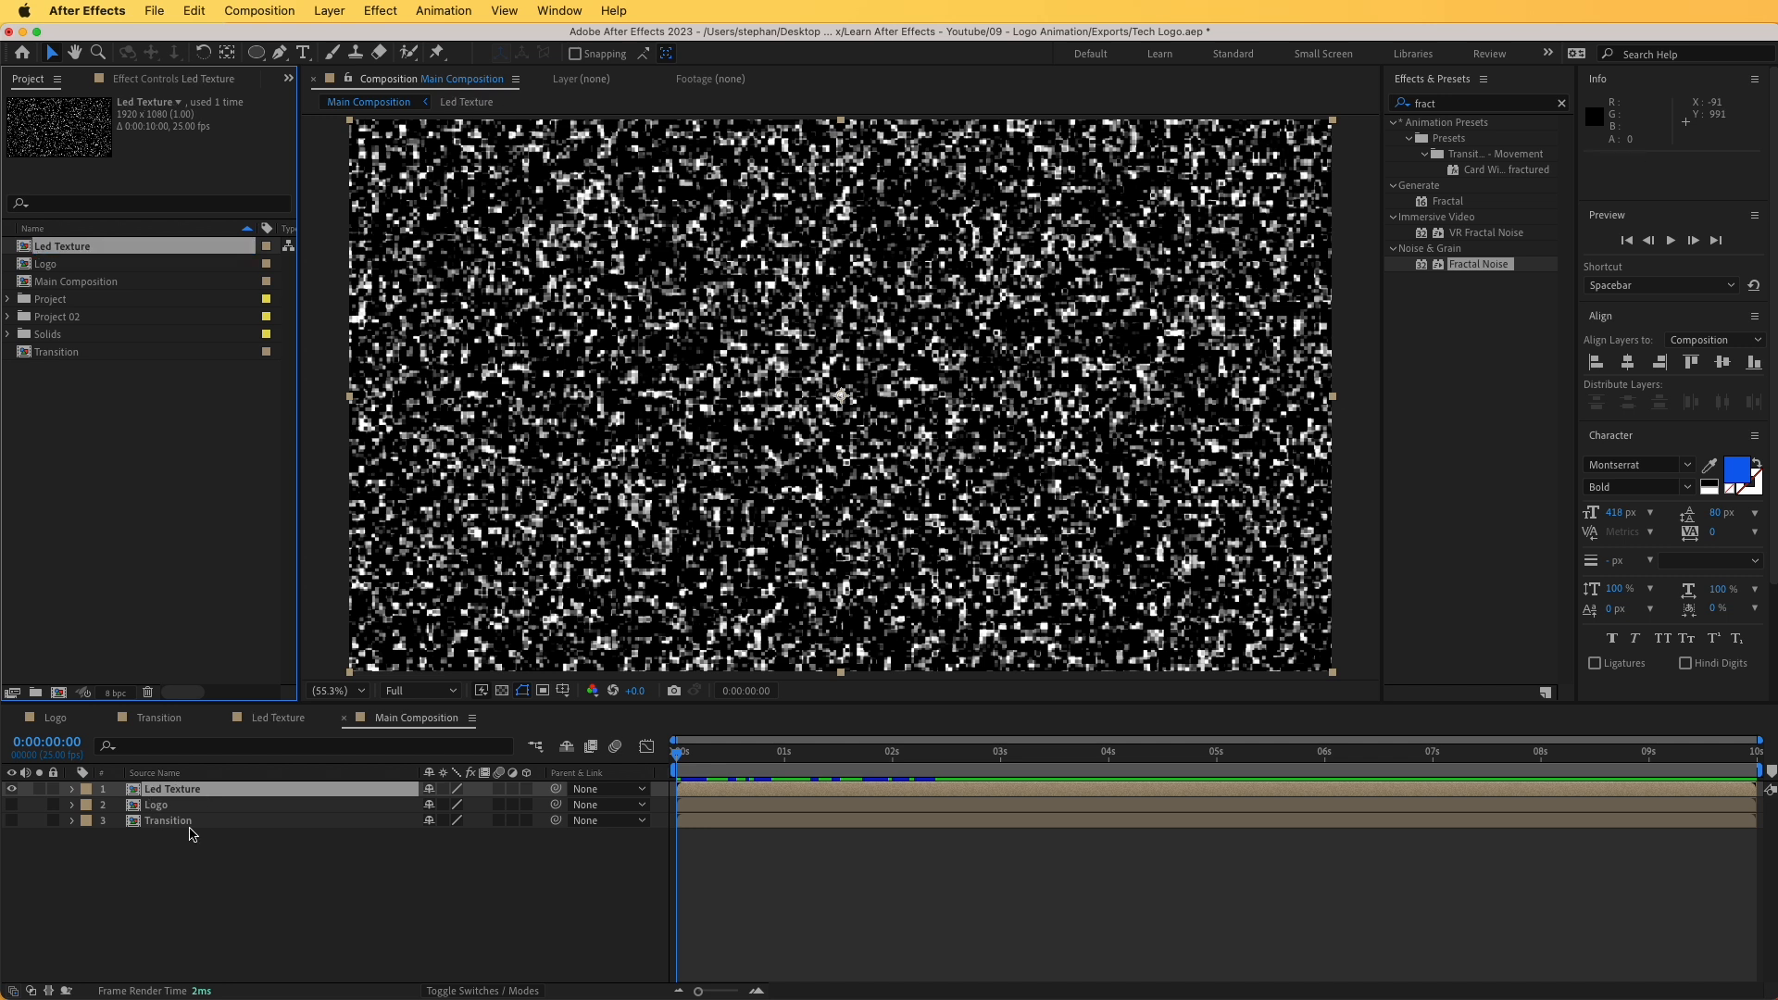
- Apply the Set Matte effect to the Led Texture layer and take its matte from the Logo layer
click(169, 81)
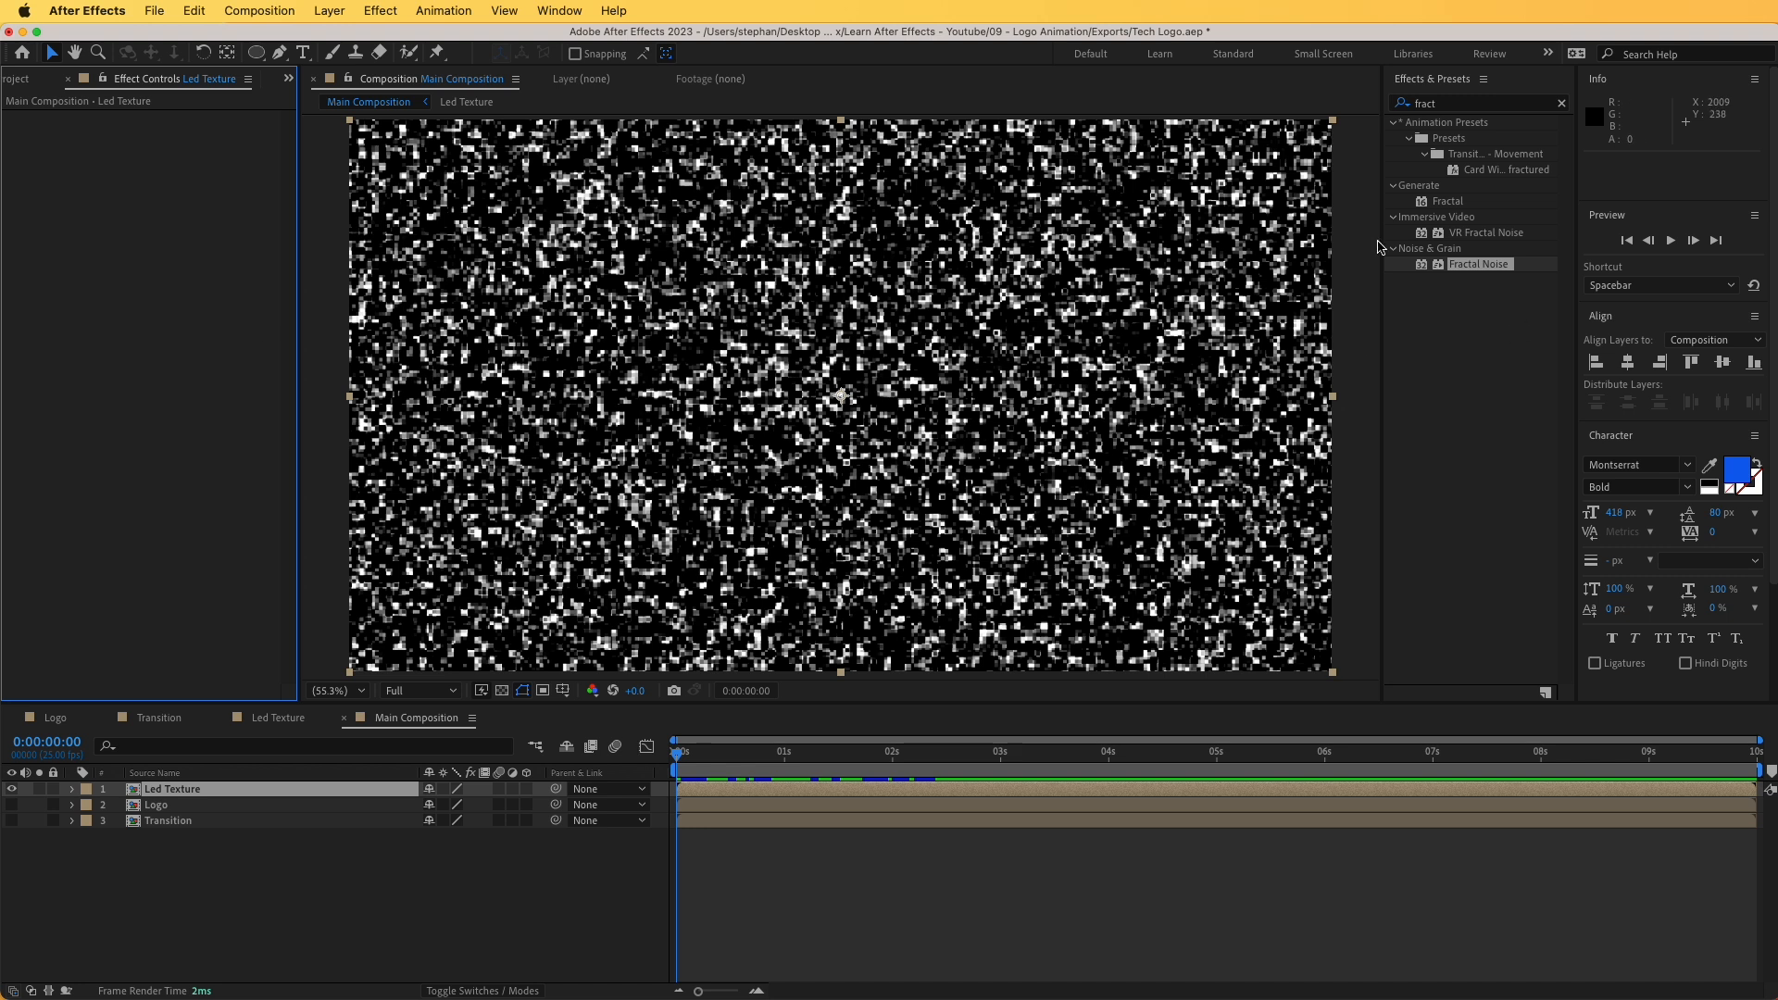
click(1450, 104)
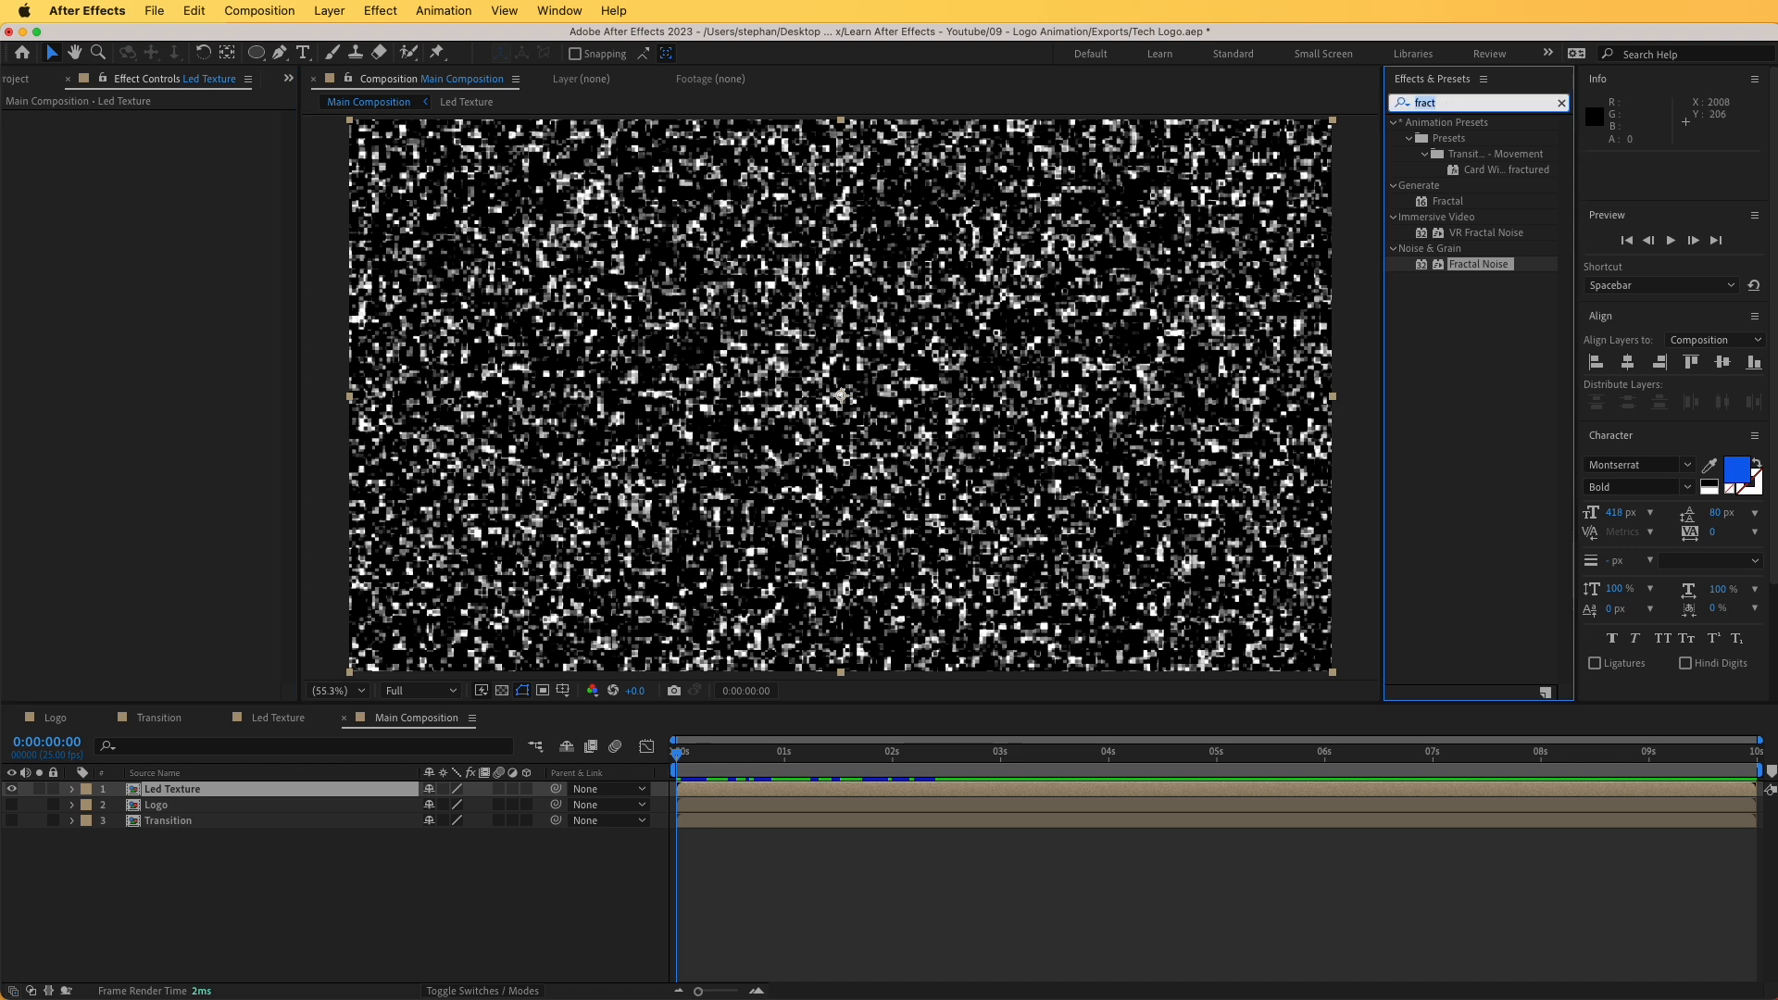
text(set)
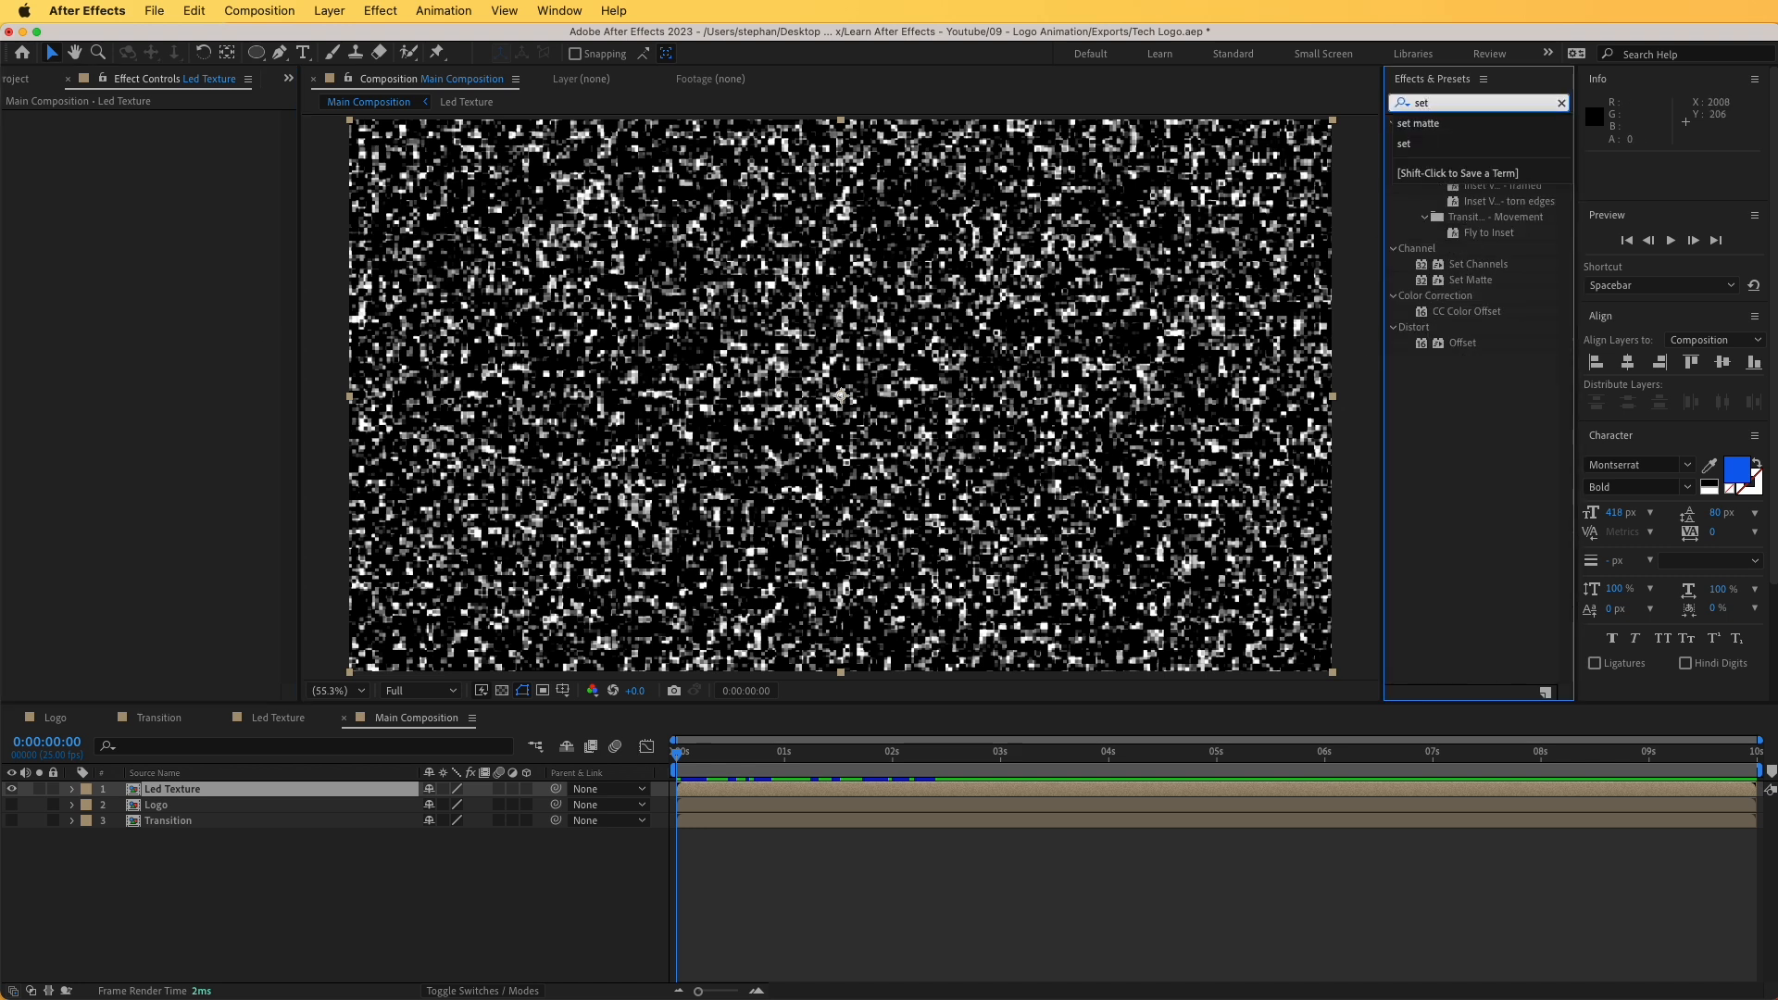
click(1491, 279)
drag(1470, 289, 133, 254)
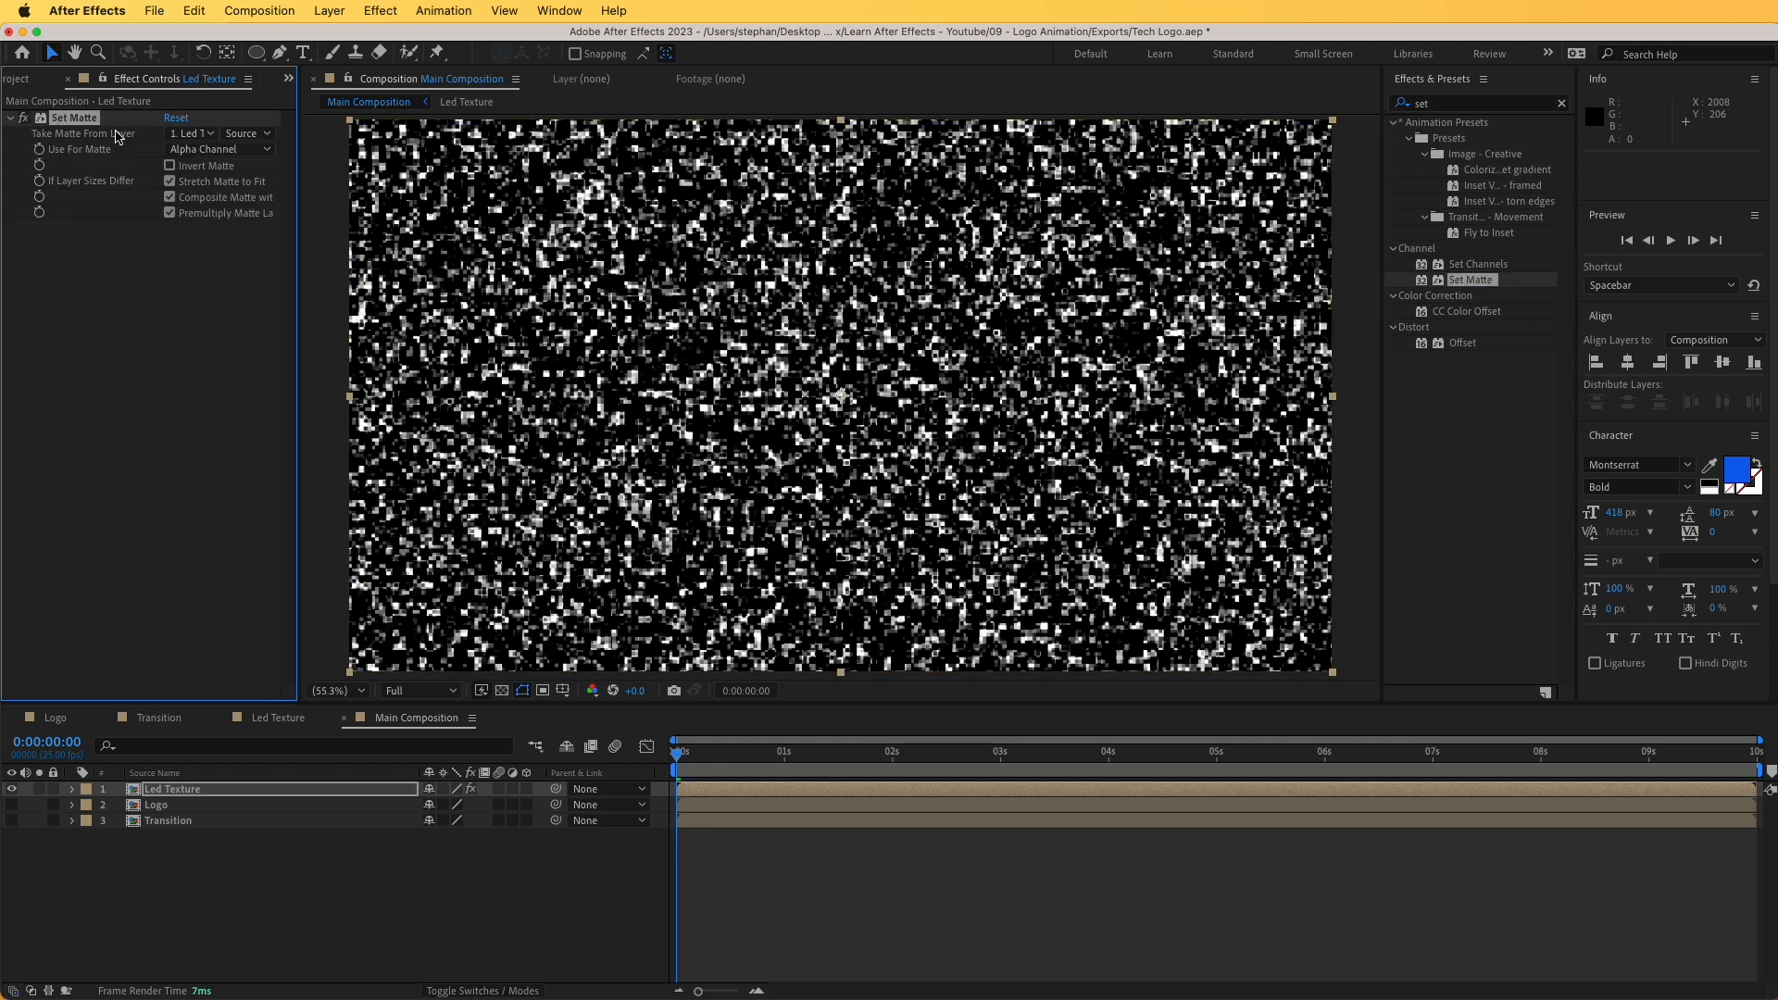
click(191, 136)
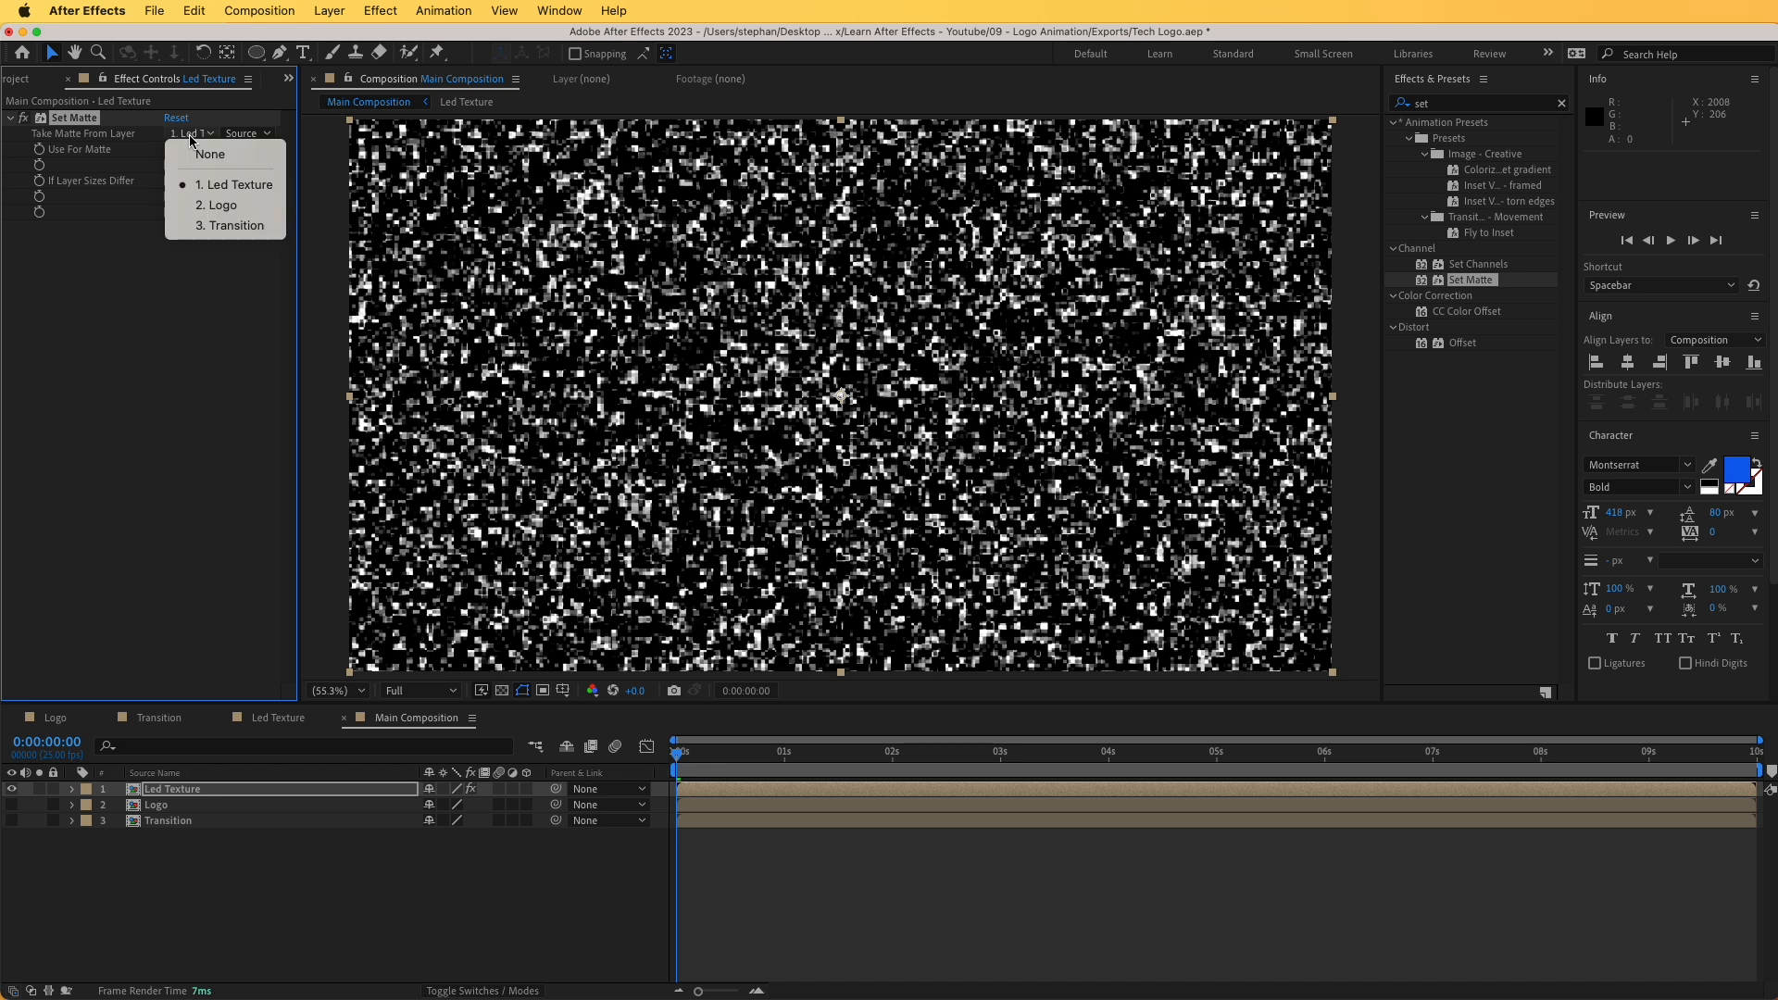
click(231, 205)
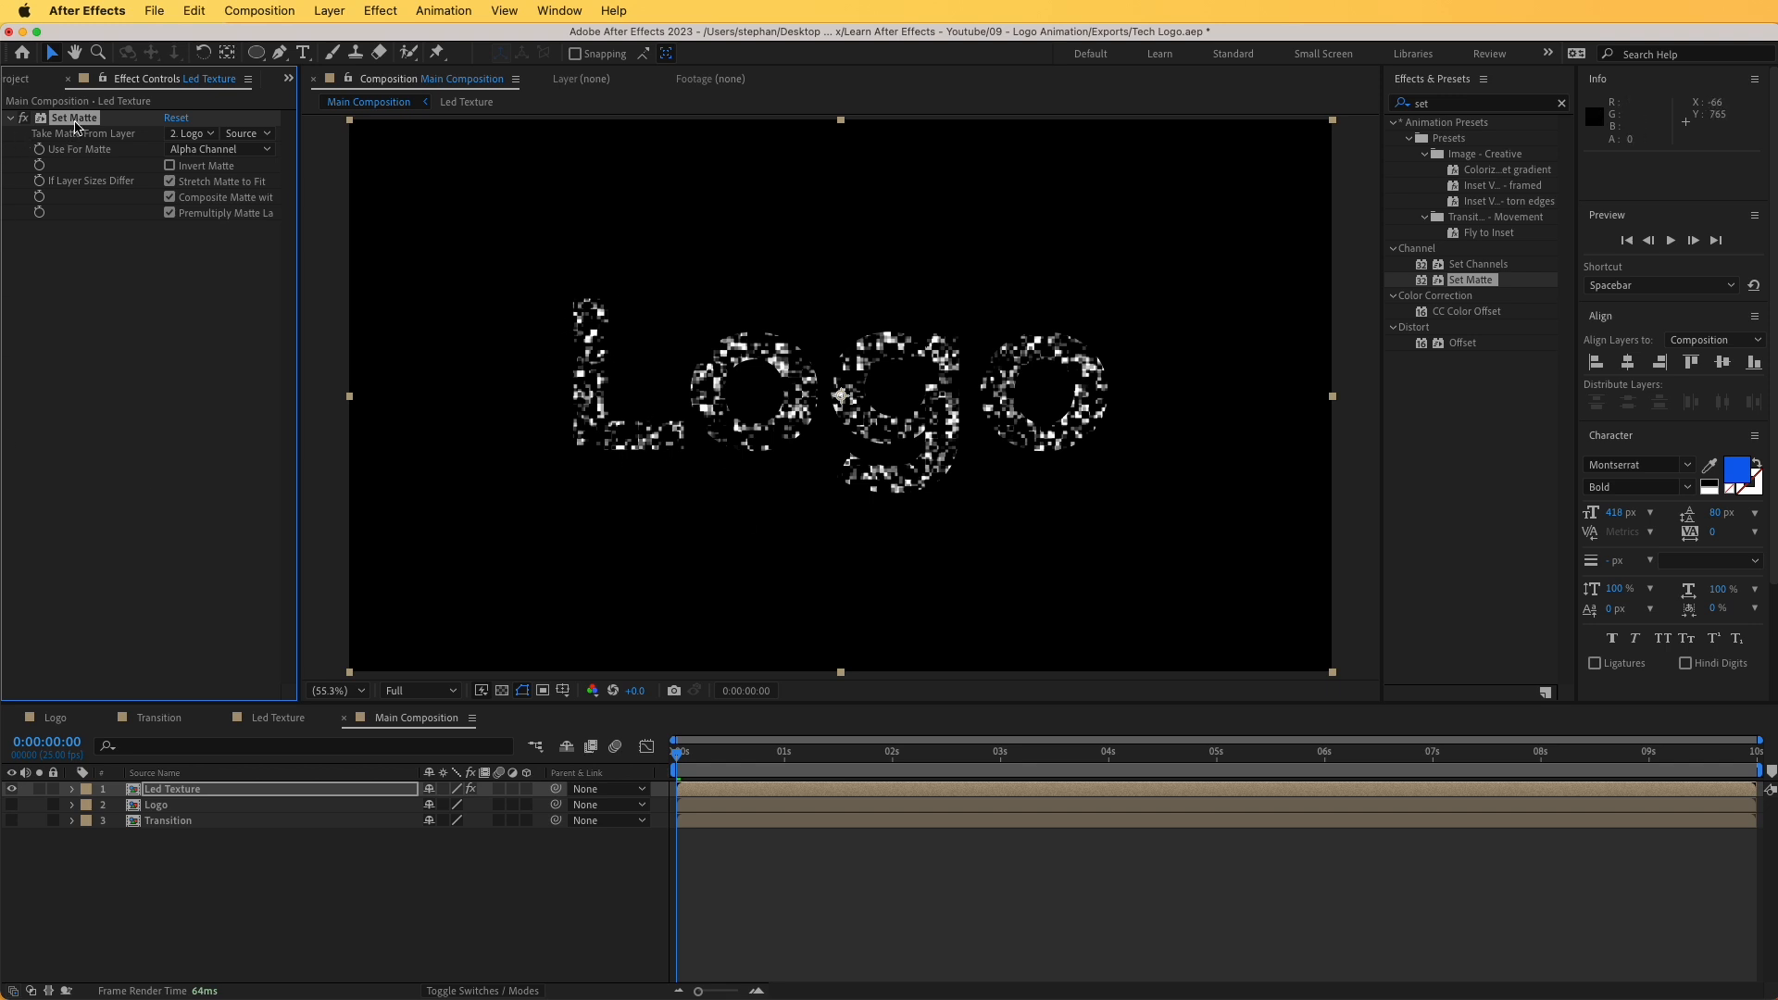
- Duplicate the Set Matte effect on Led Texture, take the copy's matte from the Transition layer and preview the result
key(super+d)
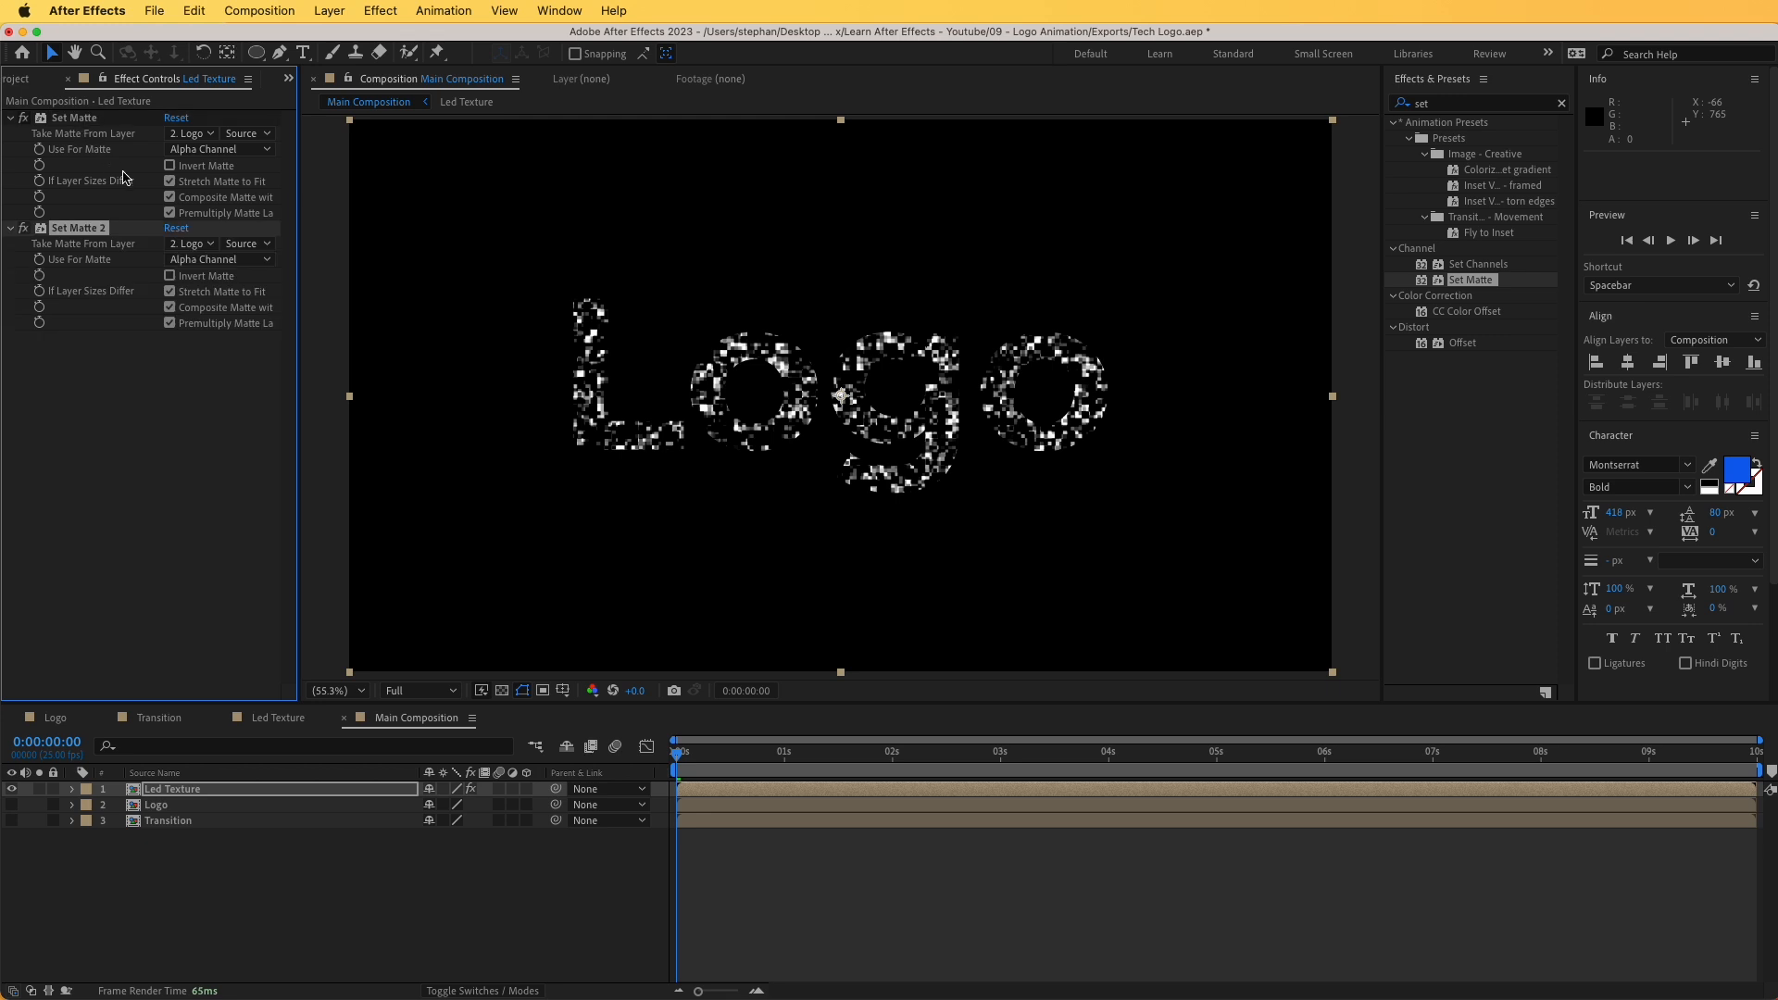
click(185, 248)
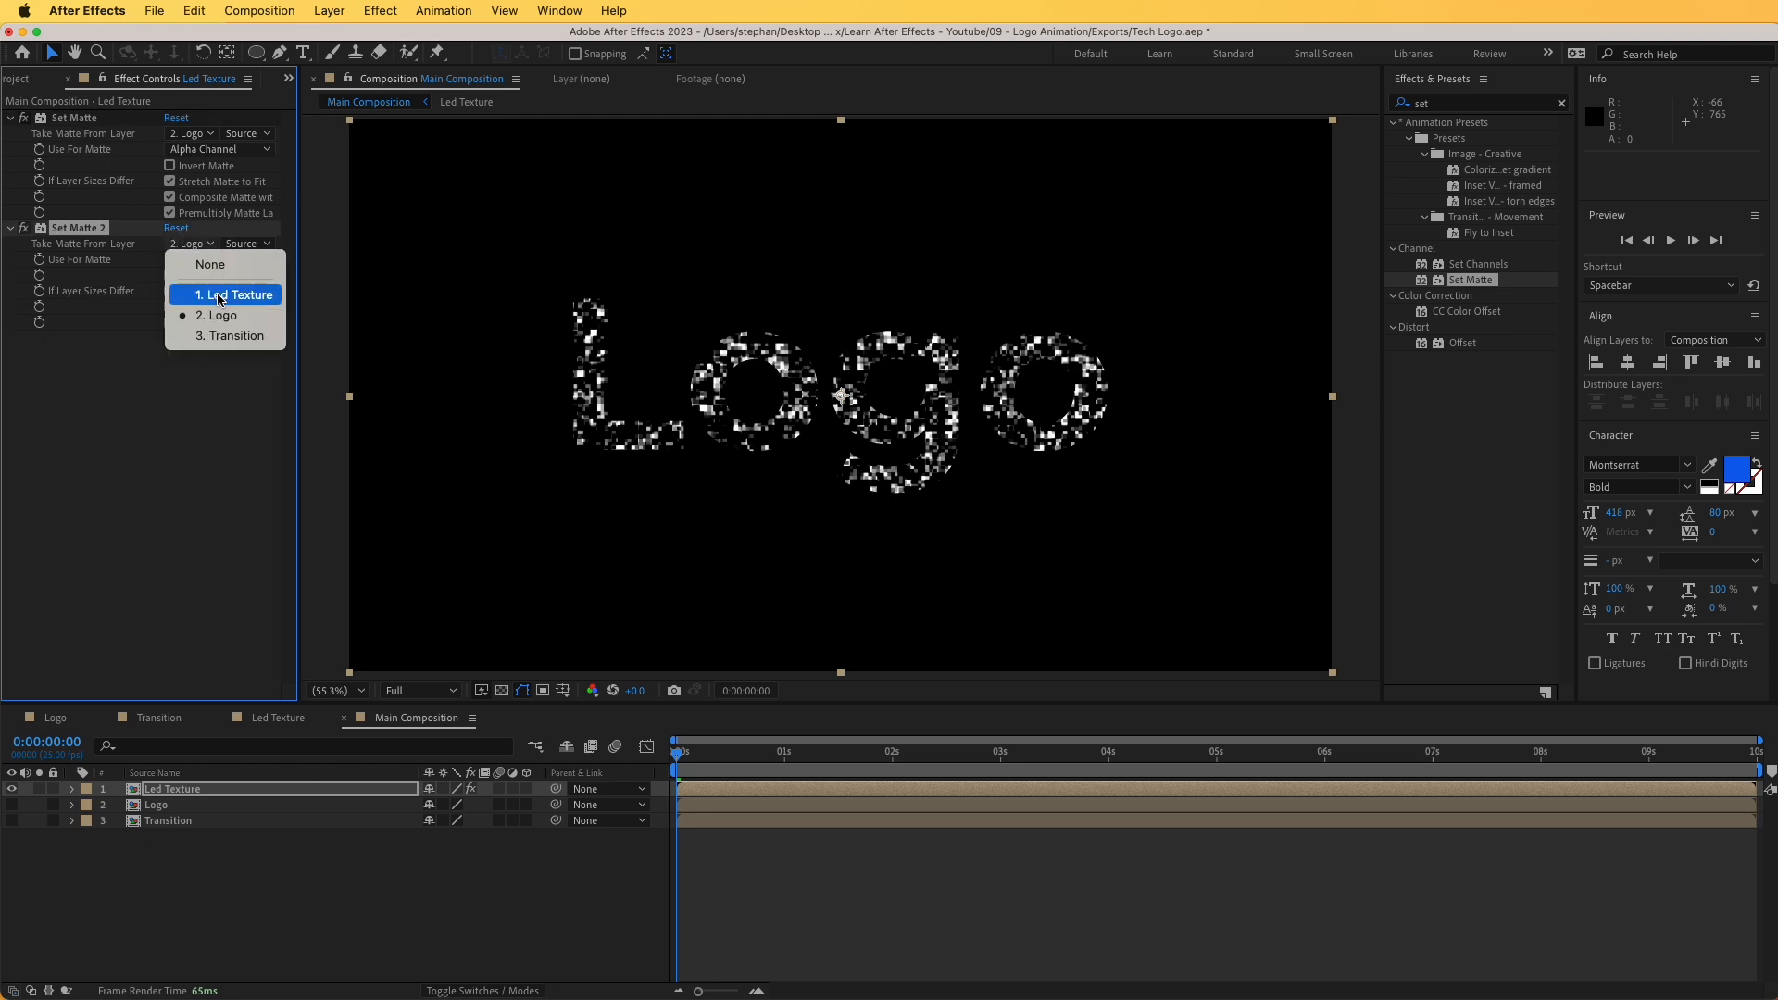
click(233, 335)
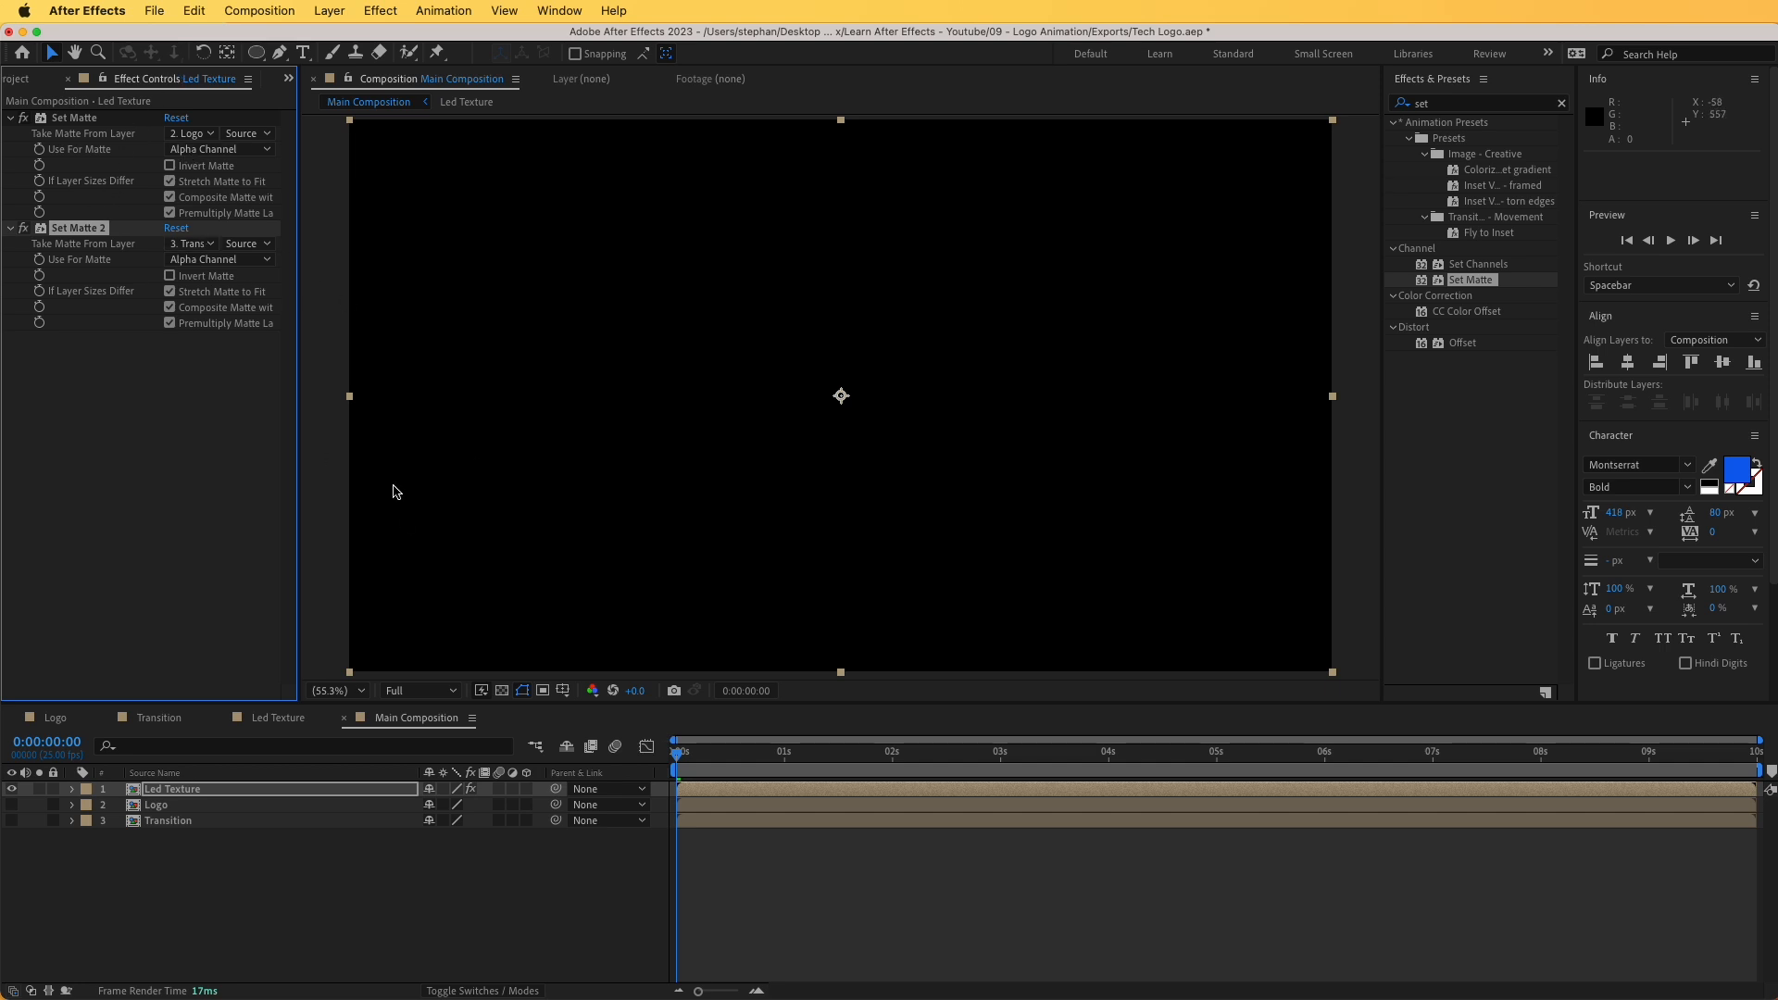
key(space)
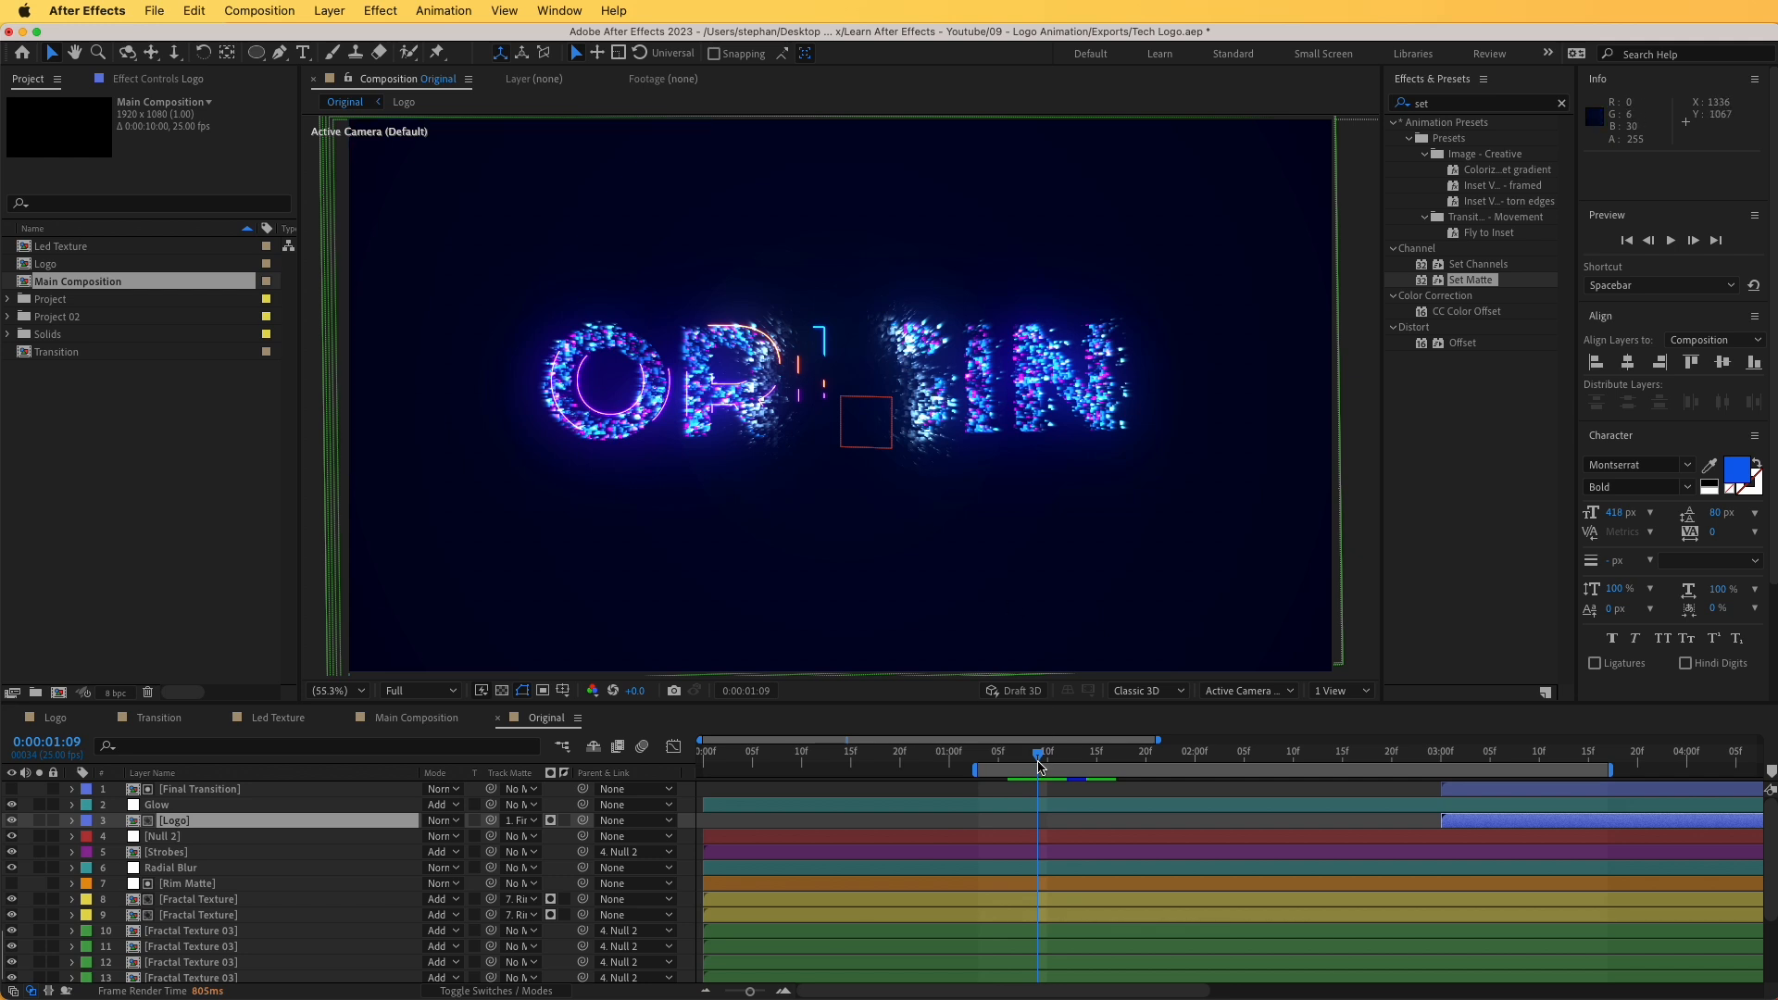
- Examine the transition's edge in the Original composition around 0:00:01:08, close that composition and preview Main Composition's reveal for comparison
click(1030, 761)
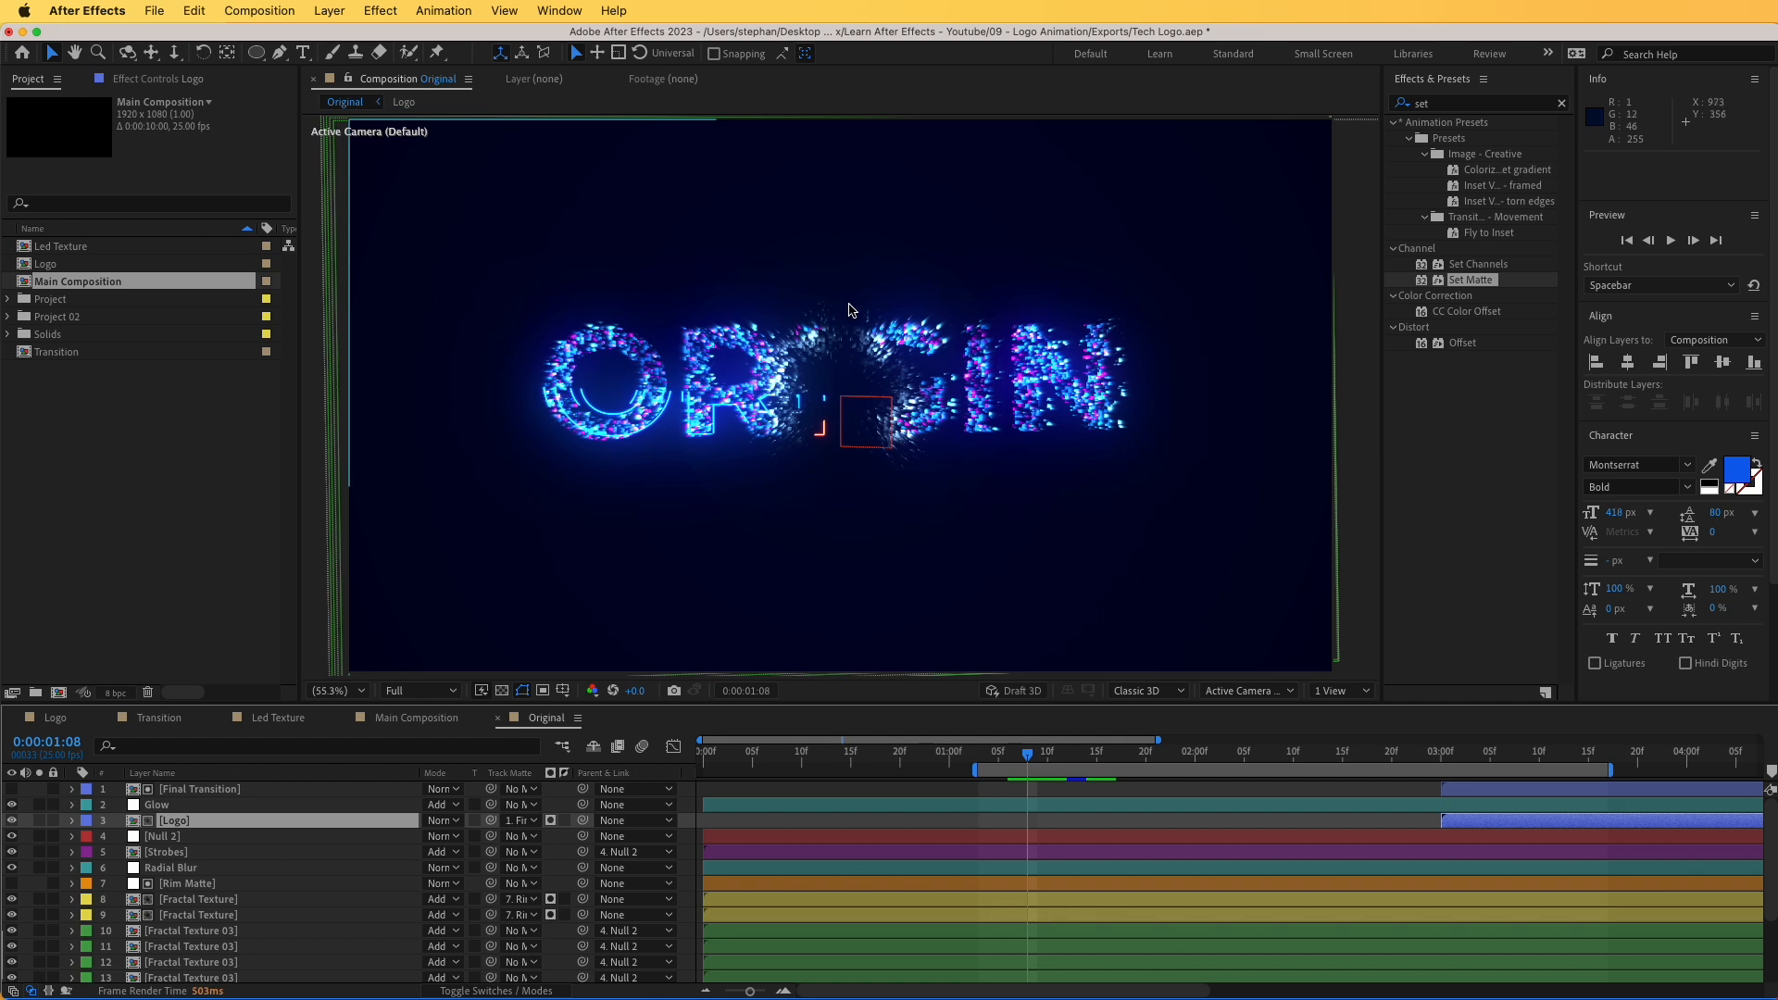
click(1039, 758)
drag(1046, 756, 1029, 758)
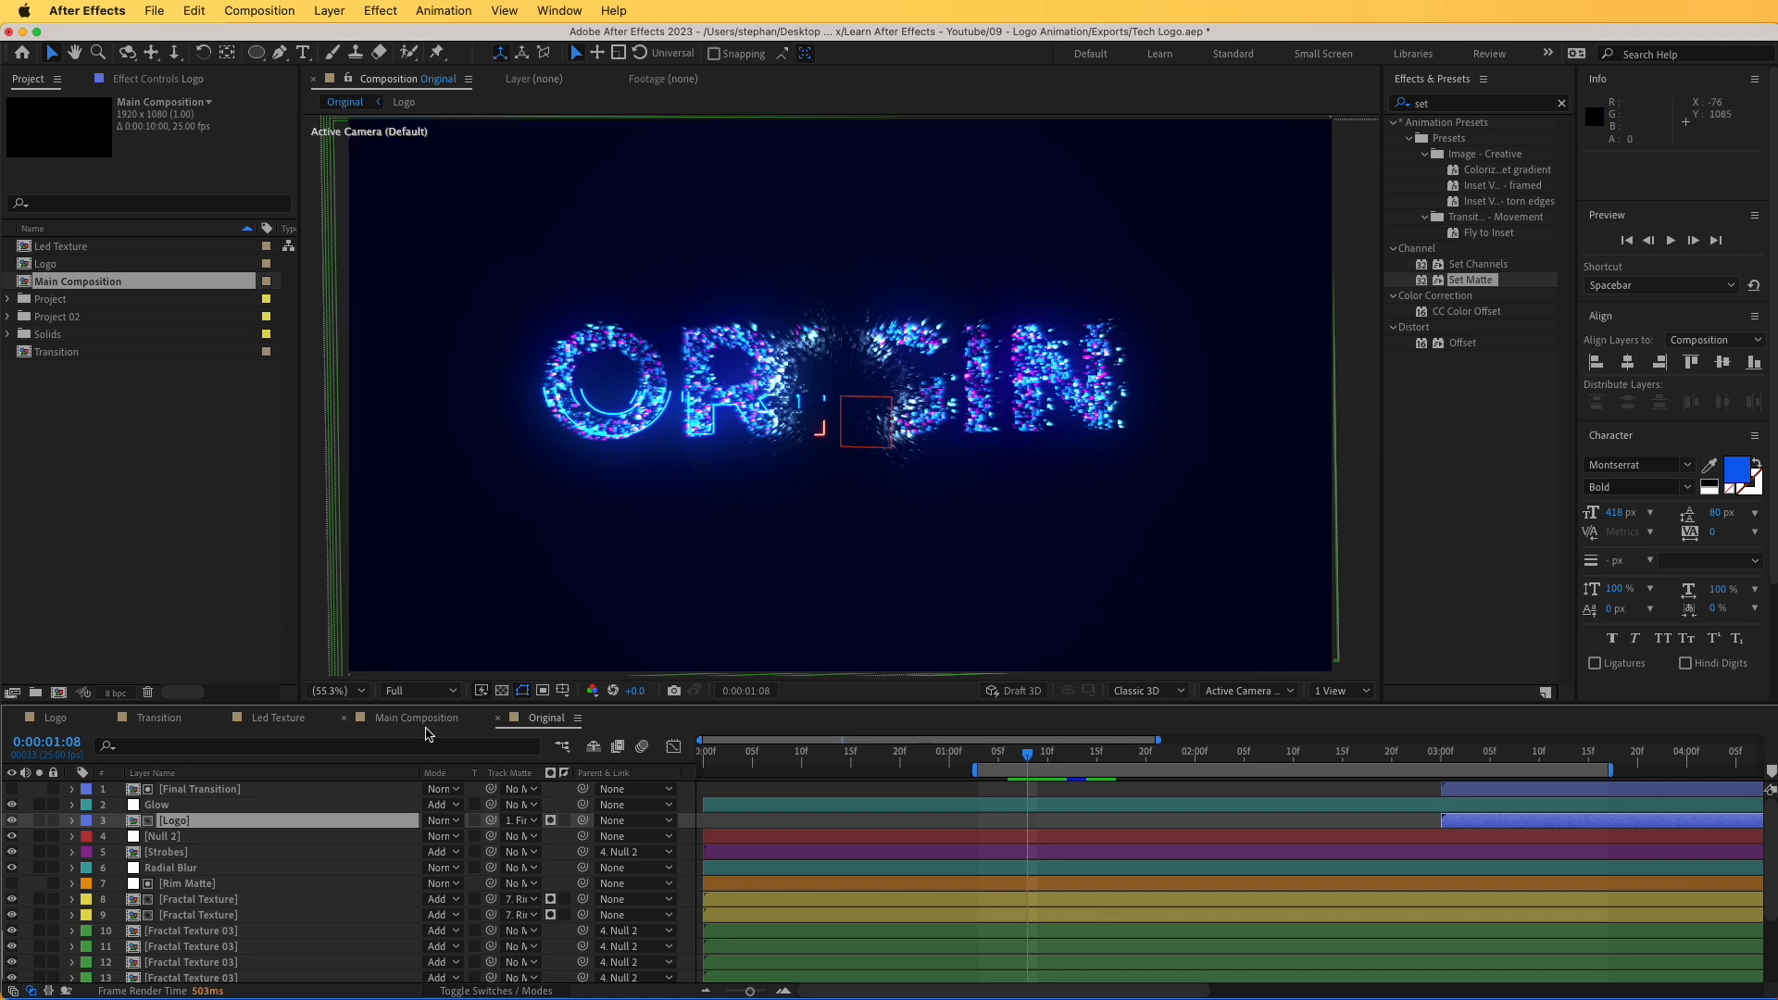
click(498, 720)
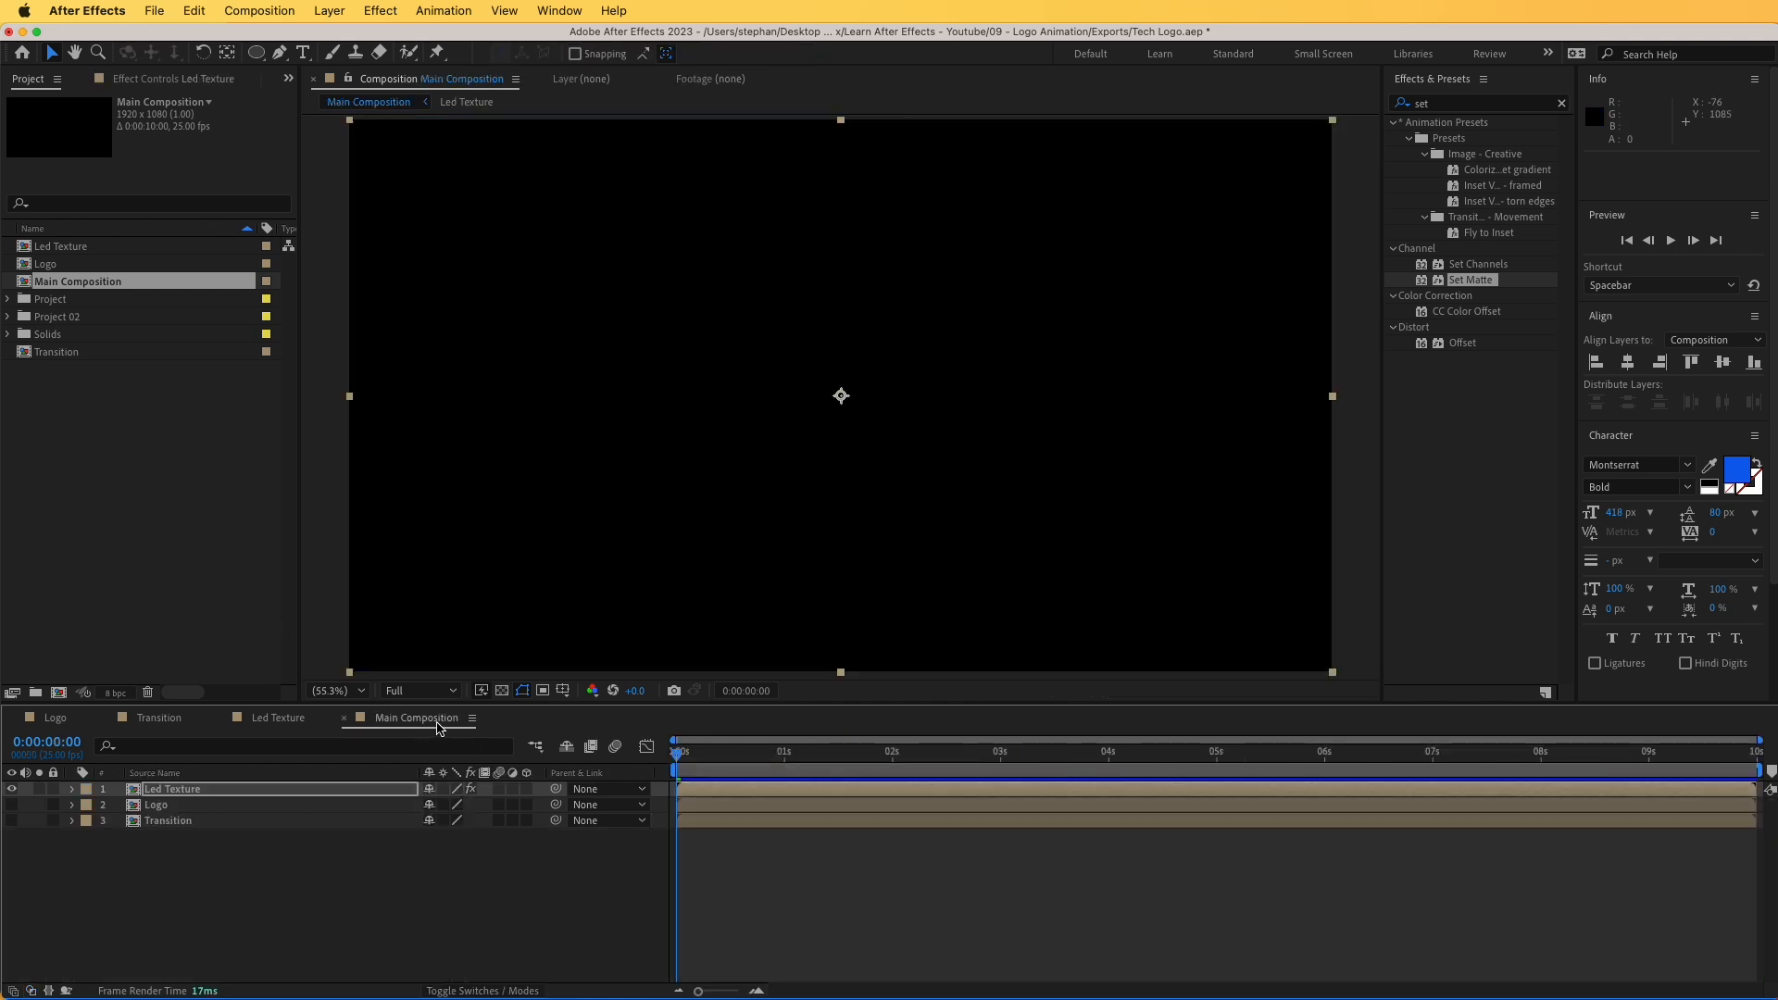
key(space)
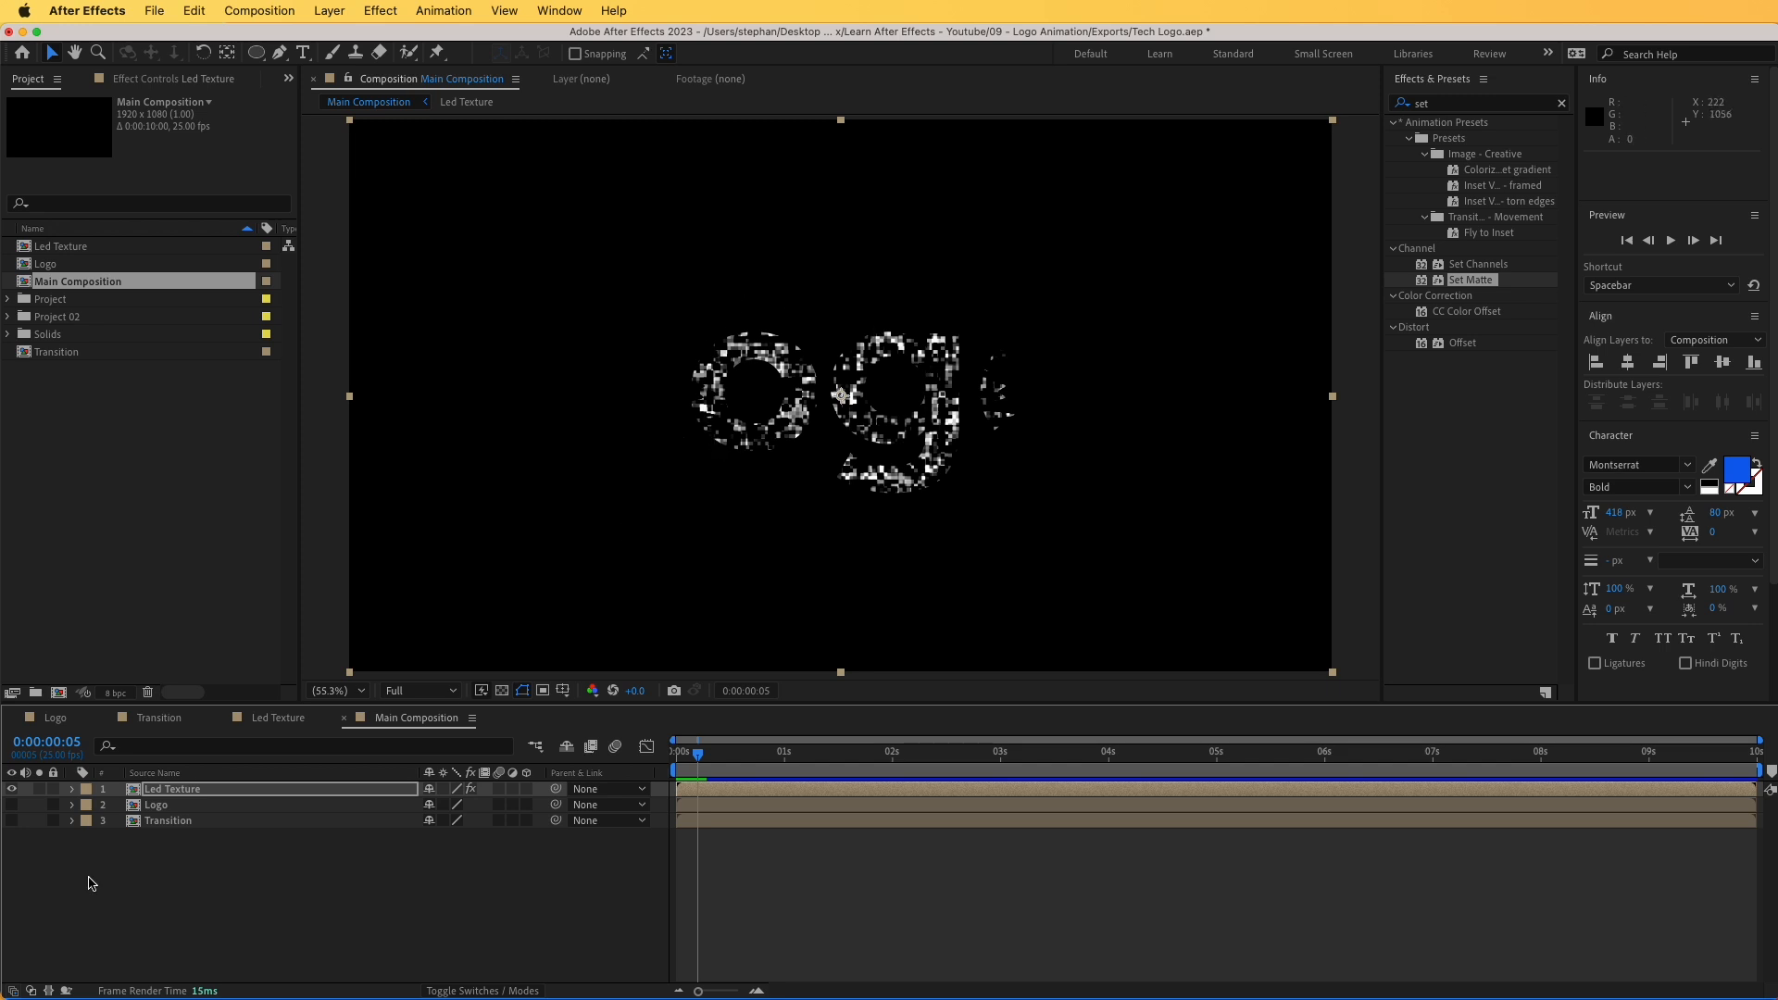
- Add a comp-sized solid layer named Rim Matte at the top of Main Composition
click(172, 874)
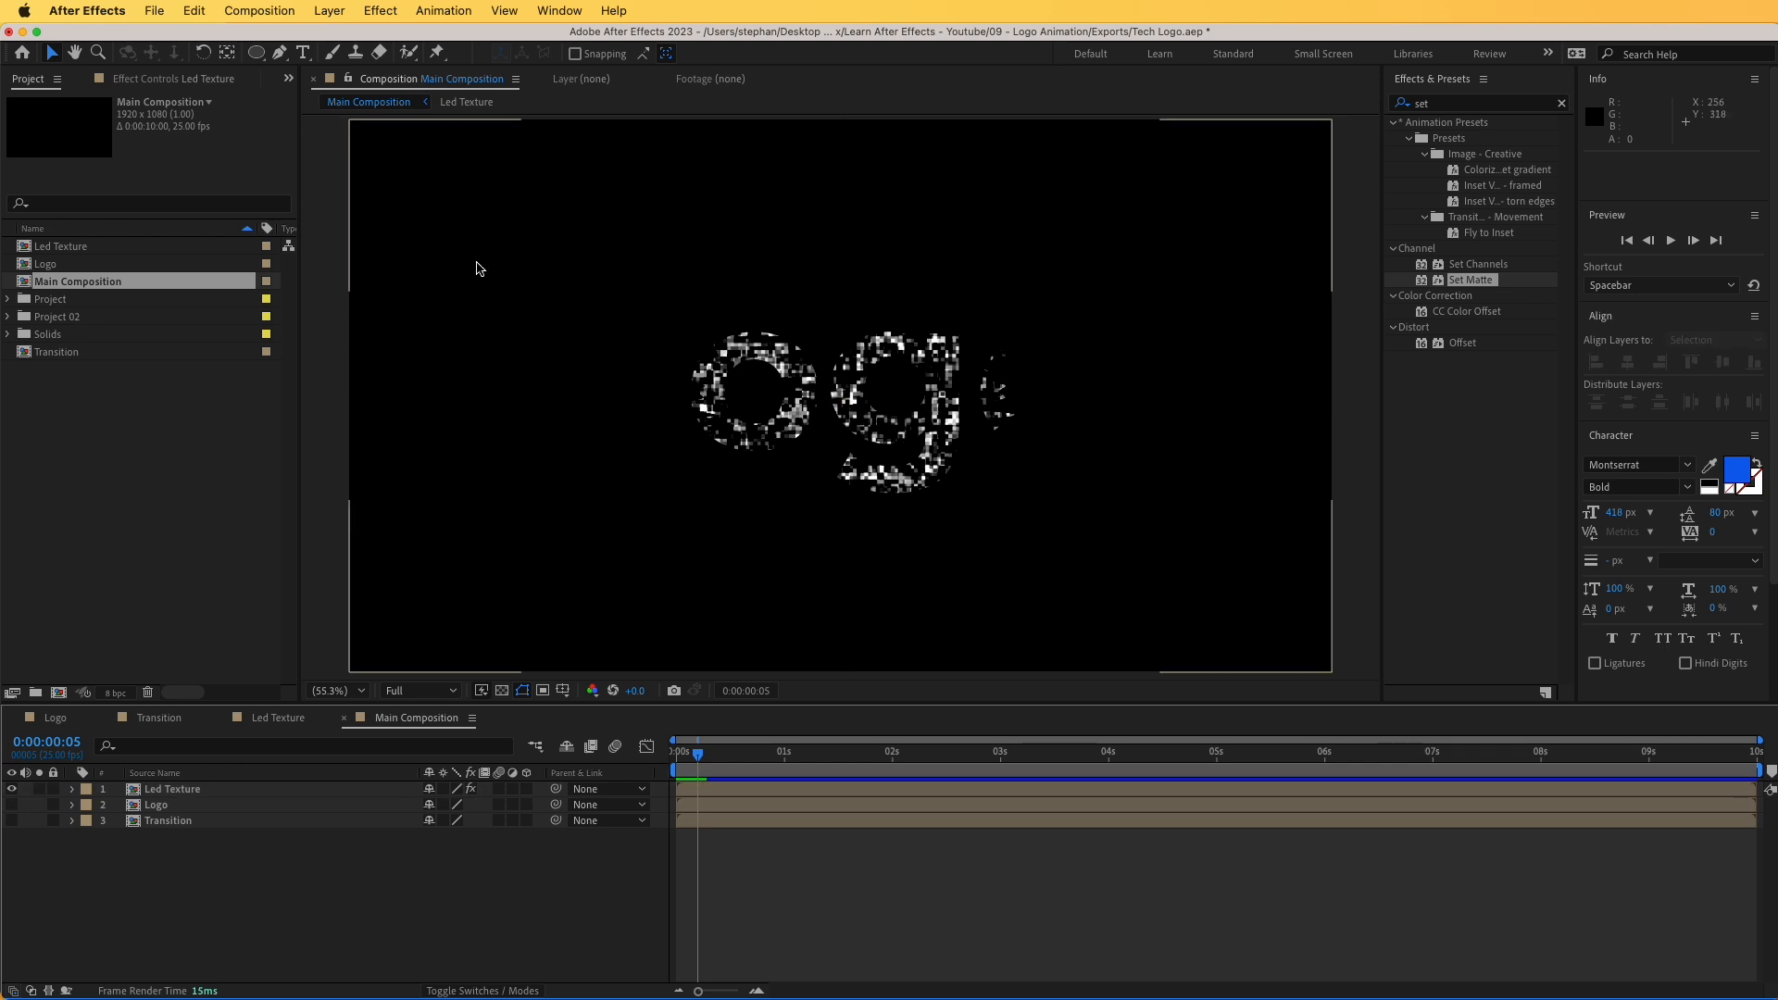
click(330, 11)
mouse_move(334, 38)
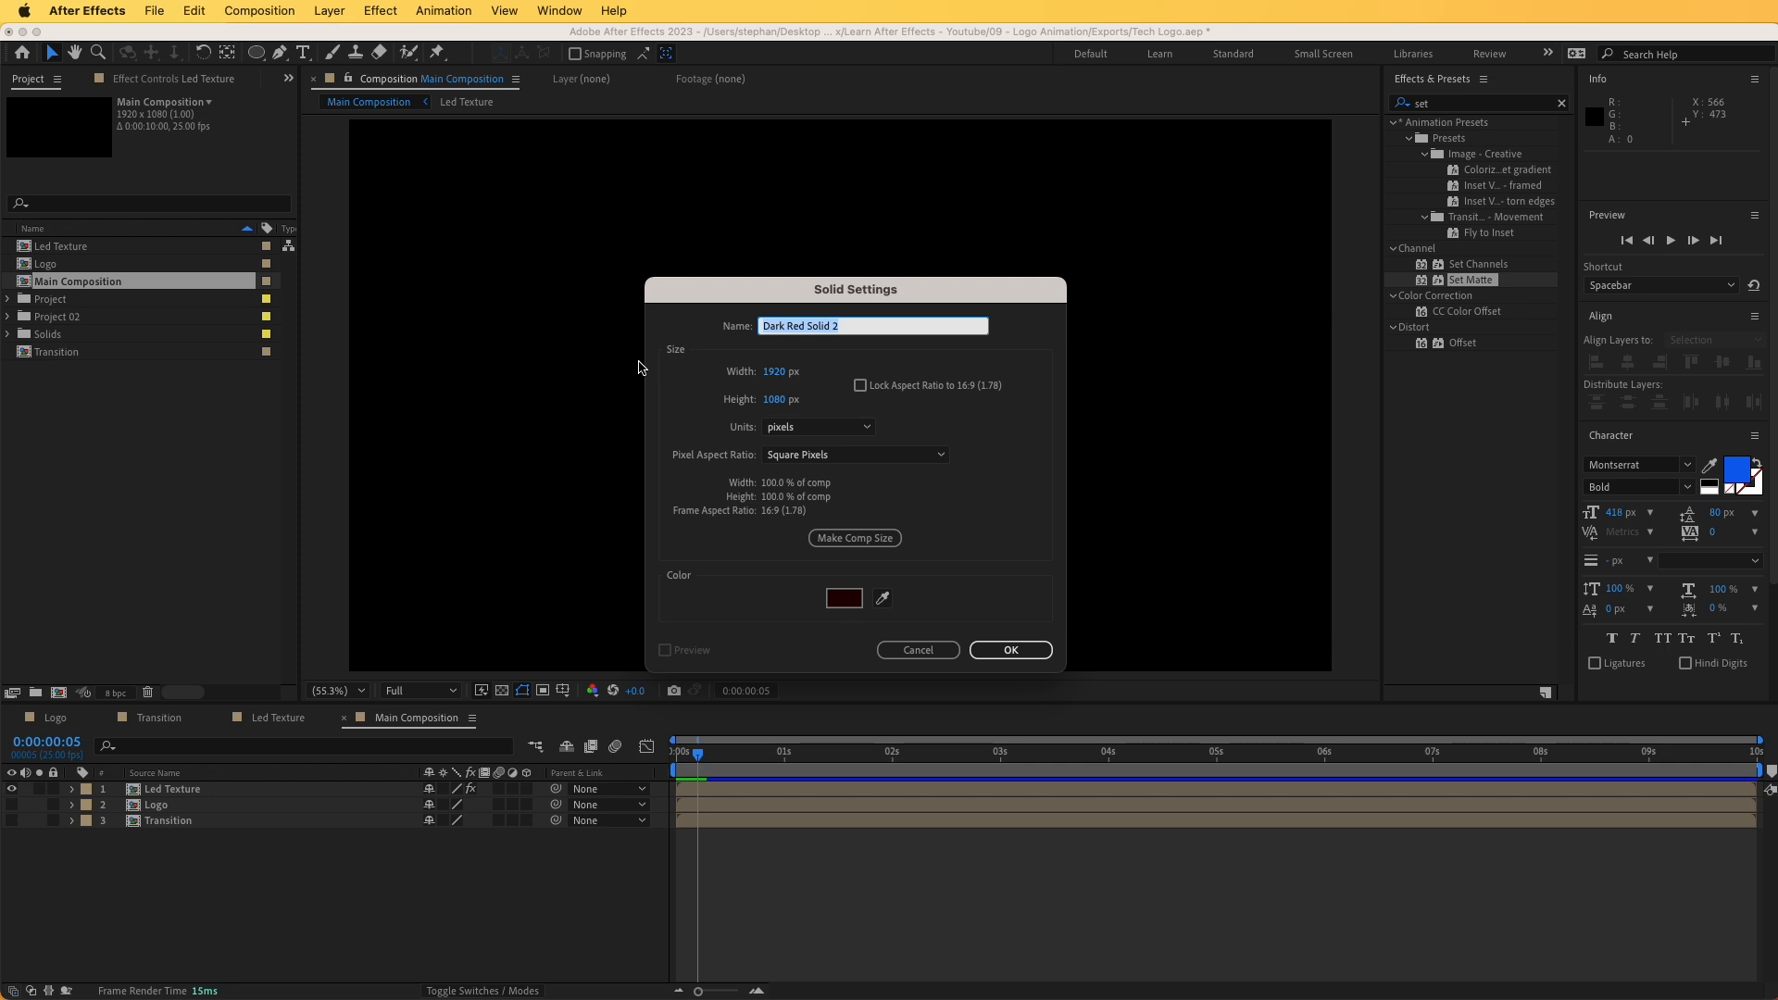
text(Rim Matte)
click(1011, 648)
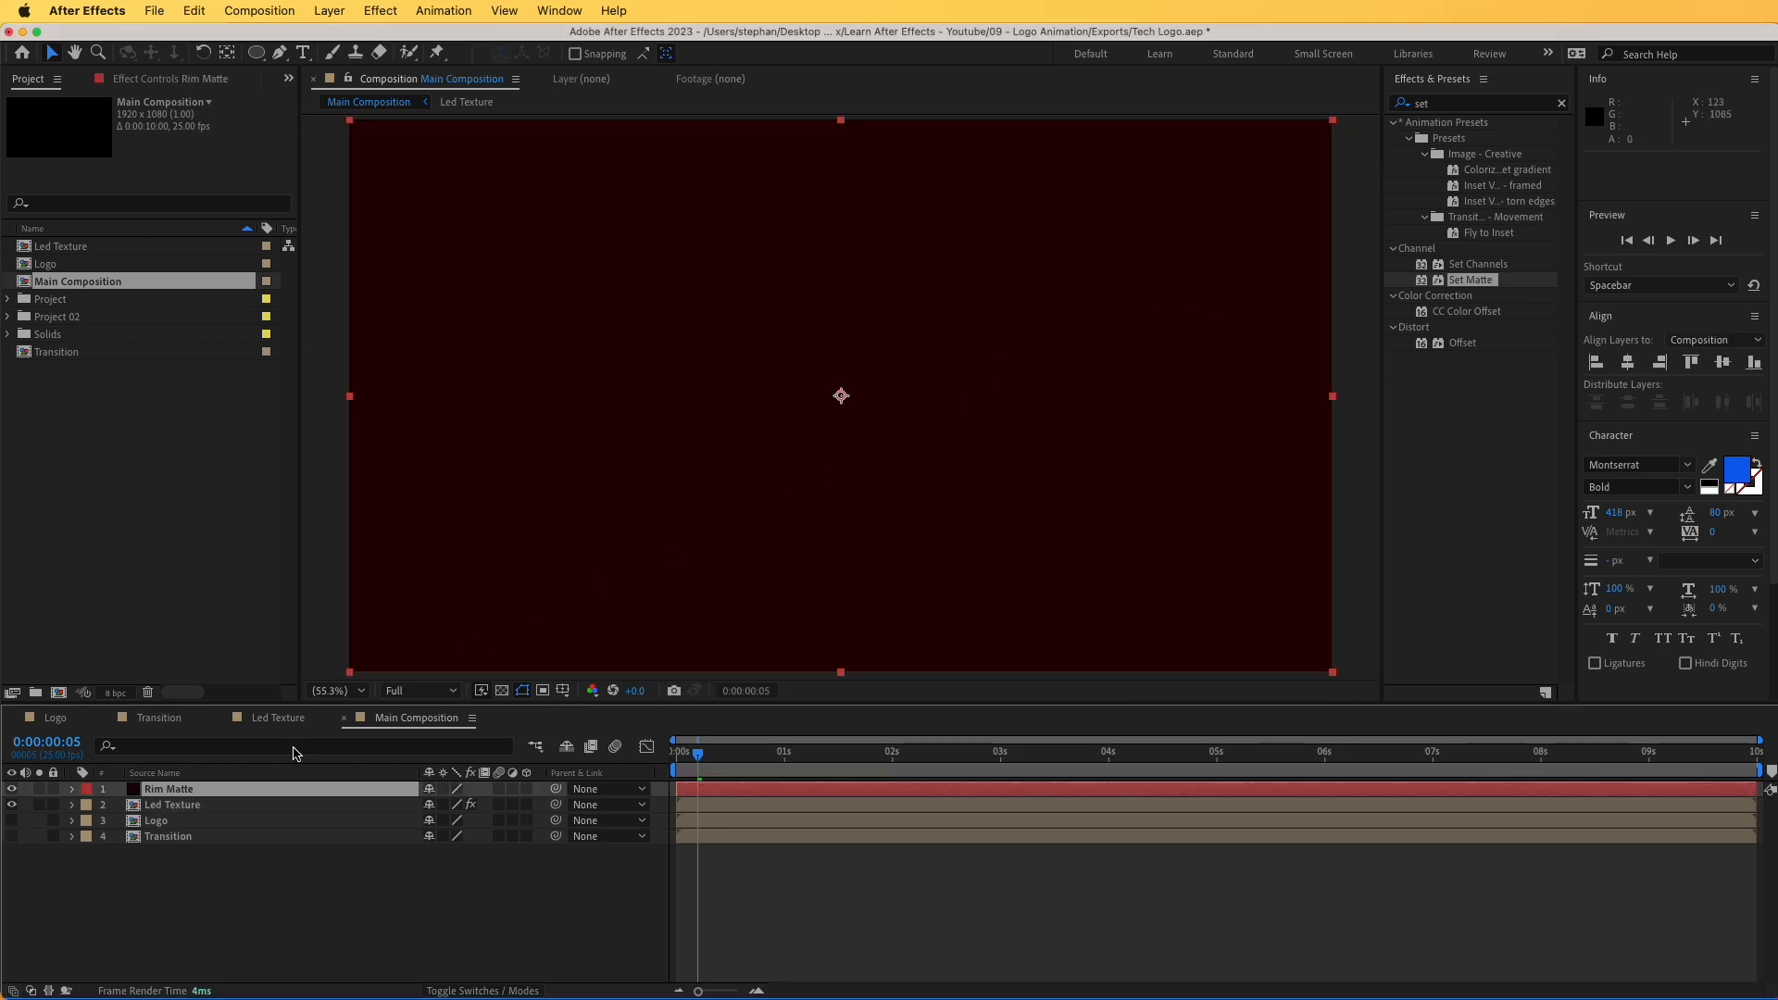
- Copy both Set Matte effects from the Led Texture layer onto the Rim Matte layer
click(199, 813)
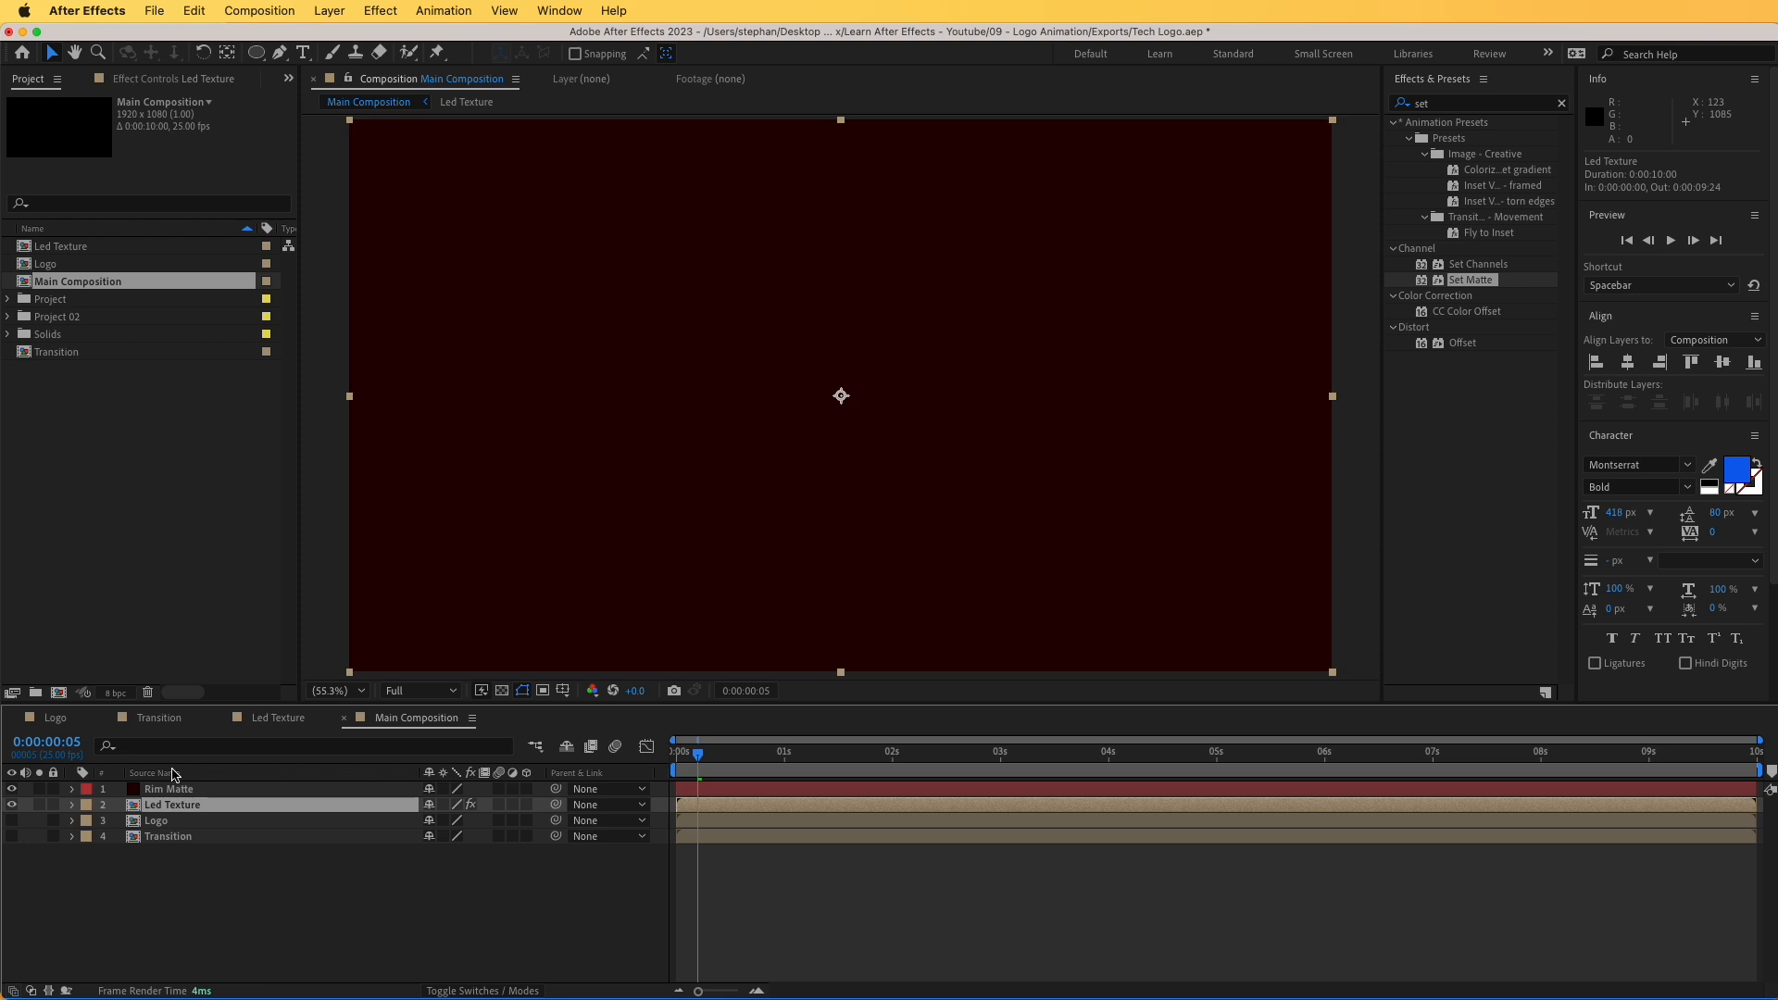
click(121, 82)
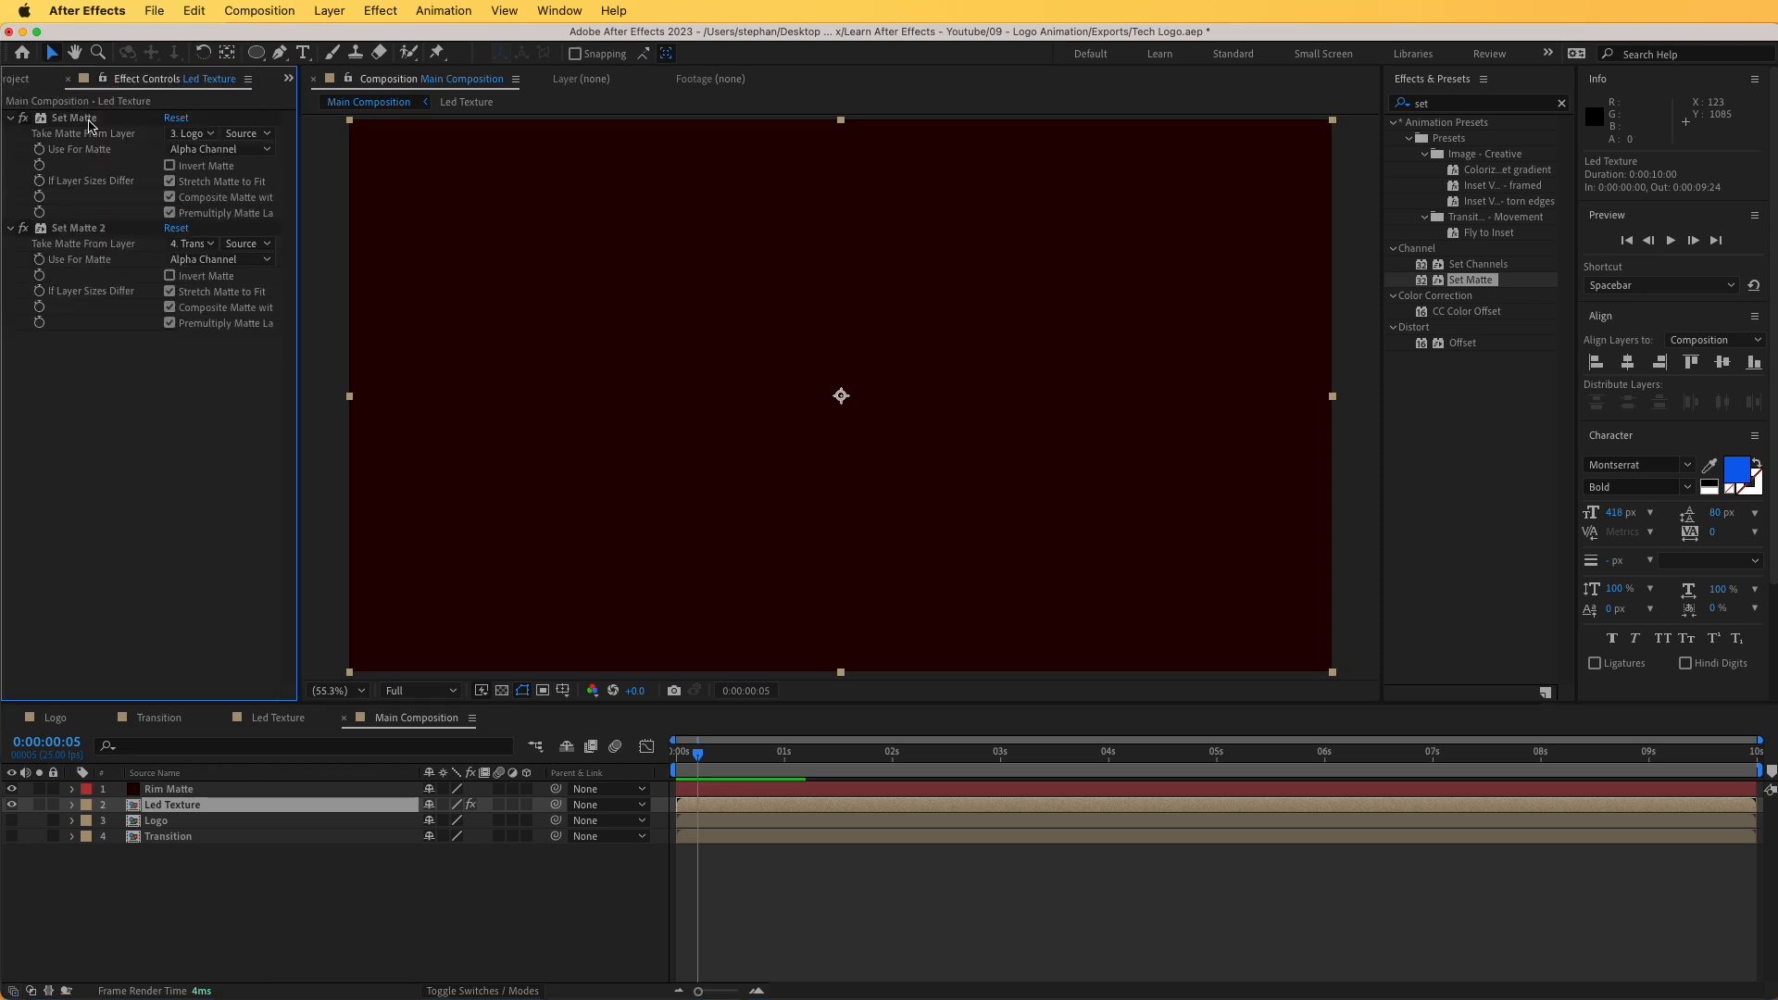
click(77, 228)
click(169, 790)
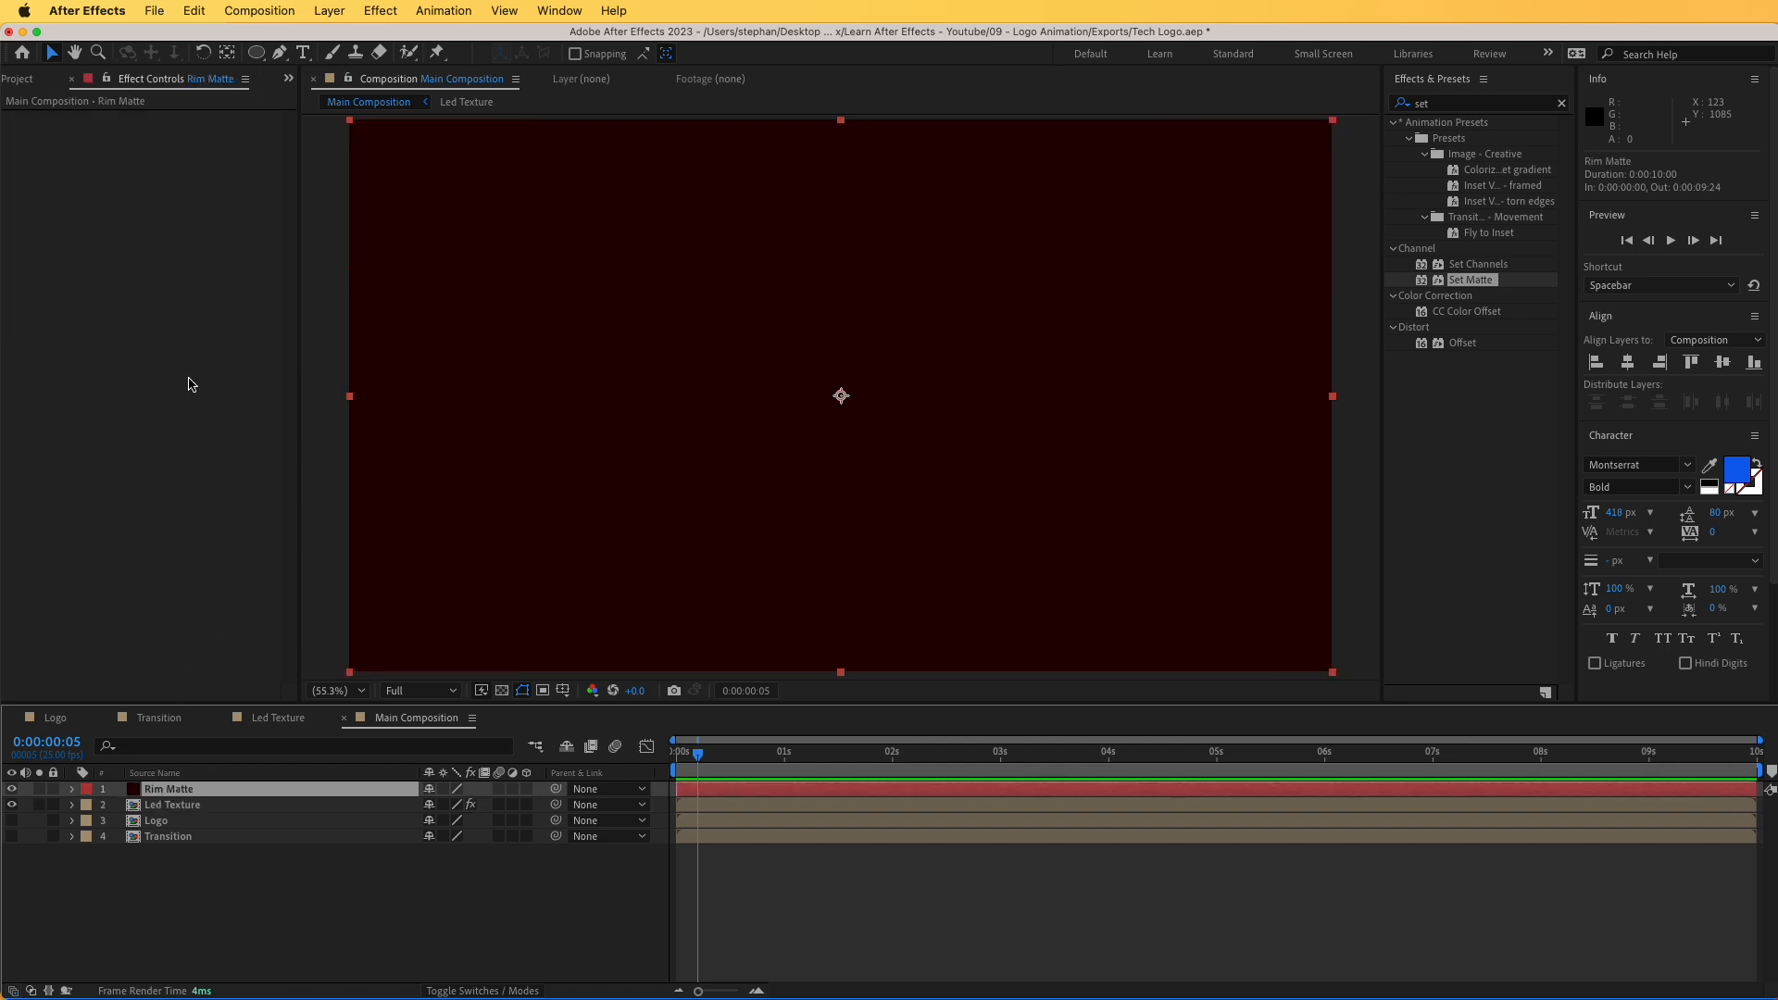
key(super+v)
key(Page_Up)
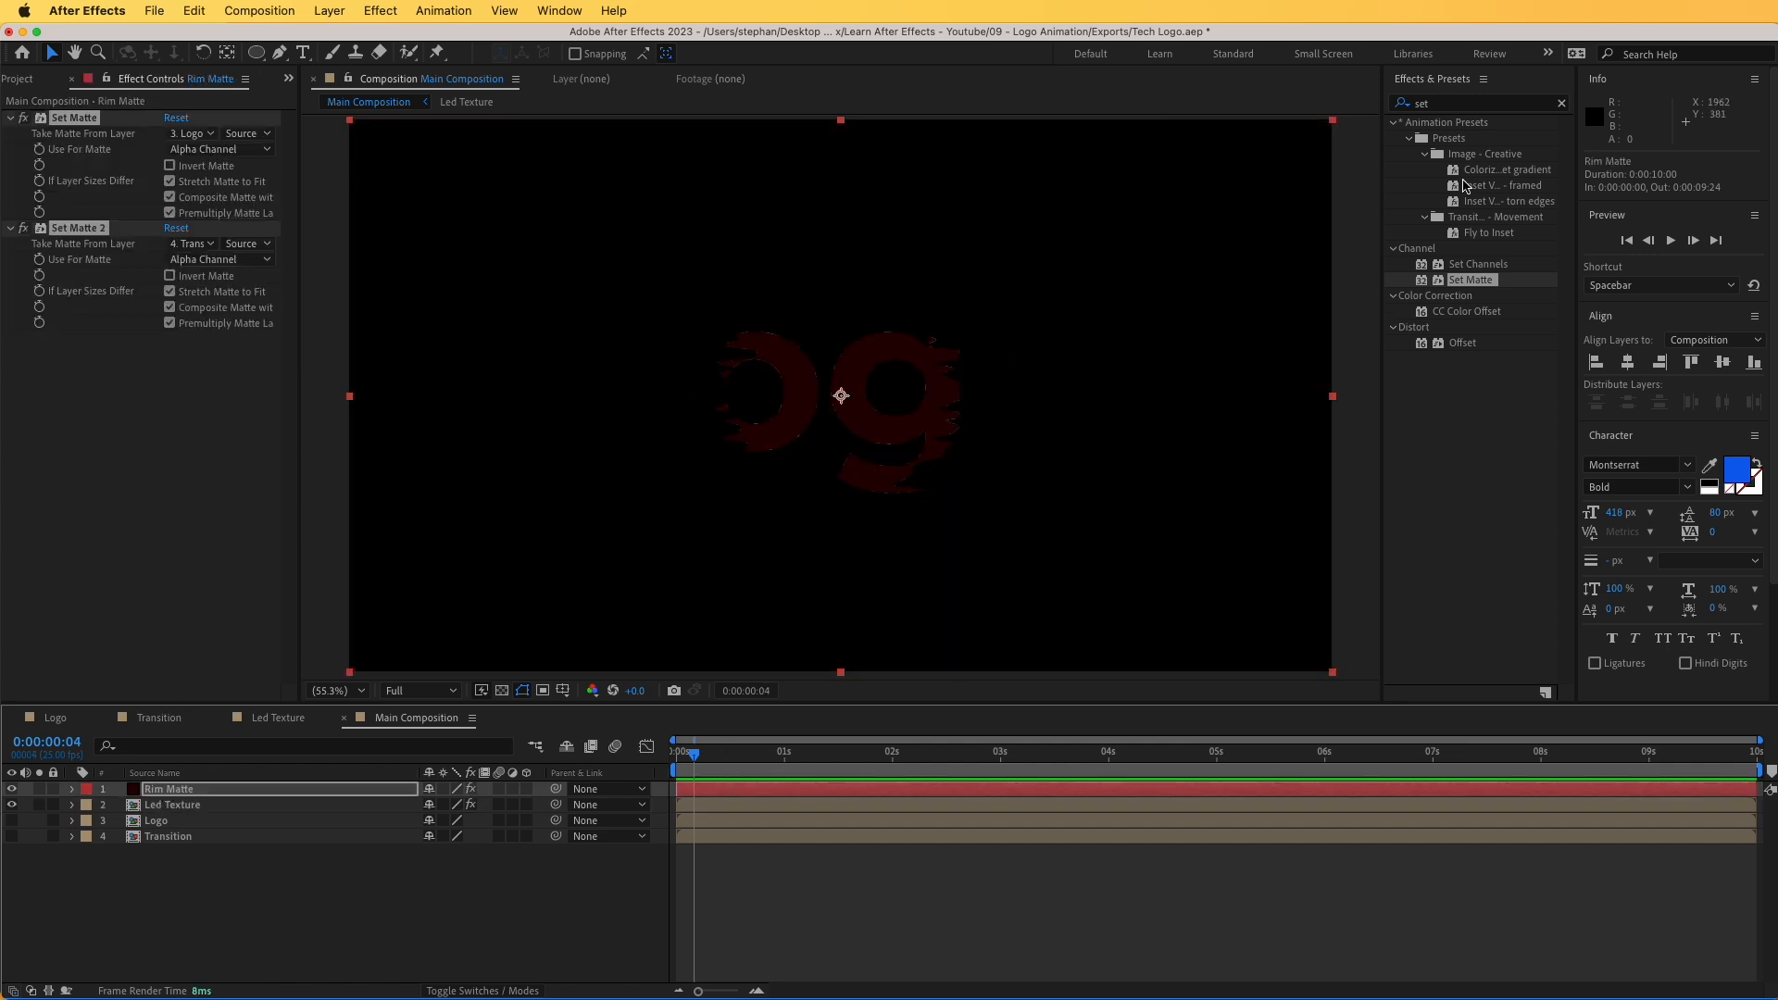
- Apply a Fill effect to Rim Matte below its Set Matte effects and set the fill color to white
click(1436, 105)
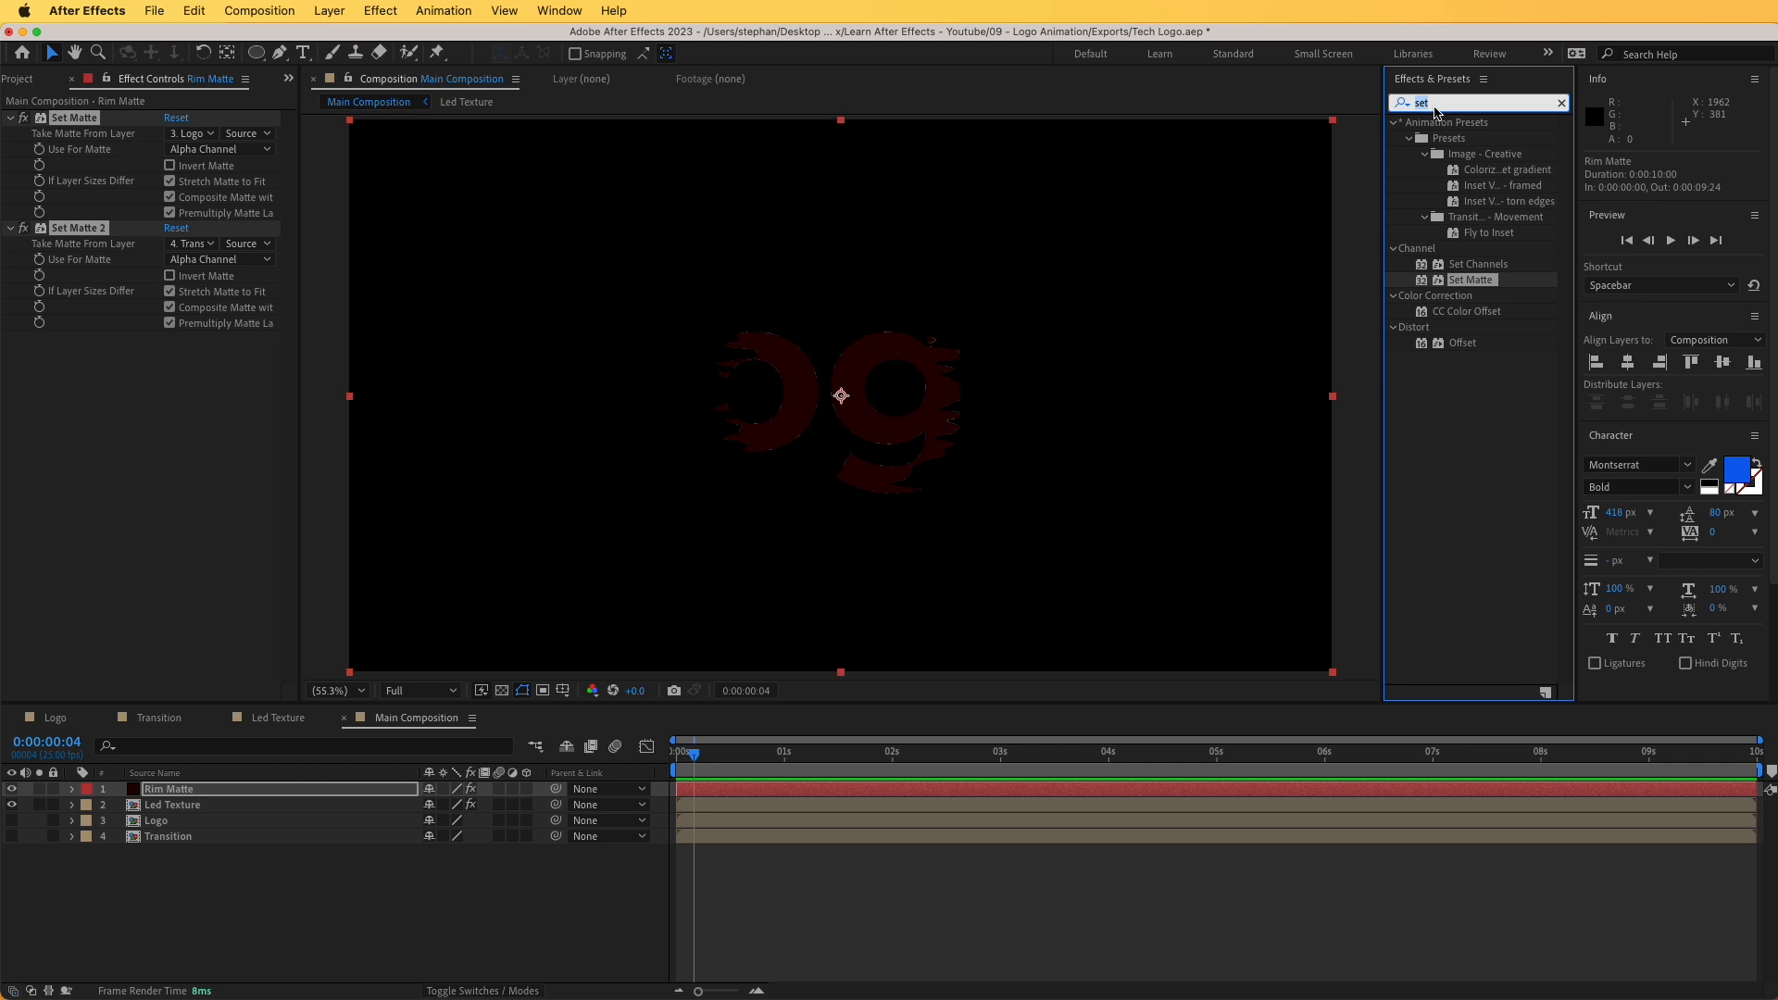
text(fill)
drag(1456, 232, 164, 472)
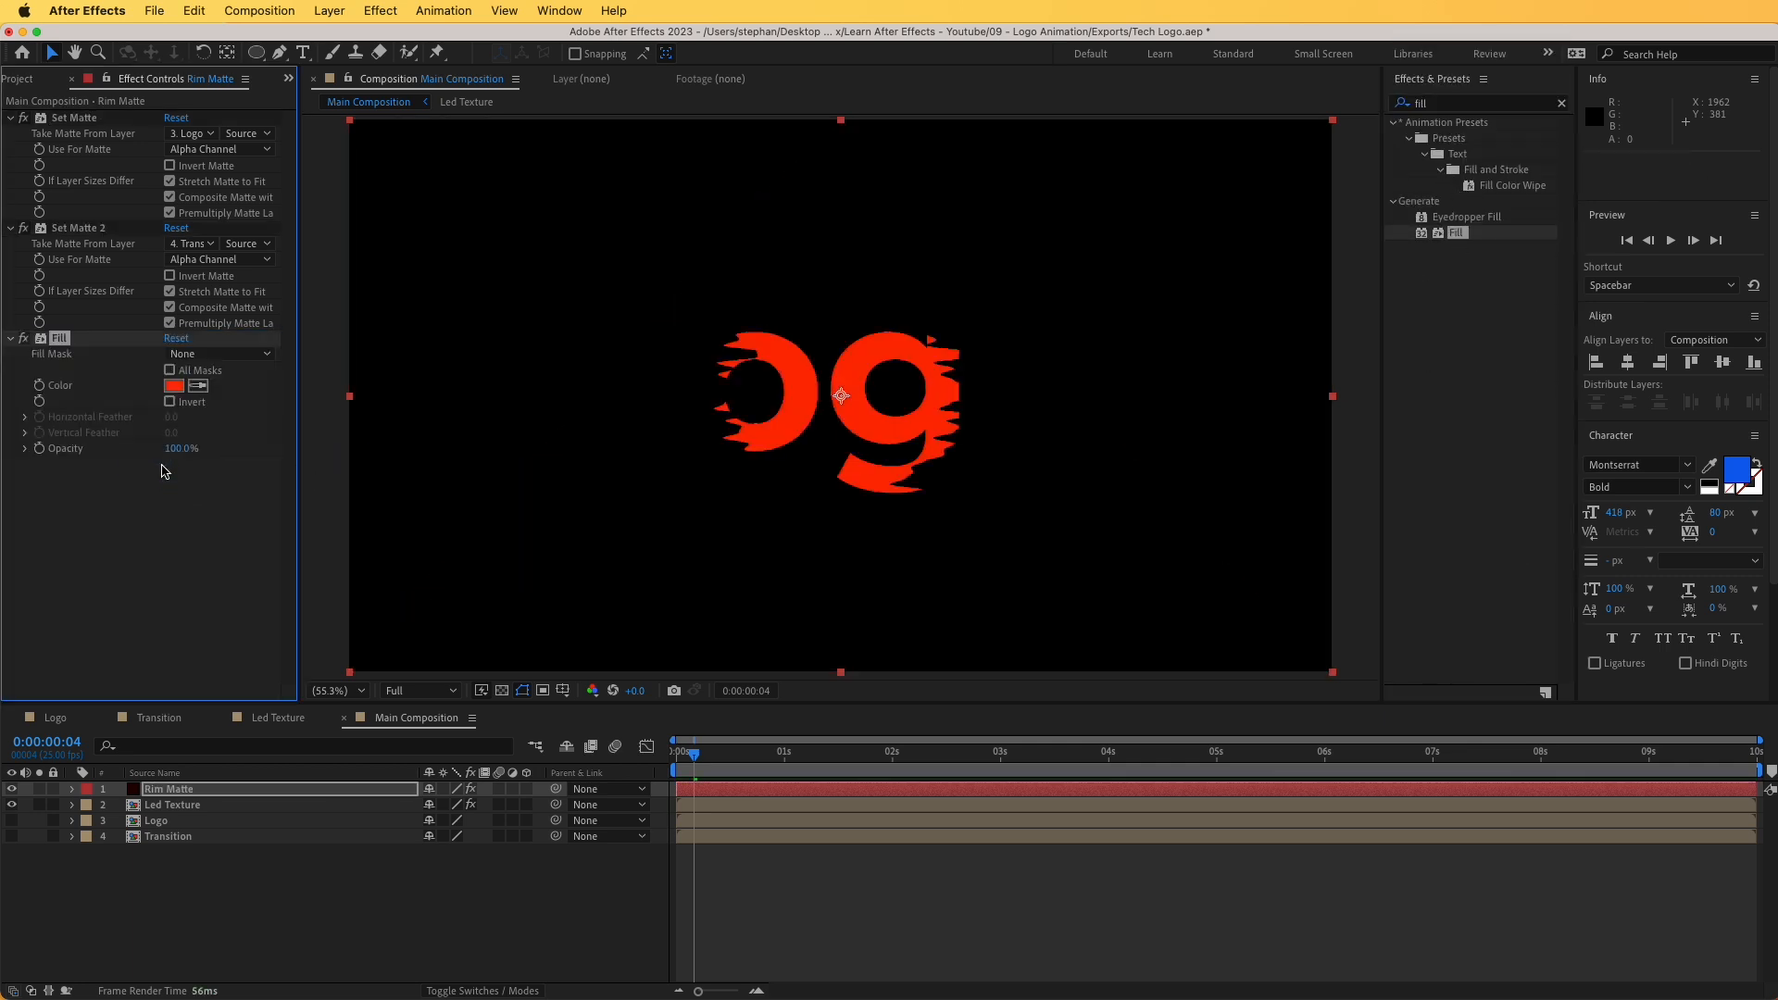
click(174, 385)
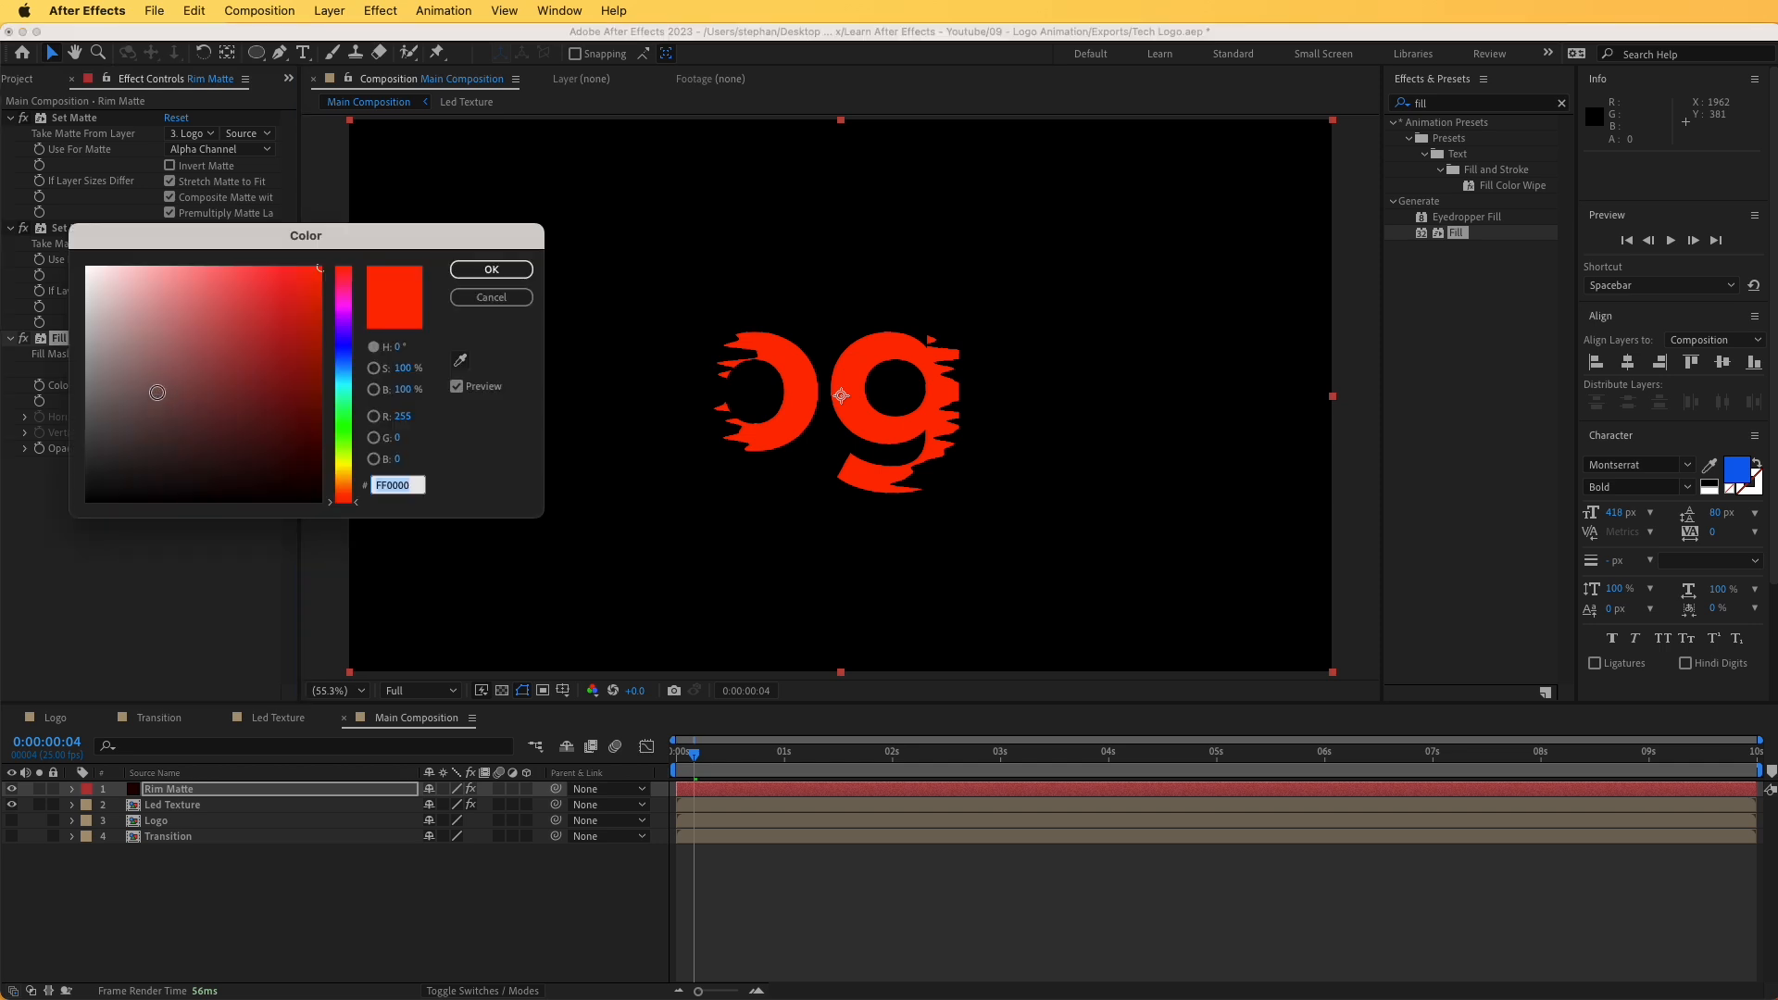
drag(111, 296, 55, 239)
click(491, 269)
- Add Fast Box Blur with a Blur Radius of 20 below the Fill on Rim Matte and solo the layer
click(1426, 106)
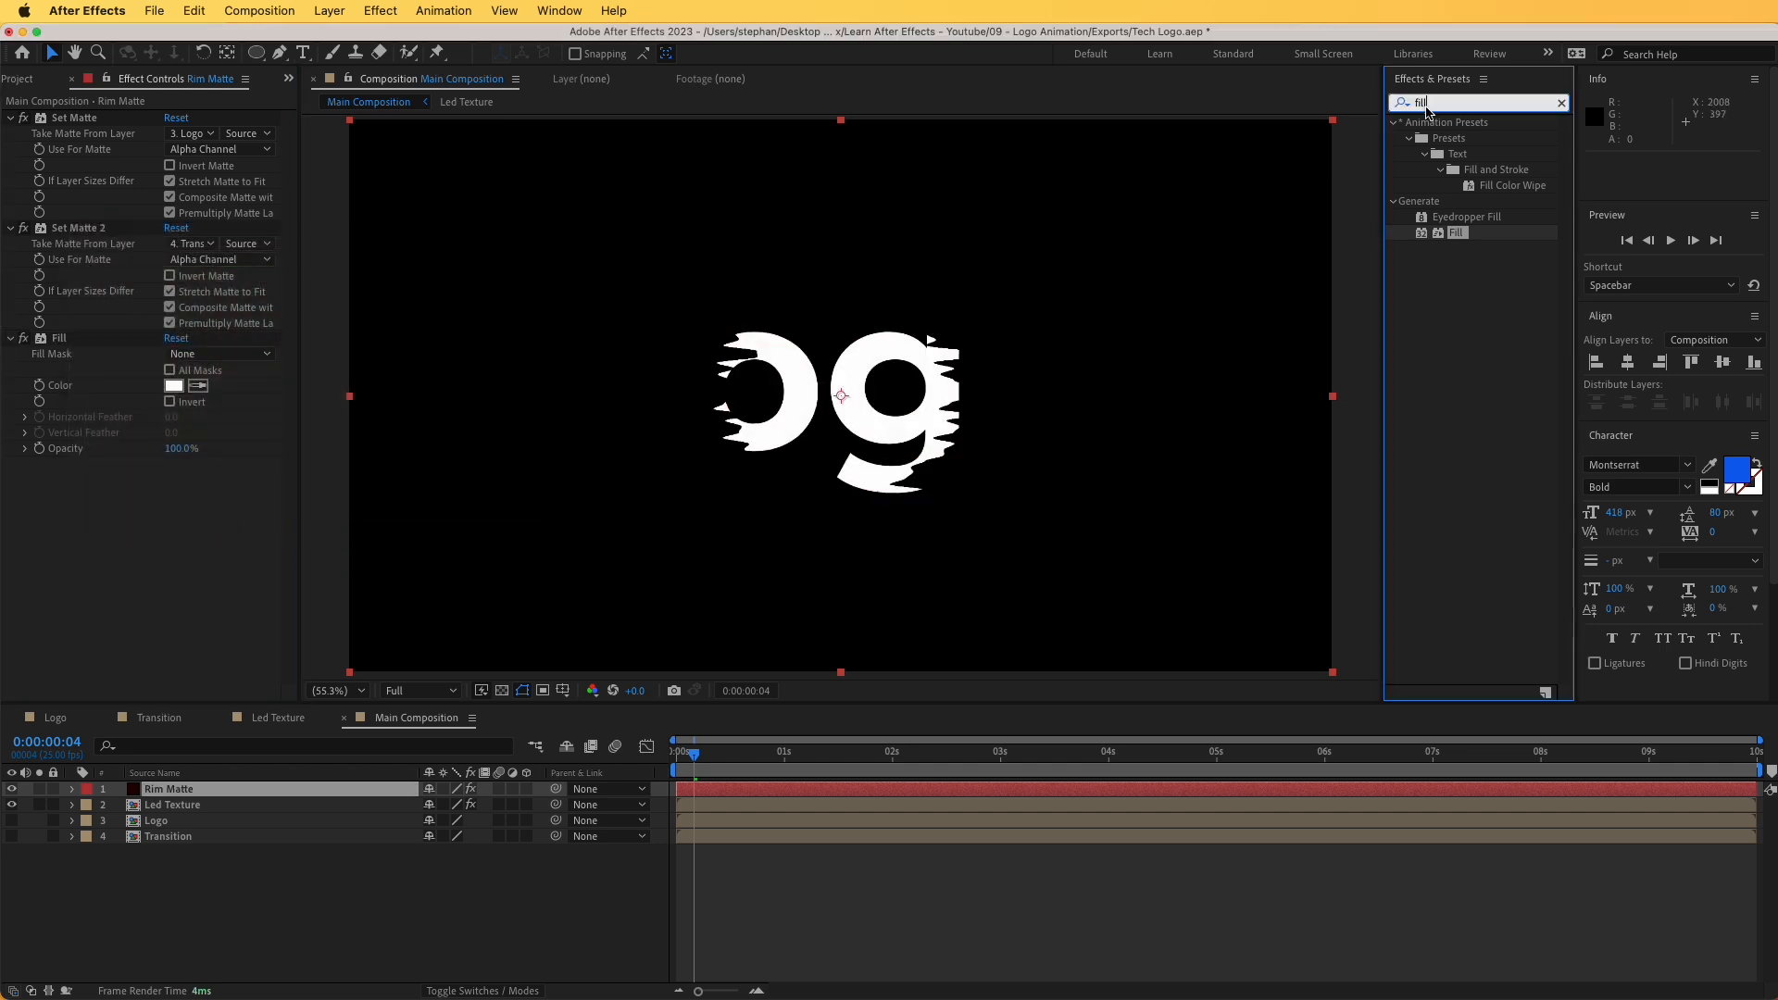
text(fast b)
click(1457, 224)
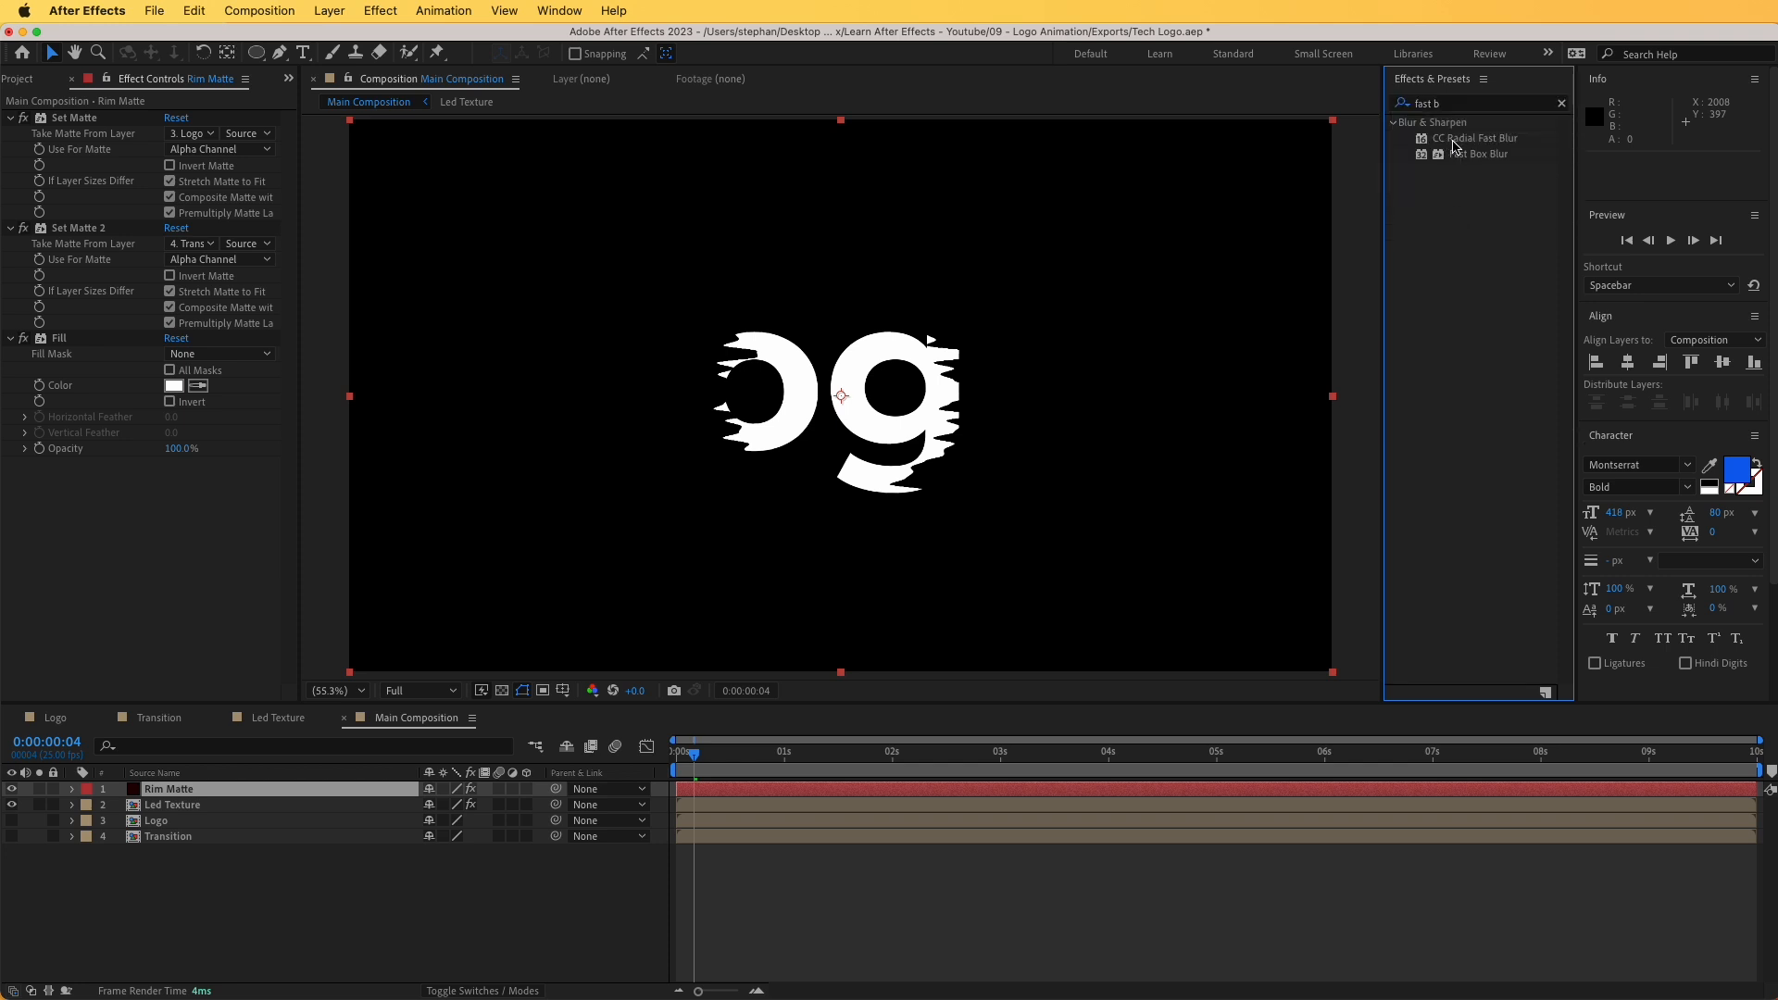
drag(1477, 154, 190, 539)
click(172, 482)
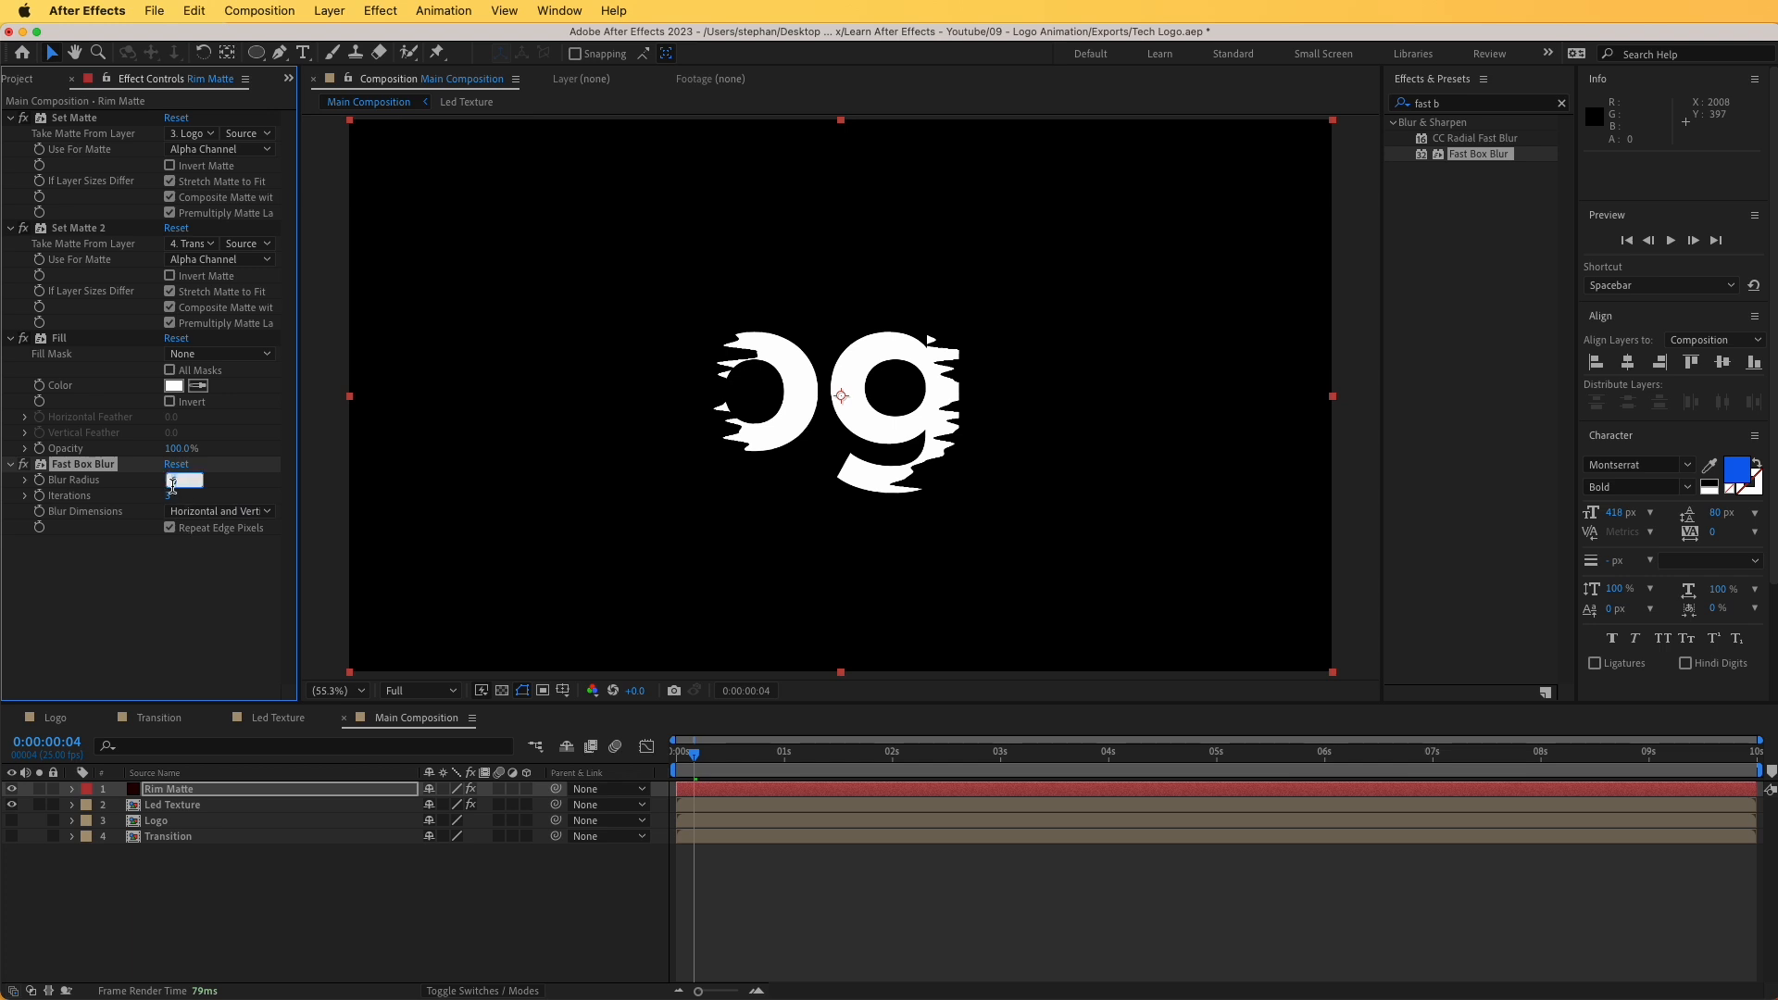
key(Return)
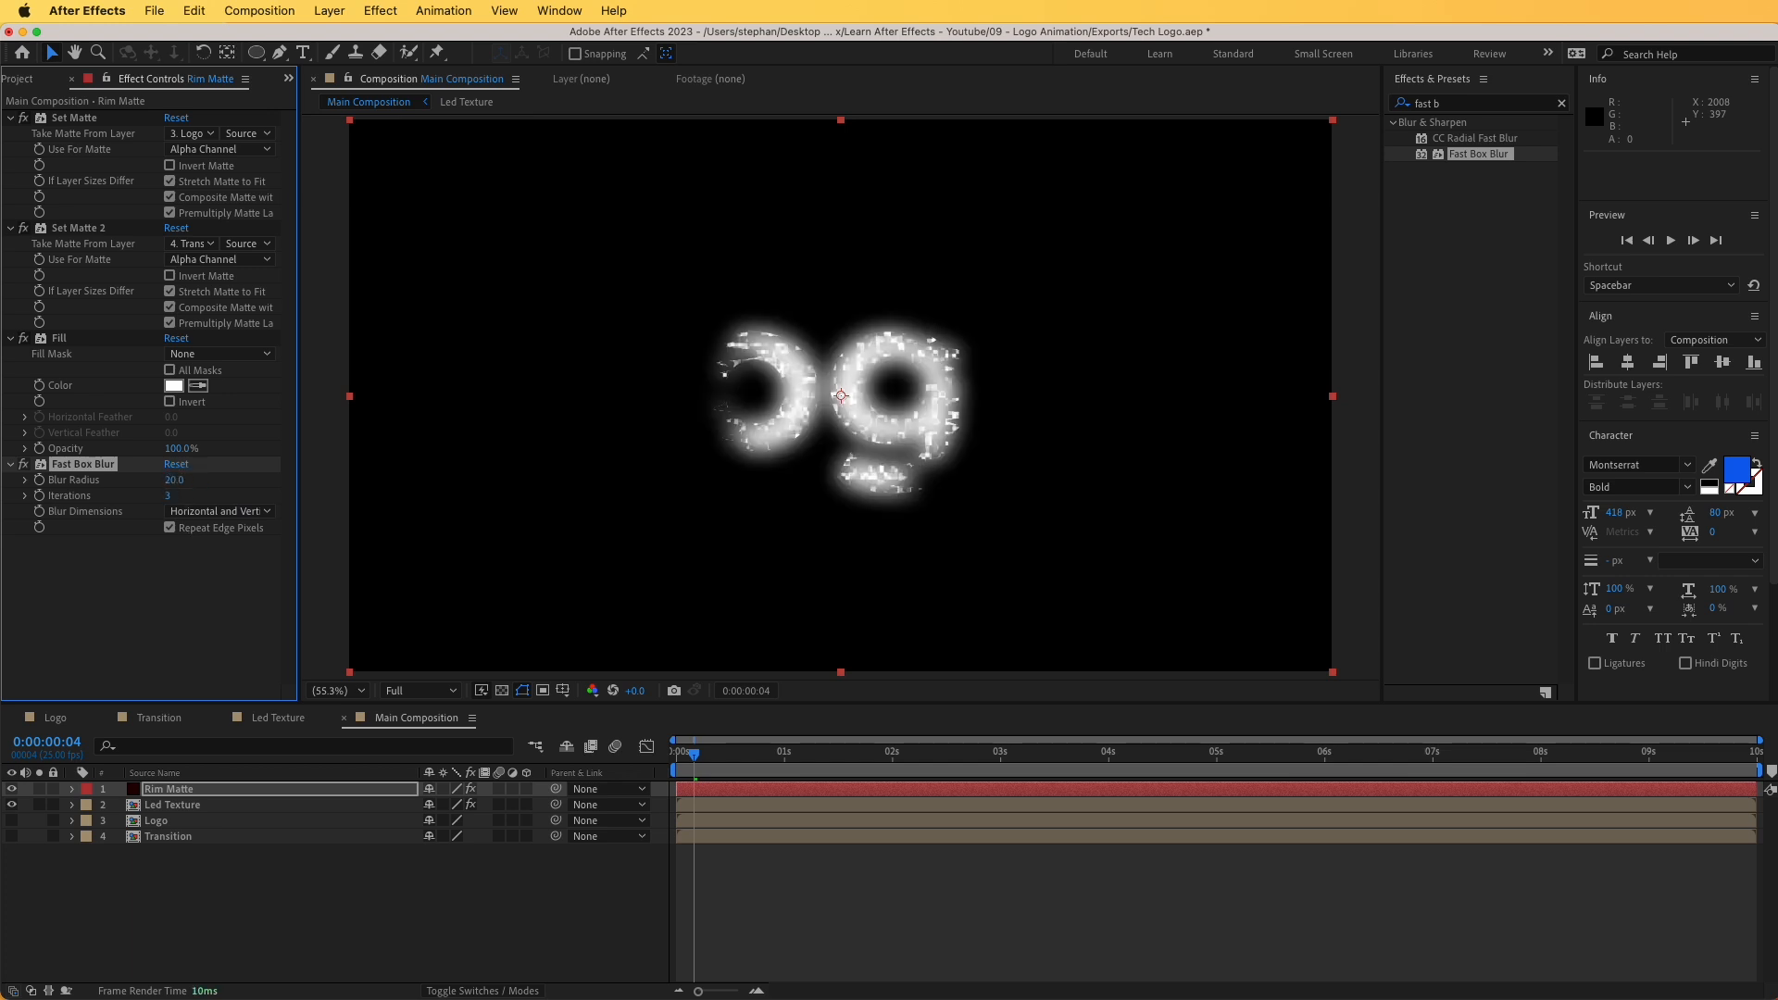
click(39, 793)
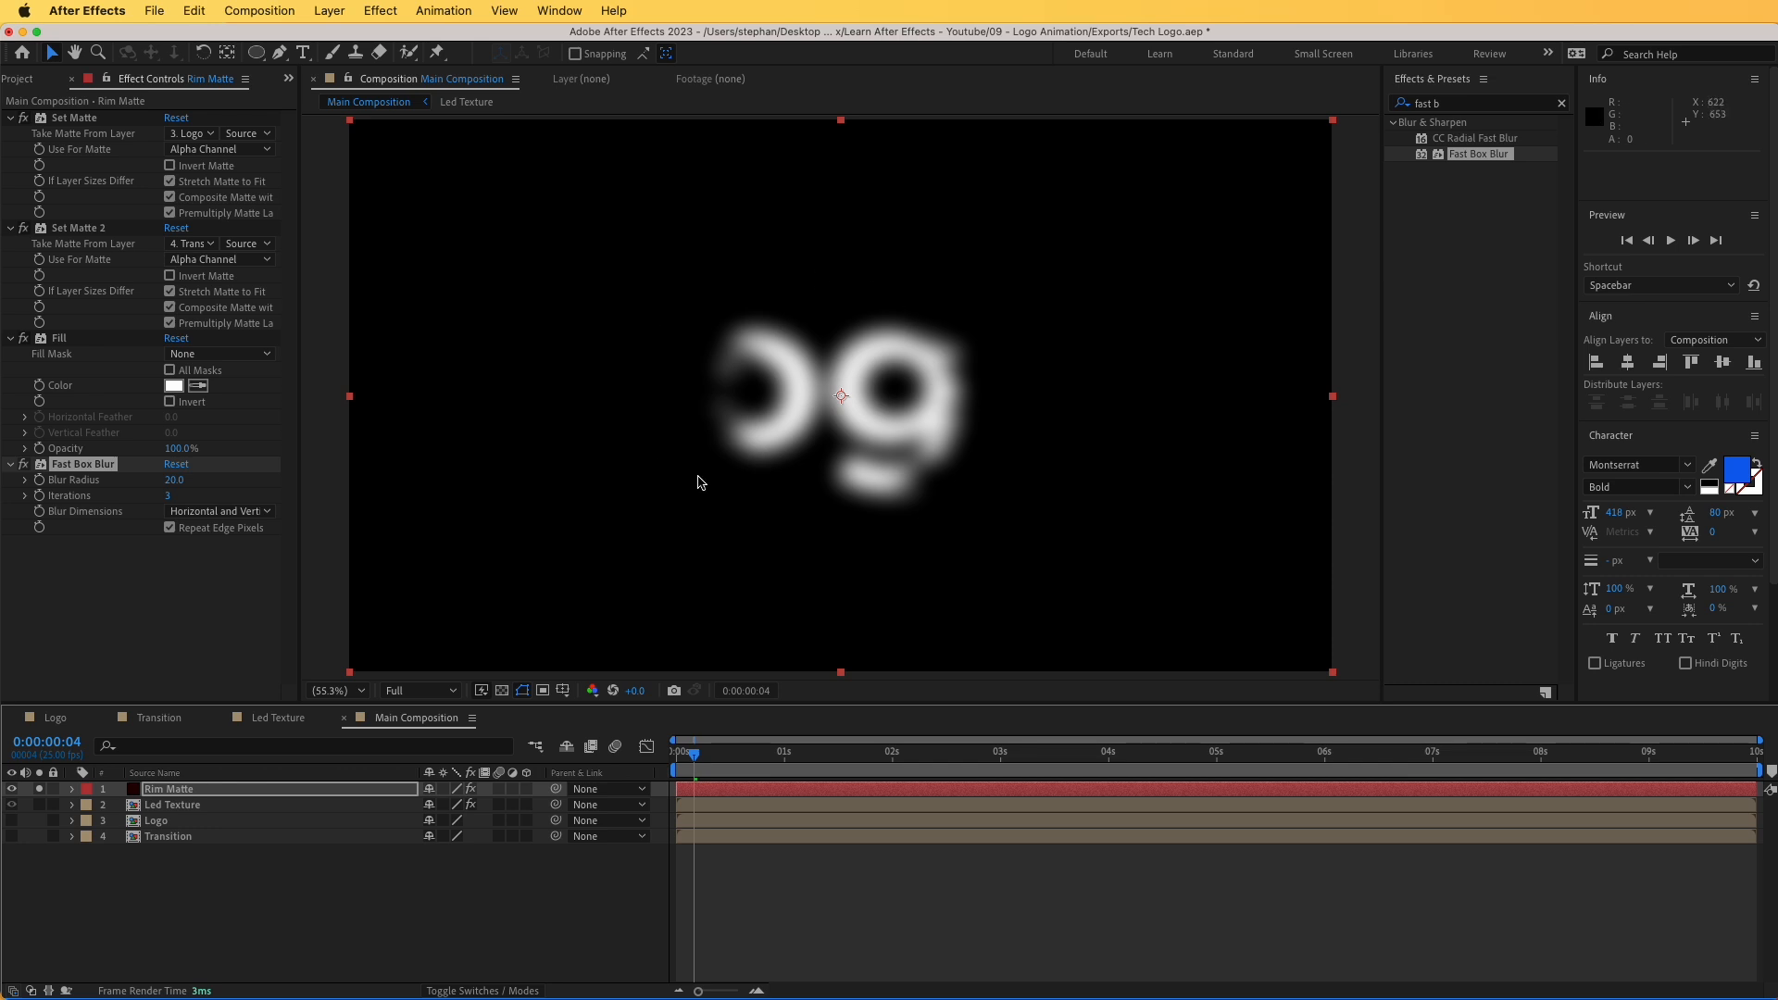
- Duplicate Rim Matte's Set Matte 2 below Fast Box Blur, take the copy's matte from the Logo layer and invert it
click(1562, 104)
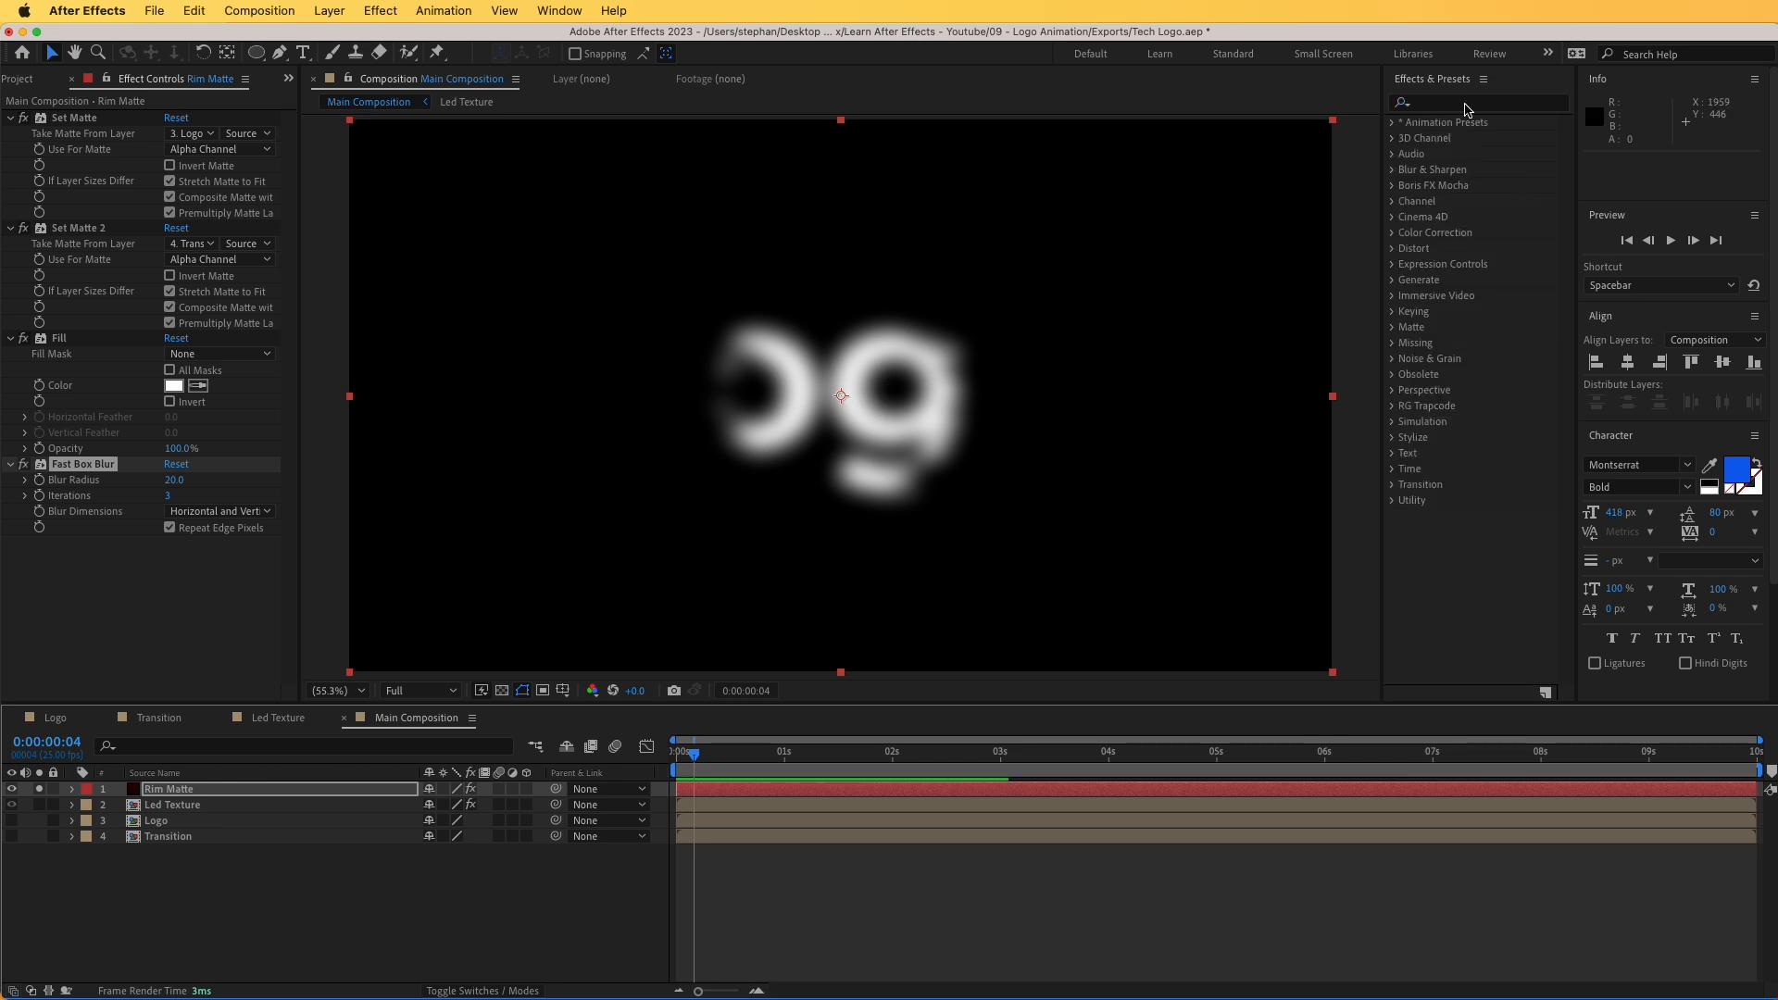
click(82, 230)
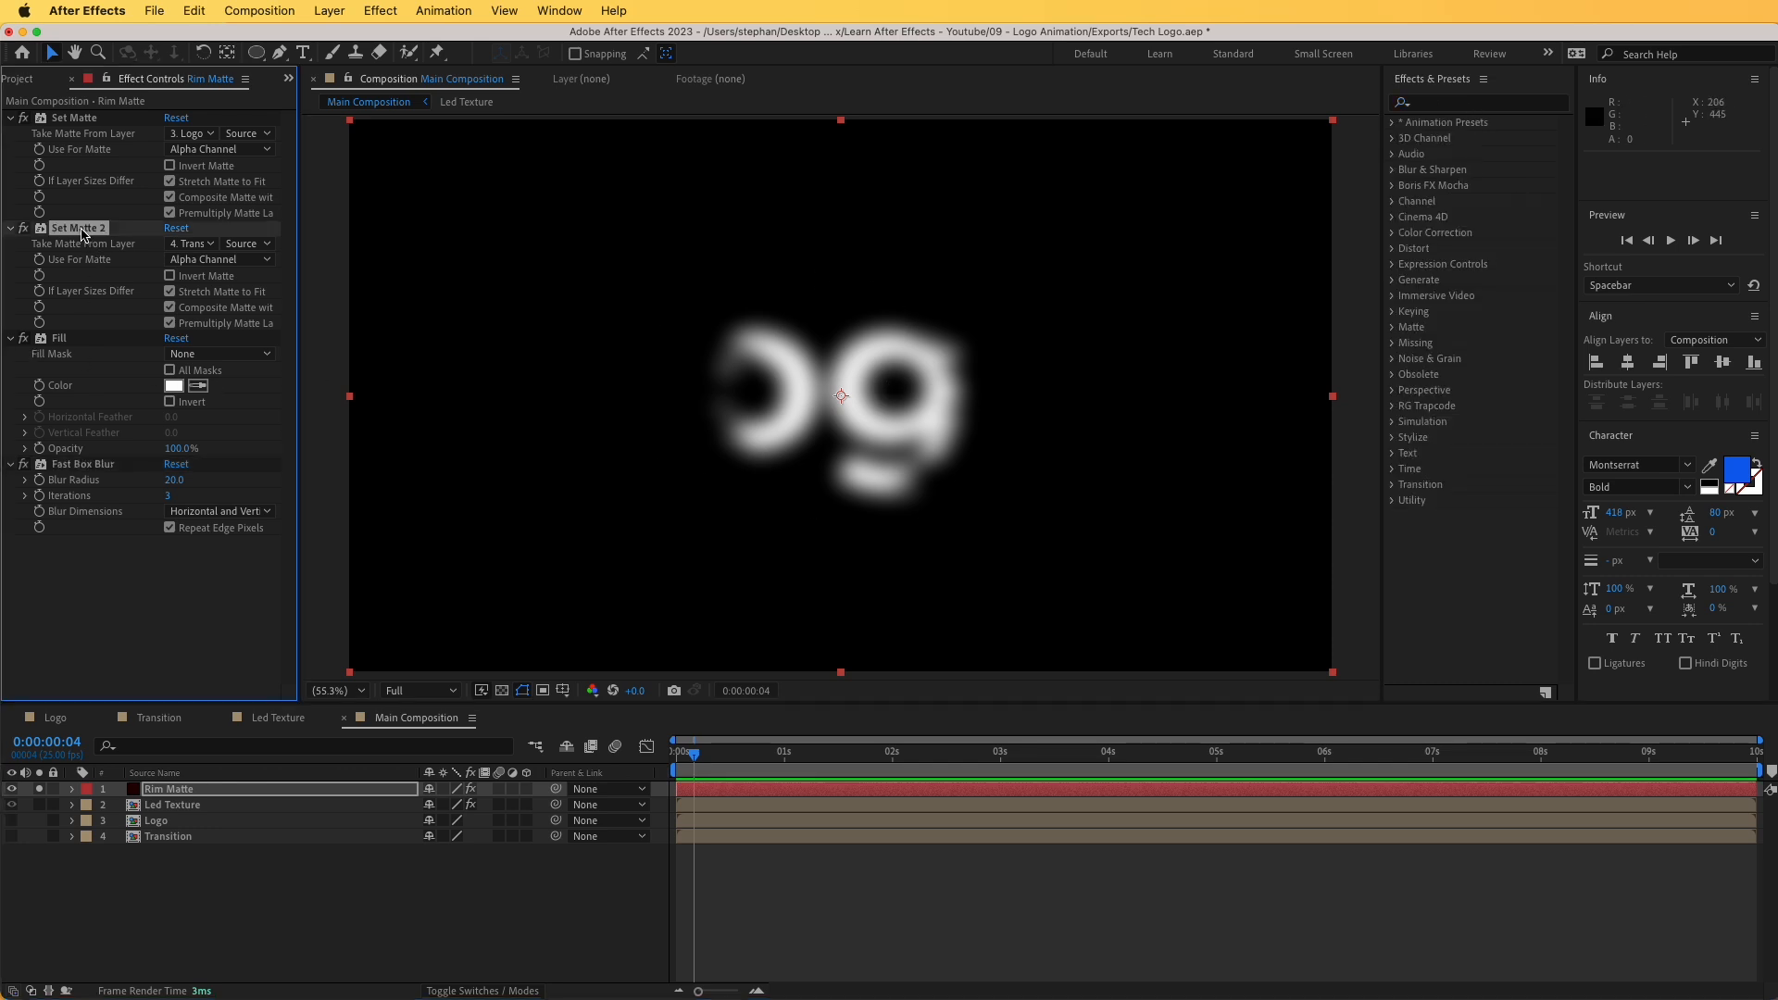
key(super+d)
drag(74, 342, 122, 635)
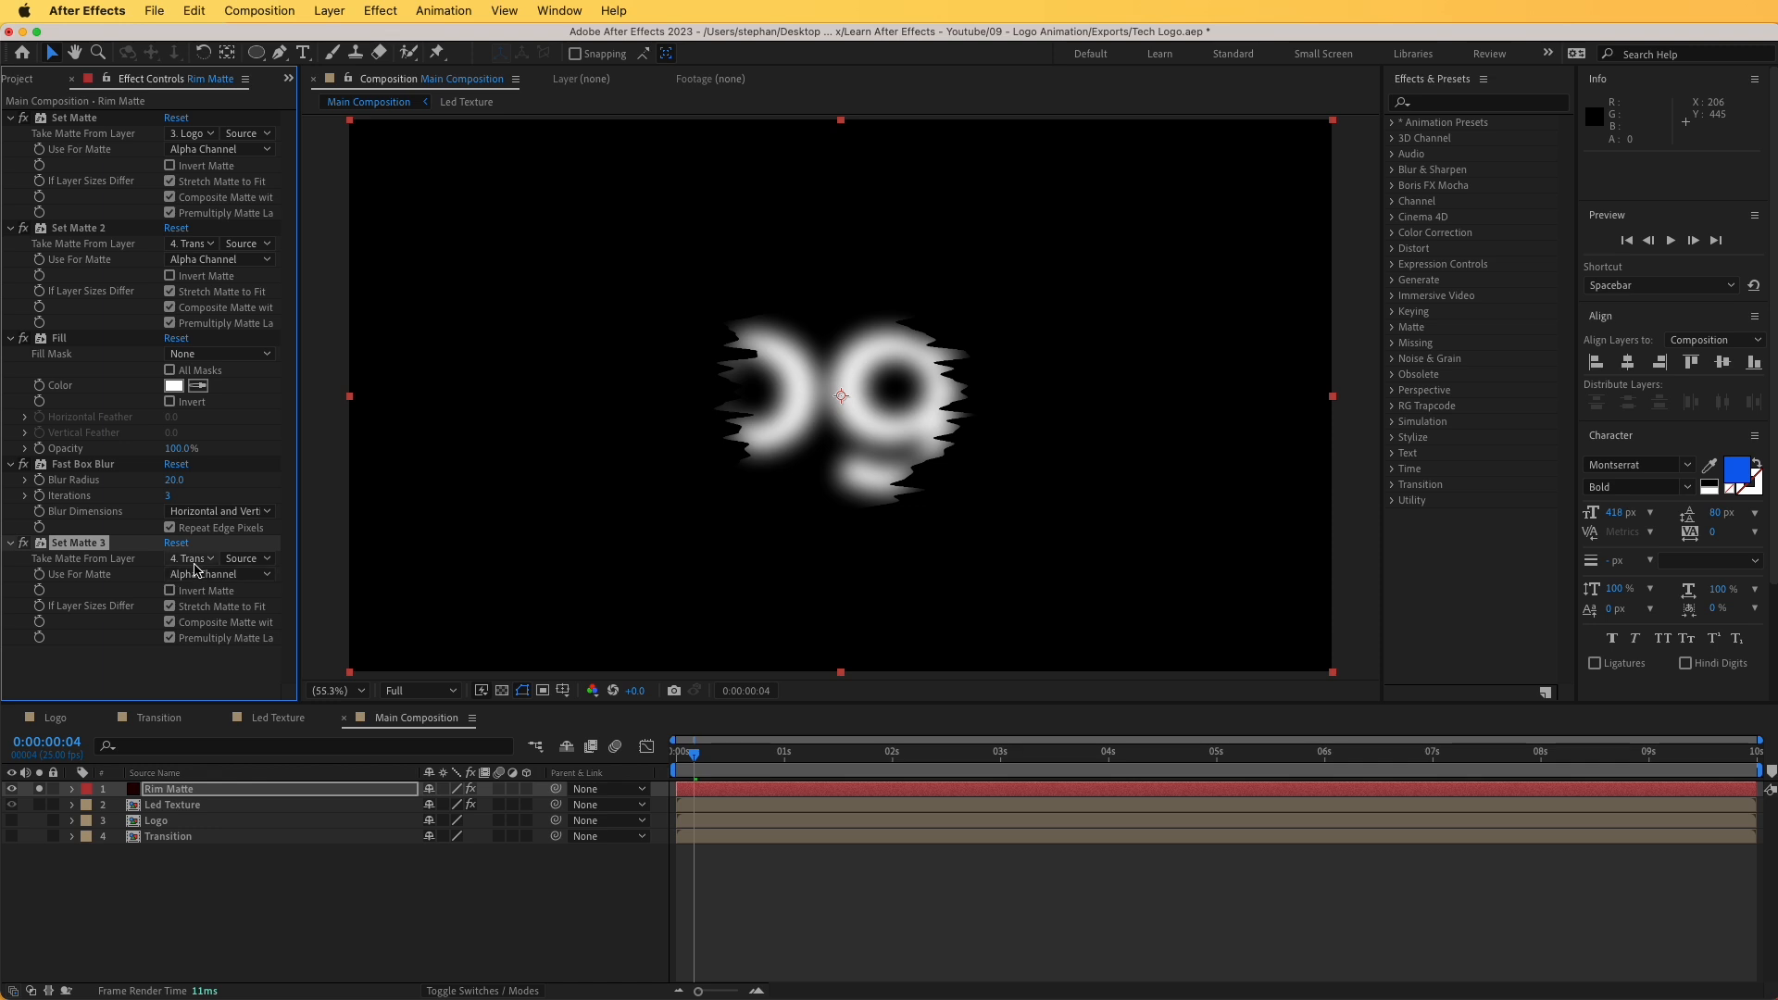
click(192, 559)
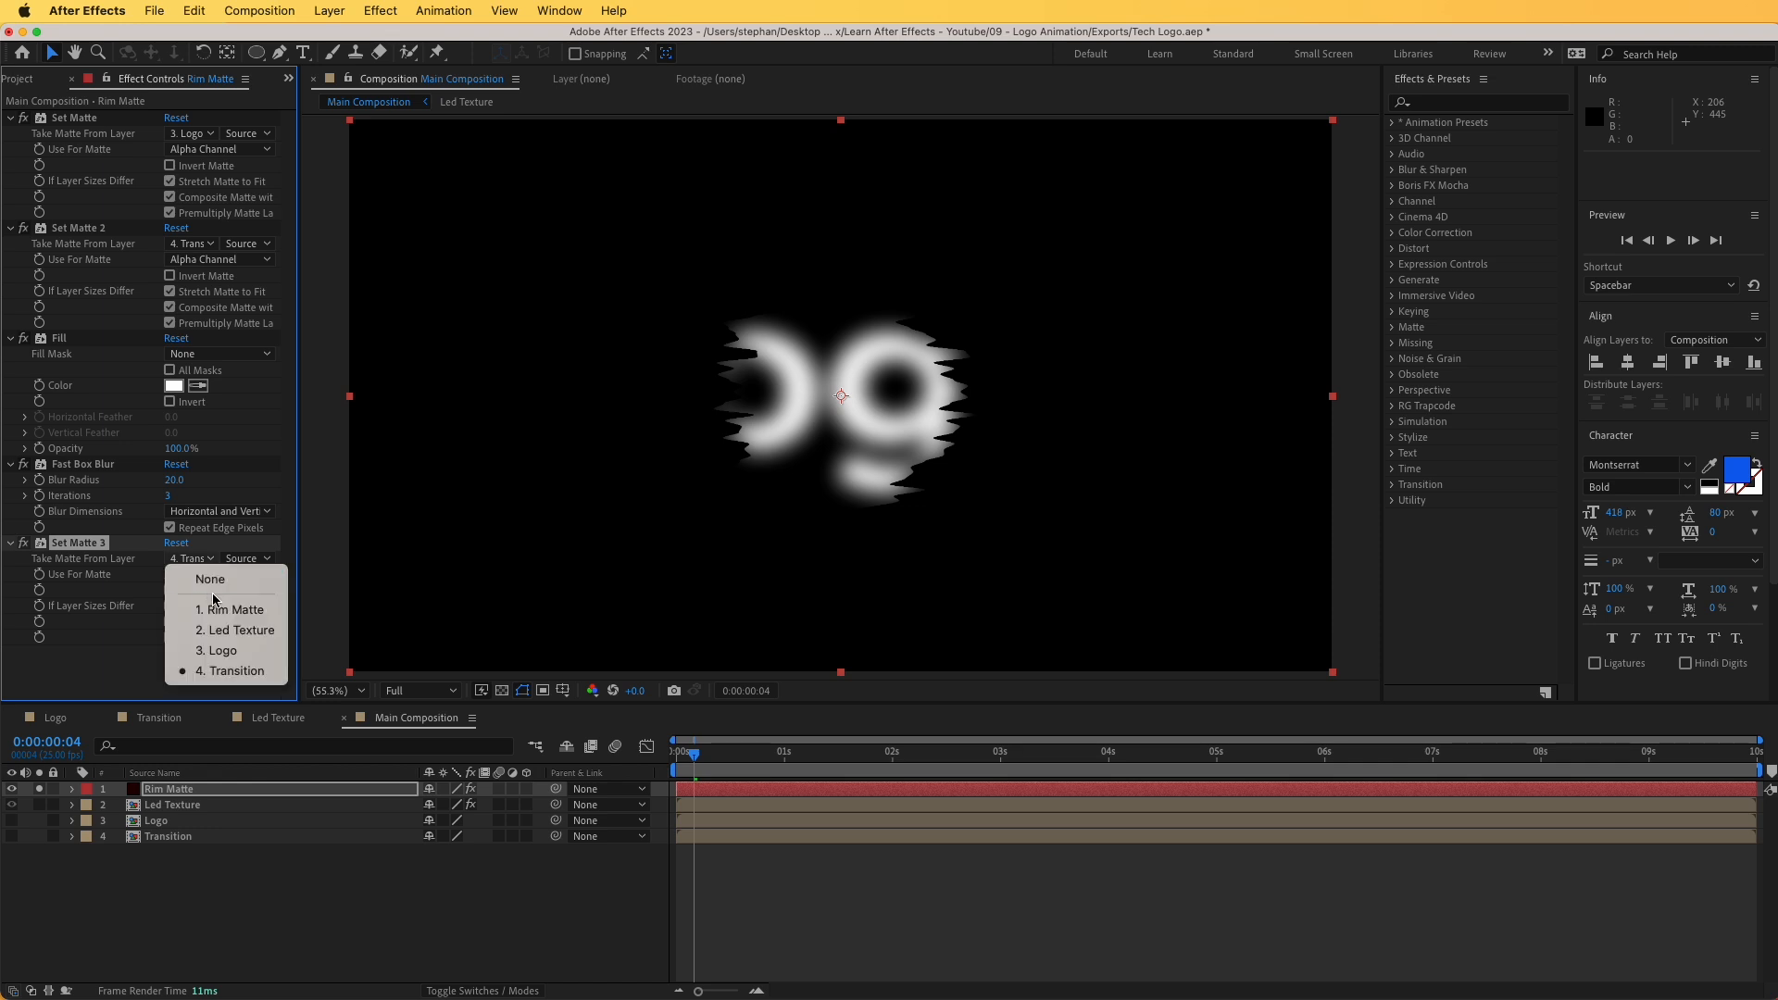
click(216, 651)
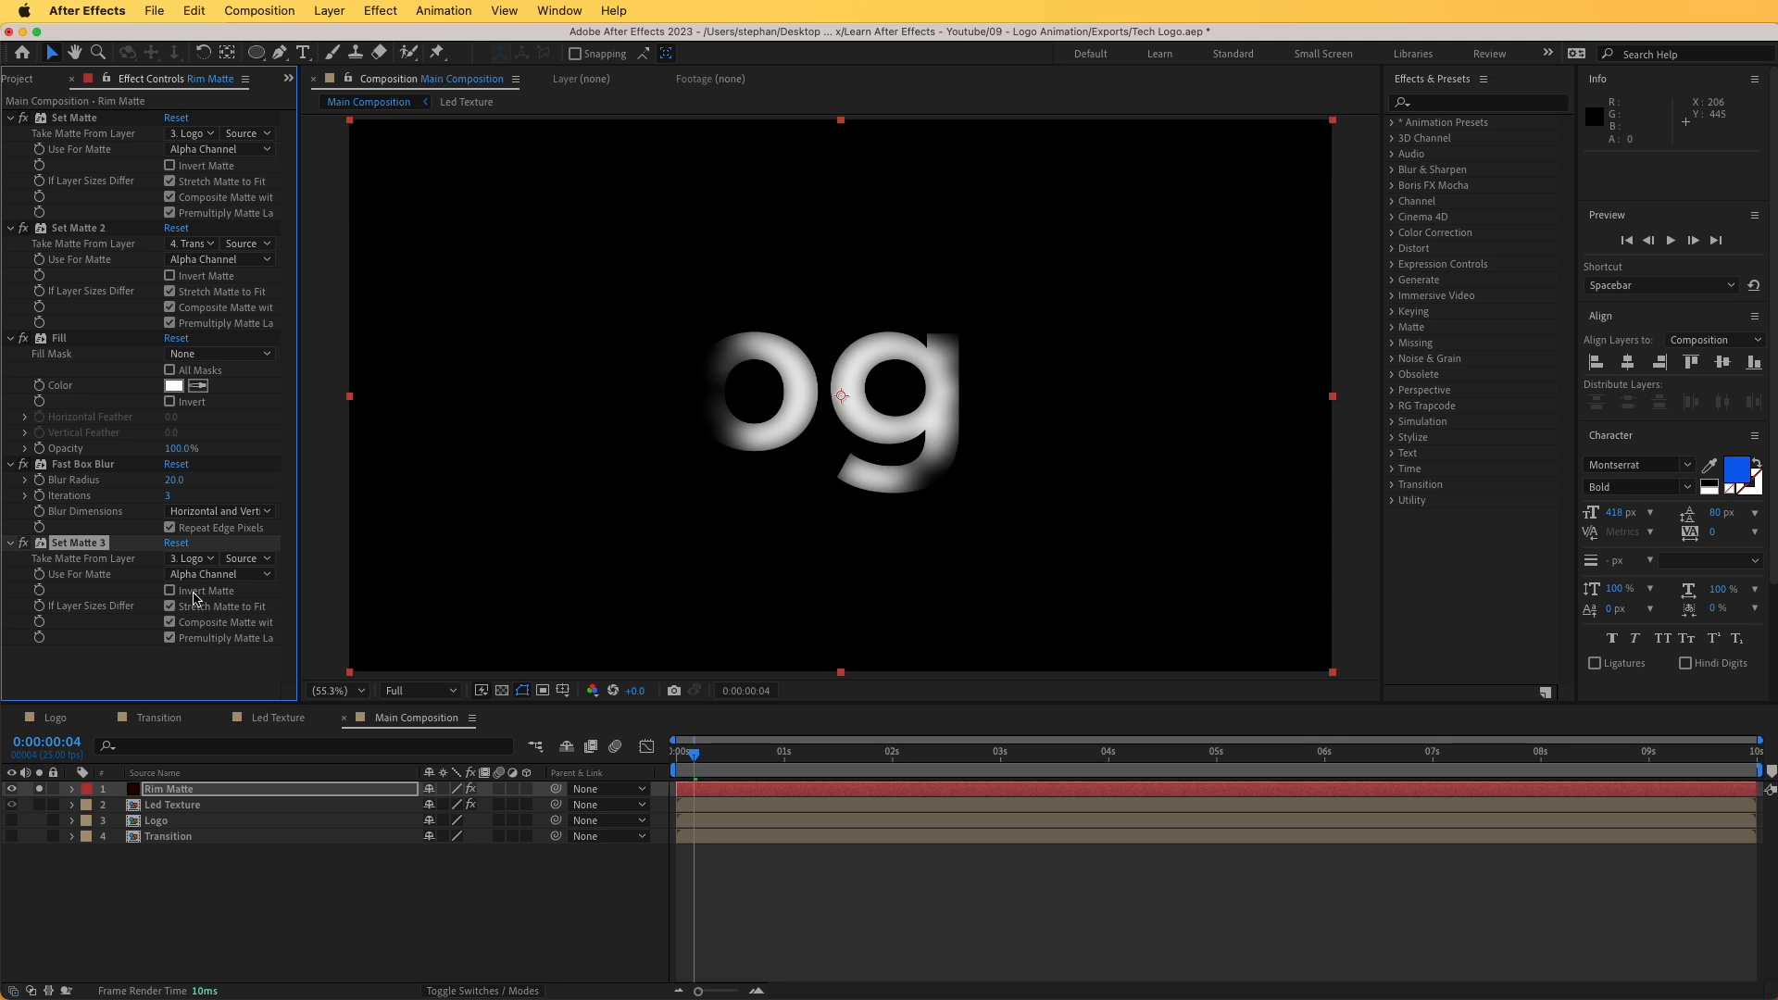
click(171, 590)
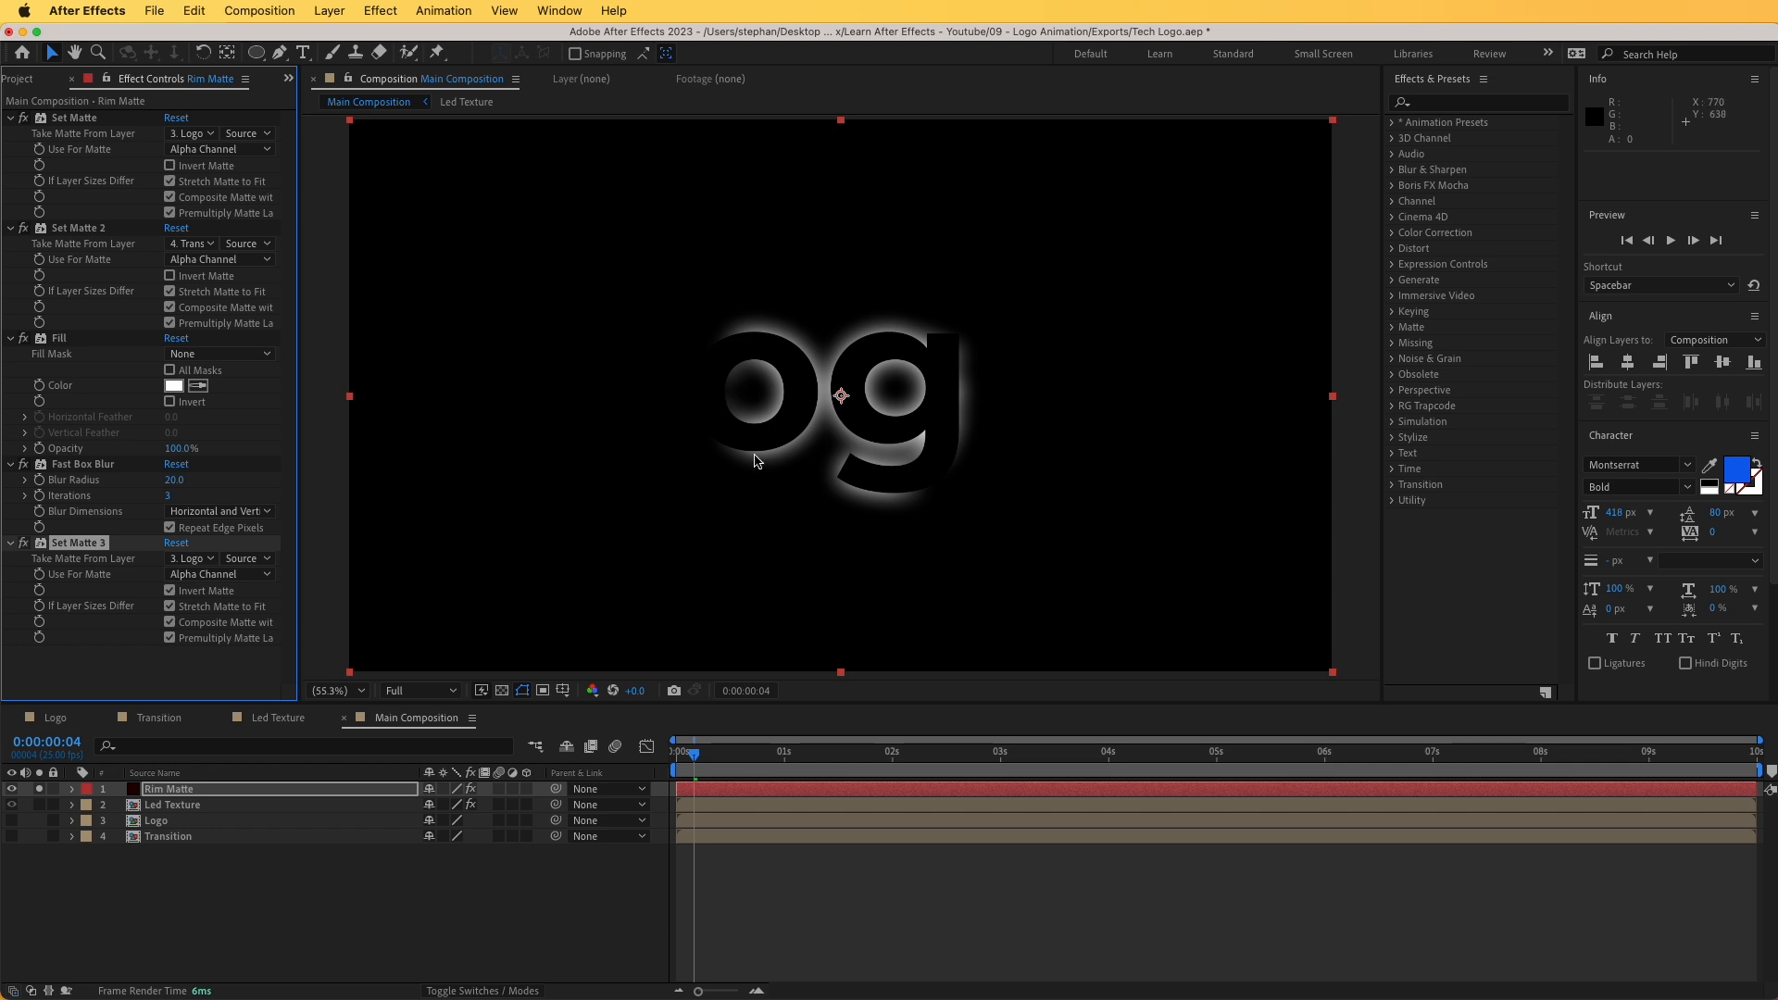
- Switch the inverted Set Matte 3 to take its matte from the Transition layer and check the rim around 0:00:00:04
mouse_move(698, 761)
mouse_down()
mouse_move(719, 761)
mouse_move(672, 767)
mouse_move(756, 771)
mouse_move(674, 769)
mouse_move(698, 768)
mouse_up()
click(193, 559)
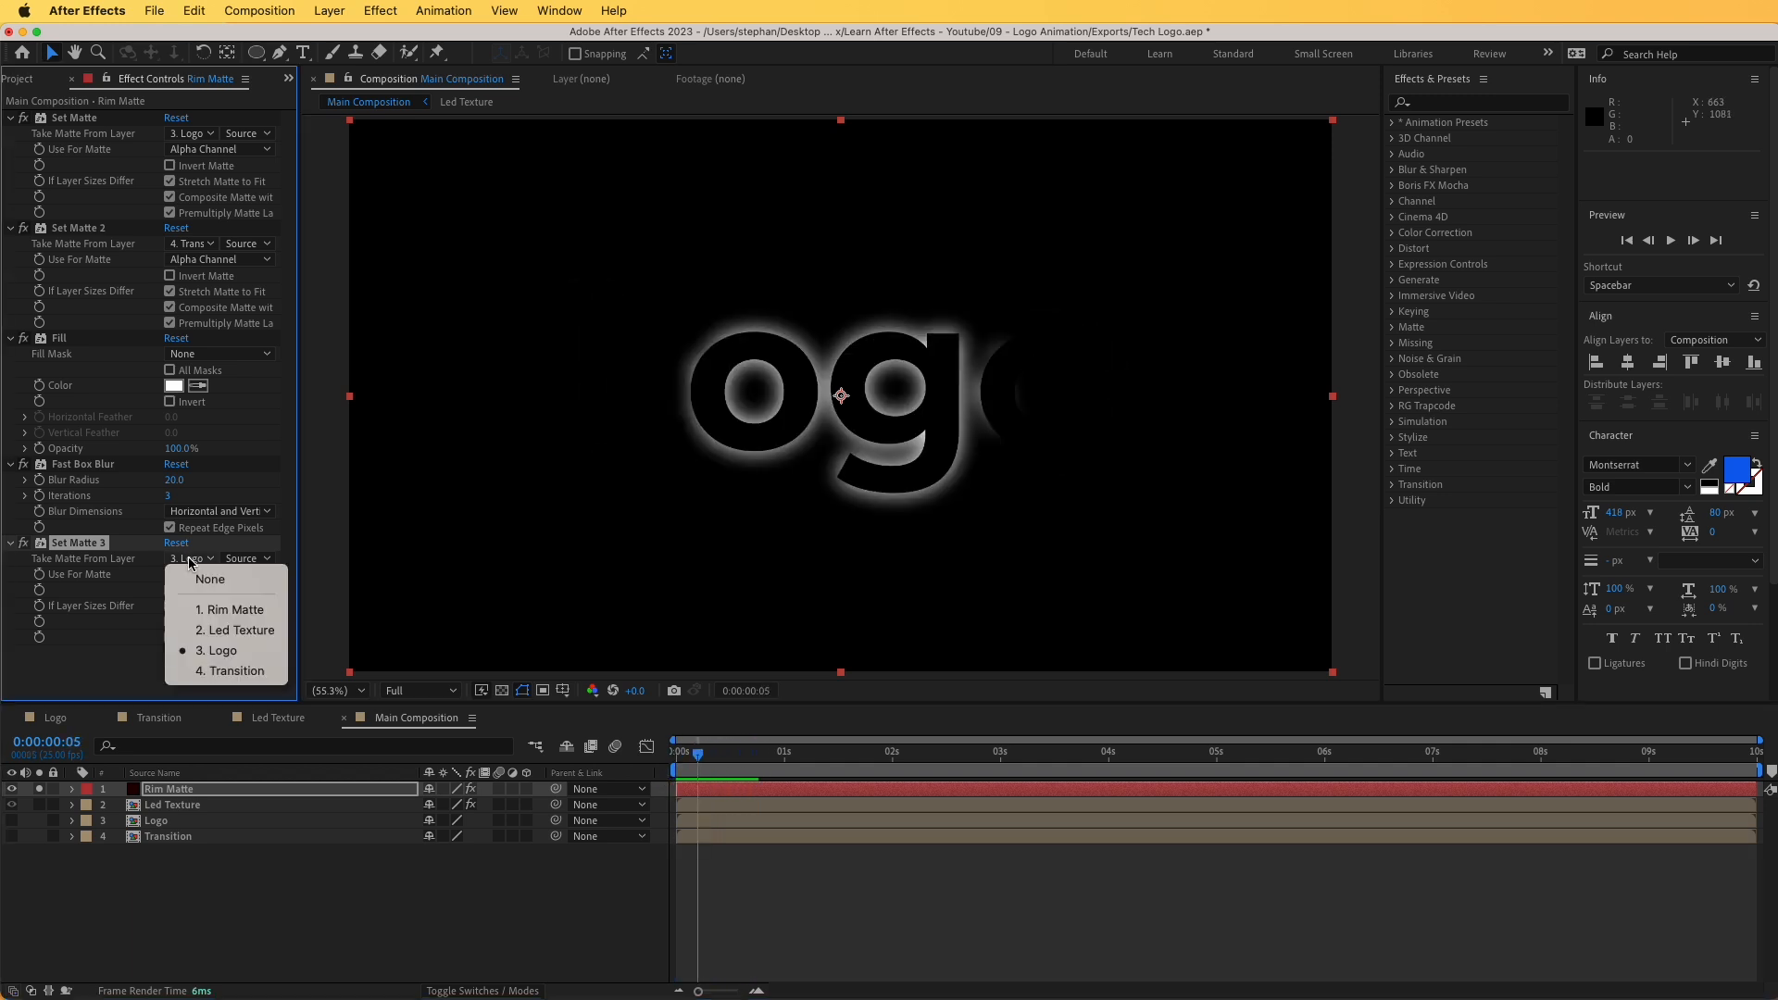
click(223, 671)
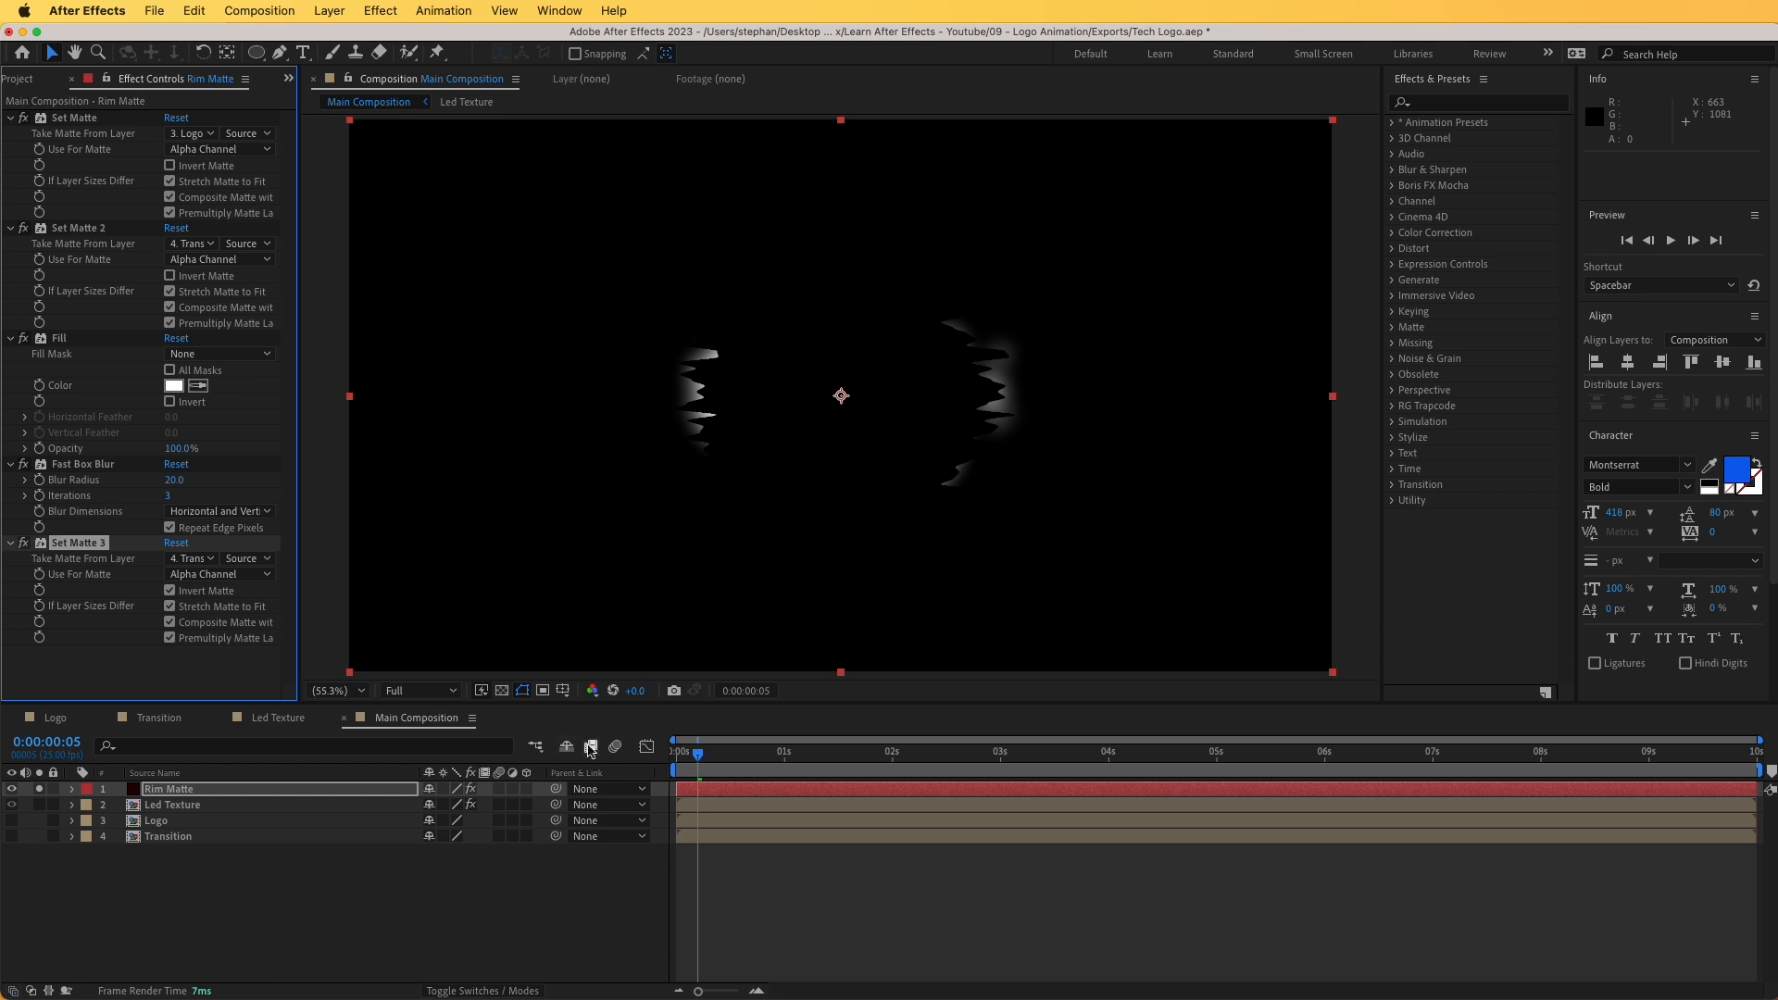
click(689, 759)
mouse_move(686, 761)
mouse_down()
mouse_move(719, 769)
mouse_move(693, 771)
mouse_up()
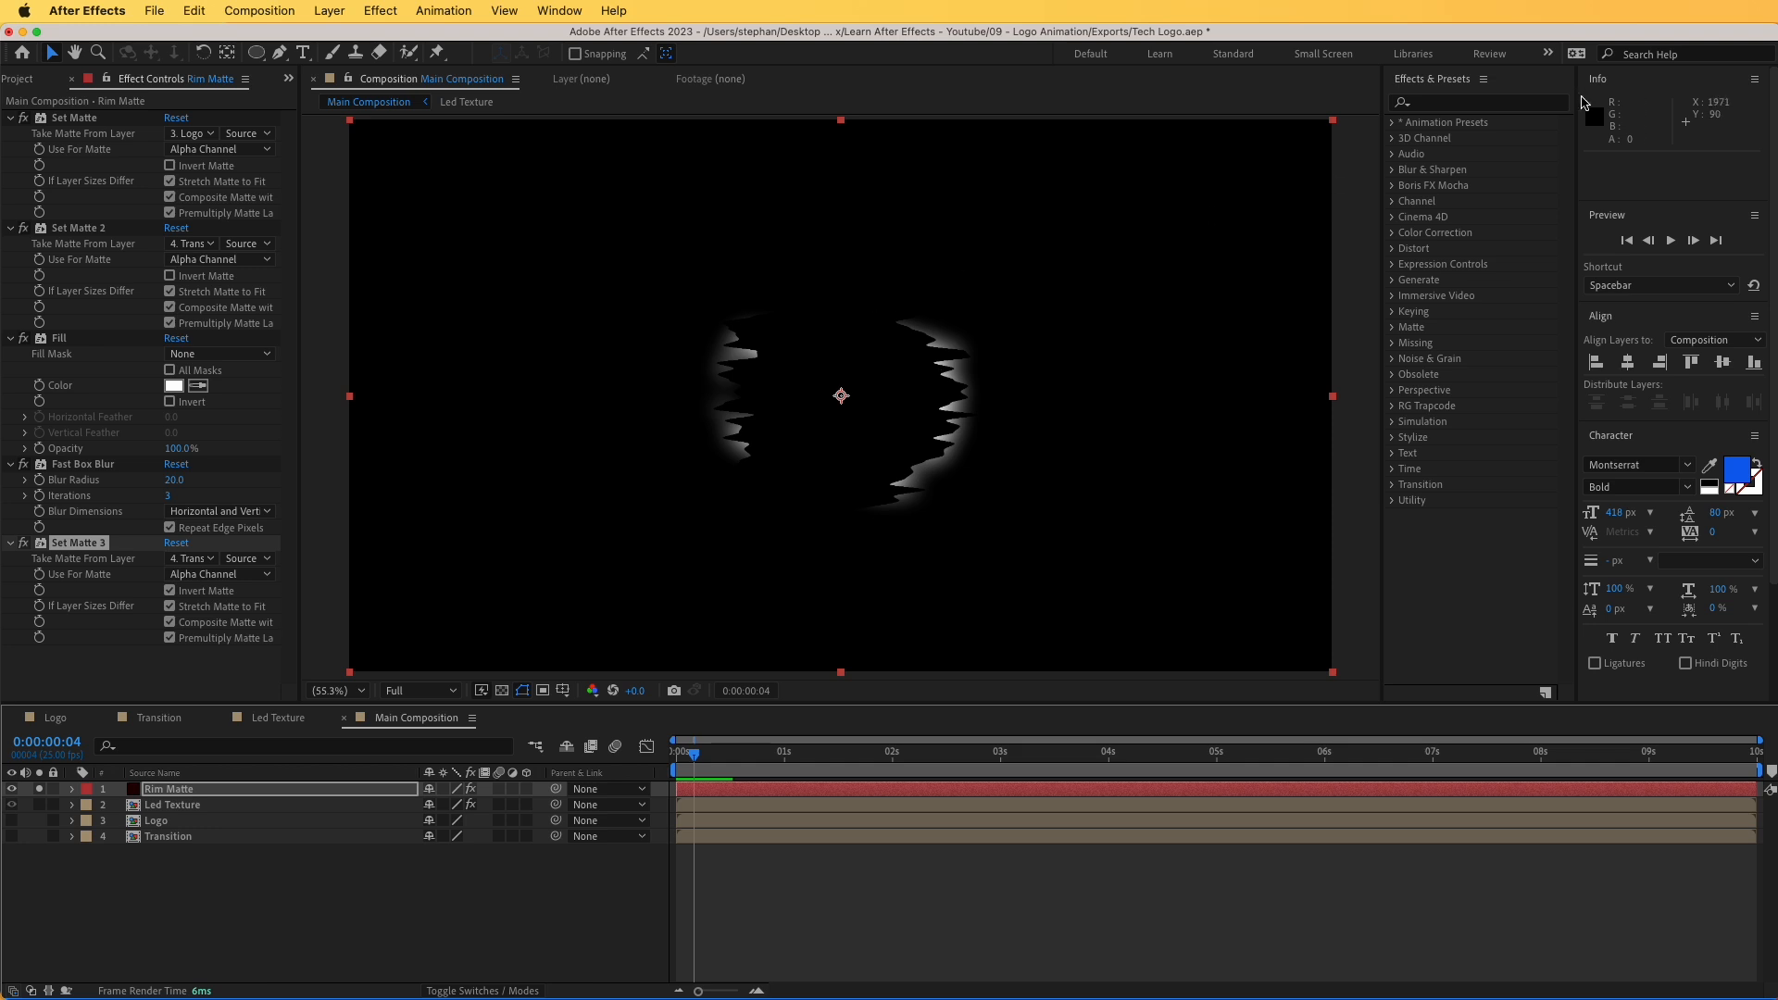
- Apply CC Vector Blur below Set Matte 3 on Rim Matte with Amount 200 and Map Softness 0
click(1520, 104)
text(vector)
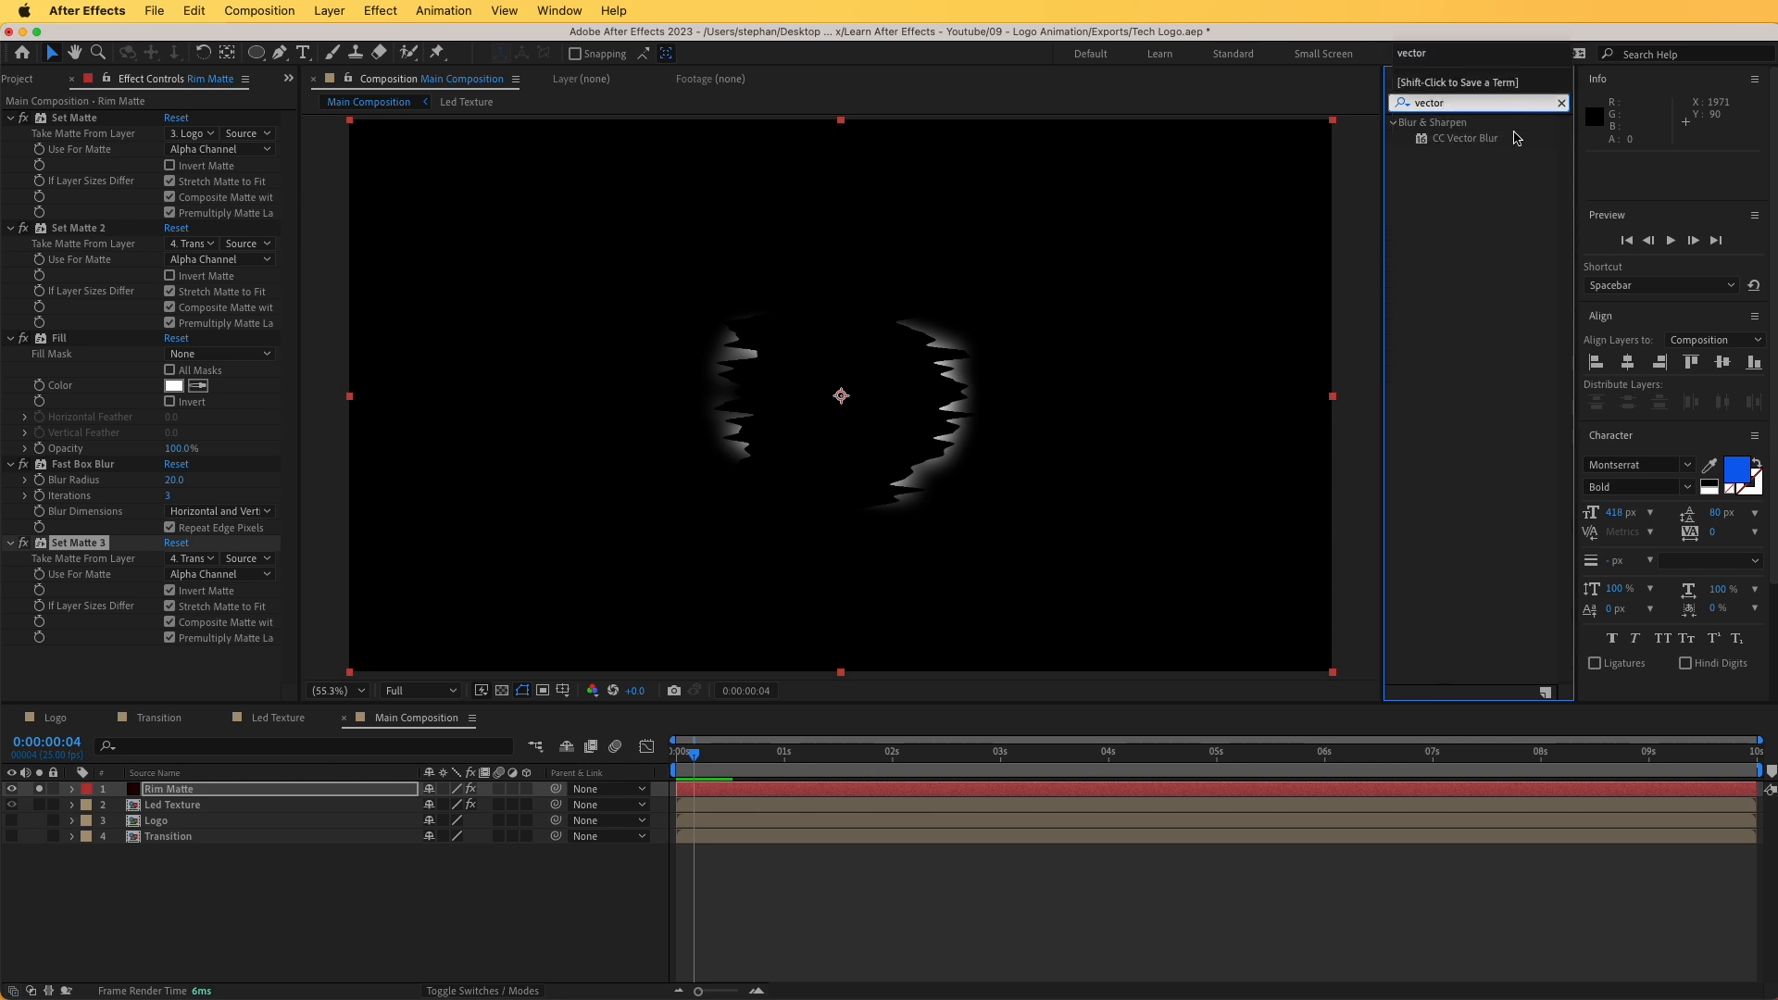
drag(1516, 138, 178, 648)
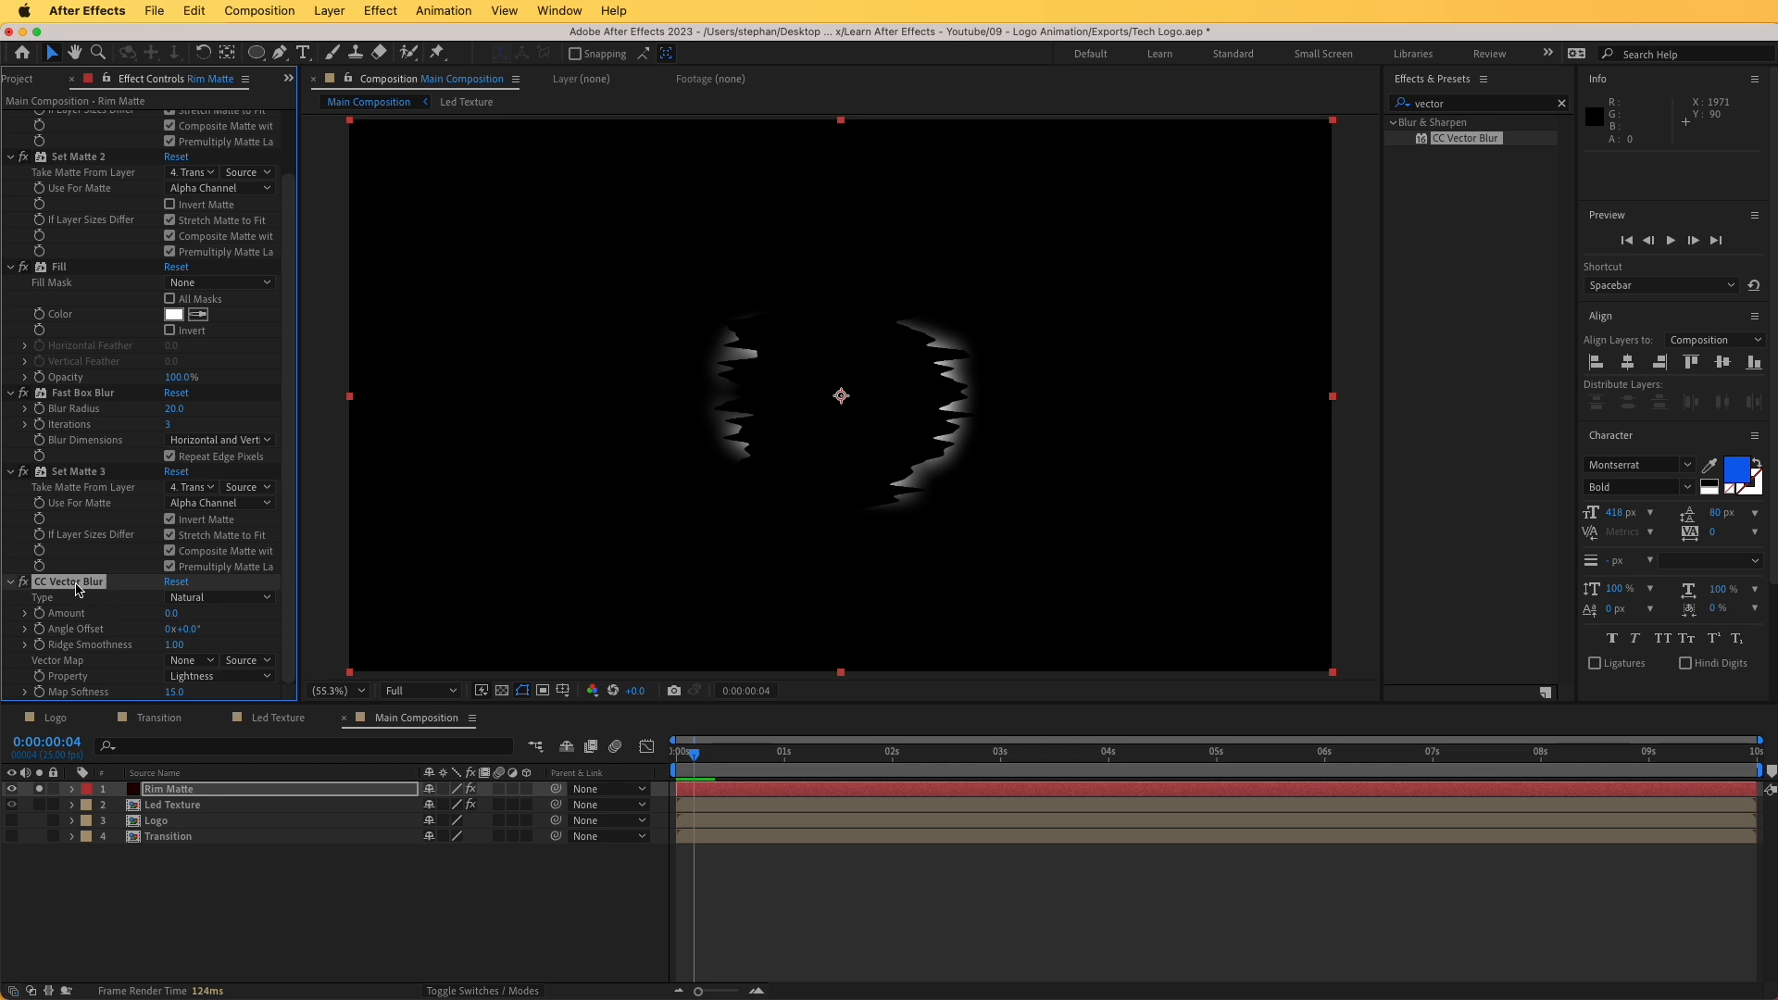
click(172, 614)
key(Return)
click(173, 693)
text(0)
key(Return)
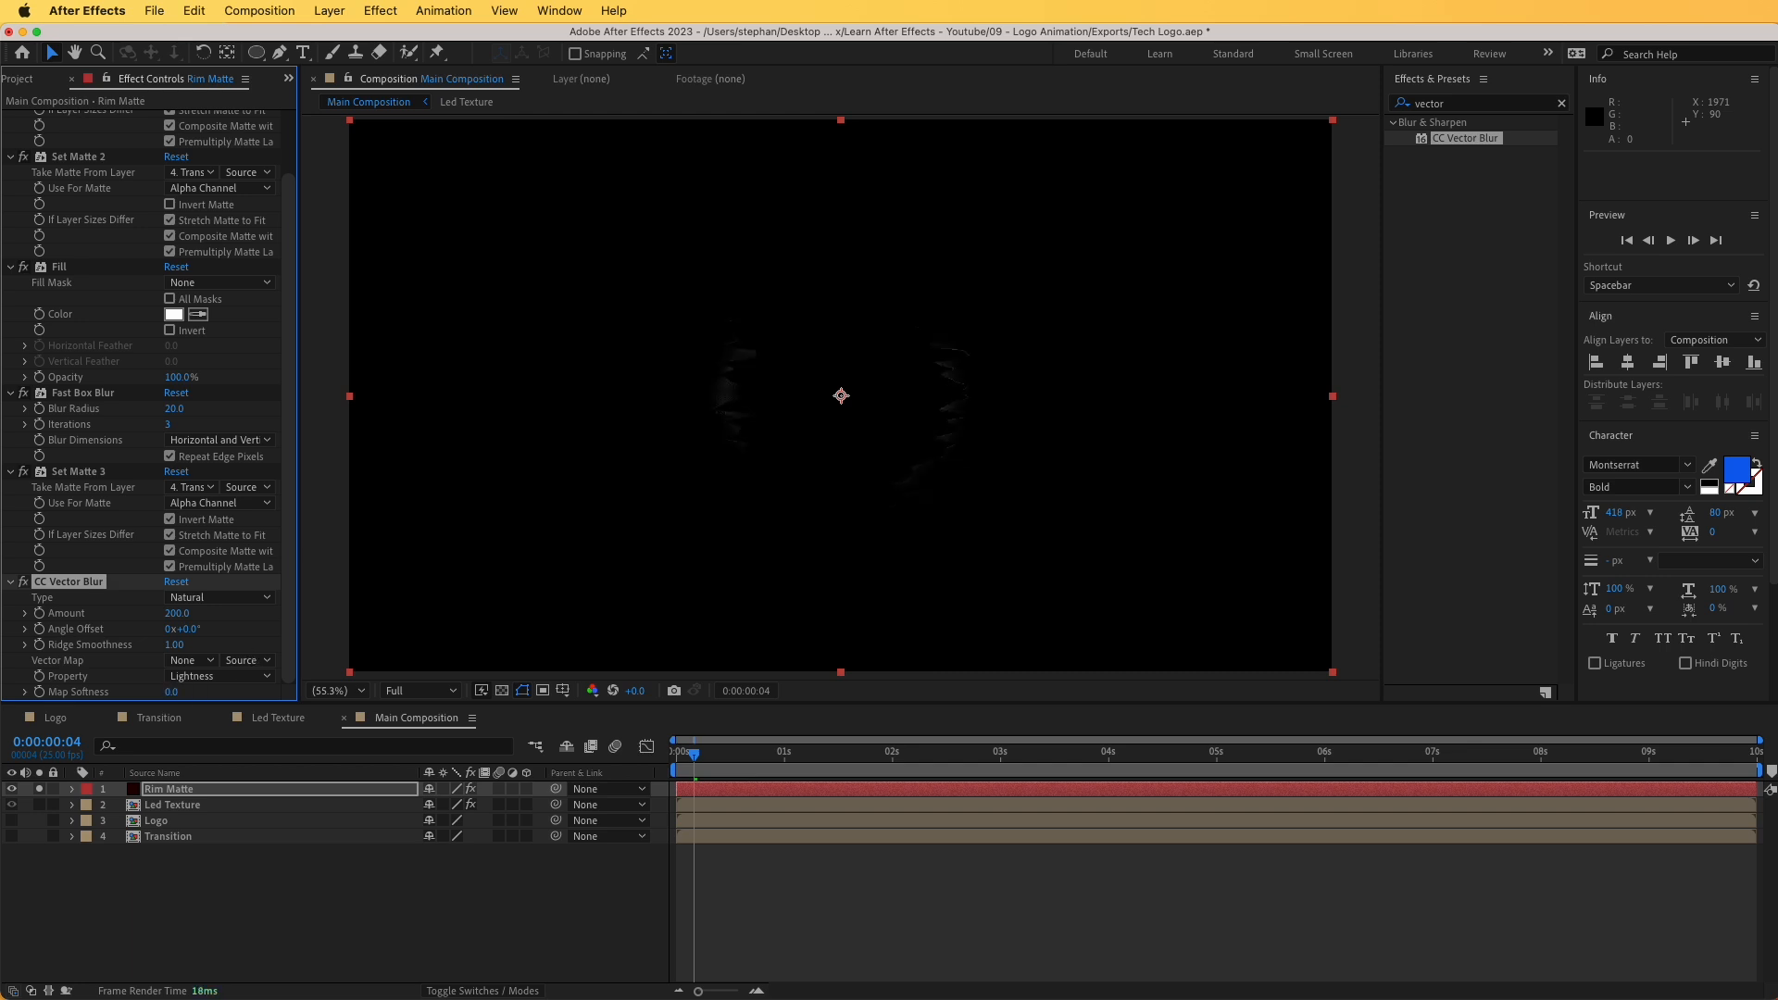
- Use the Led Texture layer as CC Vector Blur's Vector Map and set Ridge Smoothness to 50
click(183, 663)
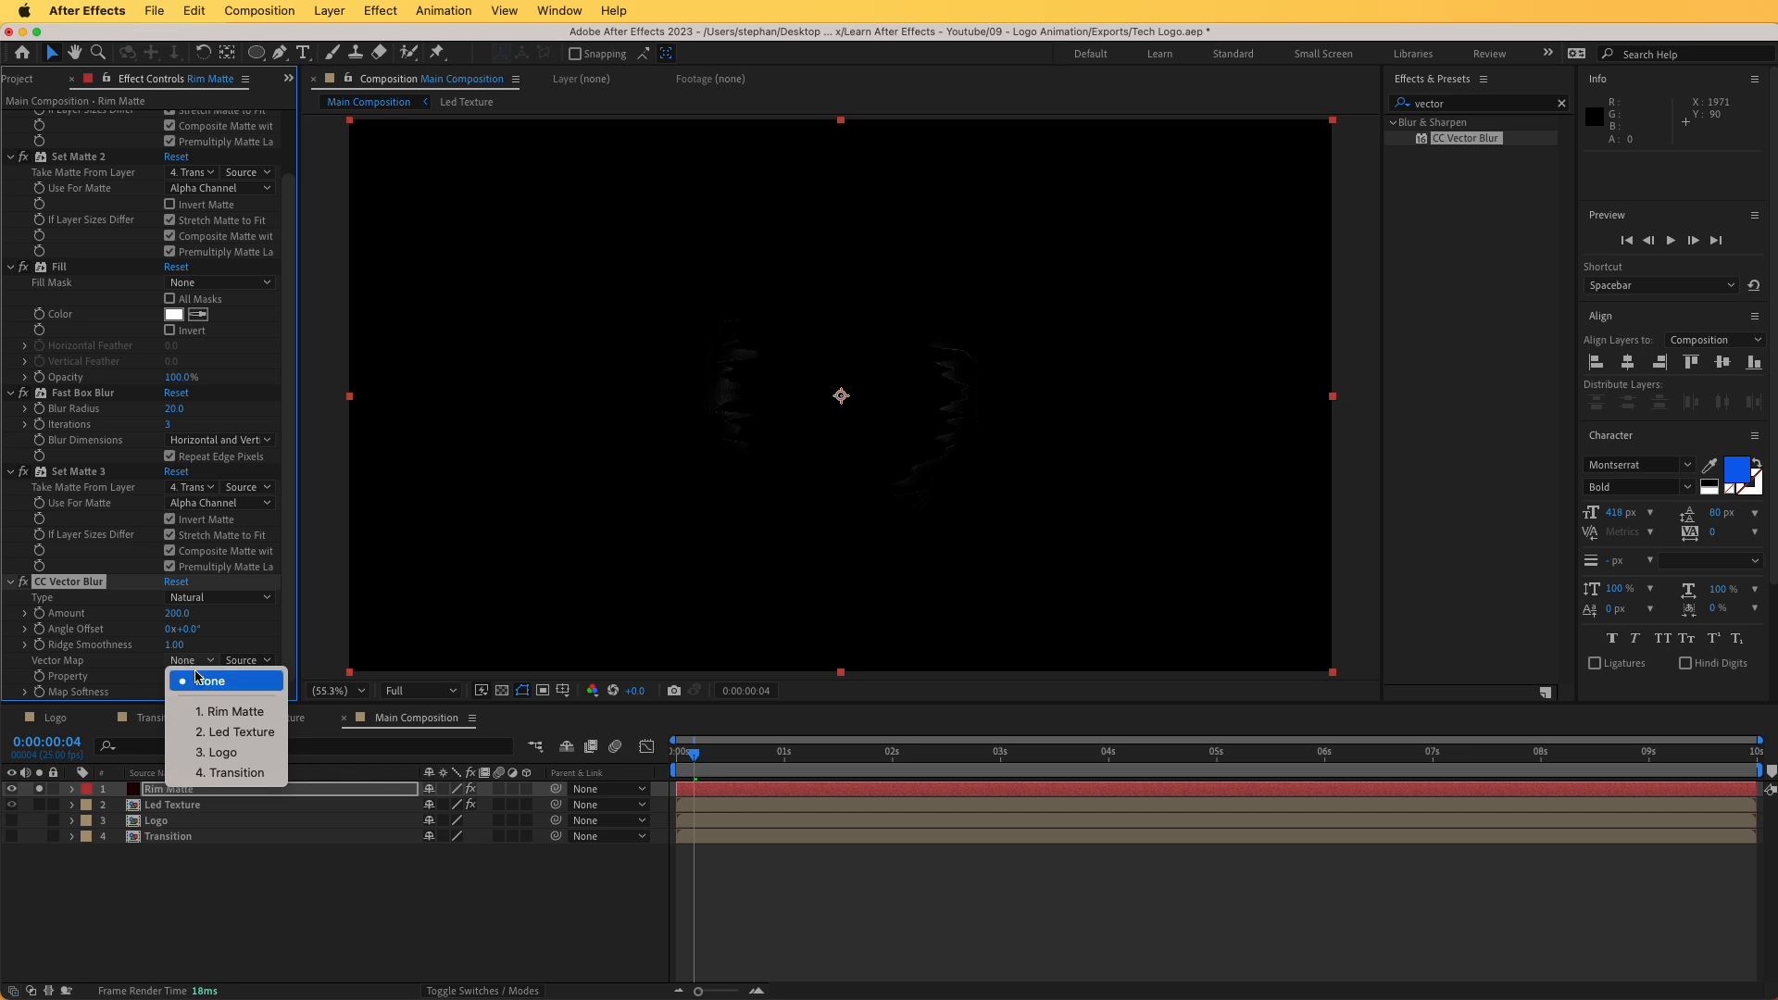
click(241, 734)
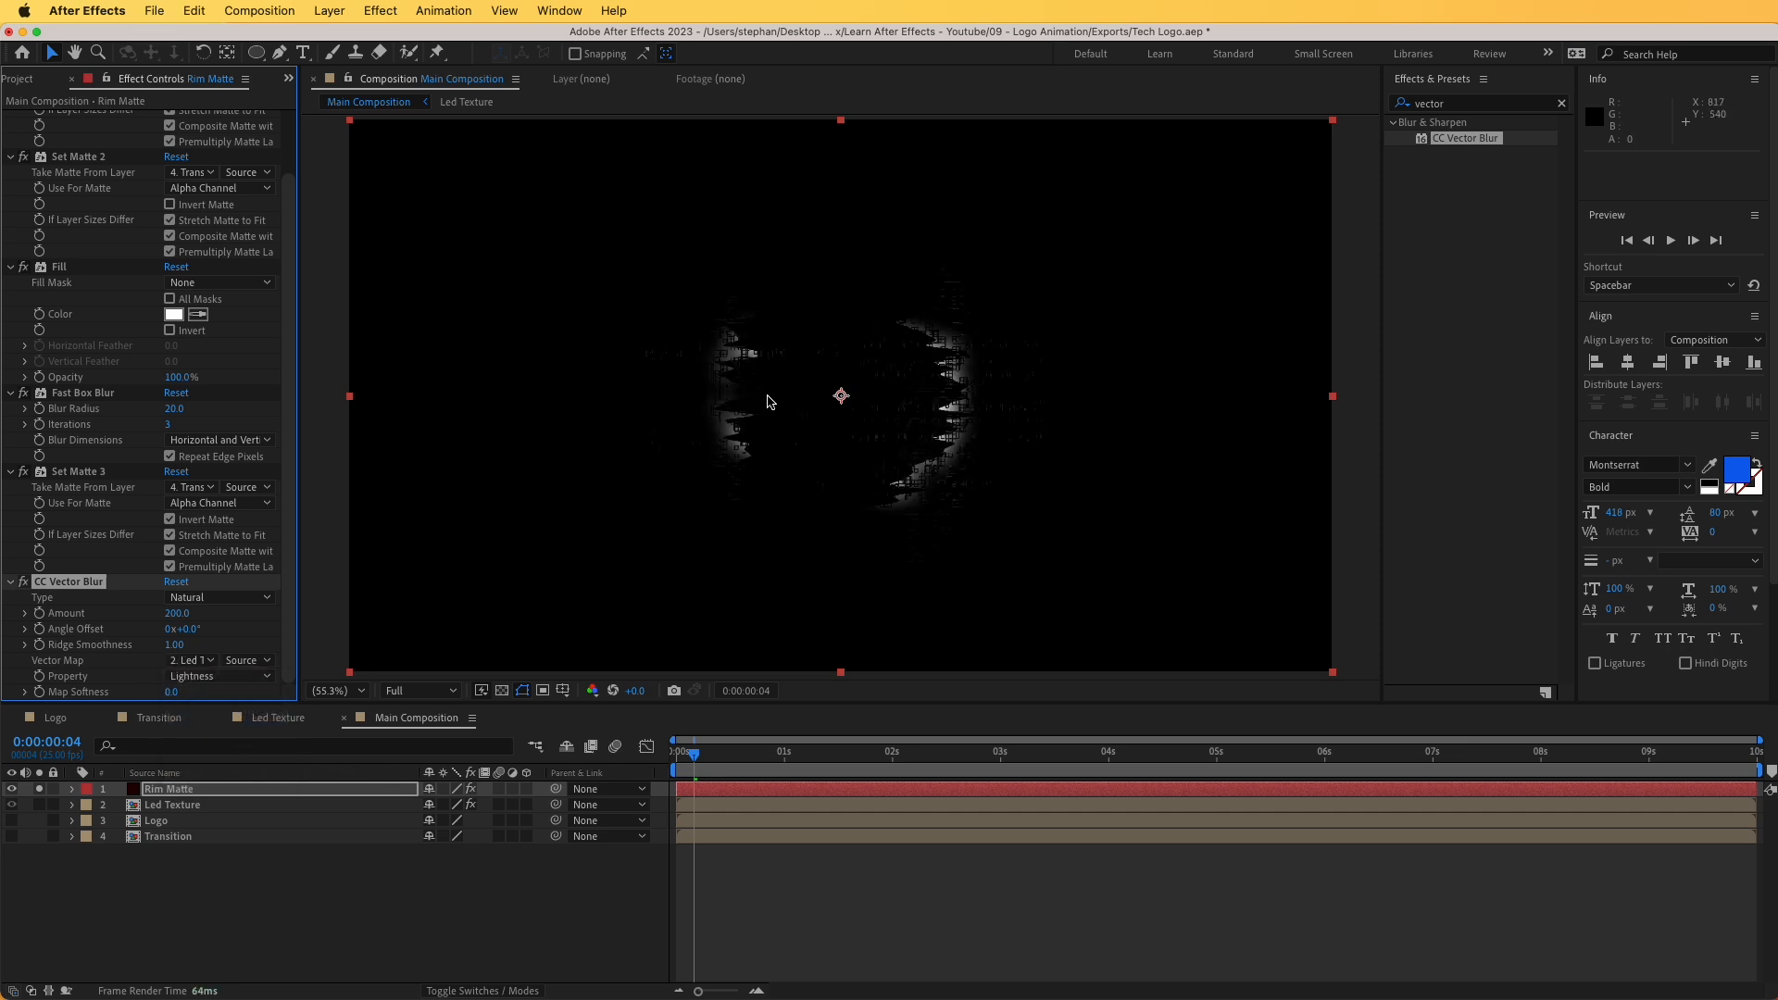
key(slash)
drag(694, 758, 699, 761)
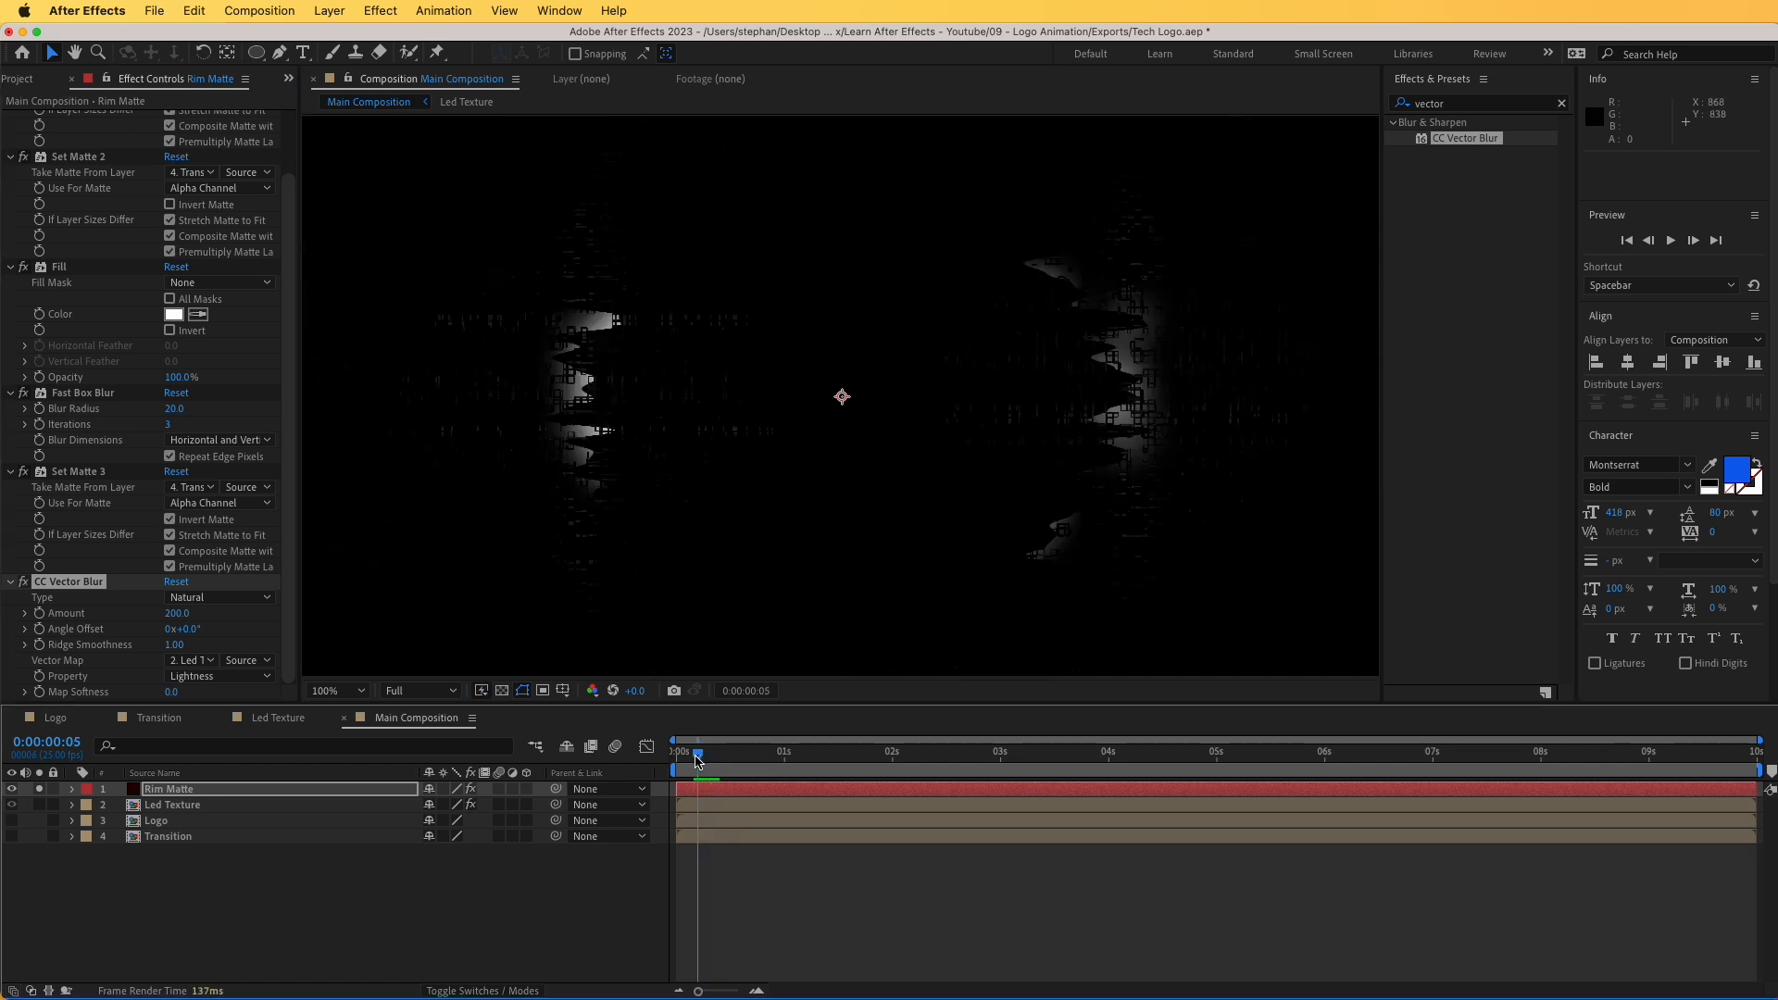
drag(173, 643, 206, 645)
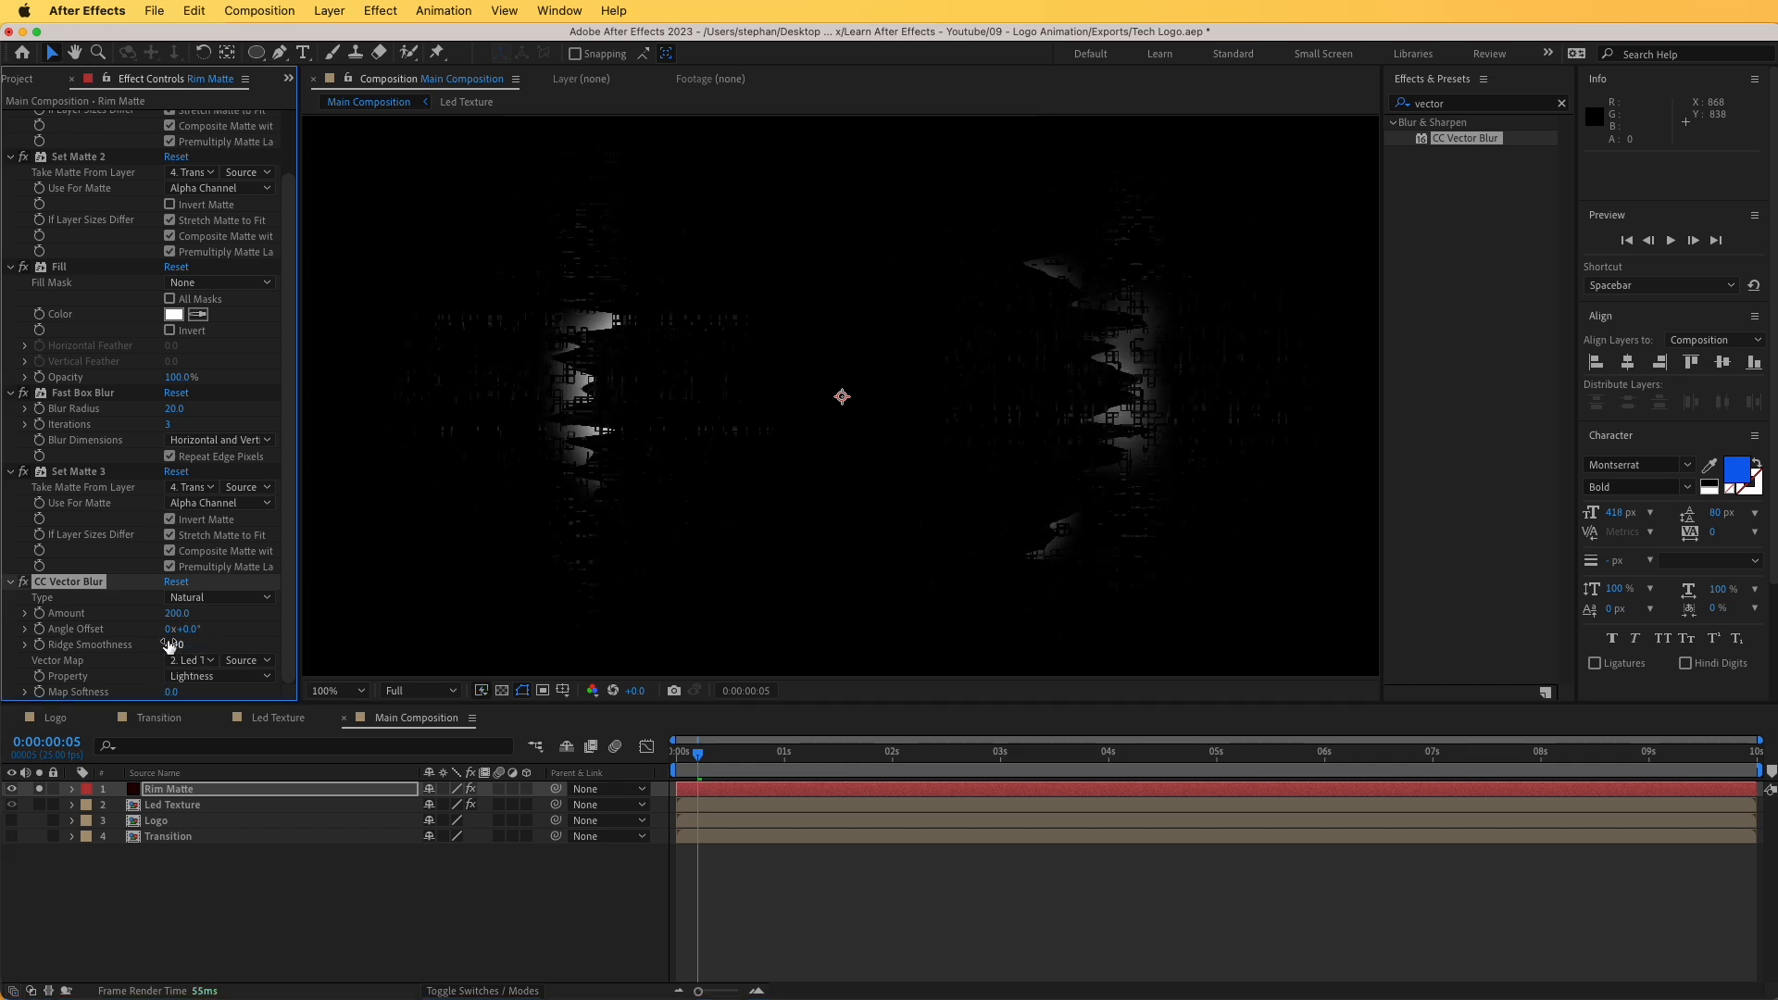
click(170, 645)
key(Return)
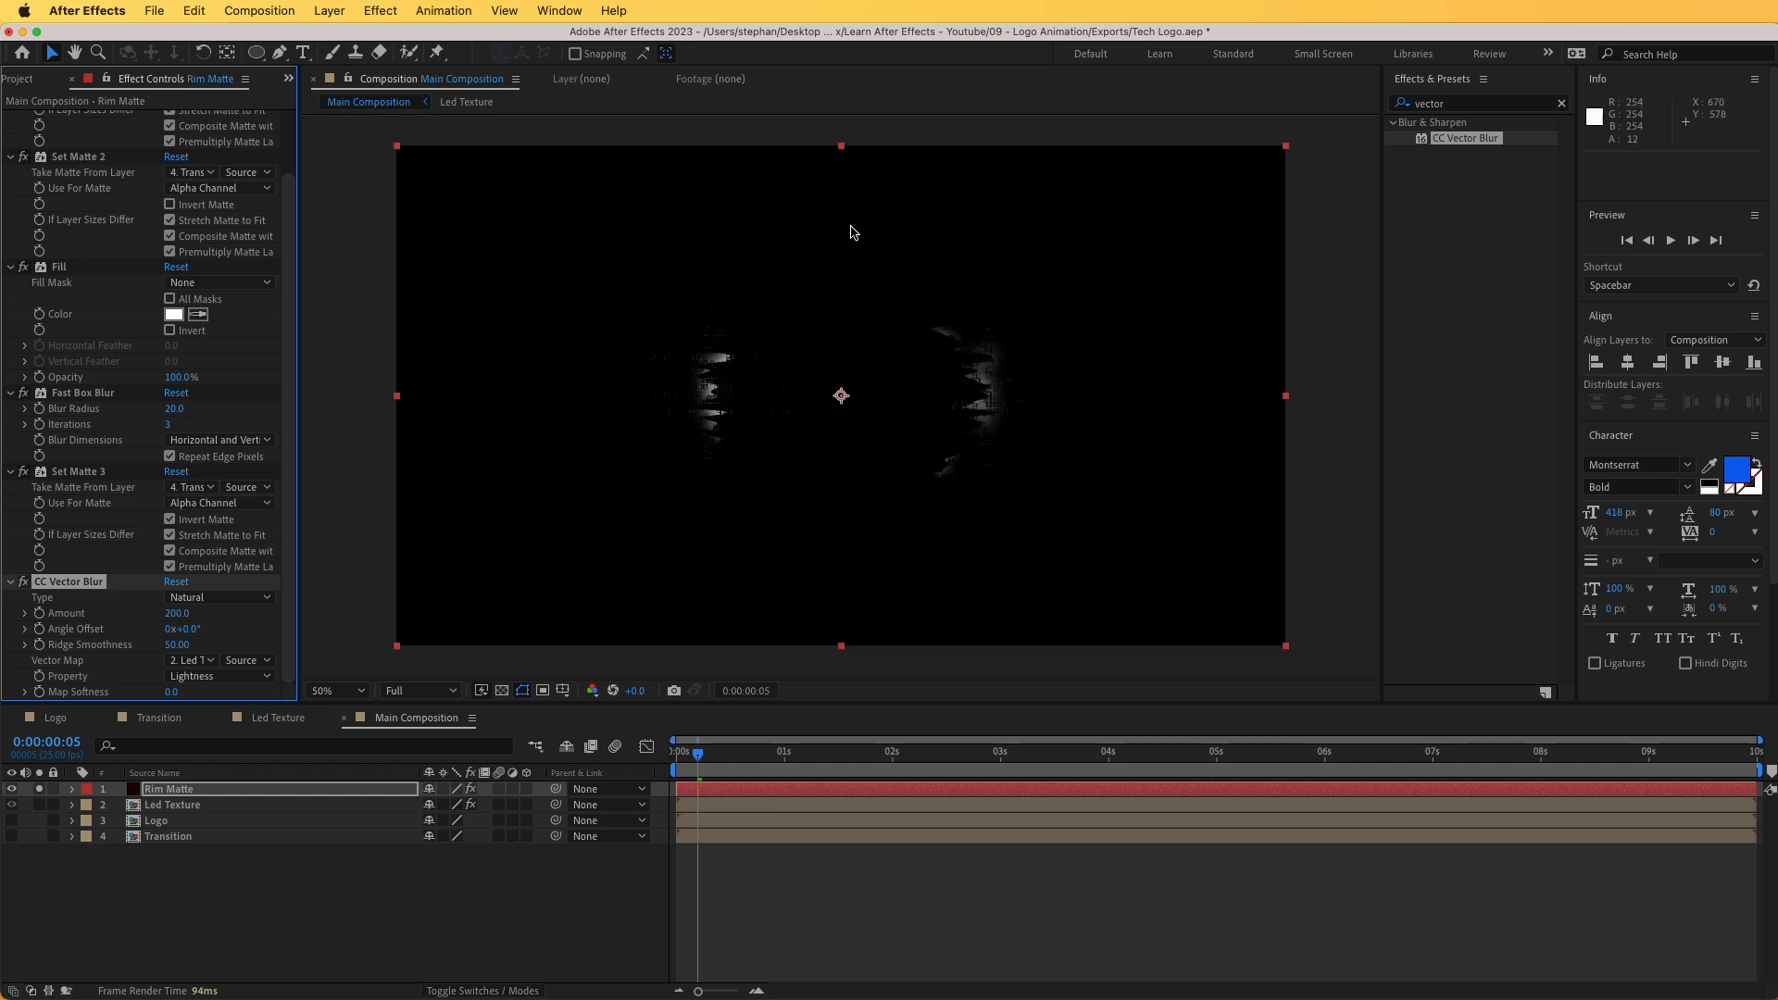
- Preview the isolated rim animation at 100% magnification and turn off solo for the Rim Matte layer
key(.)
key(space)
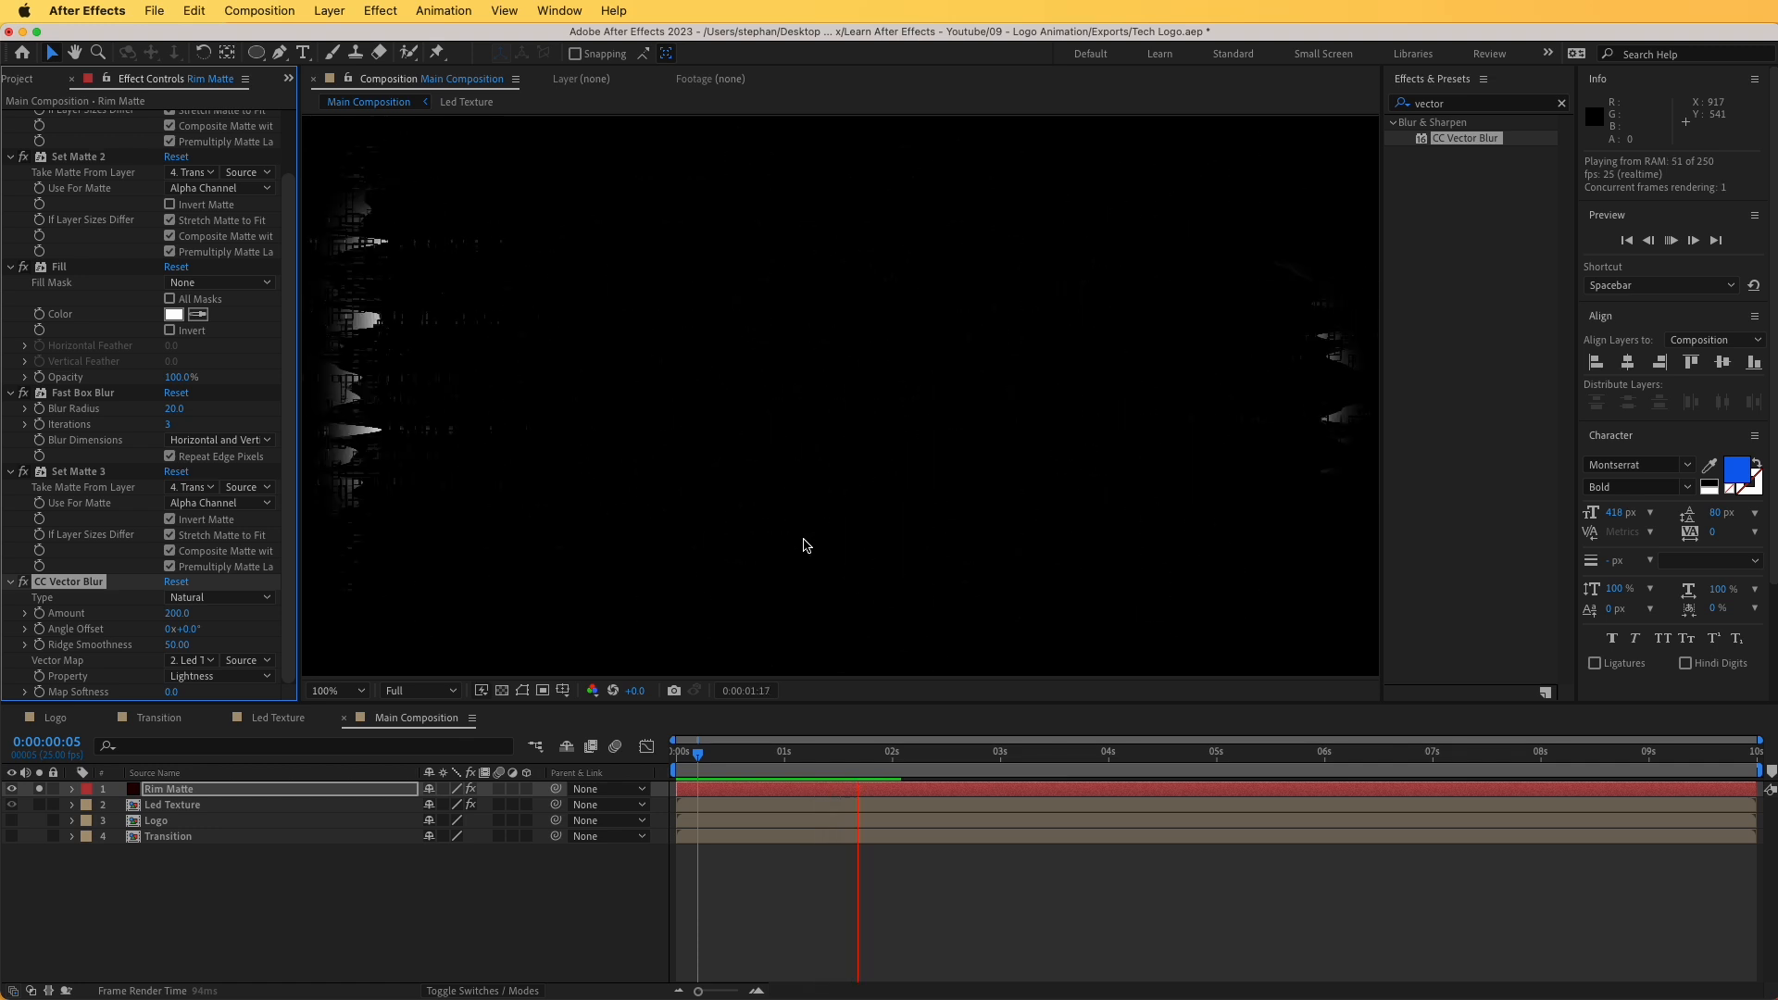
key(space)
click(38, 789)
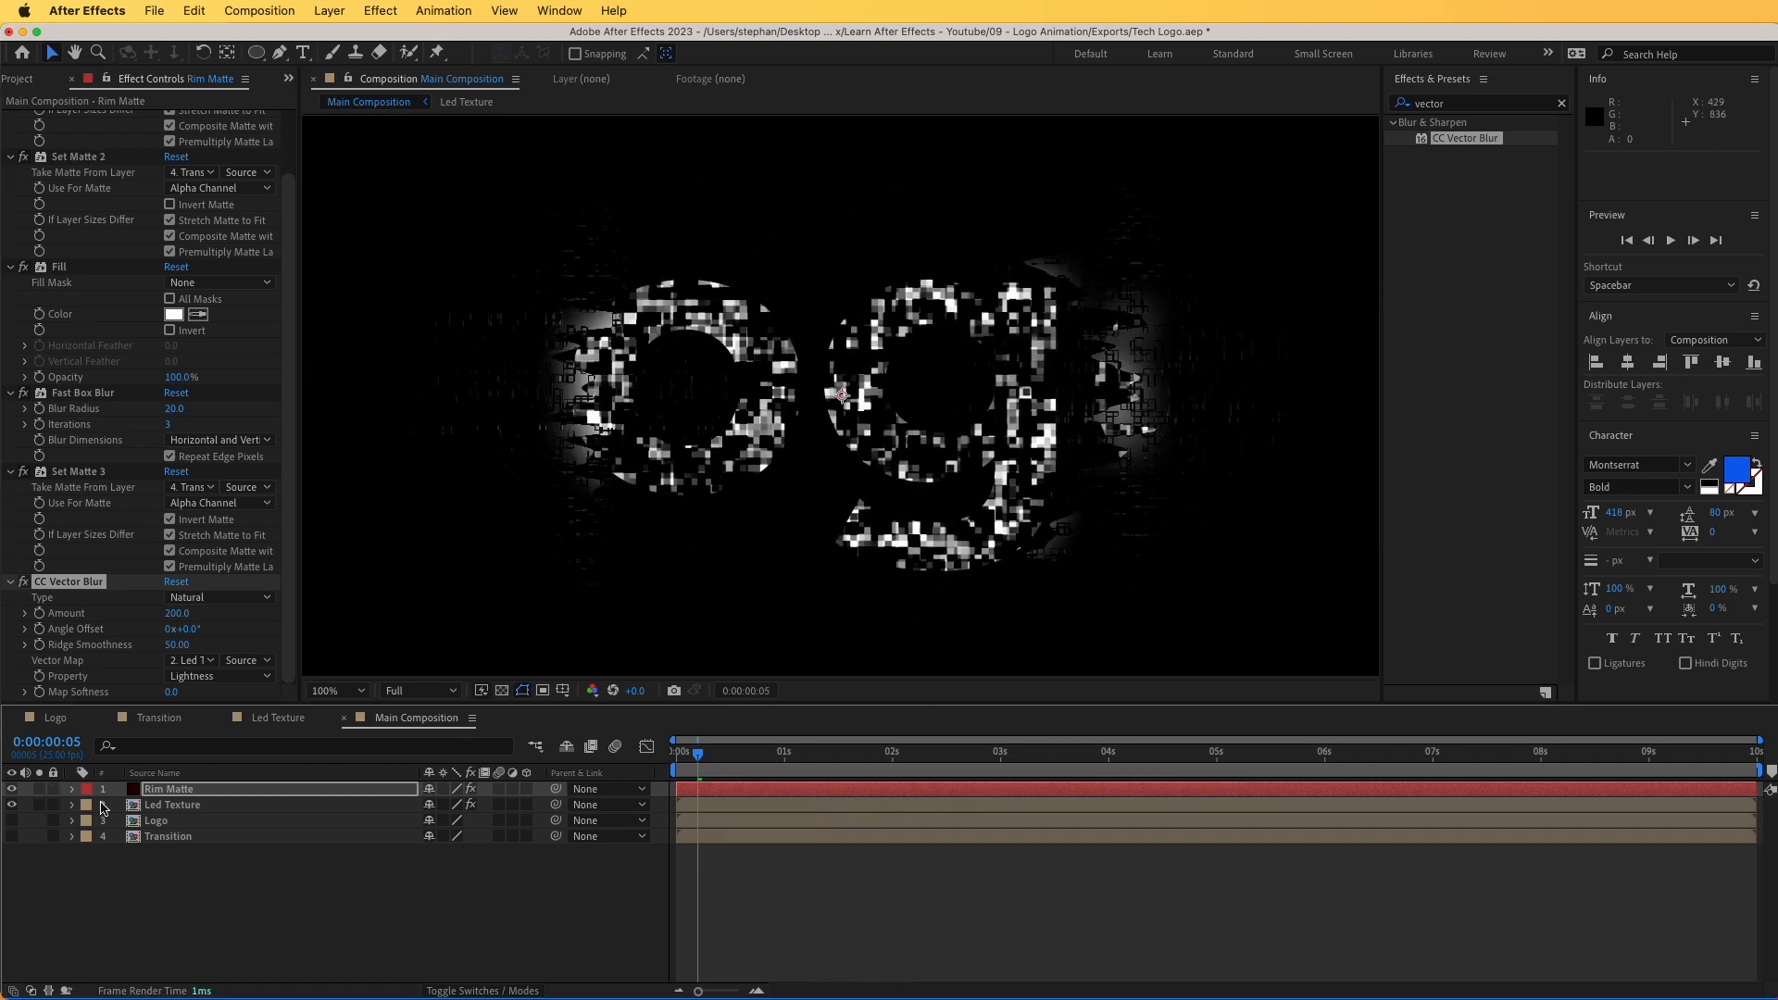
- Duplicate the Led Texture layer in Main Composition and assign Rim Matte as the upper copy's track matte
click(152, 806)
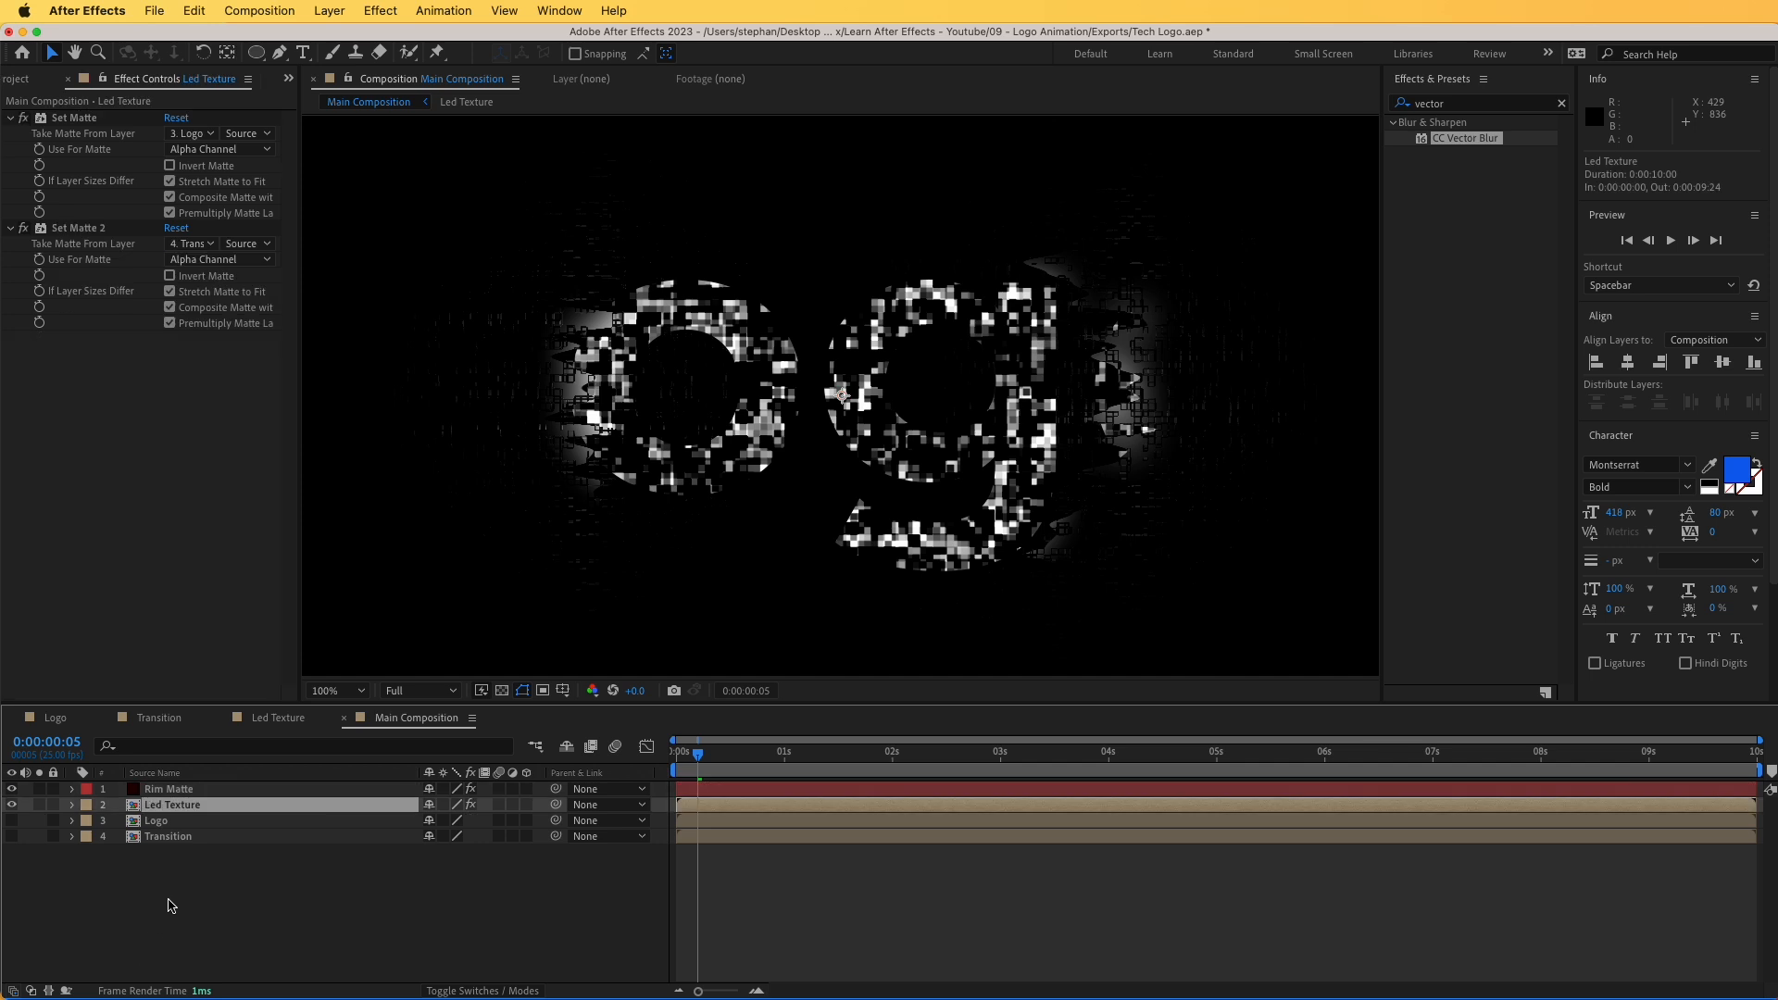
key(super+d)
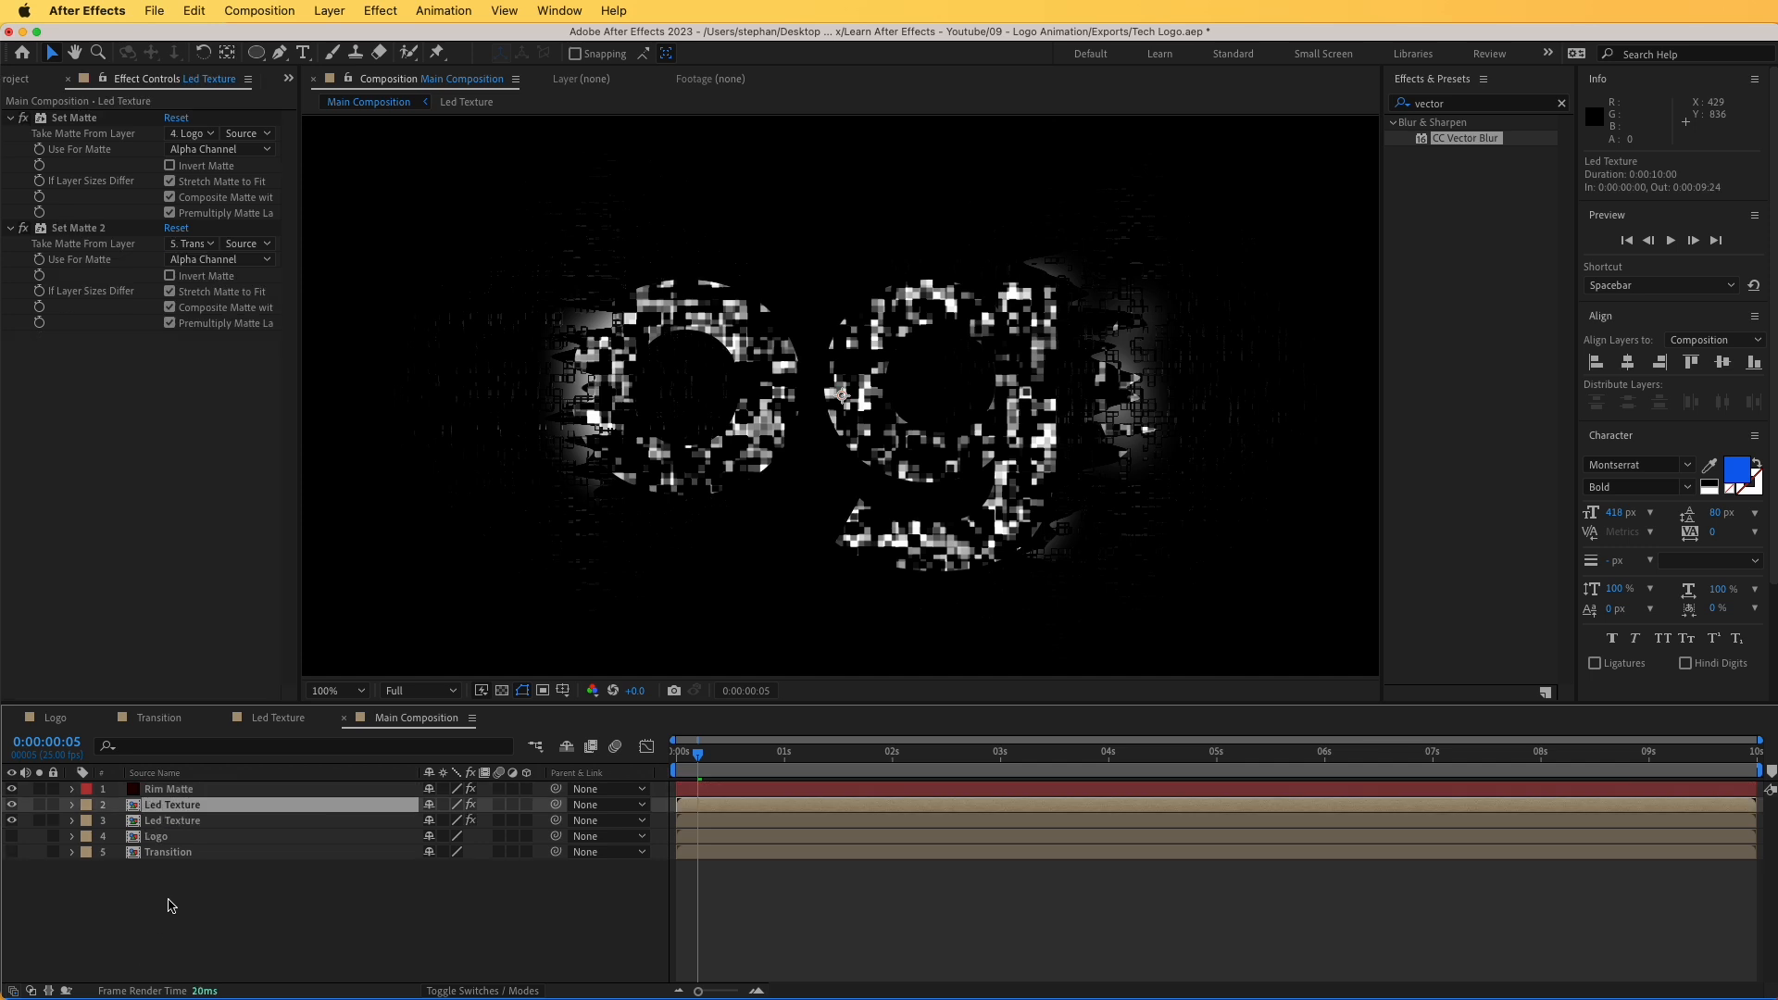
click(482, 992)
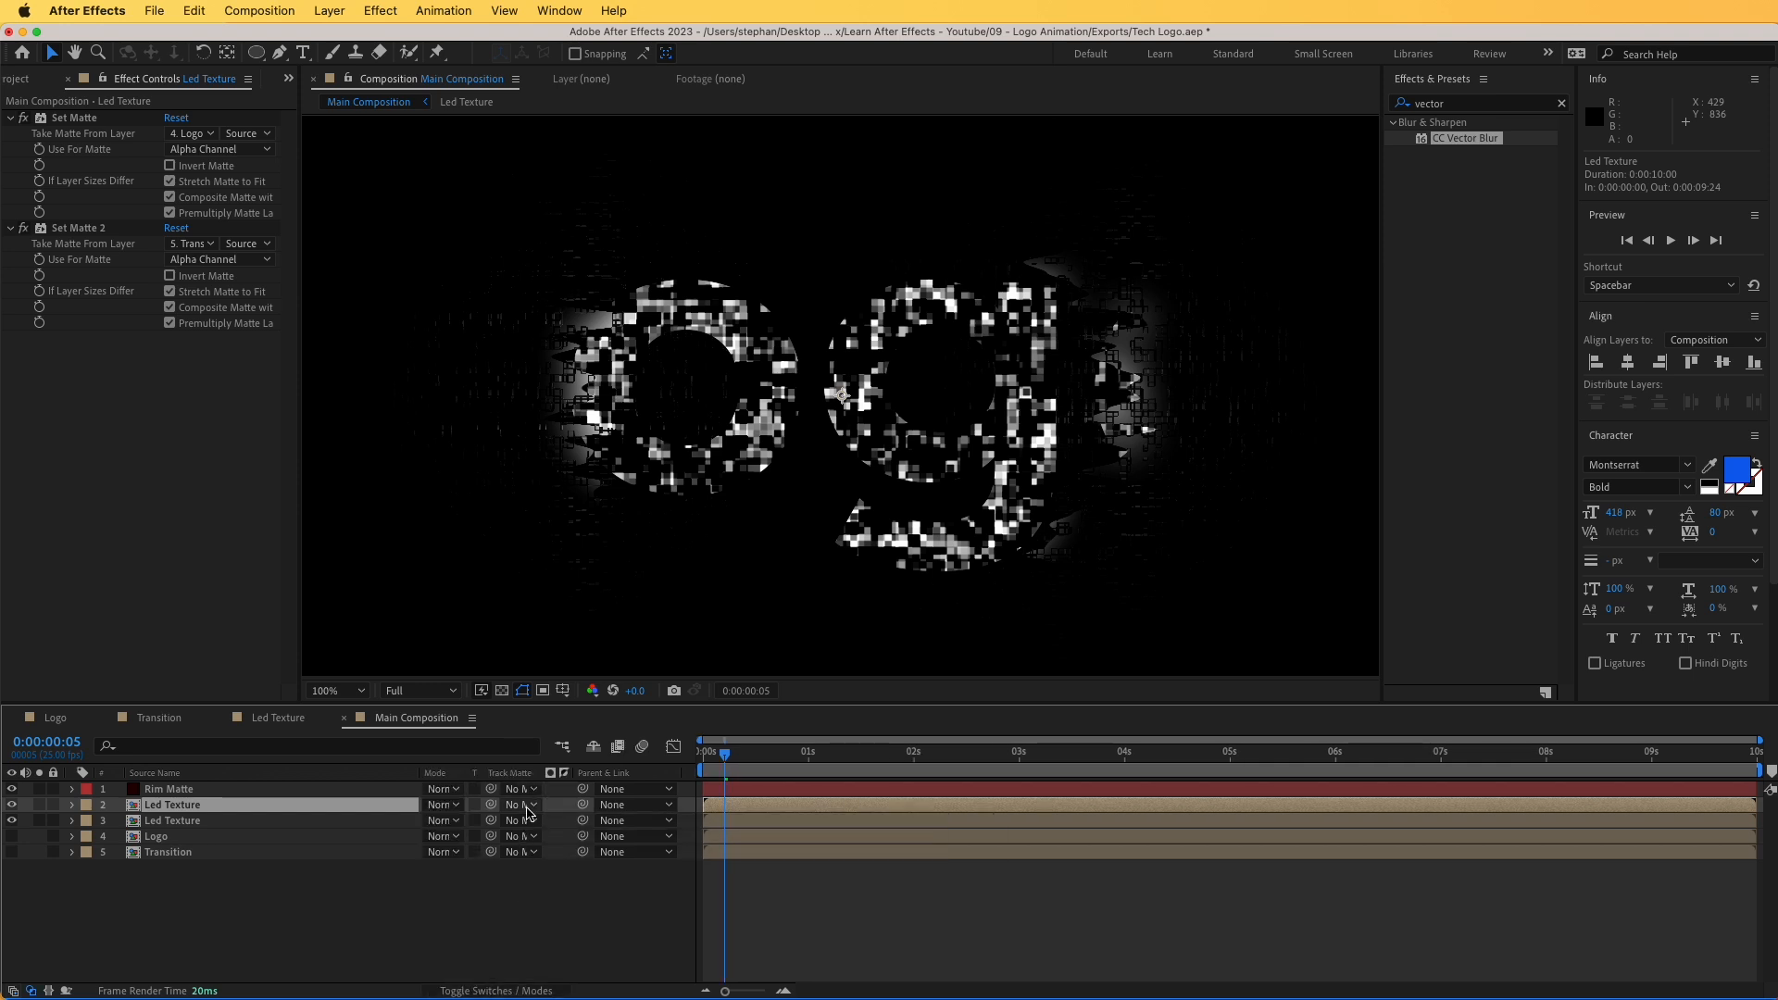
drag(492, 811, 327, 790)
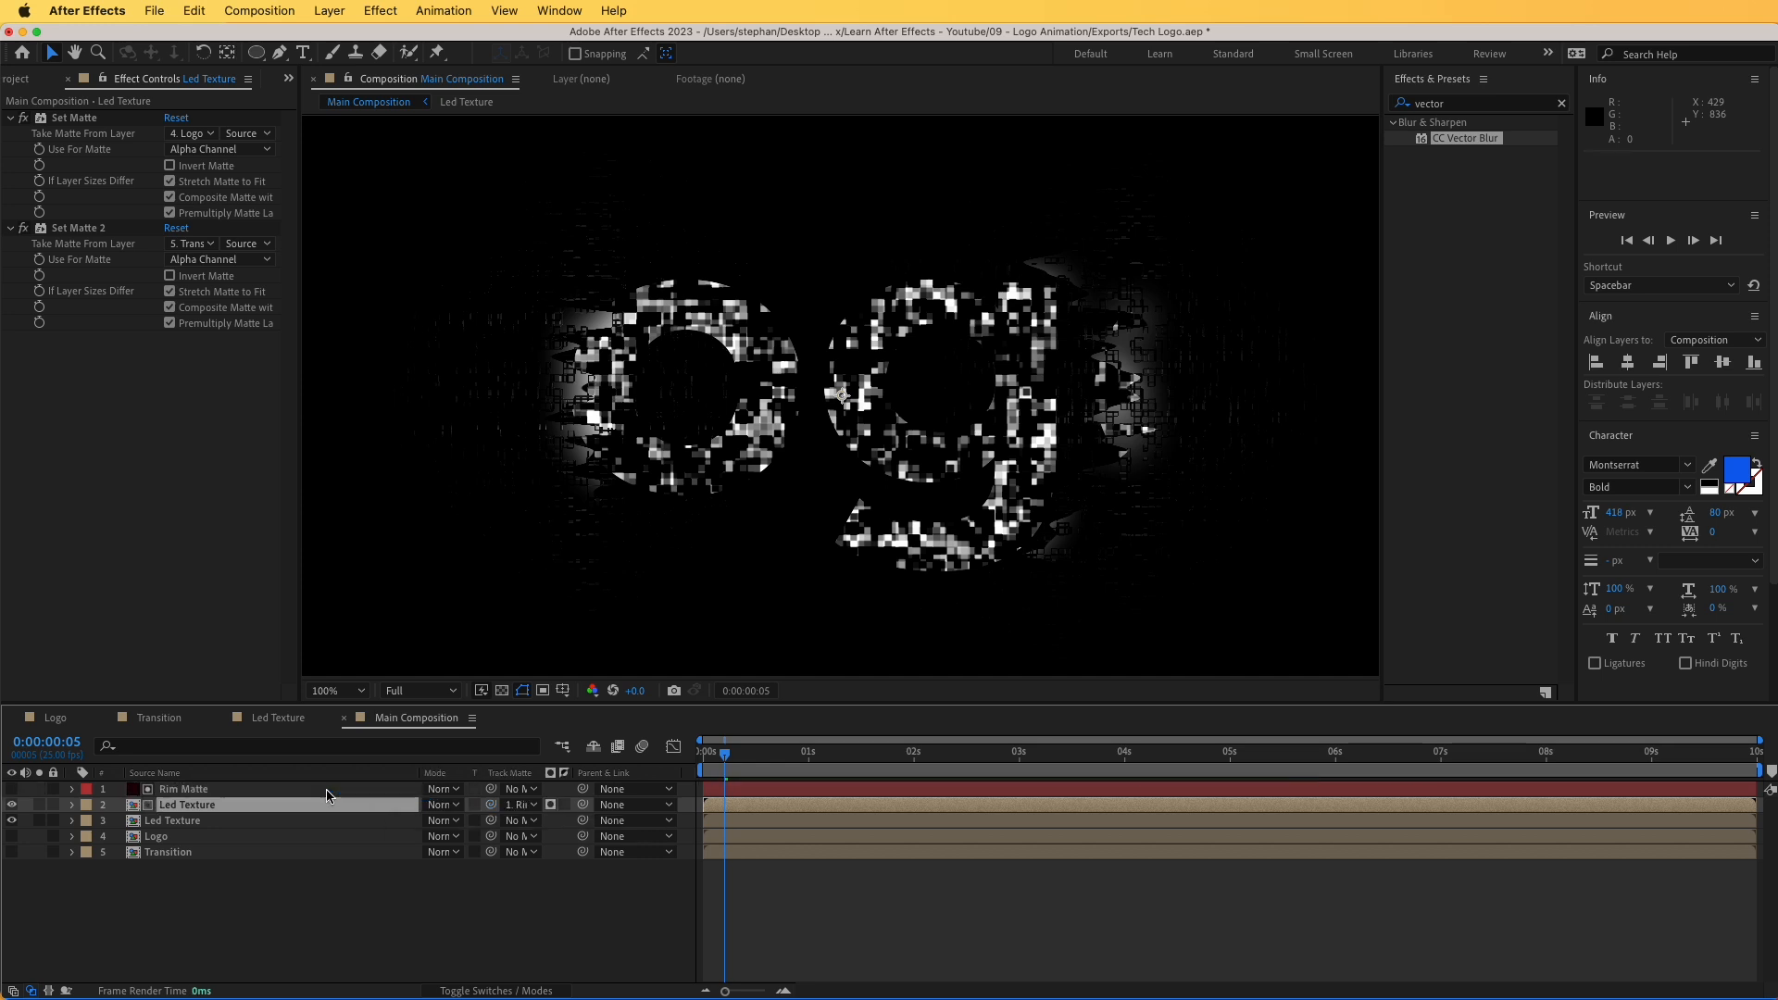
- Hide the lower Led Texture layer and preview the rim-matted Led Texture copy by itself
click(11, 820)
key(space)
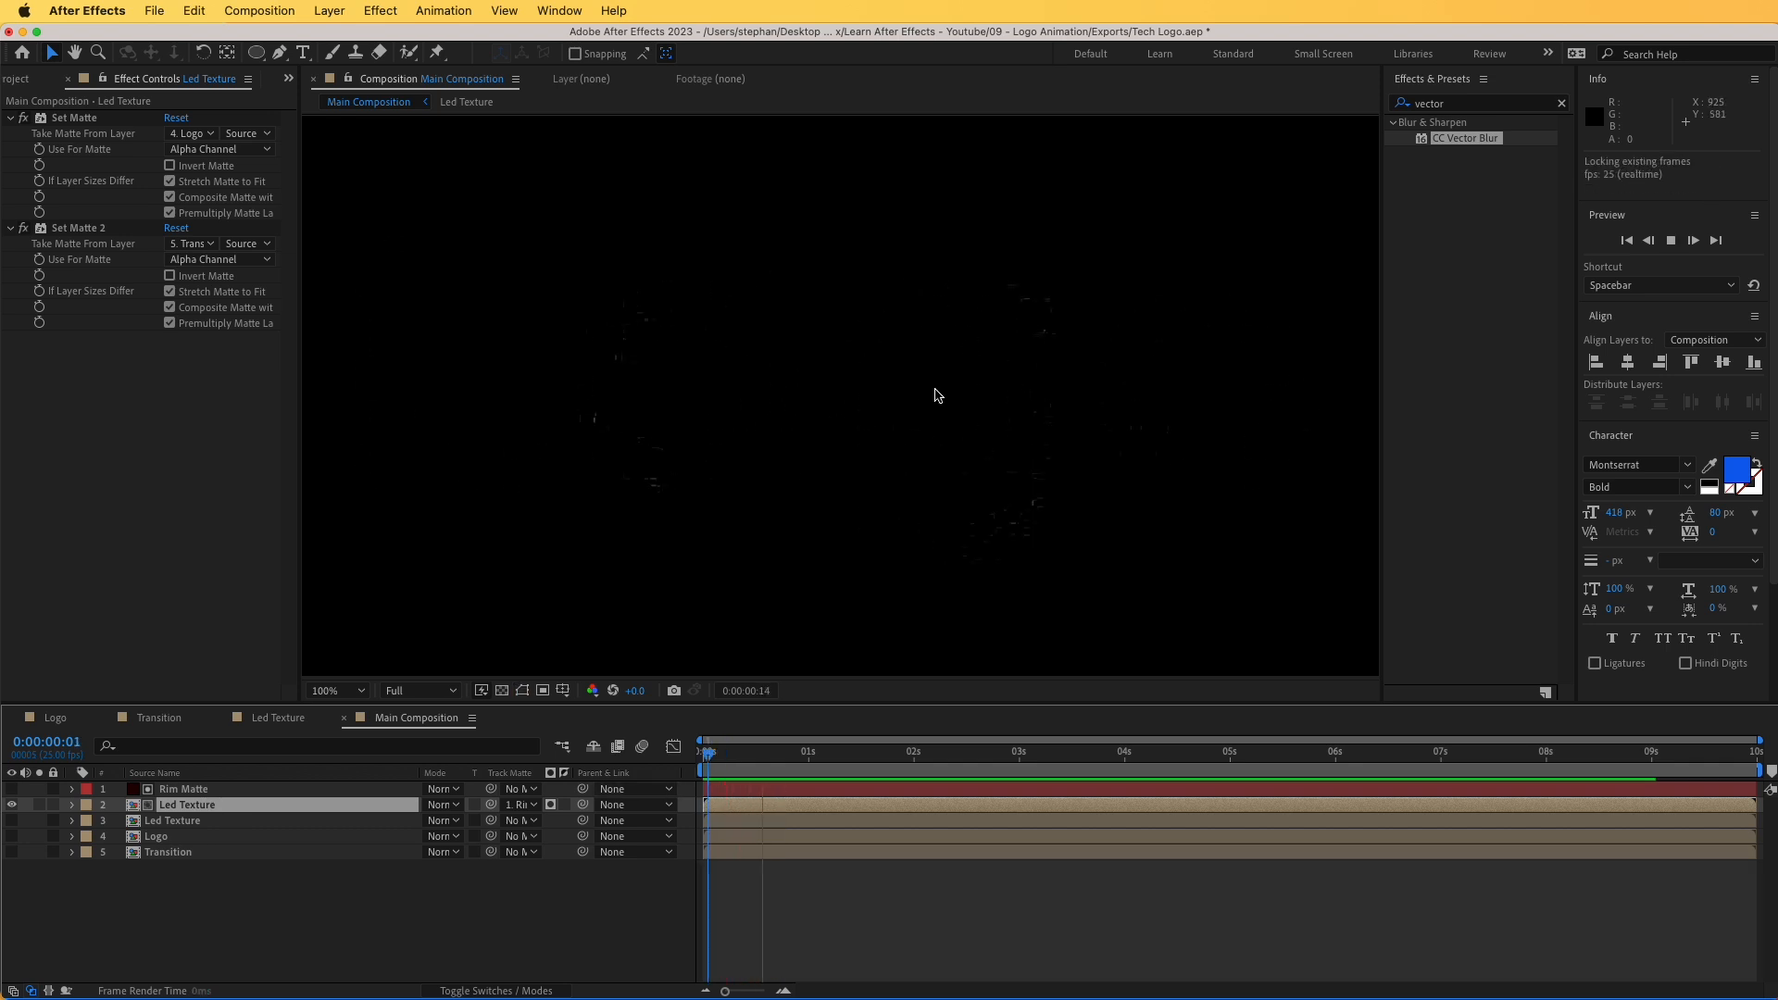
key(space)
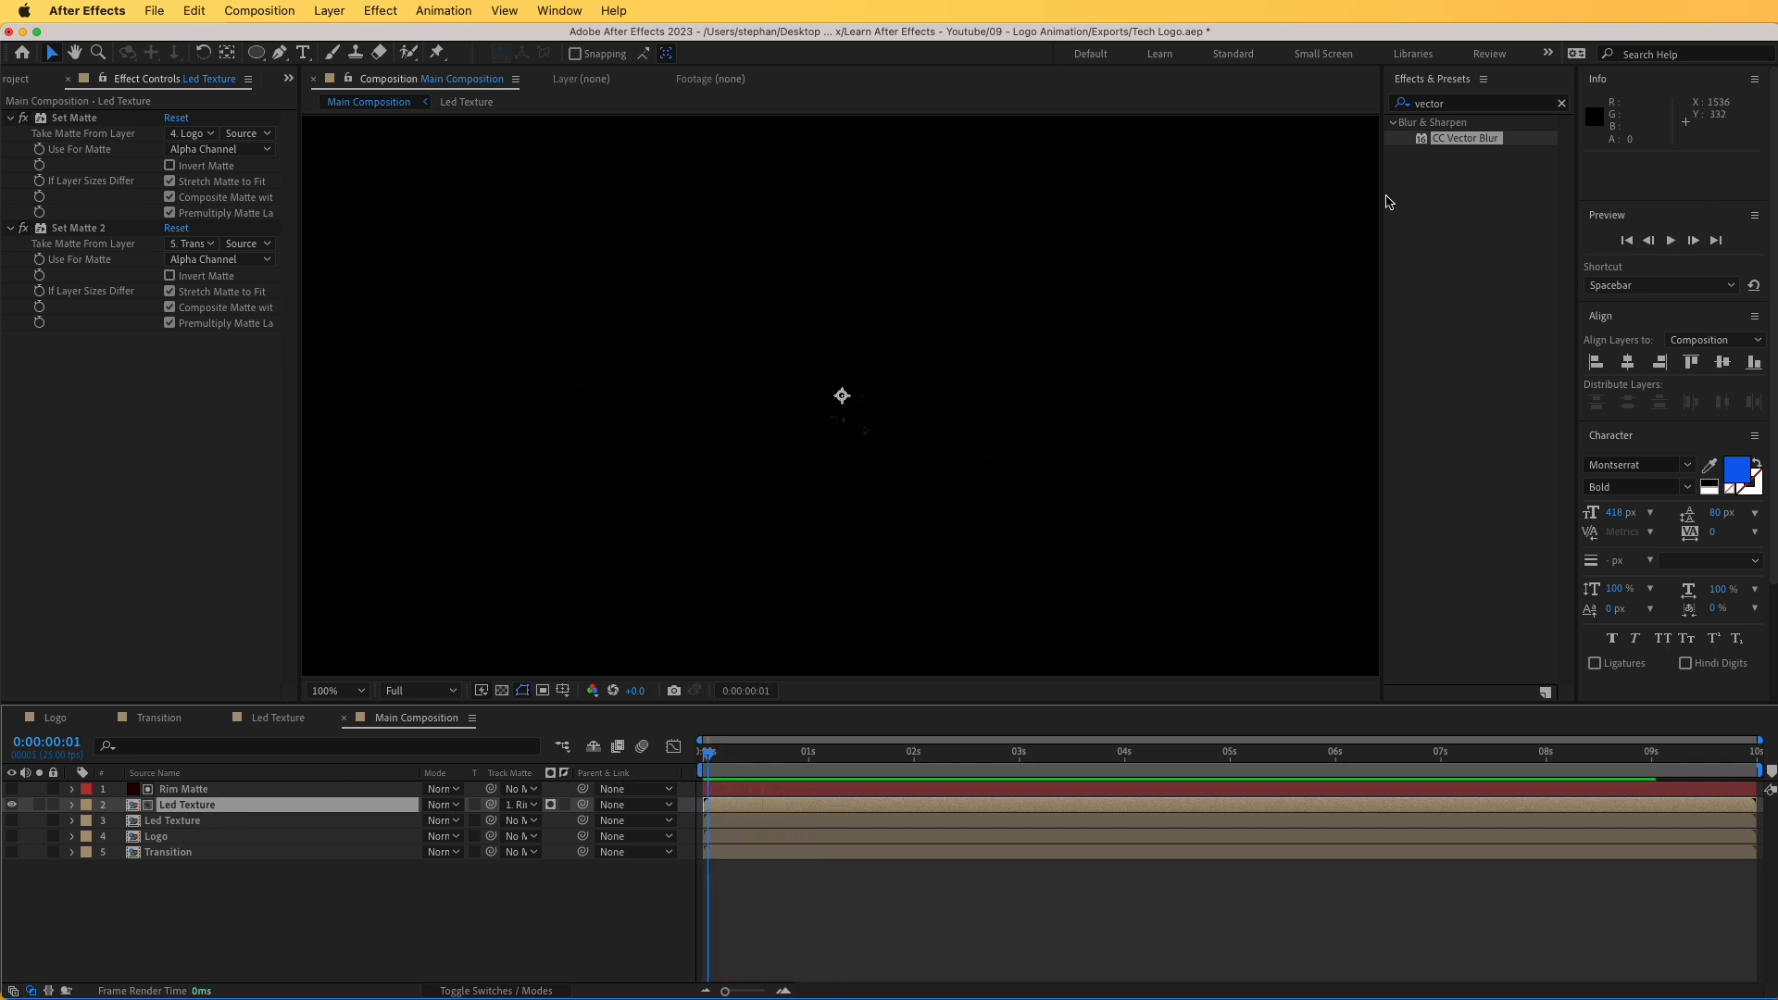
- Apply Curves to the upper Led Texture layer and bend its Alpha channel curve steeply upward
click(1447, 103)
text(curves)
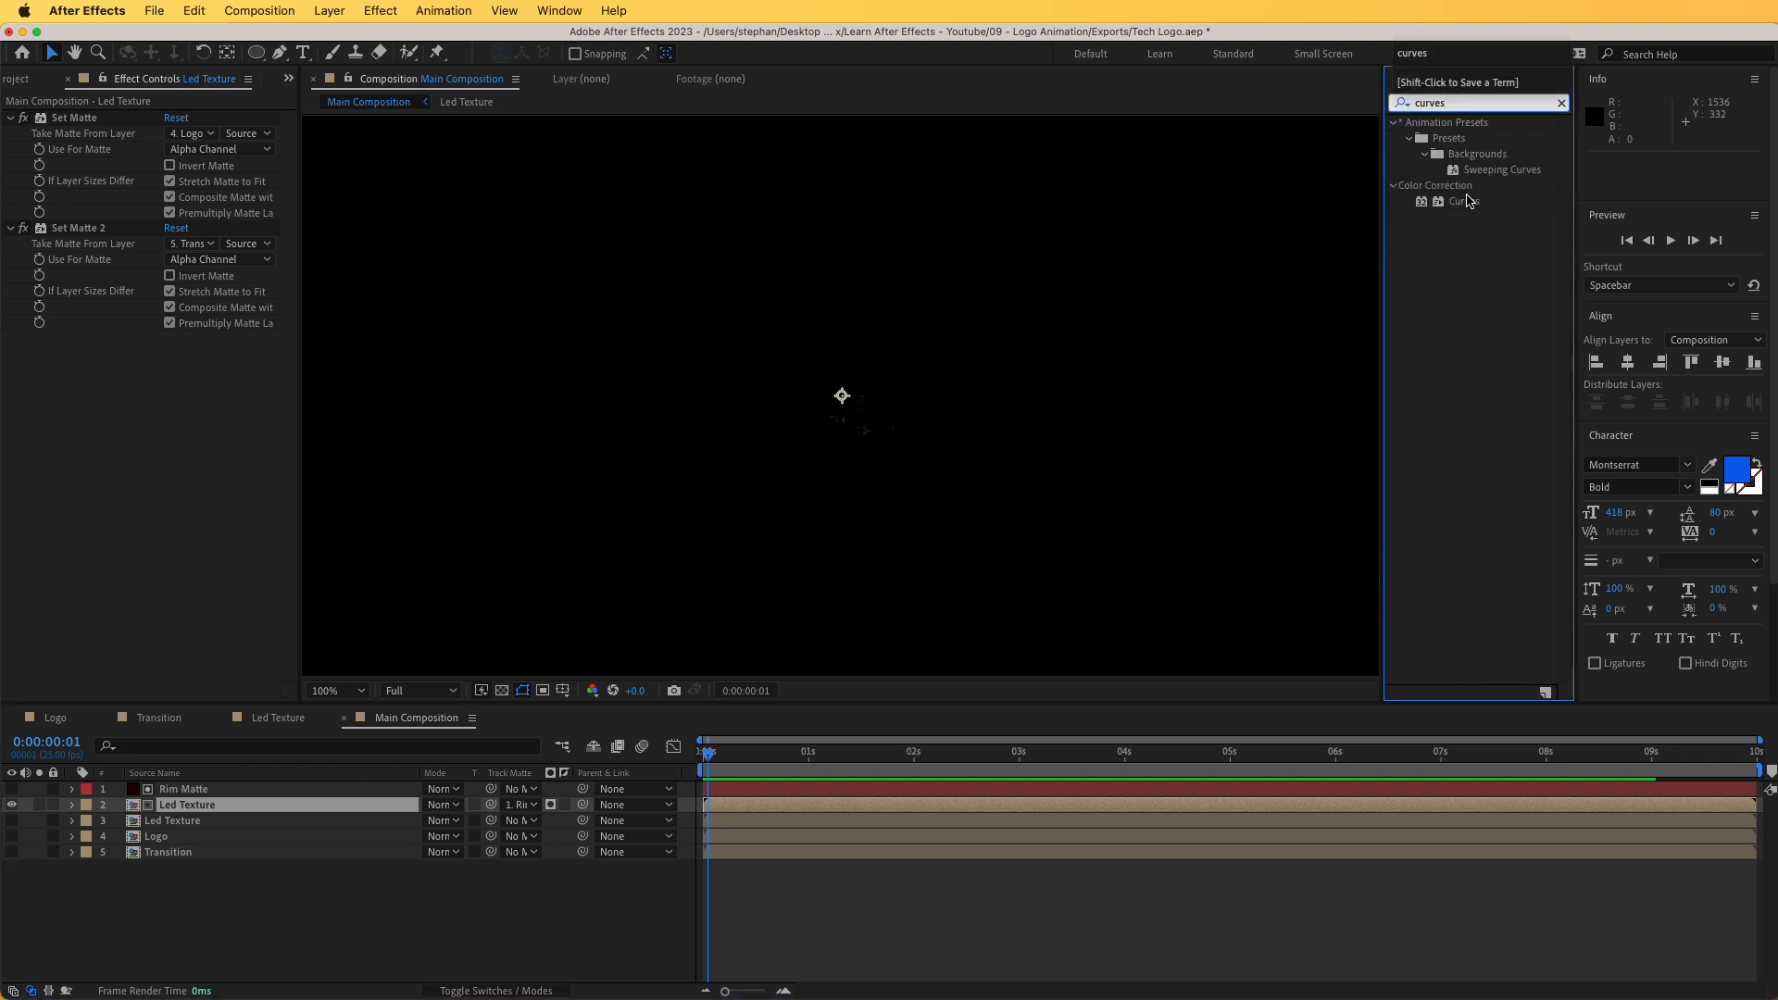
drag(1466, 200, 435, 426)
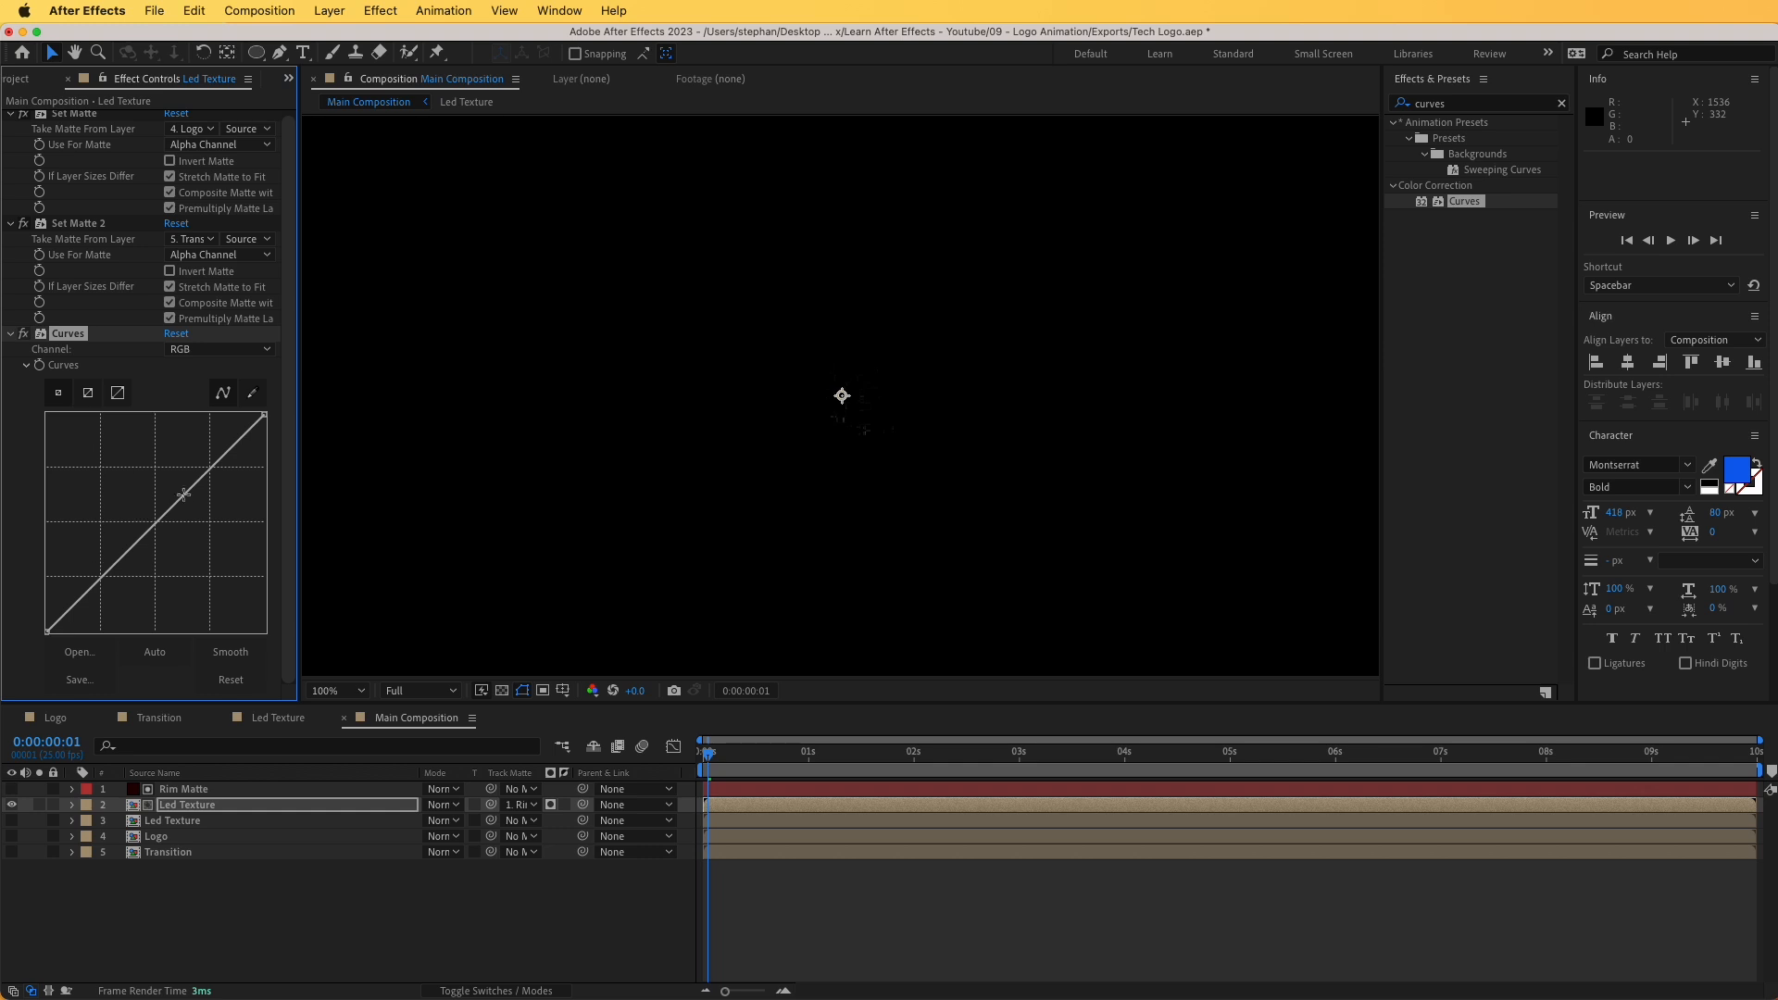
click(196, 358)
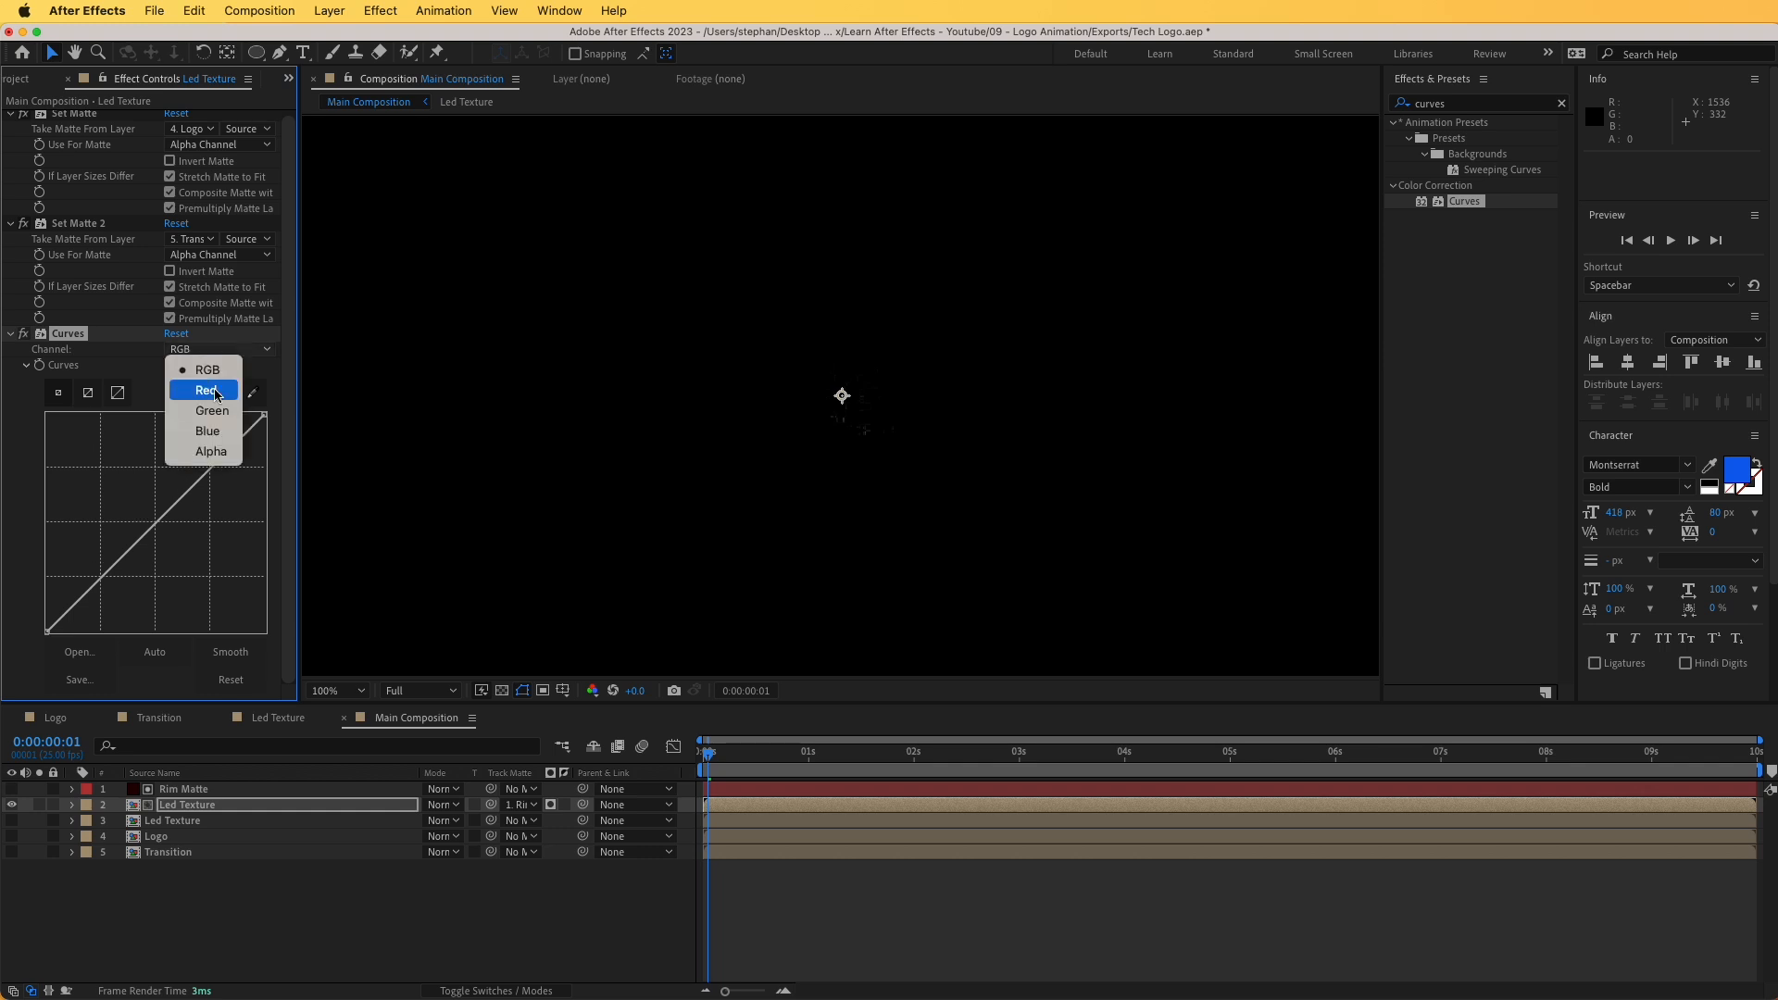
click(208, 454)
drag(176, 503, 147, 457)
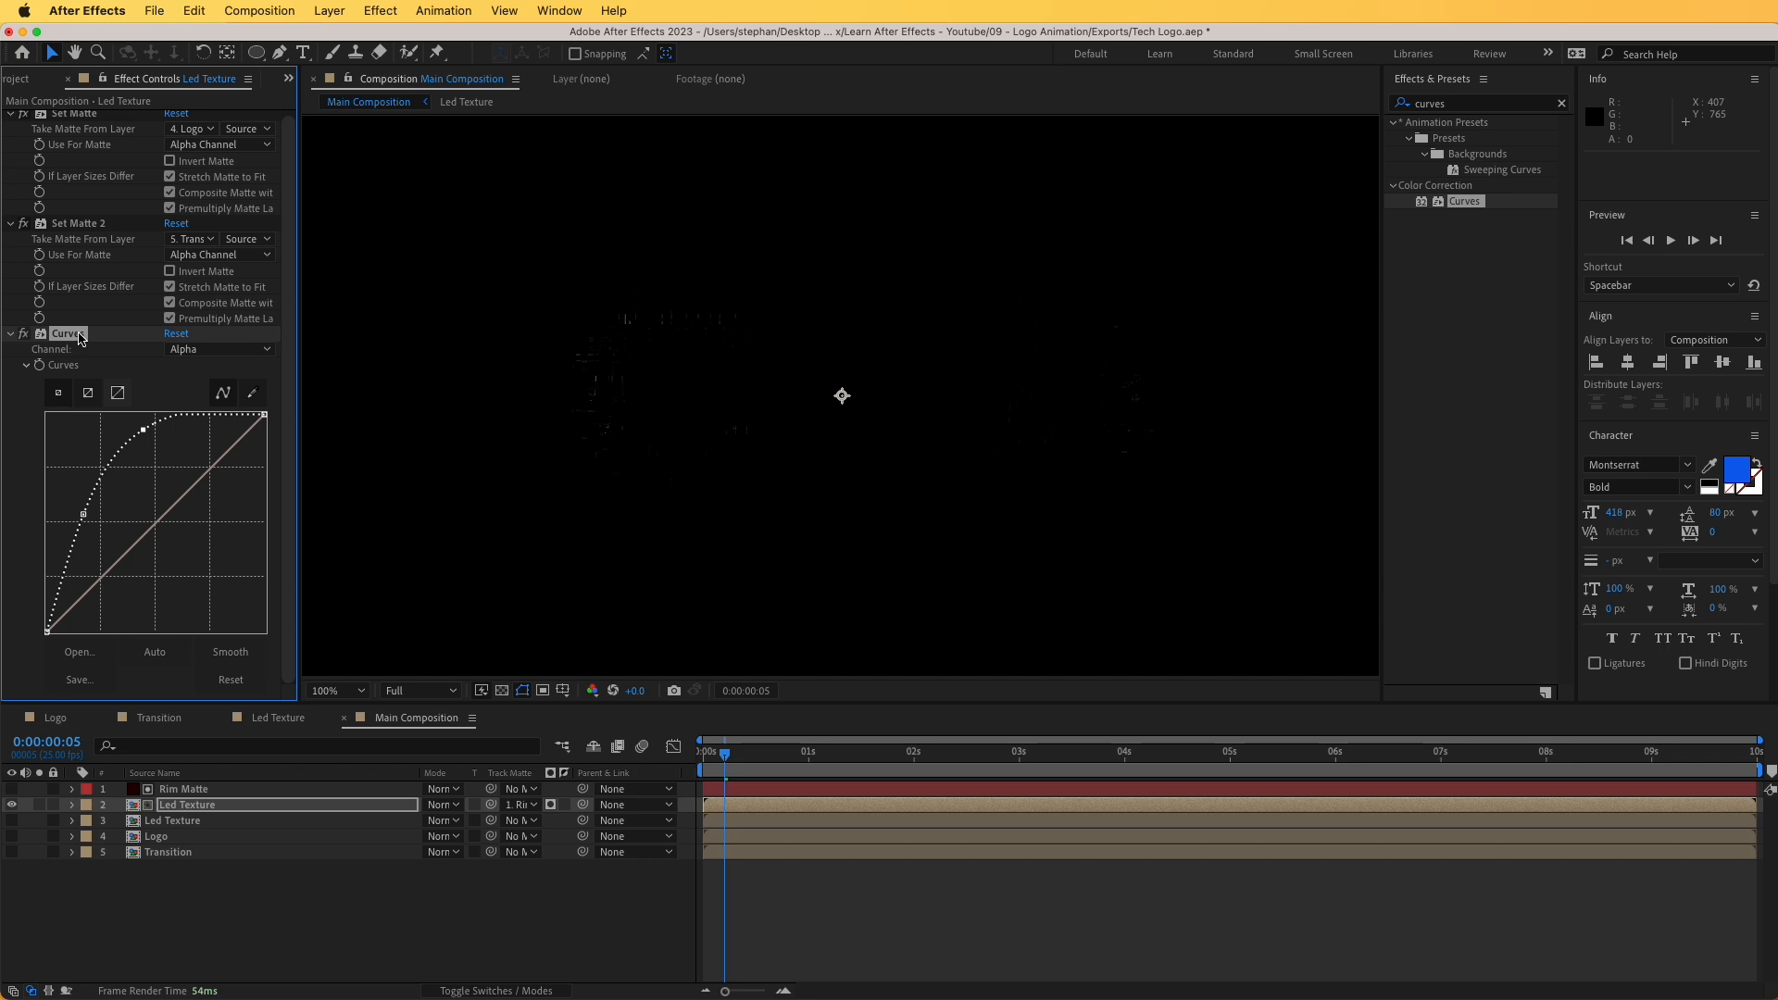
- Copy the Curves effect with its raised Alpha curve onto Rim Matte below CC Vector Blur and preview the rim
click(182, 790)
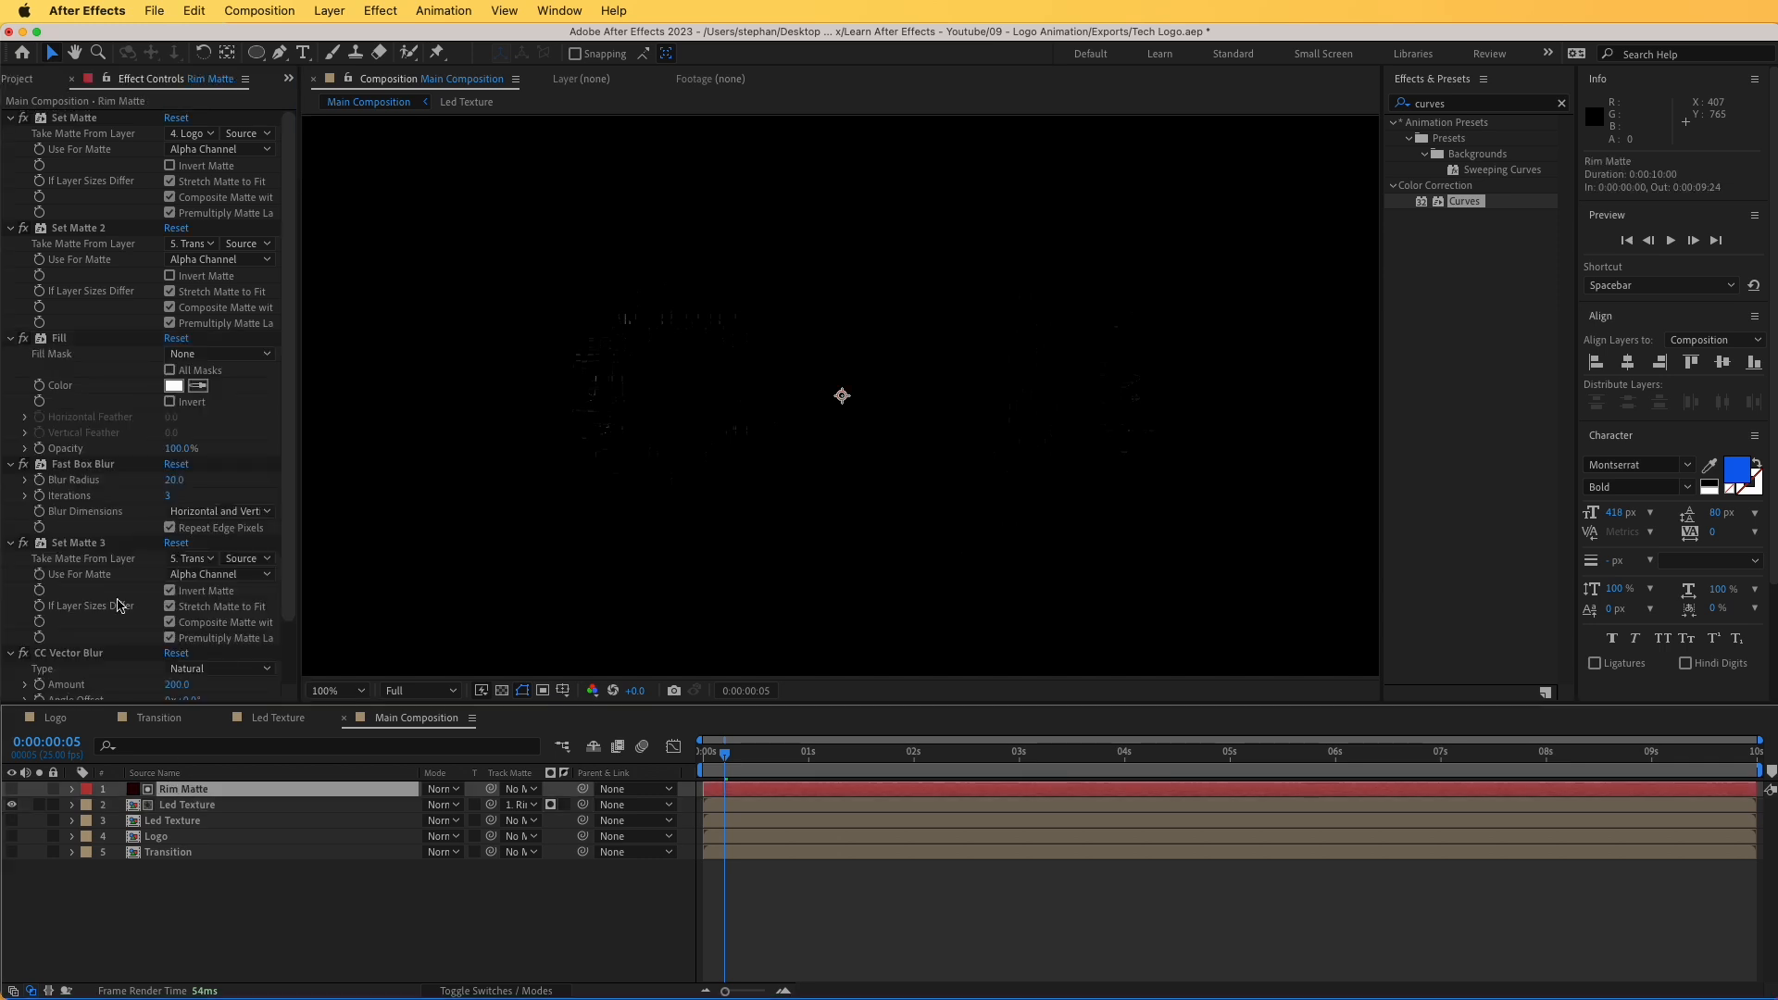
scroll(94, 533, down, 3)
scroll(94, 533, up, 1)
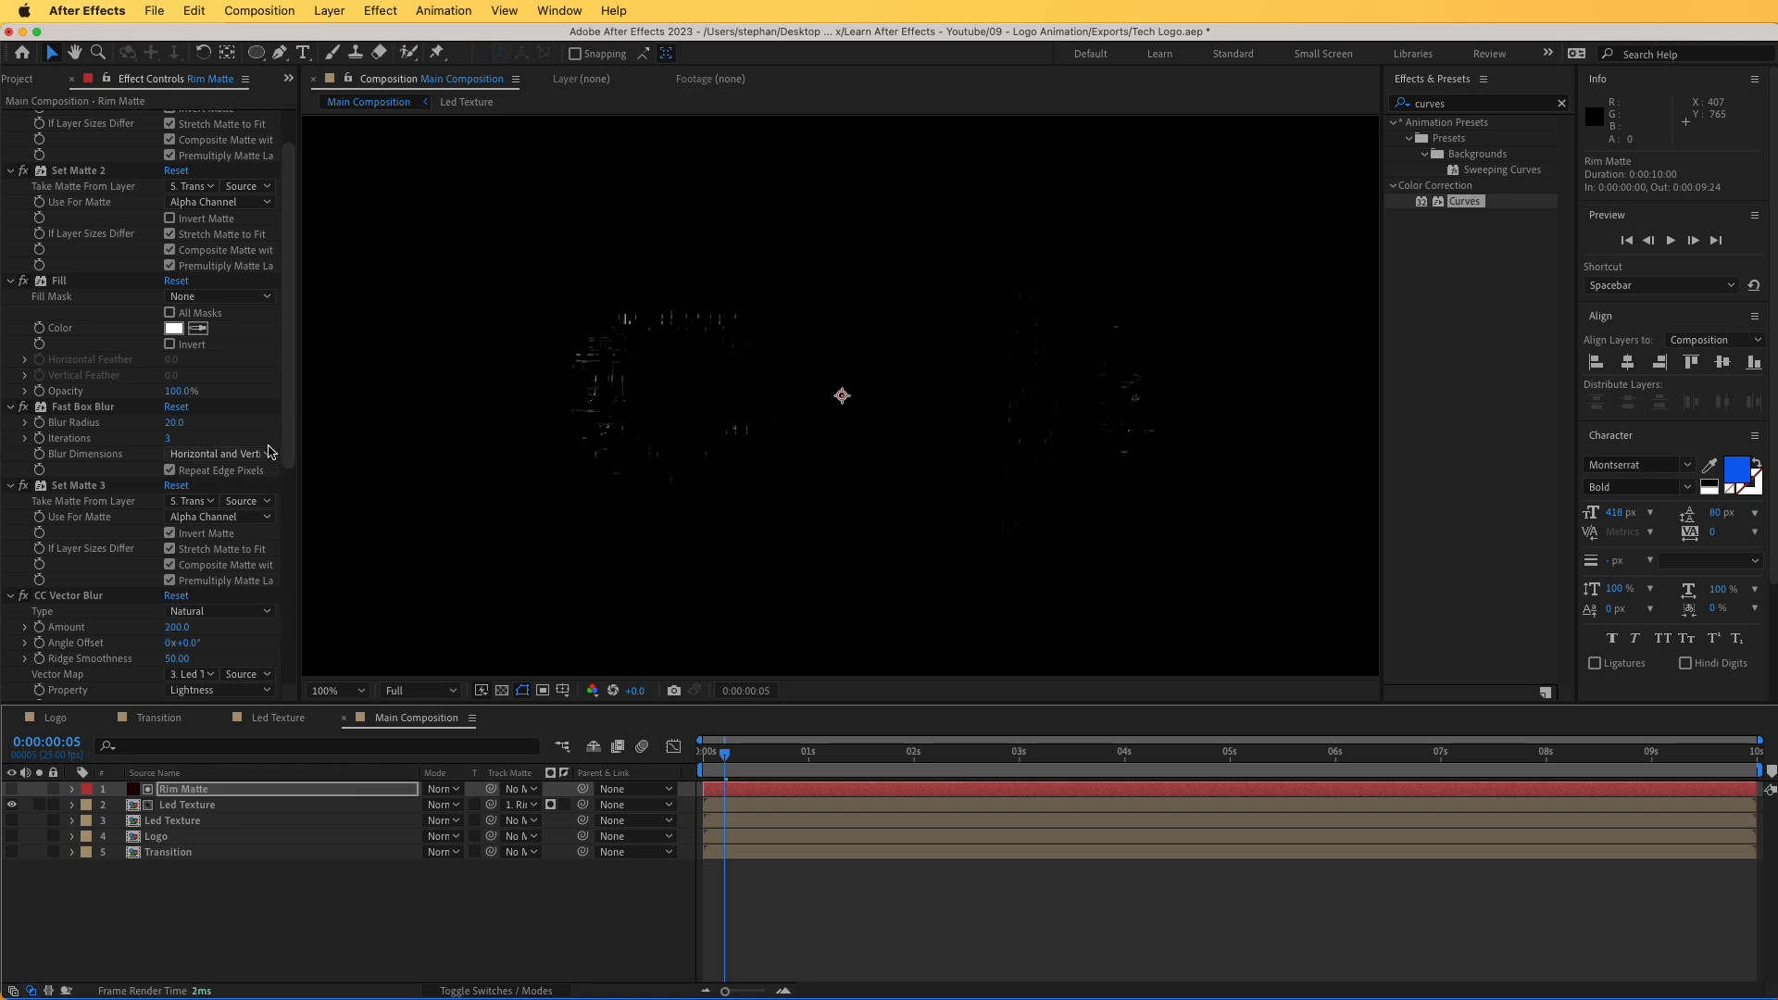
drag(289, 424, 290, 641)
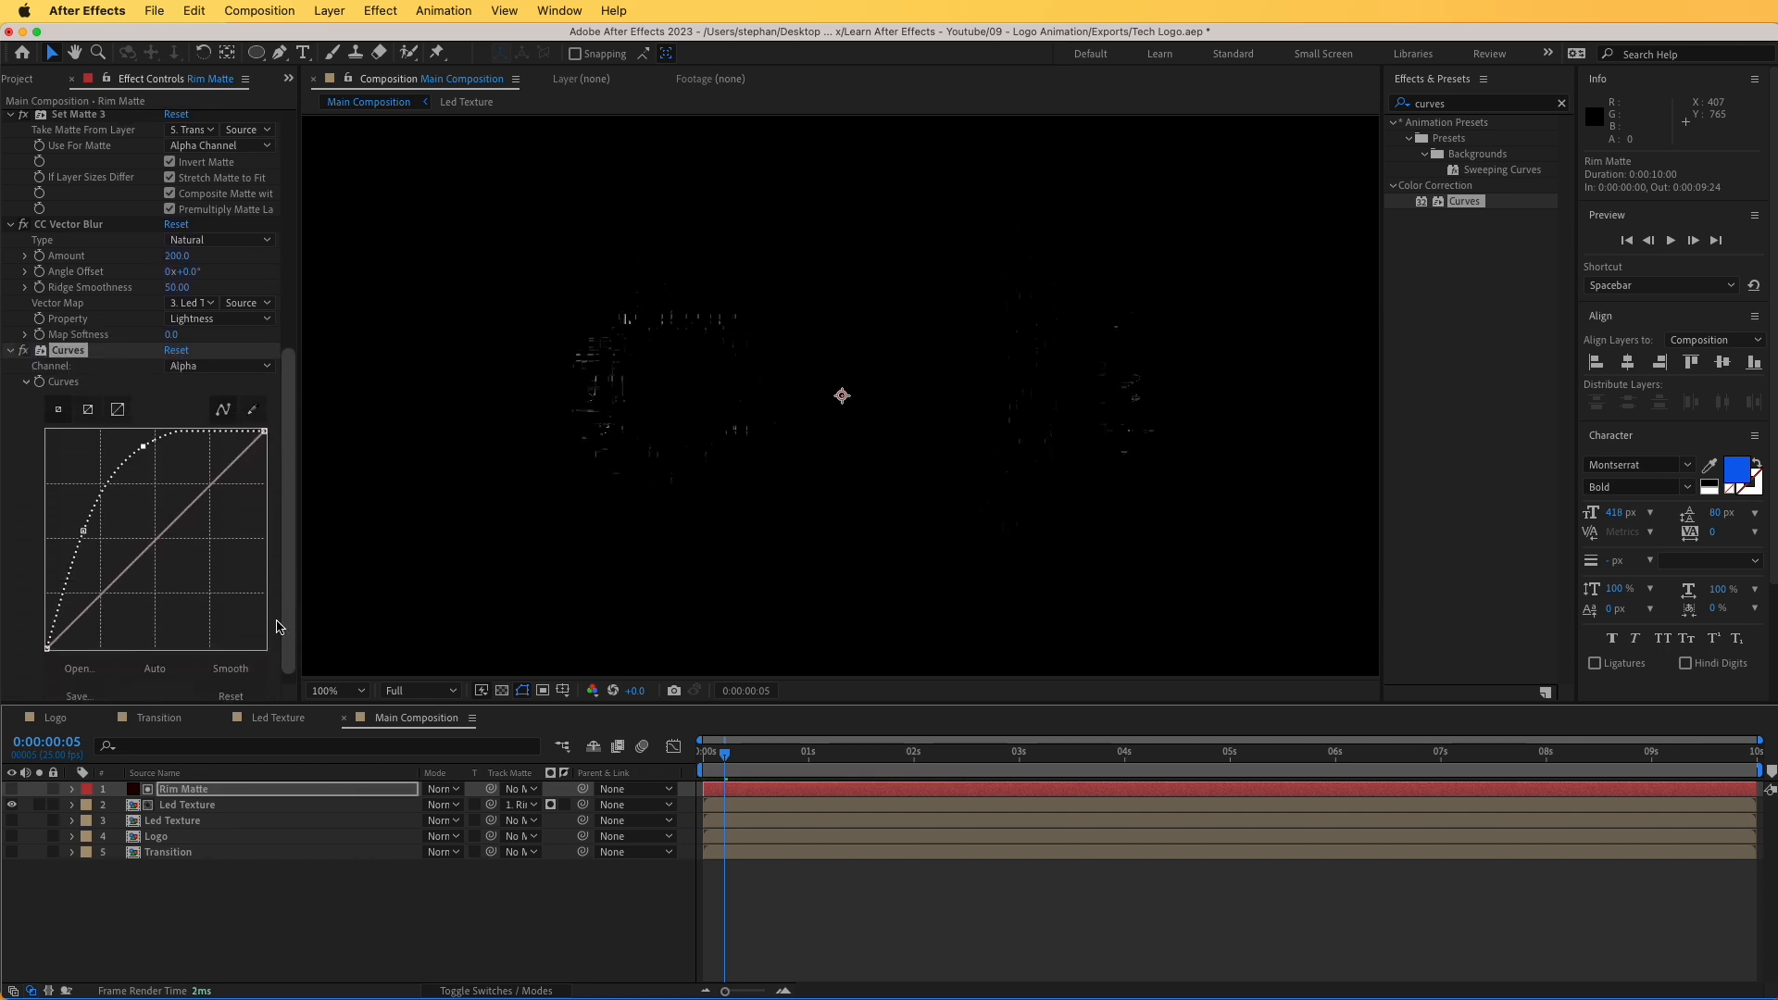
click(729, 755)
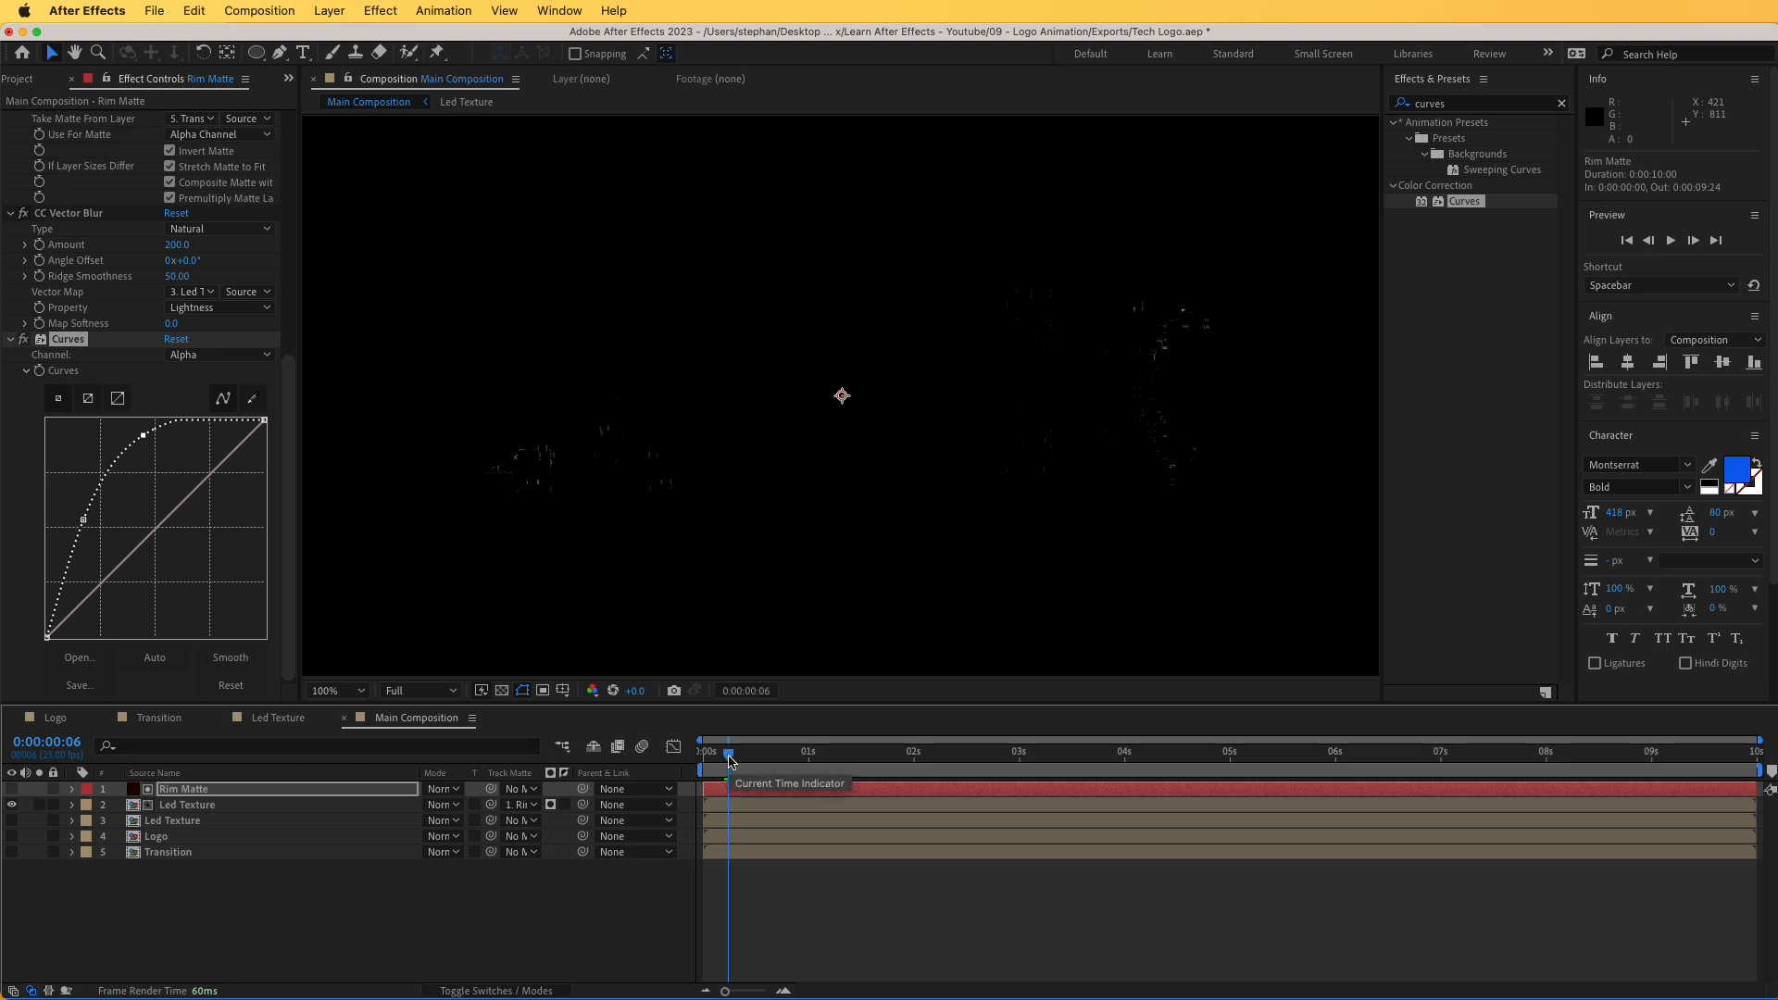
key(space)
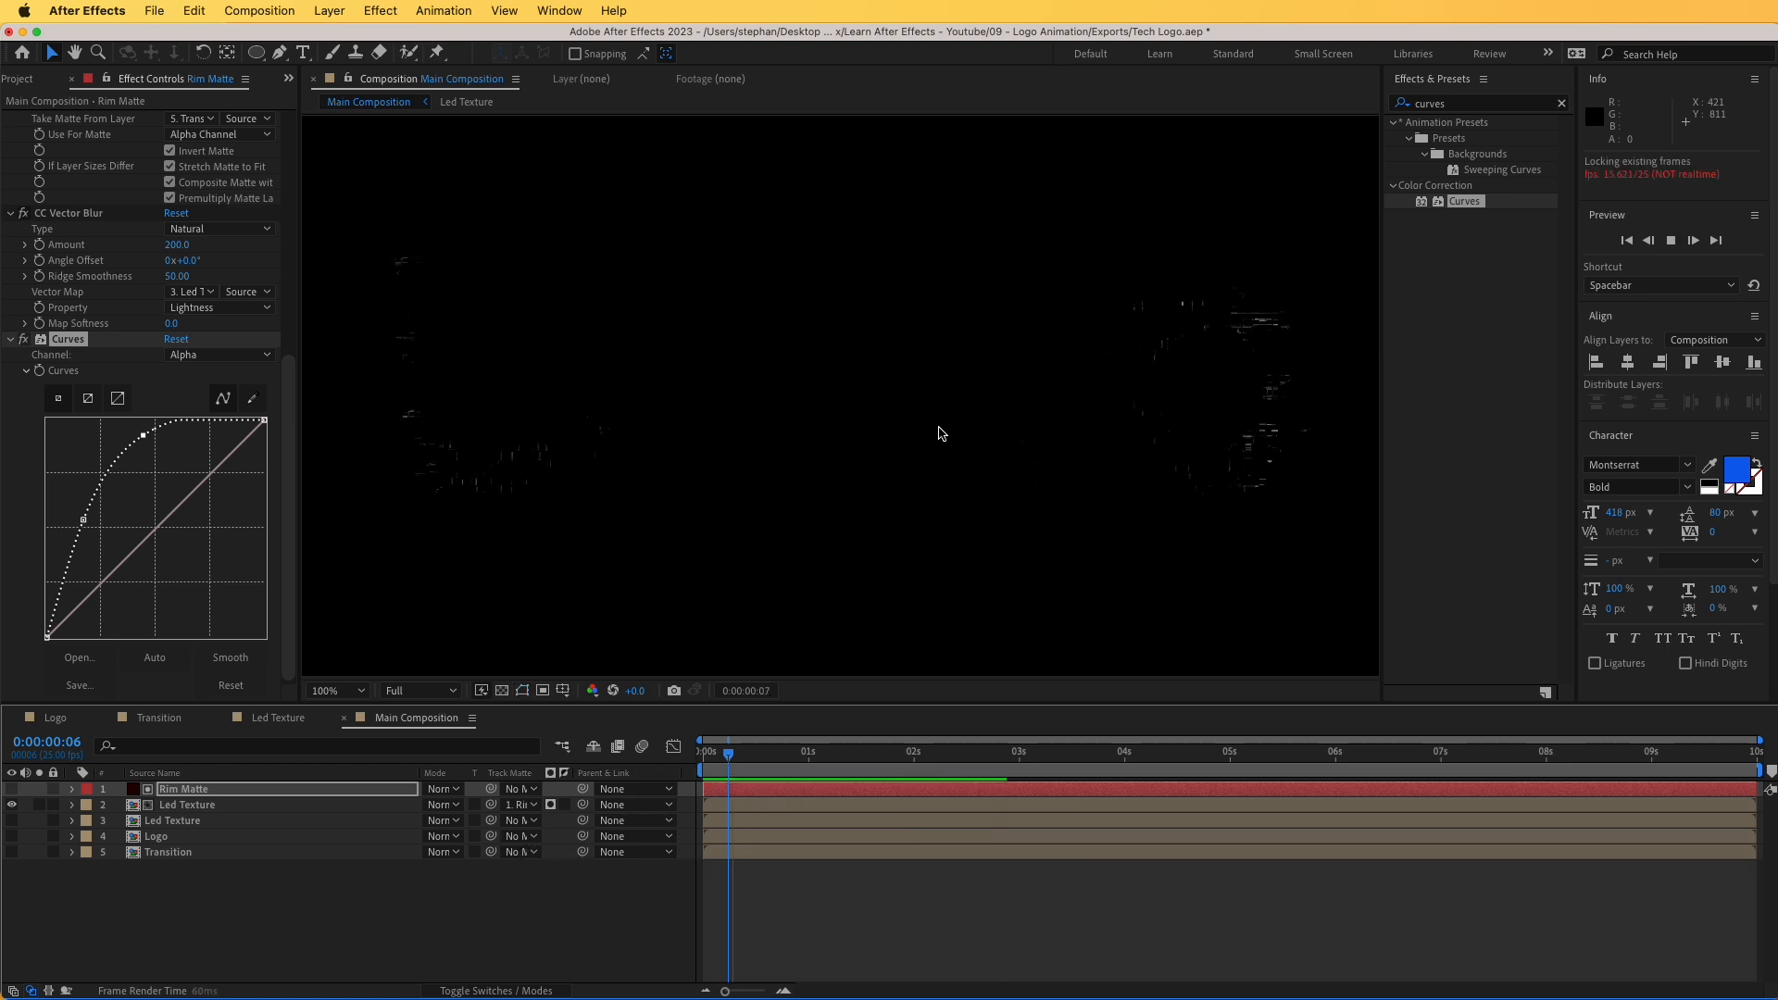
key(space)
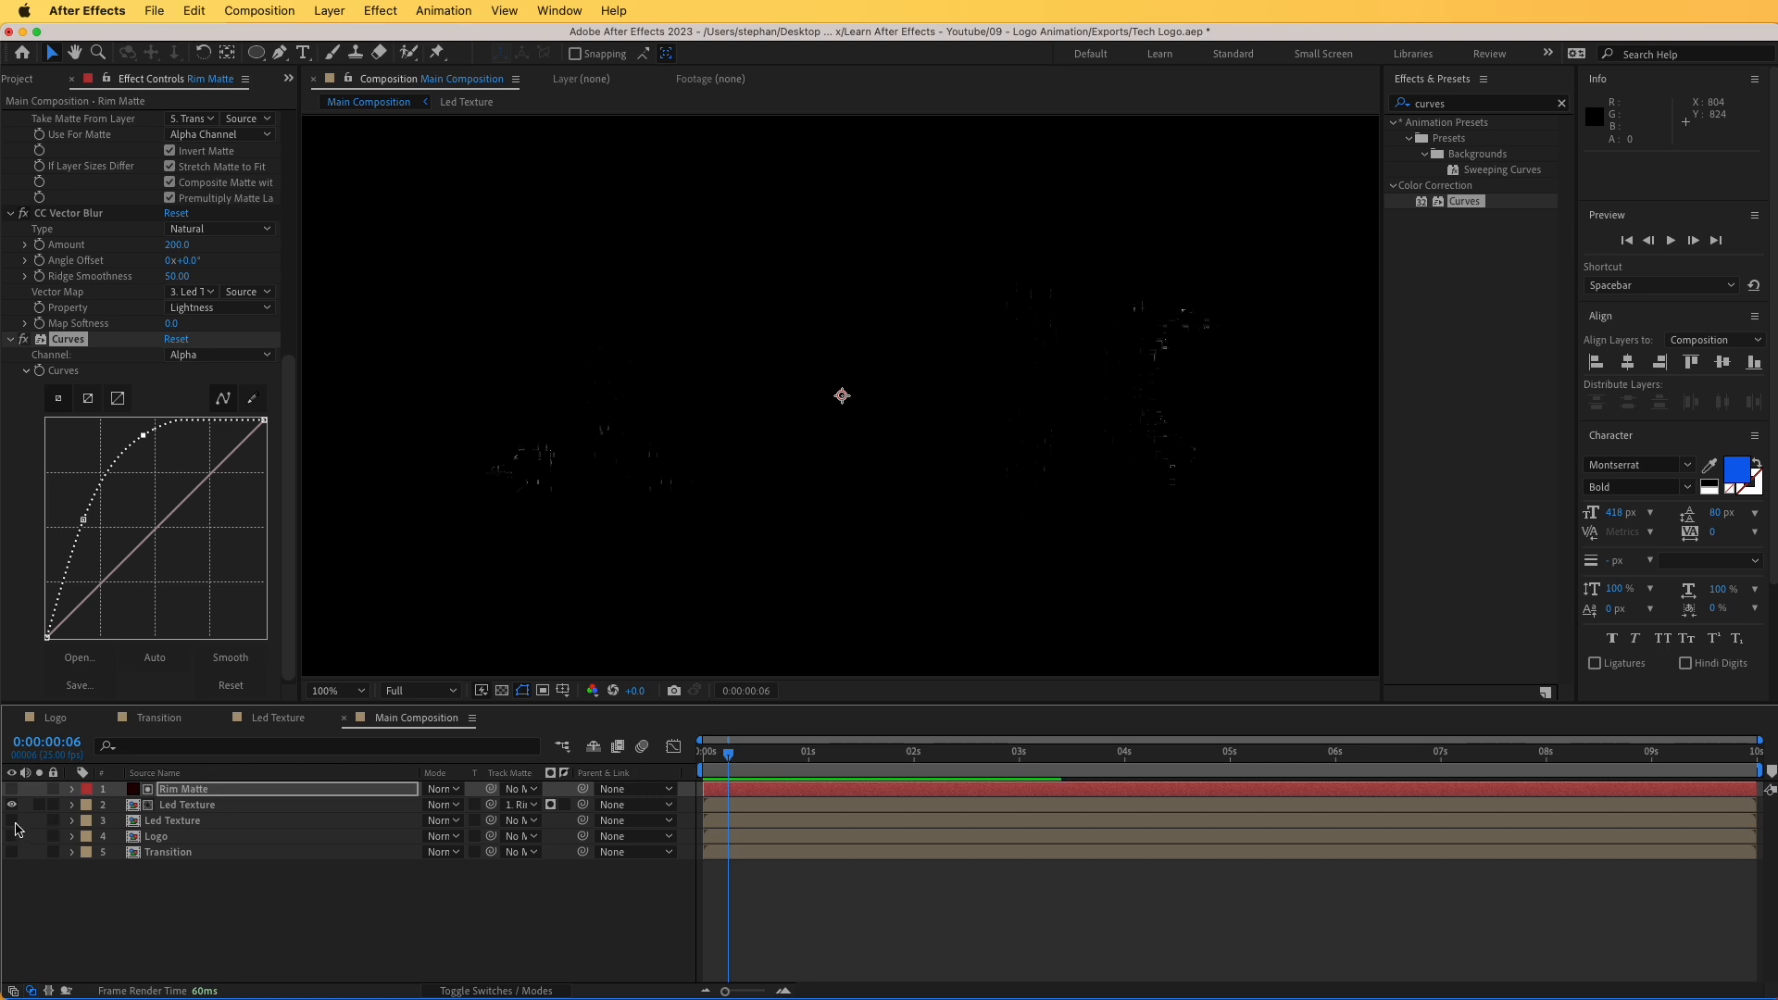
- Show the lower Led Texture layer and delete both Set Matte effects from the upper Led Texture layer
click(12, 820)
click(216, 807)
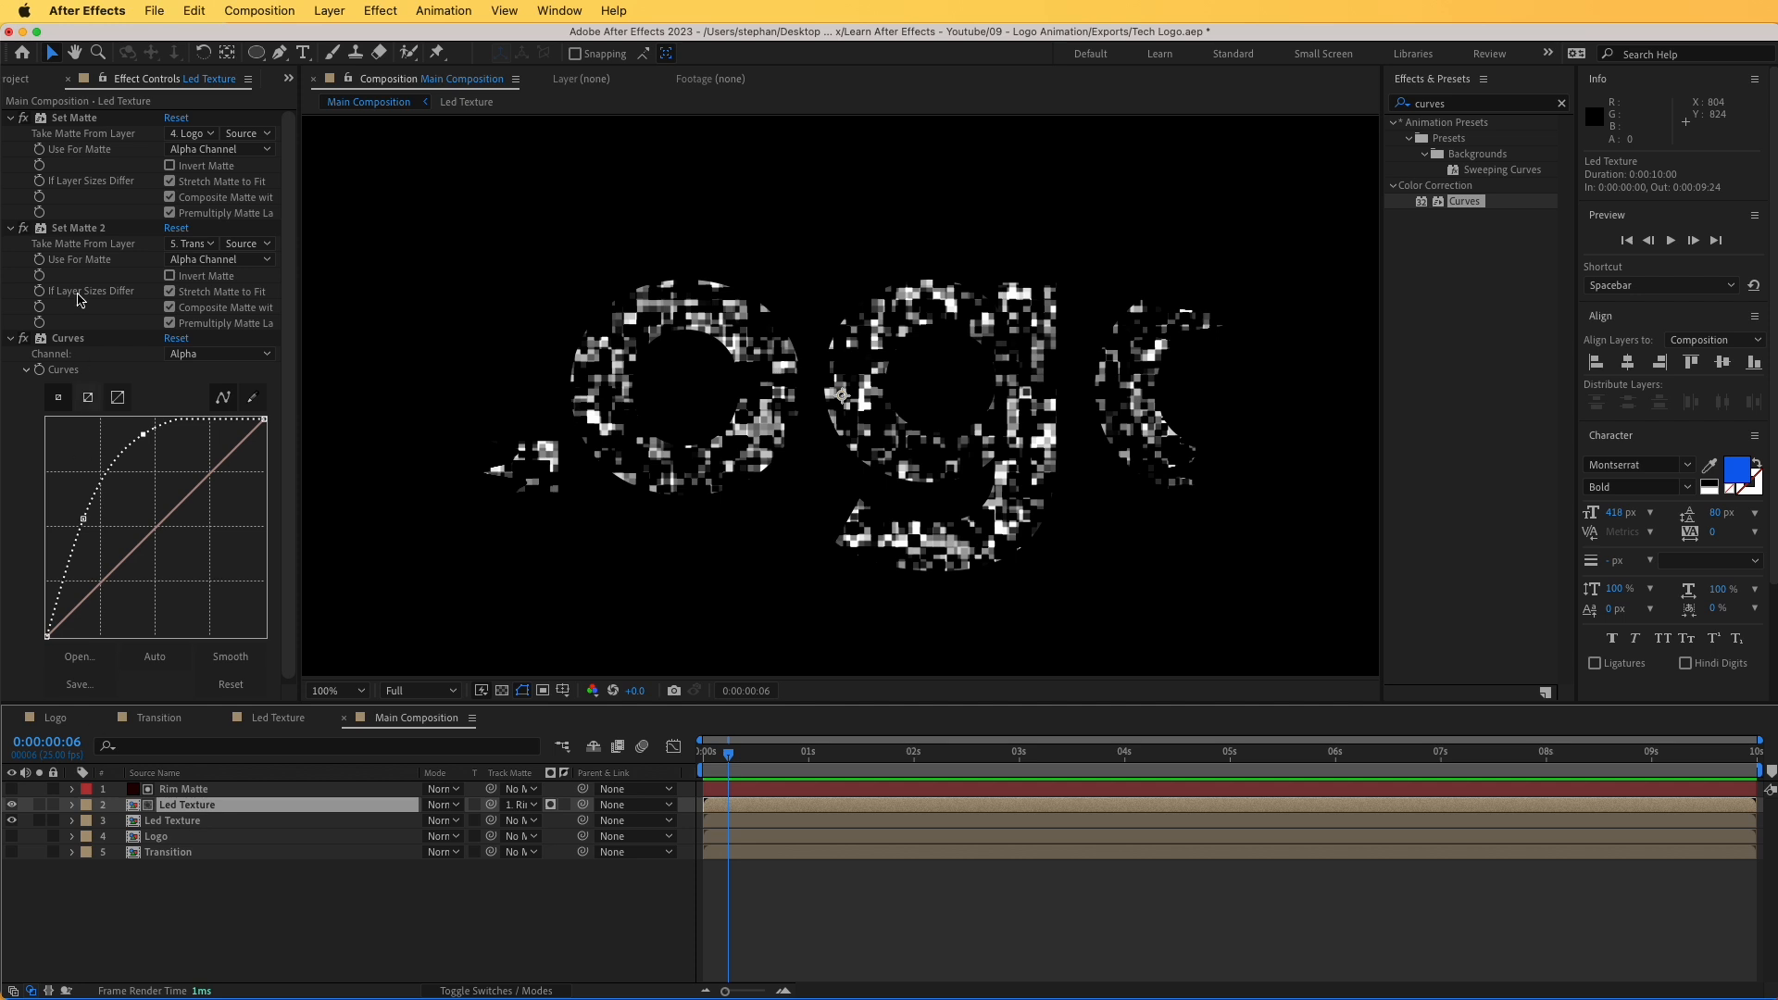
click(73, 119)
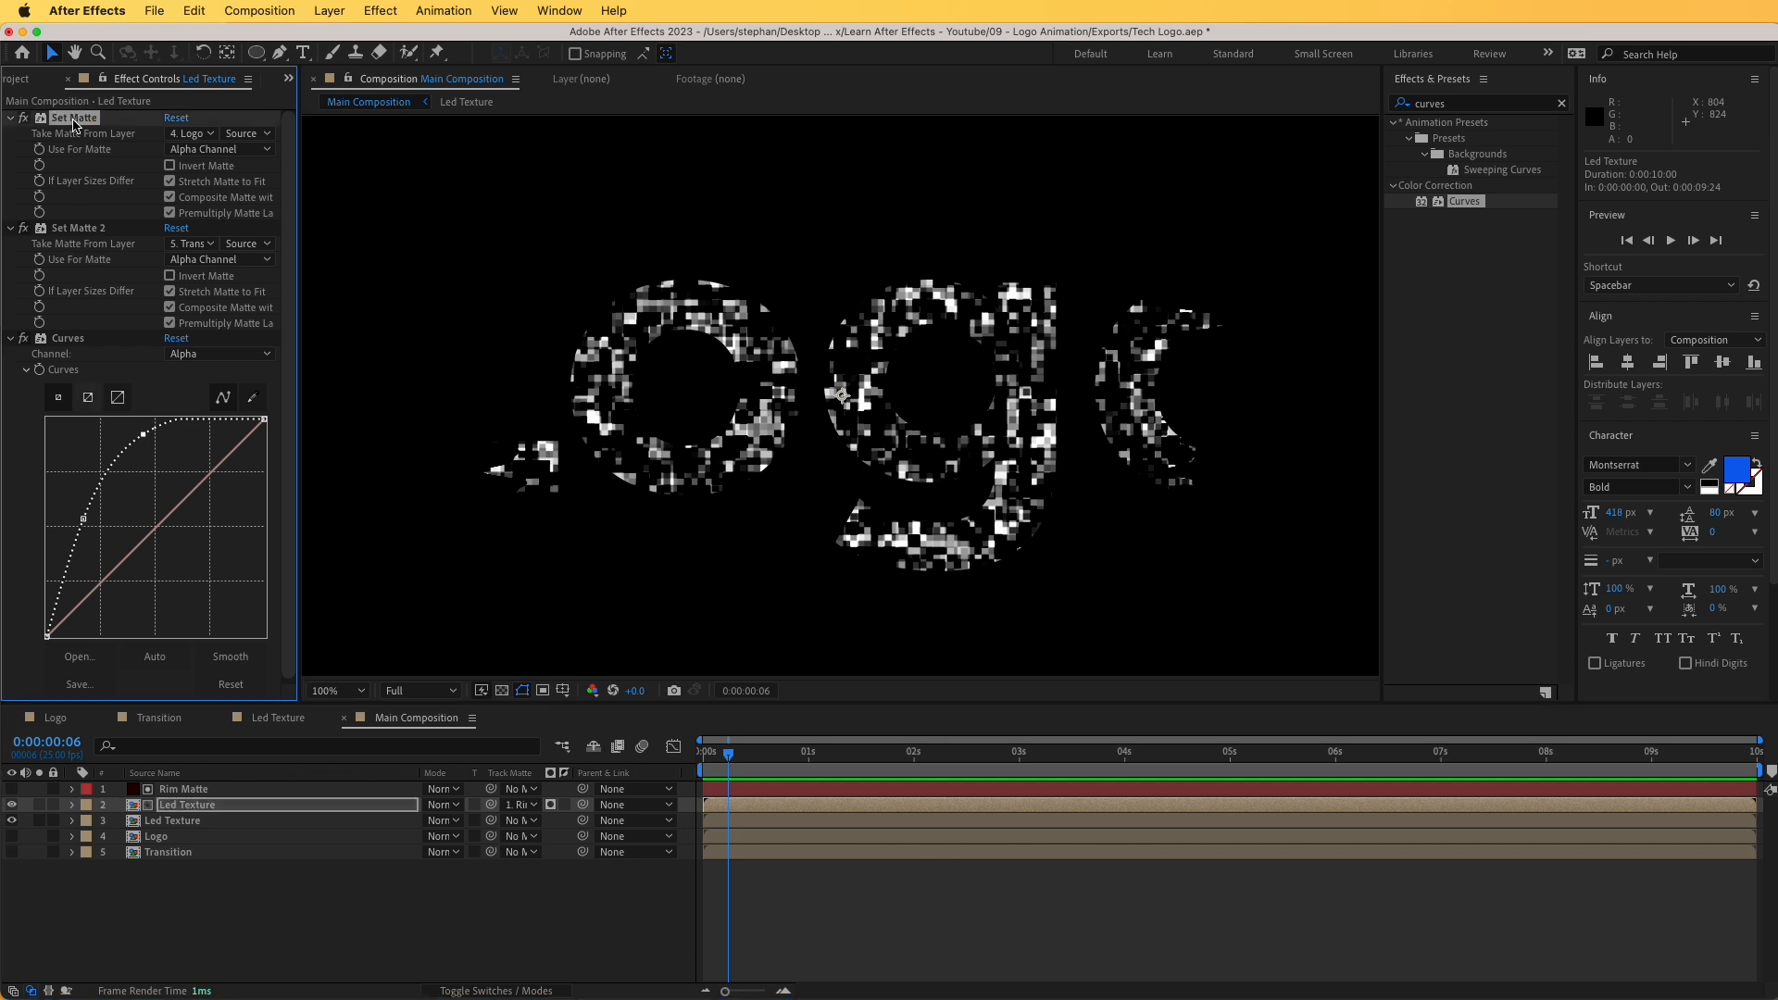
key(Delete)
click(73, 118)
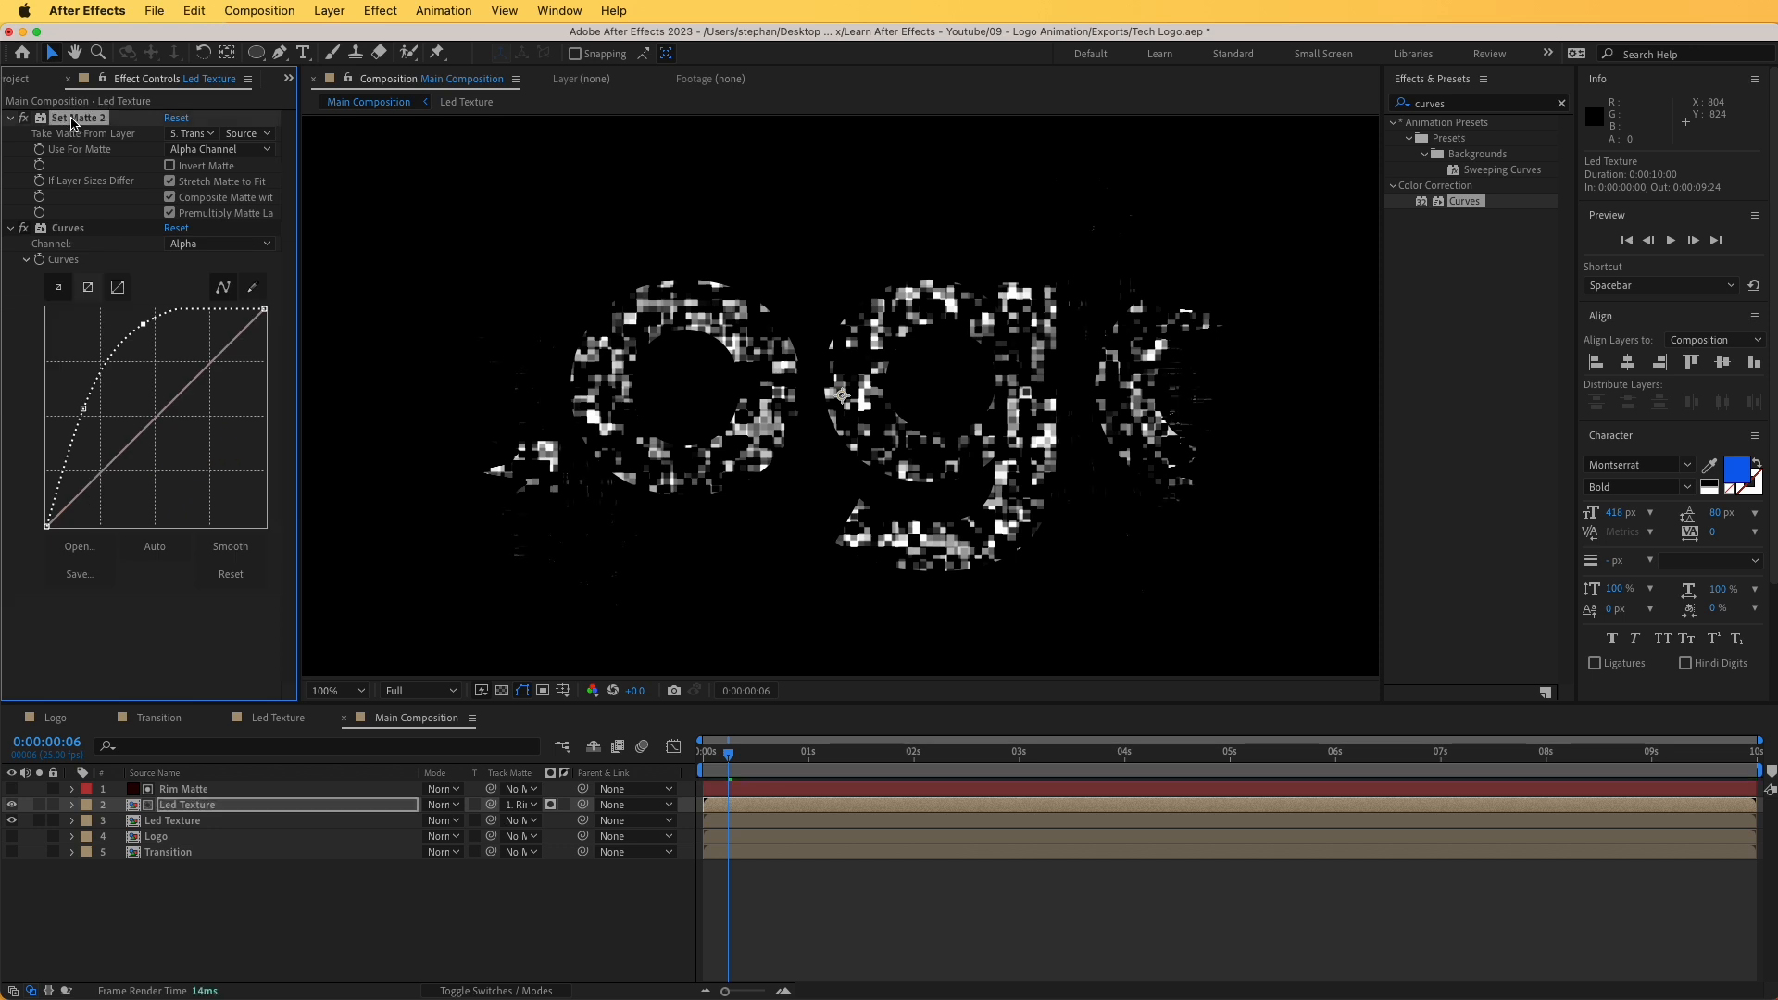
key(Delete)
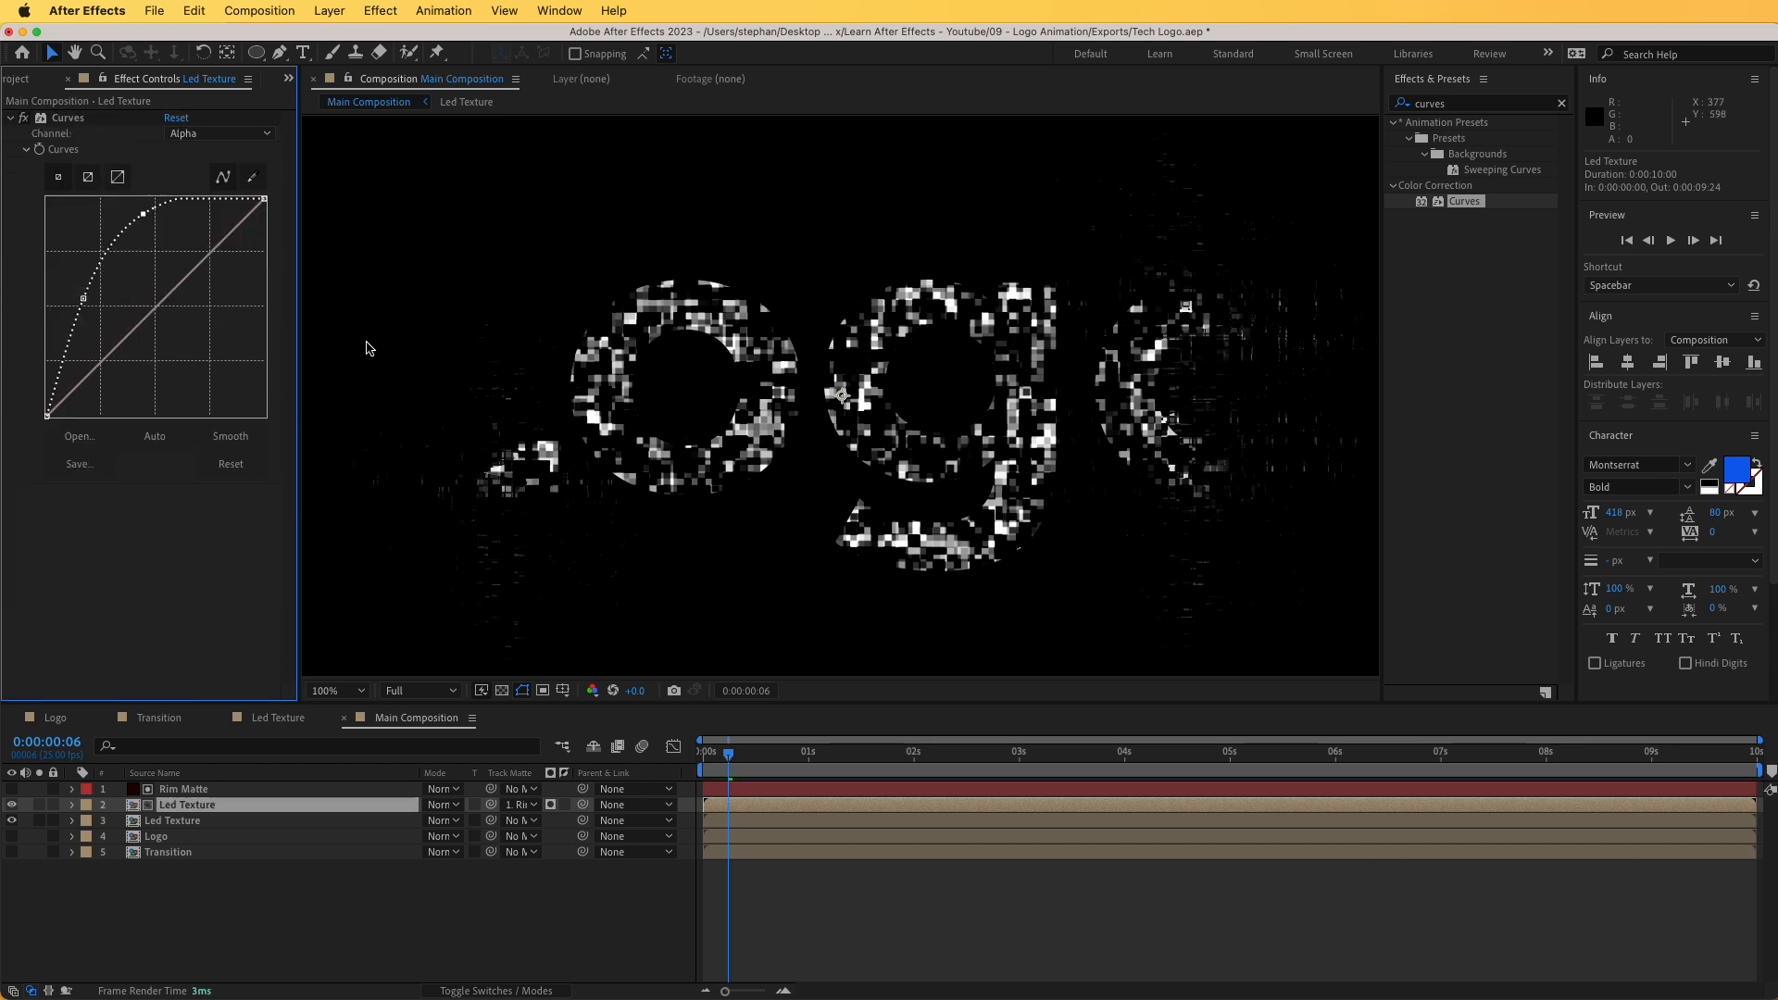
- Preview the combined logo and rim animation, first at 100% and again at 50% magnification
click(179, 802)
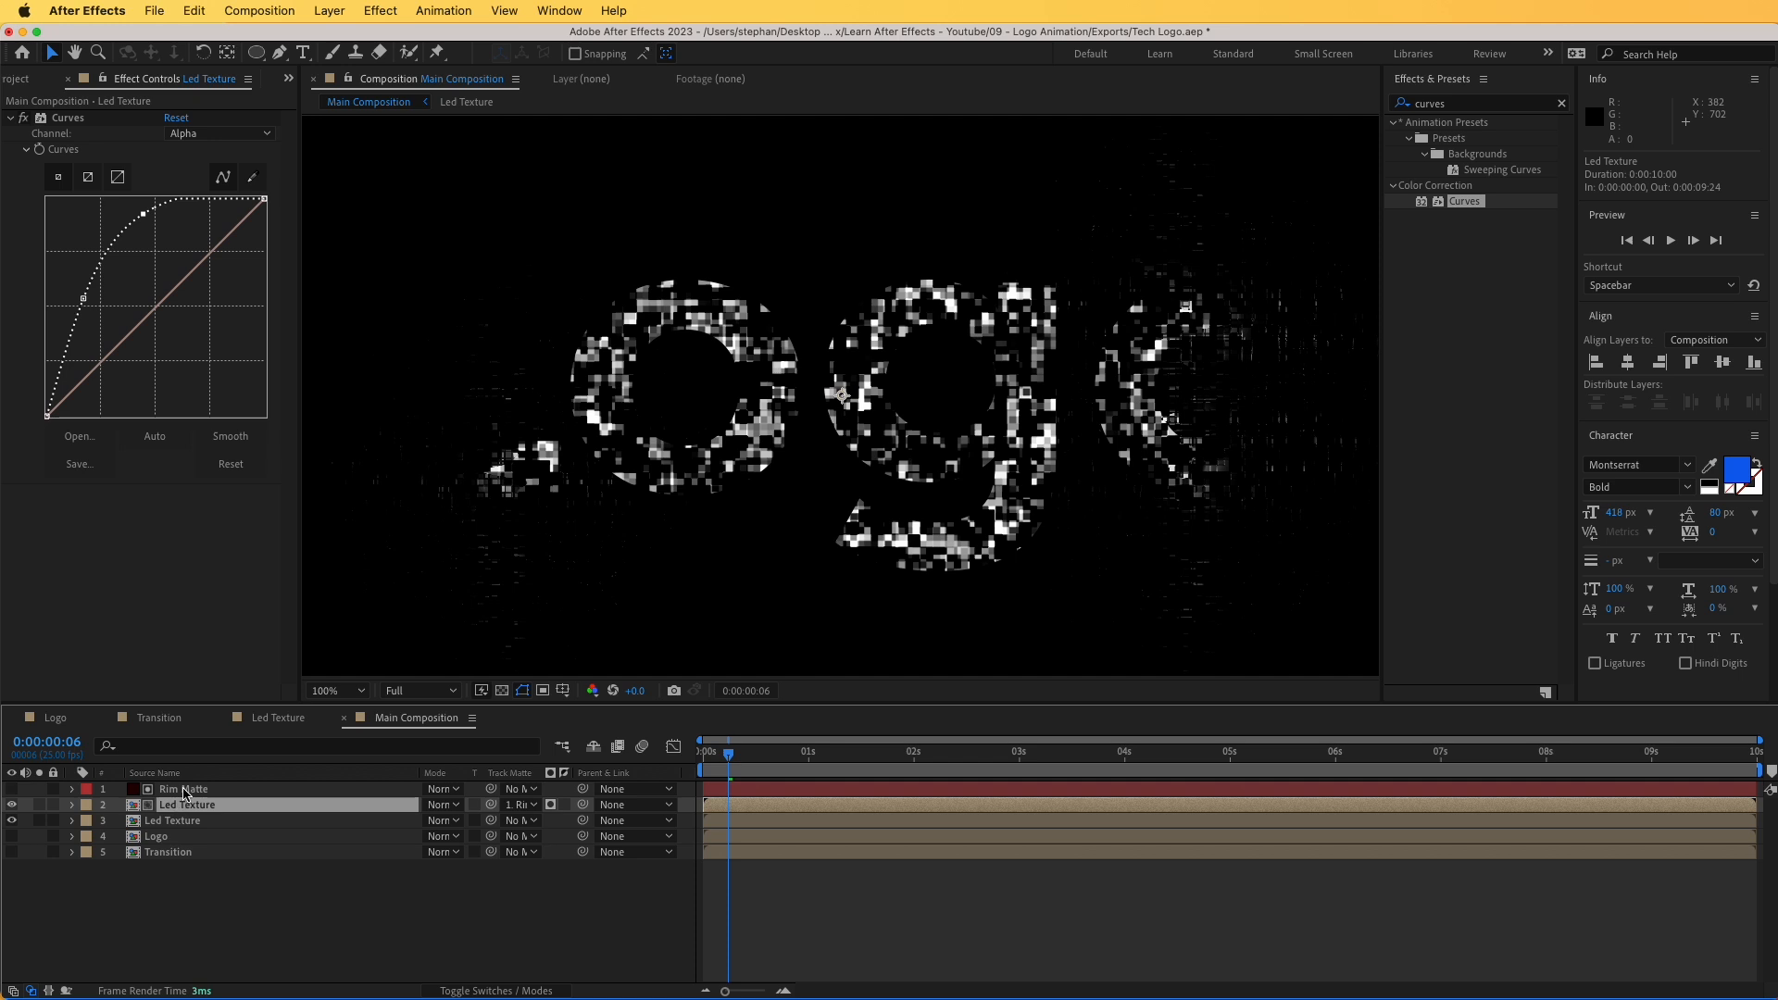
click(185, 790)
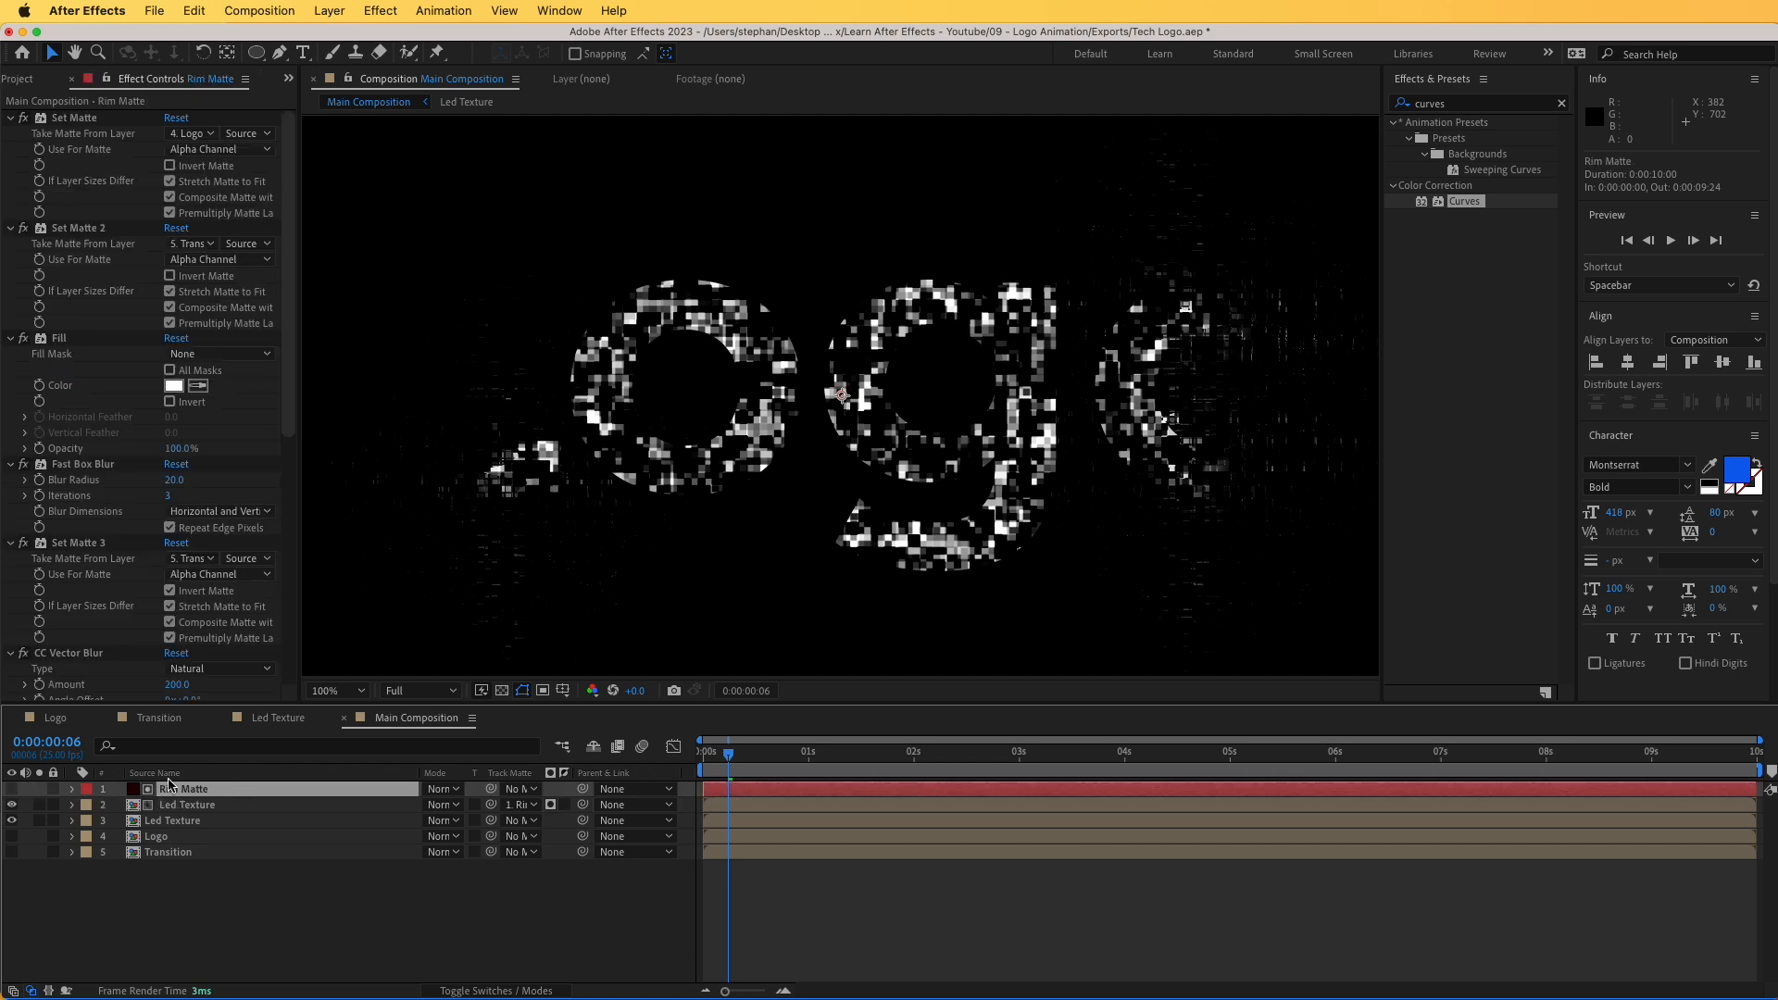
key(space)
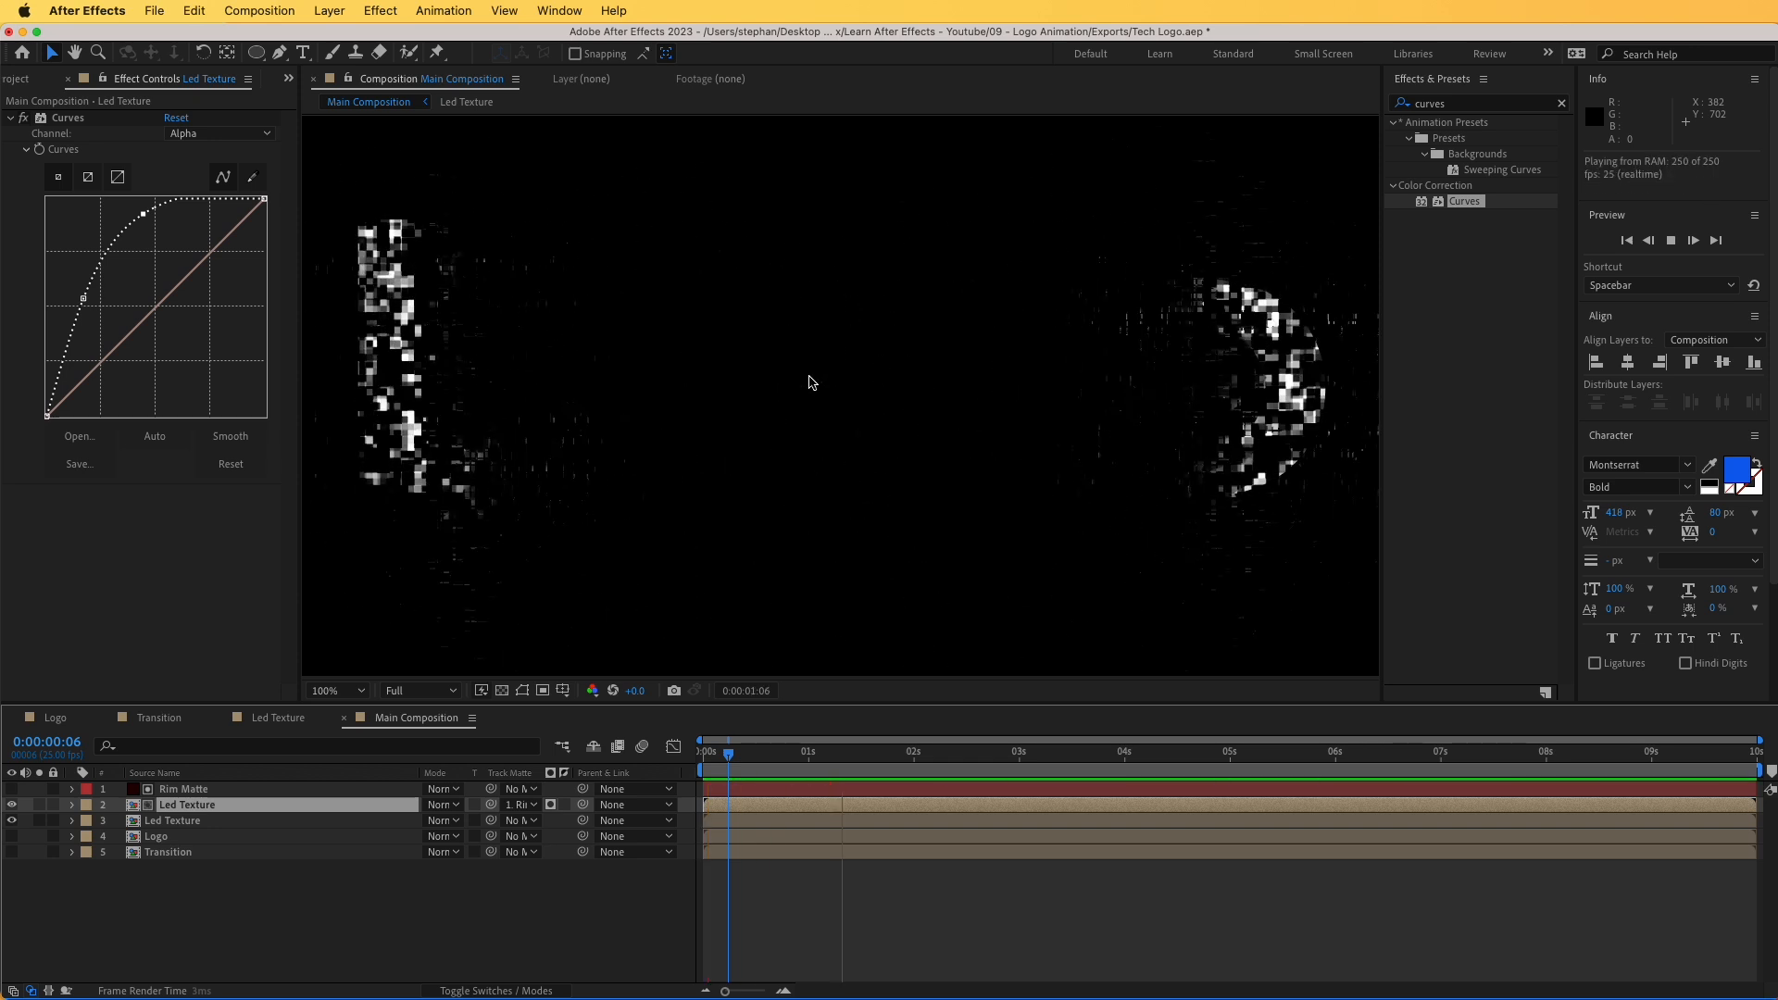
key(space)
key(comma)
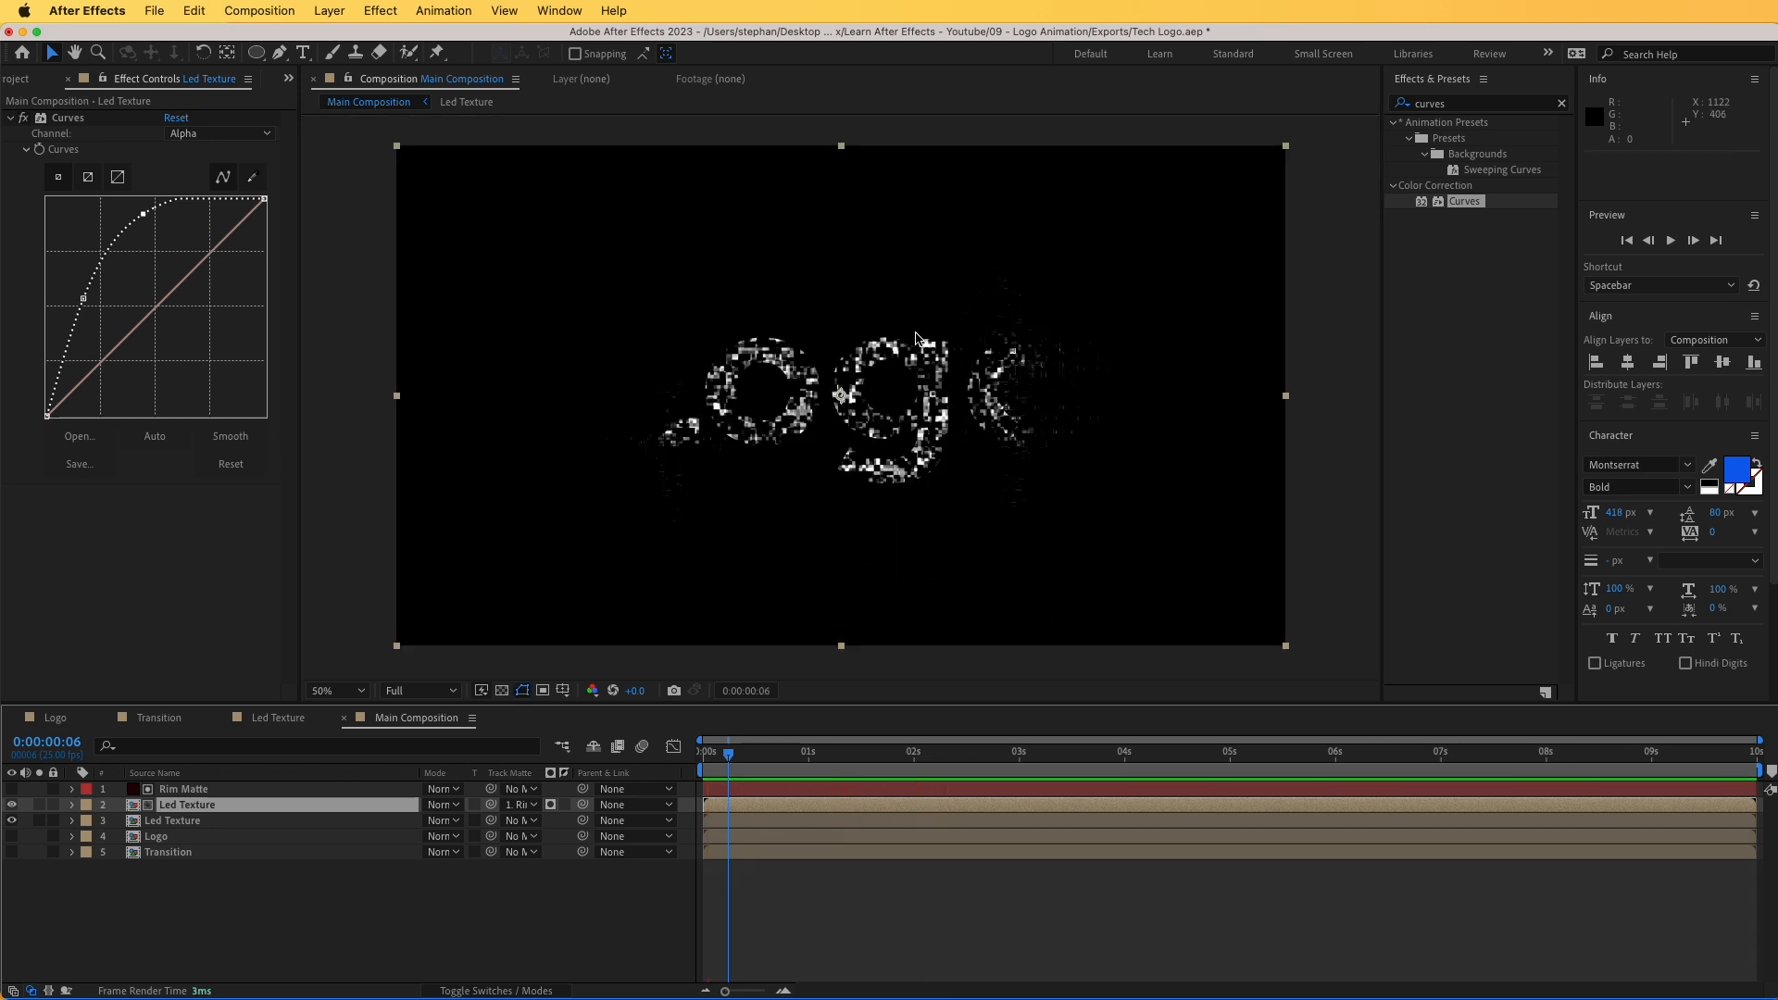
key(space)
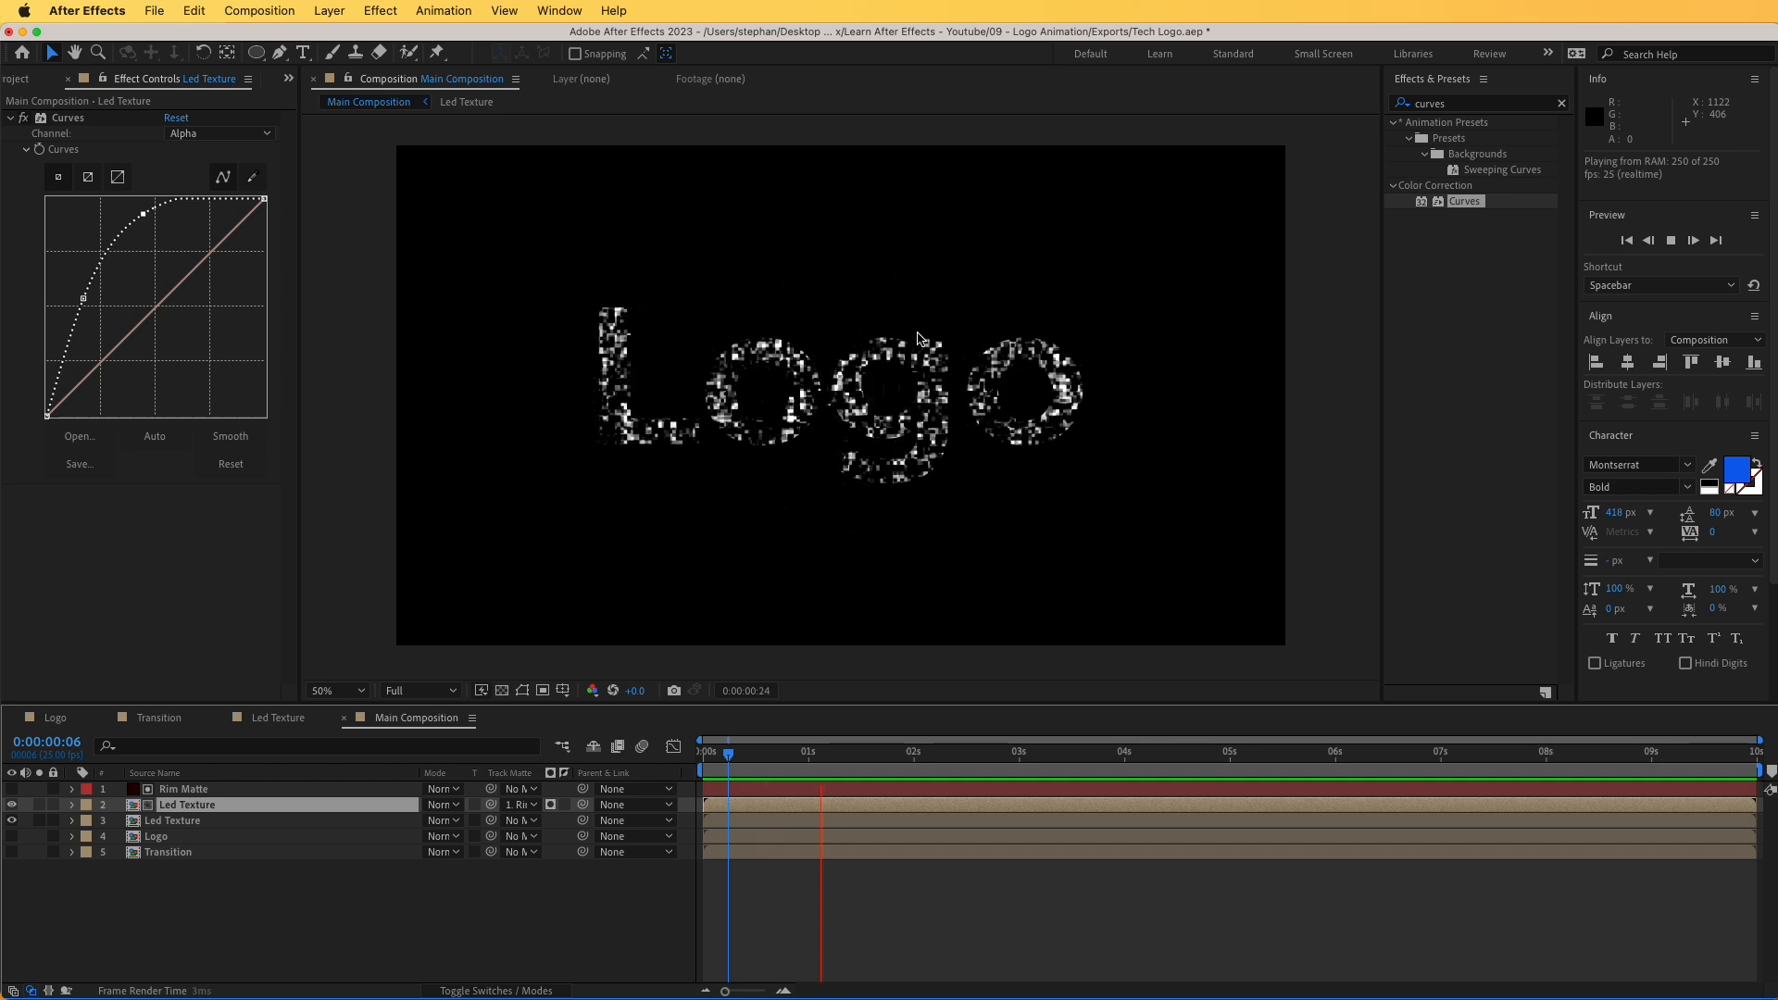
key(space)
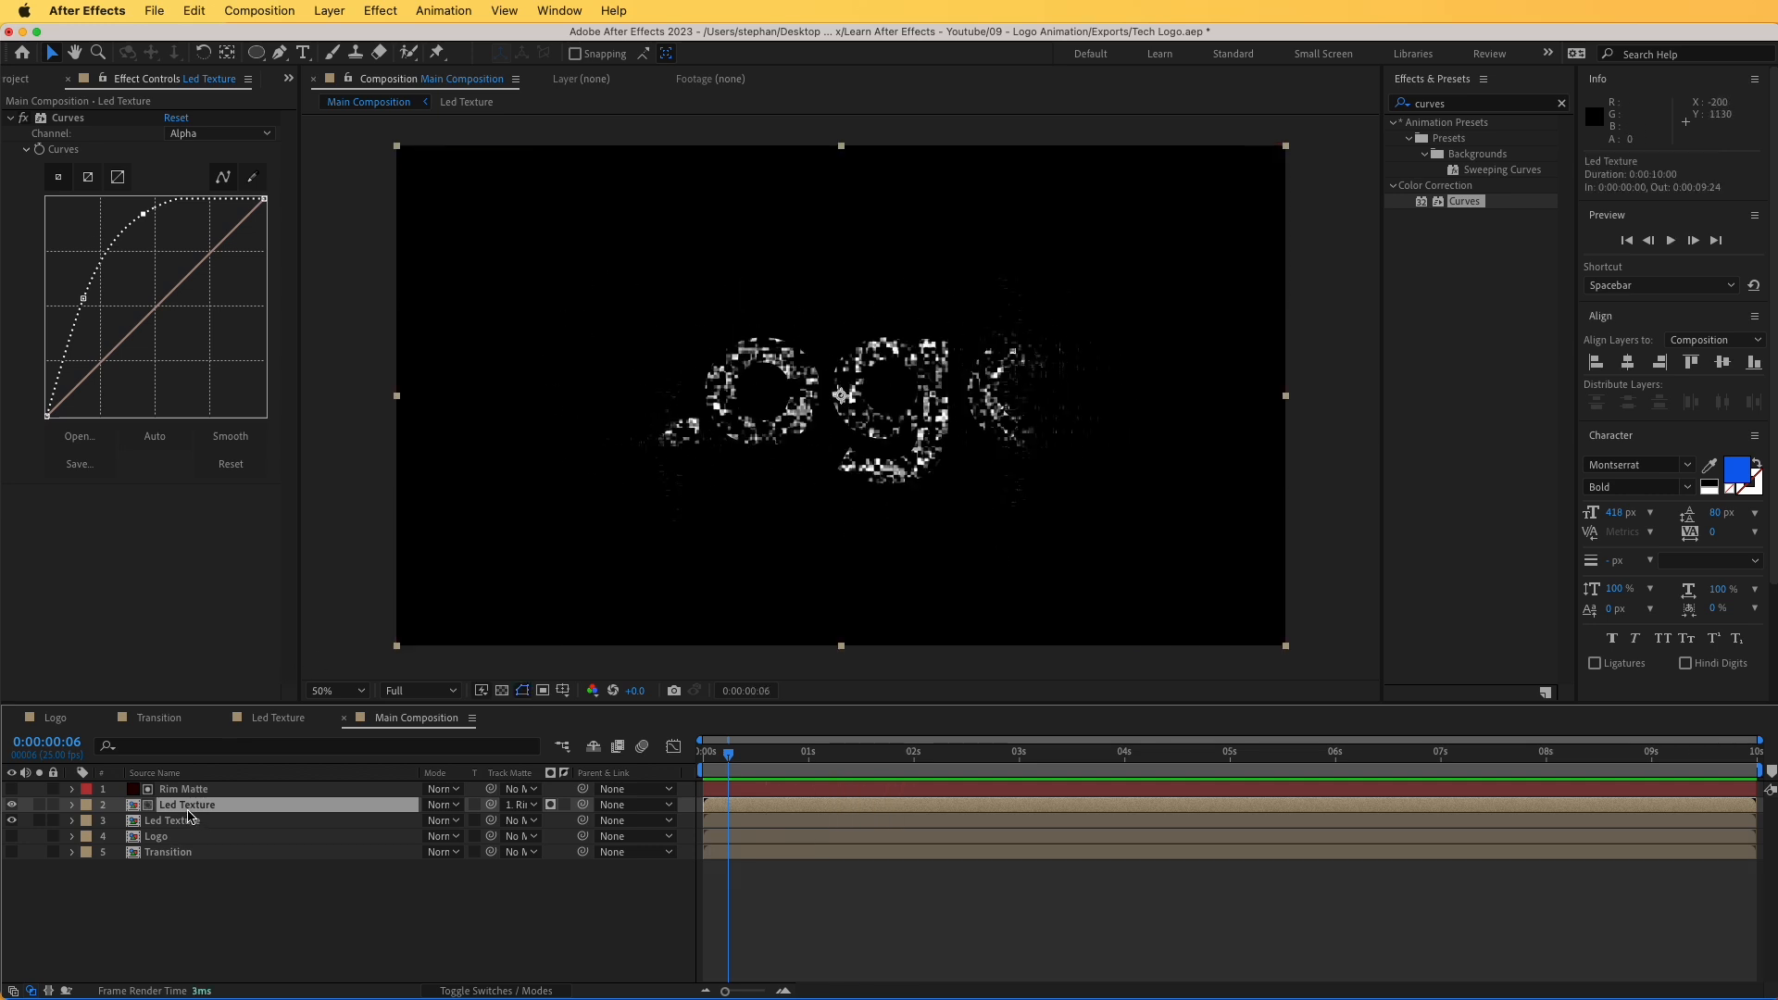
- Rename the upper Led Texture layer as Led Texture - Rim and set its label color to Yellow
key(Return)
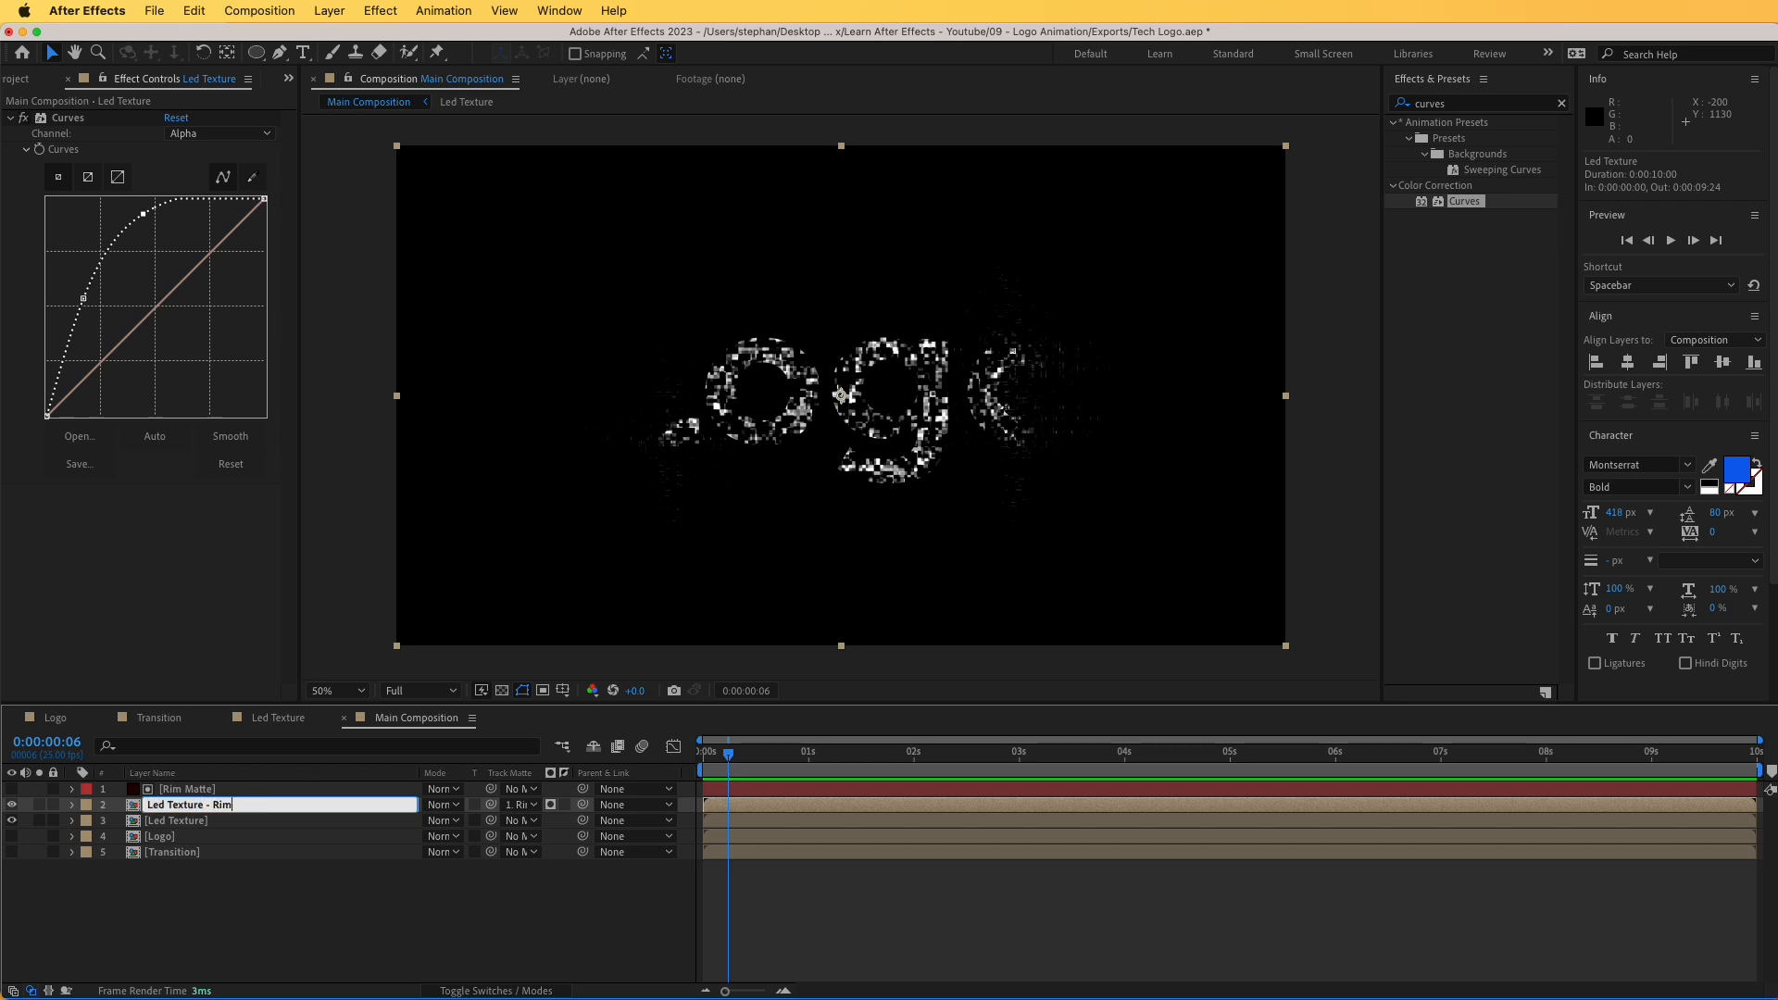
key(Return)
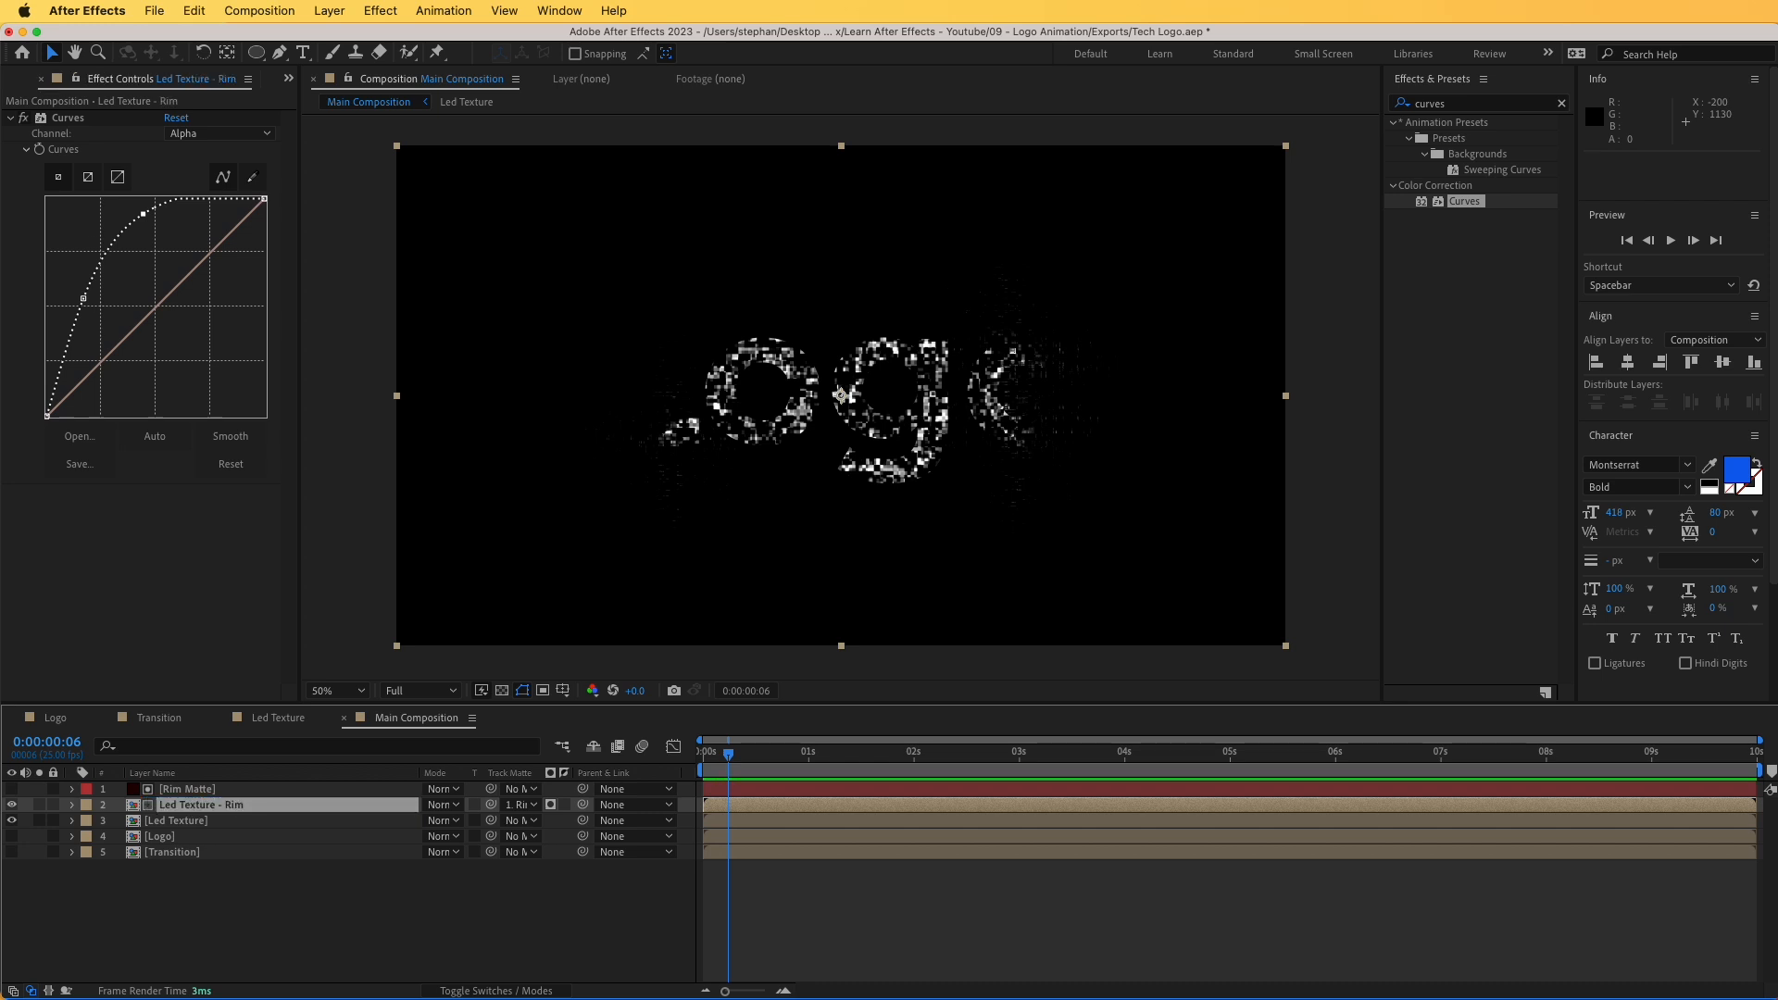
click(85, 806)
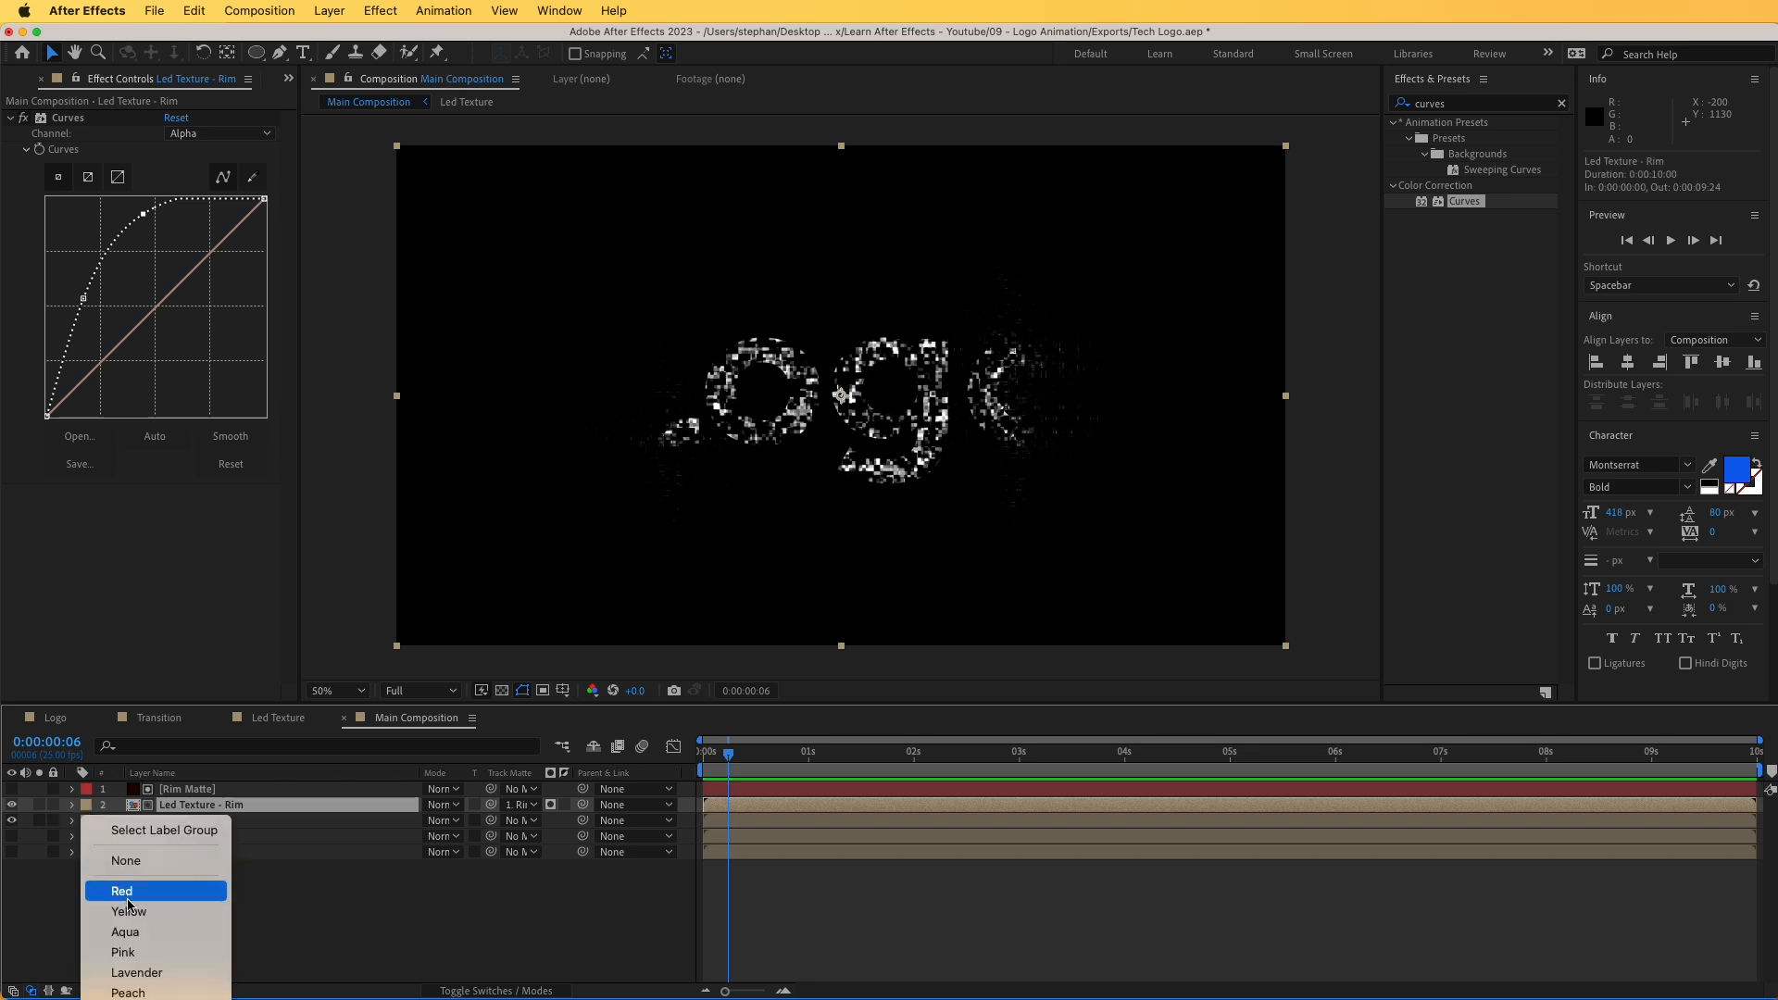
click(129, 911)
- Label the lower Led Texture layer Blue, set the Logo and Transition labels to None, and replay the animation
click(115, 821)
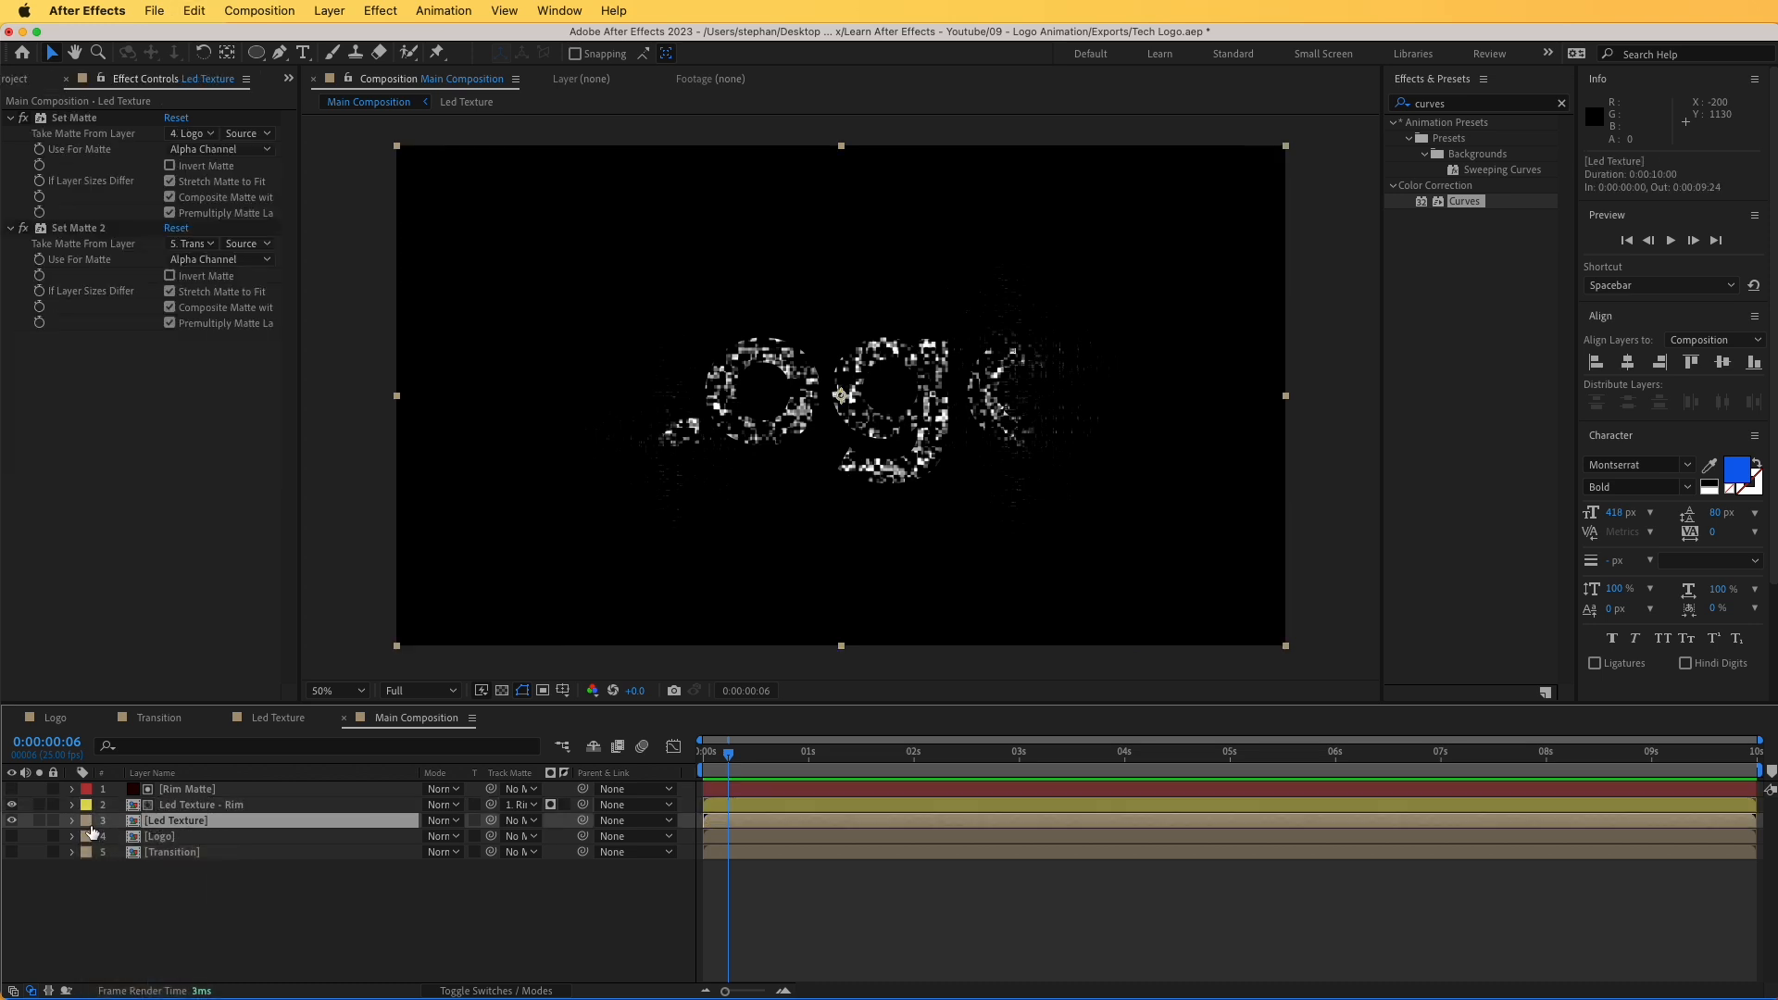
click(88, 822)
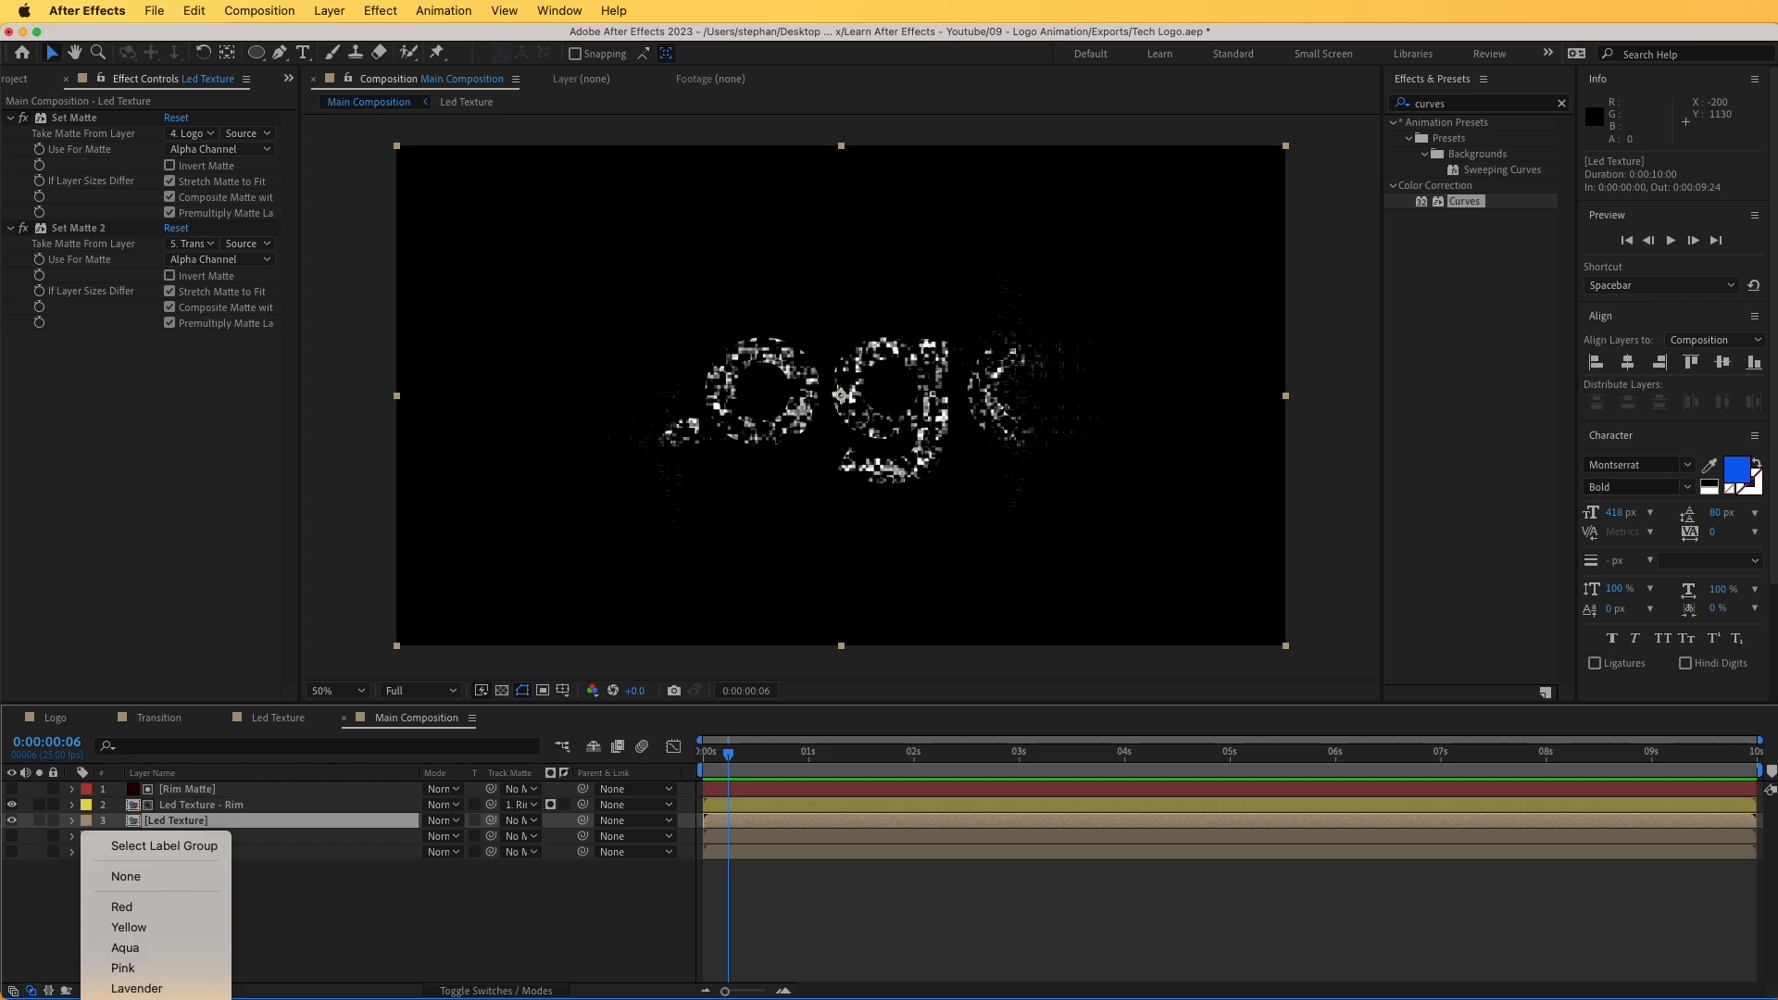
click(129, 980)
click(161, 837)
shift+click(162, 853)
click(86, 852)
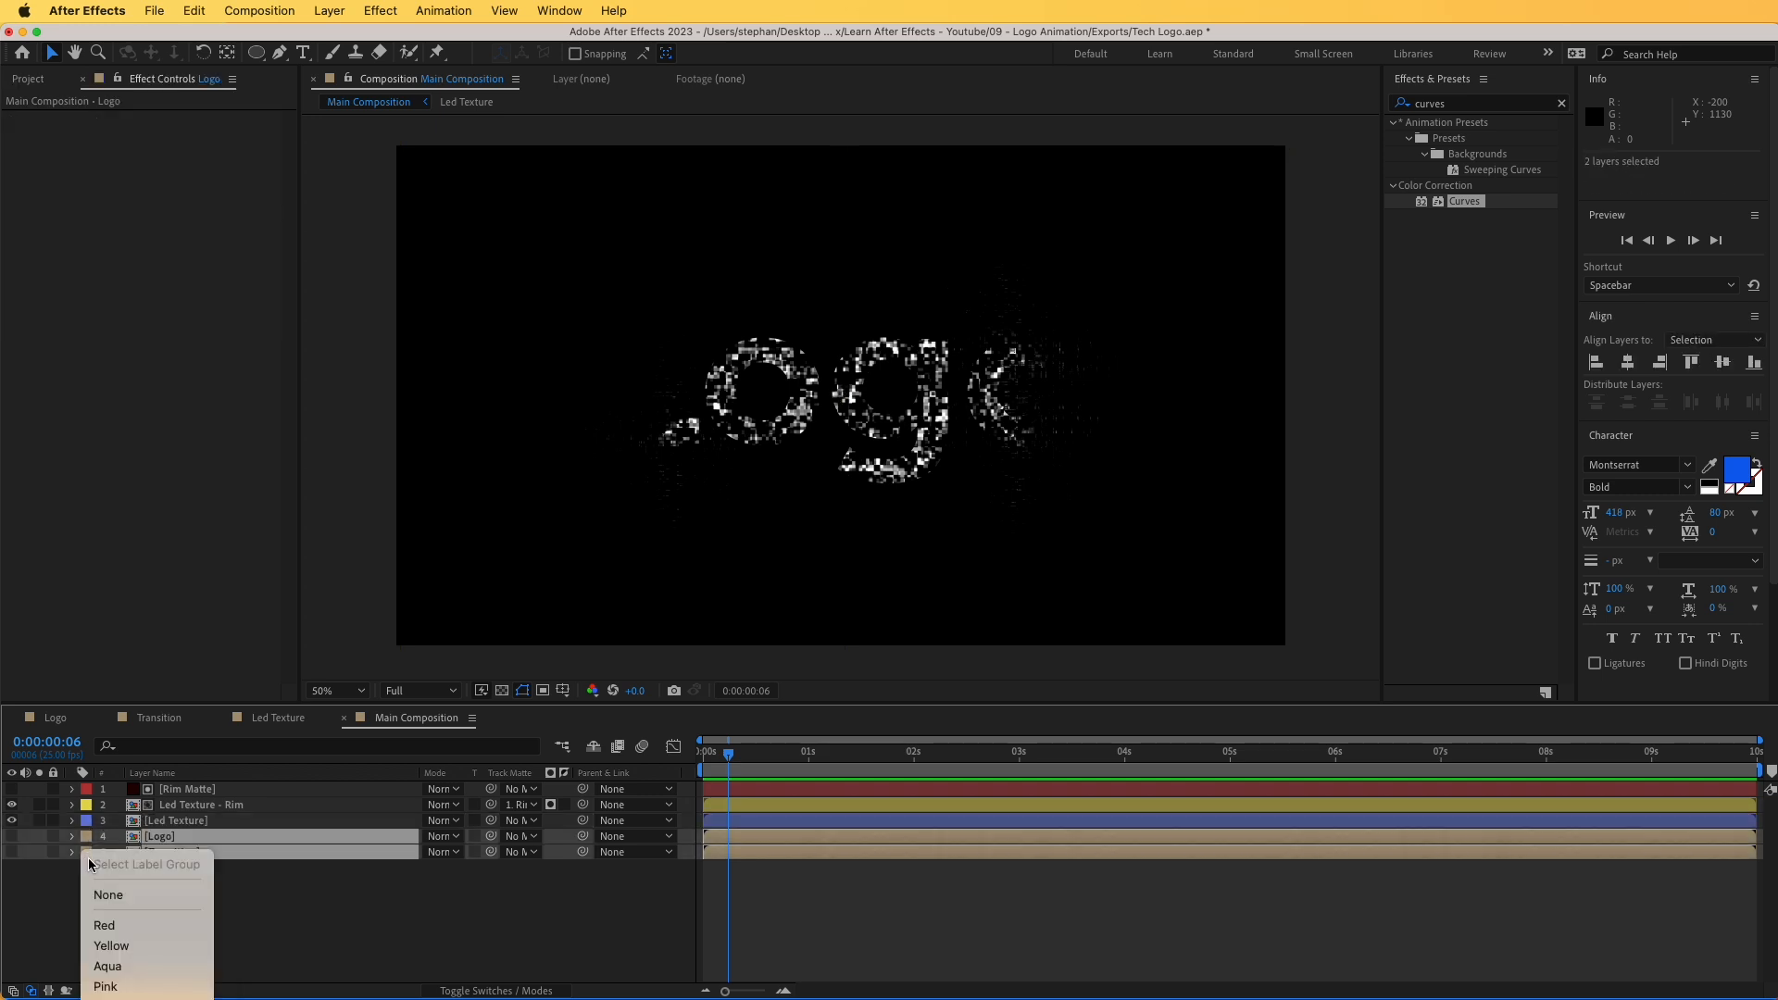
click(120, 898)
click(194, 907)
key(space)
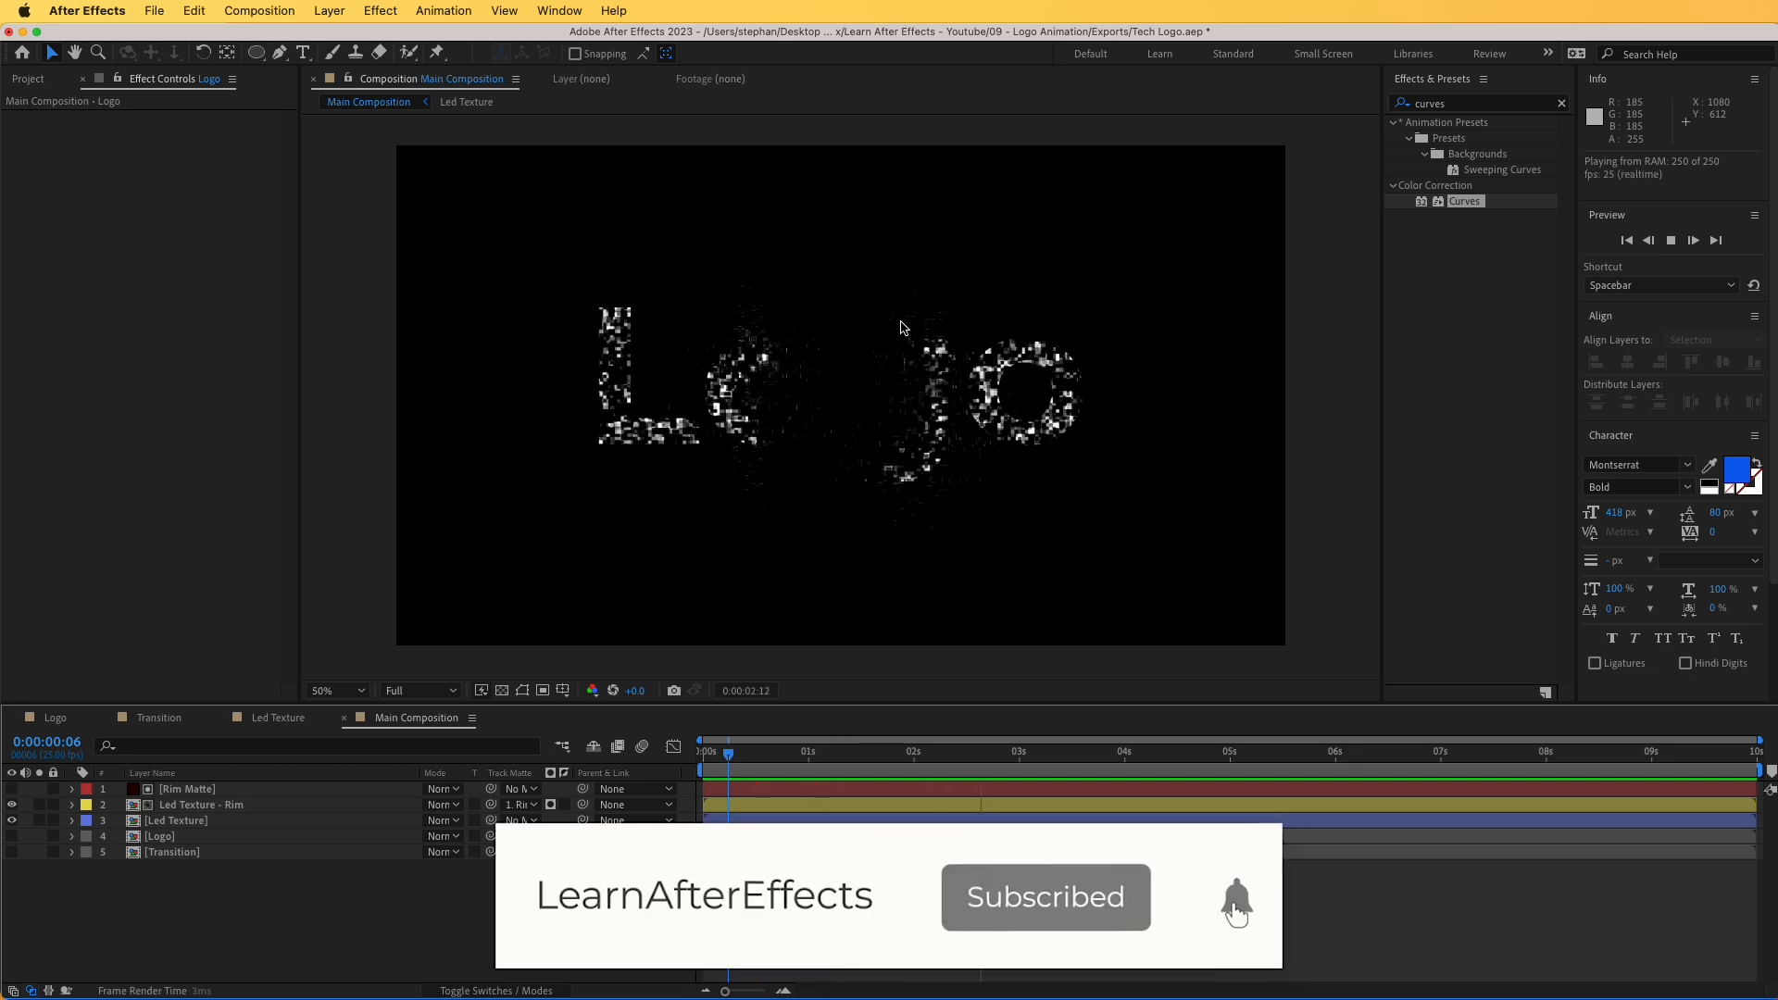
key(space)
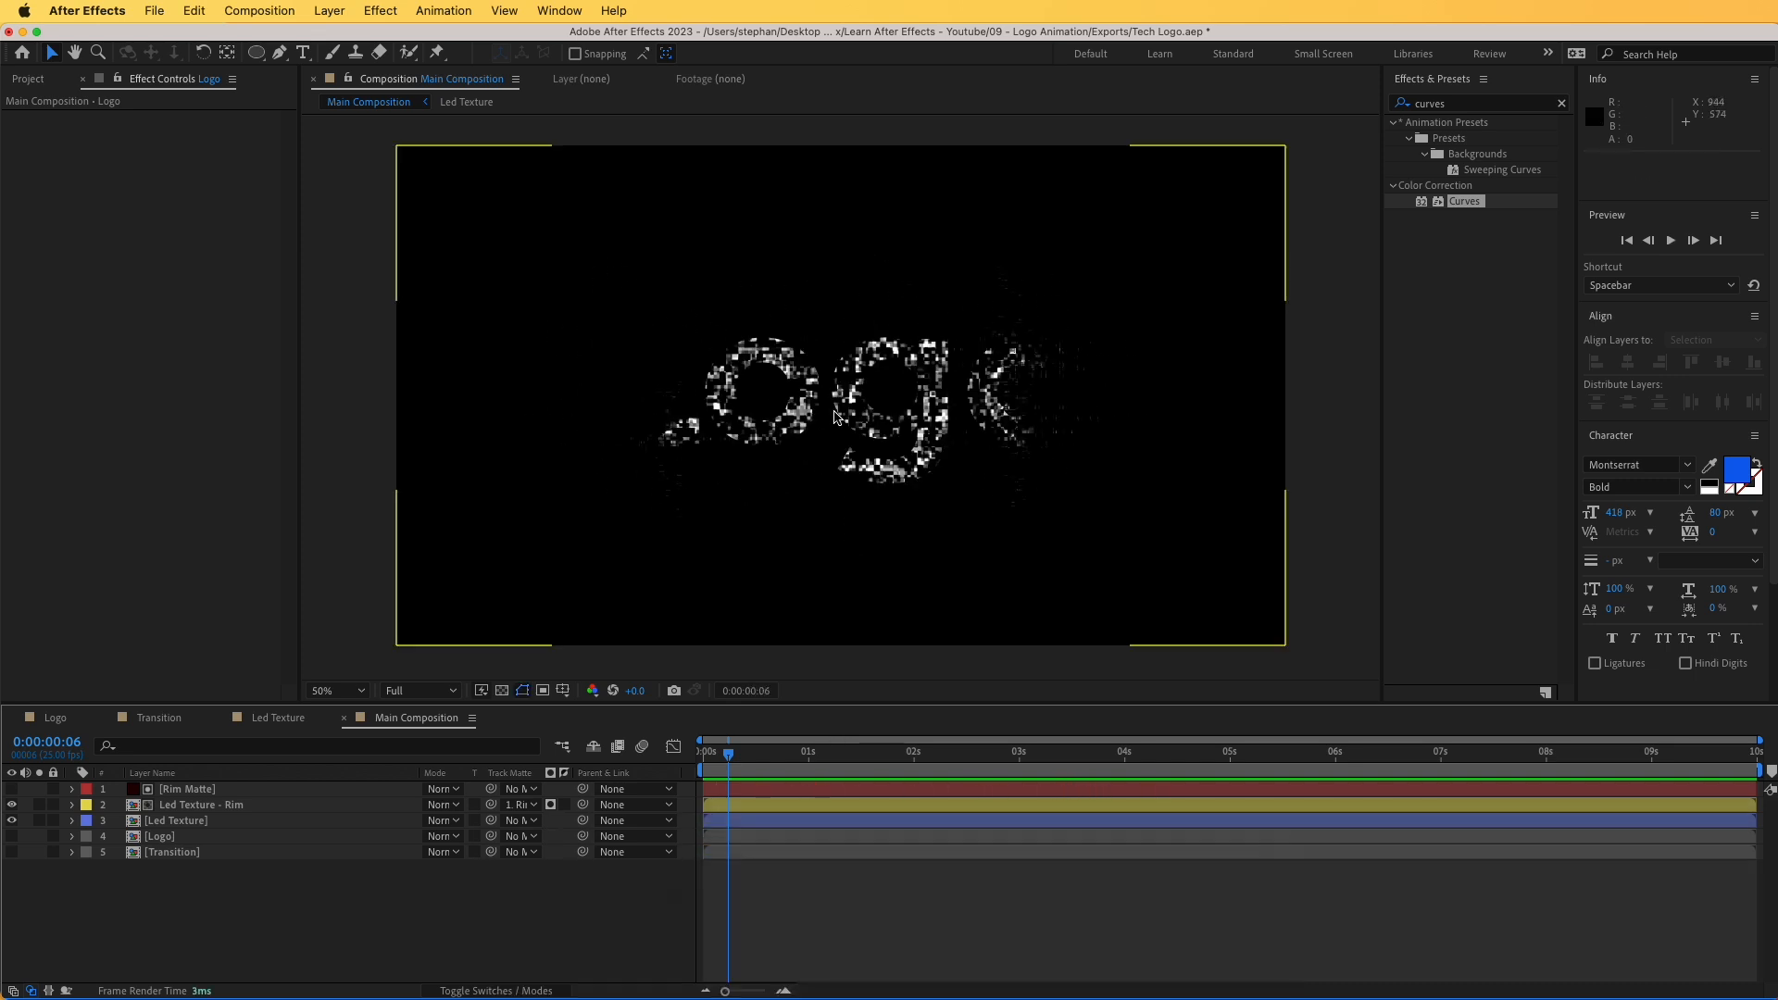
- Create a new 1920x1080, 25 fps, 10-second composition named Strobes
click(259, 11)
click(765, 298)
text(S)
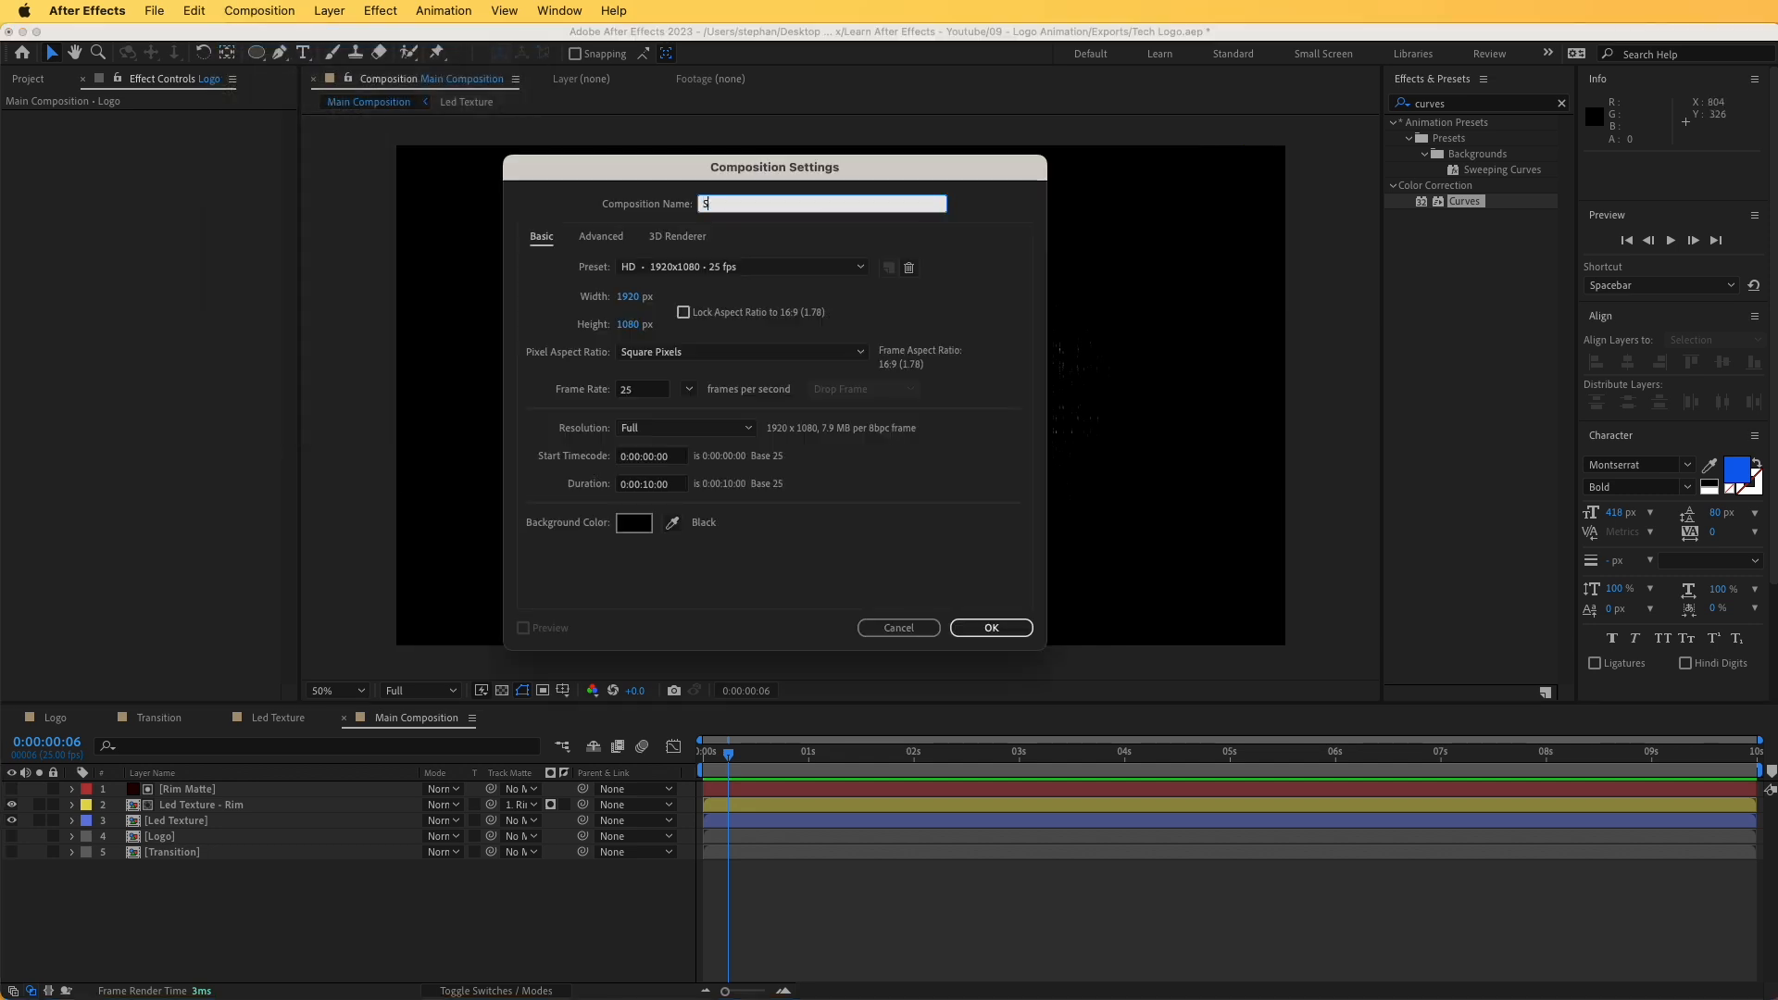
text(trobes)
key(Return)
- Add the Logo composition as a layer in Strobes and display that layer's effect controls
click(28, 79)
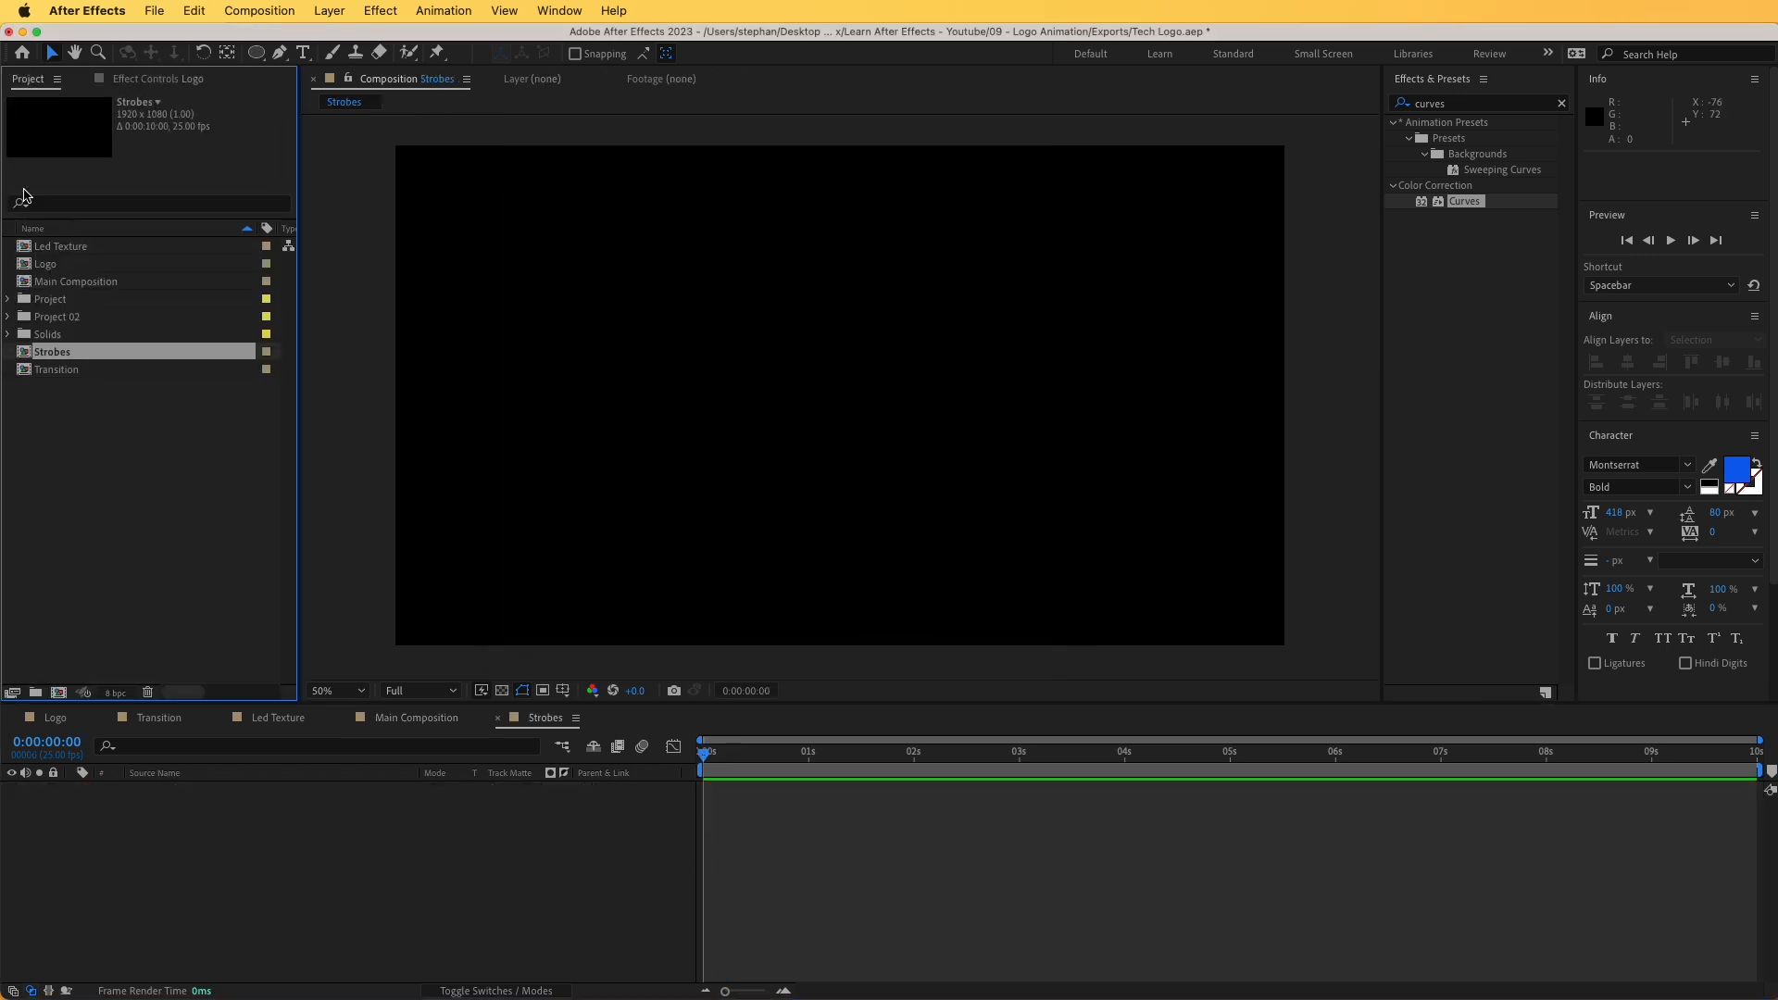
click(47, 269)
drag(47, 270, 325, 883)
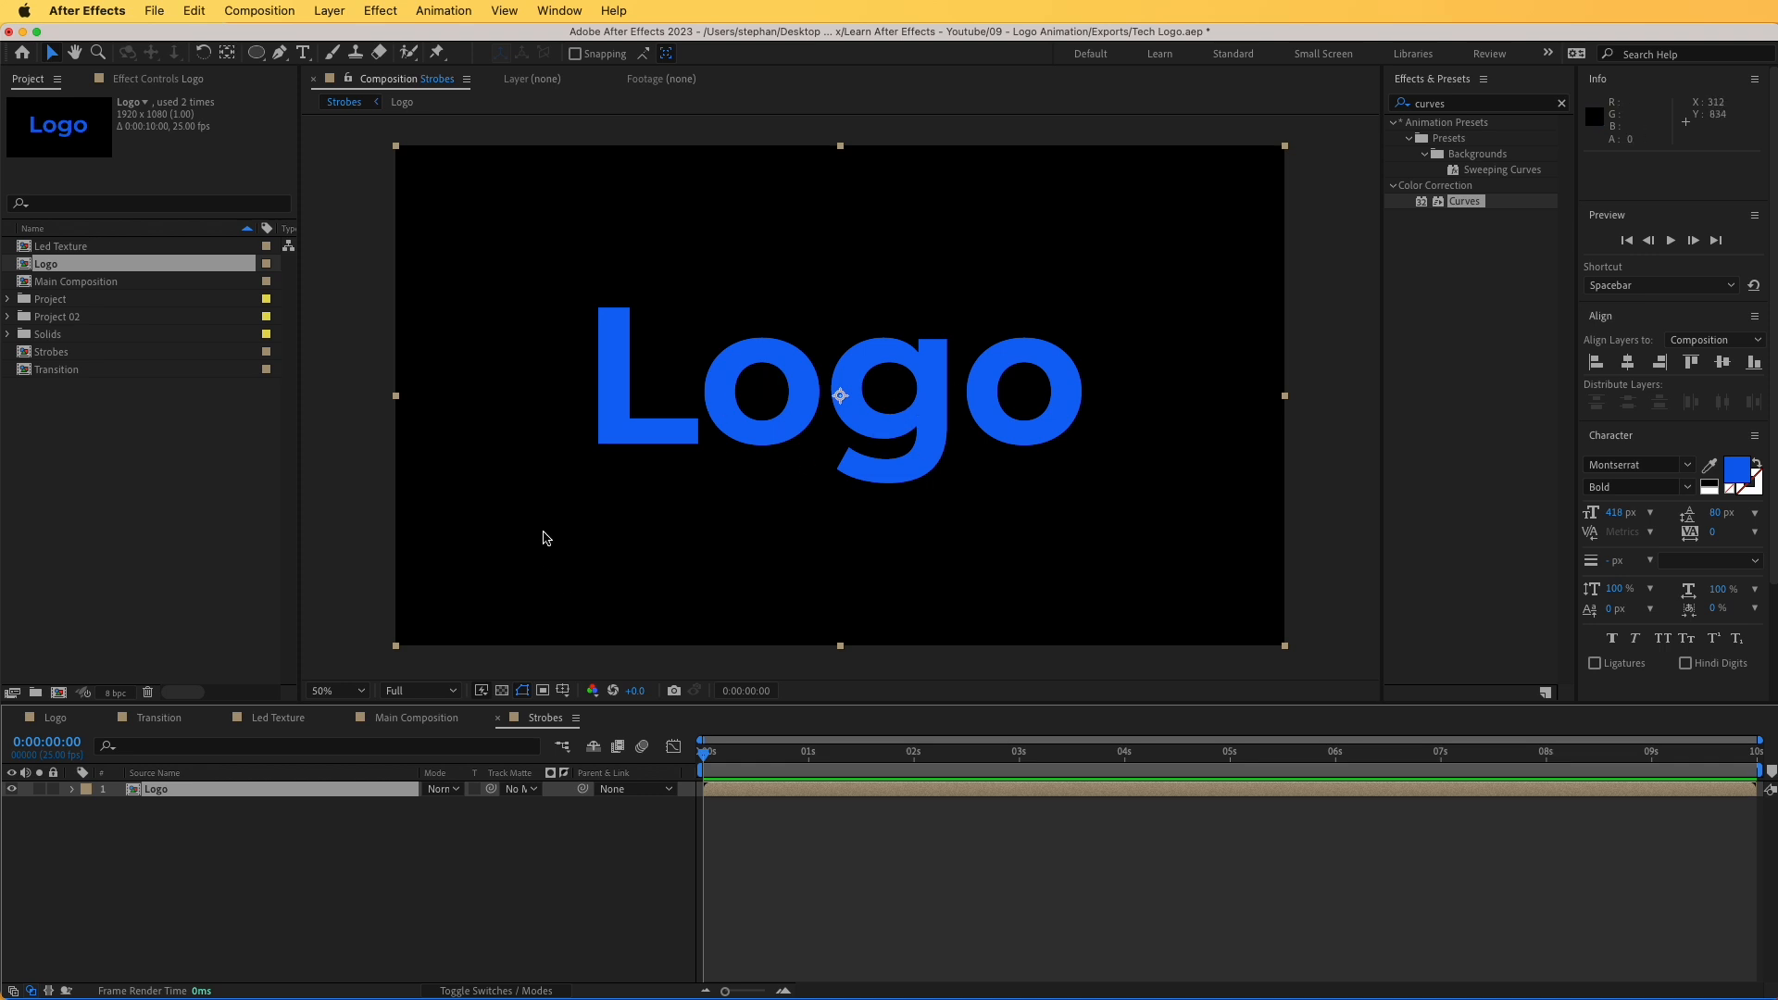
click(169, 80)
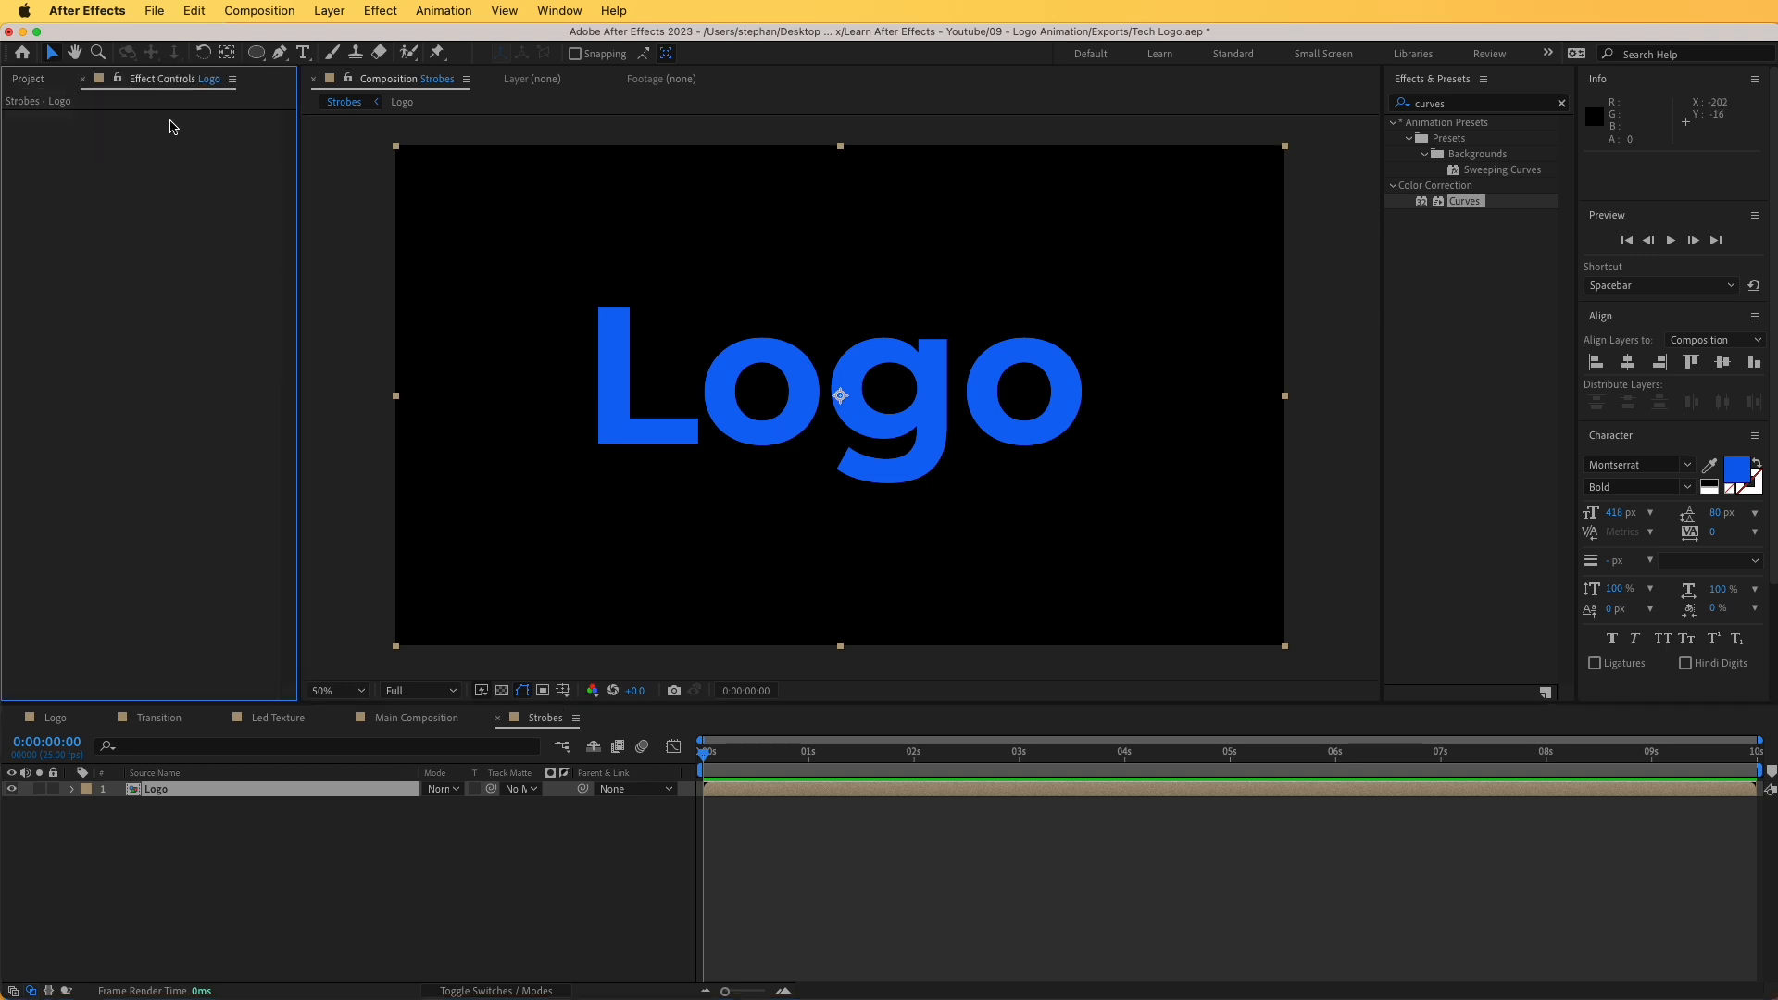
click(159, 796)
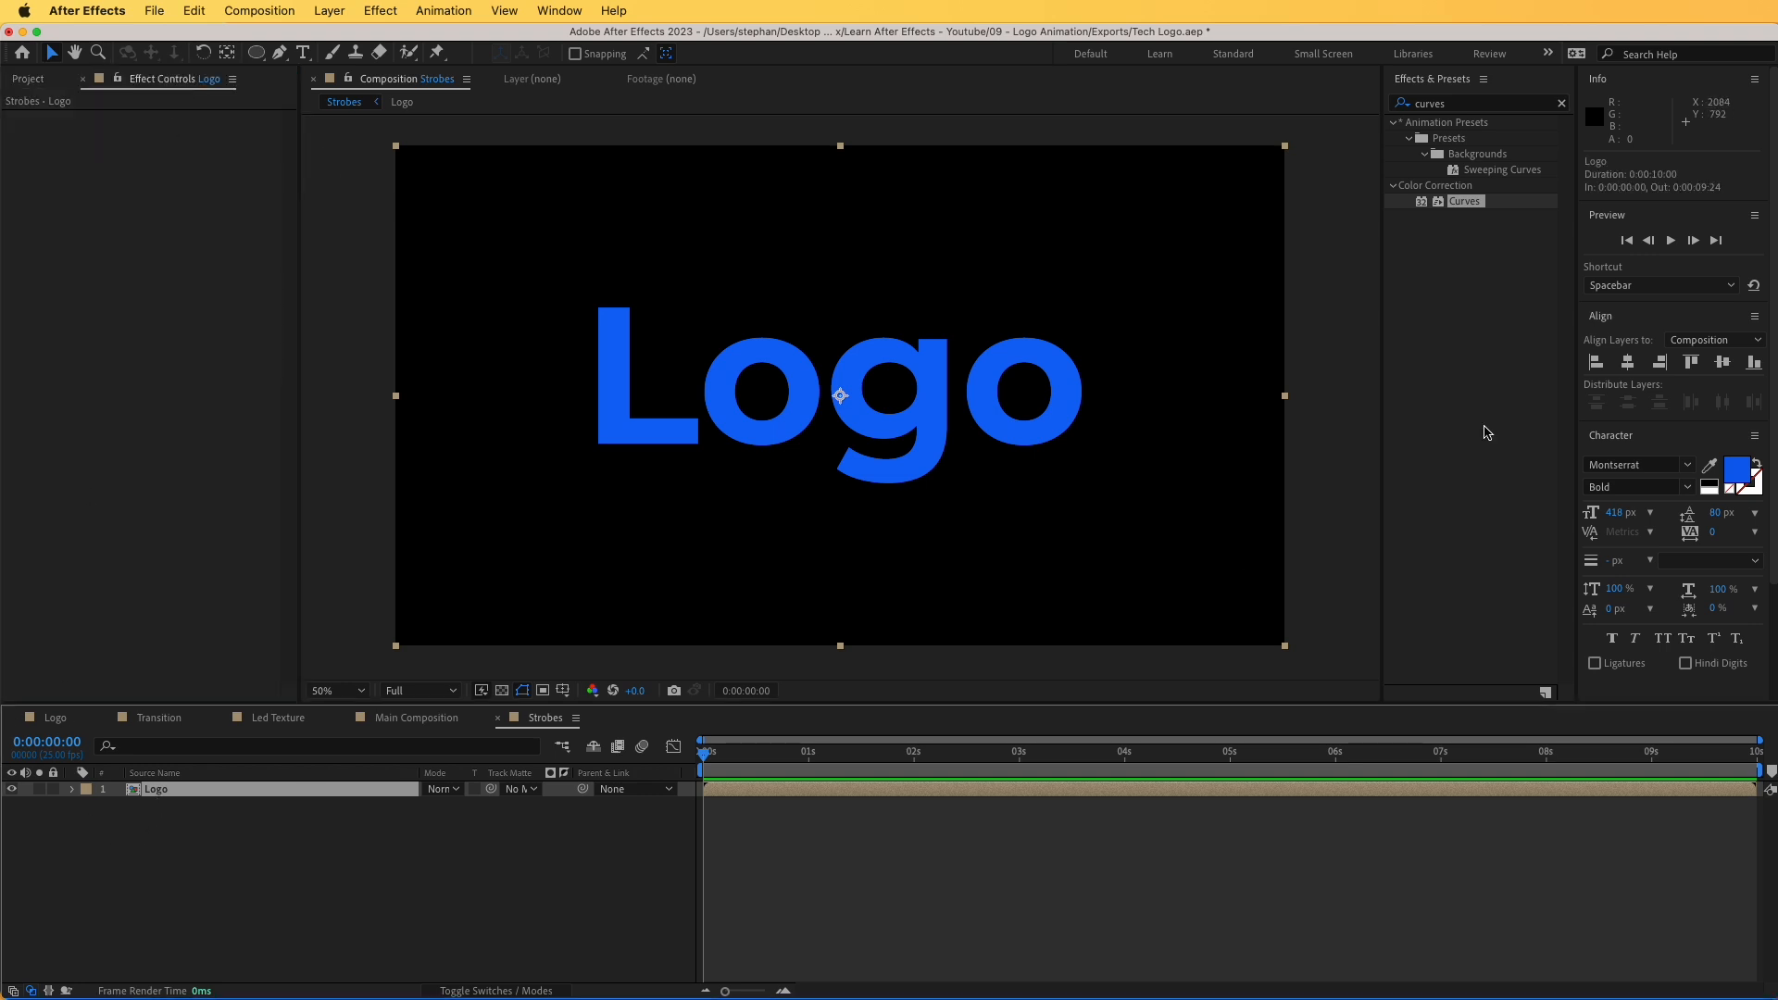
- Apply the Simple Choker effect to the Logo layer and set its Choke Matte to -2
click(1443, 106)
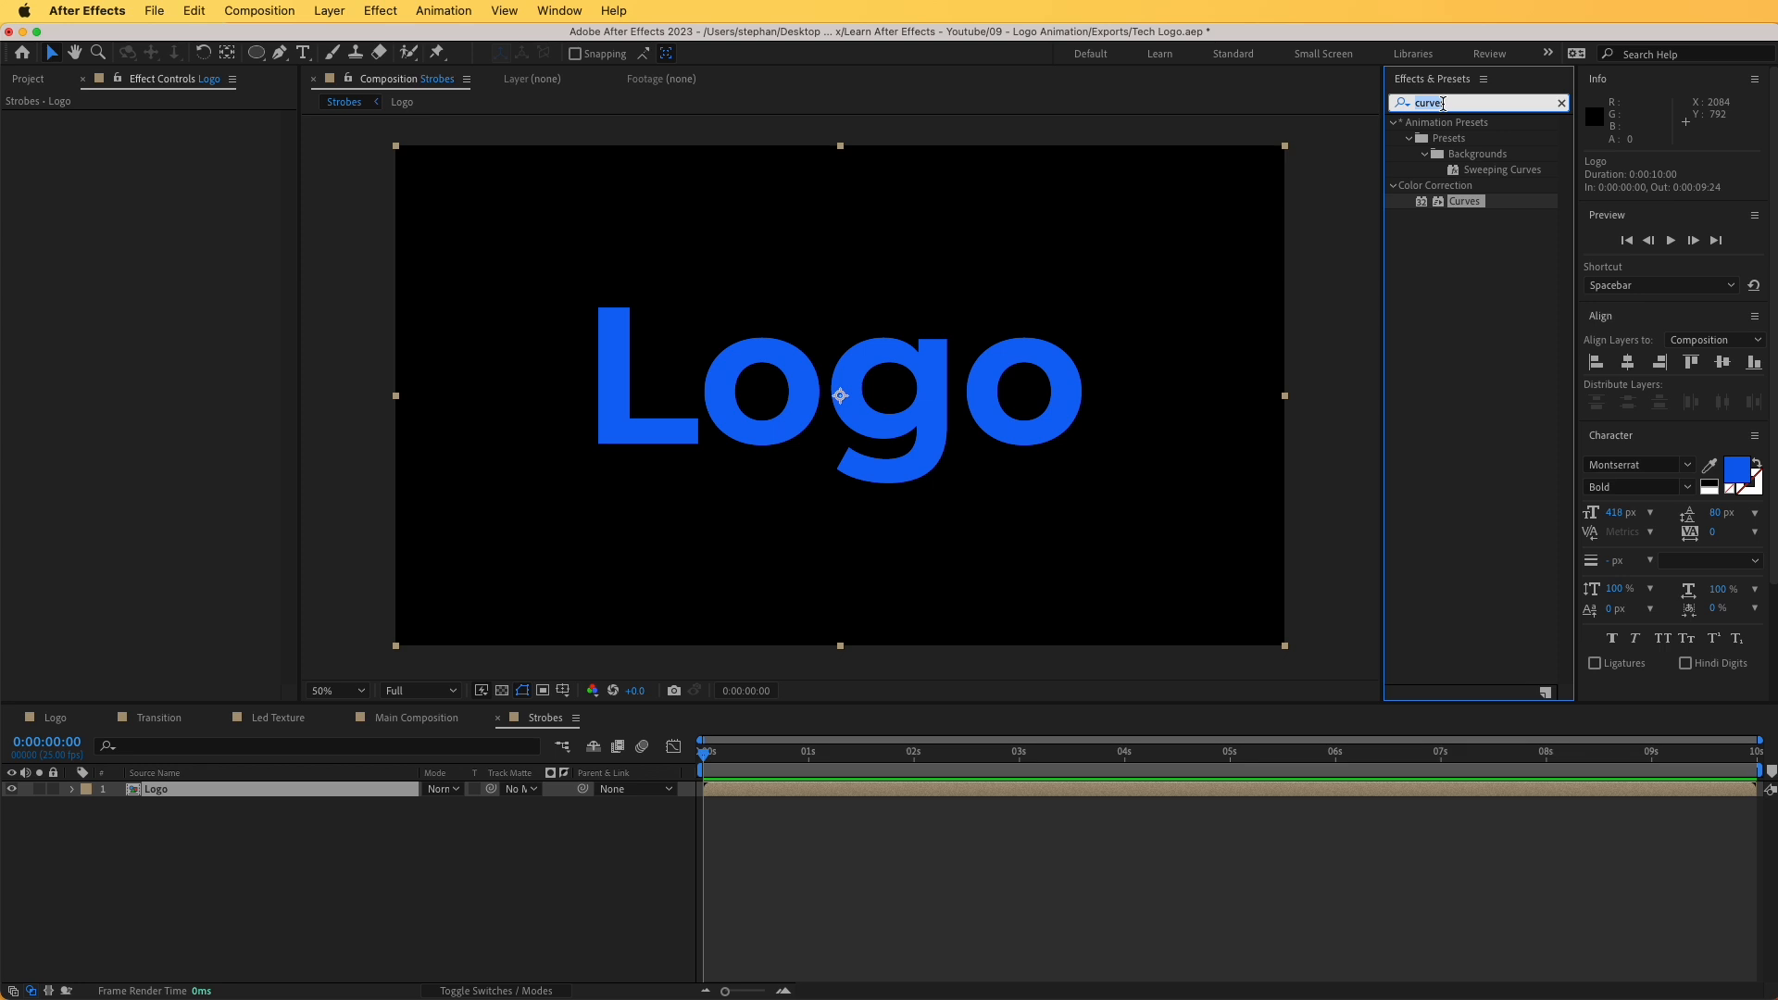
text(simpl)
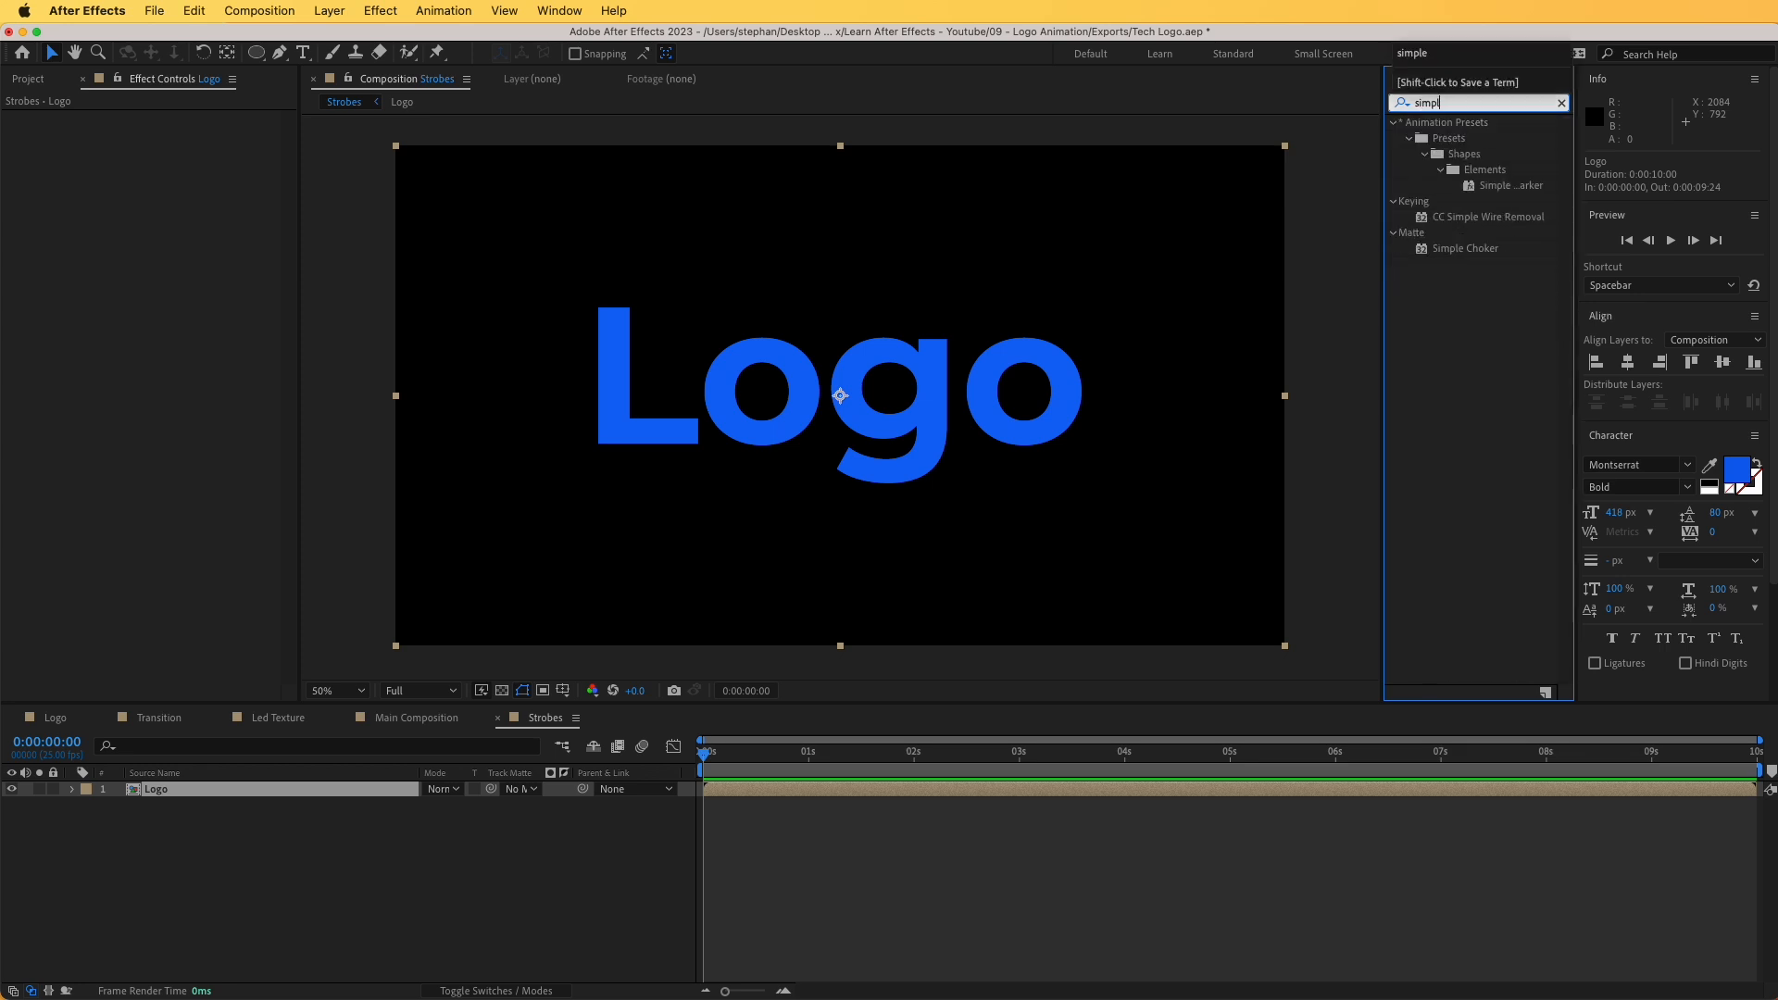
drag(1485, 257, 171, 795)
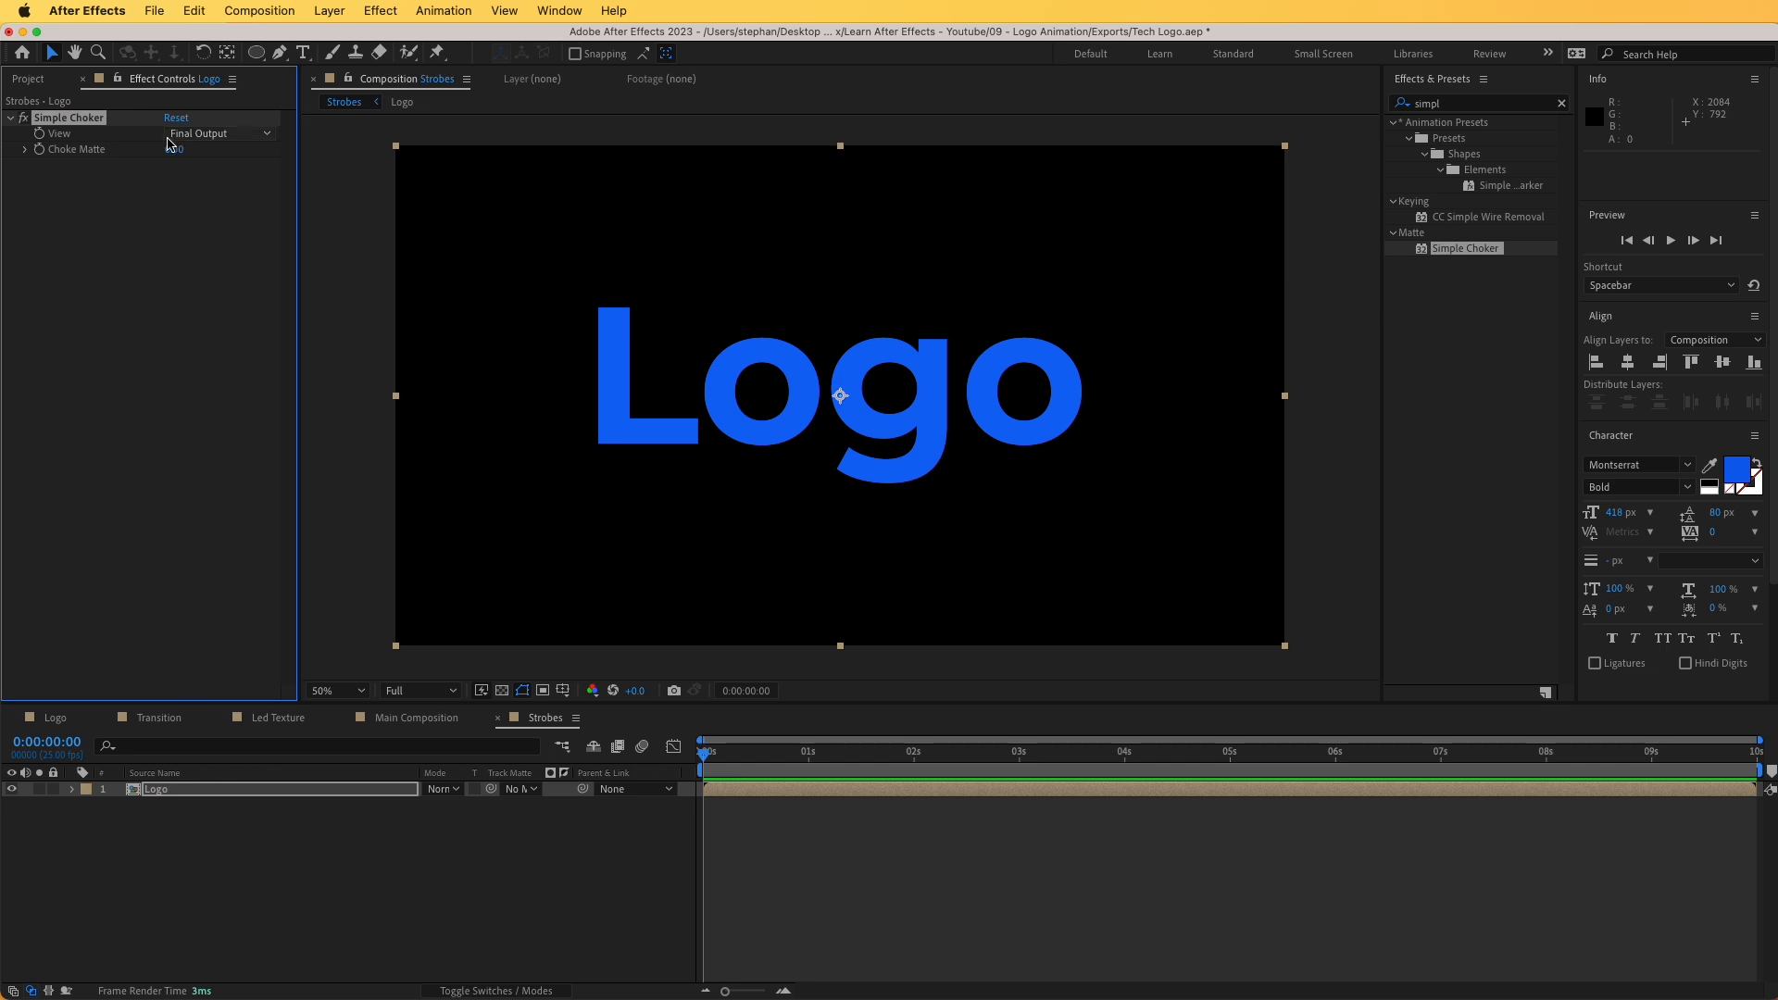
drag(174, 149, 524, 141)
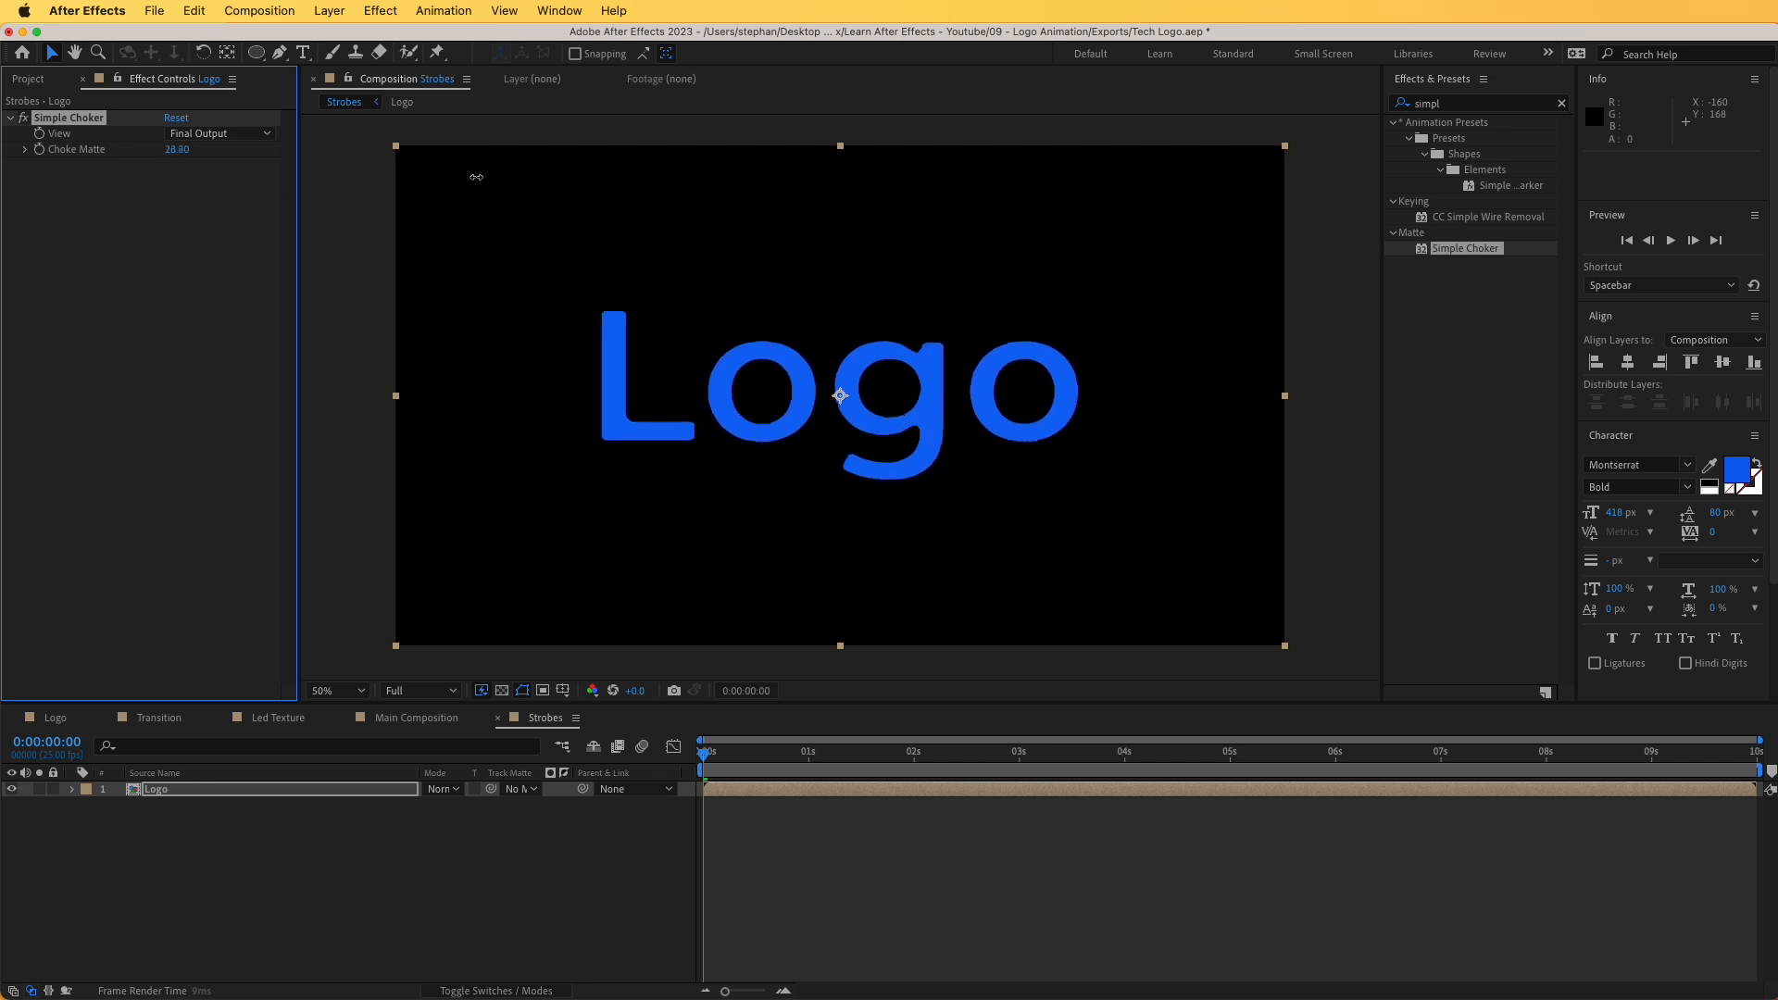
click(174, 150)
text(-)
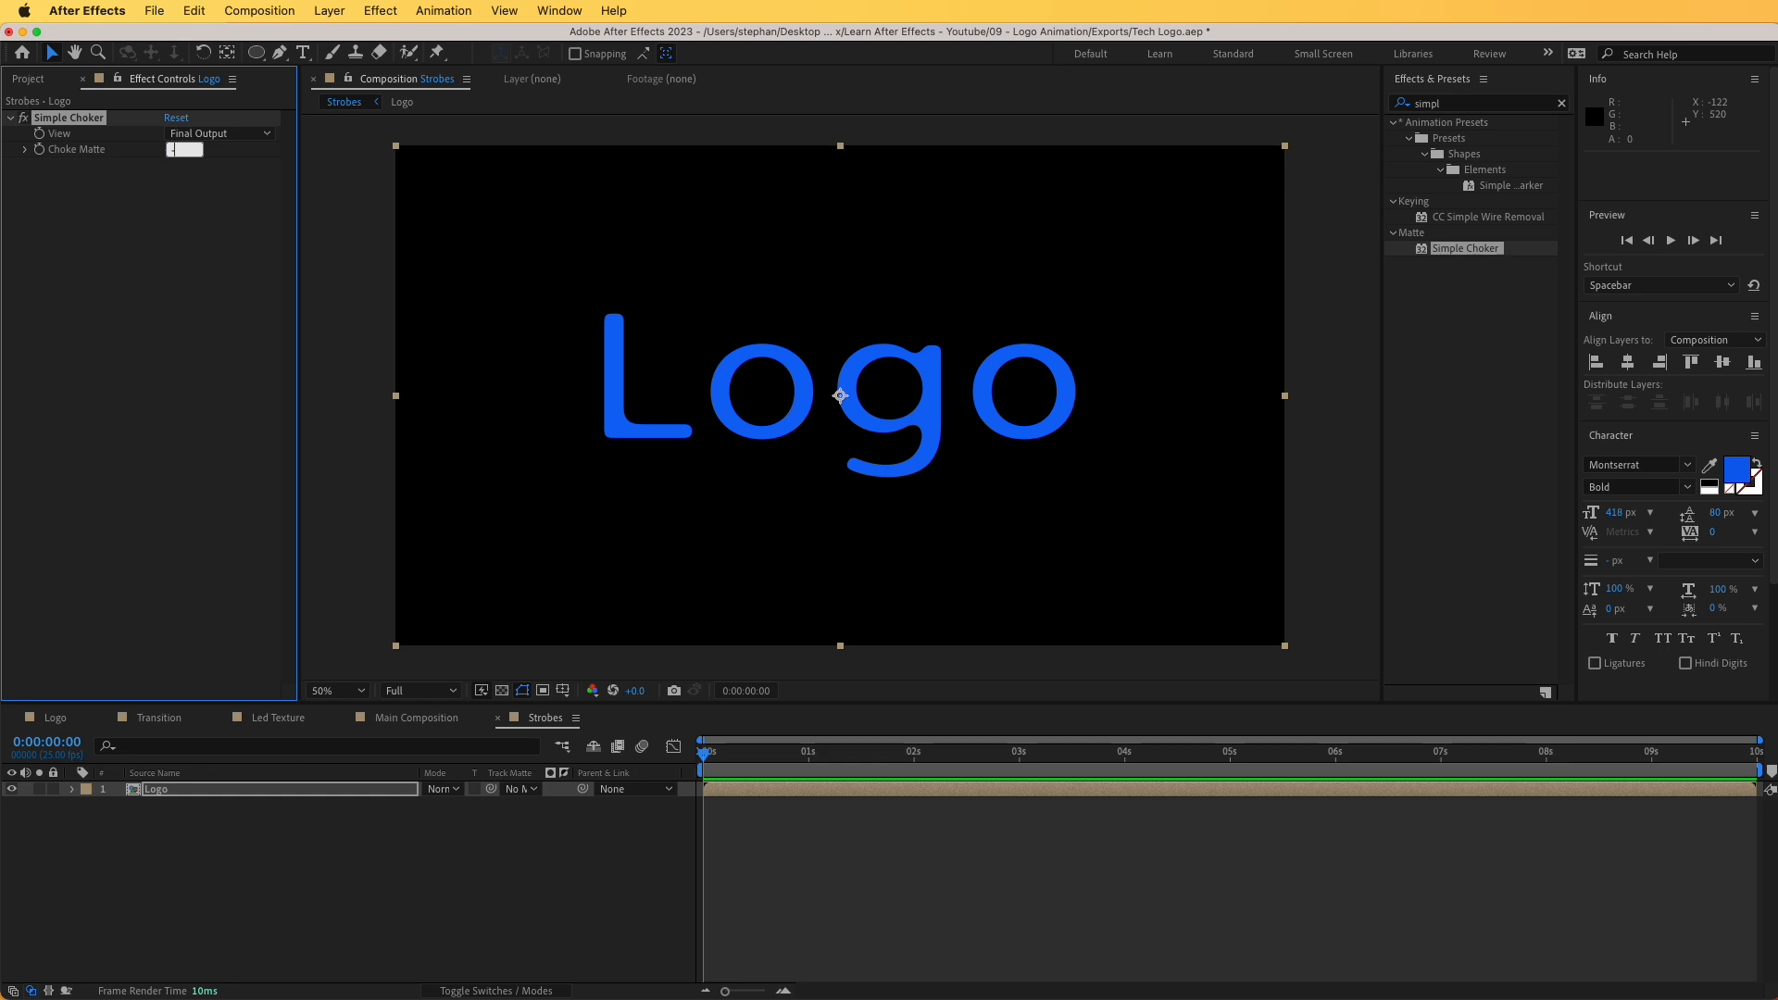
text(2)
key(Return)
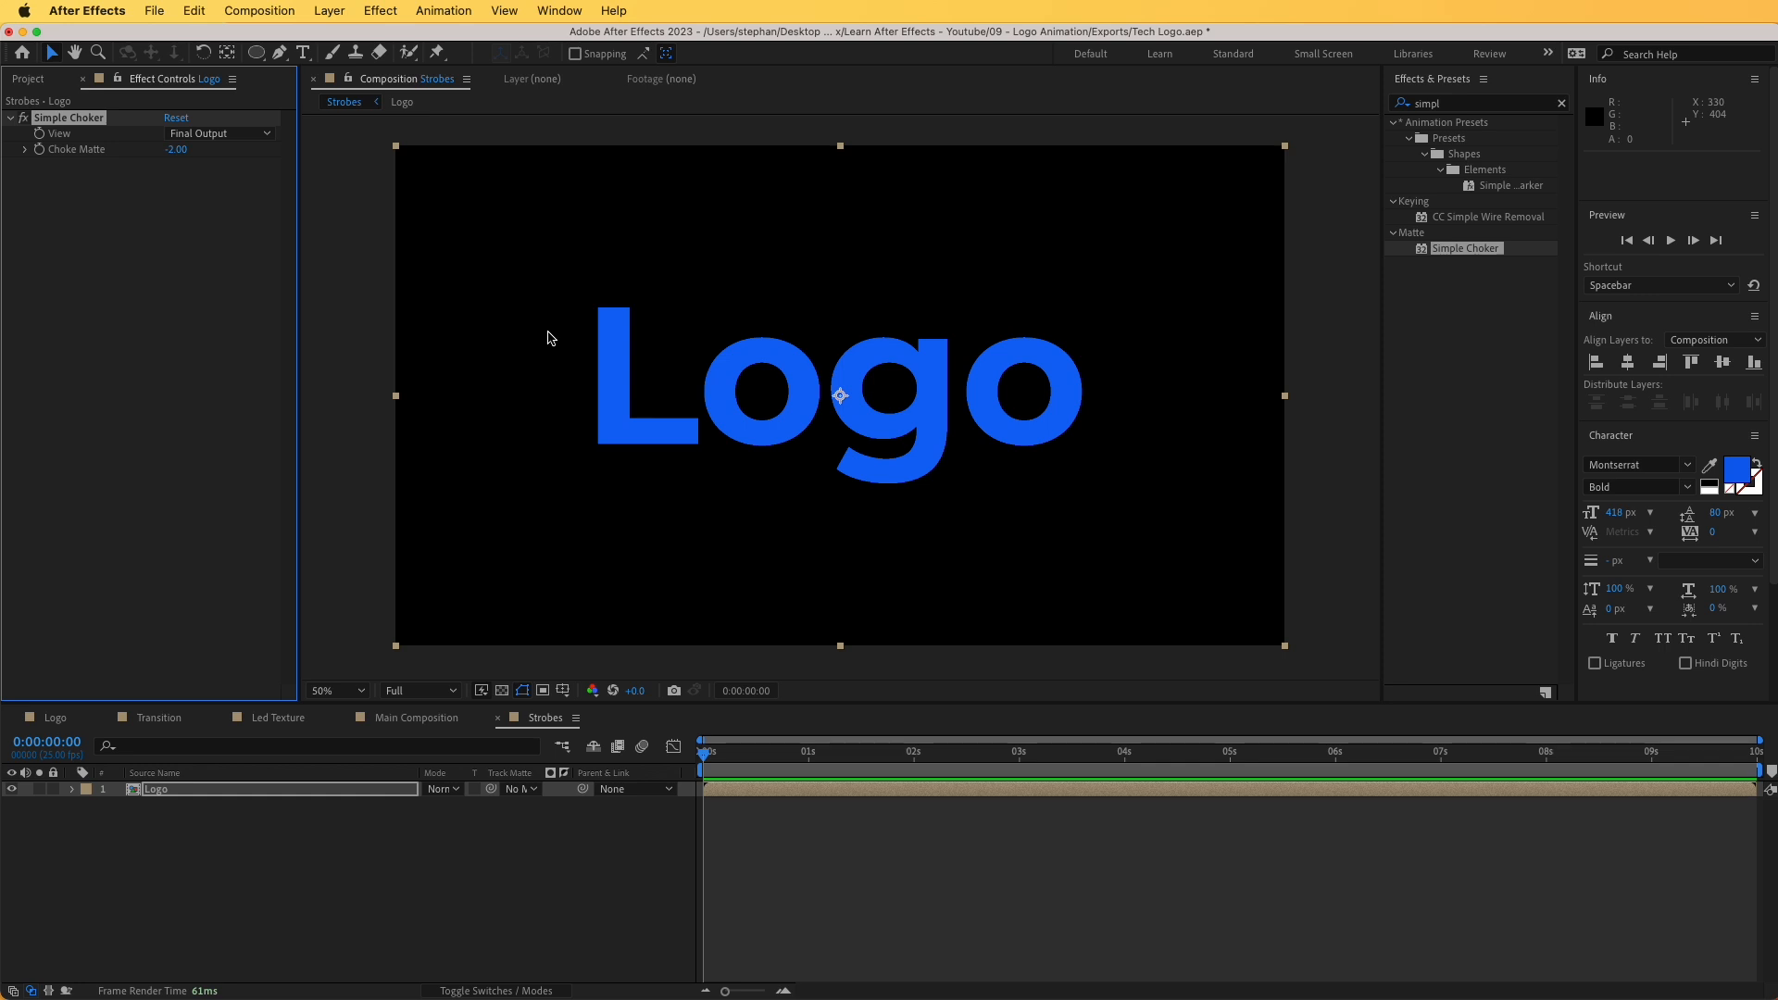
- Add CC Composite to the Logo layer after Simple Choker, with Composite Original set to Silhouette Alpha
click(1446, 104)
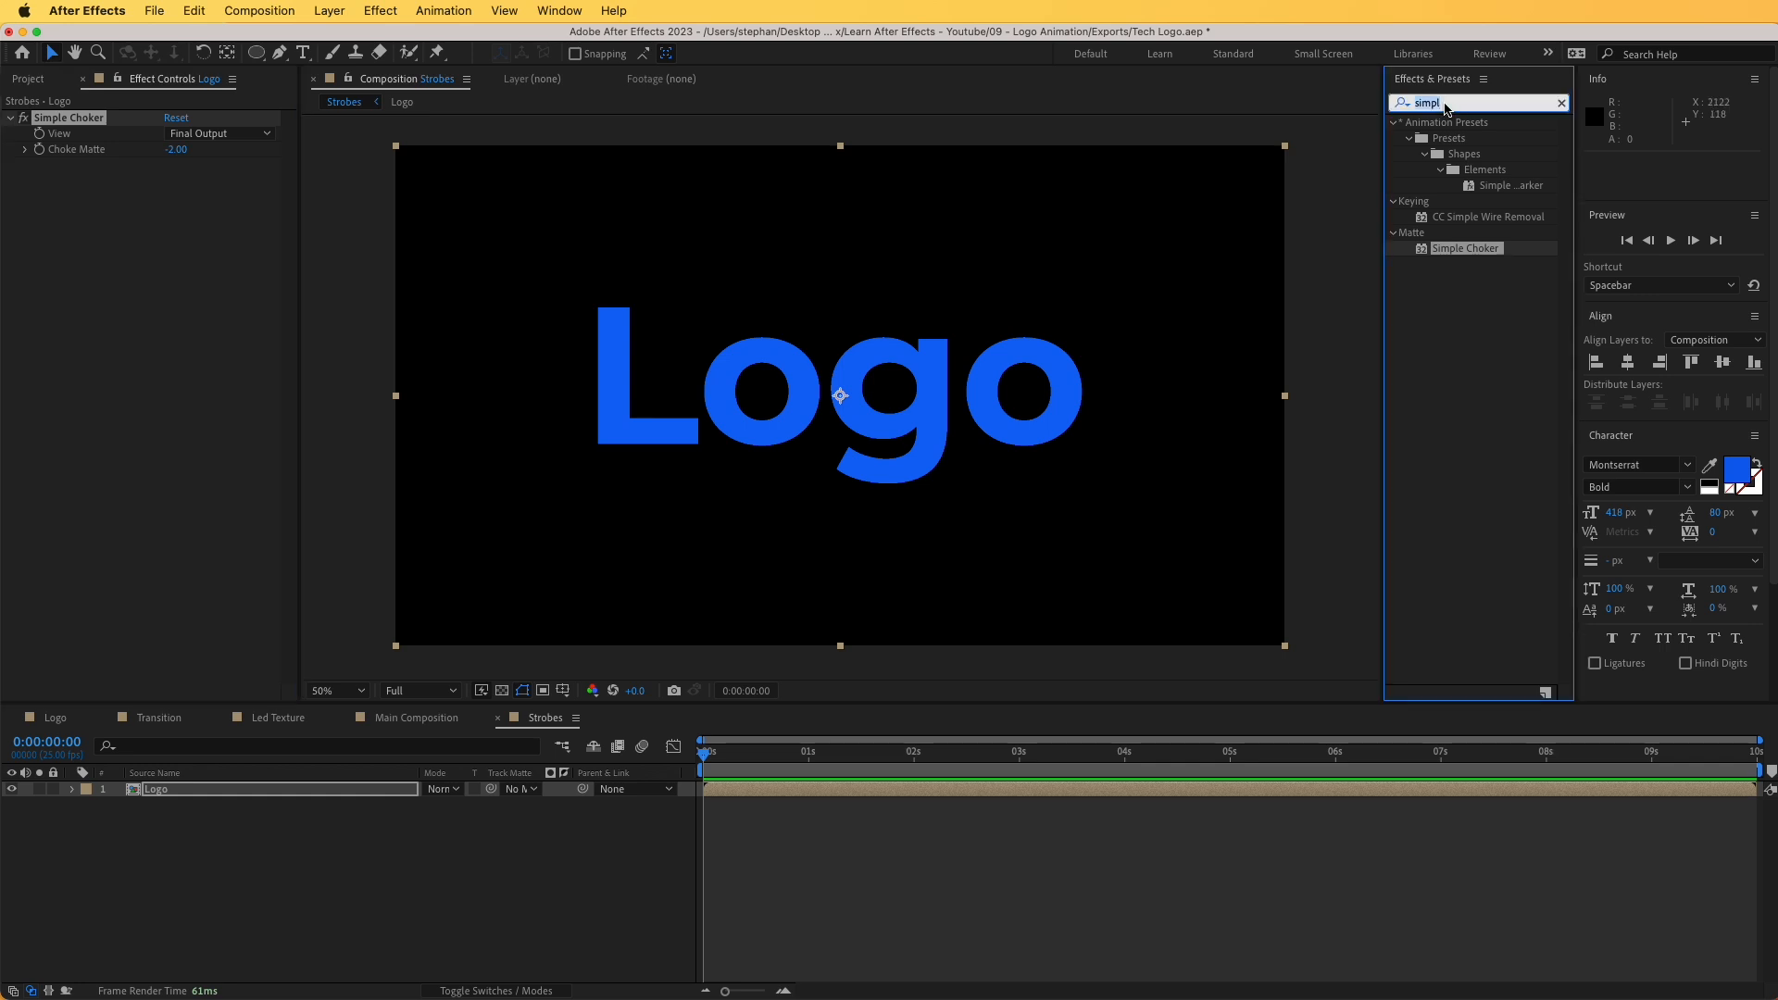
text(cc compo)
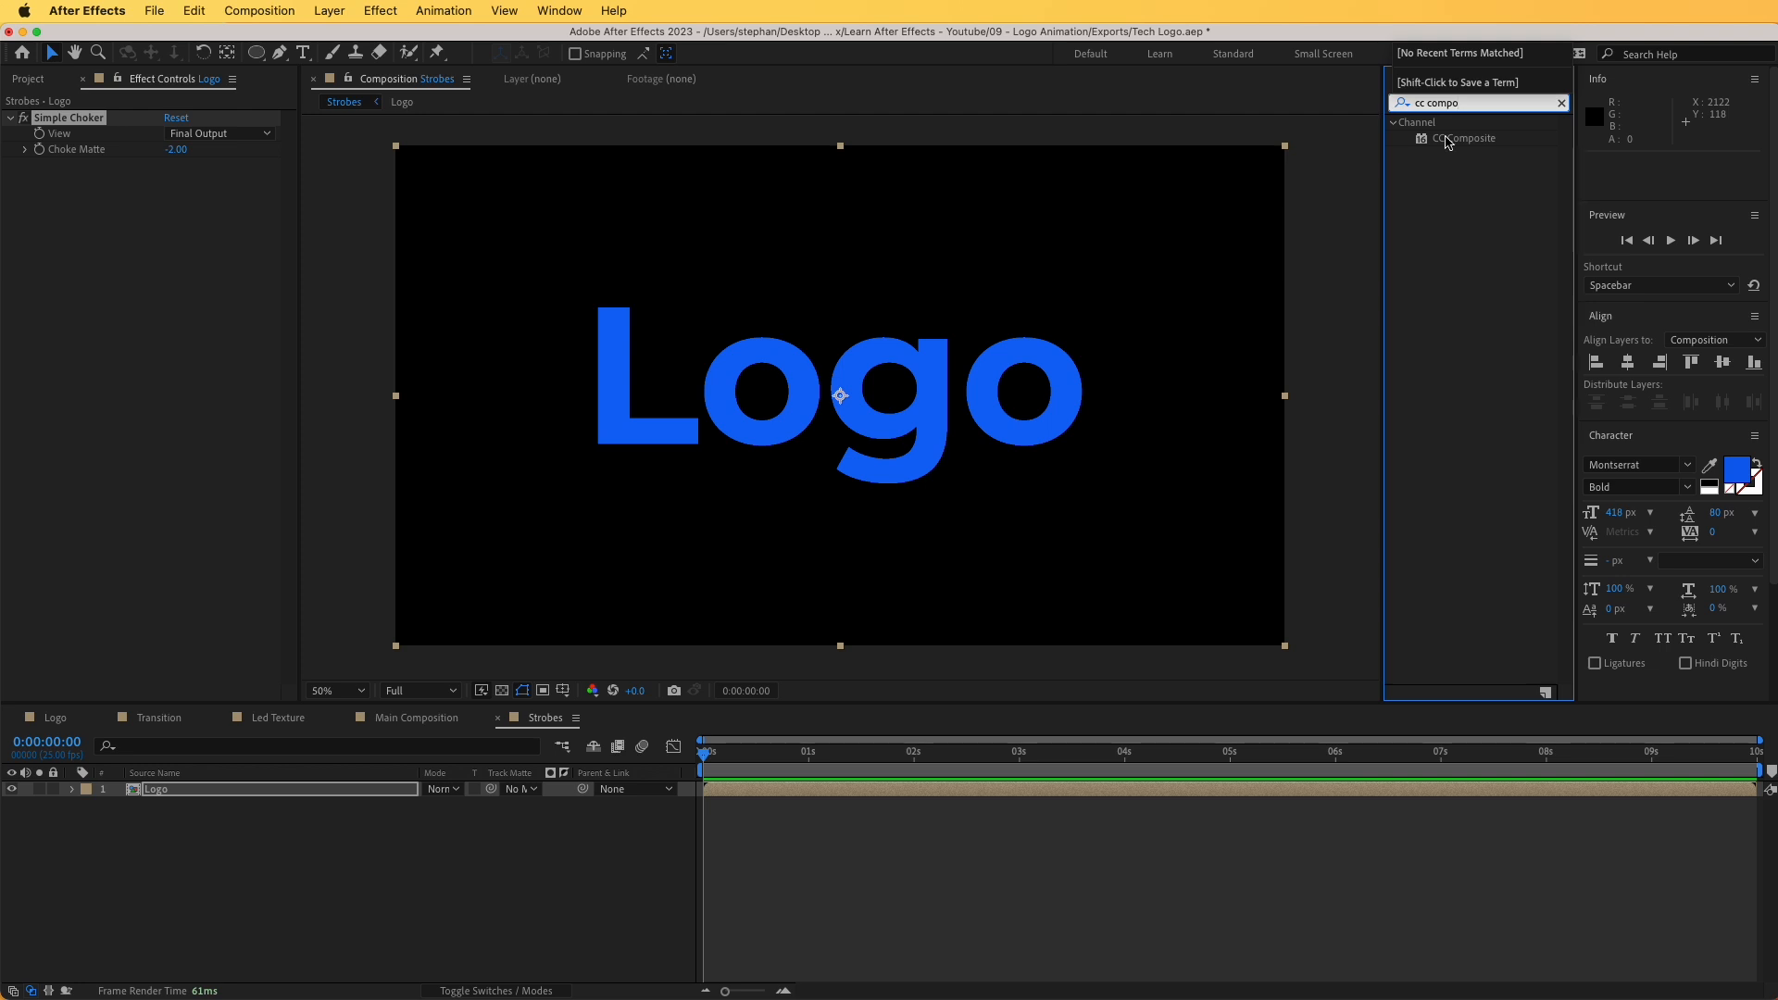
drag(1449, 140, 137, 320)
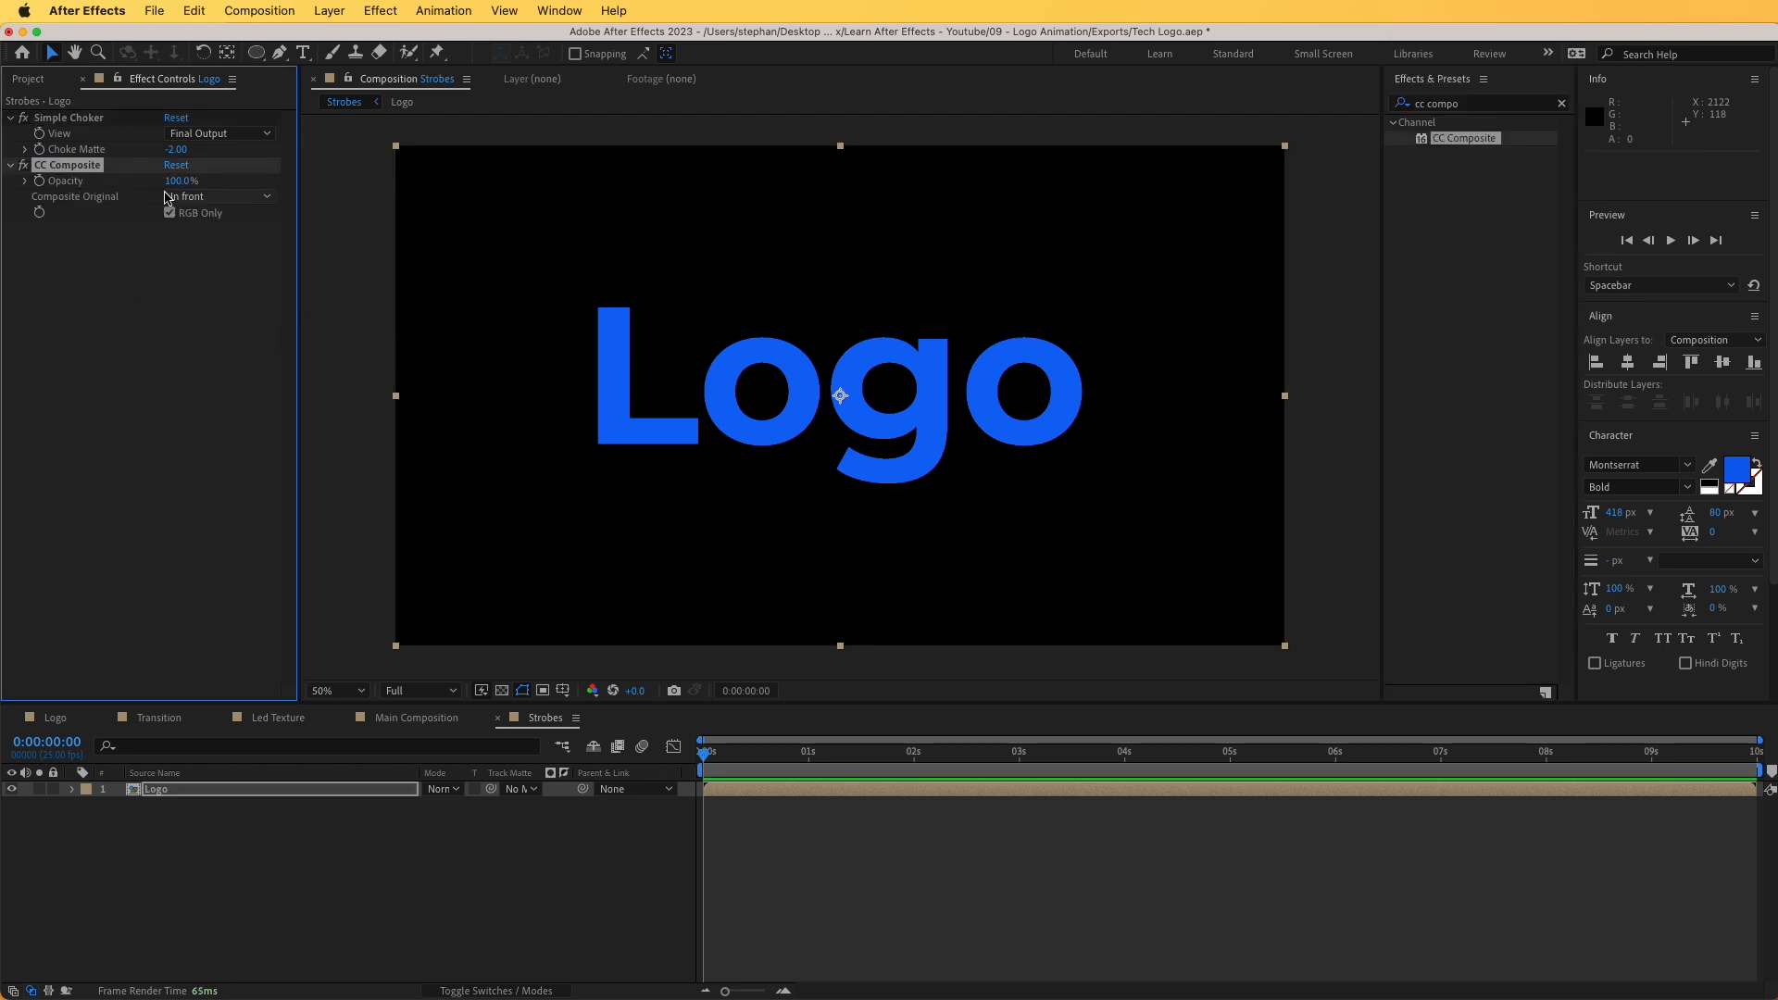
click(211, 197)
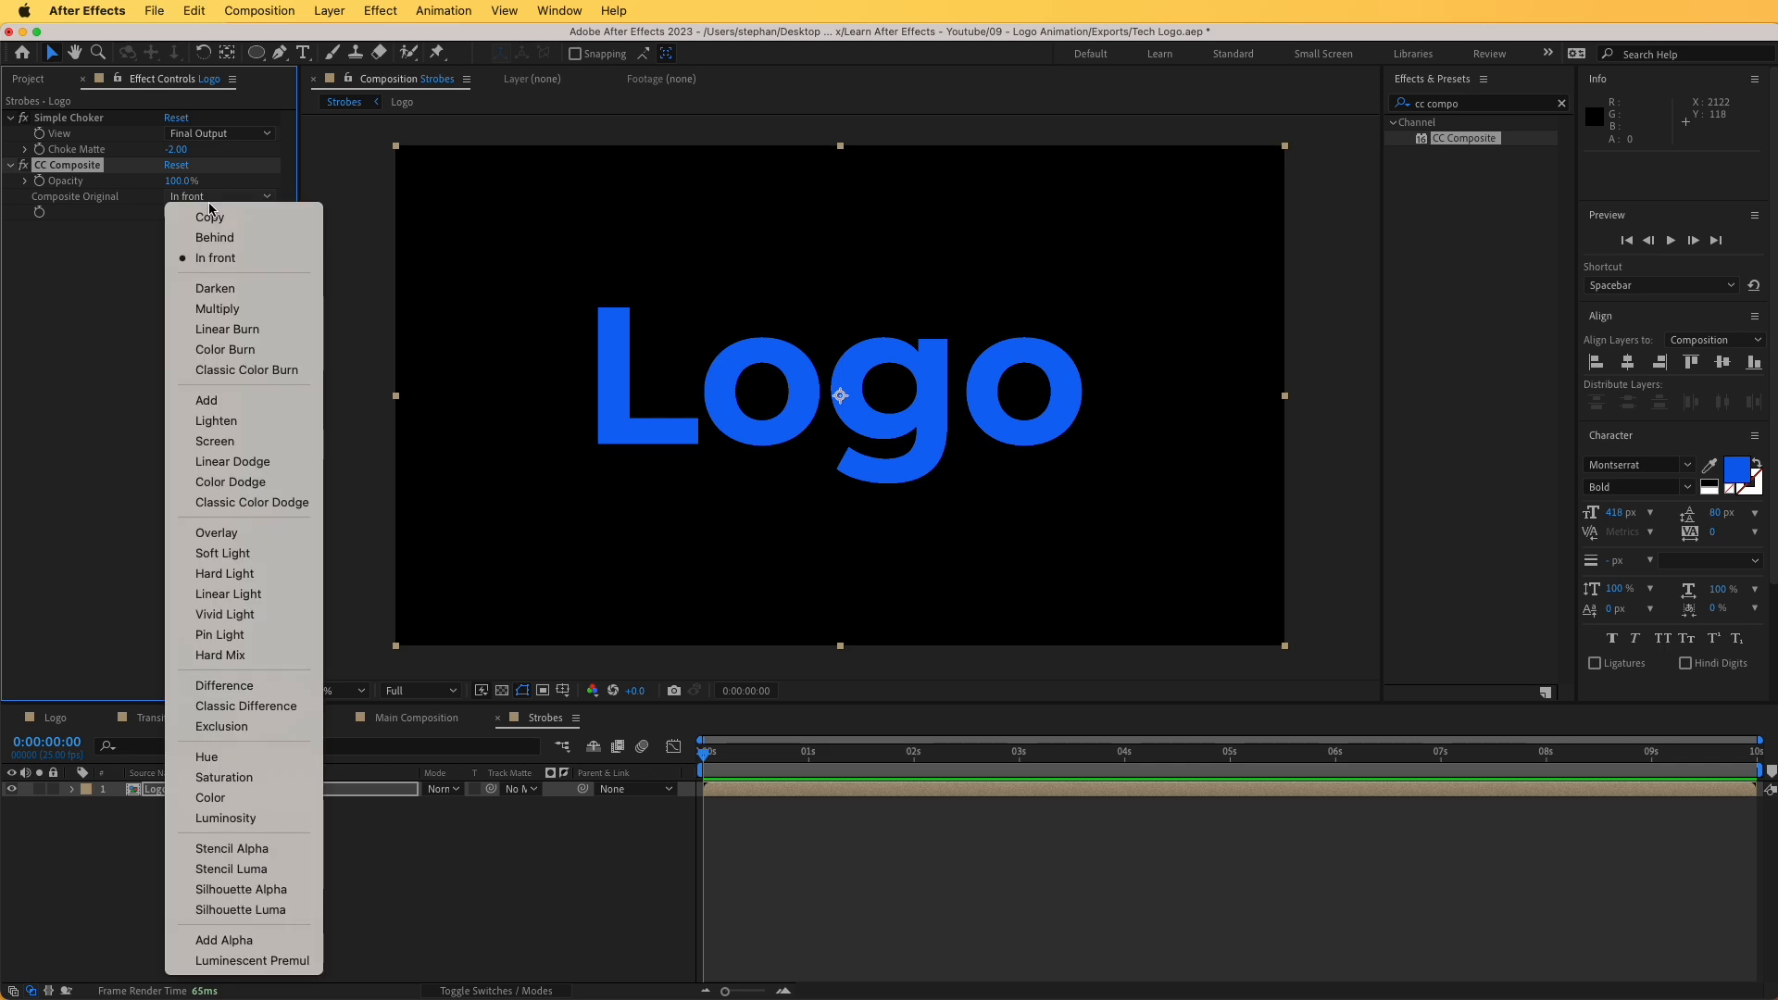
click(252, 892)
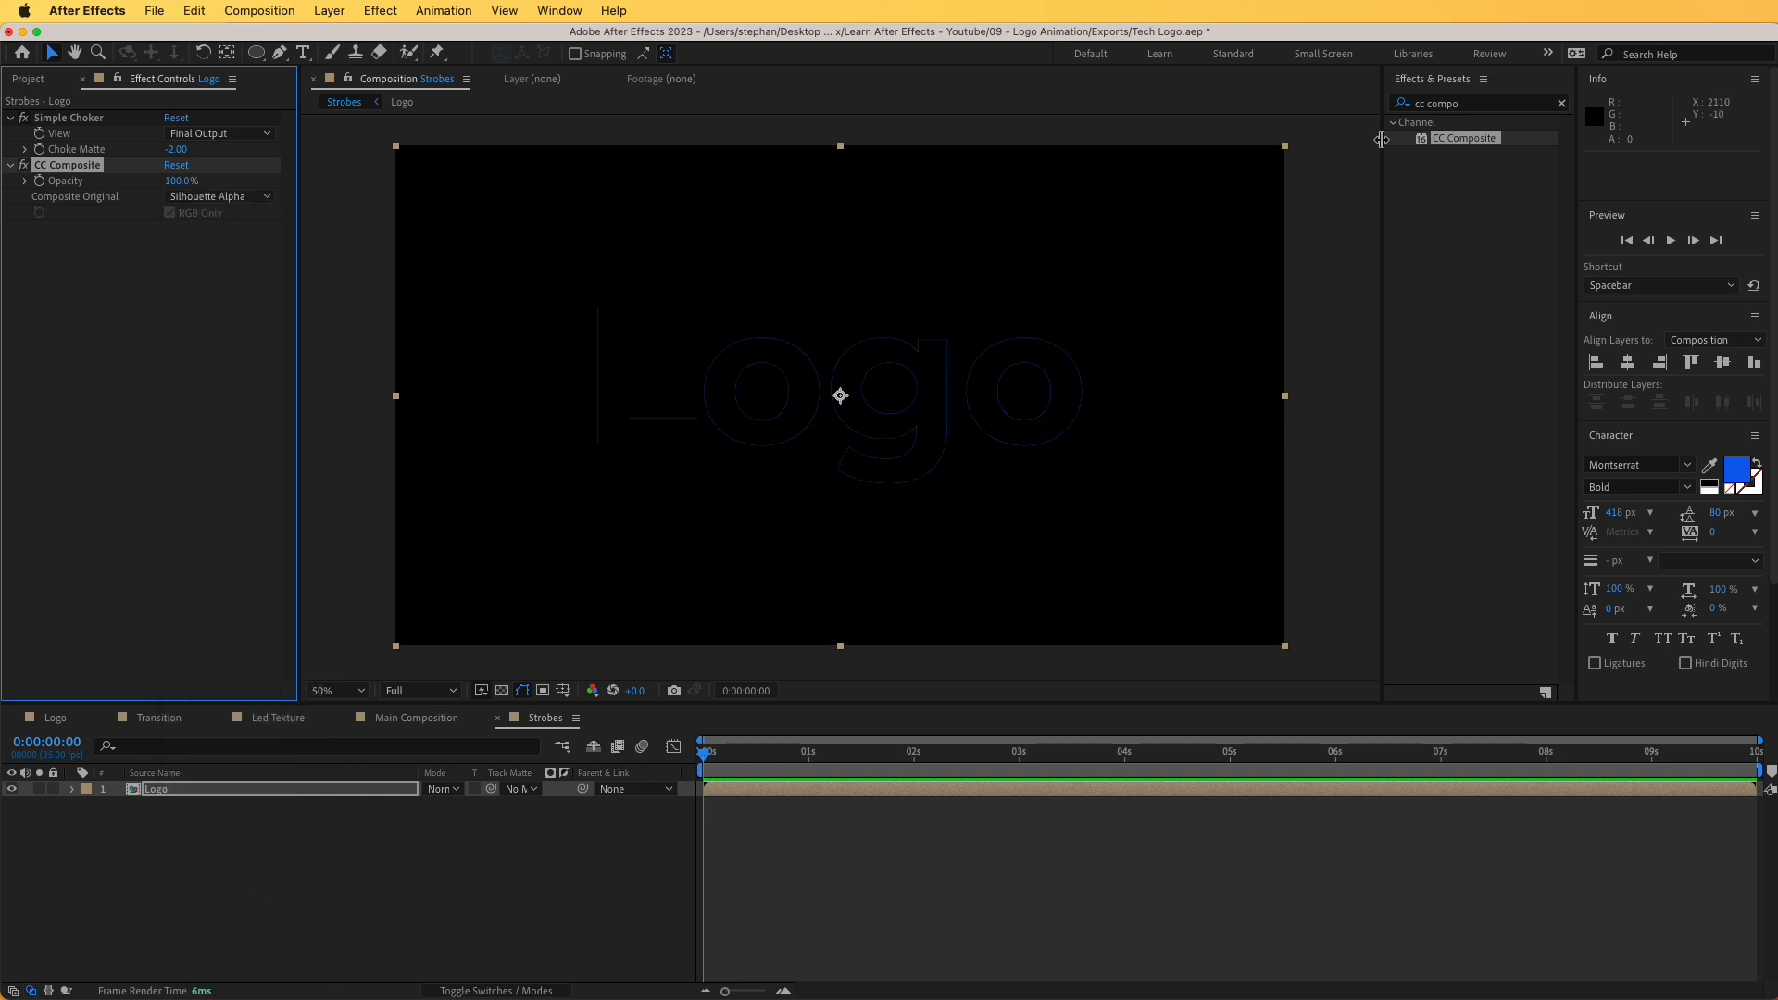
- Add a Fill effect to the Logo outline and set its color to light blue 56A9FF
click(1449, 105)
text(fill)
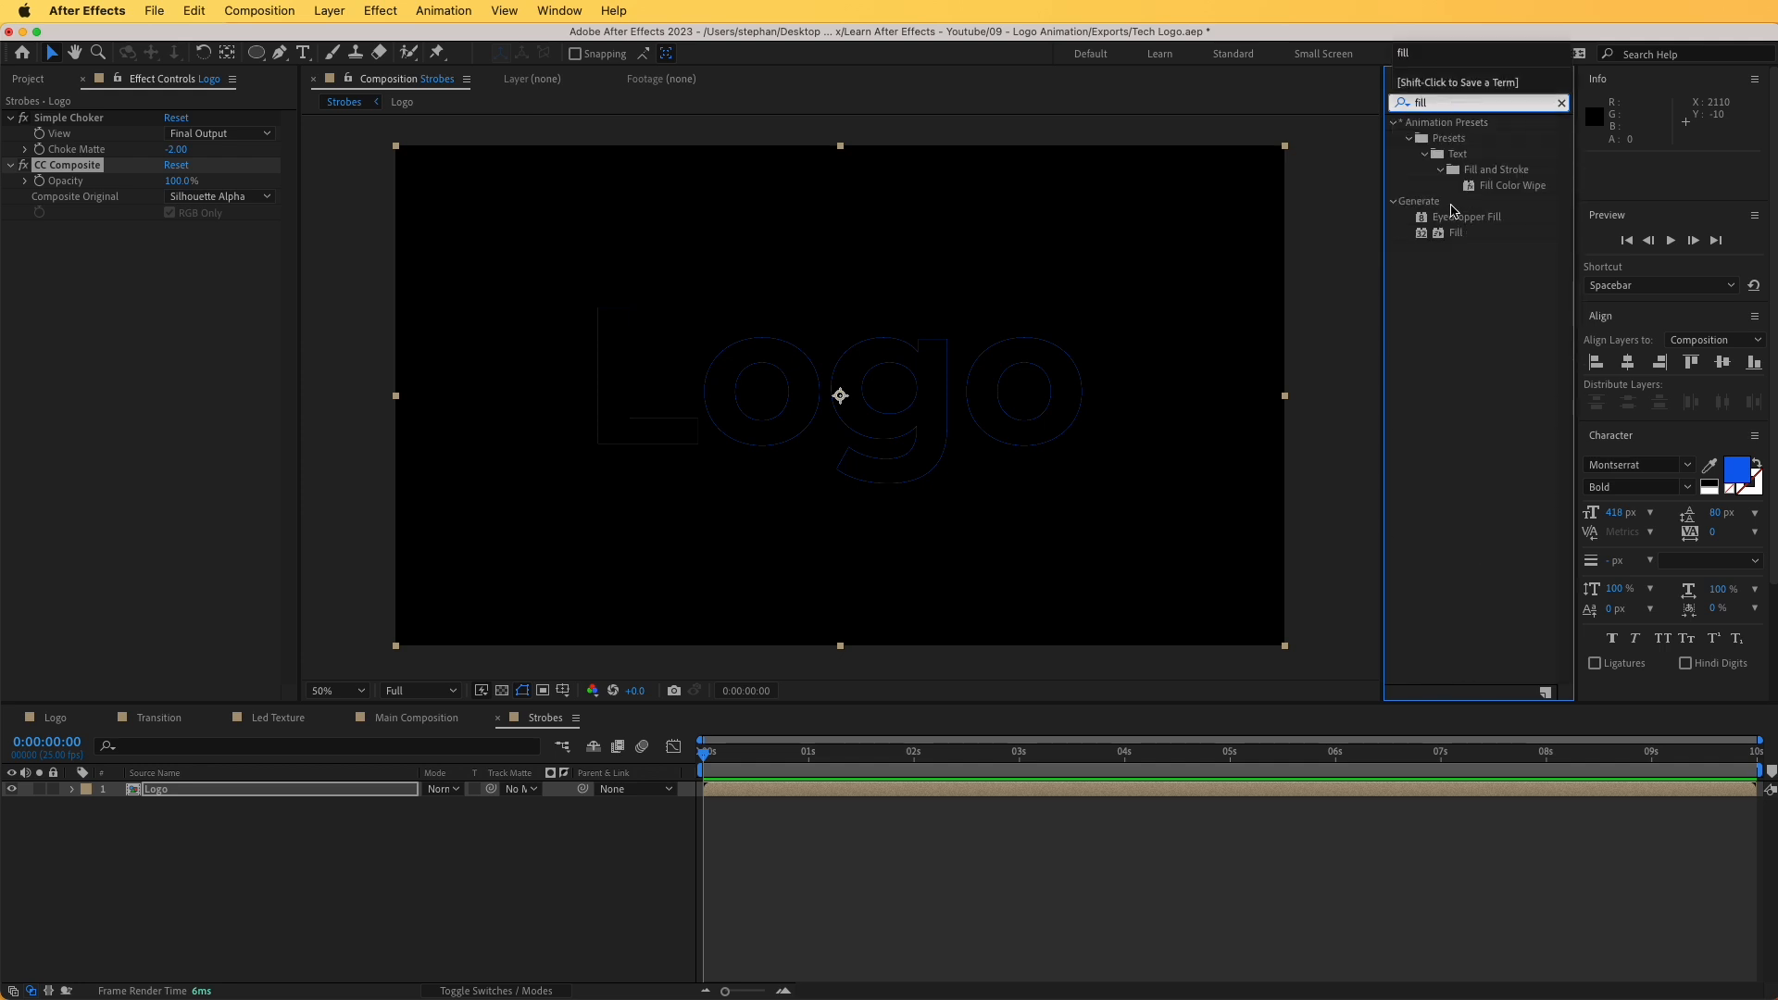
drag(1456, 232, 165, 320)
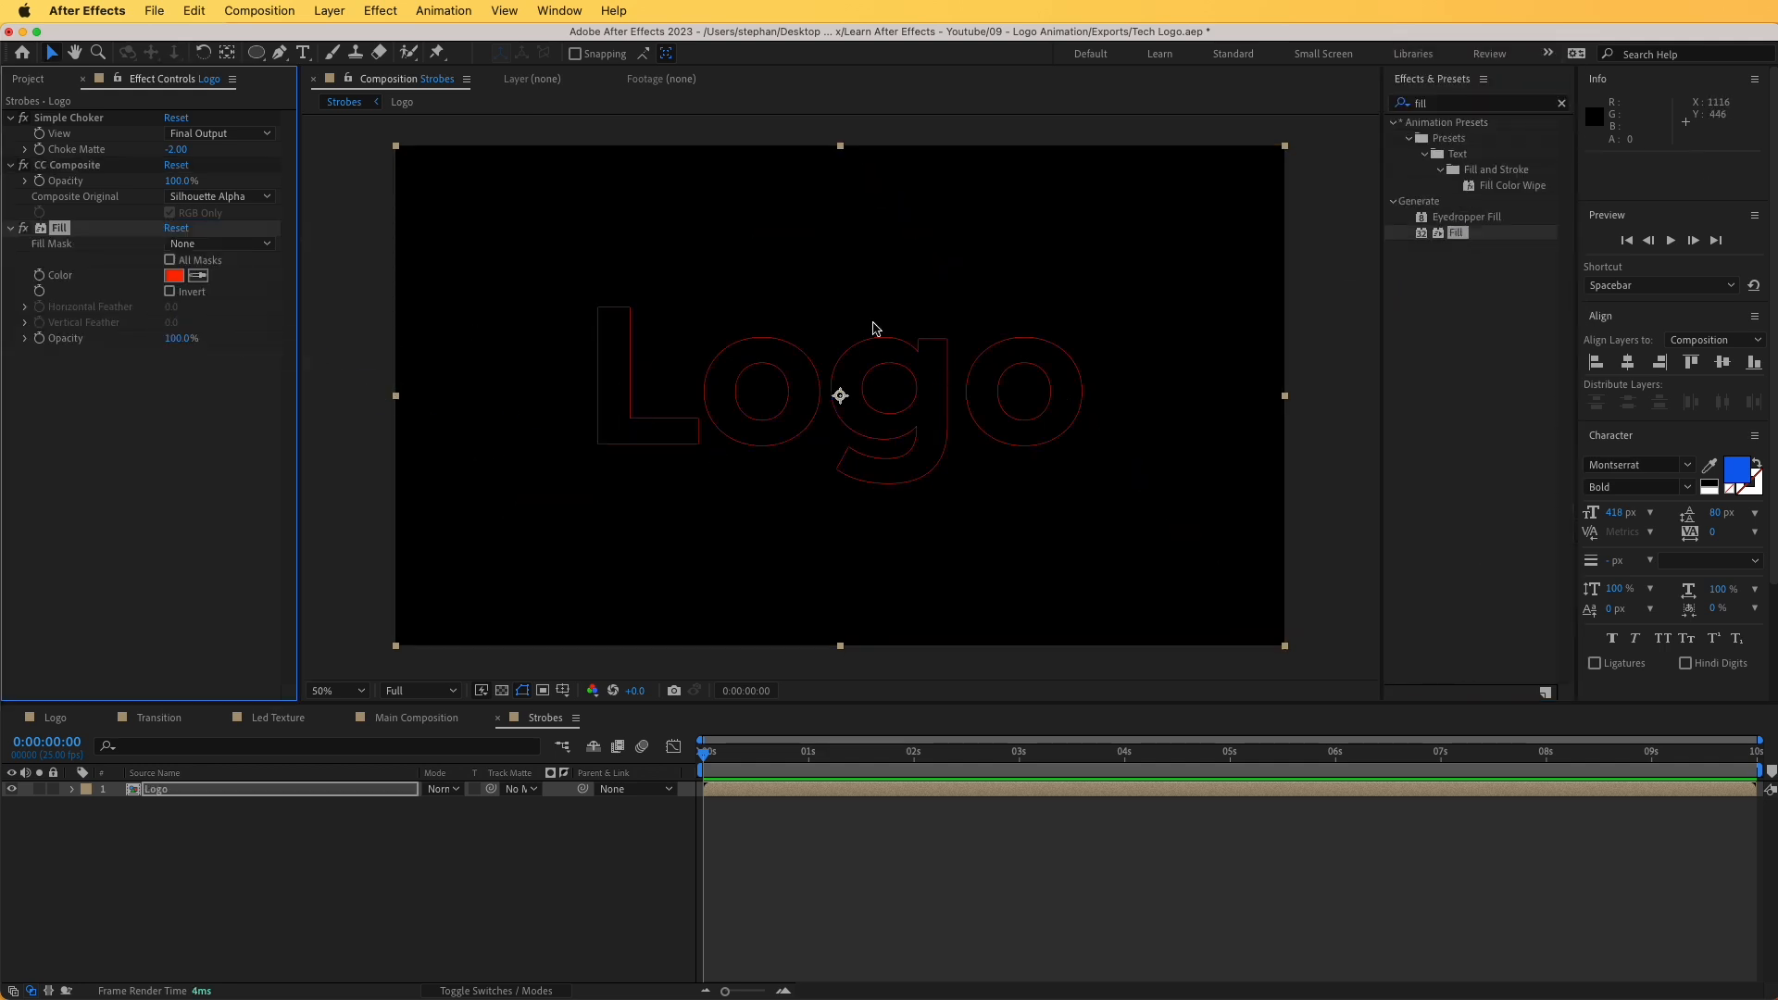
click(175, 276)
text(56A9FF)
click(492, 269)
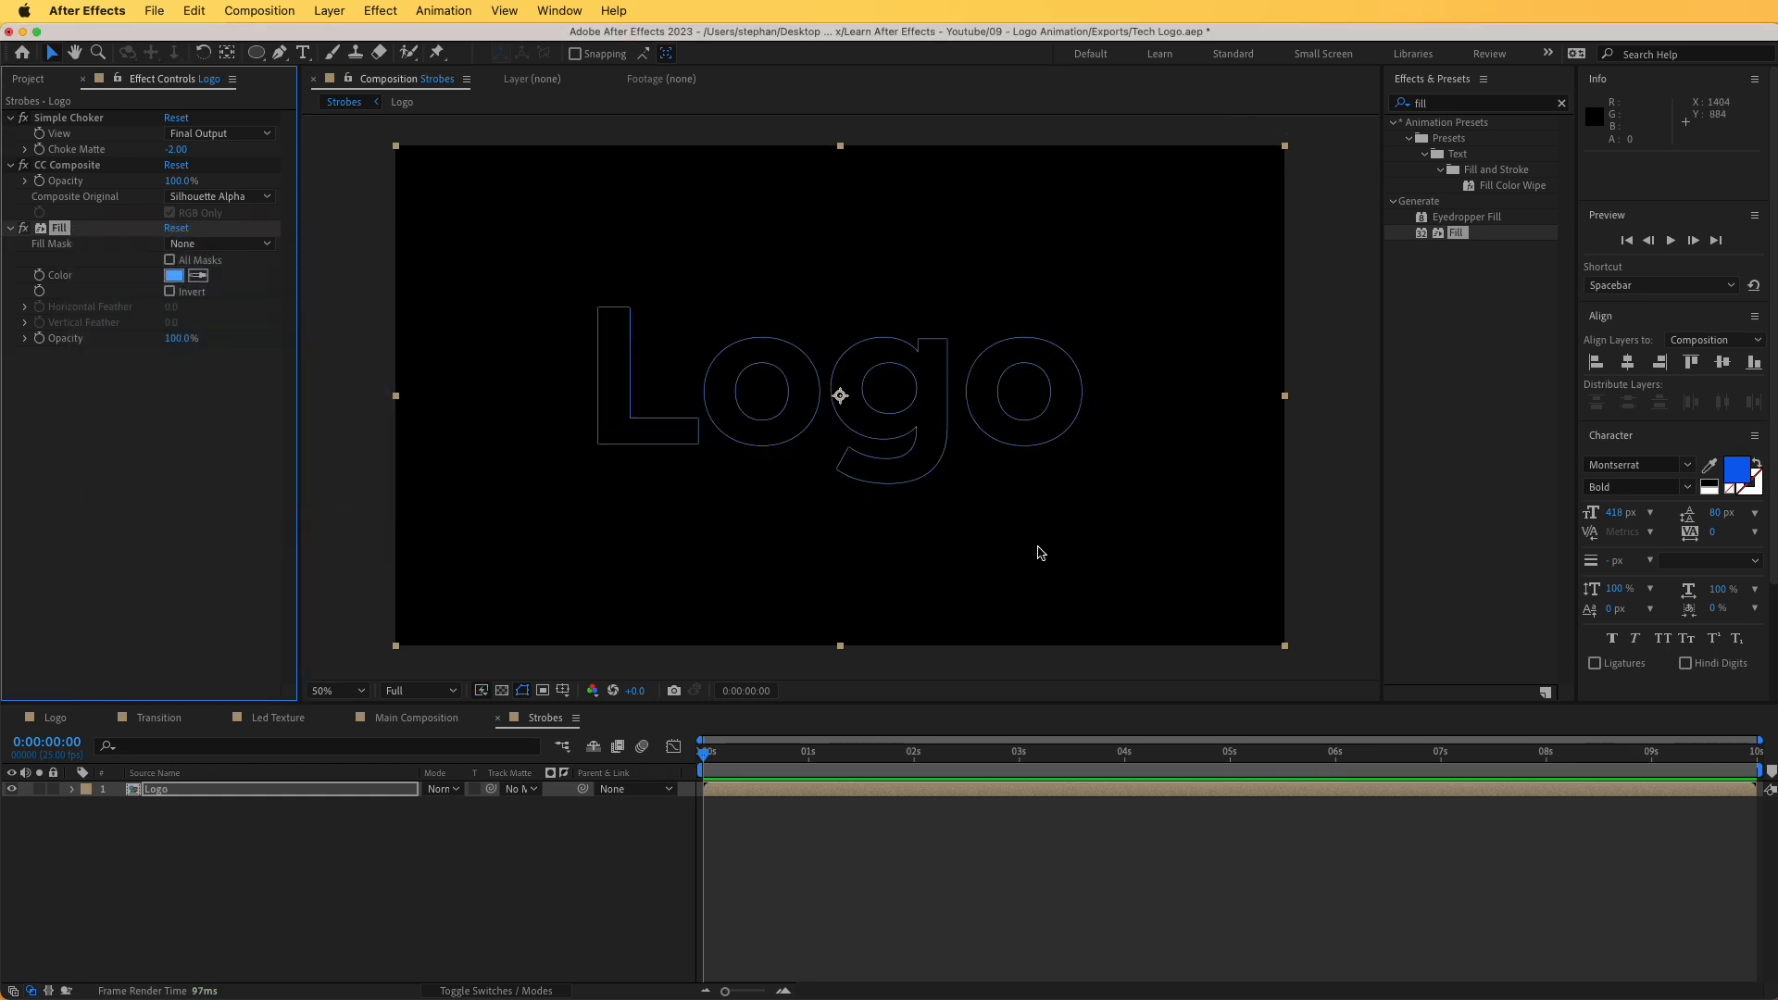
- Add a Radial Wipe effect to the Logo layer and set its Transition Completion to 95%
key(period)
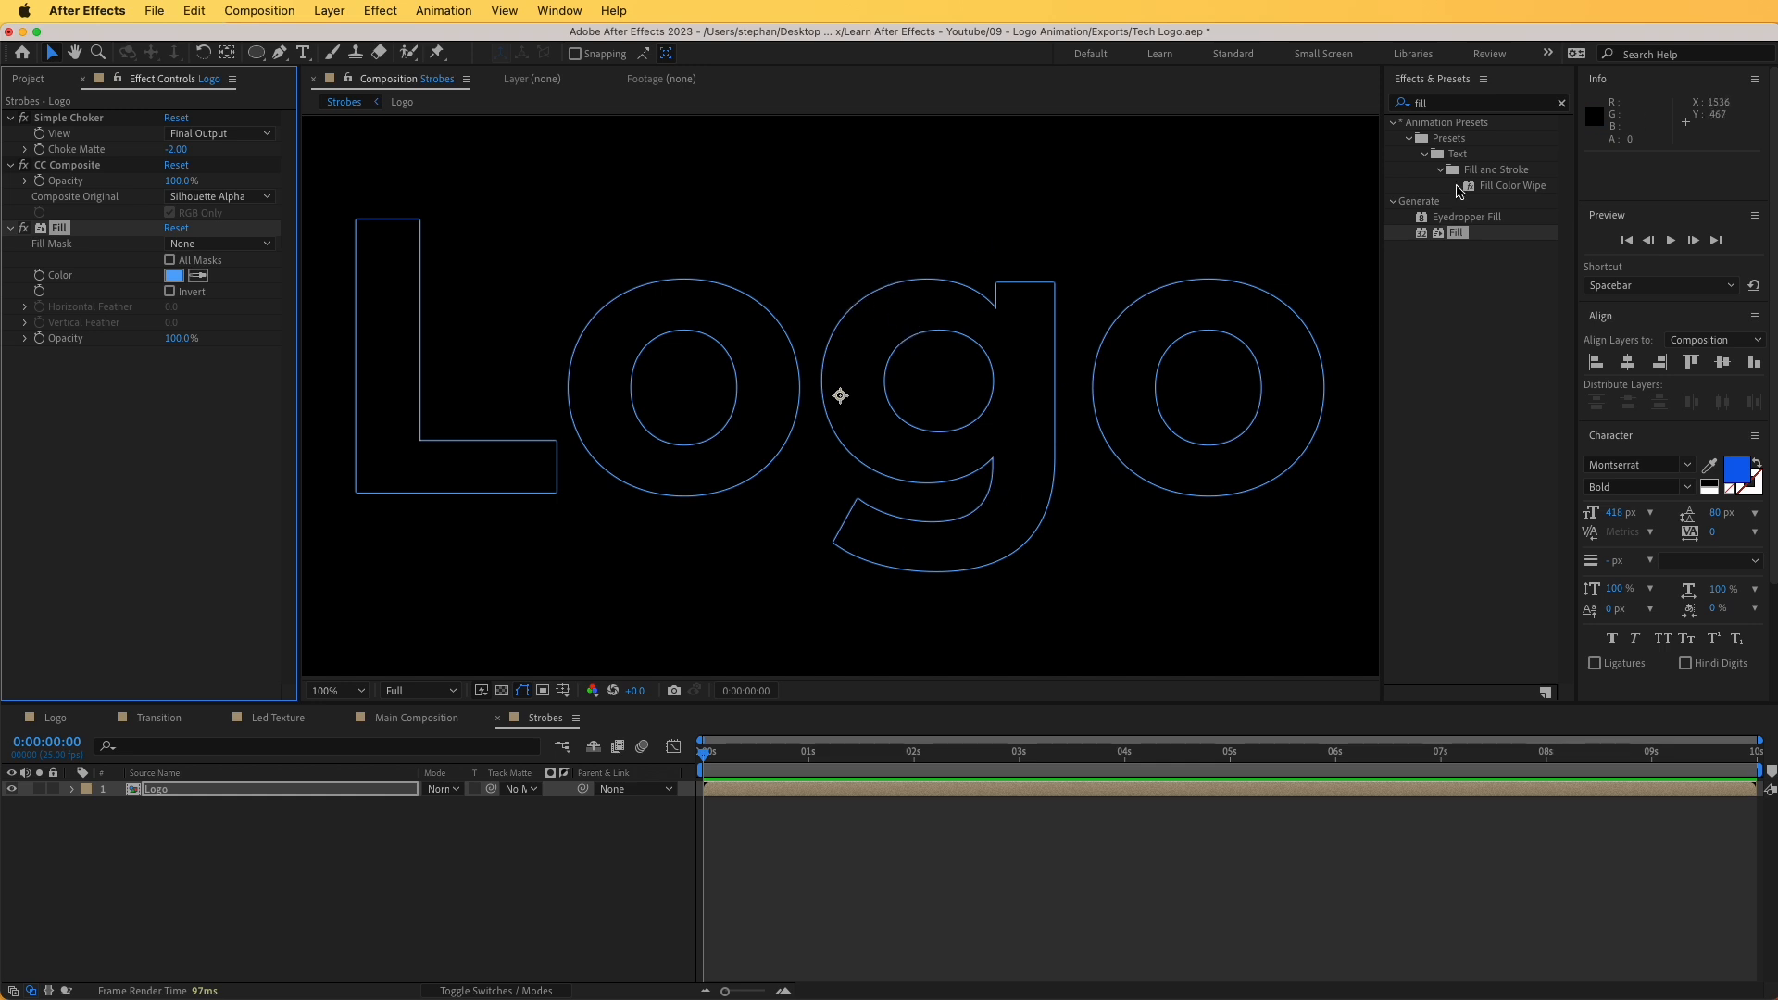
click(1442, 105)
text(radia)
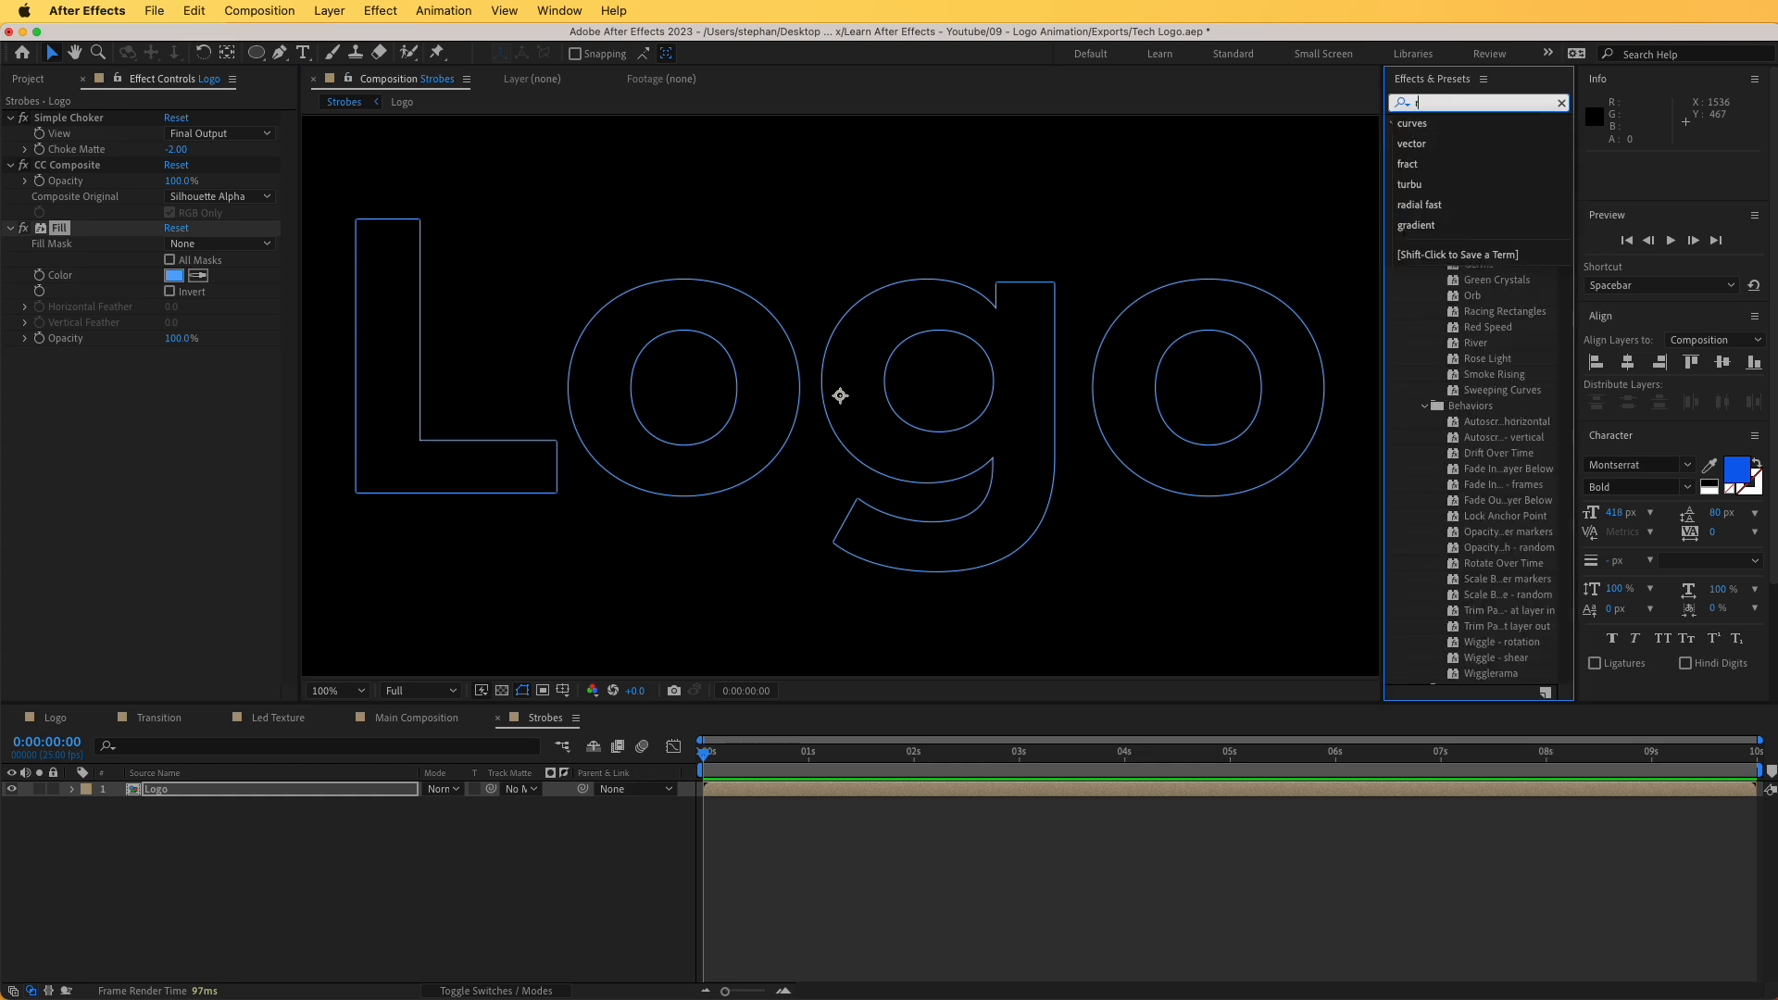
drag(1450, 375, 101, 451)
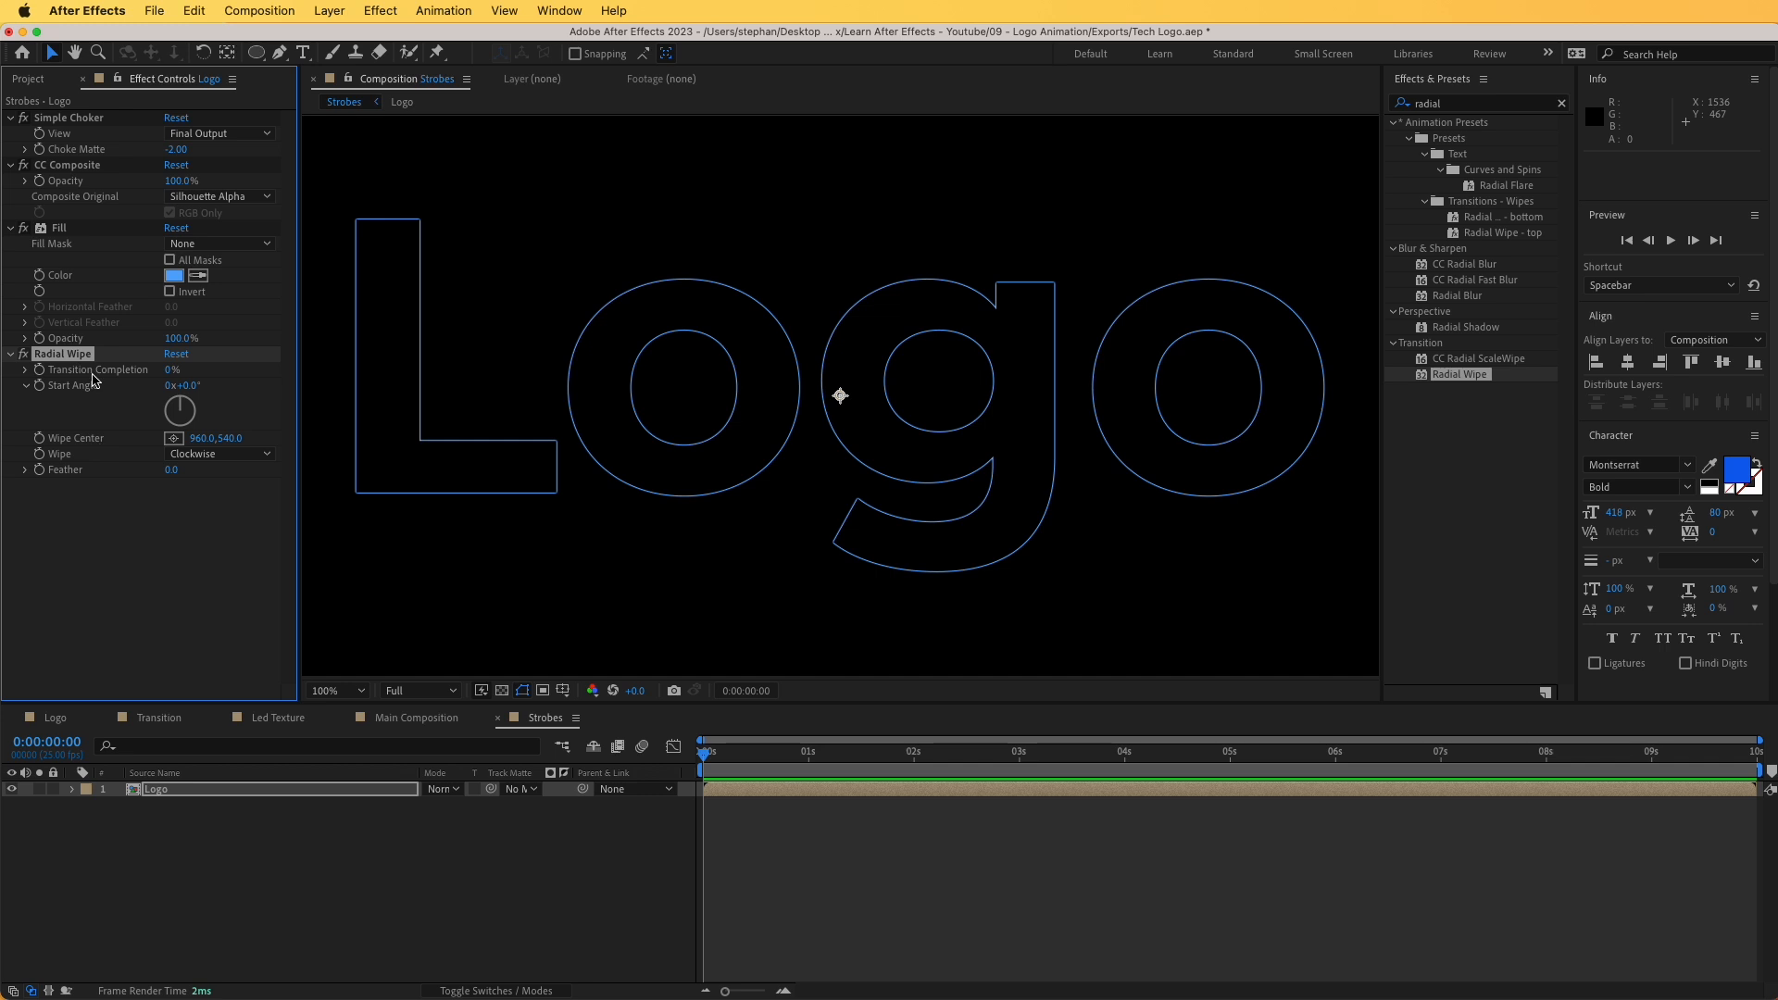
click(168, 371)
text(95)
key(Return)
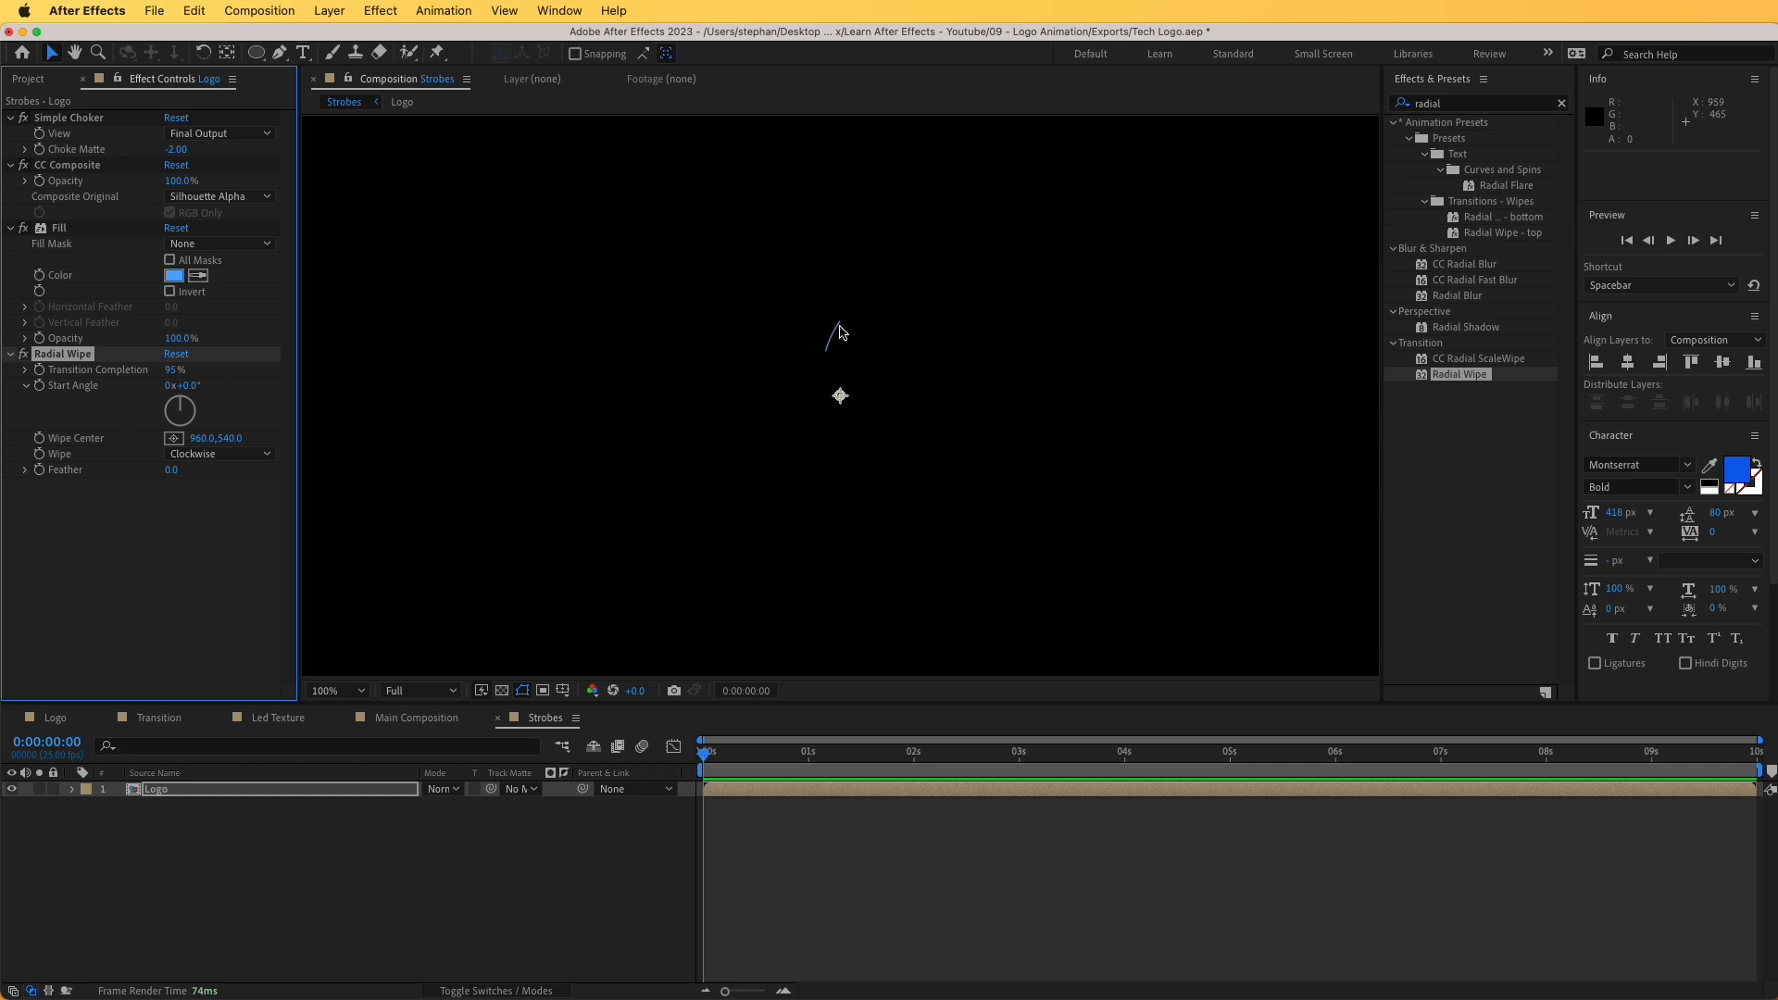
- Keyframe the Radial Wipe's Start Angle at the beginning of the composition with a value of 0x+92°
drag(186, 387, 595, 376)
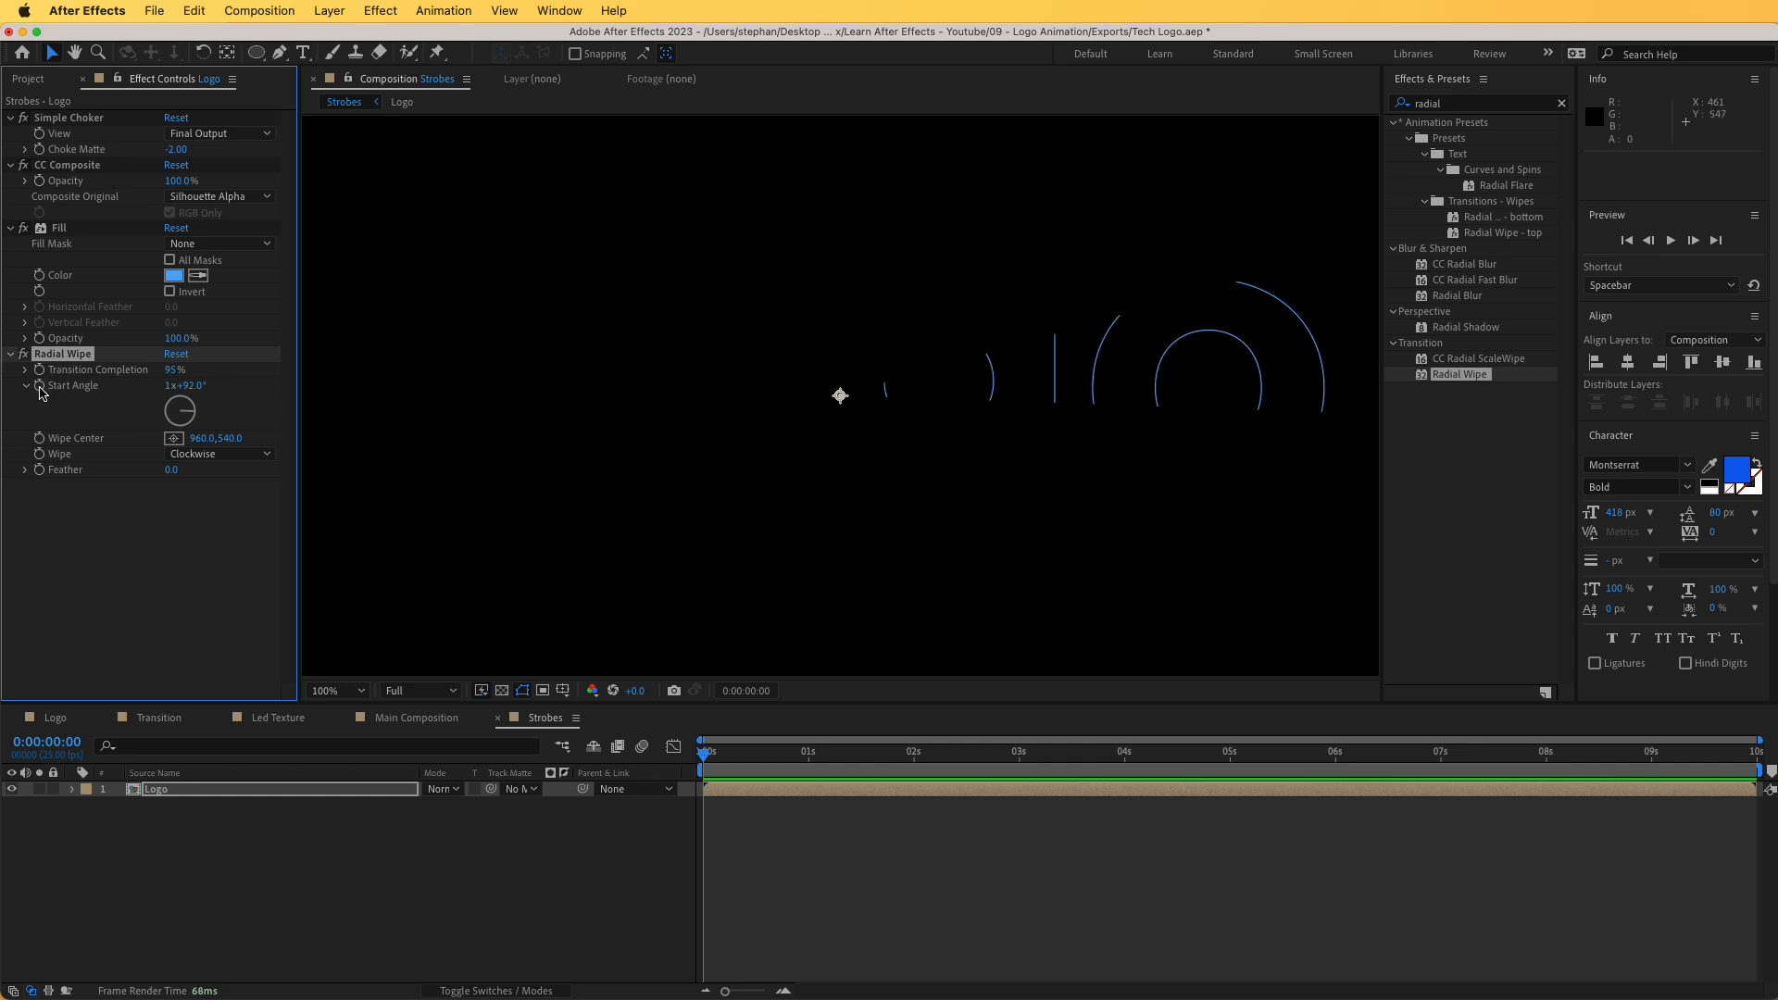
click(40, 386)
key(u)
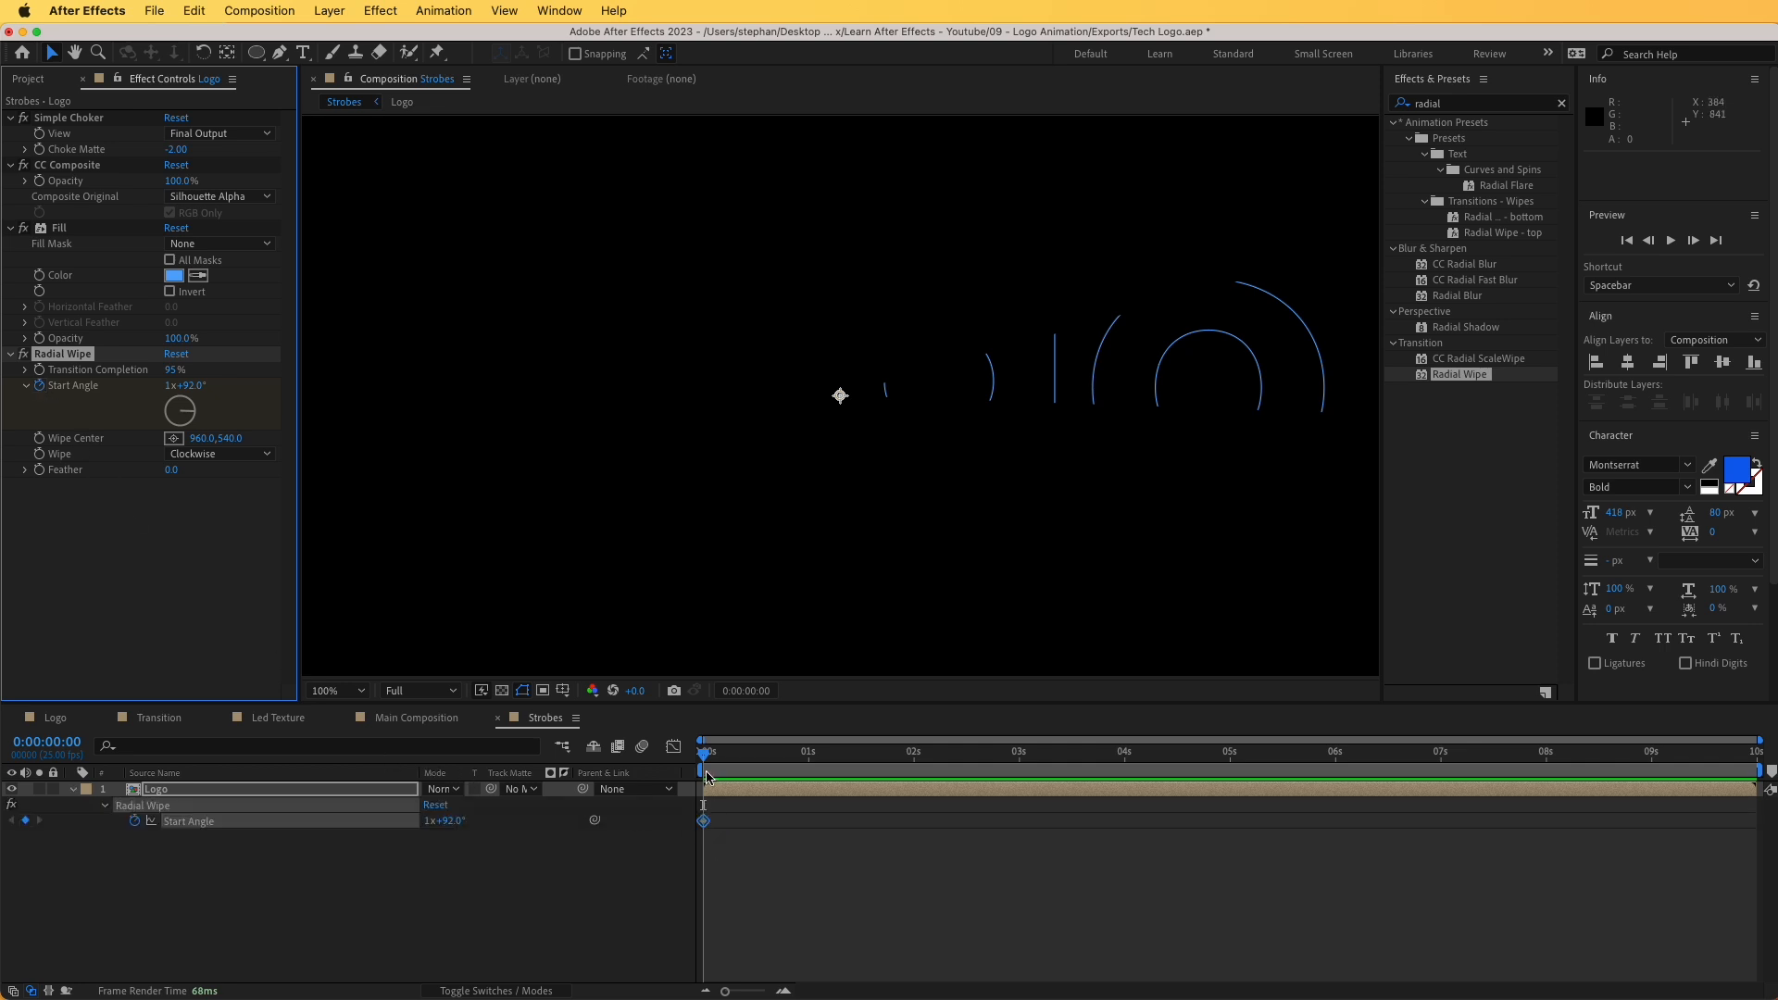
click(169, 386)
text(0)
key(Return)
- Set Start Angle to 15x+92° at 3 seconds, preview the sweep, and apply Easy Ease to both Start Angle keyframes
drag(789, 774, 1022, 774)
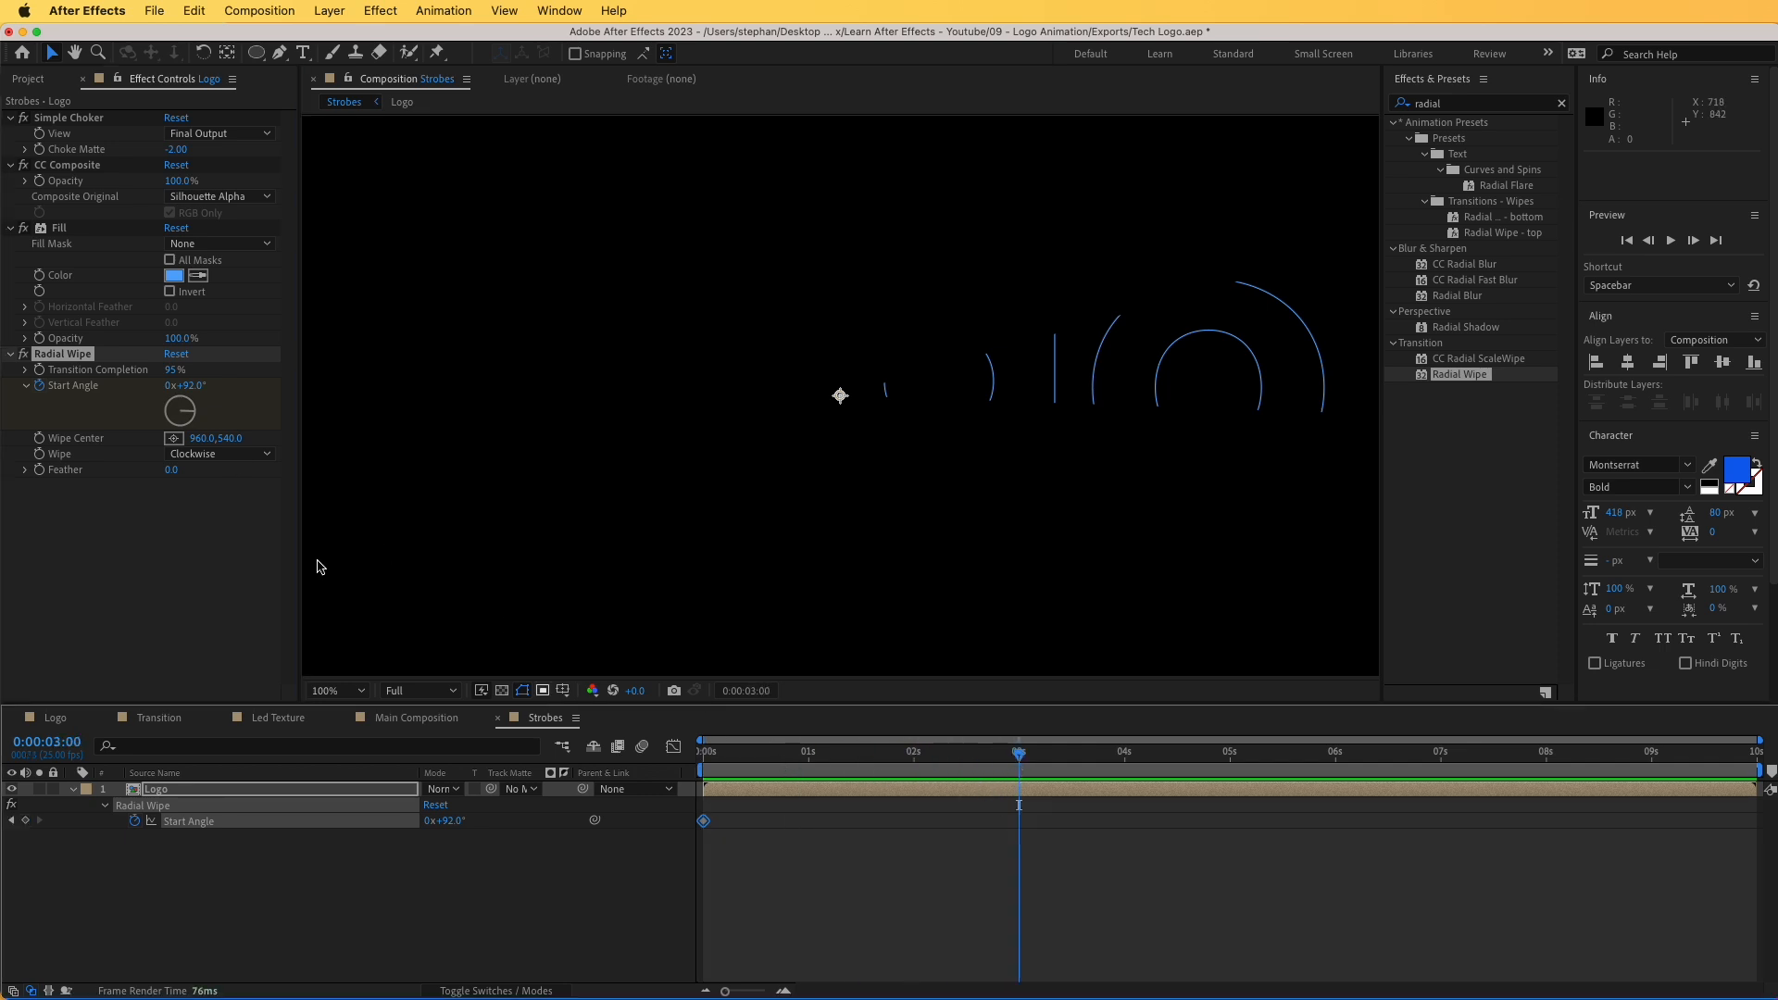
click(169, 386)
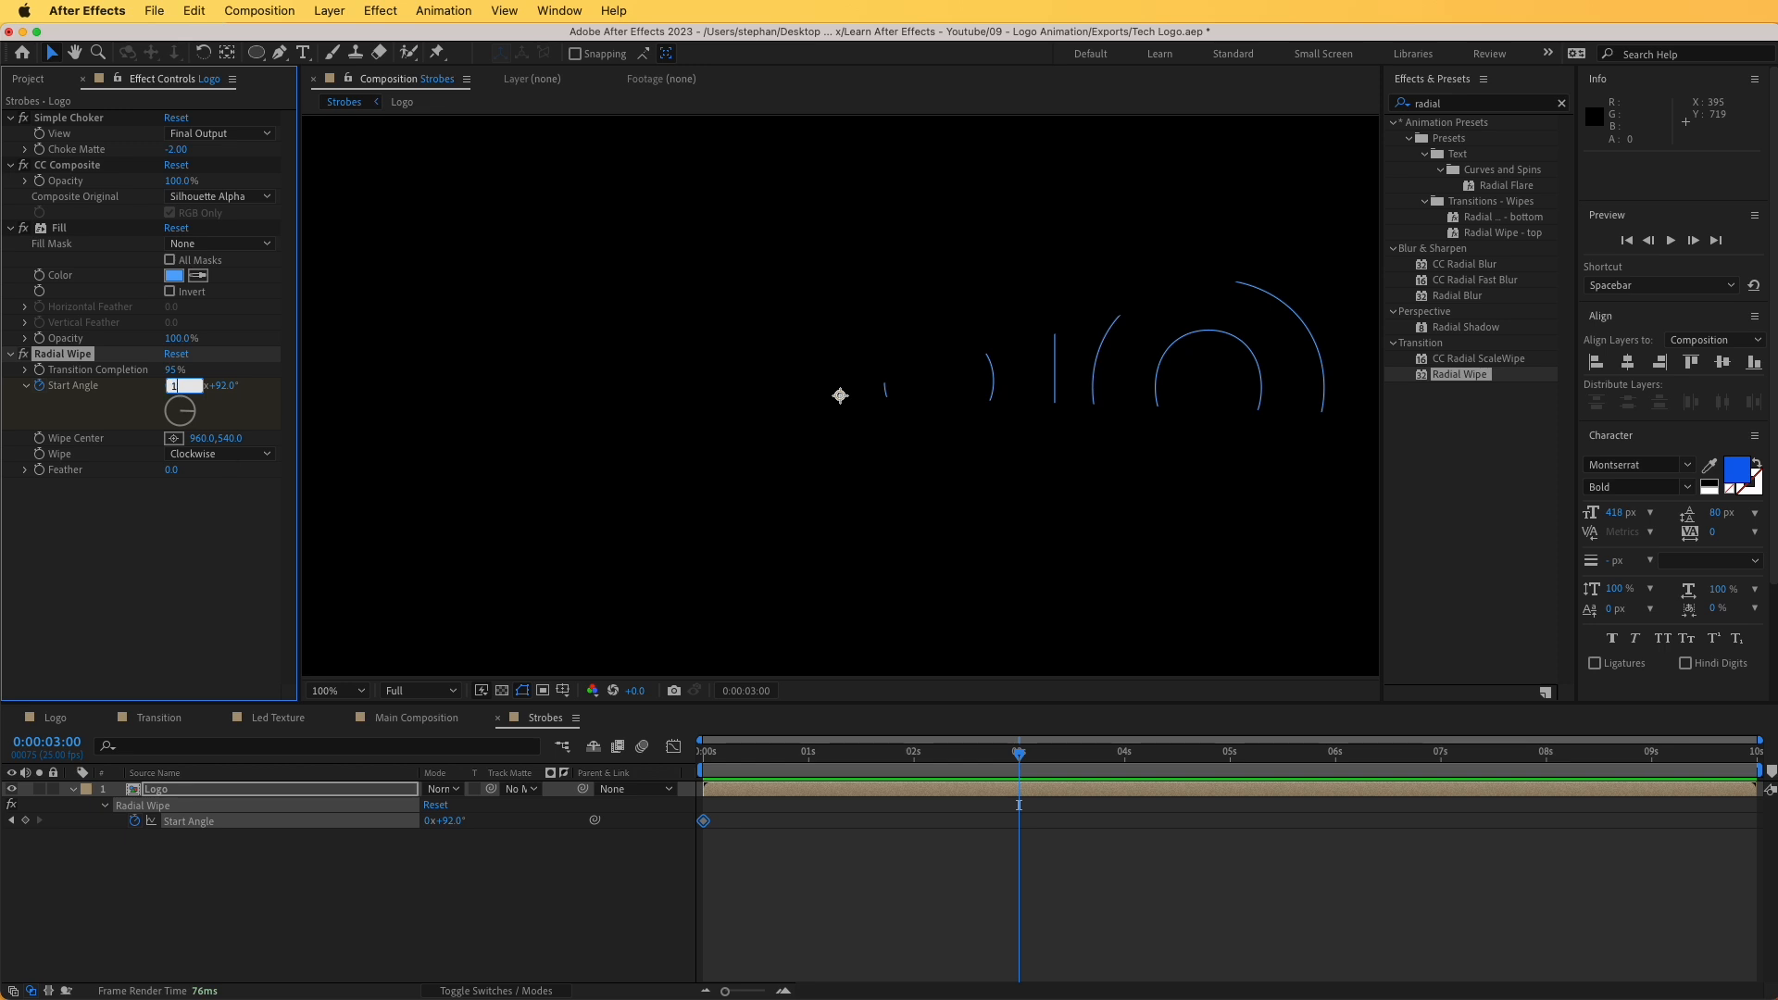
text(15)
key(Return)
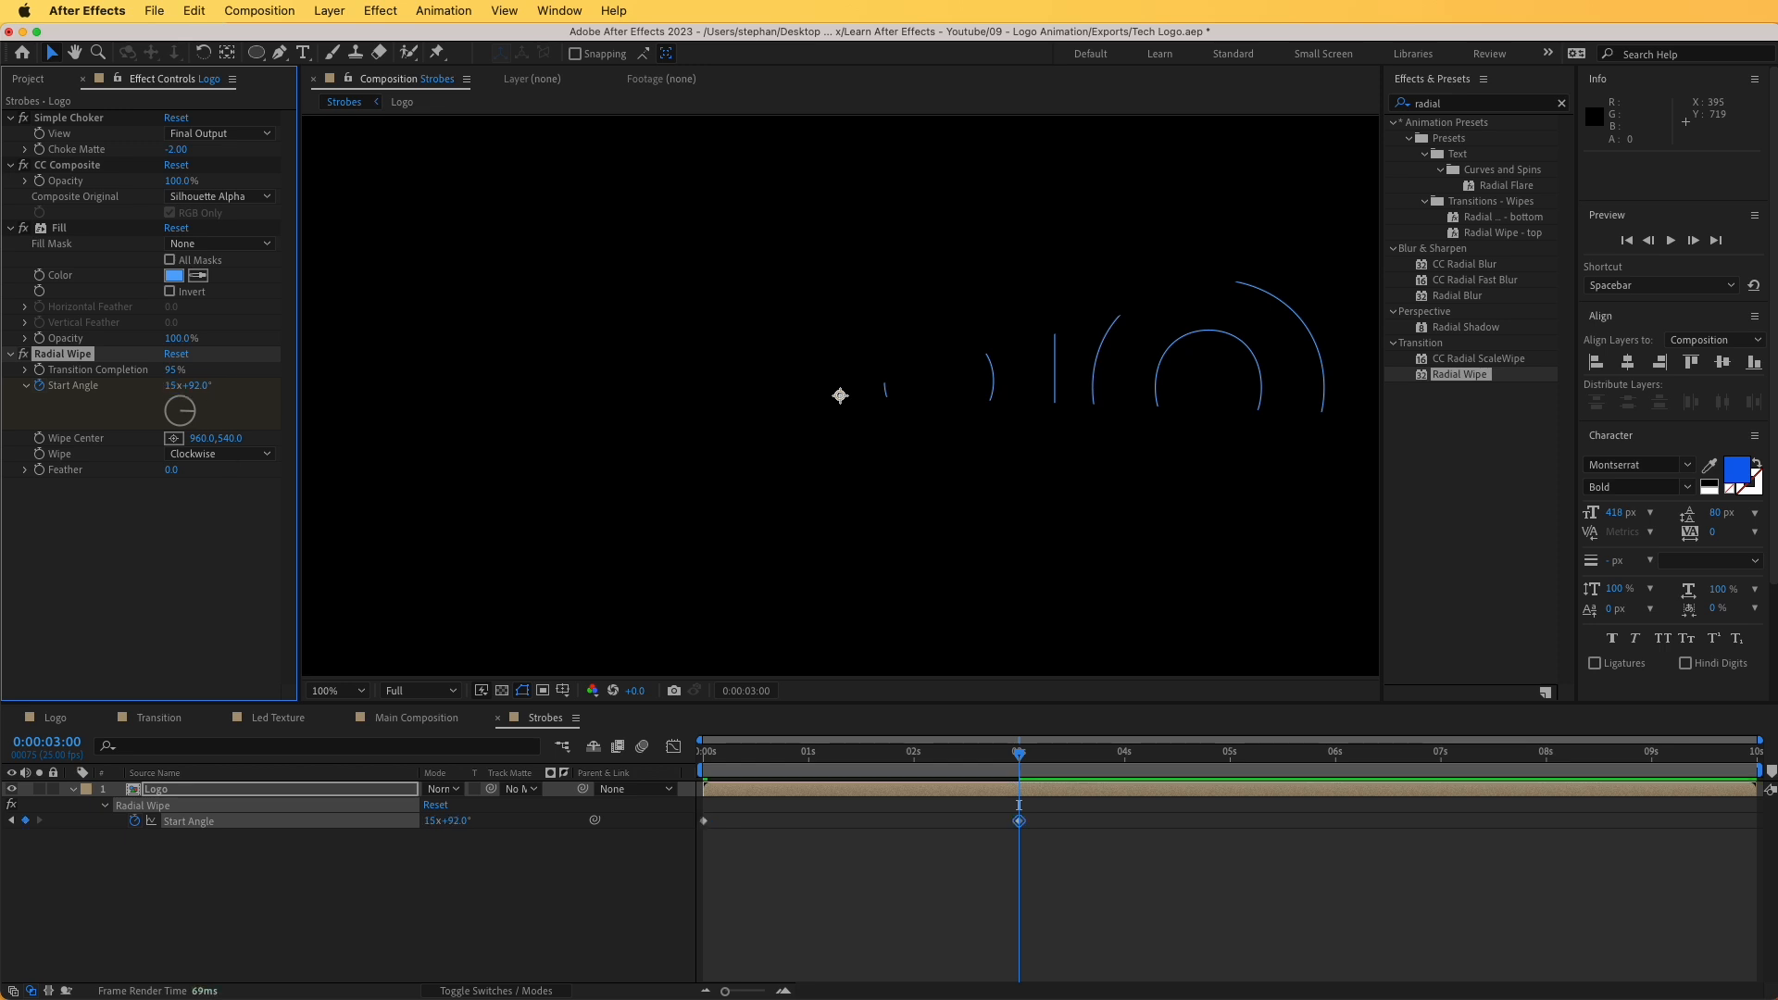
key(space)
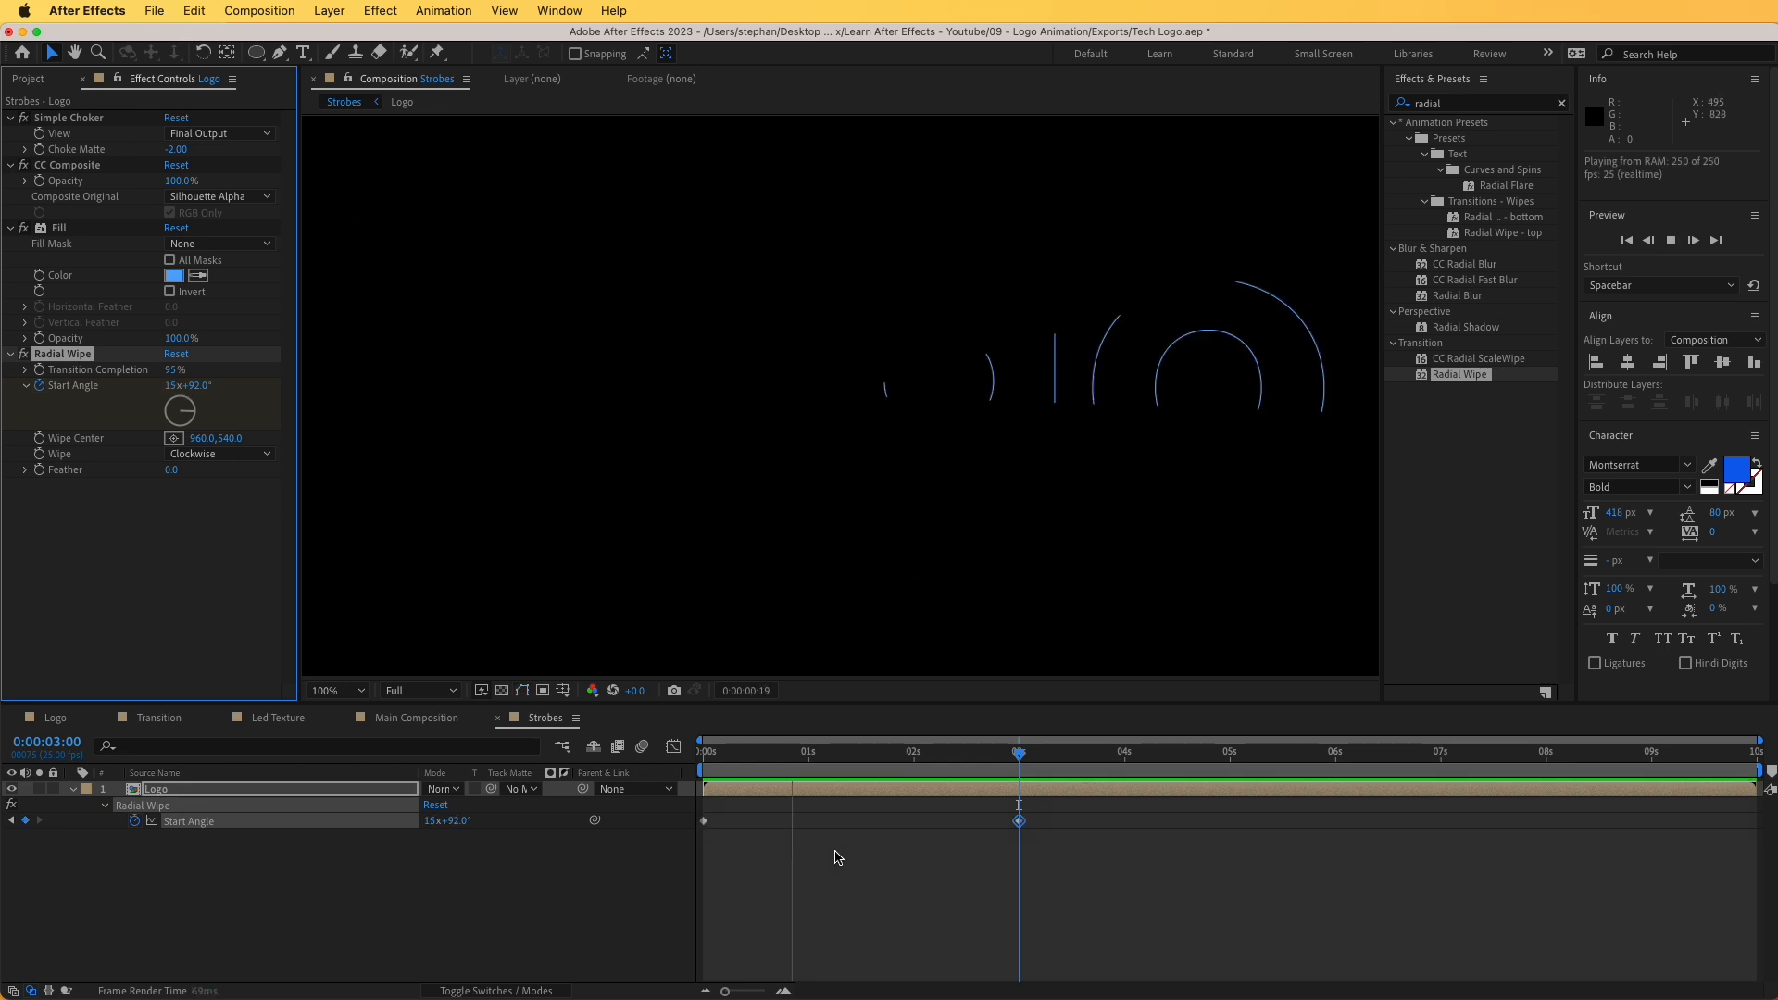
key(space)
drag(1053, 805, 686, 867)
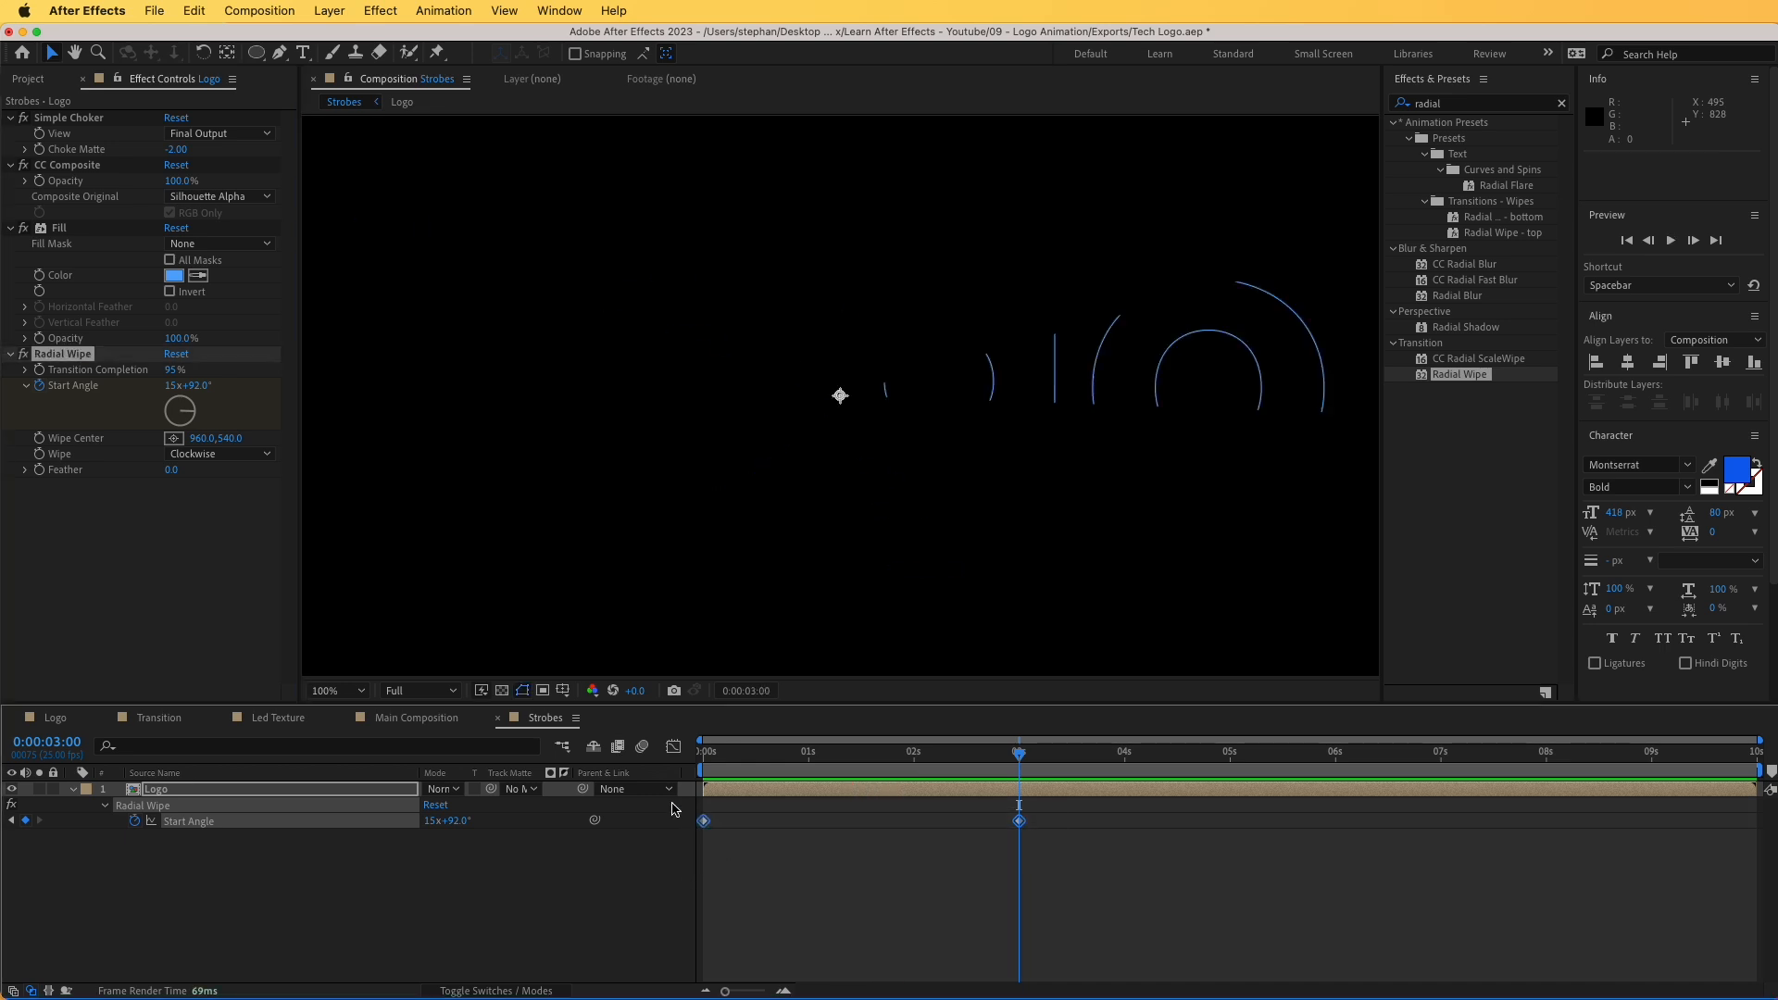
key(F9)
- Keyframe Transition Completion at 95% on frame 24 and at 100% on frame 0
drag(728, 756, 702, 758)
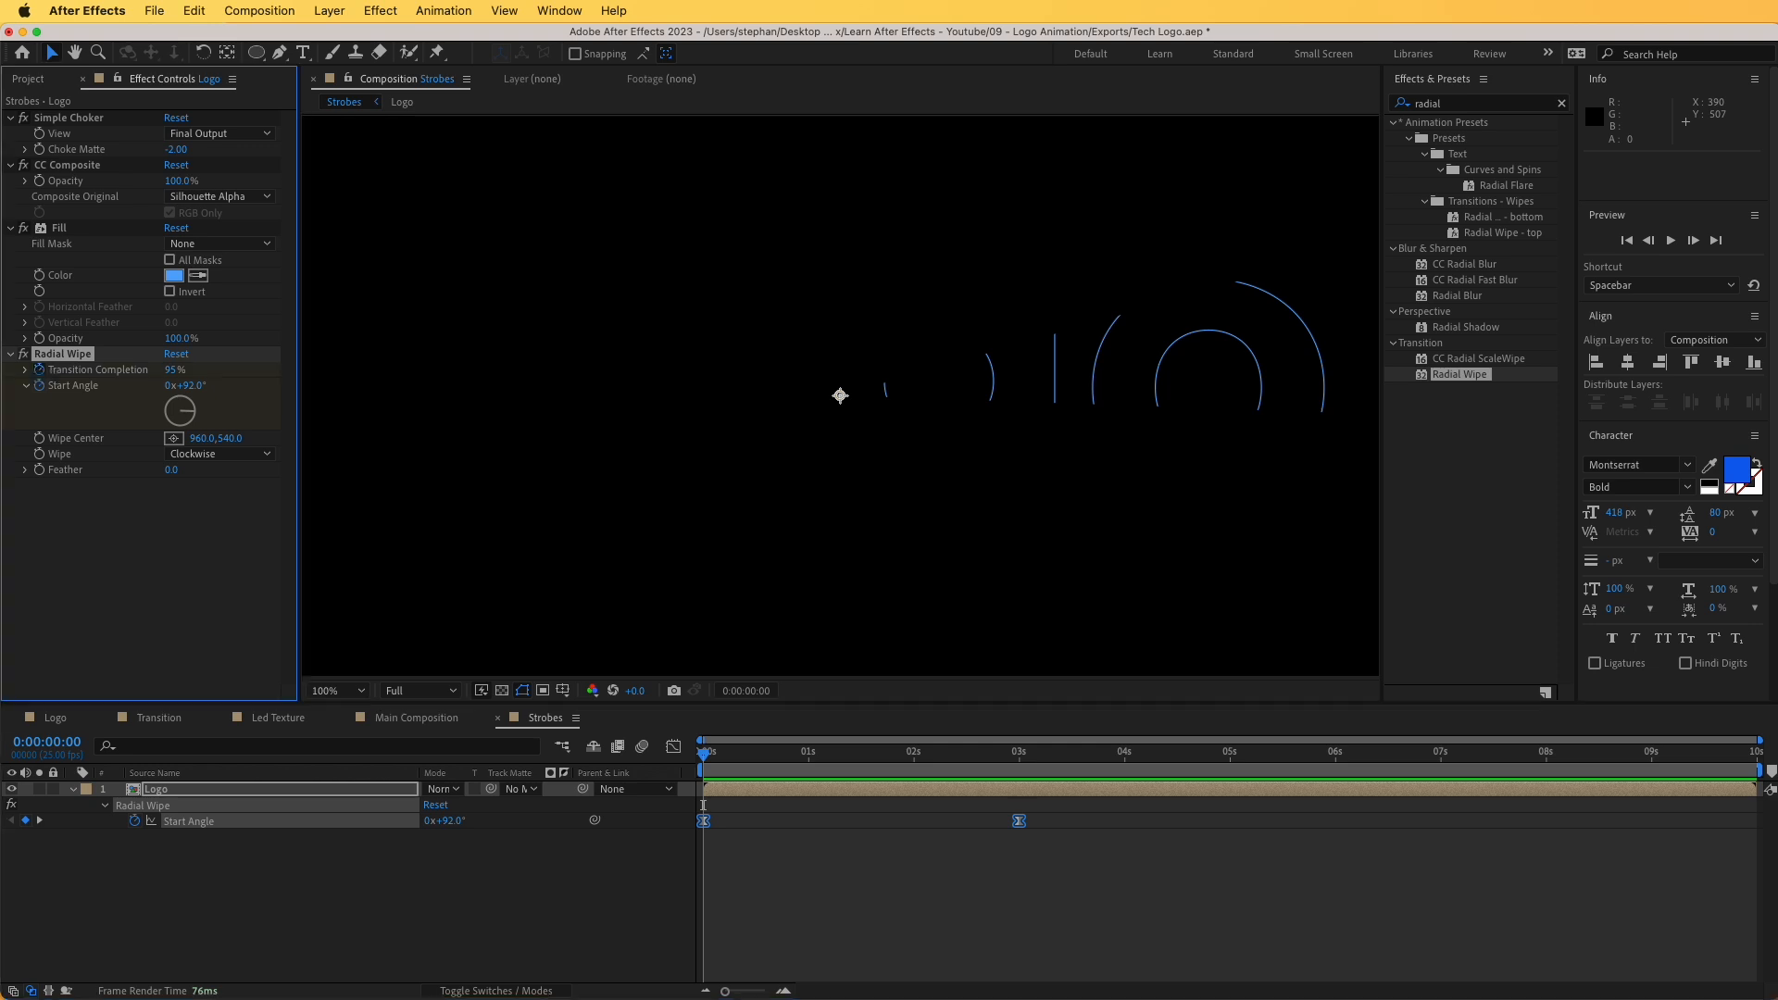
click(71, 585)
key(u)
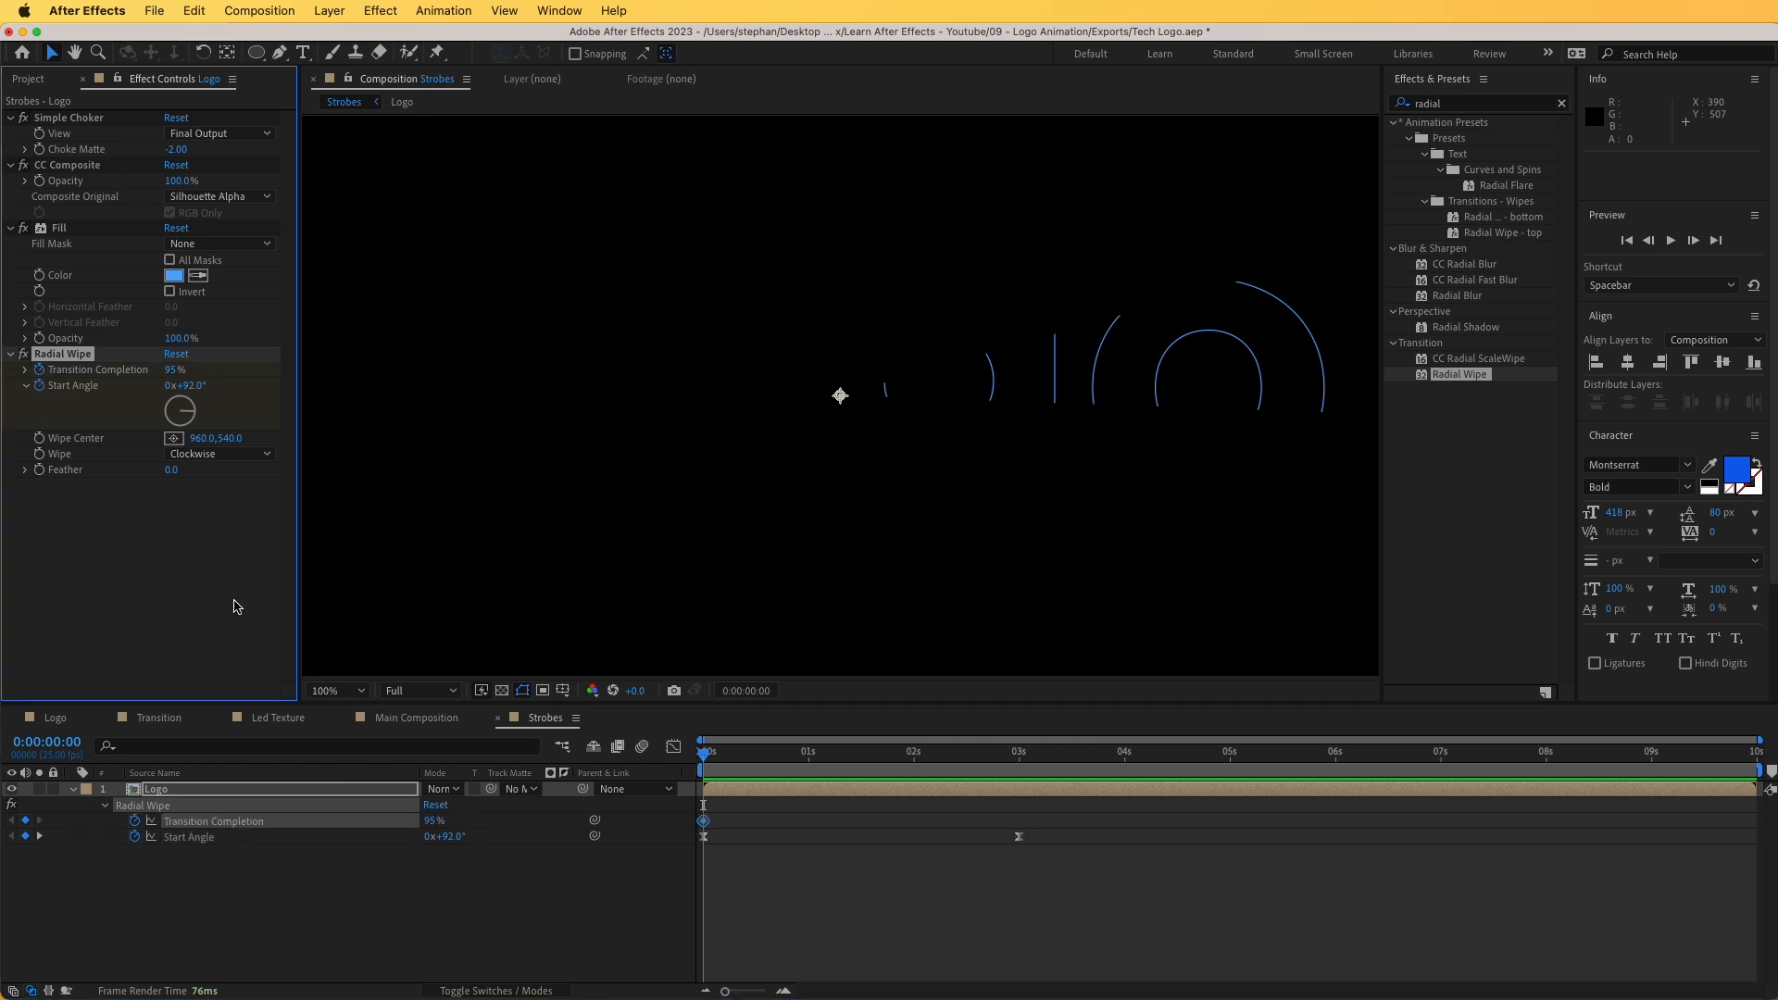
drag(708, 822, 804, 822)
click(174, 370)
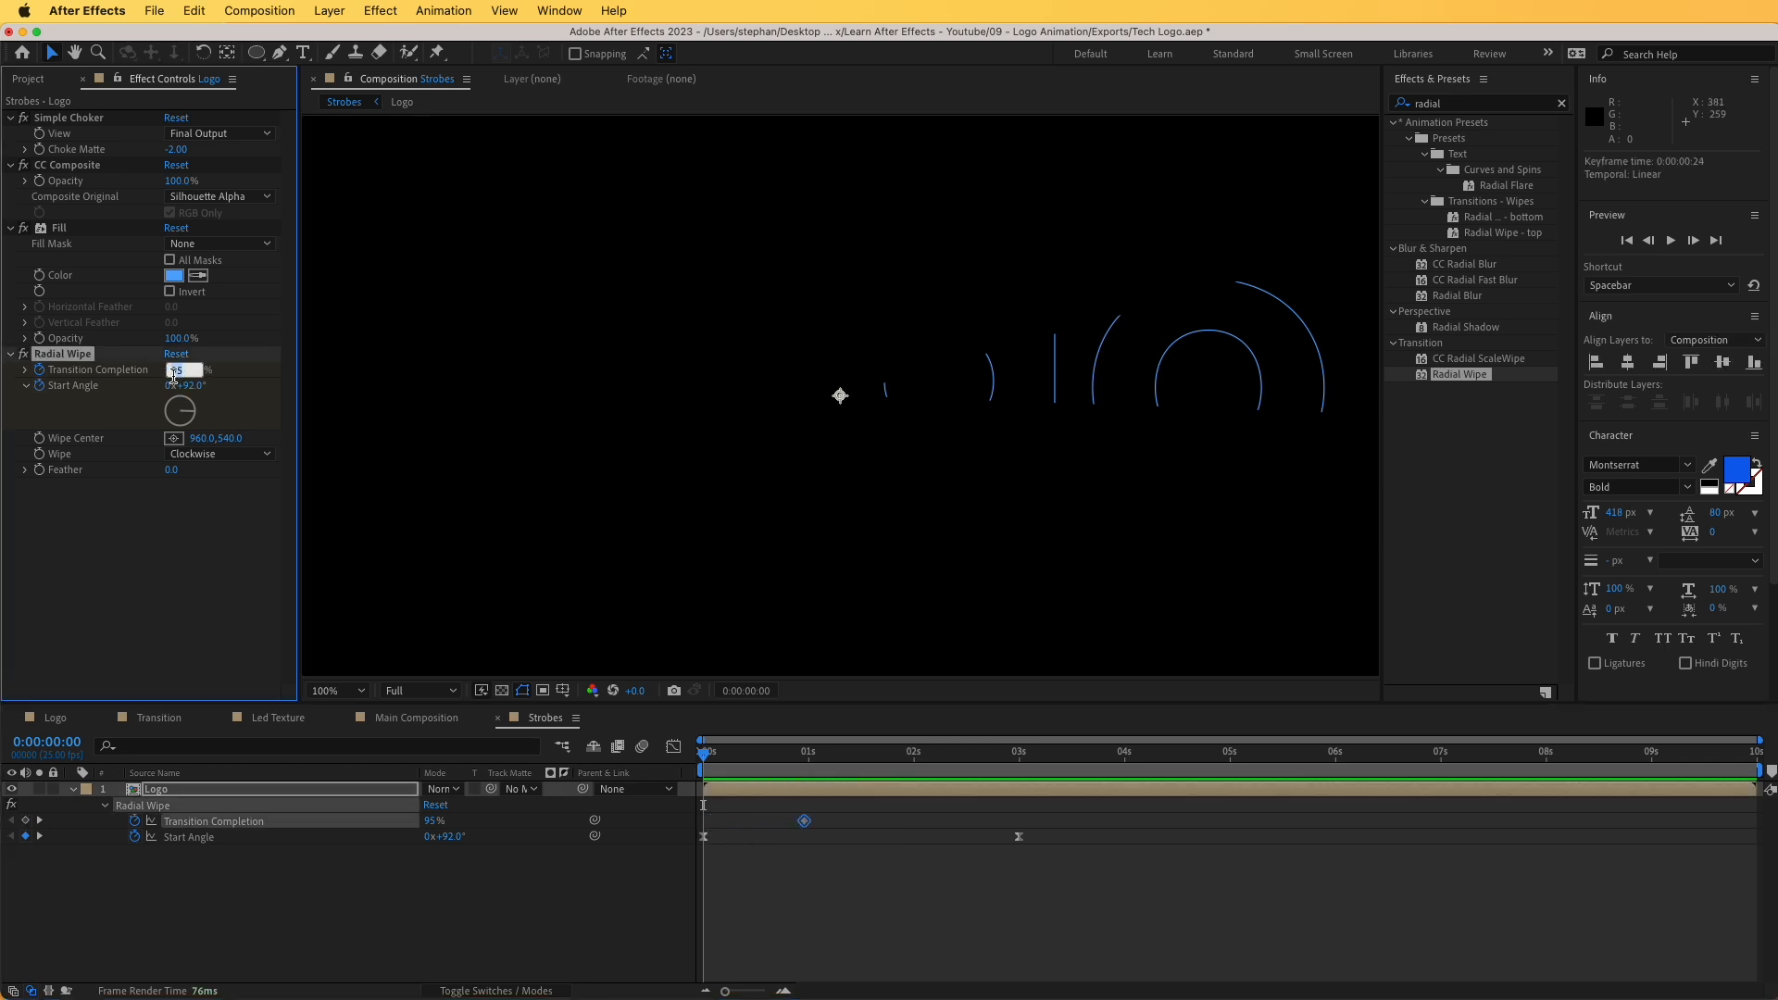
key(Return)
- Set Transition Completion to 100% at 3 seconds and preview the strobe animation
drag(995, 763, 1019, 763)
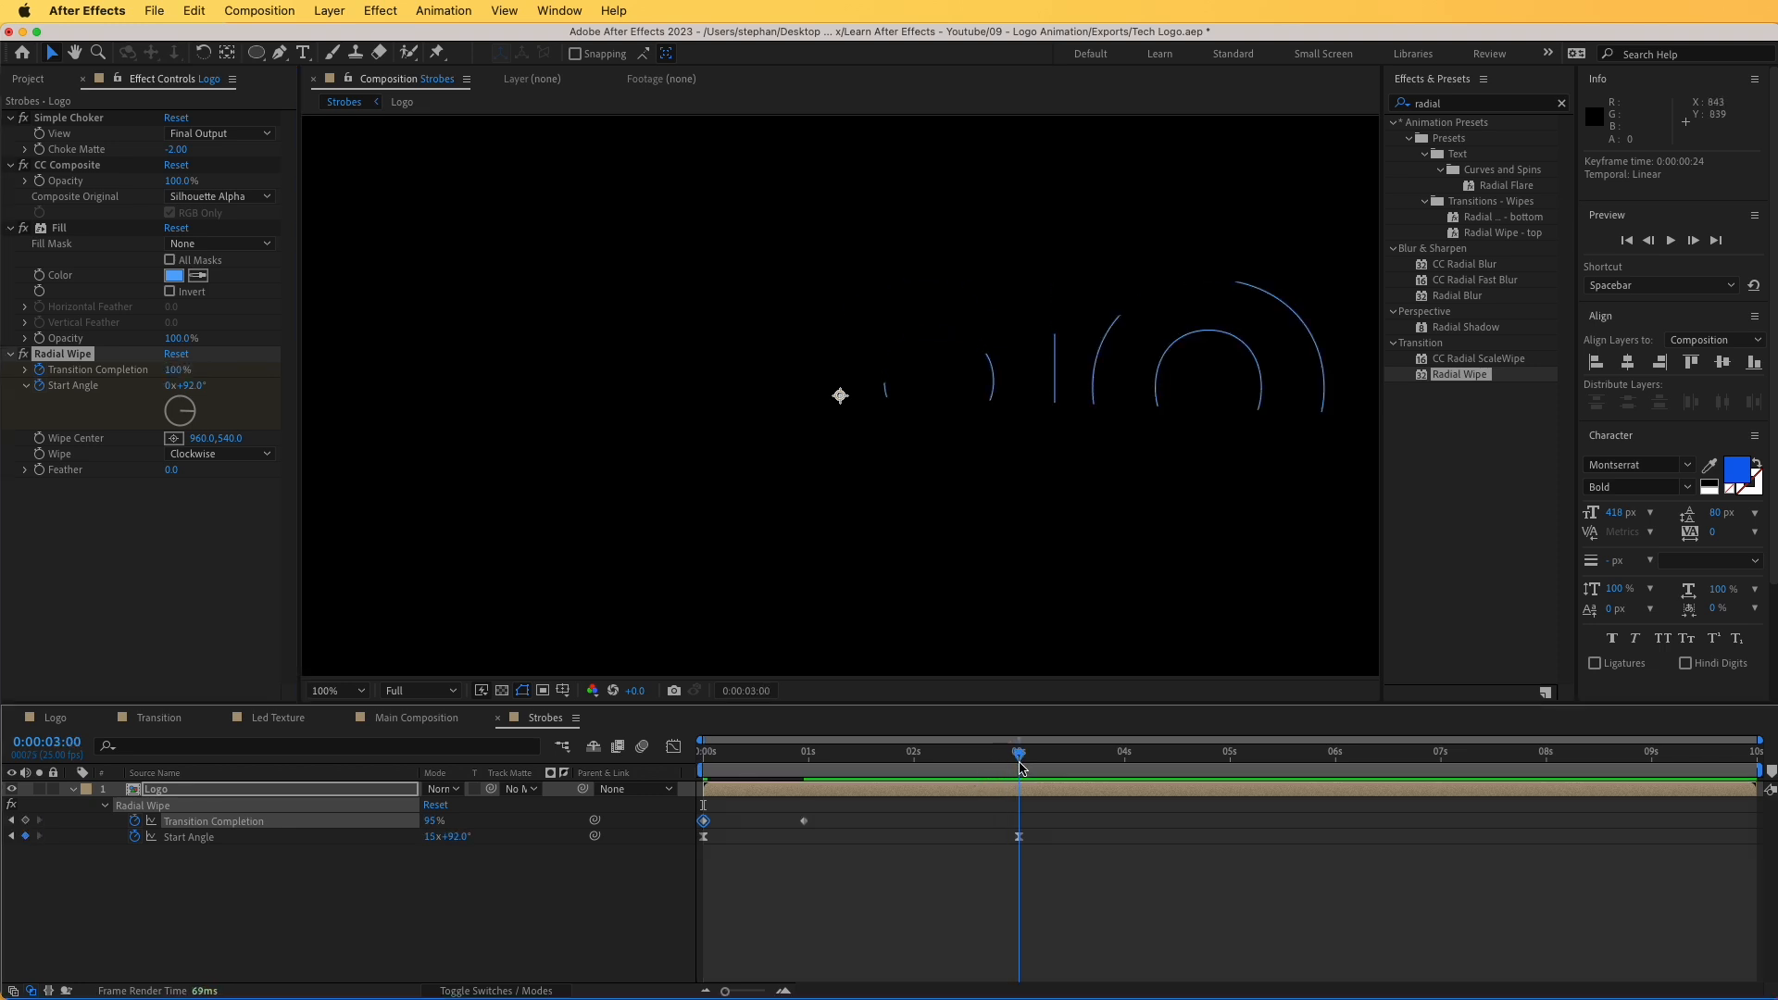
click(172, 371)
text(100)
key(Return)
key(space)
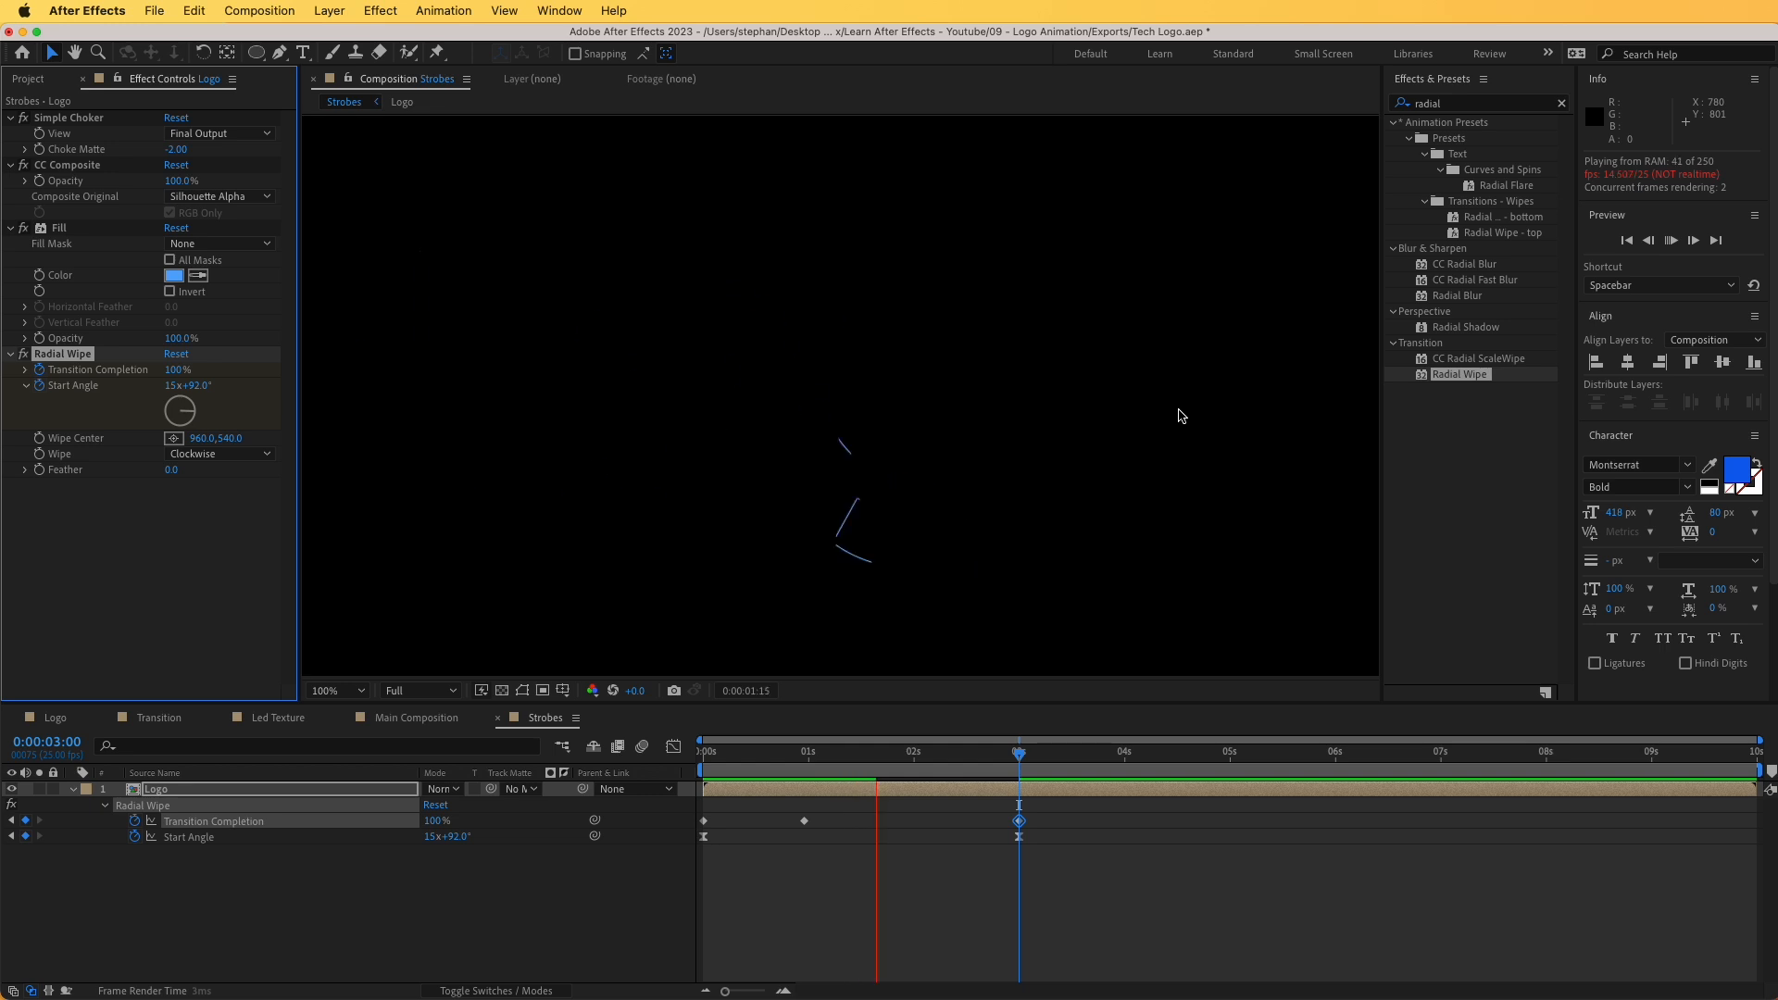
key(space)
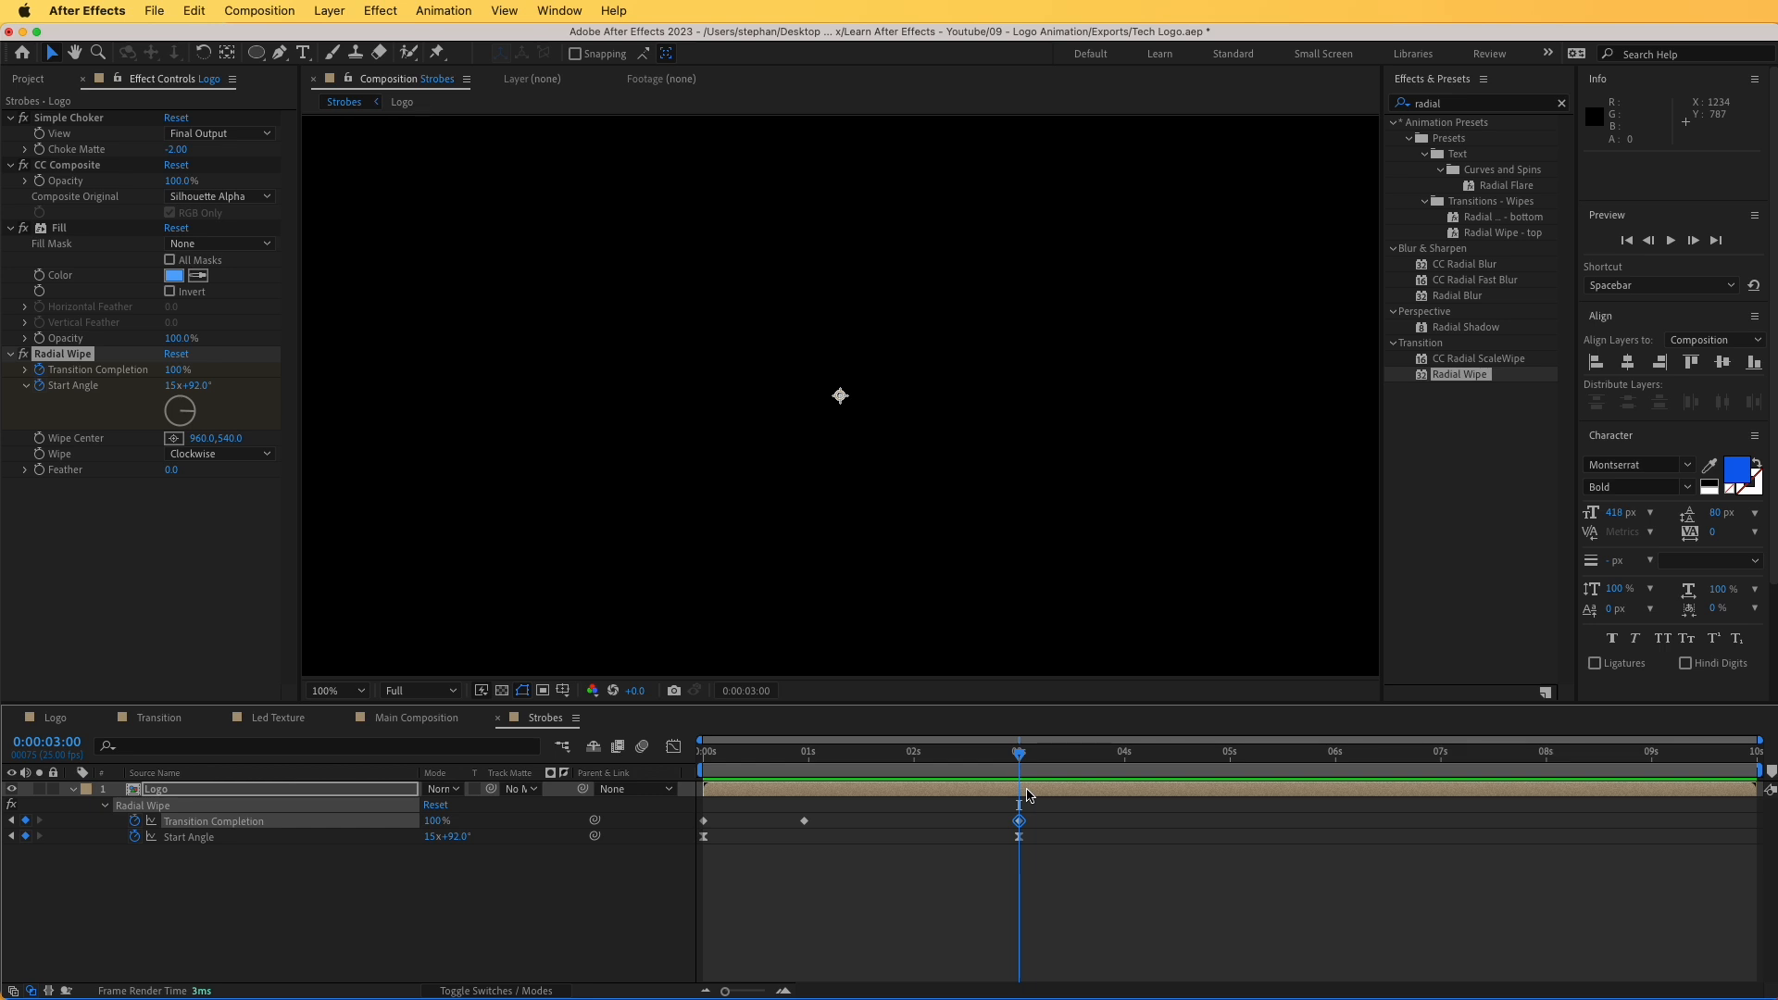
- Split the Logo layer at 3 seconds, delete the part after the cut, and preview the result
key(super+shift+d)
key(Delete)
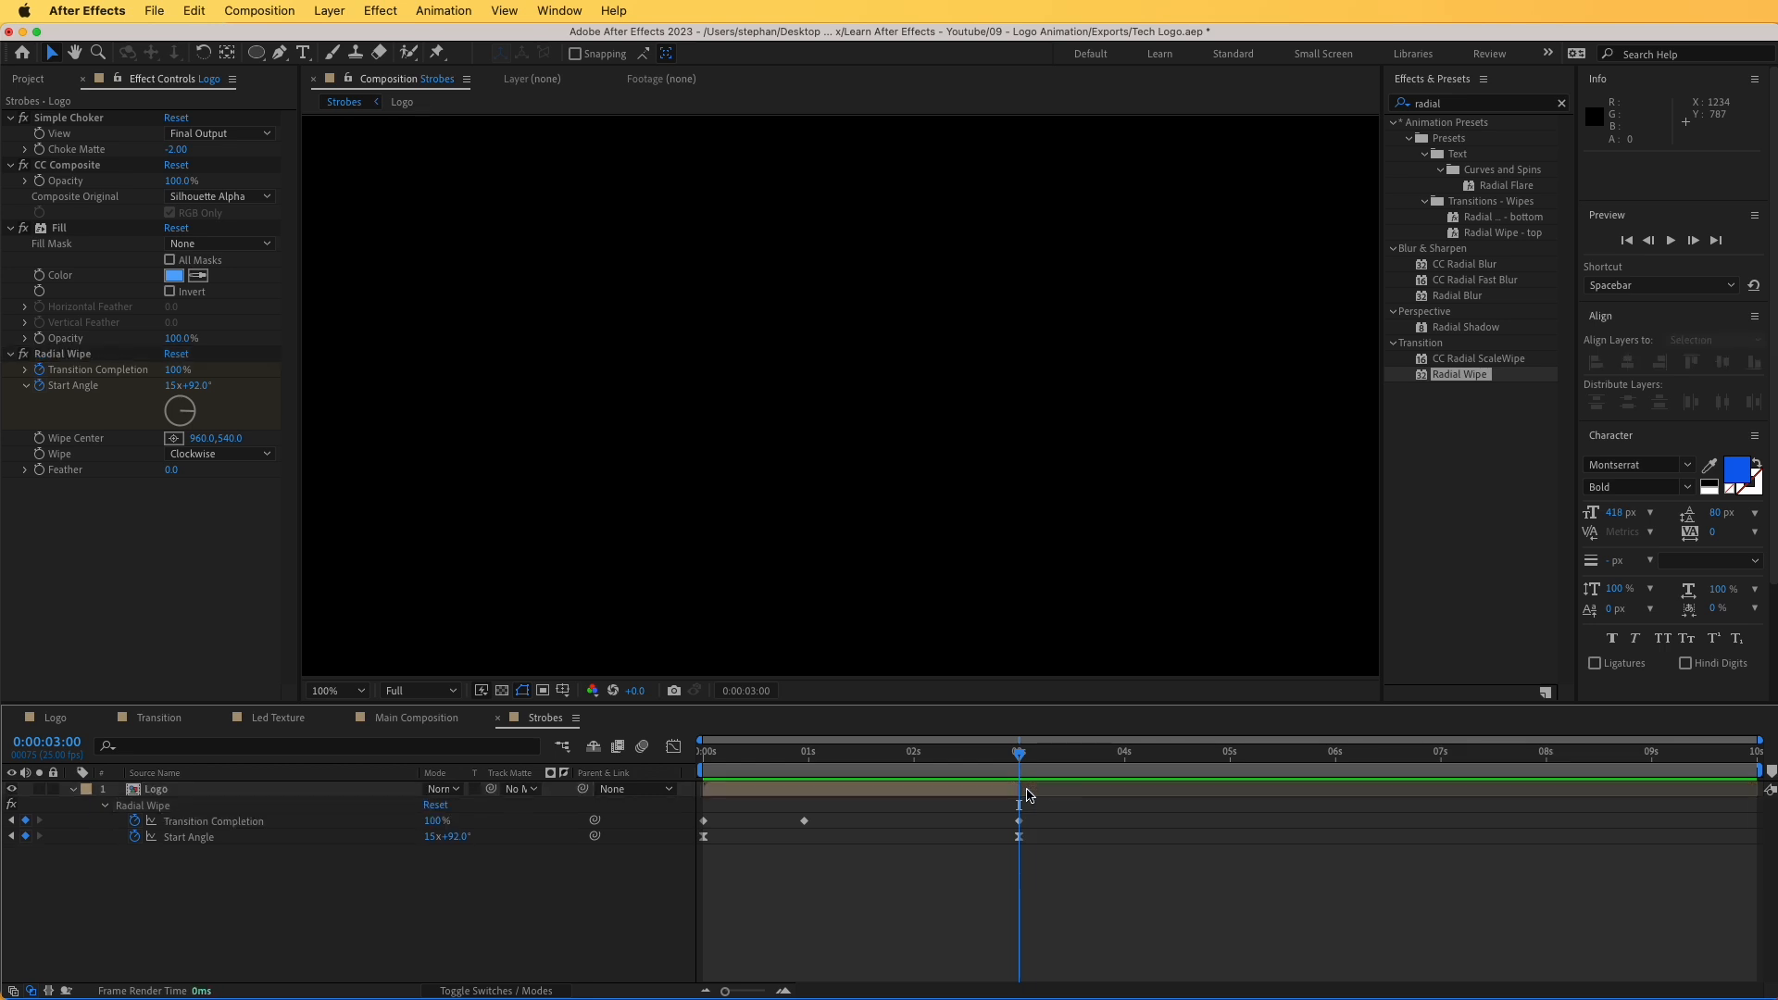
key(space)
key(space)
- Collapse the Logo layer's properties, make it a 3D layer, and move the current time to frame 15
click(74, 790)
click(188, 792)
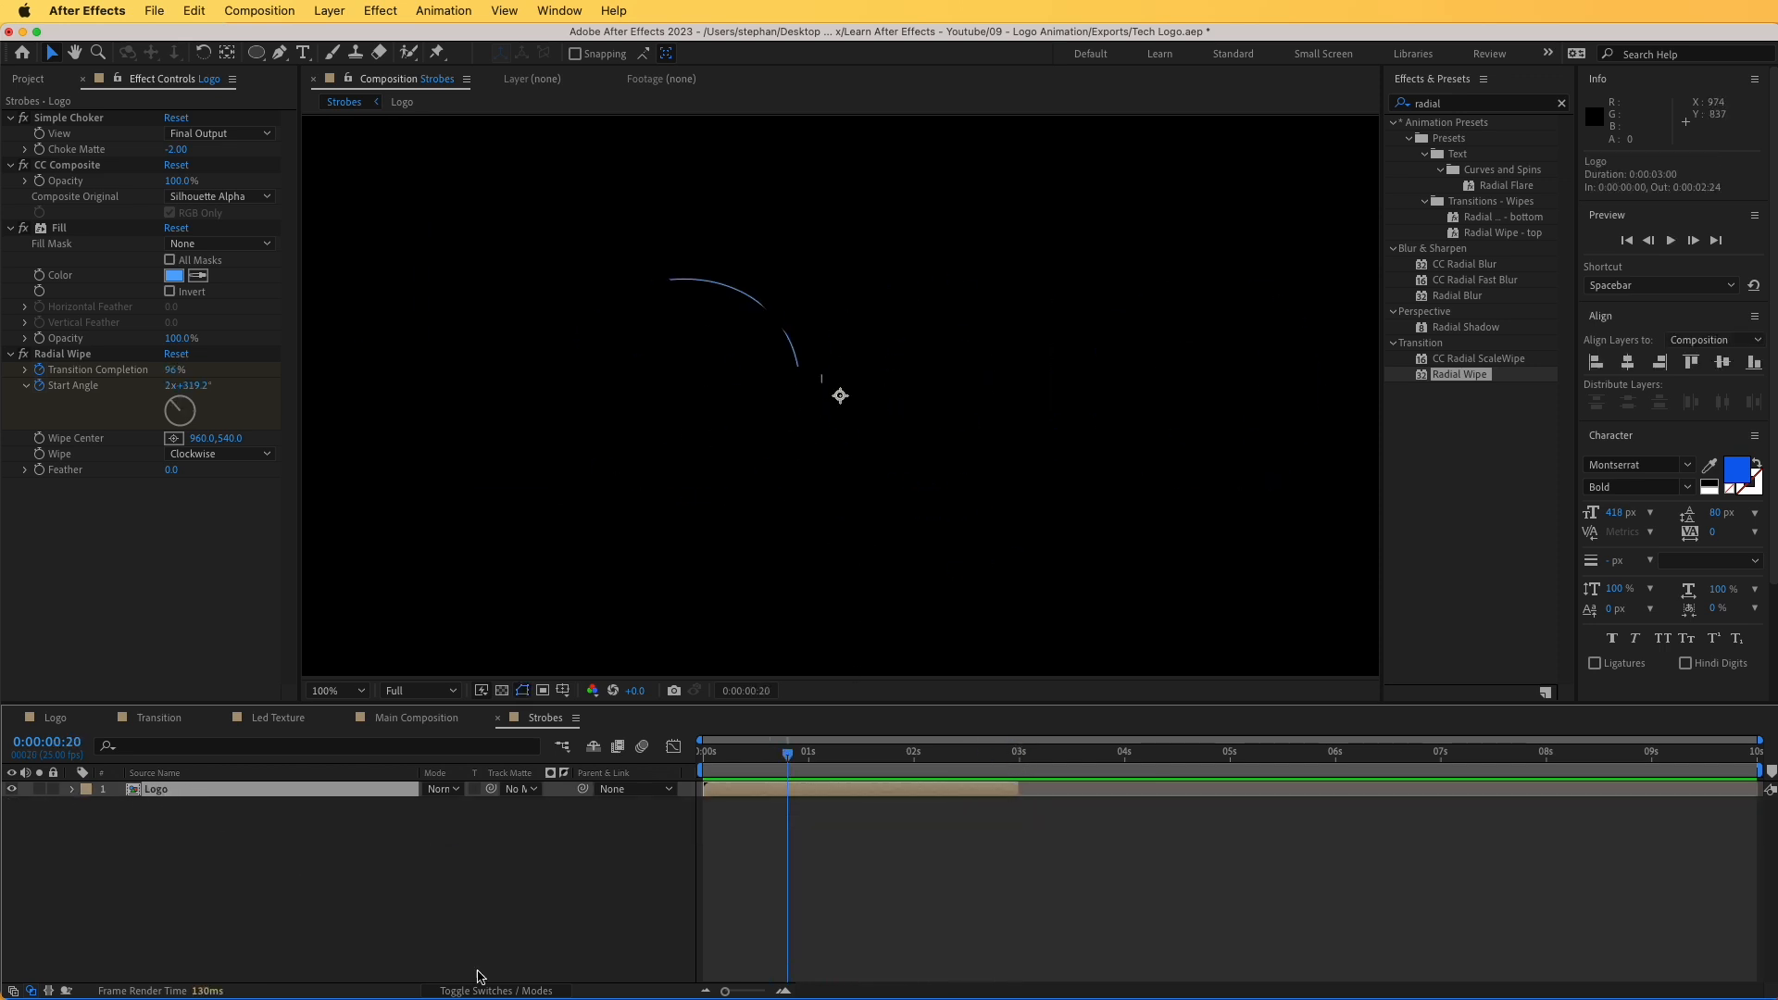
click(490, 989)
click(527, 789)
key(Page_Up)
key(Page_Up)
key(Page_Up)
key(Page_Up)
key(Page_Up)
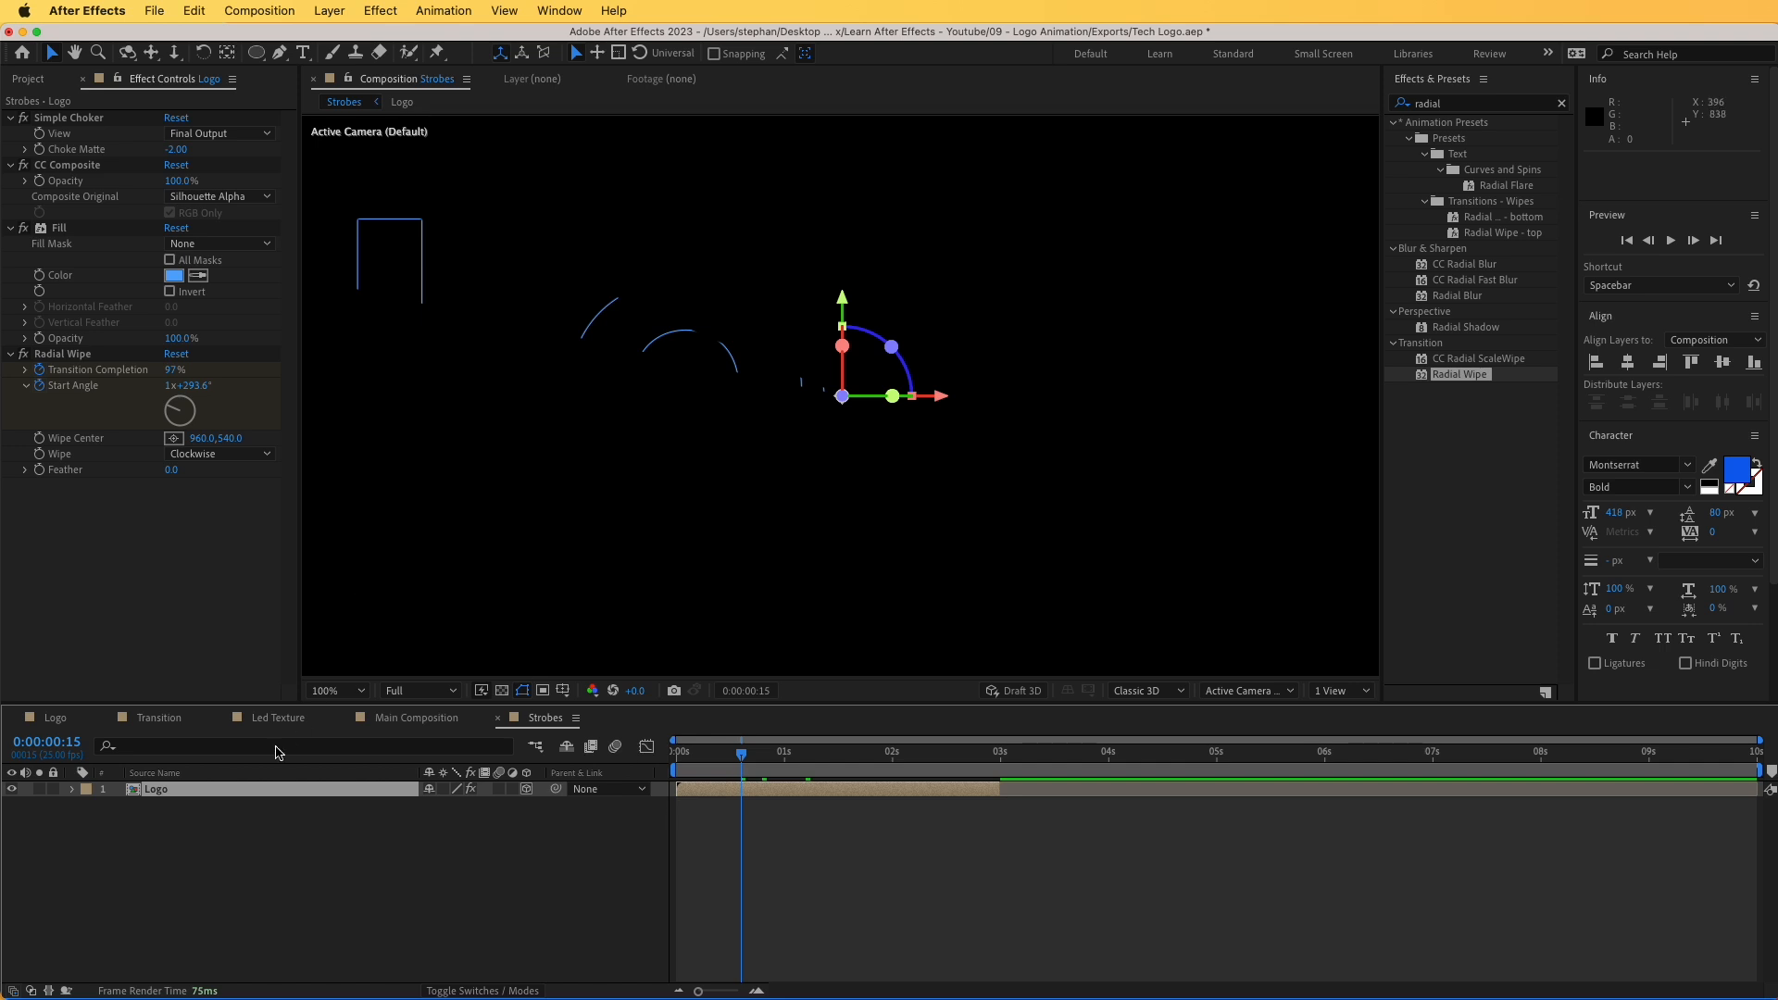
click(190, 797)
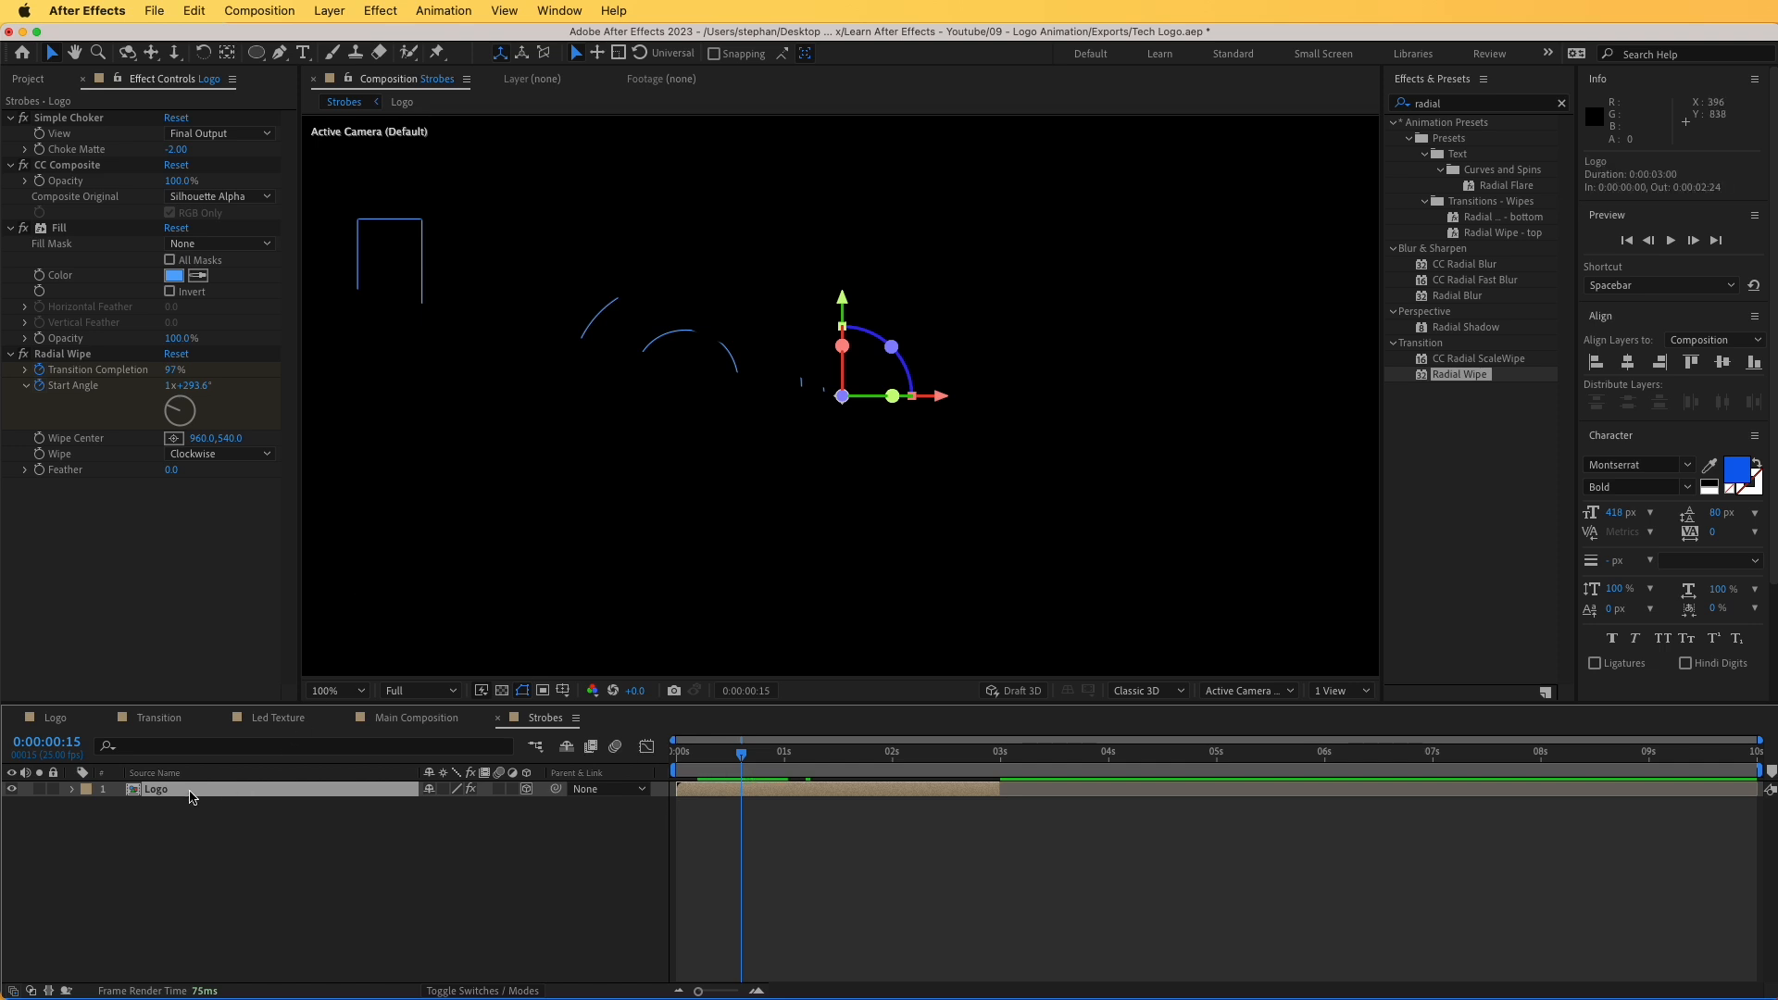
- Duplicate the Logo layer, starting the copy at frame 10, and change the copy's Fill color to purple-magenta
key(super+d)
drag(705, 789, 756, 796)
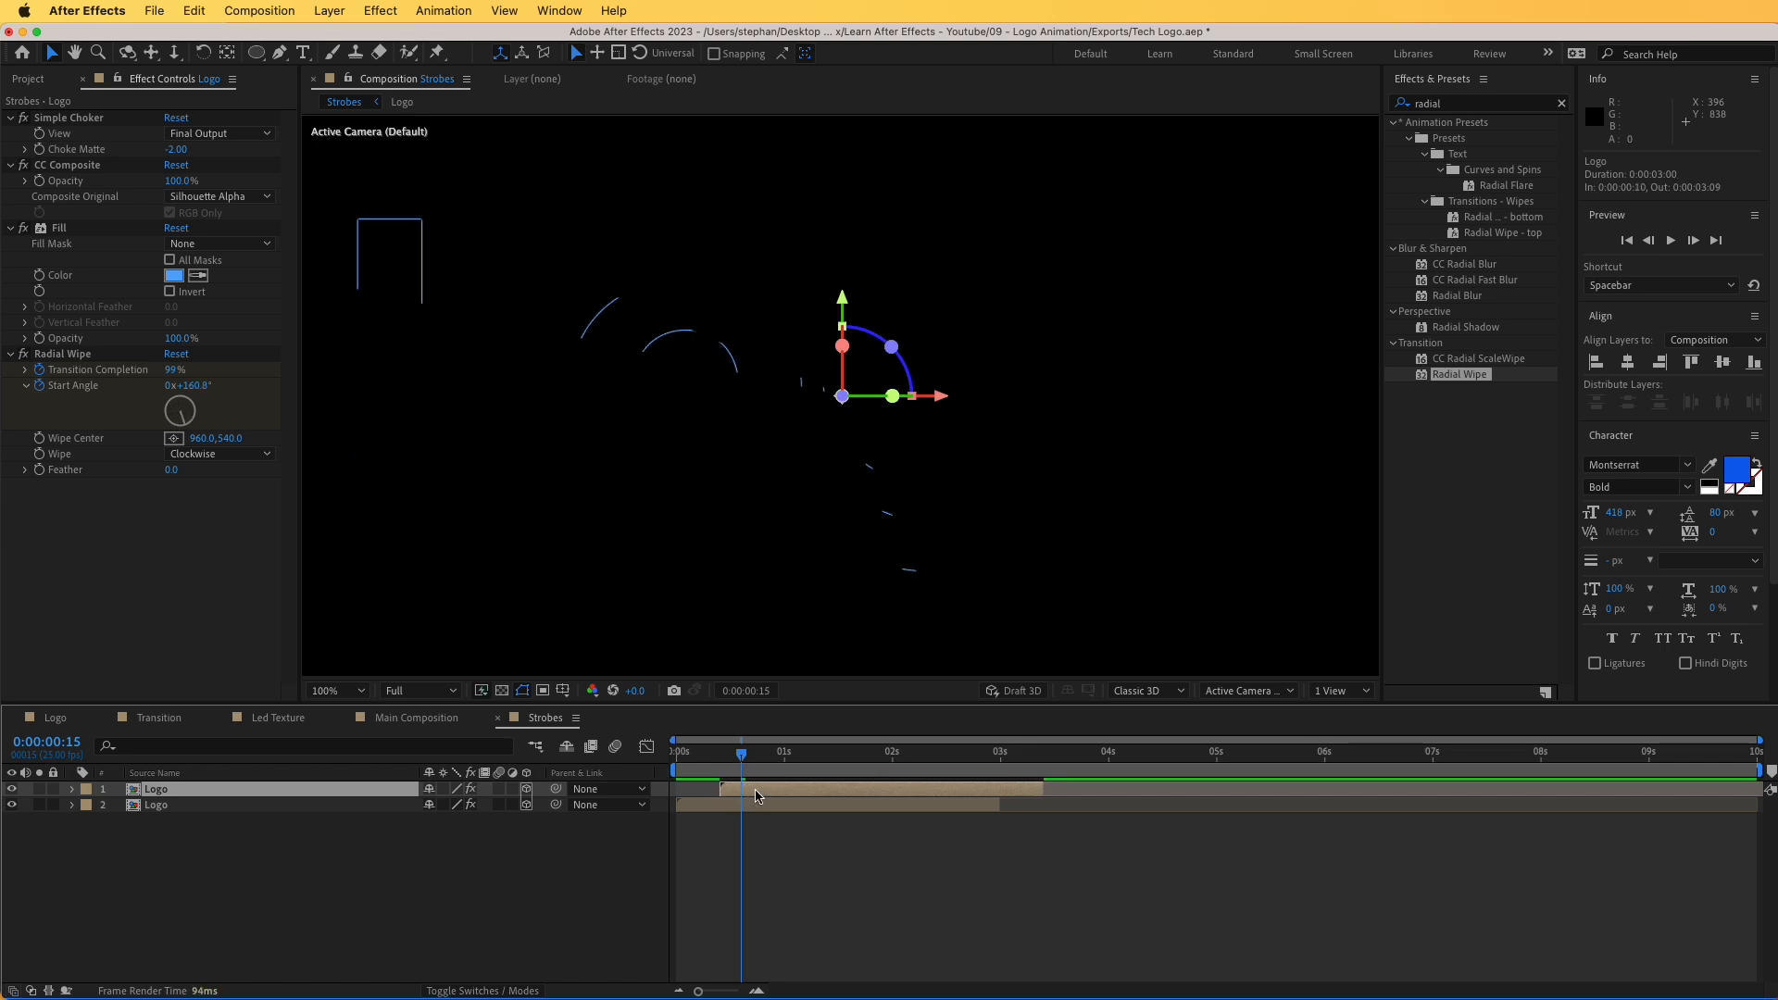
click(174, 275)
click(345, 315)
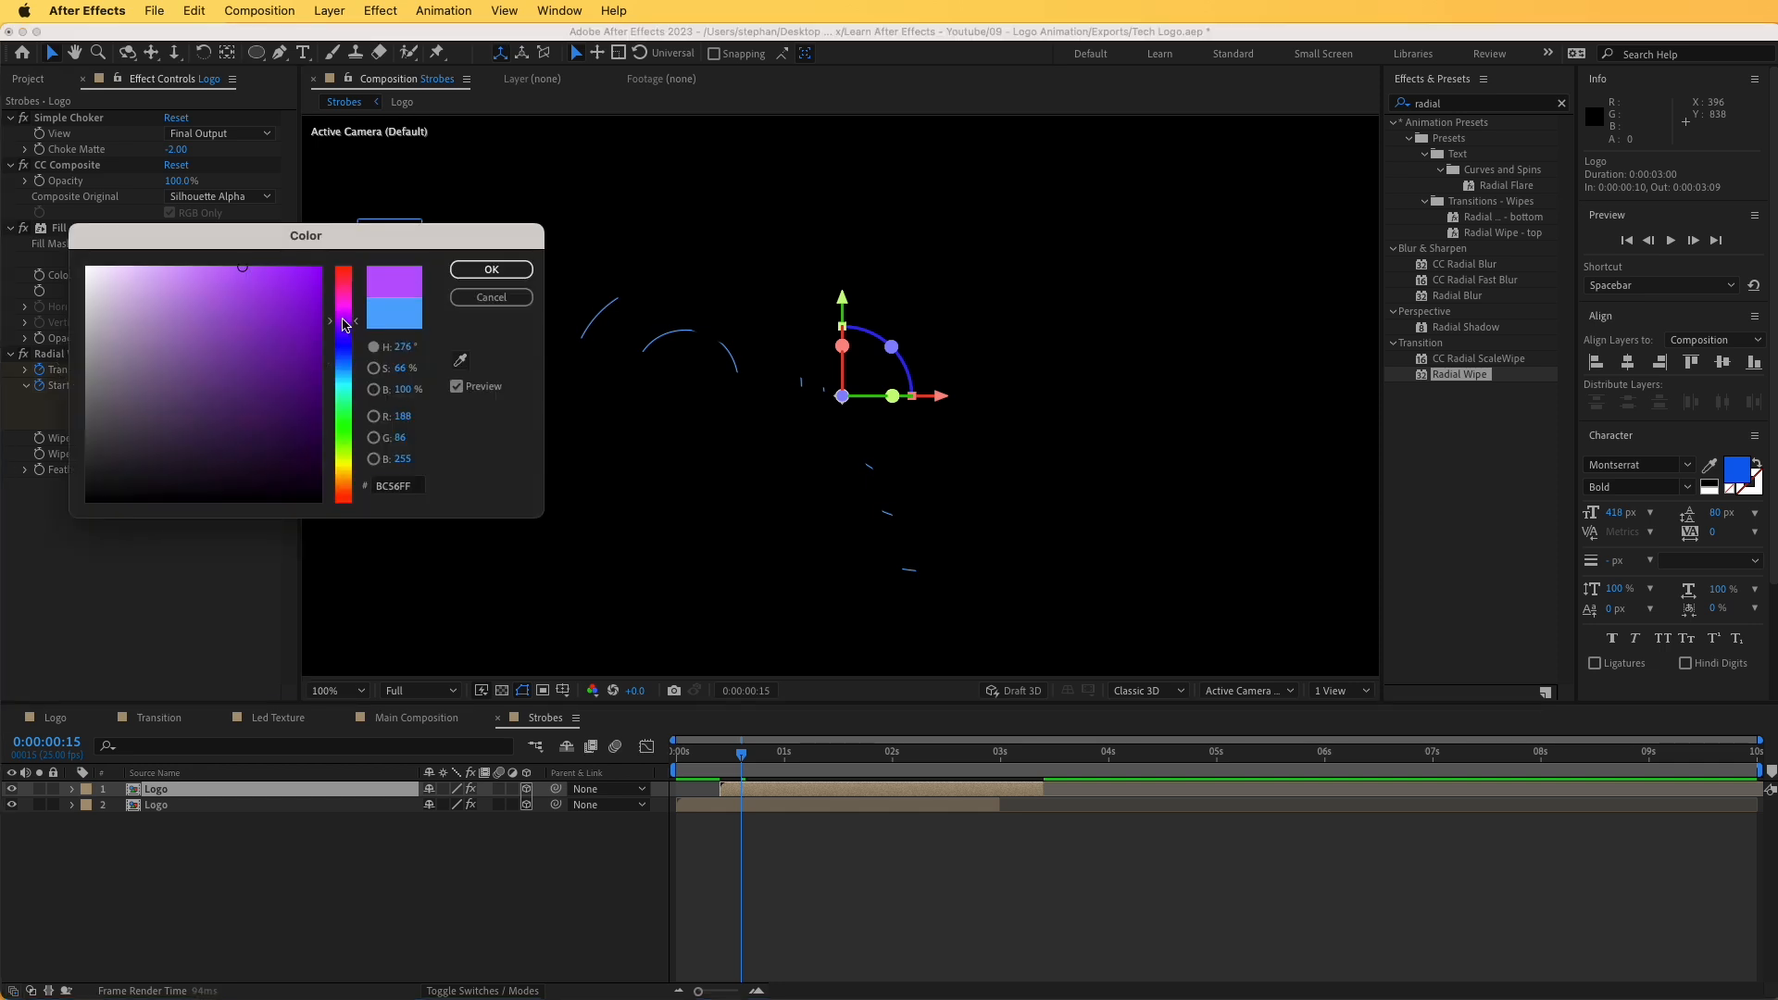
click(491, 269)
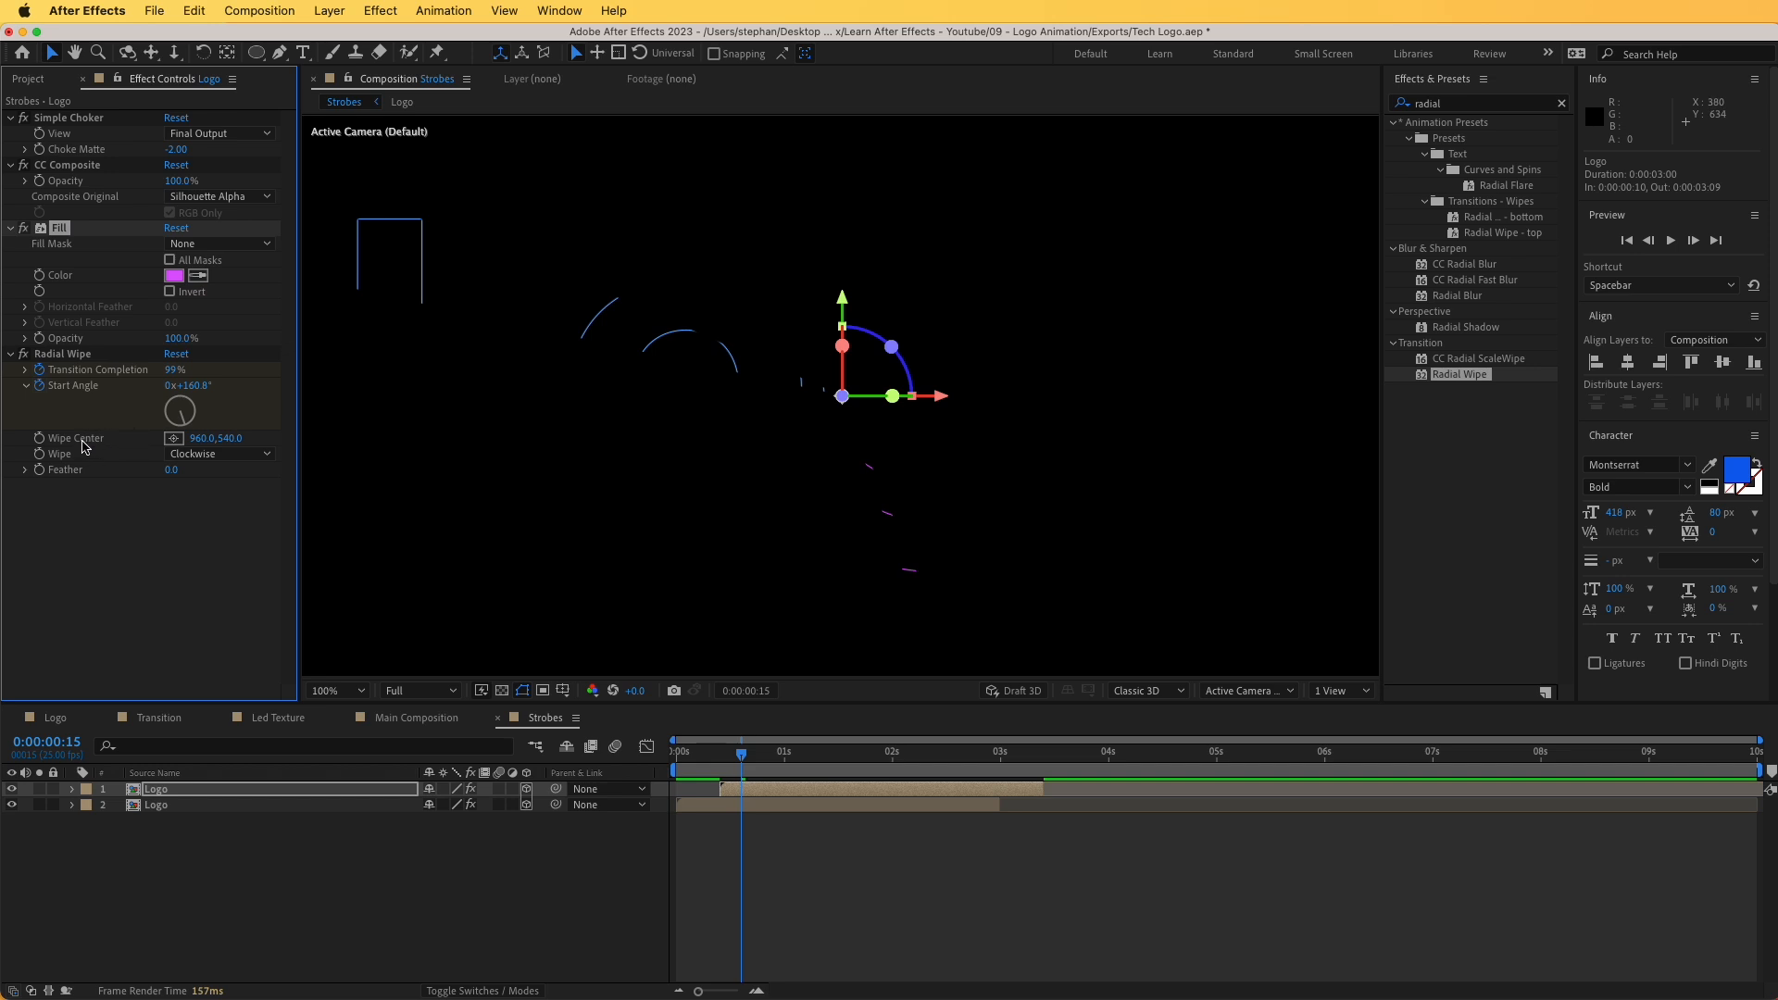
- Set the purple Logo copy's Radial Wipe center to 567, 540 and check the result at 0:00:01:10
click(238, 393)
drag(198, 443, 54, 445)
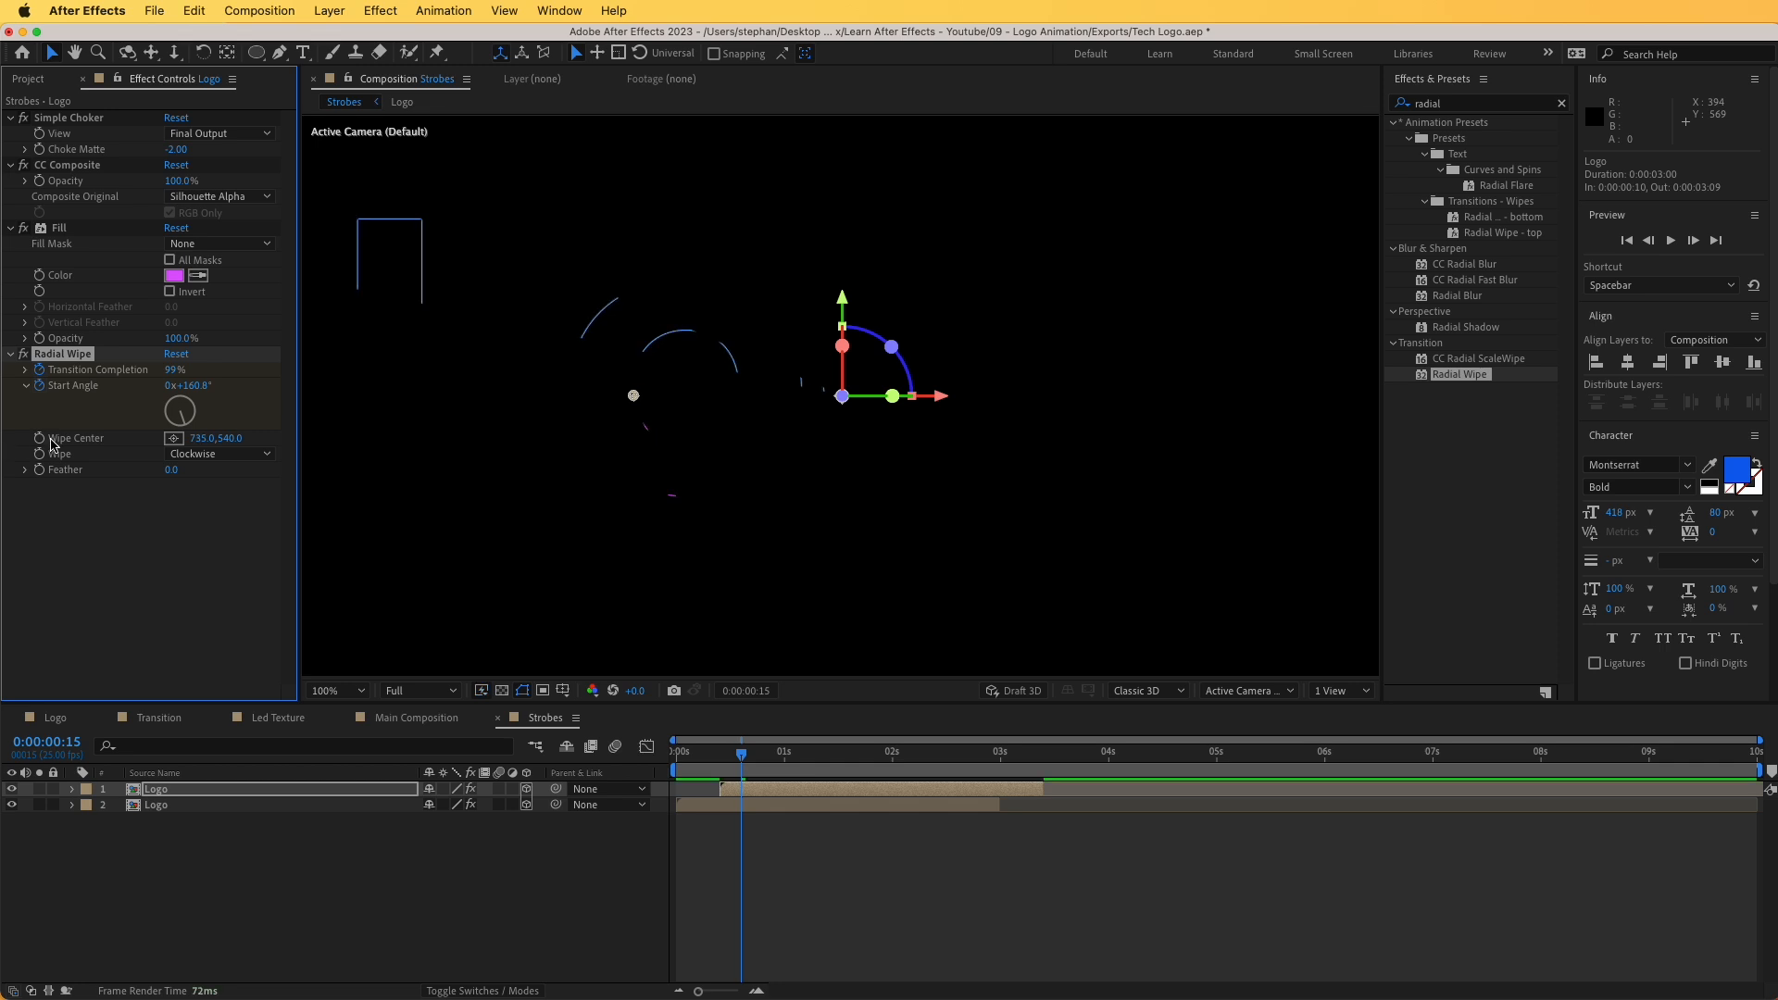
mouse_move(213, 439)
mouse_down()
mouse_move(37, 442)
mouse_move(102, 445)
mouse_move(74, 458)
mouse_up()
drag(743, 757, 827, 755)
- Duplicate the purple Logo layer and push the new copy back in depth to a Z position of 150
click(756, 793)
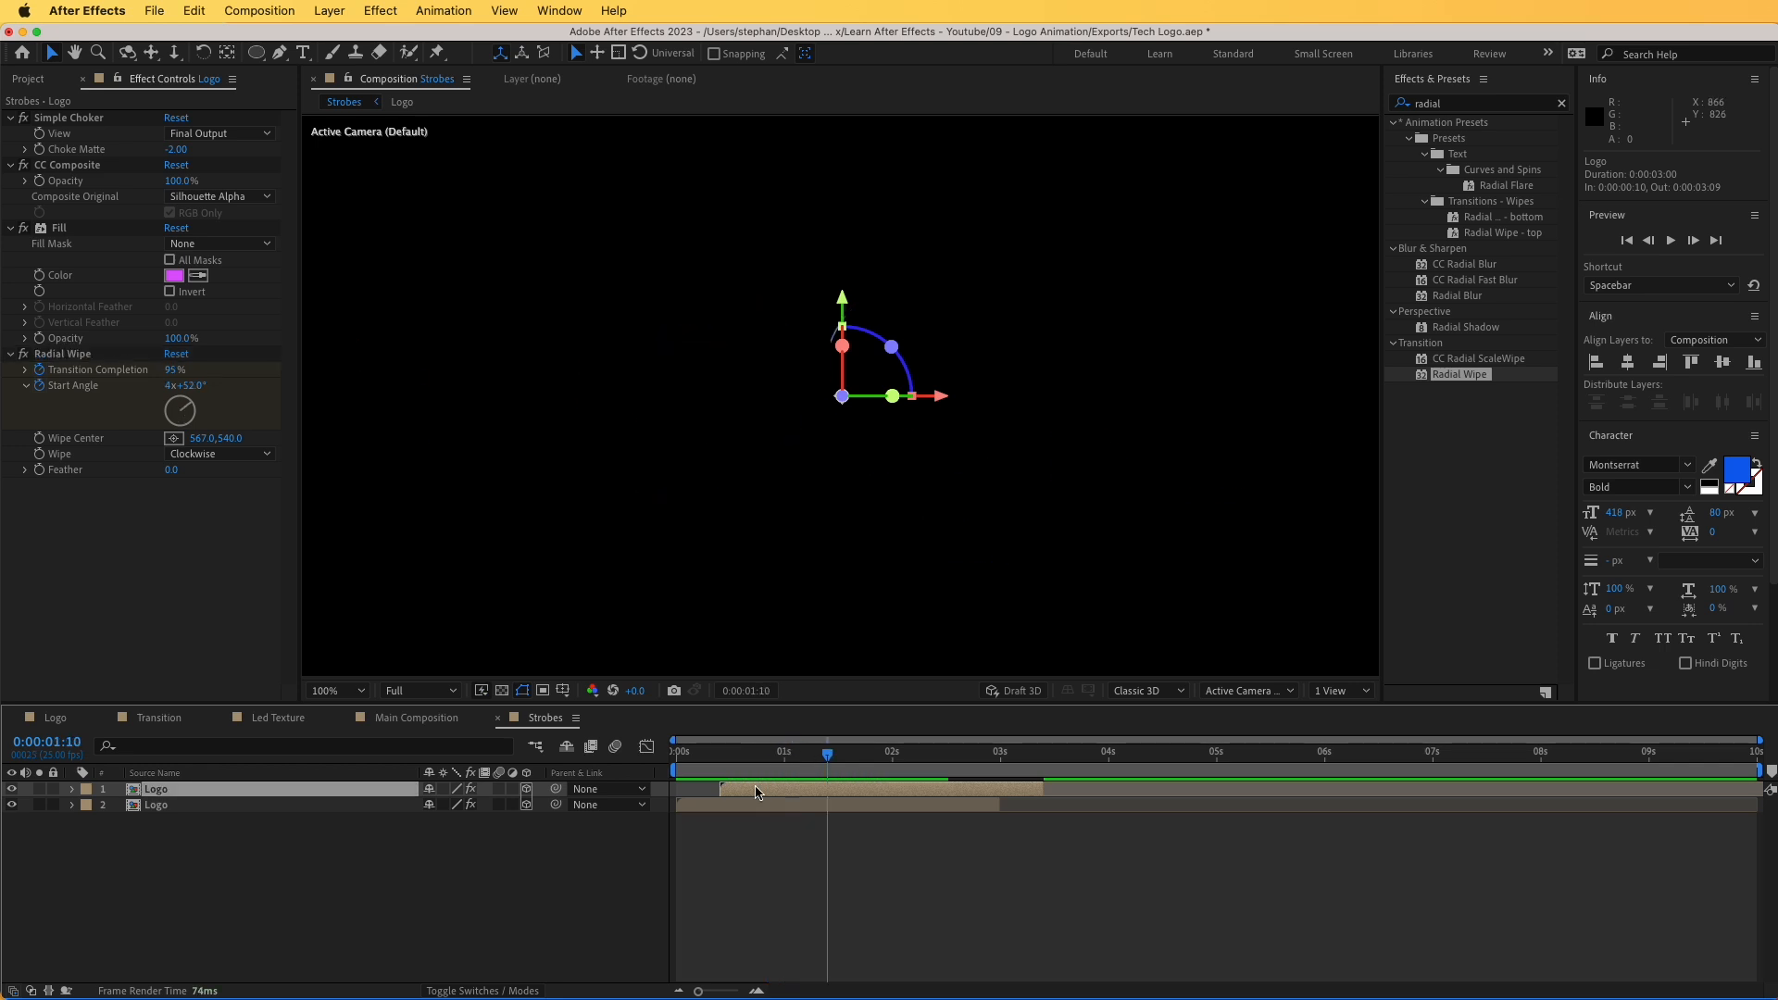
key(super+d)
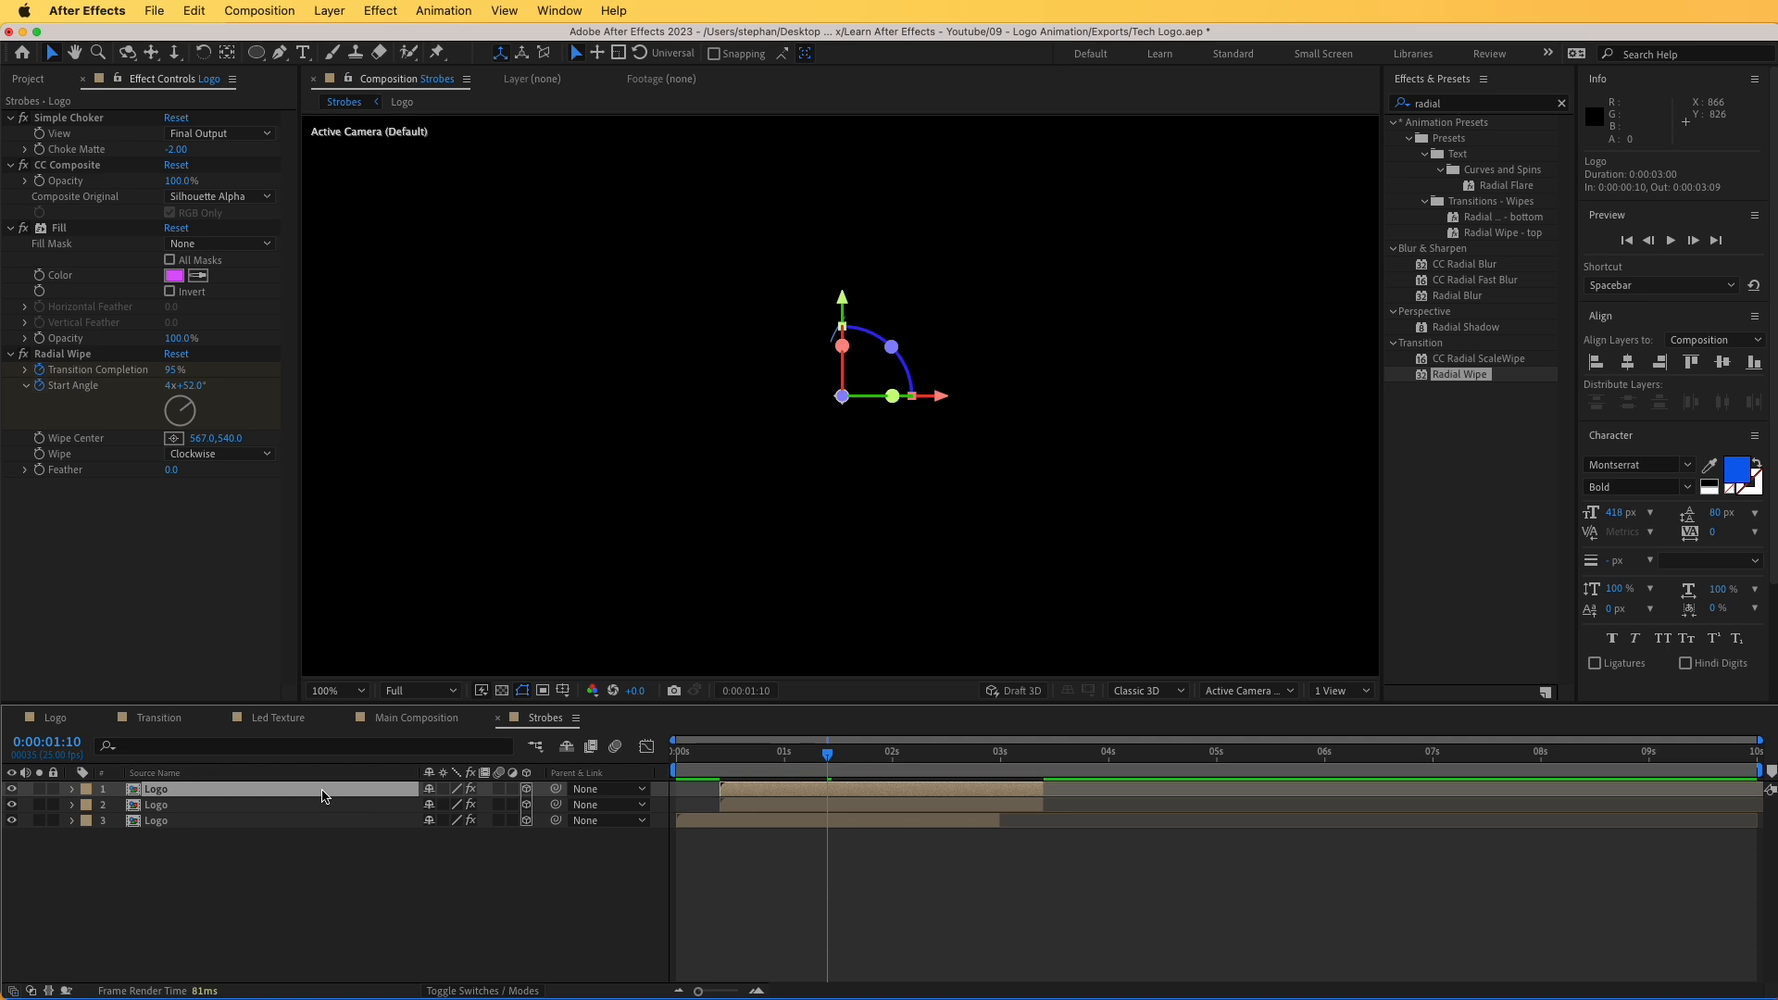
key(p)
drag(492, 808, 626, 801)
click(794, 767)
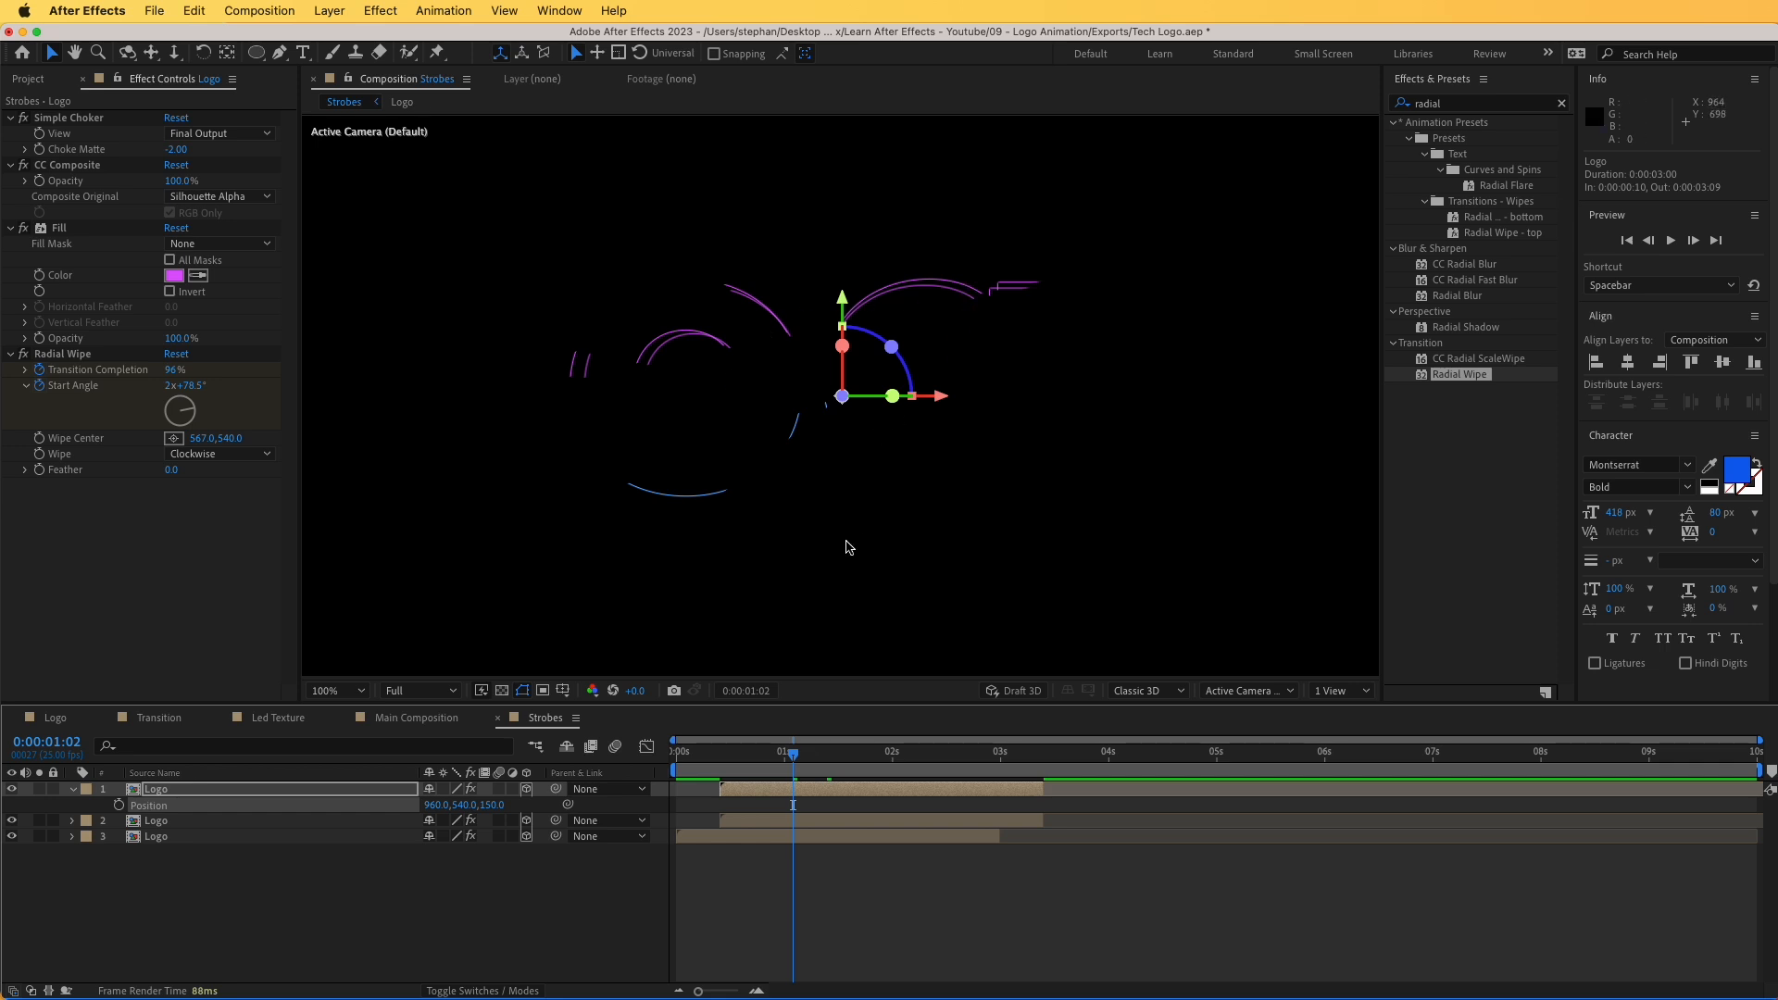
- Set the top Logo copy's middle Transition Completion keyframe at 0:00:01:09 to 90% and preview the strobes
key(u)
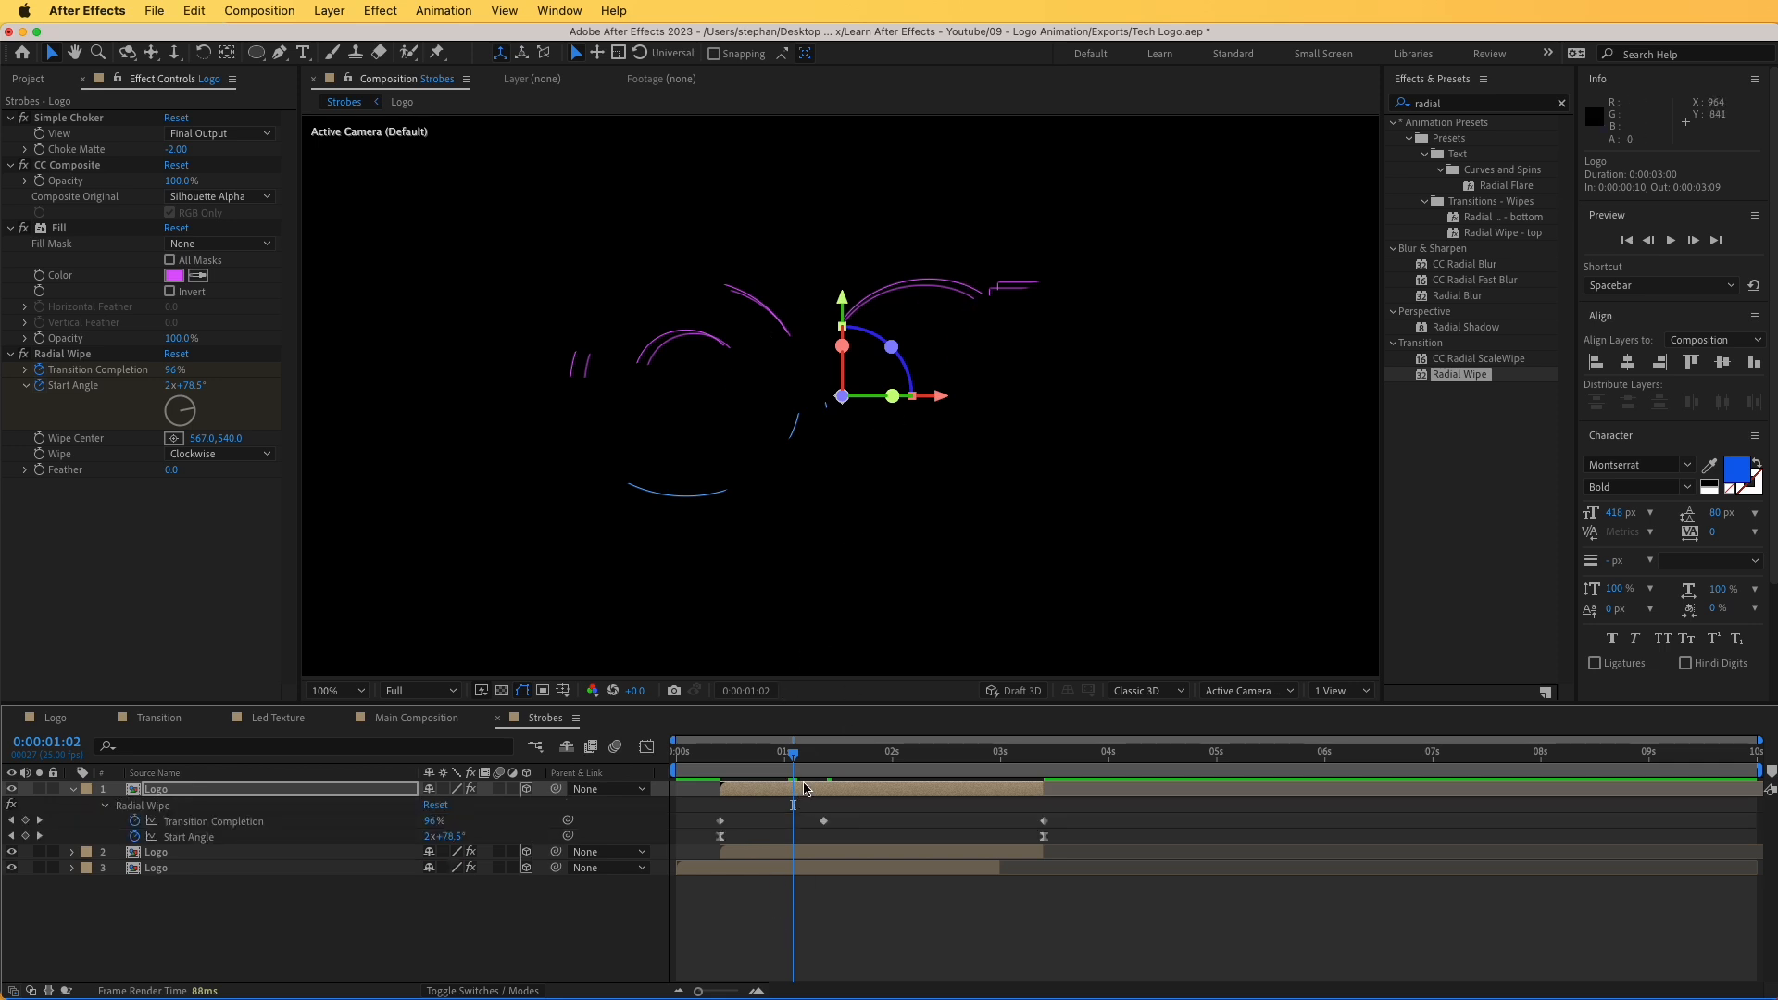
drag(818, 770, 823, 768)
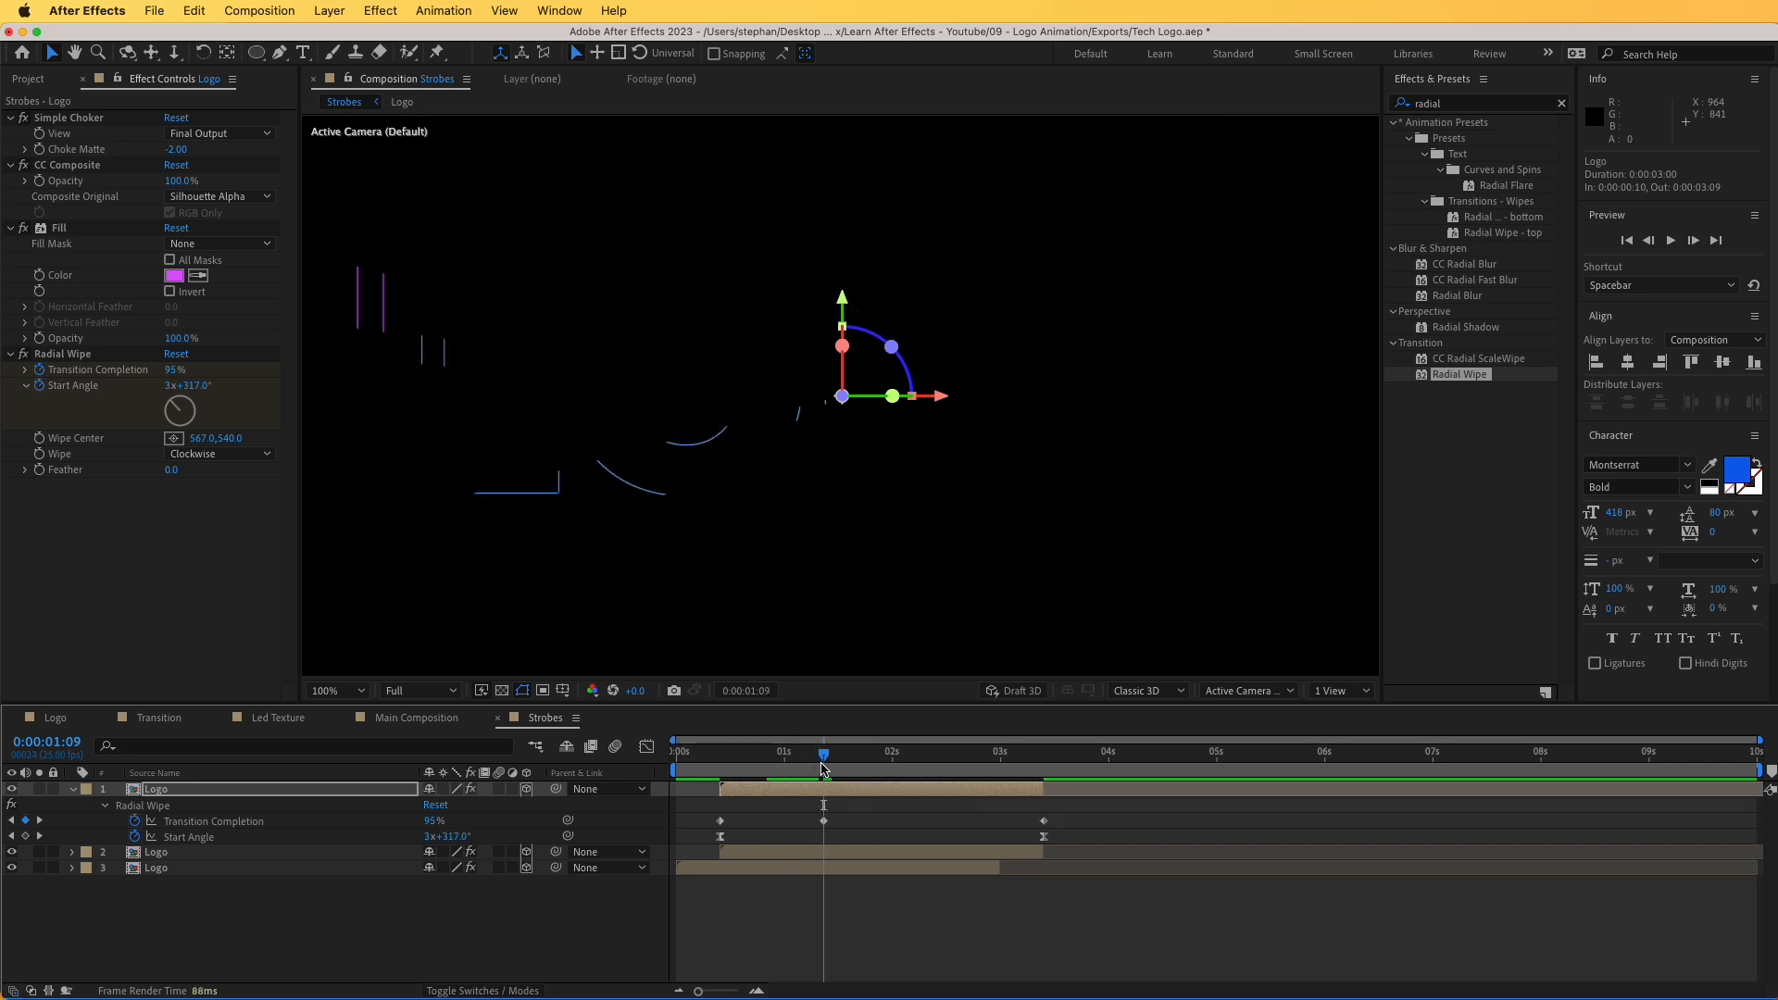
click(431, 822)
text(90)
key(Return)
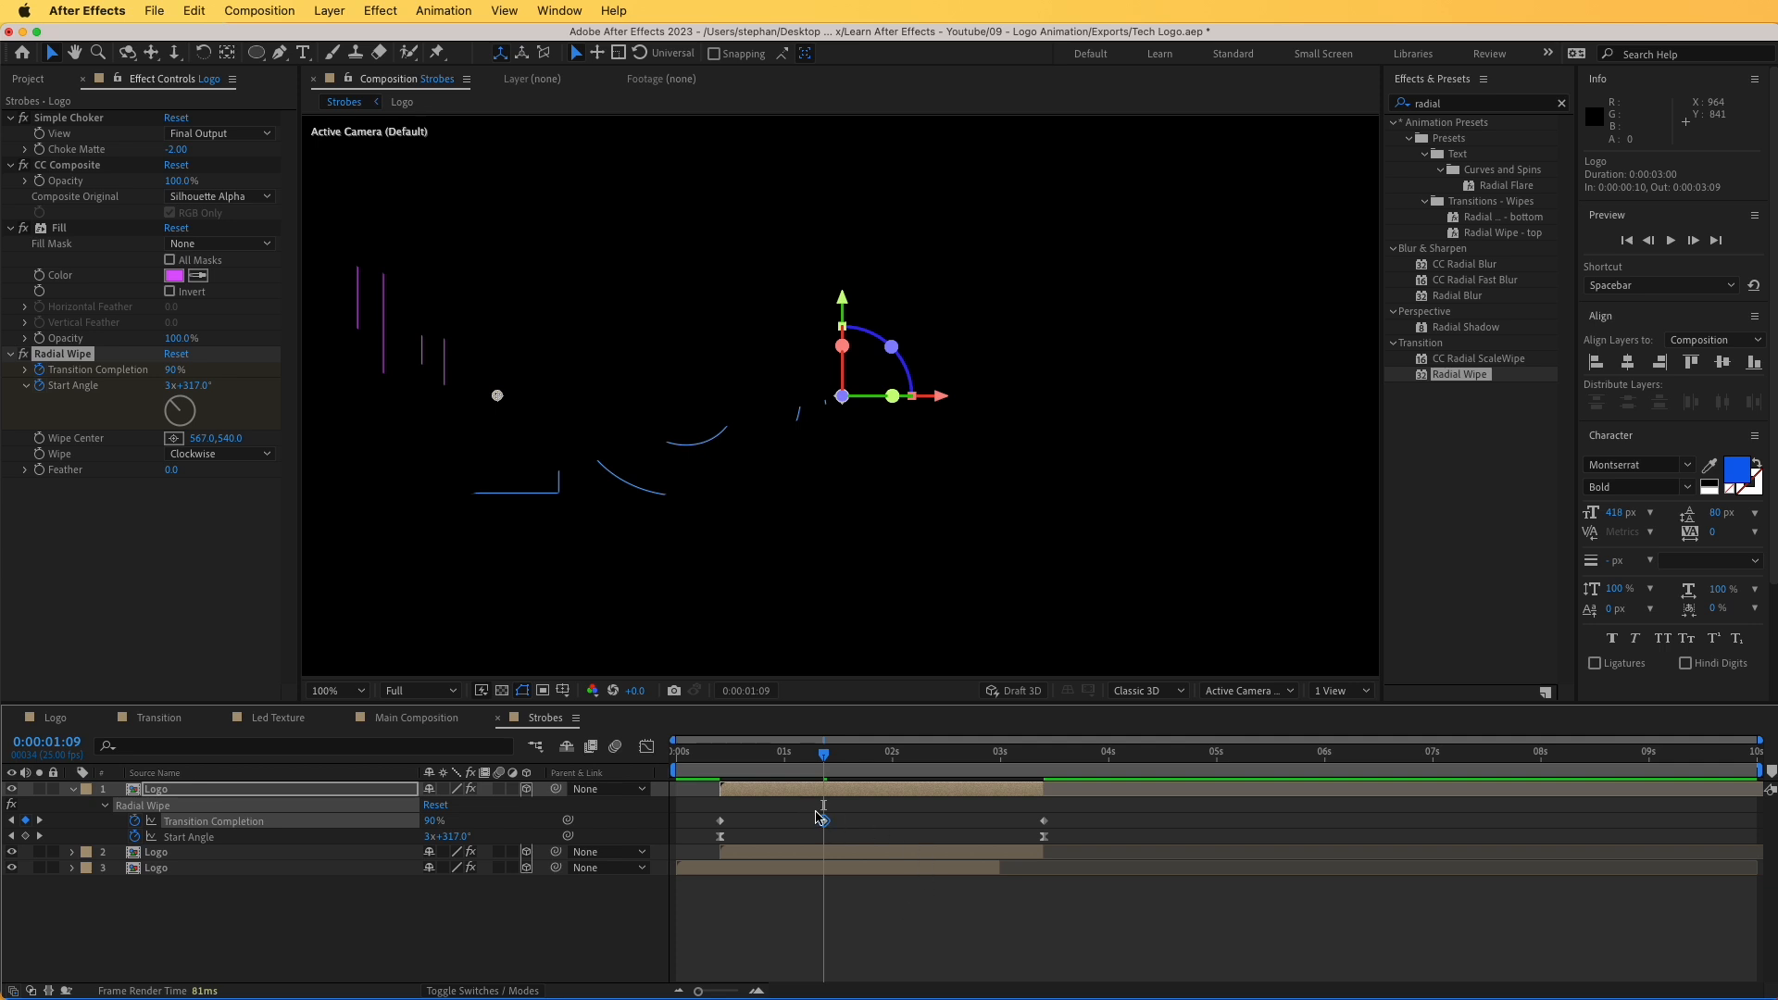
drag(823, 756, 814, 760)
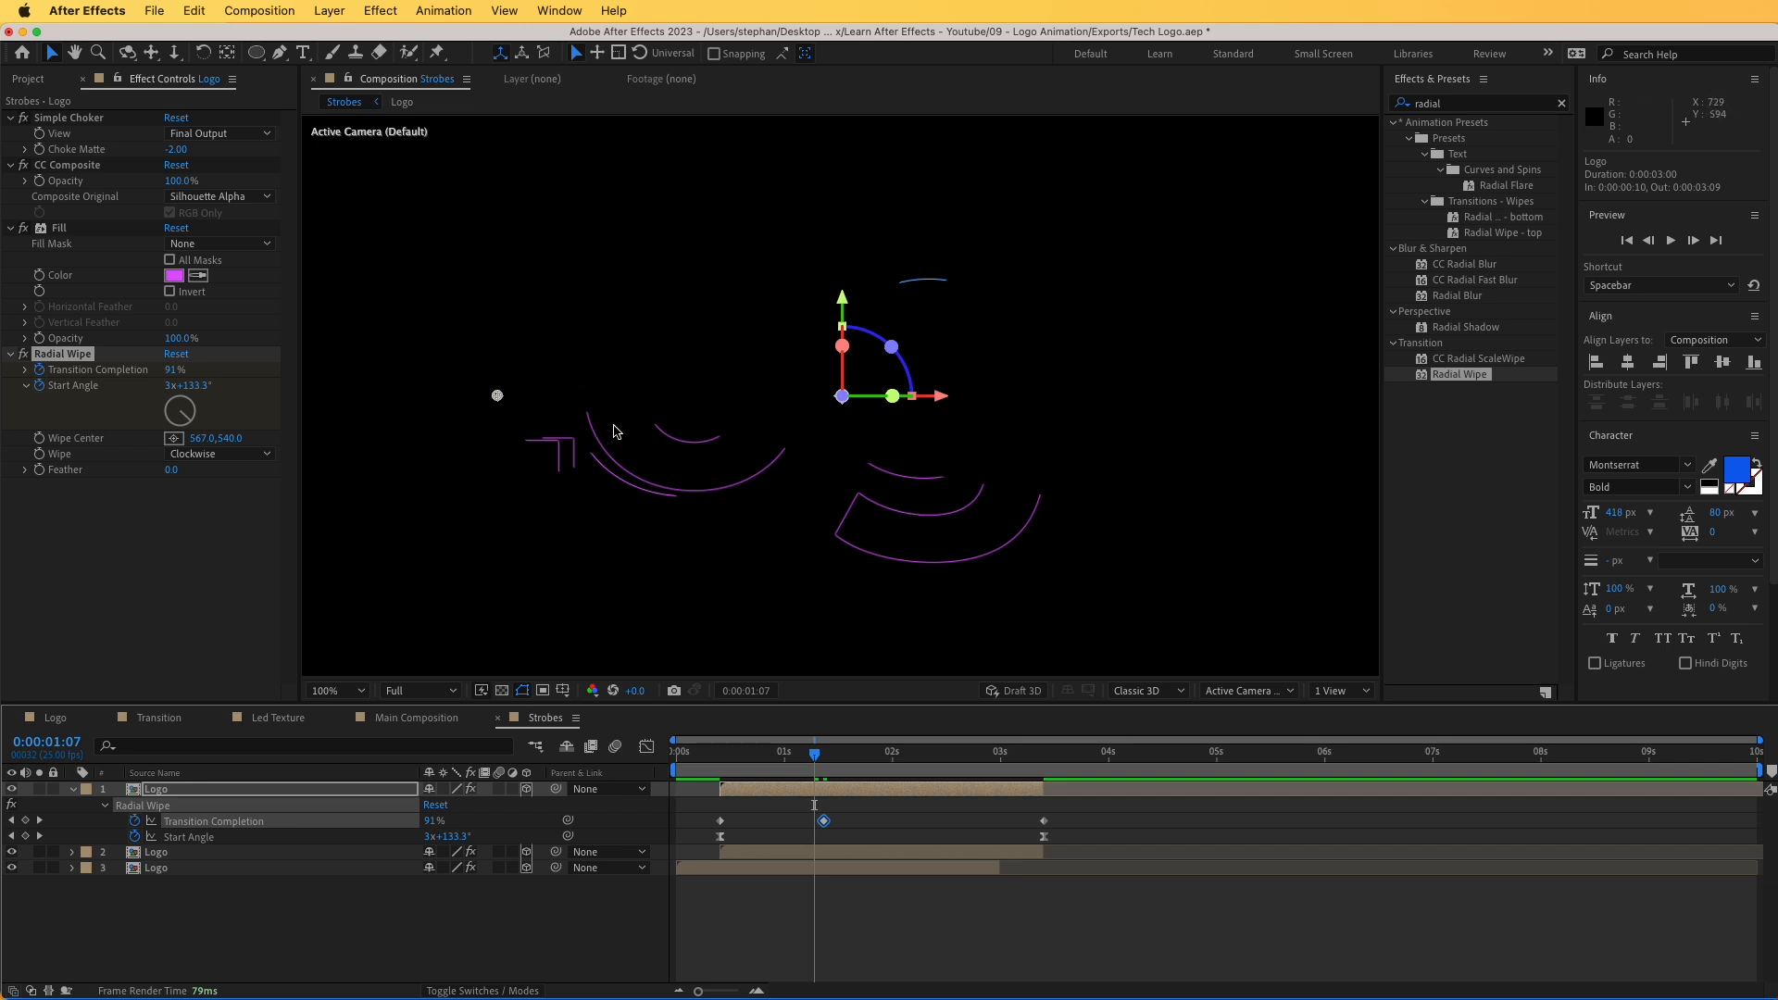
key(space)
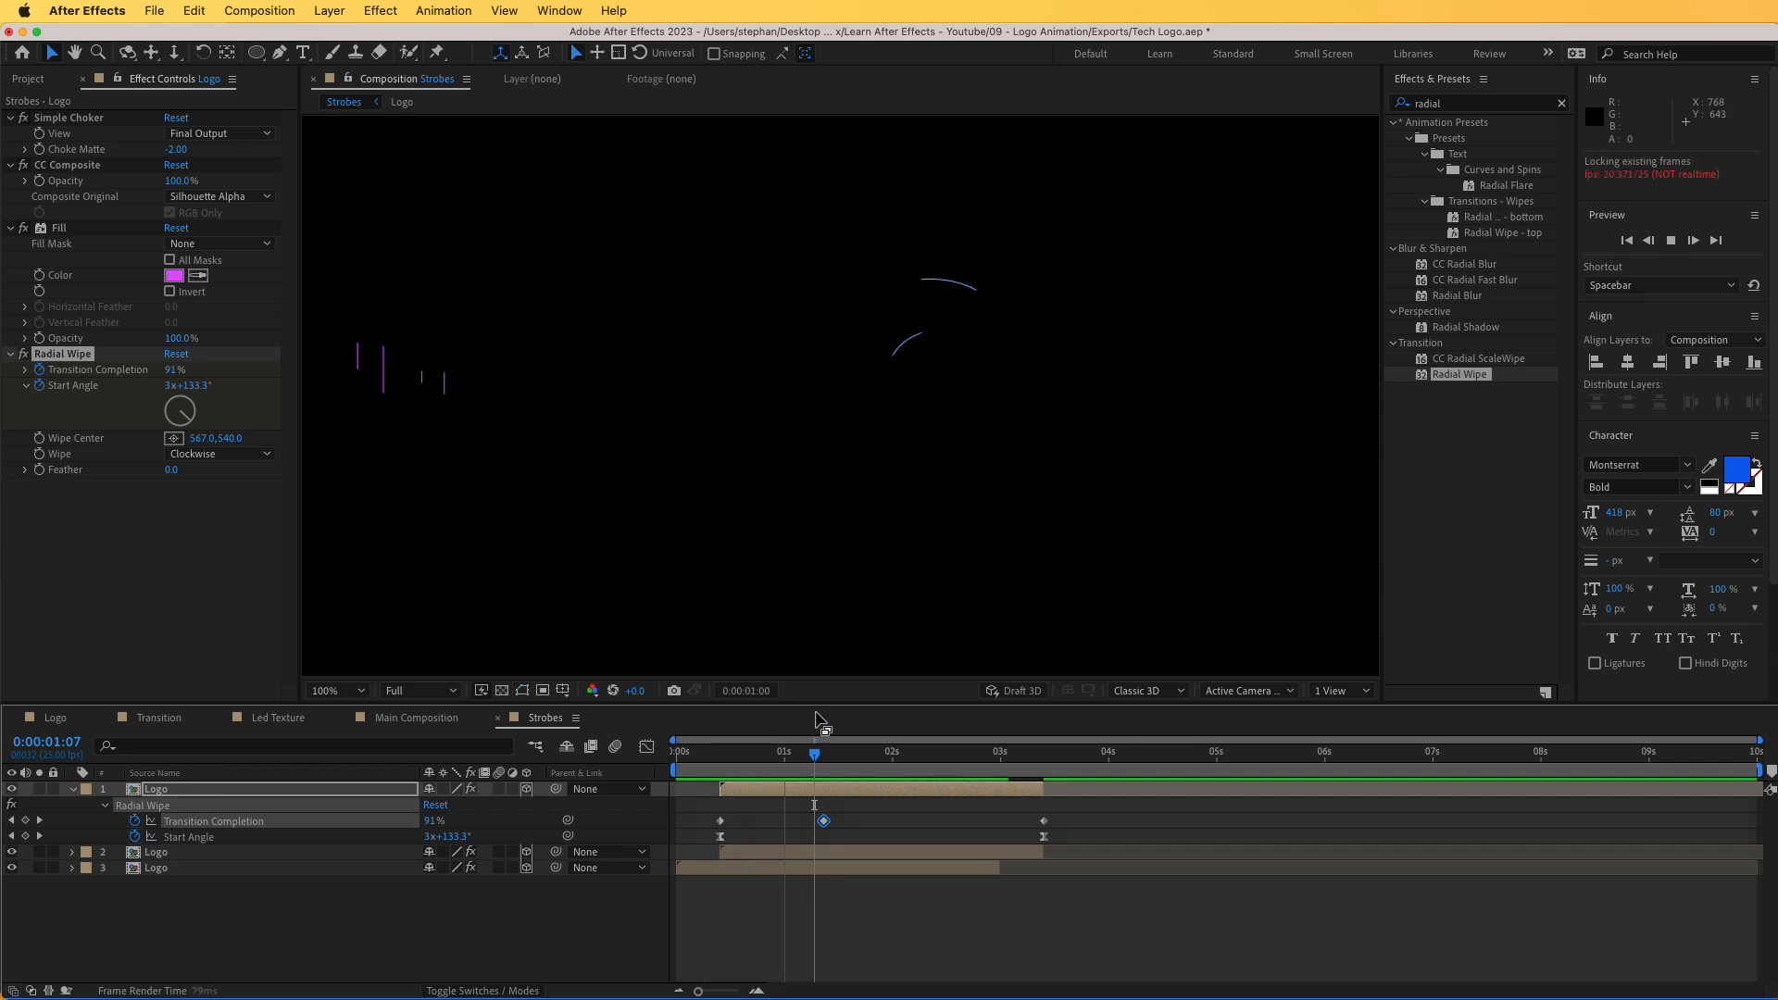
key(space)
click(819, 756)
drag(821, 761, 815, 760)
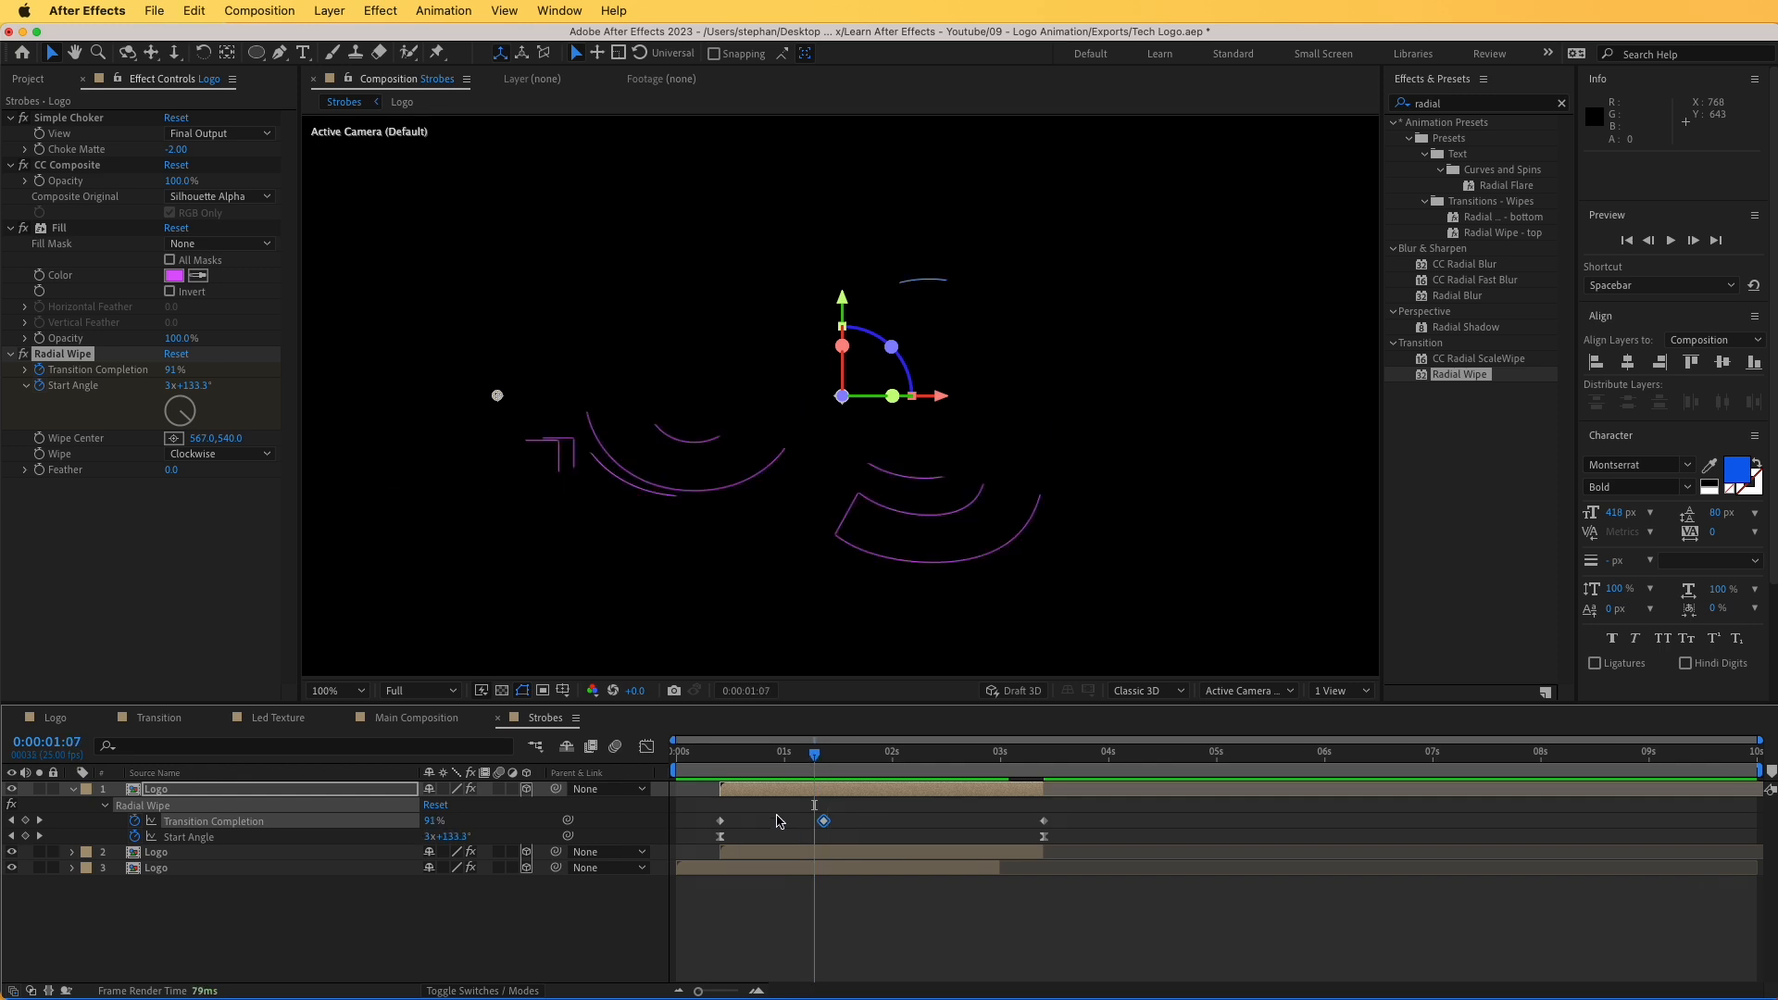
- Select all three Logo layers in the Strobes composition
shift+click(766, 869)
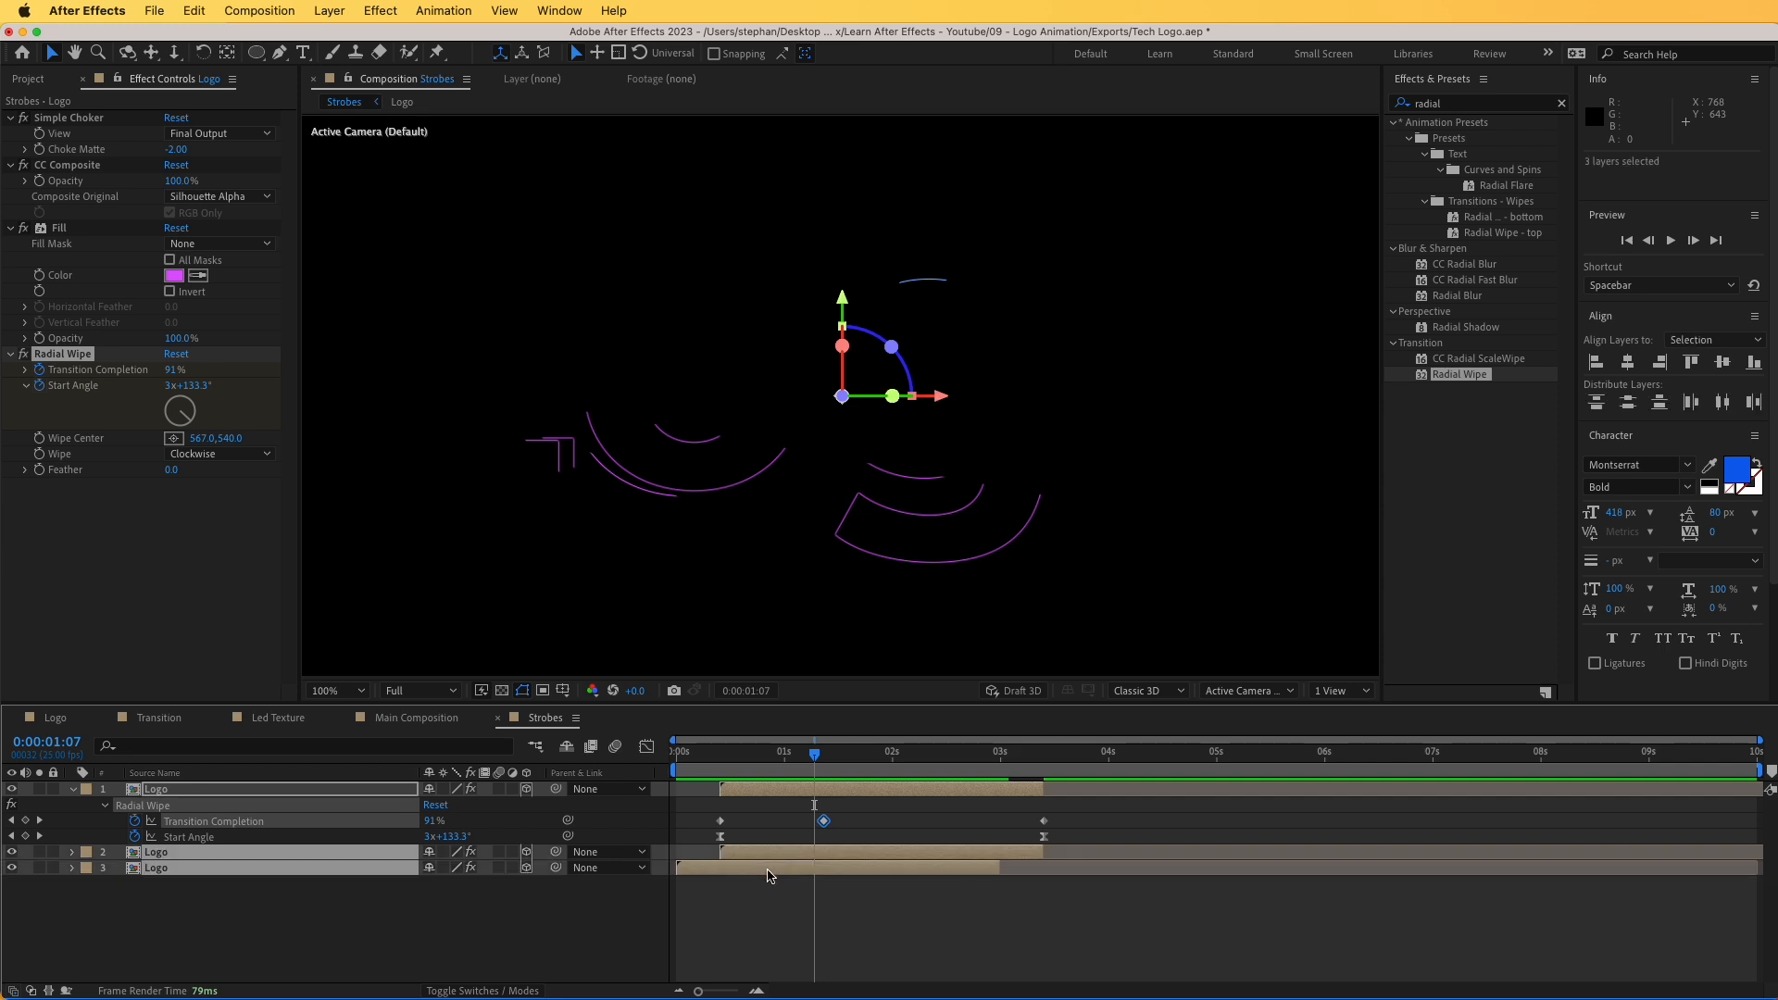
- Duplicate the three selected Logo layers, stack the copies above the originals and shift them 1 second 7 frames later
key(super+d)
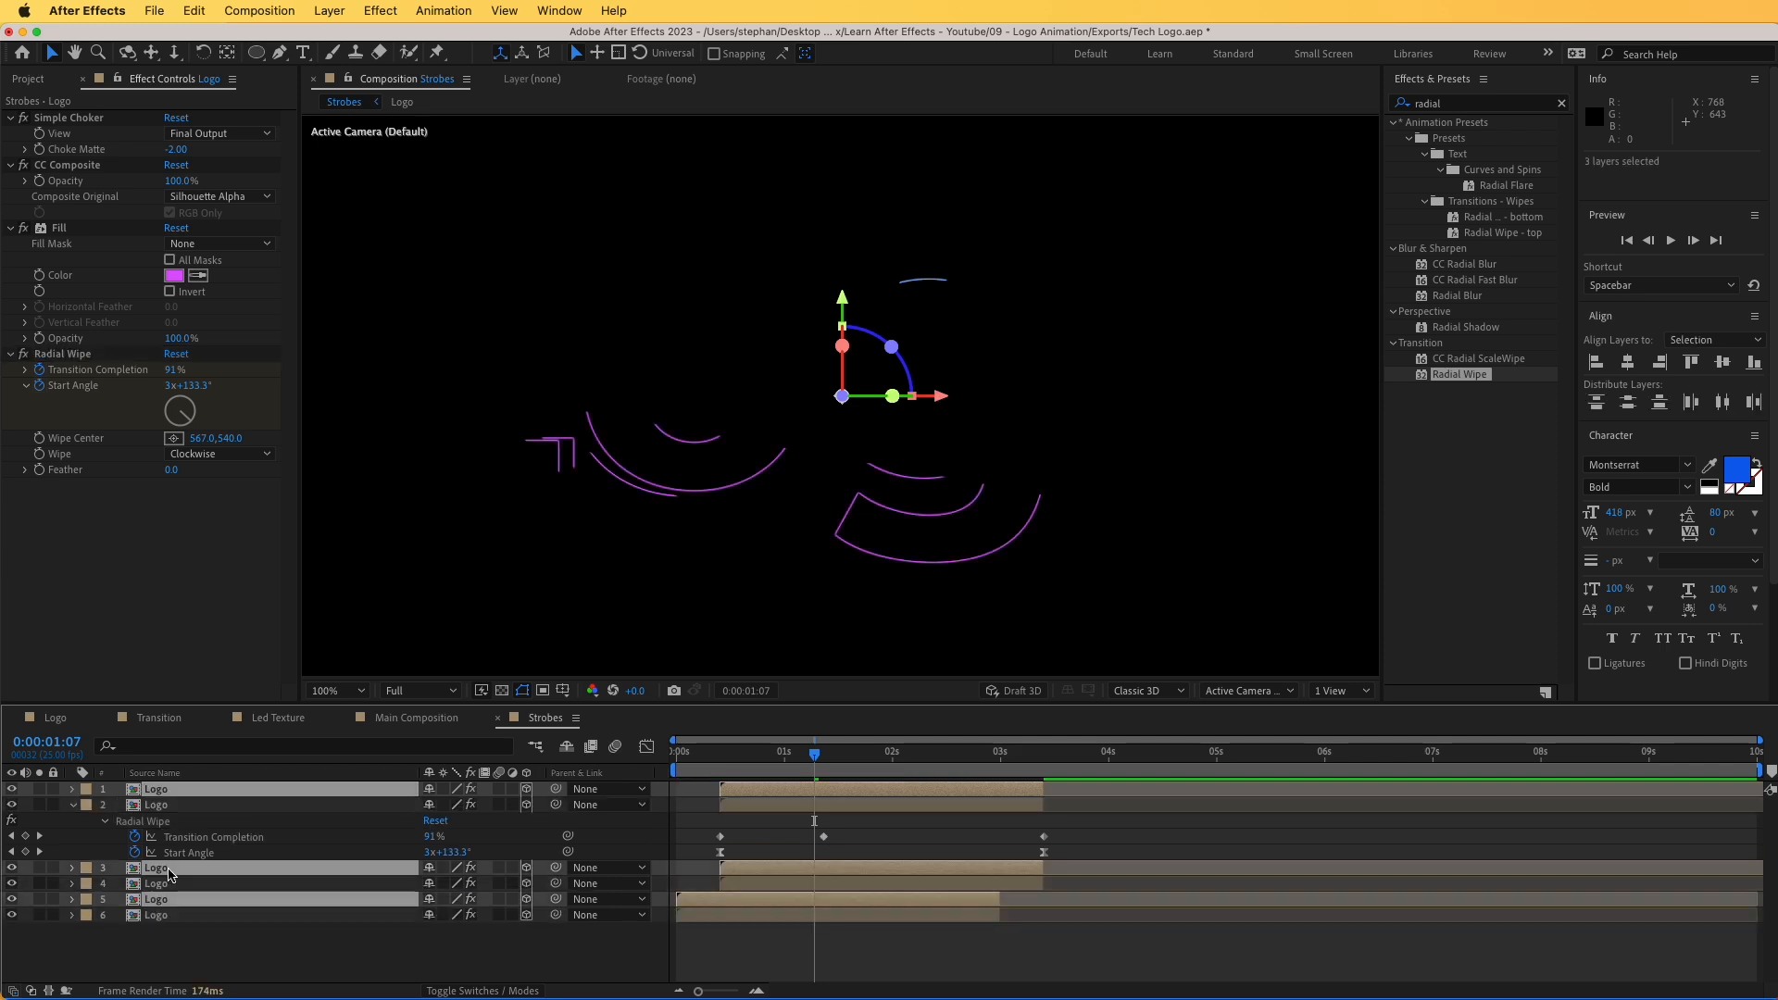
drag(764, 821, 903, 824)
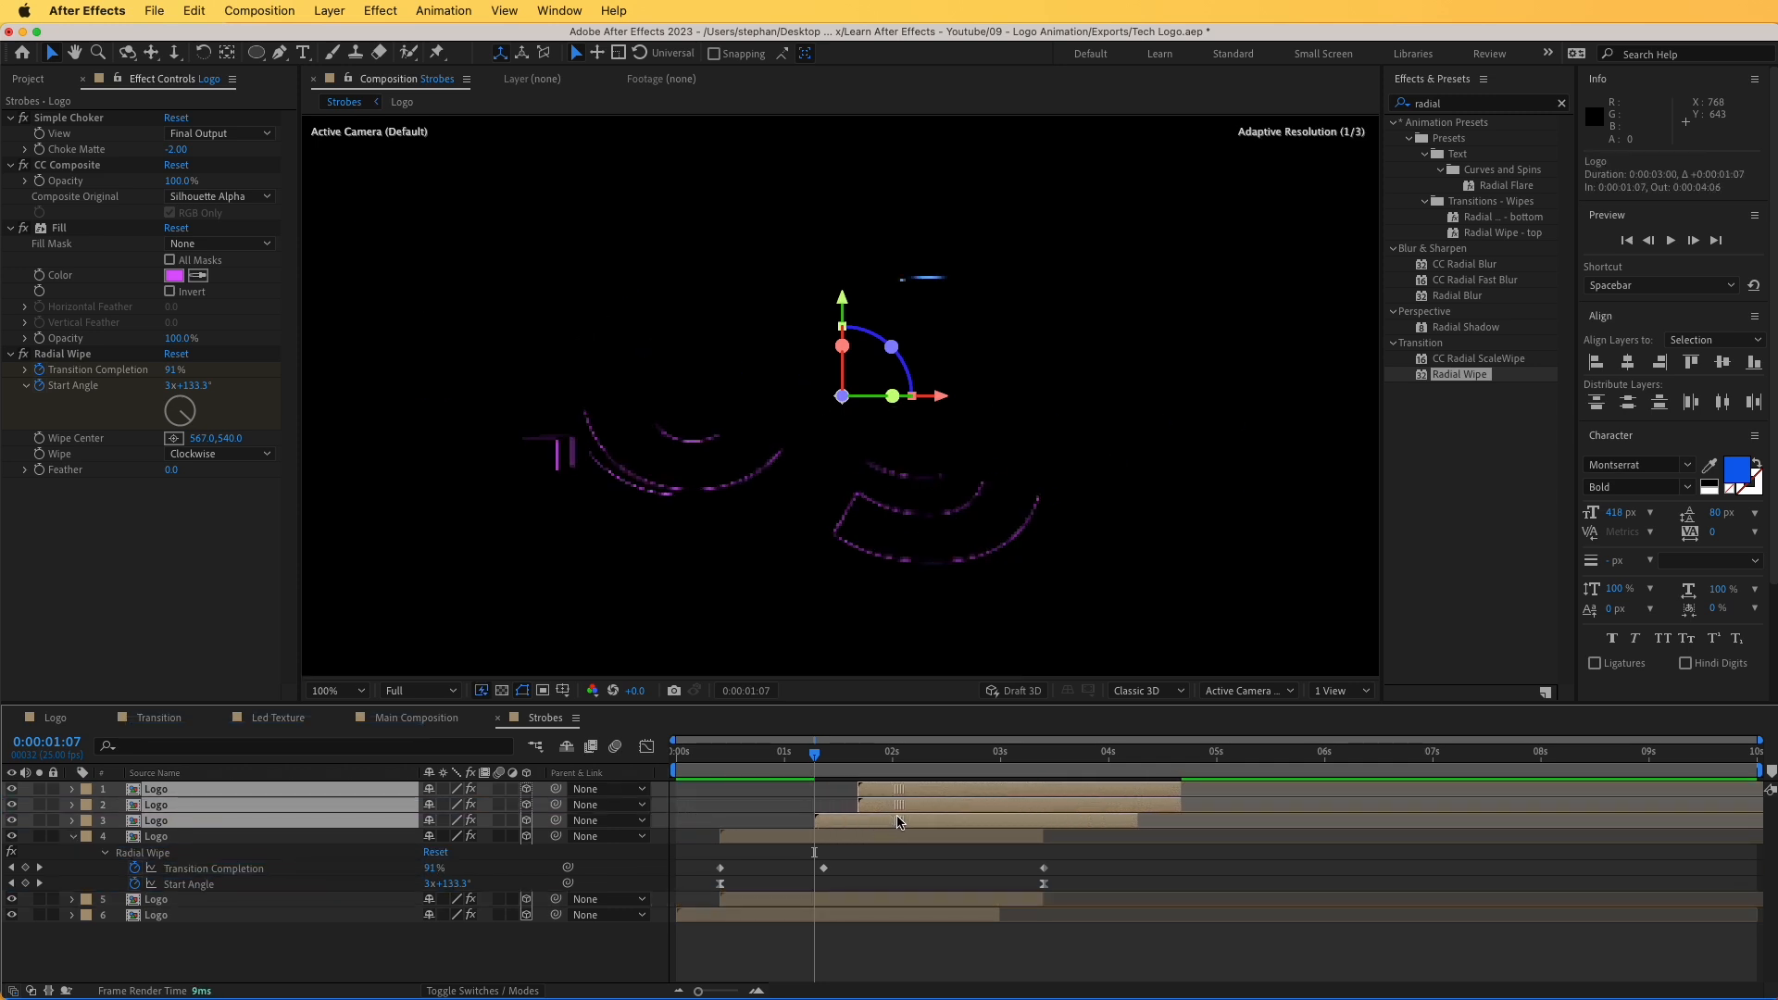
click(911, 959)
- At 0:00:02:14, set the Radial Wipe center of the topmost Logo layer to about 1264, 540
drag(916, 759, 953, 769)
click(958, 792)
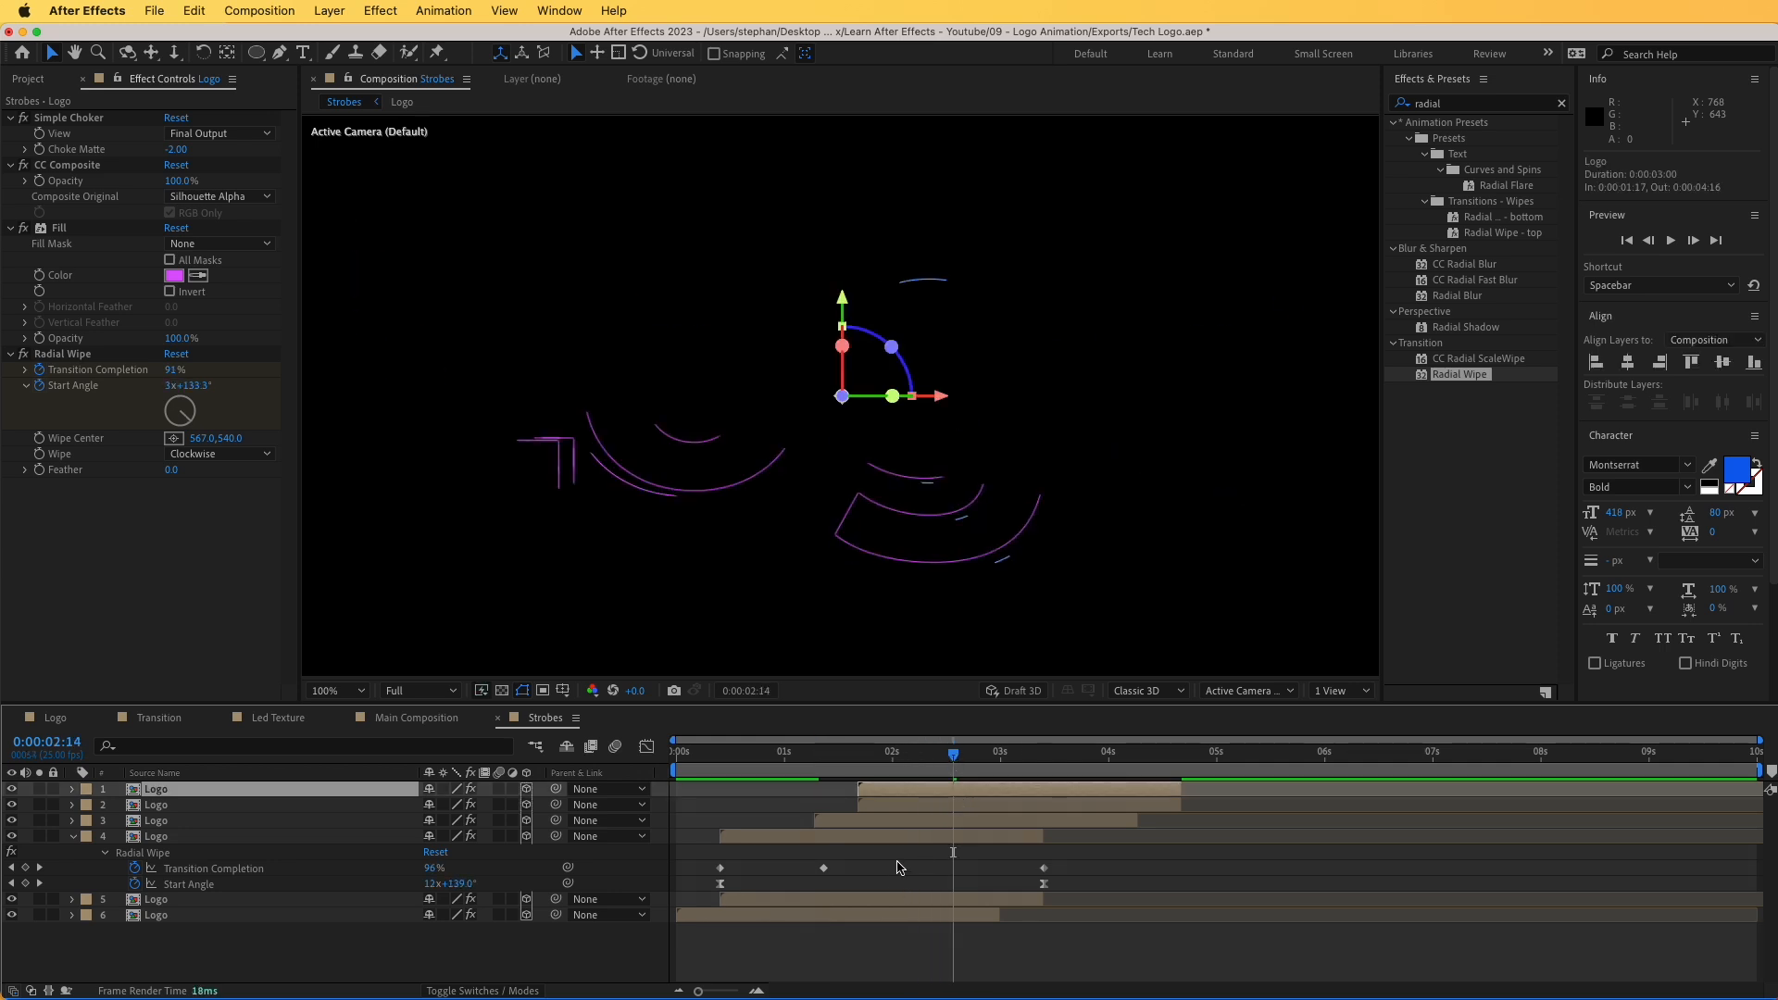
click(74, 354)
mouse_move(200, 439)
mouse_down()
mouse_move(432, 447)
mouse_move(945, 802)
mouse_up()
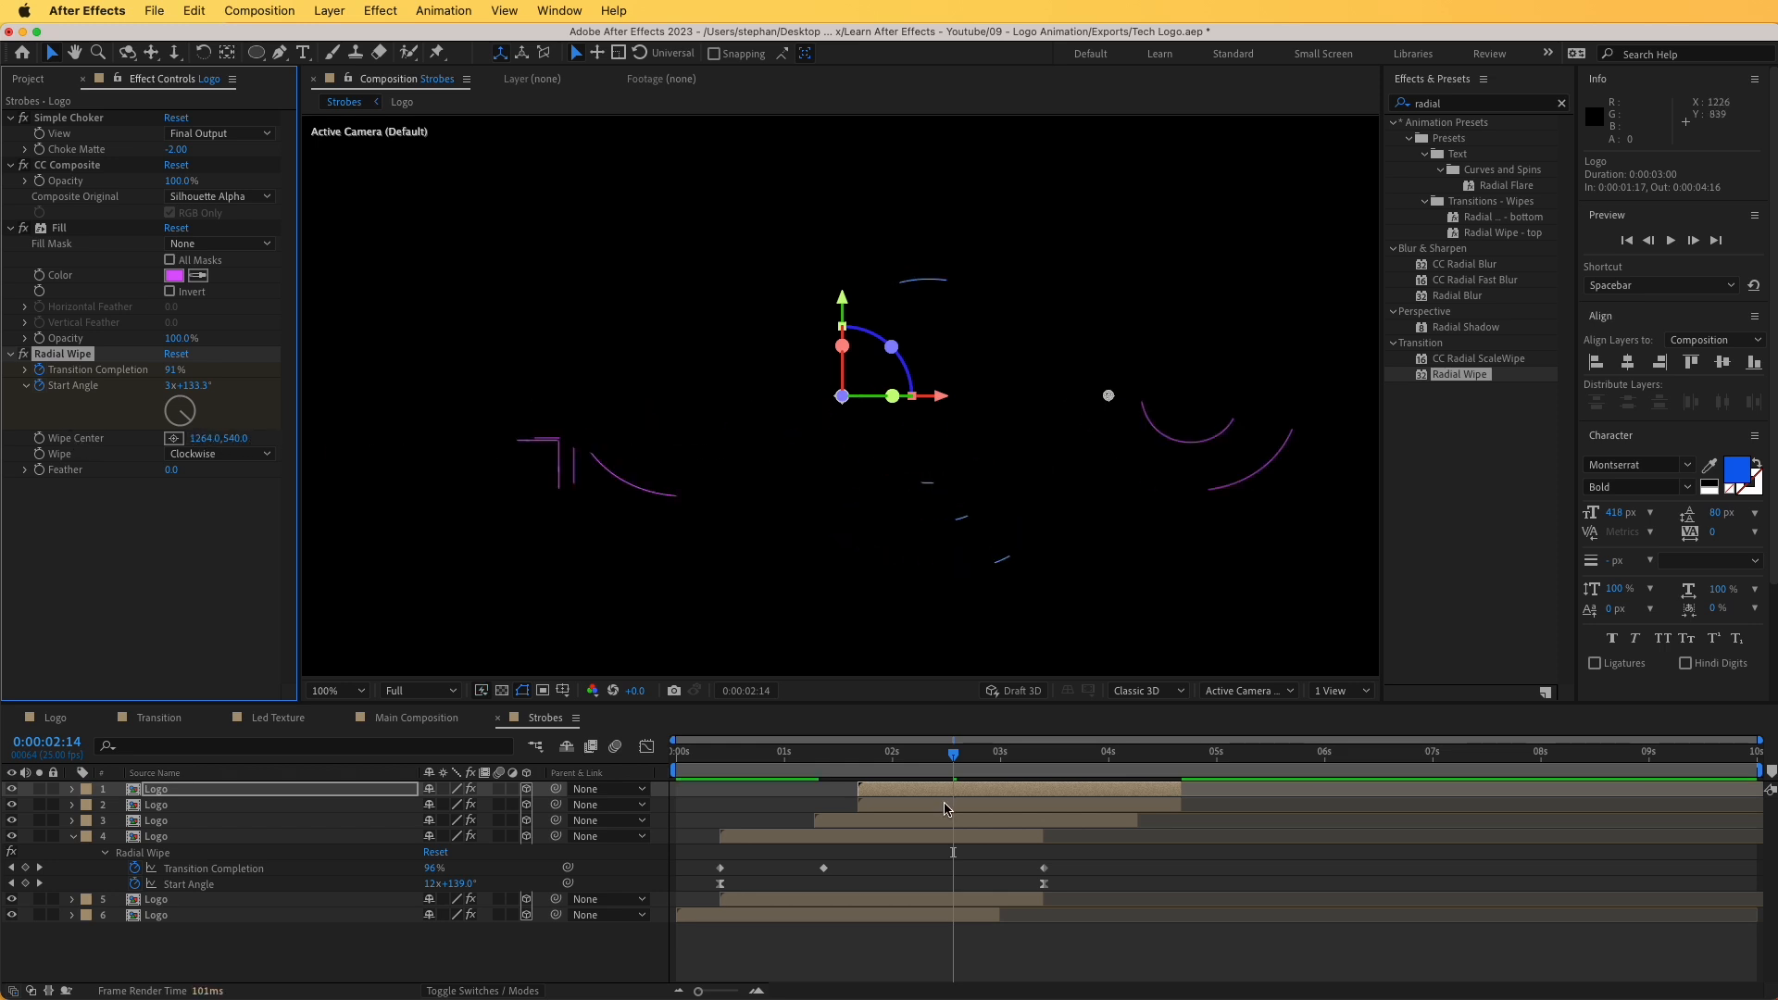
- Set the second Logo layer's Radial Wipe center to about 1157, 540 and its Fill color to blue 566AFF
click(945, 808)
click(54, 361)
mouse_move(200, 439)
mouse_down()
mouse_move(783, 448)
mouse_move(753, 451)
mouse_up()
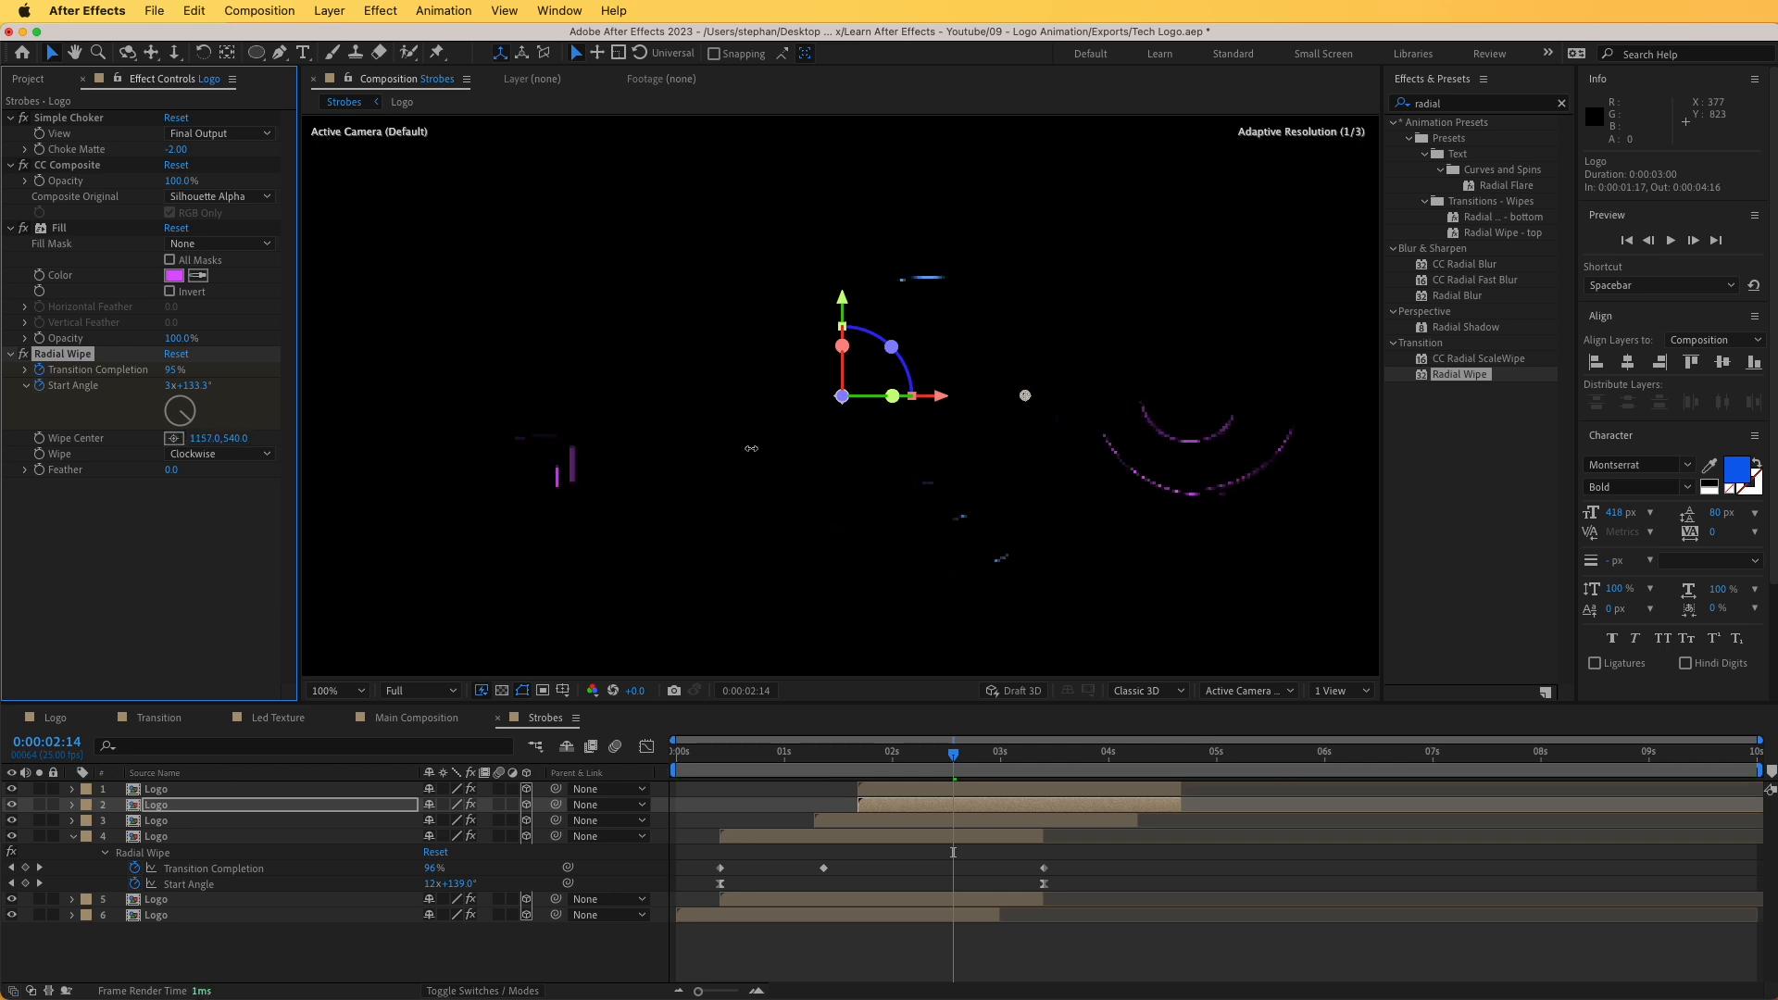
click(173, 275)
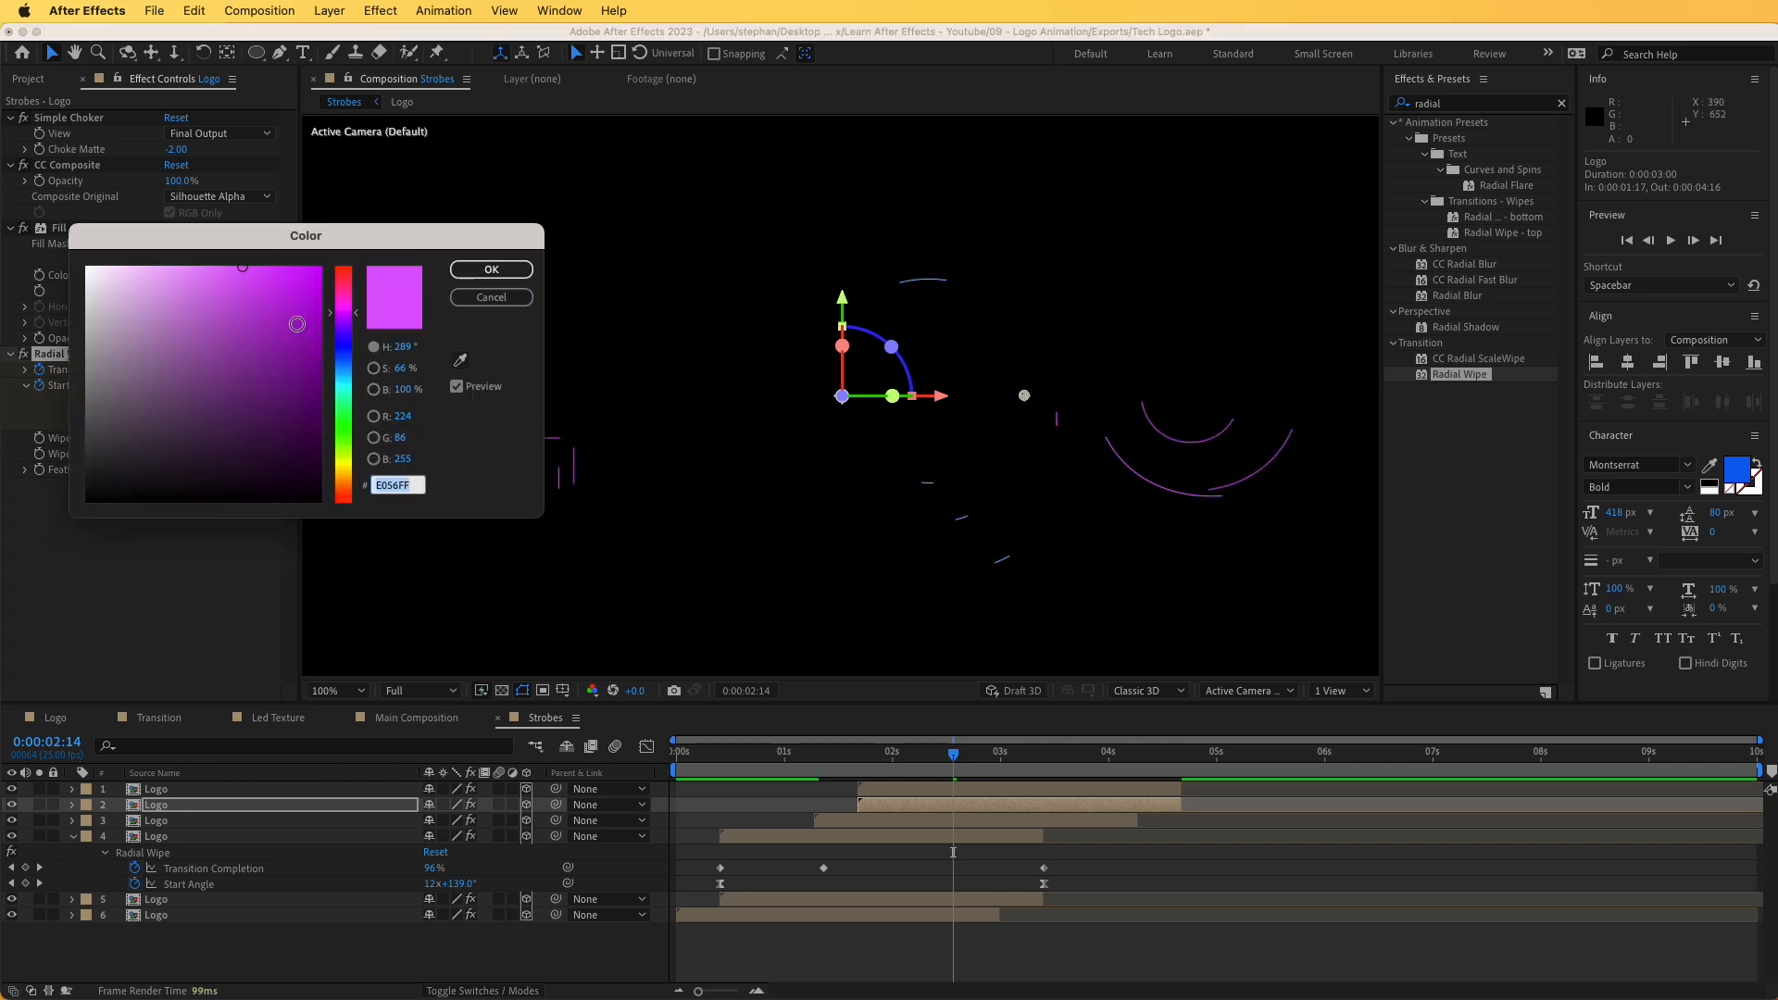
drag(342, 335, 349, 352)
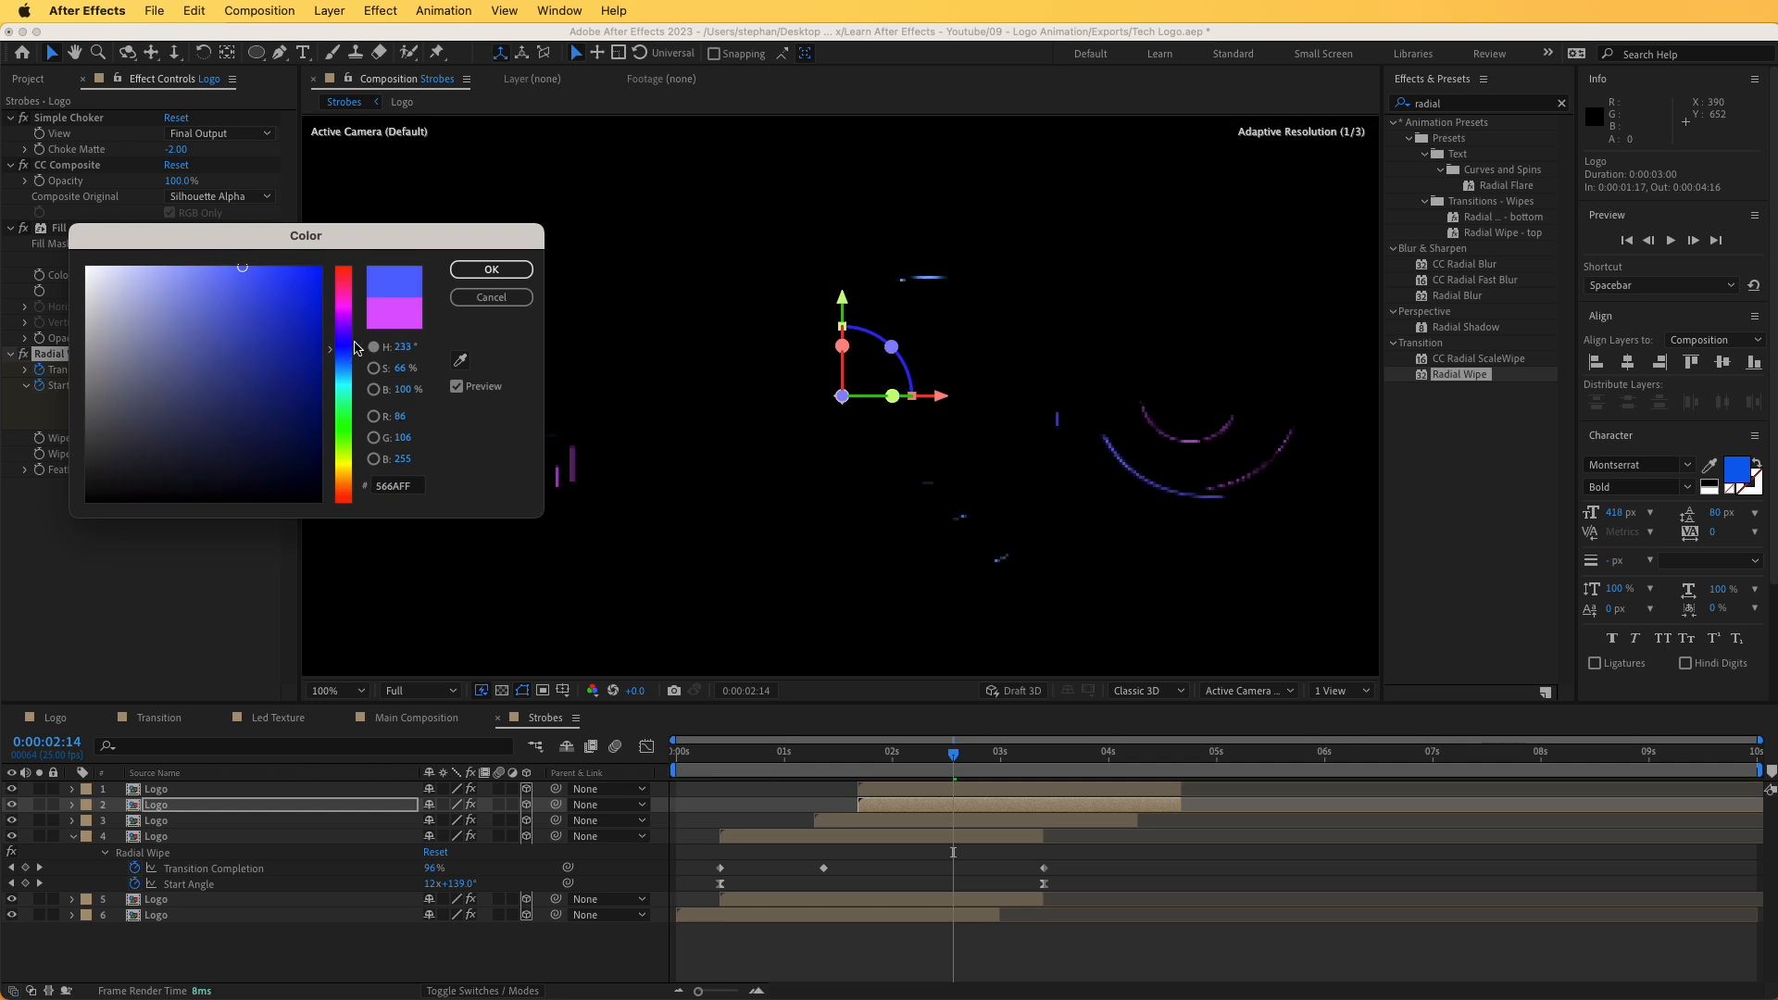
click(480, 294)
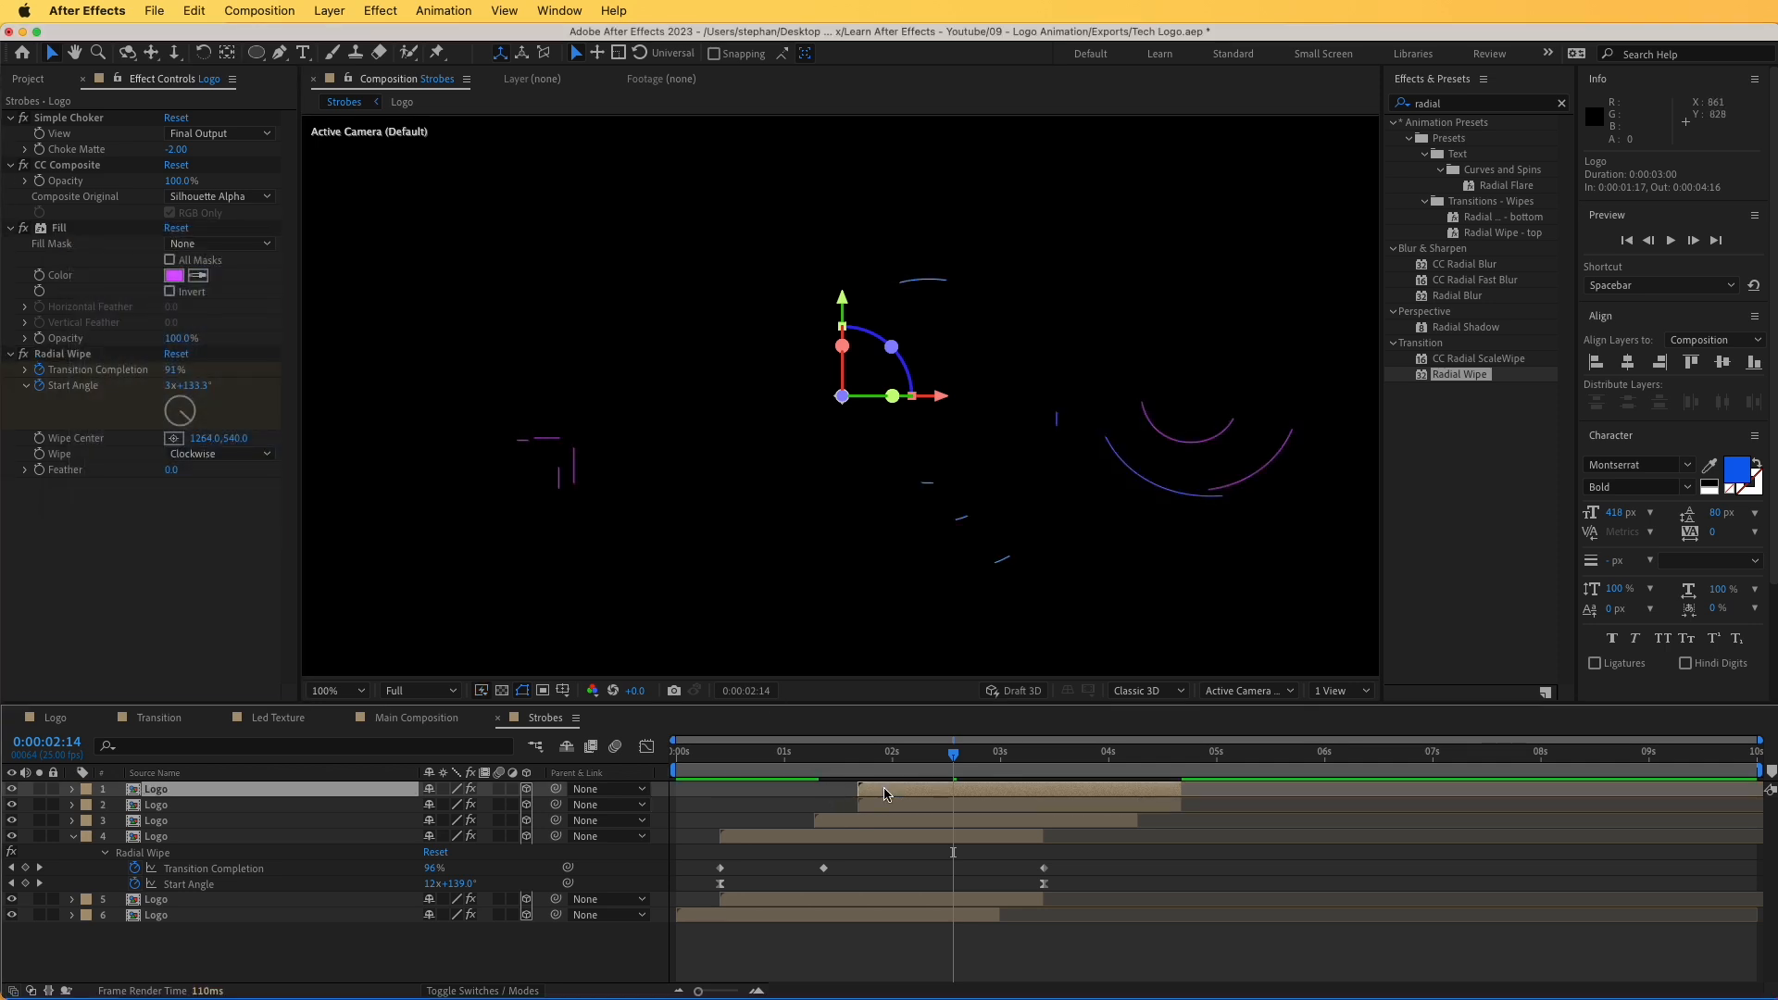
- Change the Fill color of the topmost Logo layer to orange FFA356
click(173, 275)
drag(343, 364, 342, 485)
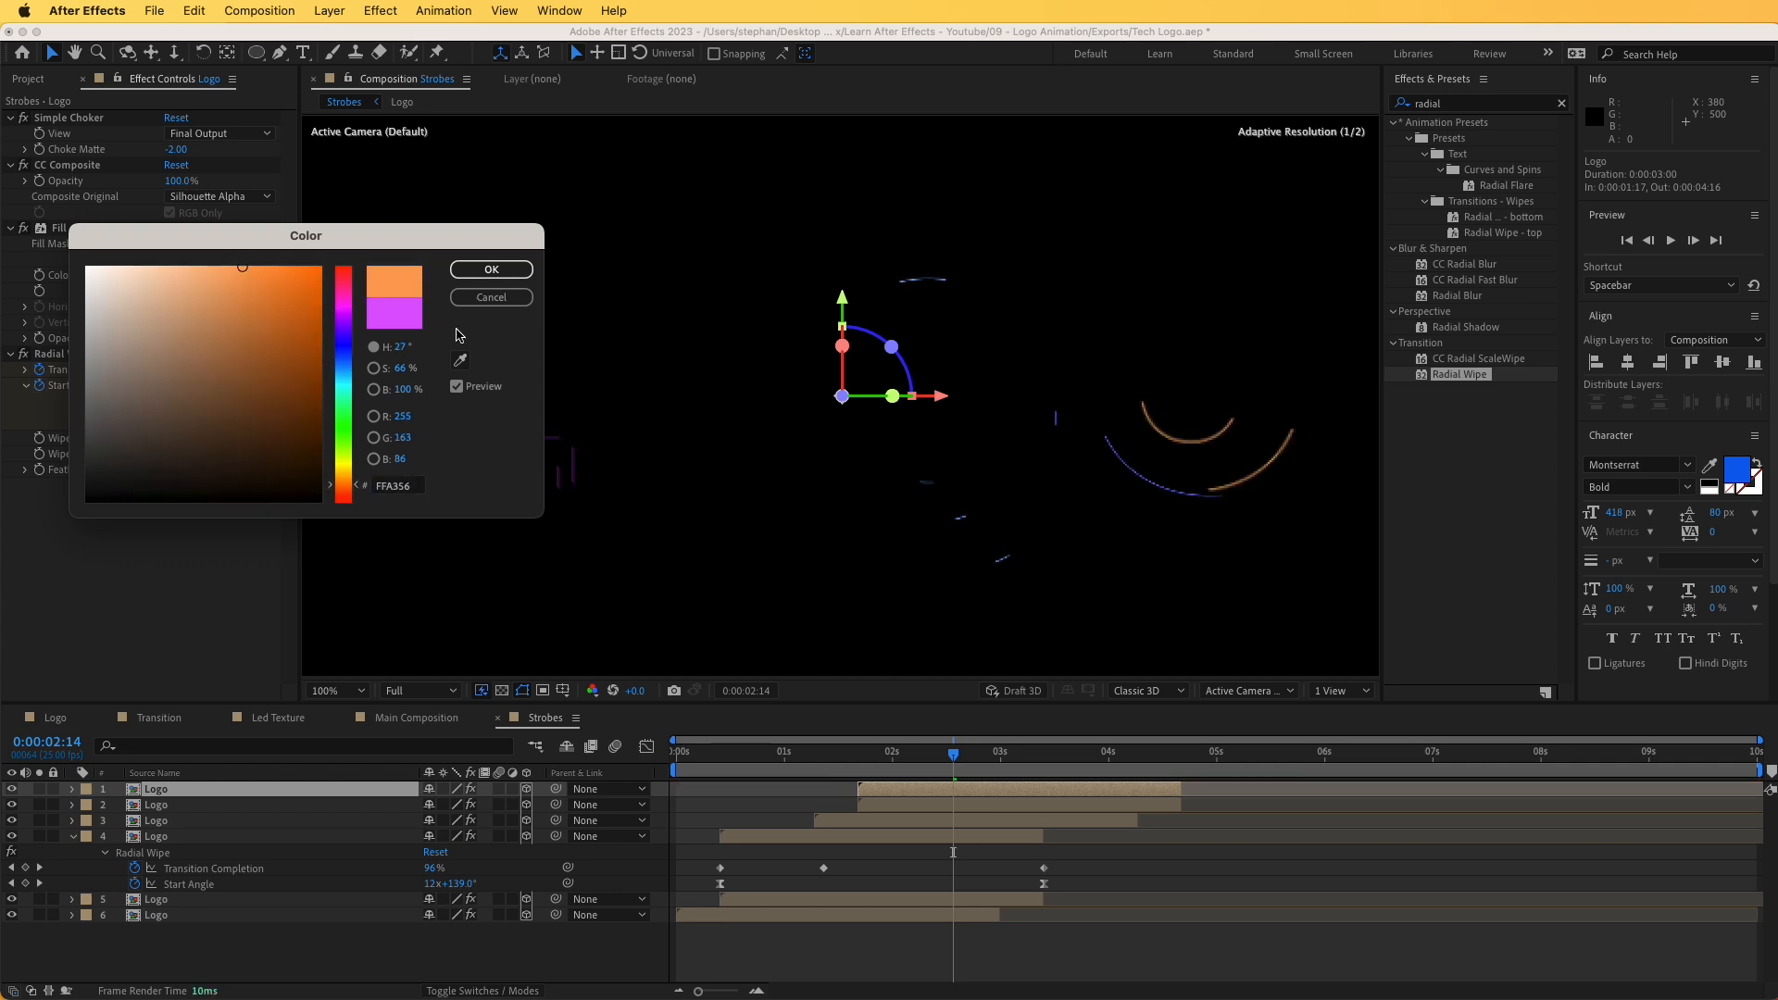
click(492, 268)
- Duplicate all six Logo layers, shift the copies on top about half a second later and preview the strobes
click(73, 836)
drag(190, 882, 148, 793)
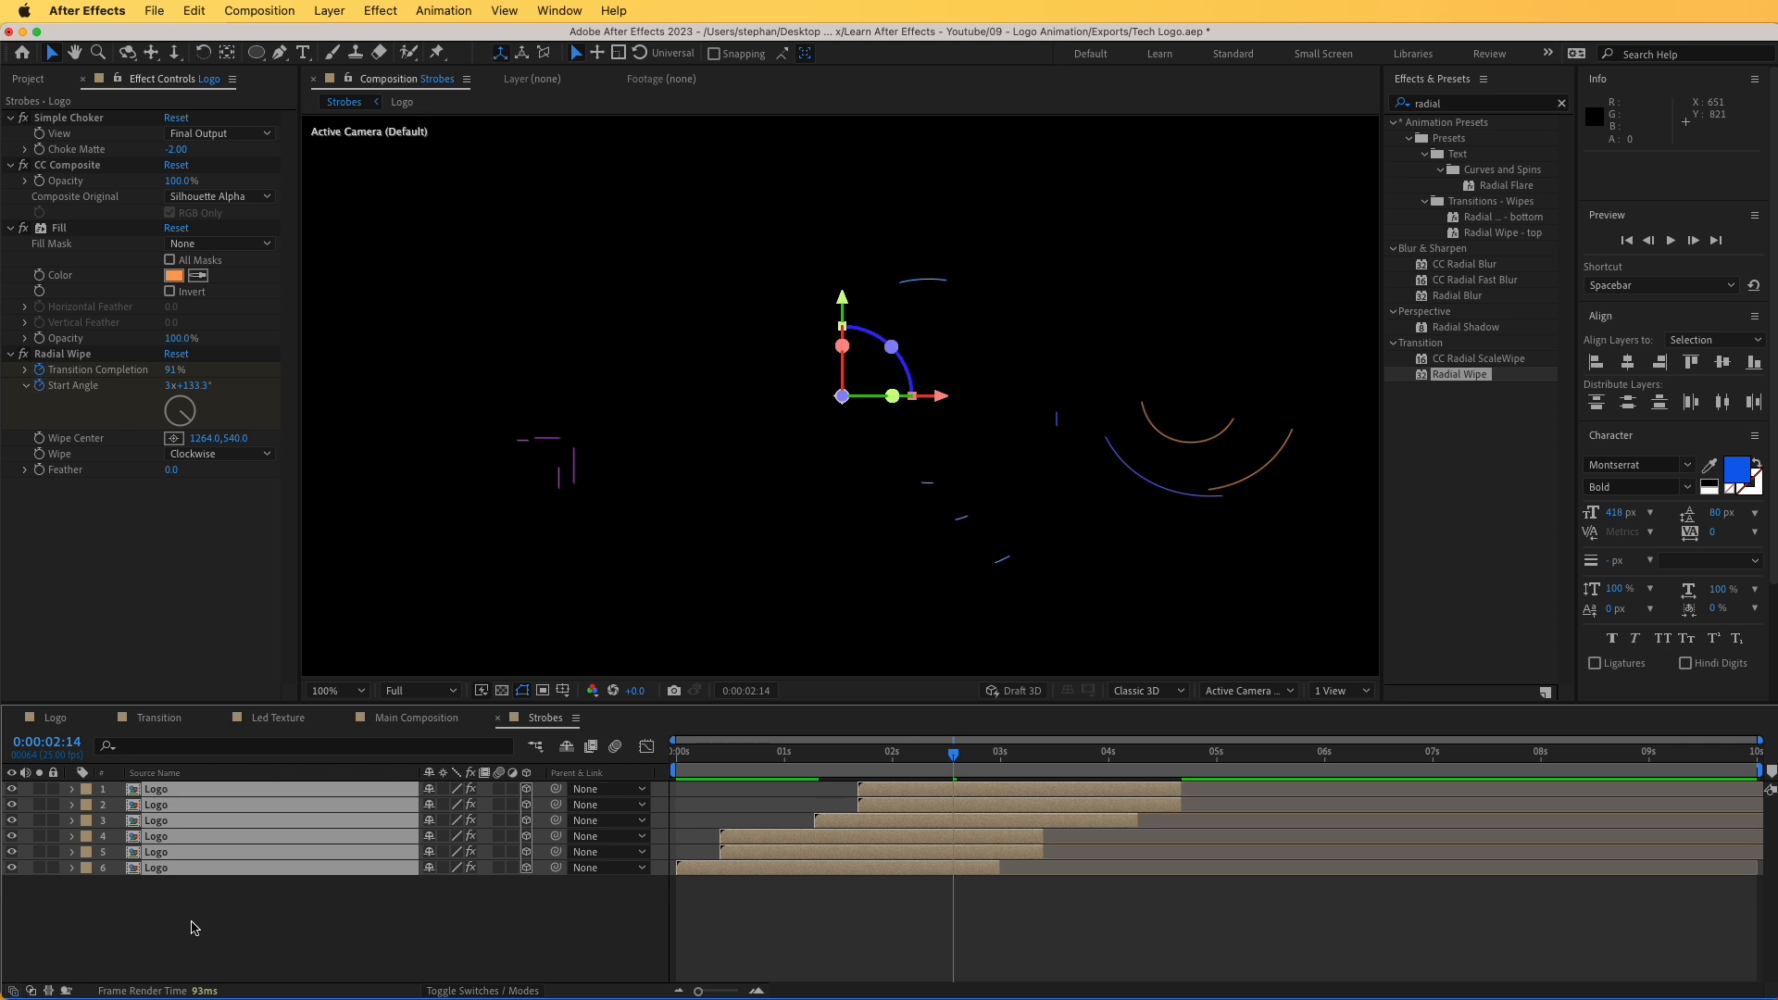
key(ctrl+d)
drag(145, 803, 161, 808)
drag(894, 867, 945, 863)
key(space)
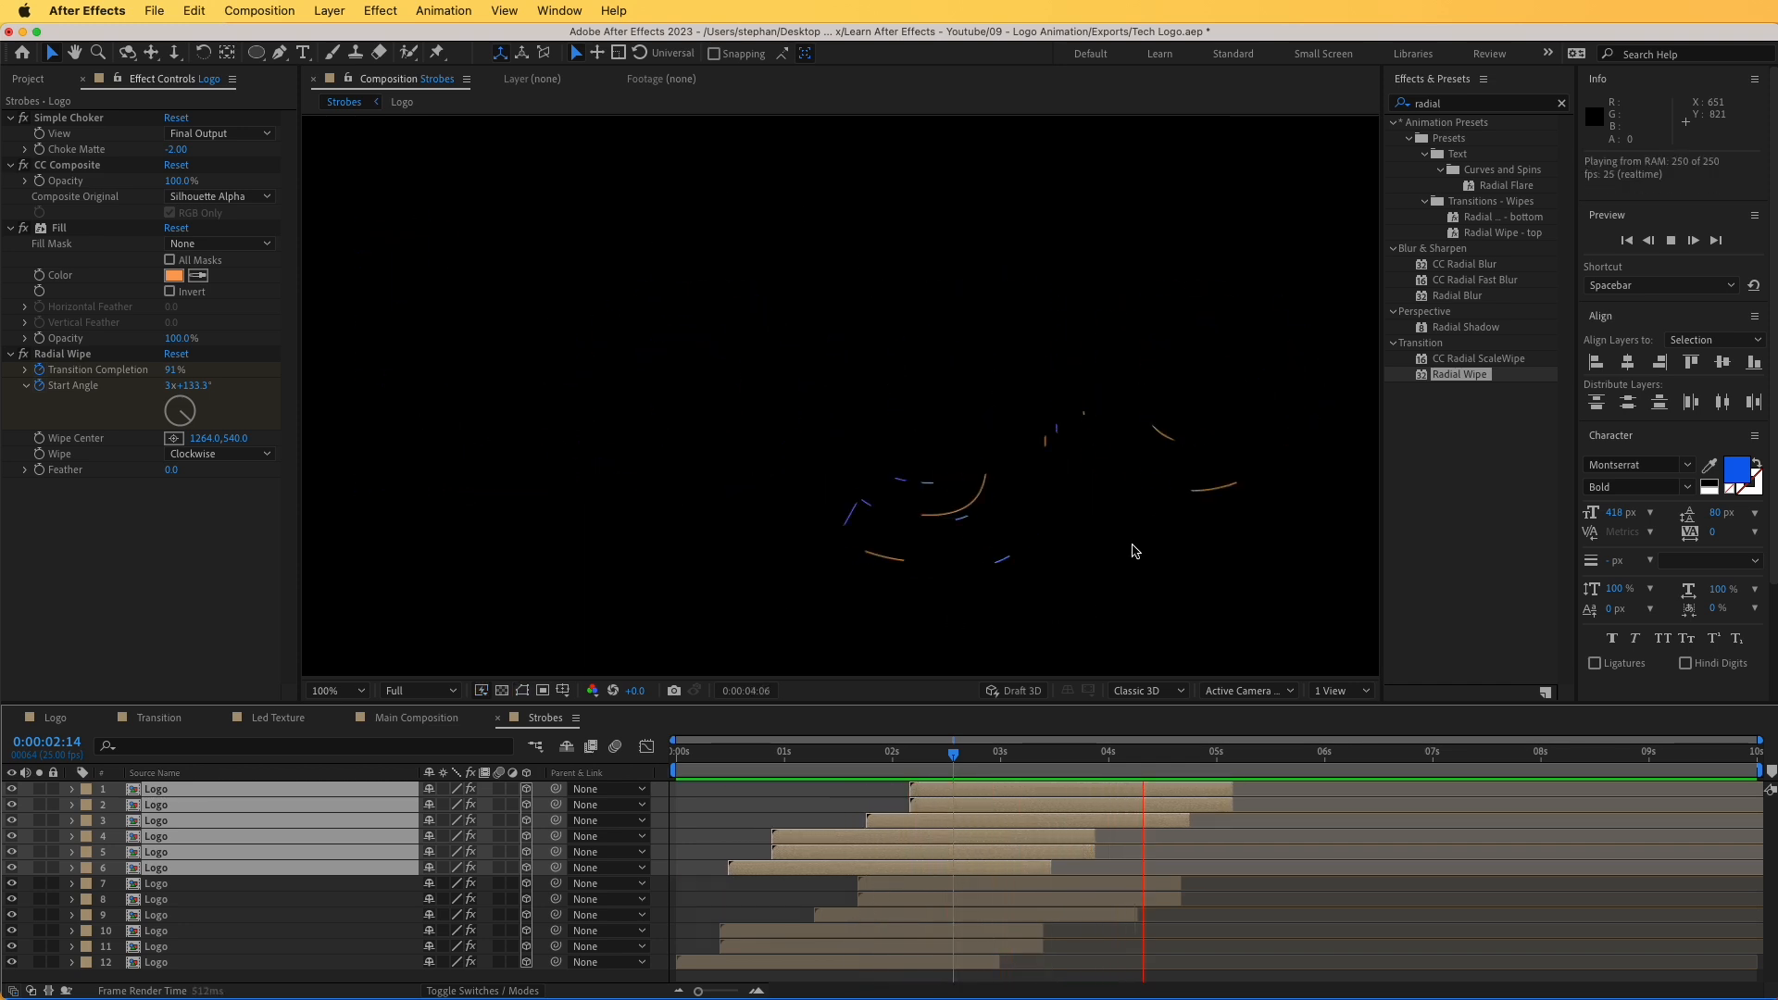
key(space)
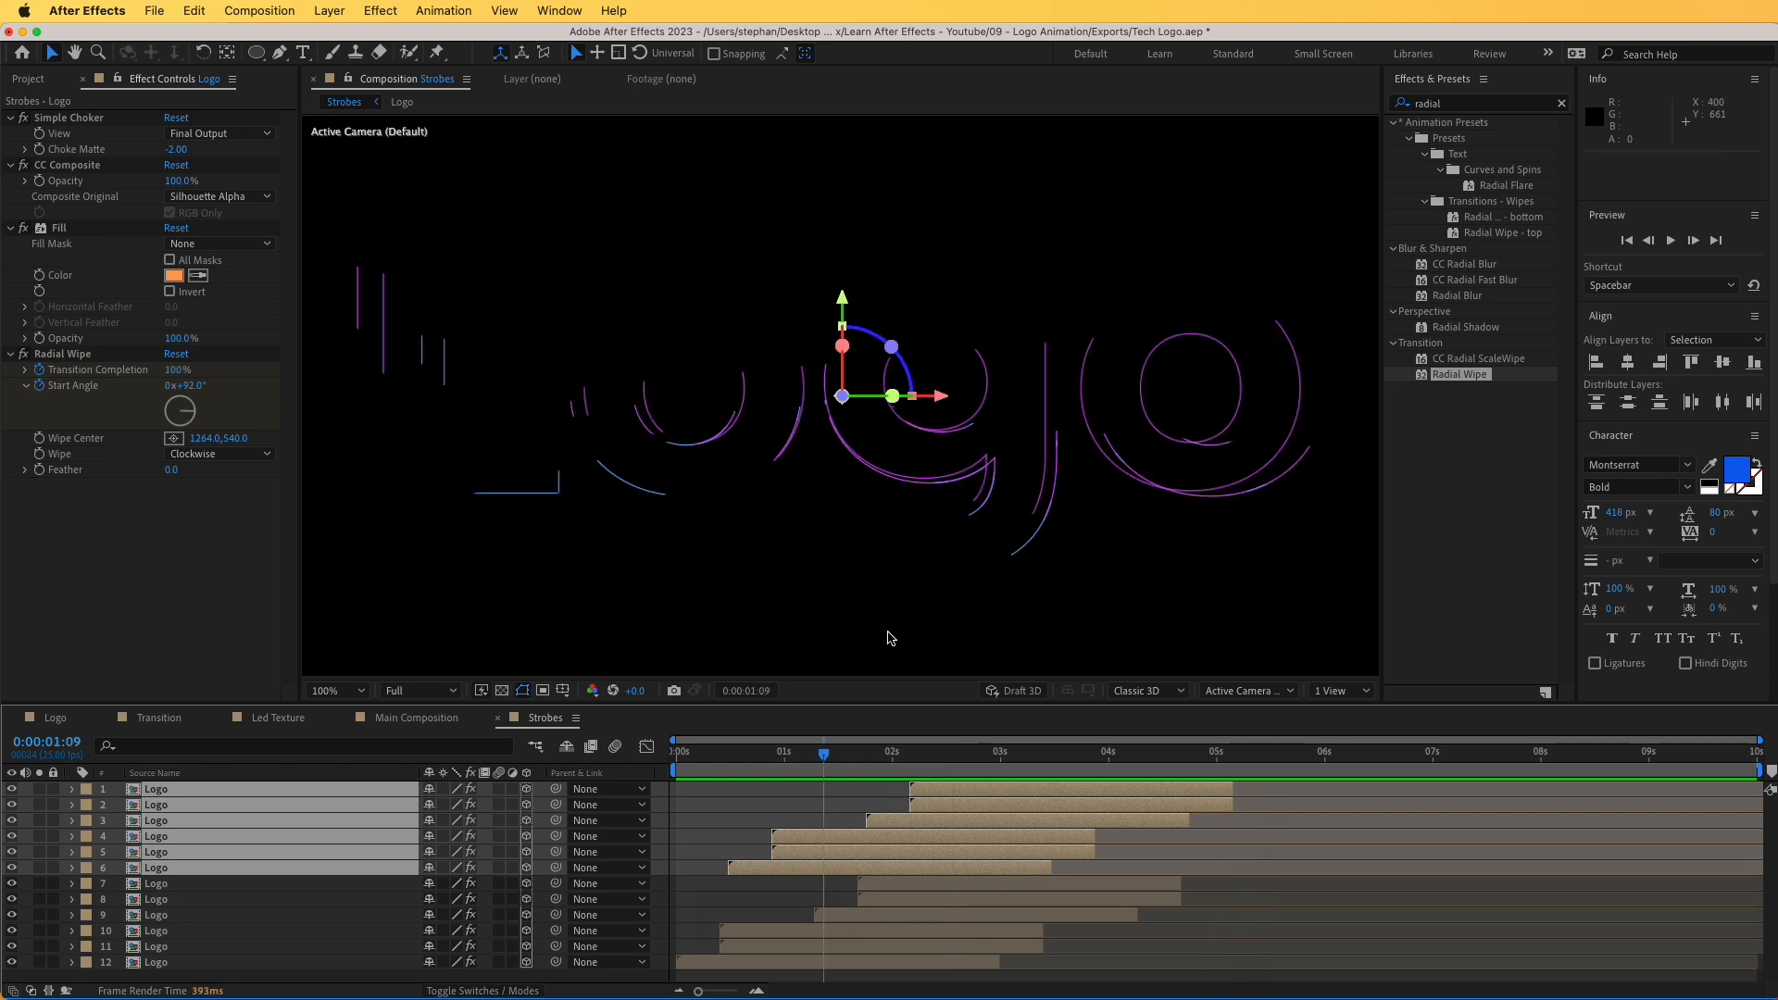
- Replace the text in the Logo composition with "Subscribe"
click(57, 718)
drag(706, 767, 760, 769)
double_click(794, 402)
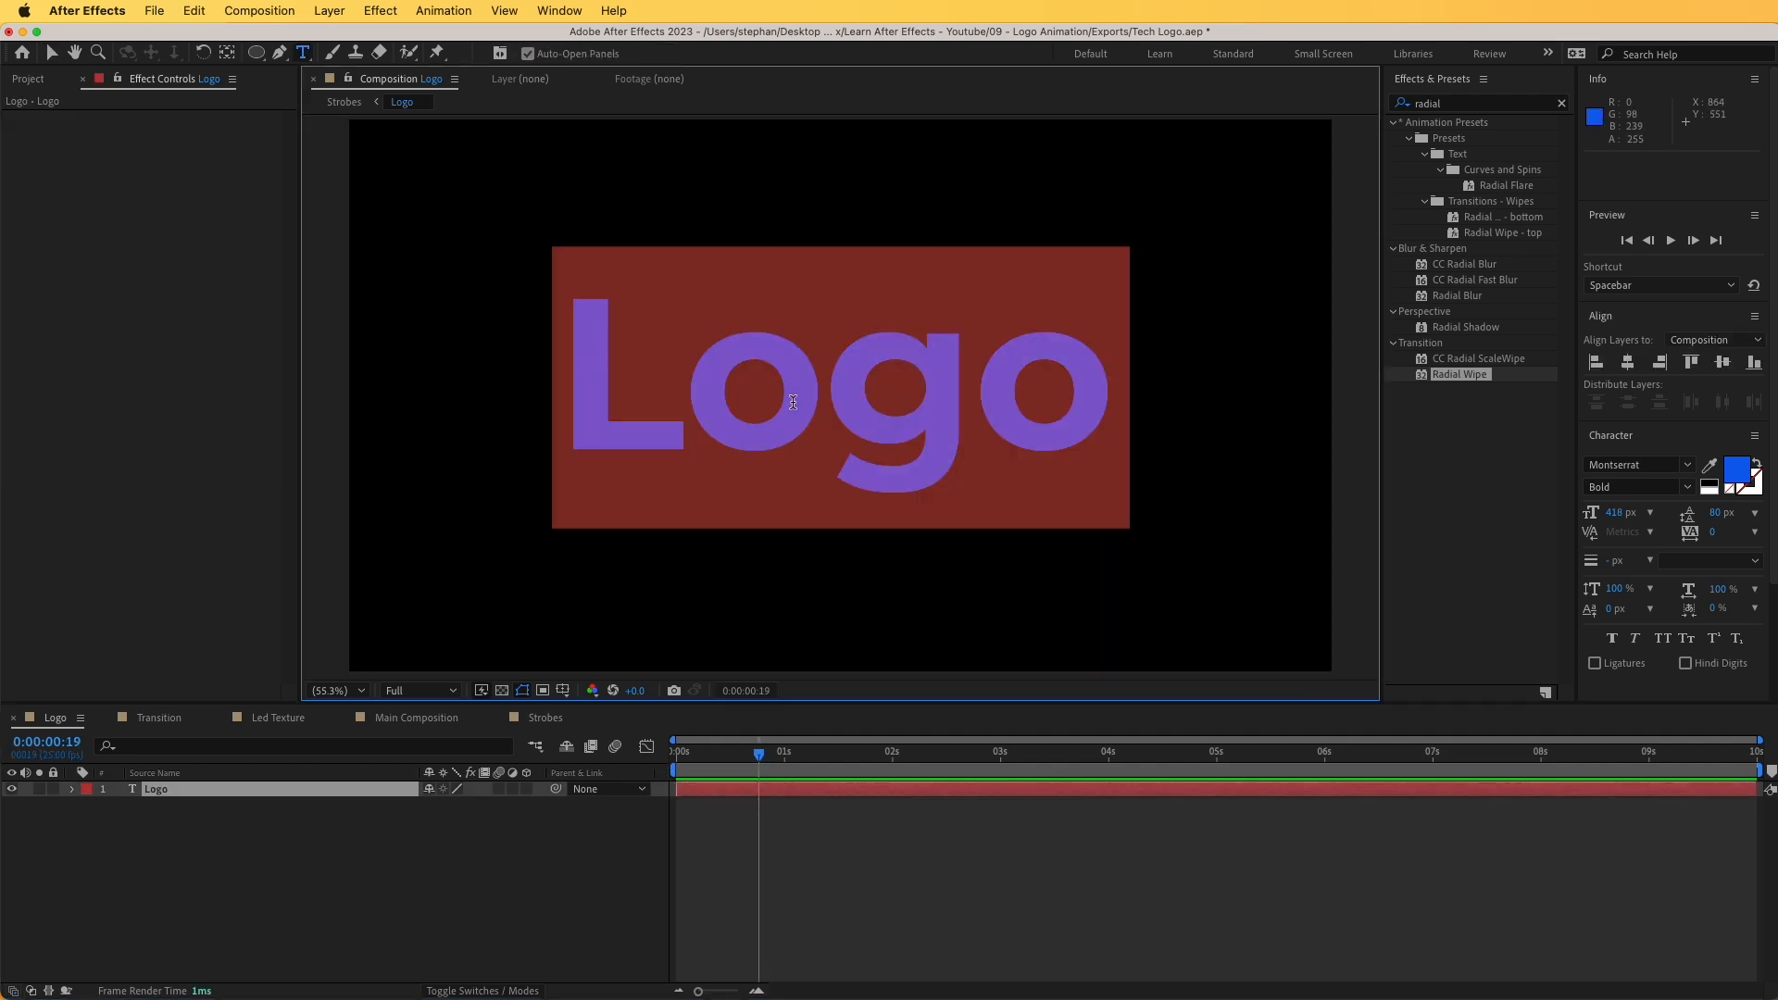
text(Subscribe)
click(755, 545)
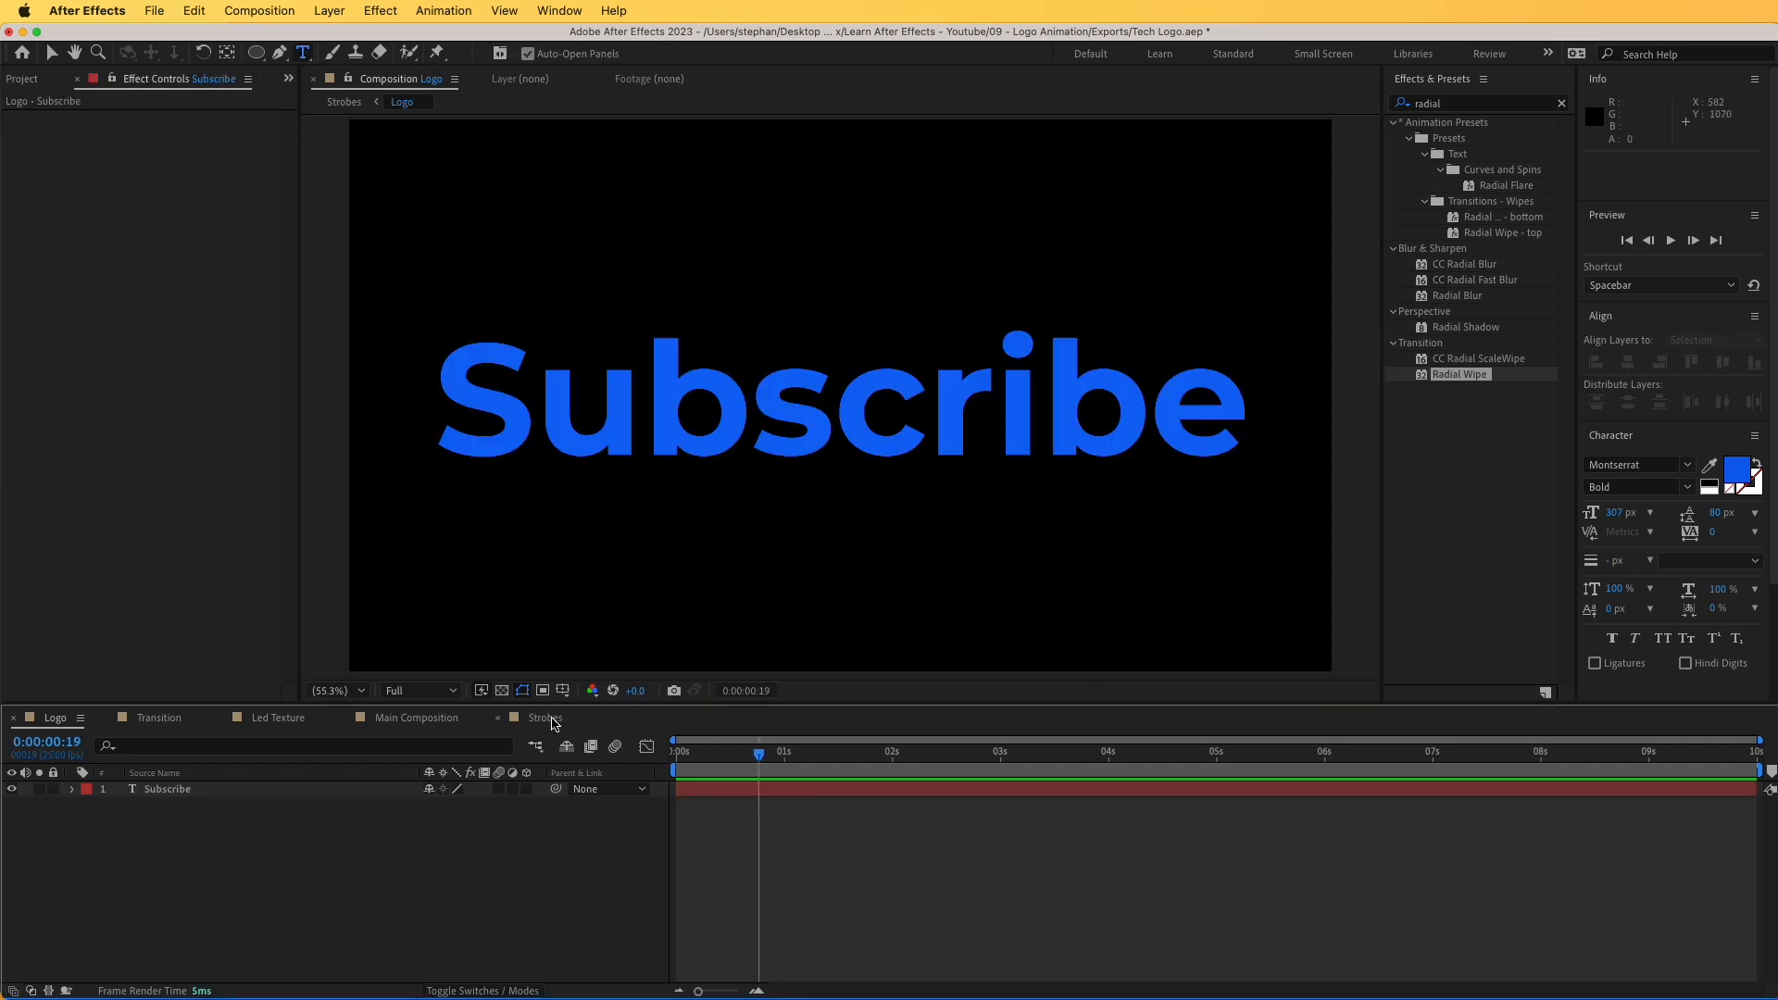
- Preview the Strobes composition with the replaced logo text
click(546, 718)
key(space)
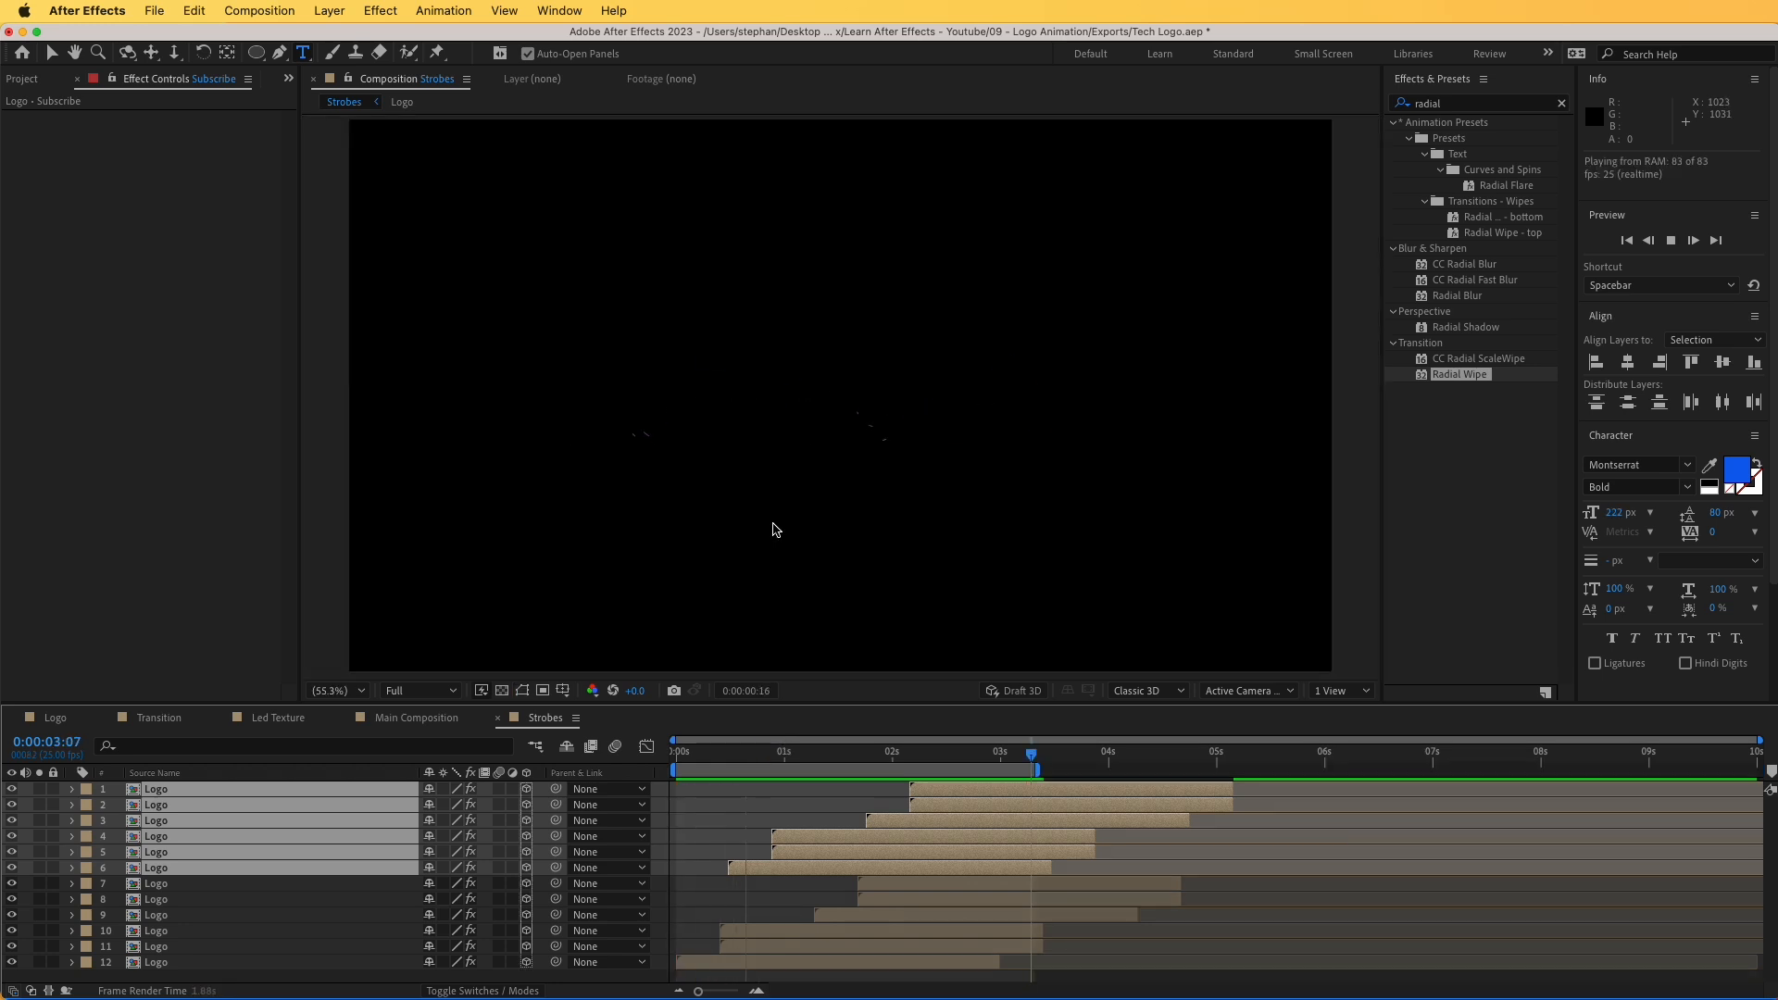
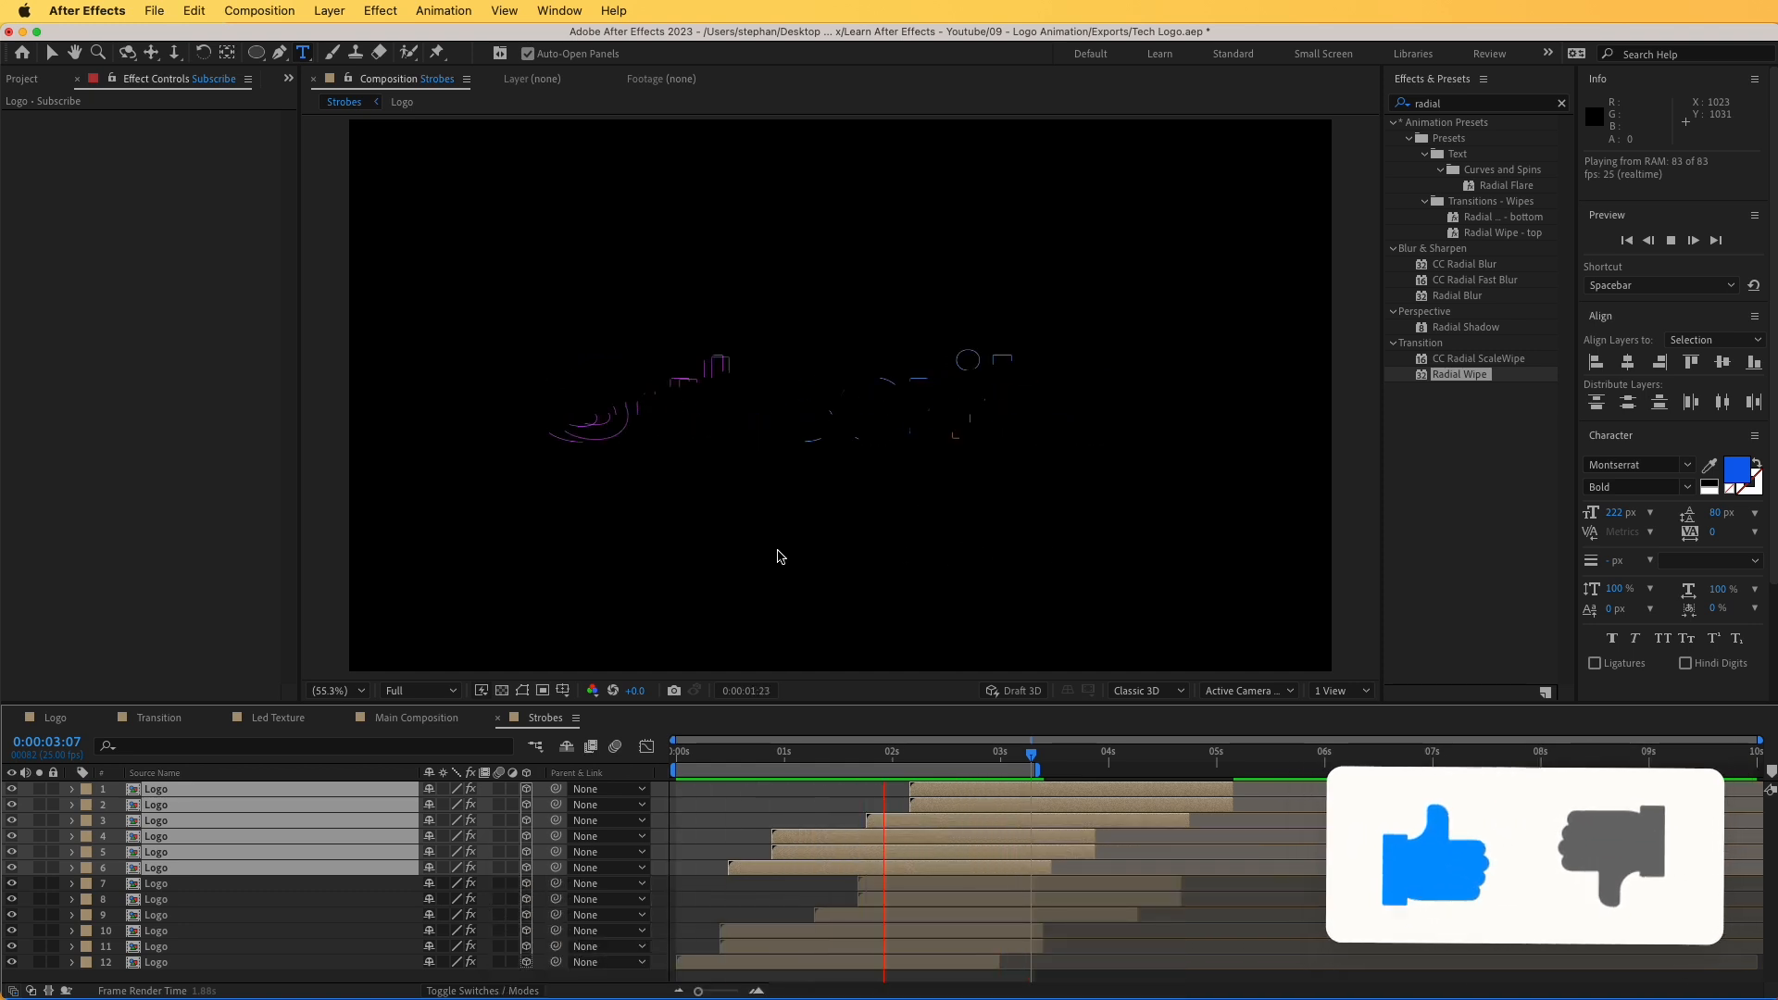
key(space)
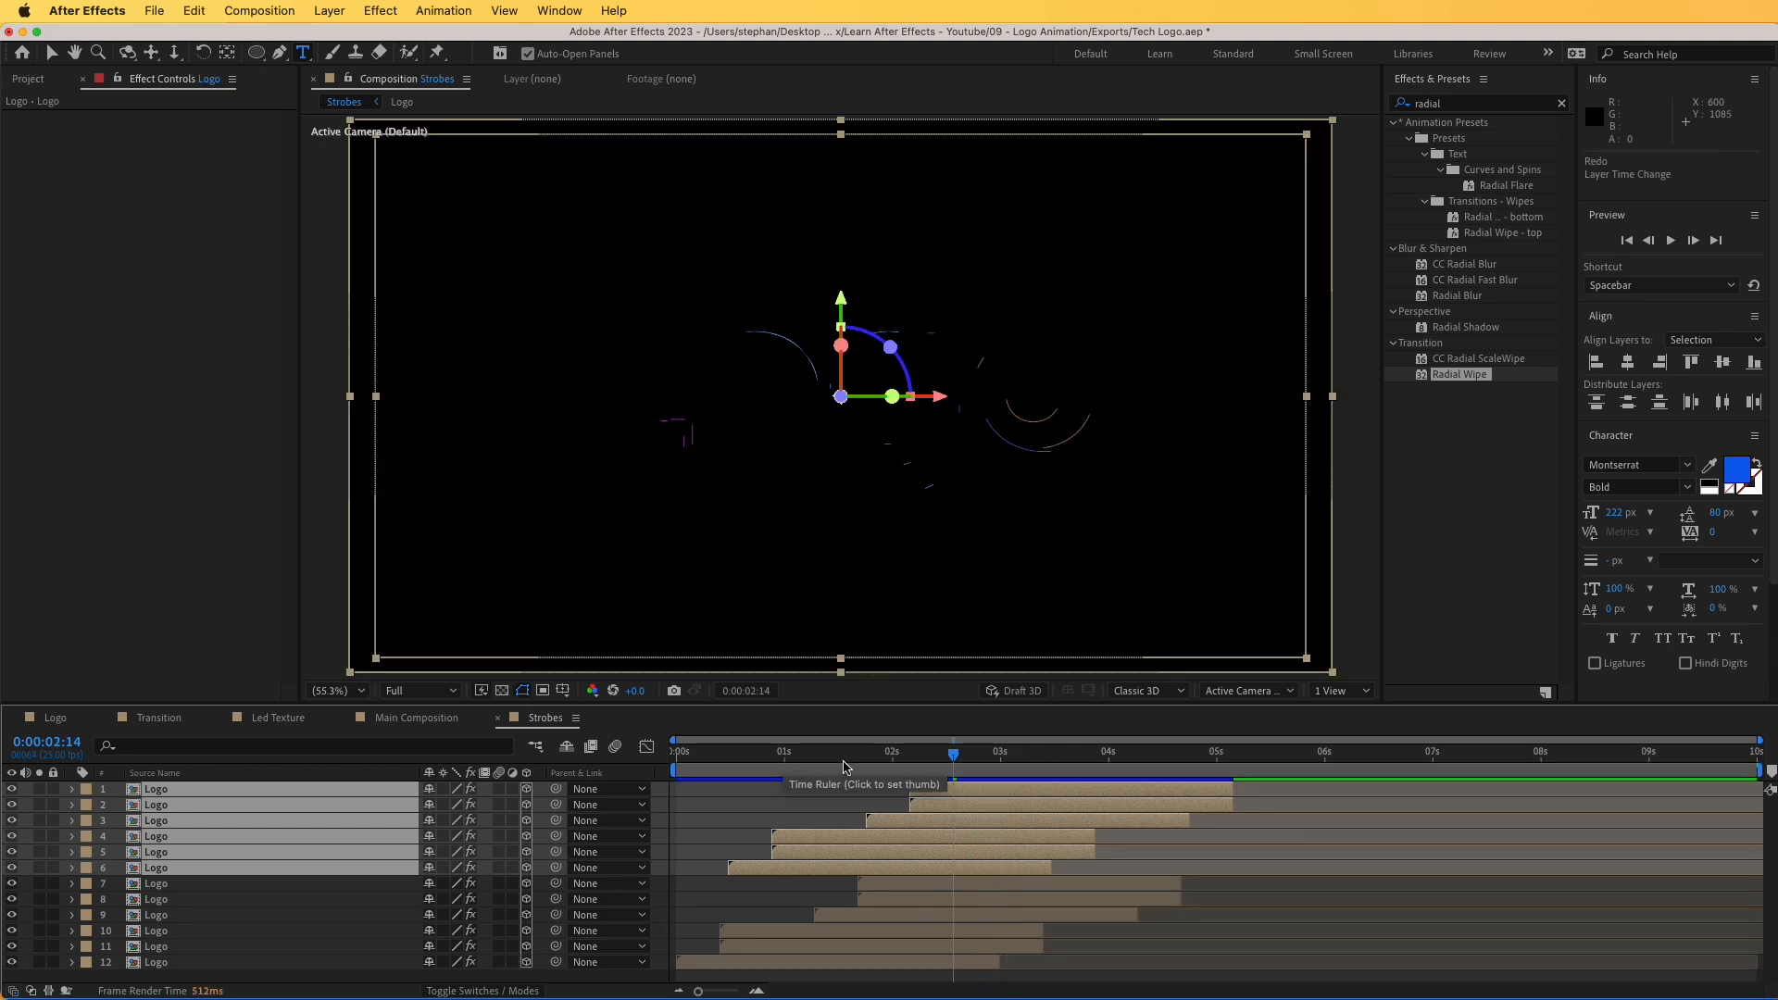
- Add the Strobes composition as the top layer of the Main Composition
click(422, 719)
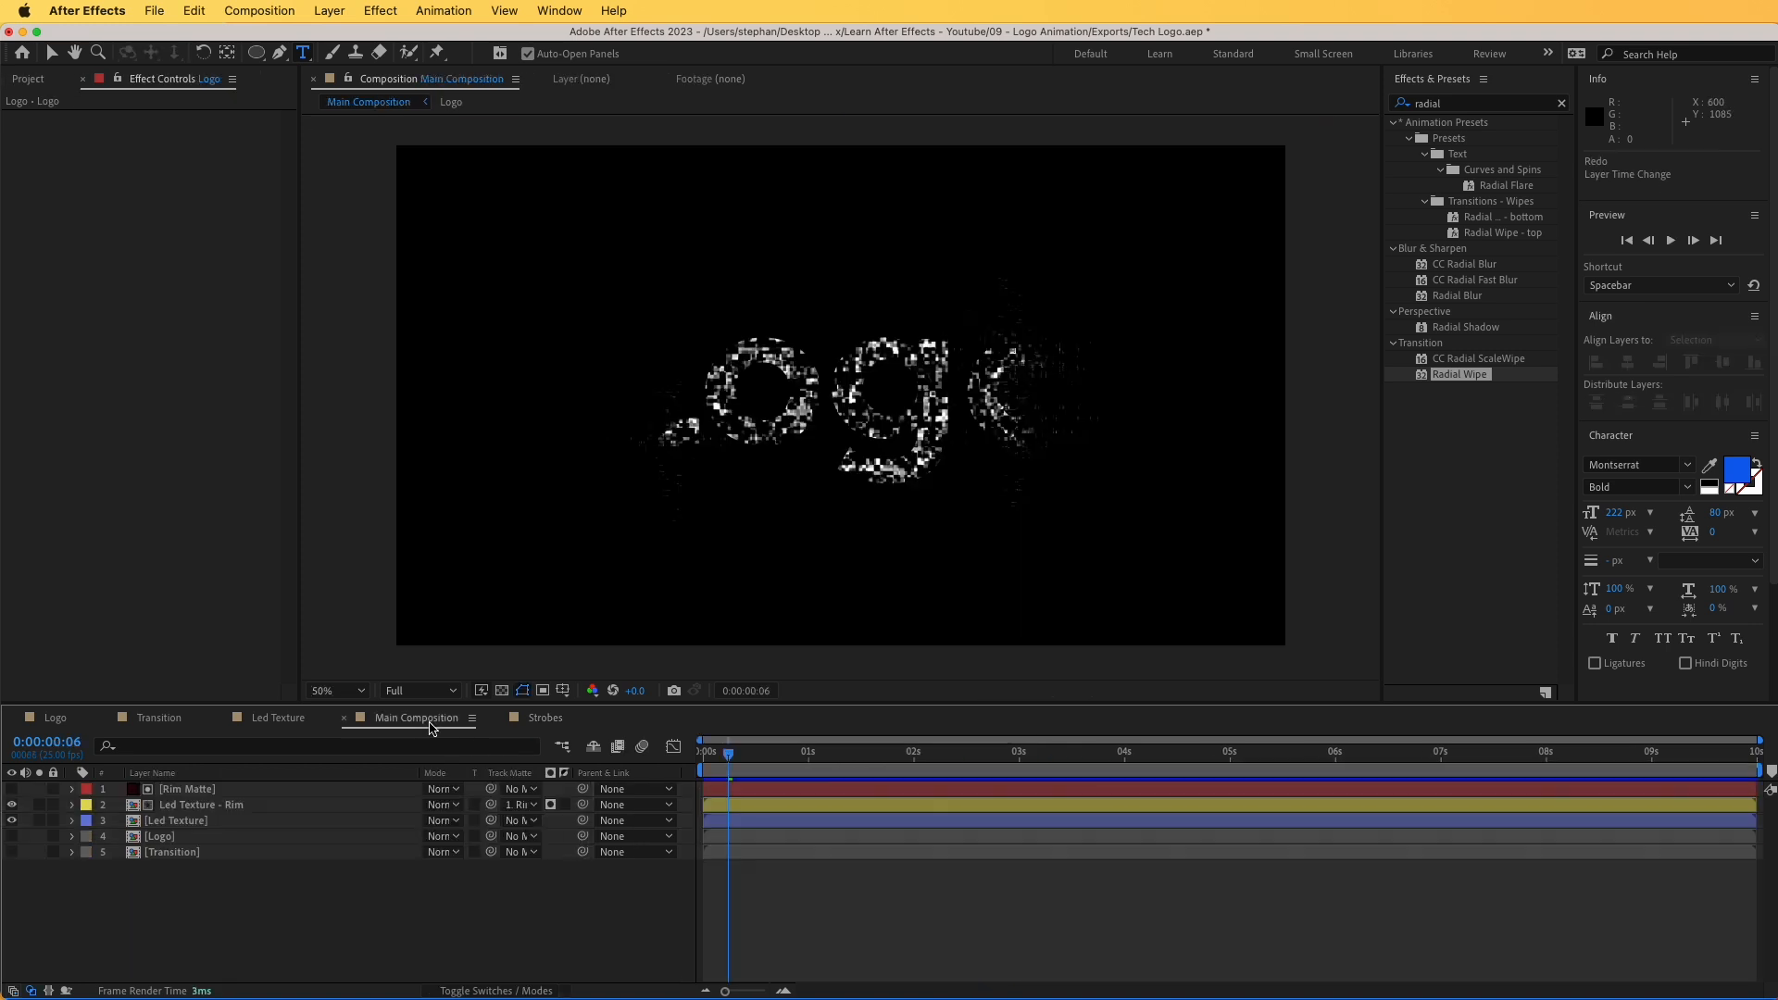
click(27, 80)
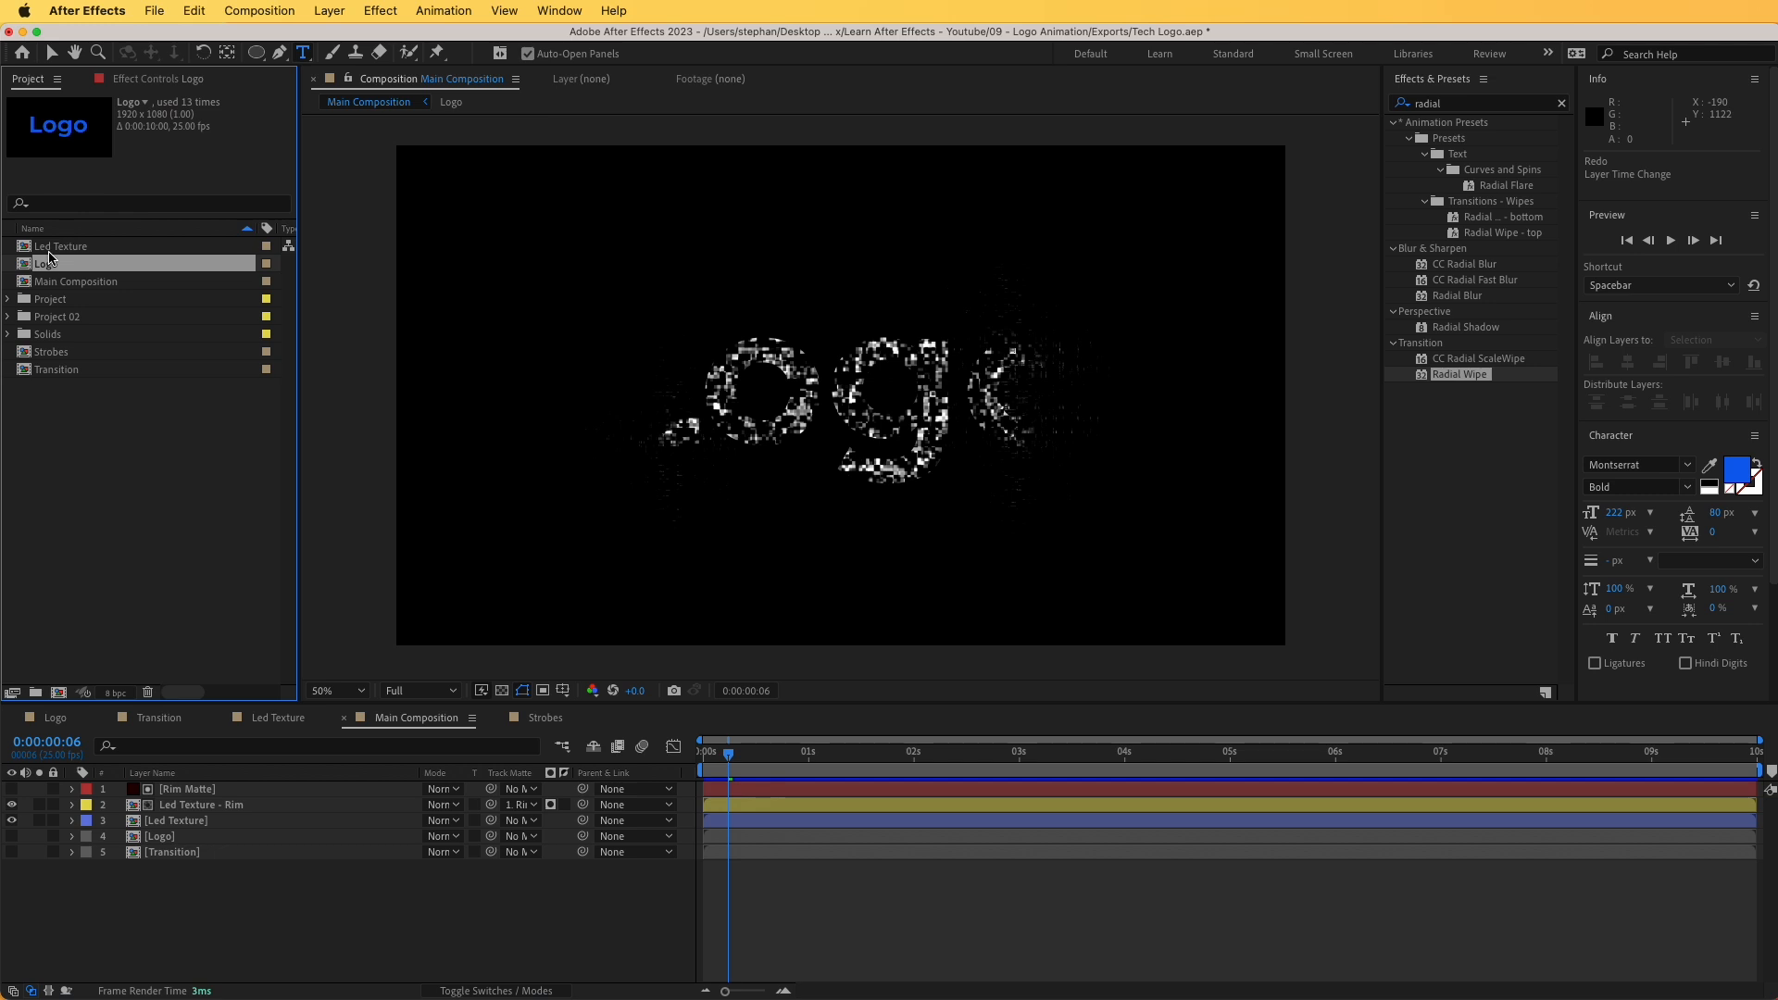
click(53, 353)
drag(51, 357, 227, 789)
drag(227, 789, 226, 787)
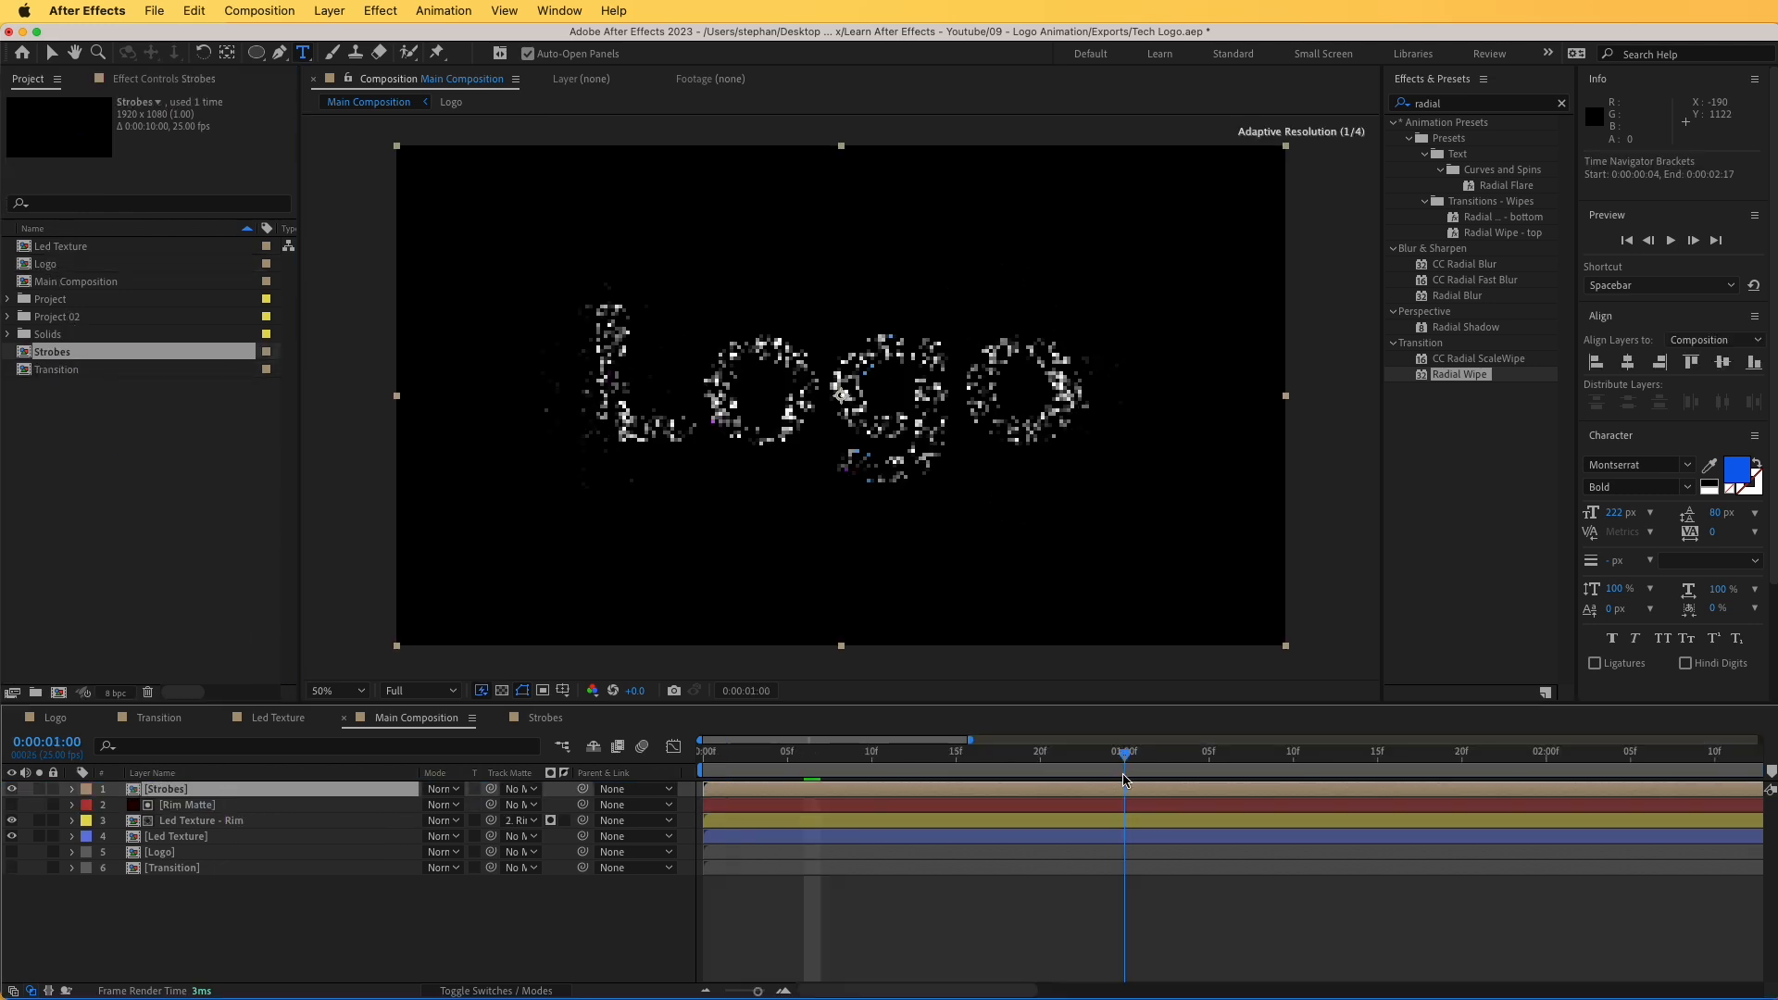
- Move the current time to 0:00:00:23 and set the Strobes layer's blending mode to Add
drag(1125, 780, 1093, 781)
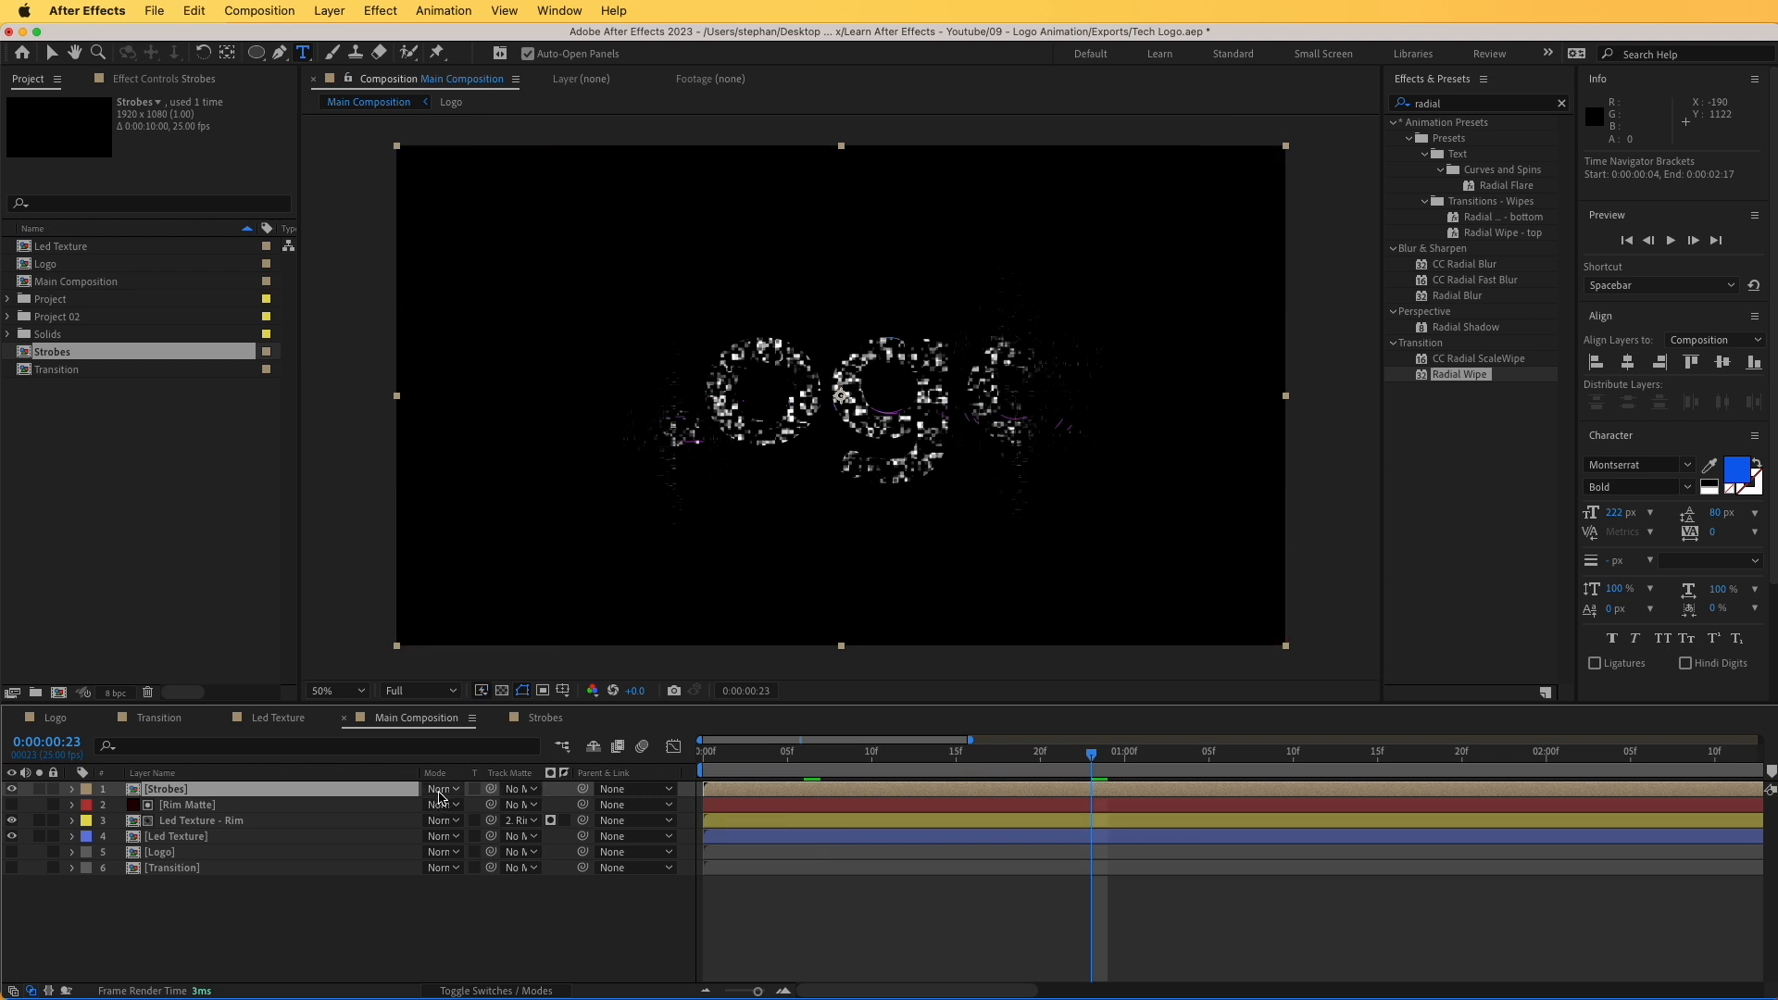
click(439, 794)
click(469, 641)
- Create a 1920 x 1080 px solid named Bg and place it below all other layers
click(361, 897)
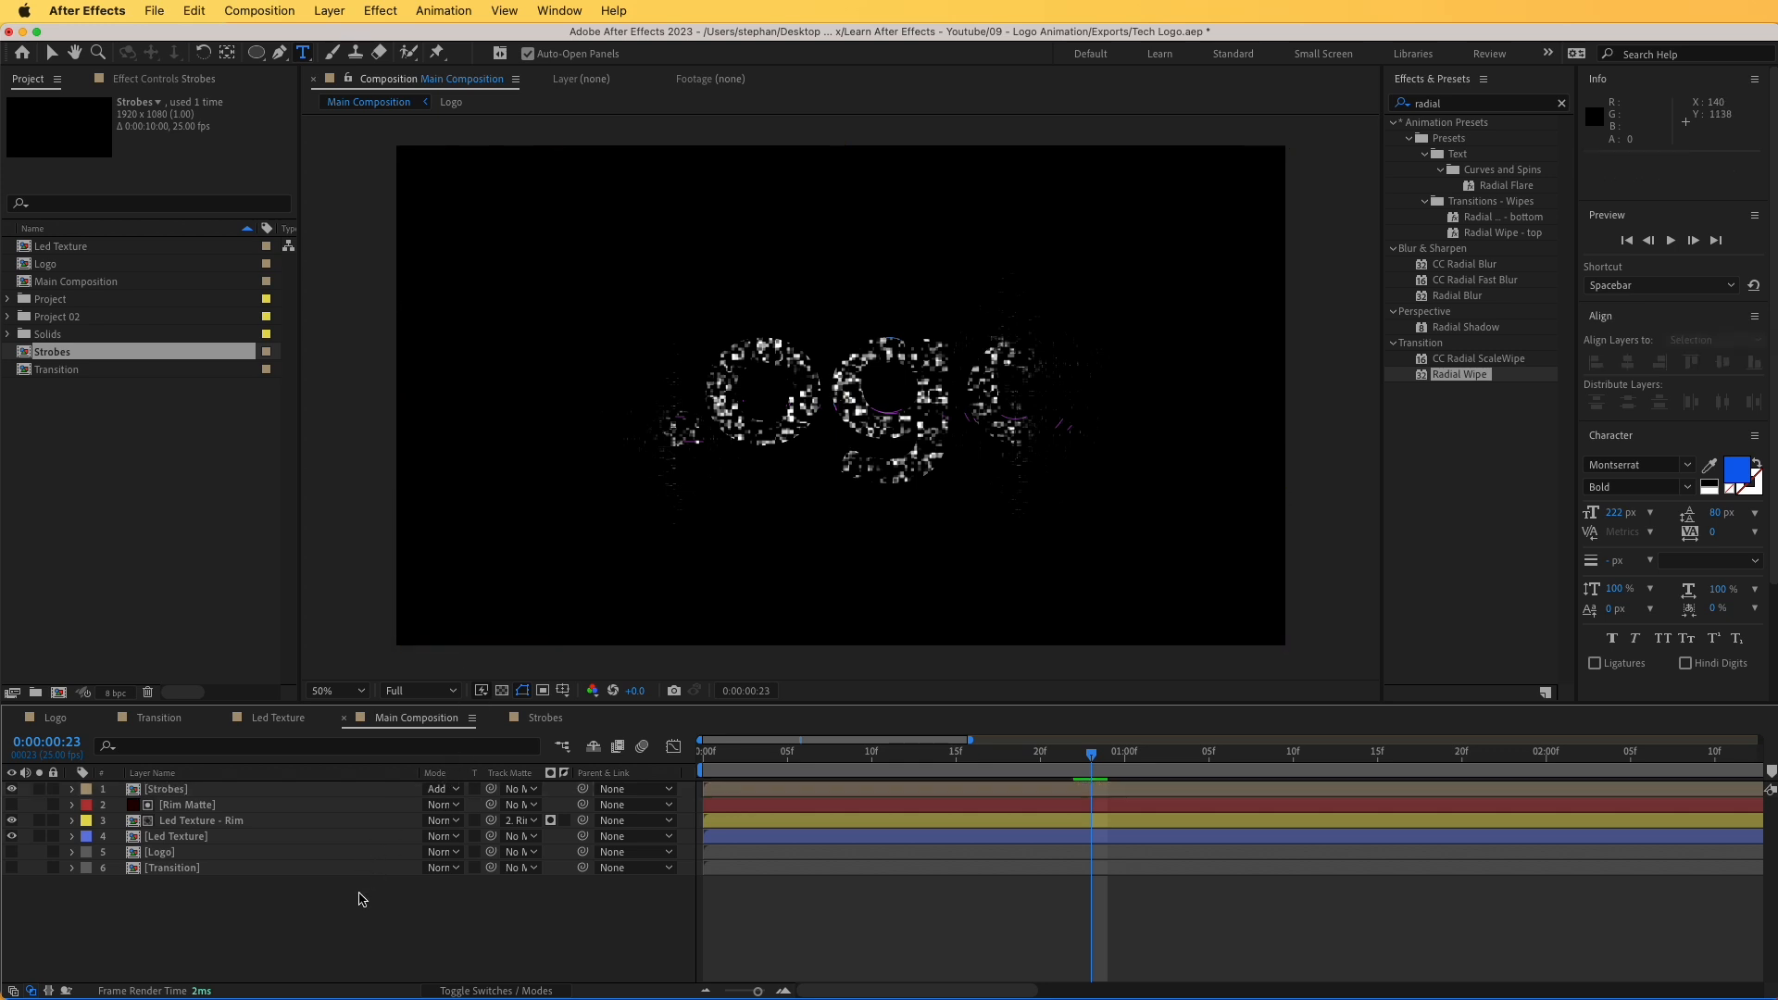
right_click(361, 897)
mouse_move(534, 916)
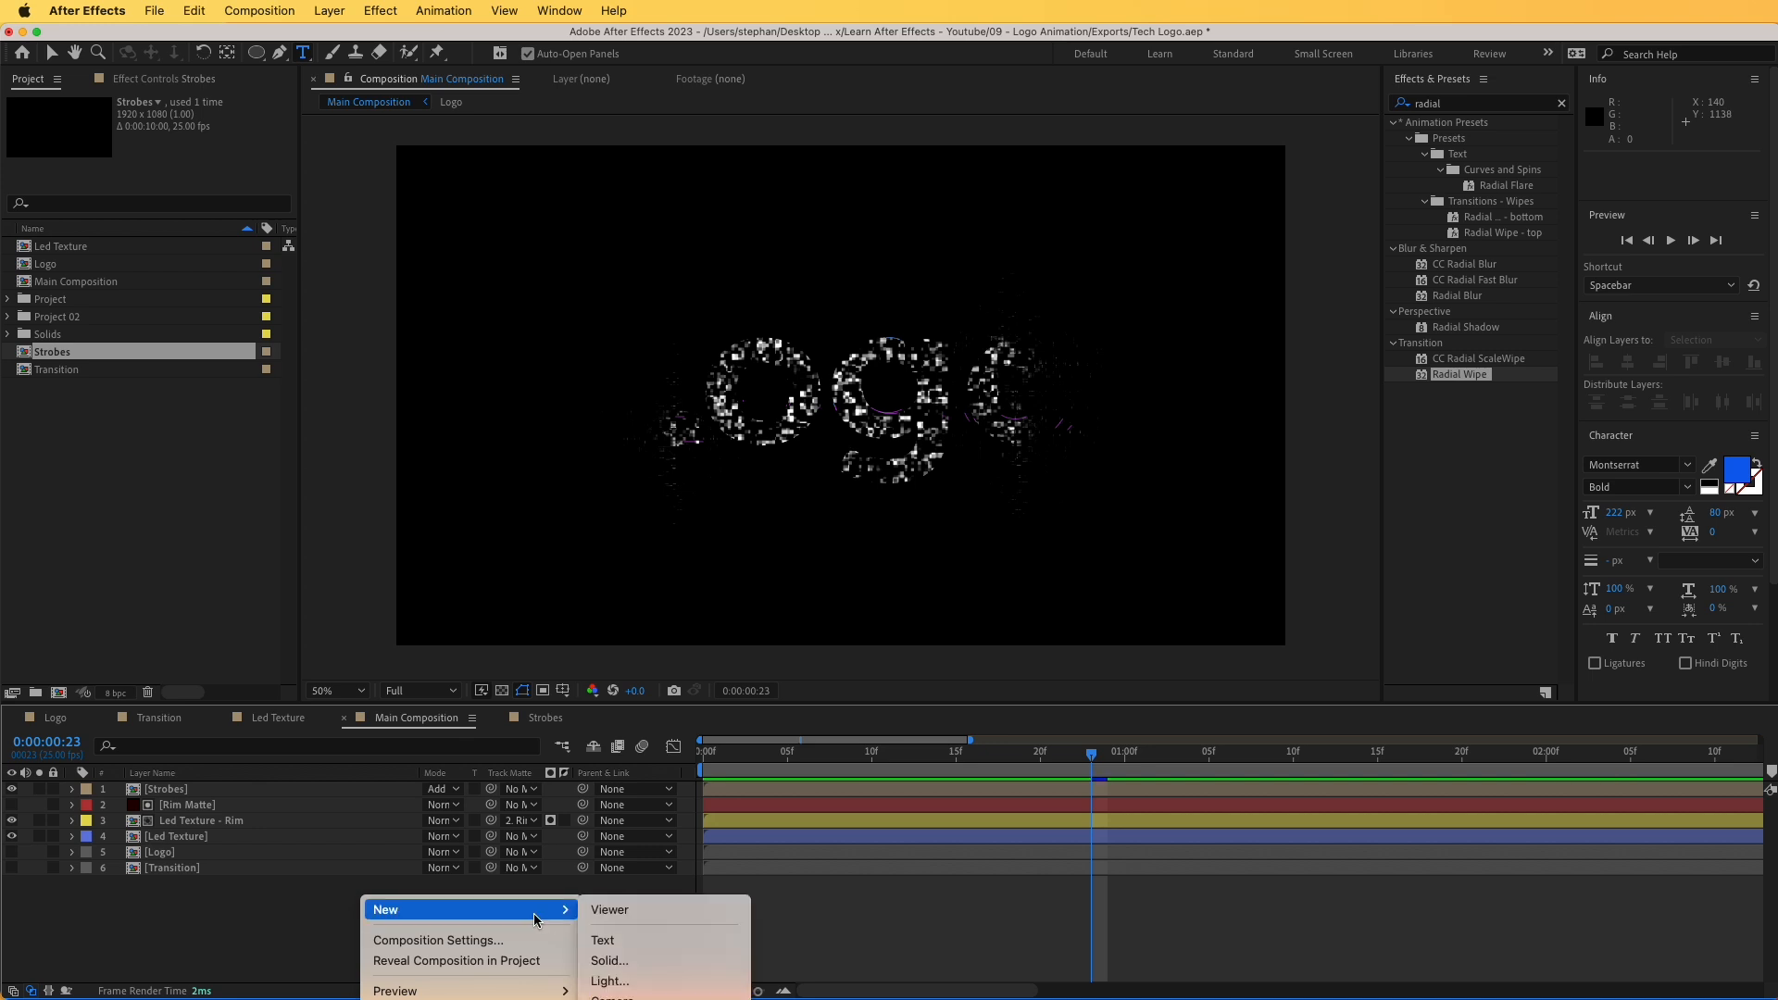
click(610, 962)
text(Bg)
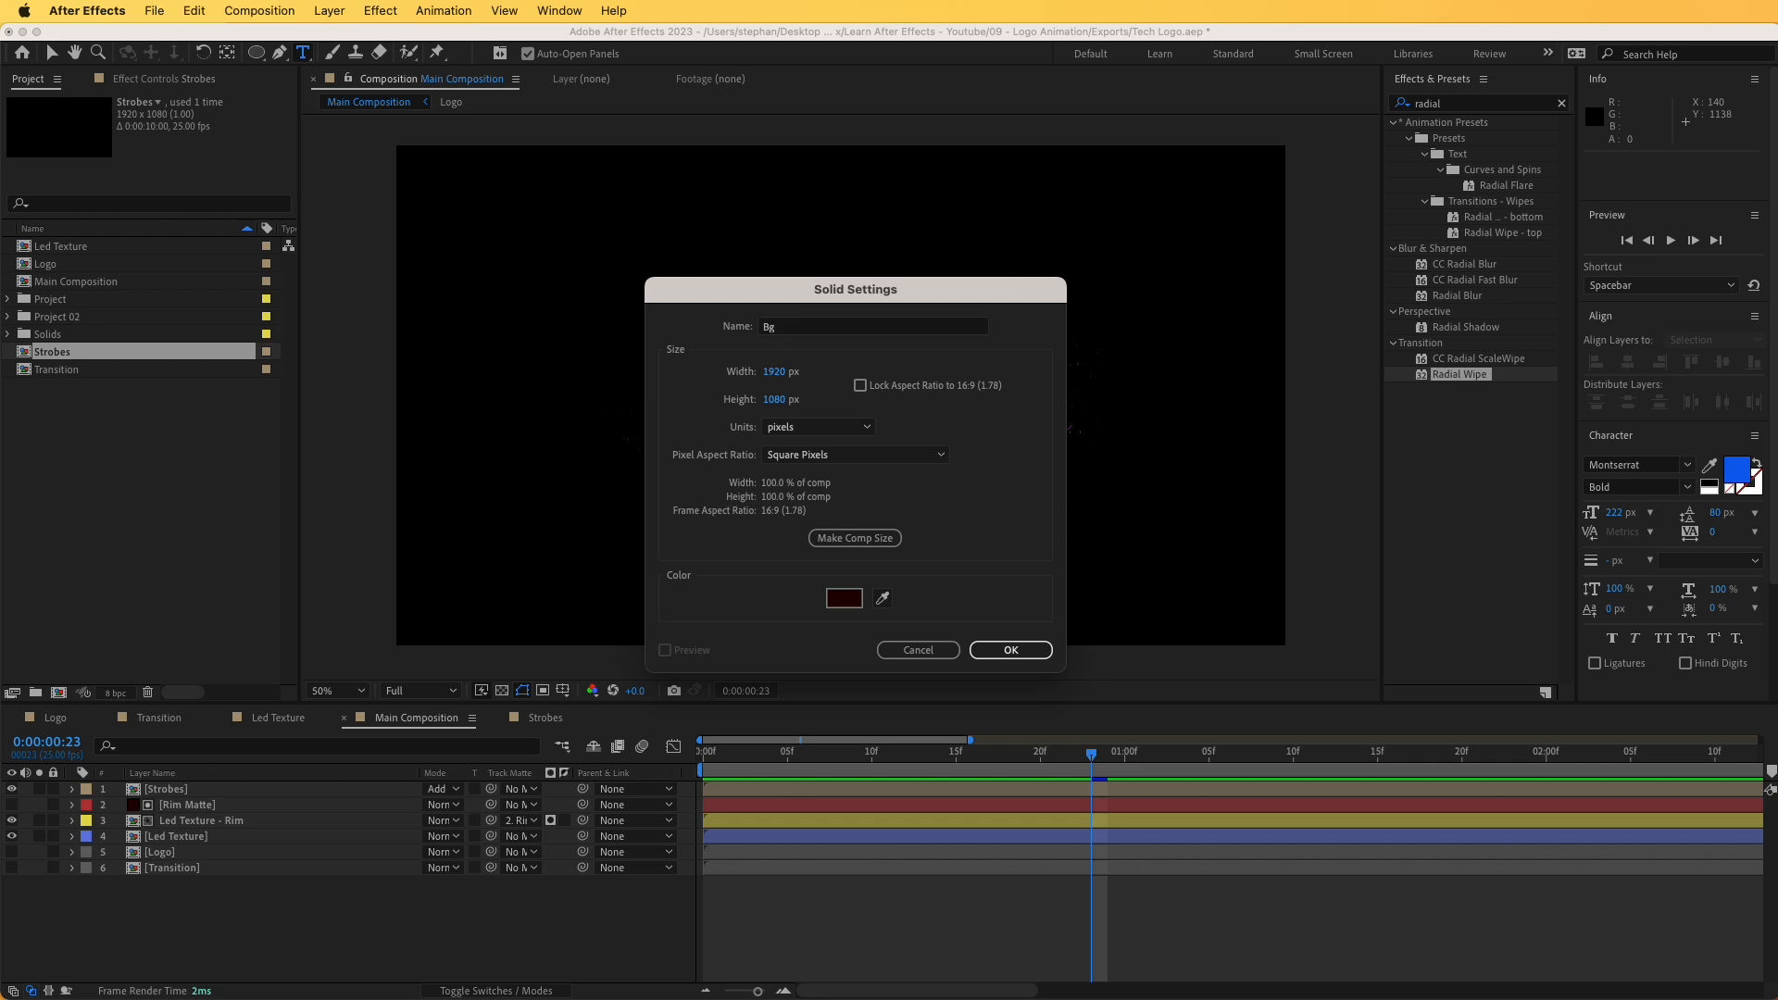
key(Return)
drag(165, 809, 209, 914)
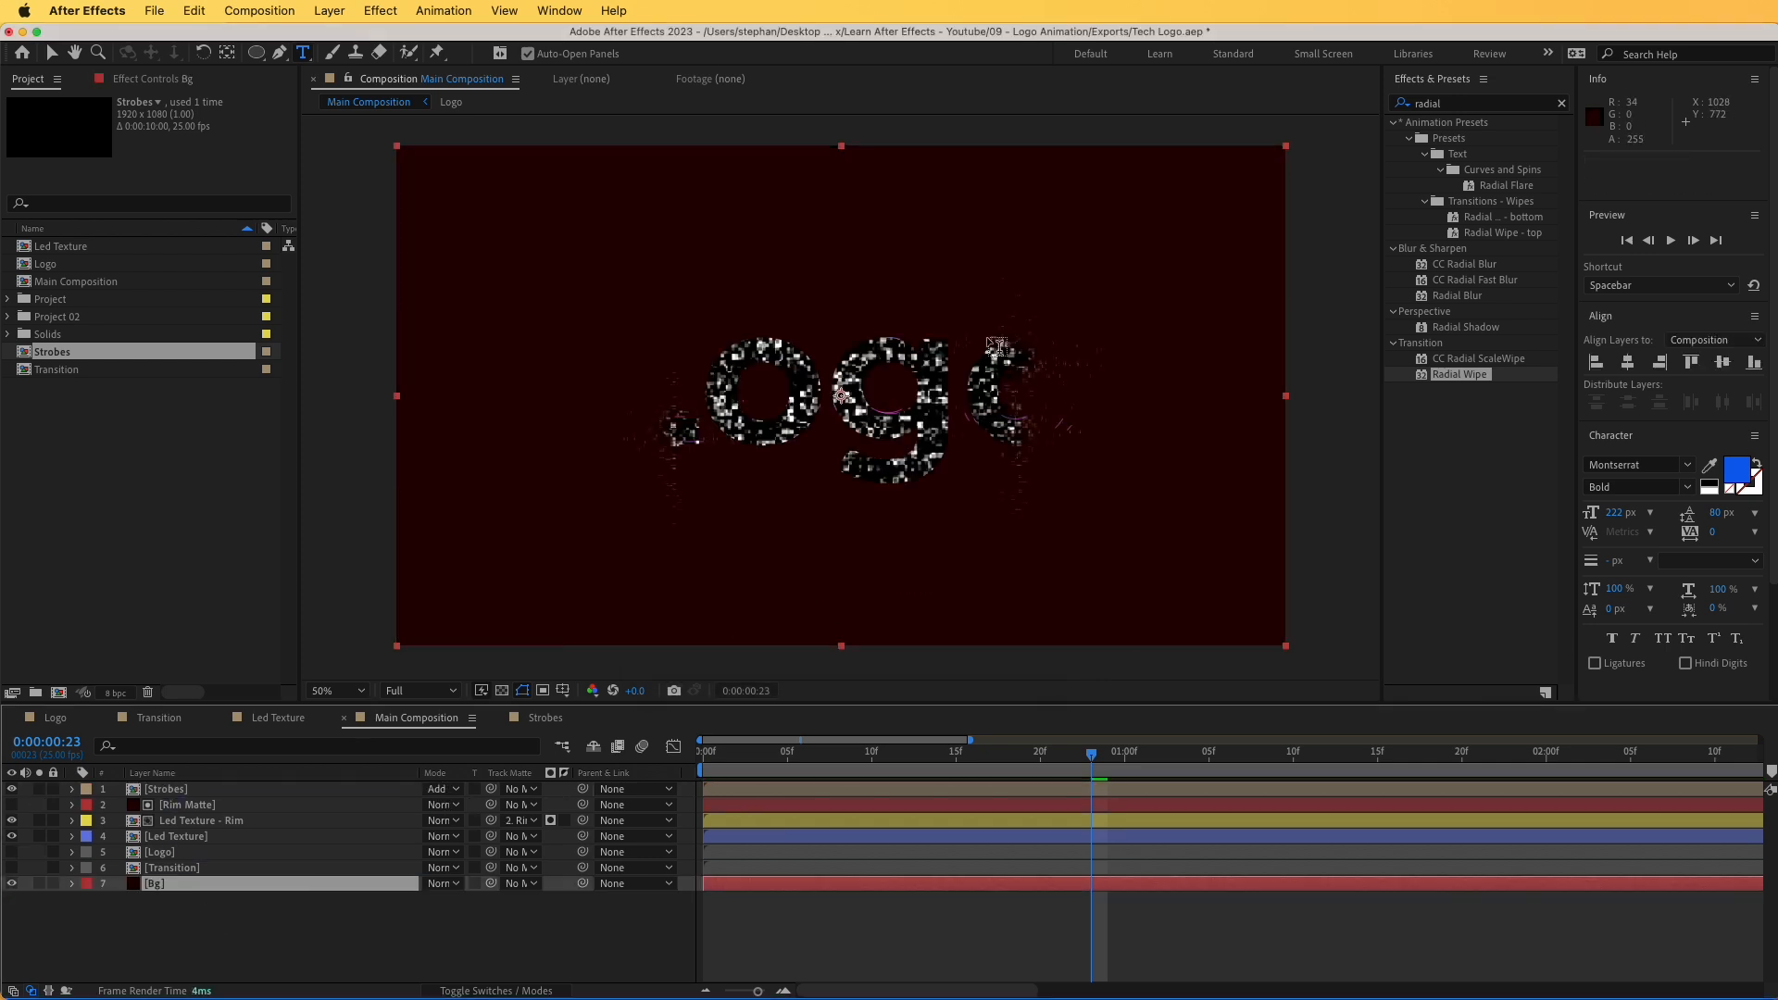
- Apply the Gradient Ramp effect to the Bg solid and set its End Color to dark blue 001933
double_click(1430, 103)
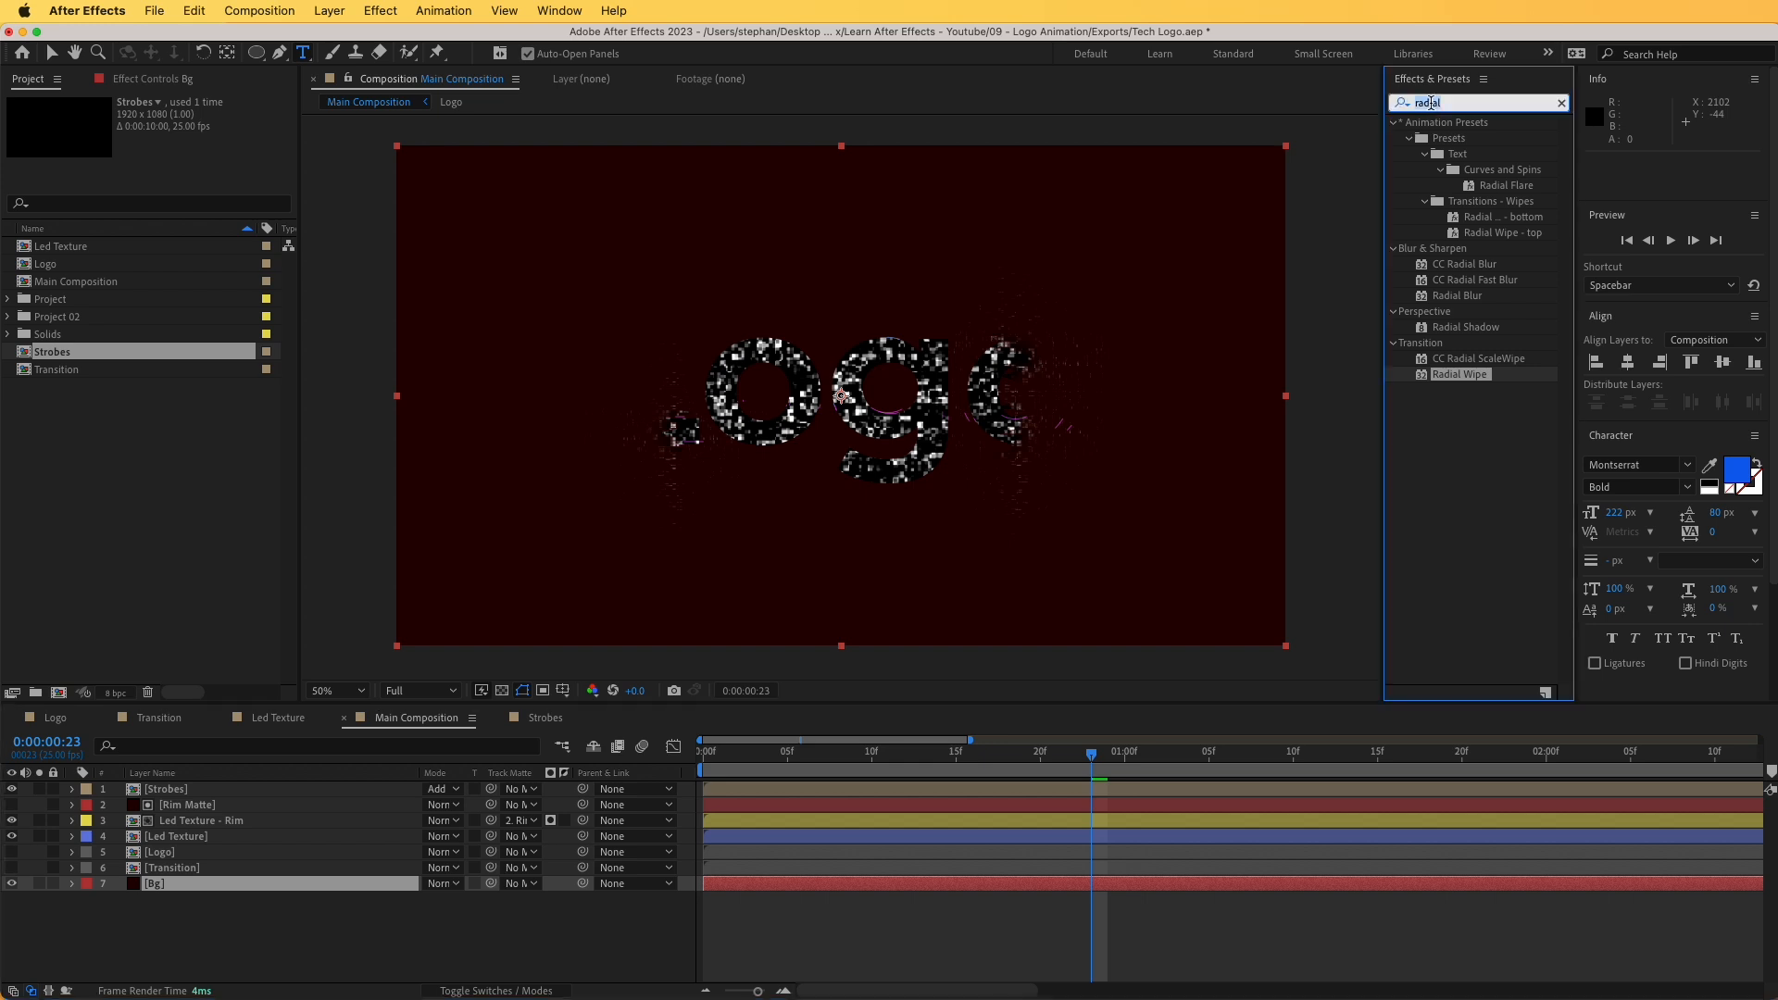
text(gradie)
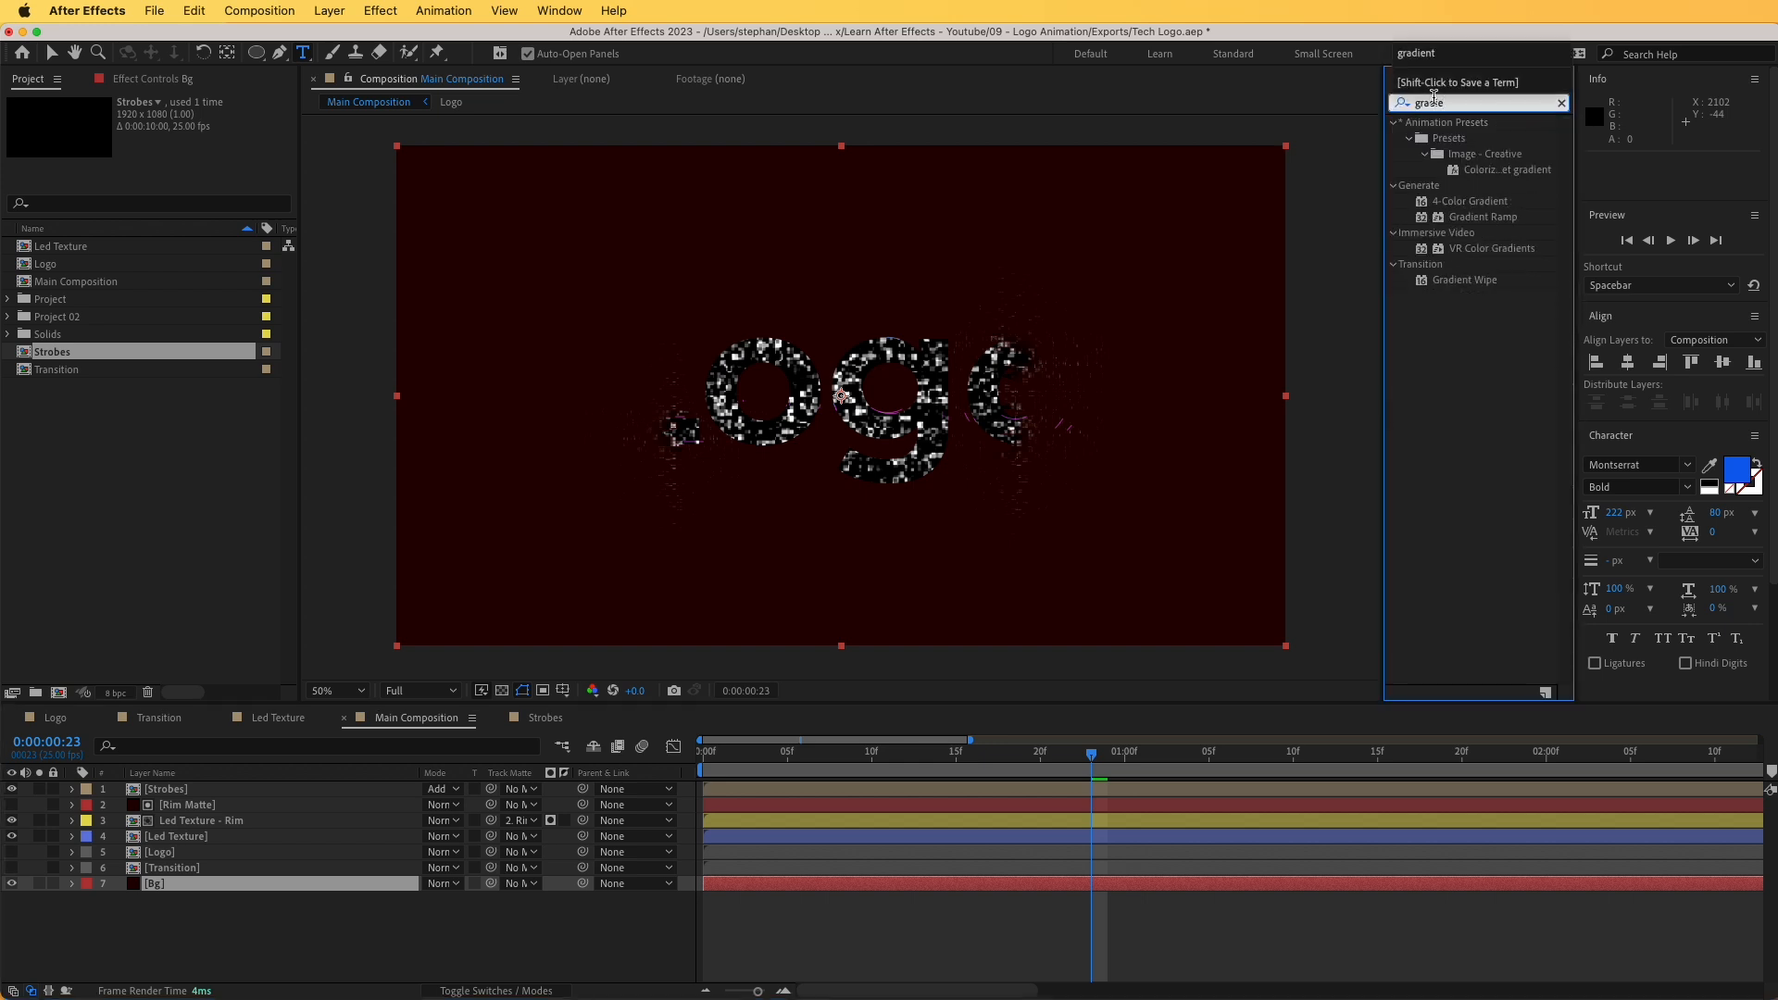
drag(1474, 218, 241, 885)
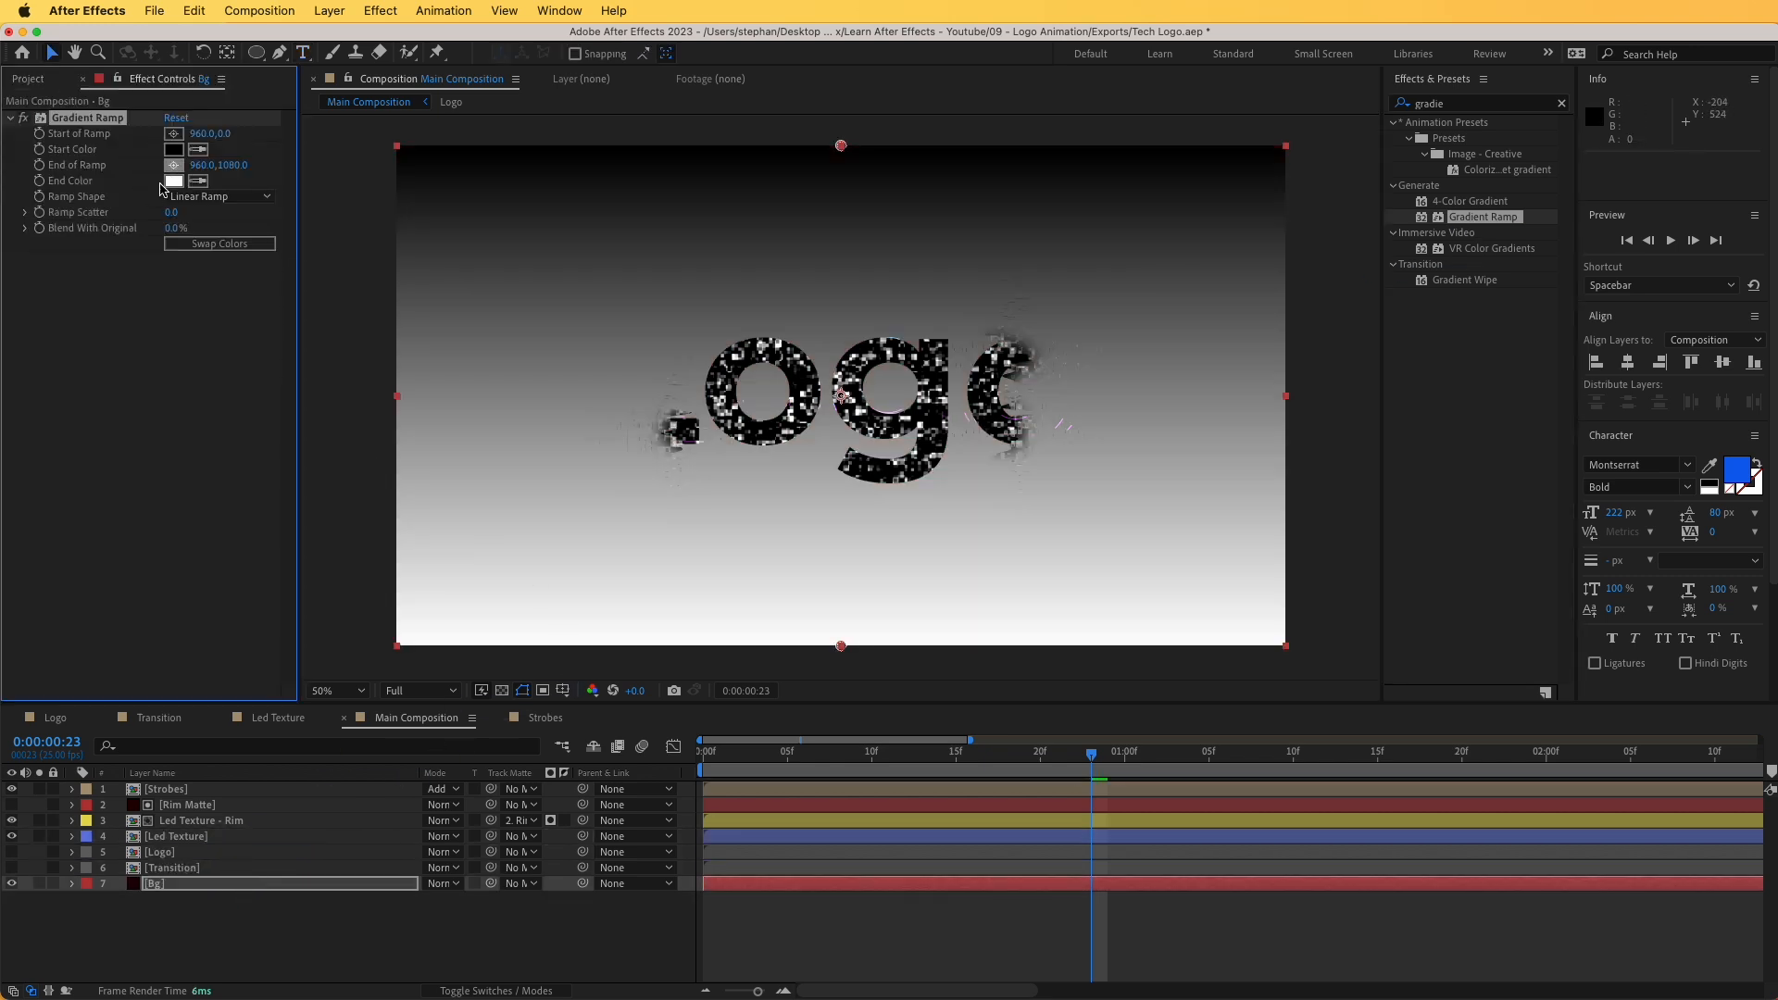
click(173, 181)
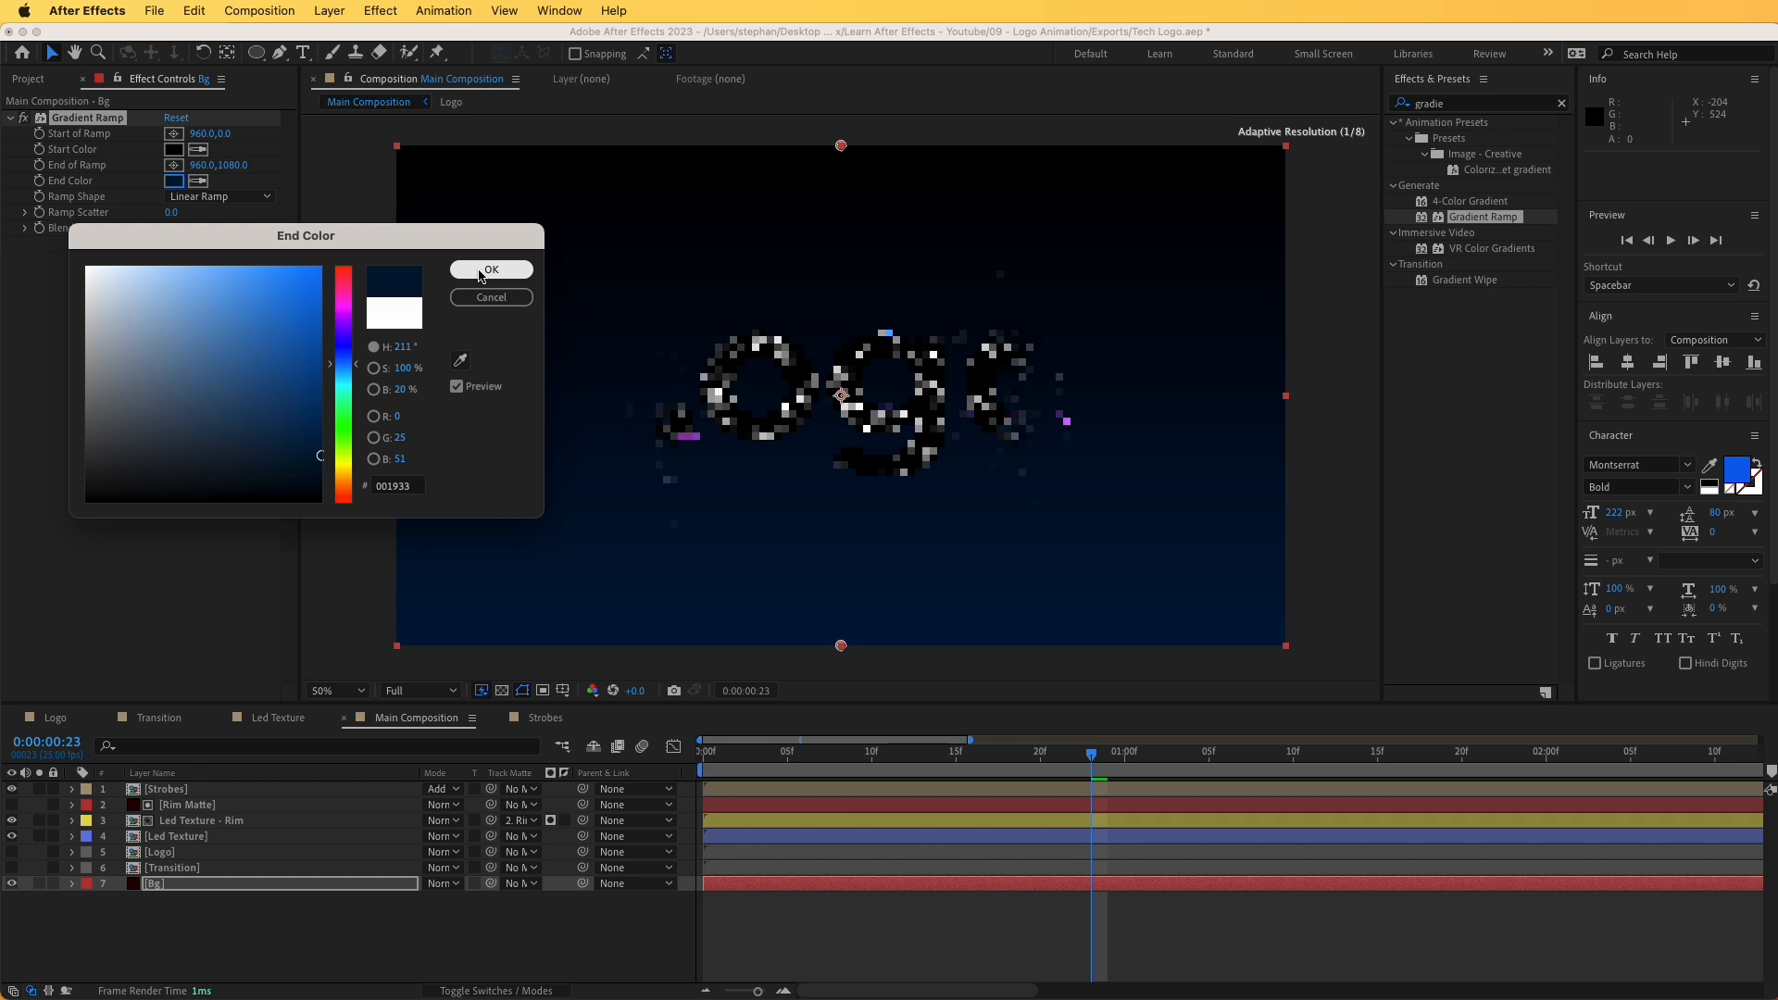
click(486, 270)
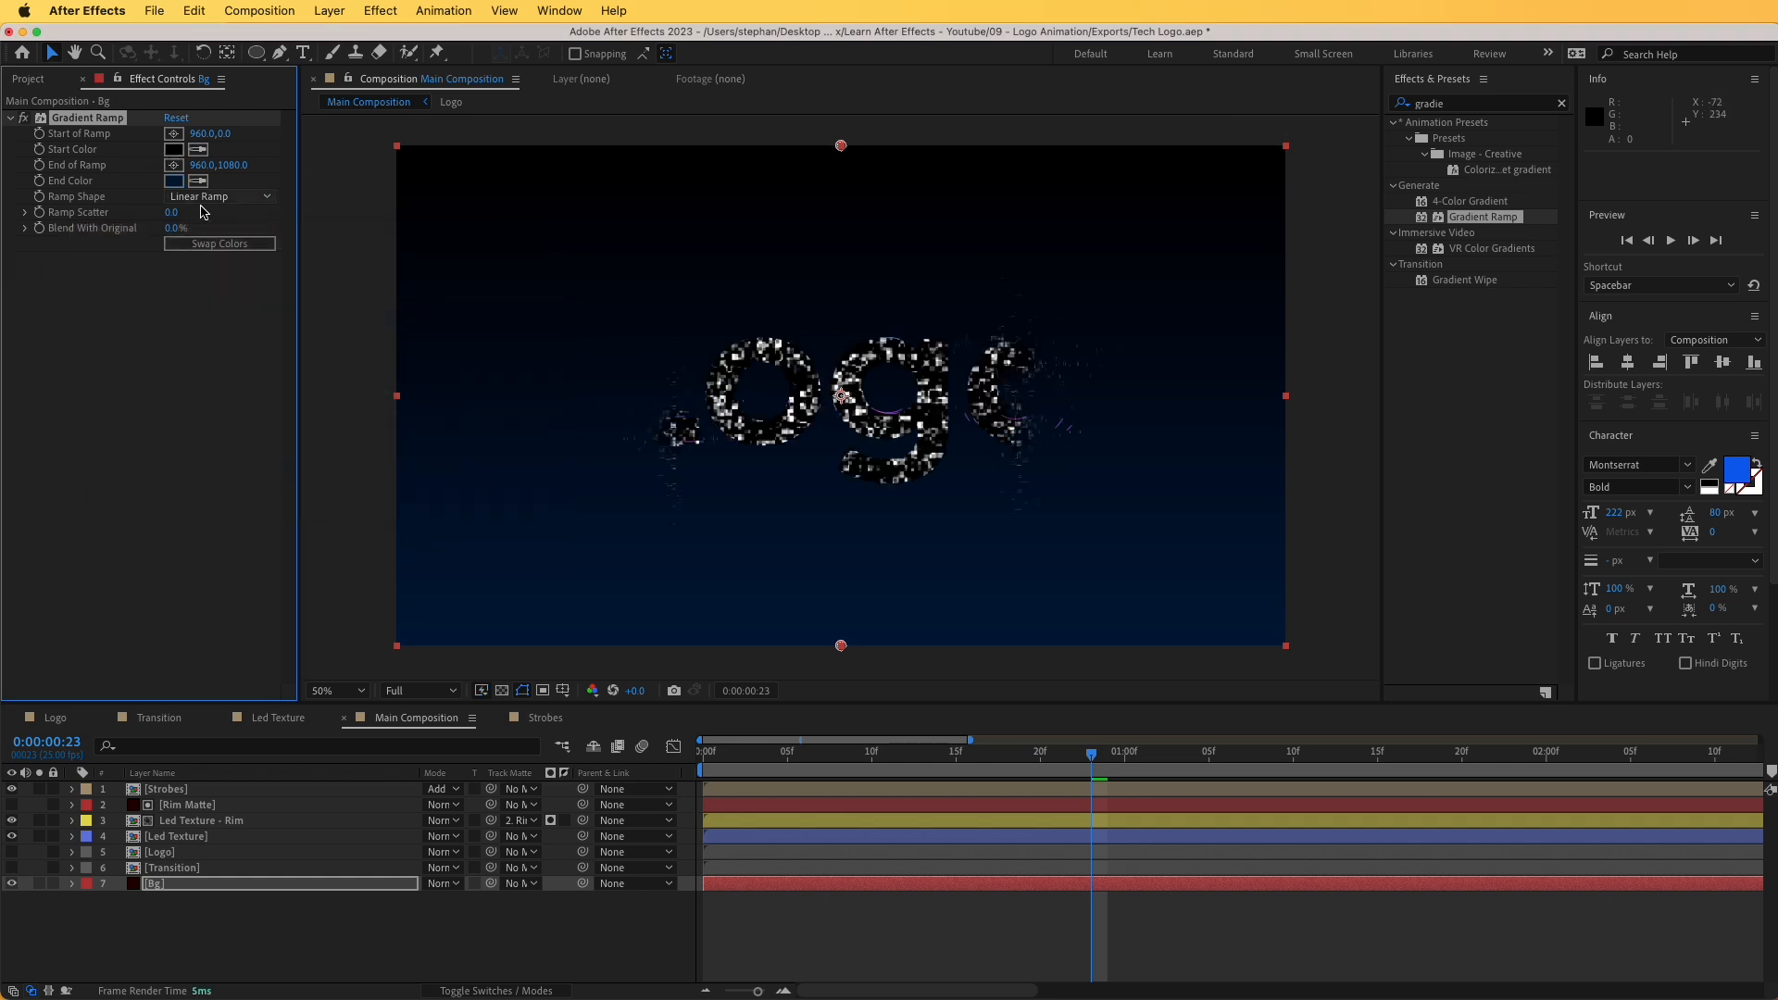
- Make the Bg gradient a Radial Ramp starting at about 954, 532 and ending at about 1958, 1248
click(213, 196)
click(219, 239)
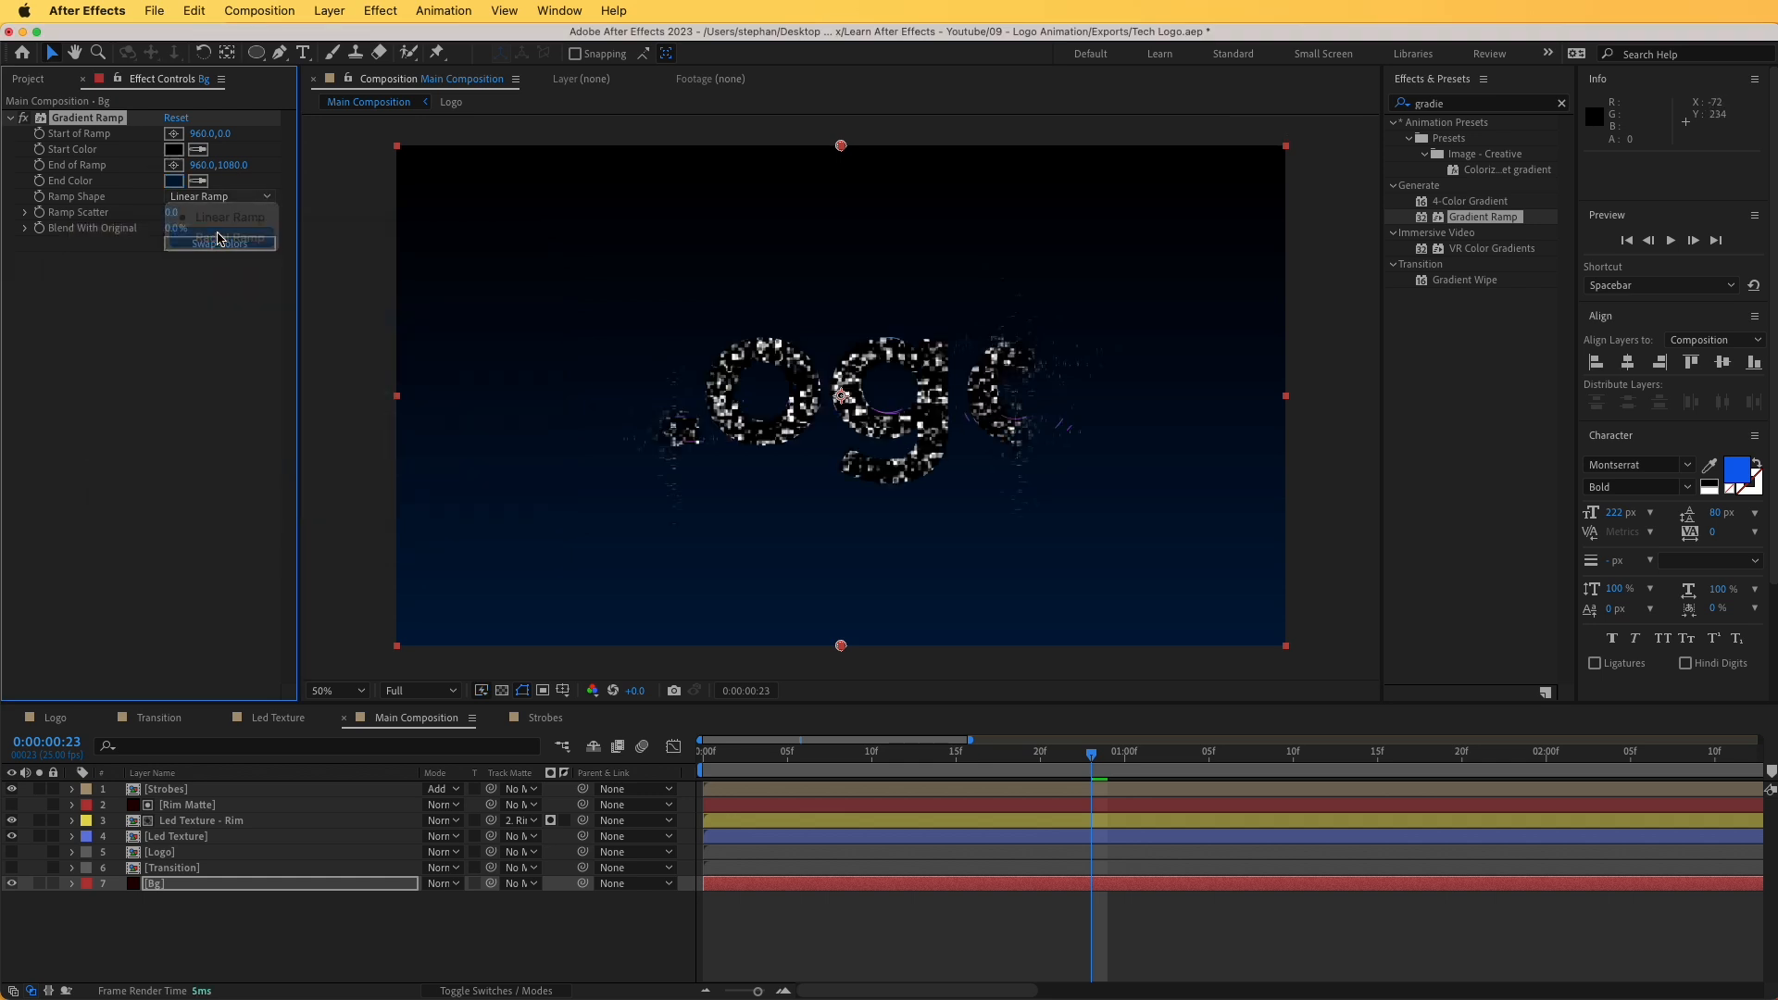
drag(841, 145, 838, 392)
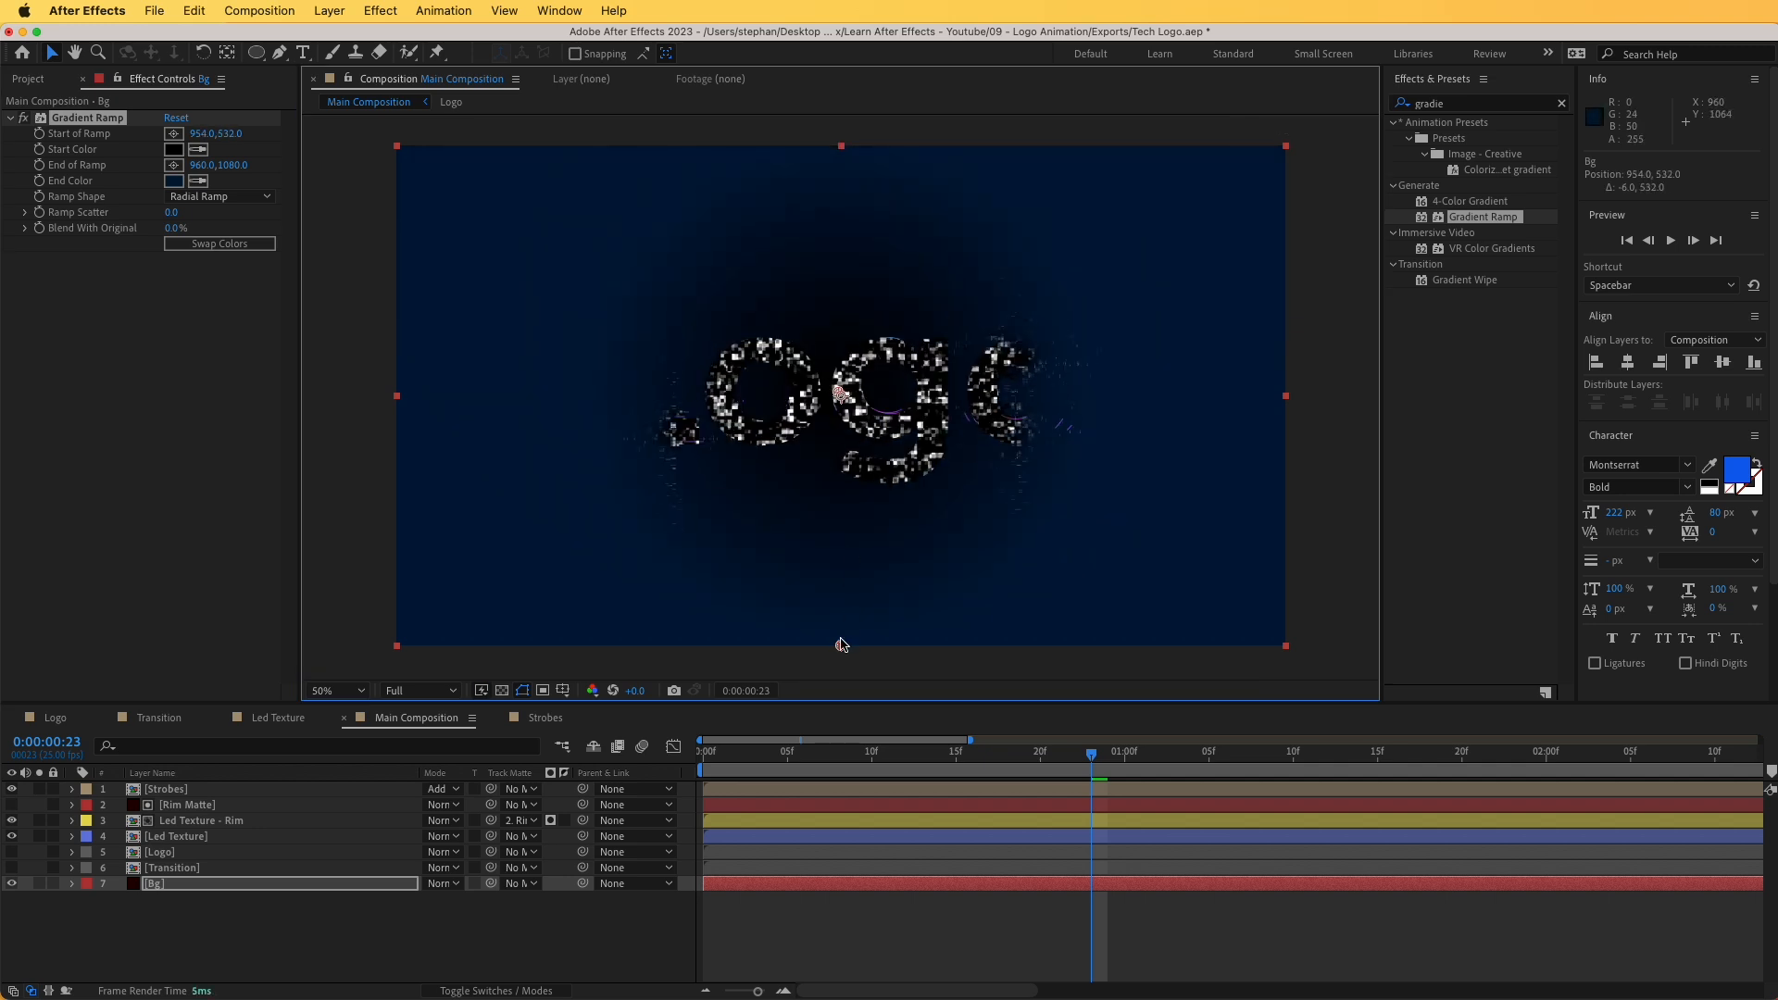
drag(842, 646, 1304, 722)
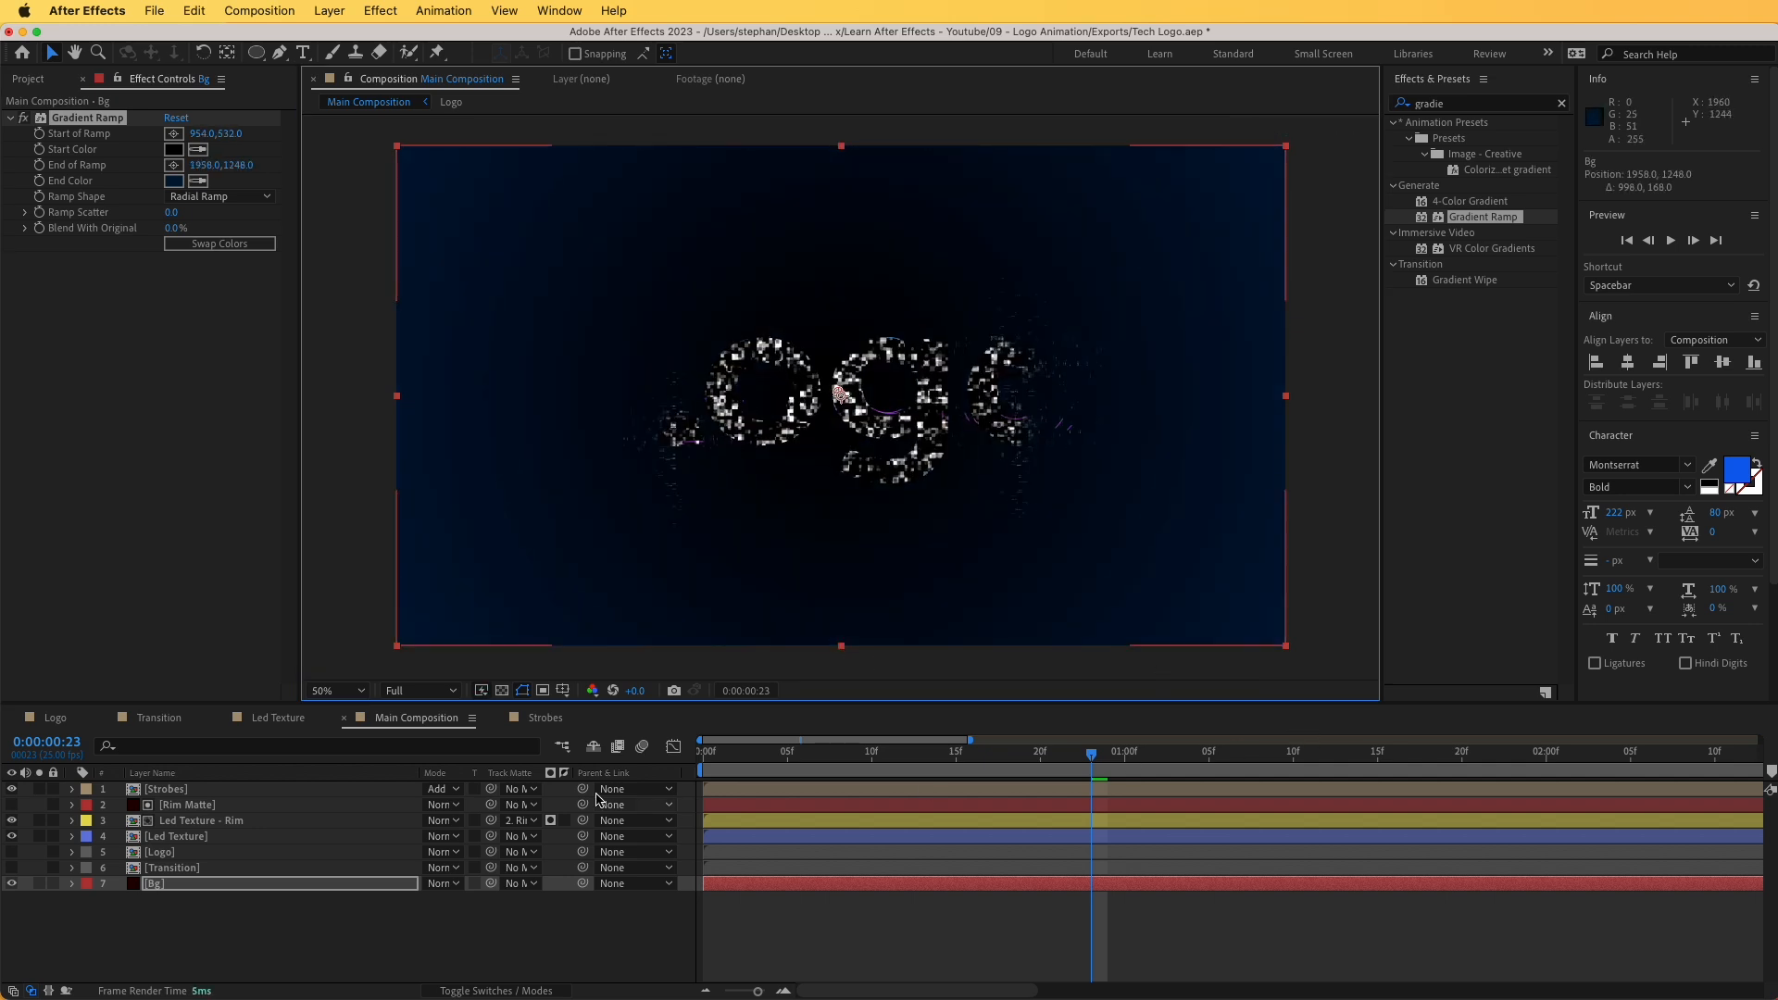
- Swap the Bg gradient's colors and extend its End of Ramp to about 2894, 1644
click(220, 245)
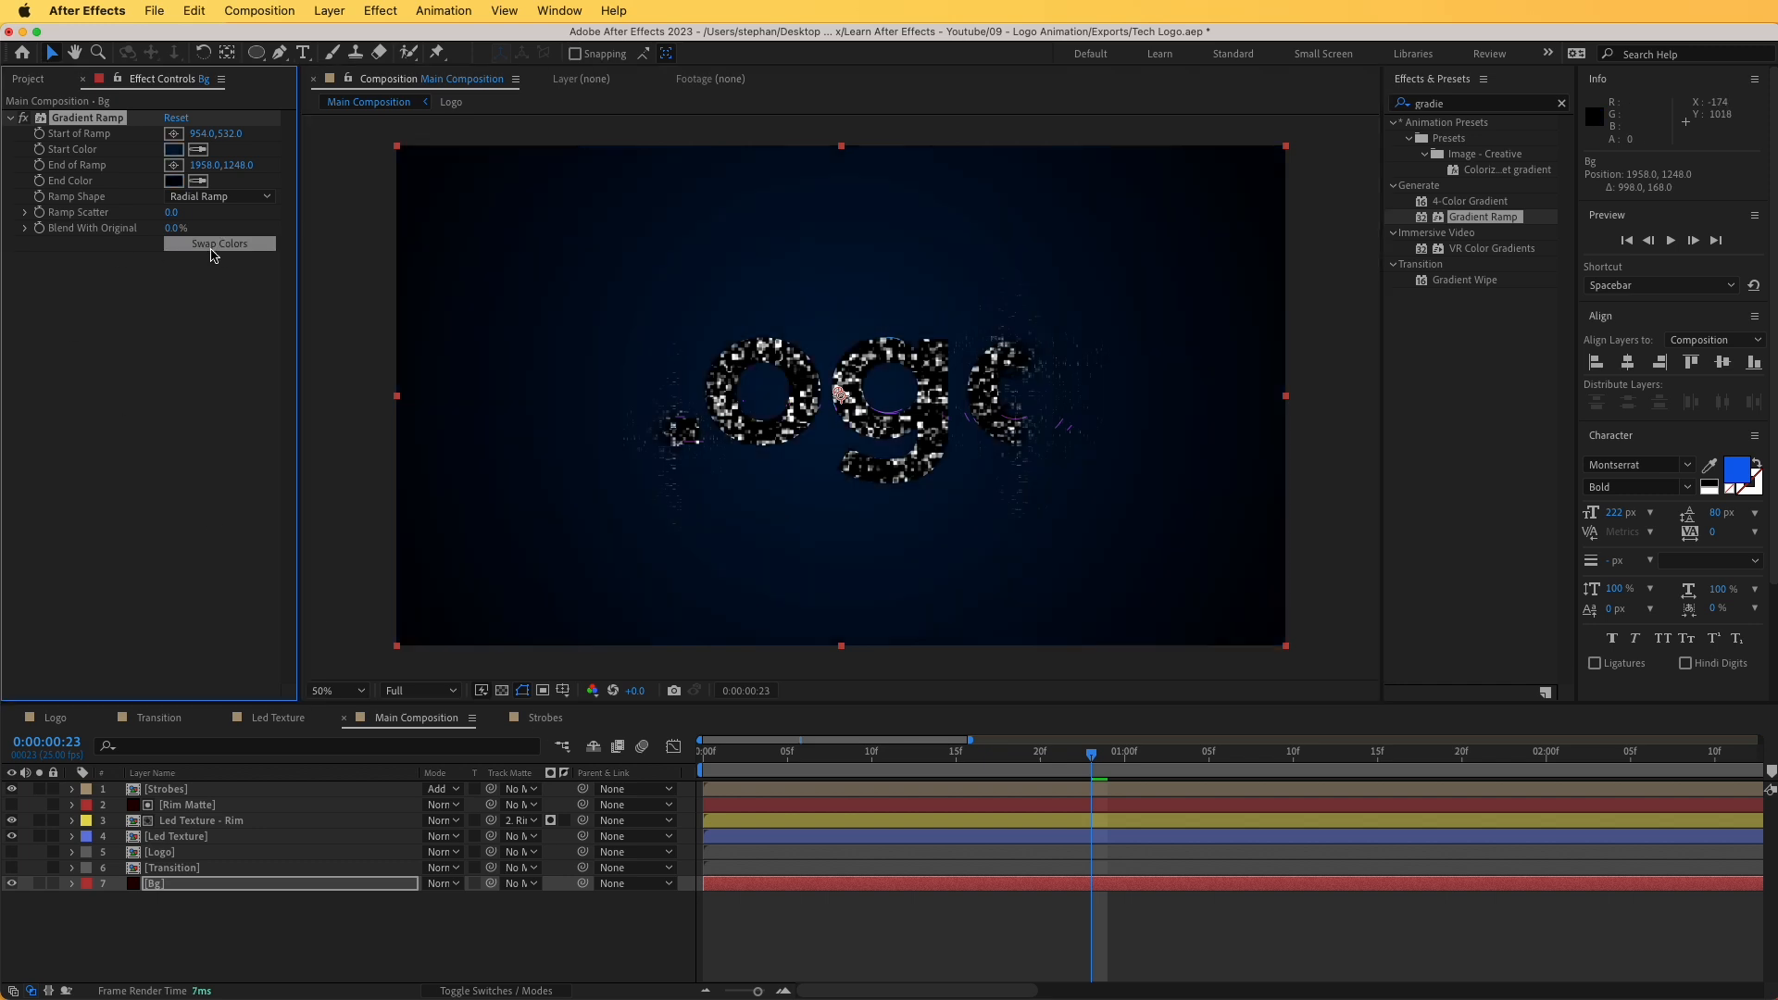
key(comma)
key(comma)
drag(1070, 559, 1289, 657)
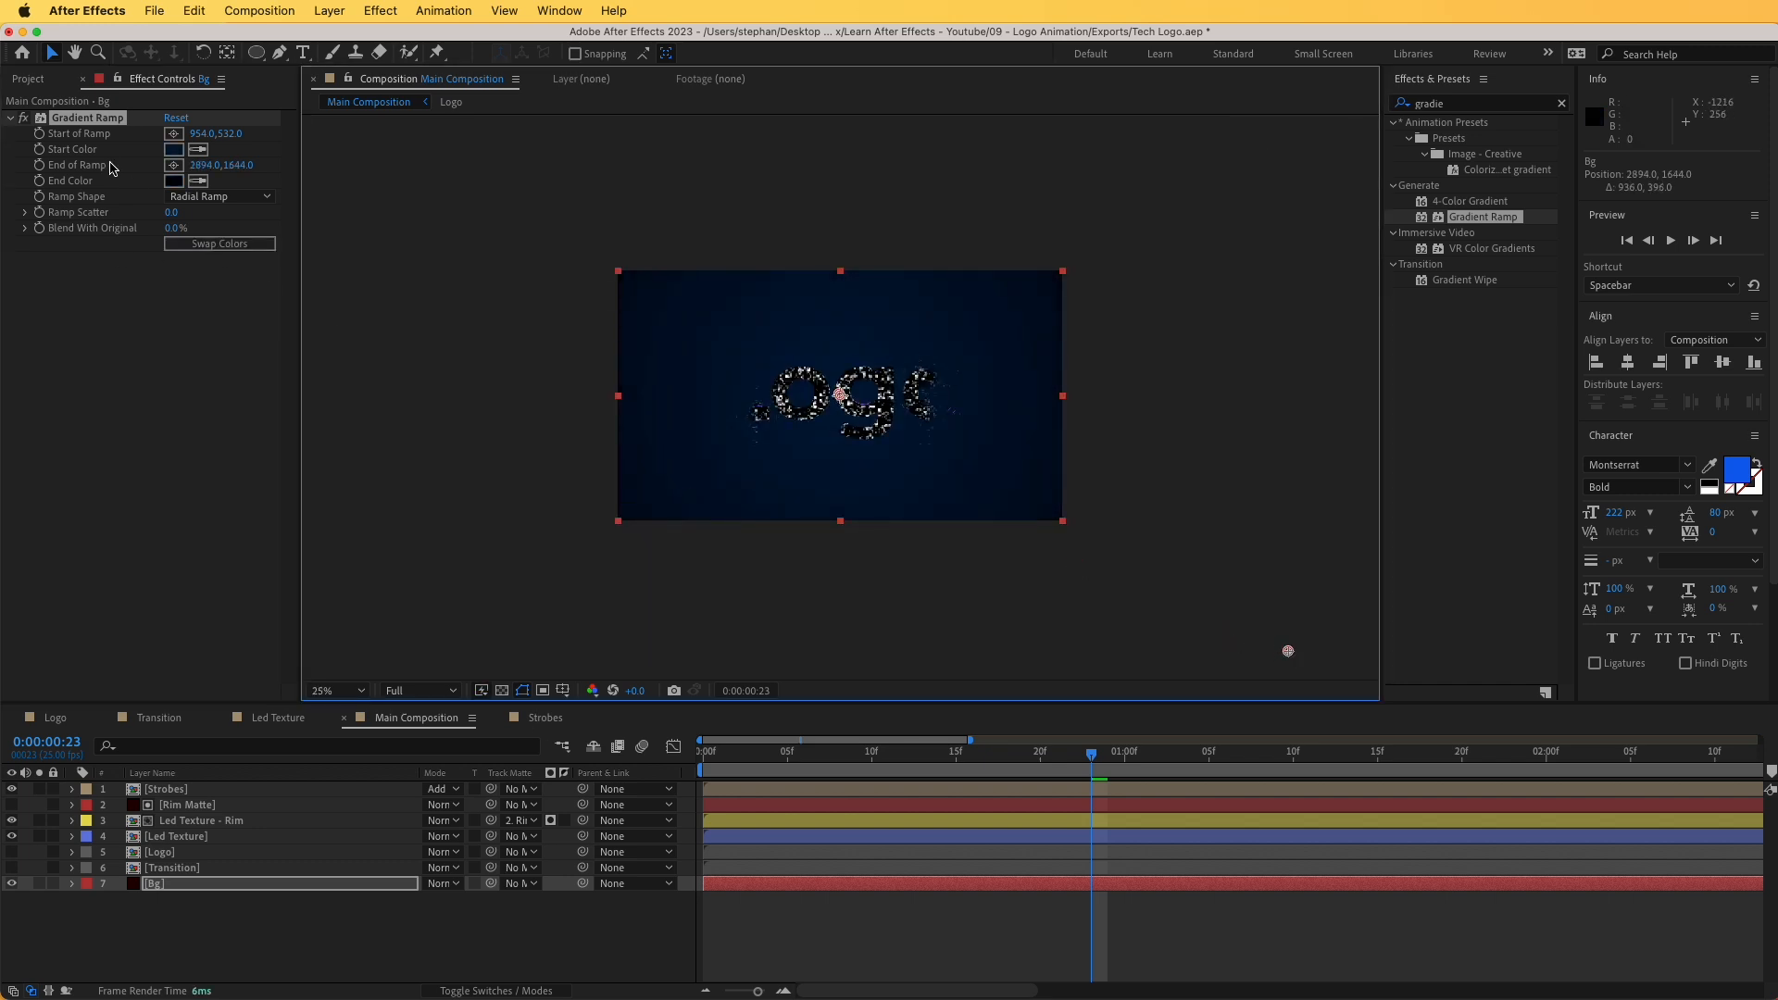
- Change the Bg gradient's Start Color to a darker navy blue
click(174, 150)
drag(346, 362, 343, 352)
drag(320, 455, 320, 476)
click(469, 274)
- Set the blending mode of the Led Texture and Led Texture - Rim layers to Add
key(period)
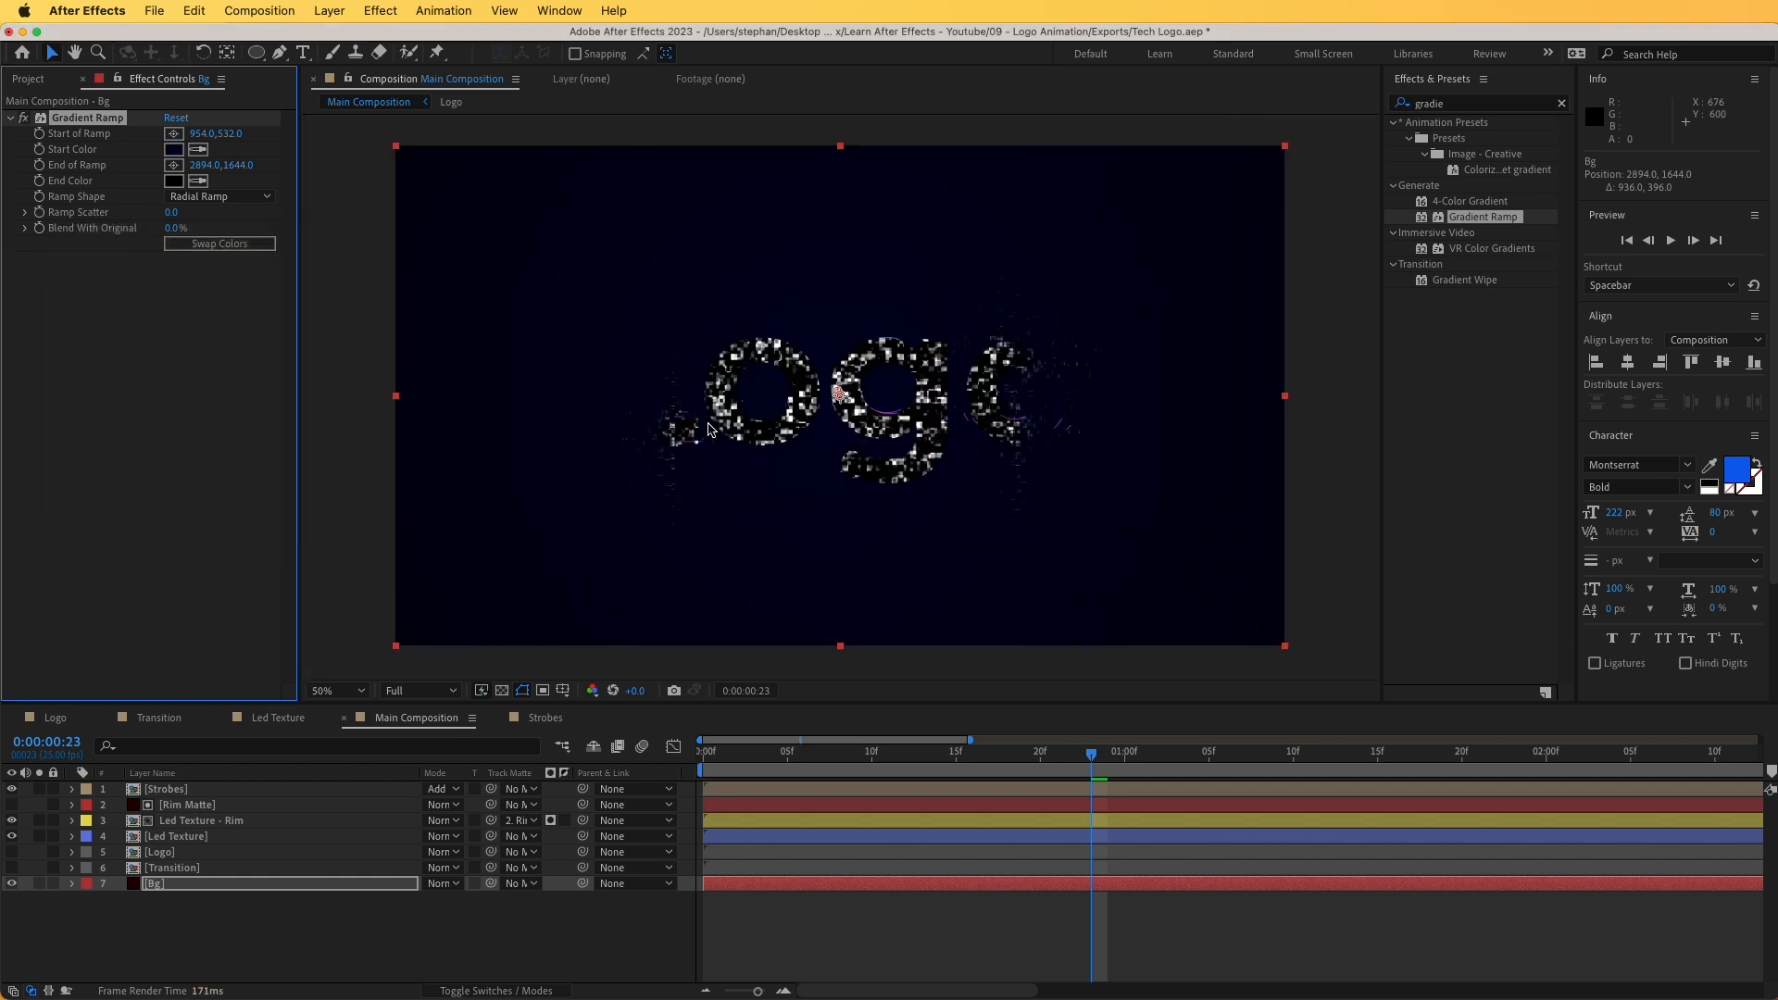
click(198, 837)
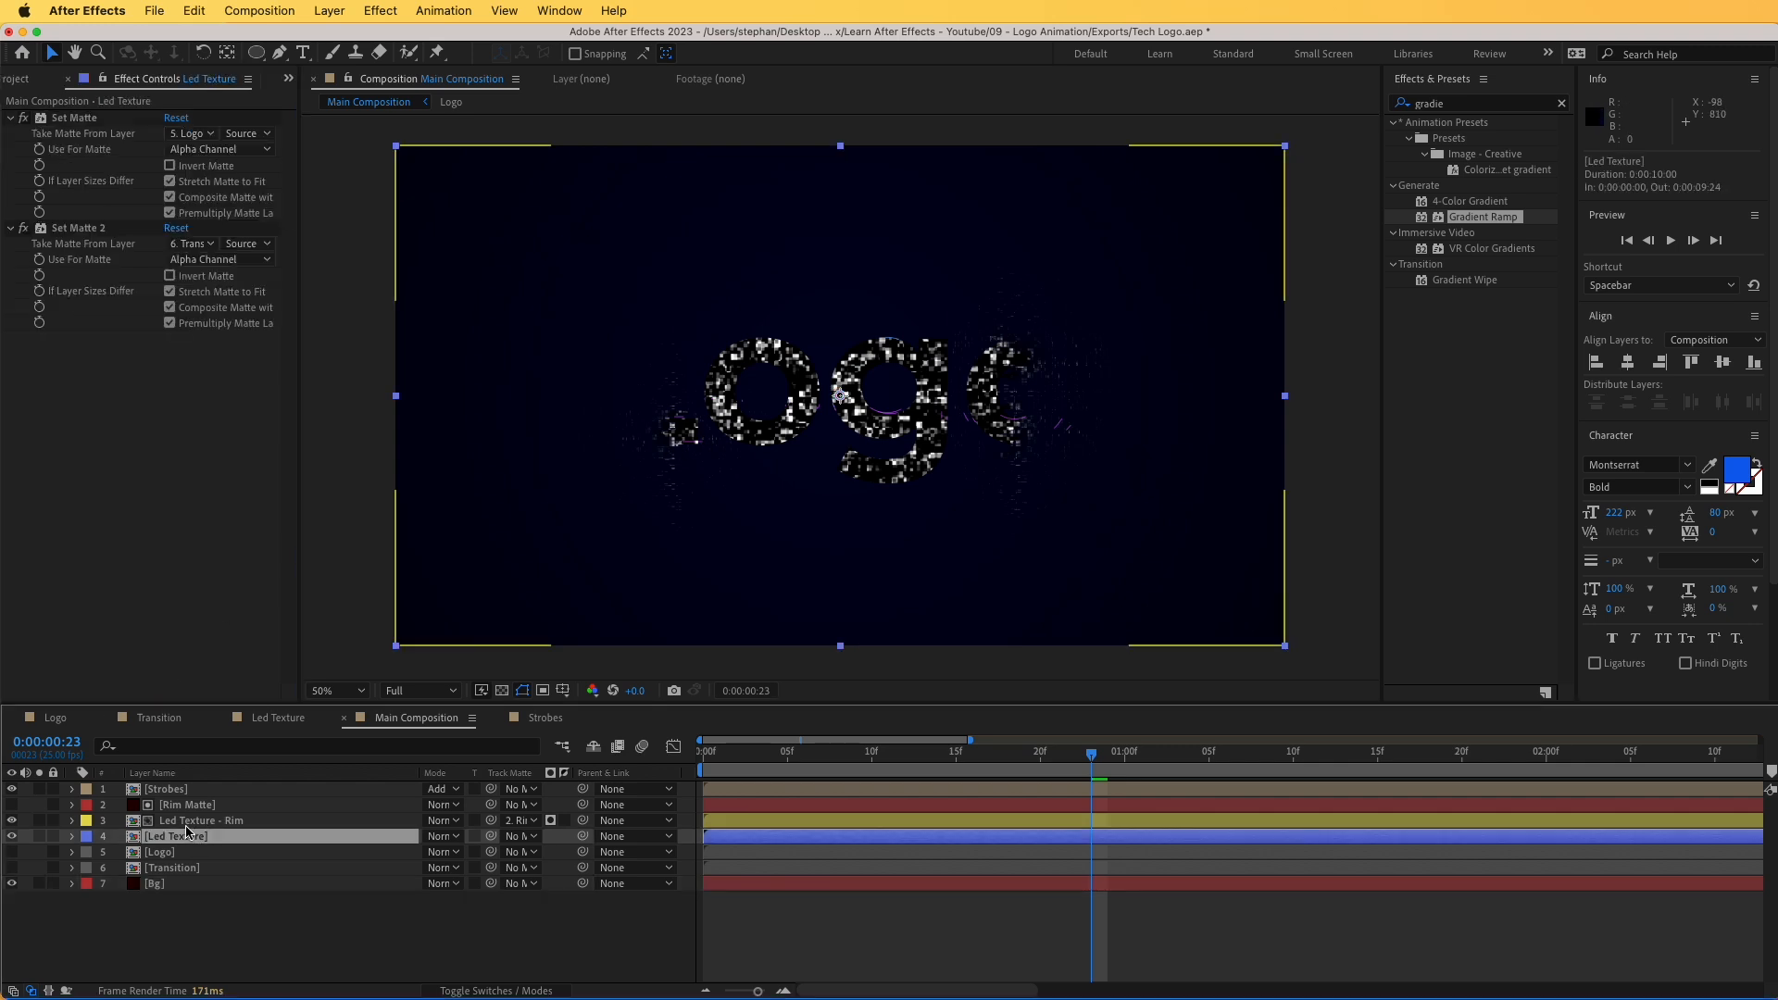
shift+click(186, 823)
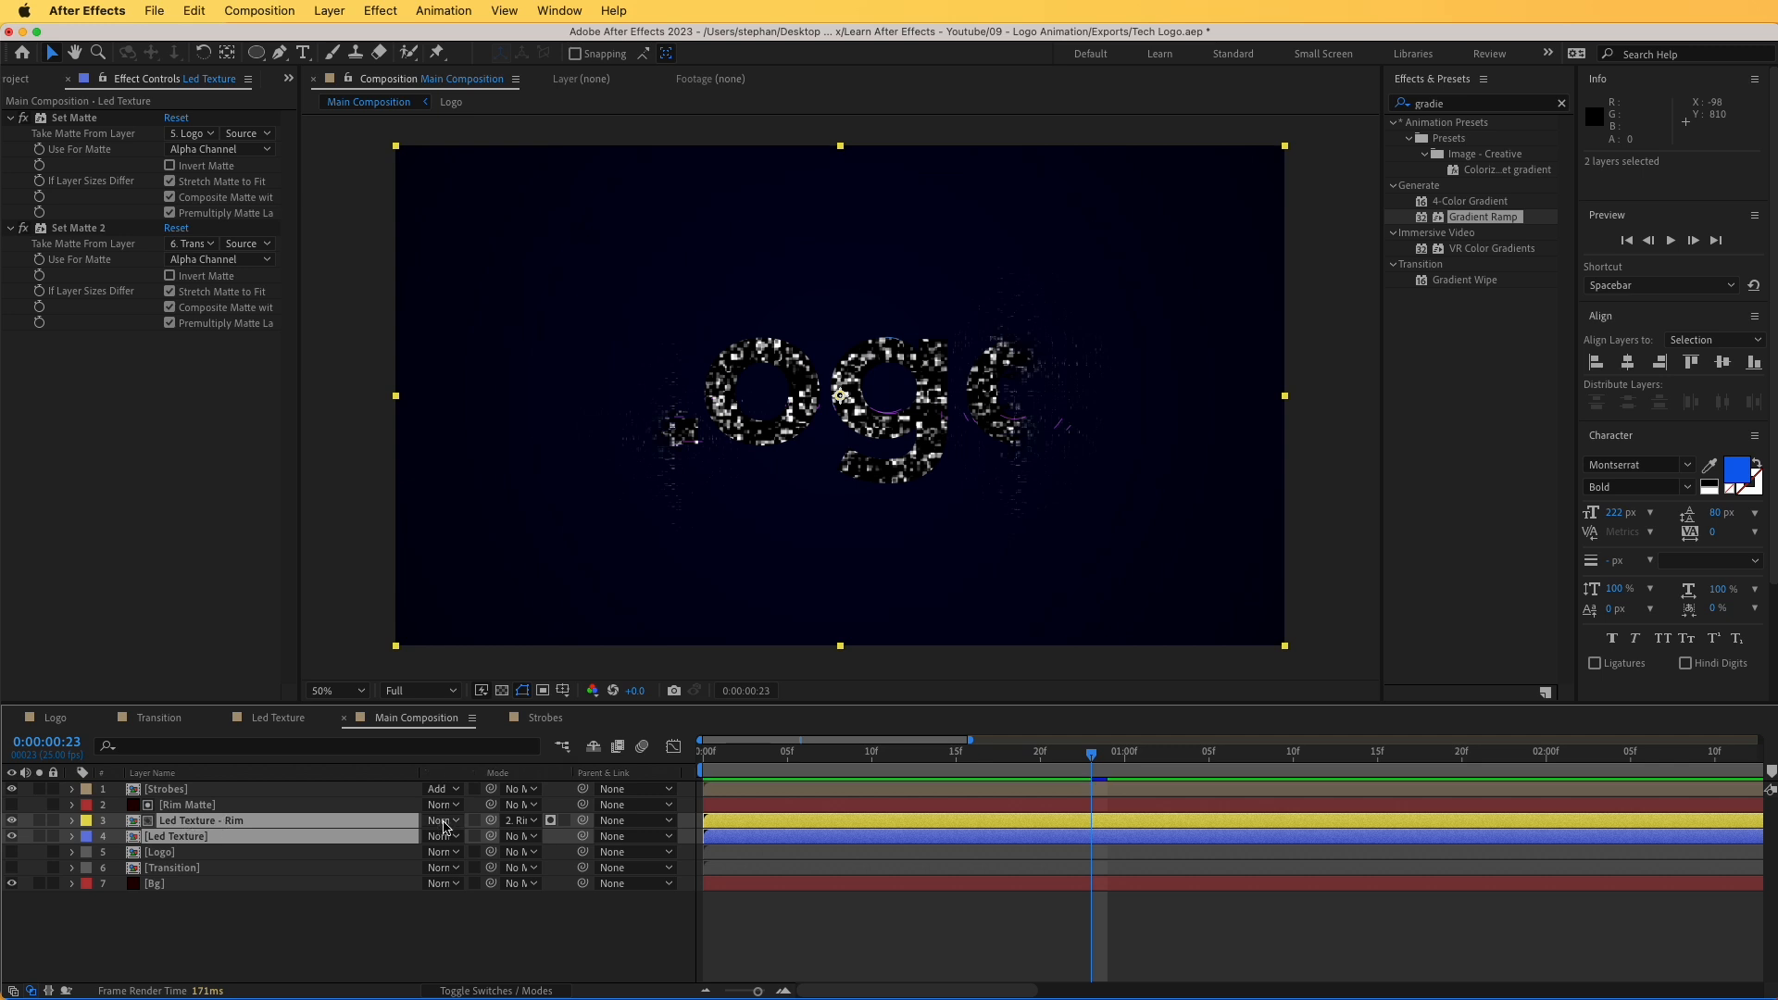
click(438, 821)
click(464, 640)
- Apply the Tint effect to the Led Texture layer and map its white to a light azure blue
click(190, 836)
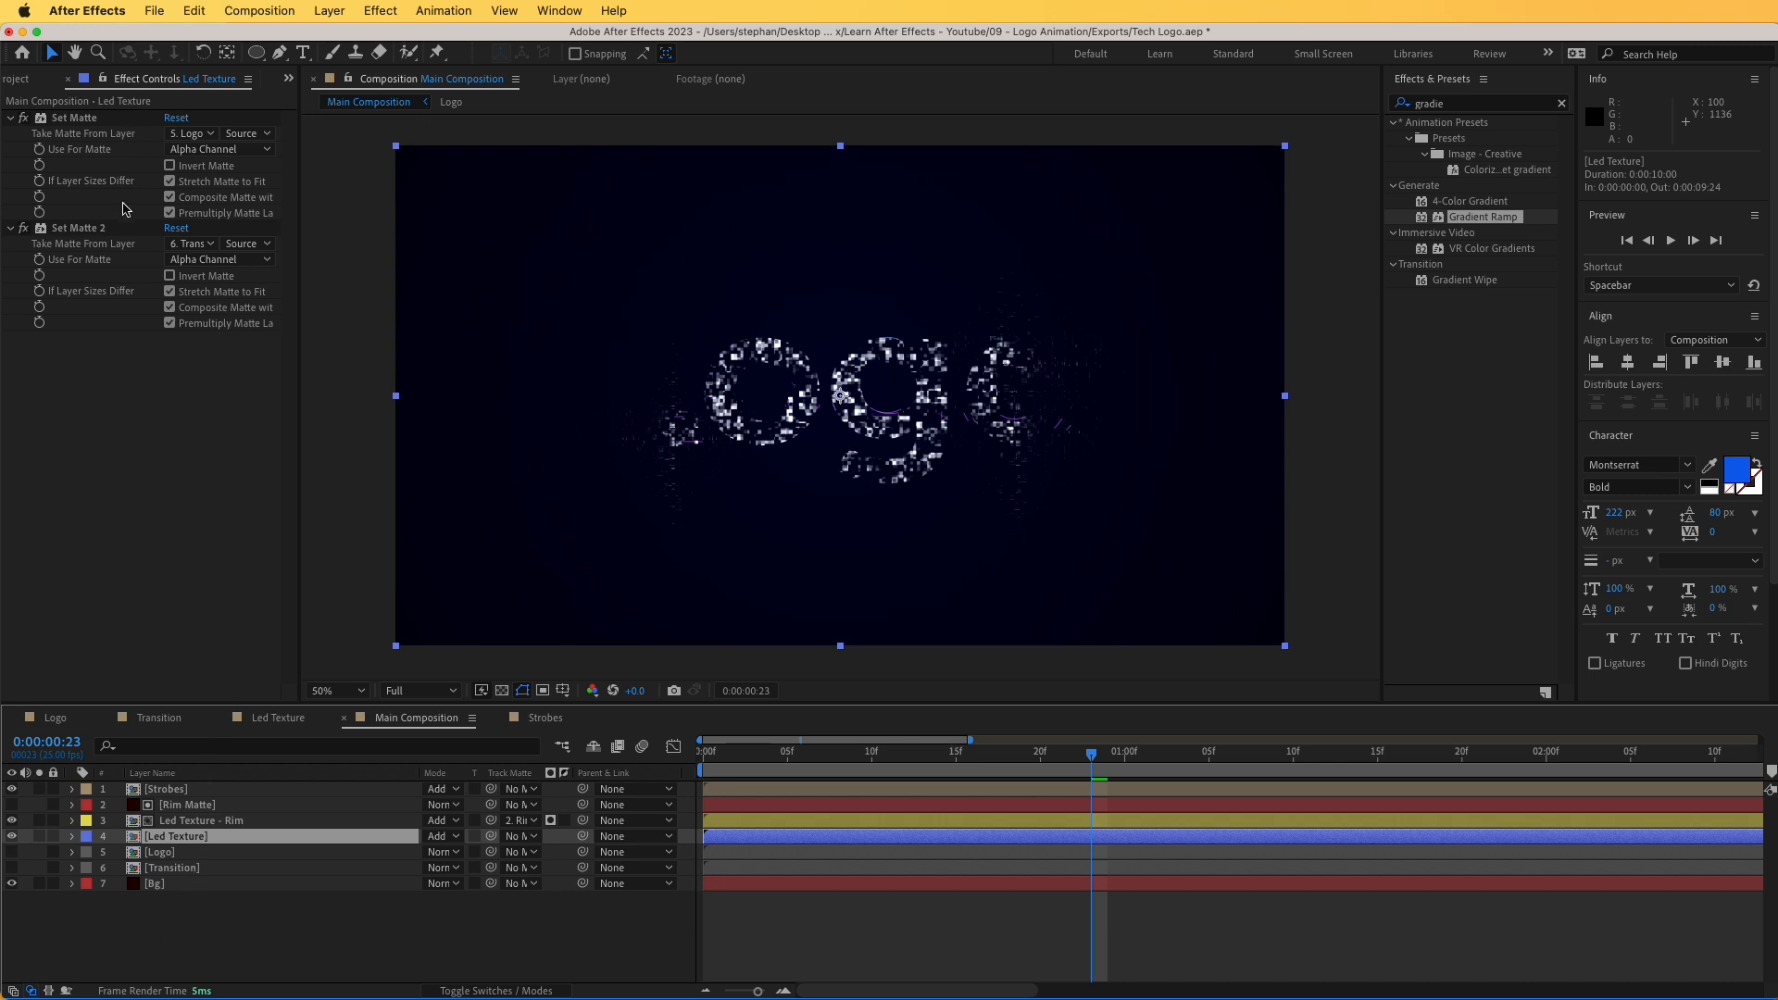
click(1498, 104)
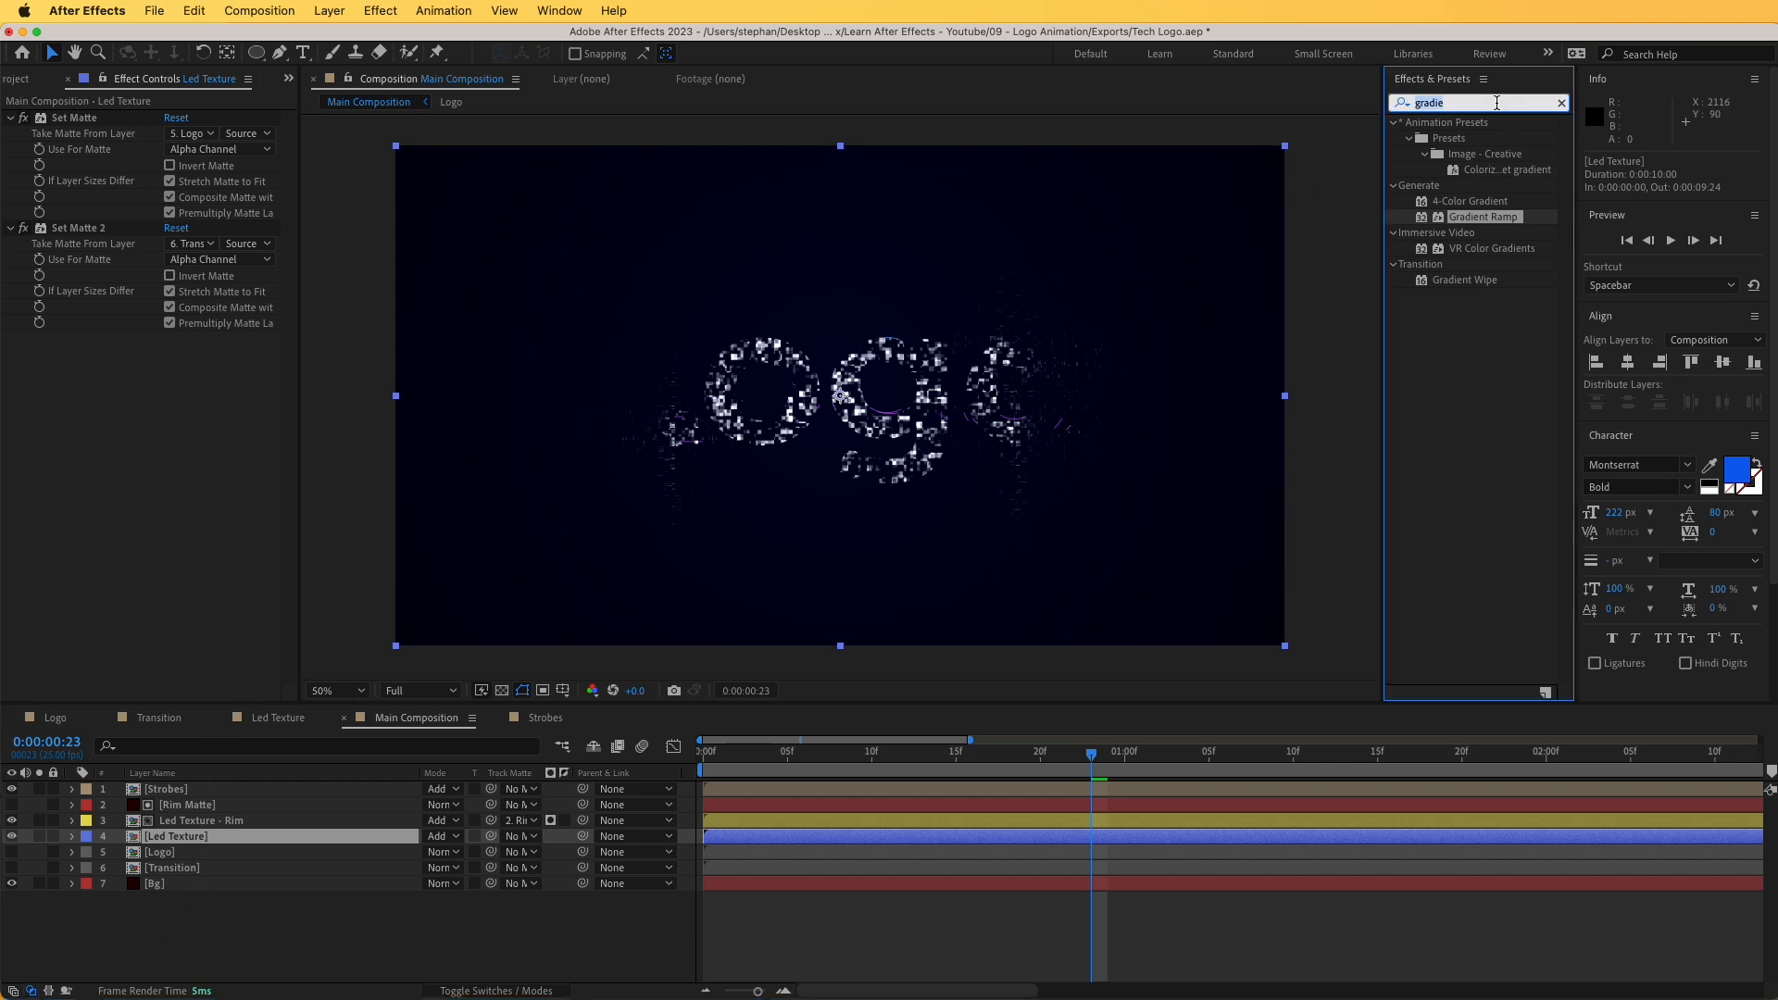
text(tint)
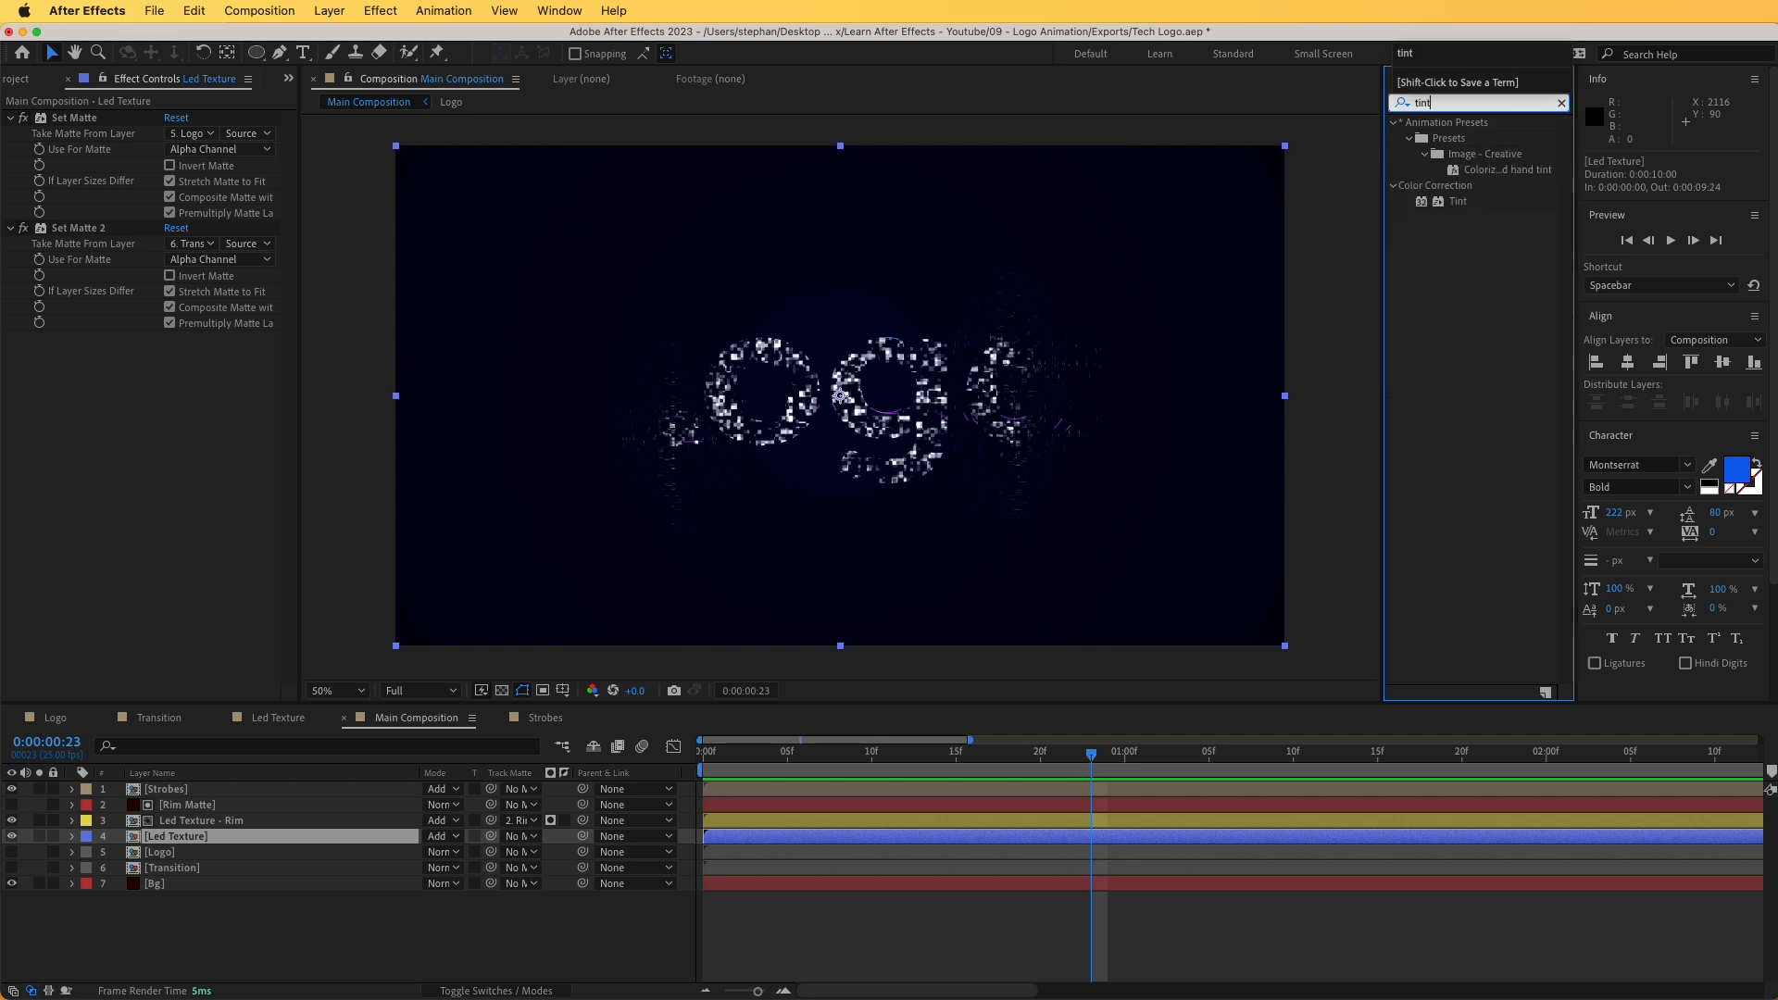
drag(1451, 213, 170, 467)
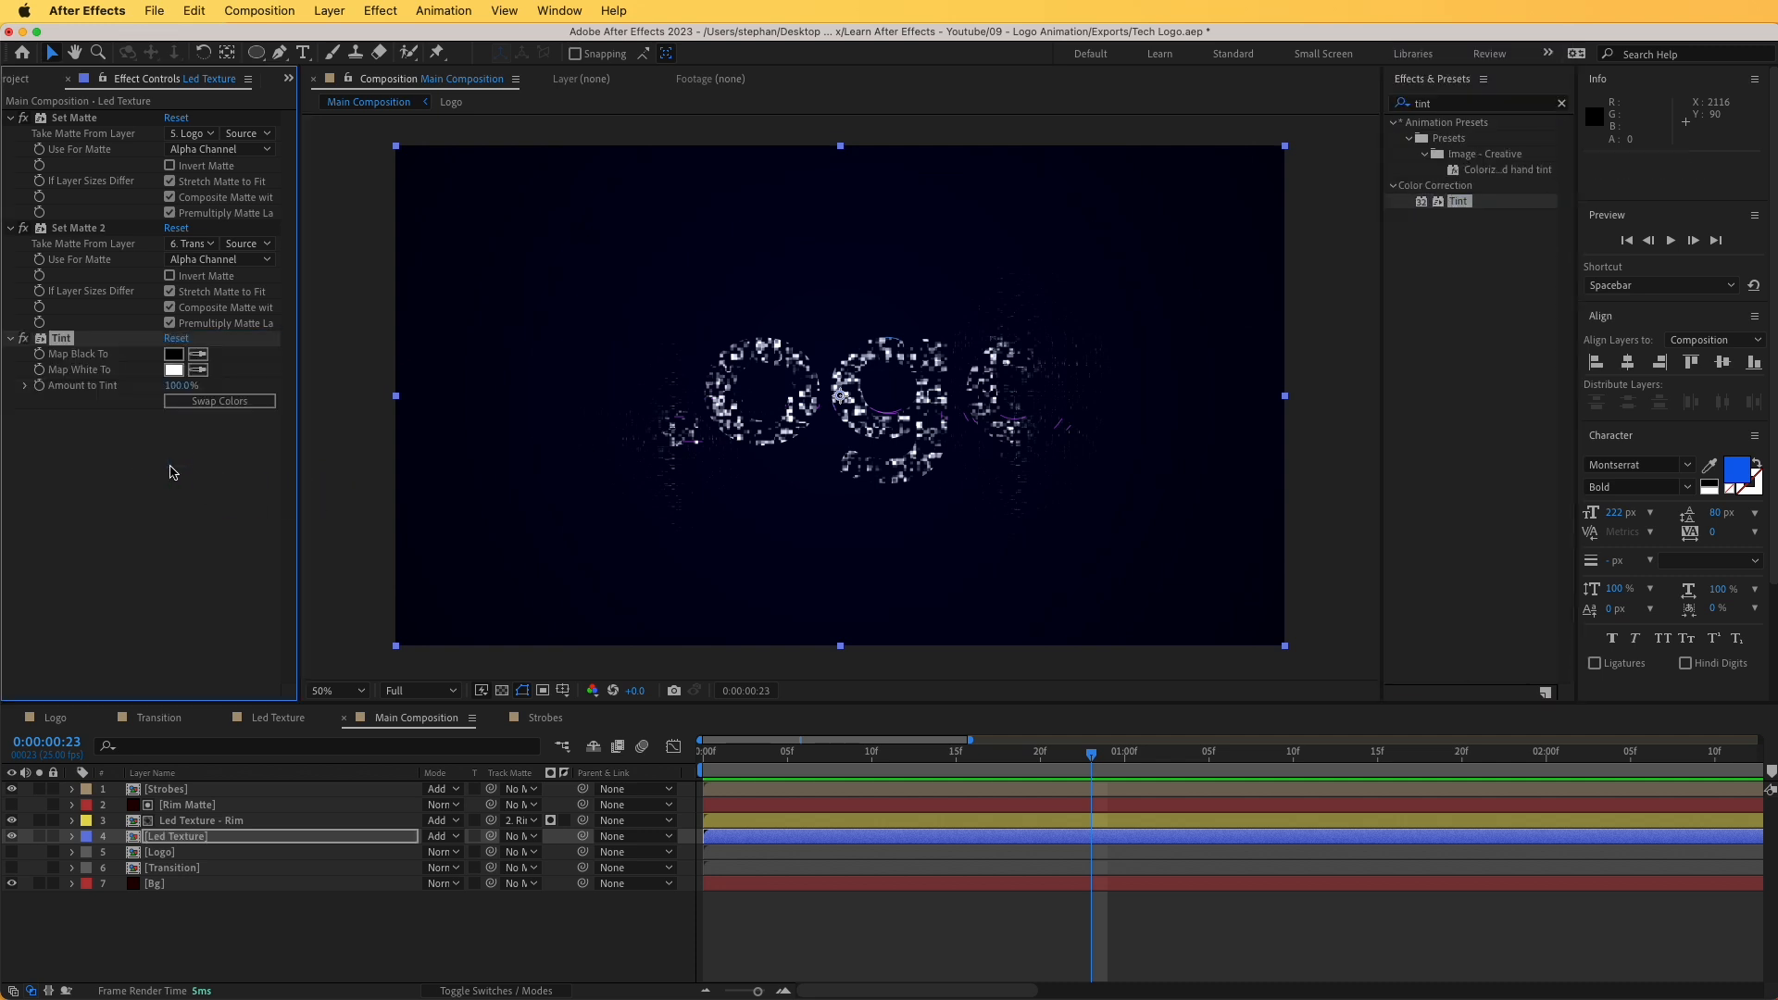
click(173, 370)
drag(344, 395, 342, 369)
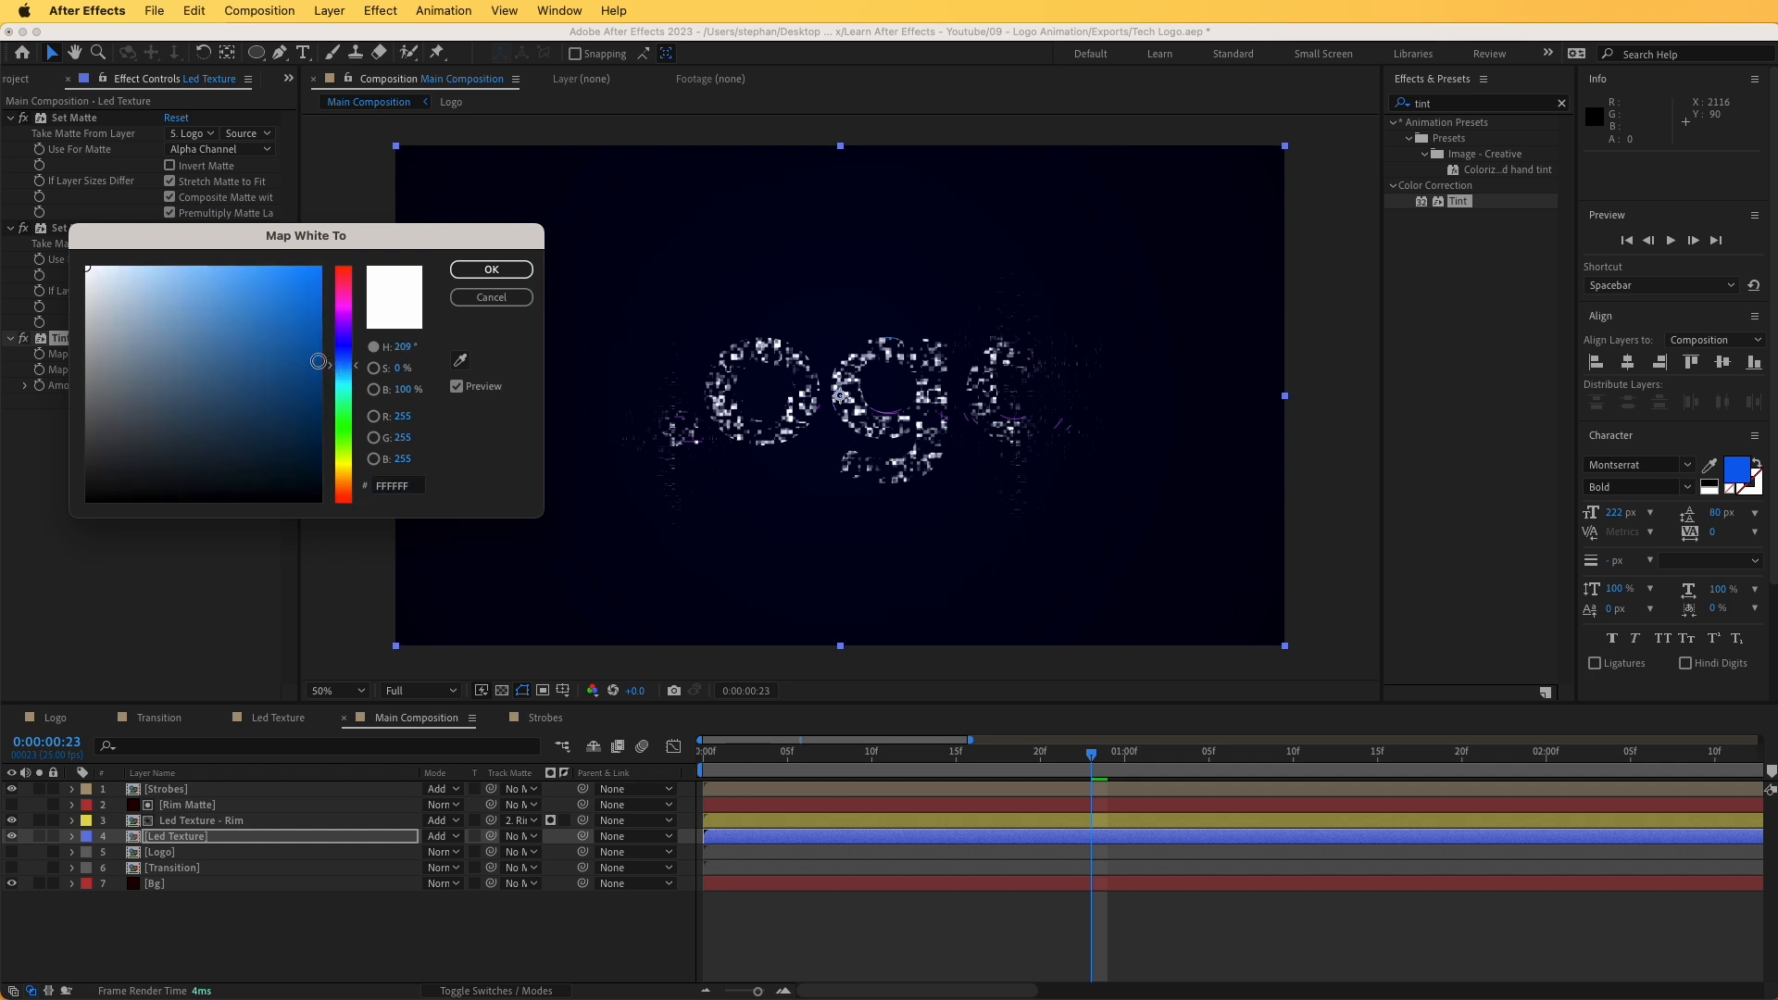
click(235, 268)
click(503, 275)
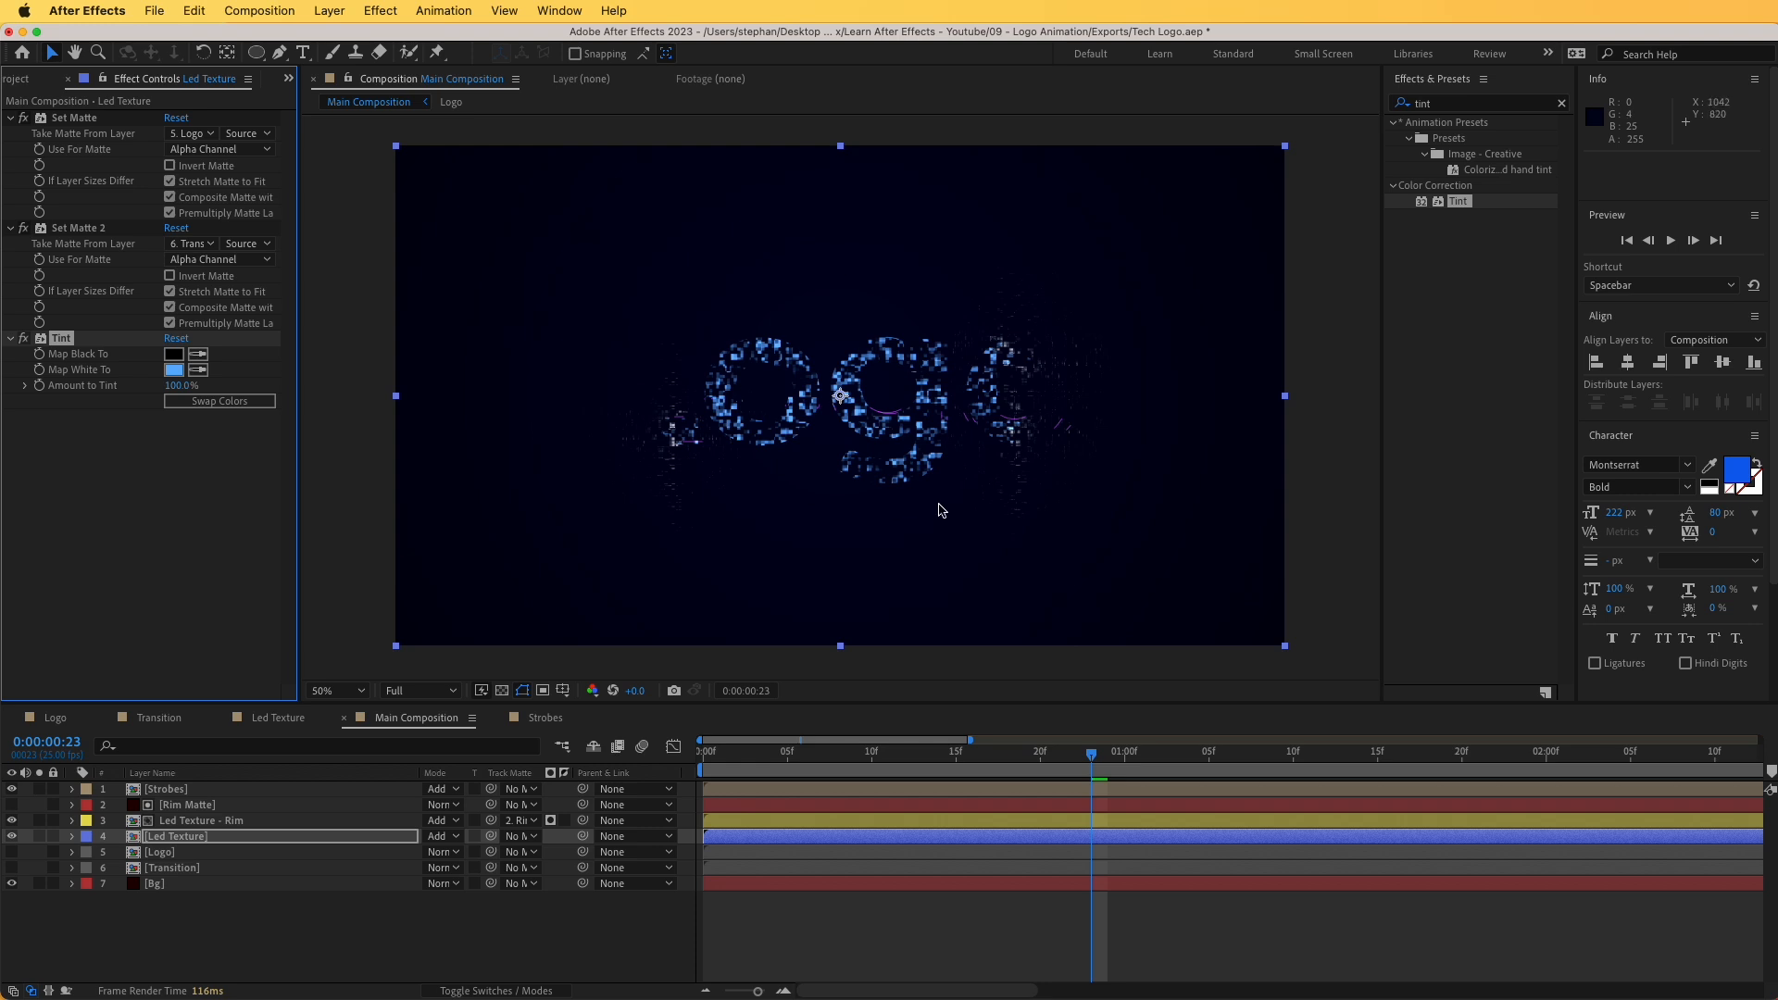
- Make the Led Texture layer 3D and duplicate it
key(F4)
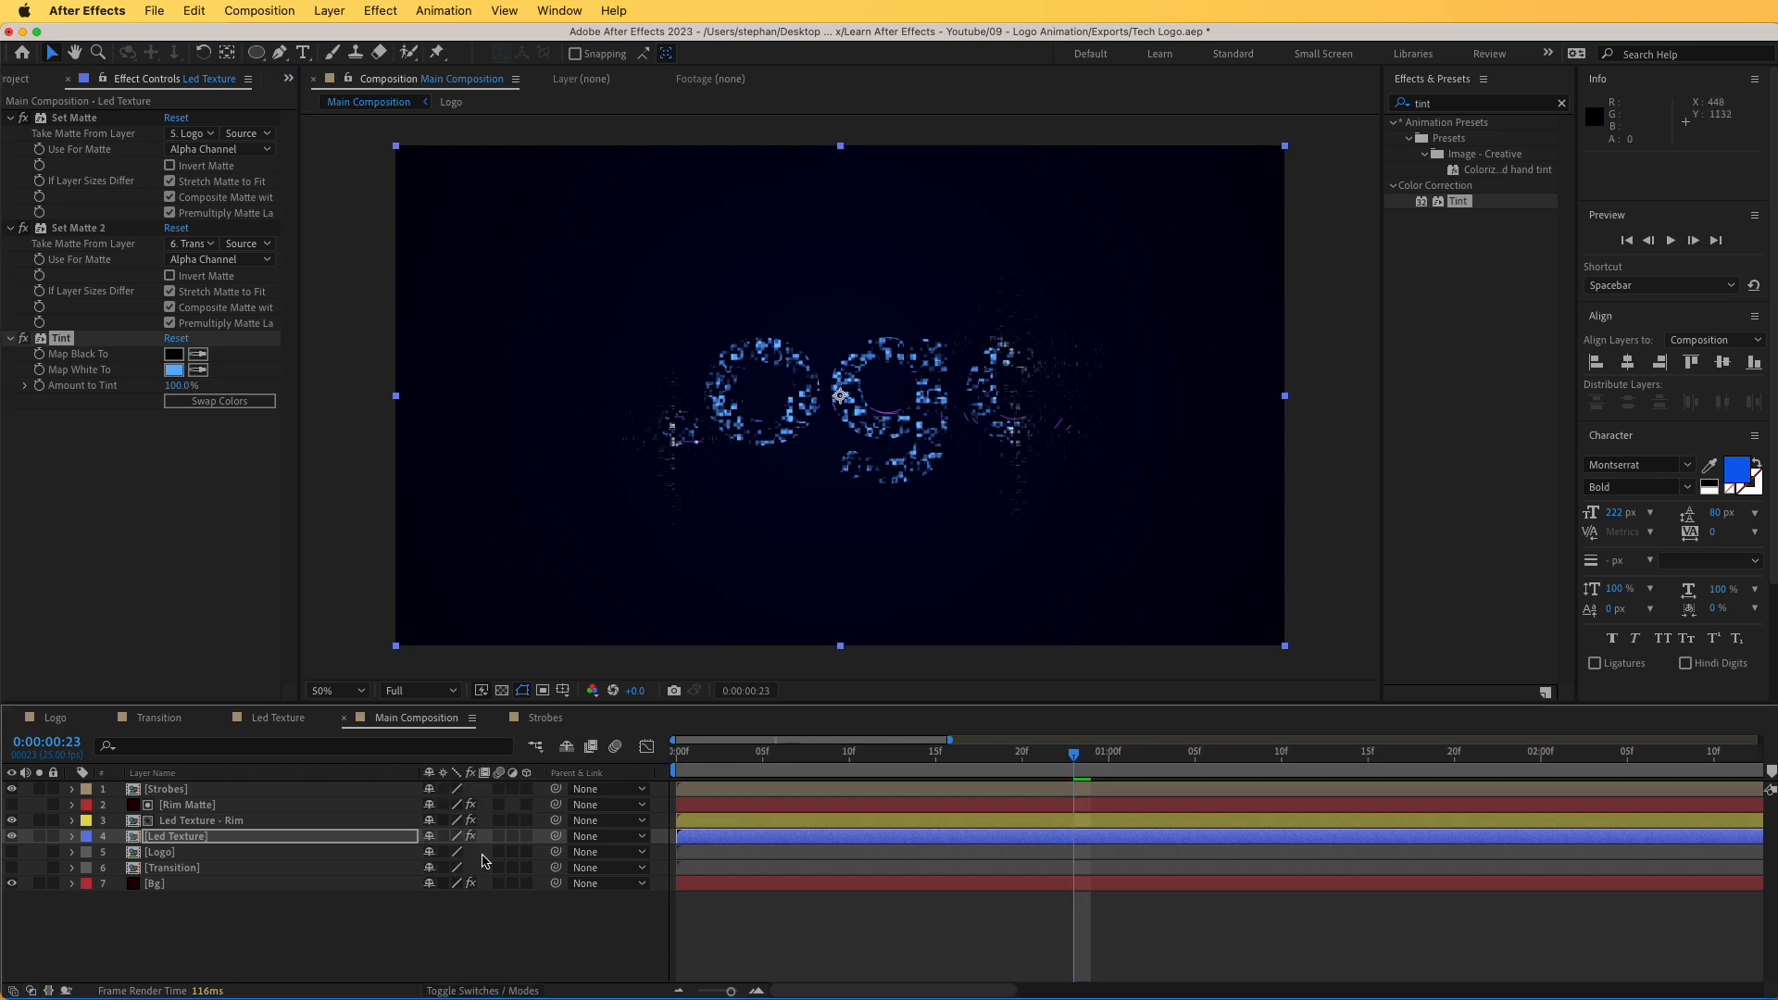
click(526, 837)
click(213, 840)
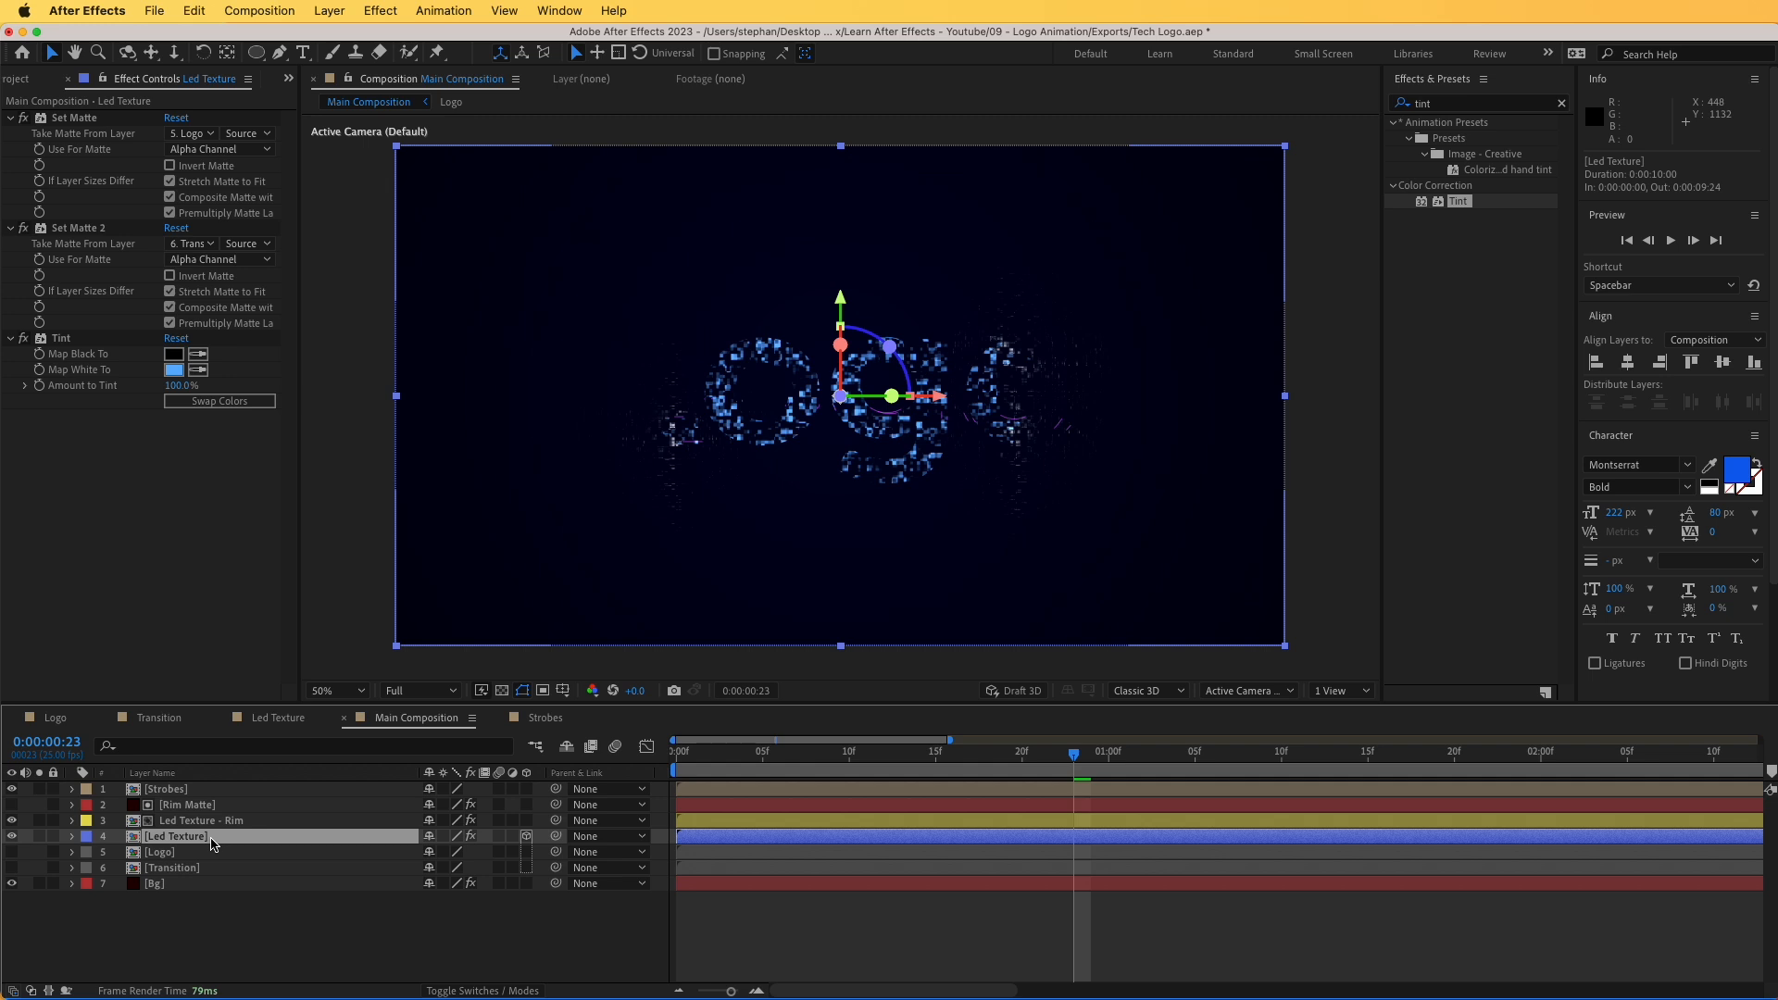
key(super+d)
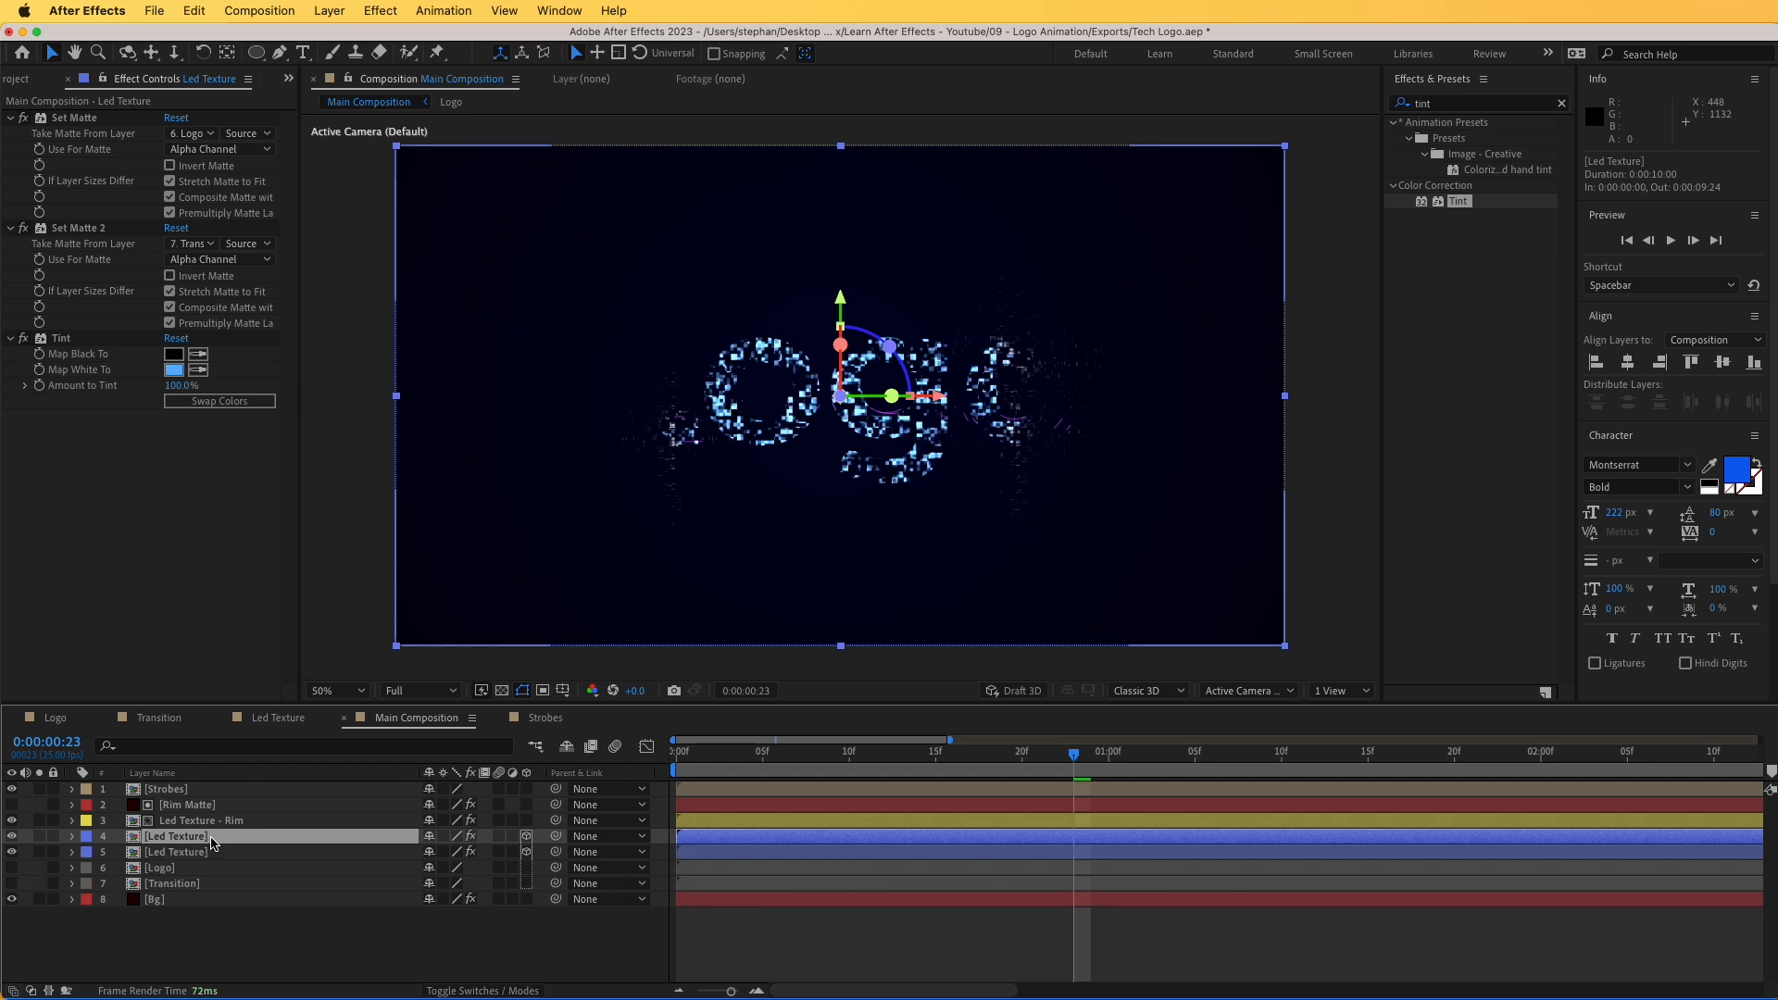
- Set the upper Led Texture copy's Z position to 63 and map its Tint white to magenta
key(period)
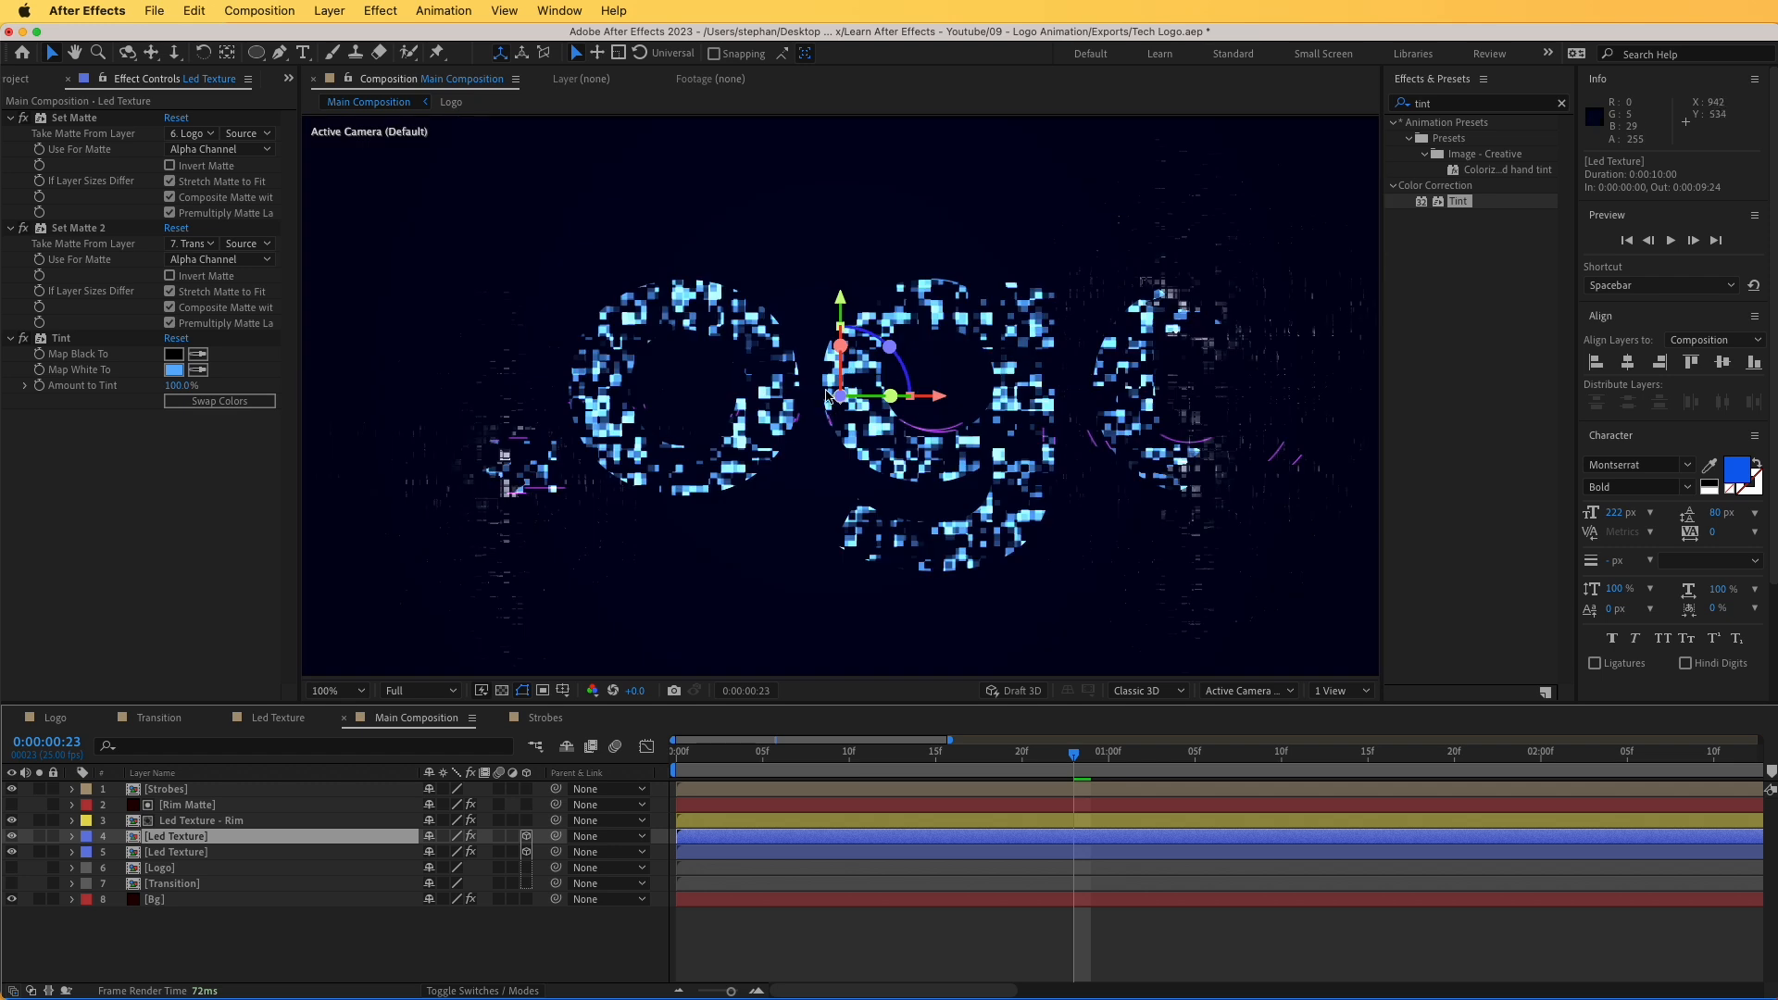
drag(839, 397, 823, 399)
key(p)
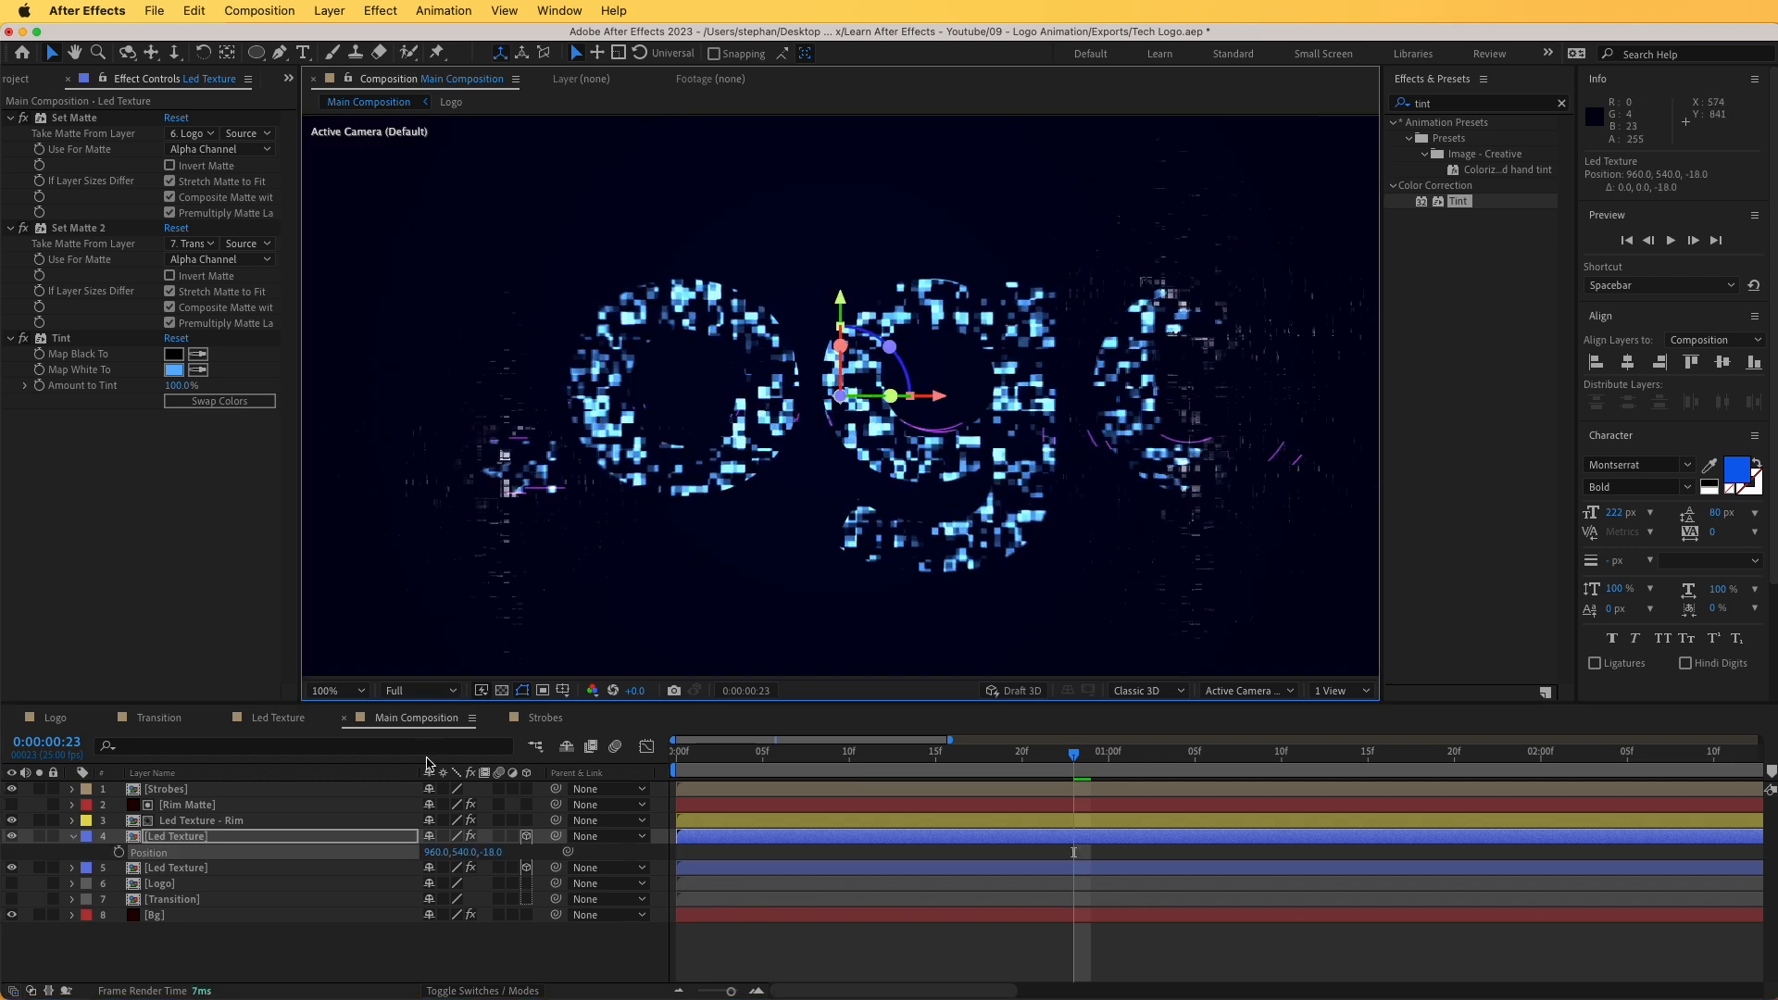
drag(489, 857, 546, 839)
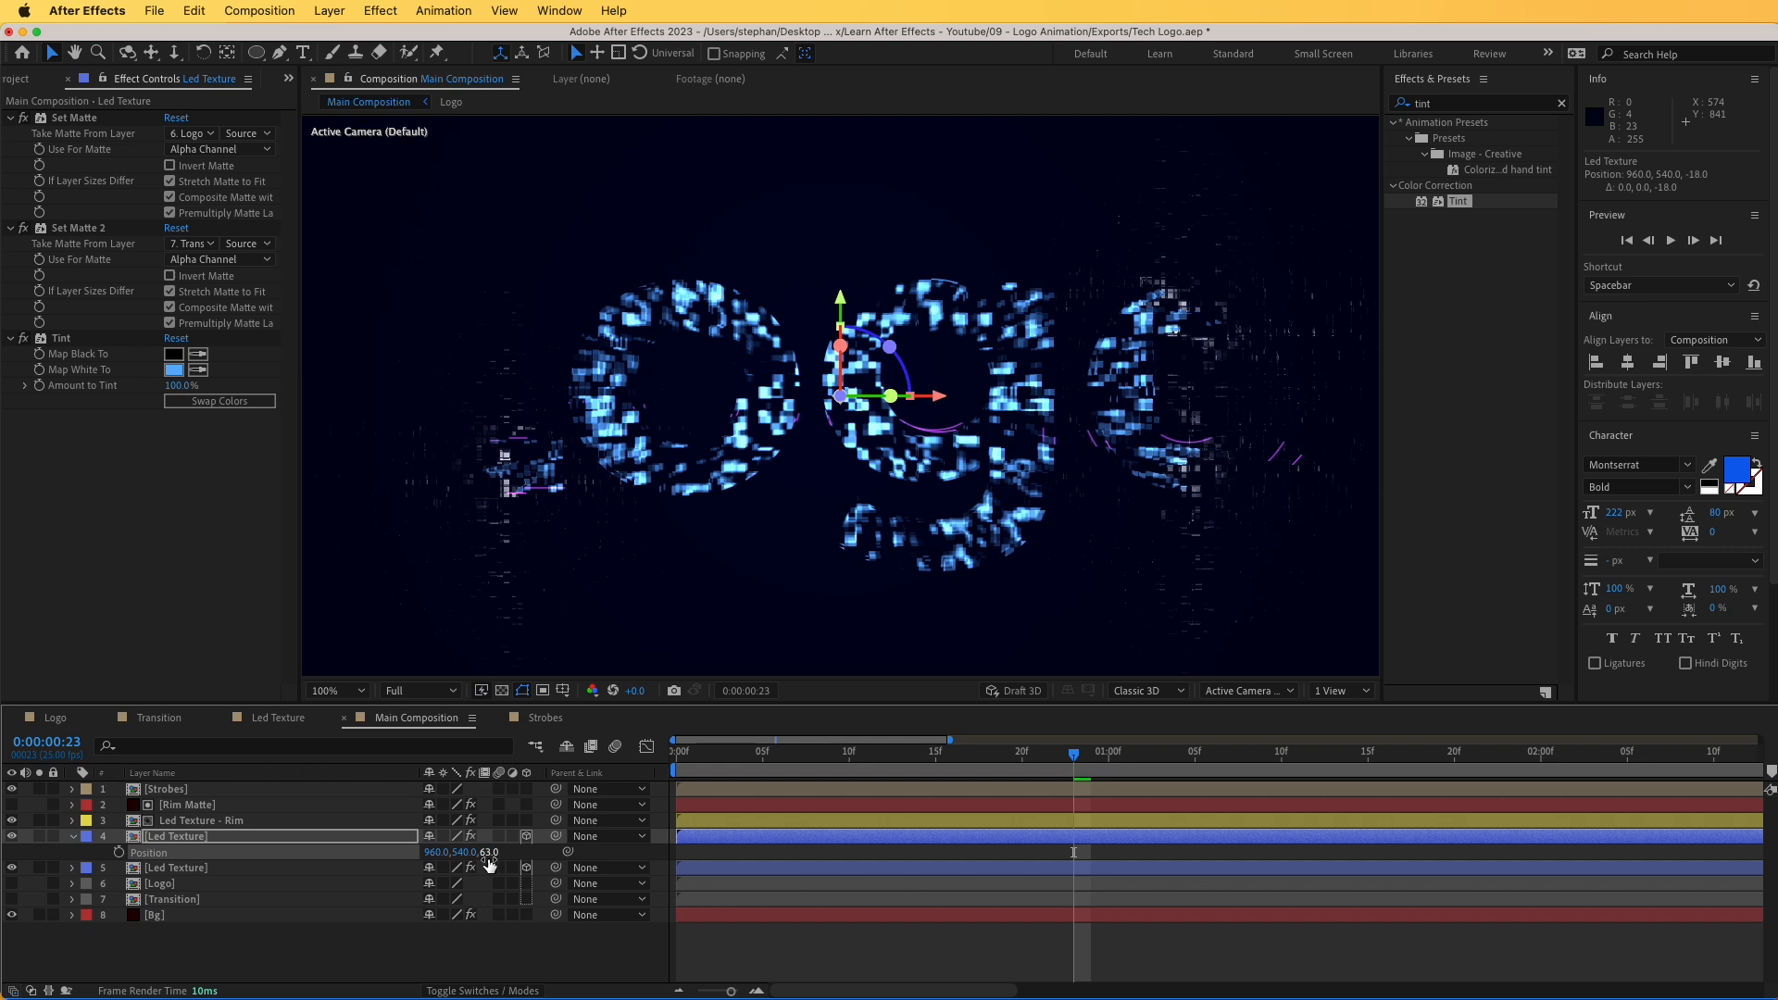
click(172, 373)
drag(338, 313, 338, 236)
click(524, 270)
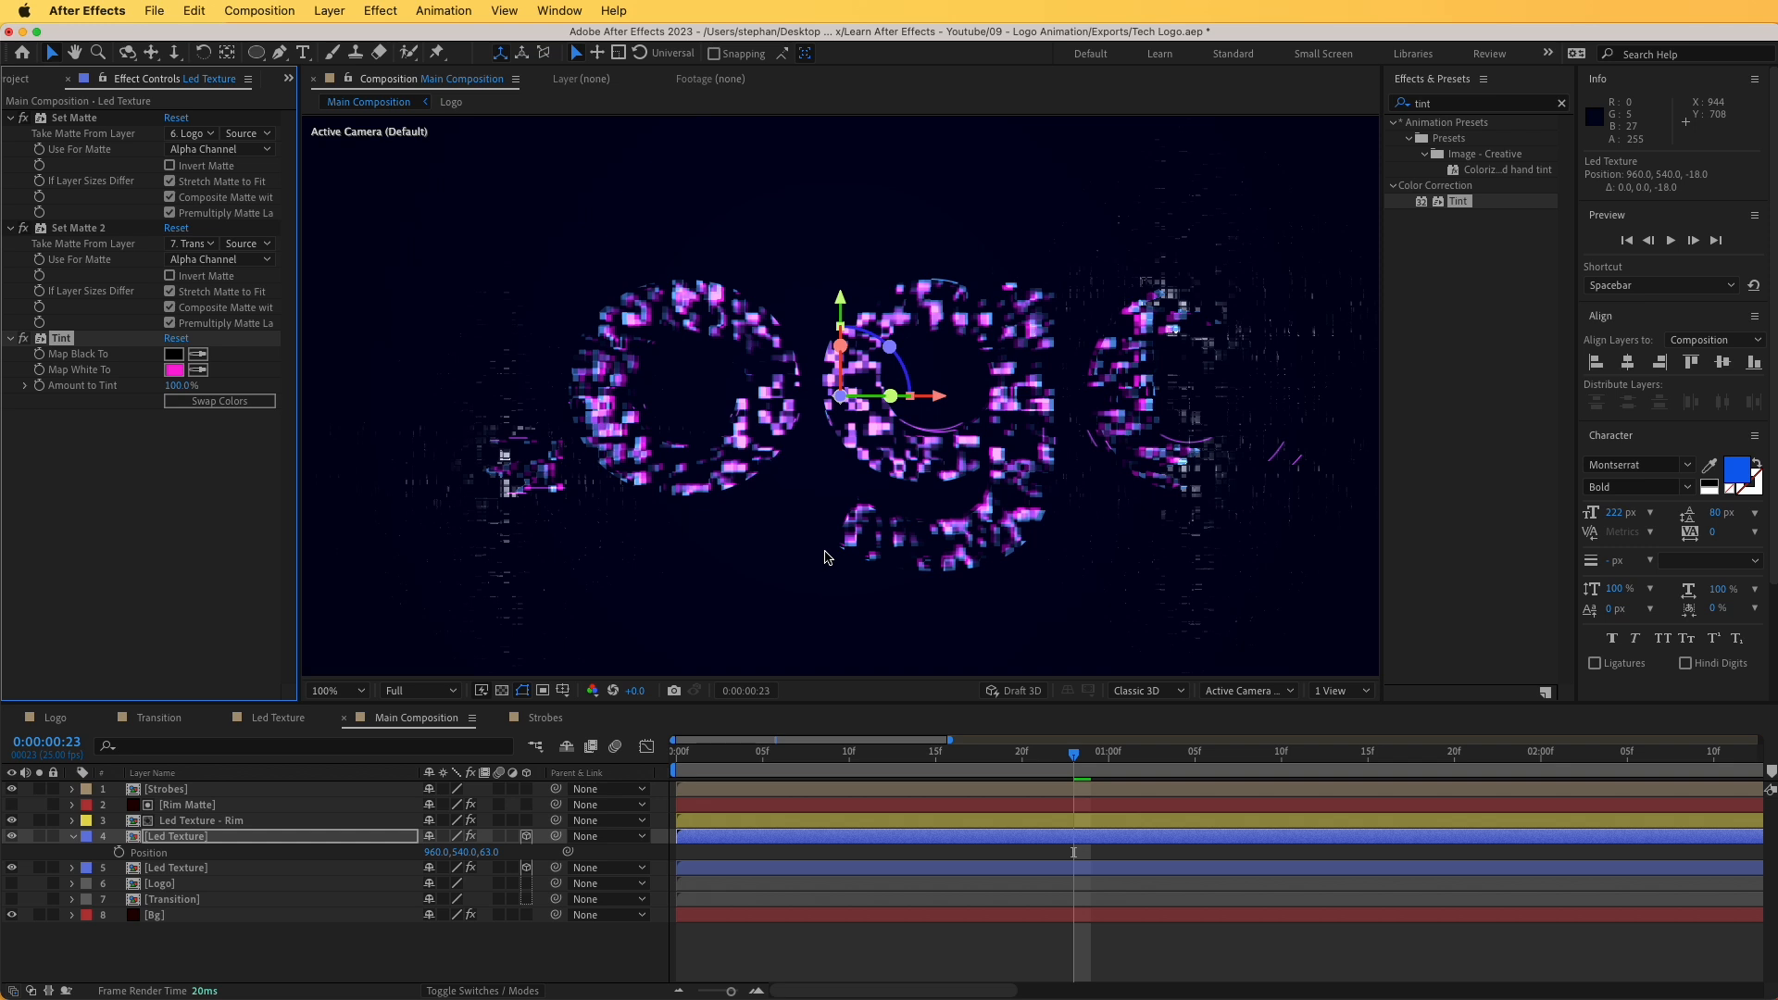
- Duplicate the magenta Led Texture layer and set the copy's Z position to 133
click(205, 838)
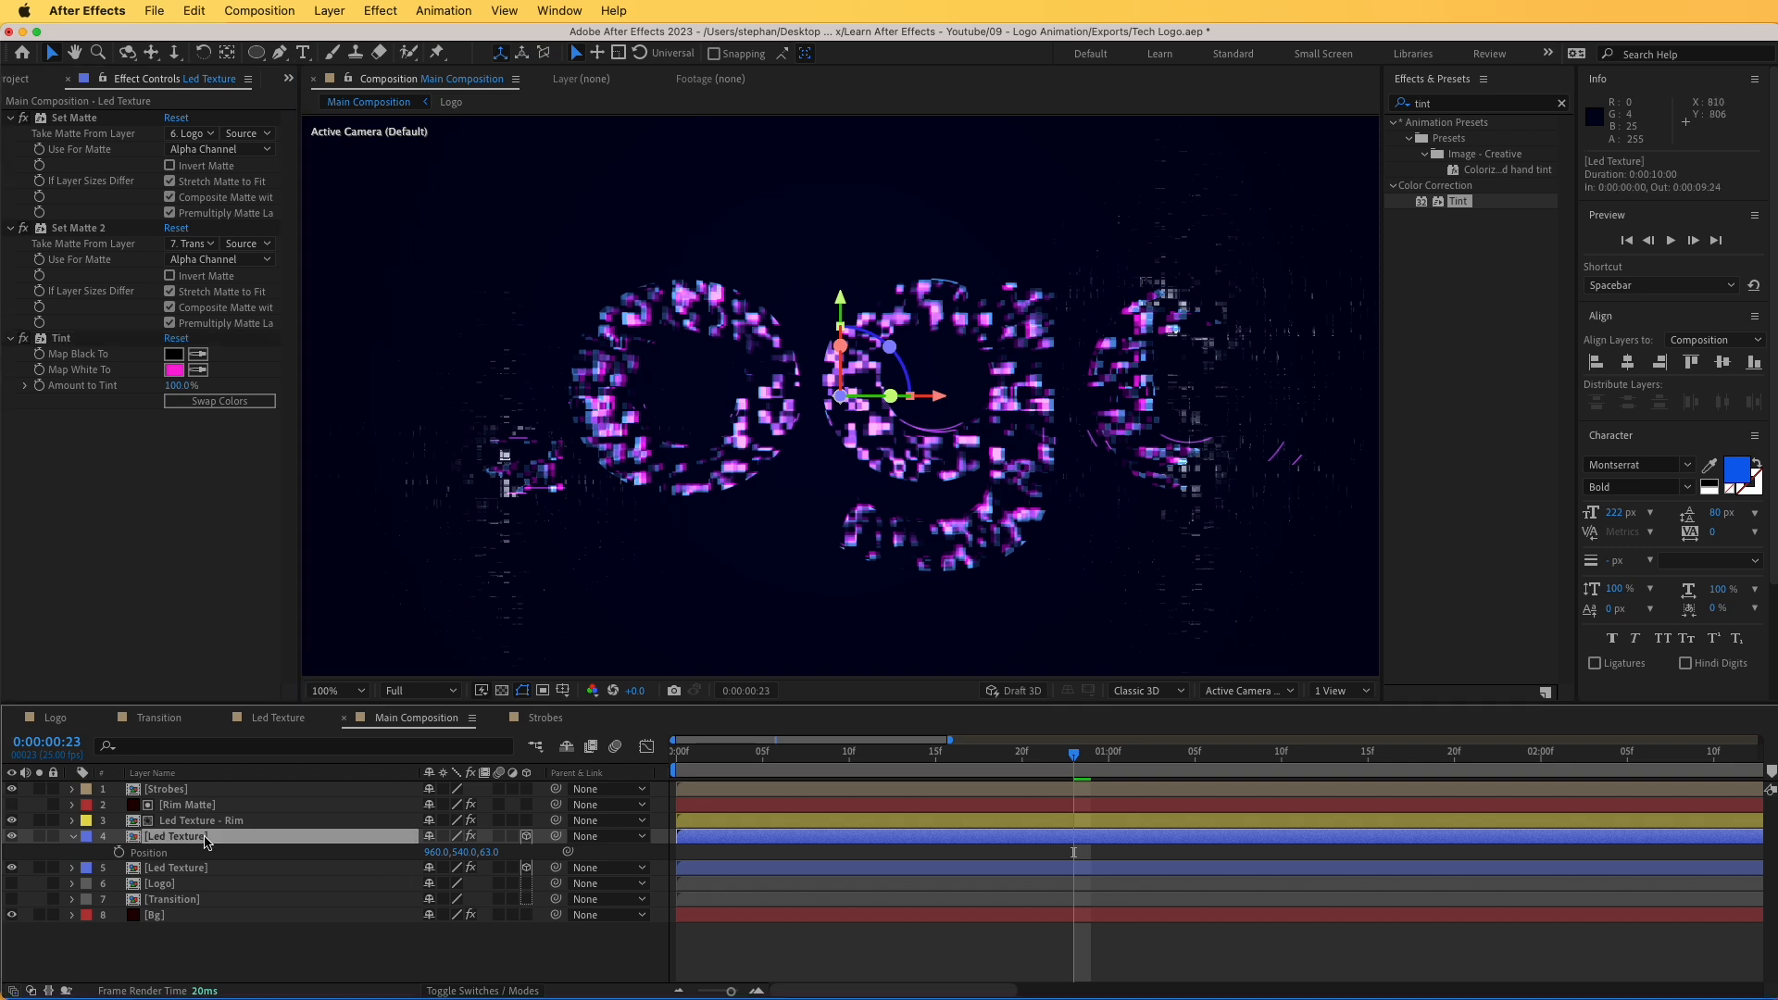
key(super+d)
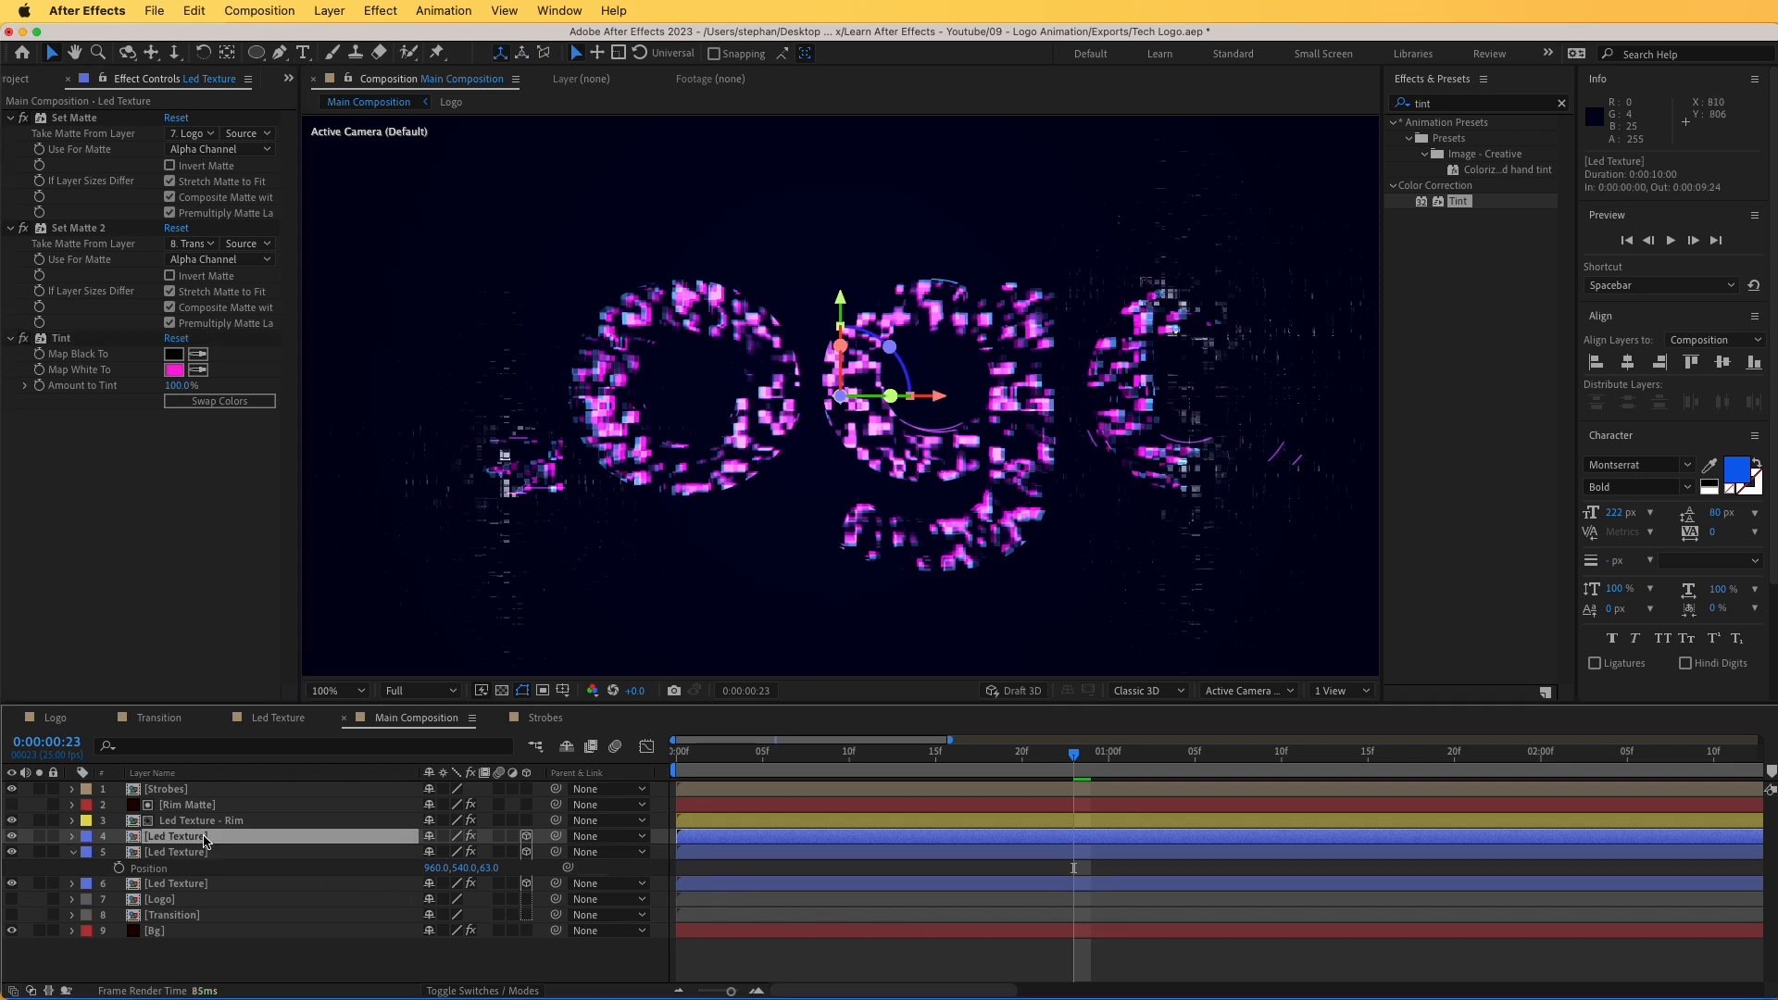
key(p)
drag(492, 853, 546, 844)
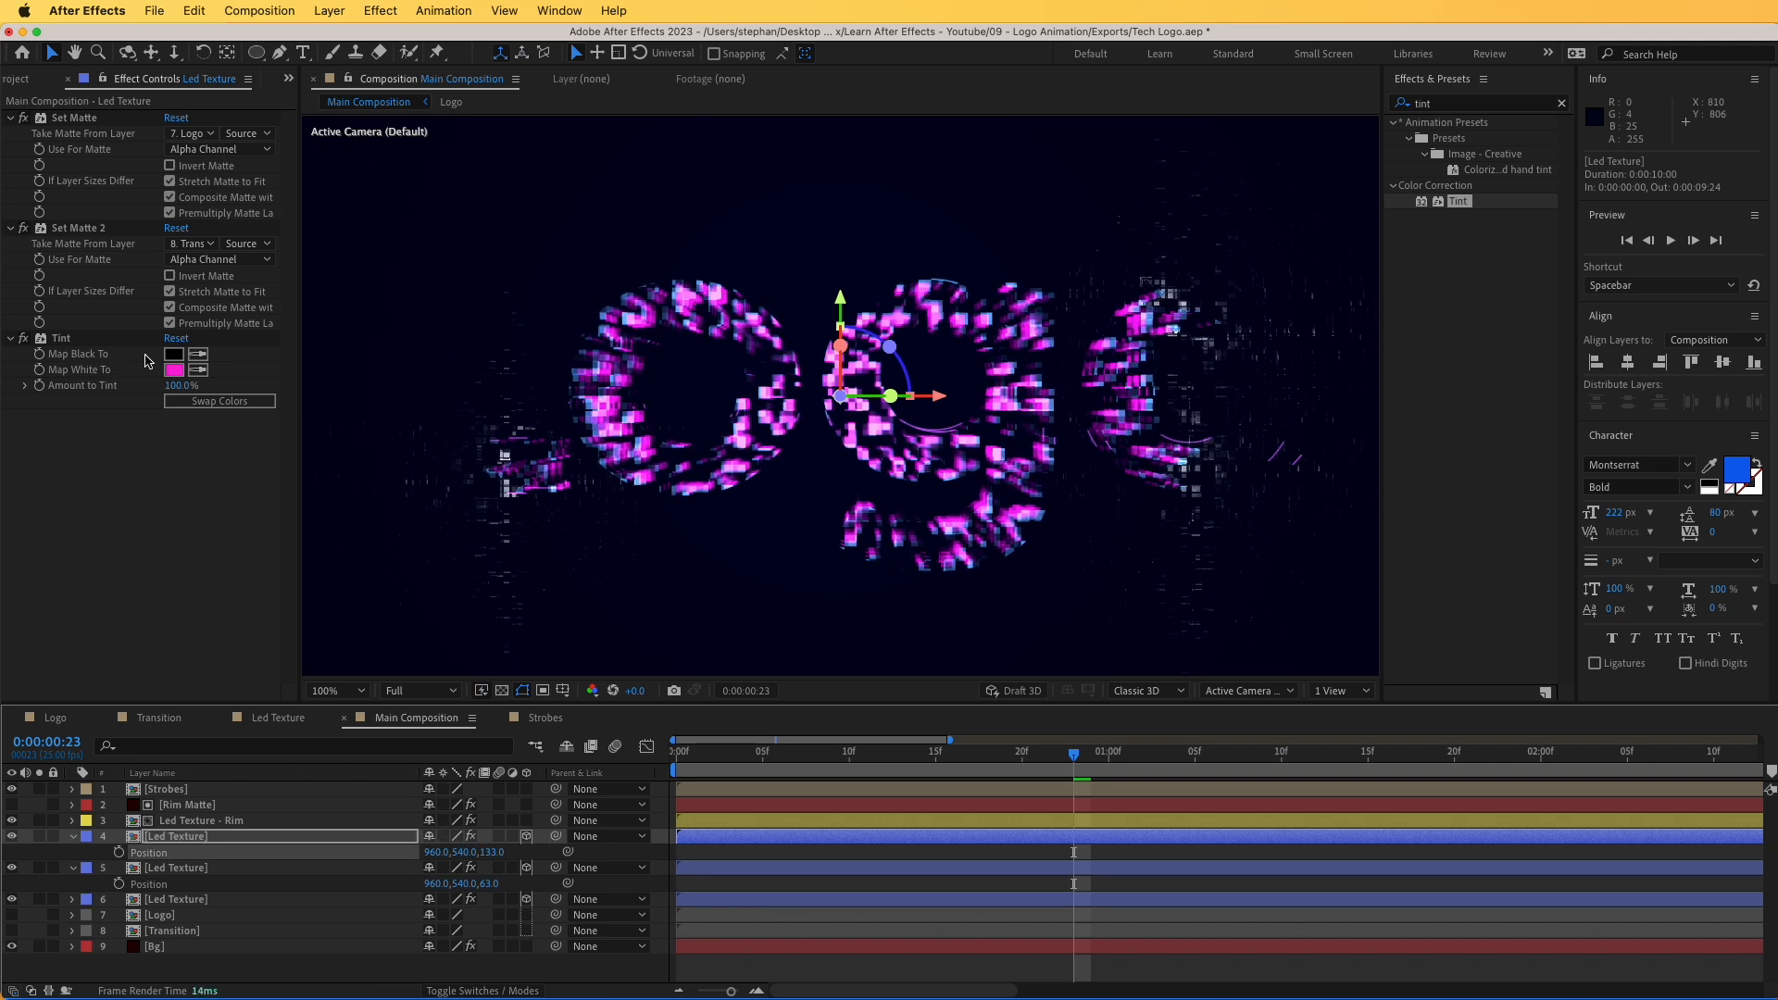
- Map the Tint white of the topmost Led Texture copy to a saturated blue
click(173, 370)
drag(347, 318, 347, 360)
click(466, 276)
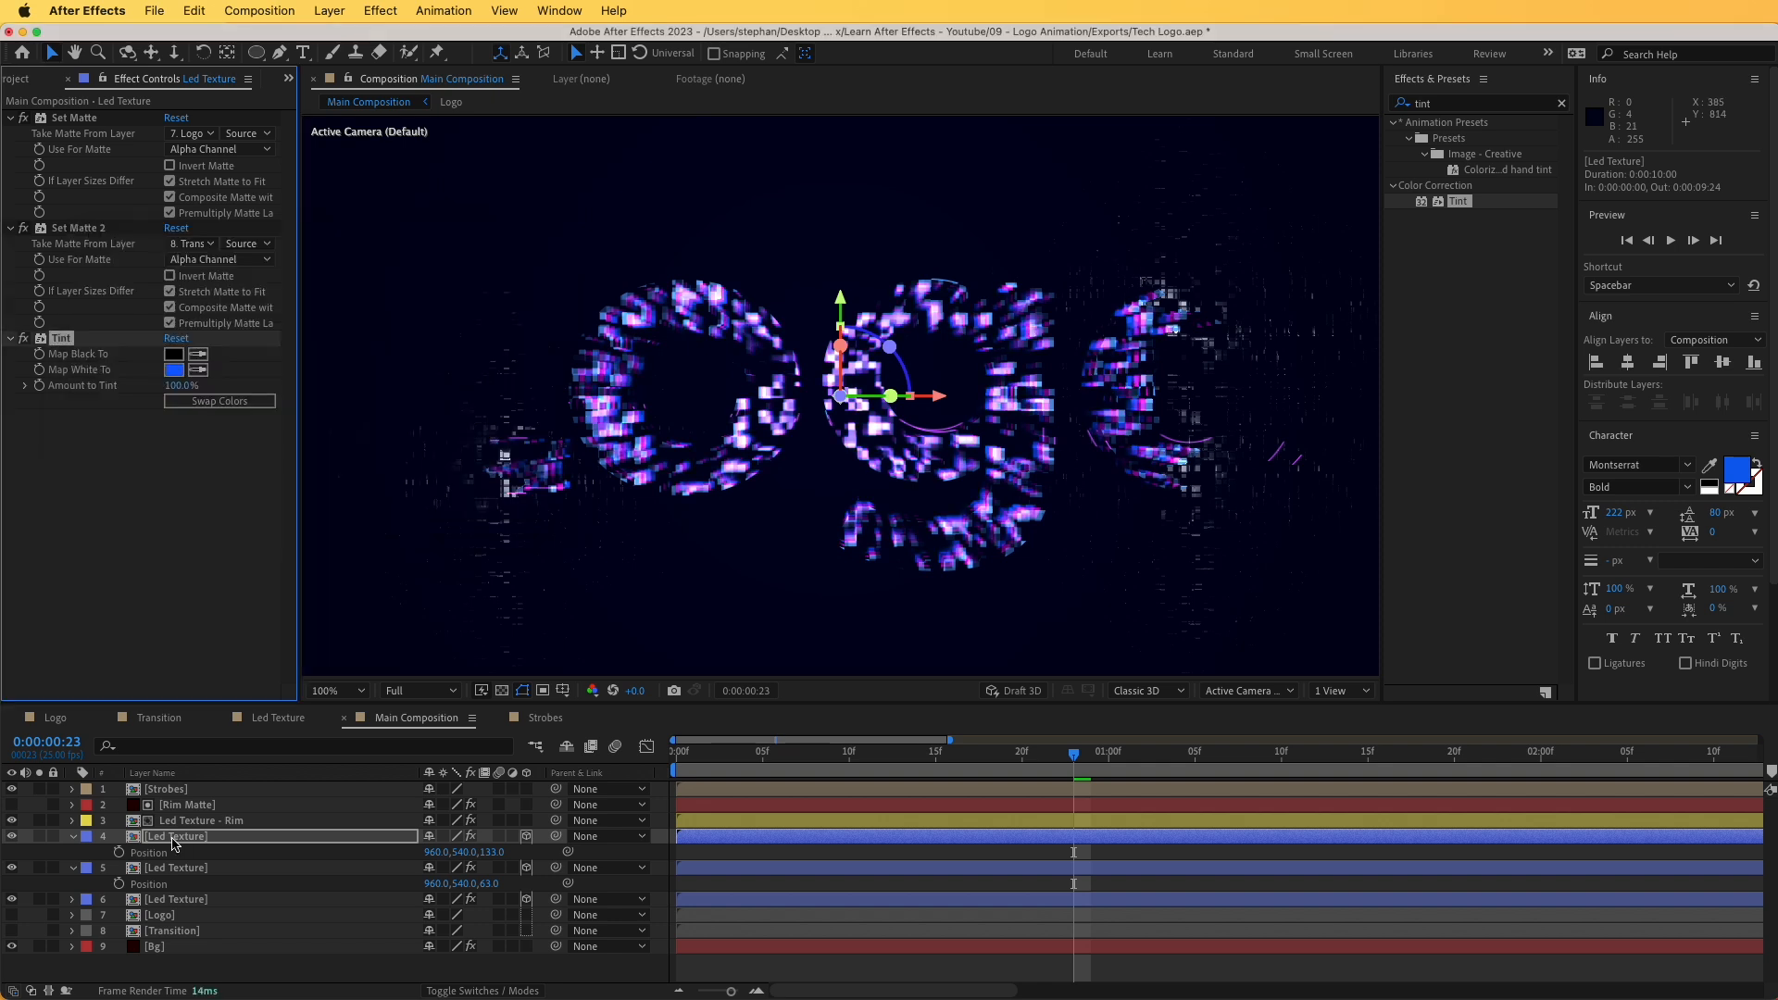
- Duplicate the saturated blue Led Texture layer and set the copy's Z position to -171
key(super+d)
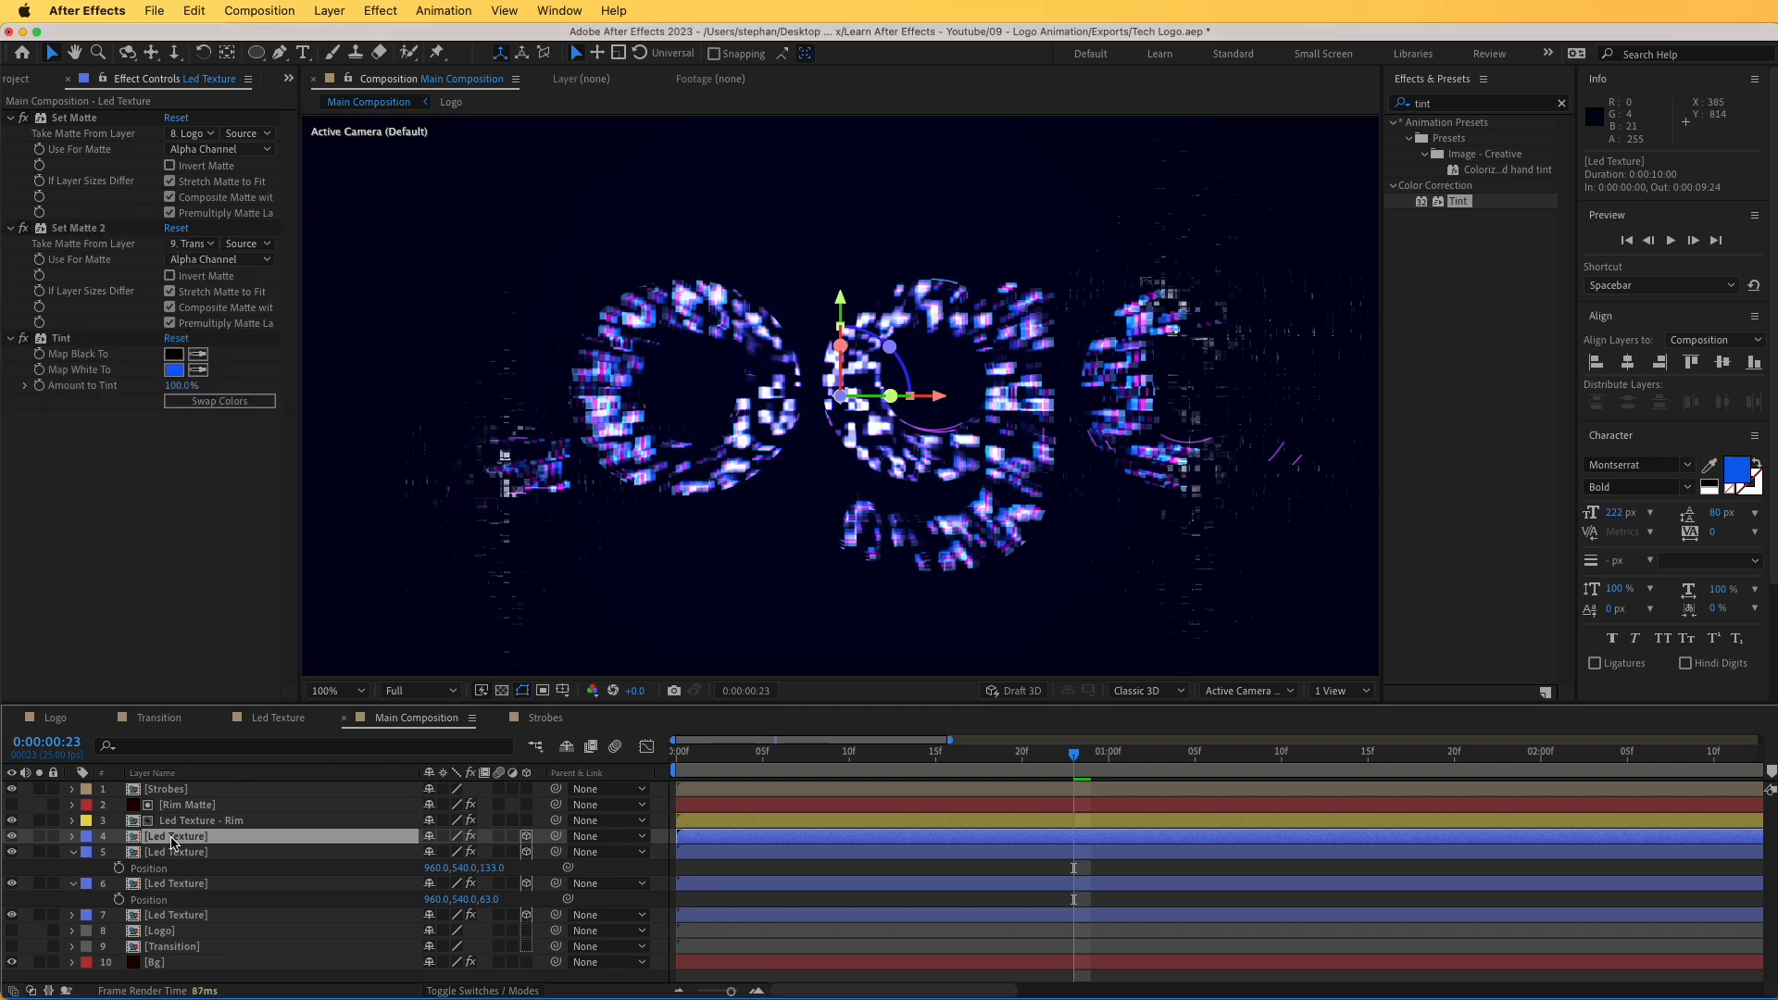
key(p)
drag(491, 852, 223, 862)
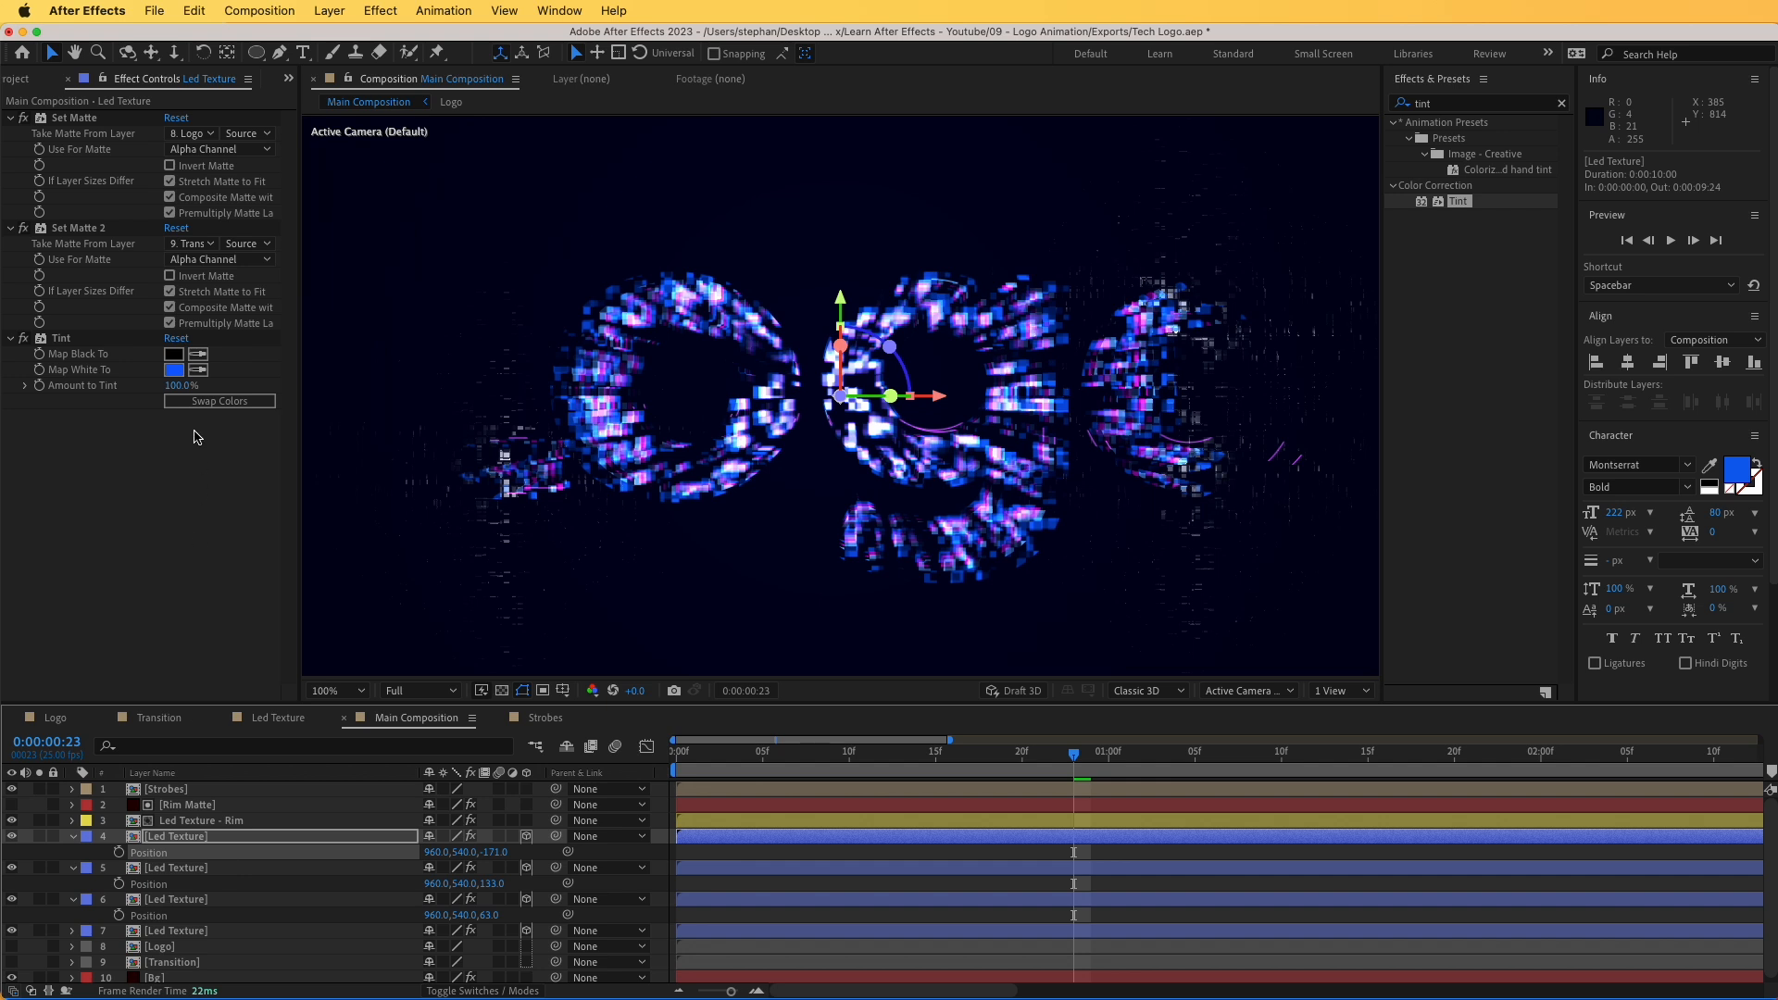
- Map the front Led Texture copy's Tint white to pale blue A5E2FF and collapse the layers' Position properties
click(174, 370)
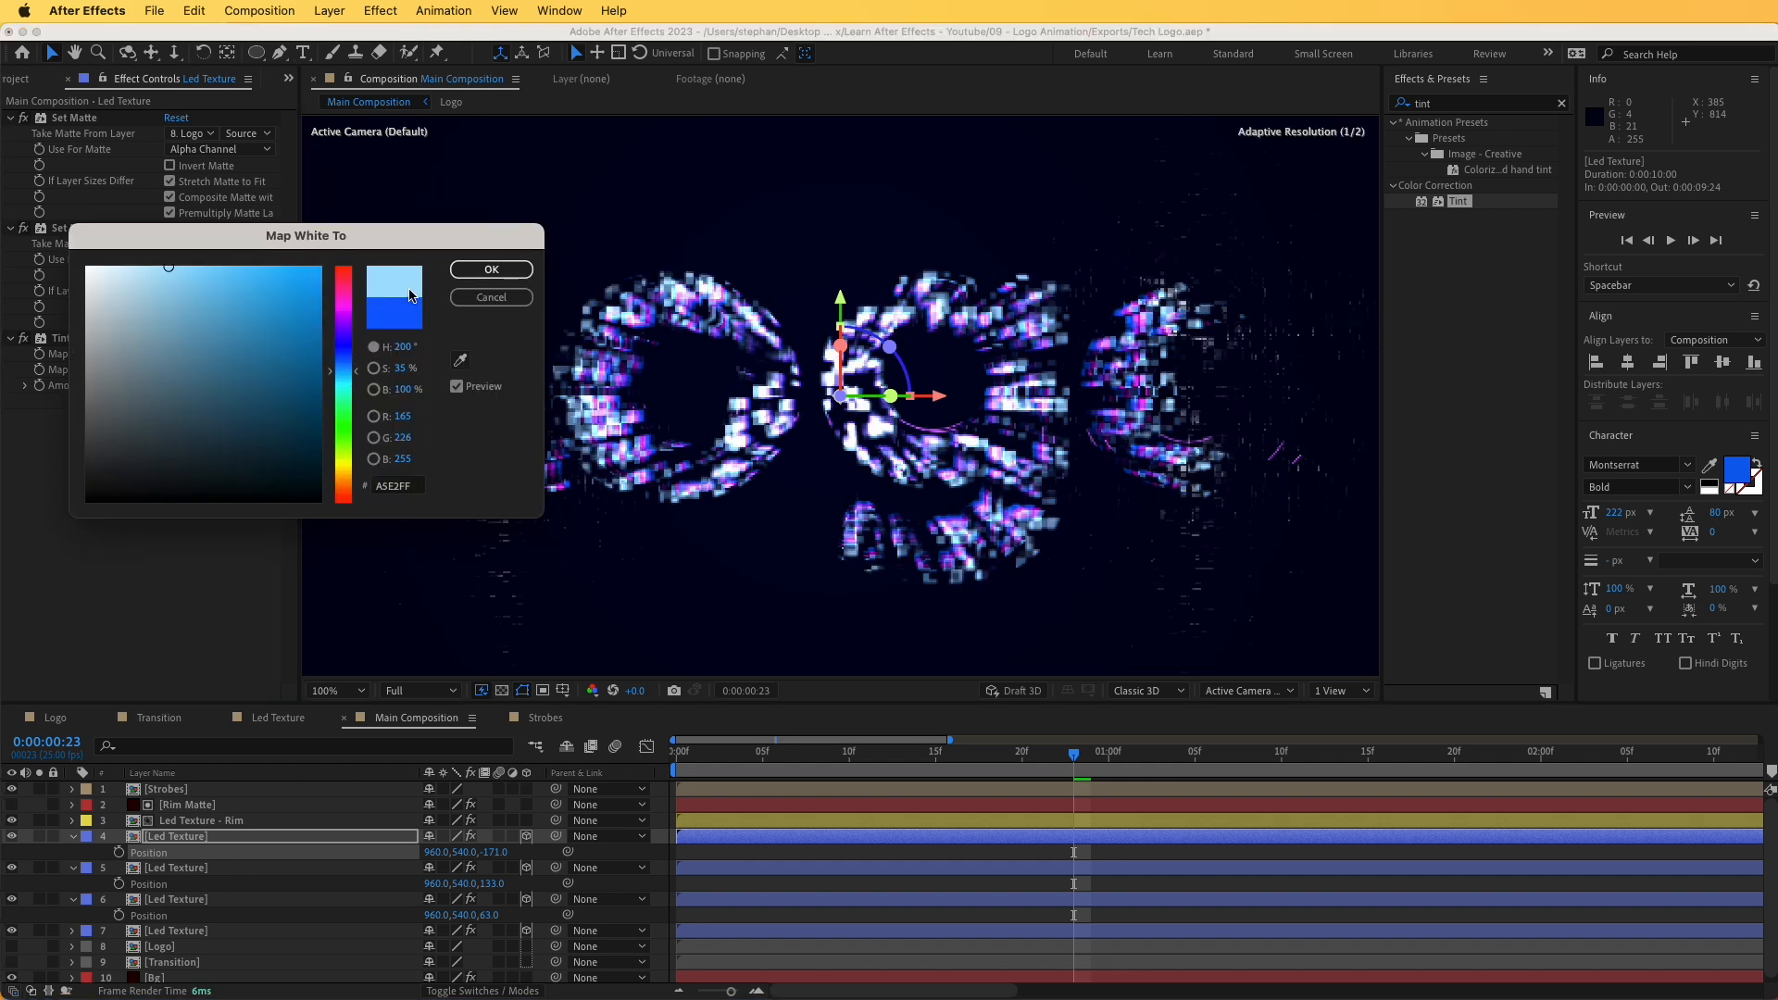
click(491, 269)
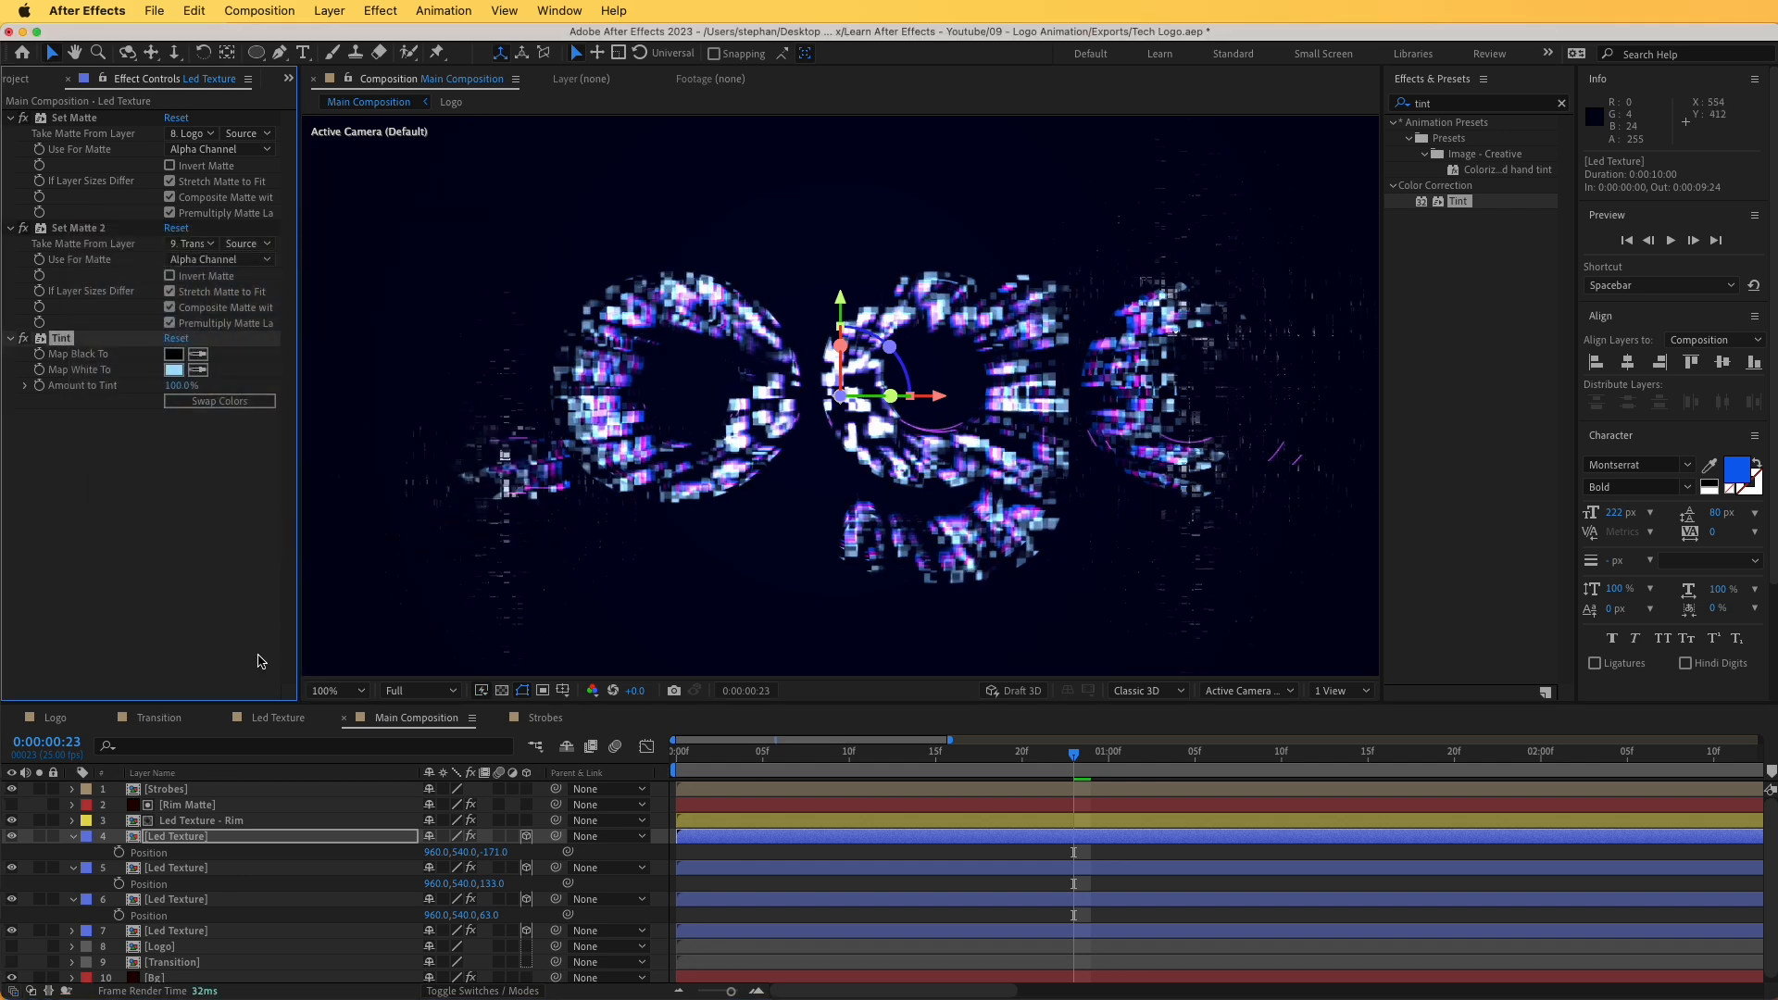
click(629, 854)
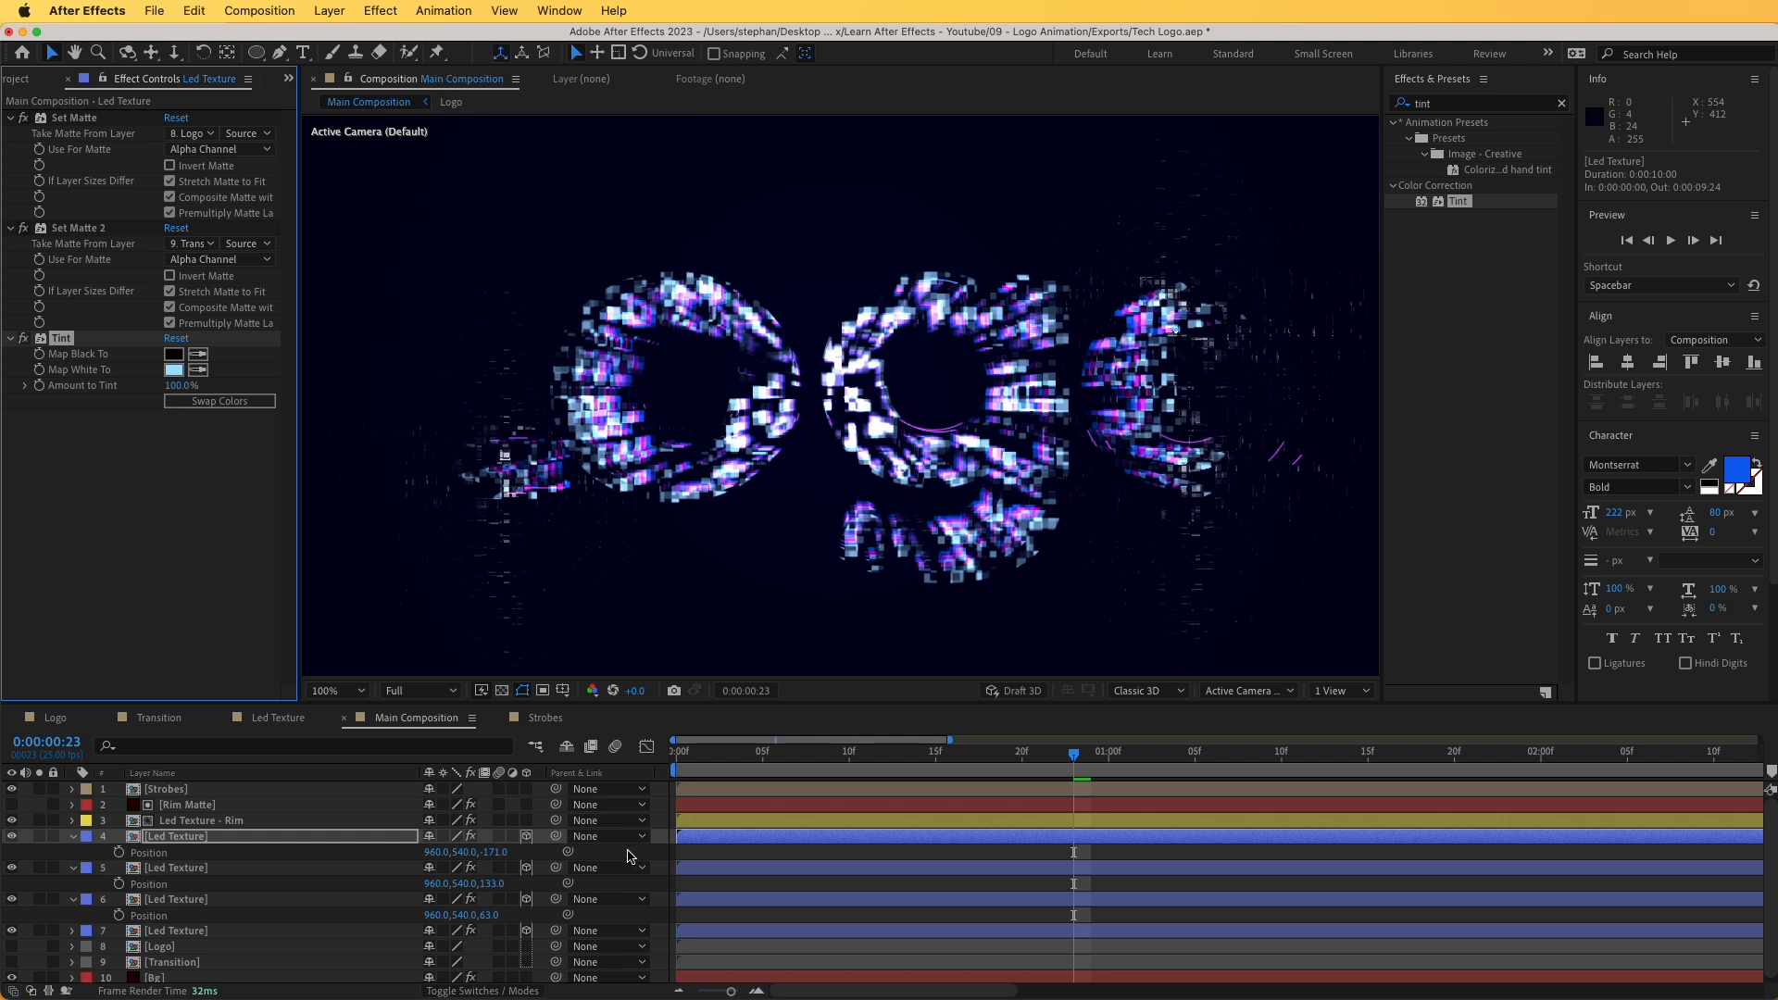
key(u)
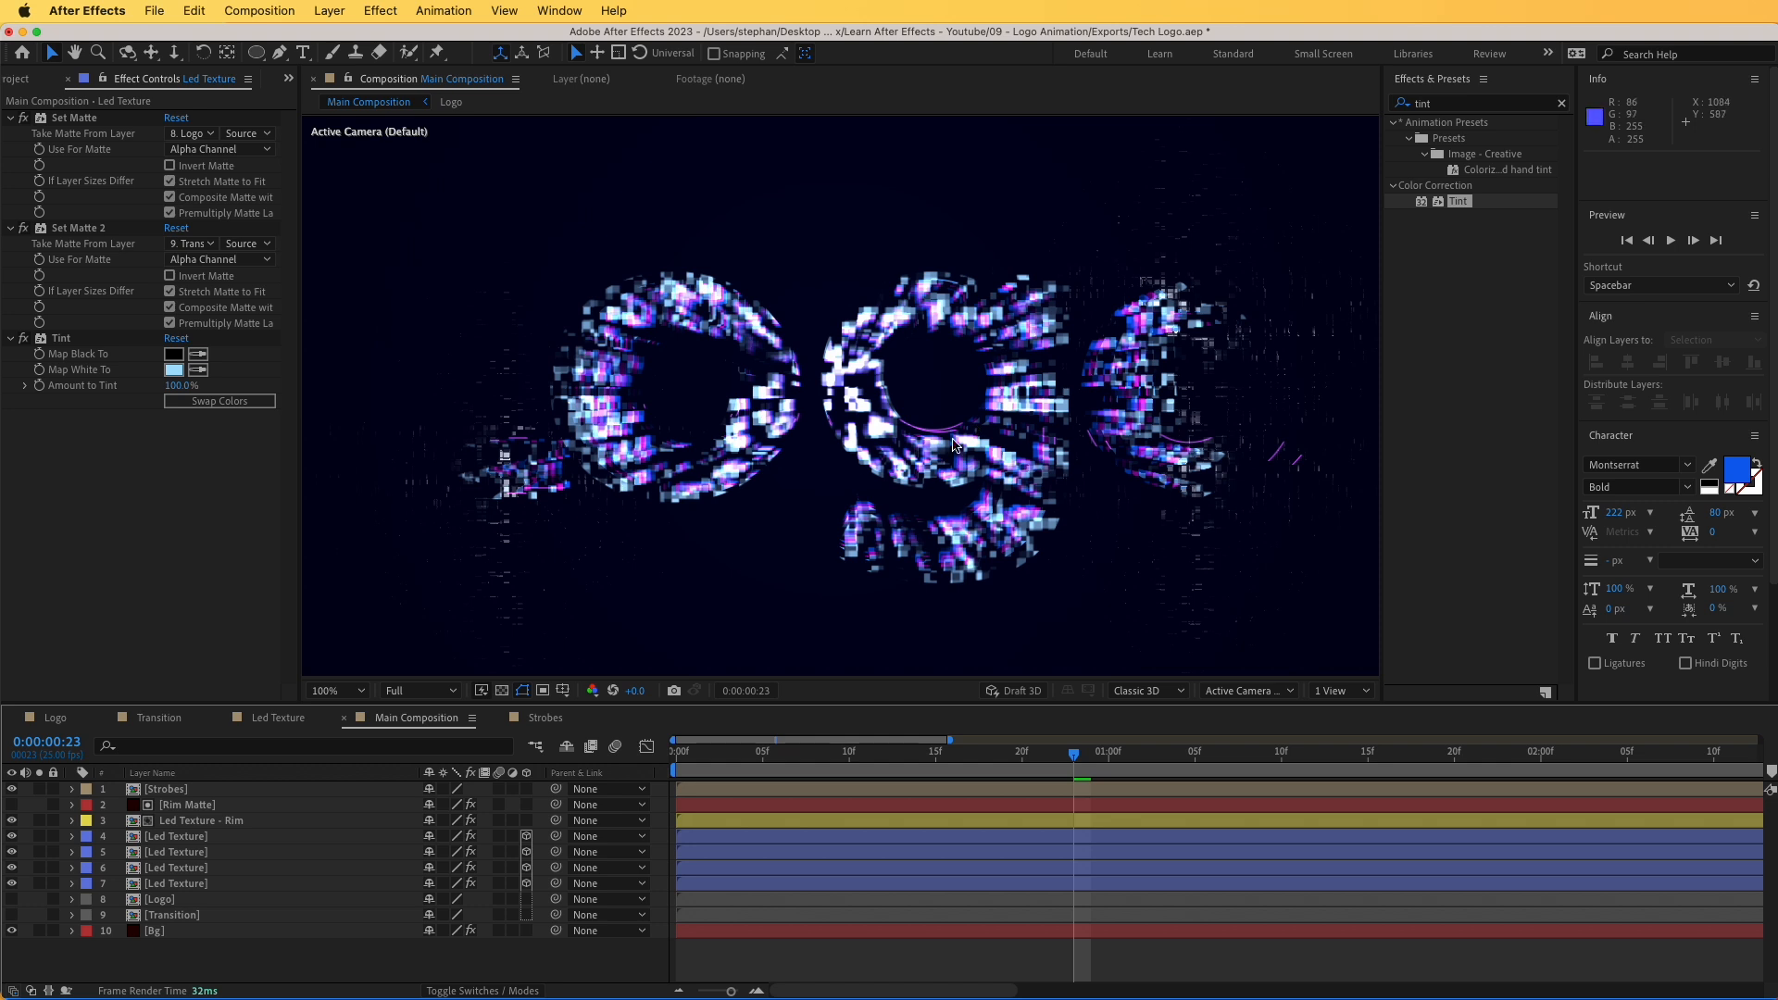
- Duplicate the Led Texture composition in the project and open the Fractal layer's effect settings in Led Texture 2
click(15, 86)
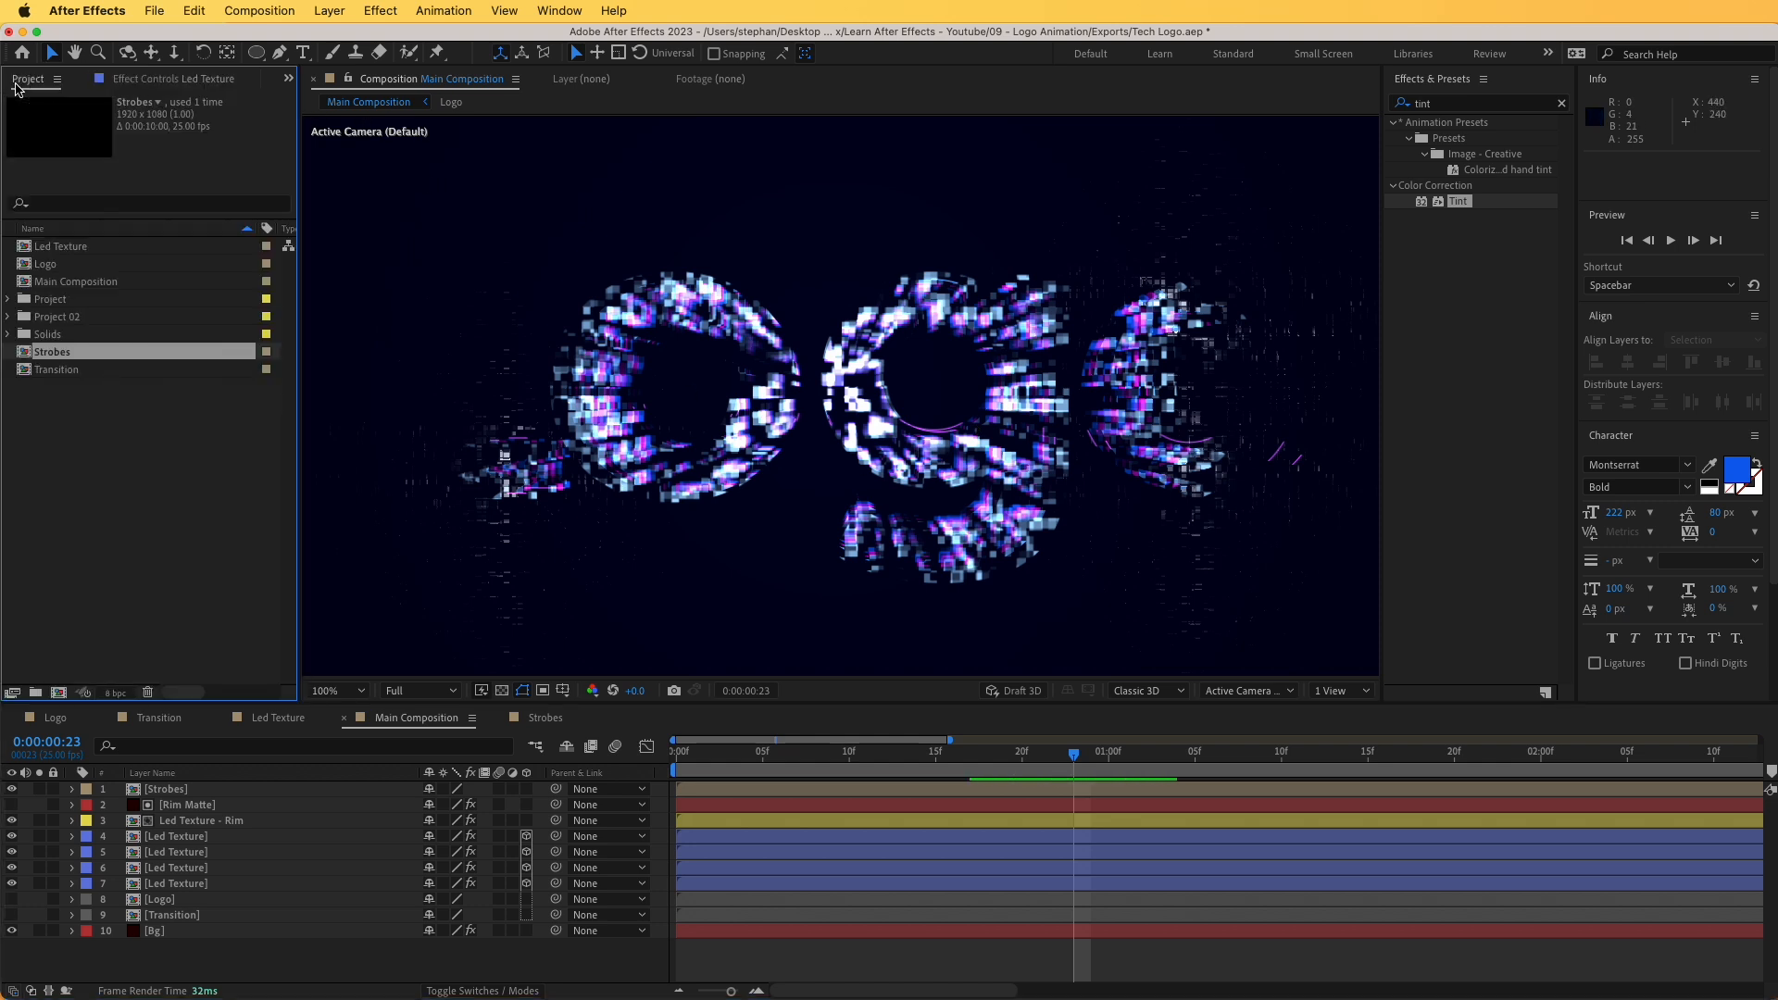
click(68, 248)
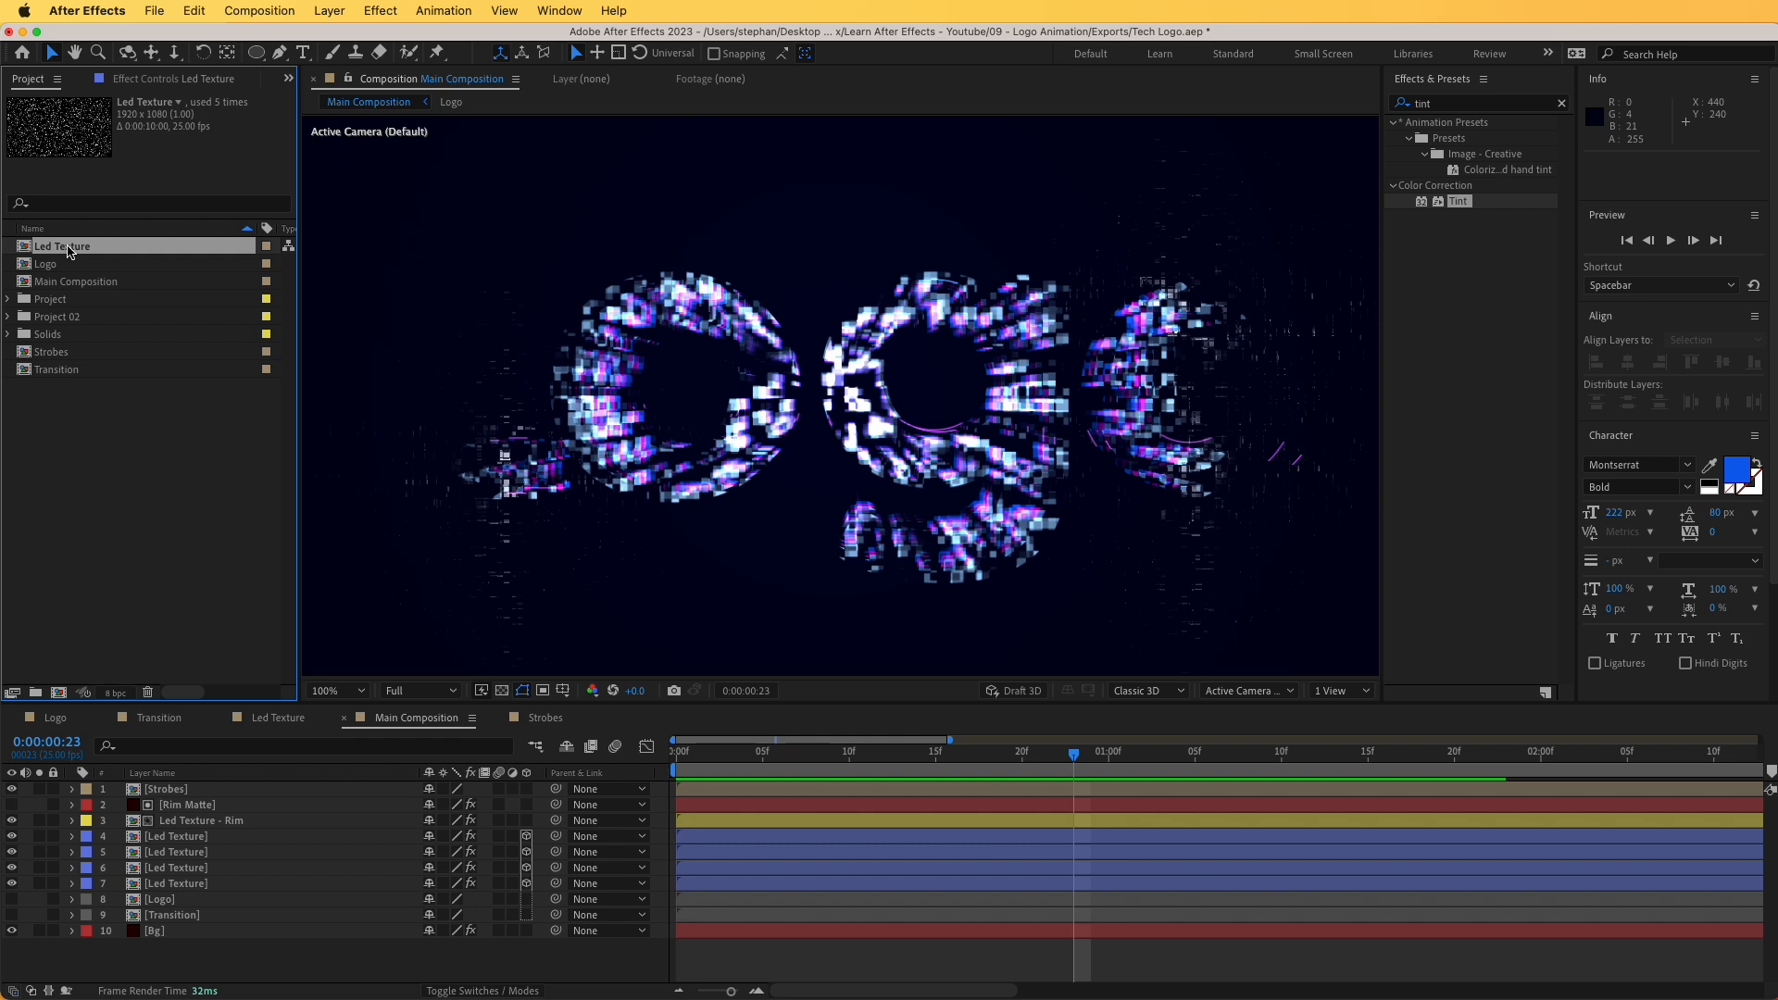
key(super+d)
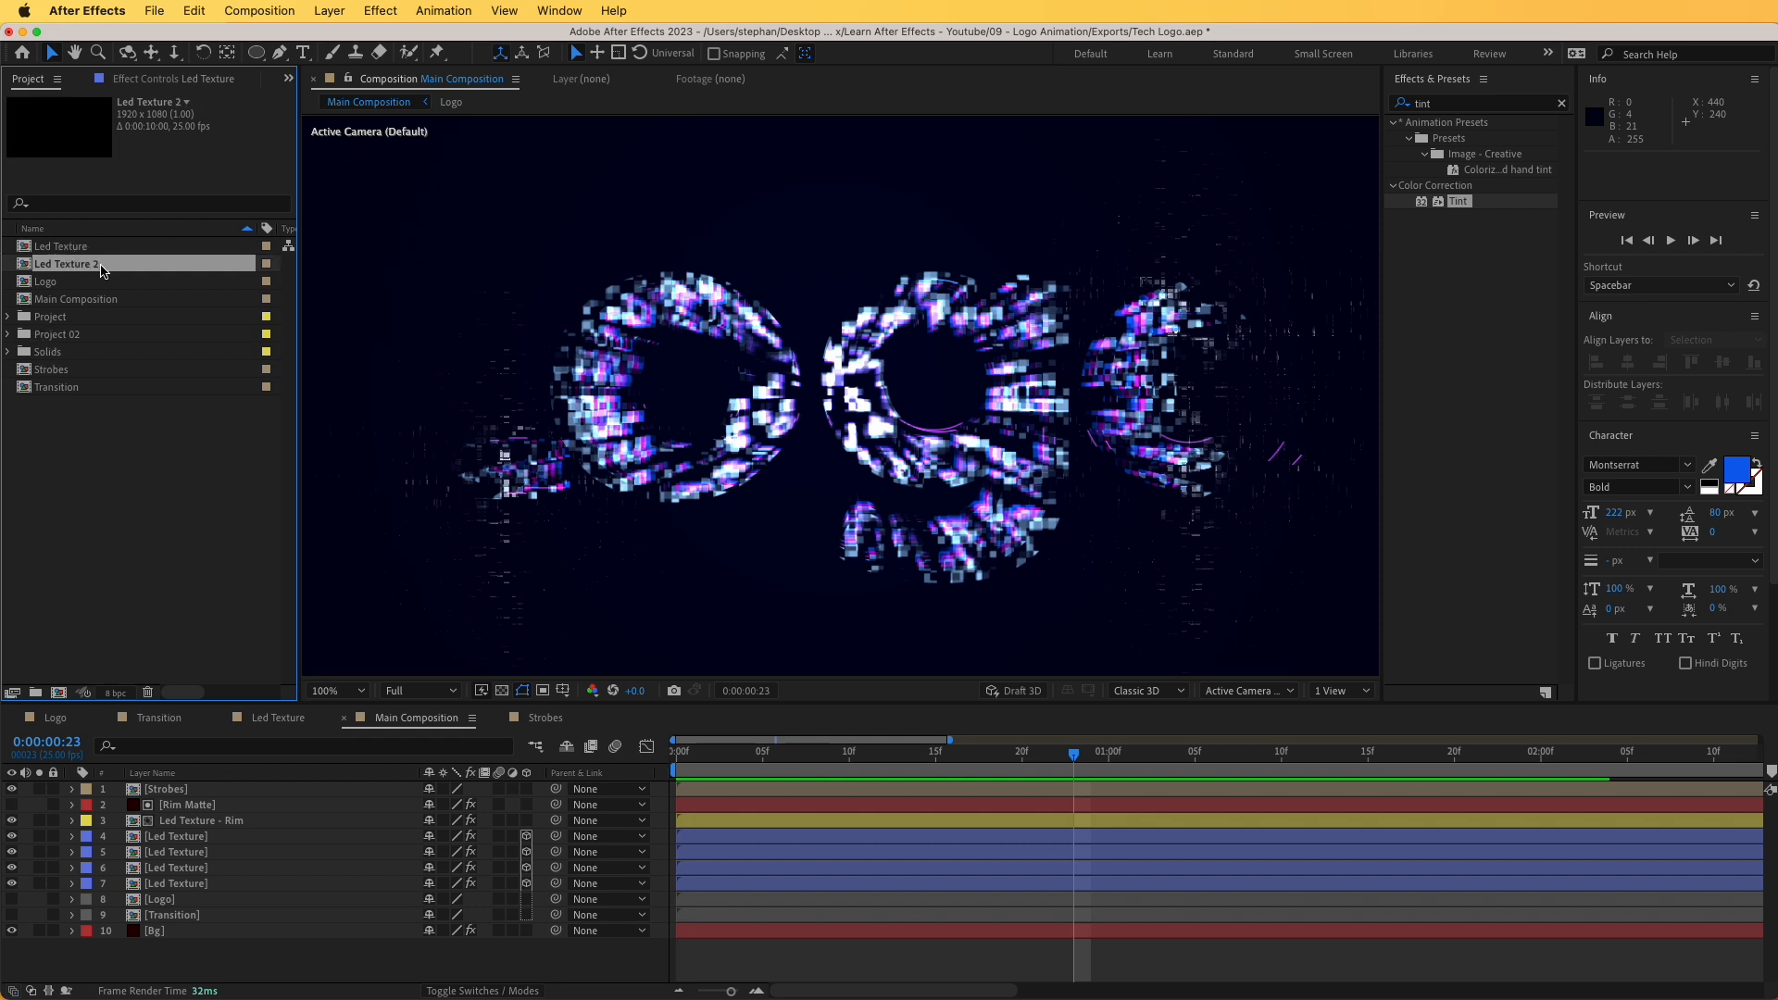
double_click(94, 266)
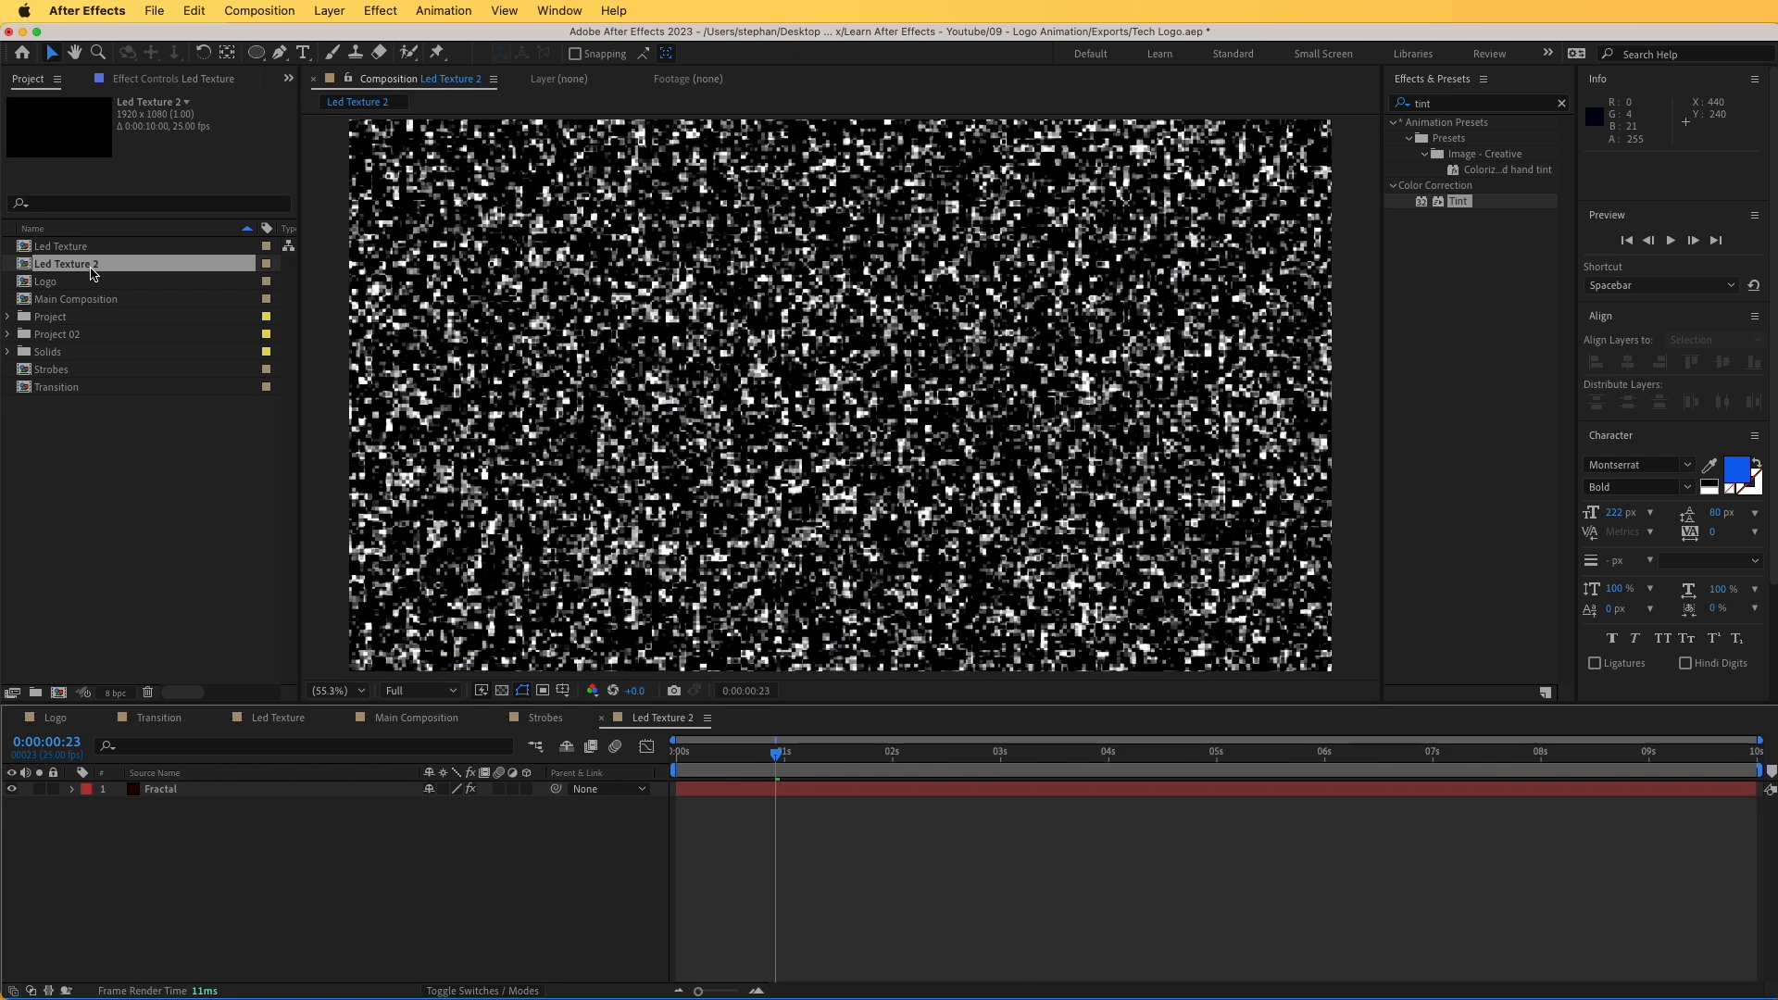
click(182, 792)
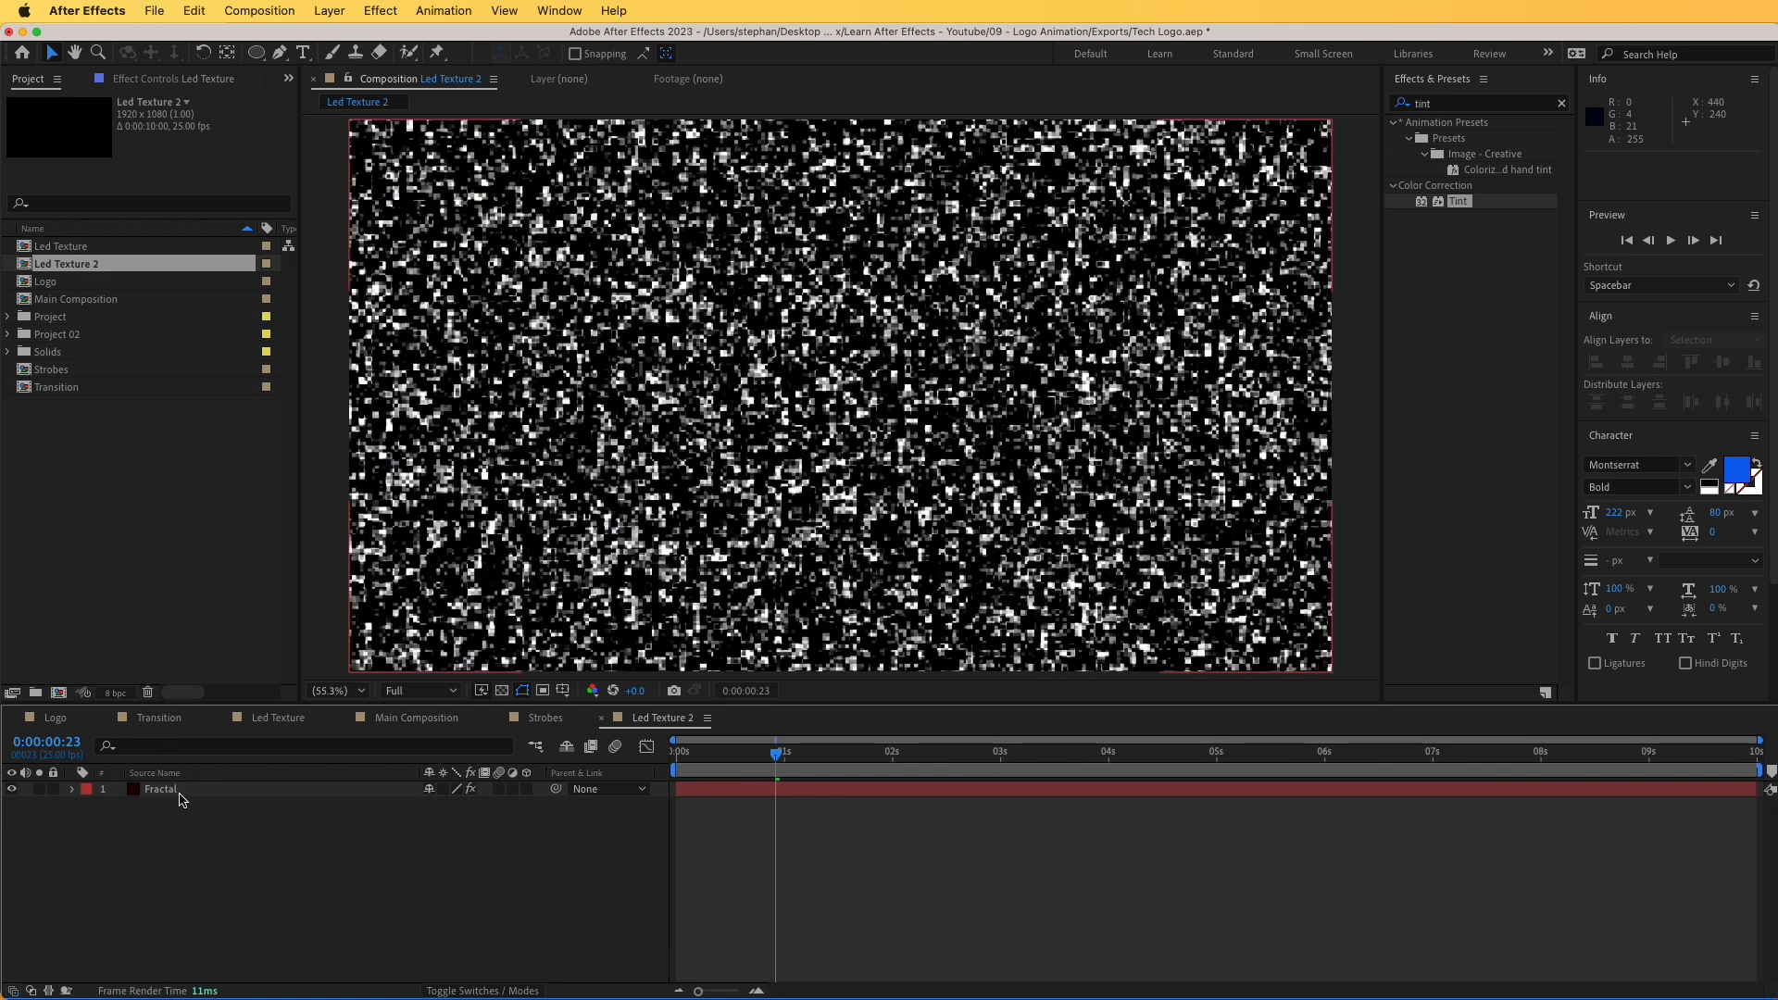
click(151, 85)
drag(176, 196, 136, 212)
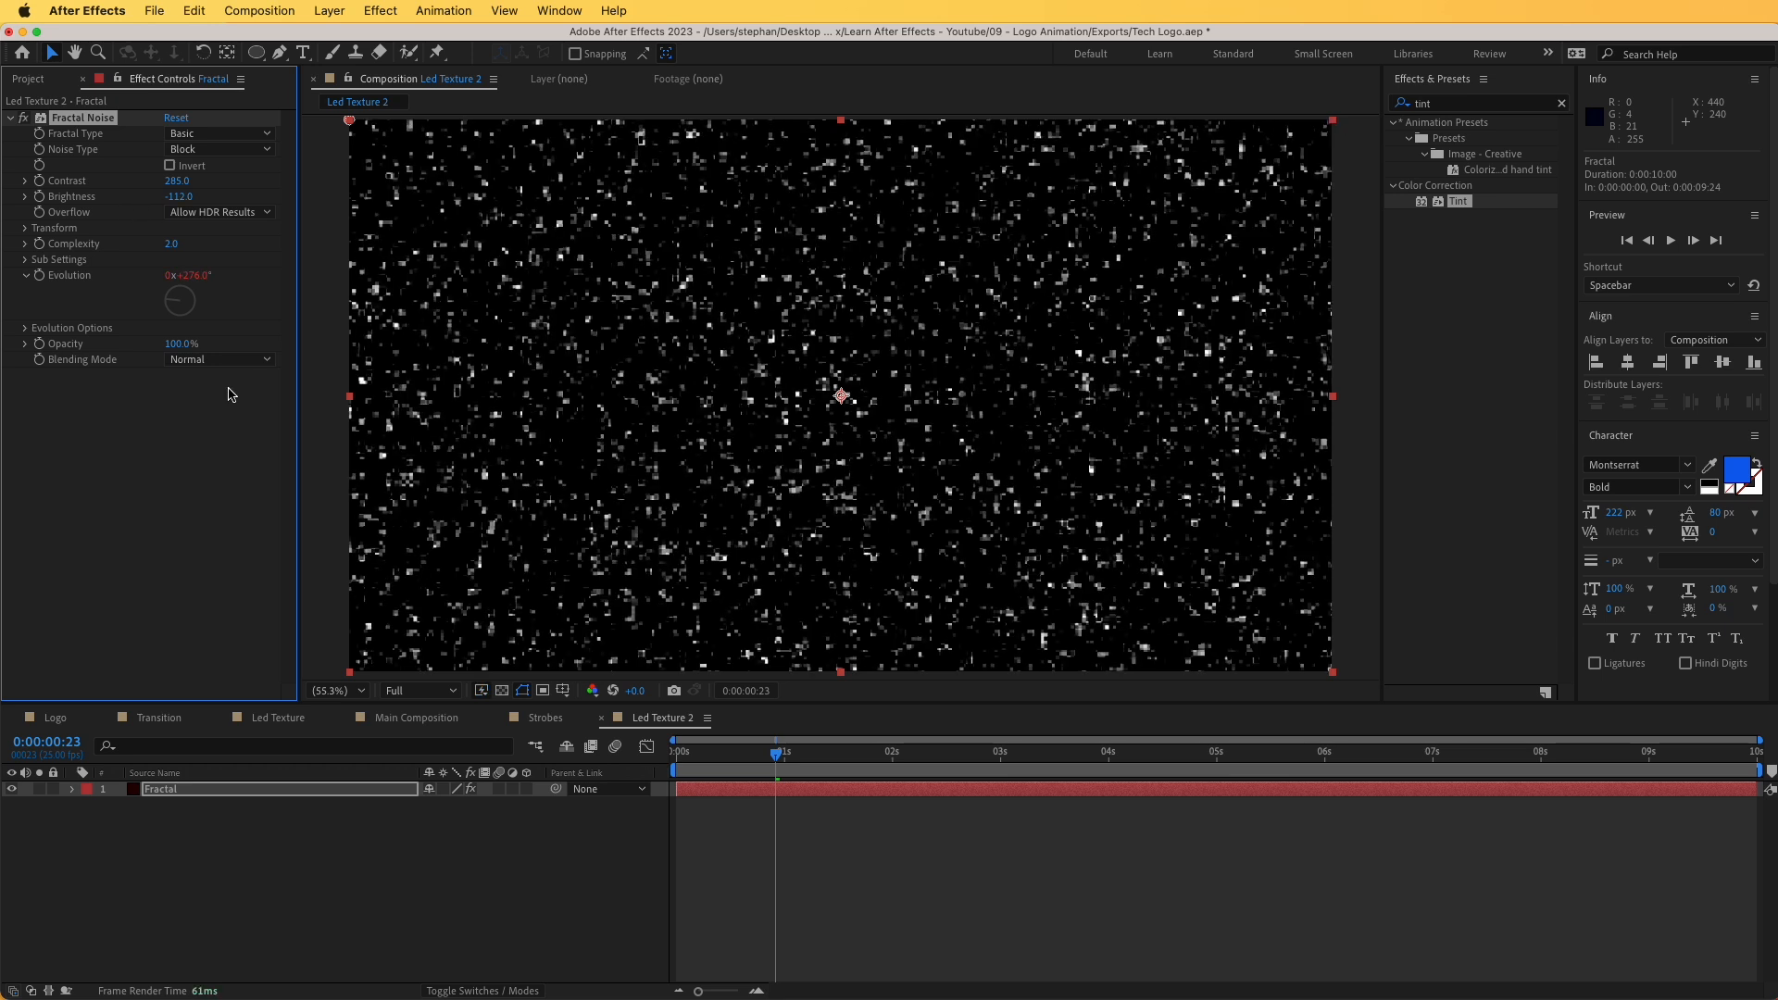
click(181, 196)
text(-80)
key(Return)
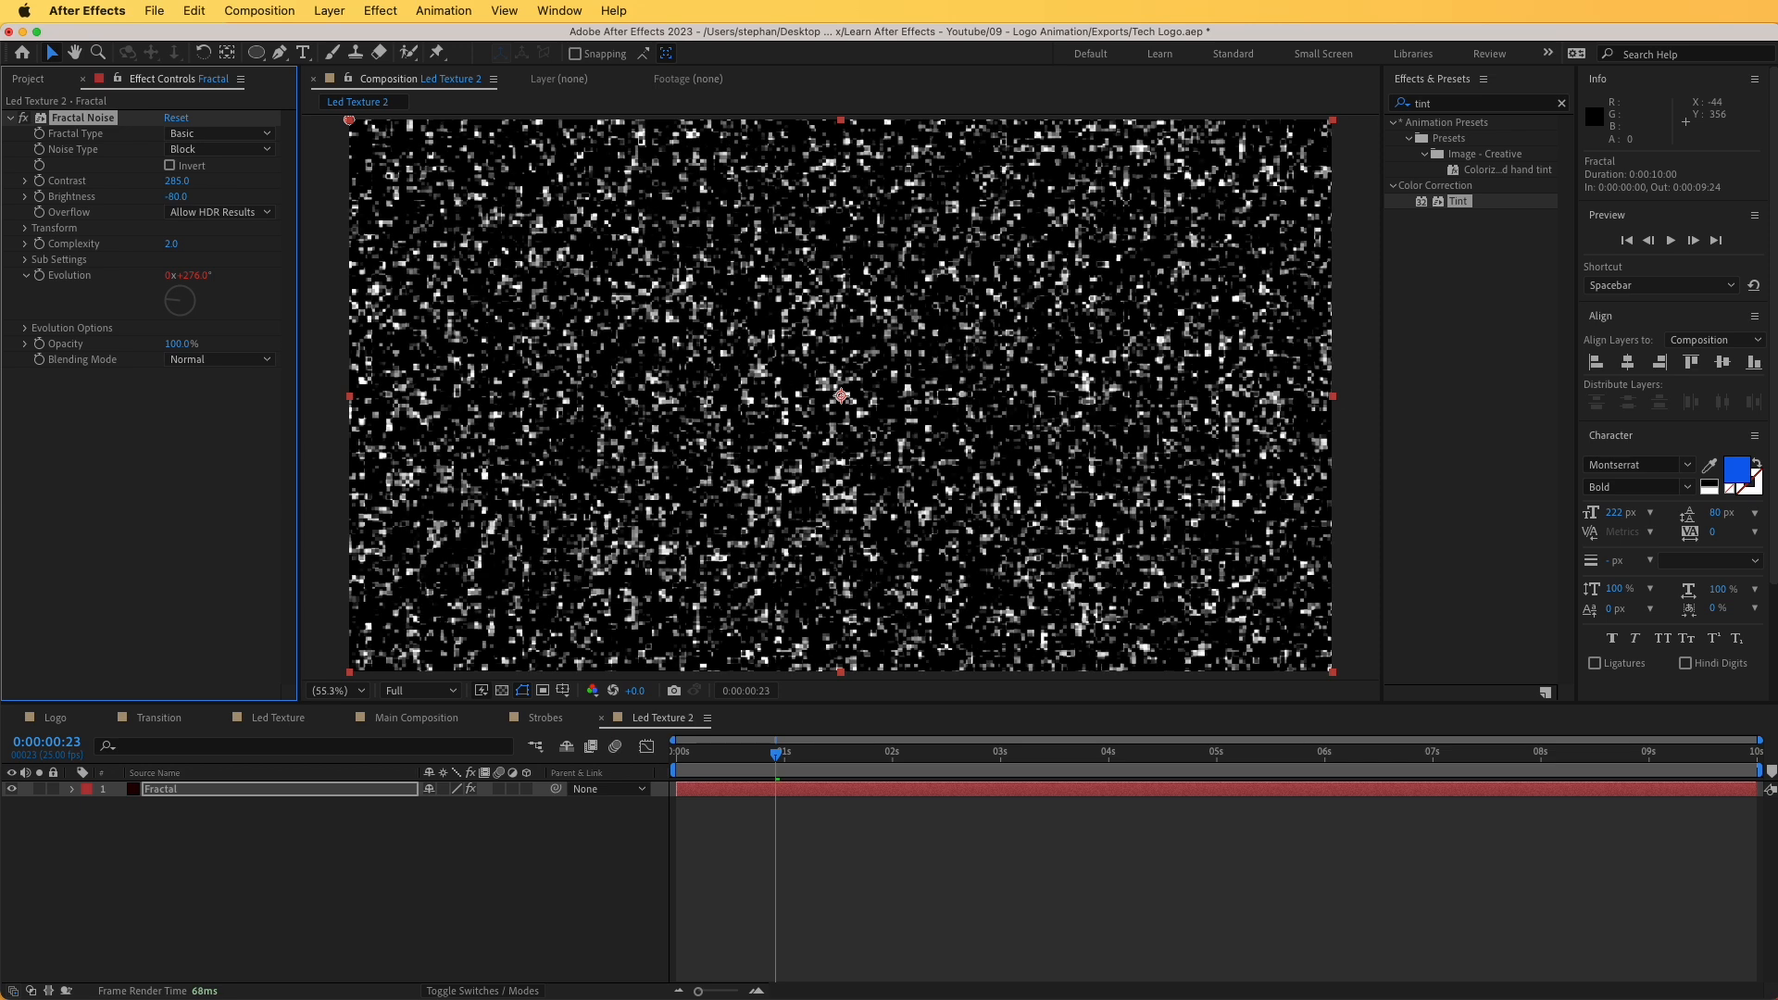
- Set the Fractal Noise Offset Turbulence in Led Texture 2 to 2260, 540
click(26, 228)
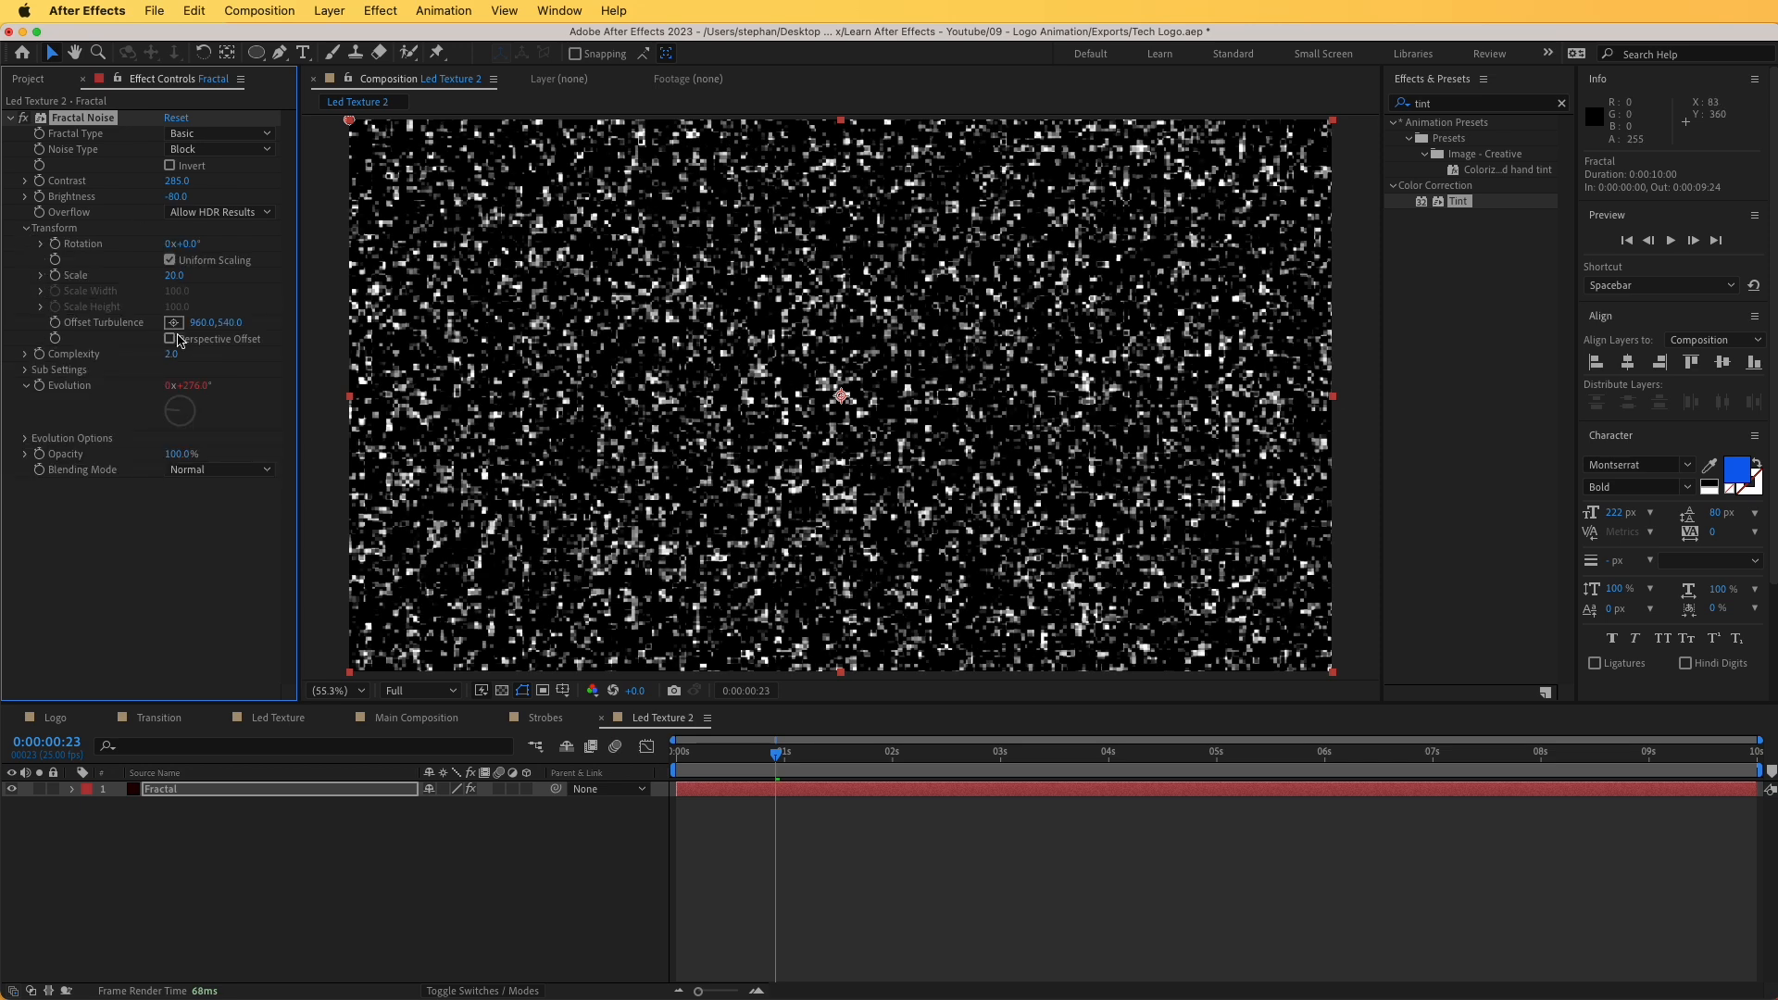
drag(202, 323, 958, 316)
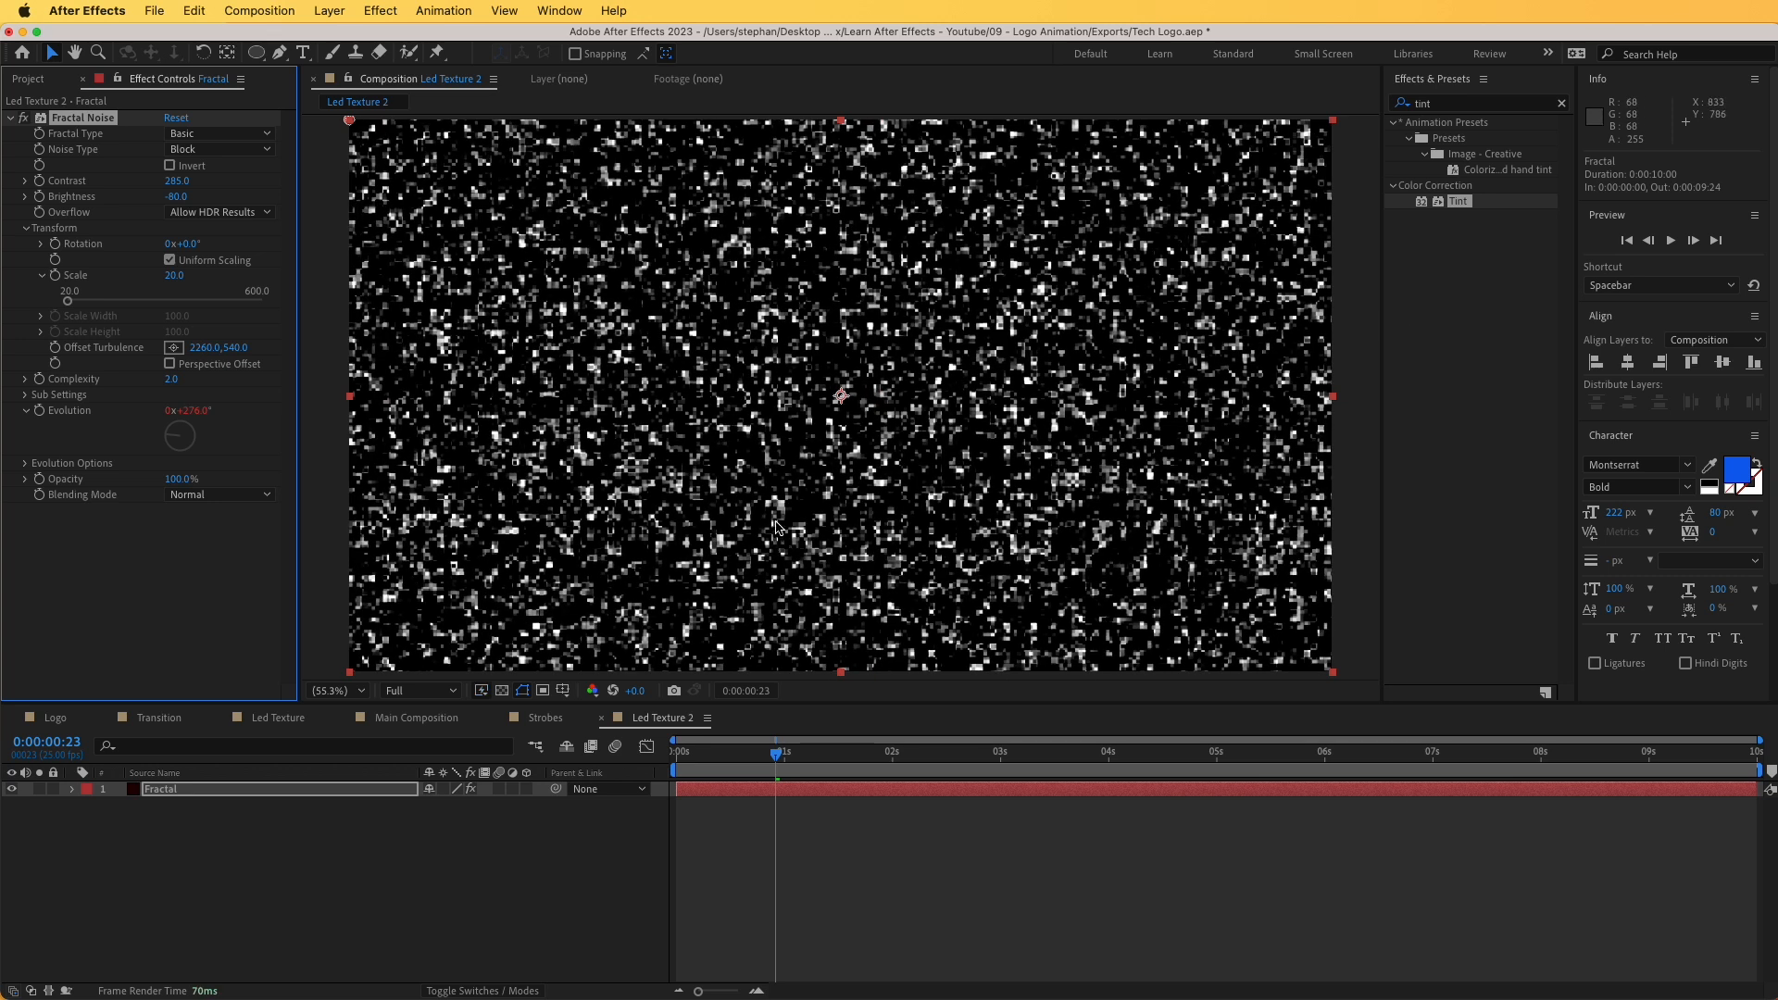
- Replace the source of the magenta-tinted Led Texture layer in the Main Composition with Led Texture 2, keeping its effects
click(434, 725)
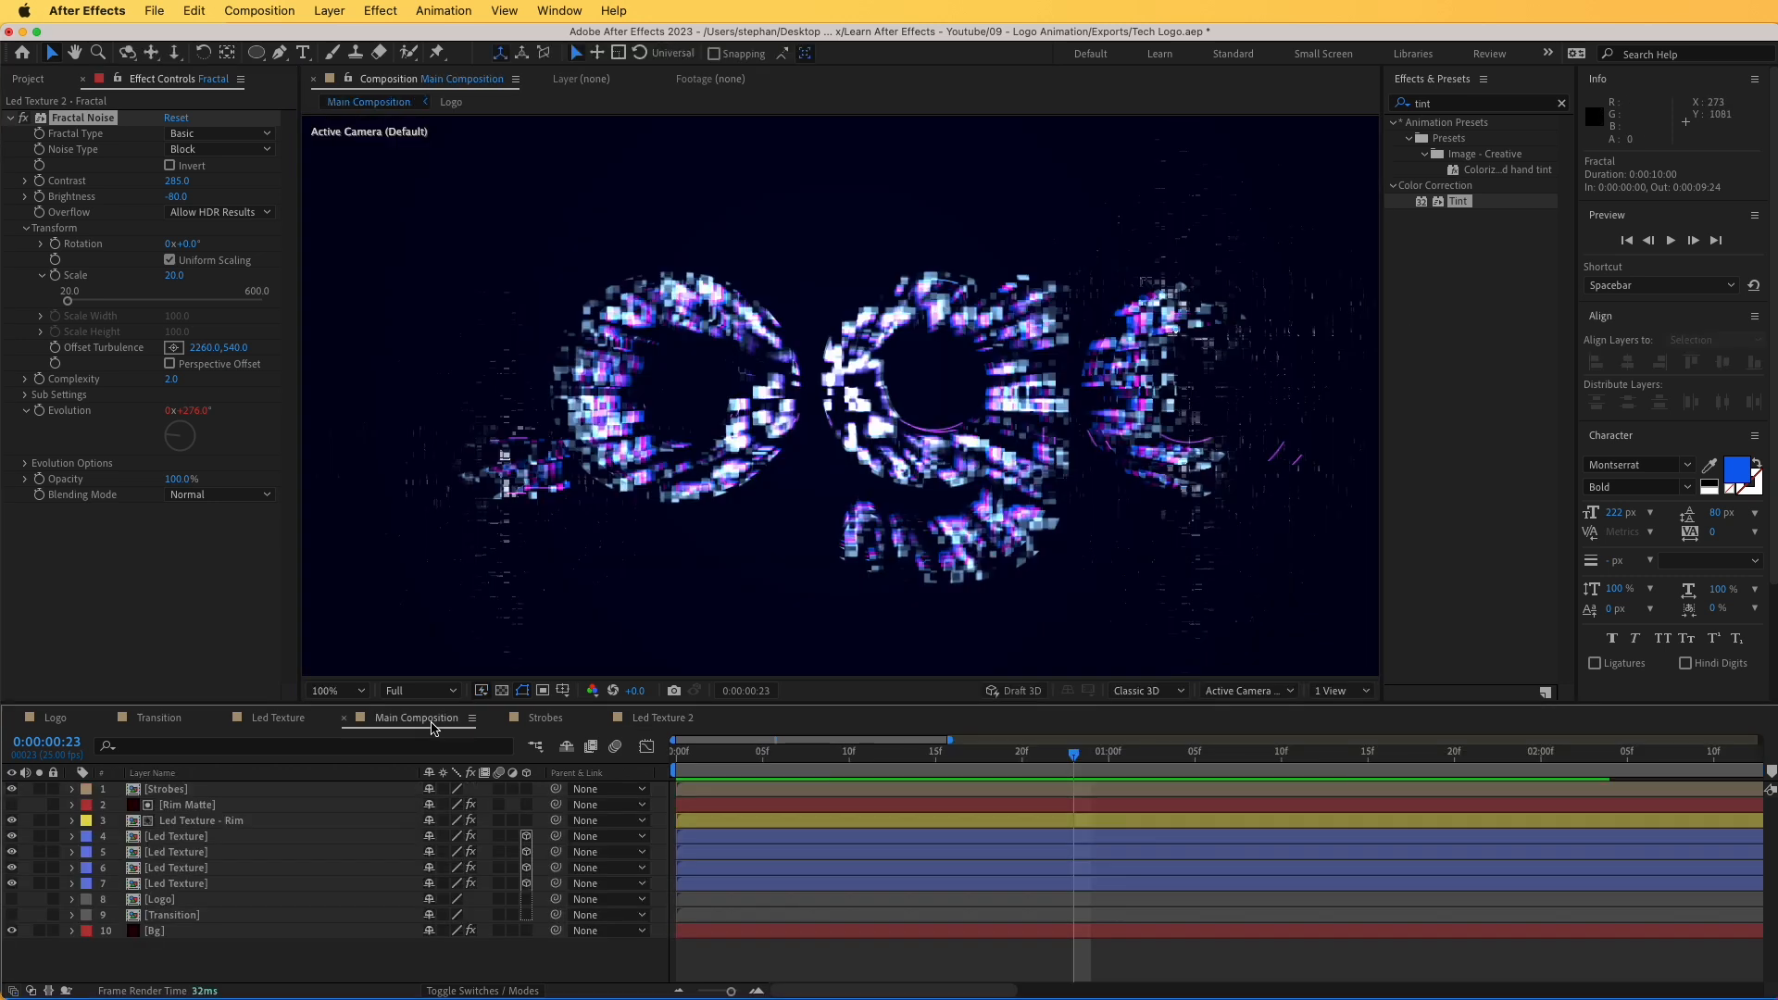
click(179, 869)
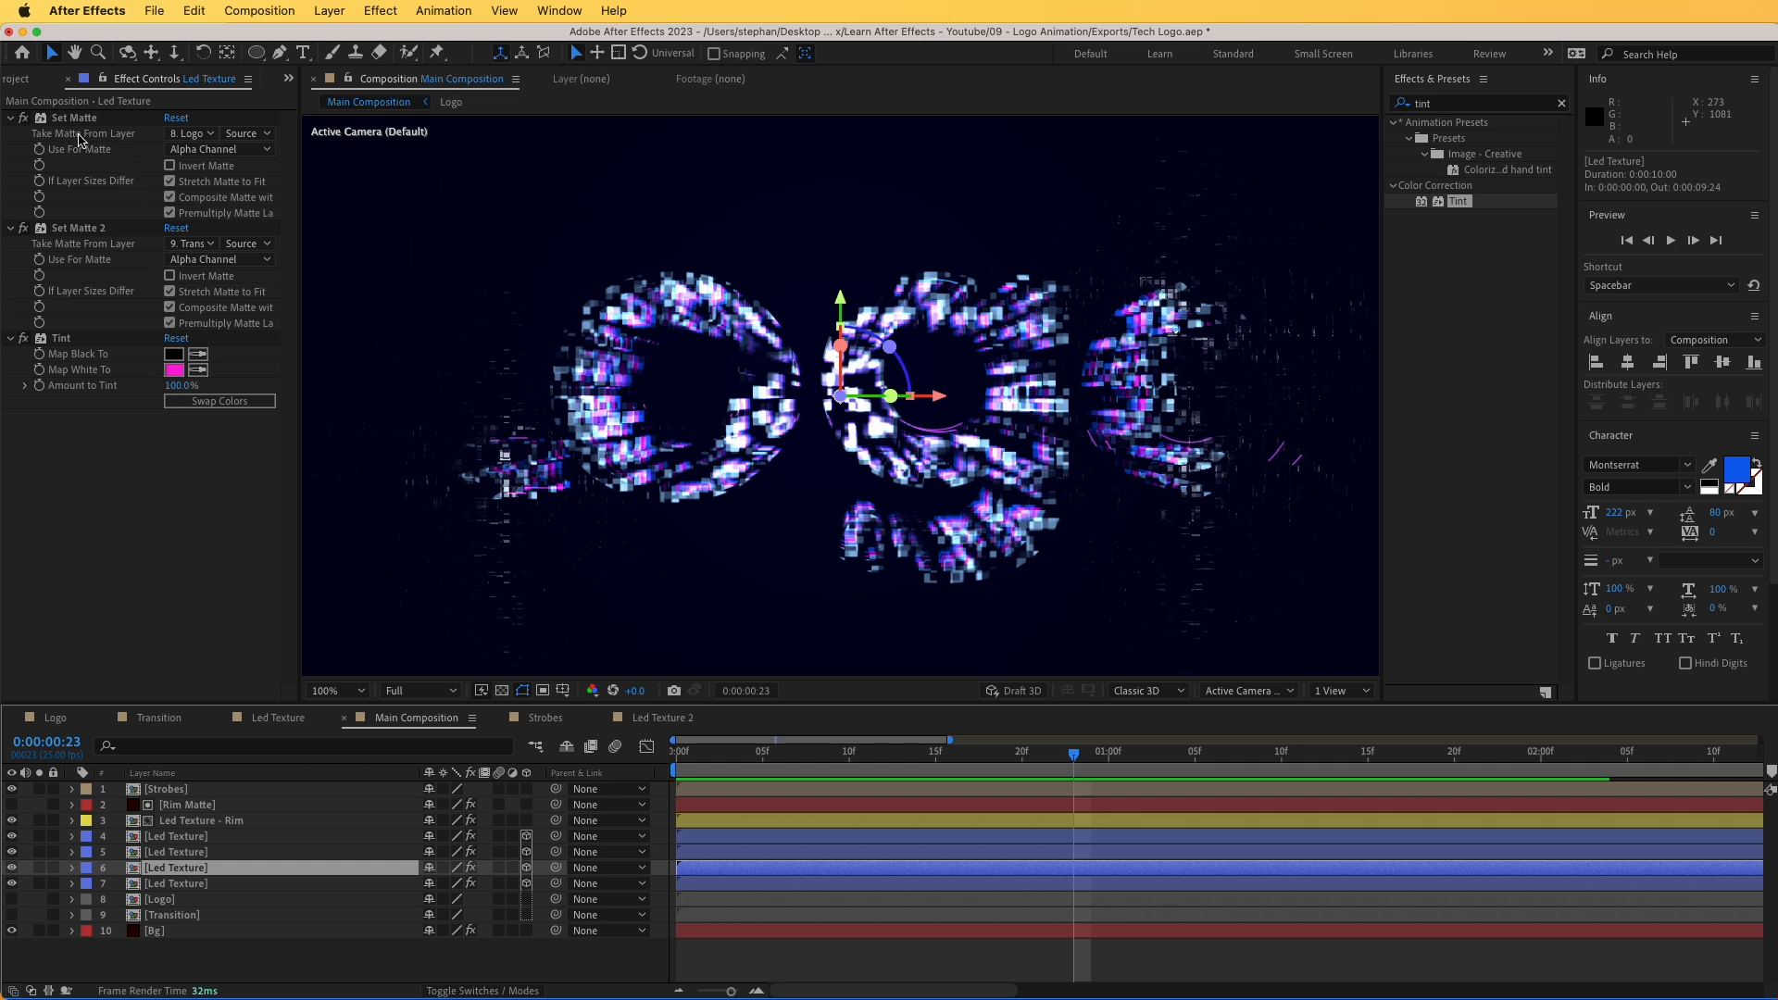
click(29, 82)
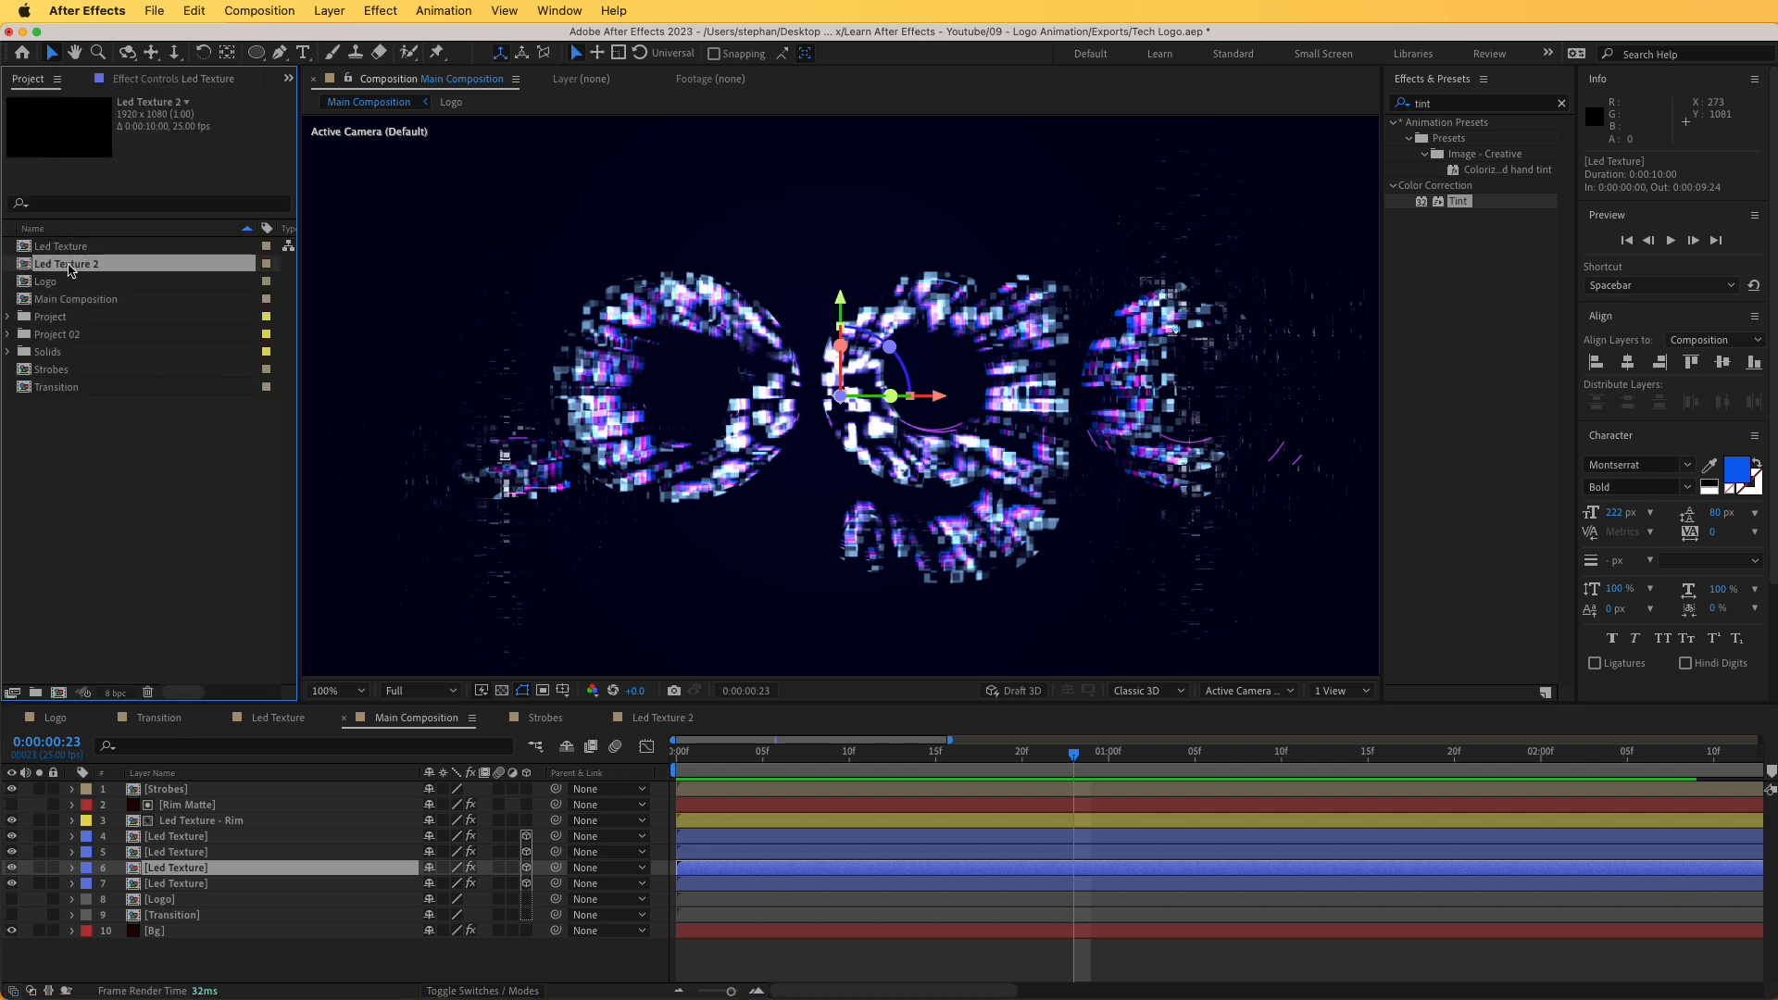
drag(70, 270, 181, 870)
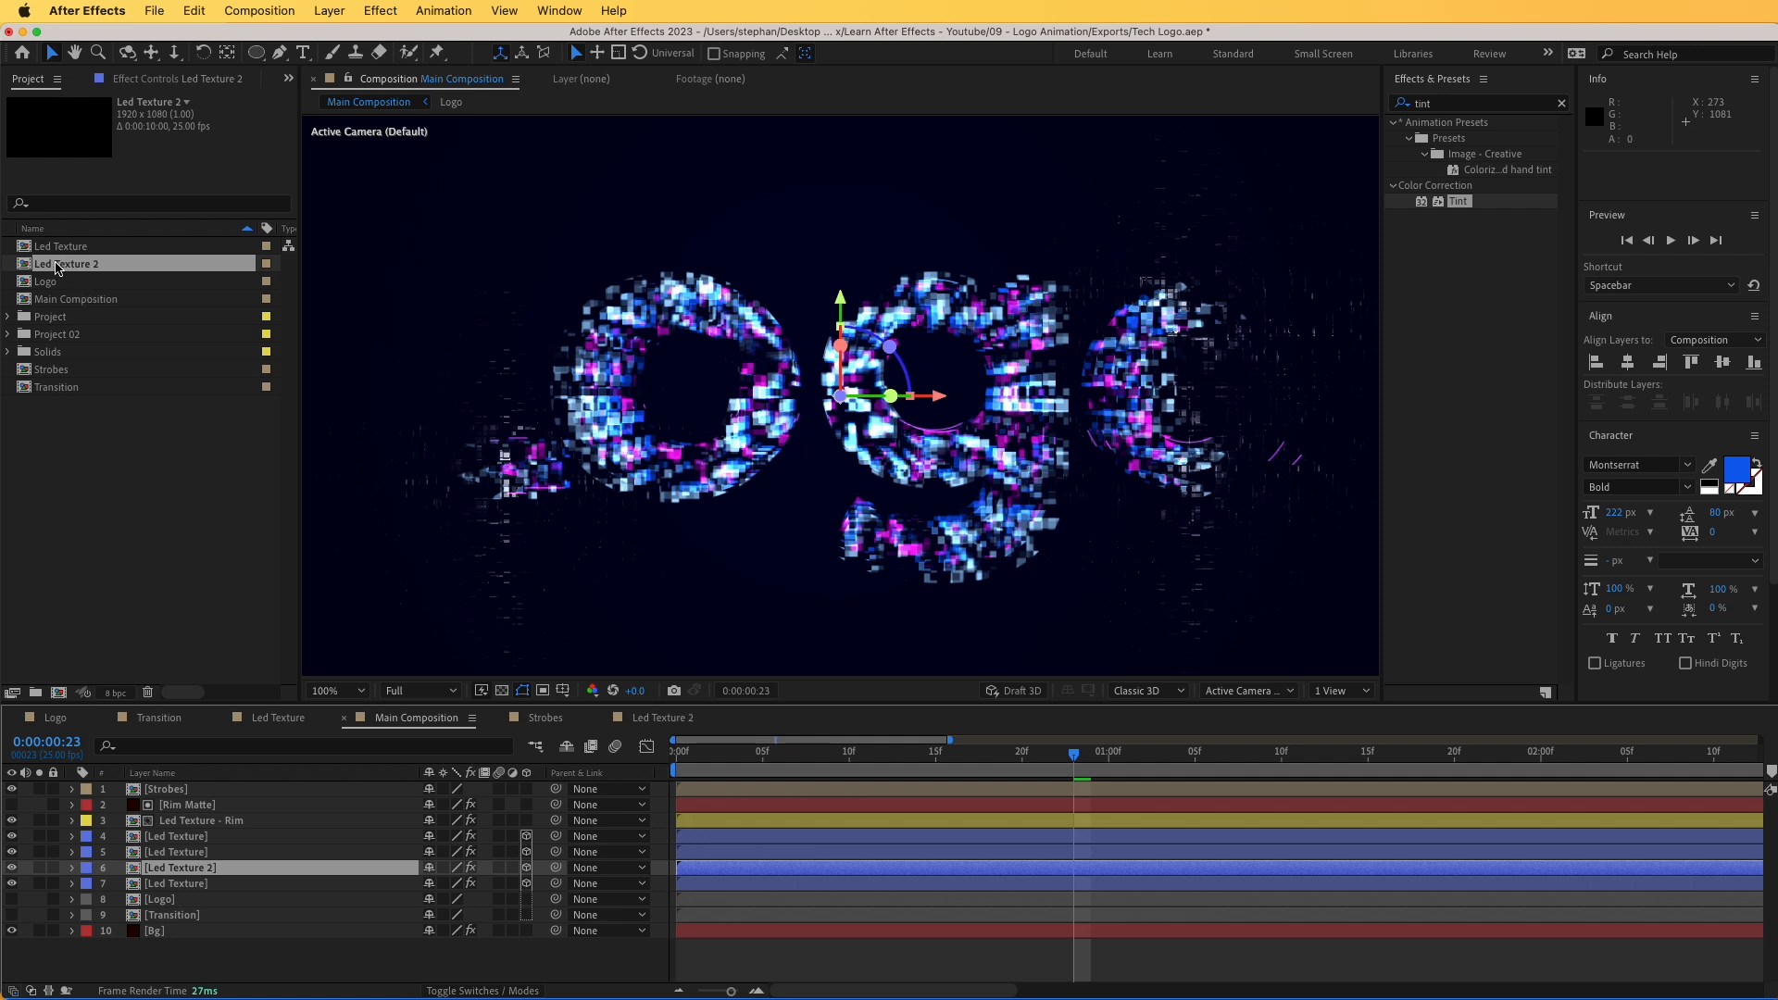
drag(47, 269, 205, 873)
click(168, 83)
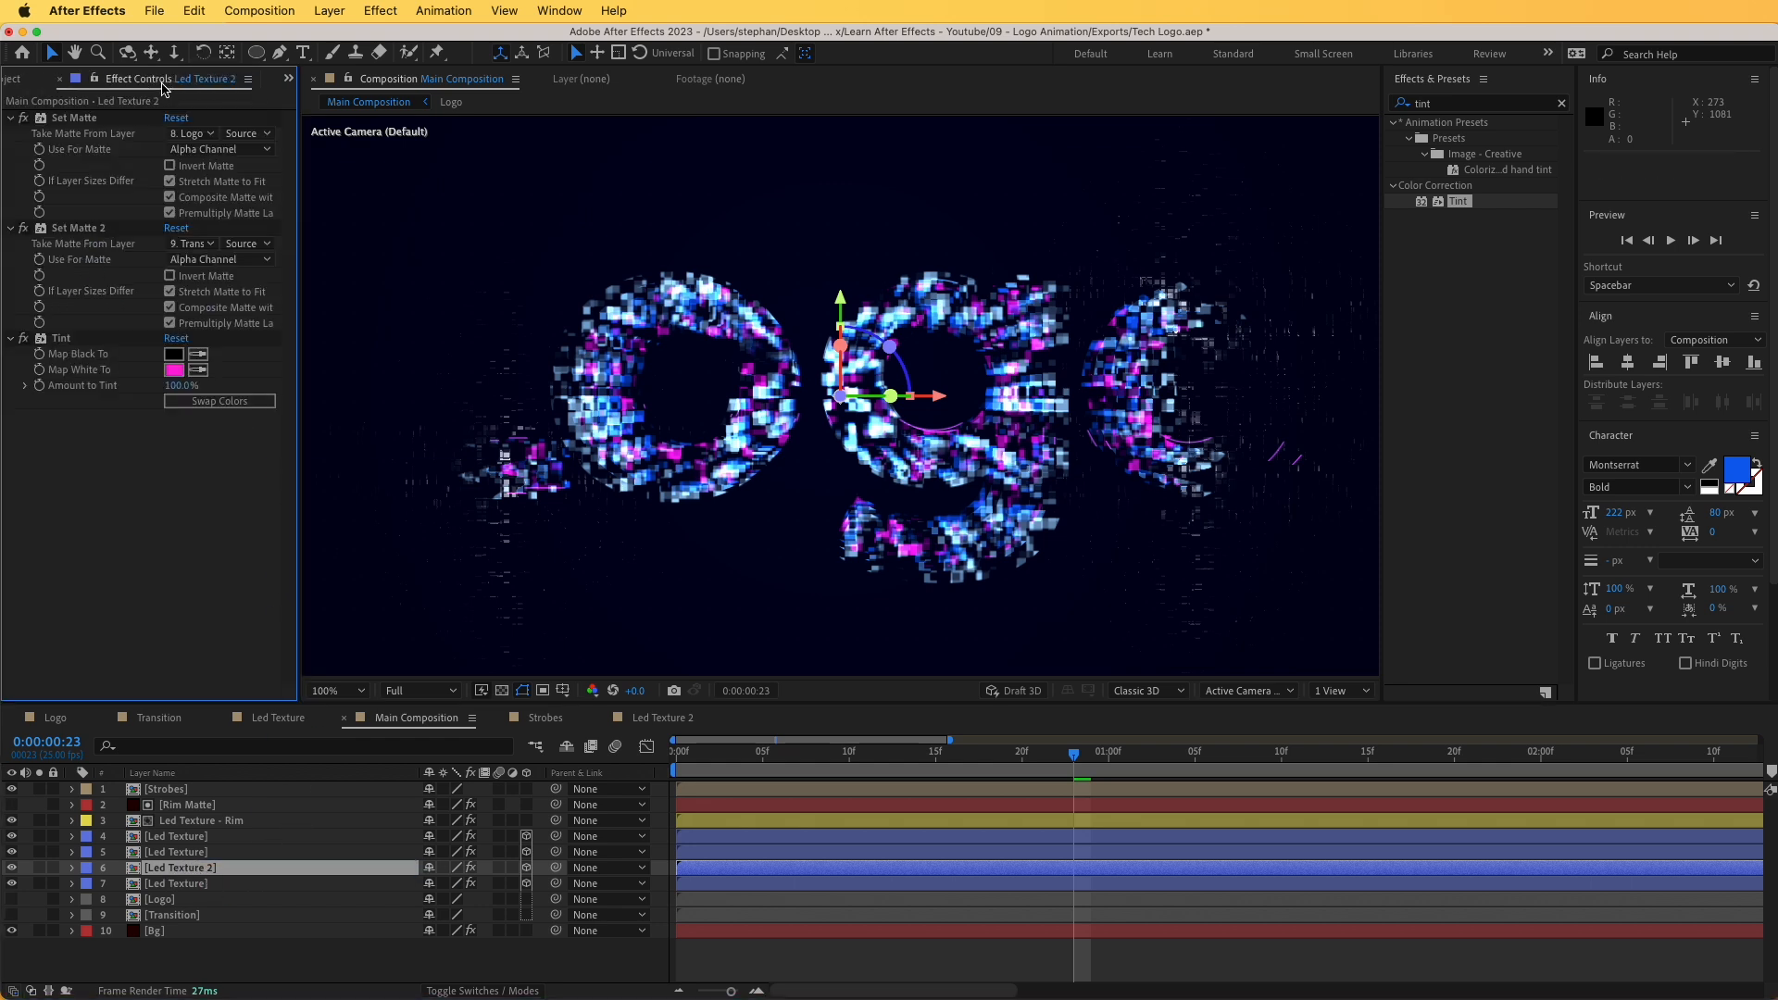
- Replace the source of the Led Texture layer directly above the magenta-tinted one with Led Texture 2
click(21, 80)
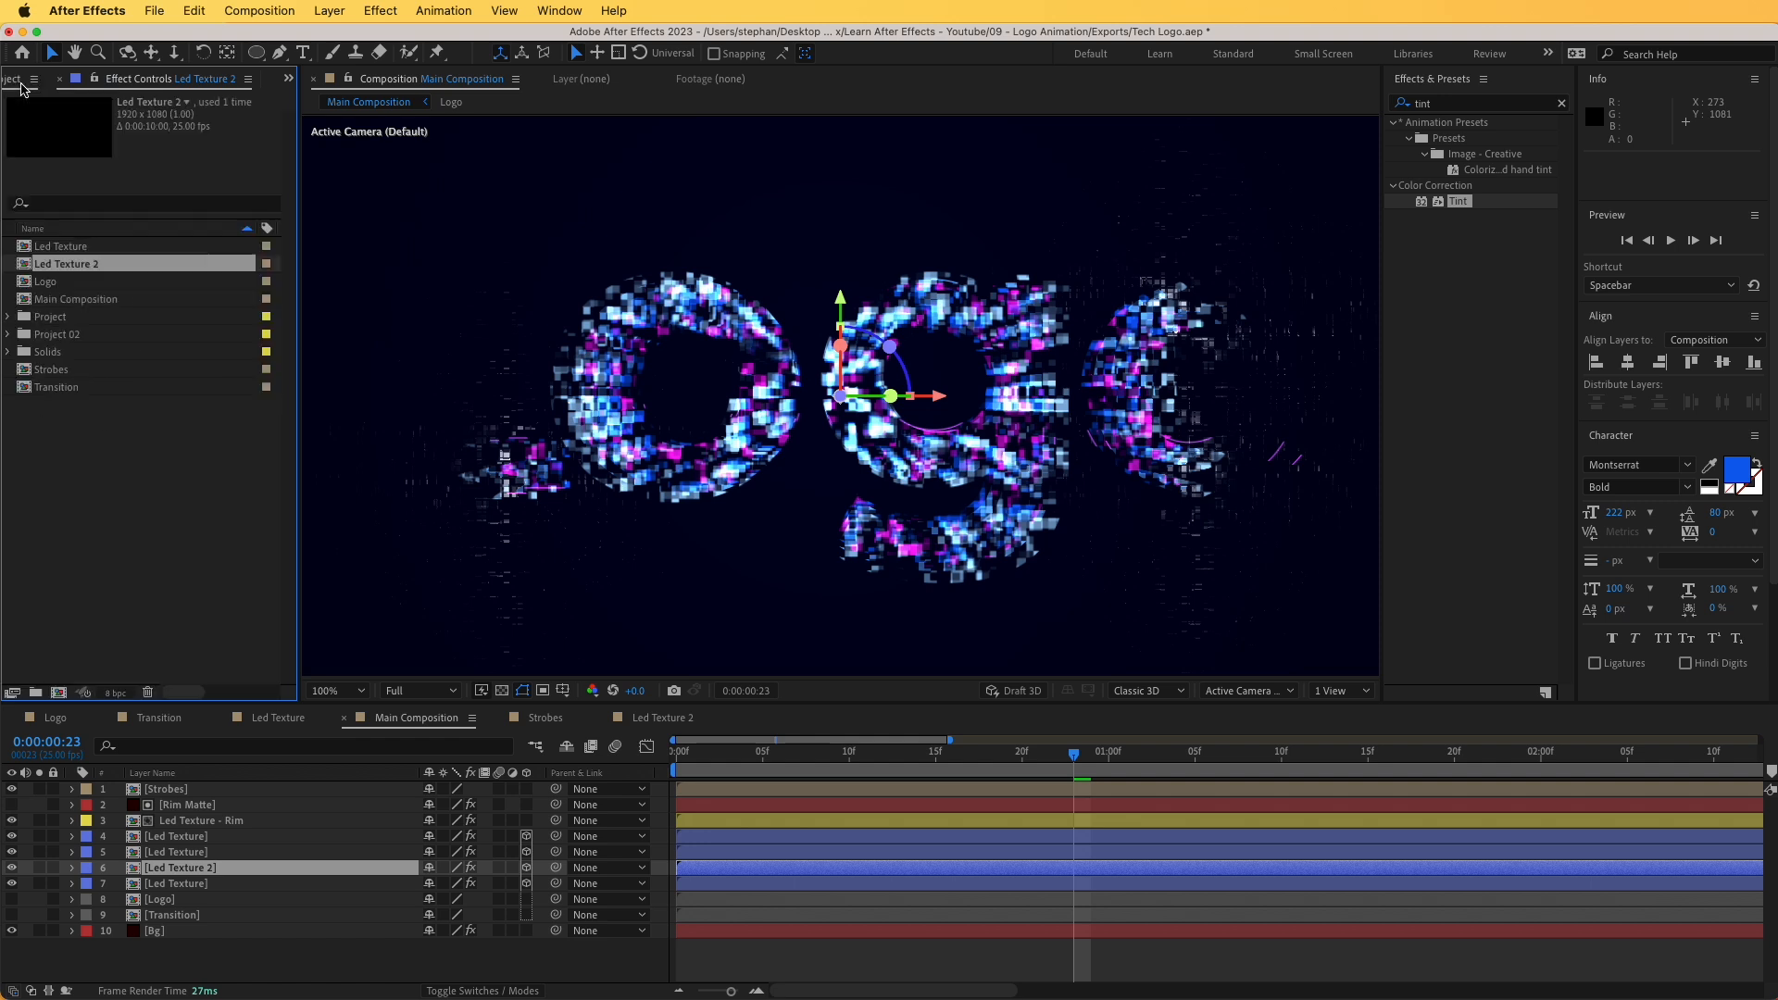
click(171, 852)
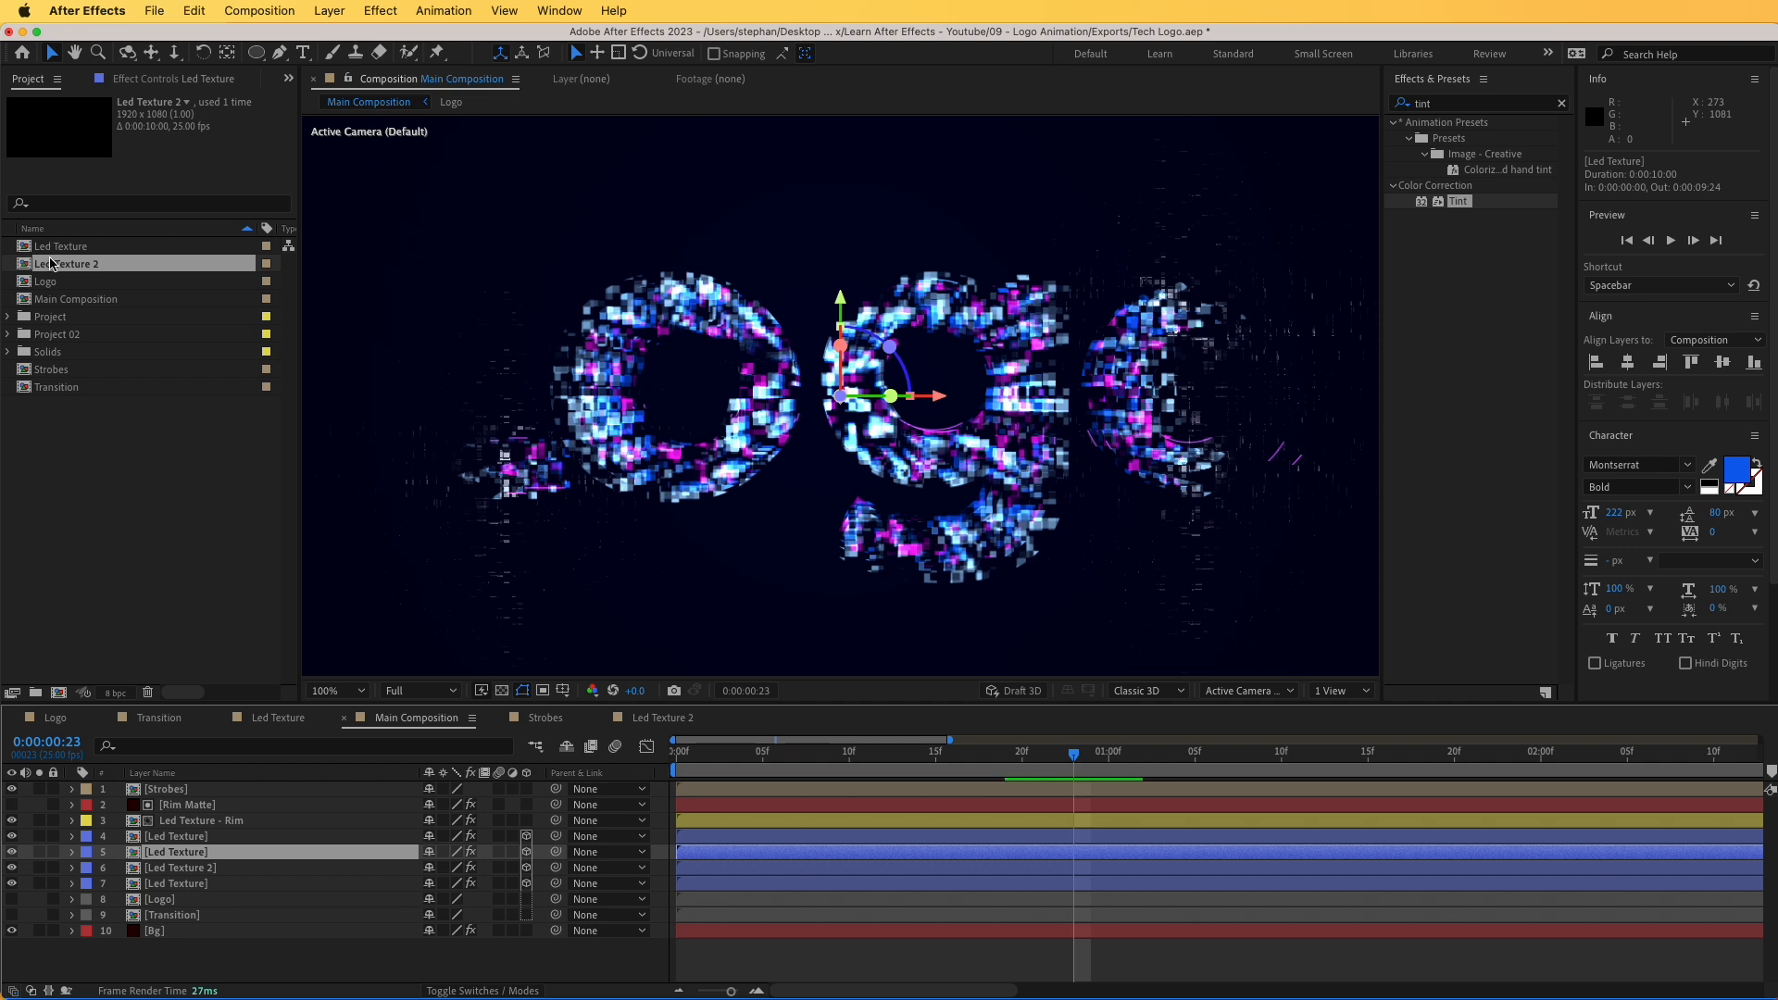
drag(53, 266, 208, 858)
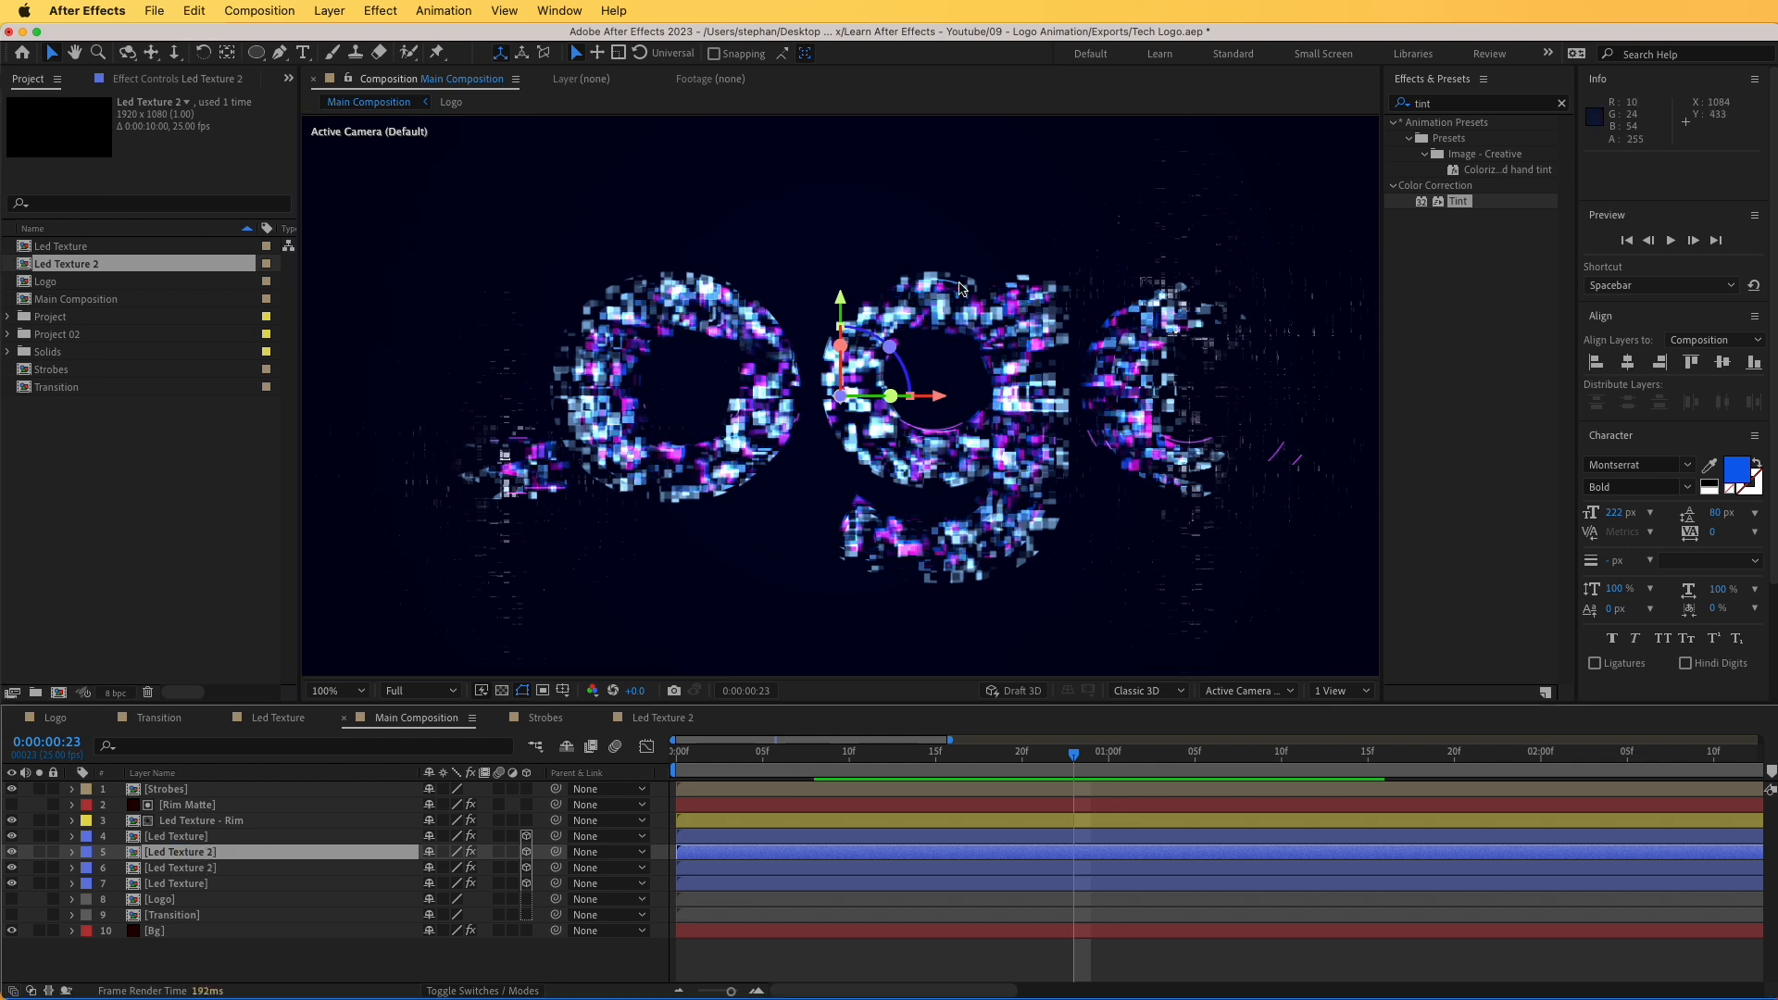
- Duplicate the Led Texture 2 composition in the project and open the Fractal layer's effect settings in Led Texture 3
click(192, 836)
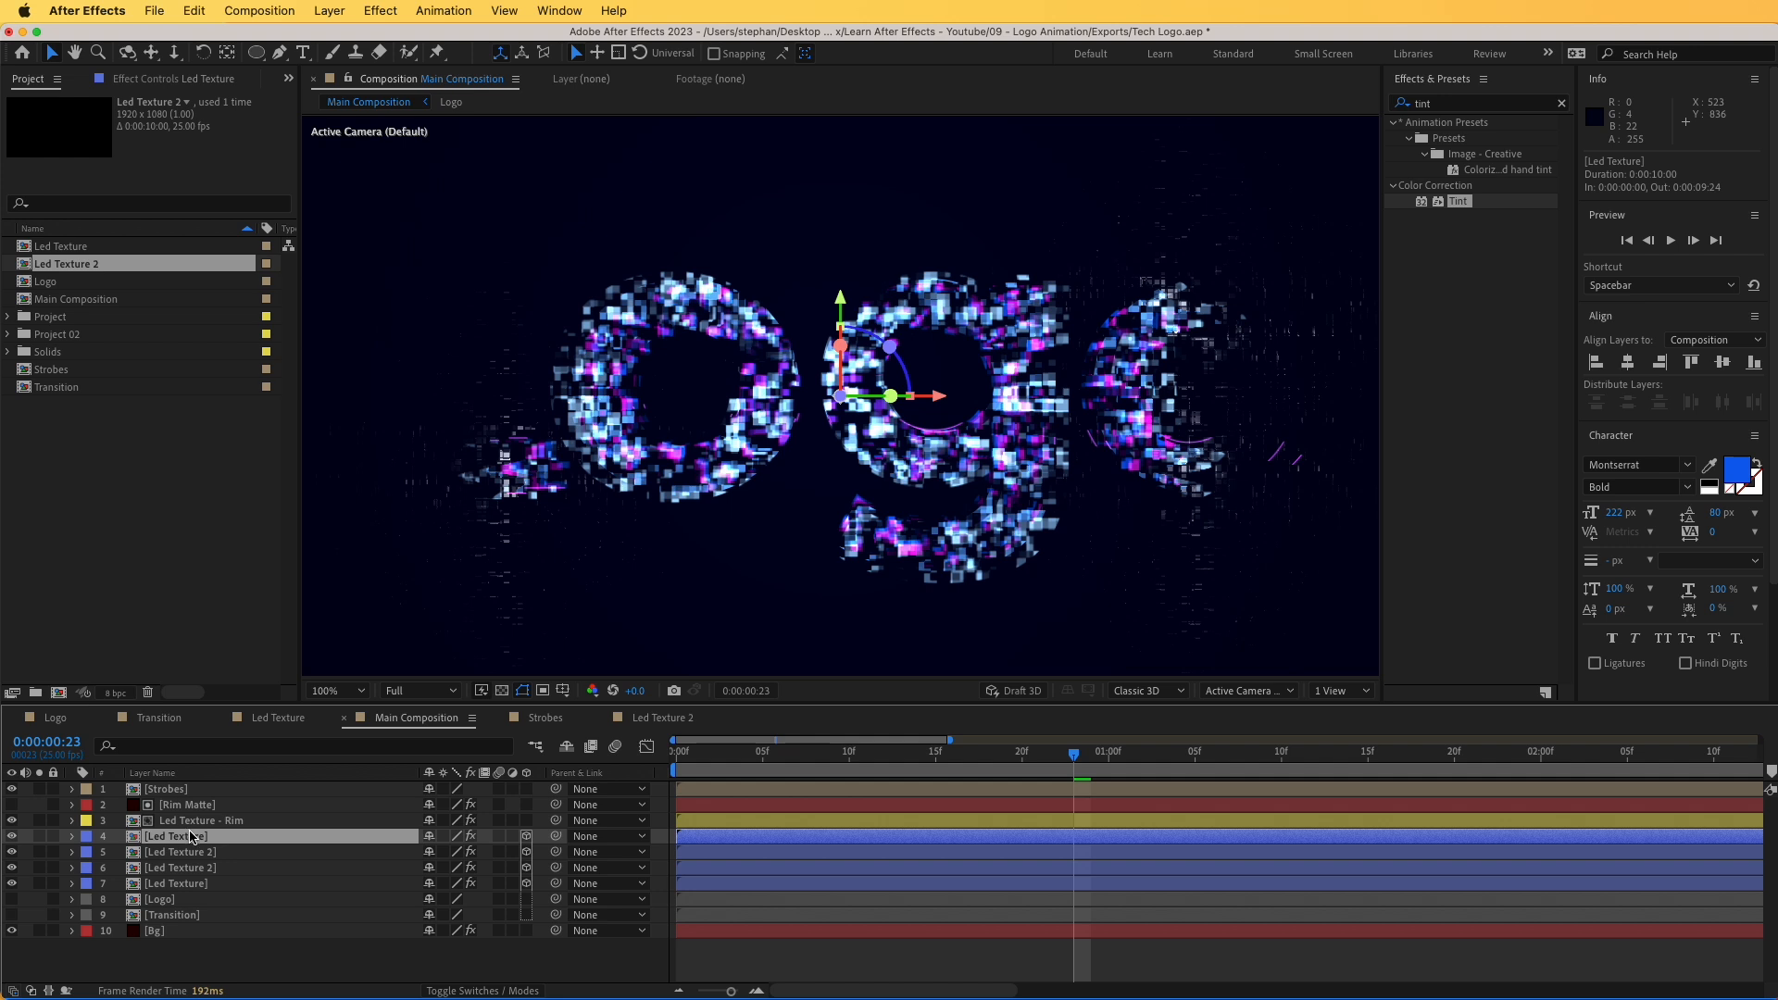
click(61, 264)
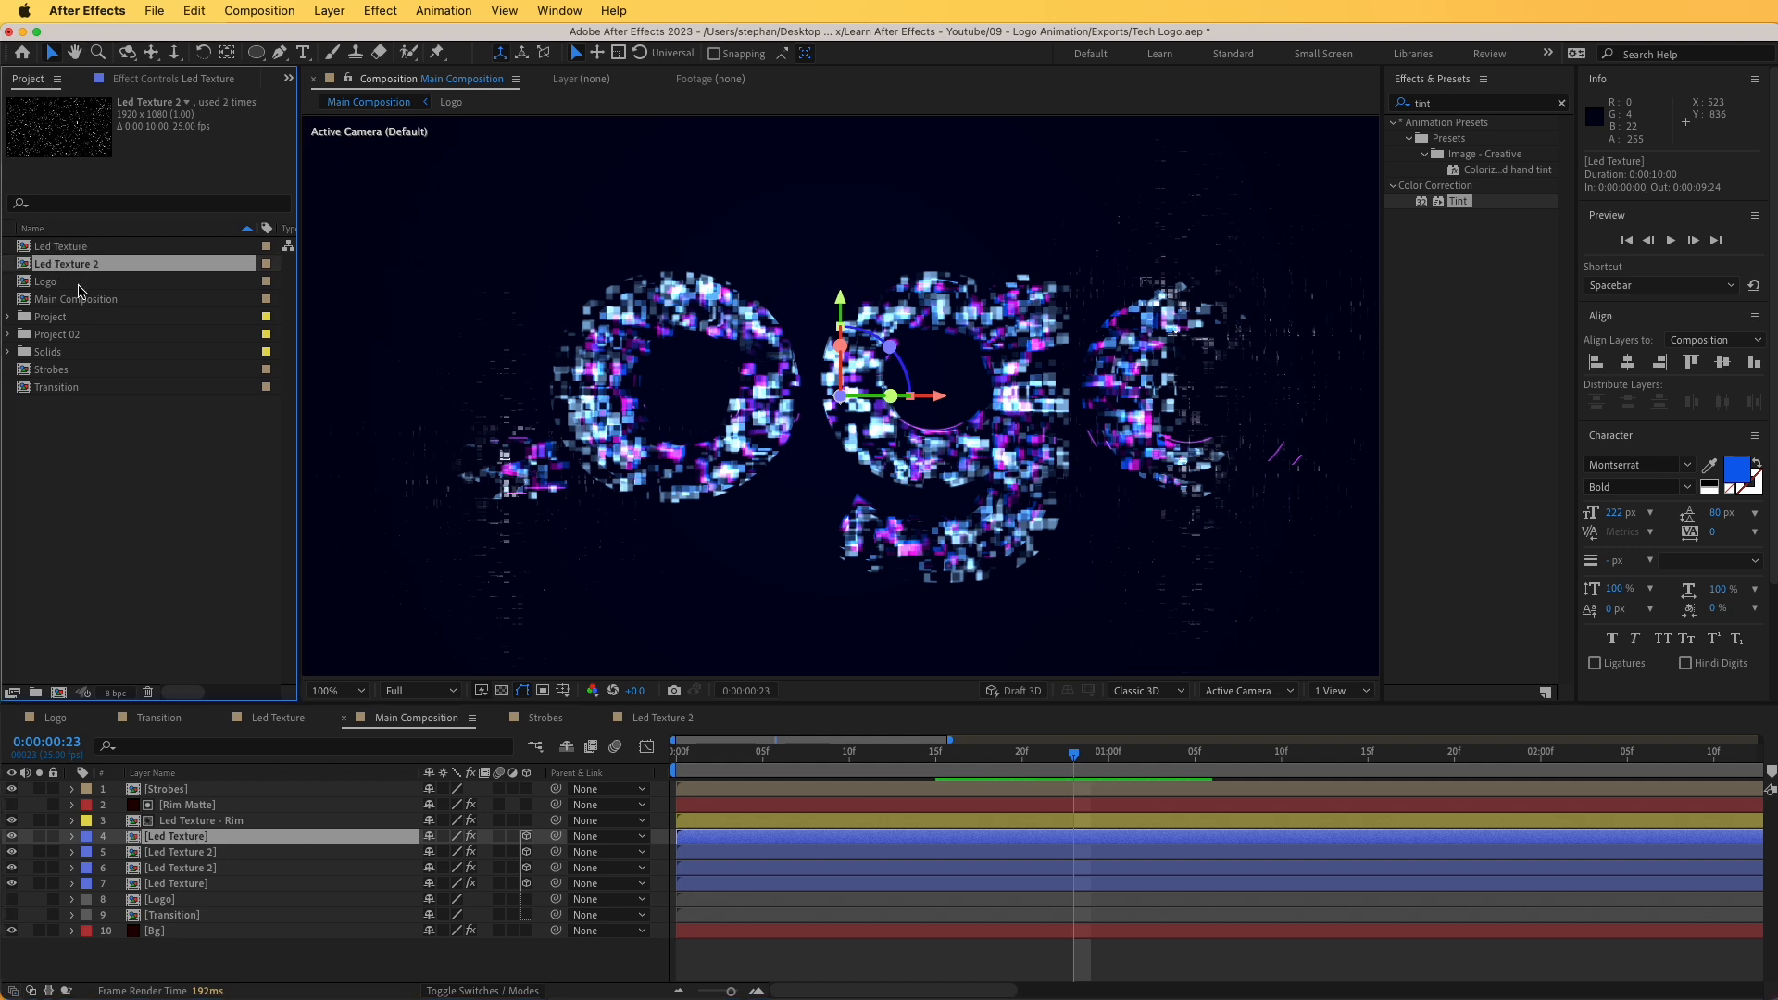
key(super+d)
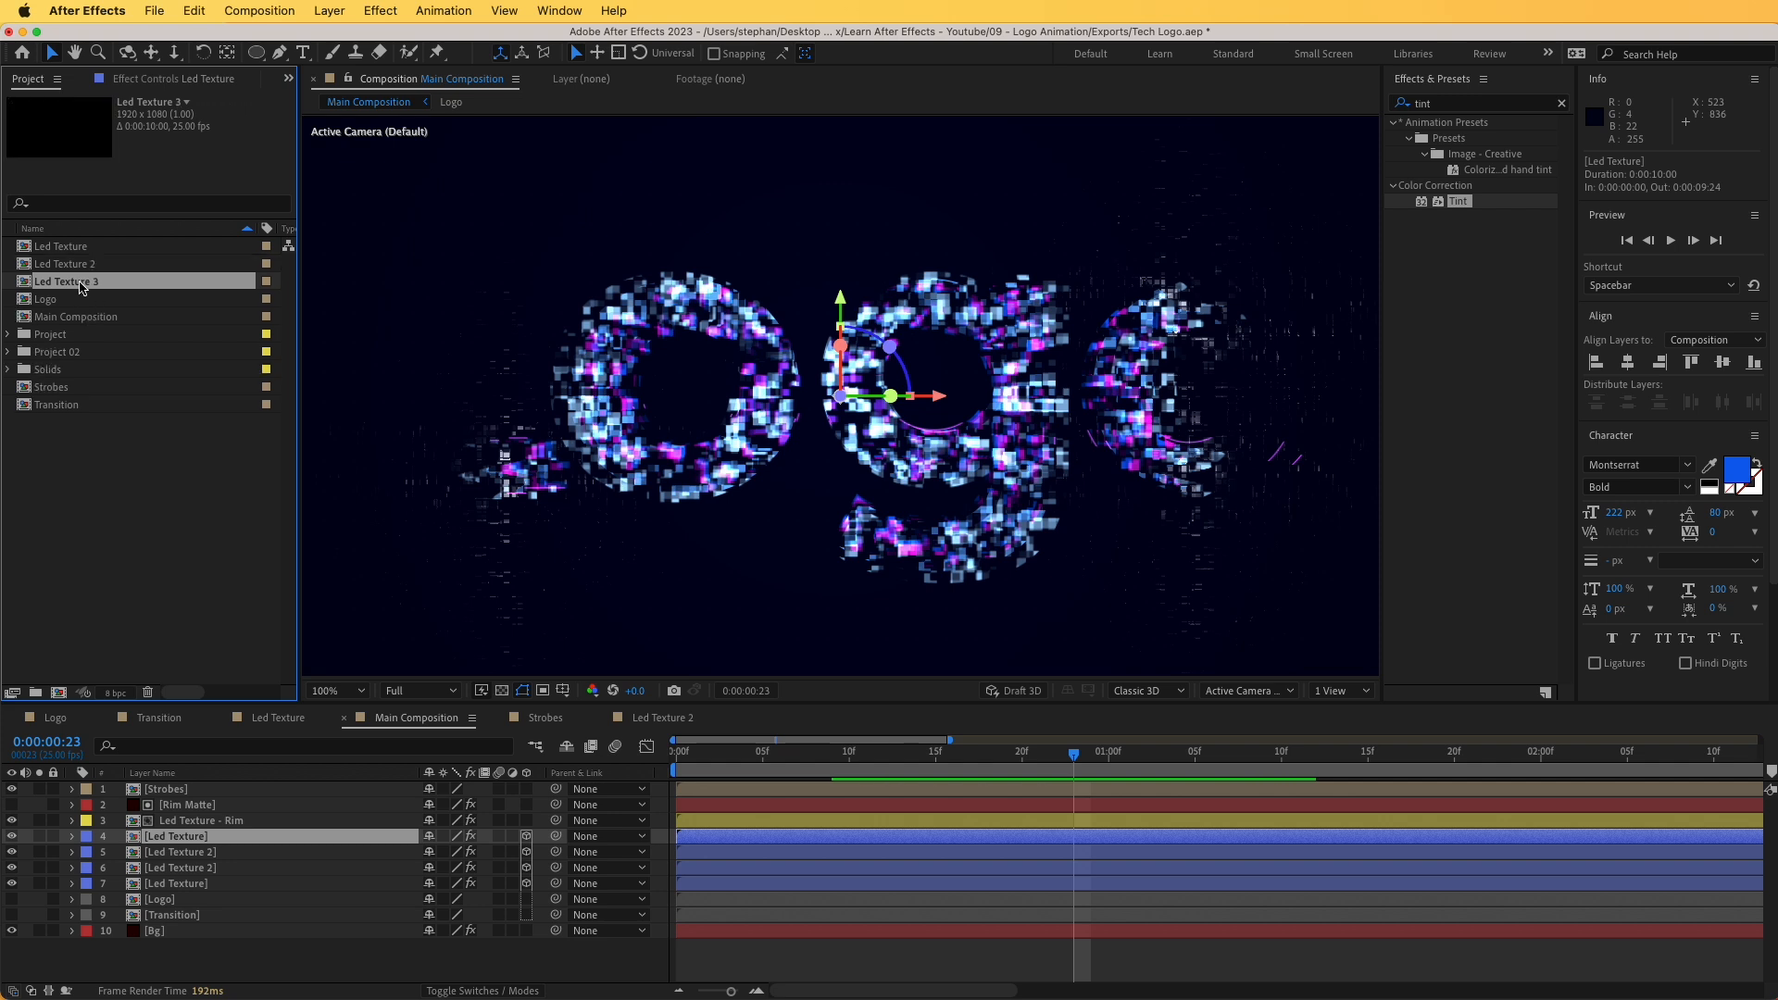
double_click(81, 284)
click(150, 790)
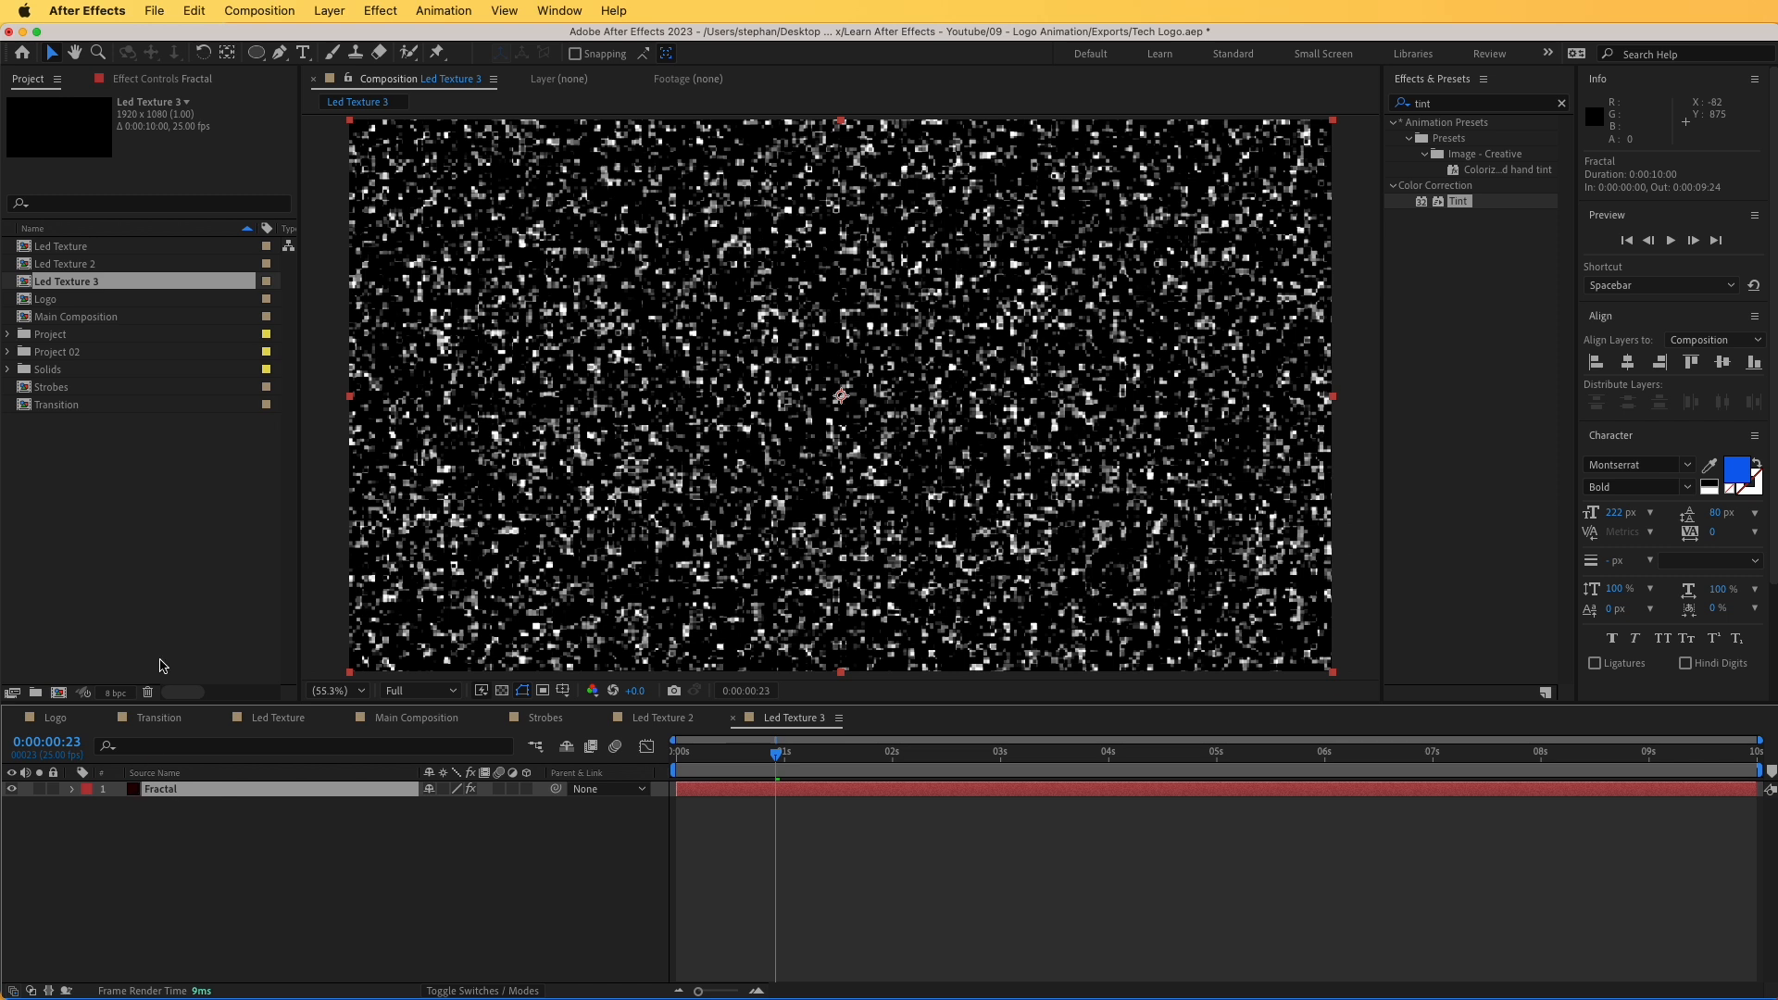
click(148, 79)
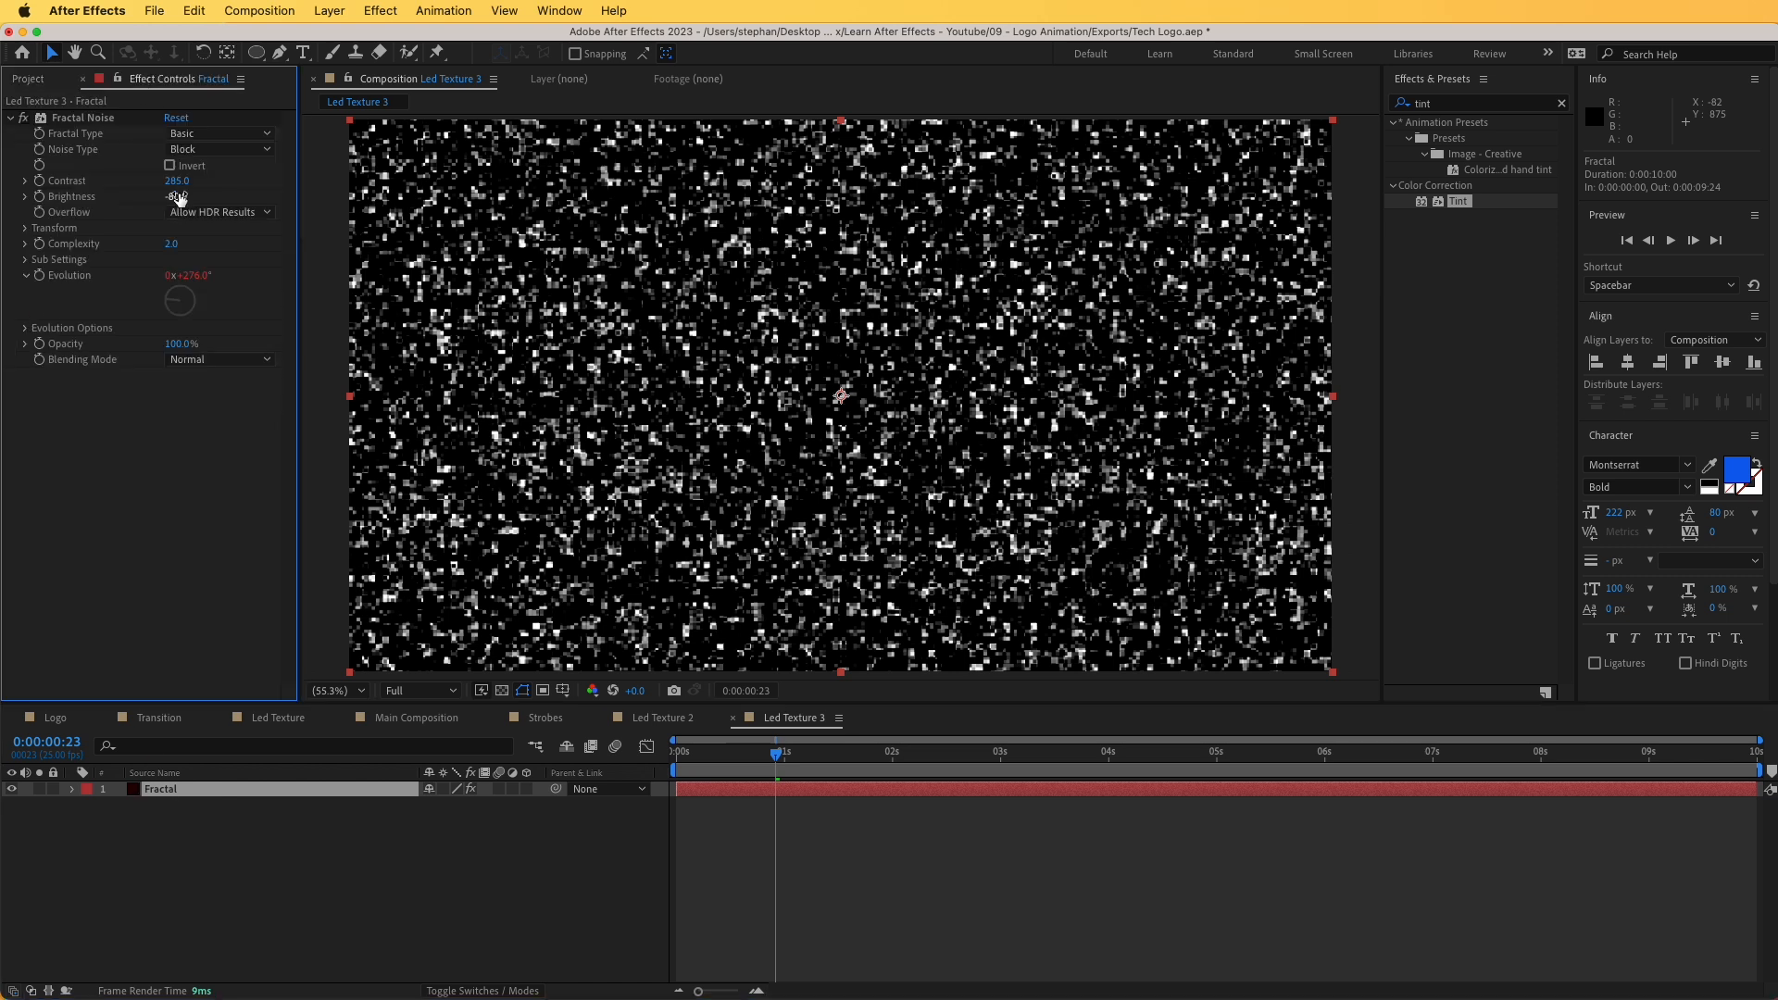
- Set the Fractal Noise Brightness in Led Texture 3 to -148 and its Offset Turbulence to 3592, 540
drag(178, 196, 123, 196)
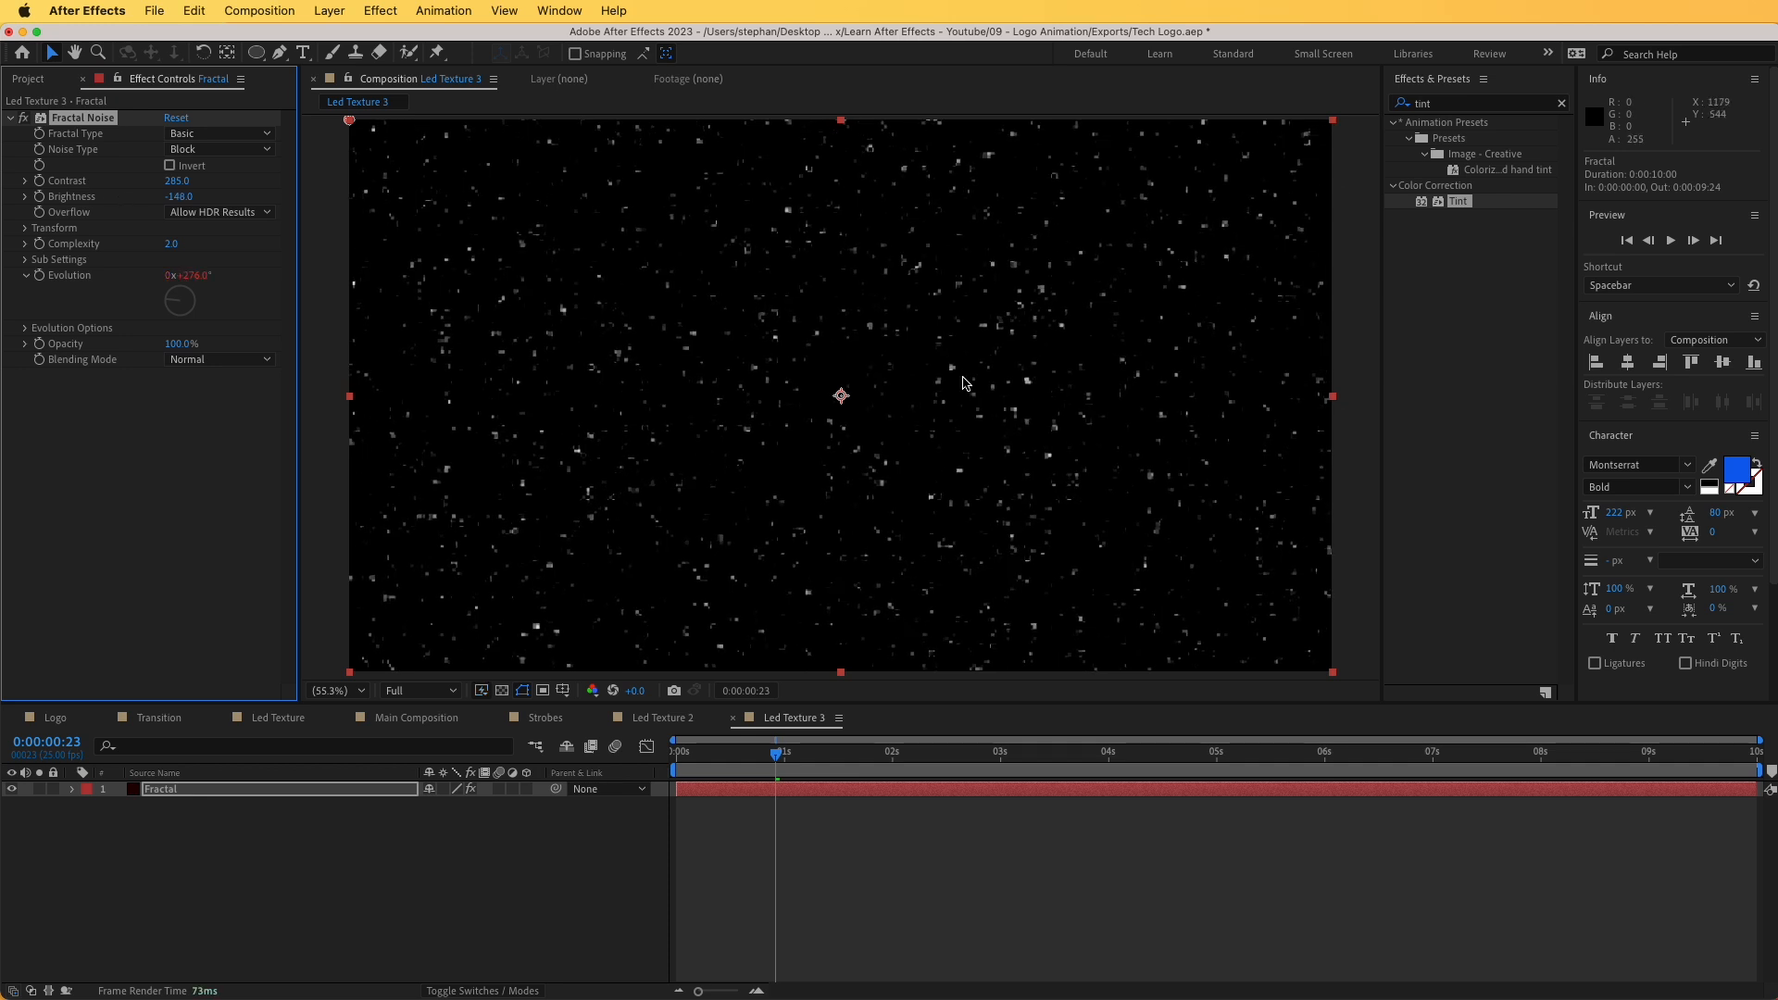
click(25, 228)
drag(193, 328, 1164, 327)
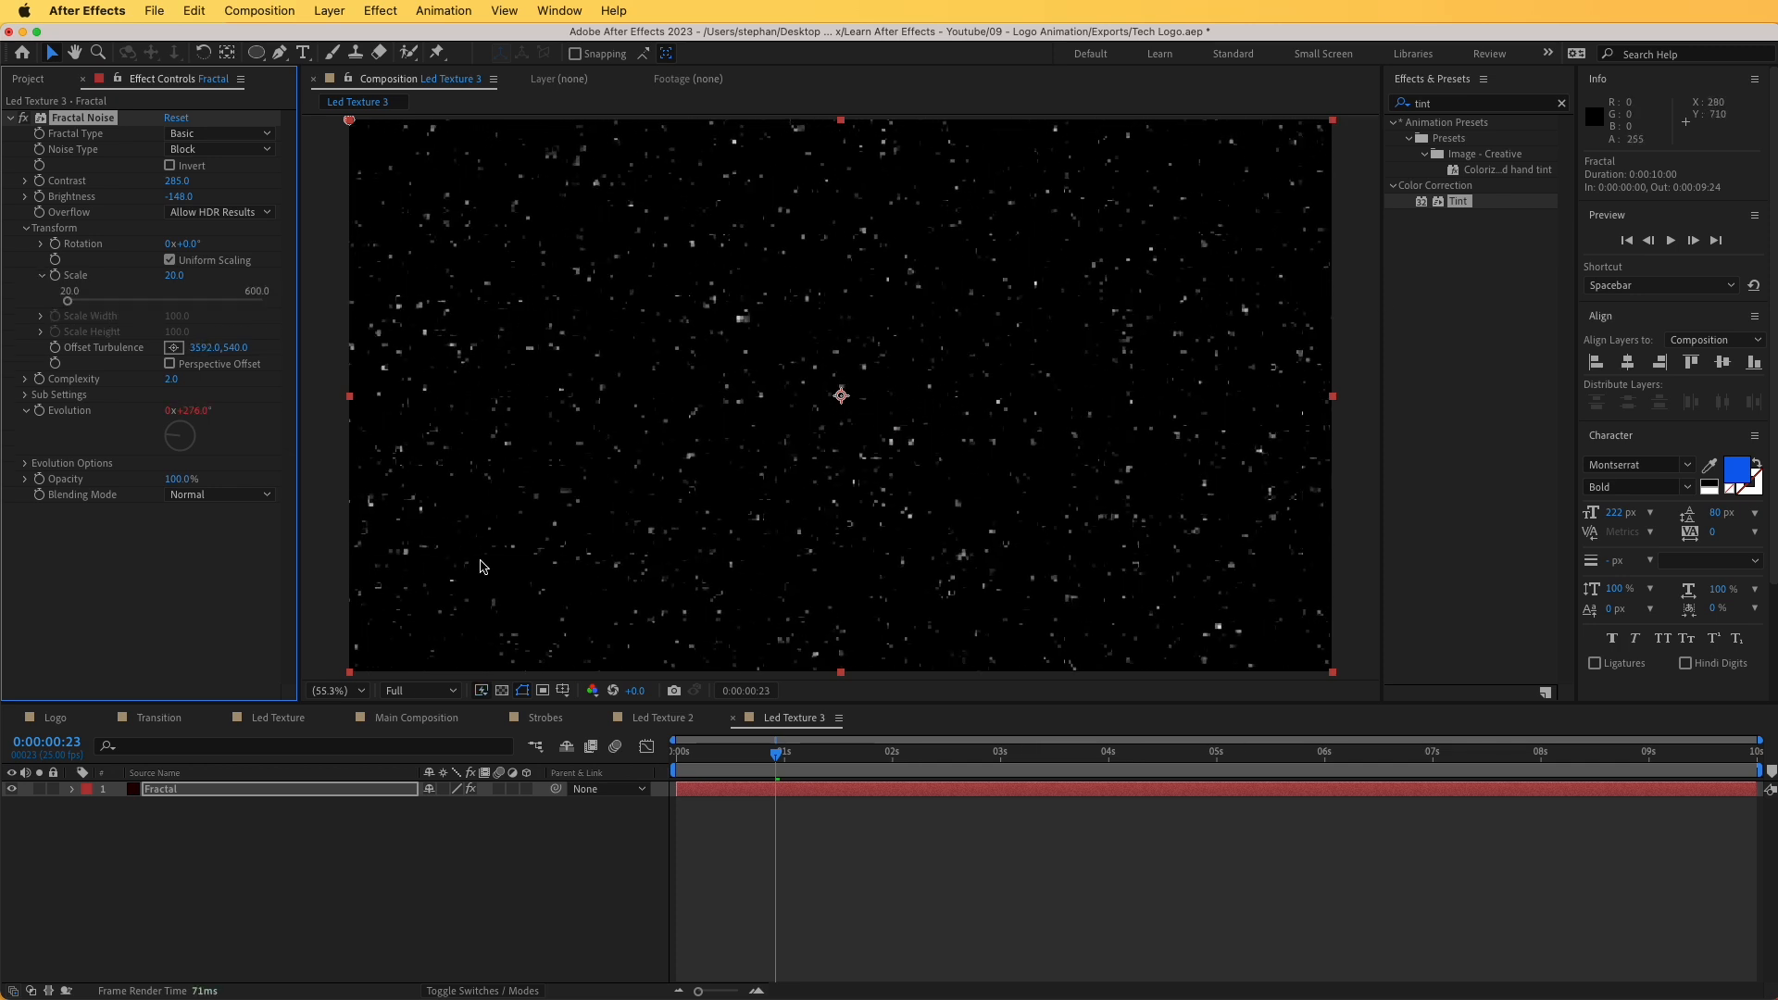
- Replace the source of the front, pale blue Led Texture layer in the Main Composition with Led Texture 3 and check it soloed
click(431, 719)
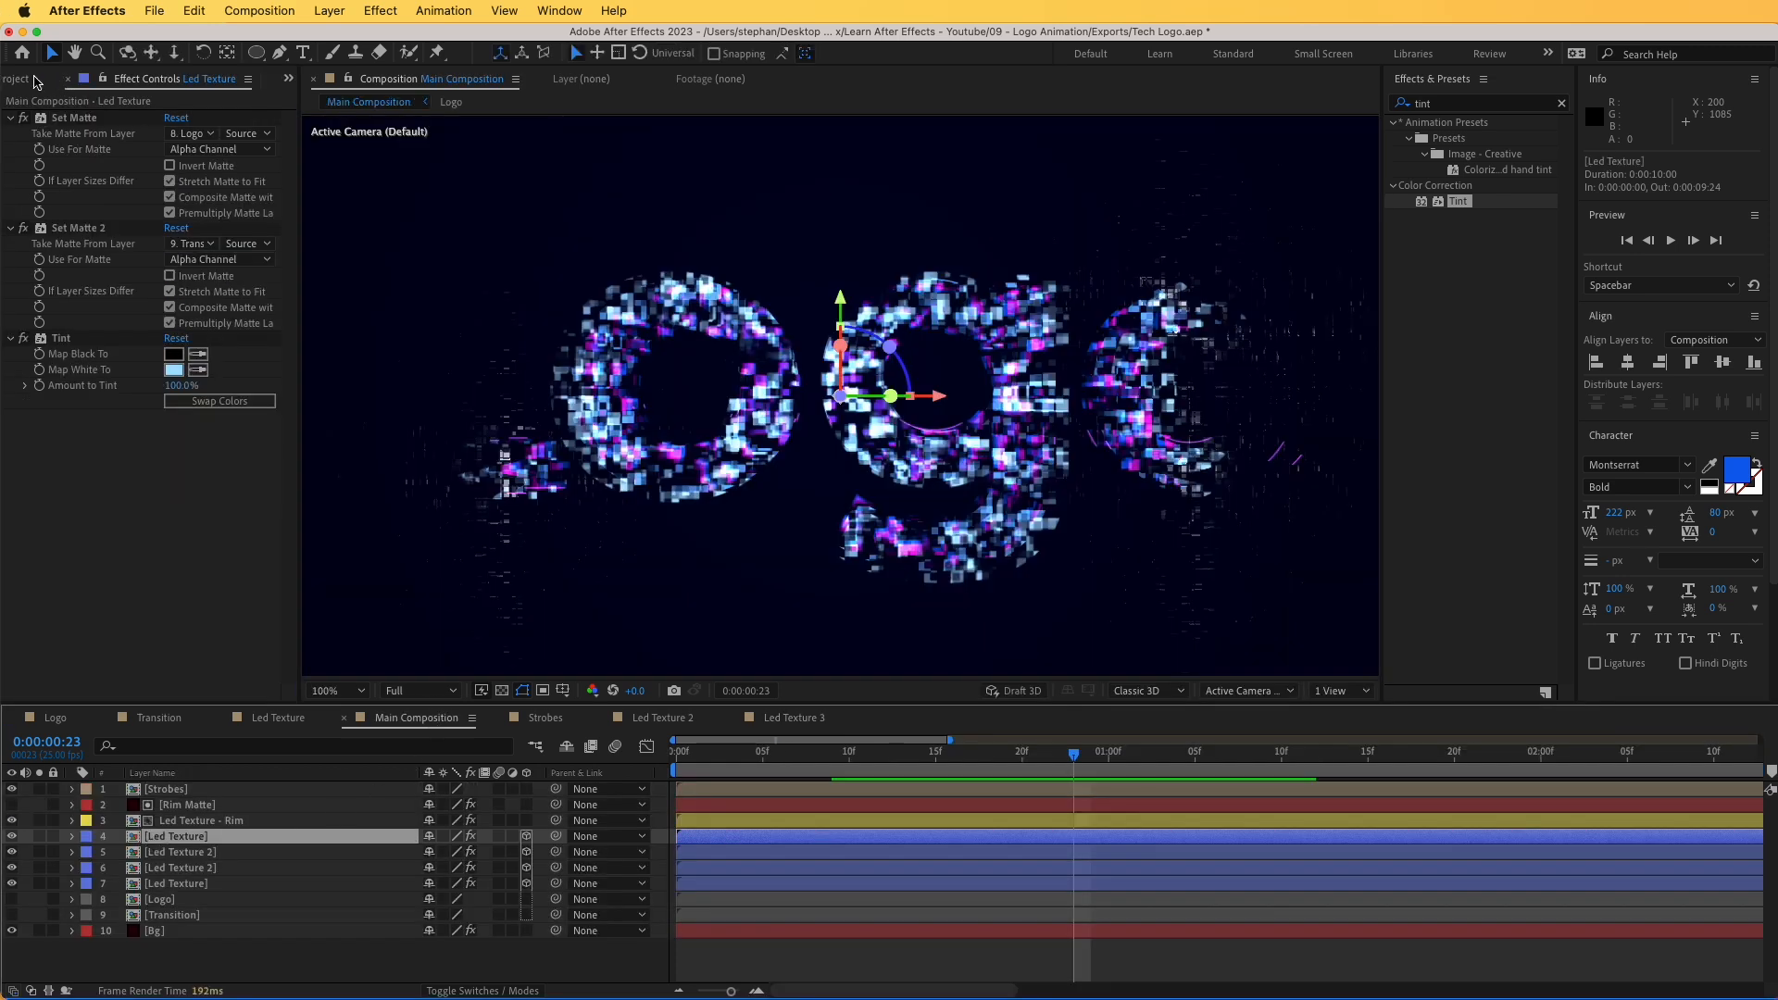
click(28, 80)
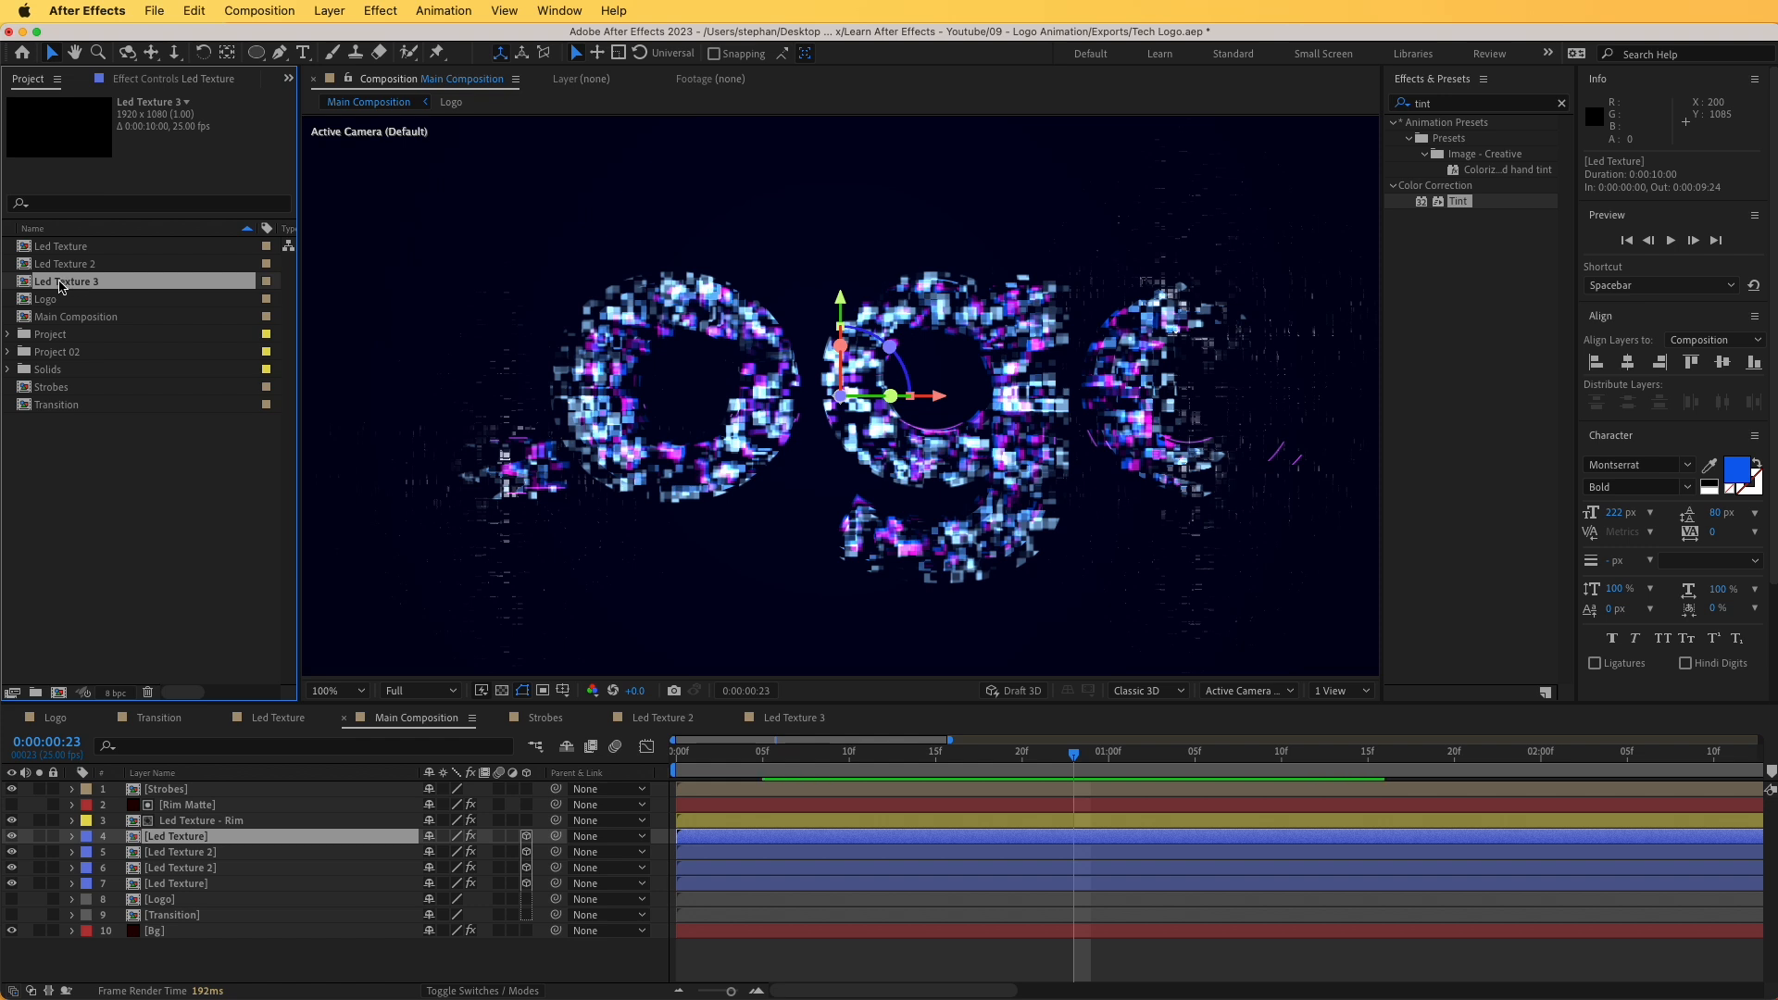
drag(58, 283, 193, 840)
click(40, 838)
click(41, 839)
click(40, 837)
click(40, 837)
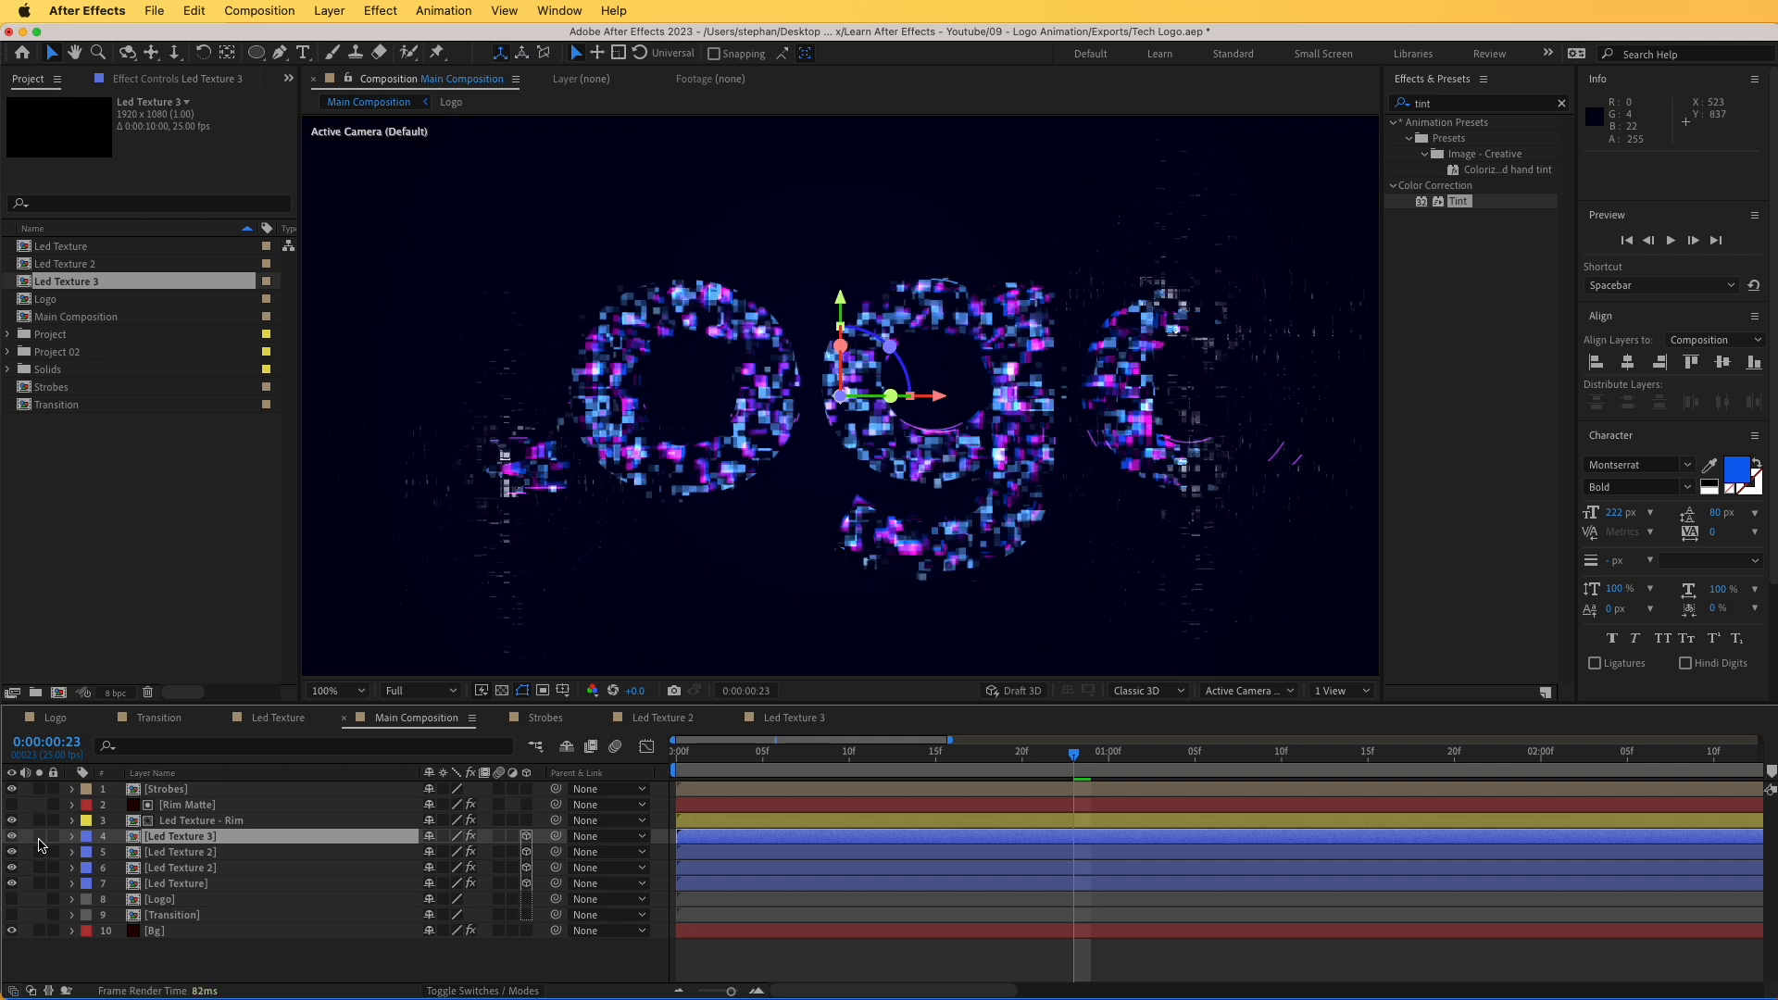
- Duplicate the Led Texture 2 layer directly below Led Texture 3 and preview the animation
click(199, 853)
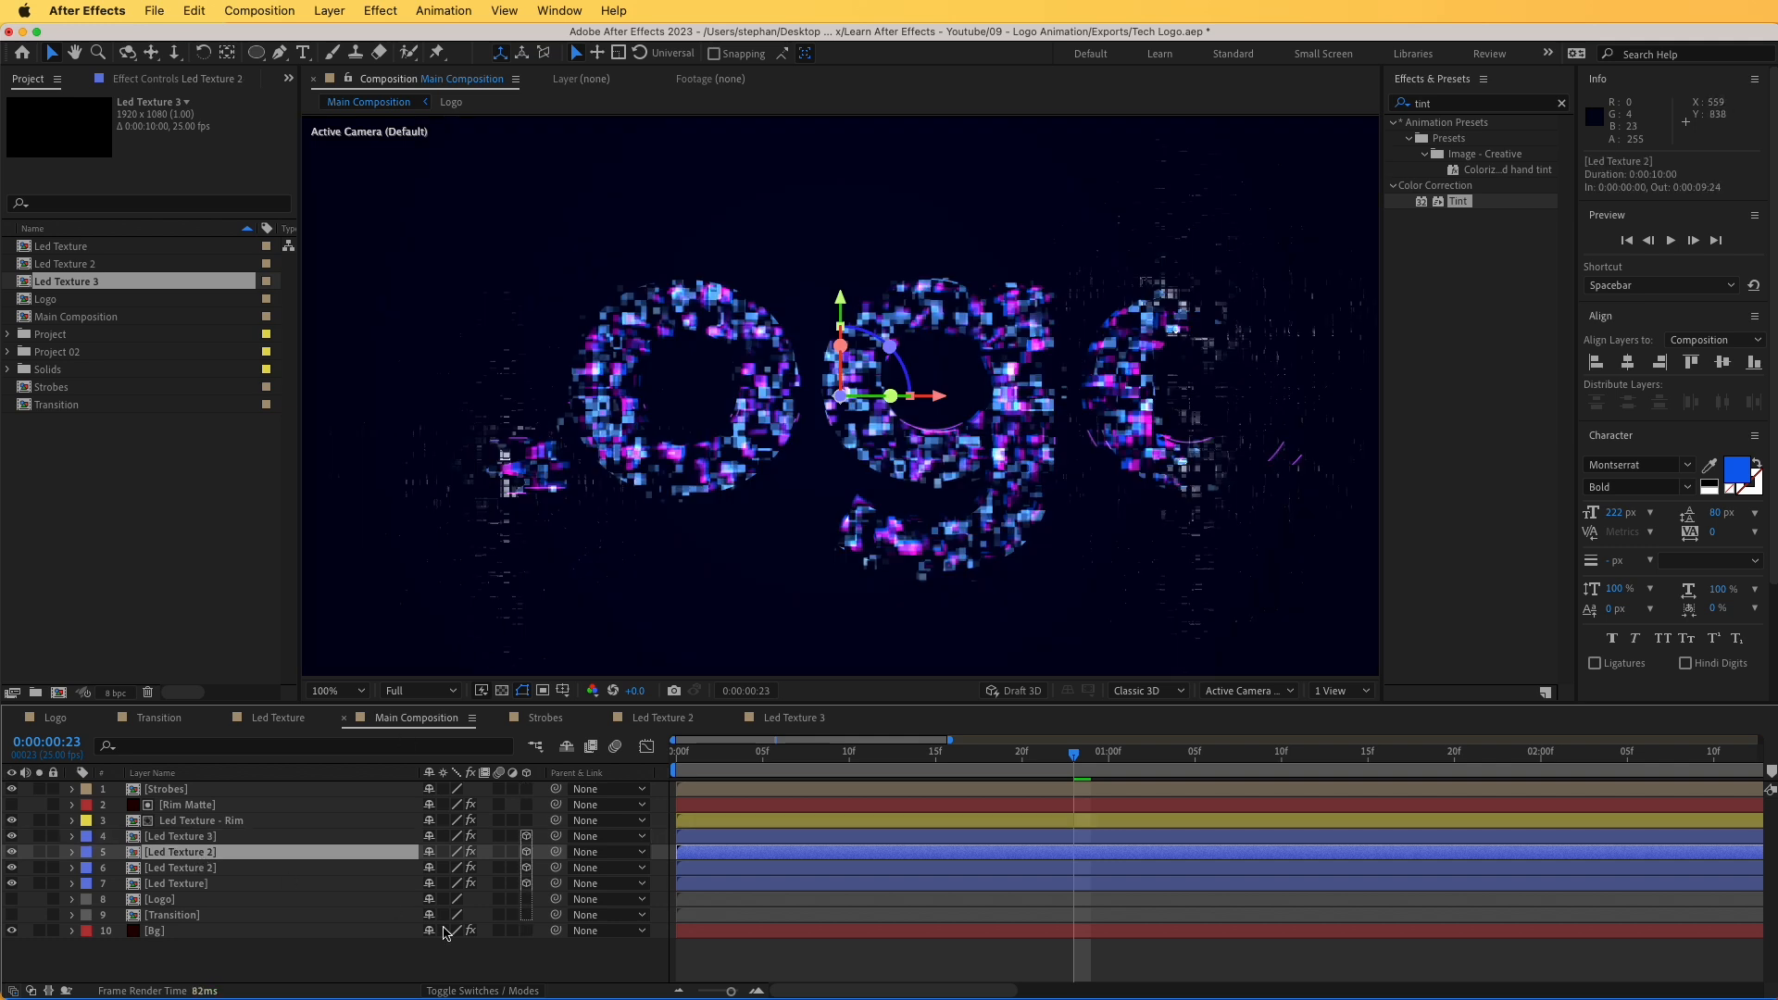
key(super+d)
key(space)
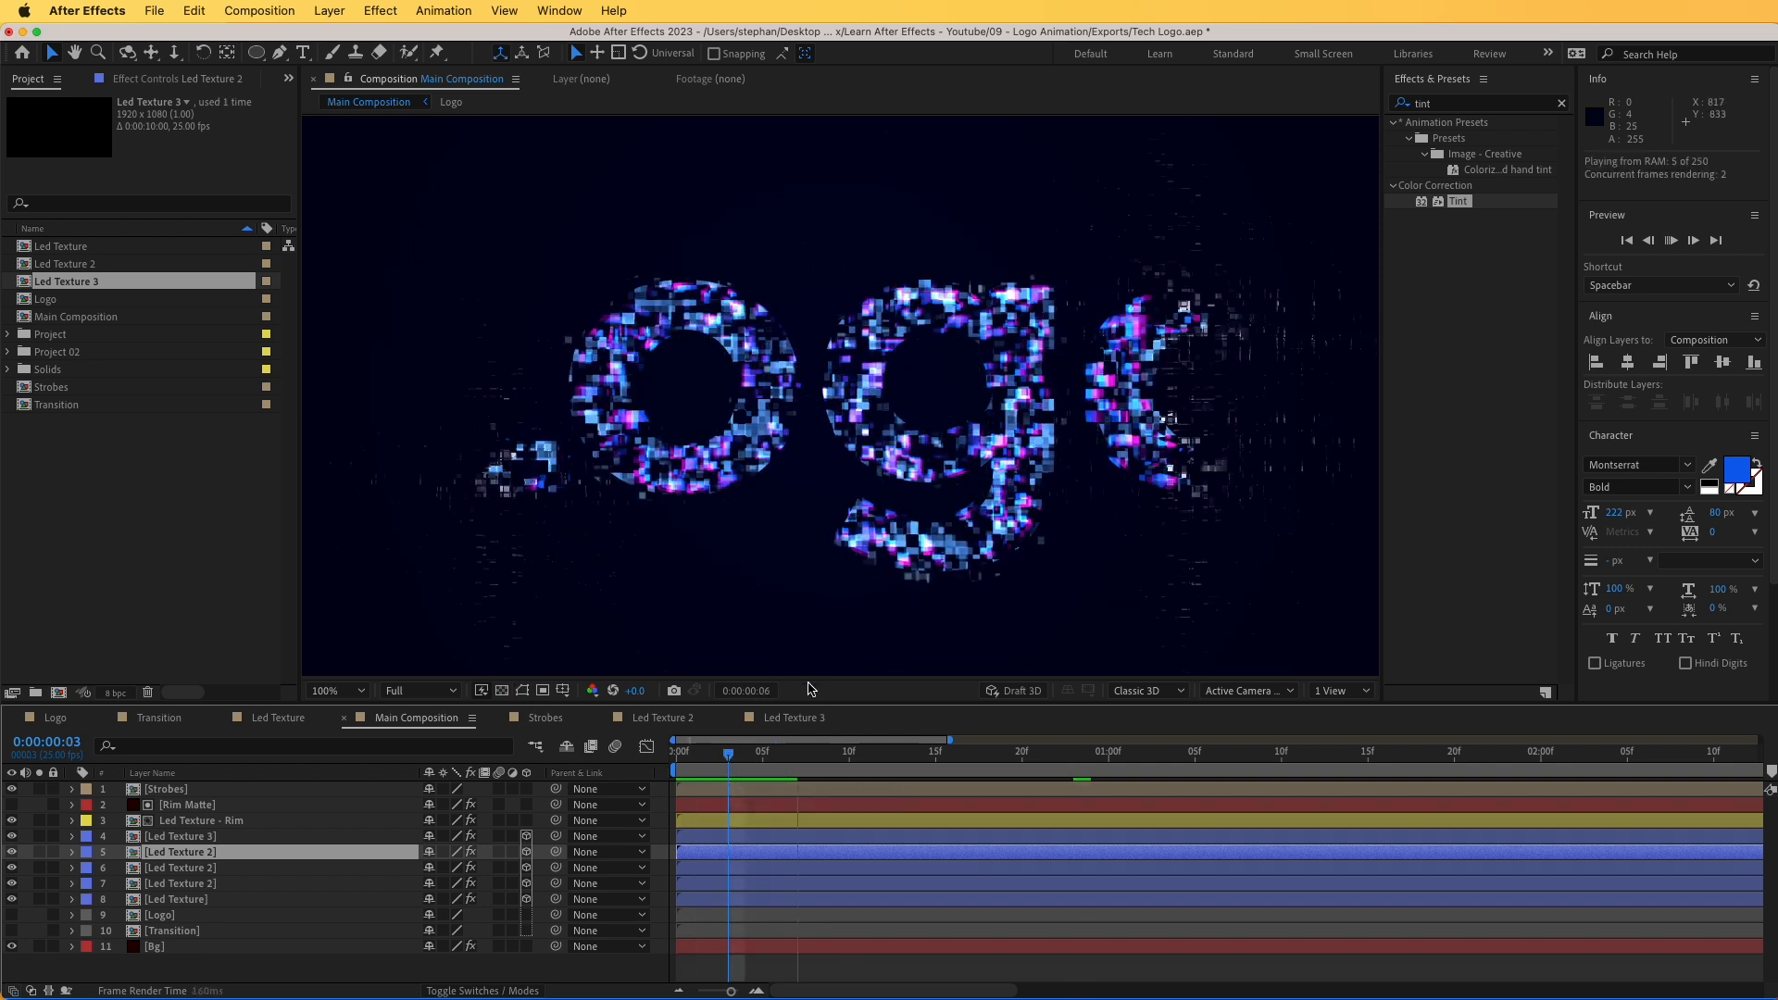
key(space)
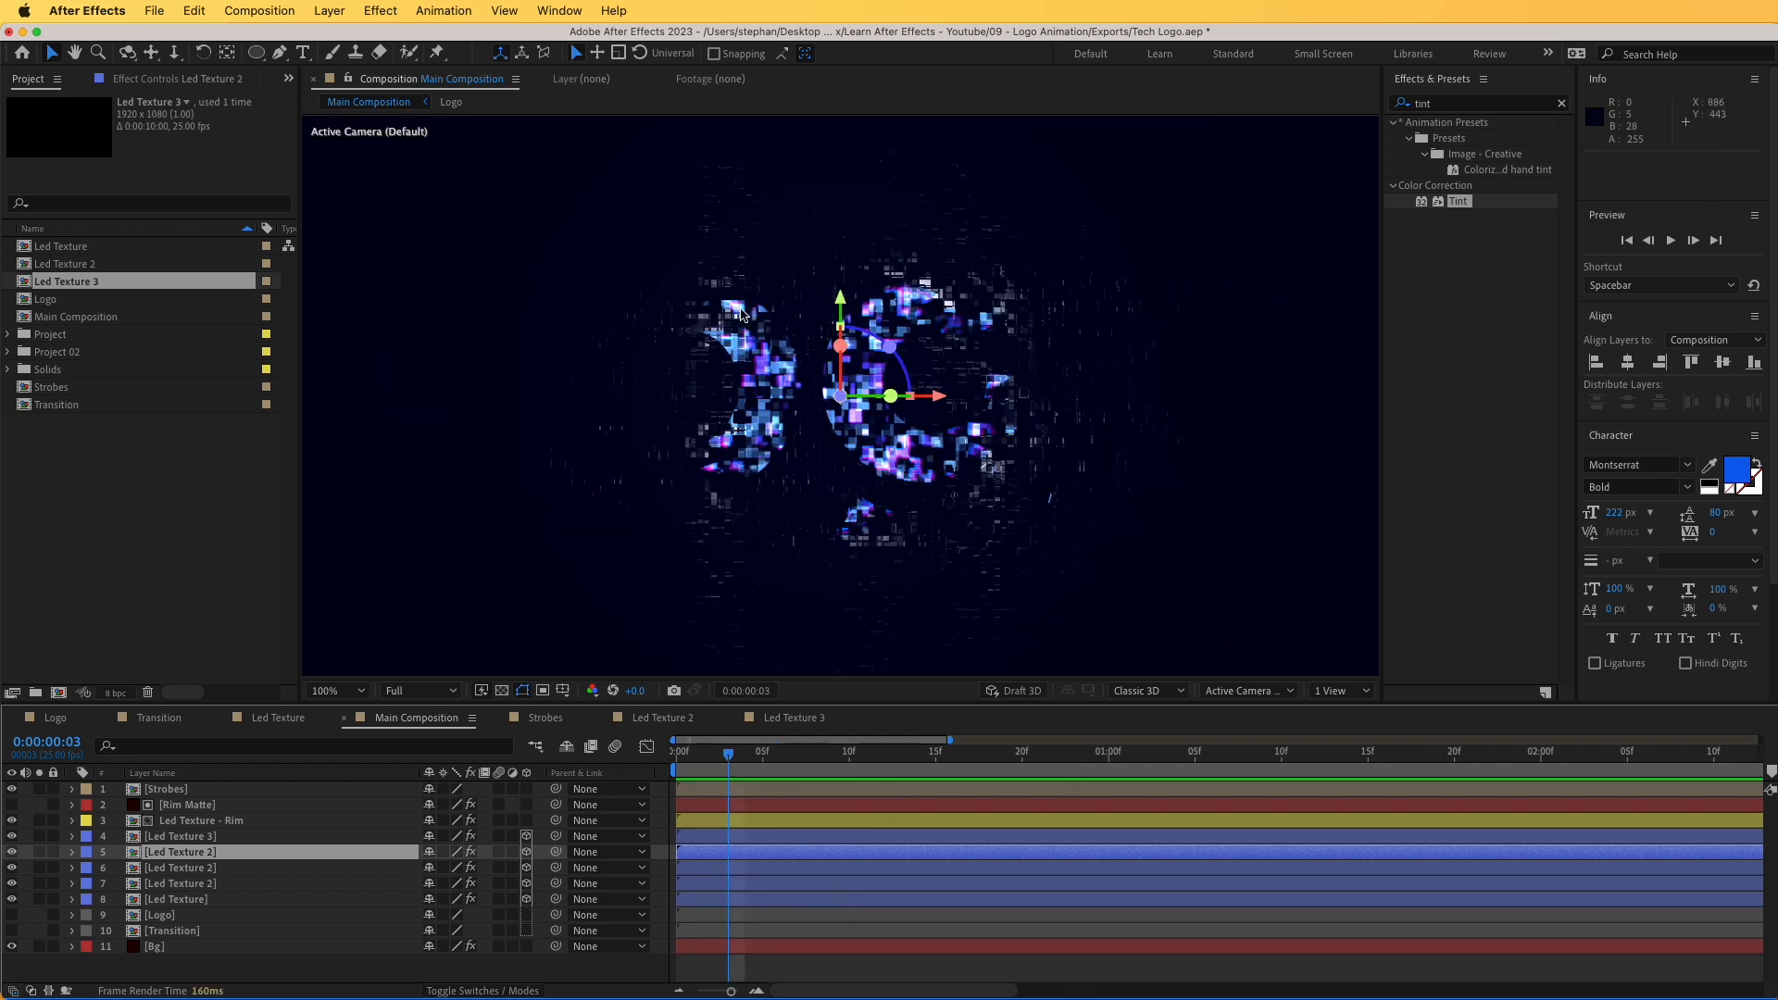
- Move the playhead to 0:00:00:04 and add a new adjustment layer to the Main Composition with no layers selected
click(746, 774)
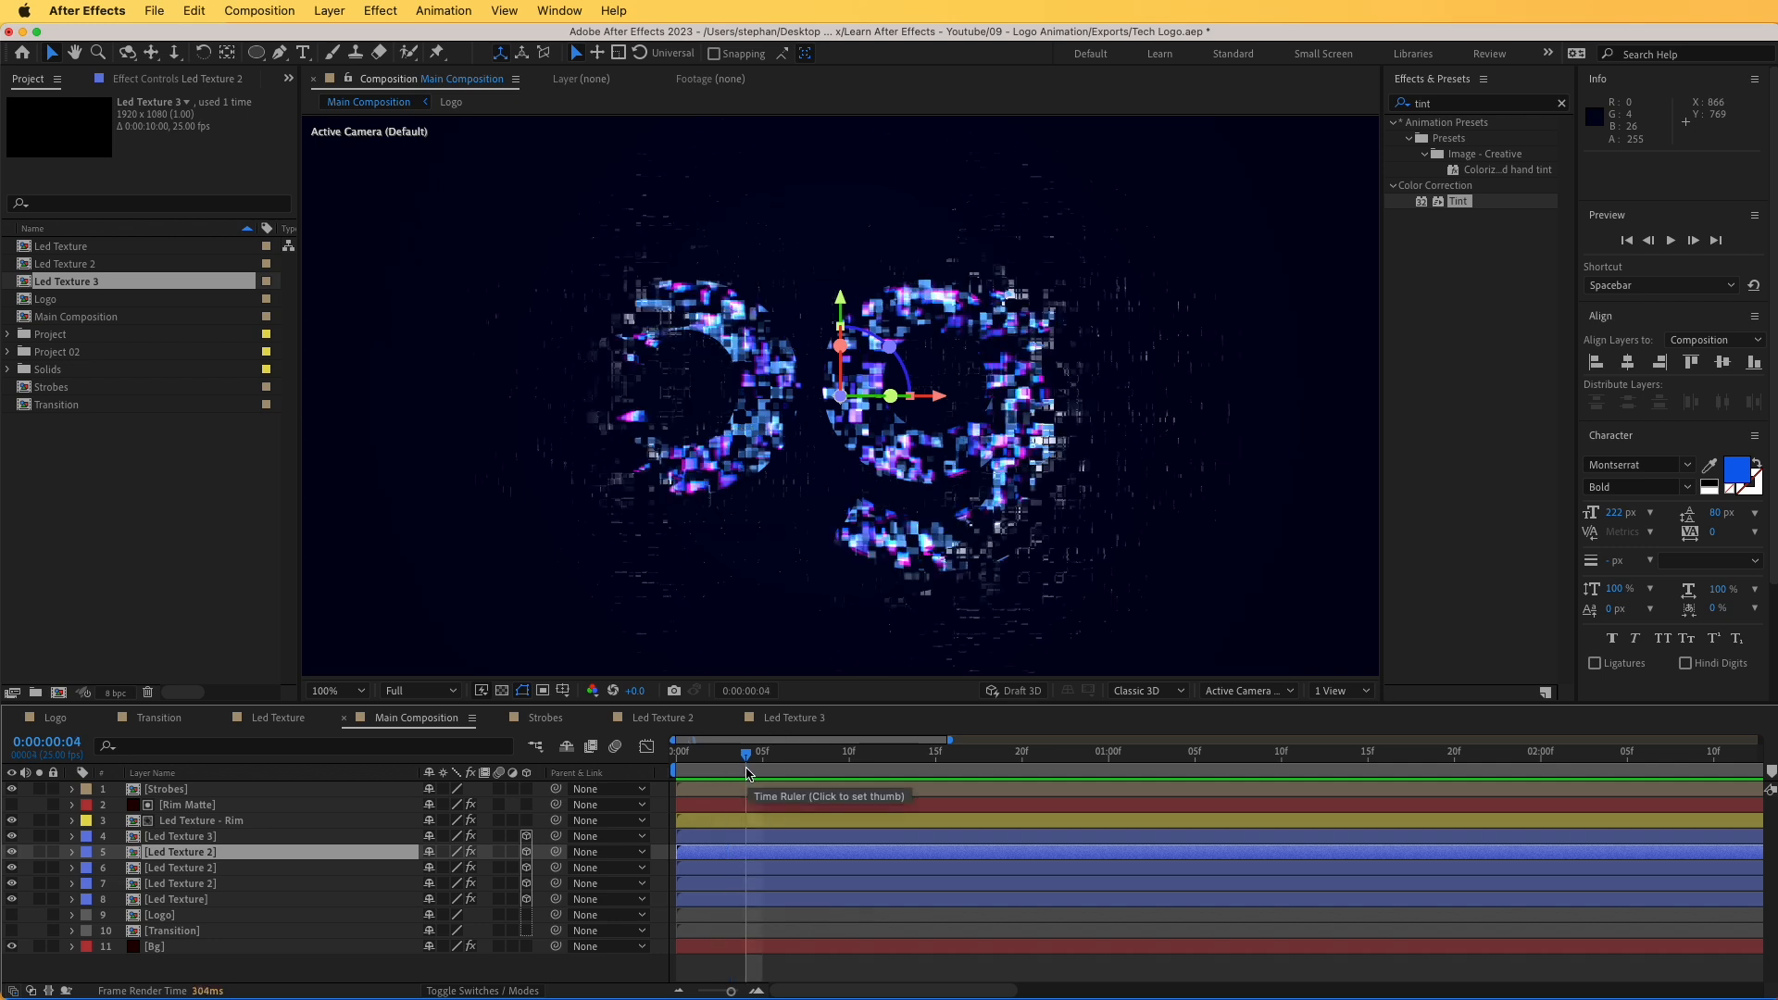
key(super+shift+a)
click(329, 10)
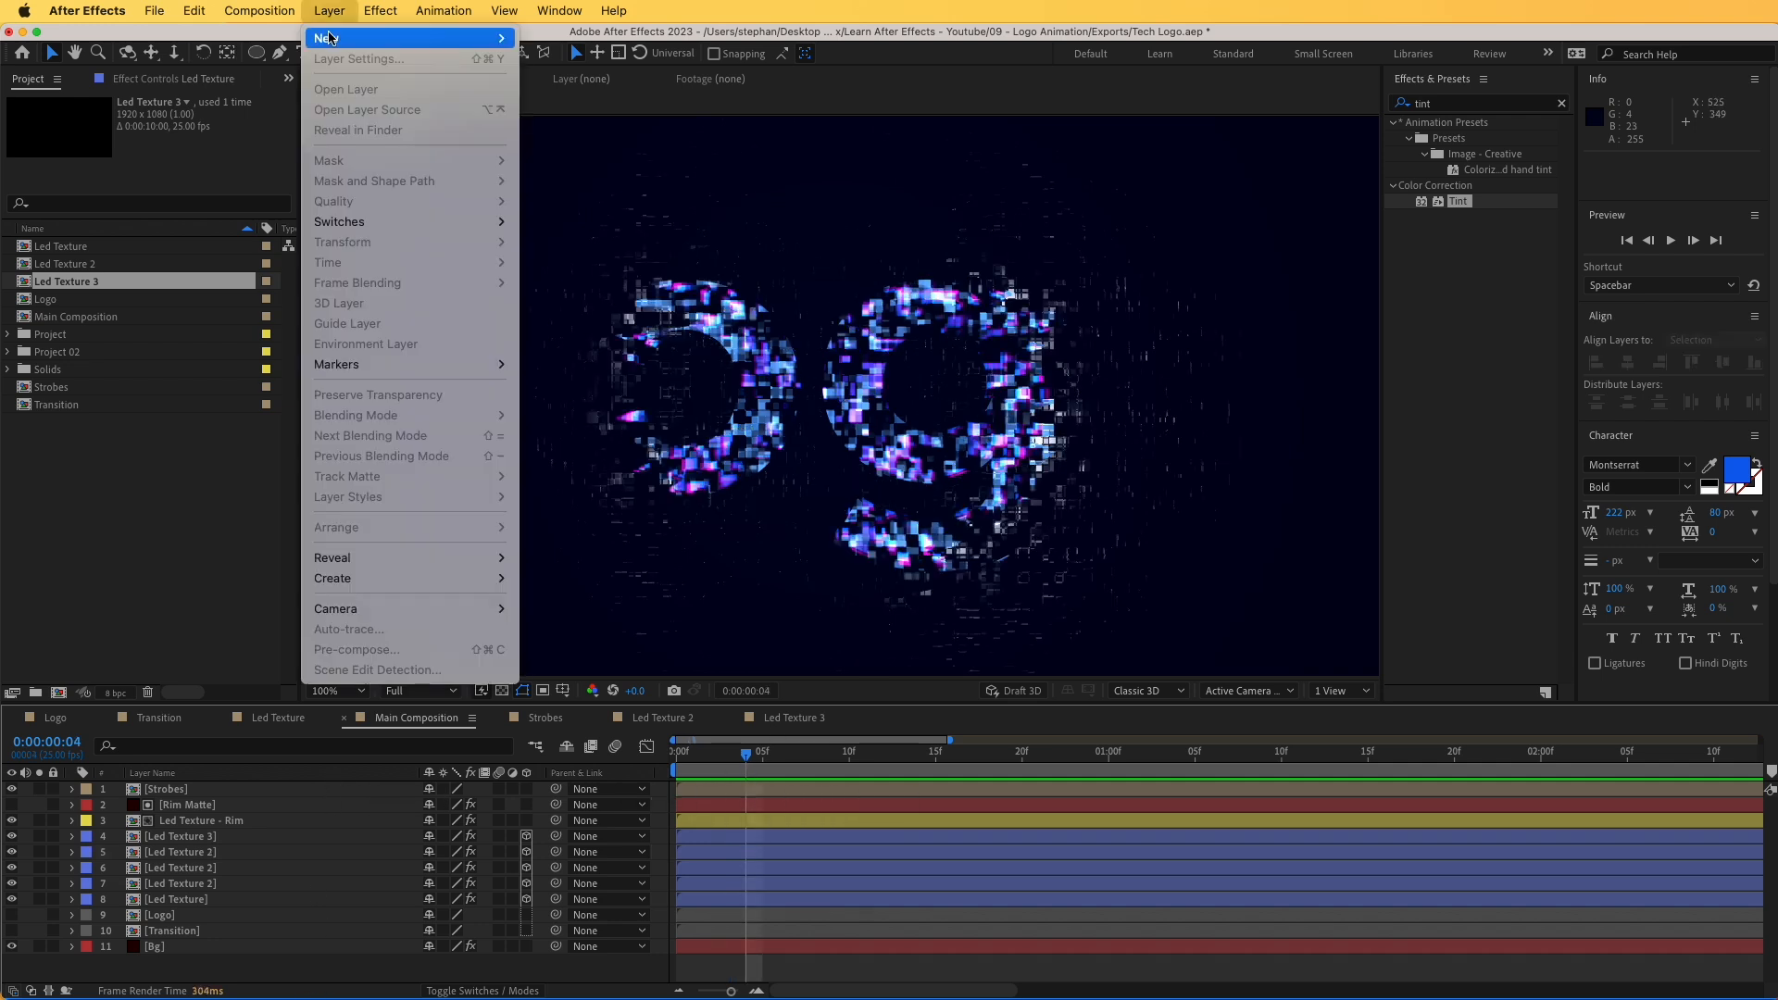
mouse_move(329, 37)
click(678, 163)
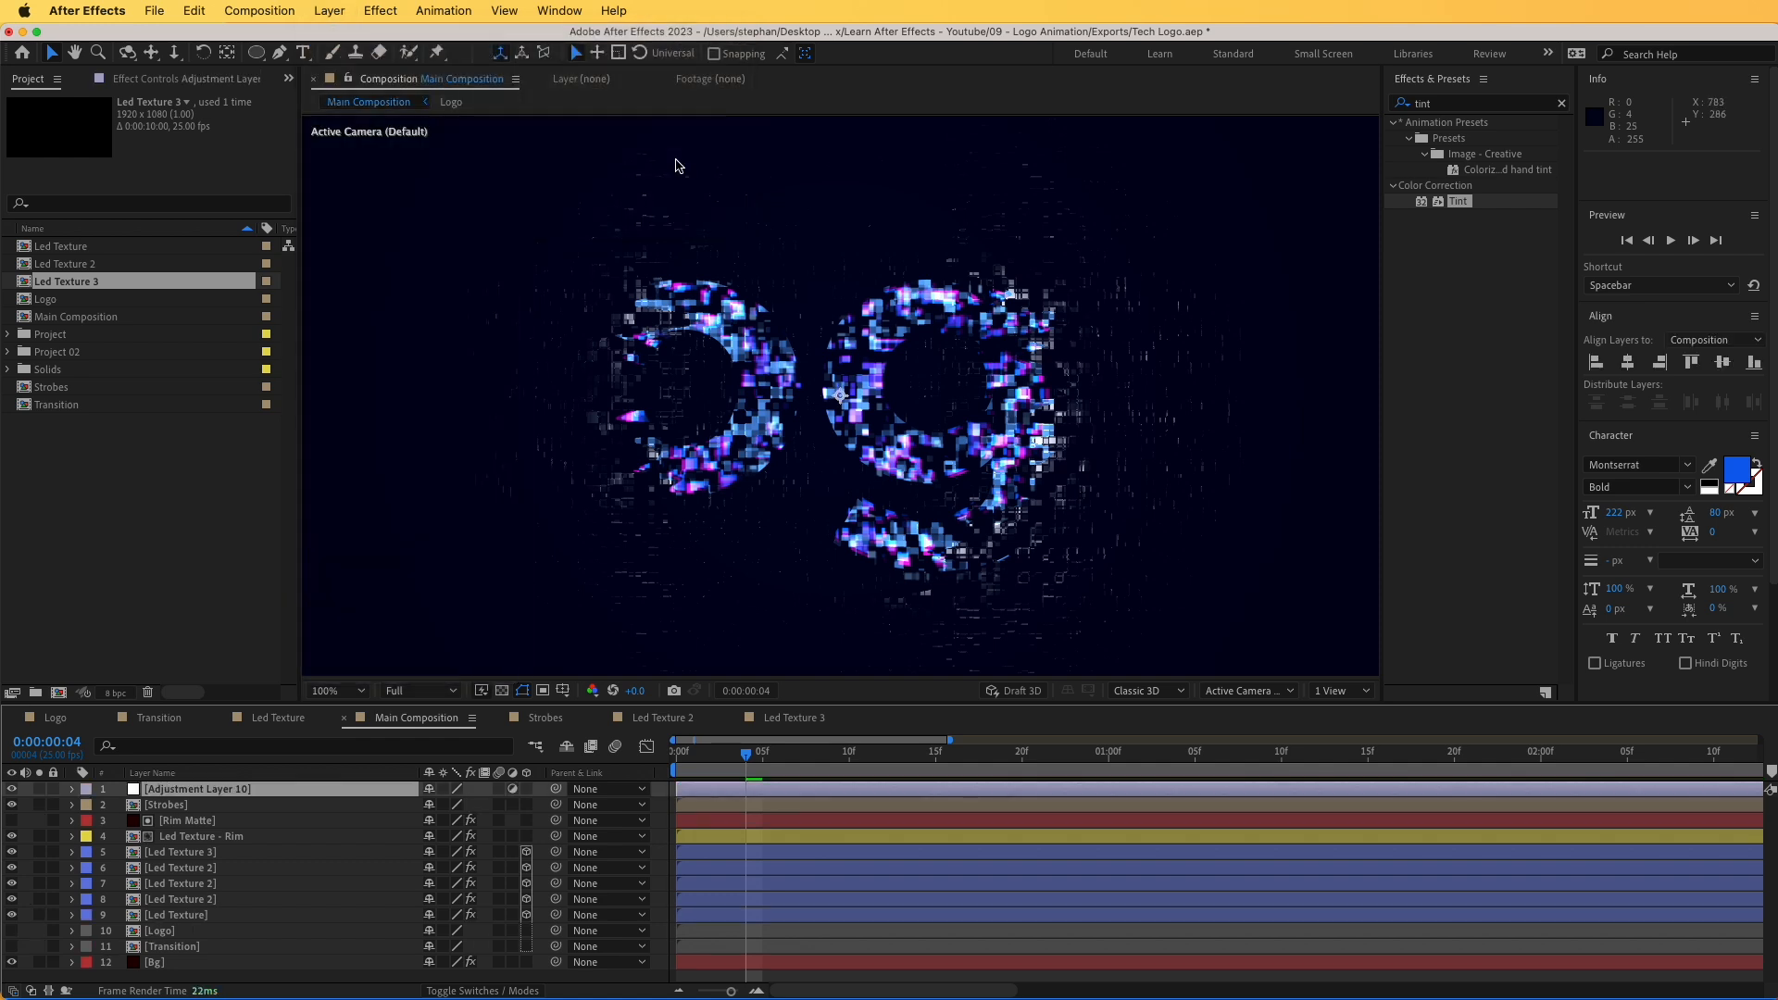
- Place the adjustment layer directly below the Strobes layer and rename it Blur
drag(205, 800, 169, 809)
key(Return)
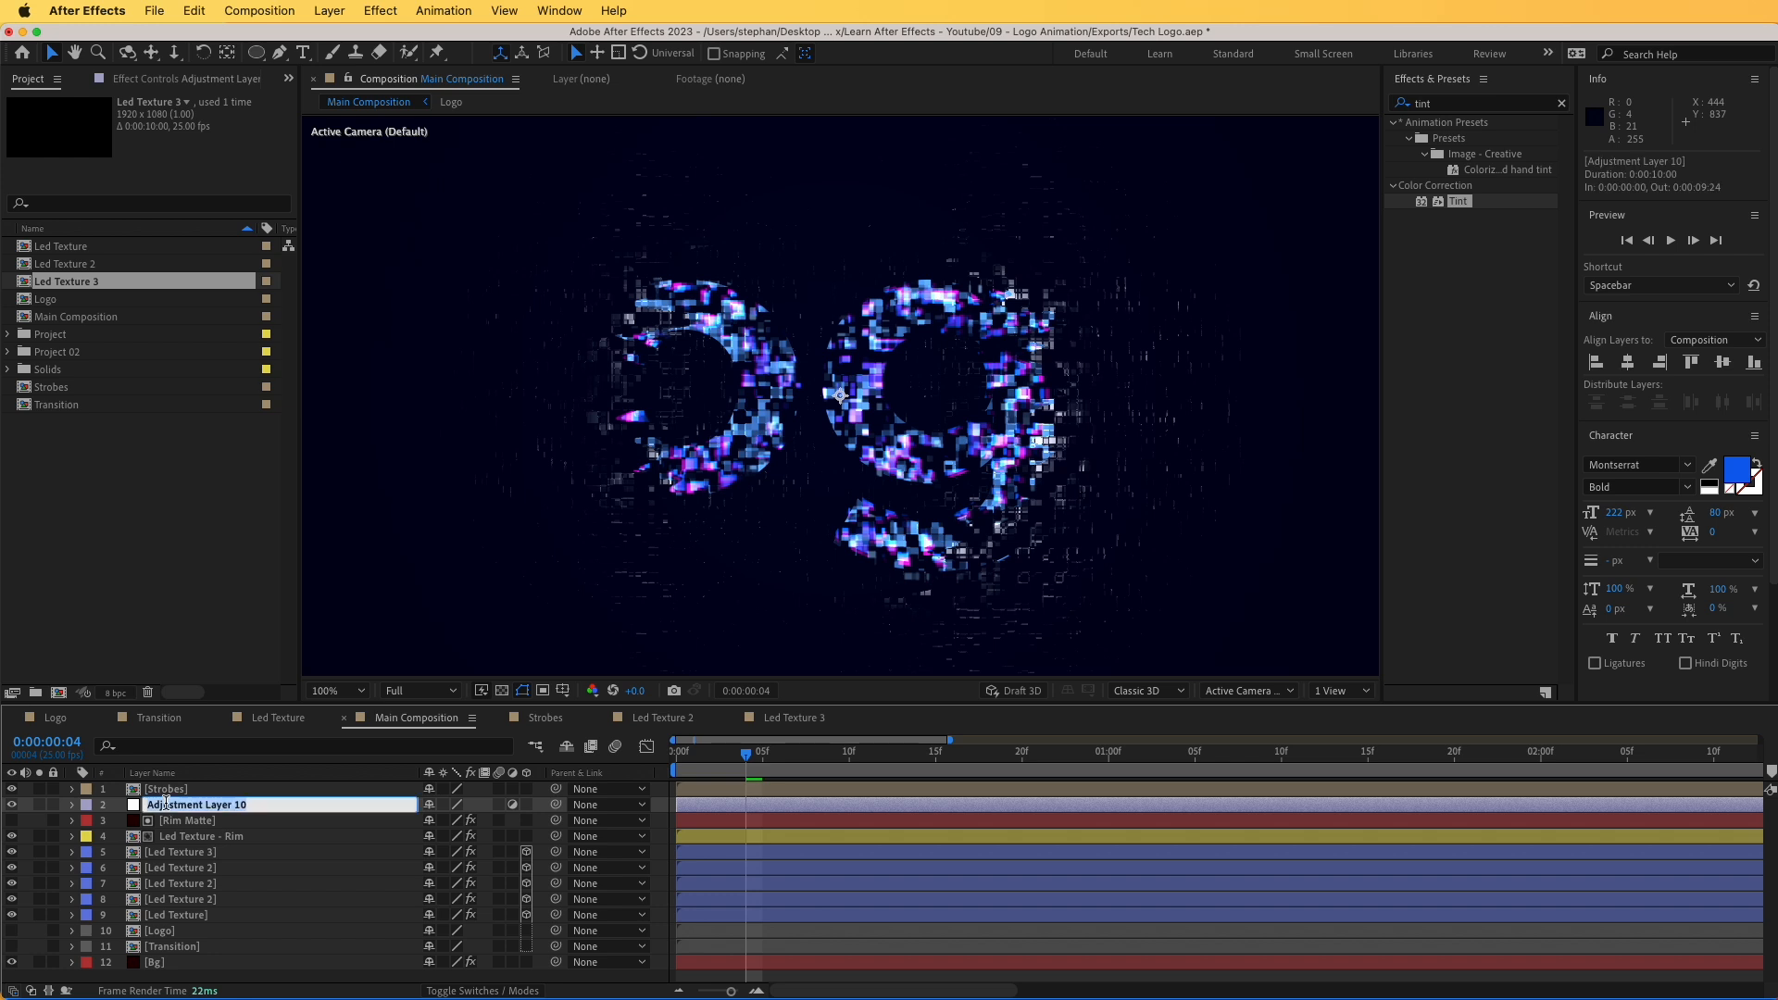
text(Blur)
key(Return)
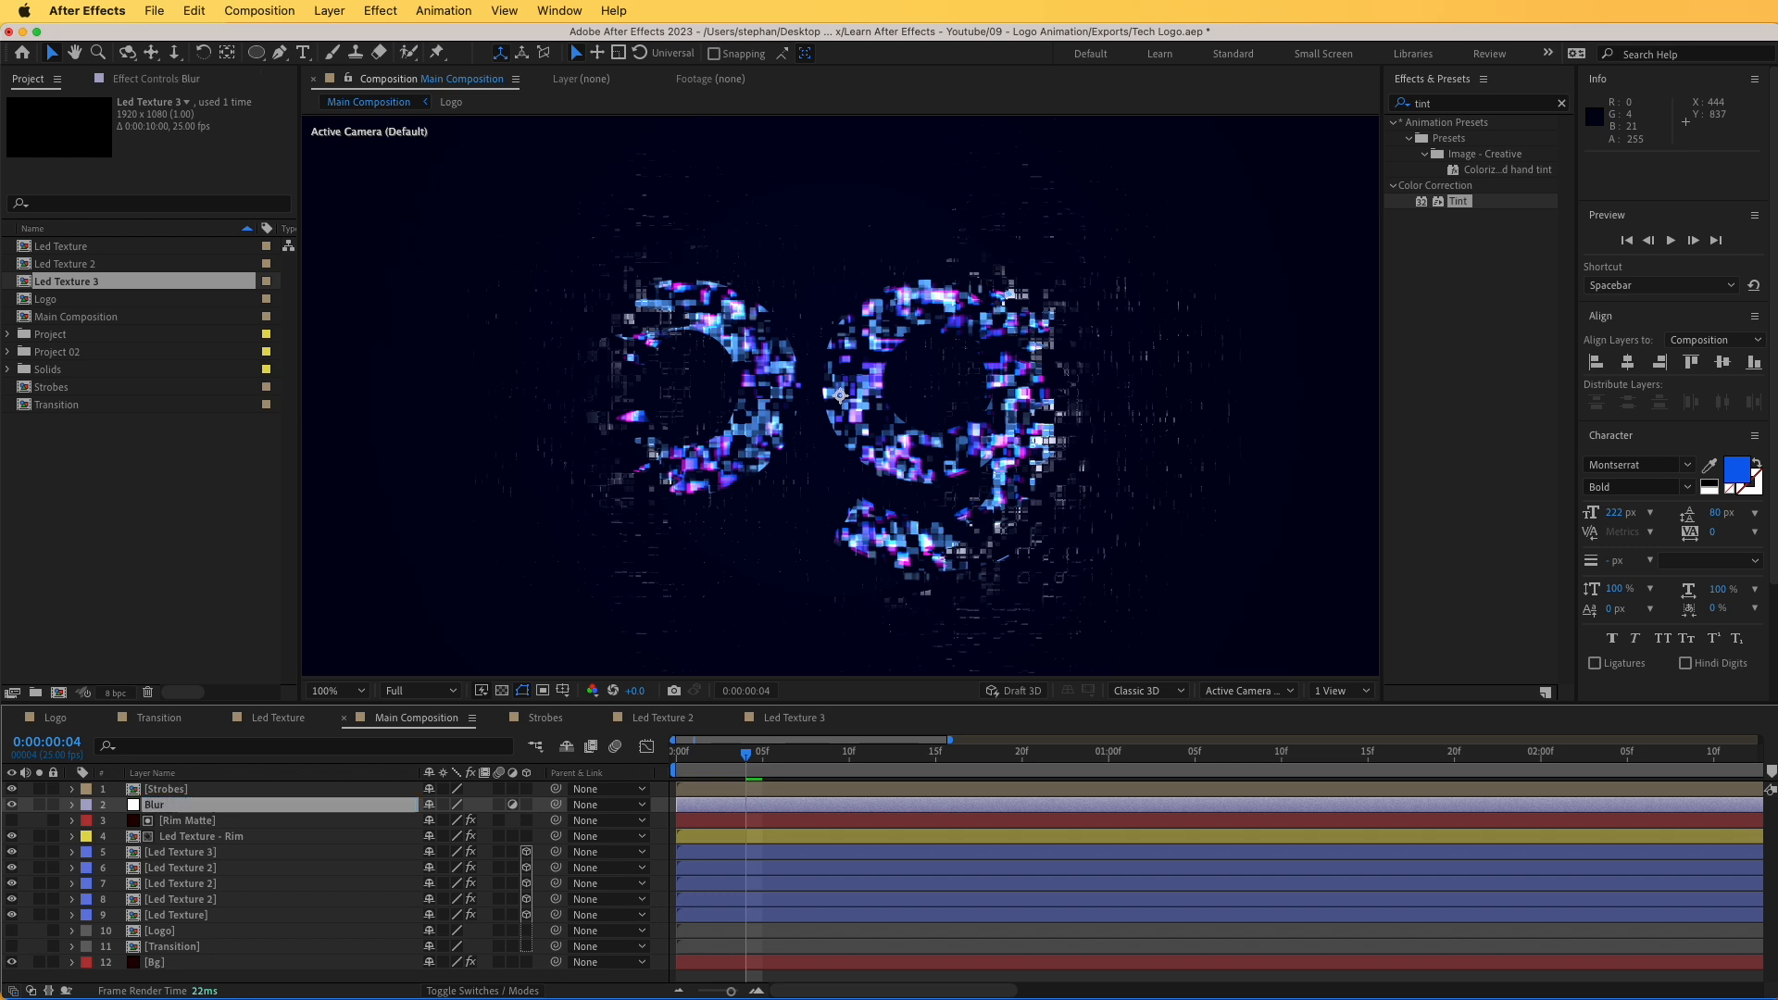
- Find the CC Radial Fast Blur effect by searching for radial and apply it to the Blur adjustment layer
click(1505, 104)
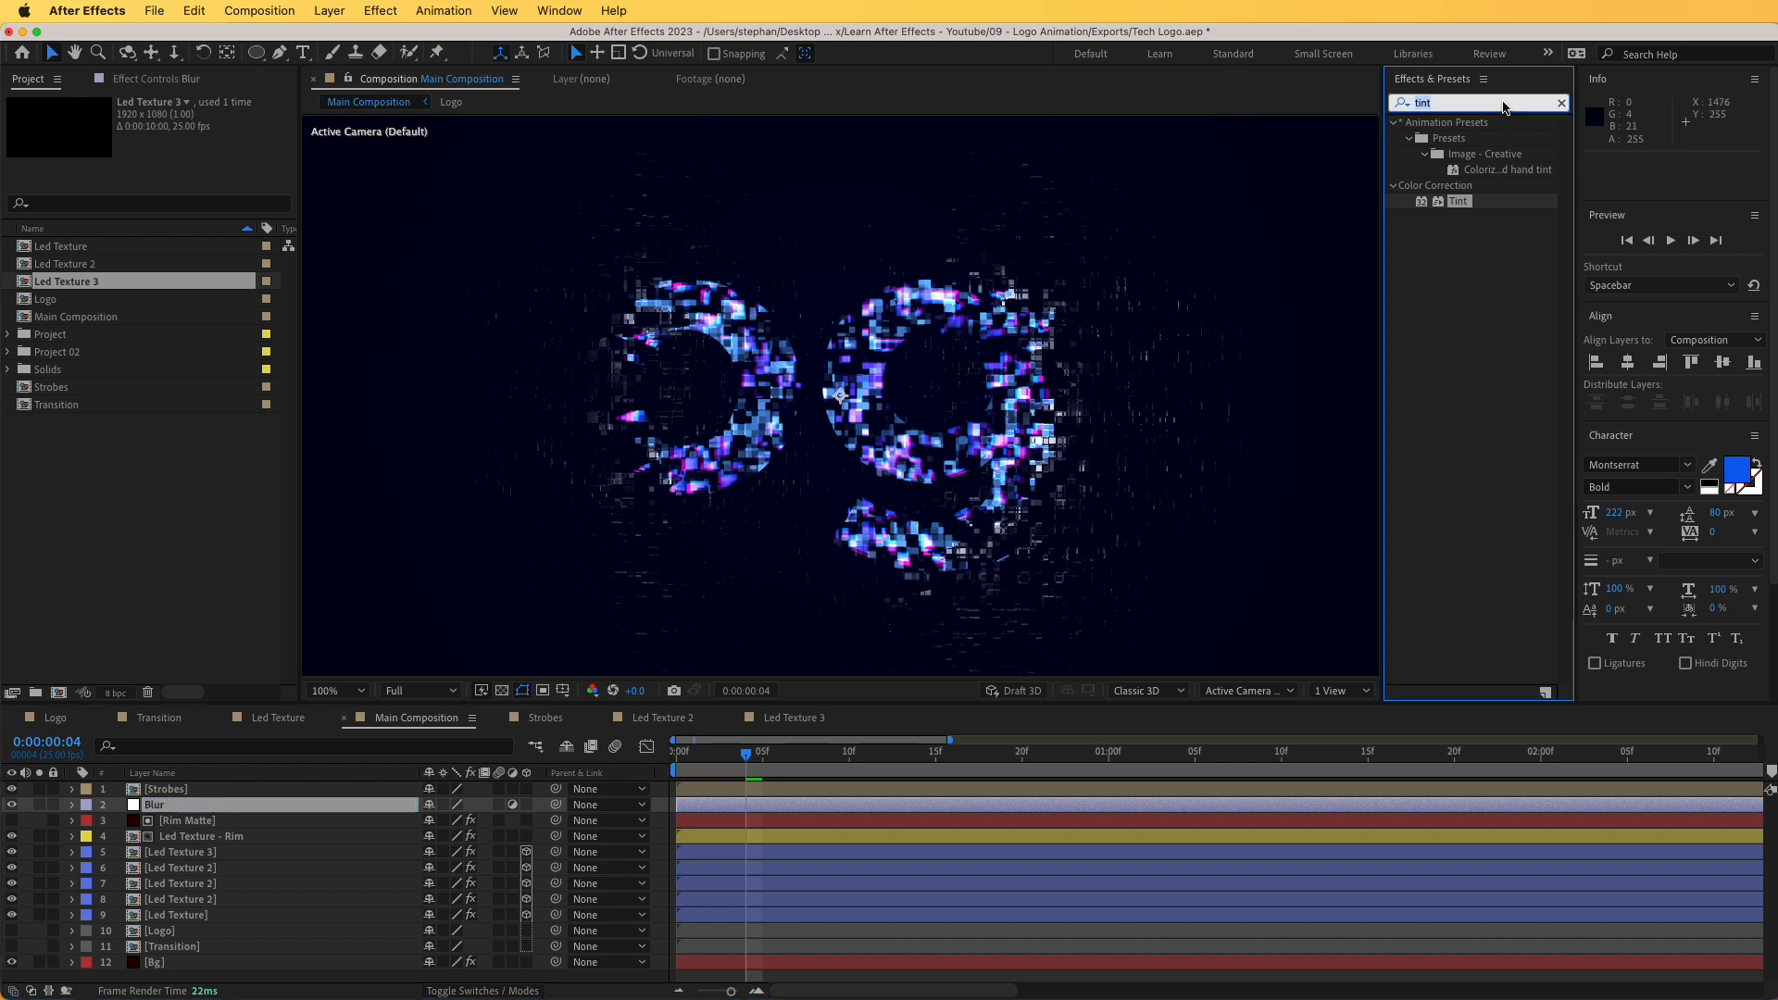
text(radial)
click(1477, 282)
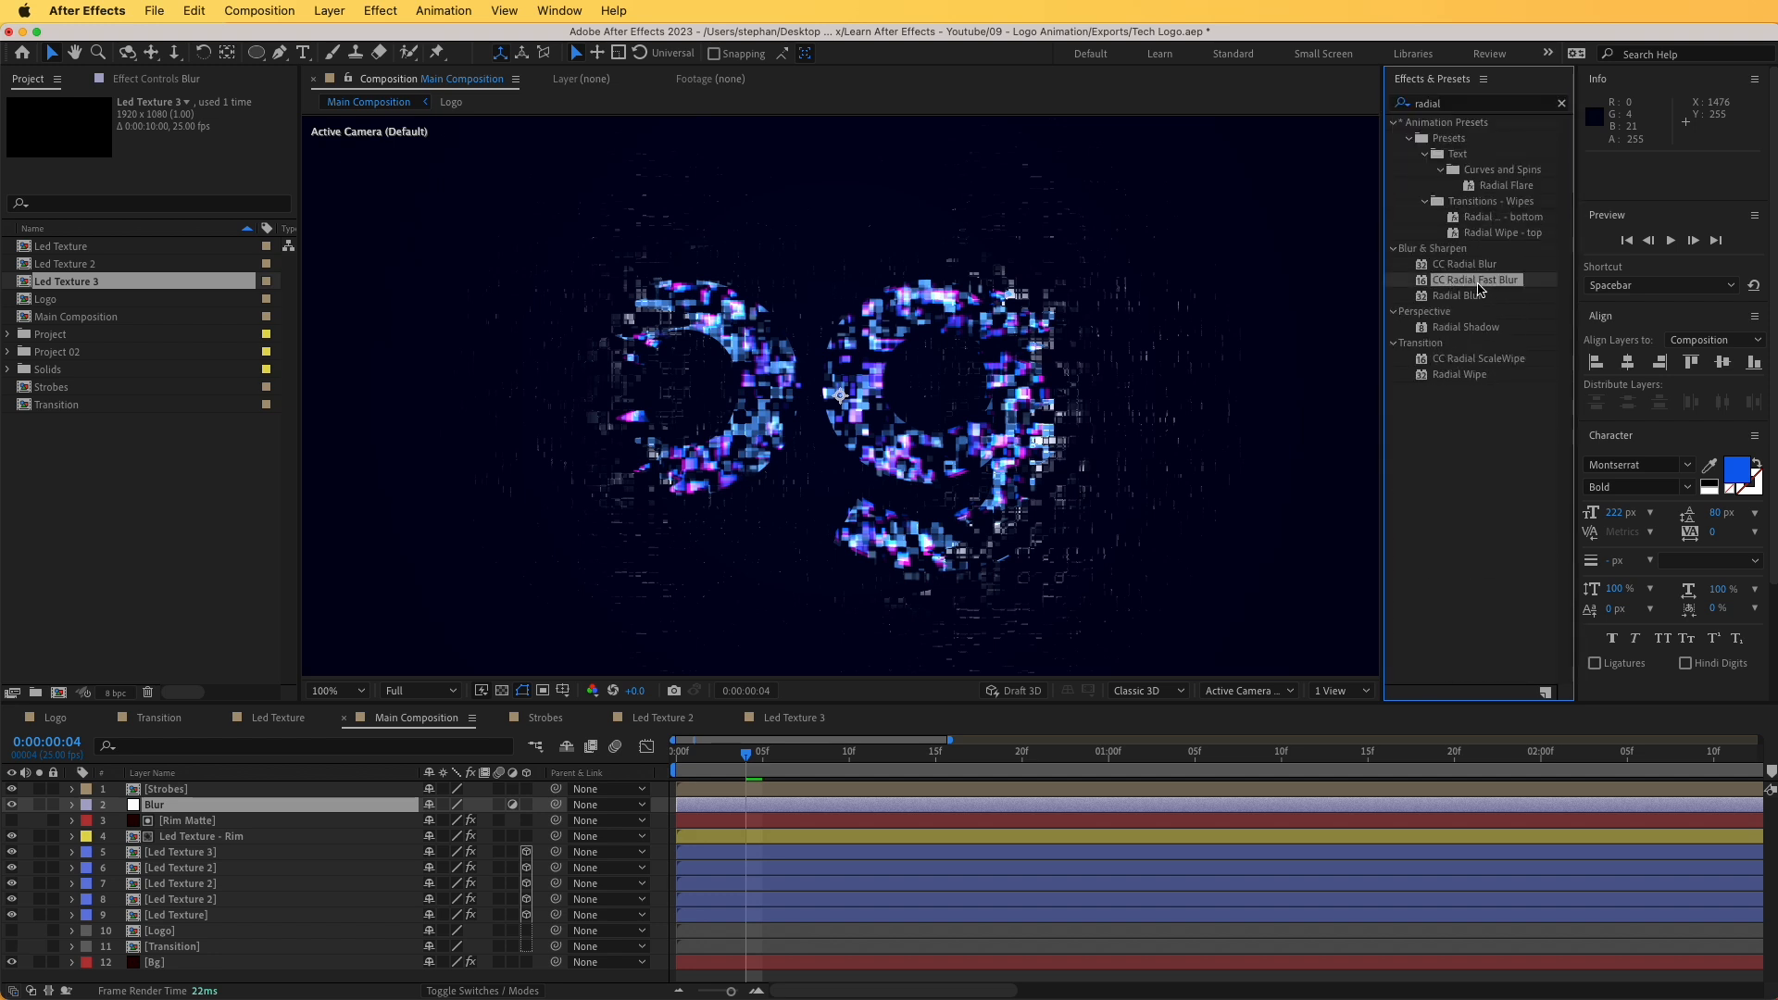
drag(1479, 289, 212, 815)
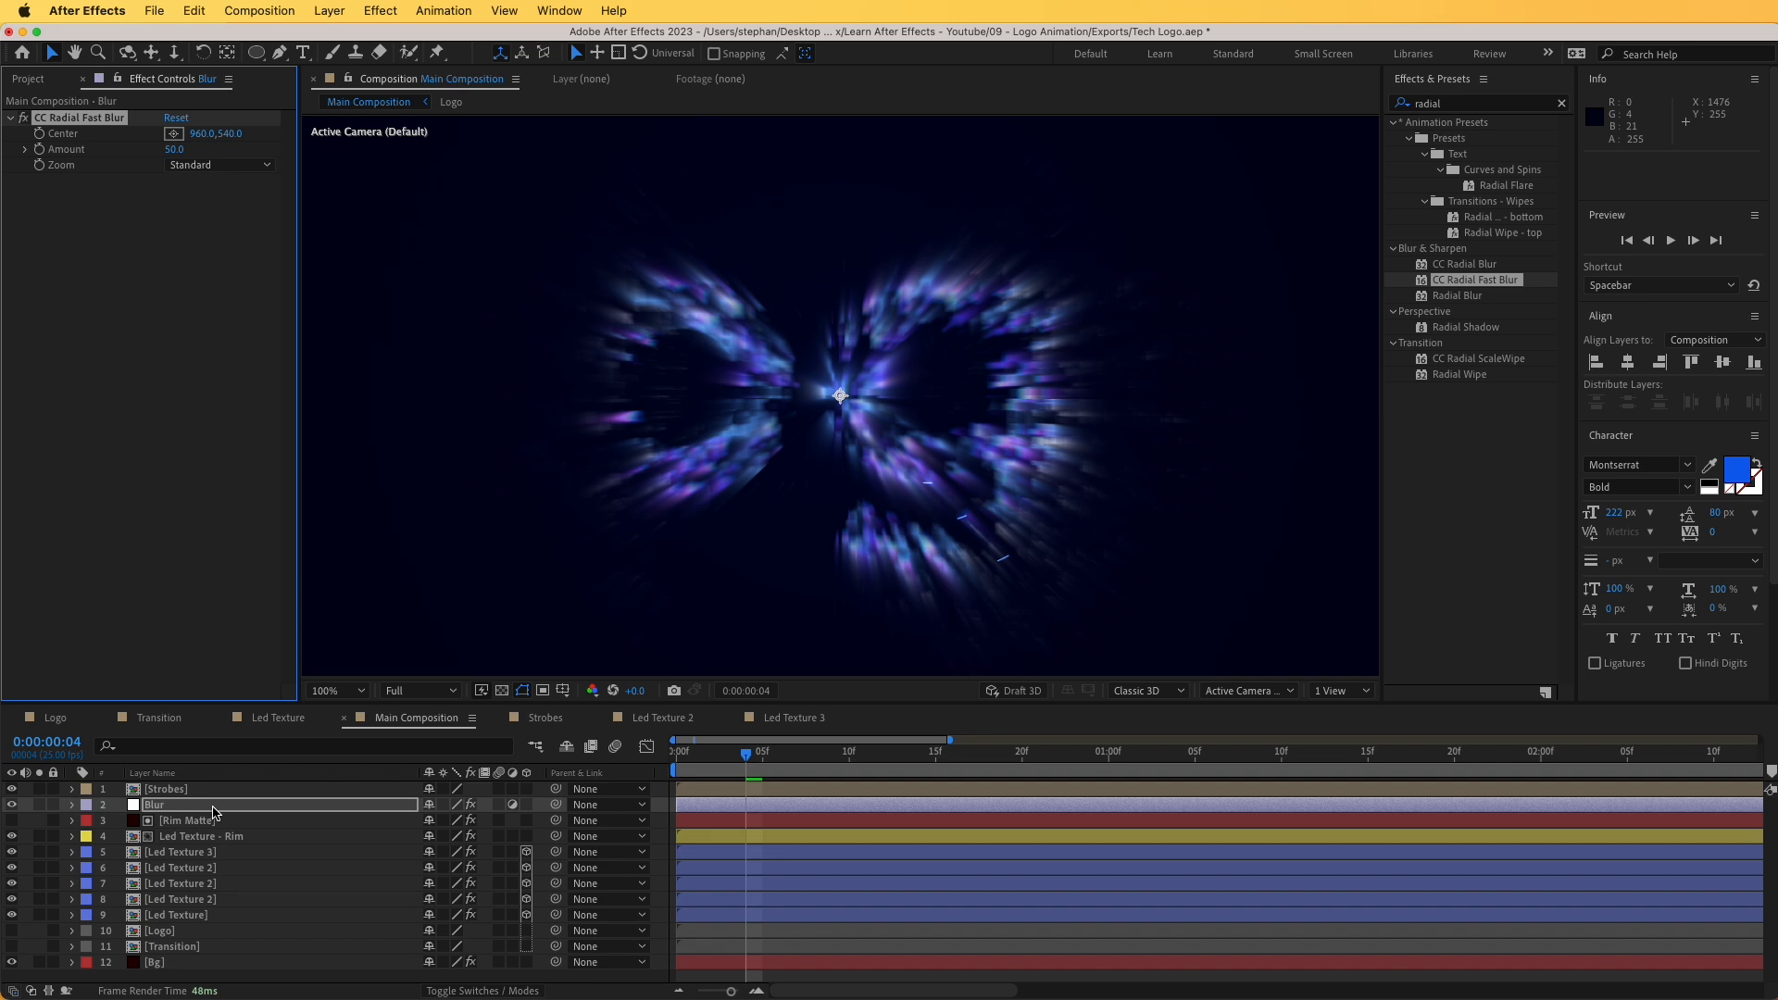
- Try a CC Radial Fast Blur Amount of 20 on the Blur layer
click(174, 149)
text(20)
key(Return)
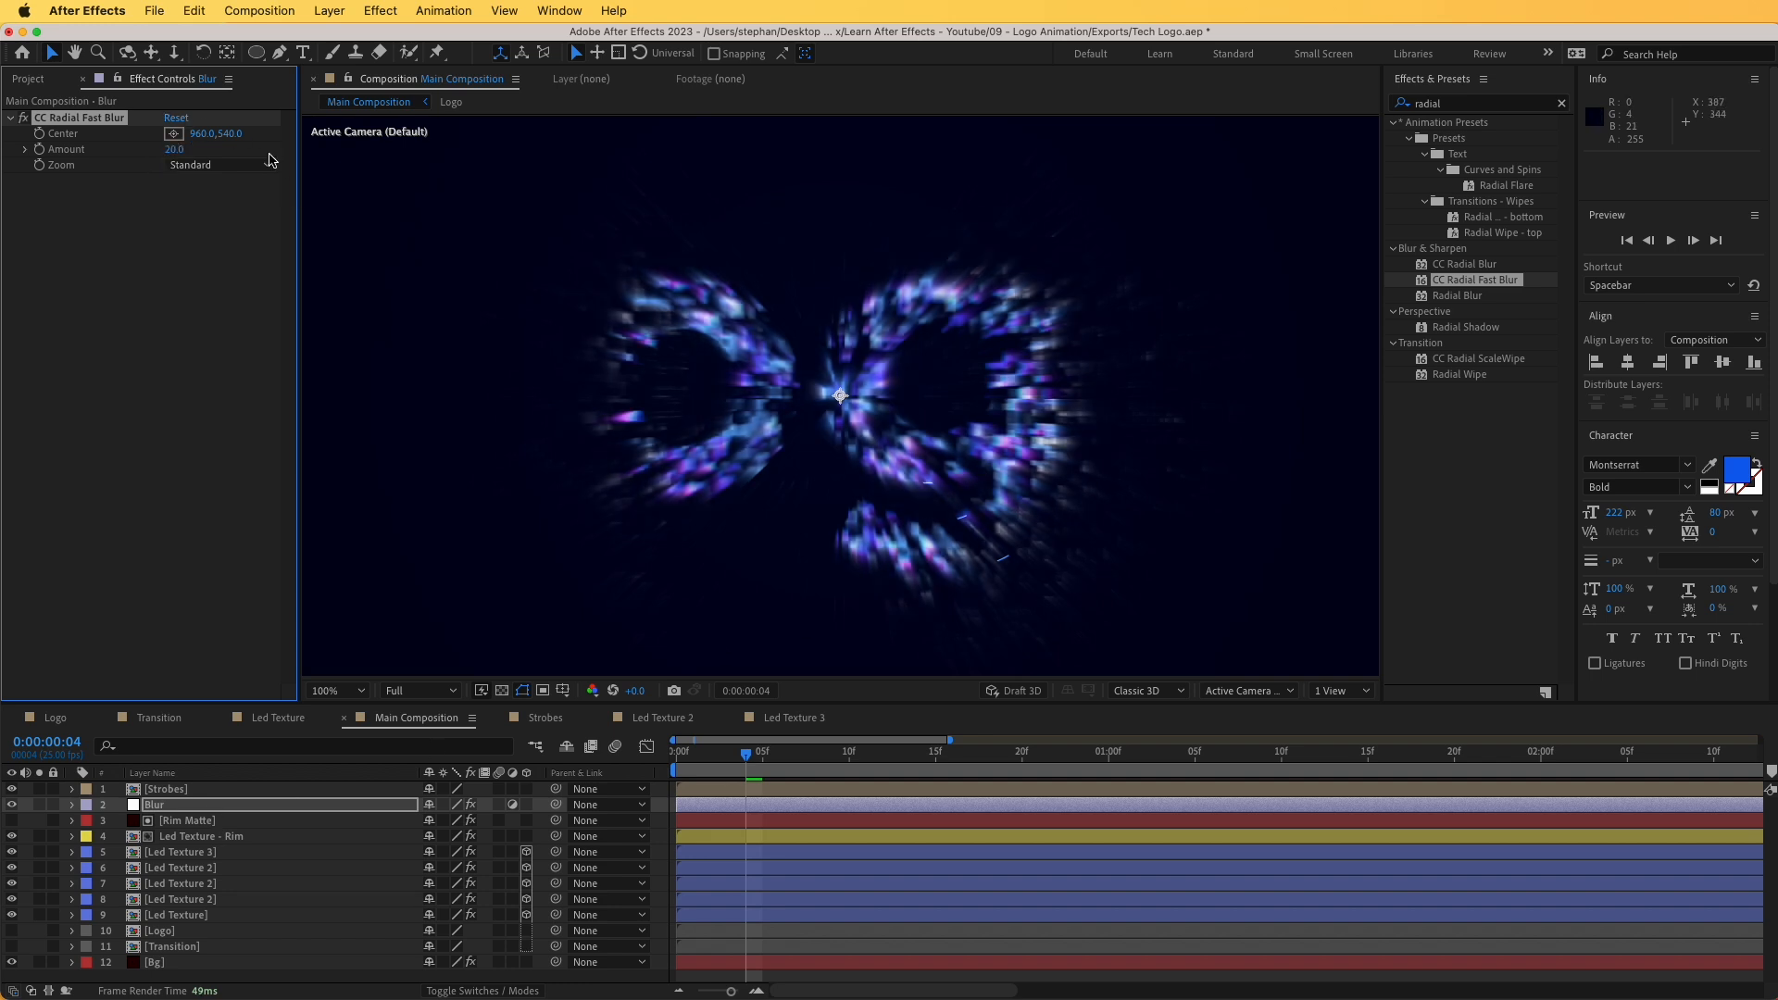
- Set the CC Radial Fast Blur Amount to 15 and its Zoom mode to Brightest
click(175, 149)
key(Return)
click(200, 167)
click(214, 203)
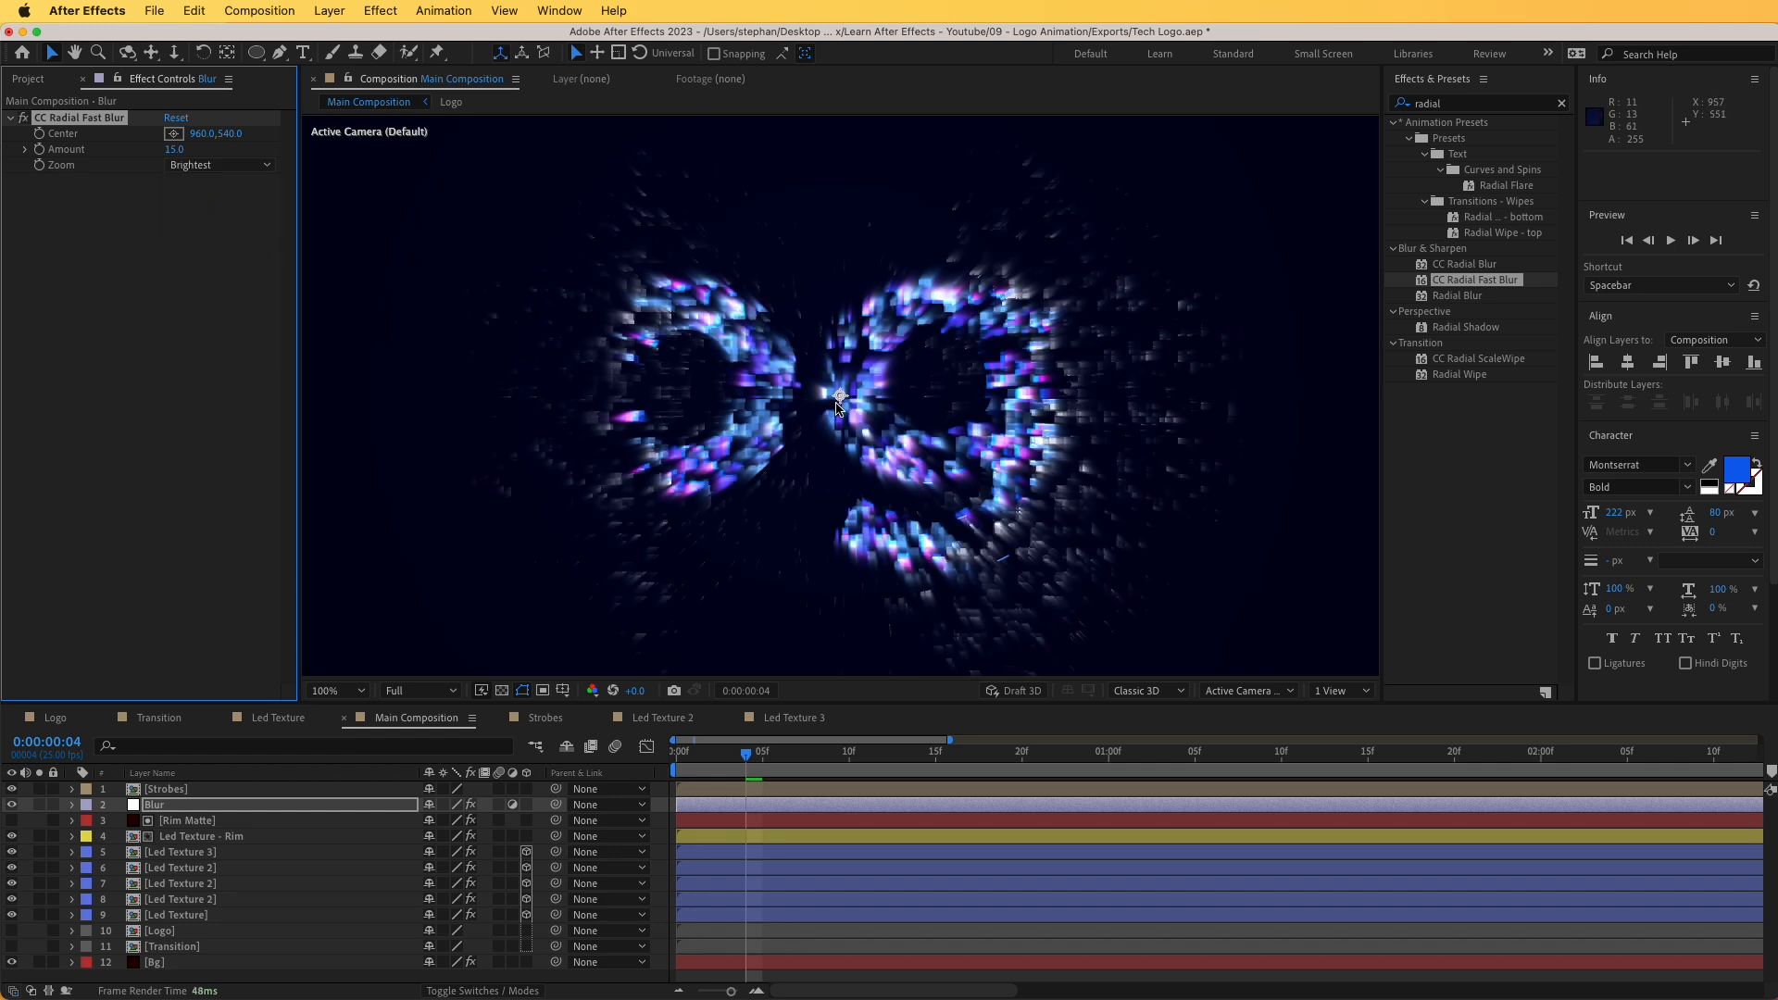
- Preview the blurred logo animation fitted in the viewer, stop at 0:00:00:05 and select the Blur layer
key(space)
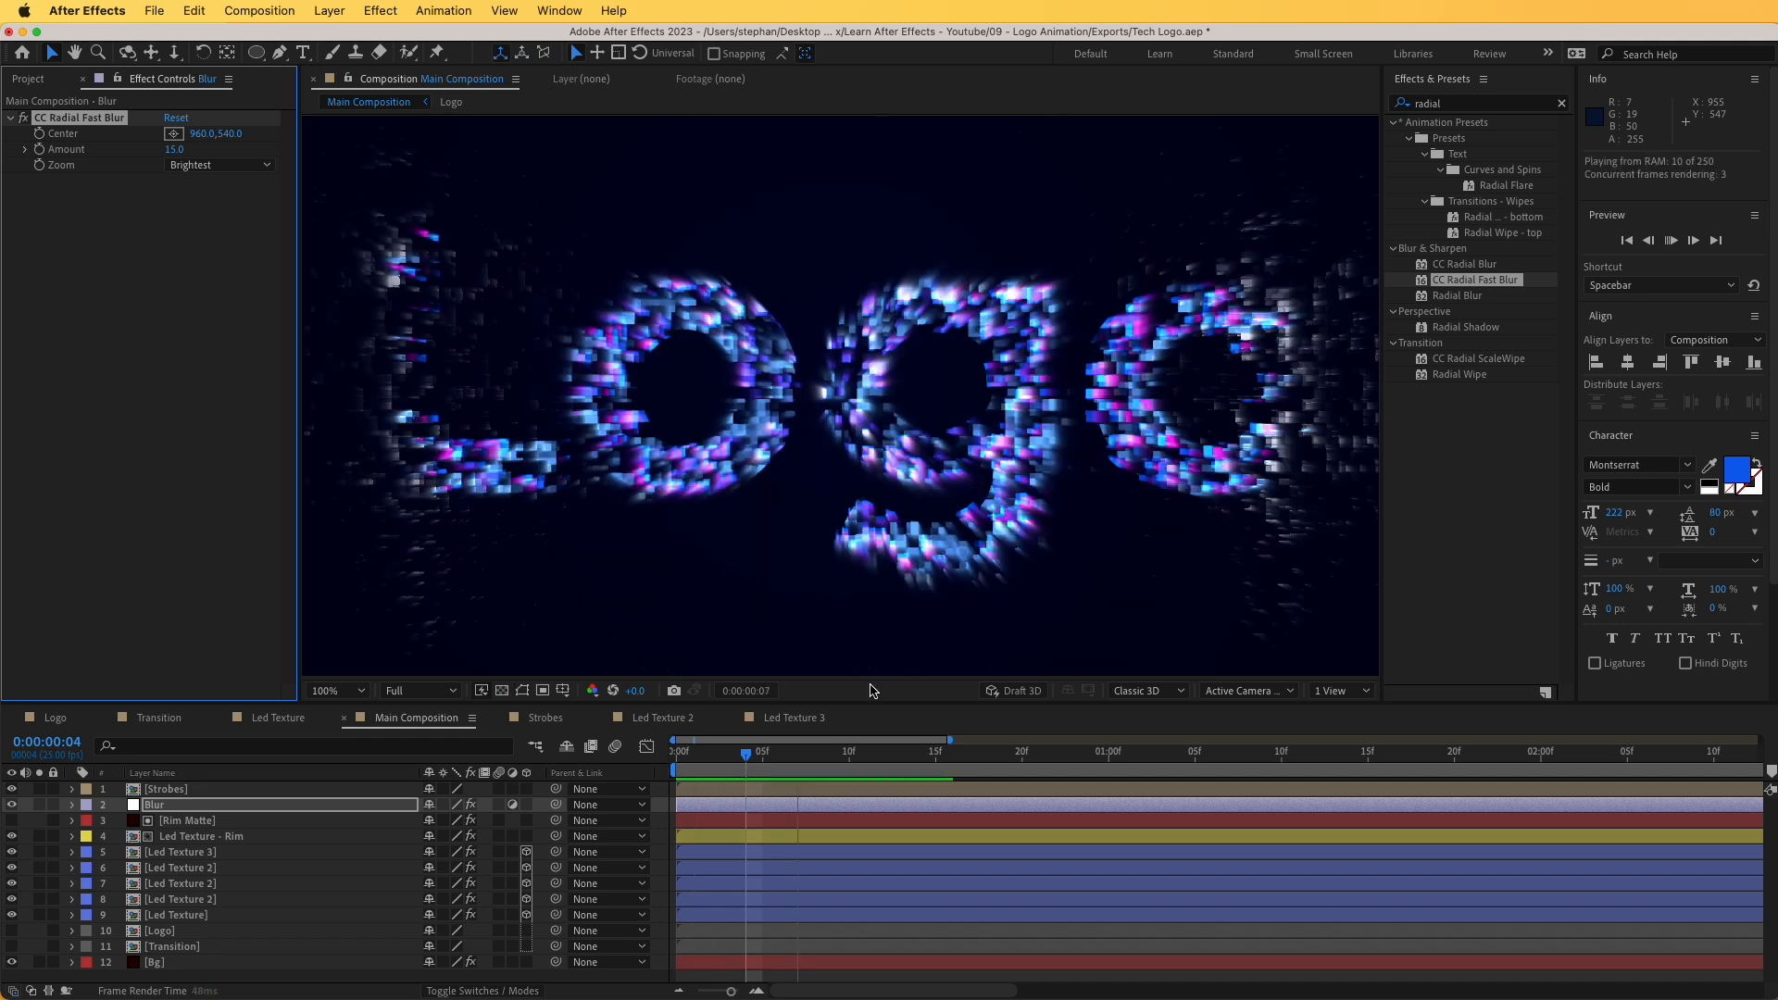
click(335, 691)
click(356, 731)
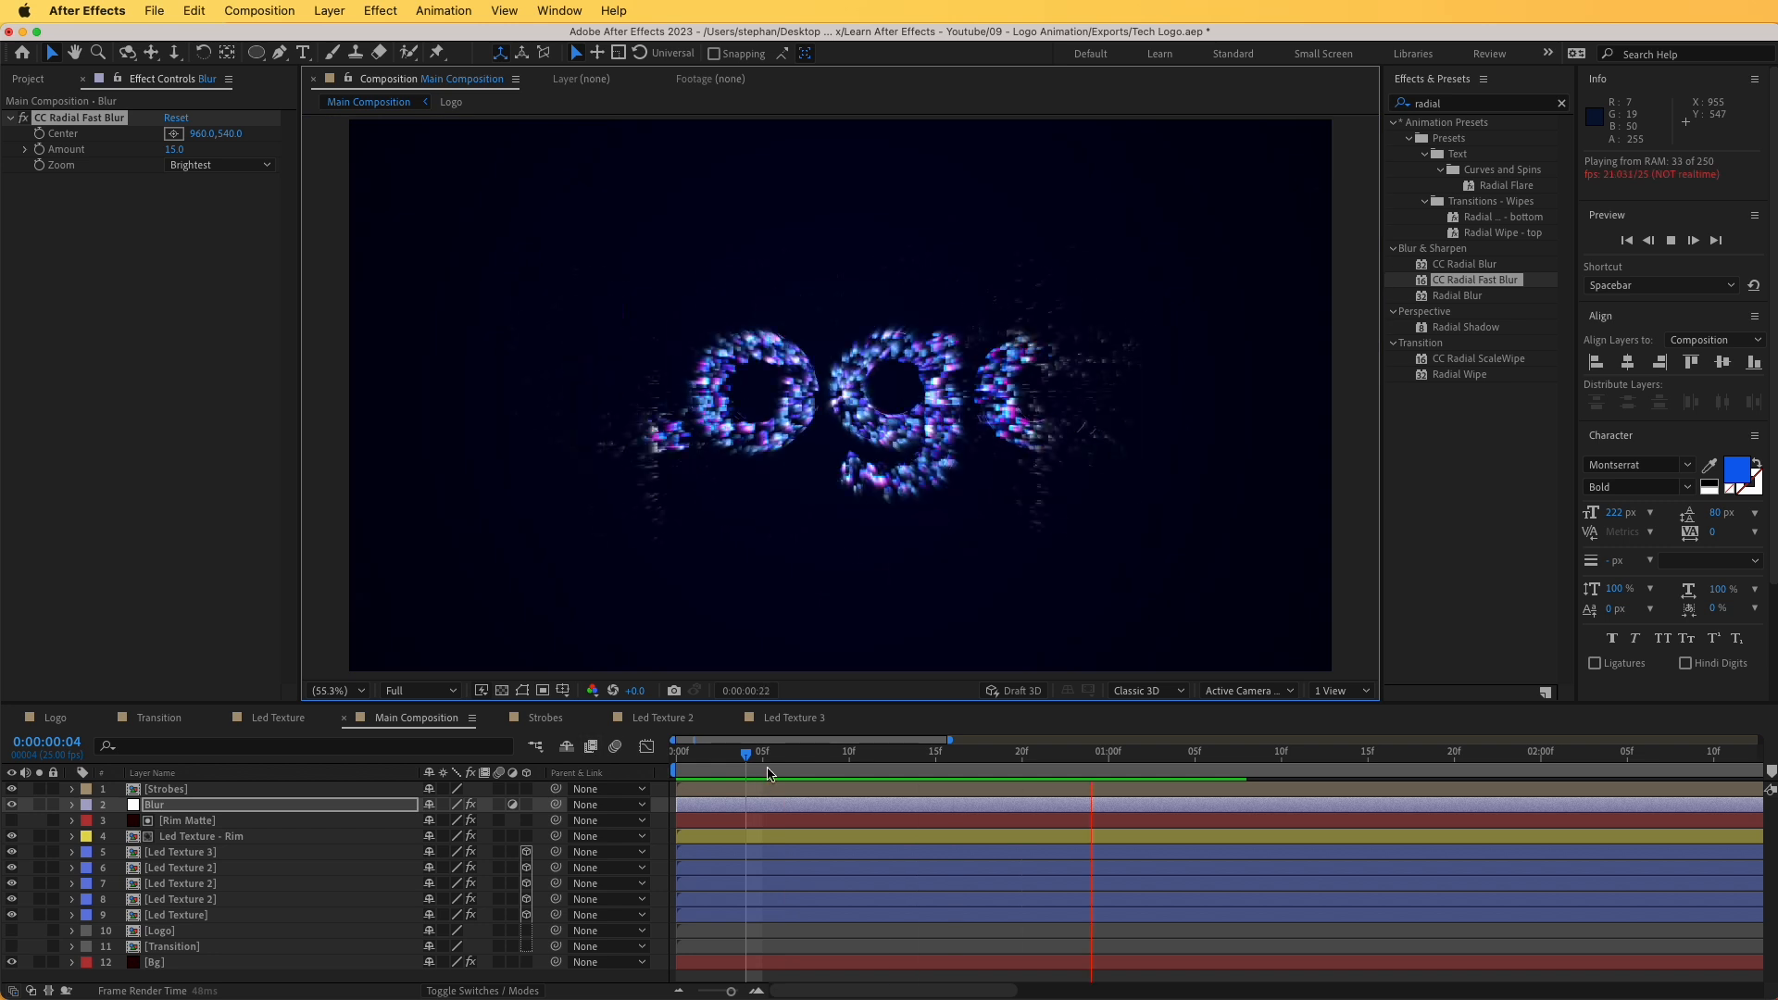
click(767, 774)
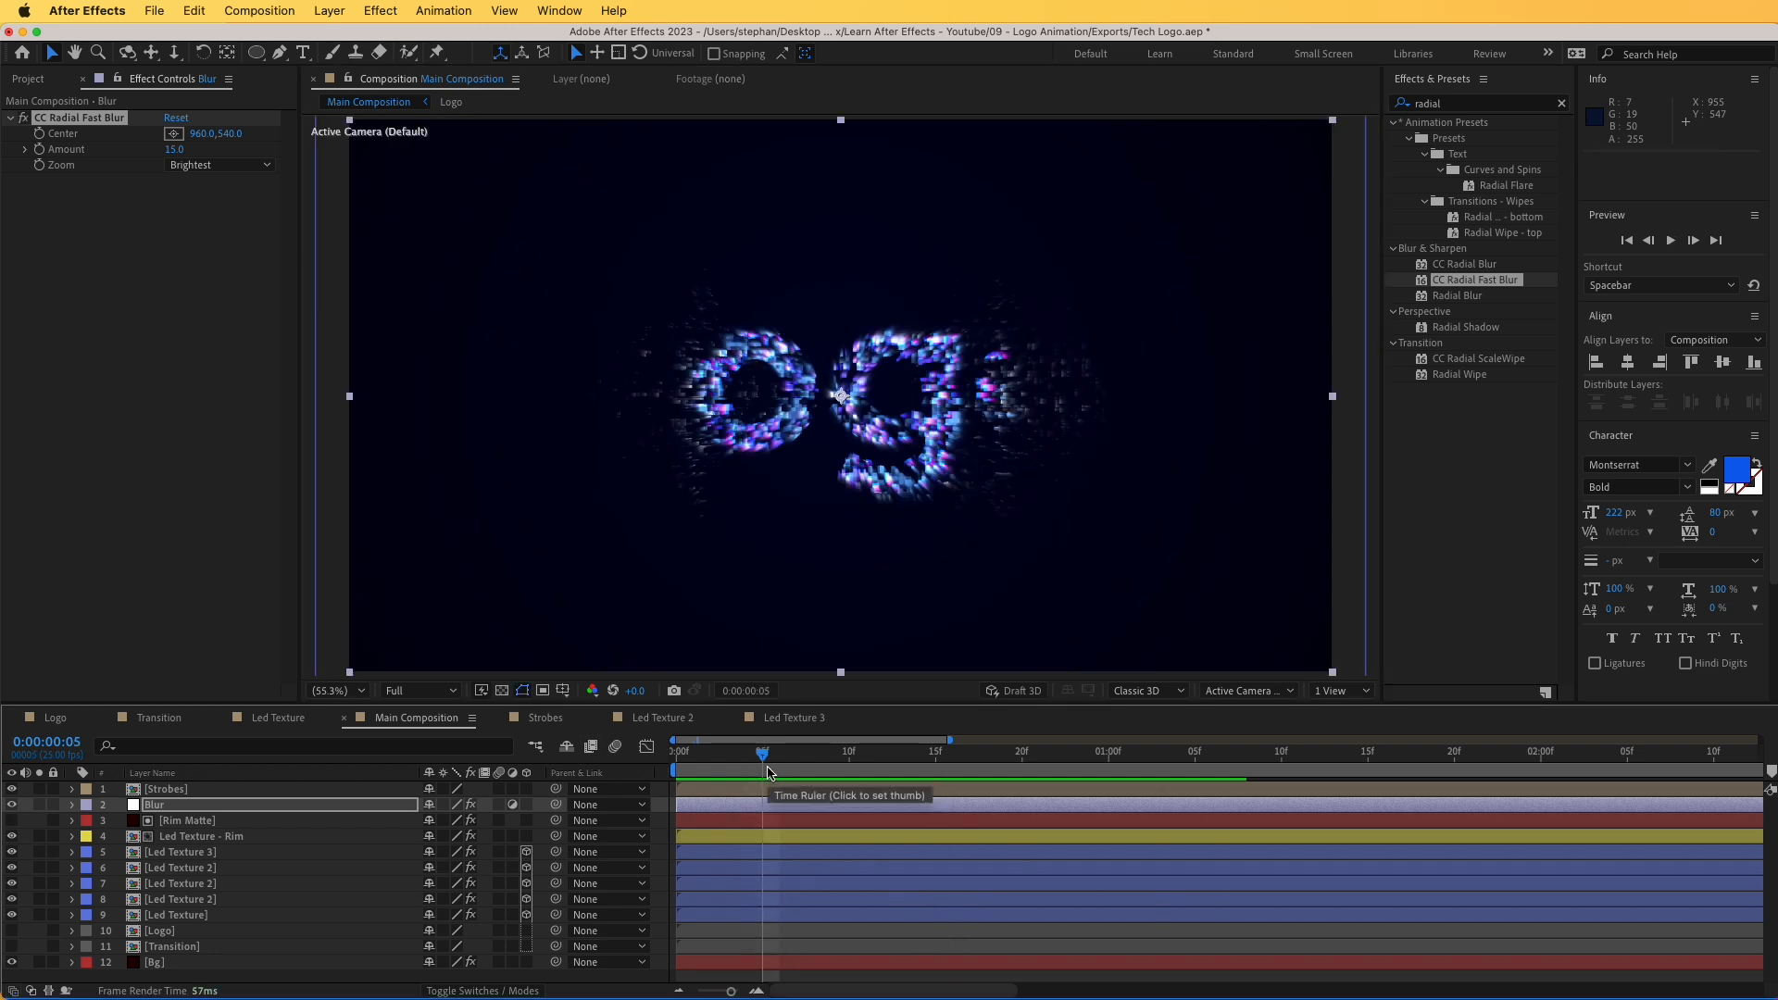
click(225, 808)
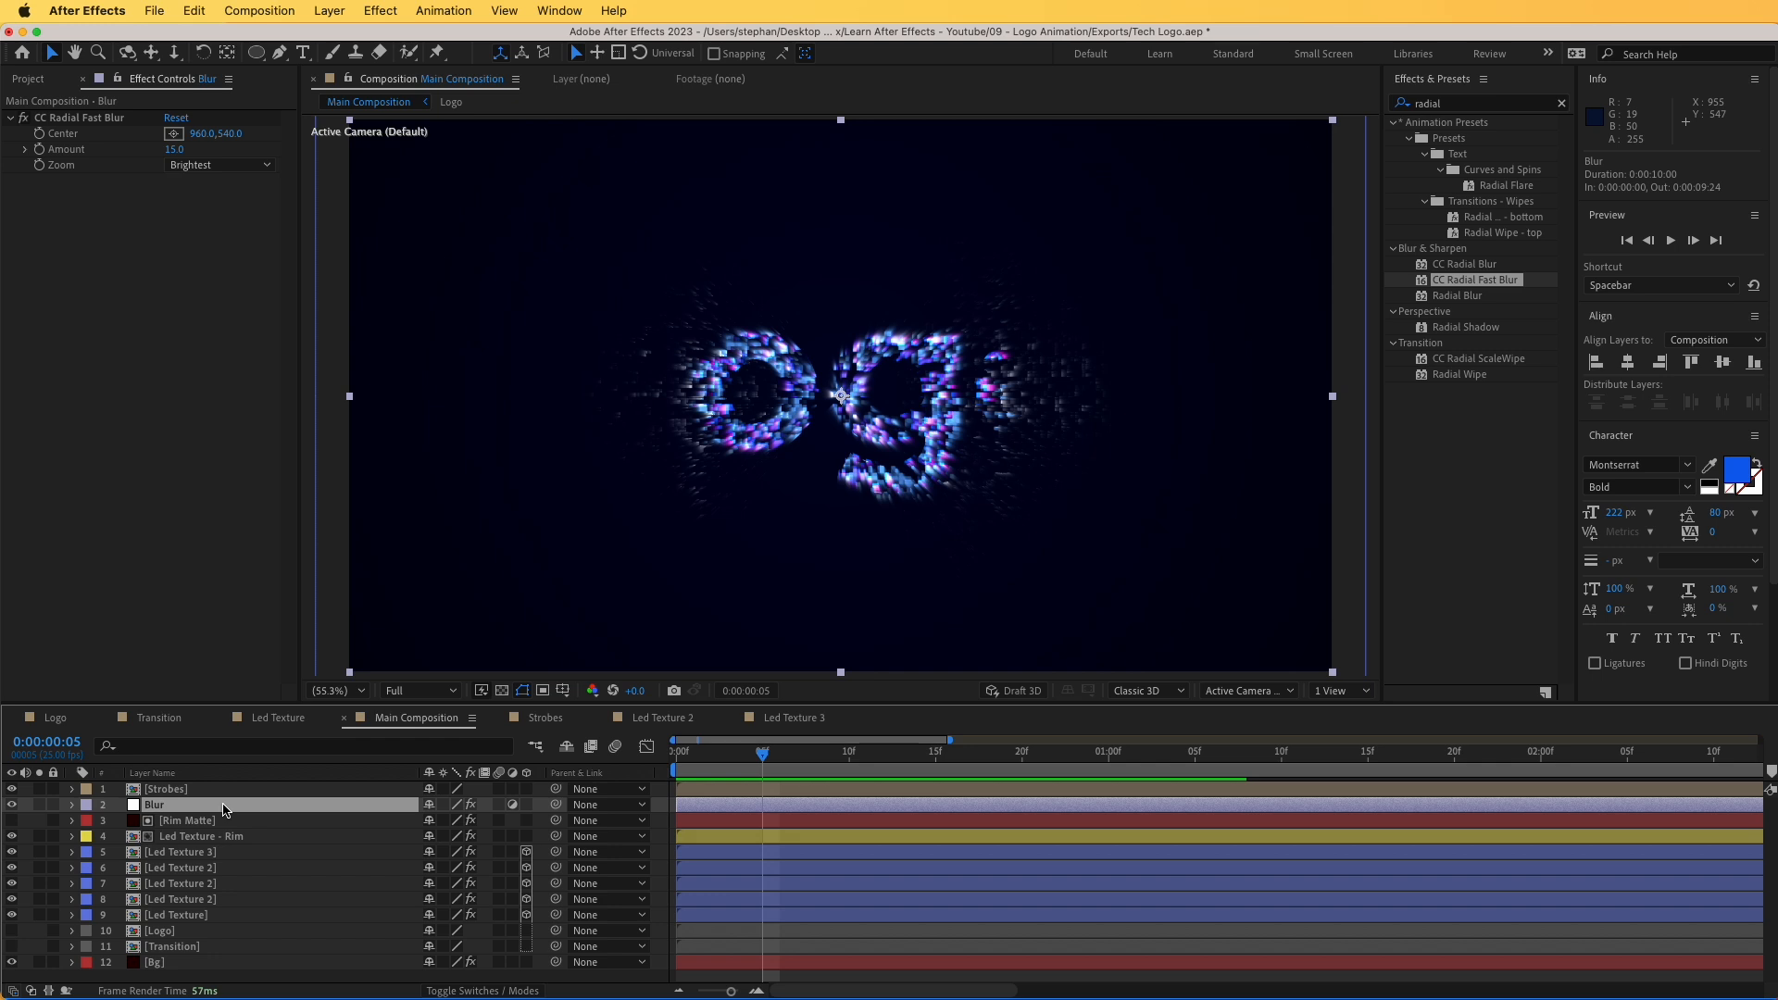
- Duplicate the Blur adjustment layer, move the copy above the Strobes layer and rename it Glow
key(super+d)
drag(225, 806, 223, 790)
click(167, 792)
key(Return)
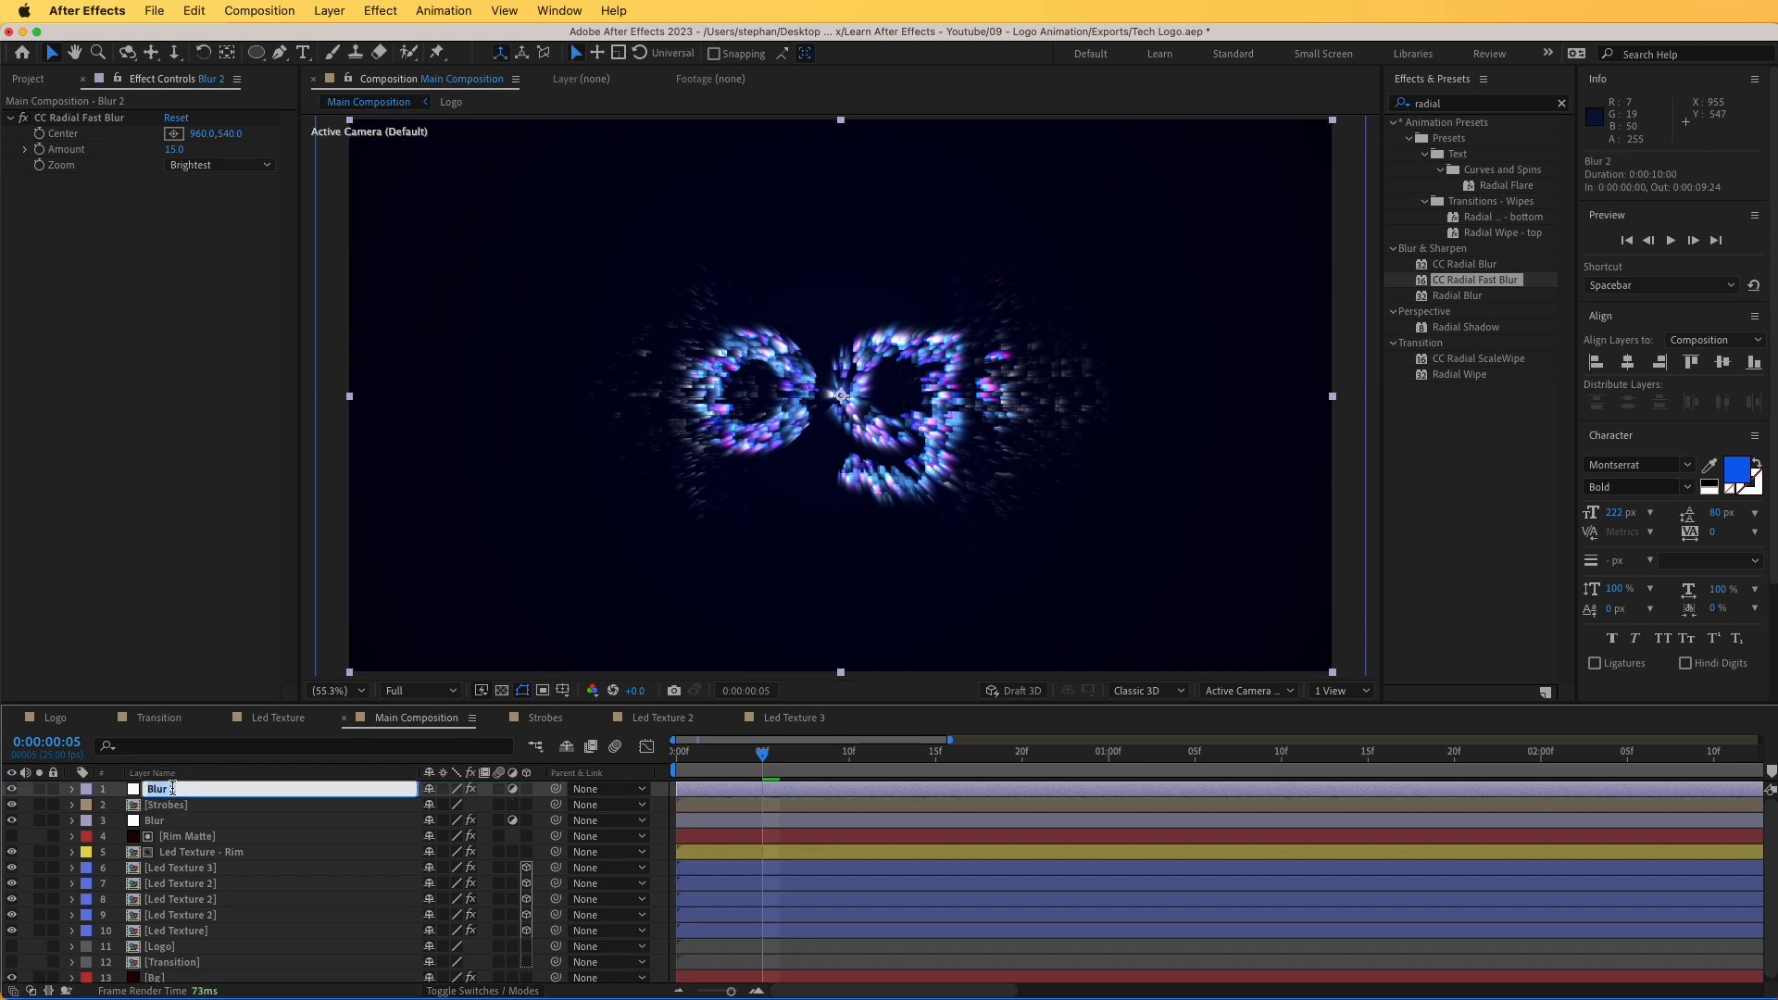
text(Glow)
key(Return)
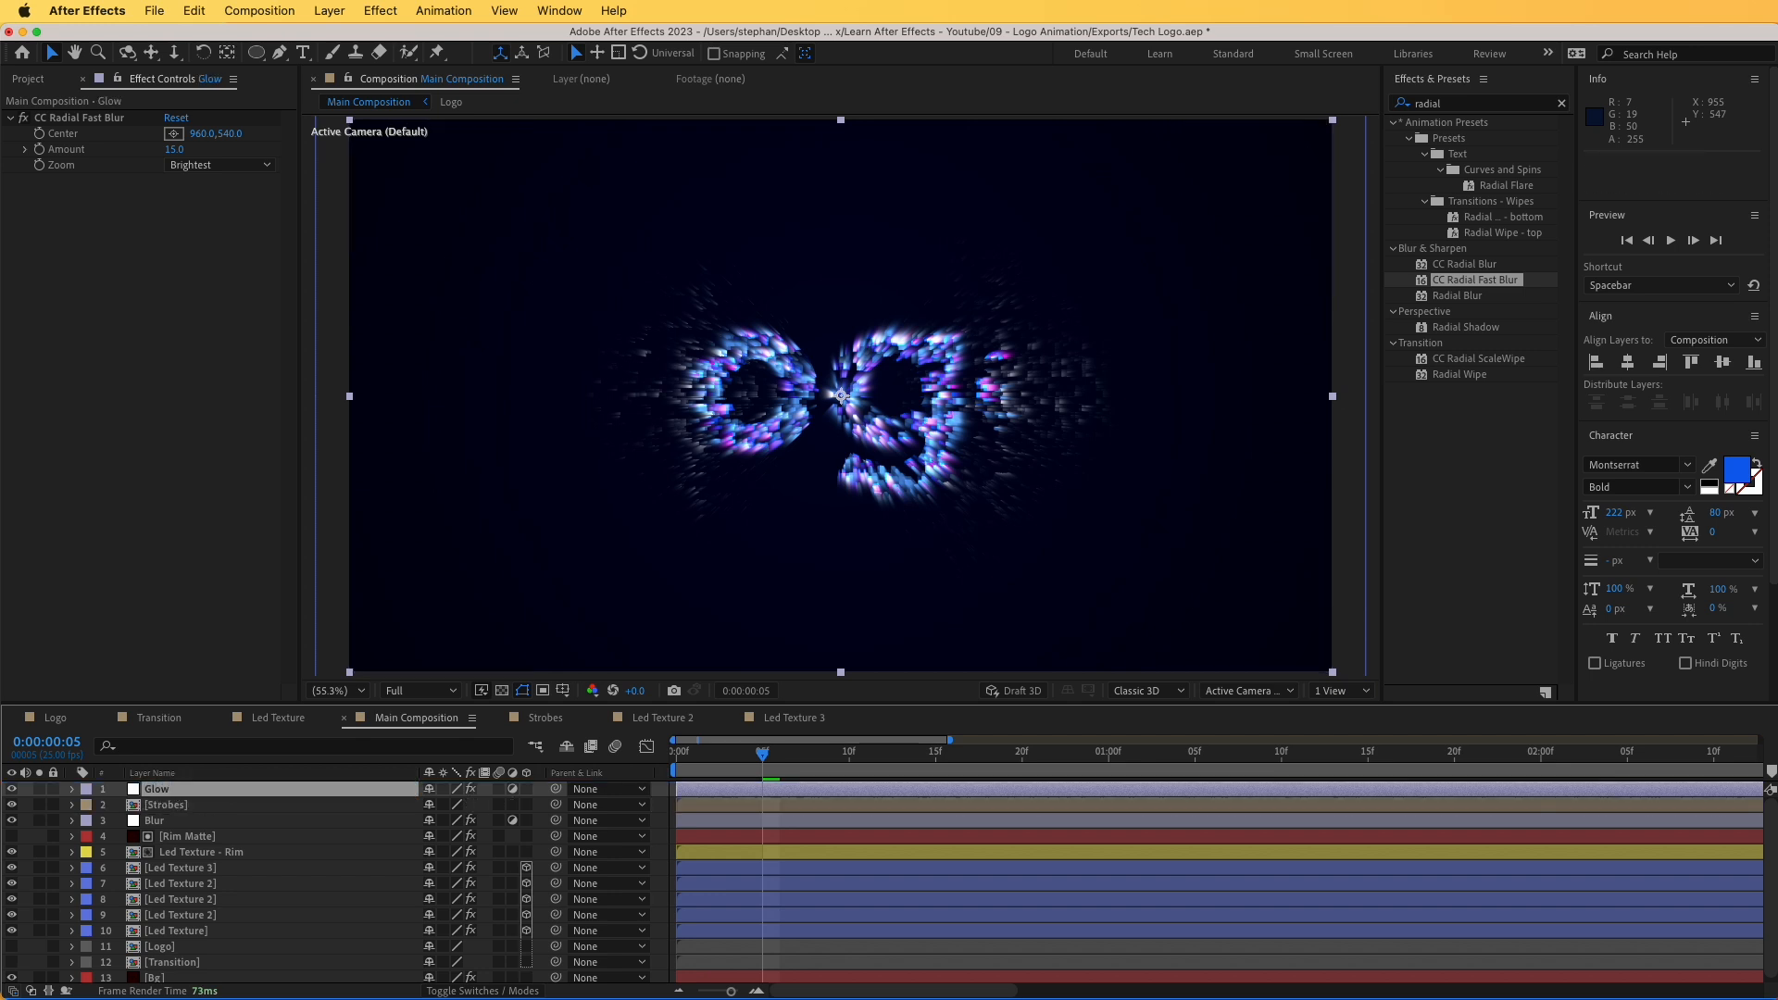
- Replace the CC Radial Fast Blur effect on the Glow layer with the Stylize Glow effect, found by searching for glow
click(83, 120)
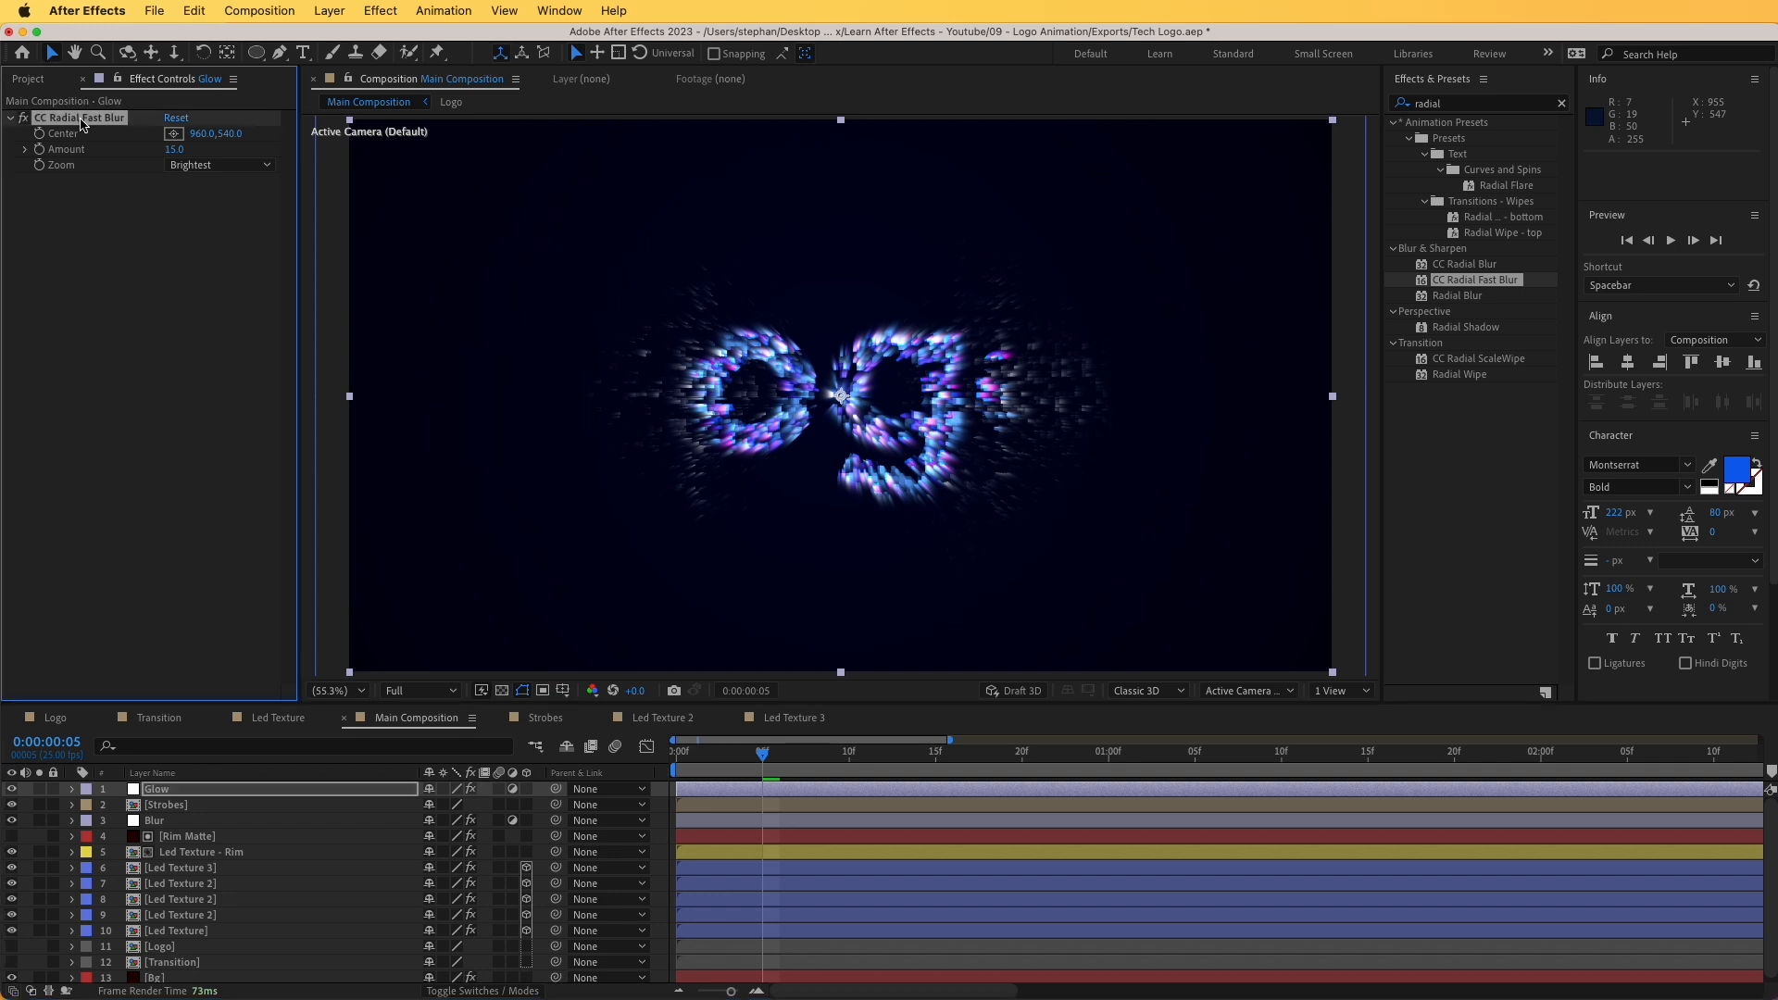
key(Delete)
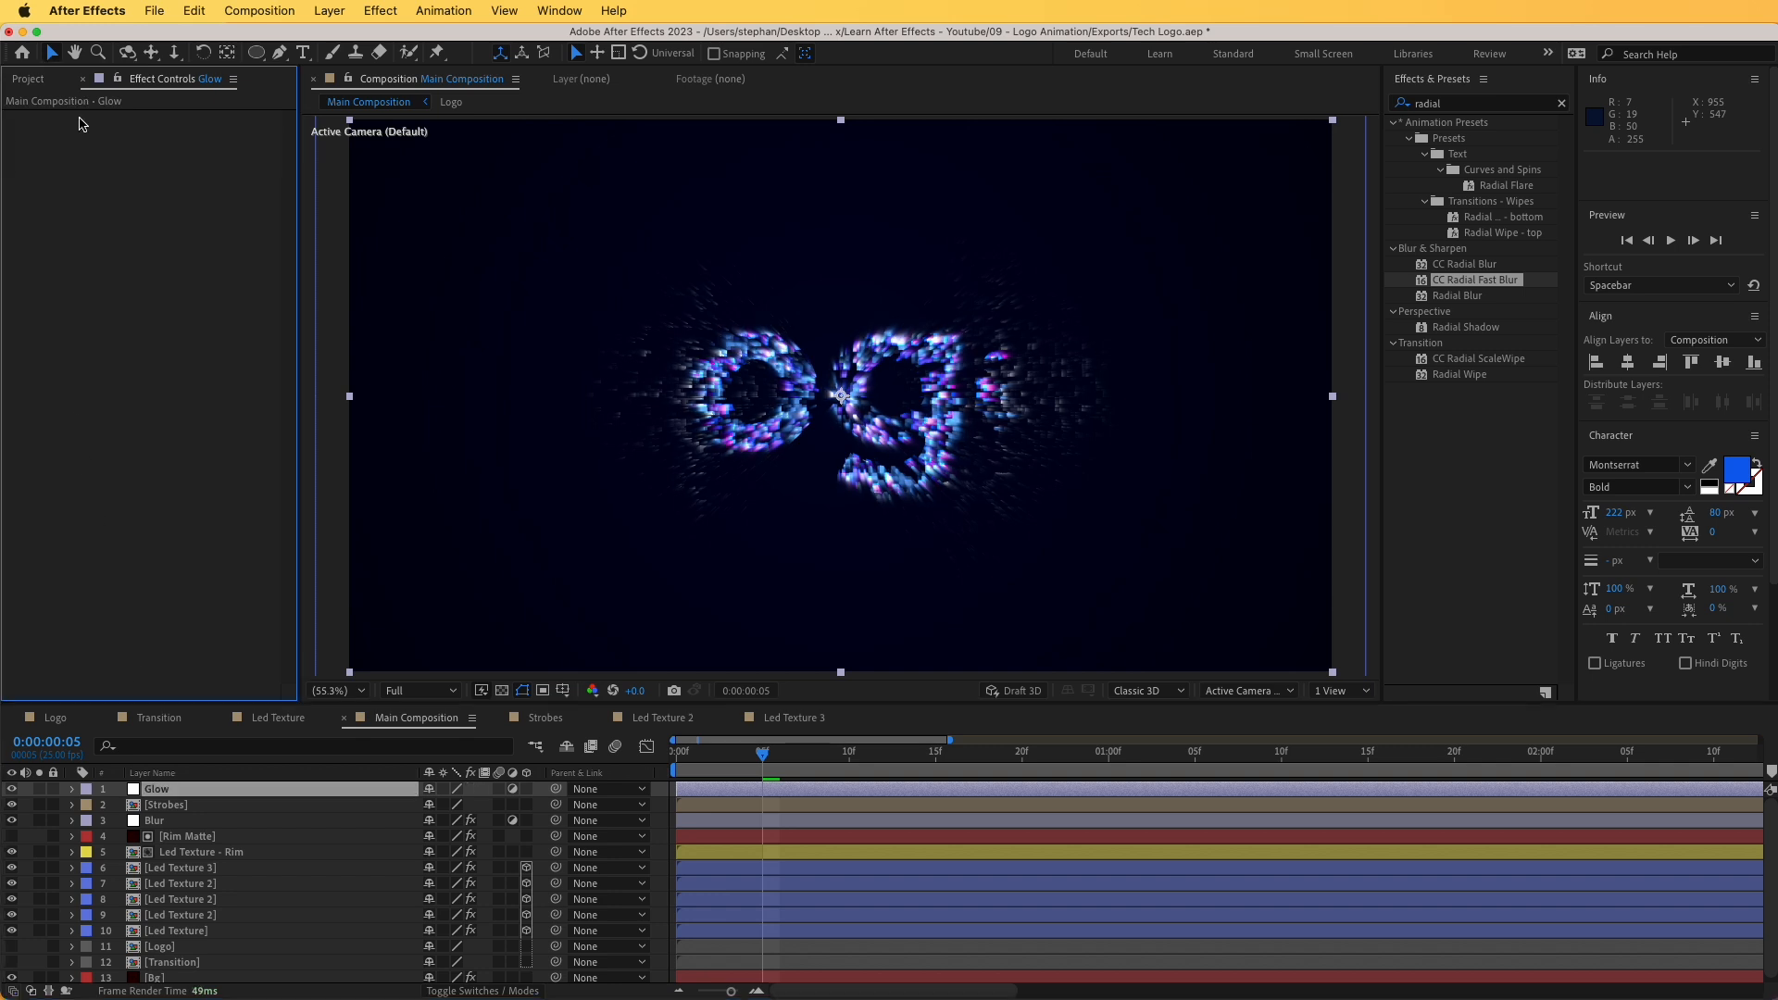
click(1437, 106)
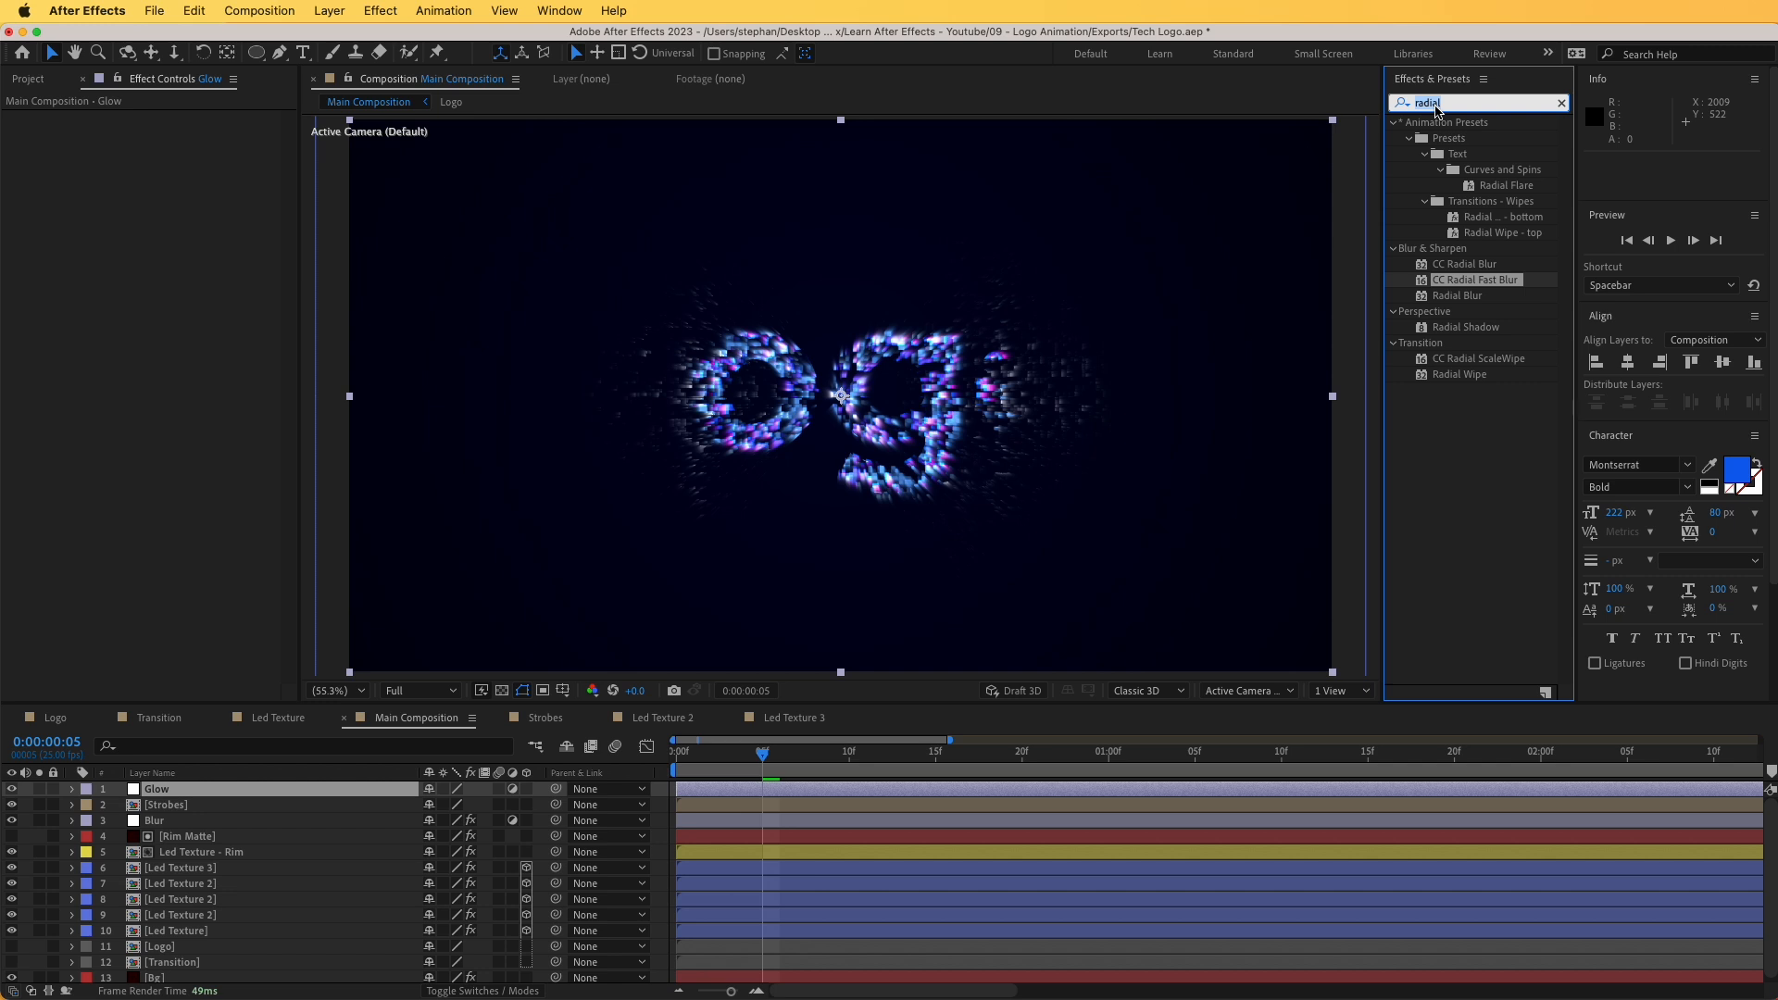
text(glow)
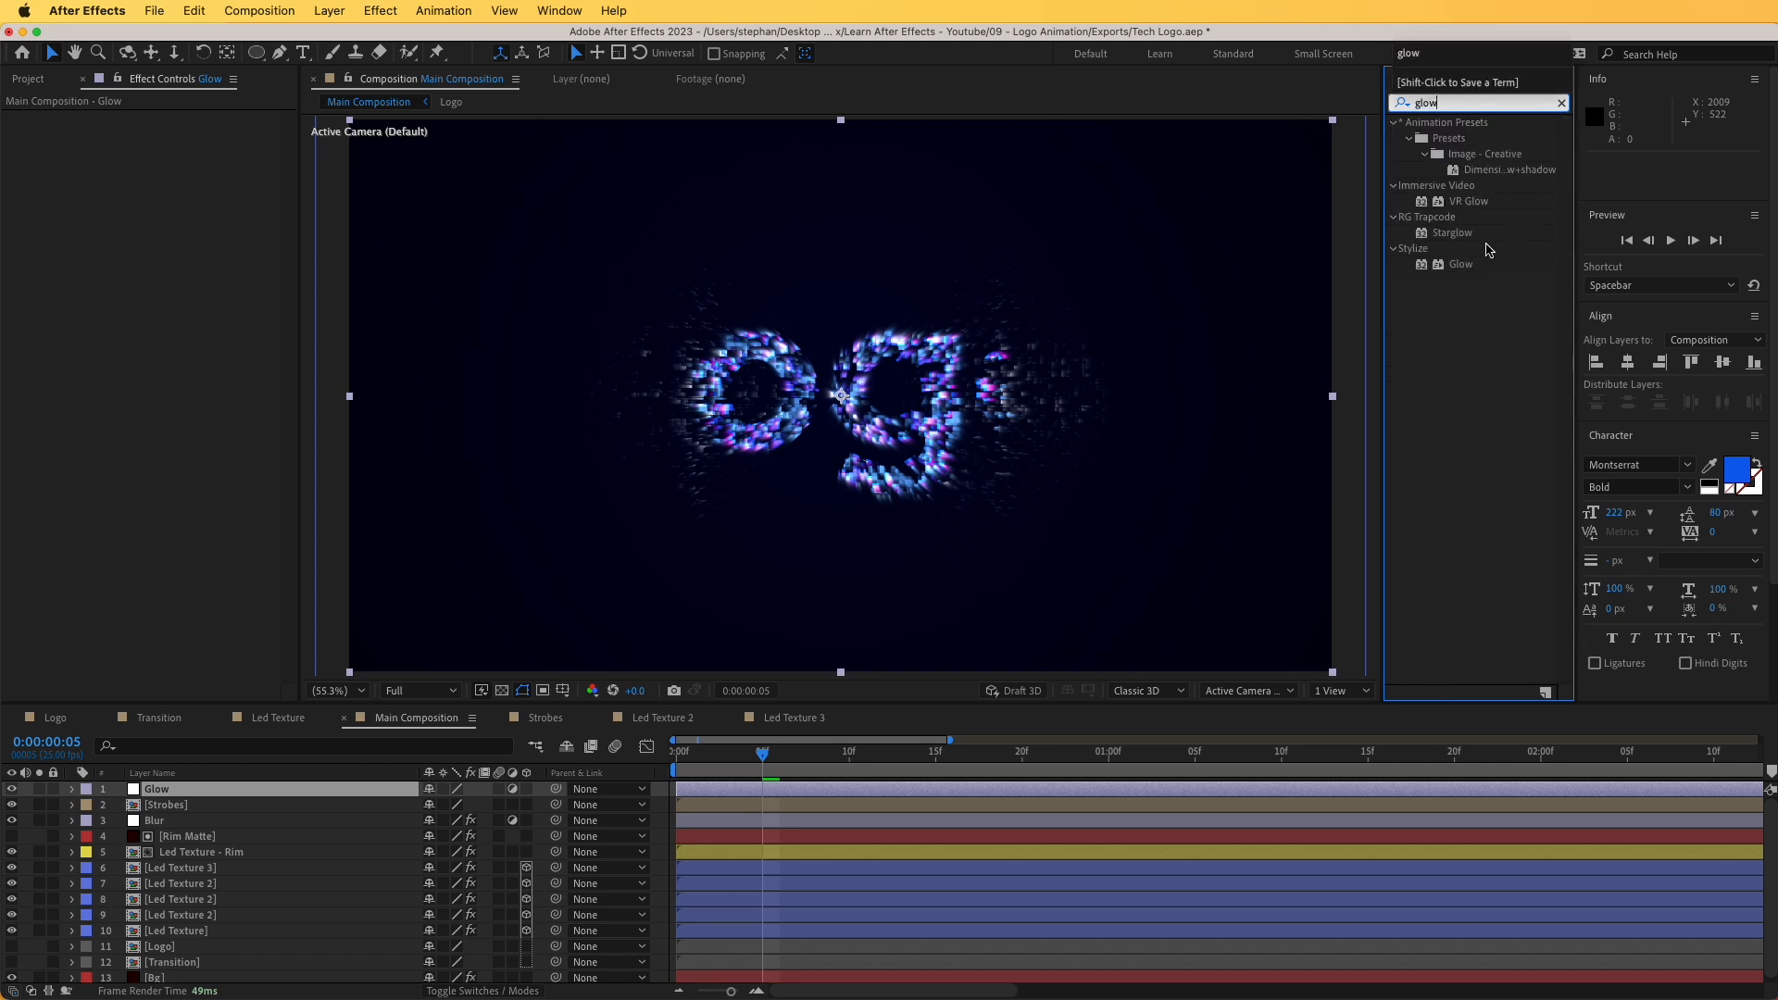
drag(1454, 267, 102, 304)
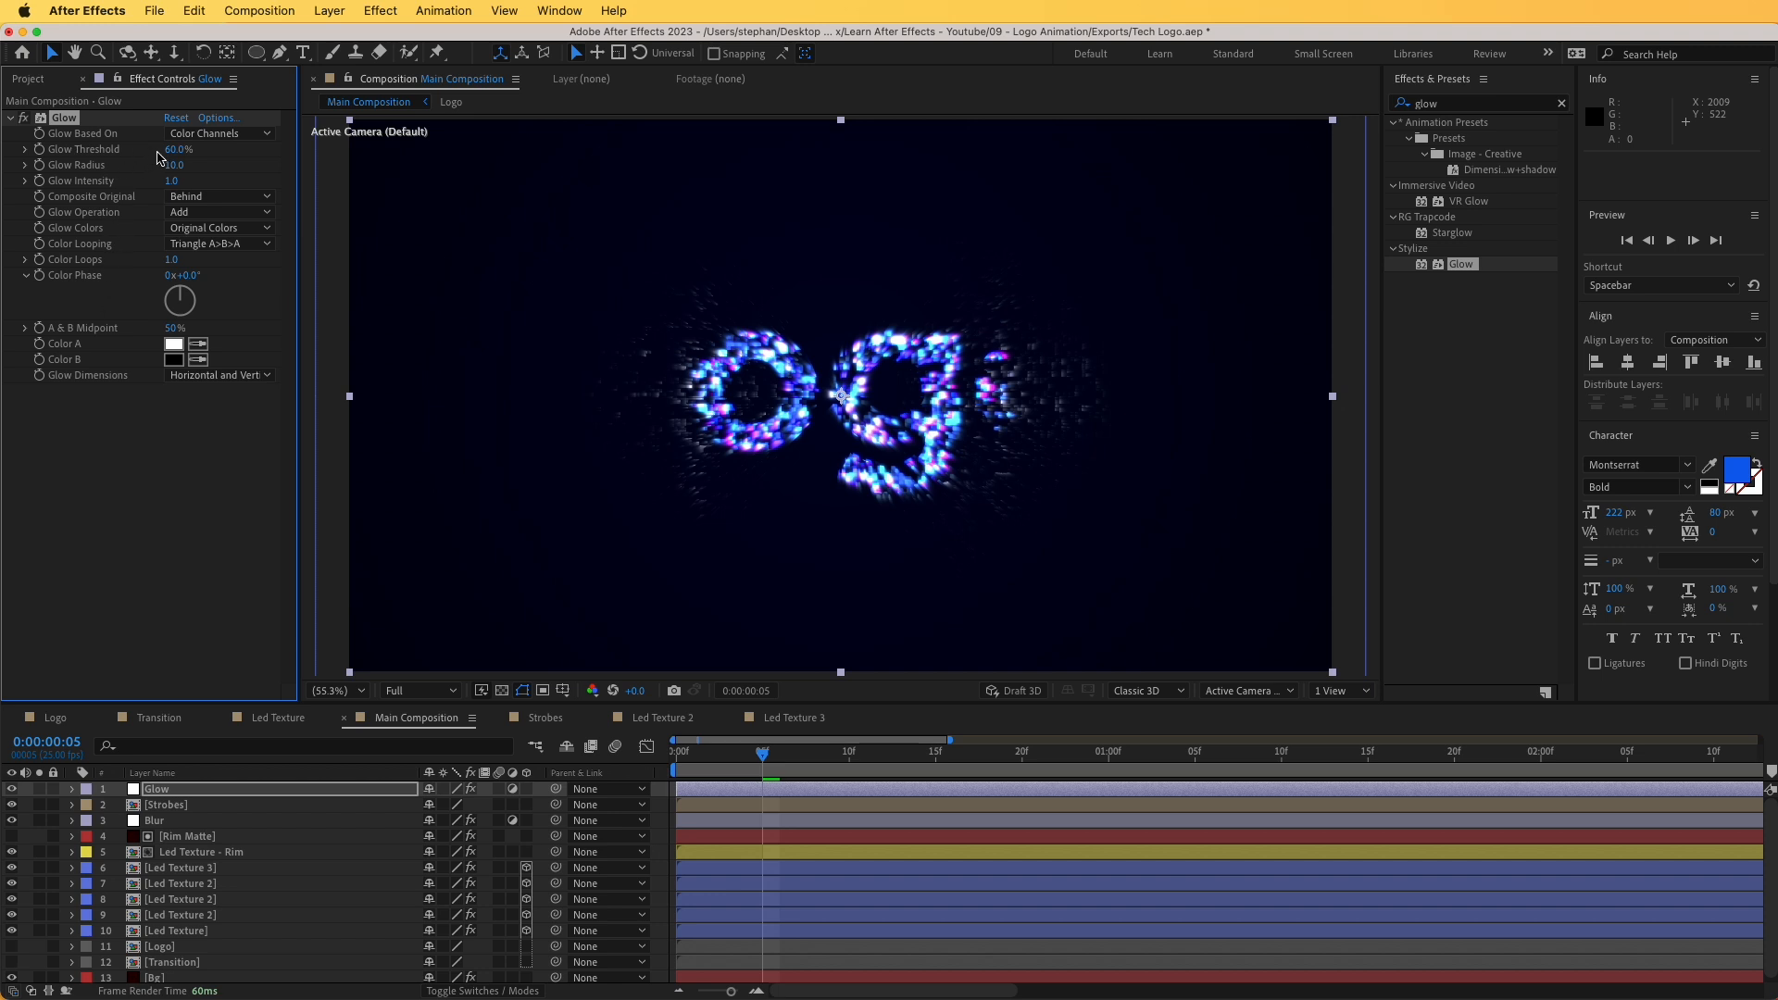
- Raise the Glow effect's threshold to about 71.8% and set its intensity to 0.5
drag(174, 150, 194, 149)
click(172, 181)
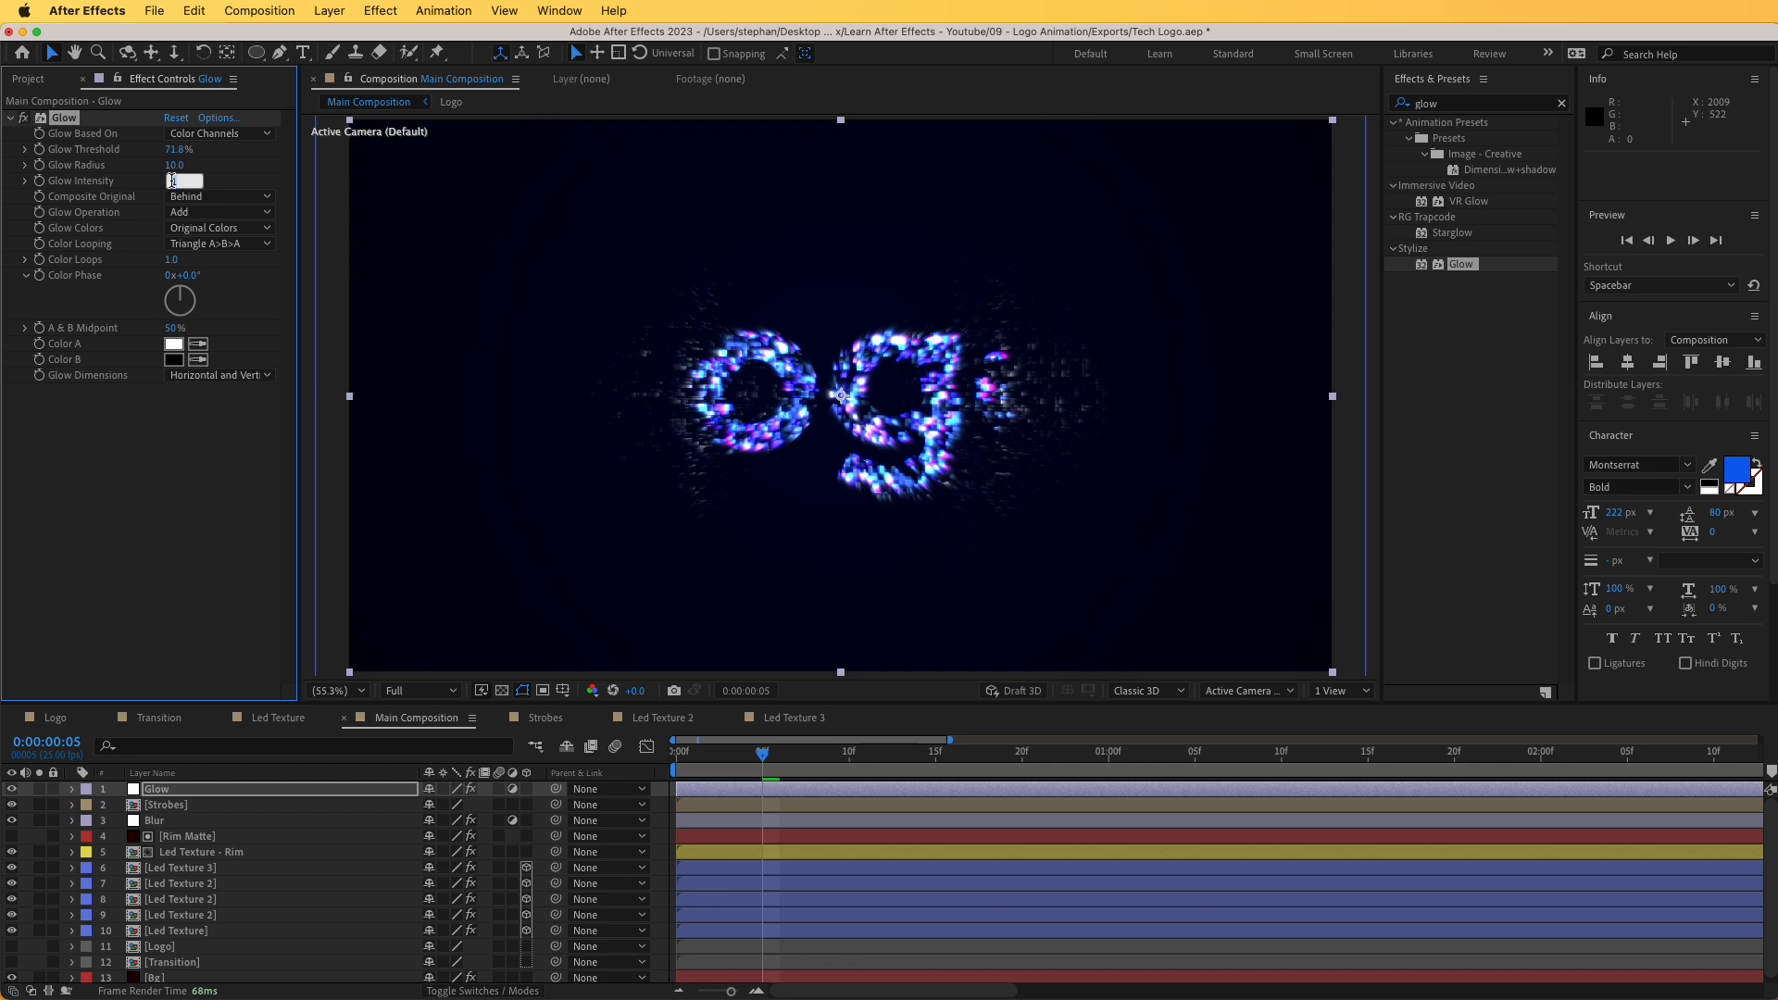
text(0.5)
key(Return)
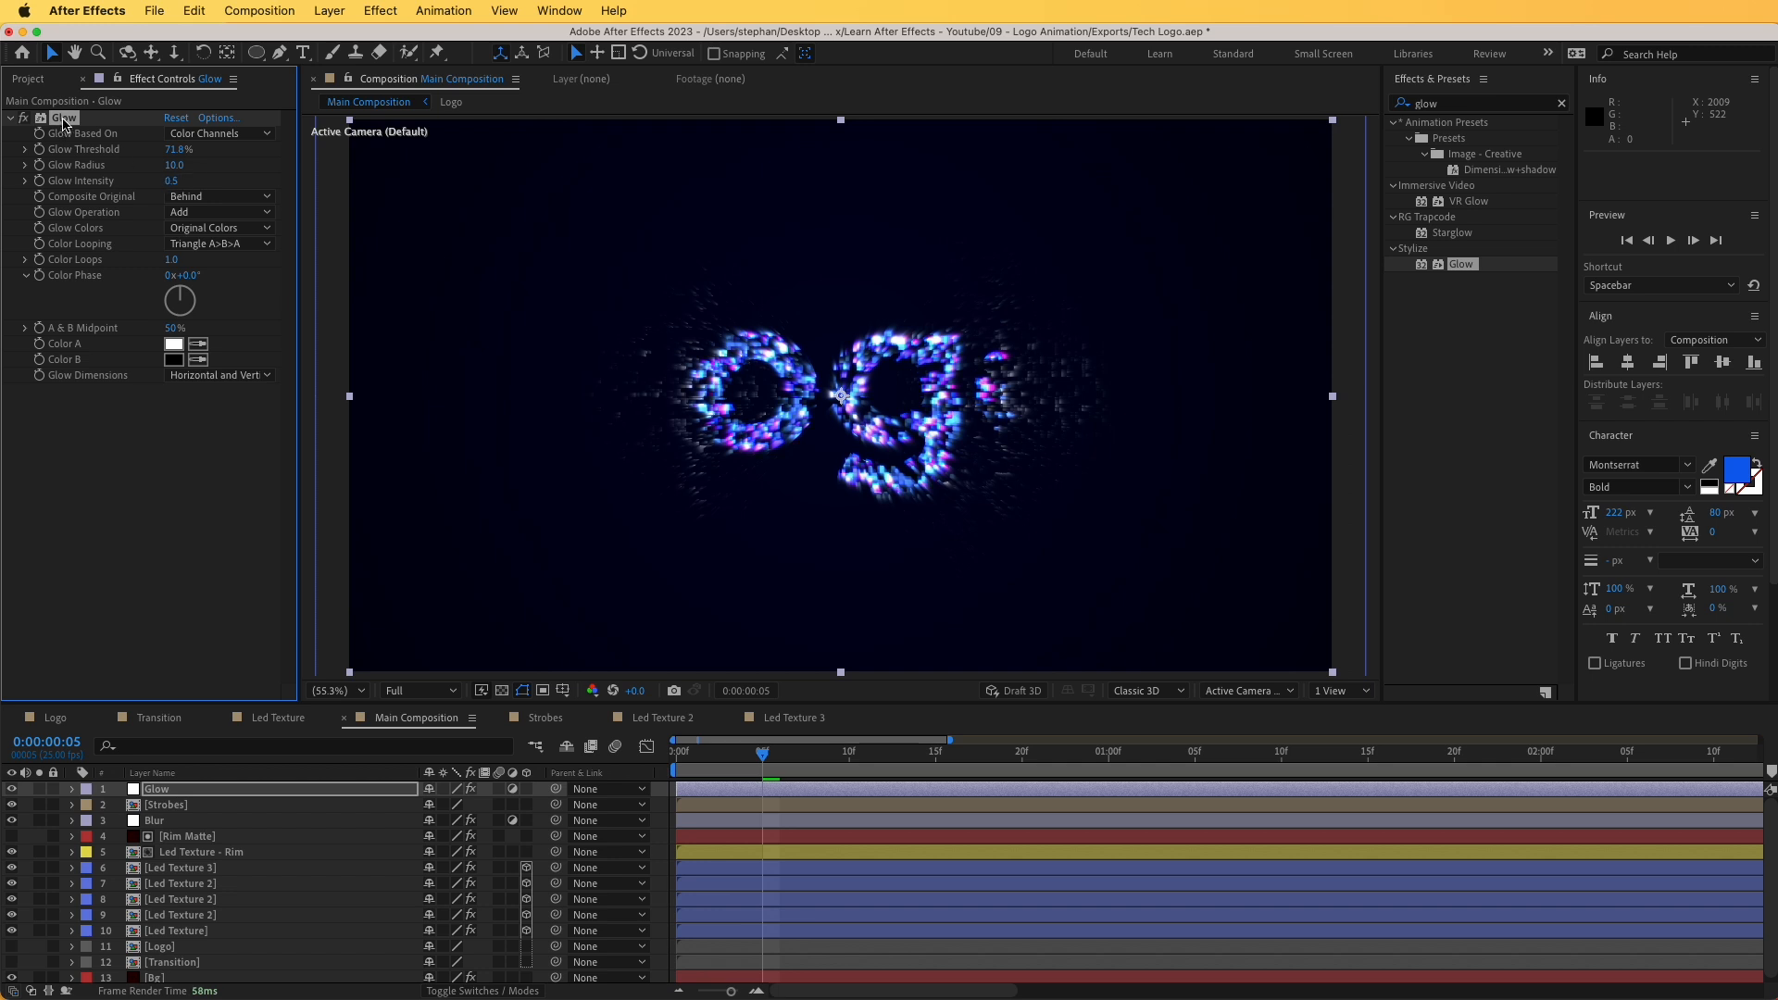
- Duplicate the Glow effect on the Glow layer and set the copy's Glow Radius to 50
key(super+d)
click(190, 440)
key(Return)
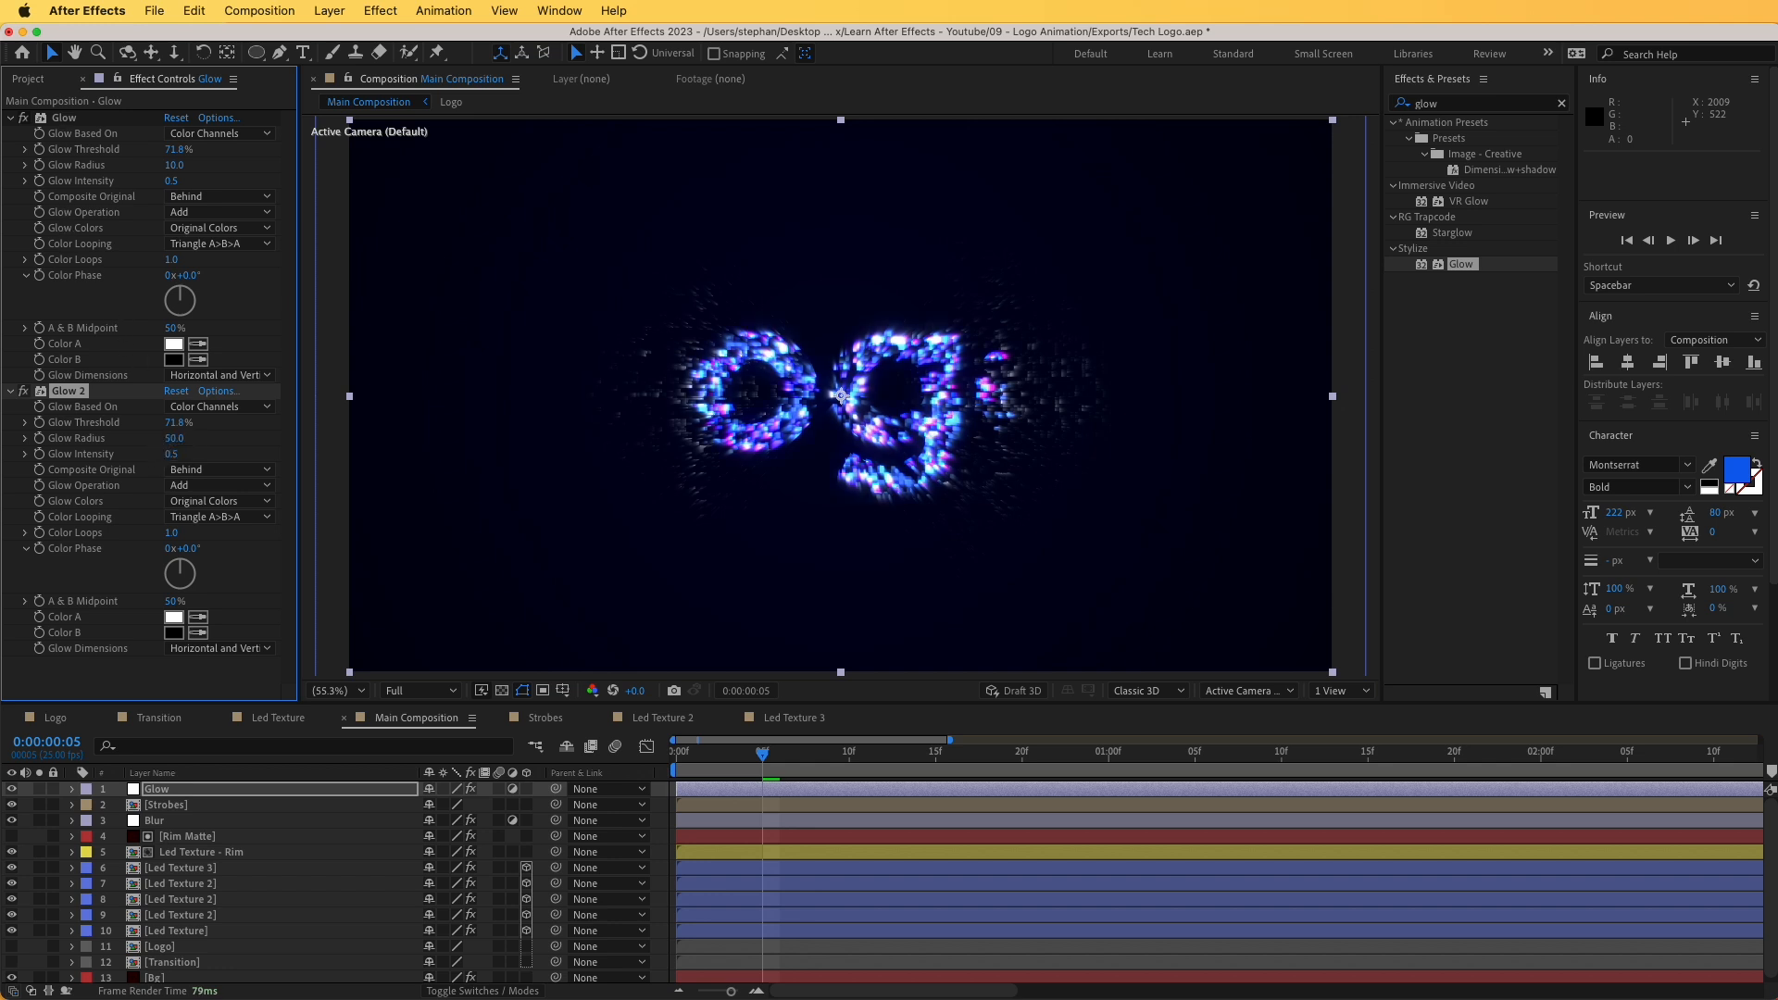
- Add a third Glow effect by duplicating the second one and set its Glow Radius to 300
key(super+d)
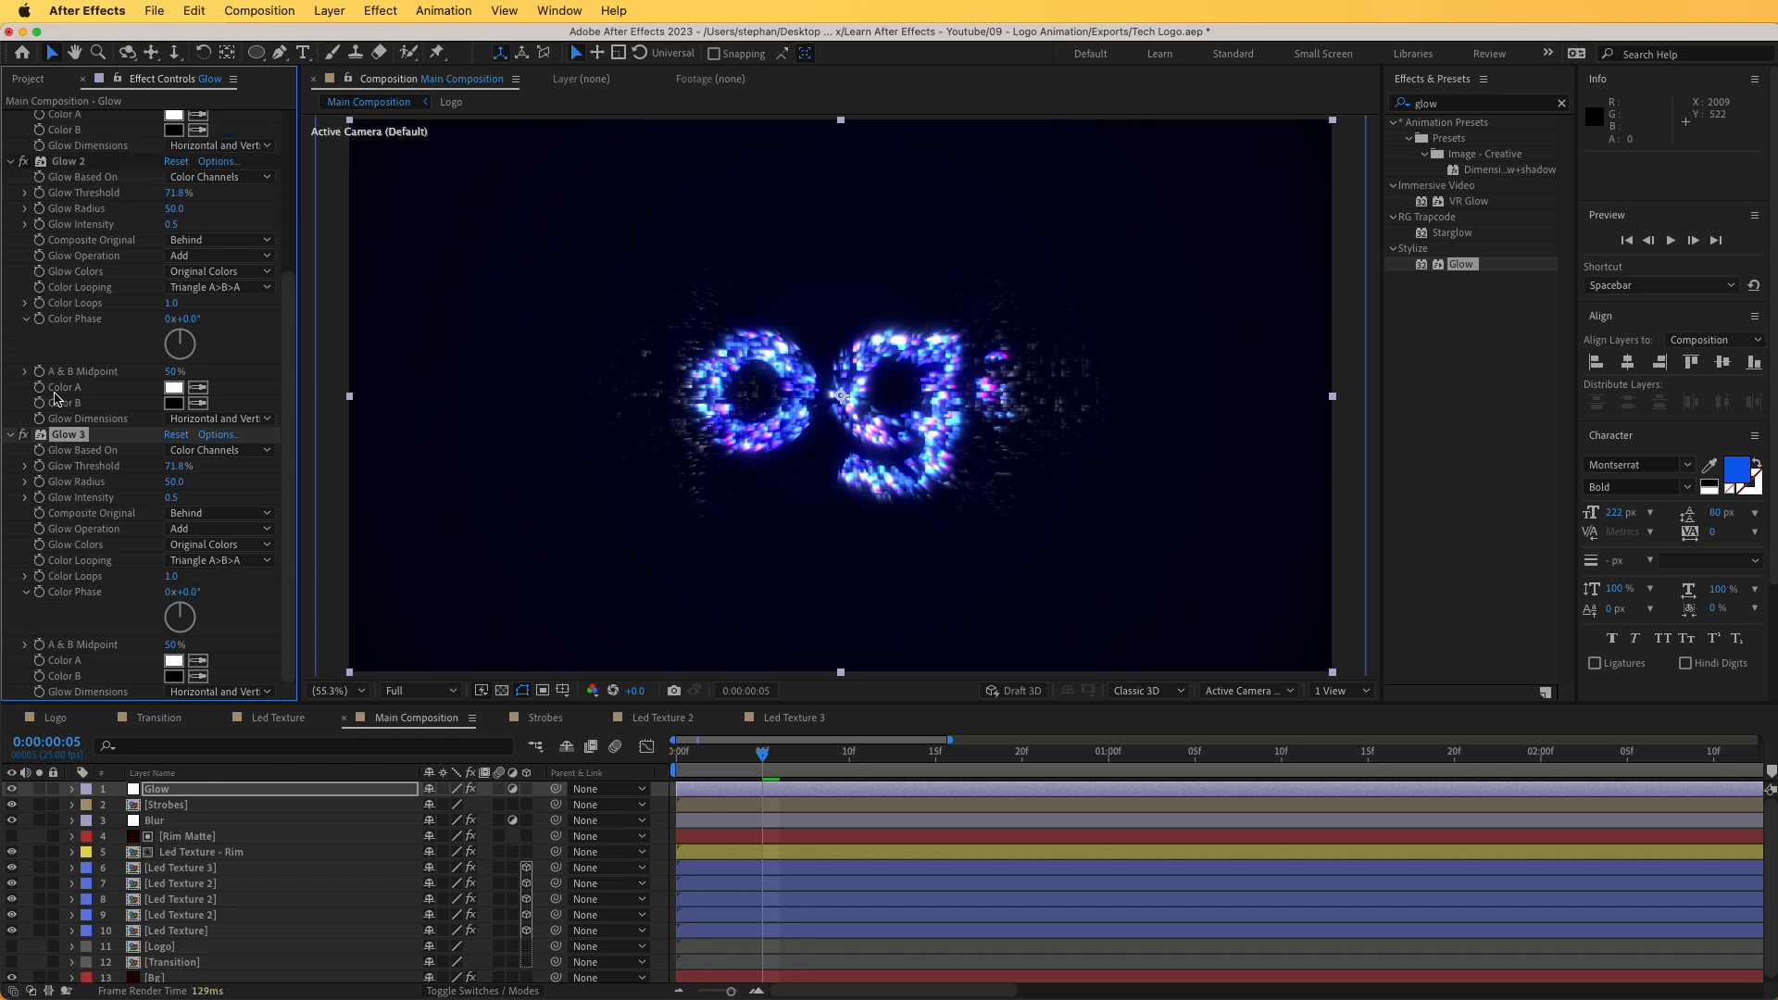
click(174, 483)
key(Return)
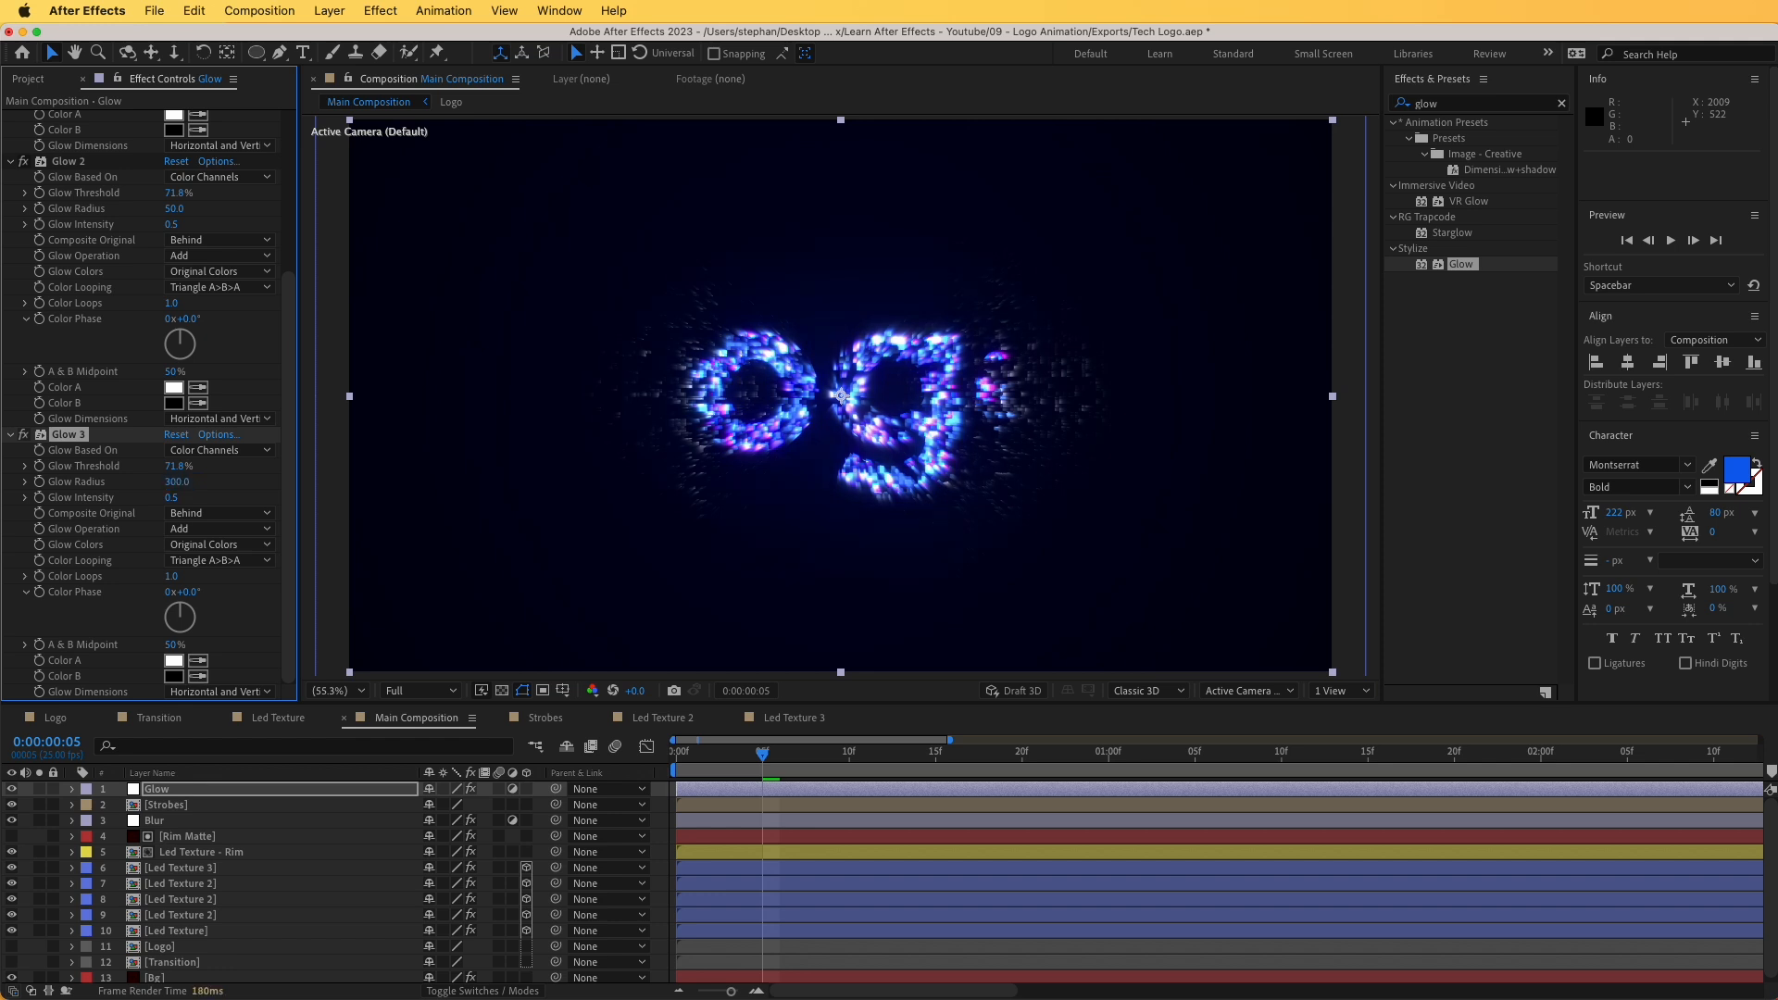
- Try a Glow Intensity of 5 on the third Glow effect
click(172, 497)
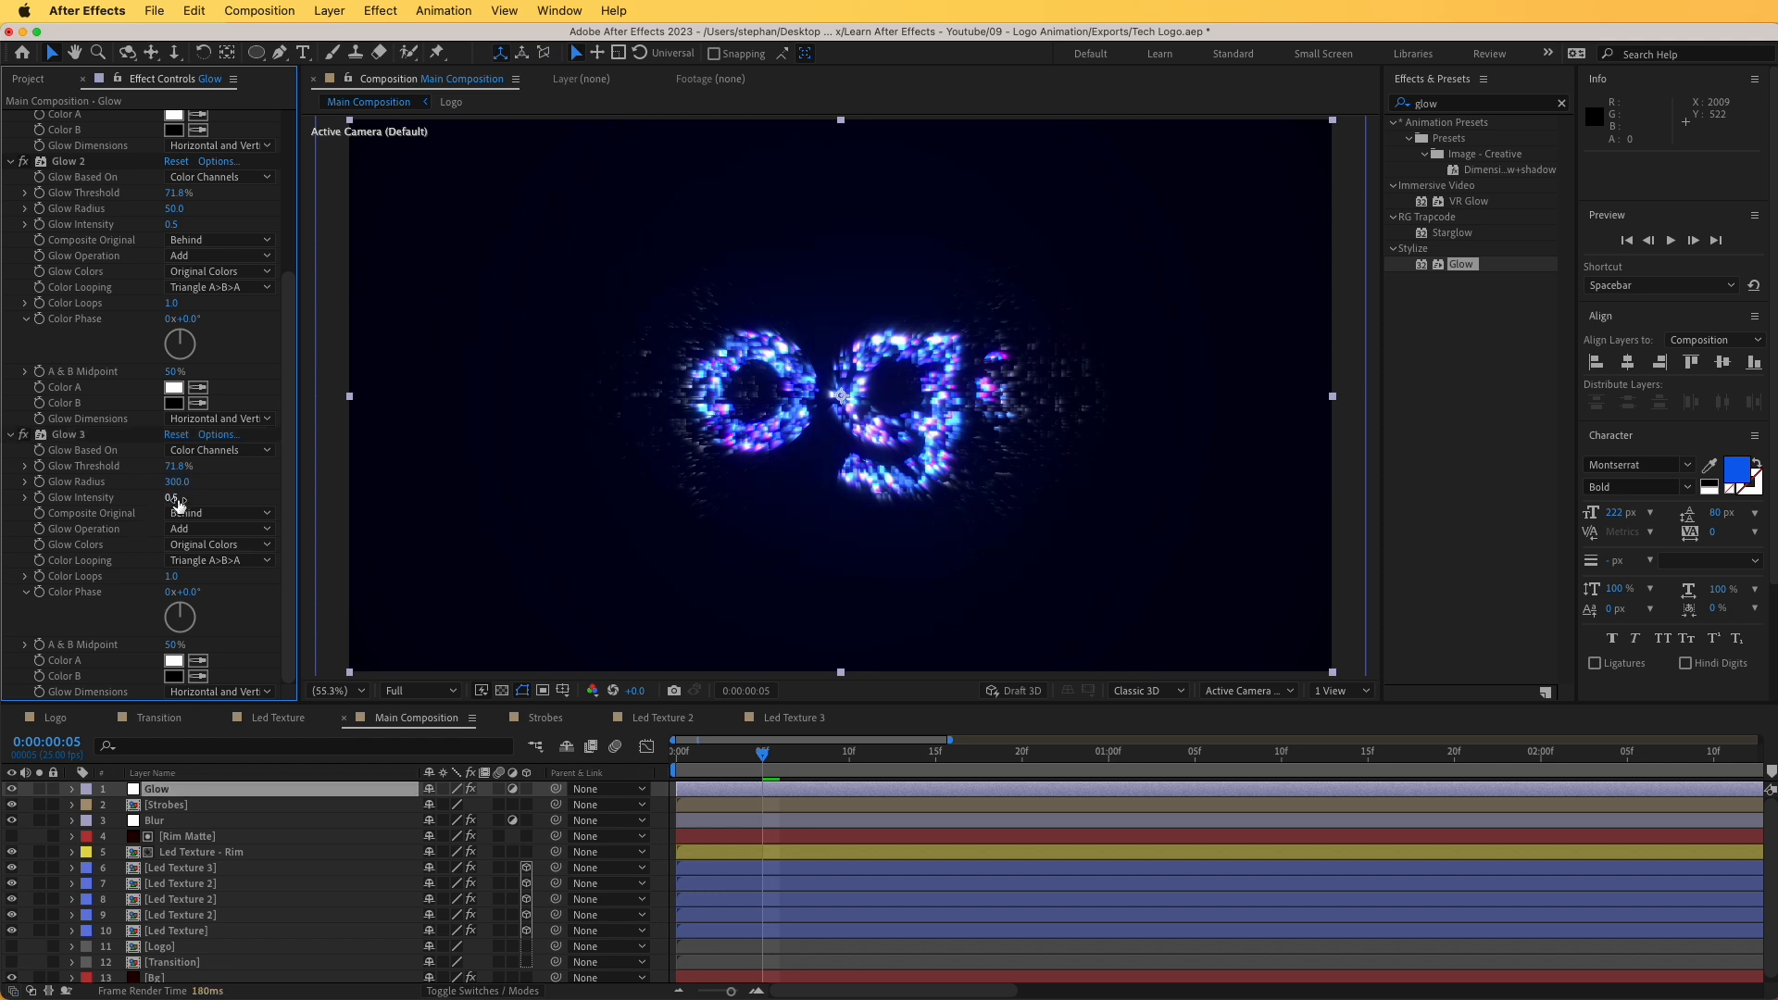
text(5)
key(Return)
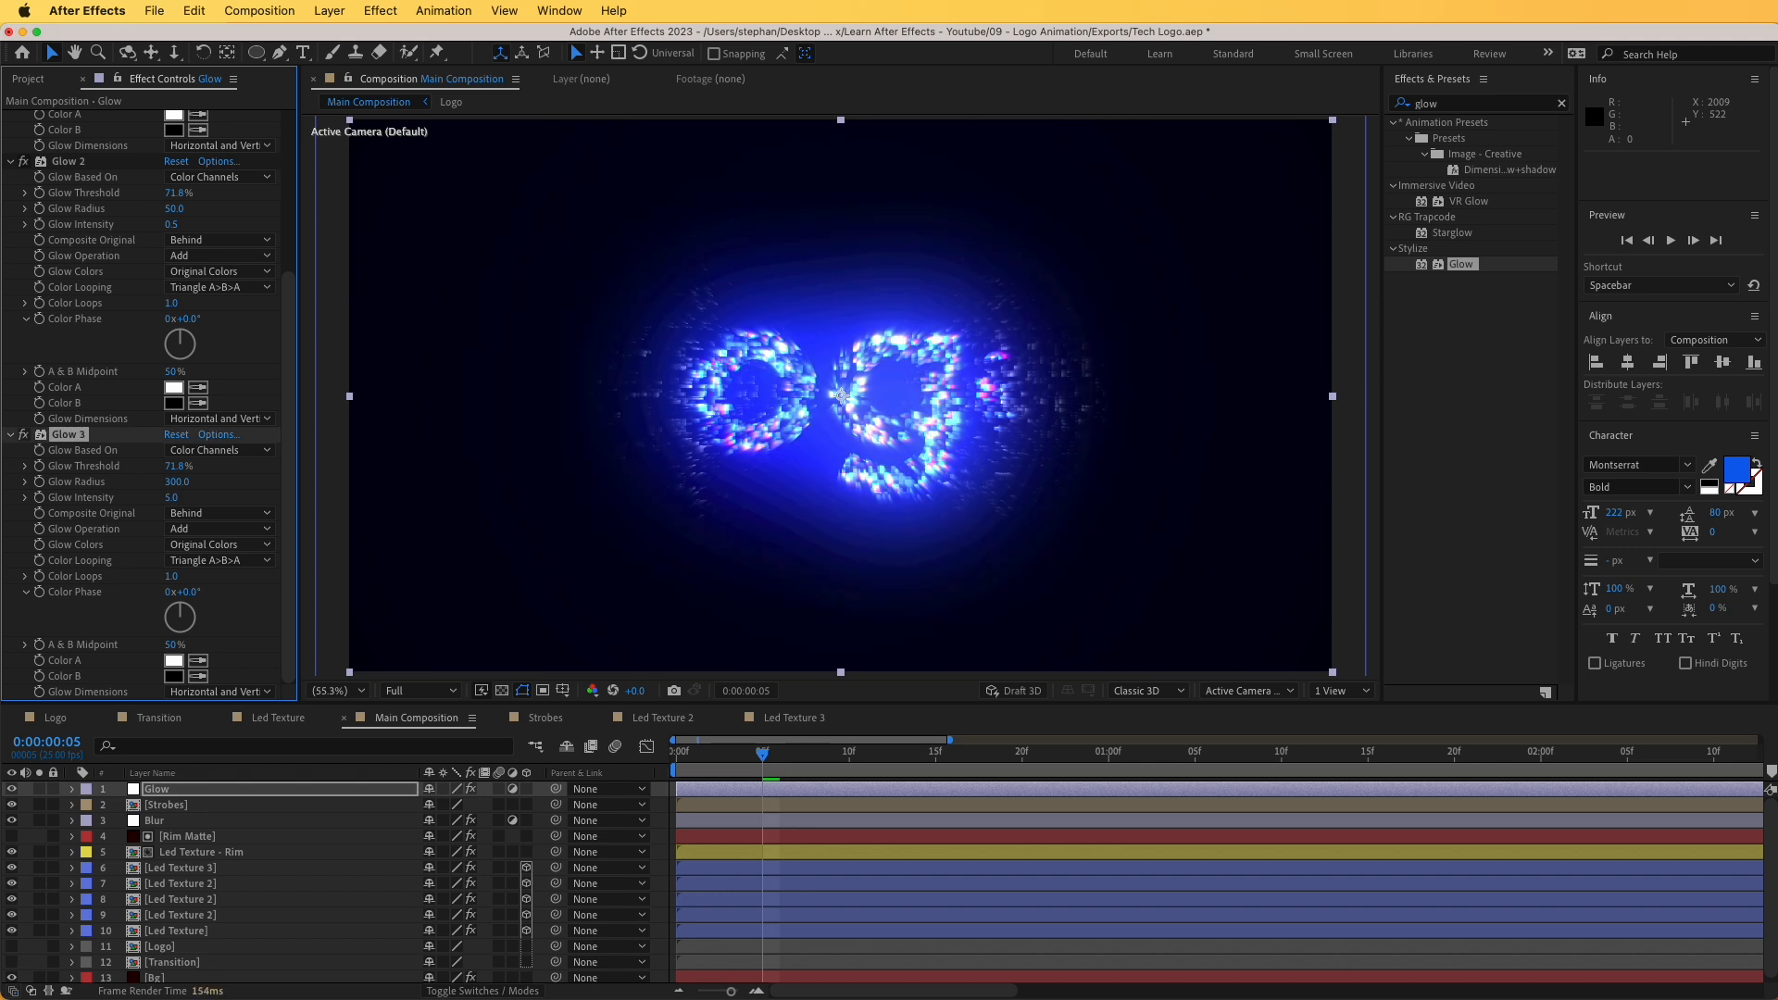
- Set the third Glow effect's intensity to 1 and preview the glowing logo animation
click(174, 498)
text(1)
key(Return)
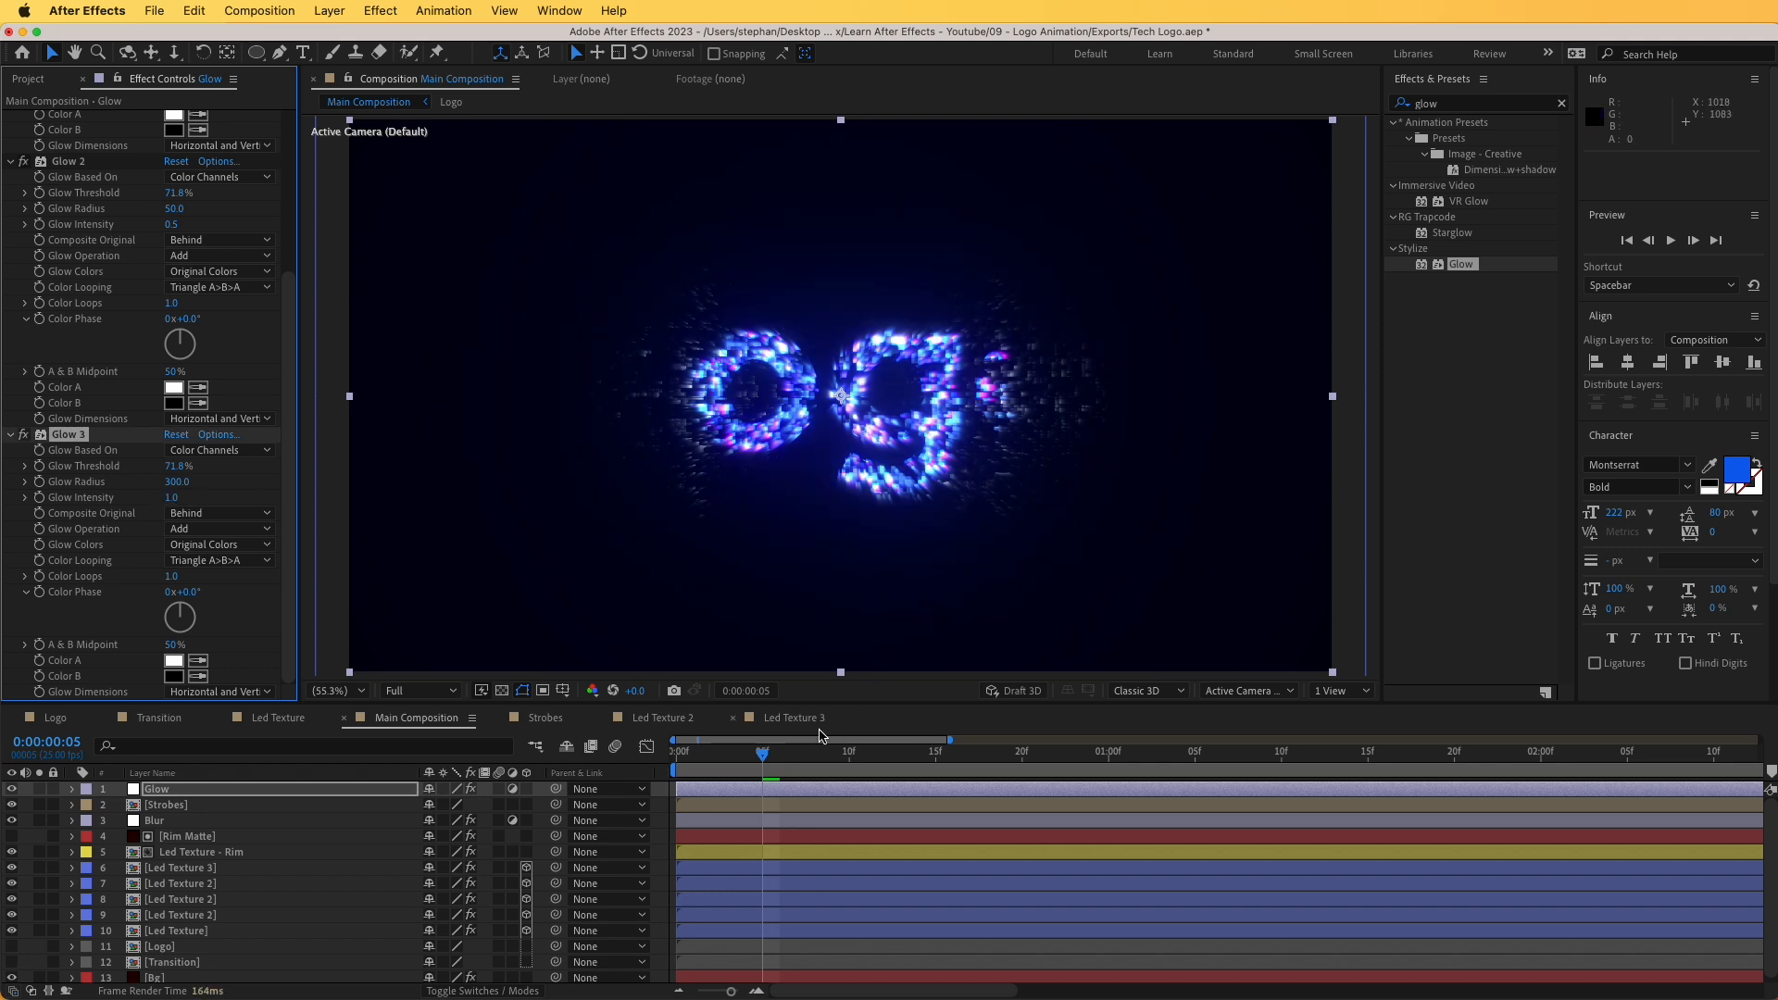
key(space)
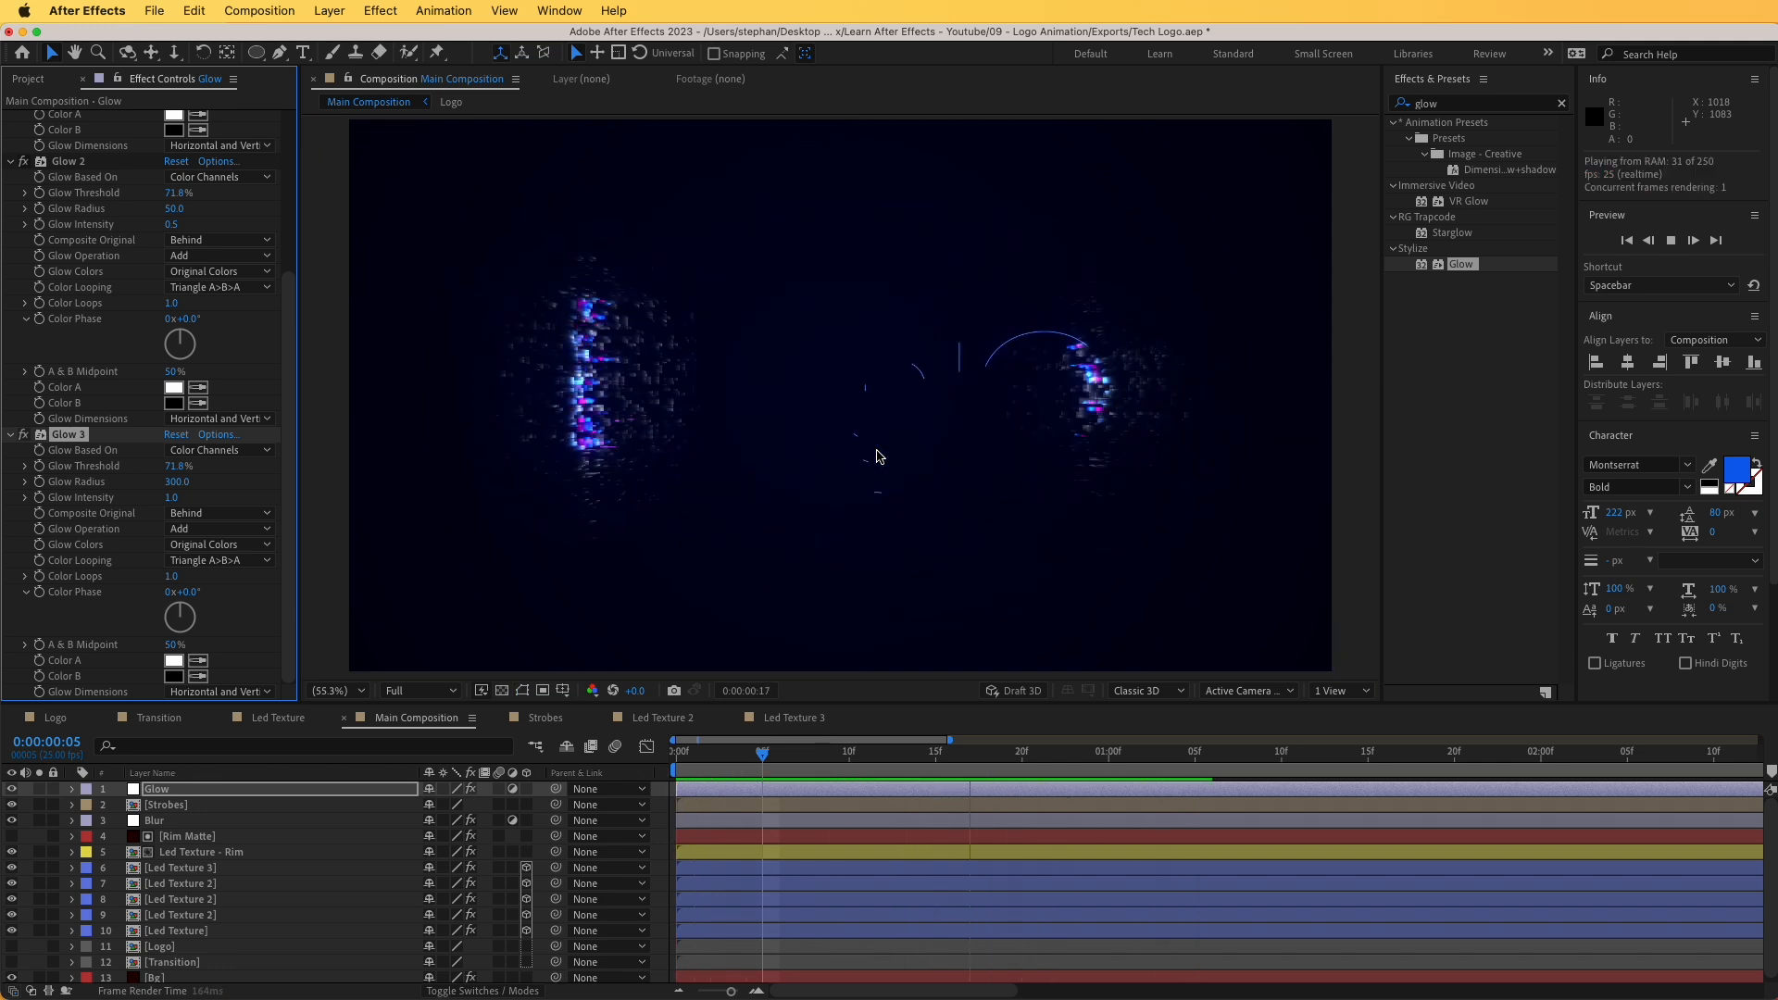
key(space)
- Set the Glow layer's blending mode to Add and preview the animation
click(482, 991)
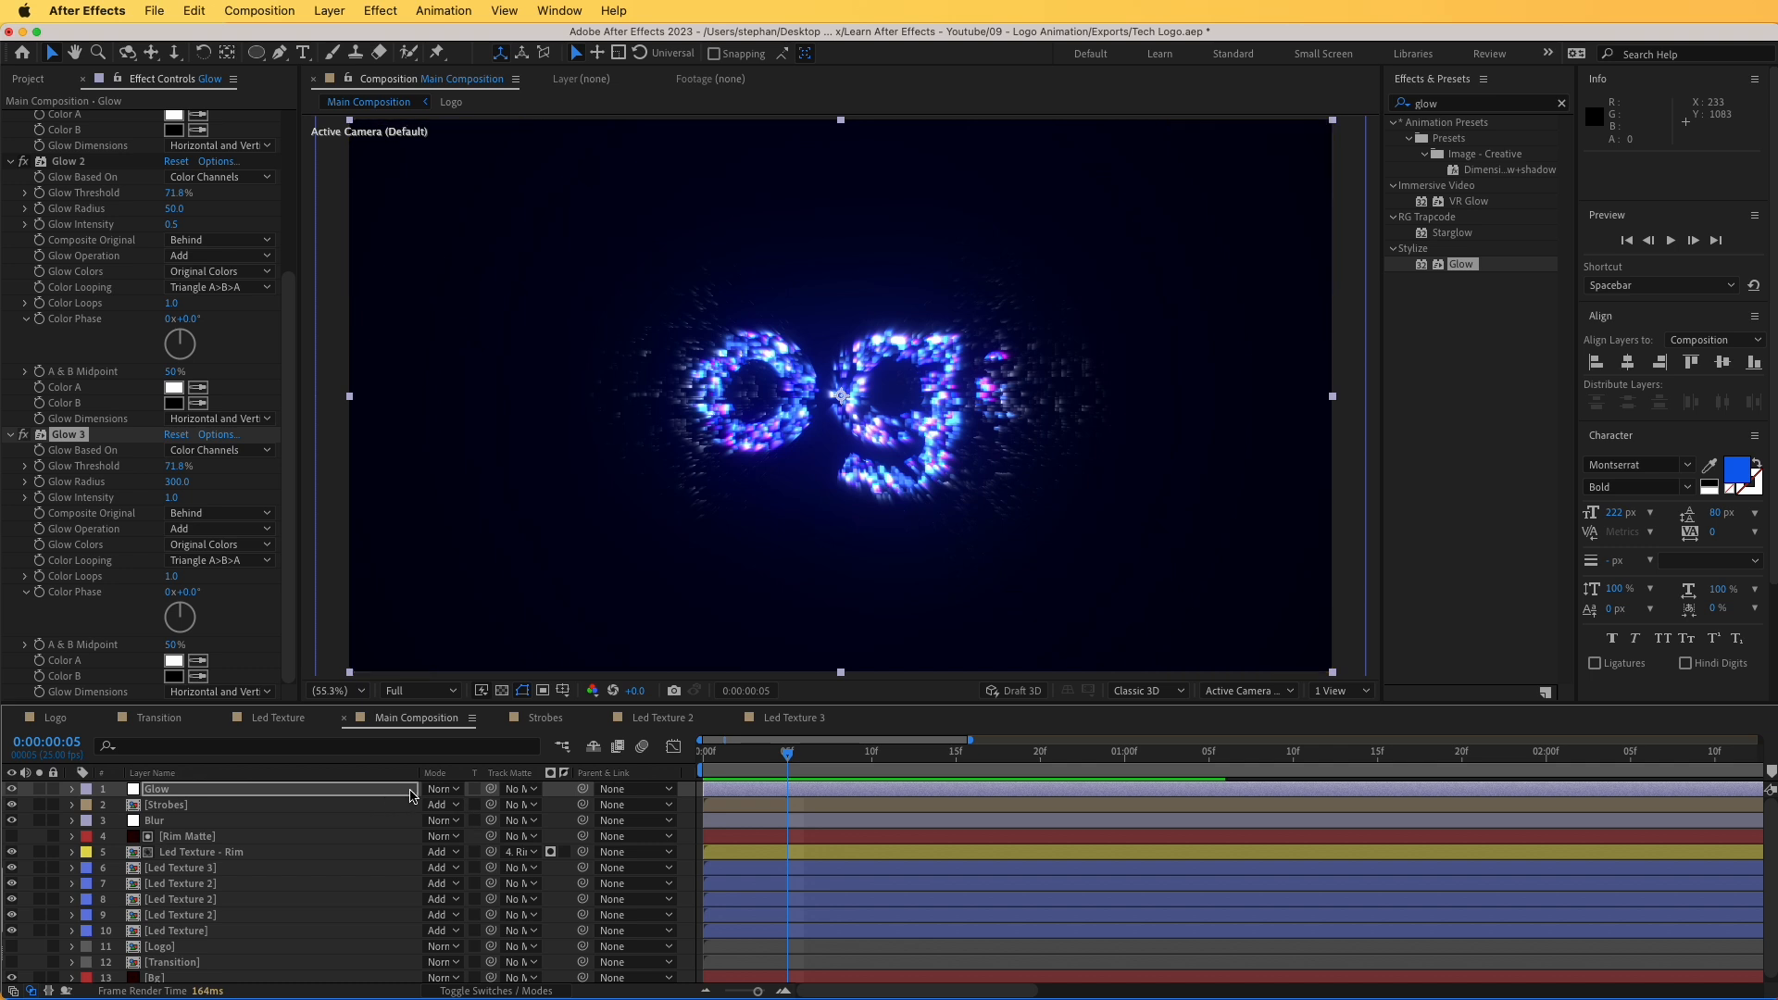
click(436, 795)
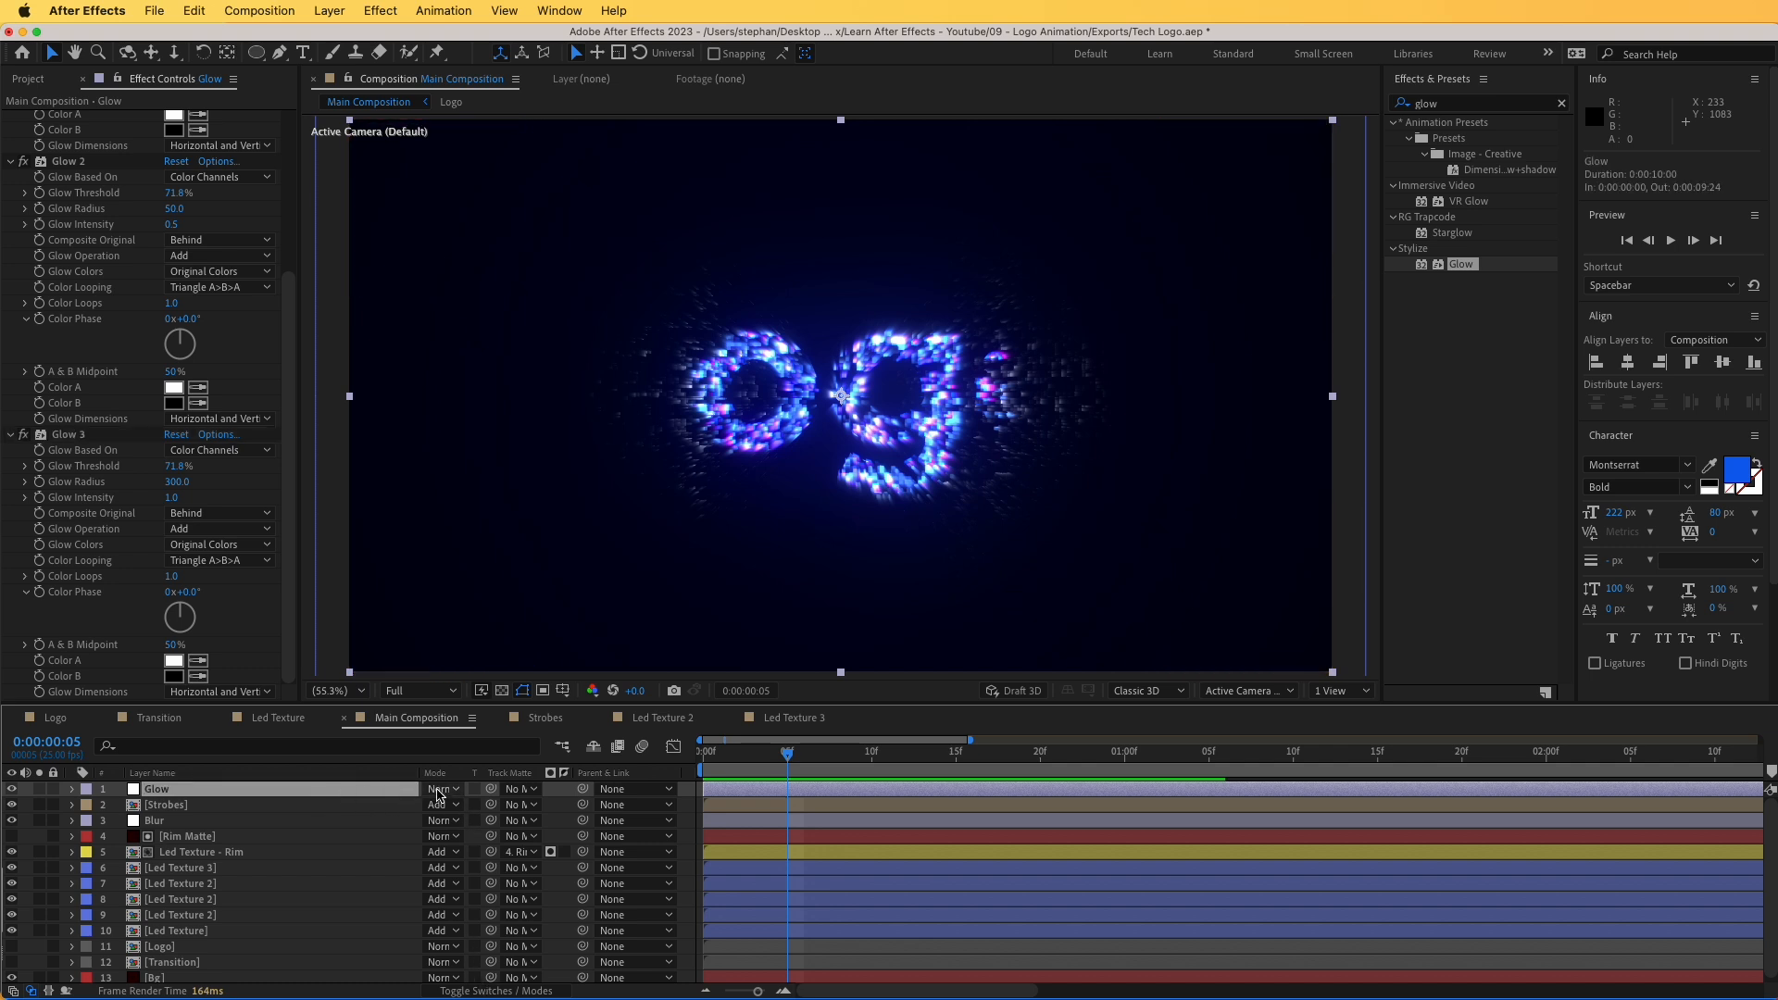
click(438, 794)
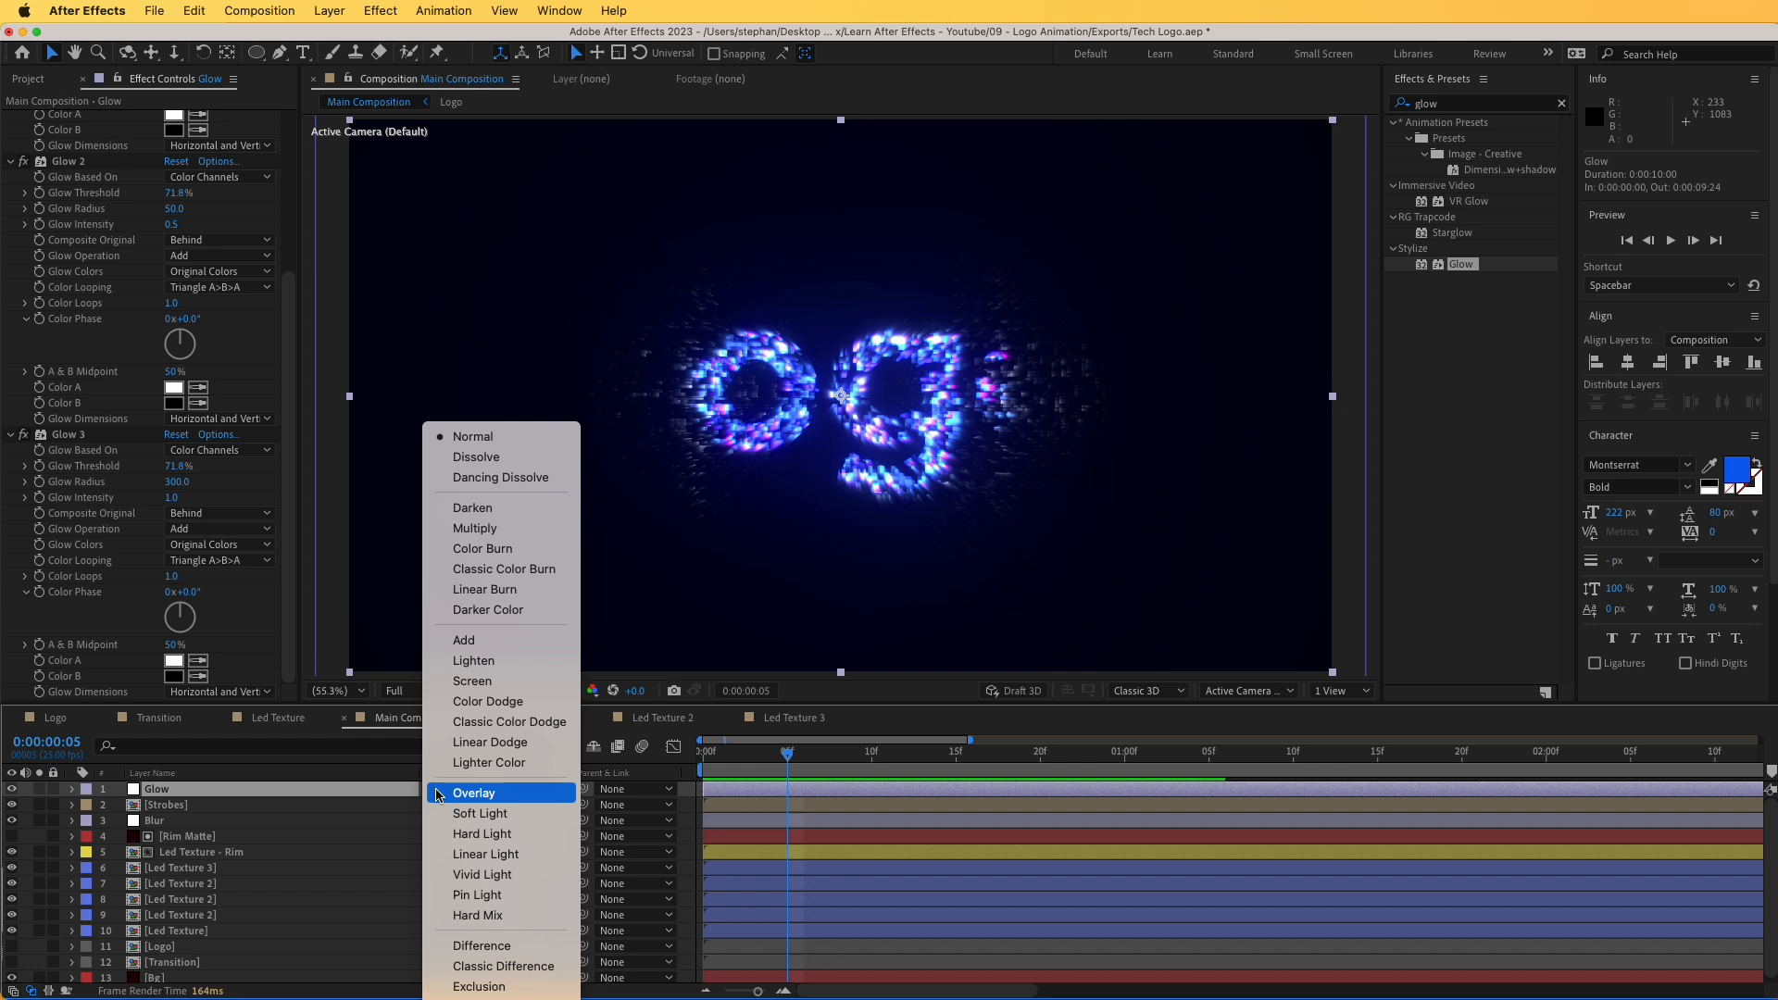
click(478, 640)
key(space)
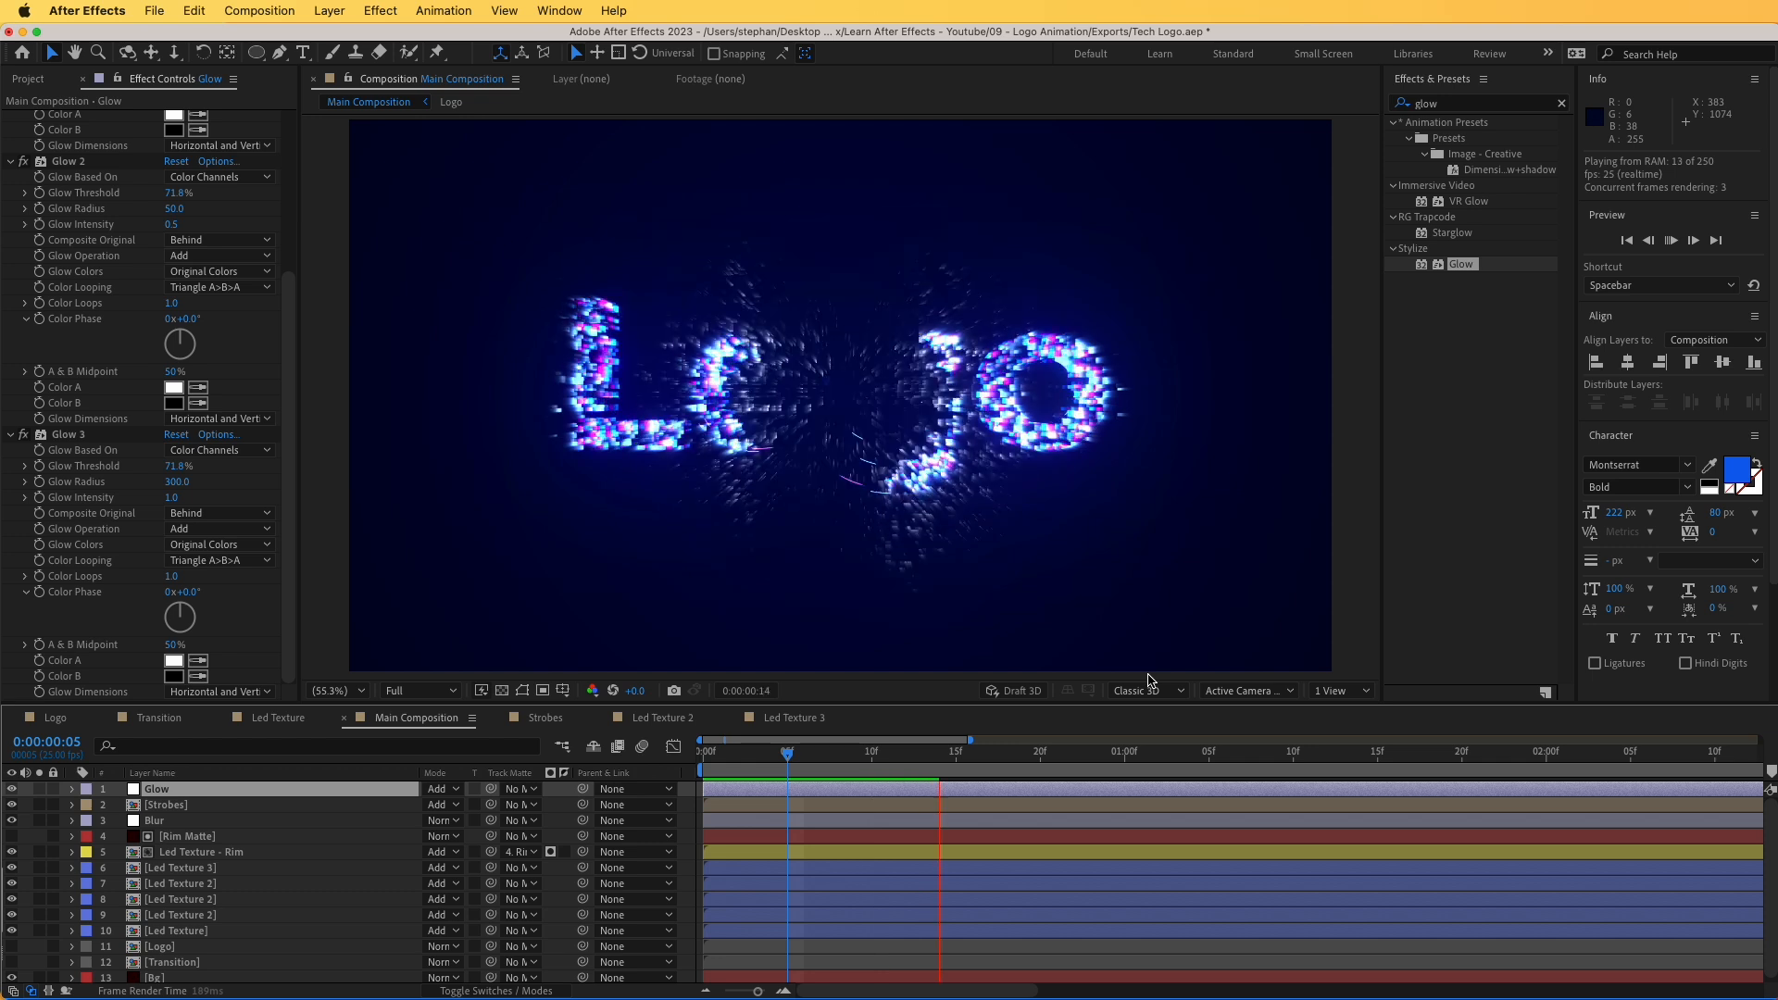
key(space)
- At 0:00:00:12, copy the three Glow effects from the Glow layer onto the Strobes layer and preview the animation
drag(753, 761, 912, 781)
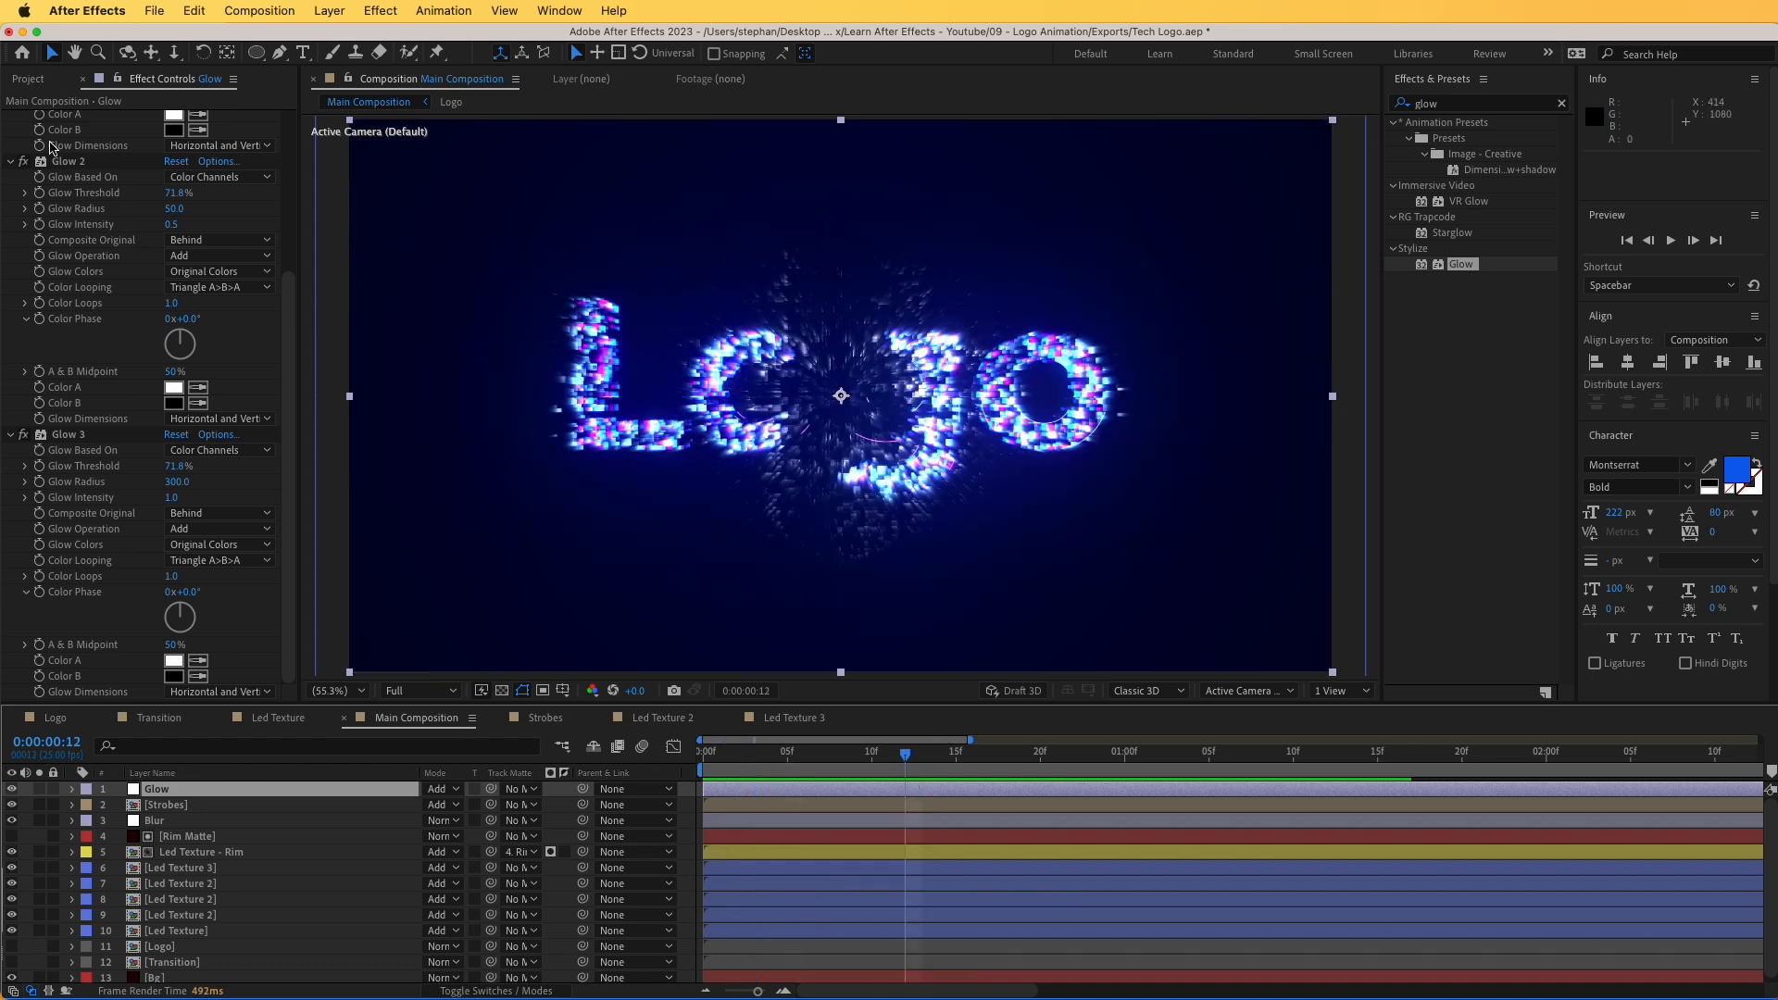
scroll(64, 199, up, 5)
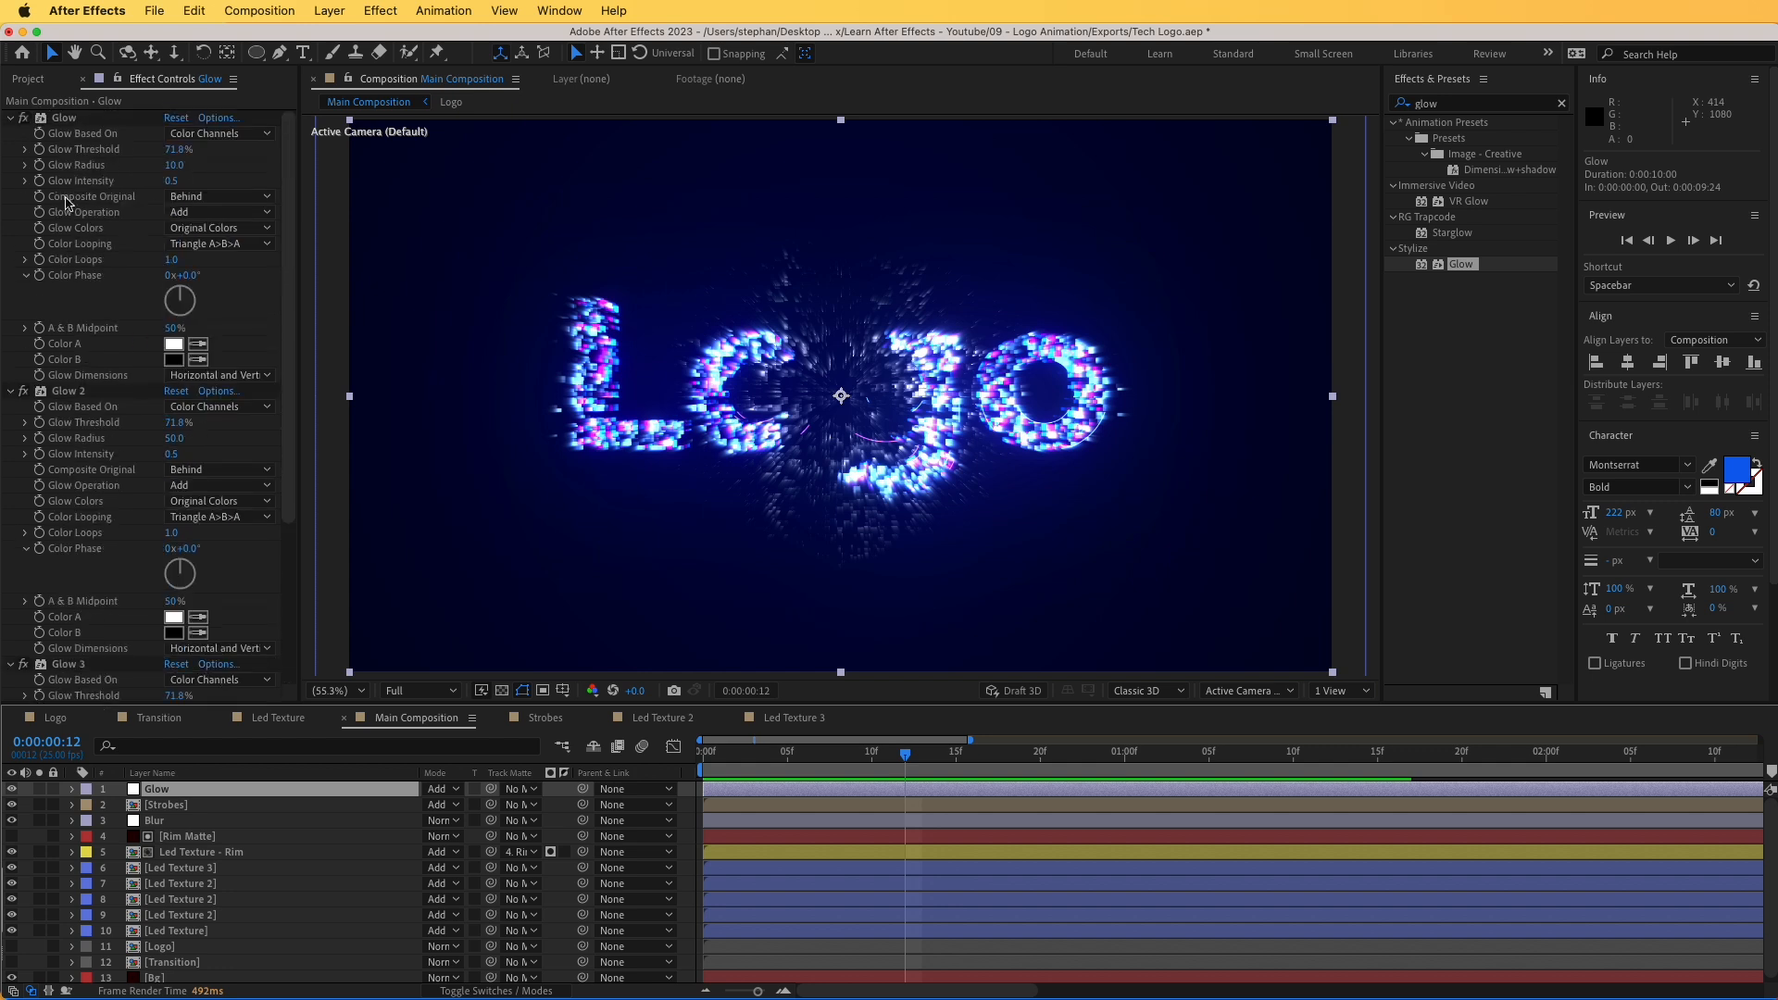
scroll(90, 460, down, 5)
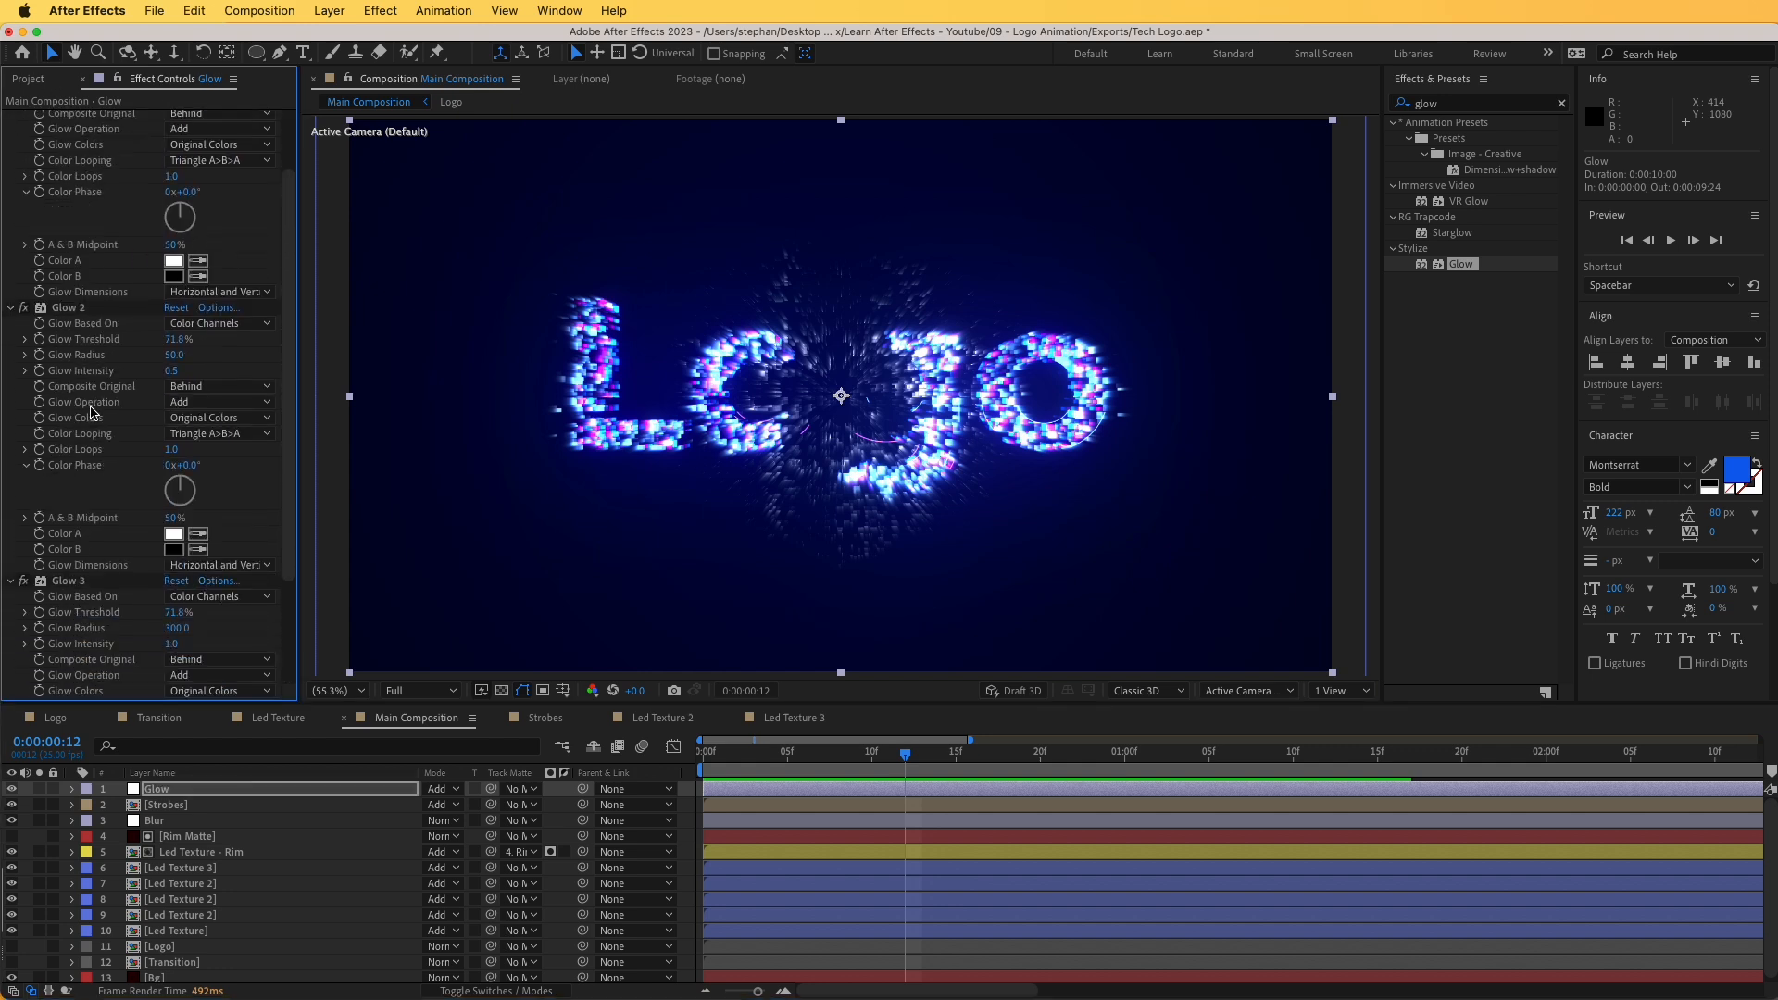
shift+click(73, 438)
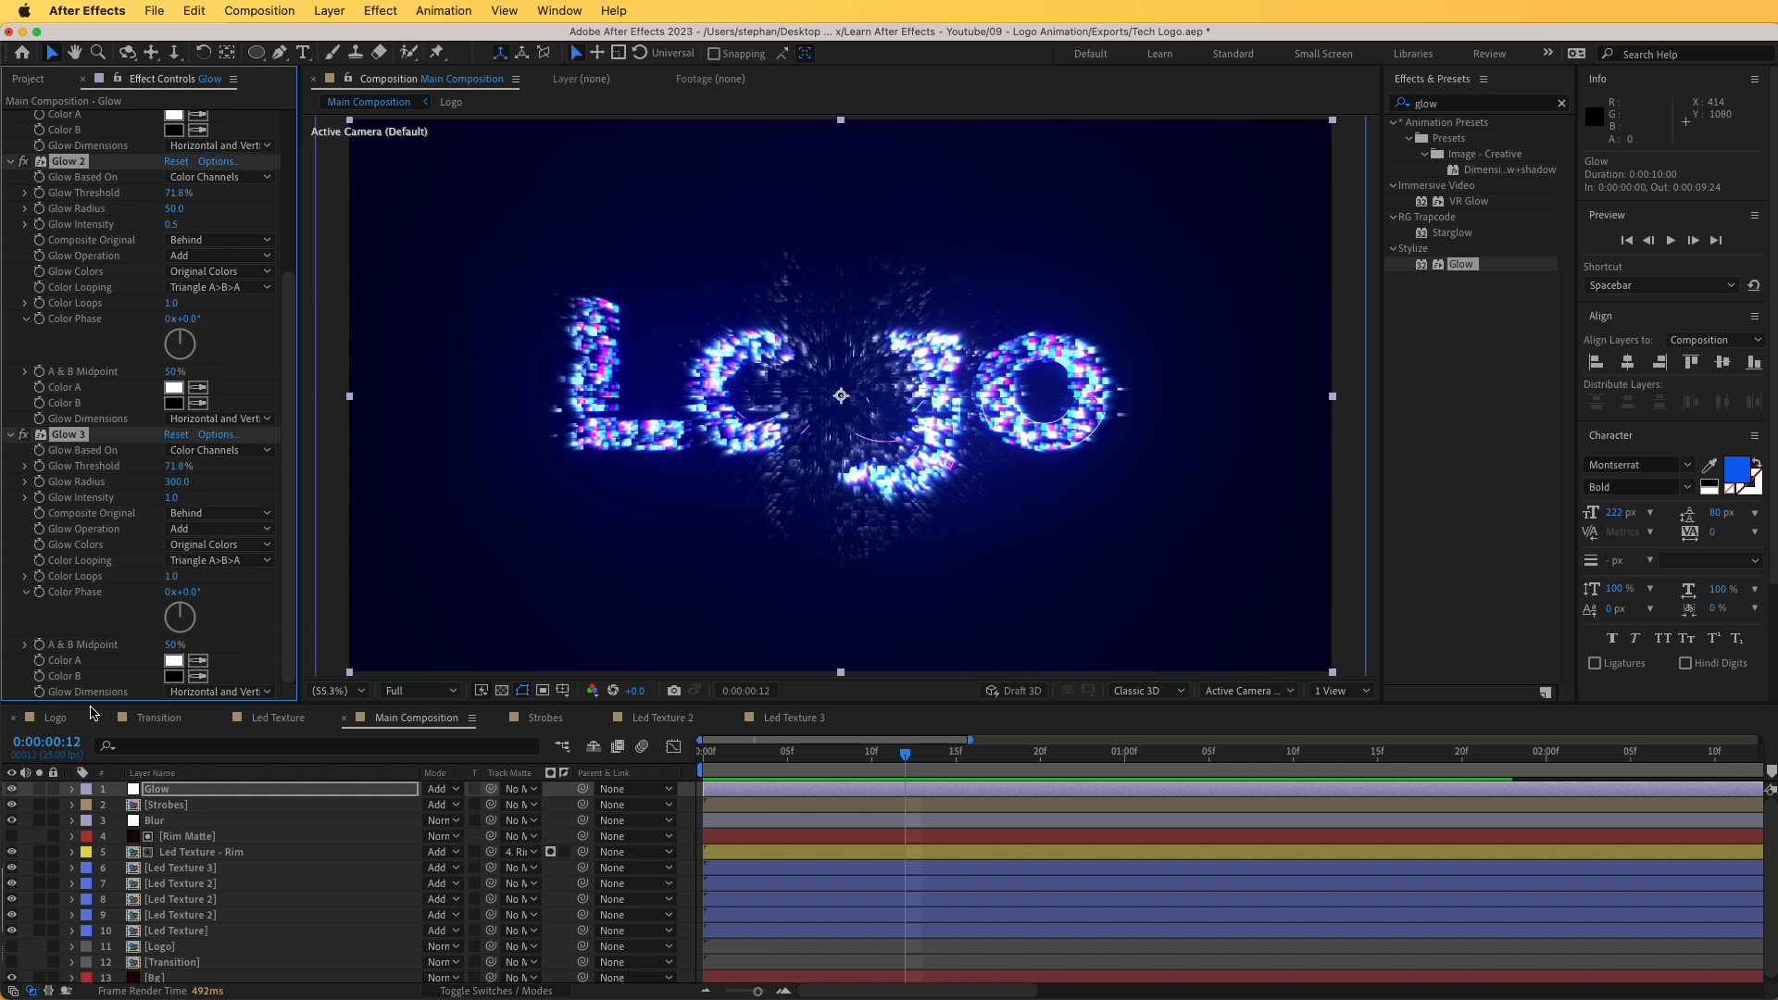
click(157, 805)
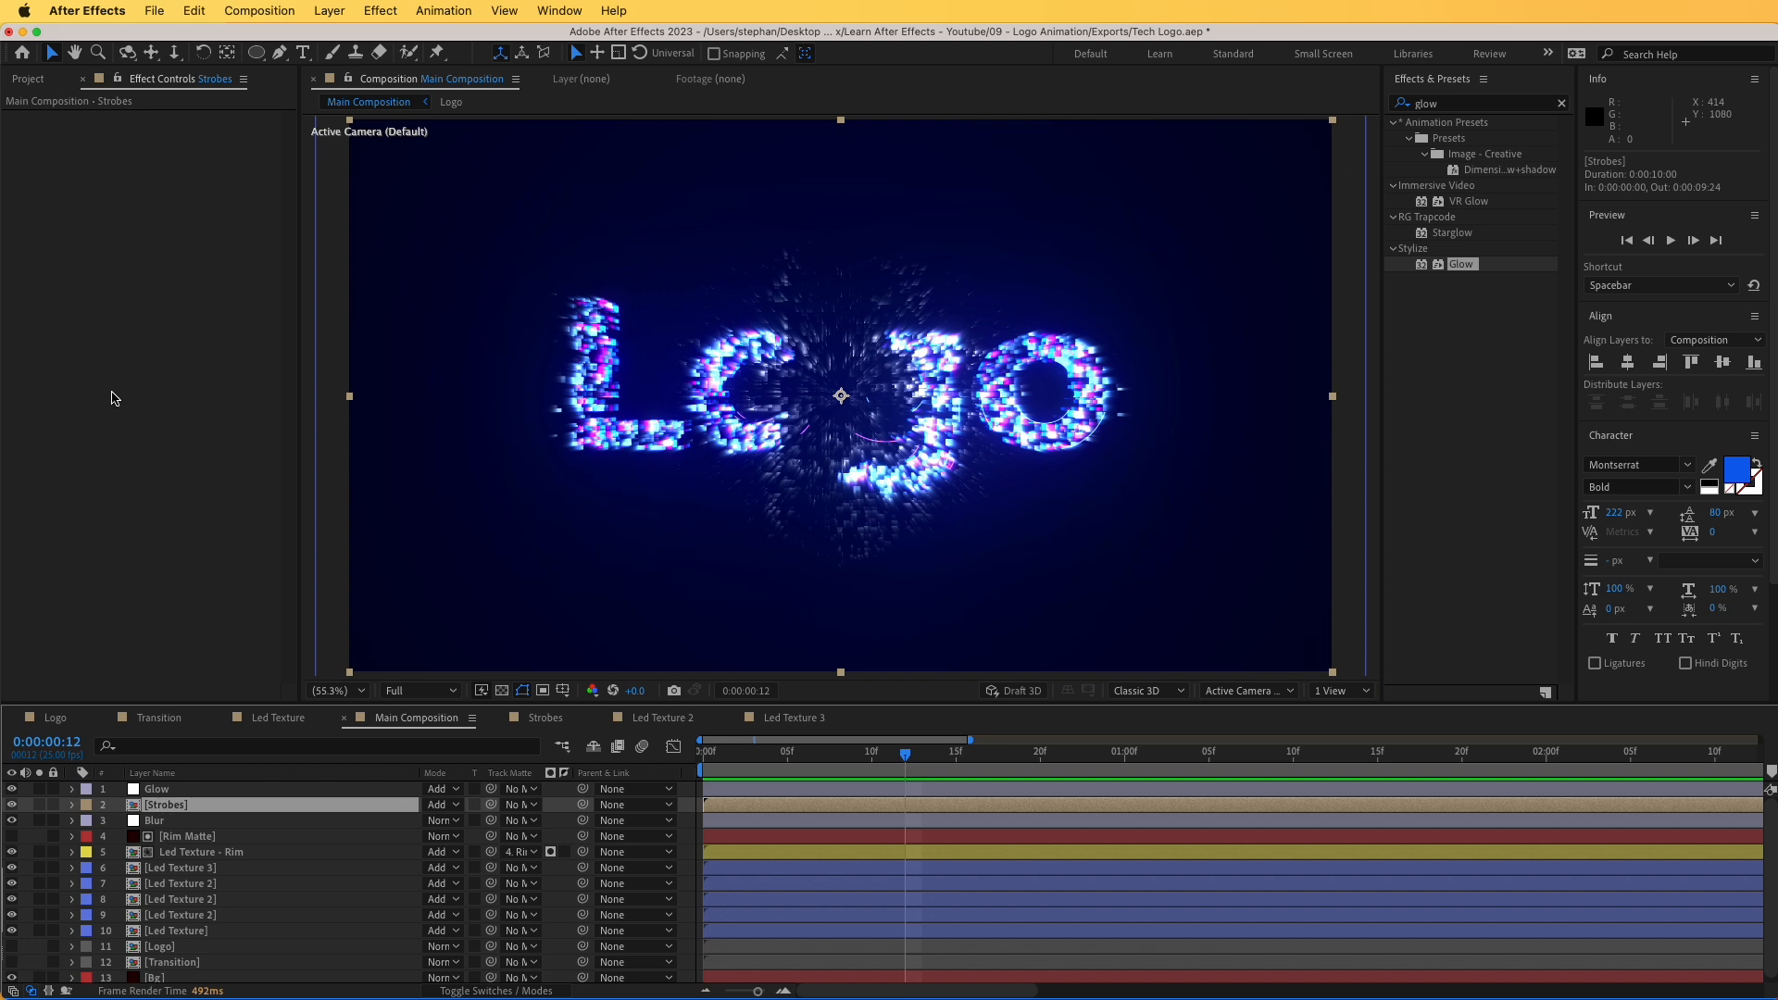
key(super+v)
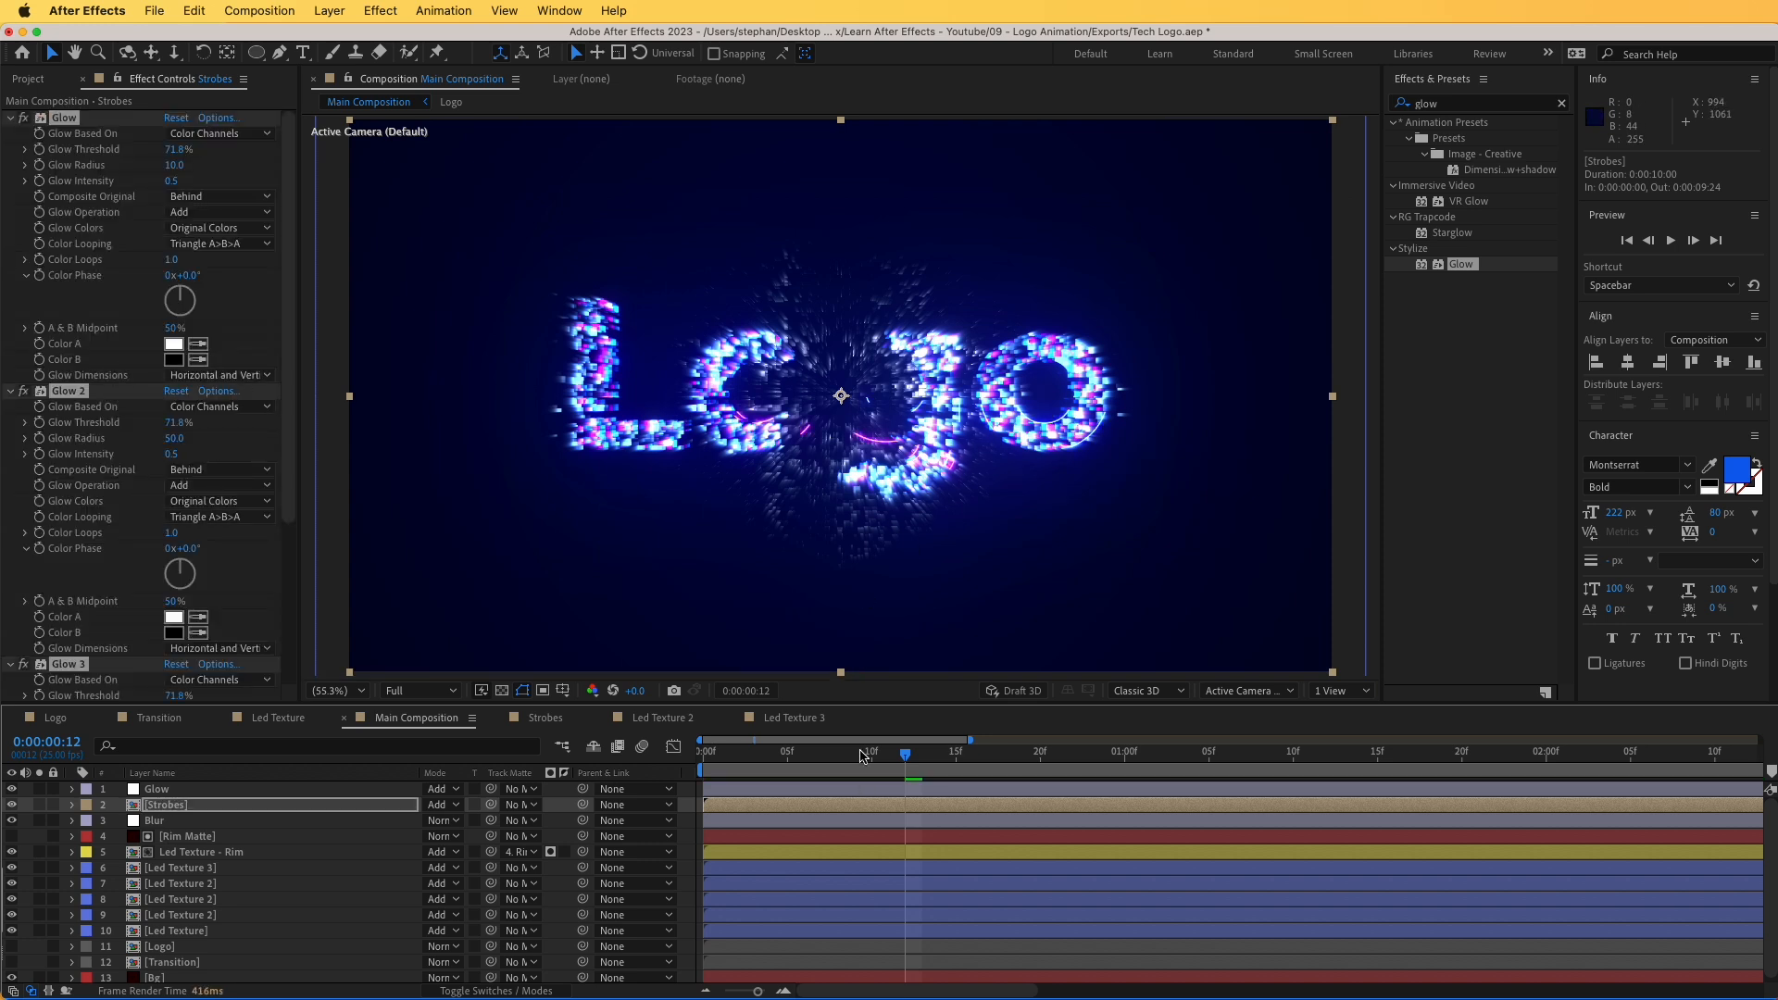
key(space)
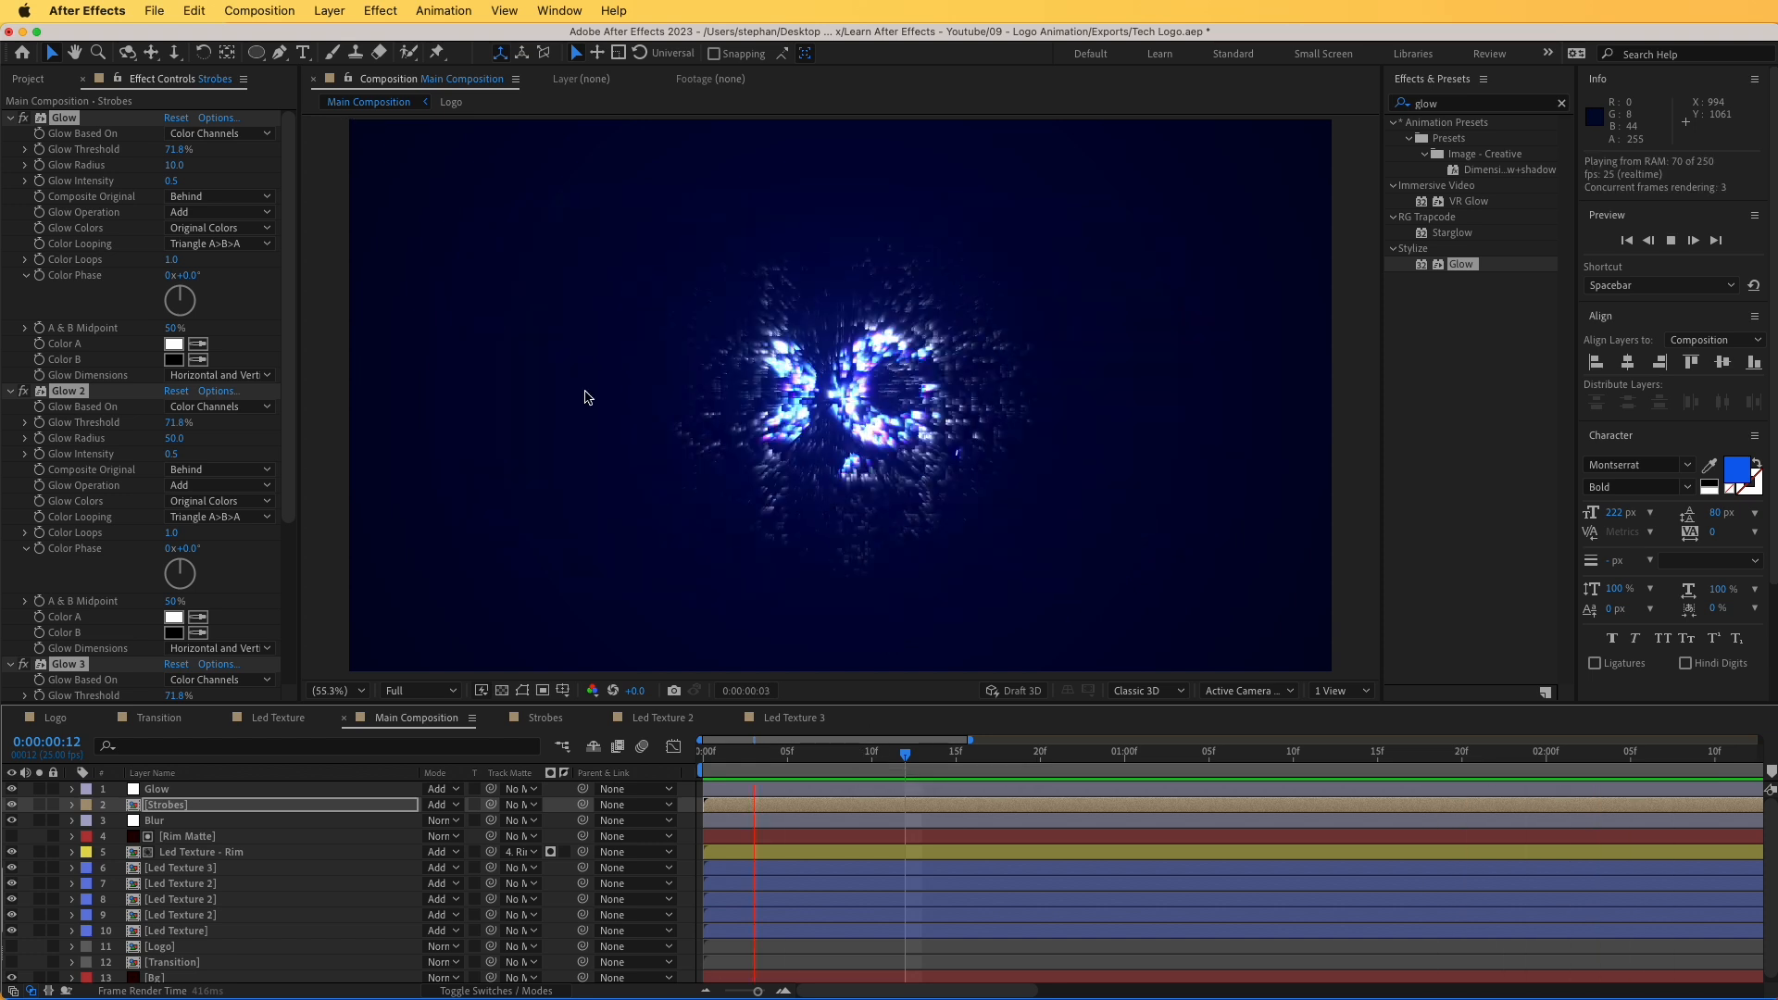
key(space)
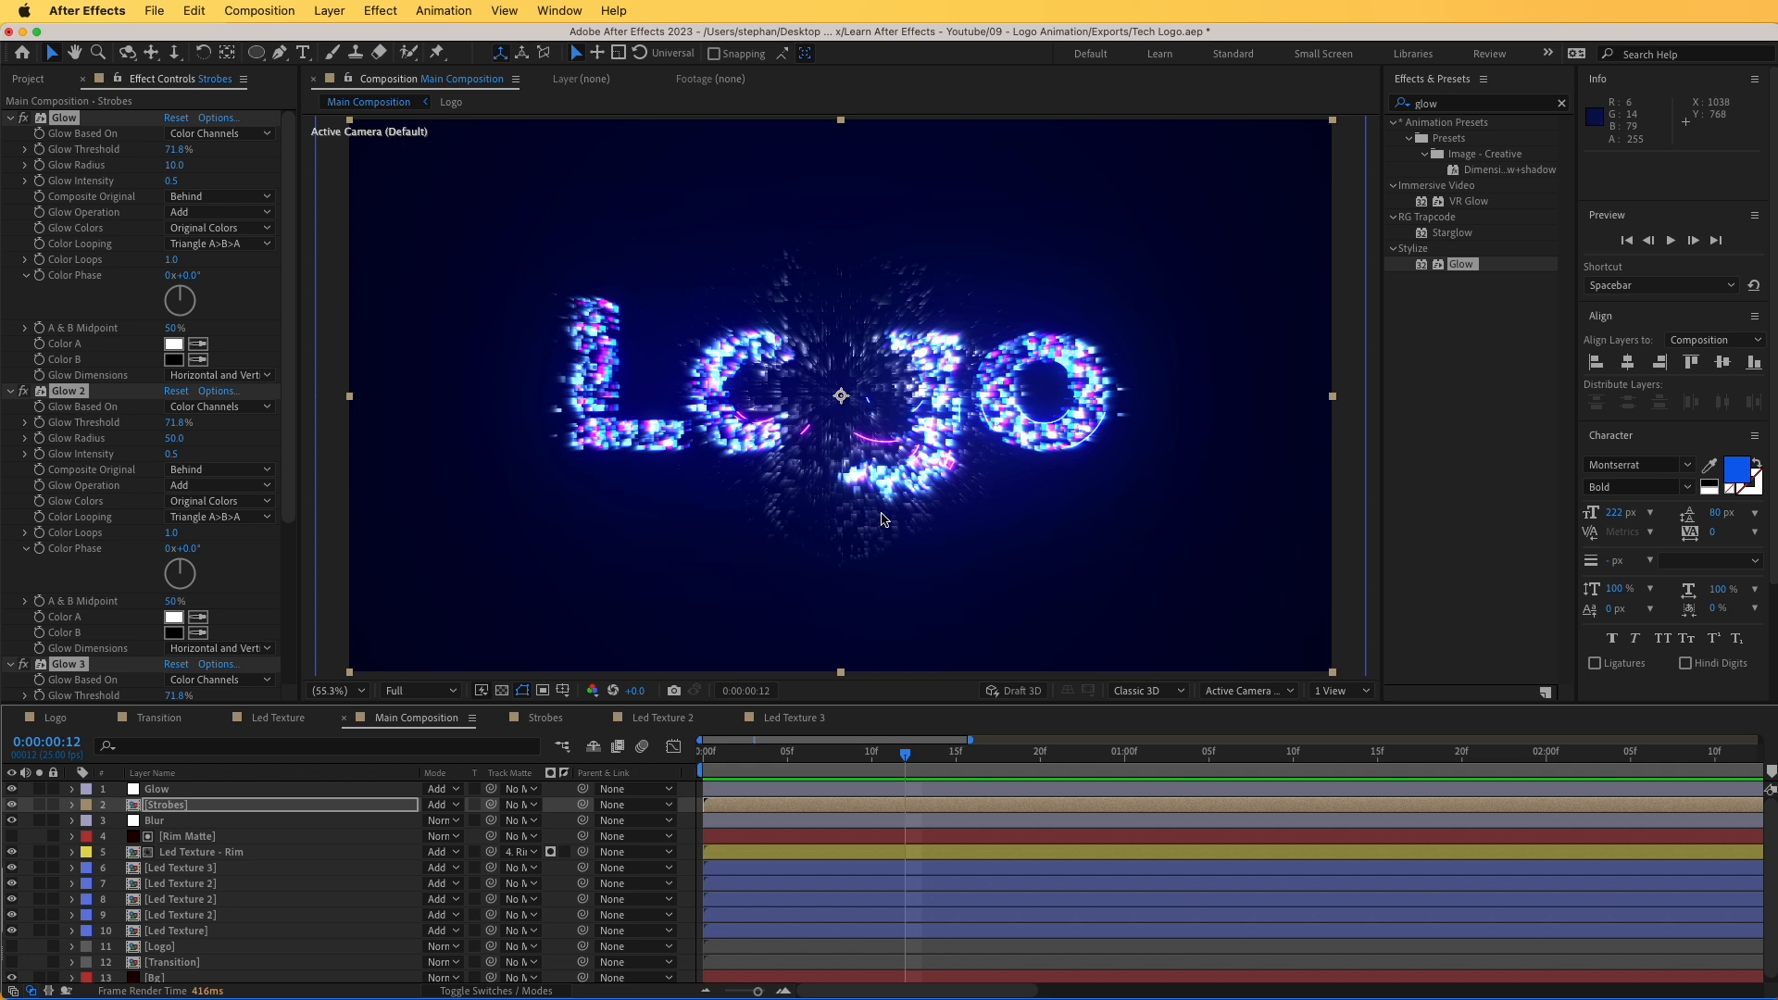
- Duplicate the Led Texture - Rim layer twice to intensify the rim around the transition
click(196, 852)
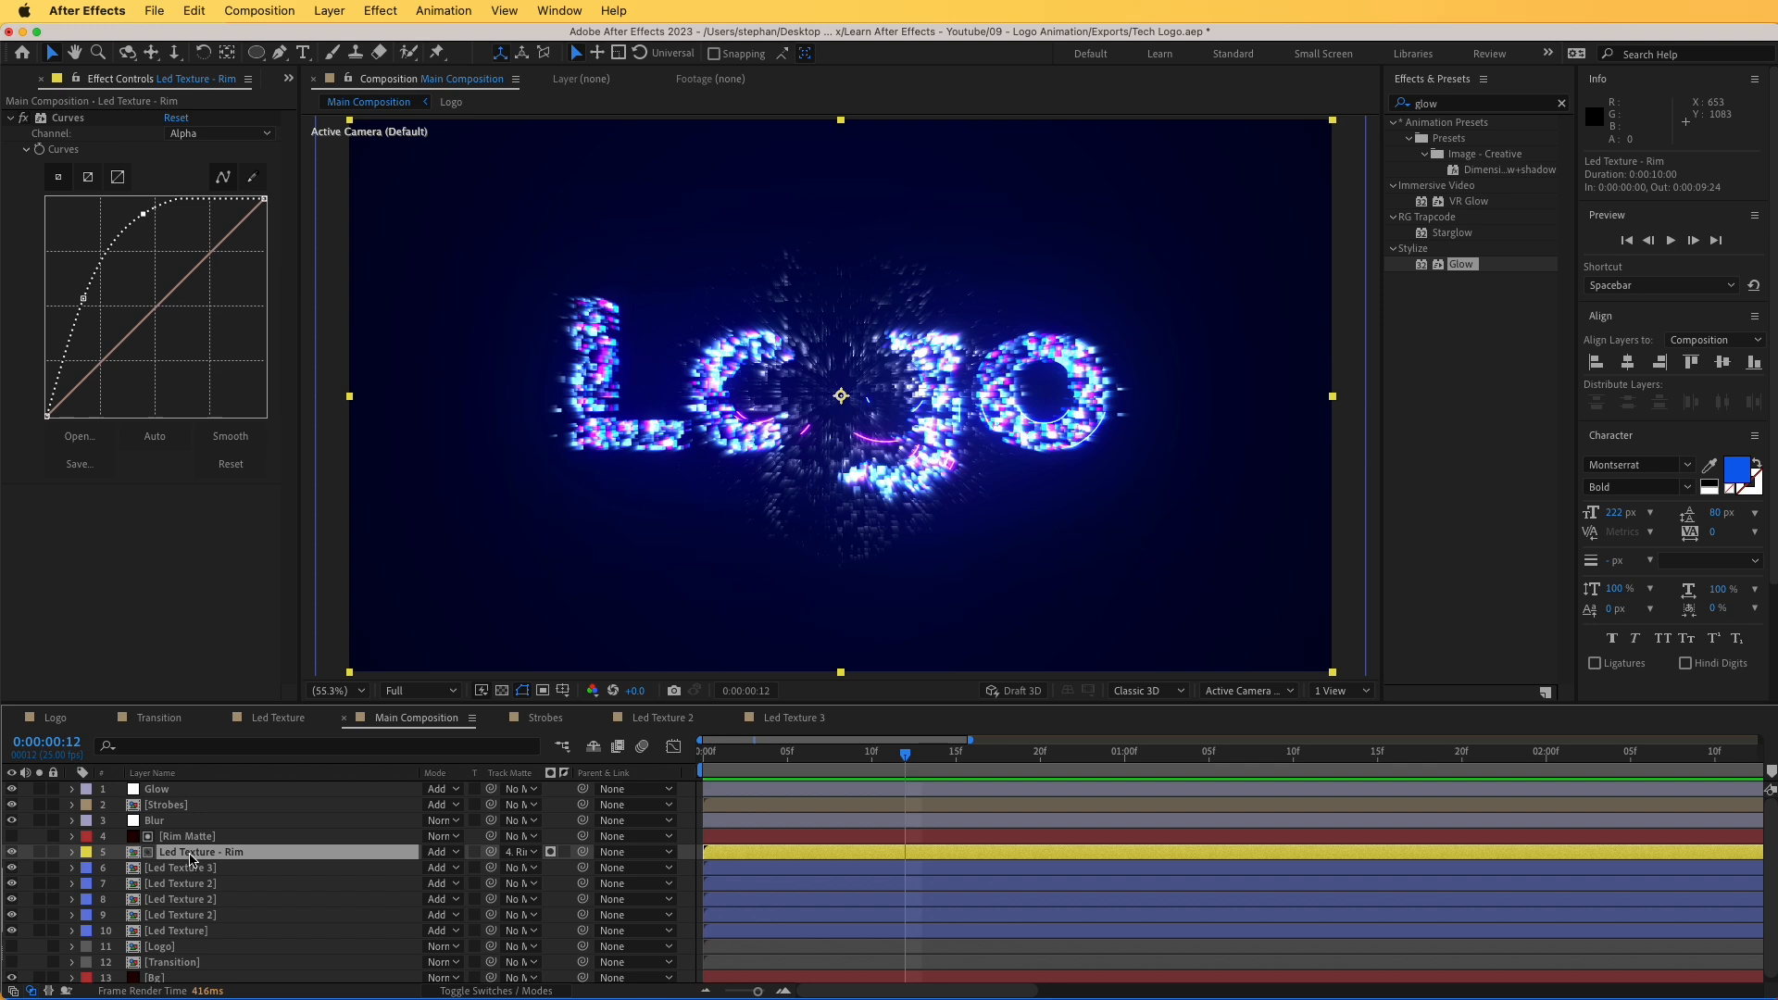
key(super+d)
key(super+d)
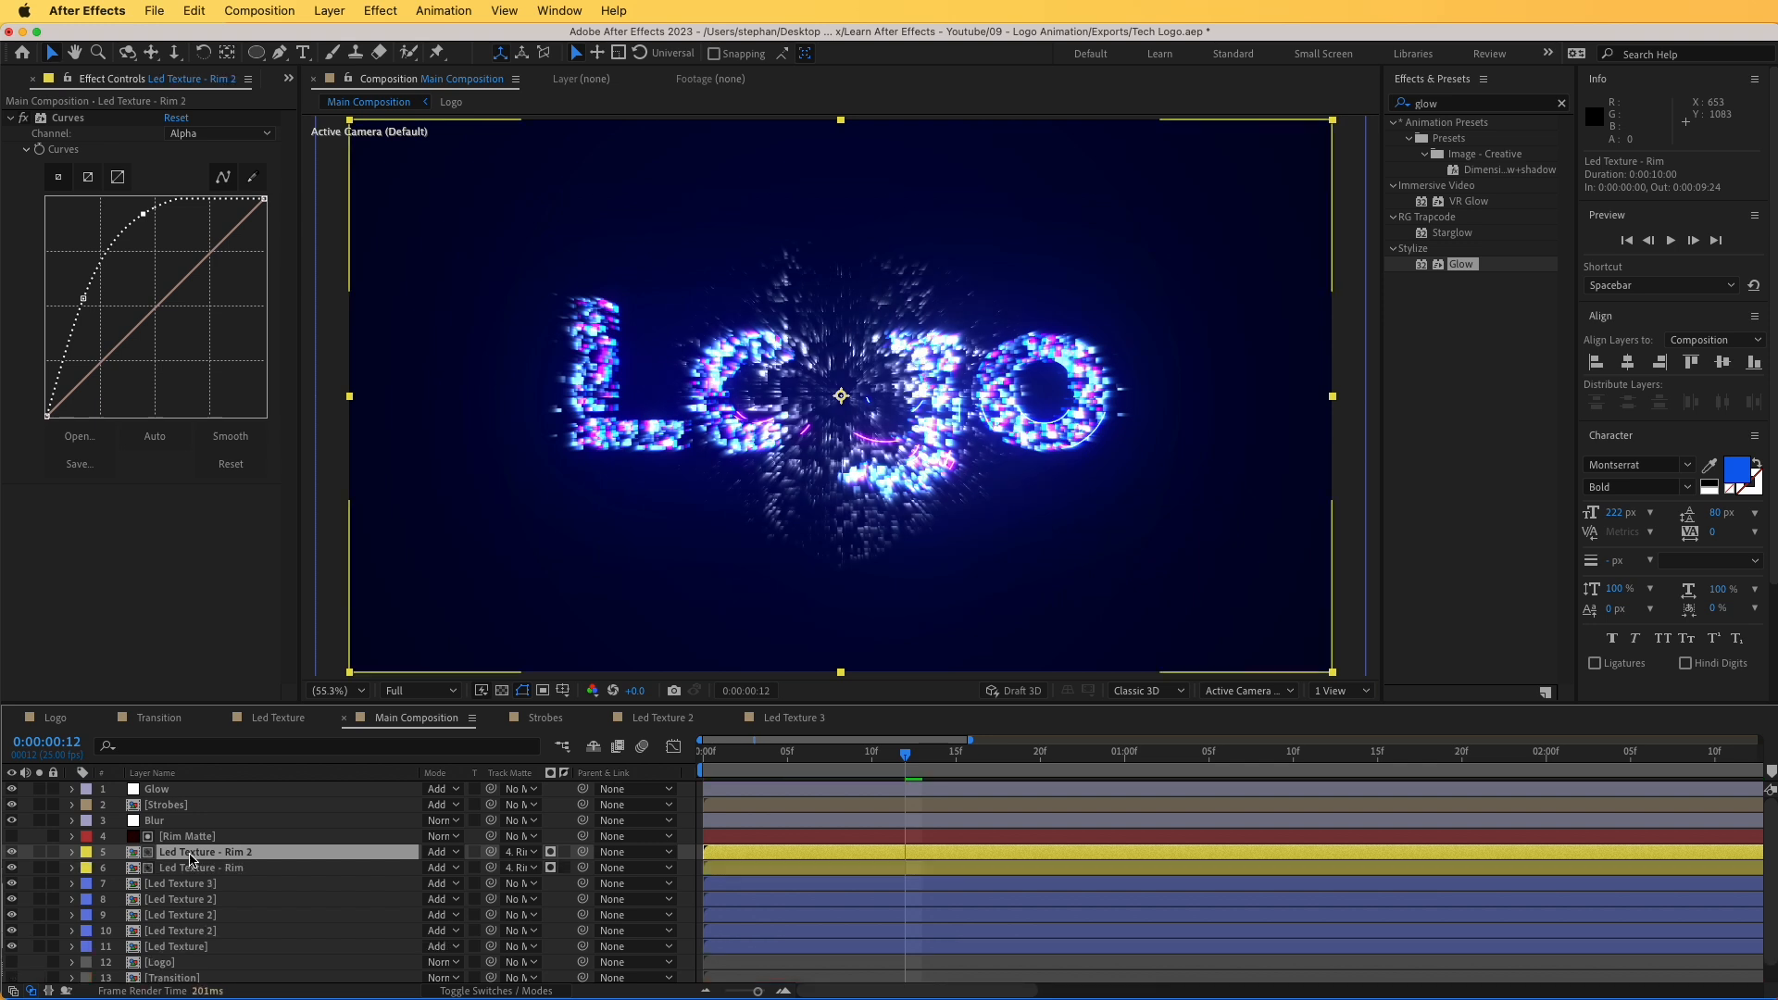
- Scrub through the rim in Main Composition and the logo reveal in the Original composition to compare them
drag(905, 755, 972, 761)
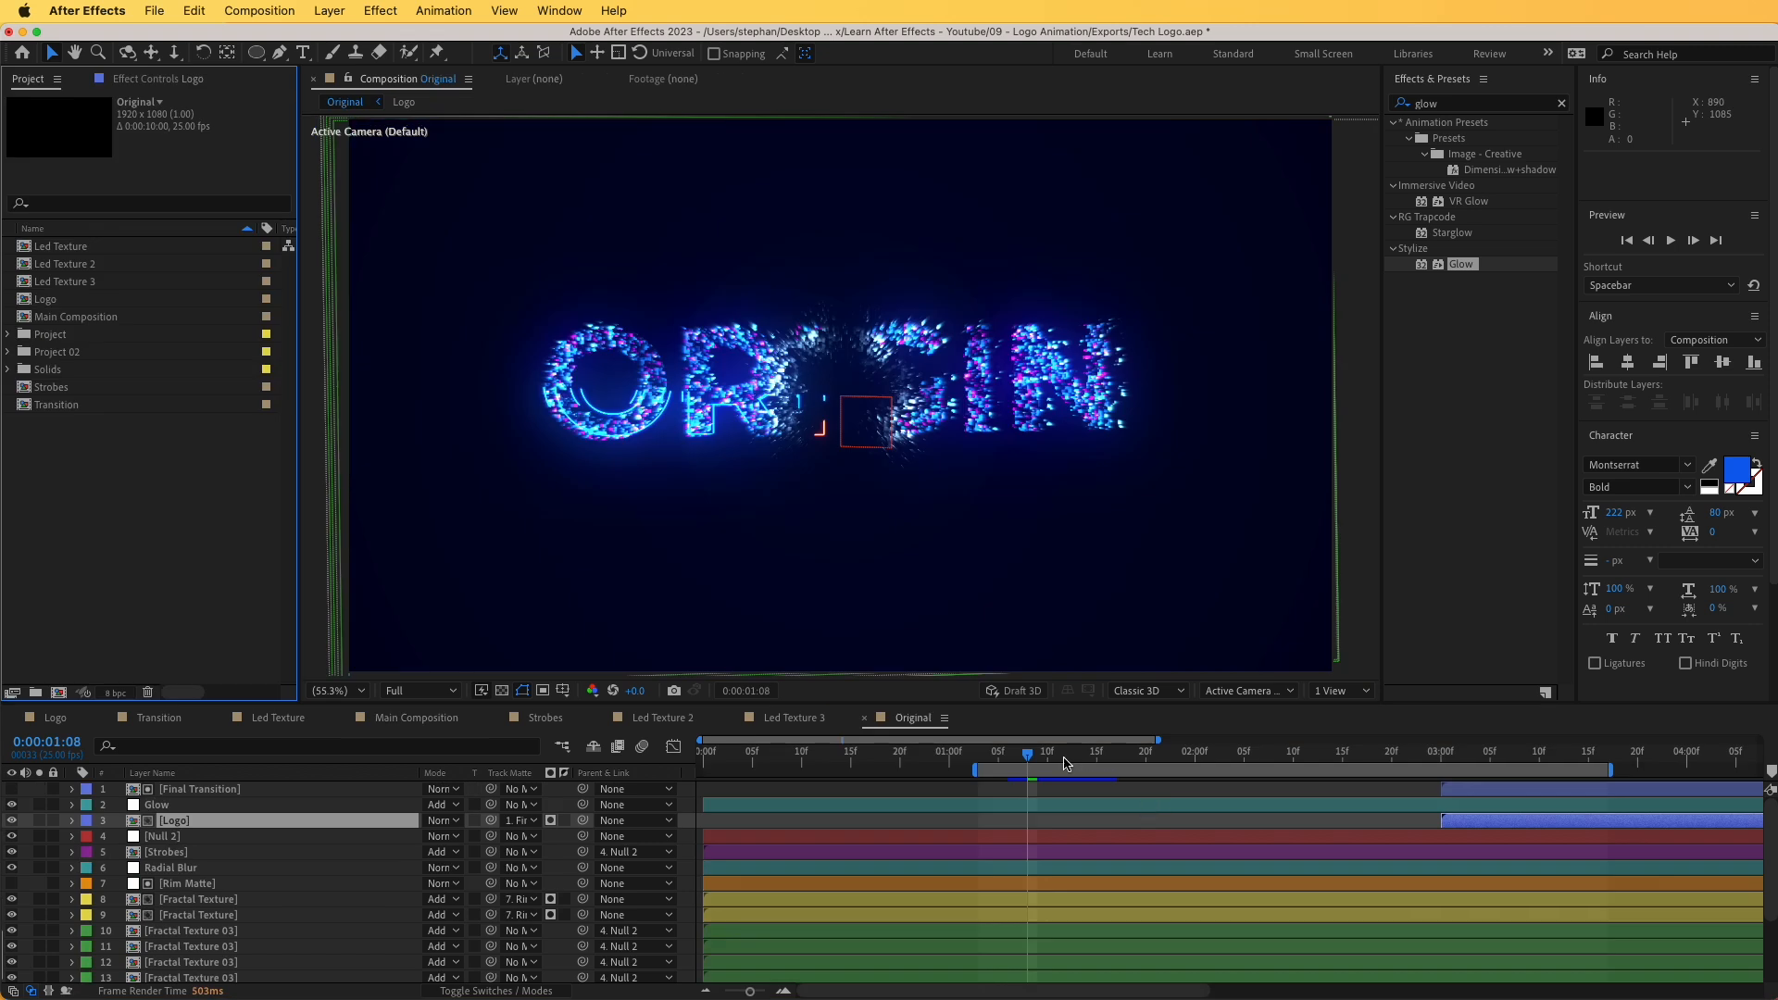
drag(1065, 763, 1500, 767)
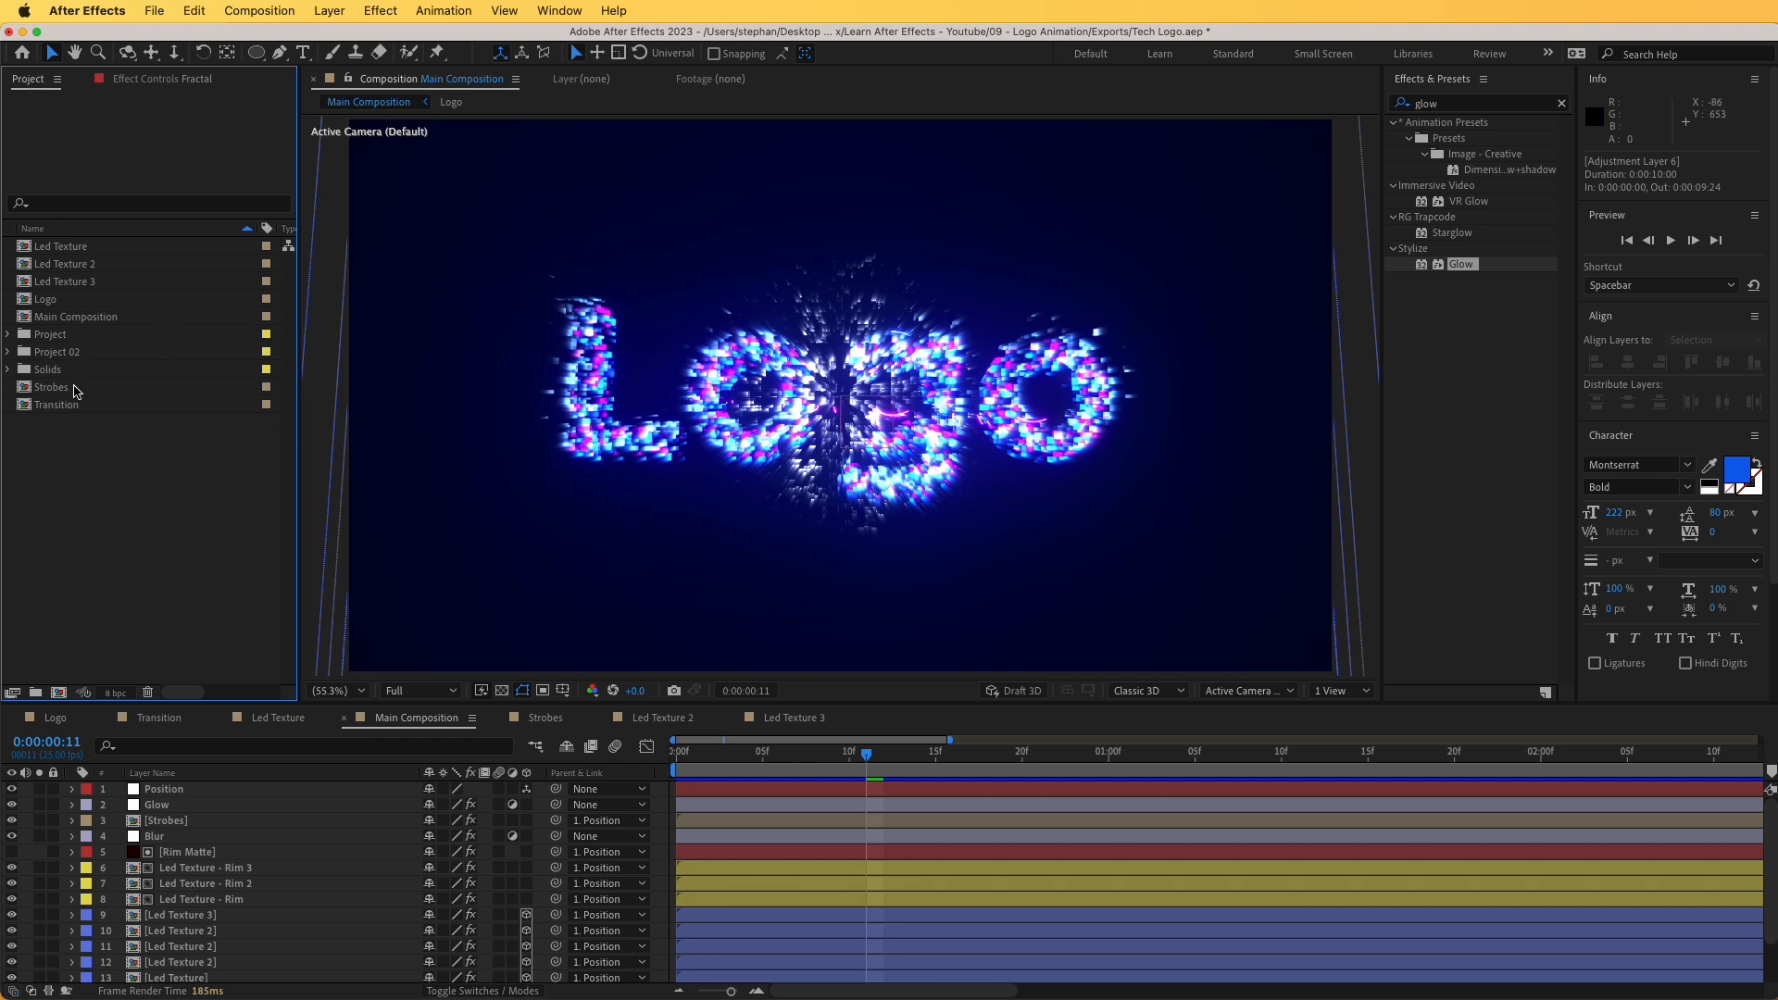
- Duplicate the Transition composition in the project, rename the copy Final Transition and open it
click(70, 406)
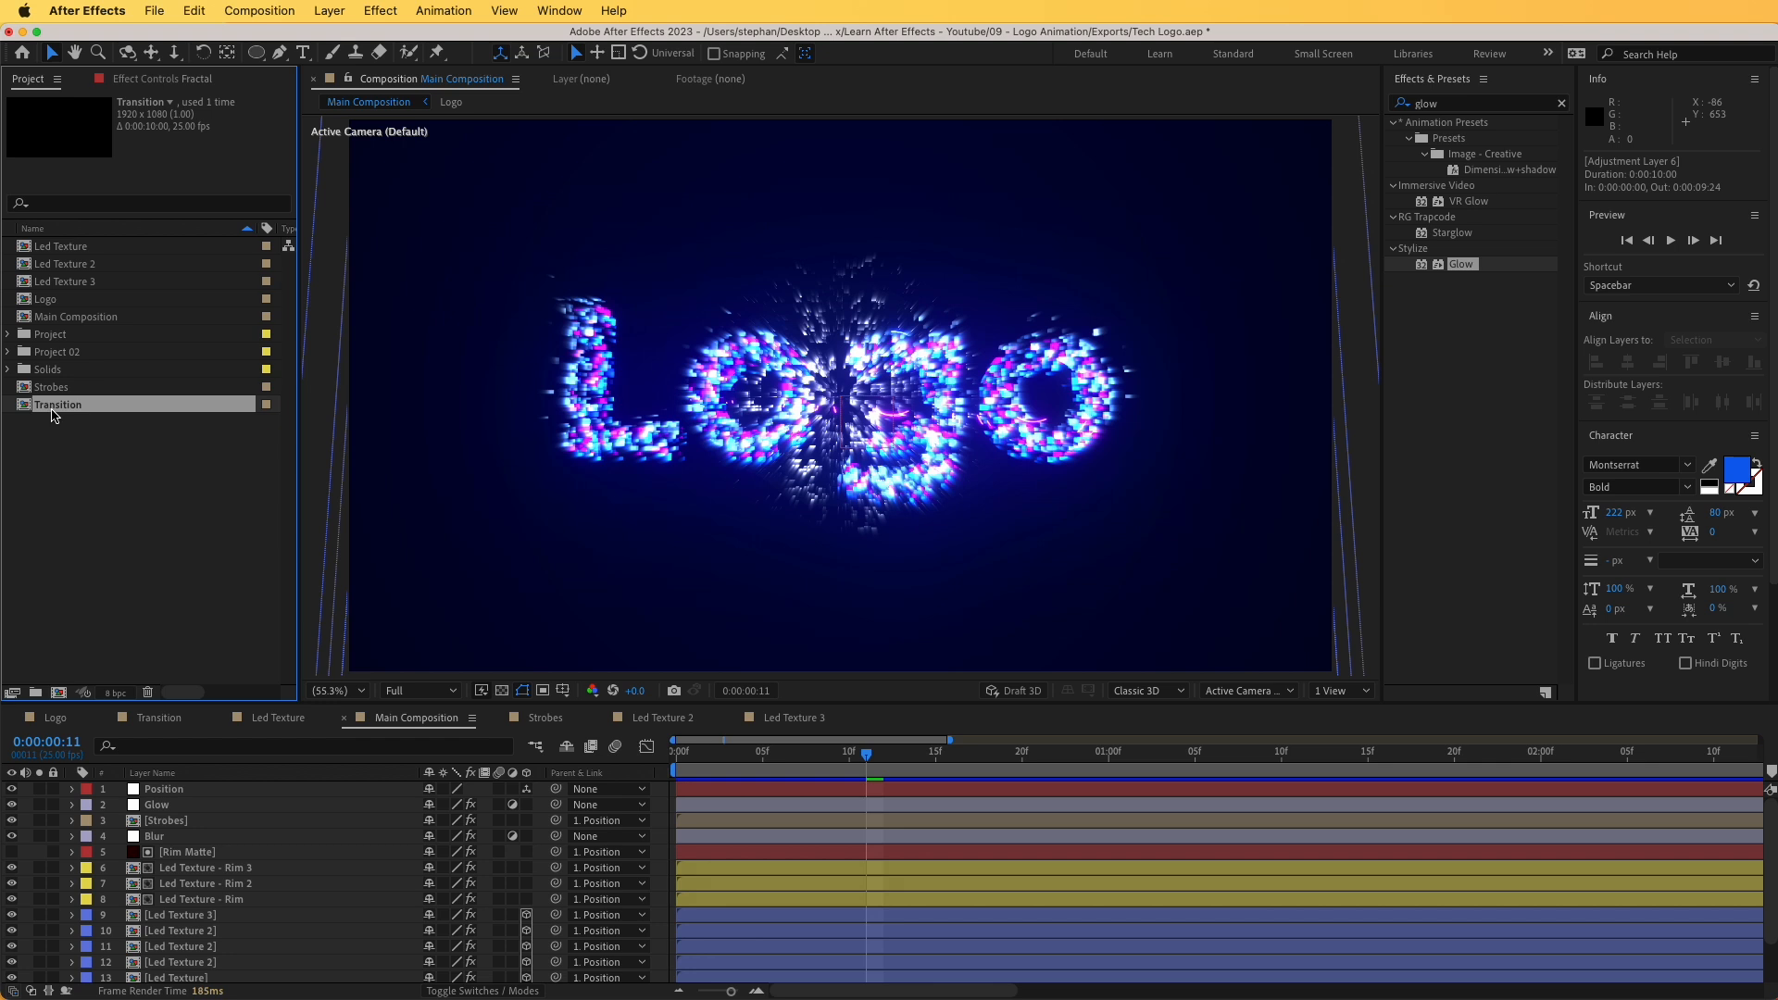
key(super+d)
key(Return)
text(Final Transition)
key(Return)
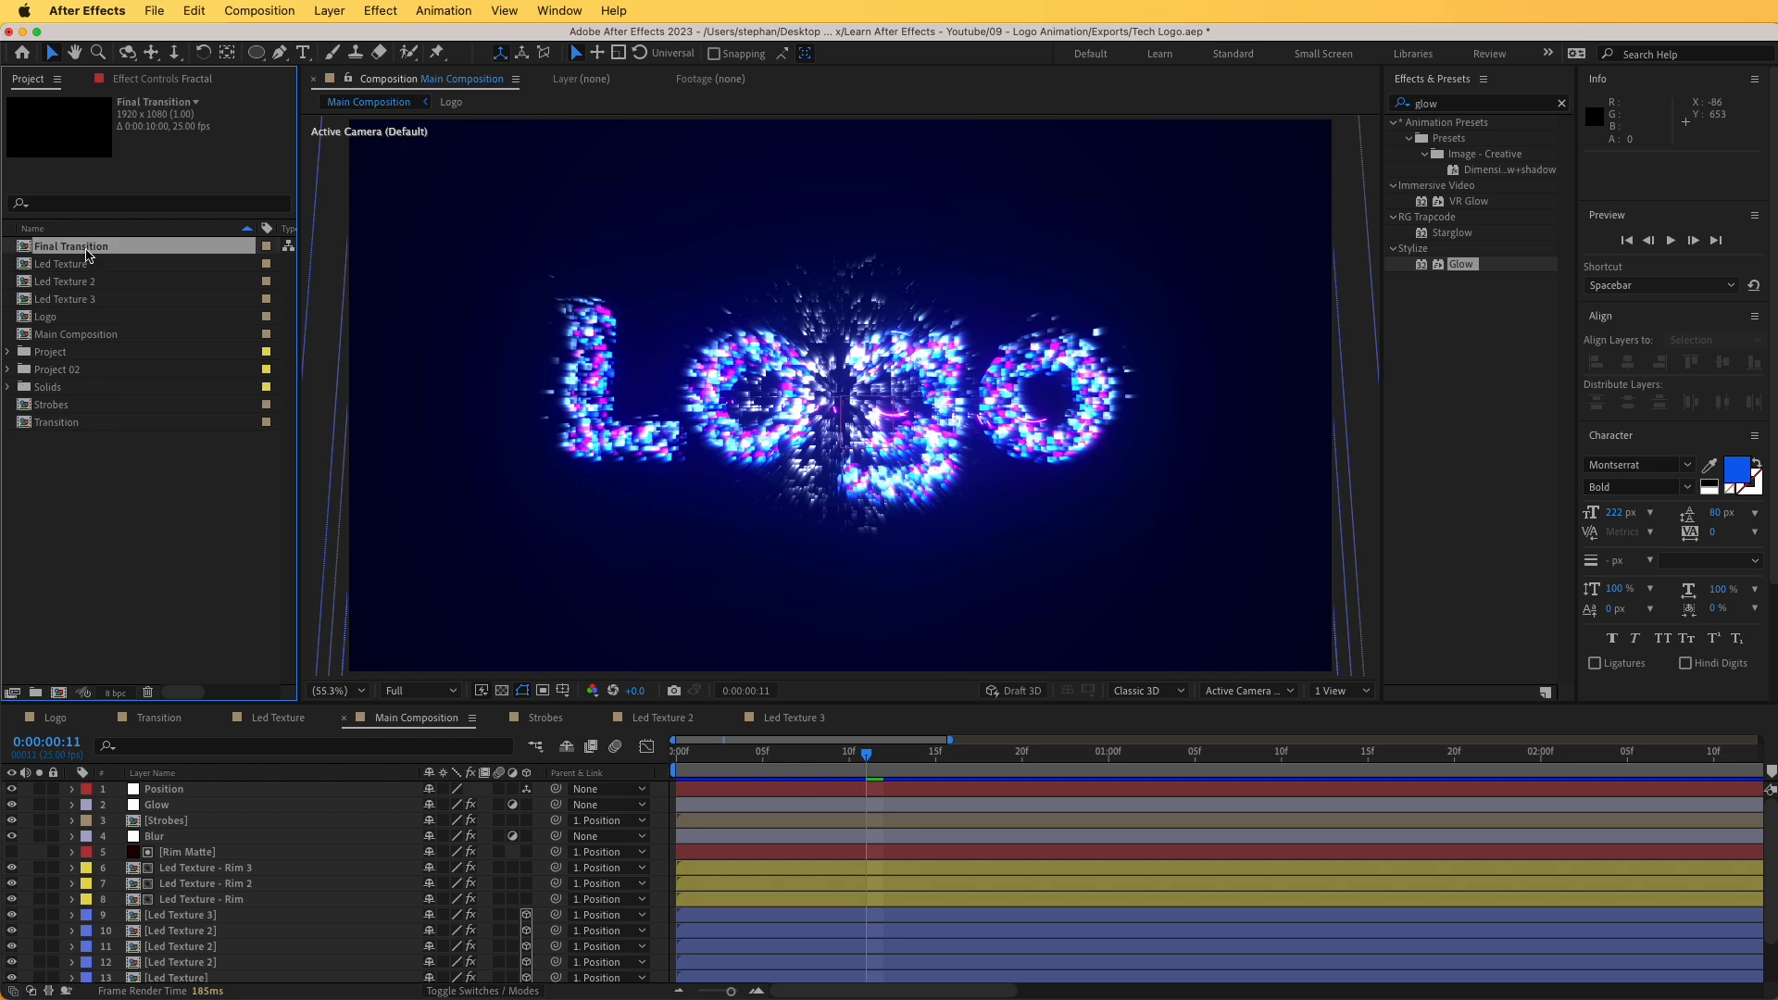
double_click(88, 247)
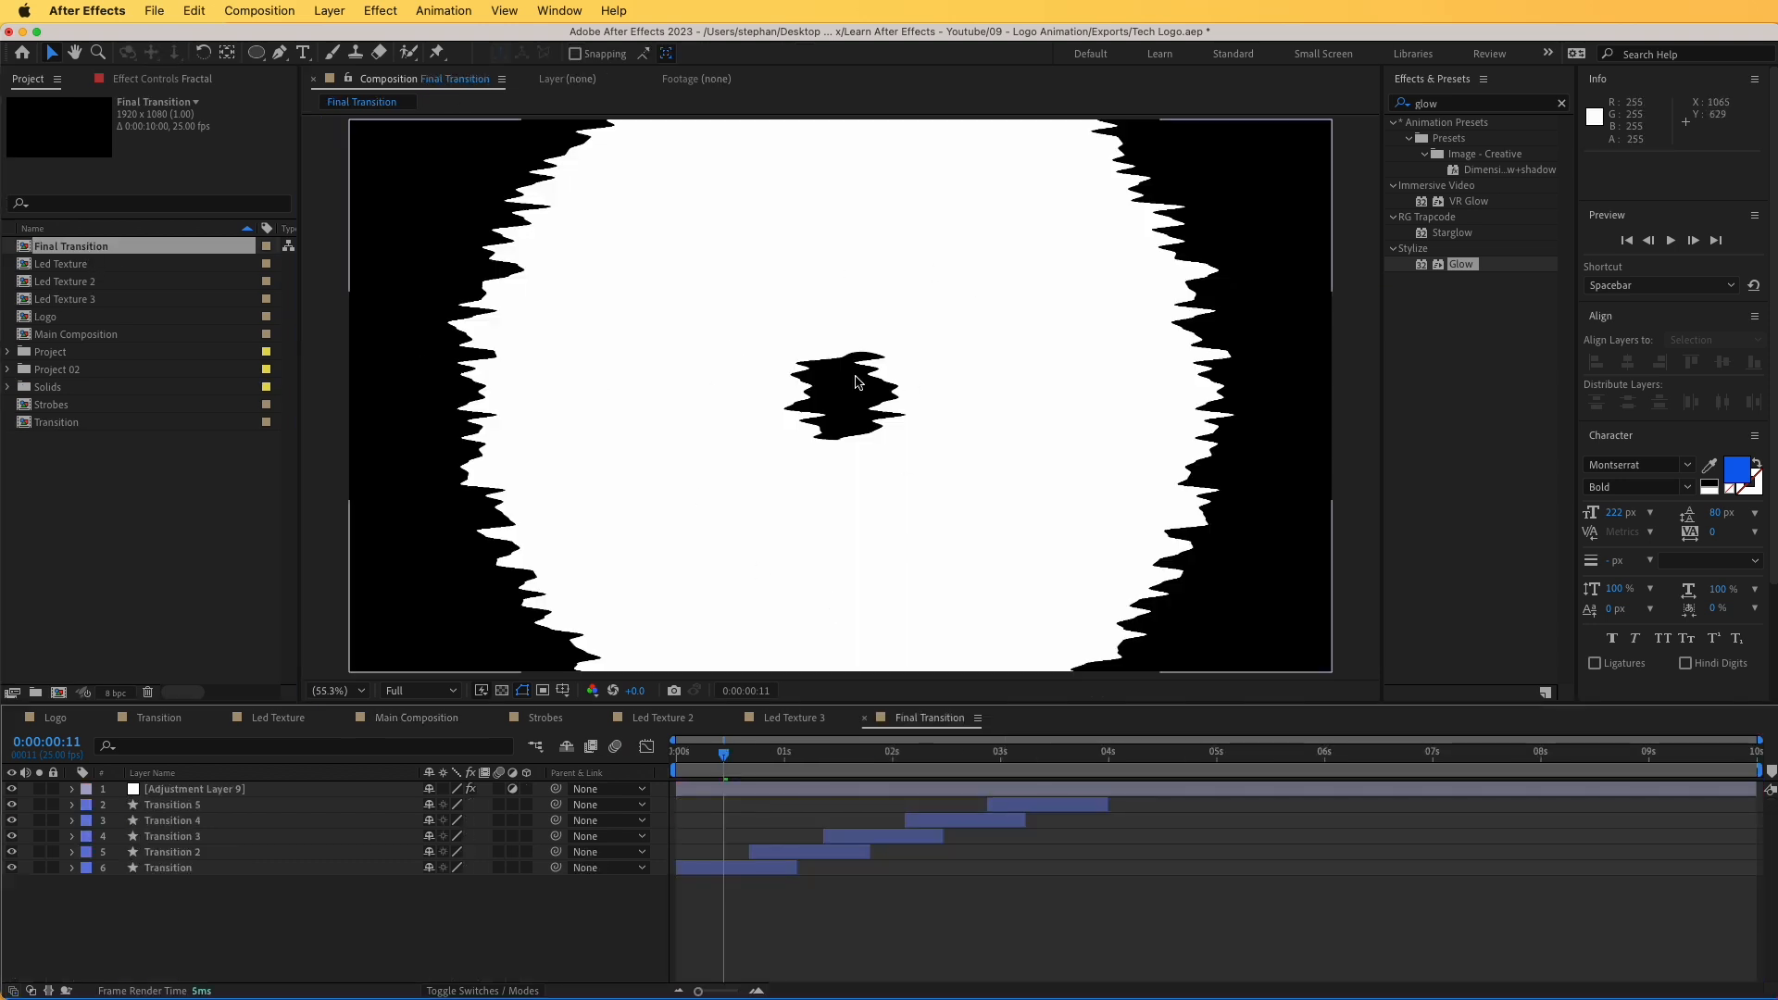
- Delete the Transition 2 to Transition 5 layers and extend the remaining Transition layer across the whole composition
click(819, 852)
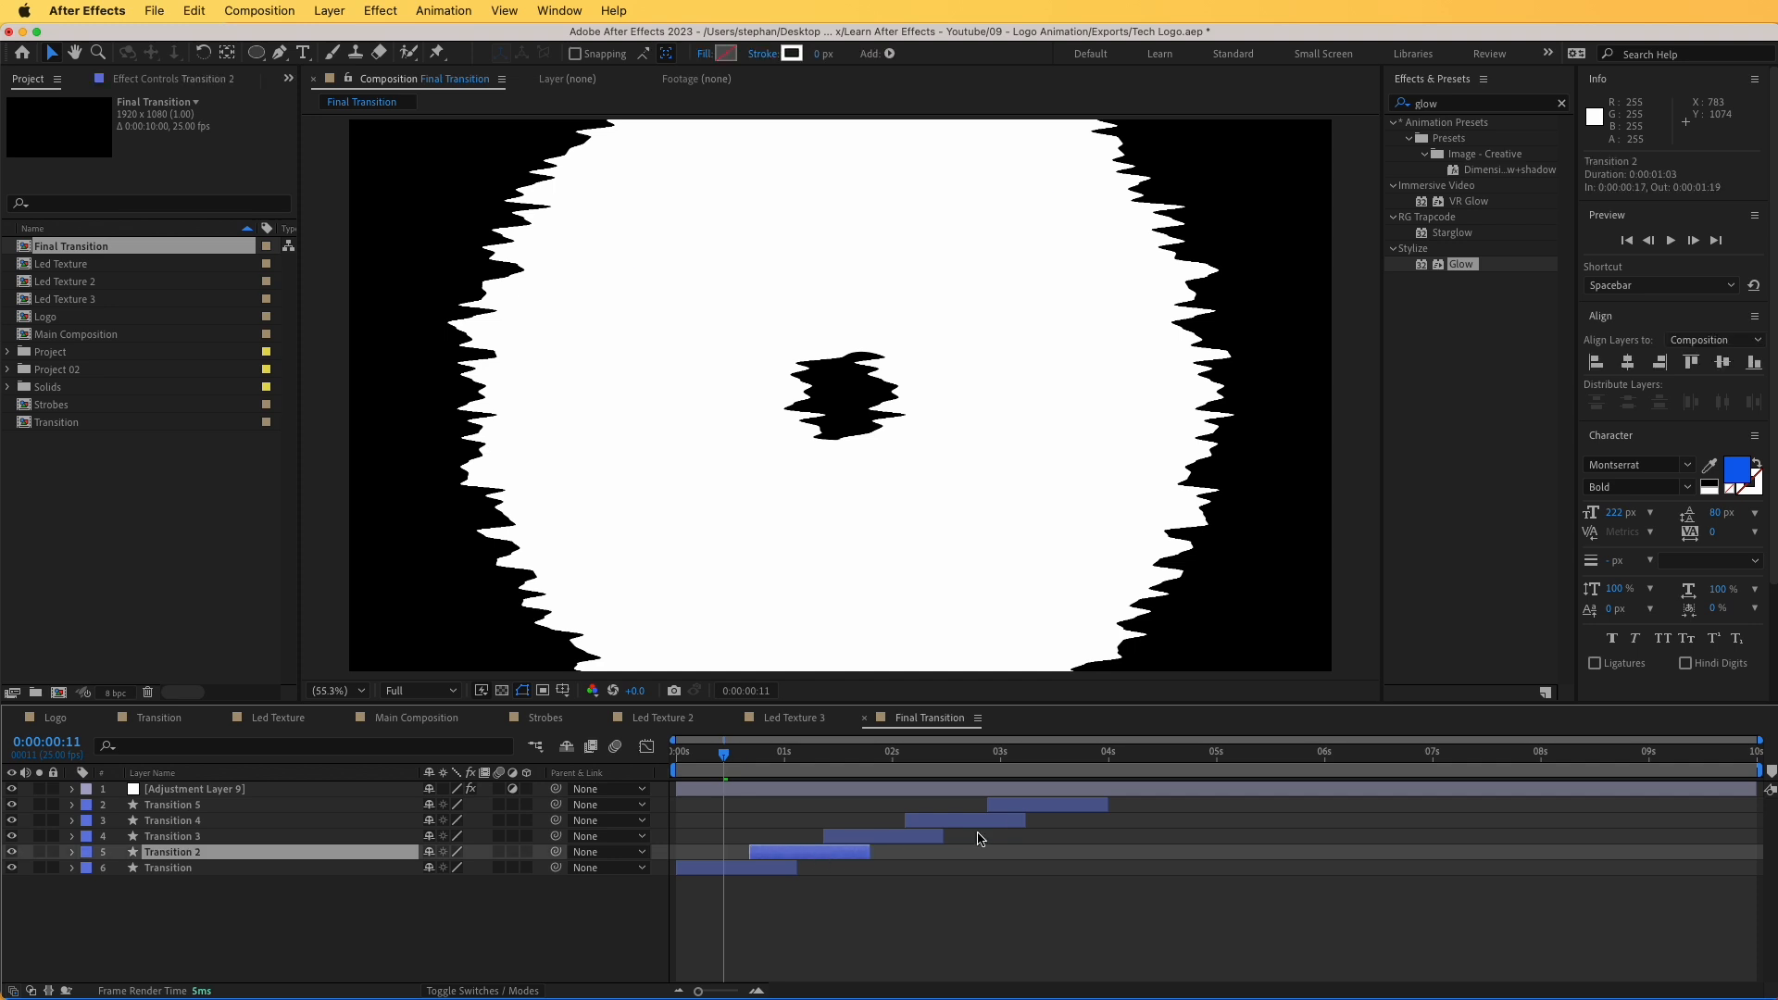
shift+click(1021, 806)
key(Delete)
drag(784, 798, 1762, 800)
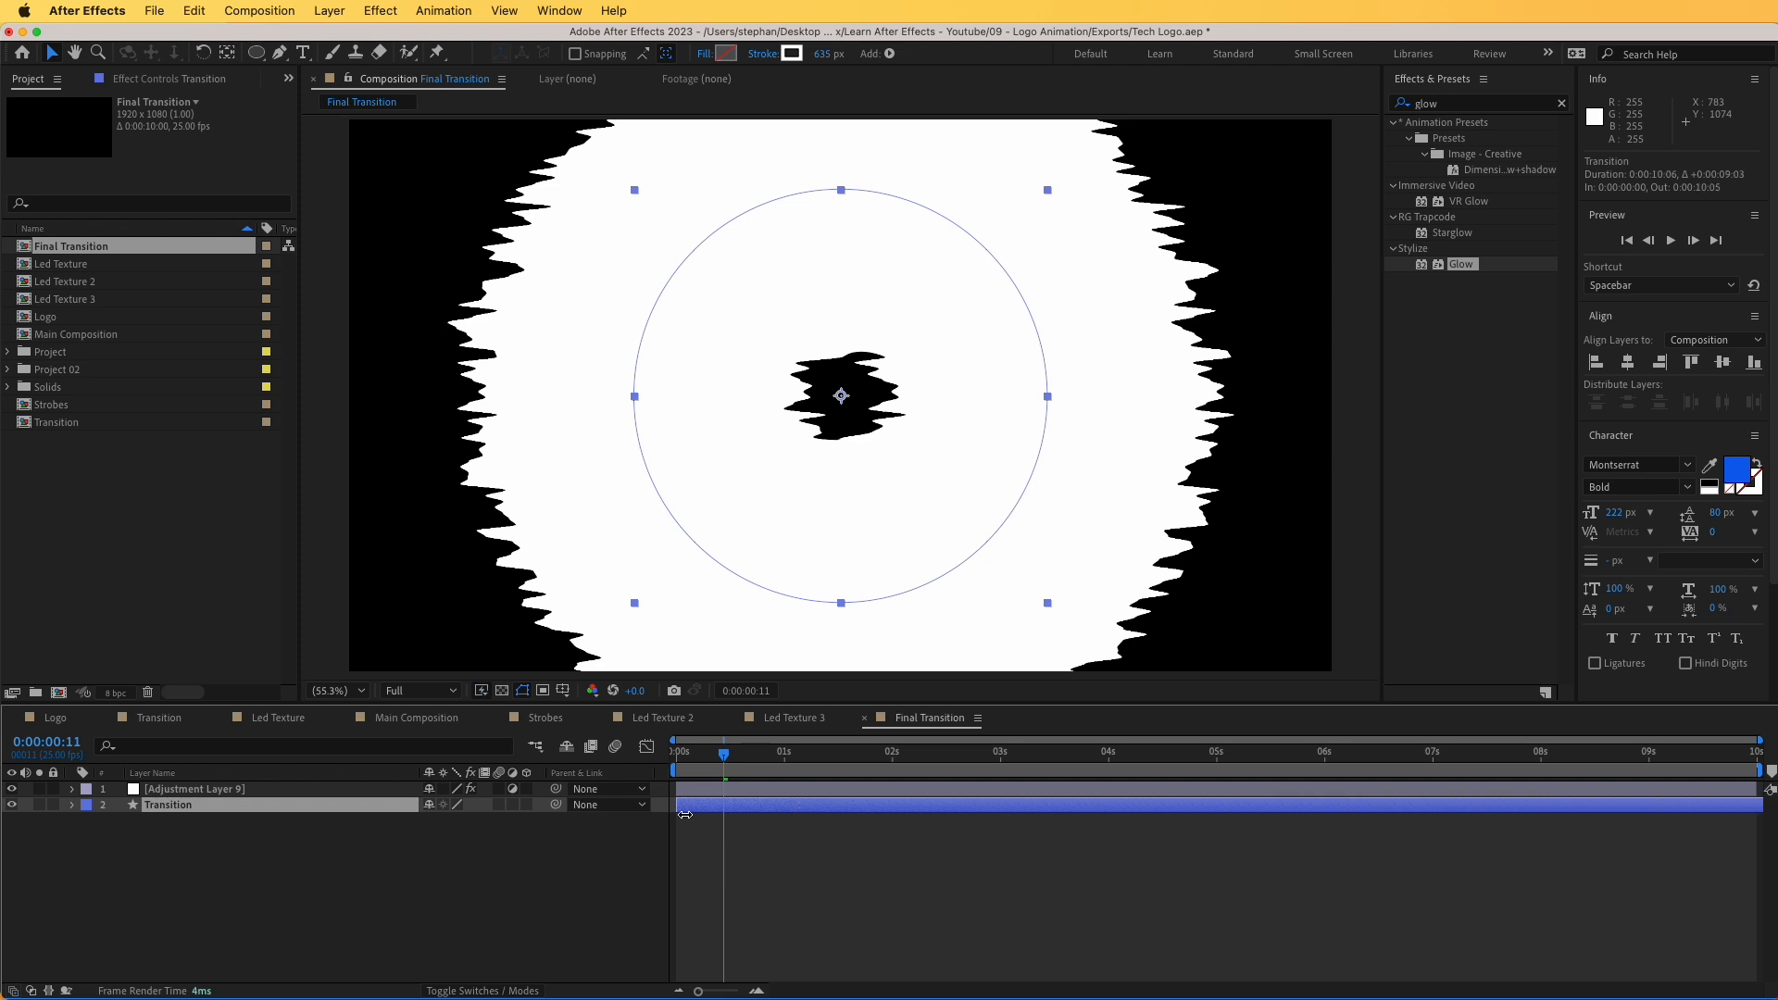
- Hide the Transition ellipse's stroke, turn on its fill, and preview the expanding solid circle
click(71, 805)
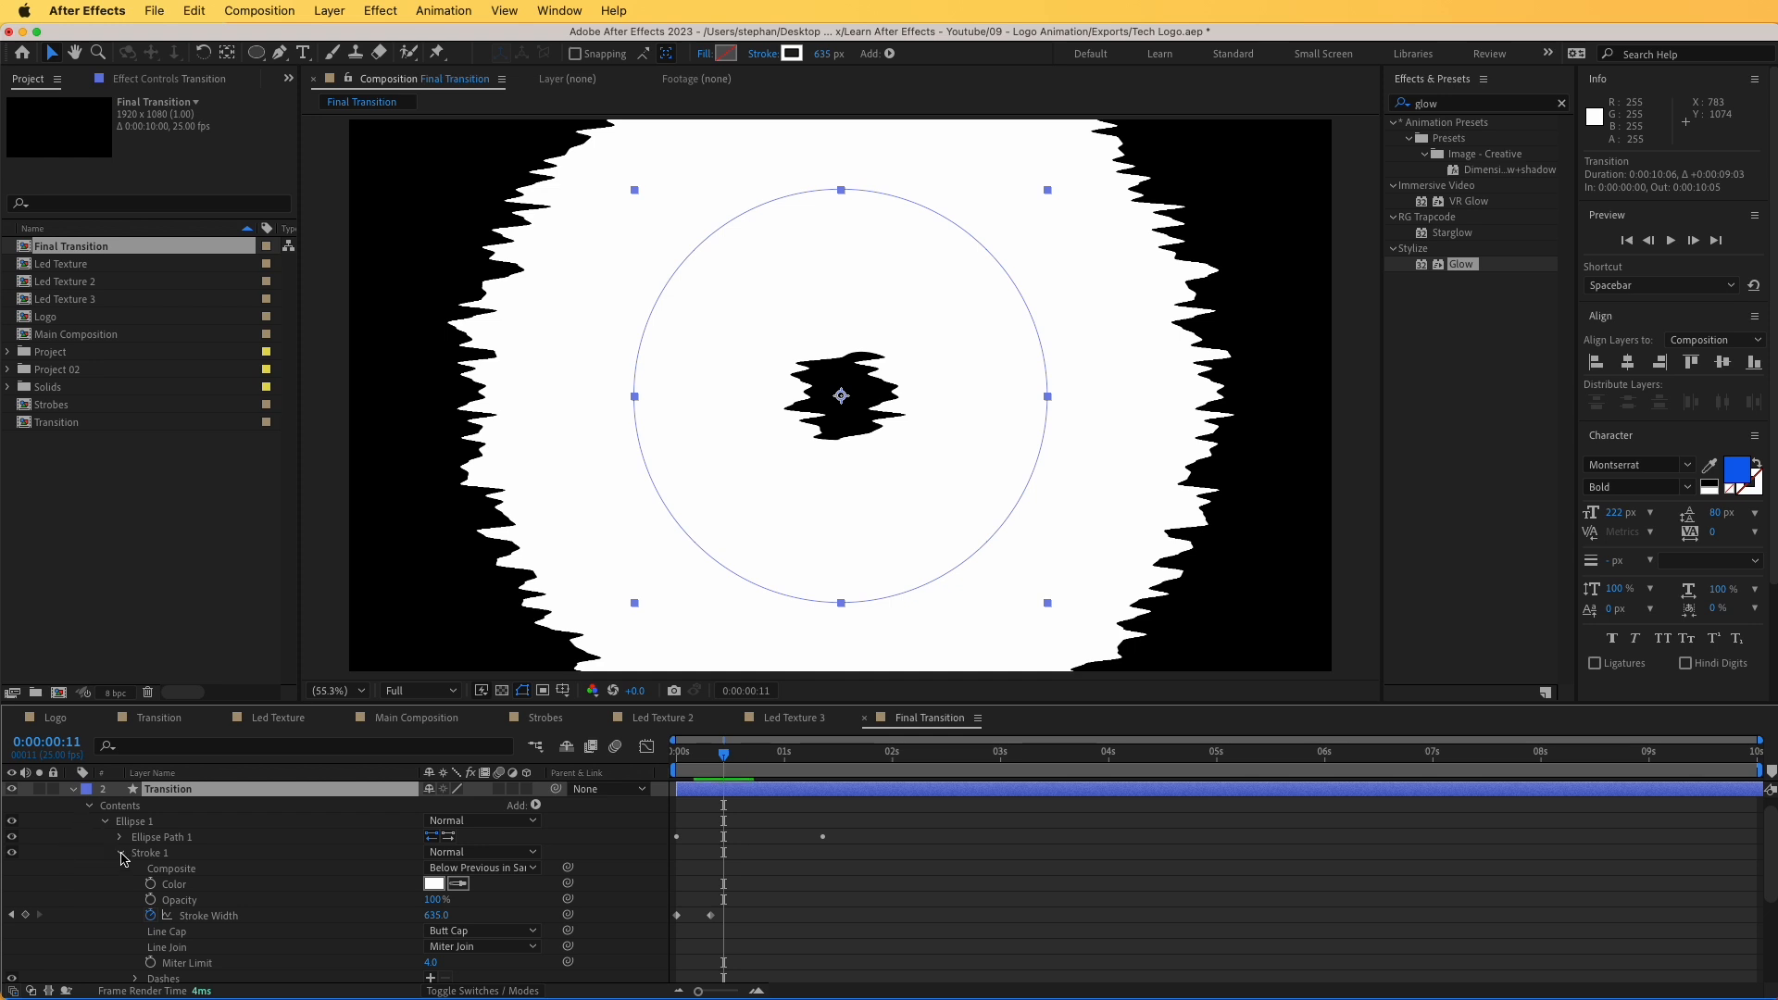
click(122, 852)
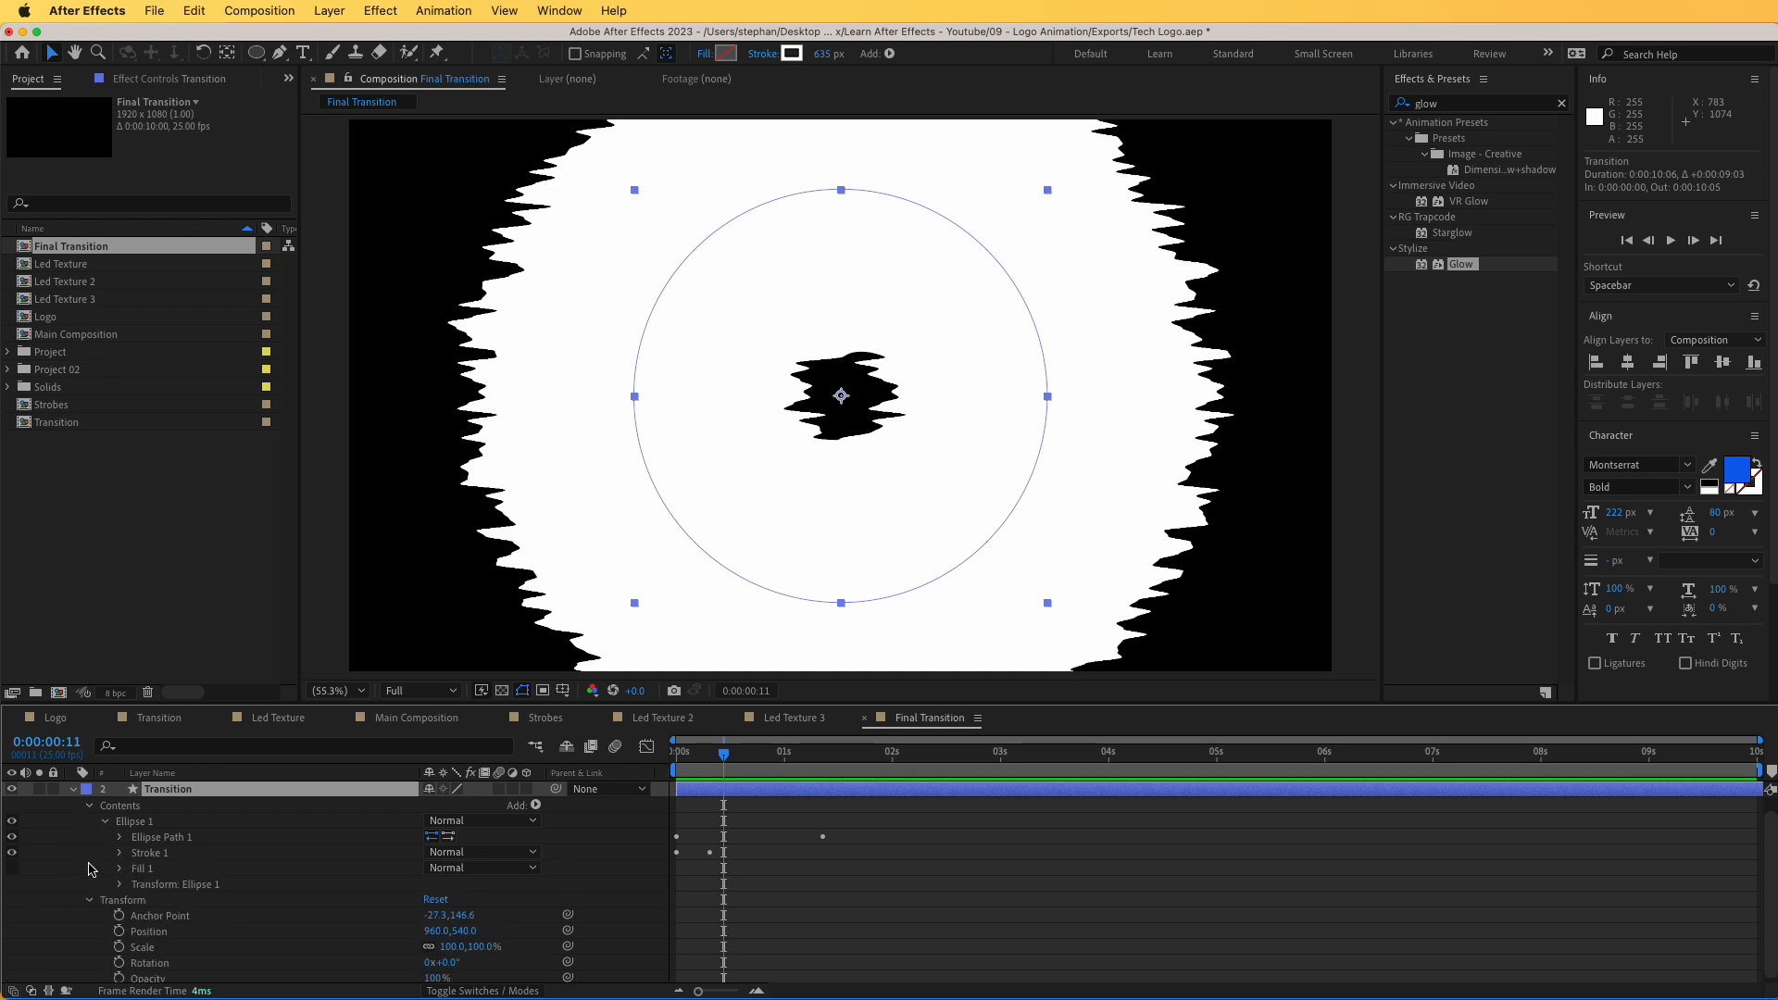
click(11, 852)
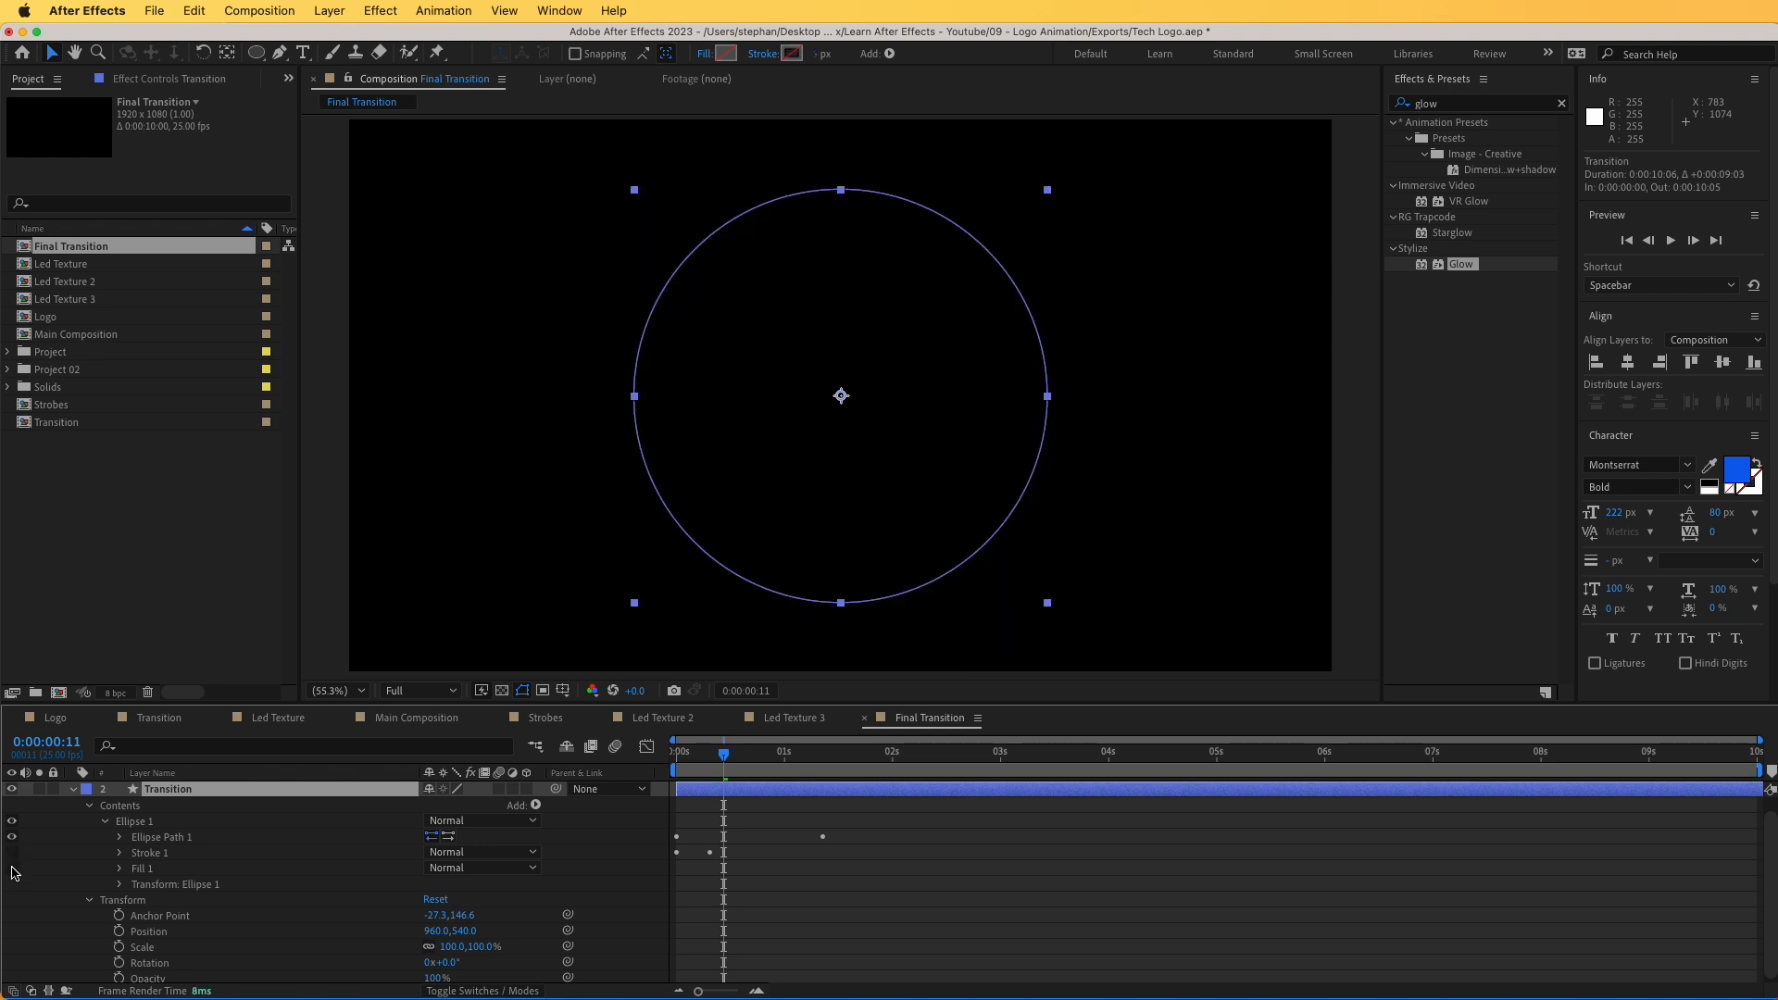
click(12, 869)
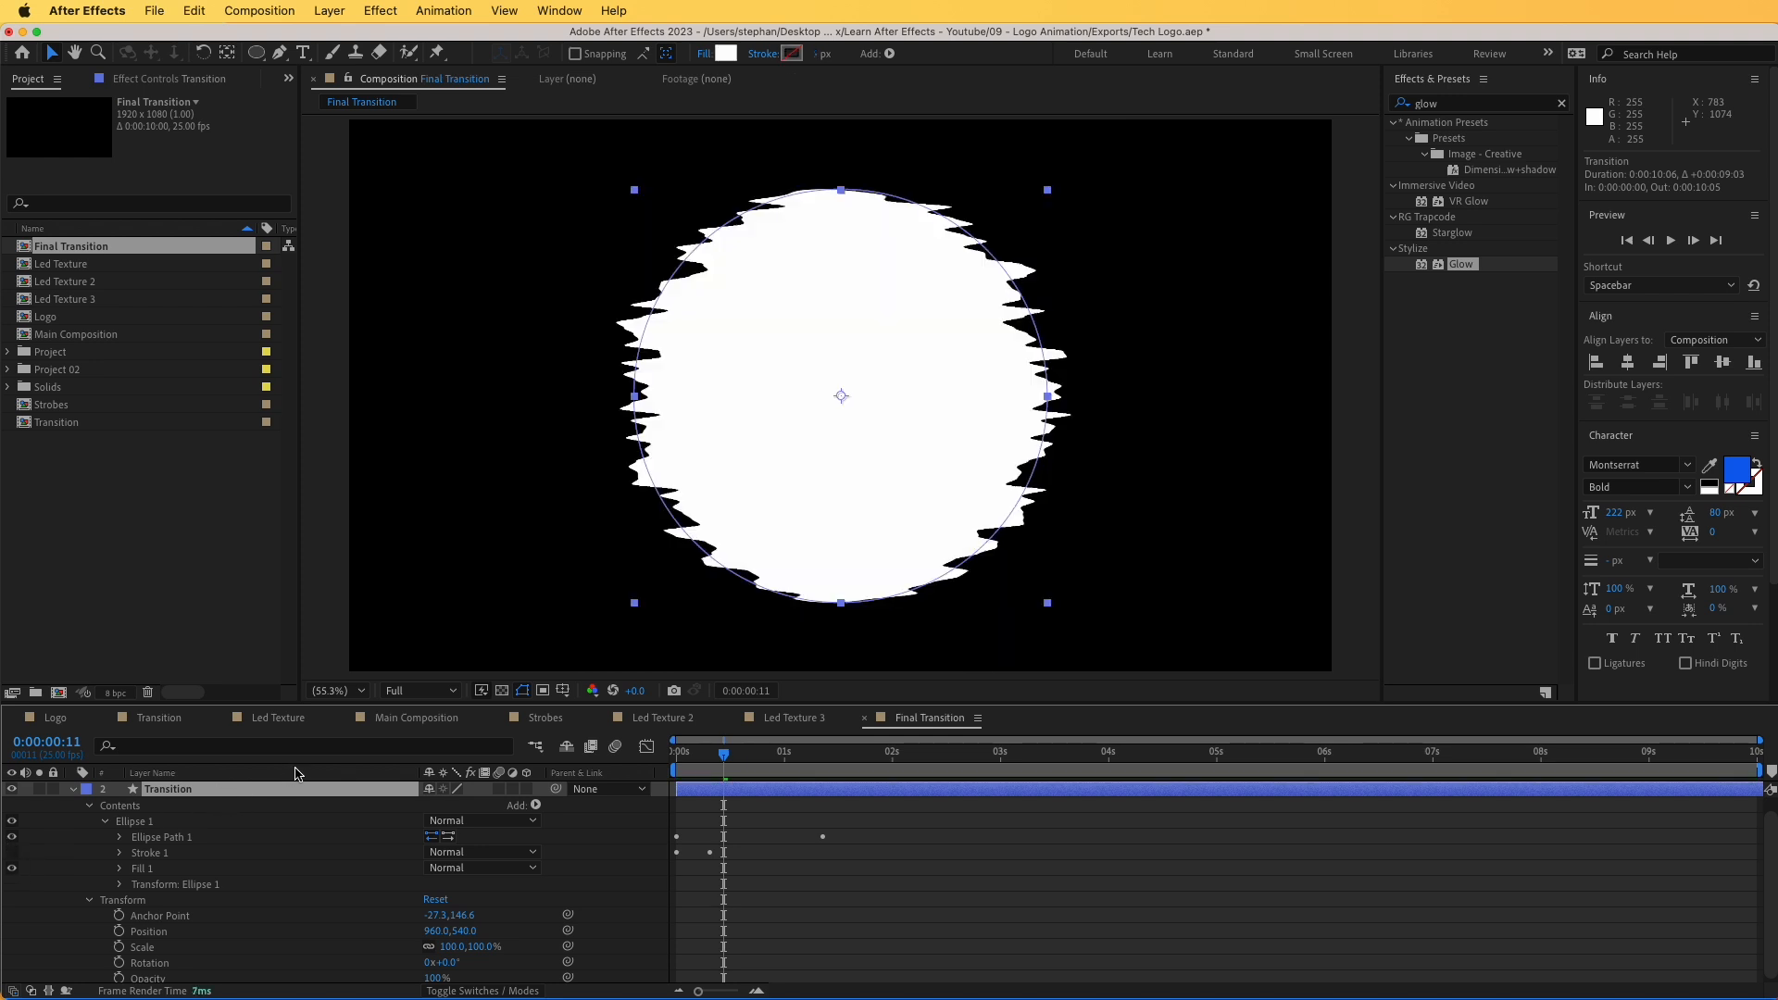
key(space)
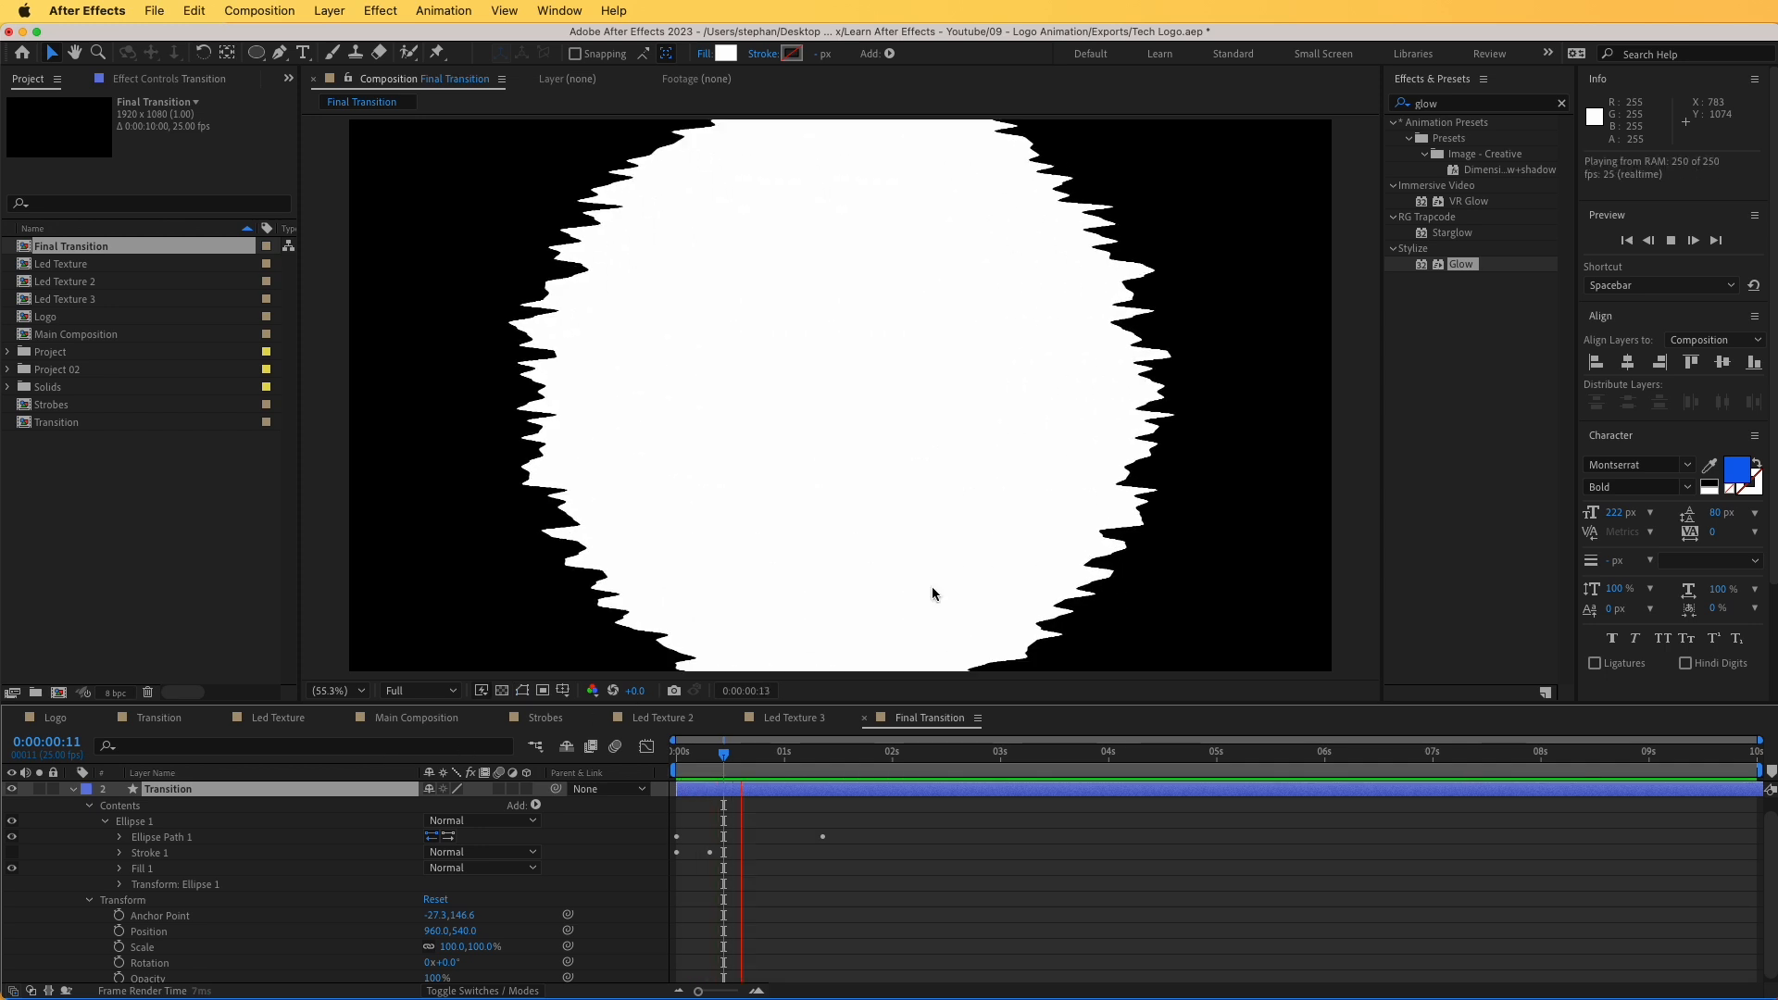
key(space)
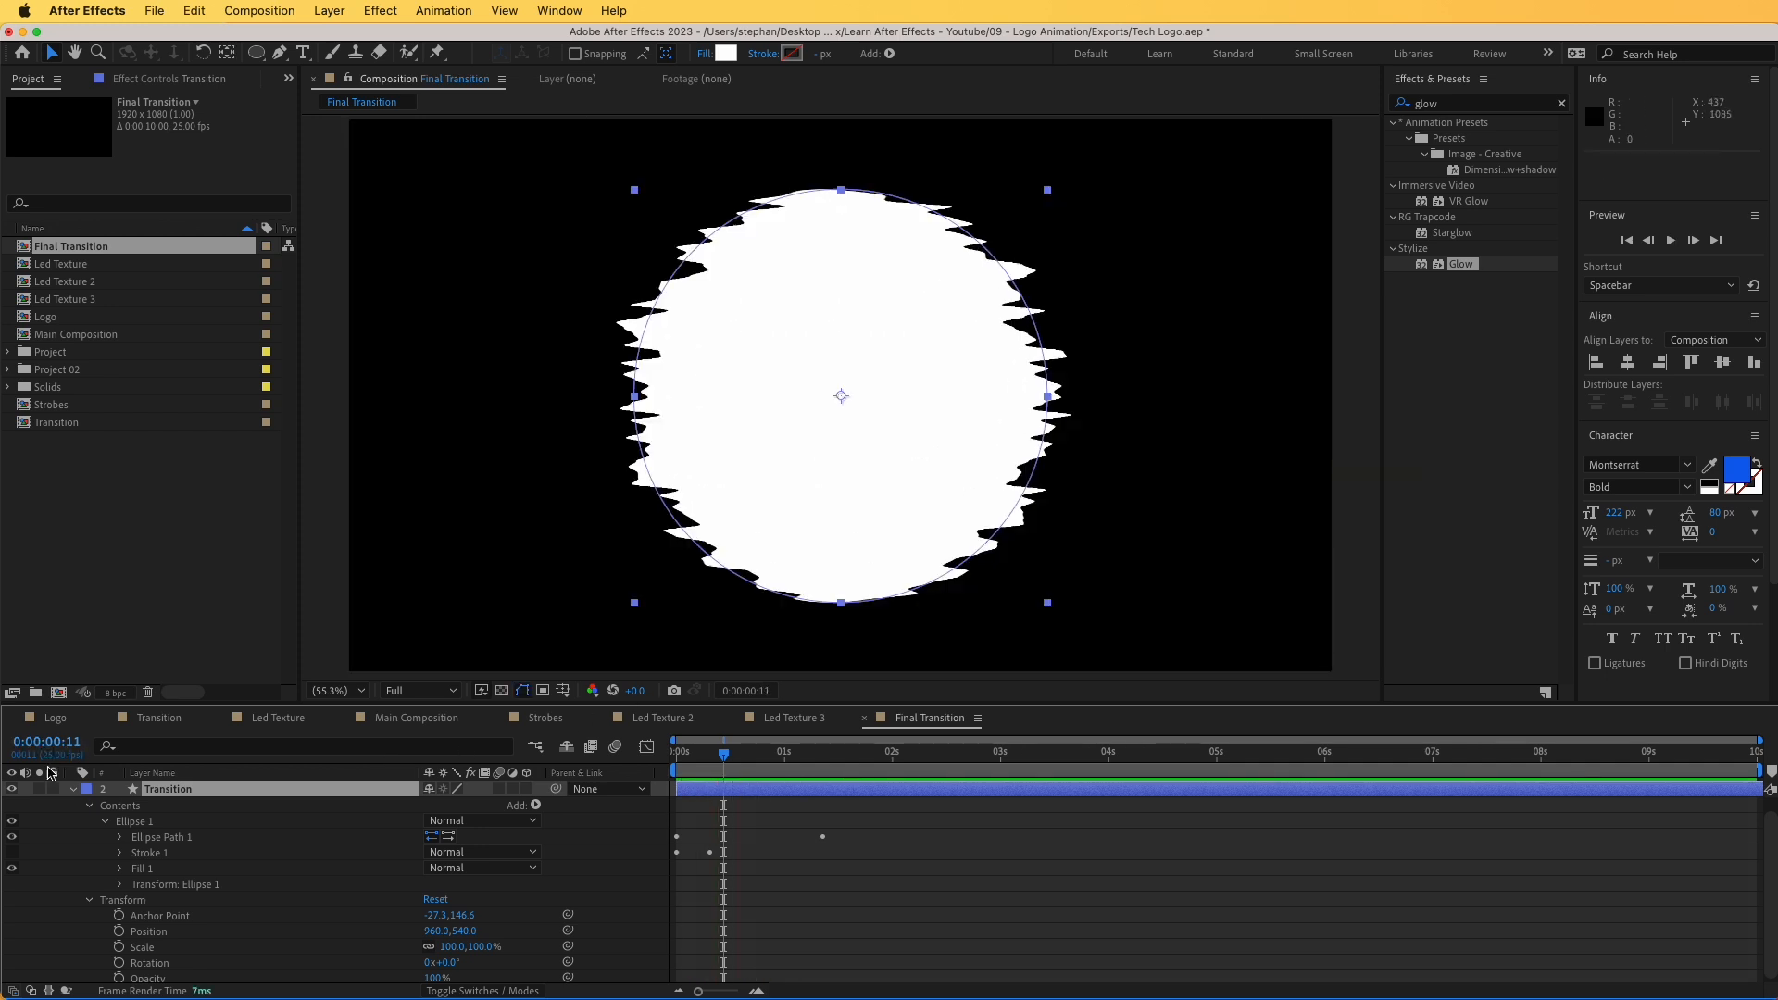
key(super+alt+y)
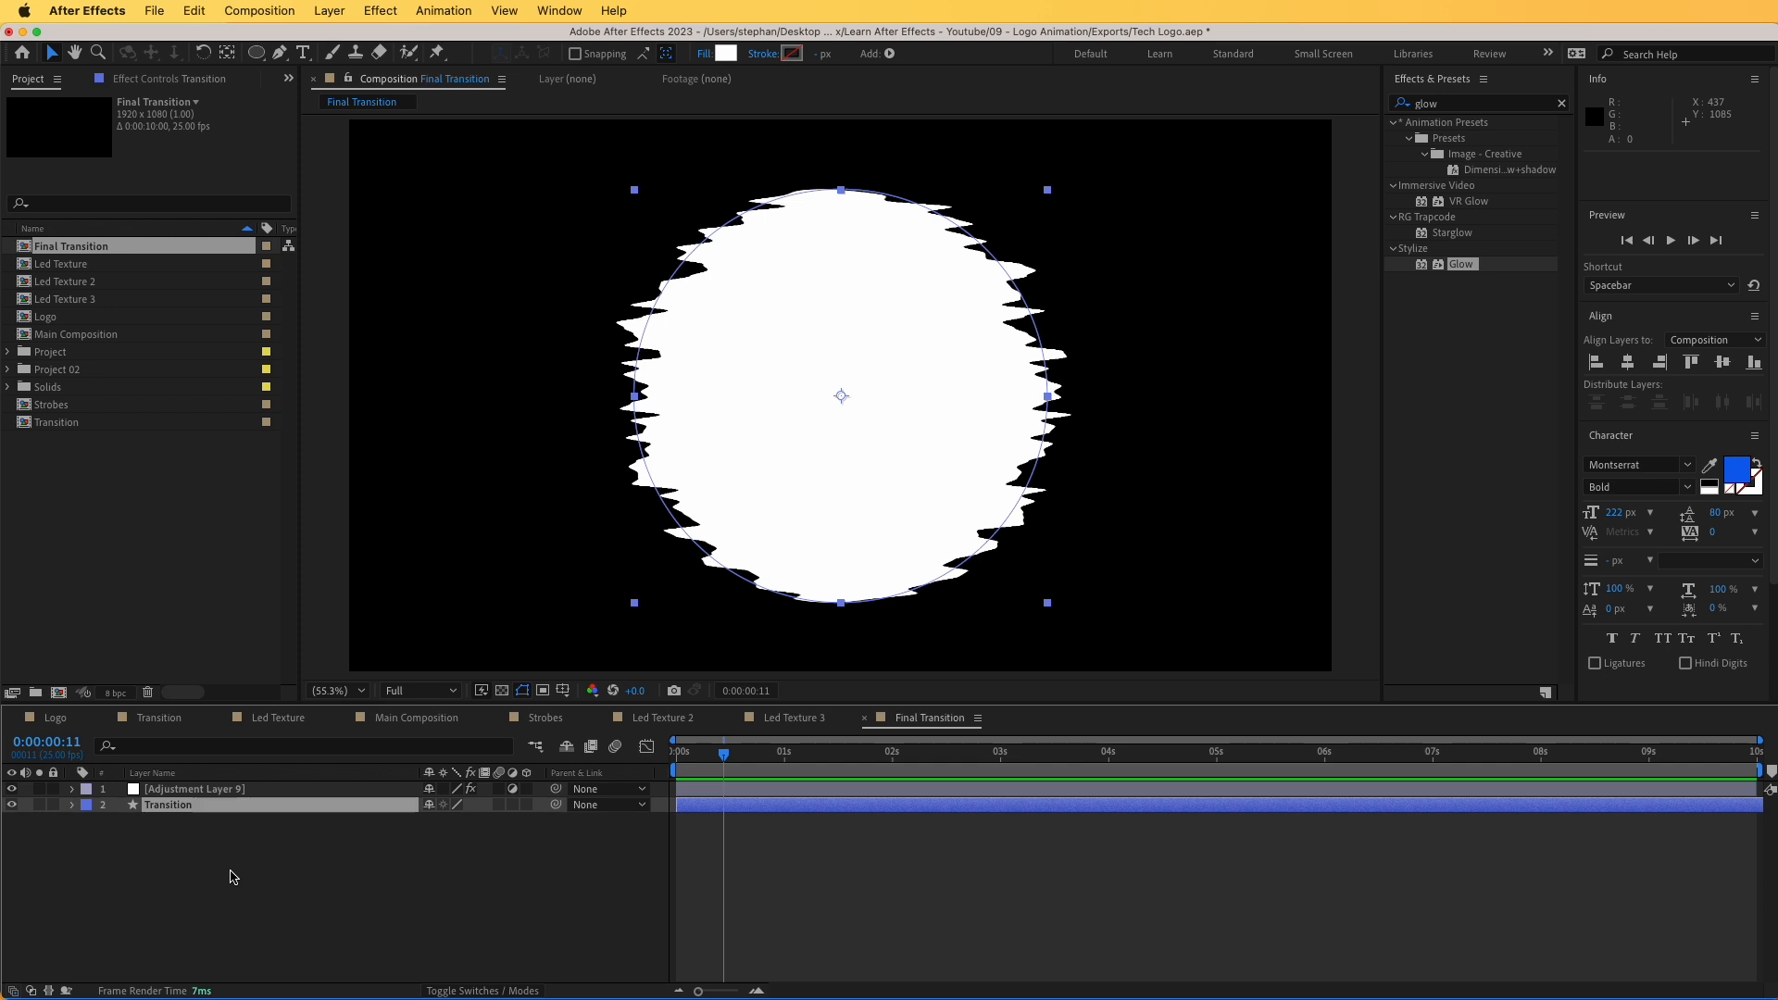
click(382, 874)
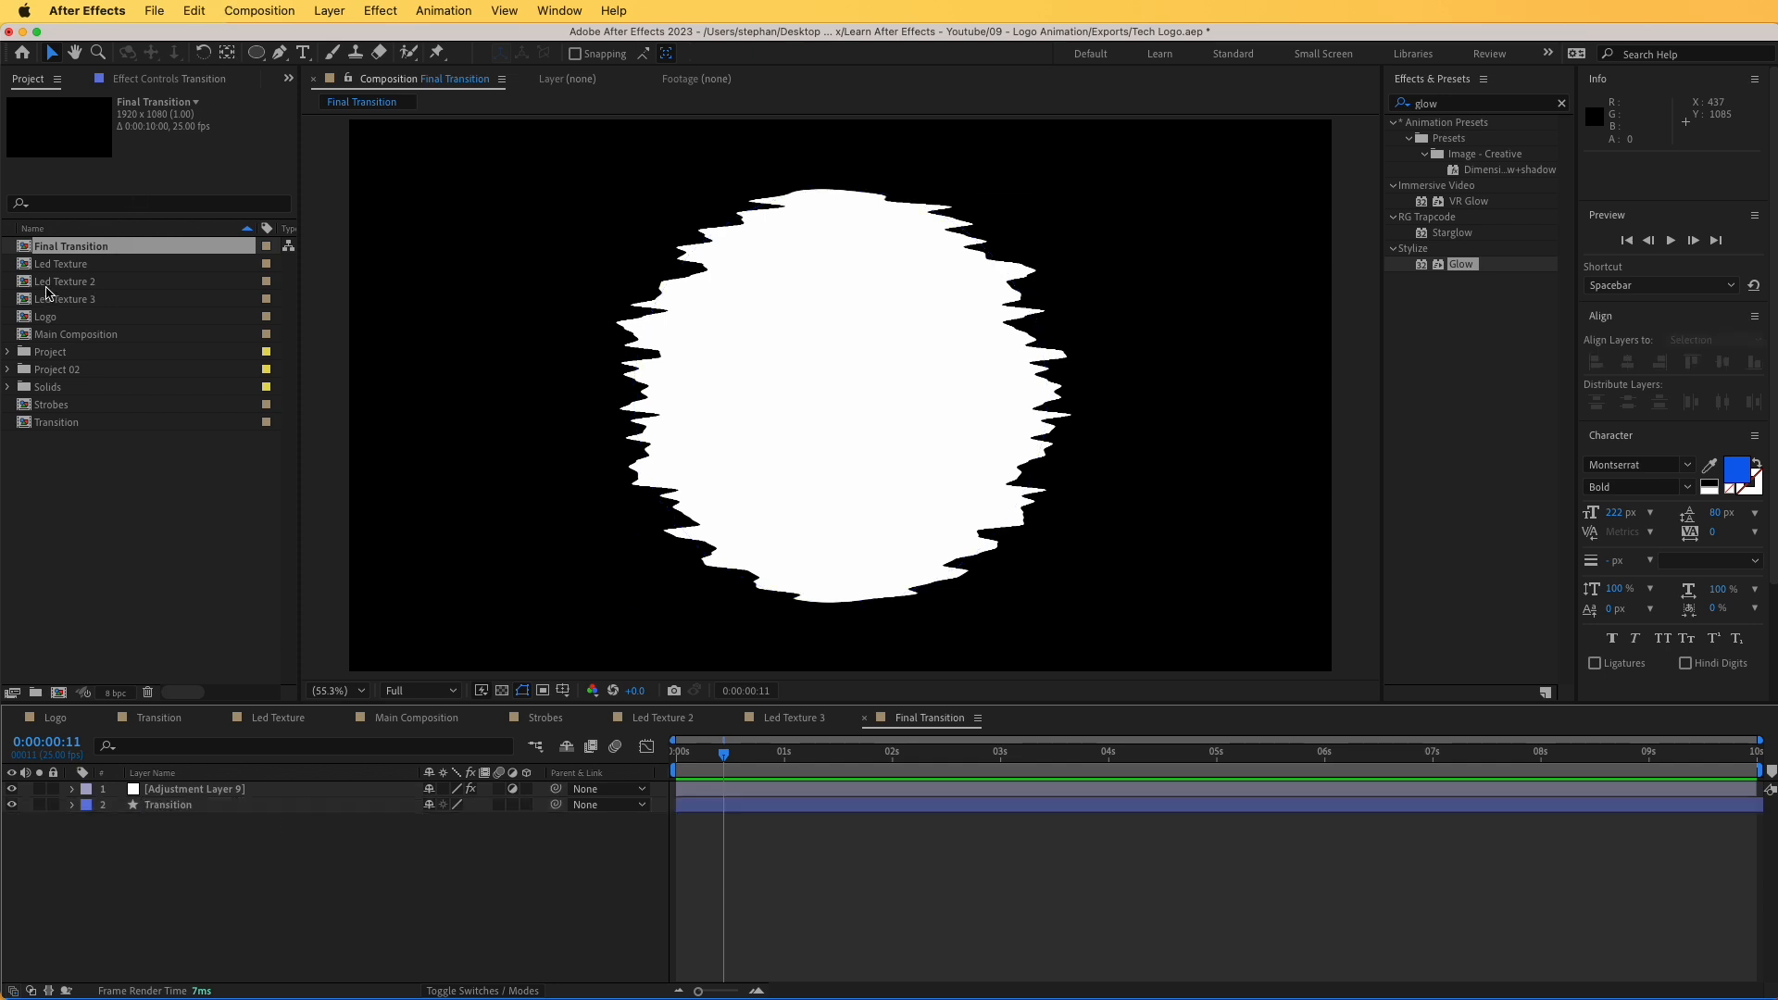
- Add the Led Texture composition as a hidden bottom layer and apply CC Vector Blur to Adjustment Layer 9
drag(59, 268, 96, 836)
click(11, 821)
click(199, 789)
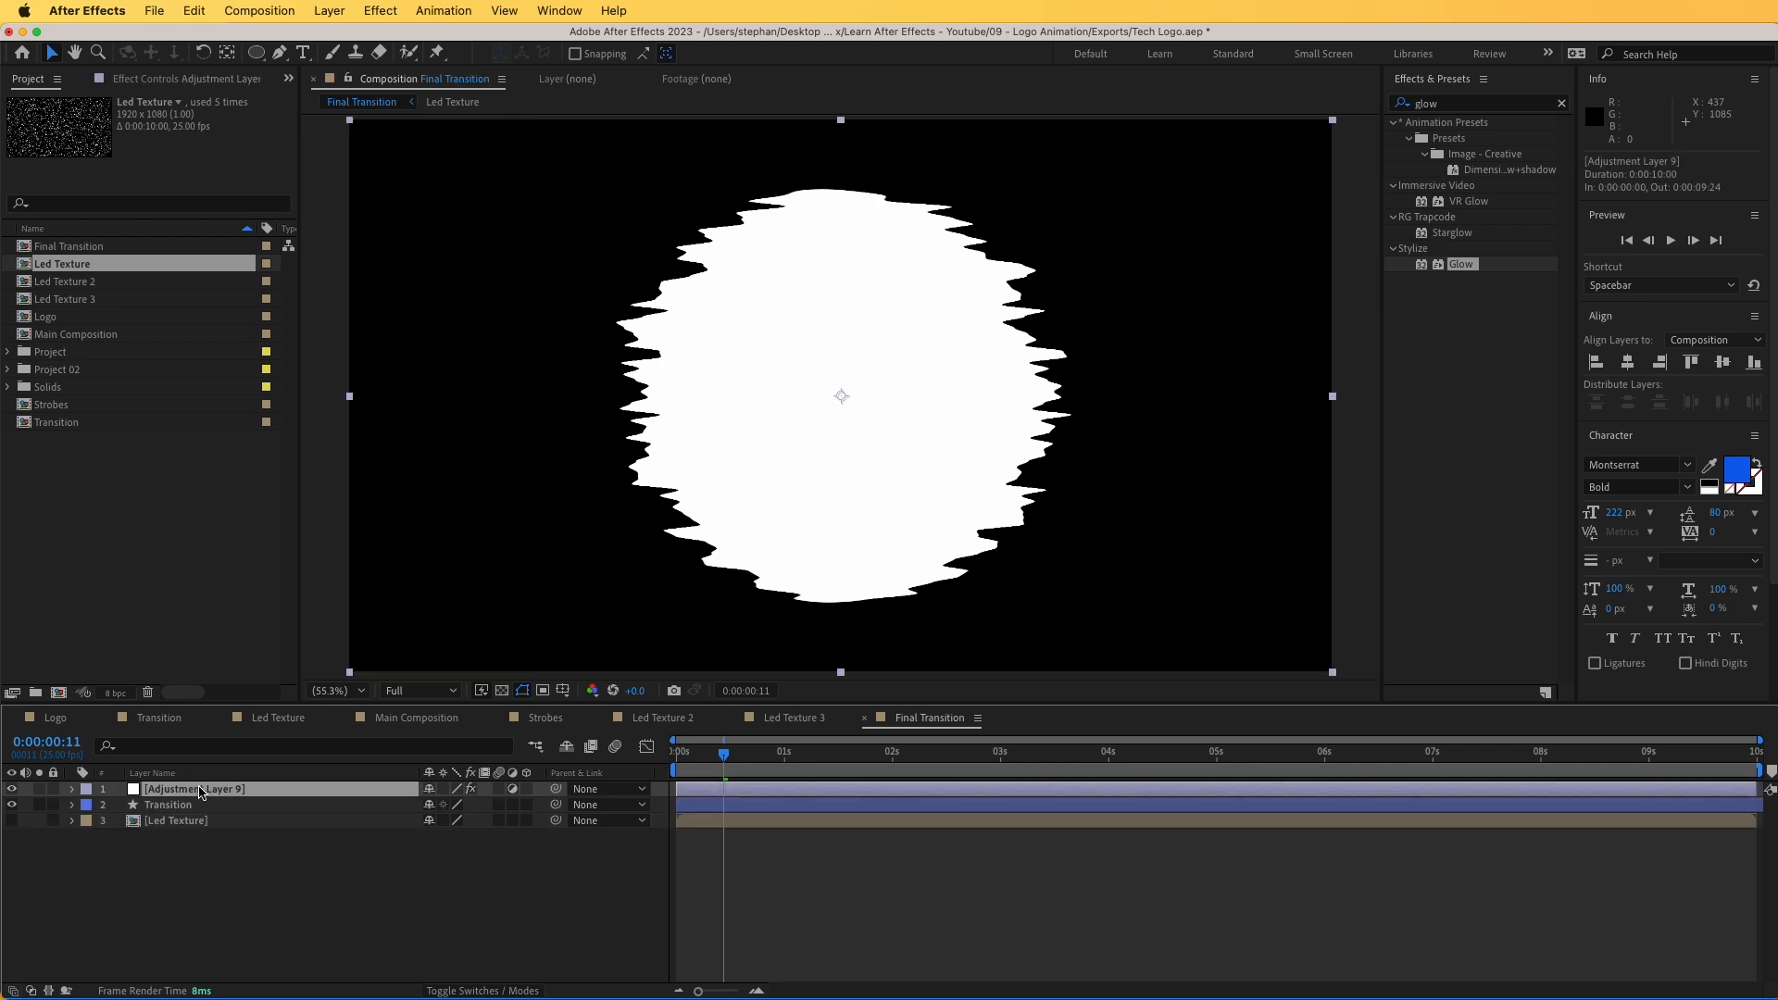
click(159, 80)
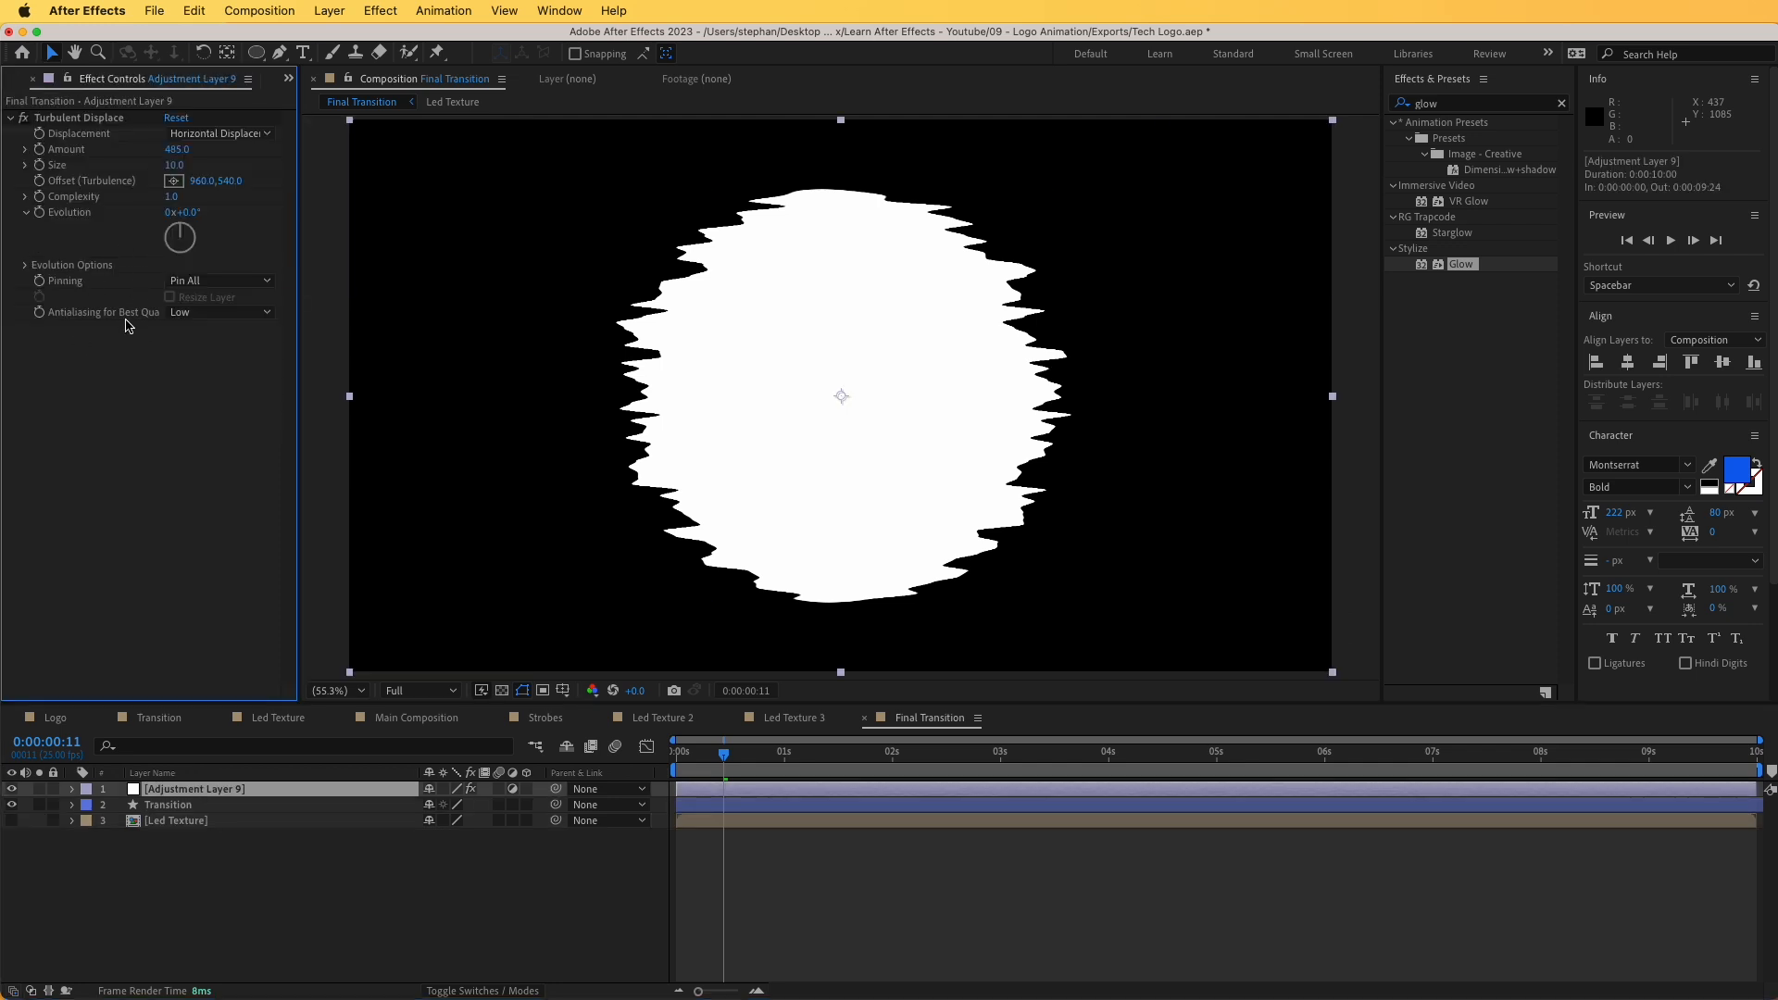
click(1461, 105)
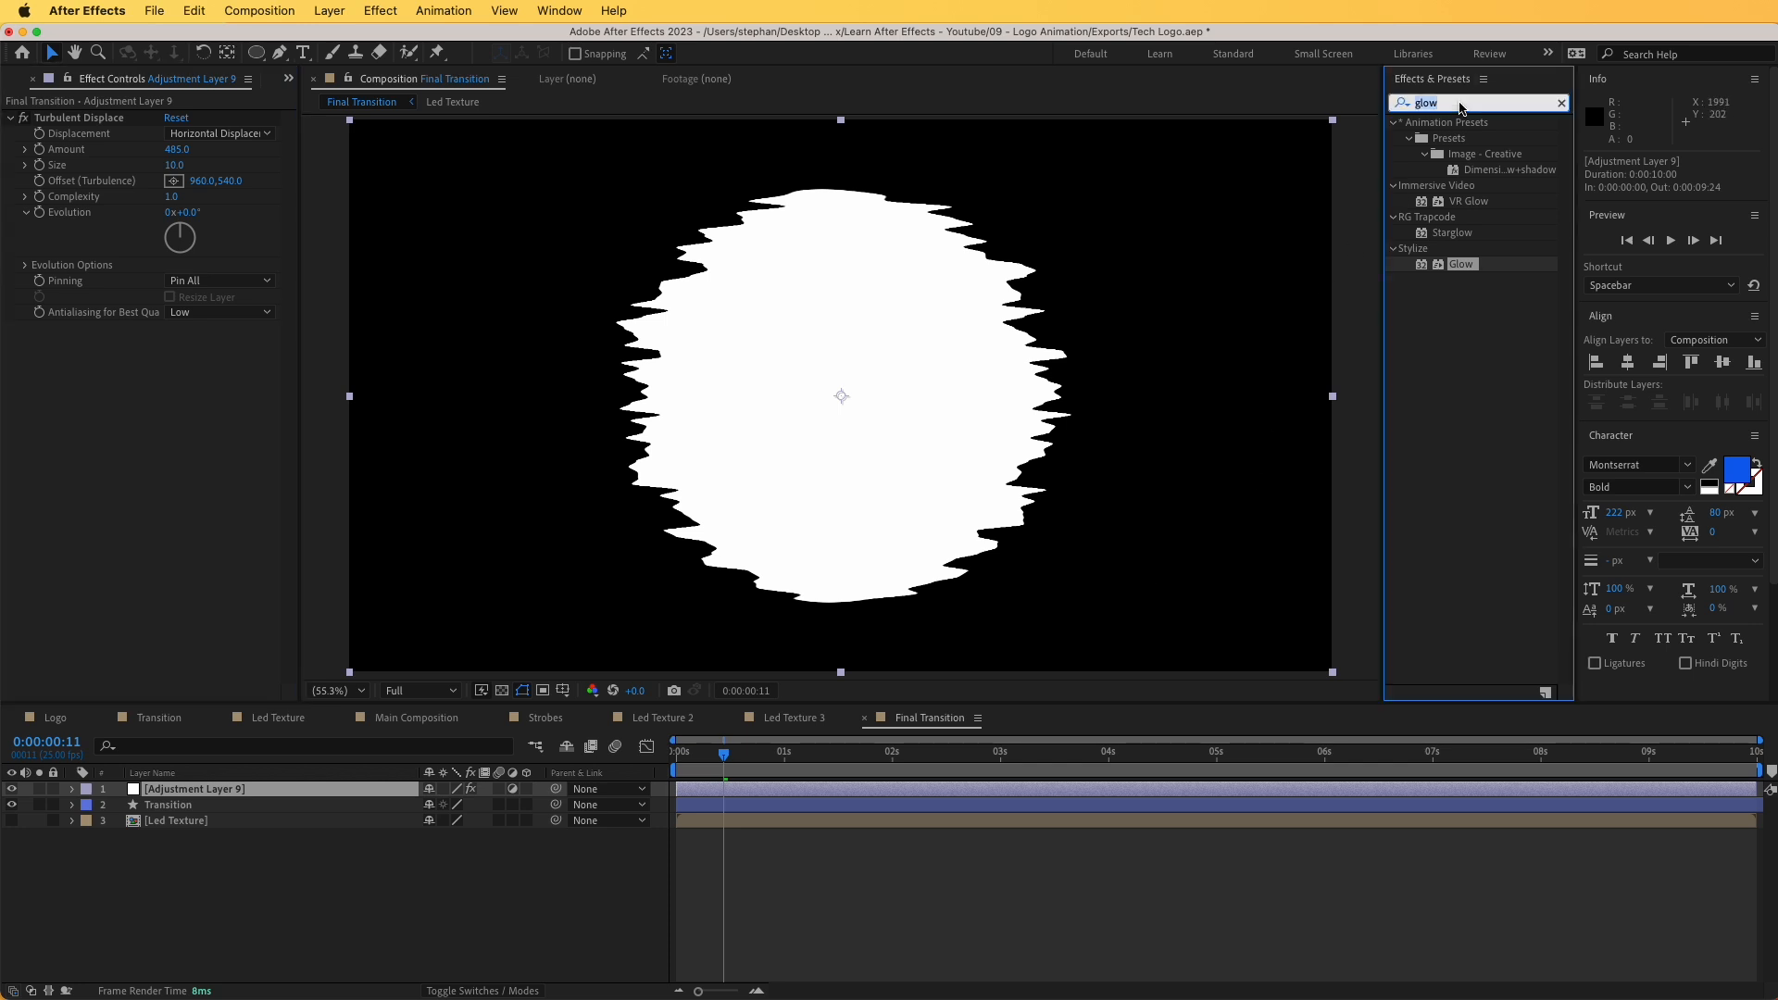
text(vector)
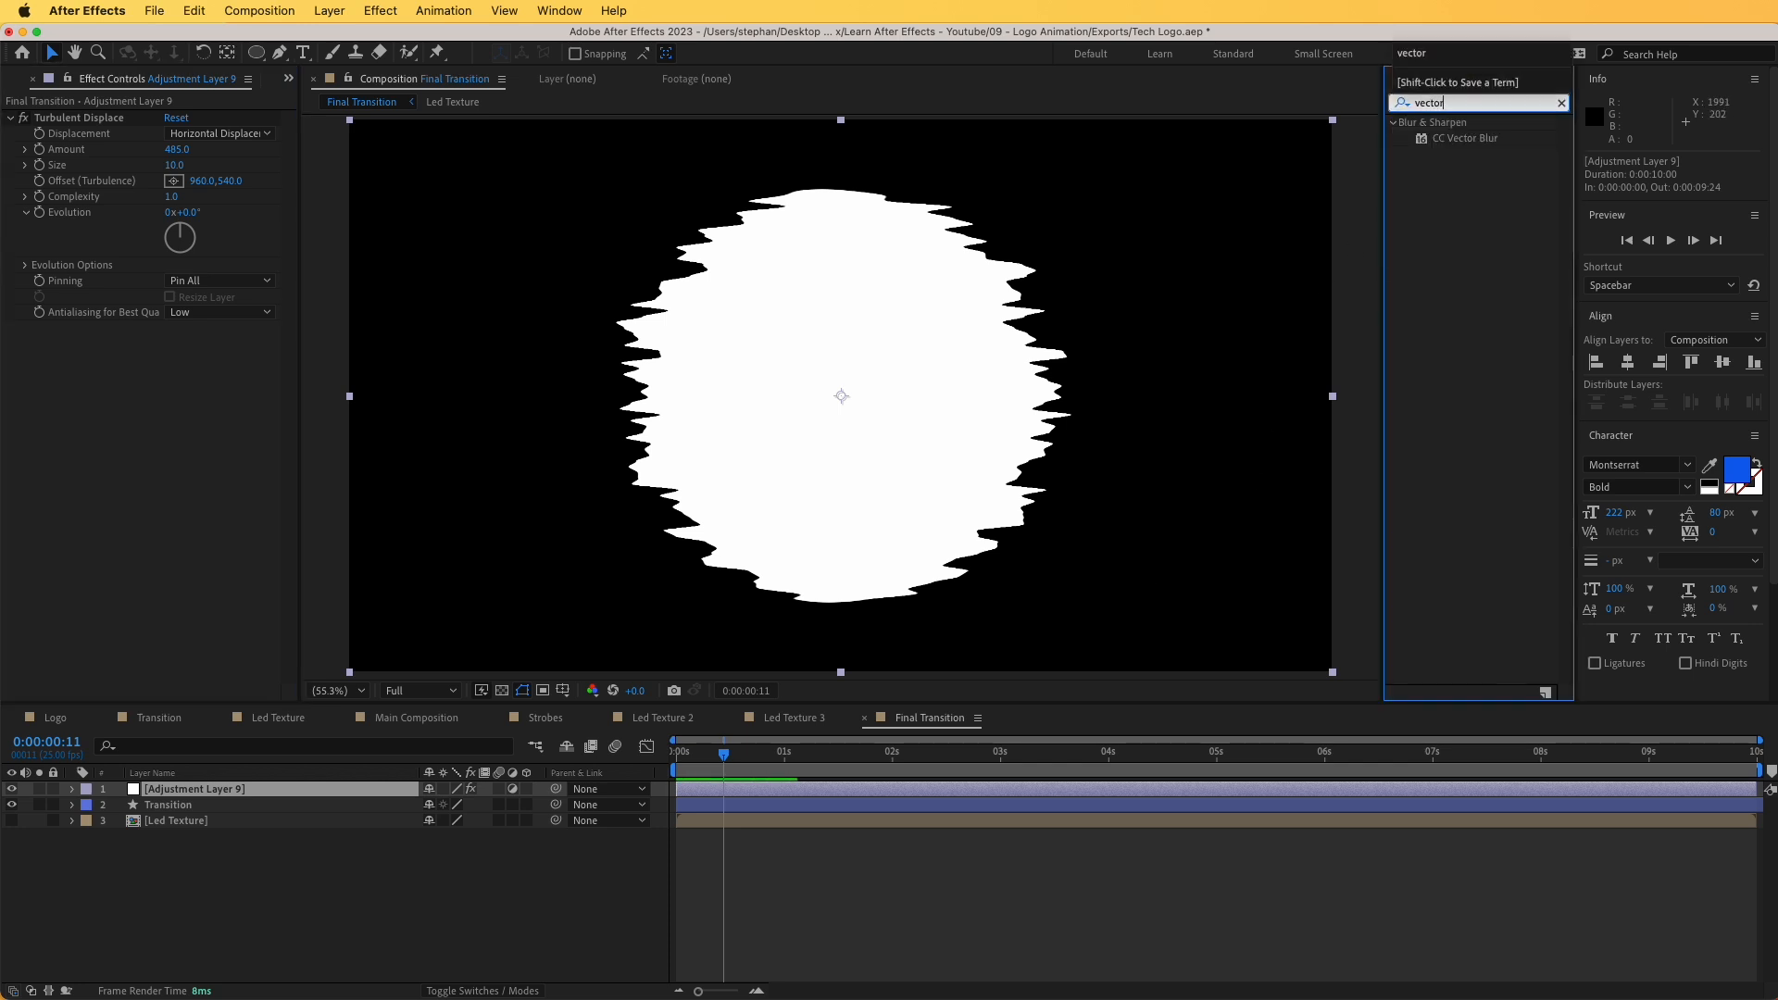
drag(1490, 145, 131, 477)
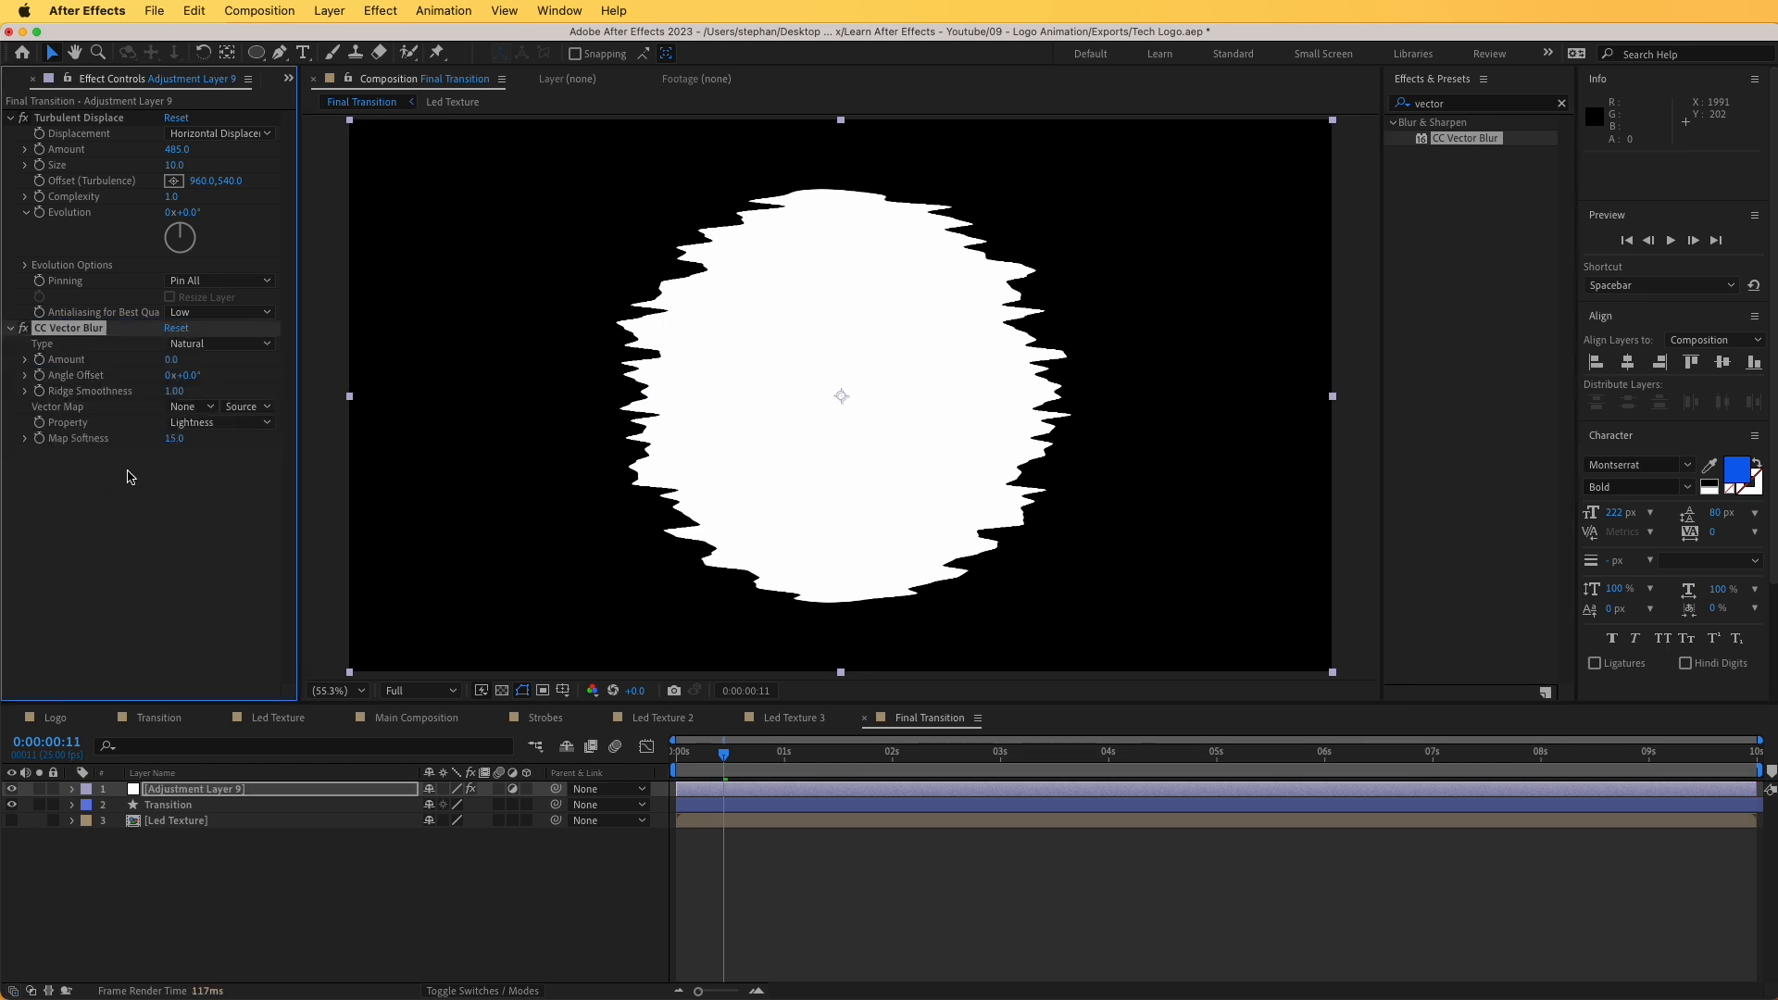
- Set CC Vector Blur's Vector Map to Led Texture, Amount to 111 and Map Softness to 0, and preview the transition
click(184, 411)
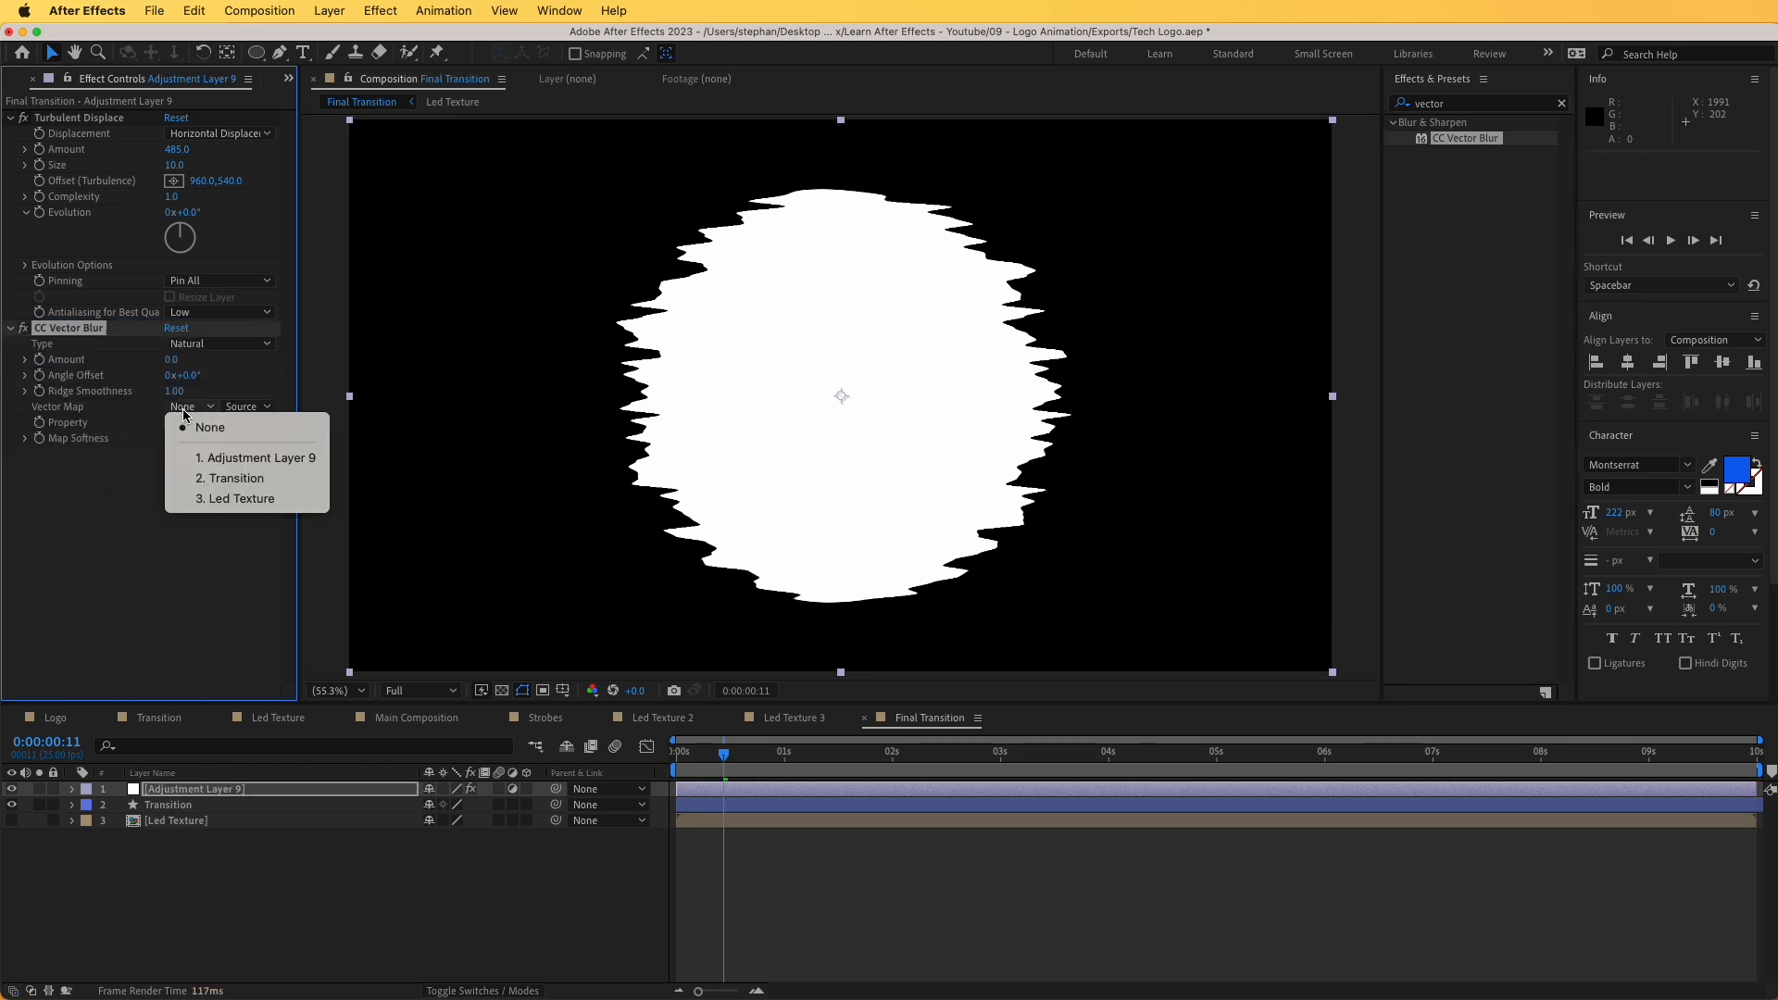
click(241, 500)
drag(171, 359, 265, 359)
drag(174, 438, 4, 459)
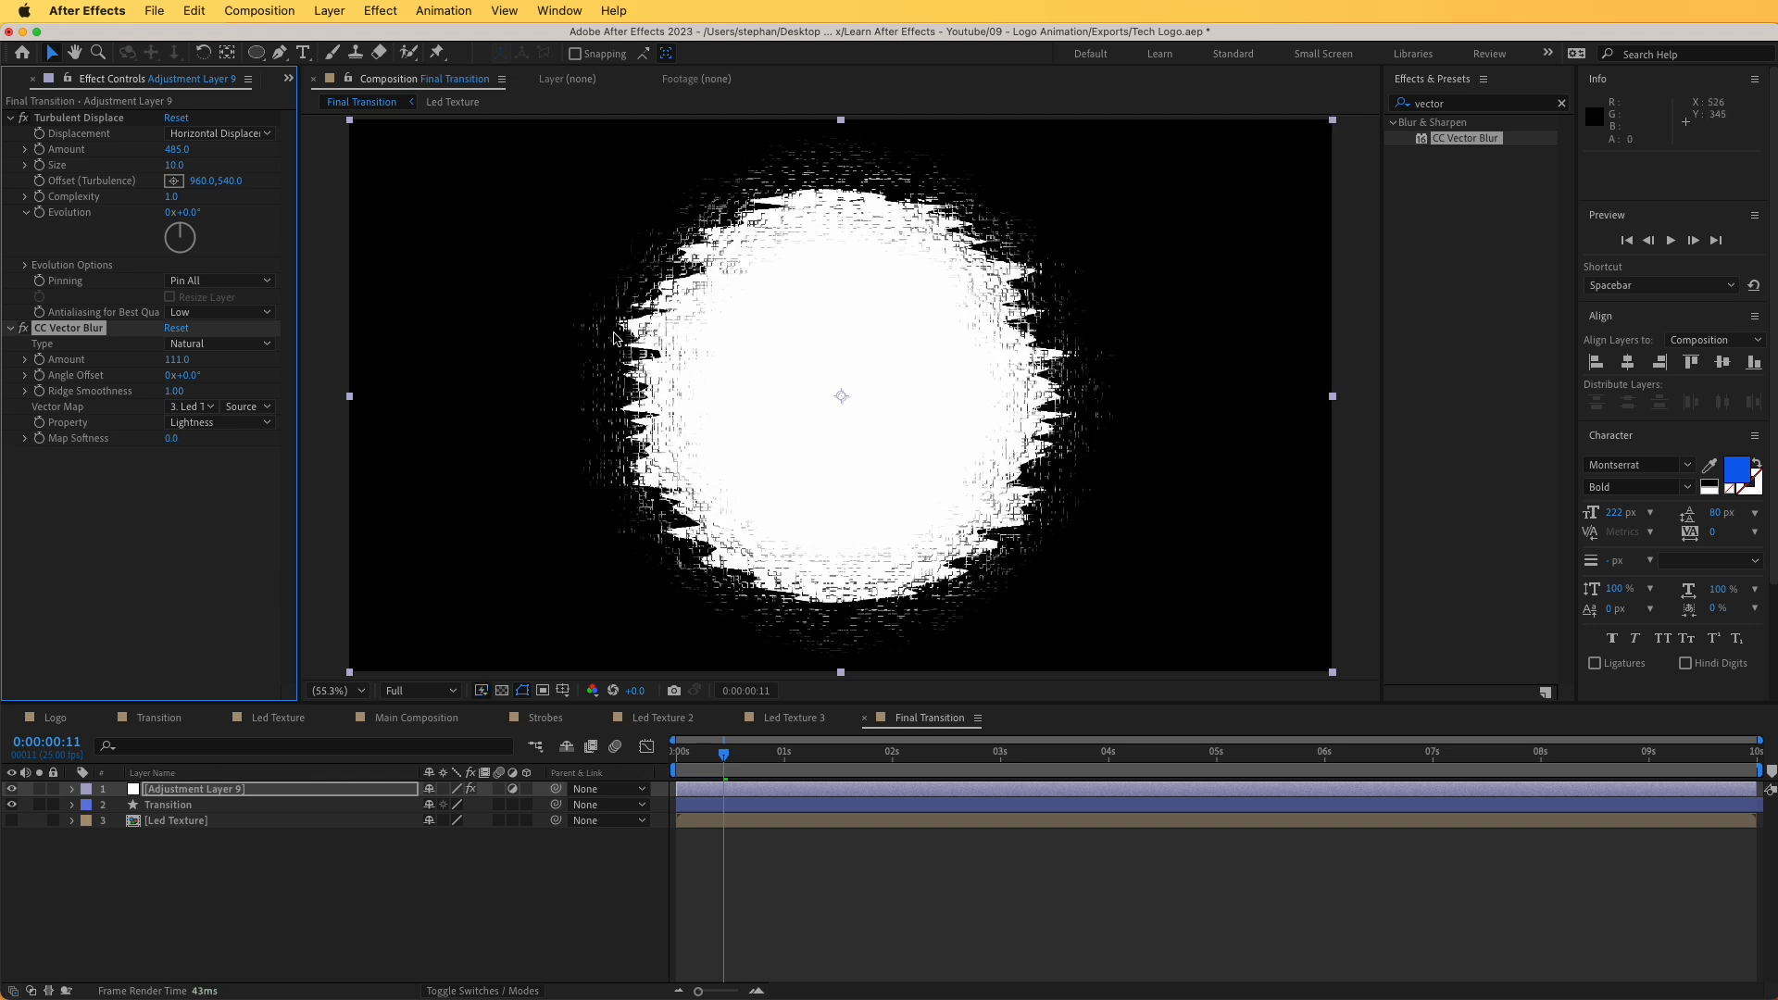
key(space)
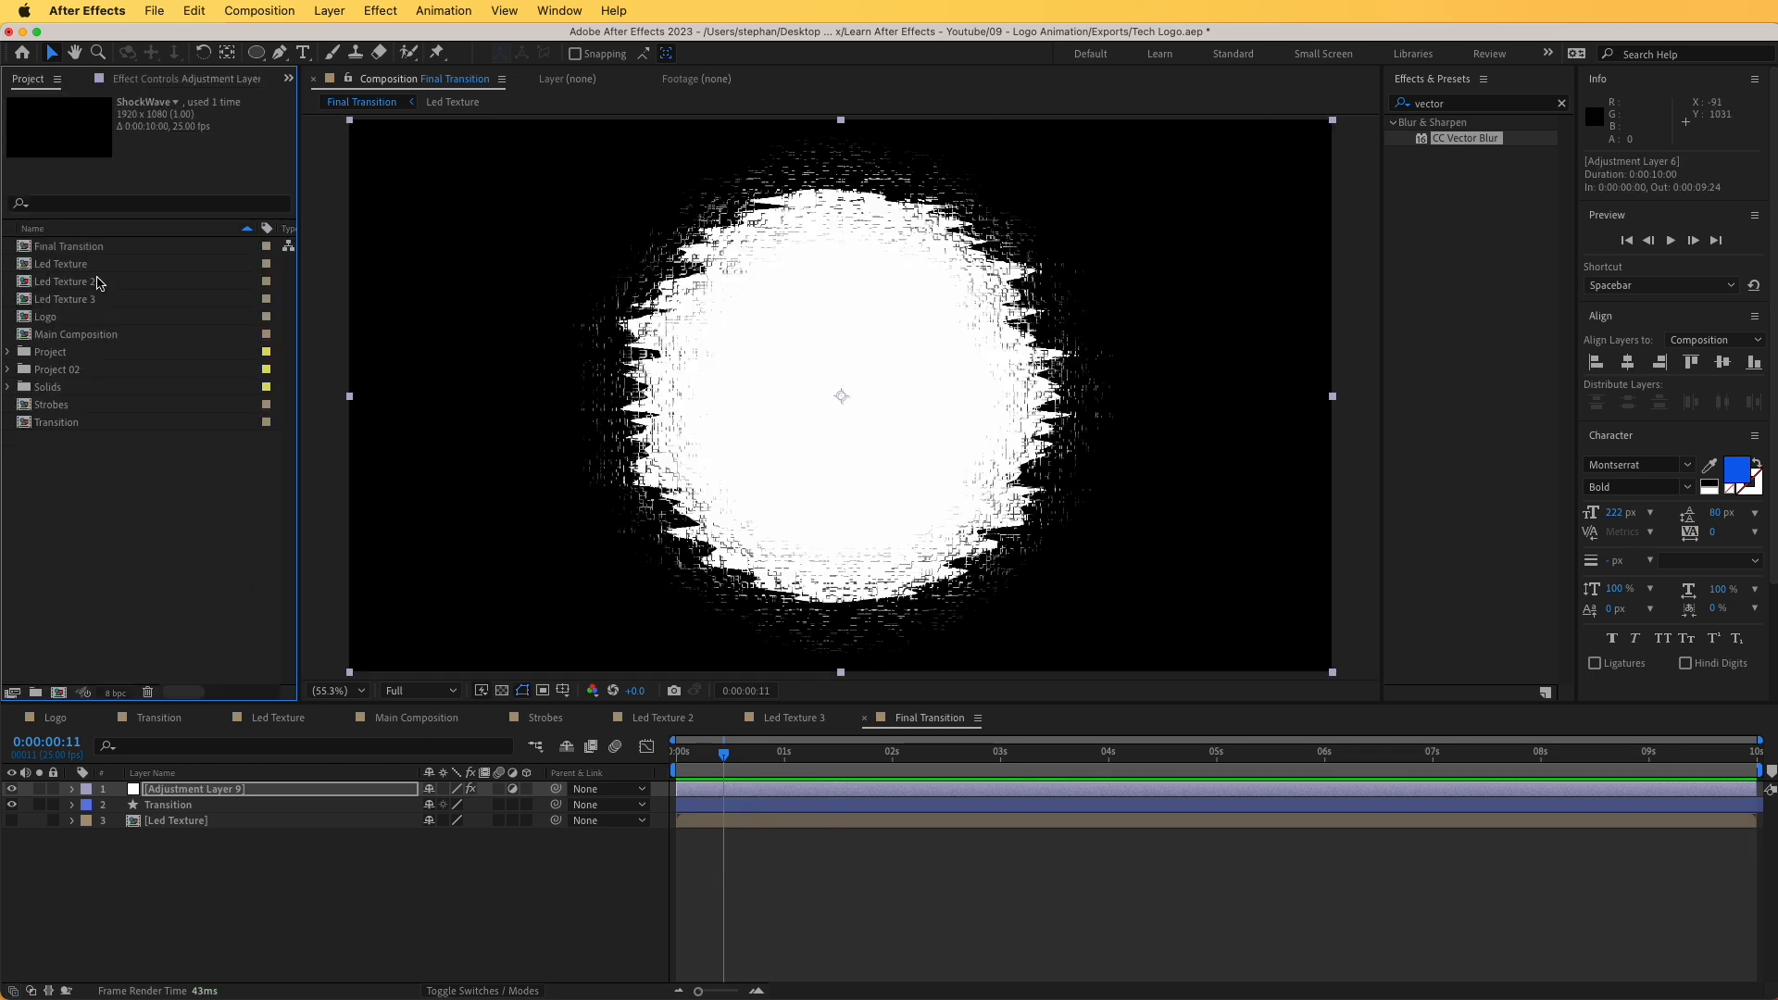
- Duplicate the Final Transition composition in the project, rename the copy Shockwave and open it
click(74, 248)
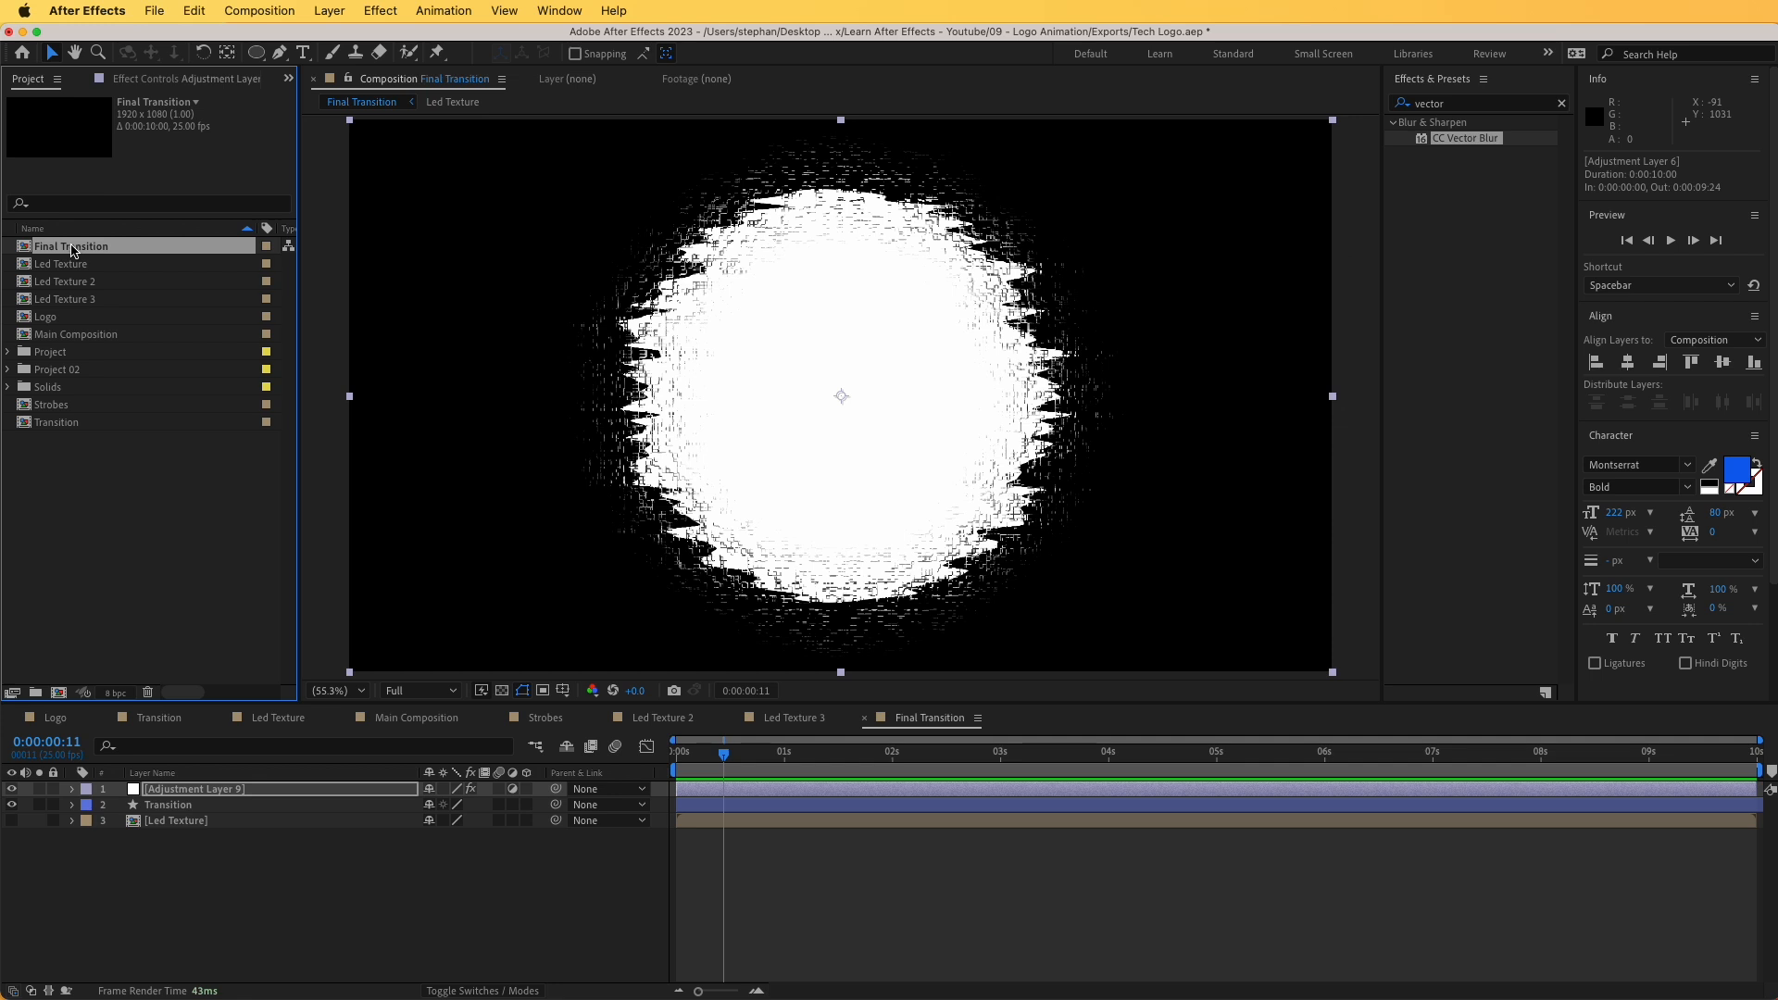
key(super+d)
key(Return)
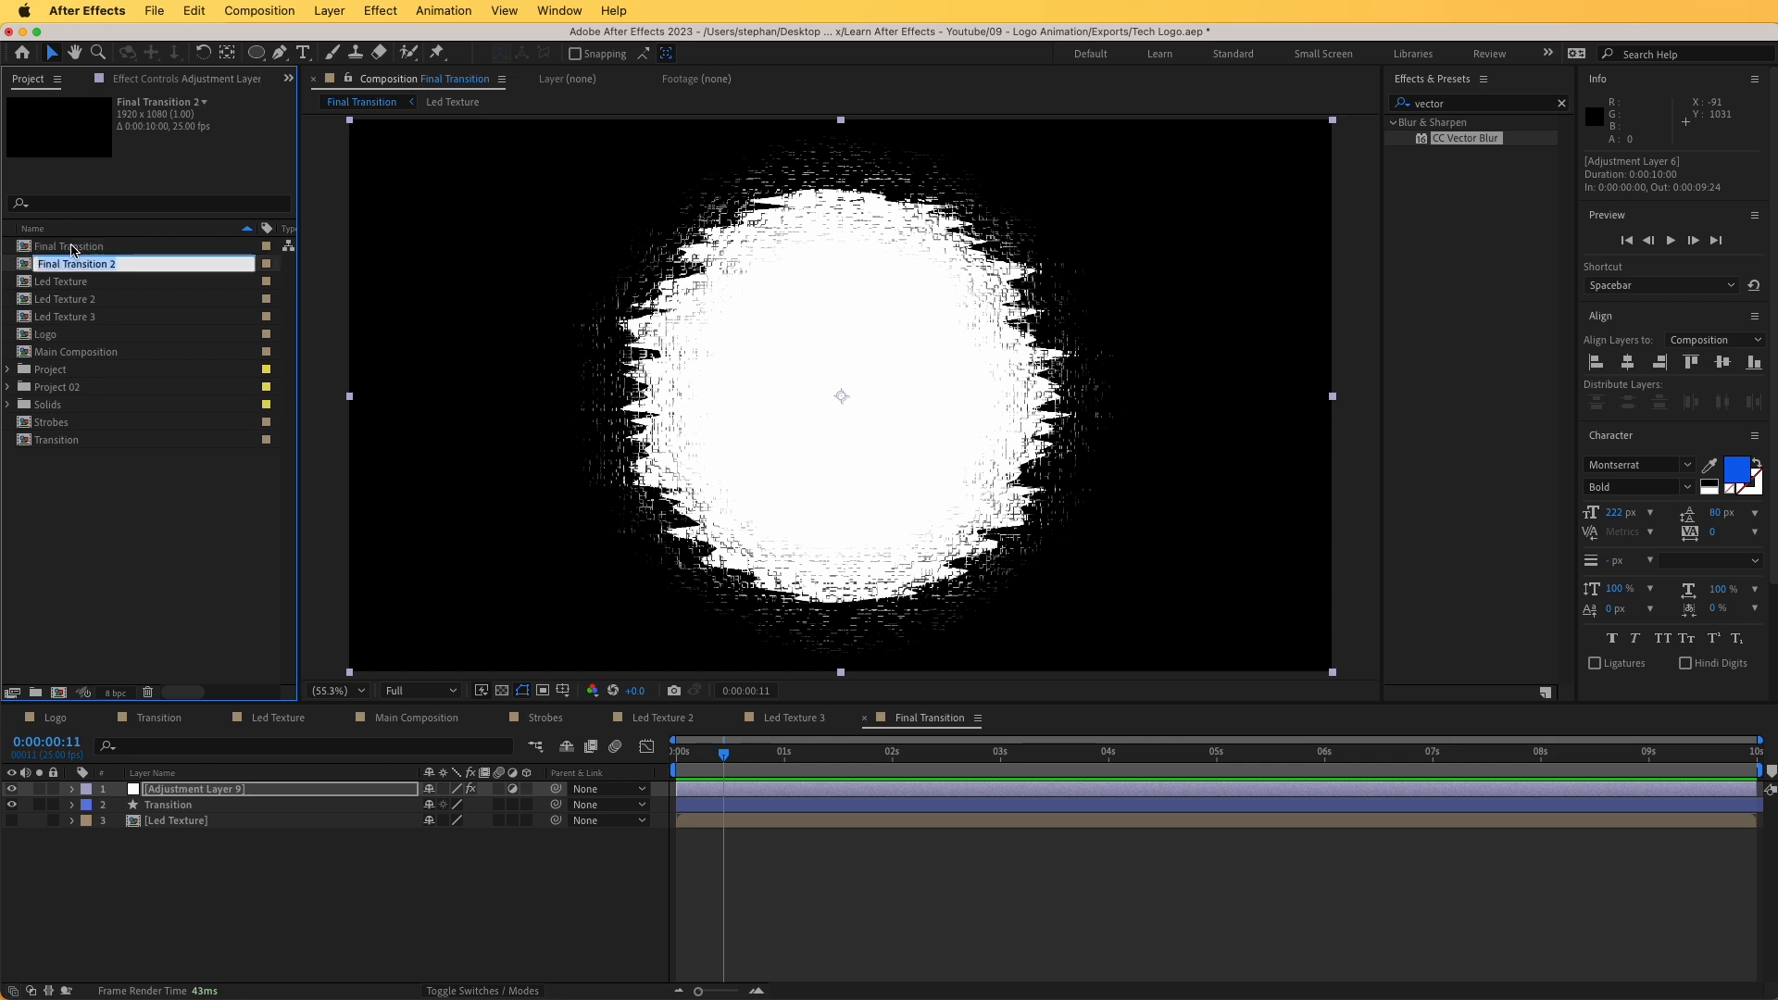
text(Shockwave)
key(Return)
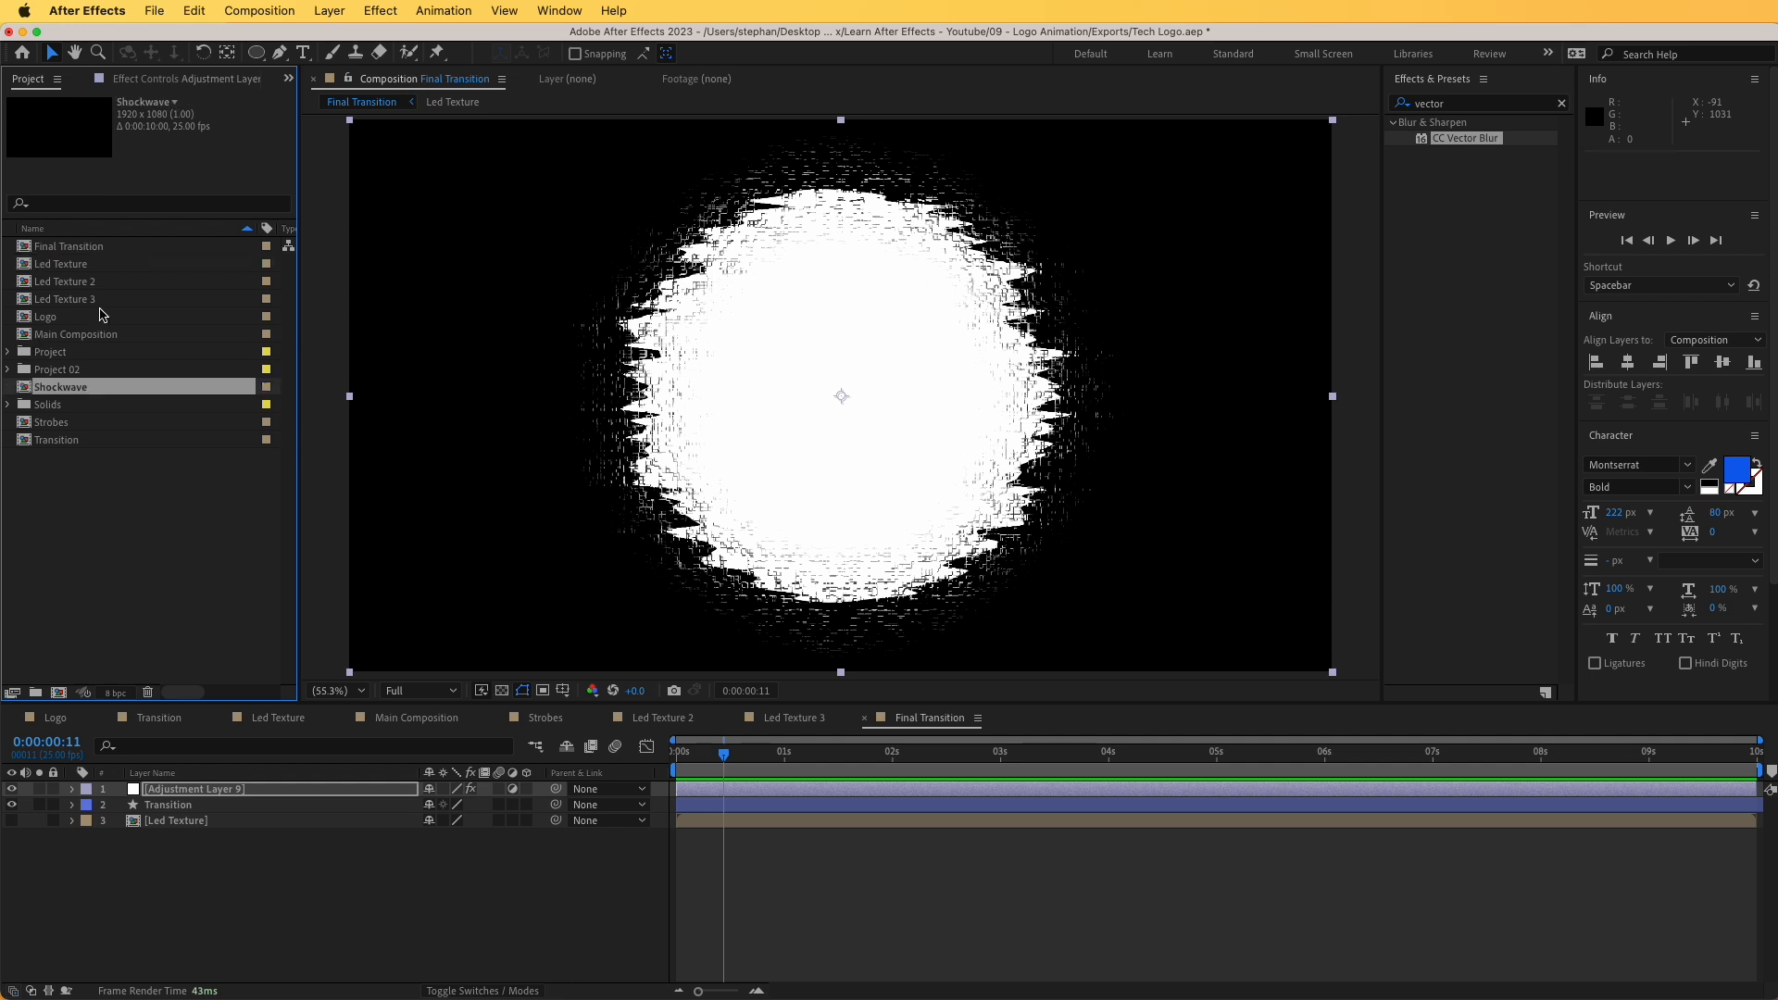
double_click(71, 392)
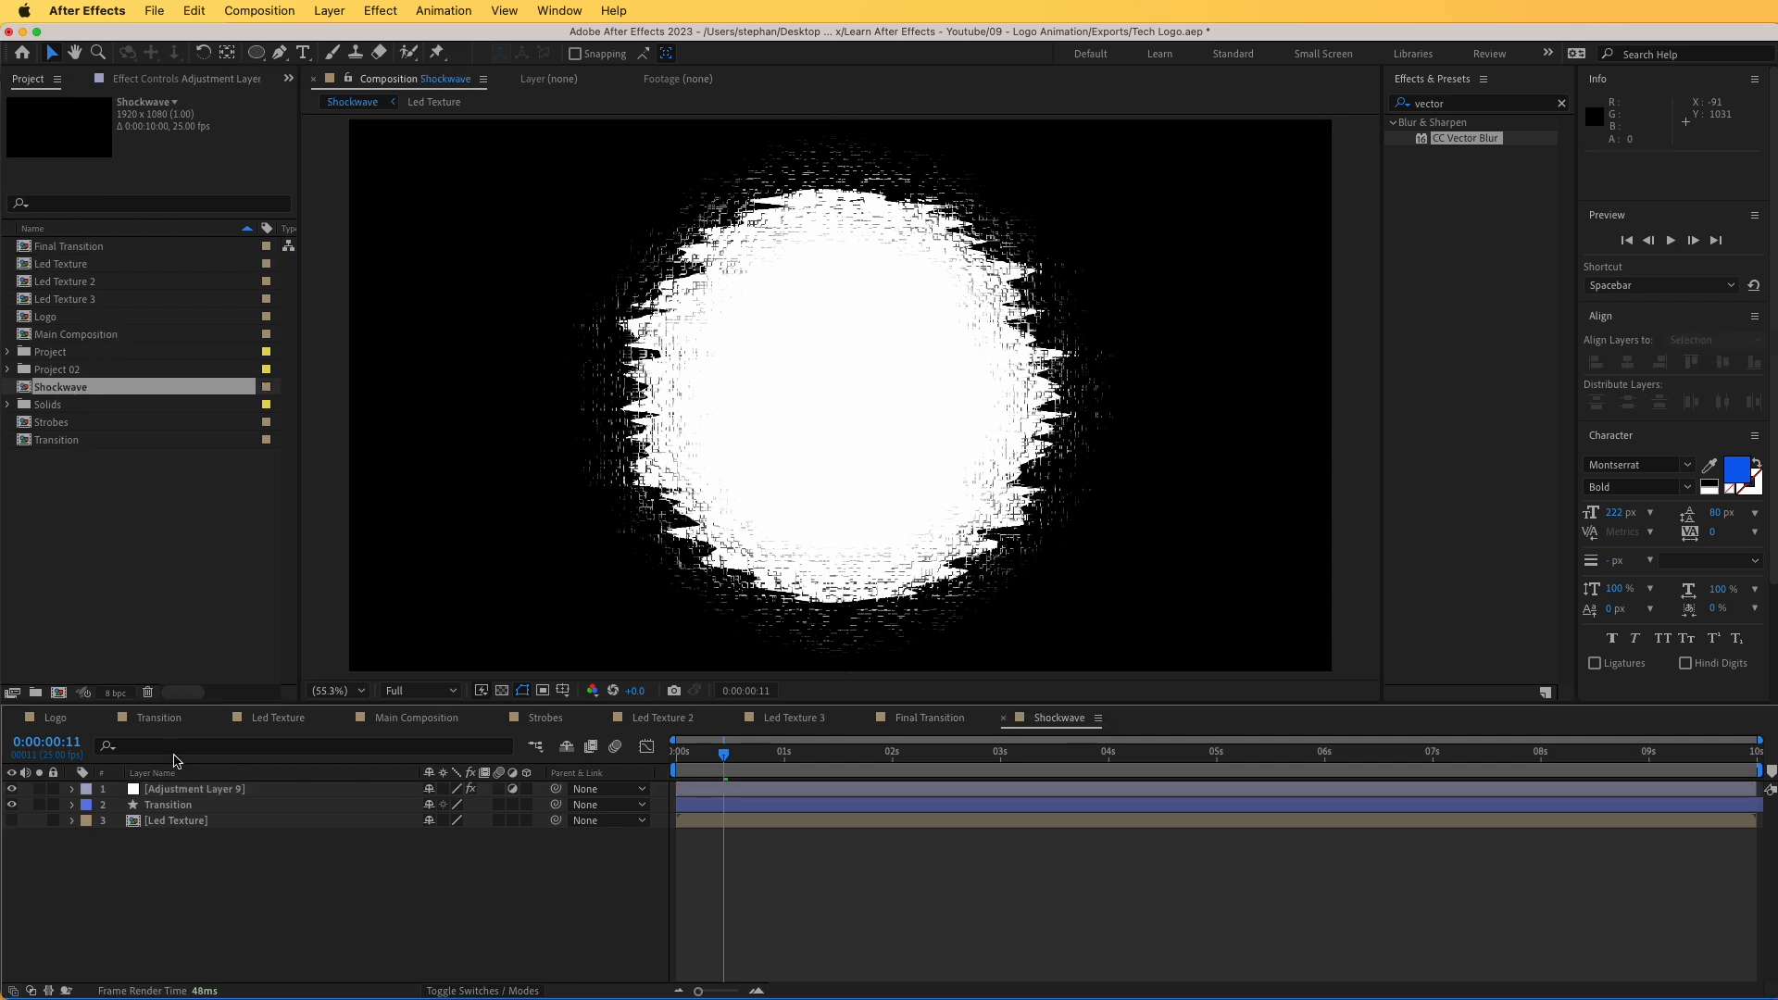
- Duplicate the Transition layer in the Shockwave composition and shift the copy one frame later
click(184, 791)
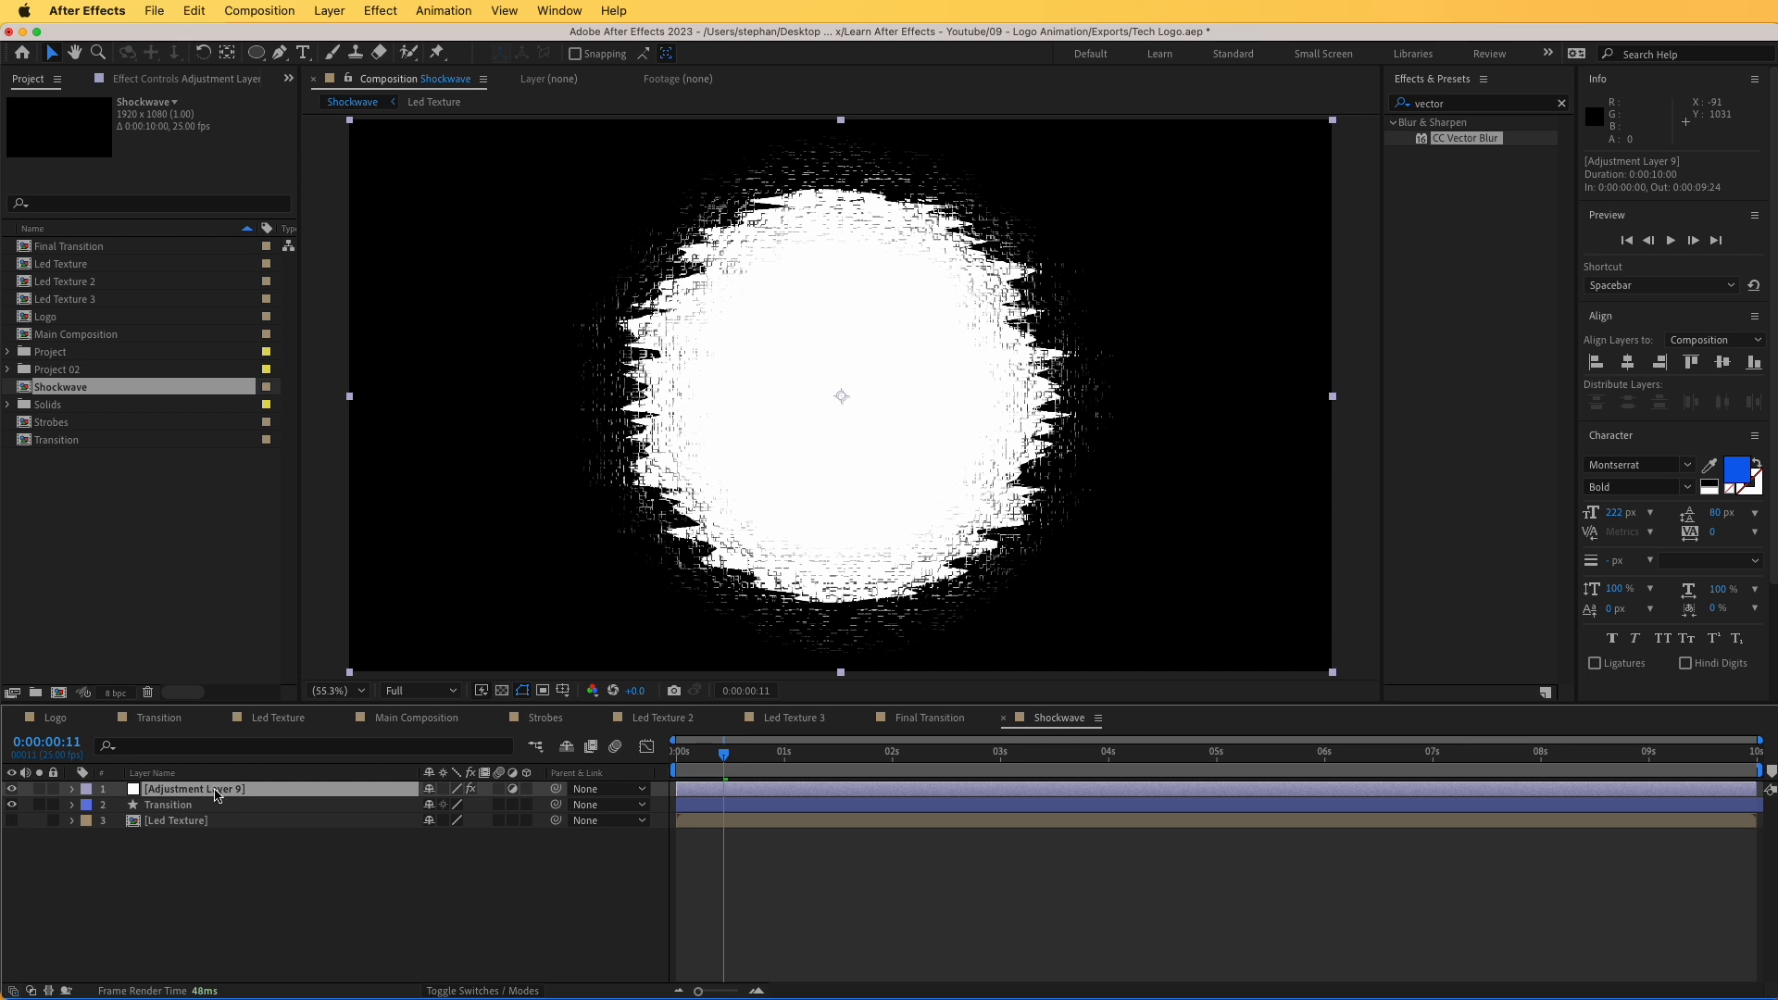
click(139, 80)
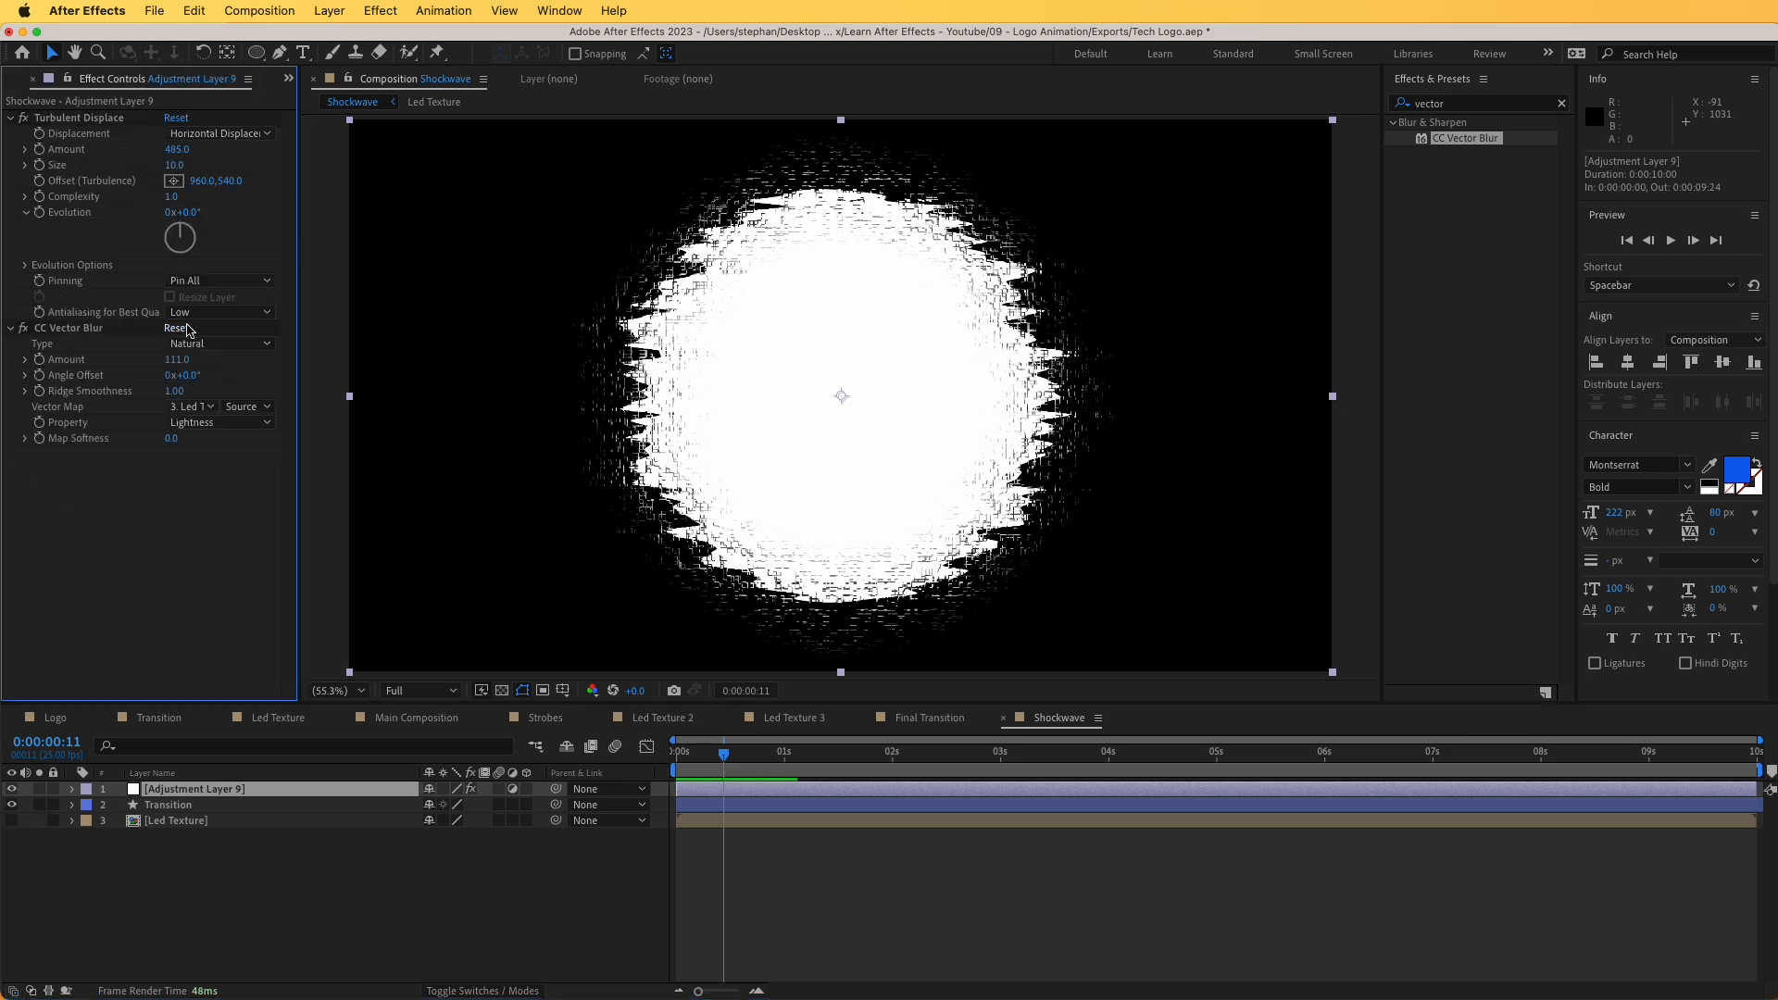
click(174, 814)
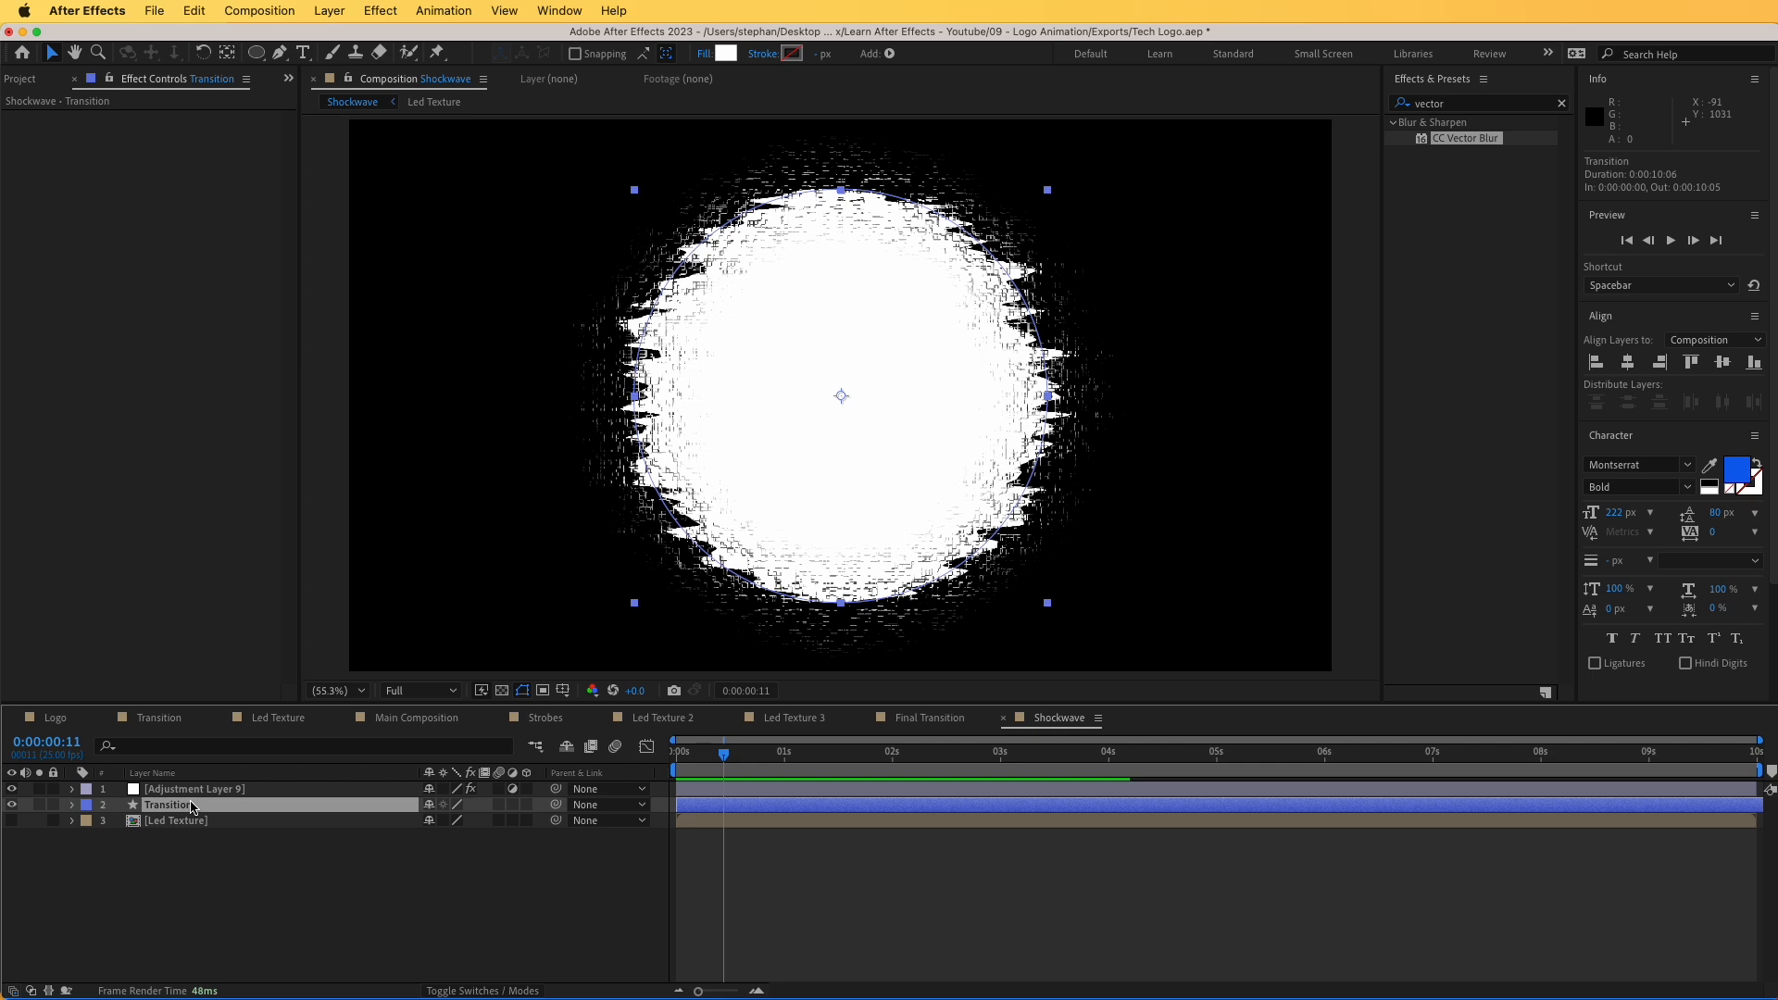
key(super+d)
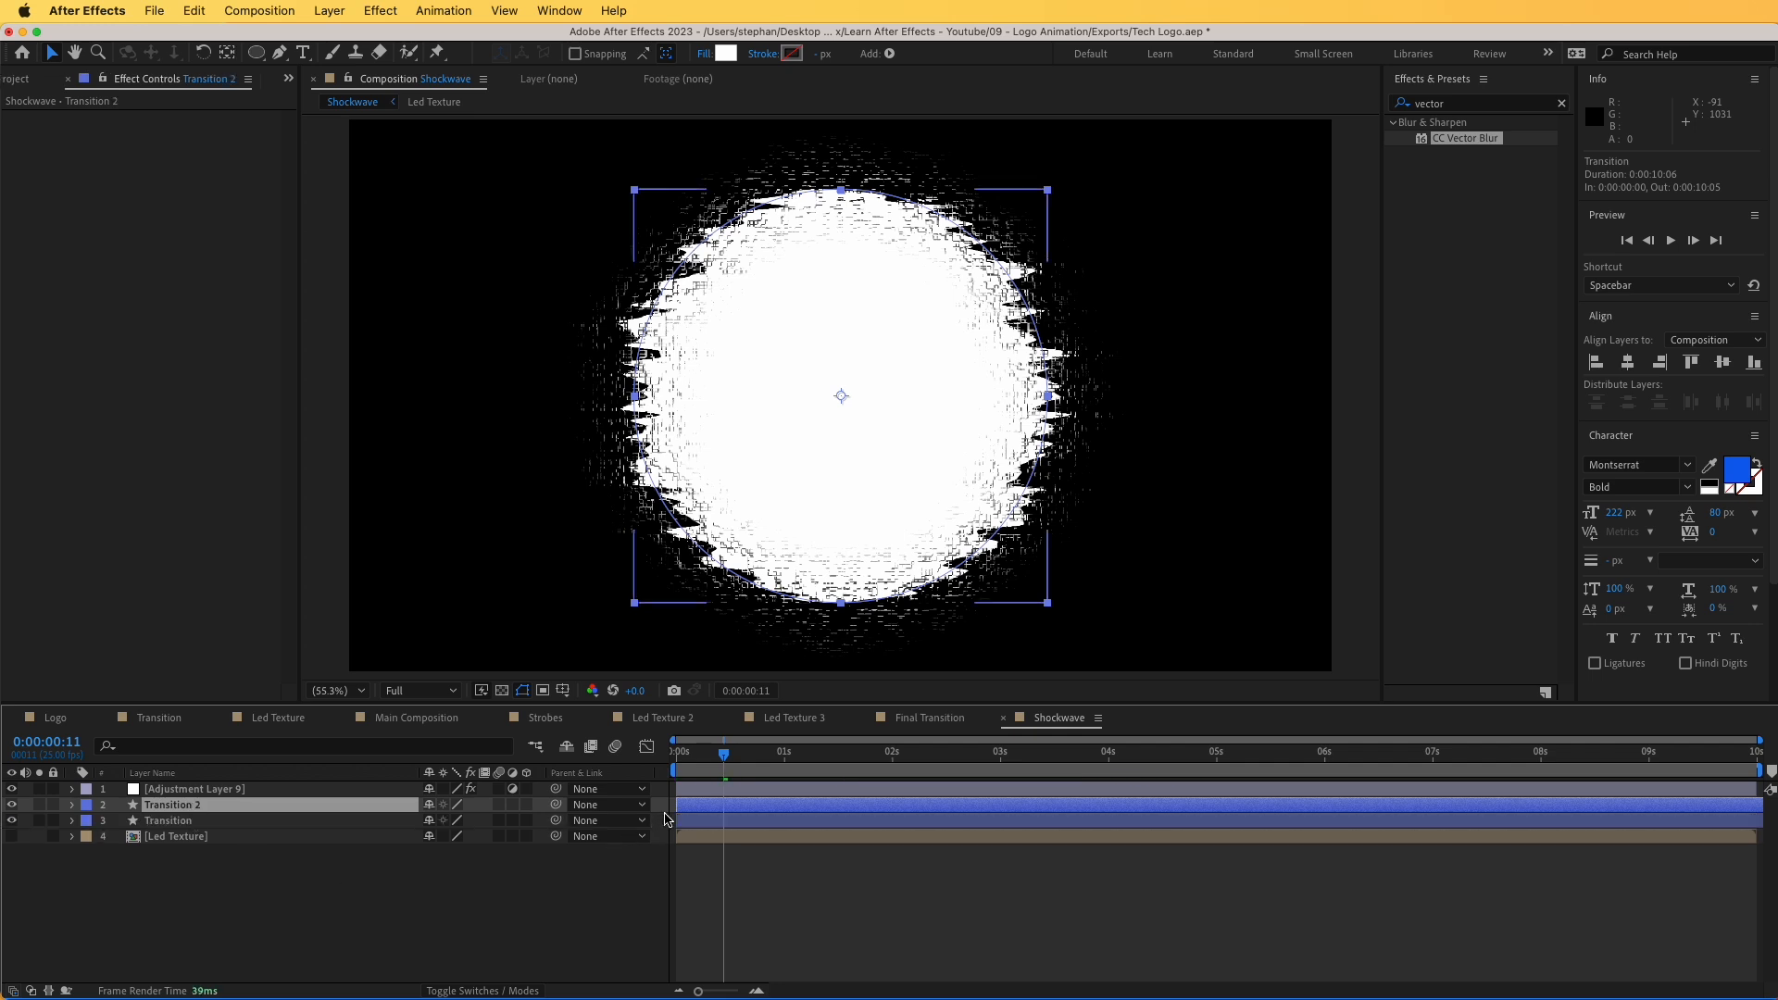
drag(697, 809, 701, 810)
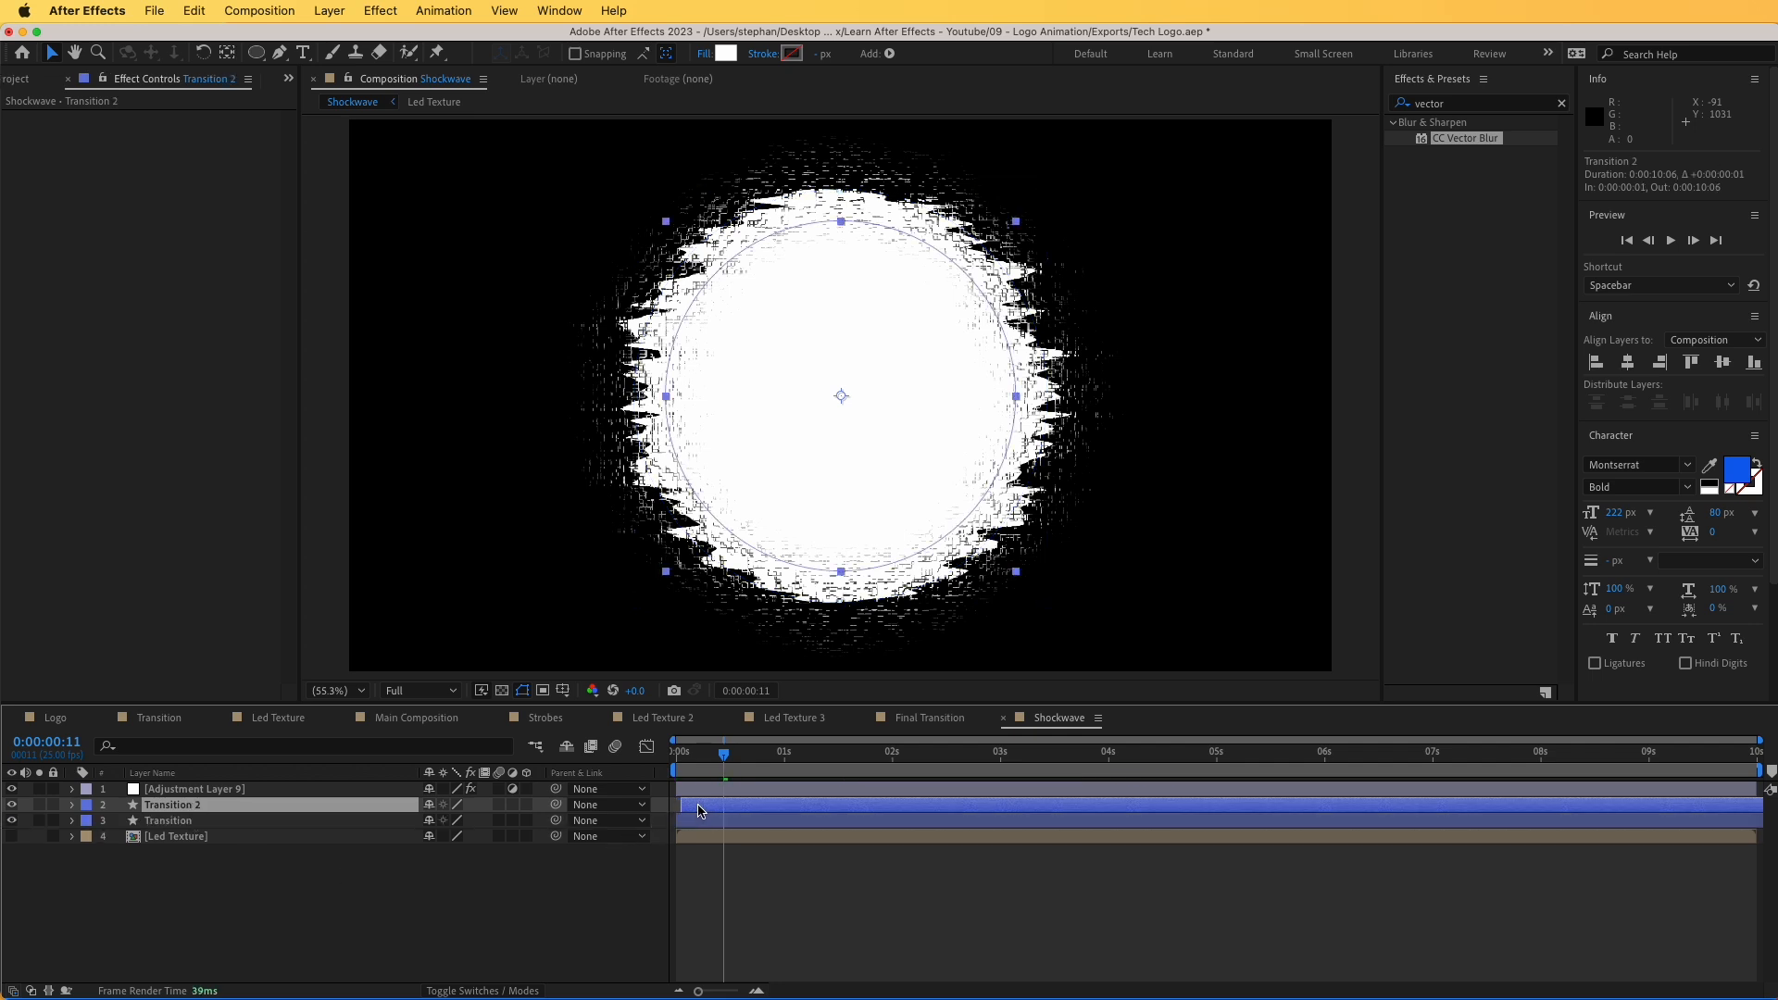
- Set Transition 2 as the inverted track matte of the Transition layer to form a ring, and preview it
click(494, 987)
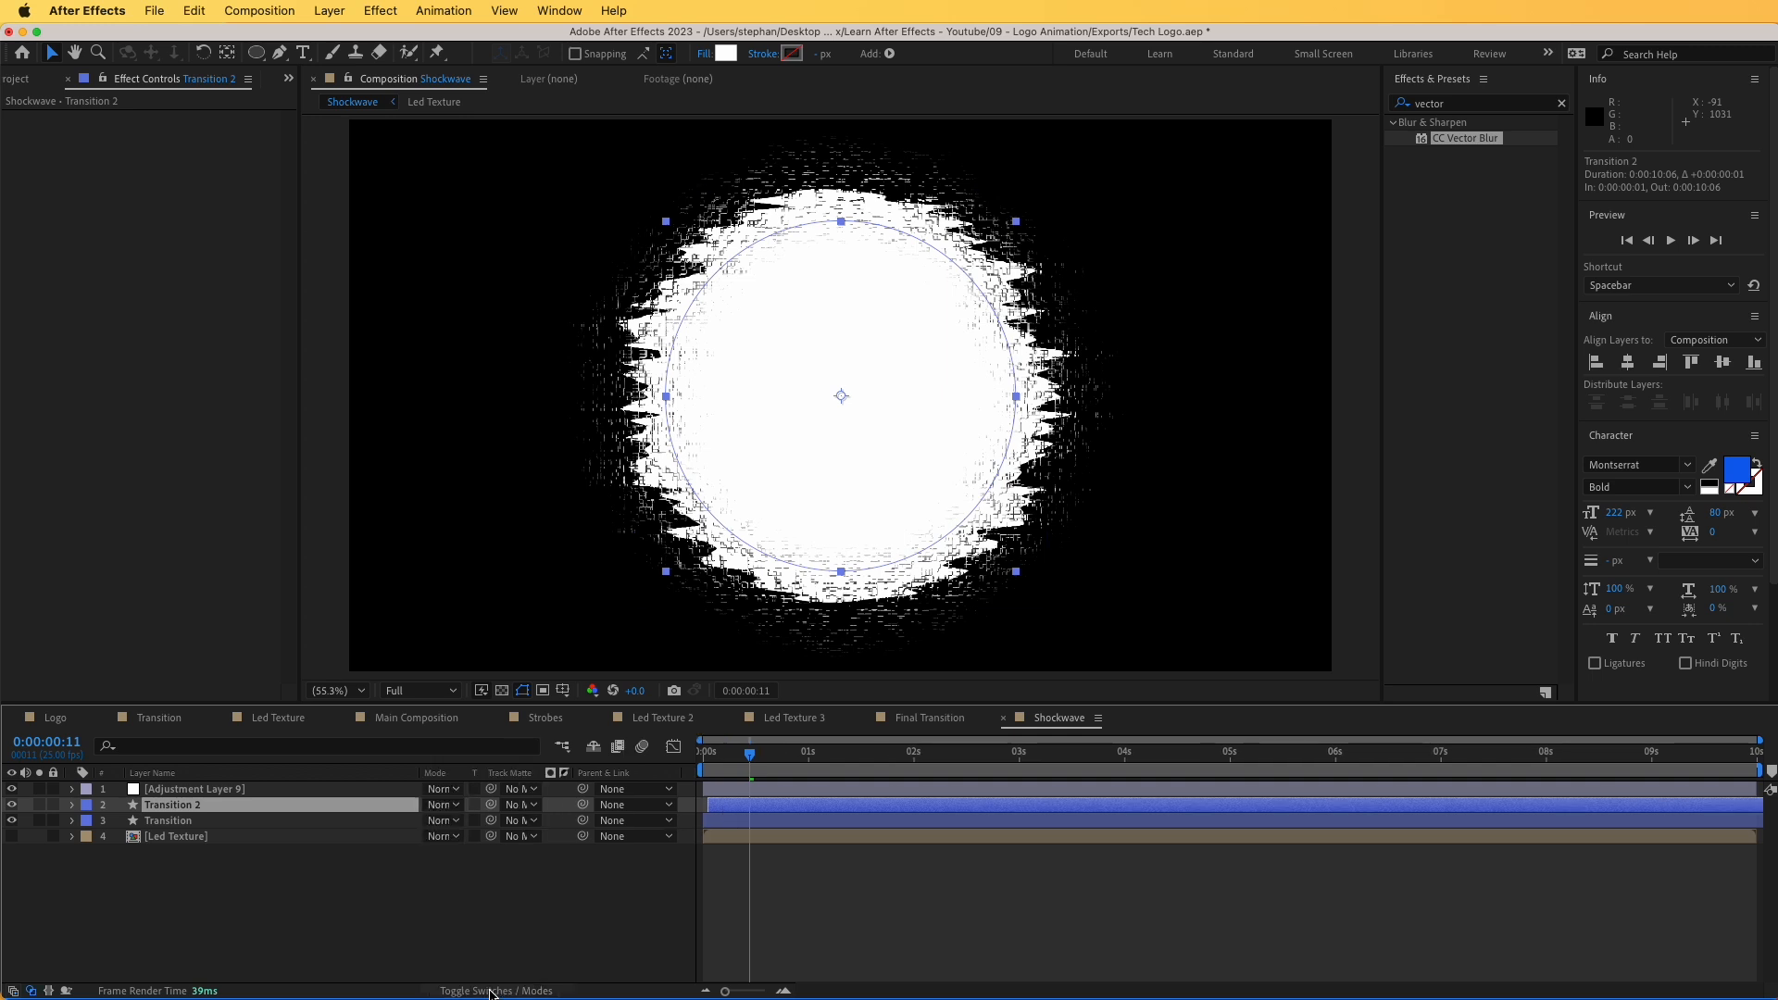
click(163, 822)
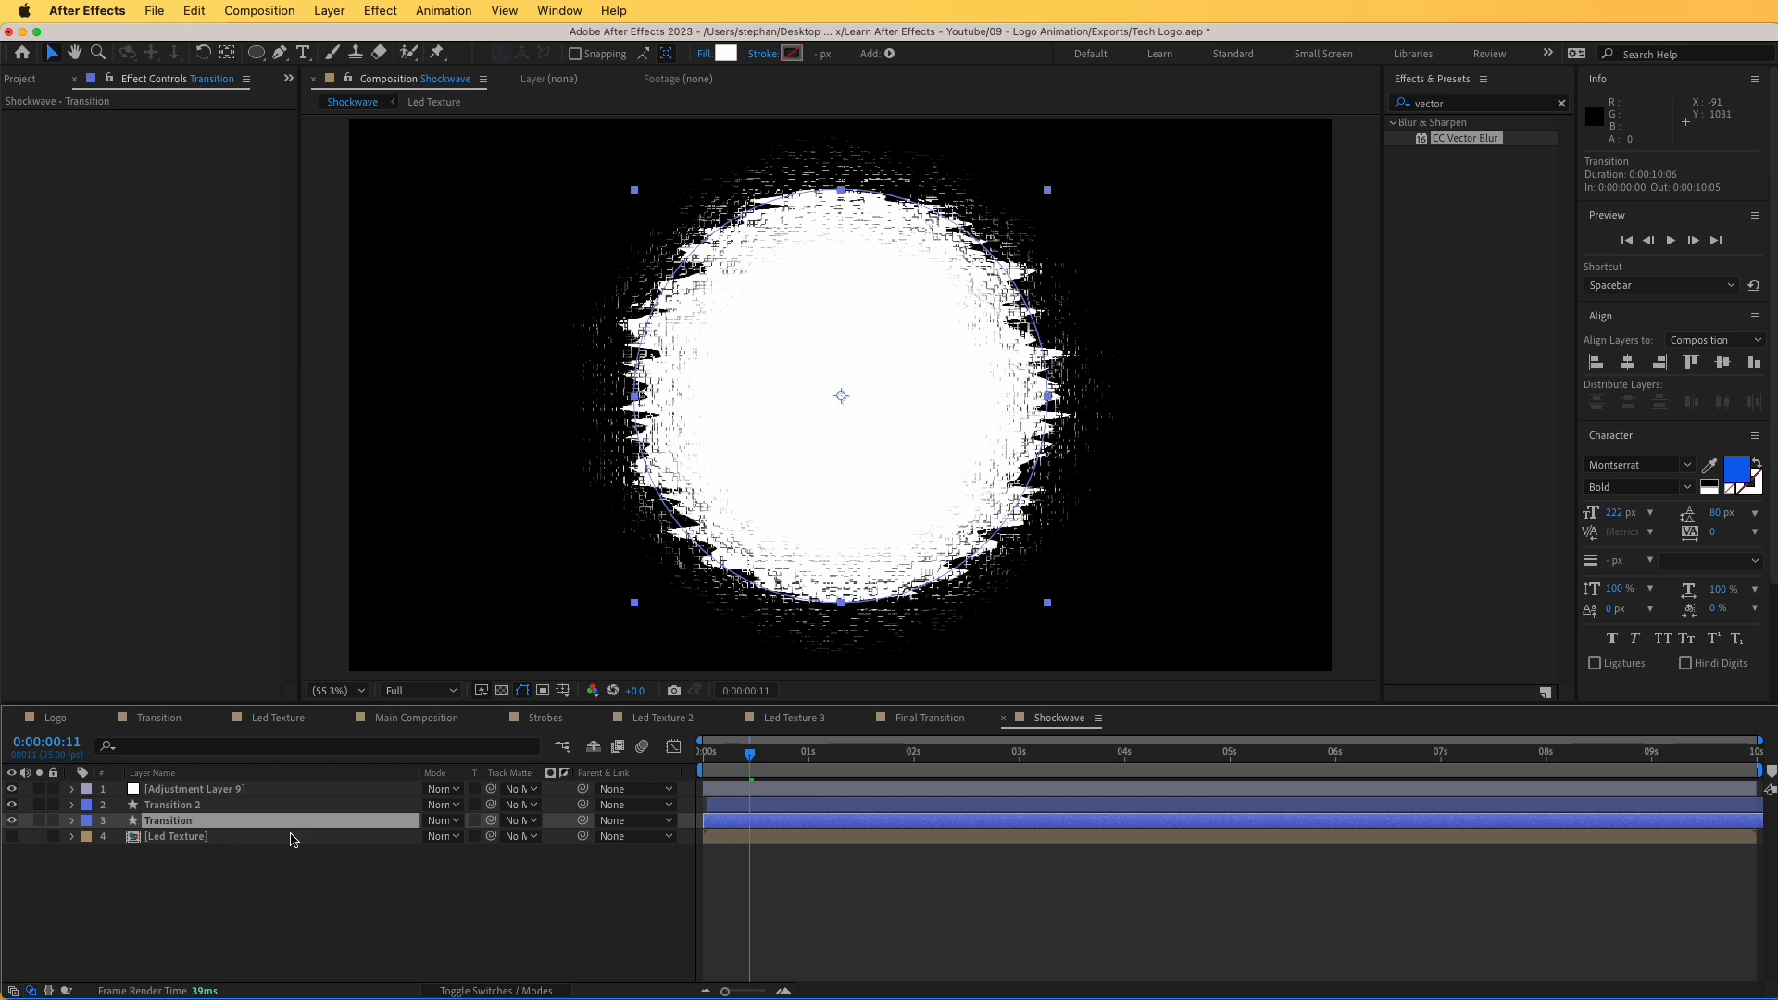
drag(491, 821, 227, 808)
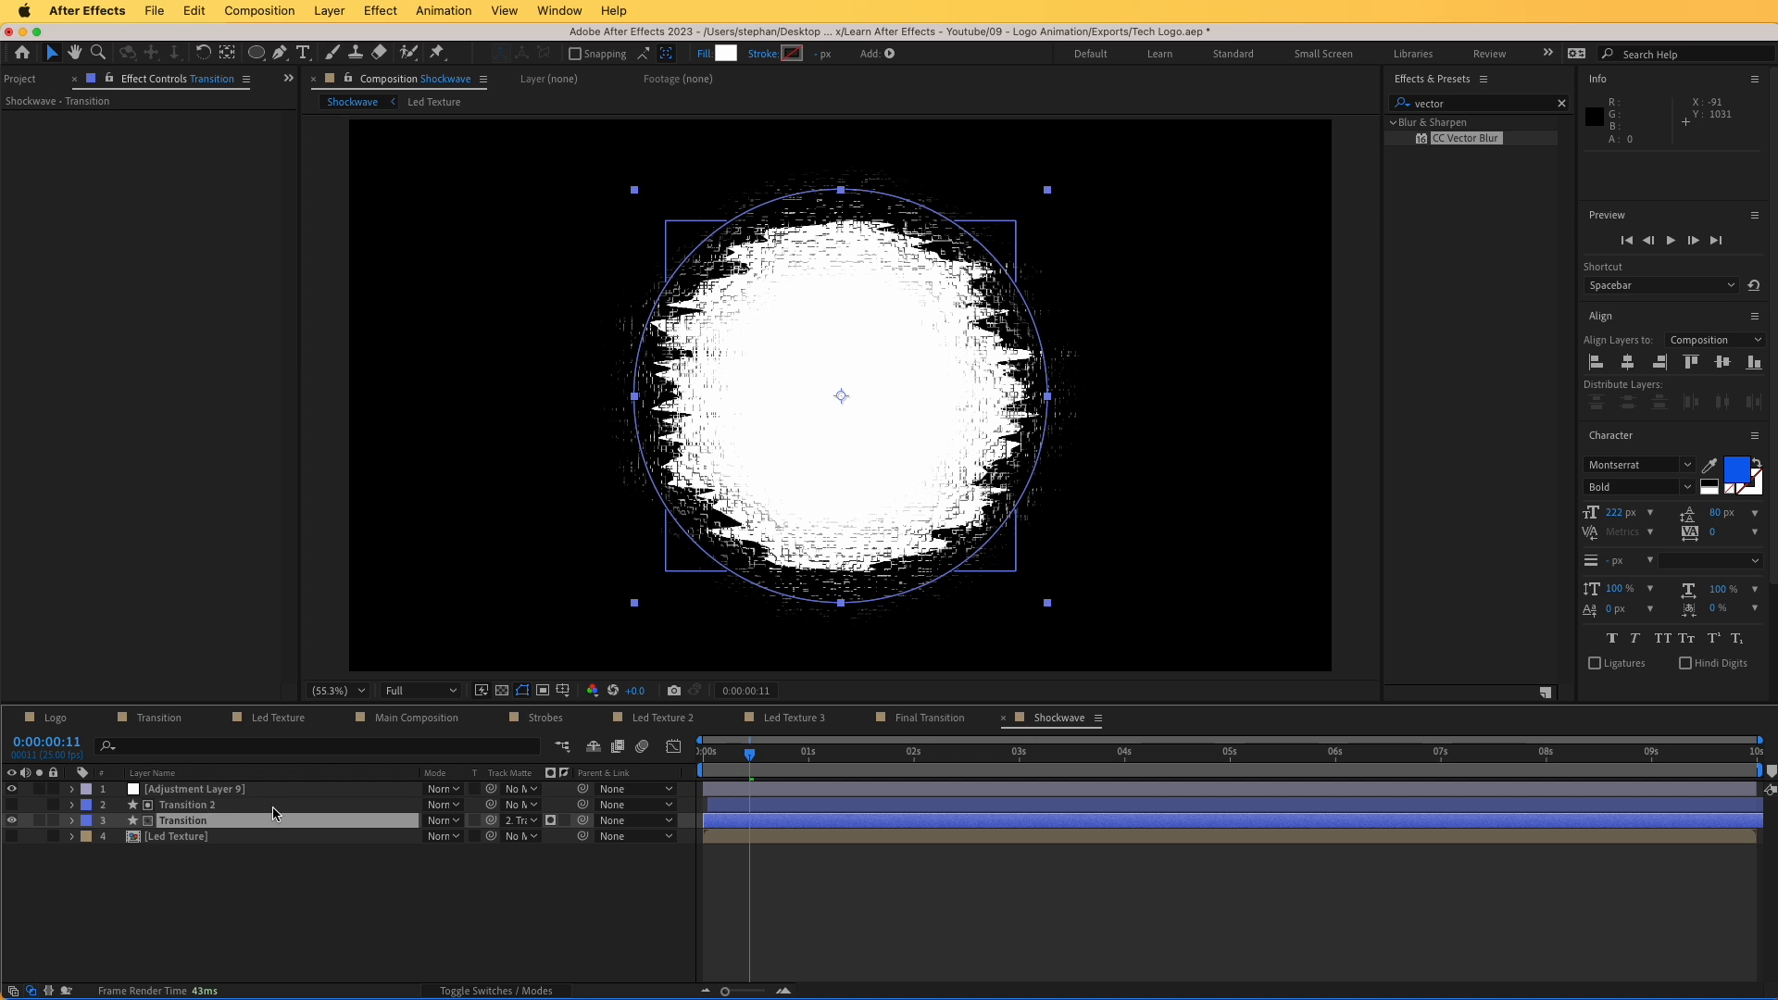
click(565, 823)
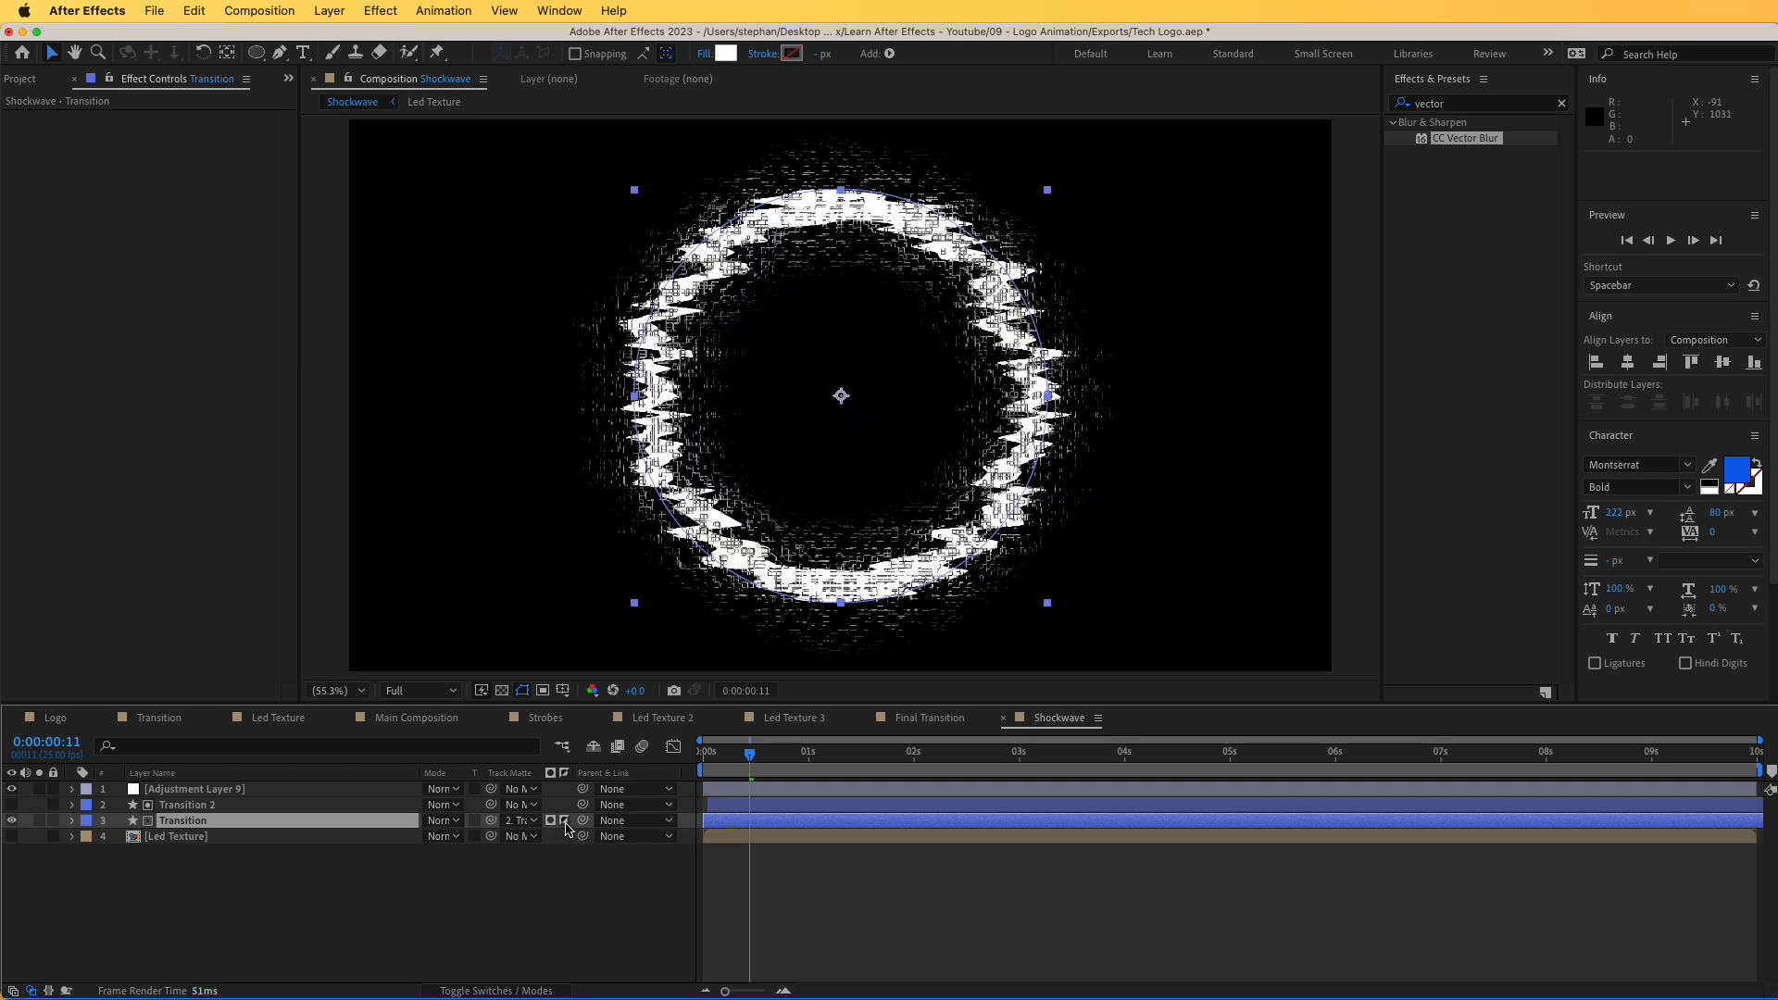
key(space)
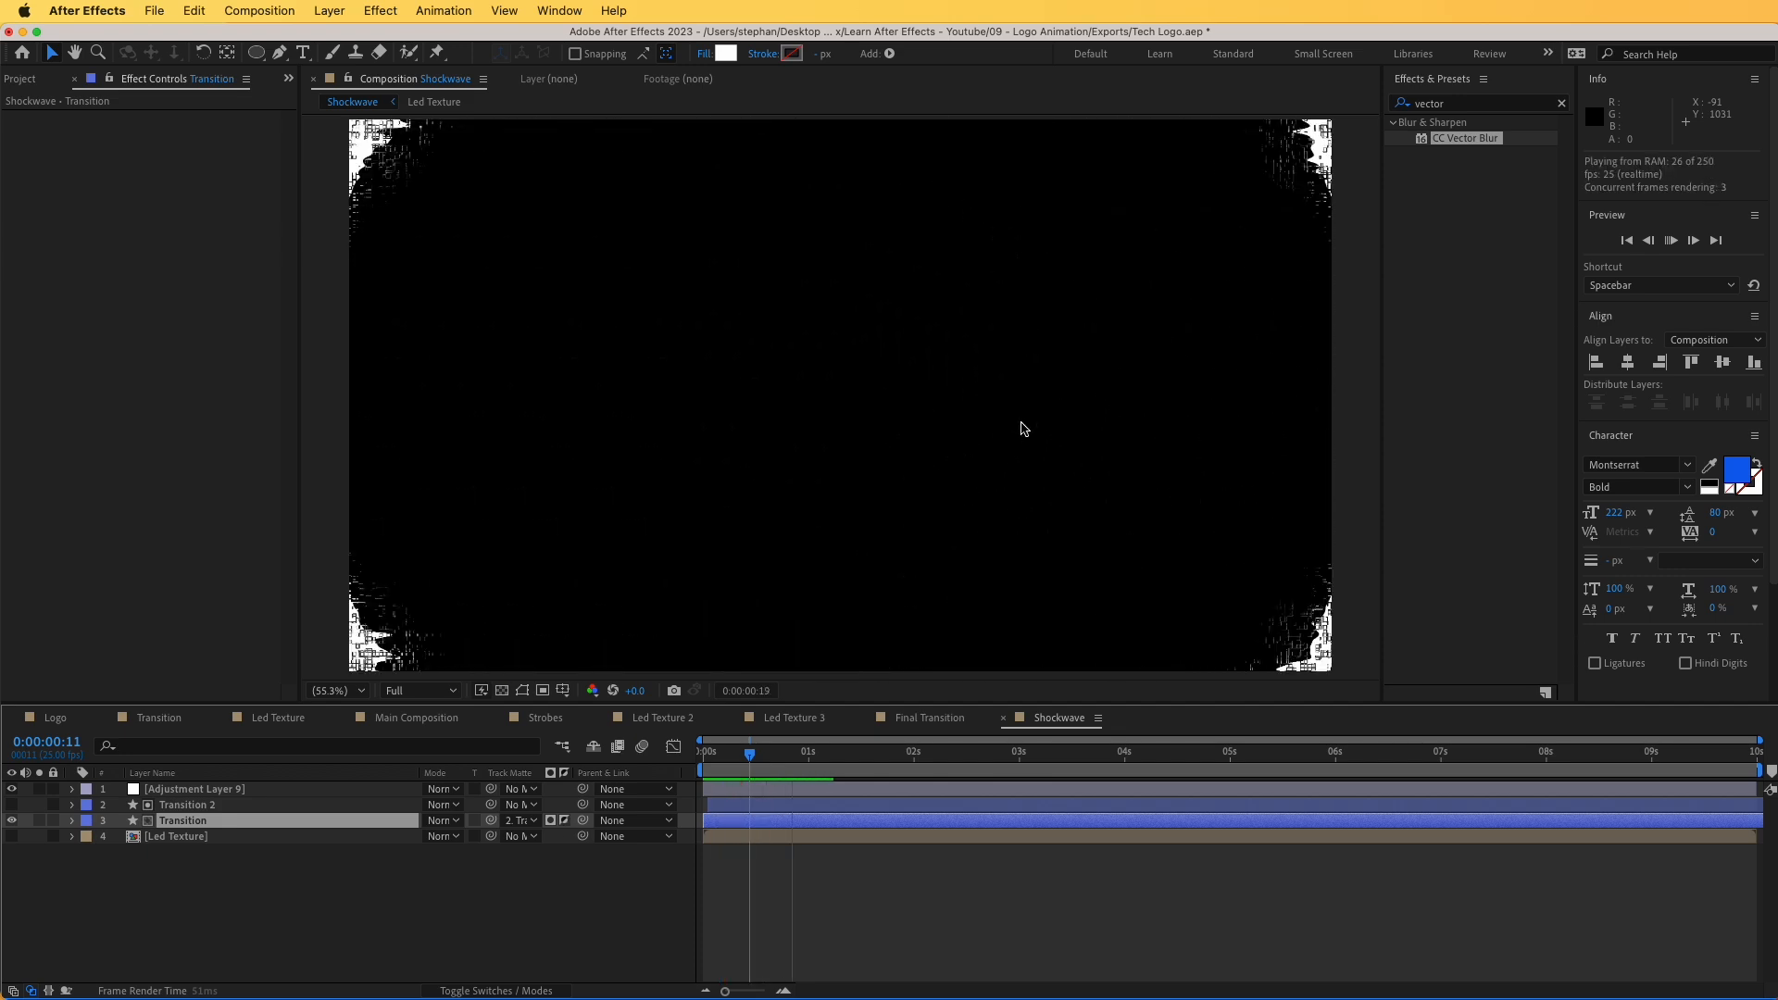
key(space)
key(space)
key(space)
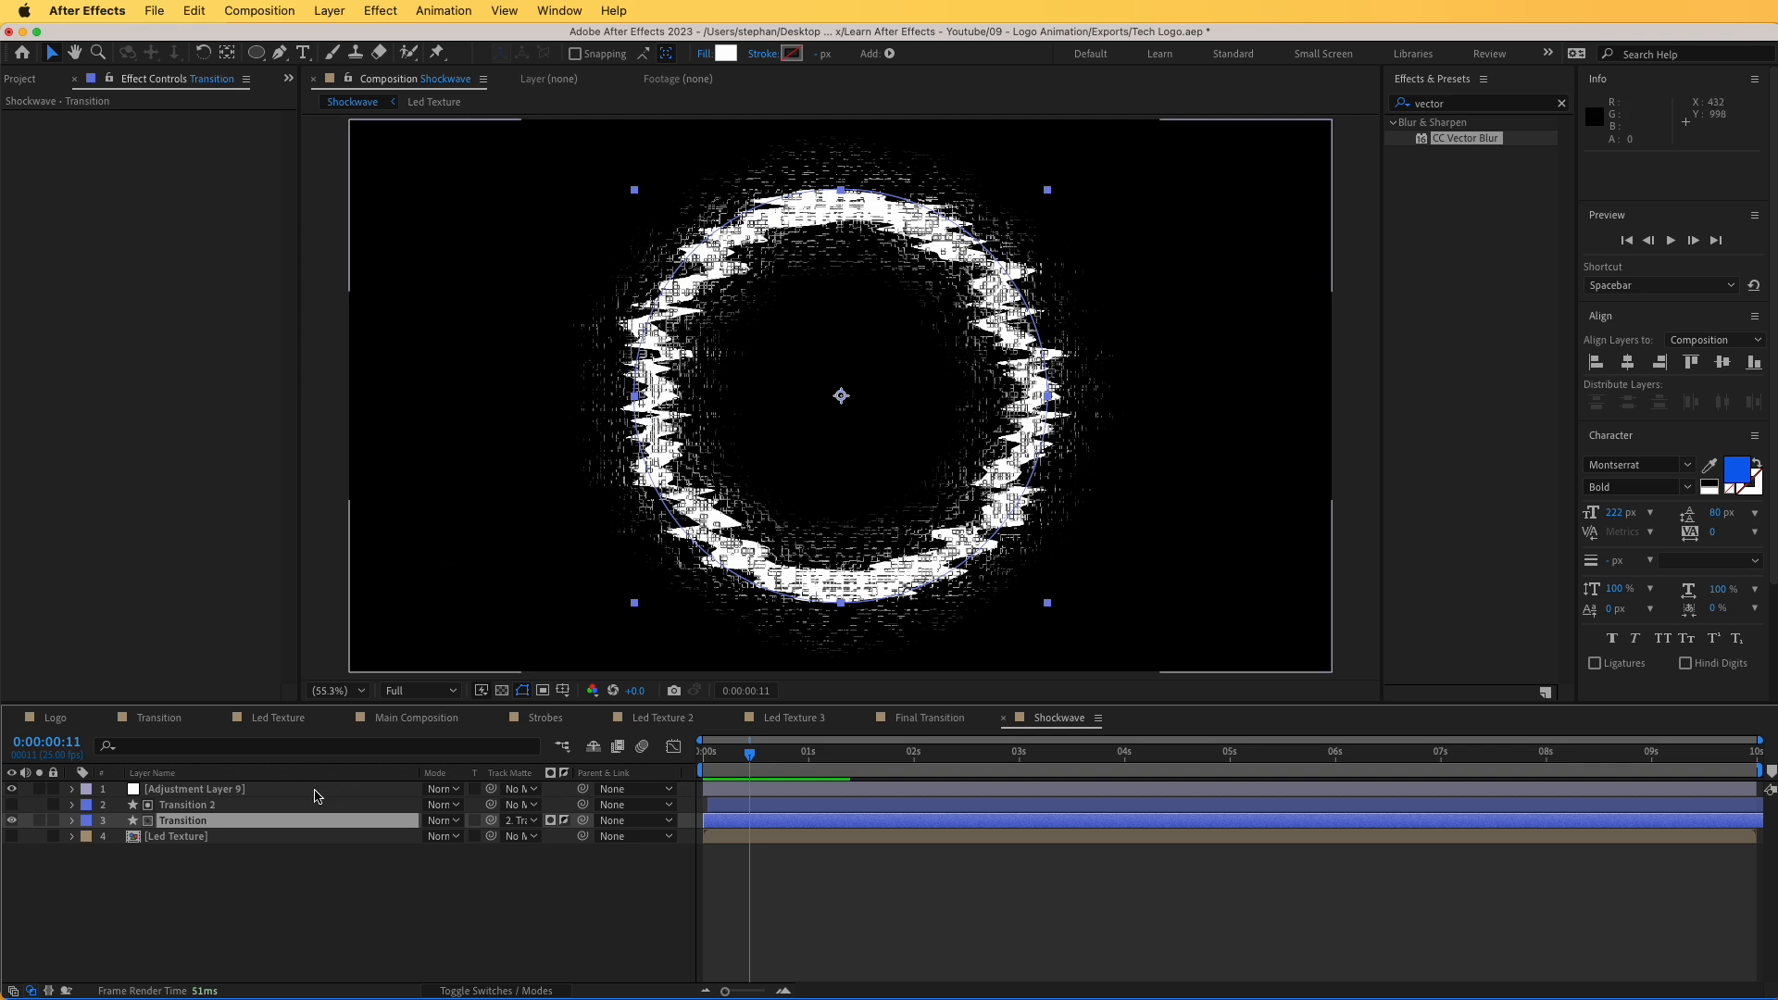
- Set Turbulent Displace on Adjustment Layer 9 to Amount 613 and Size 43
click(196, 790)
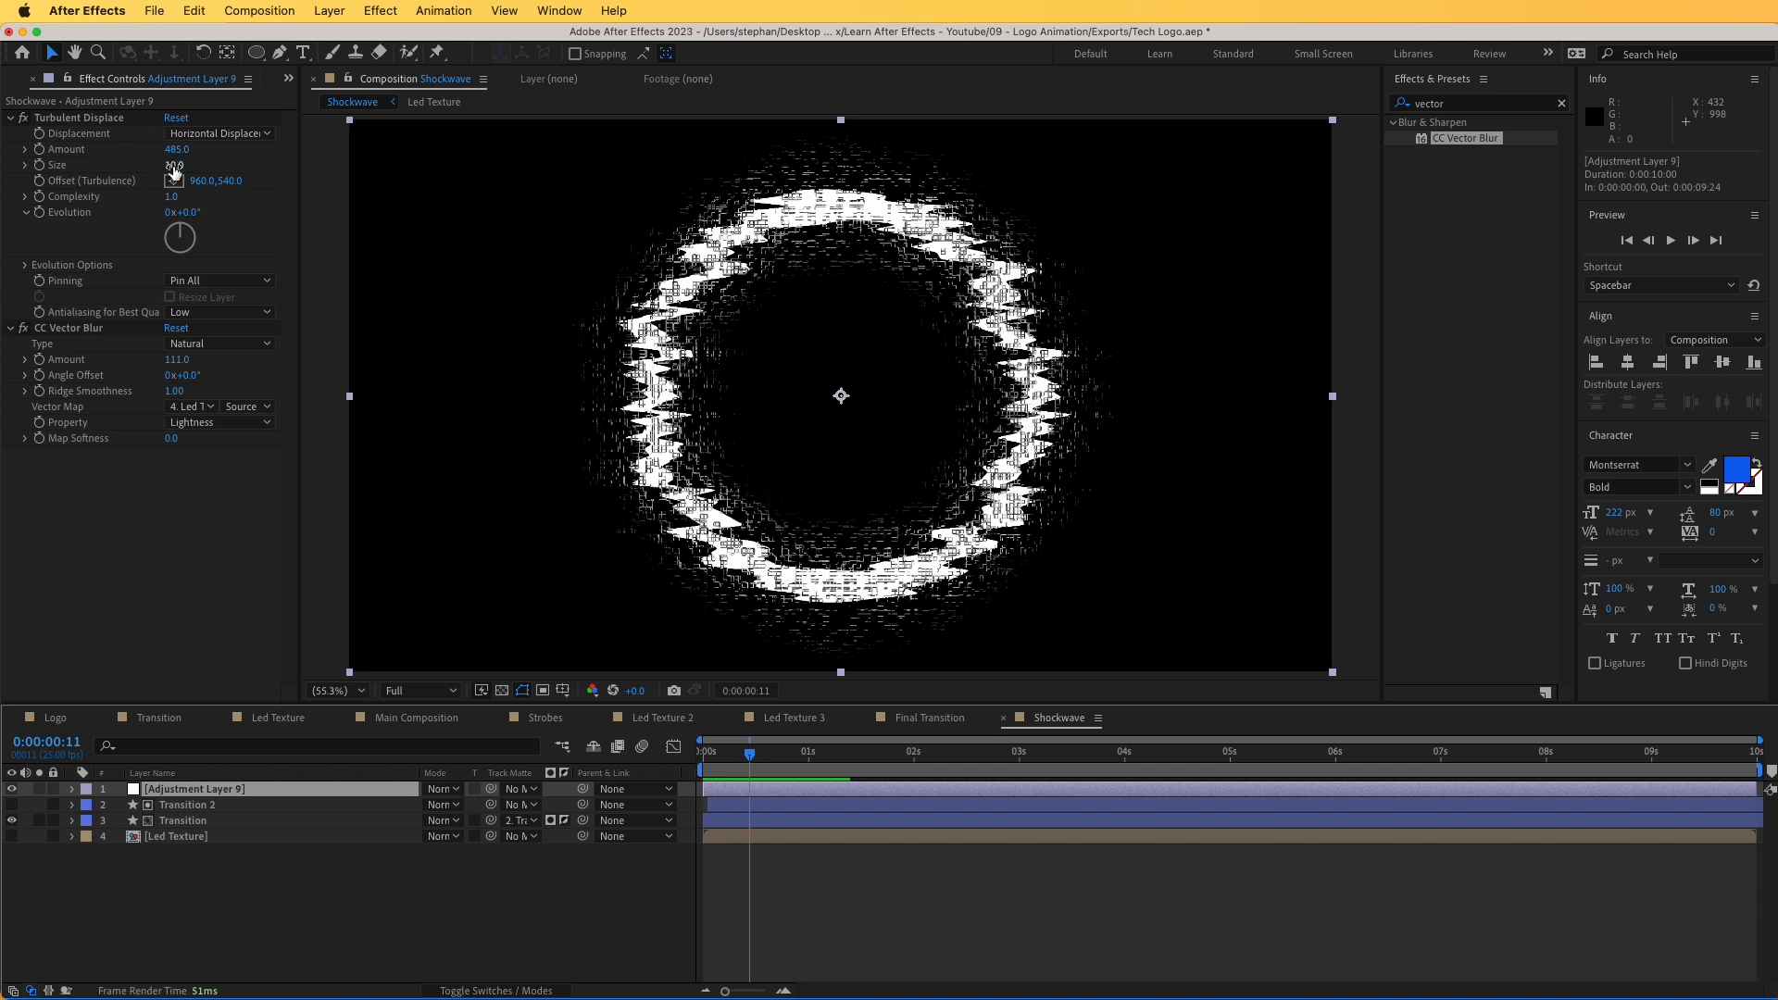
drag(174, 167, 295, 155)
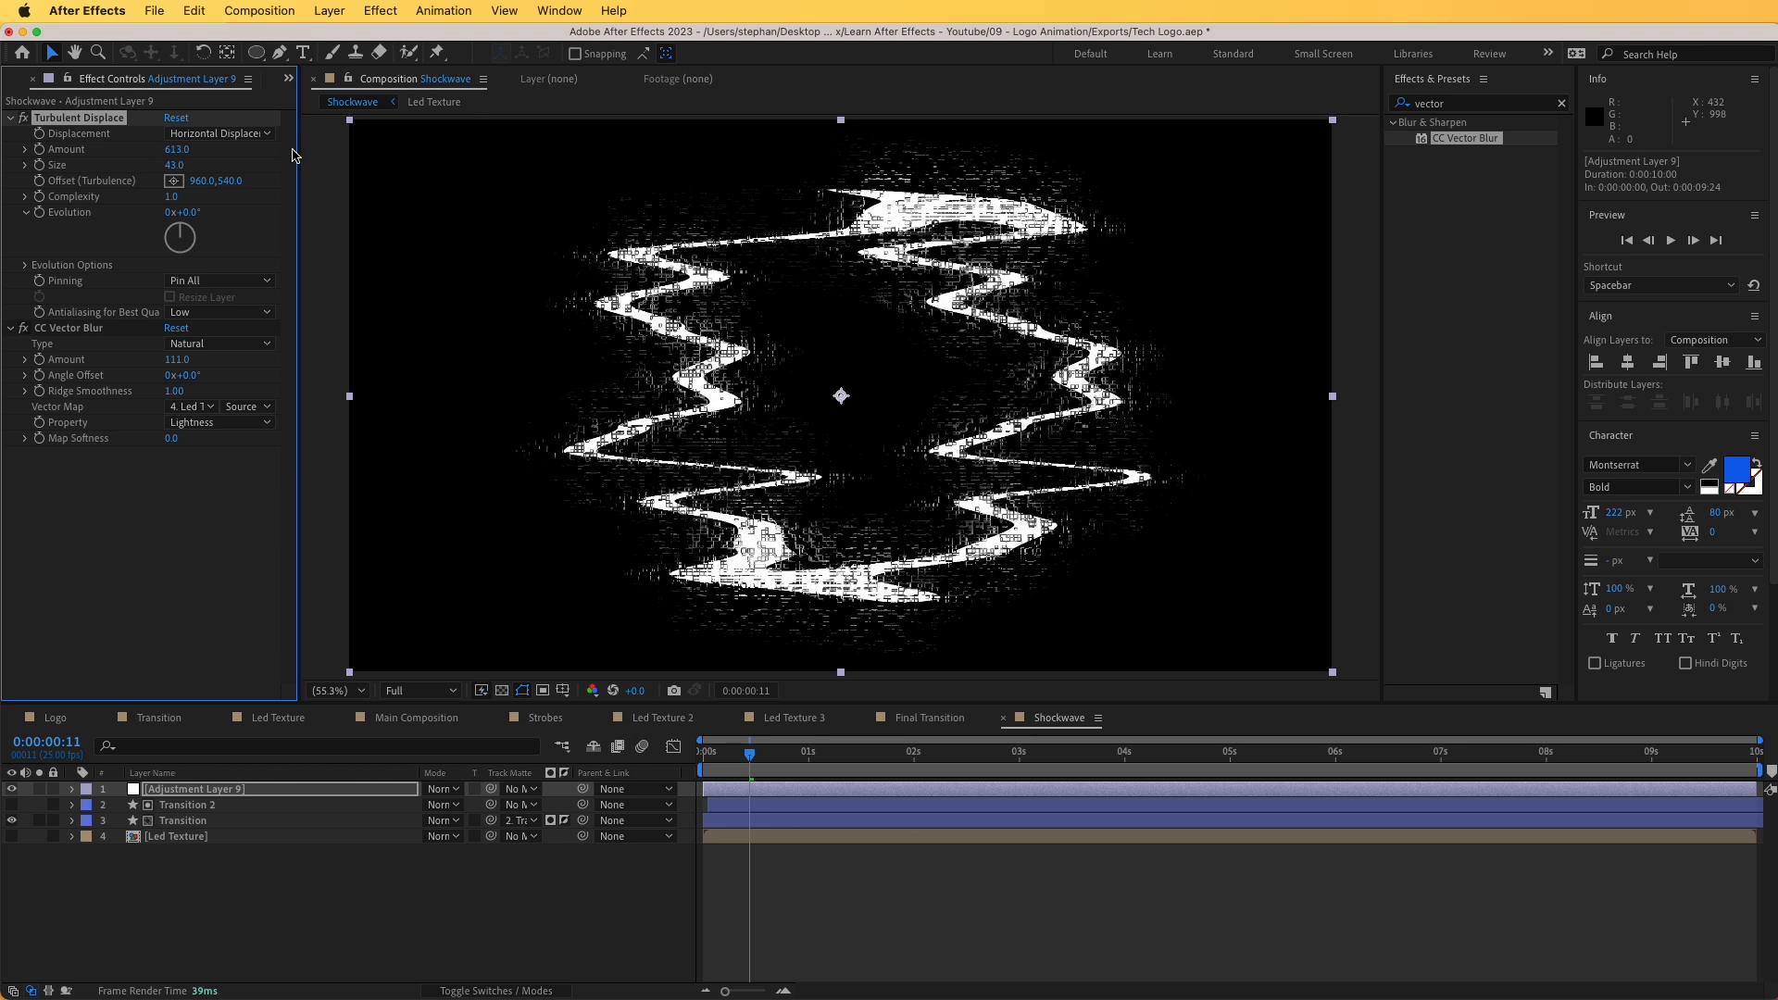
- Set Turbulent Displace on Adjustment Layer 9 to Turbulent displacement, with Amount 539 and Size 16
click(195, 134)
click(251, 337)
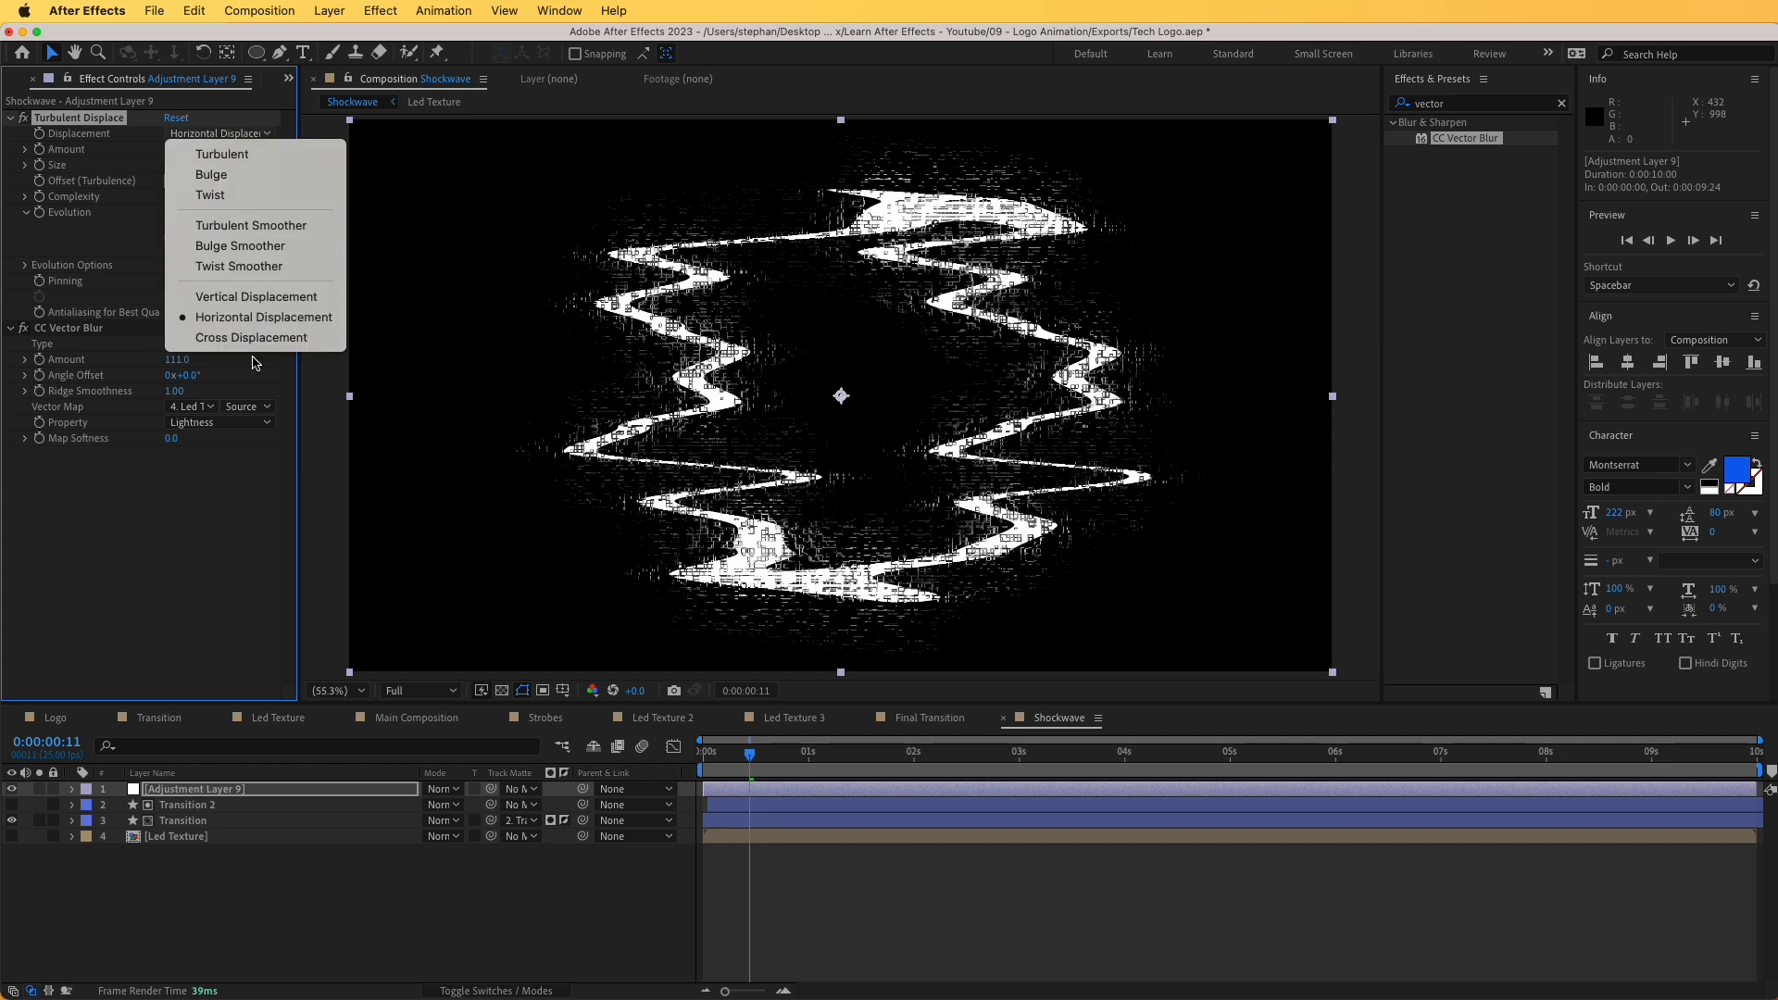
click(215, 135)
click(213, 156)
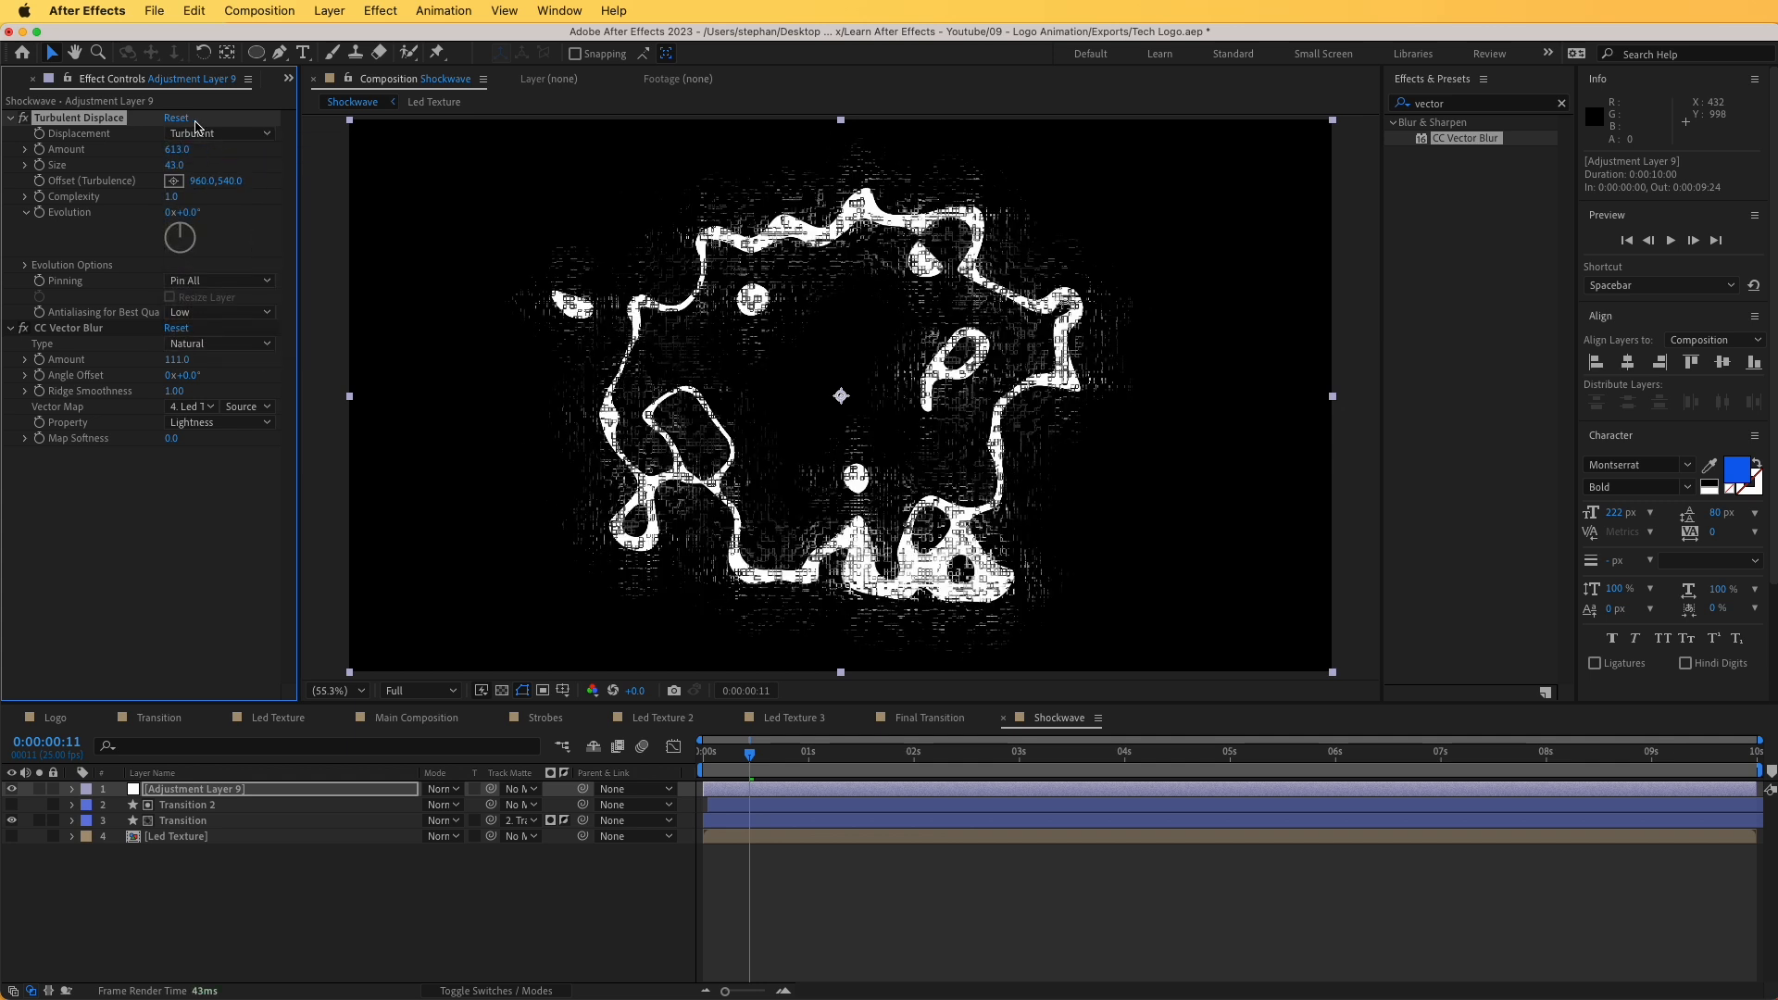
drag(181, 165, 23, 180)
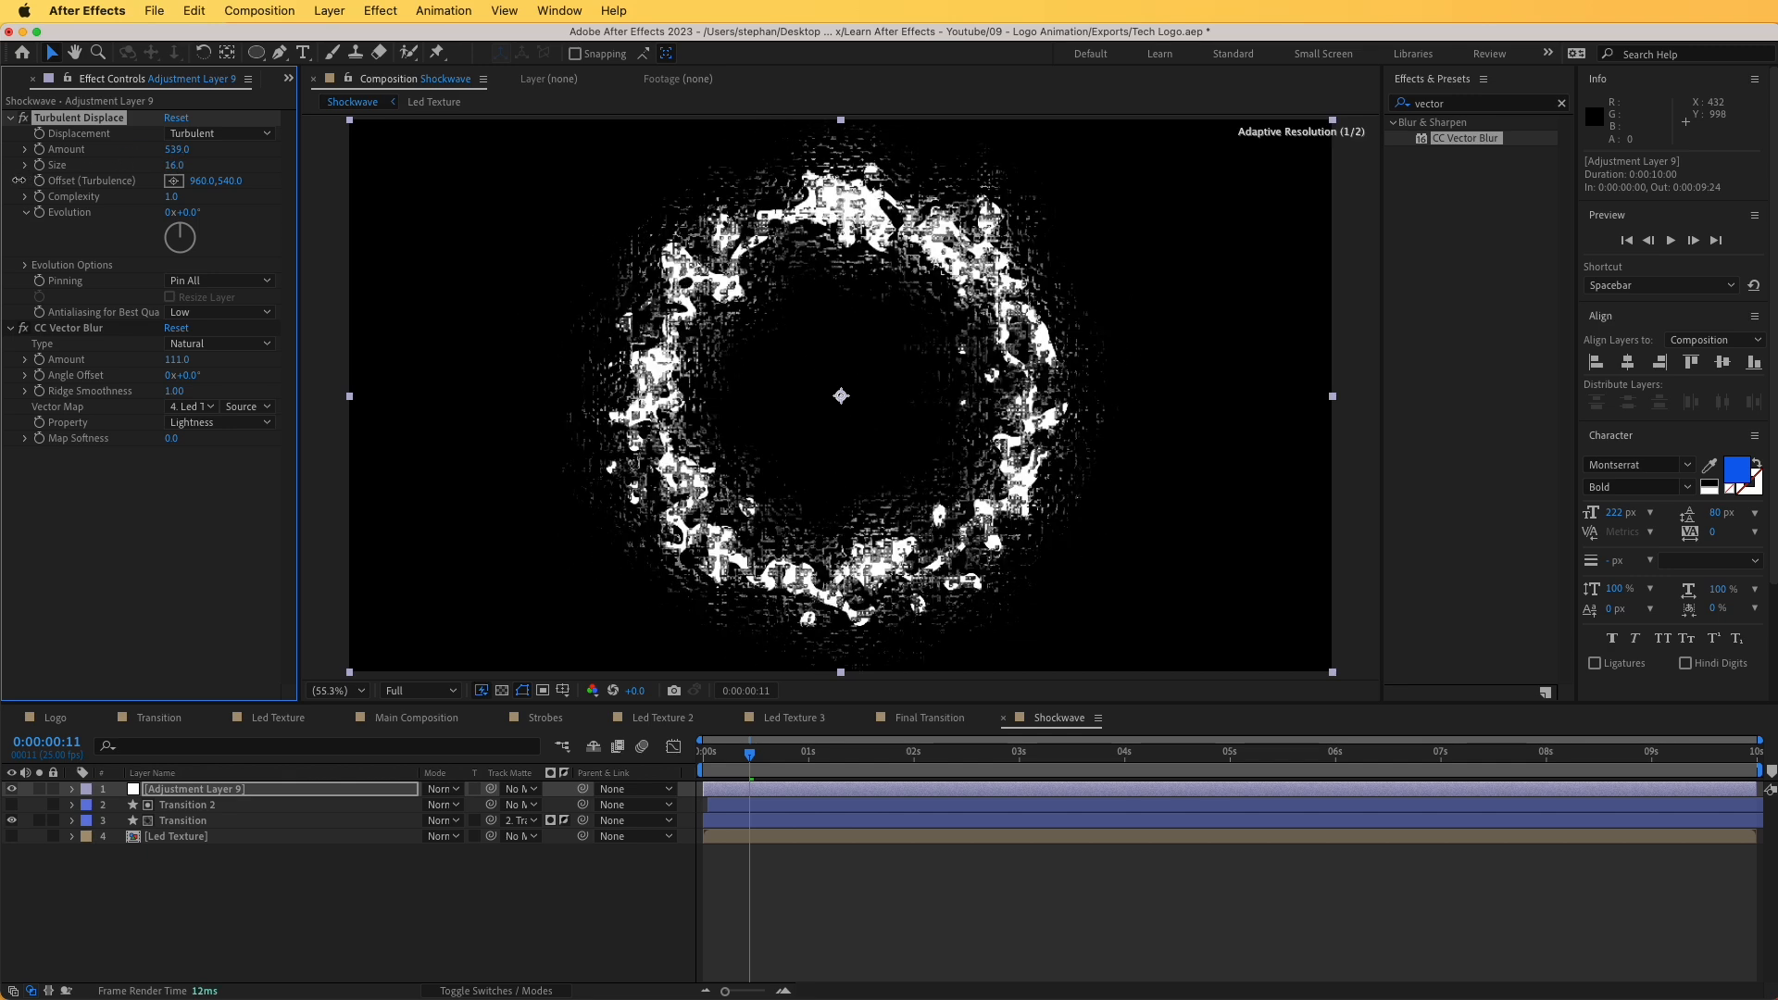
click(94, 474)
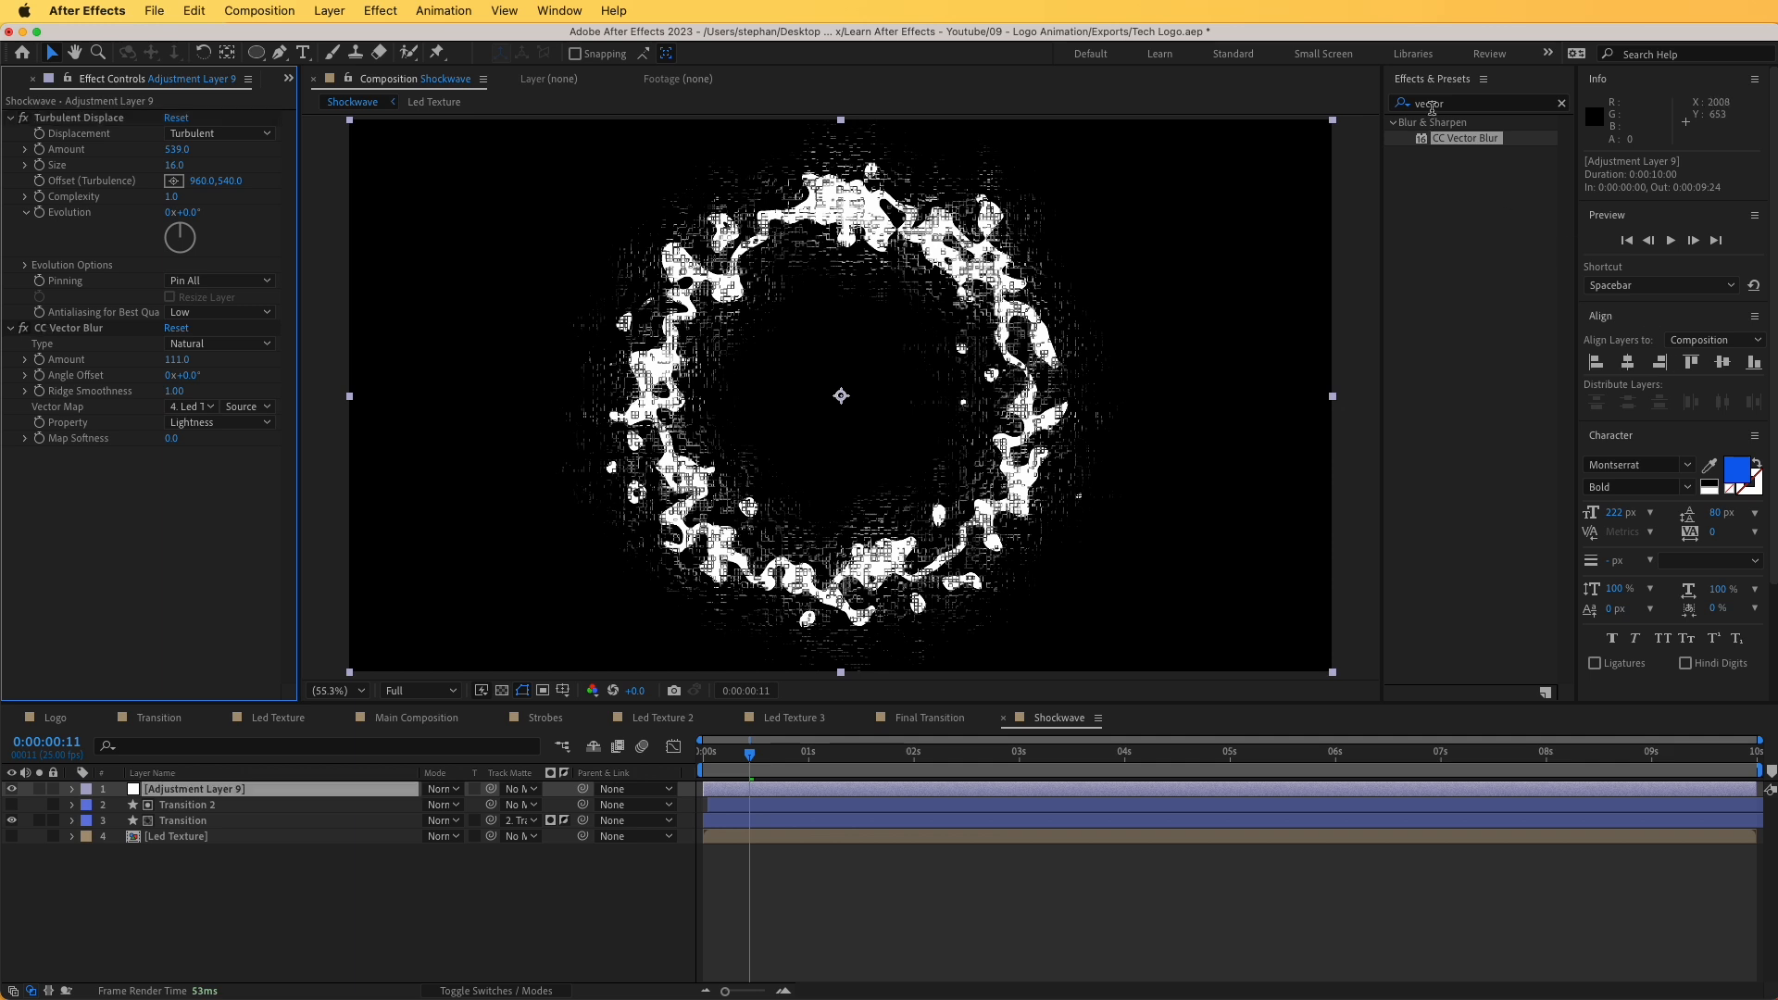
- Search the effects for radial and apply CC Radial Fast Blur to Adjustment Layer 9, below CC Vector Blur
click(1434, 105)
text(rad)
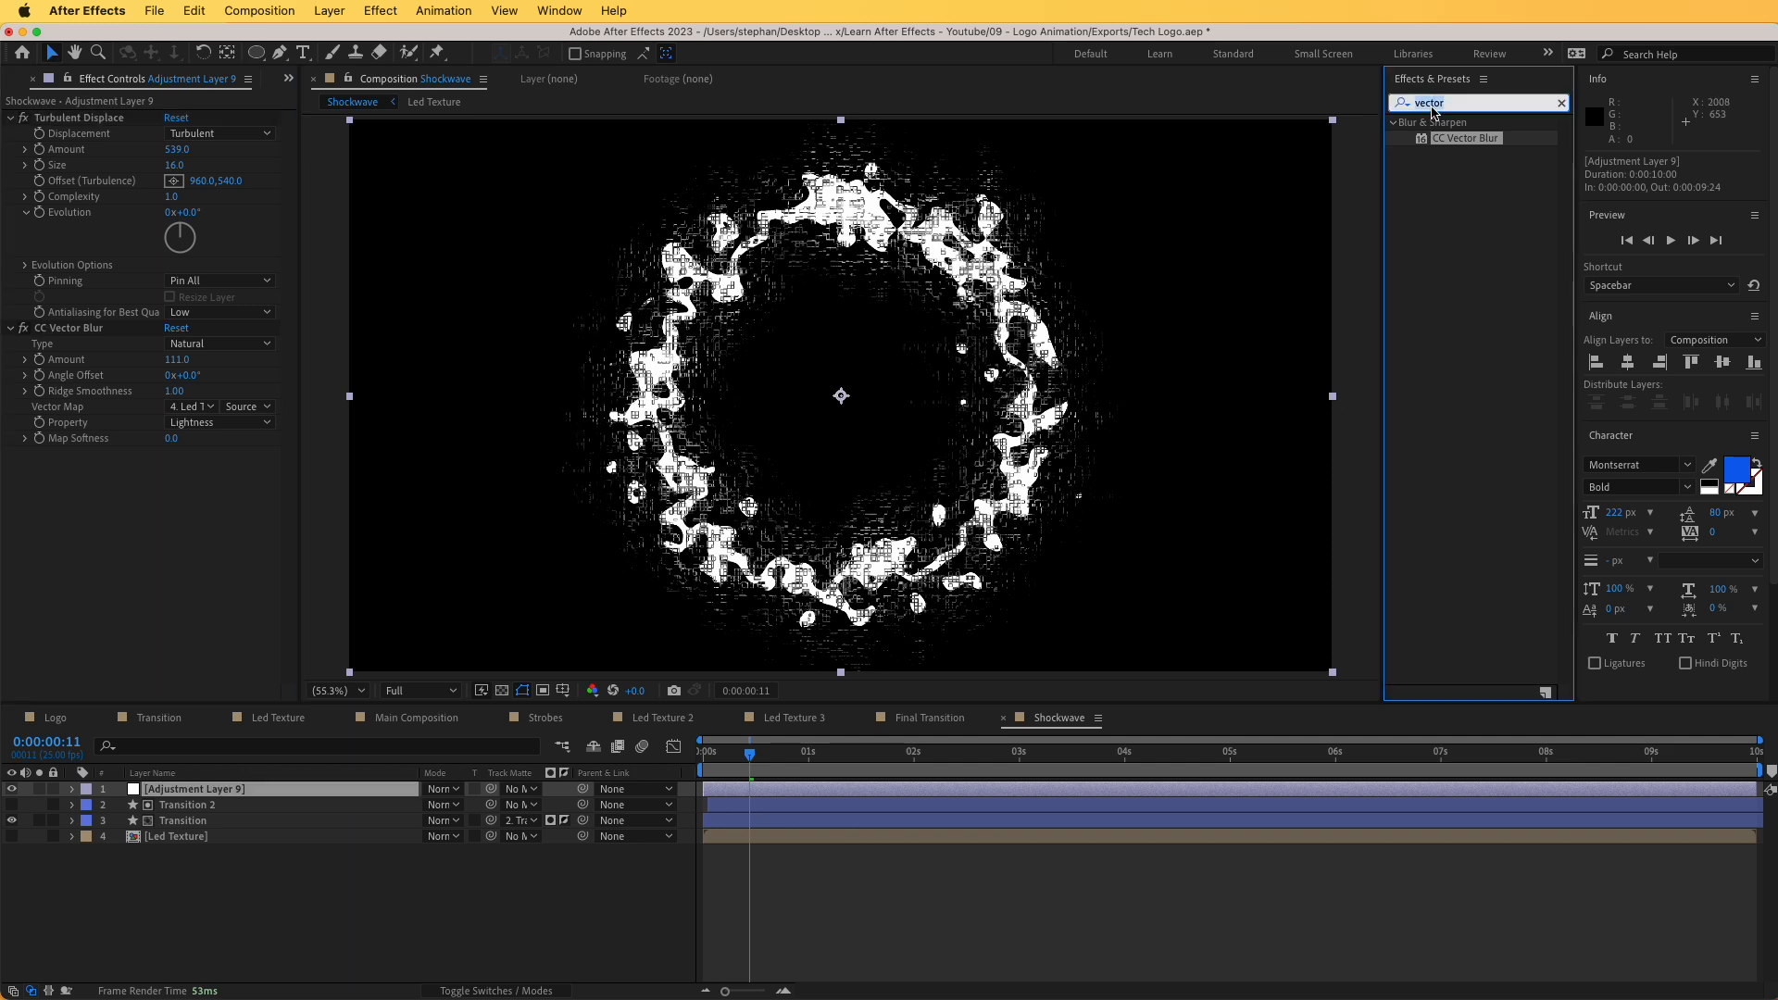
text(ial)
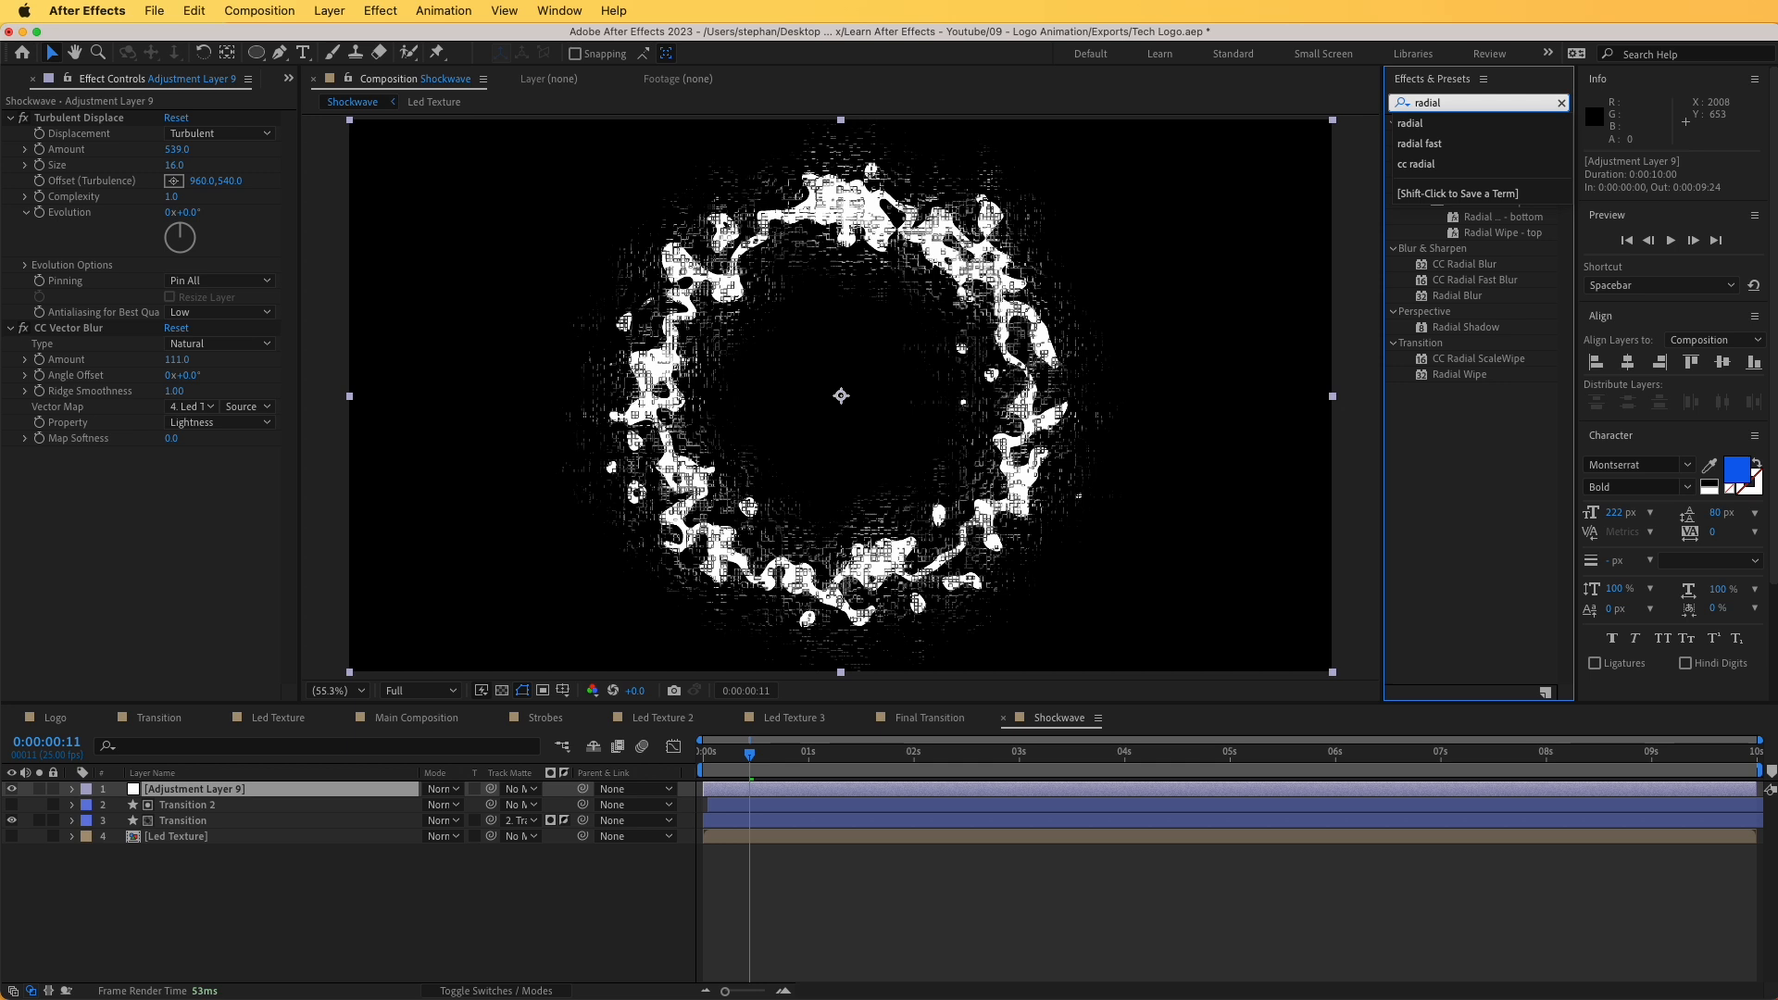
click(1479, 466)
drag(1474, 279, 199, 537)
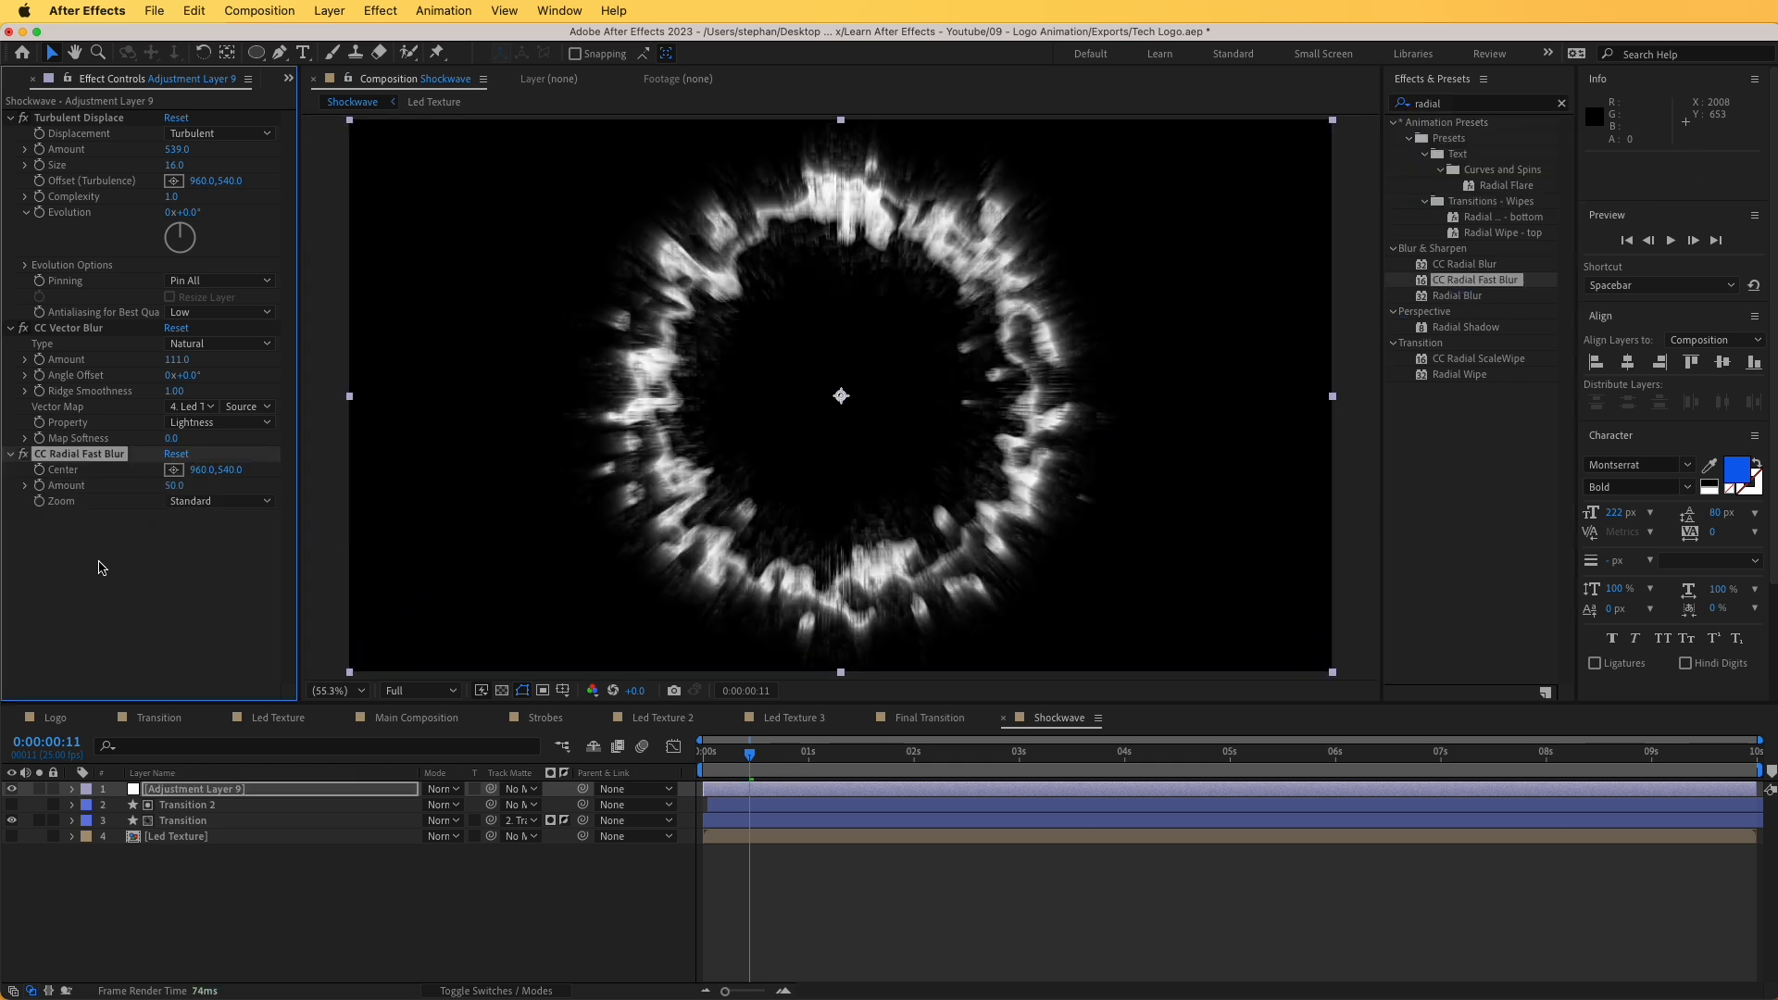
- Set the CC Radial Fast Blur Amount to 86 and preview the shockwave
click(174, 485)
key(Return)
drag(167, 487, 159, 487)
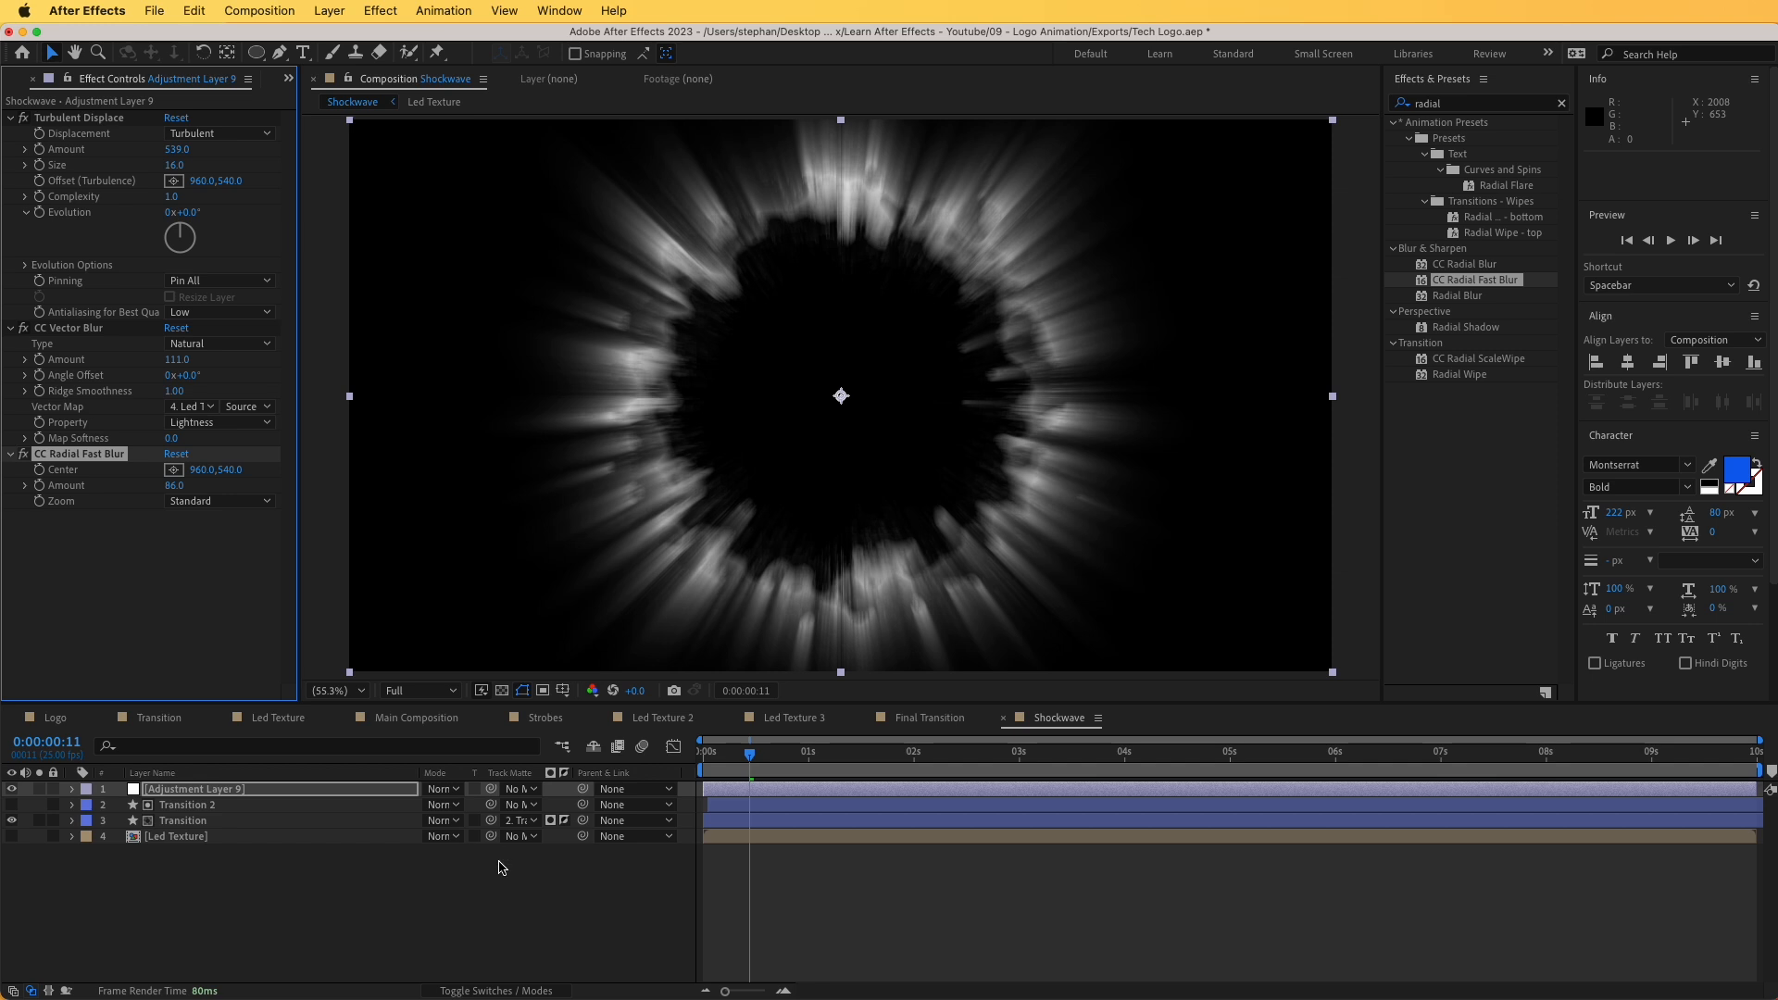
click(559, 900)
key(space)
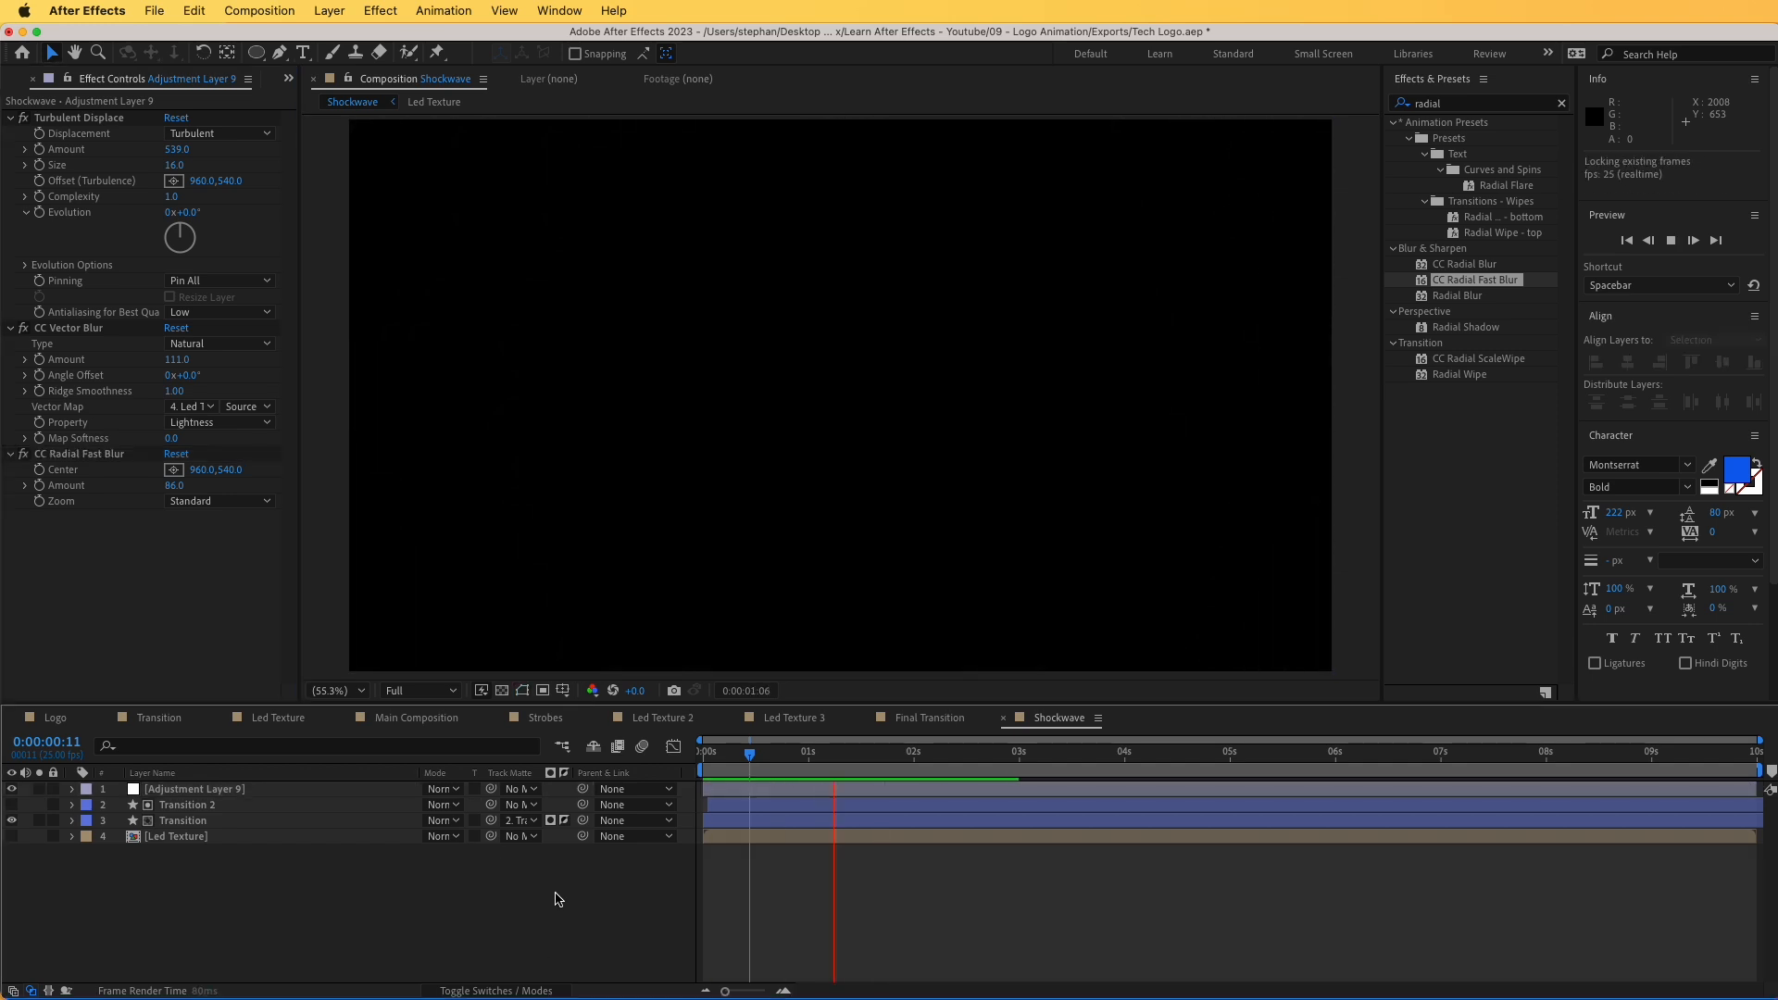
key(space)
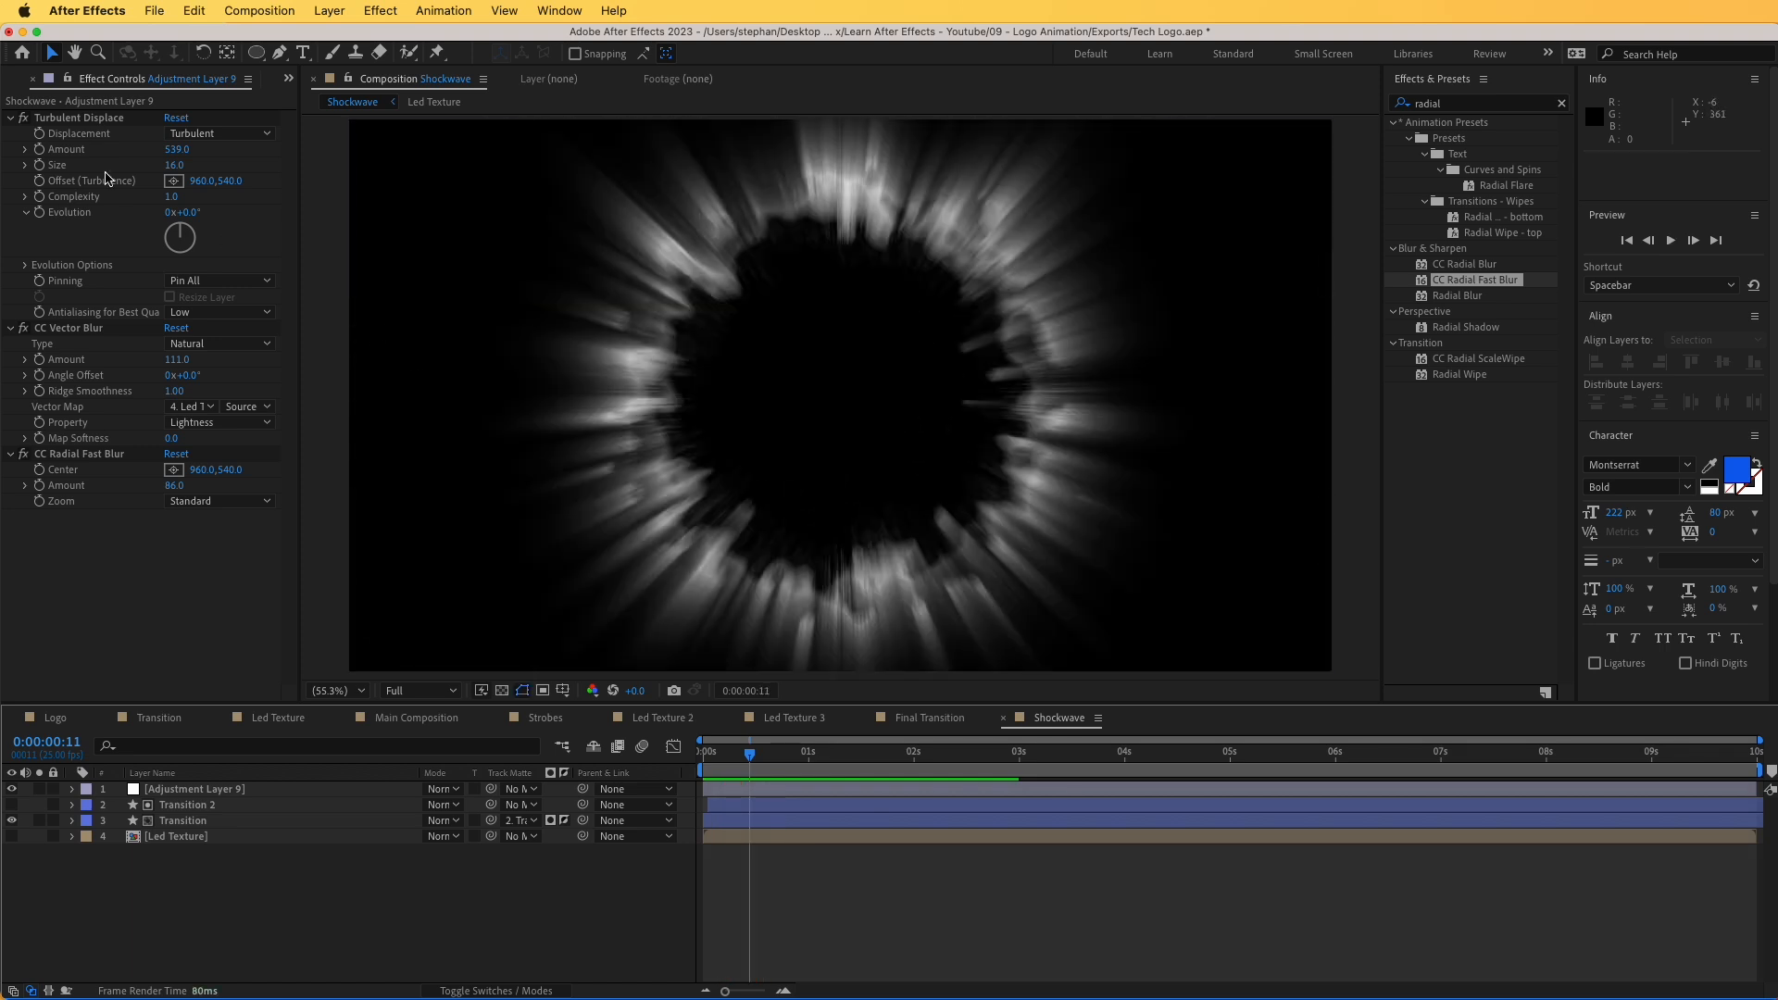
- Set the Turbulent Displace Size to 32 and preview the animation
click(83, 118)
drag(174, 165, 204, 168)
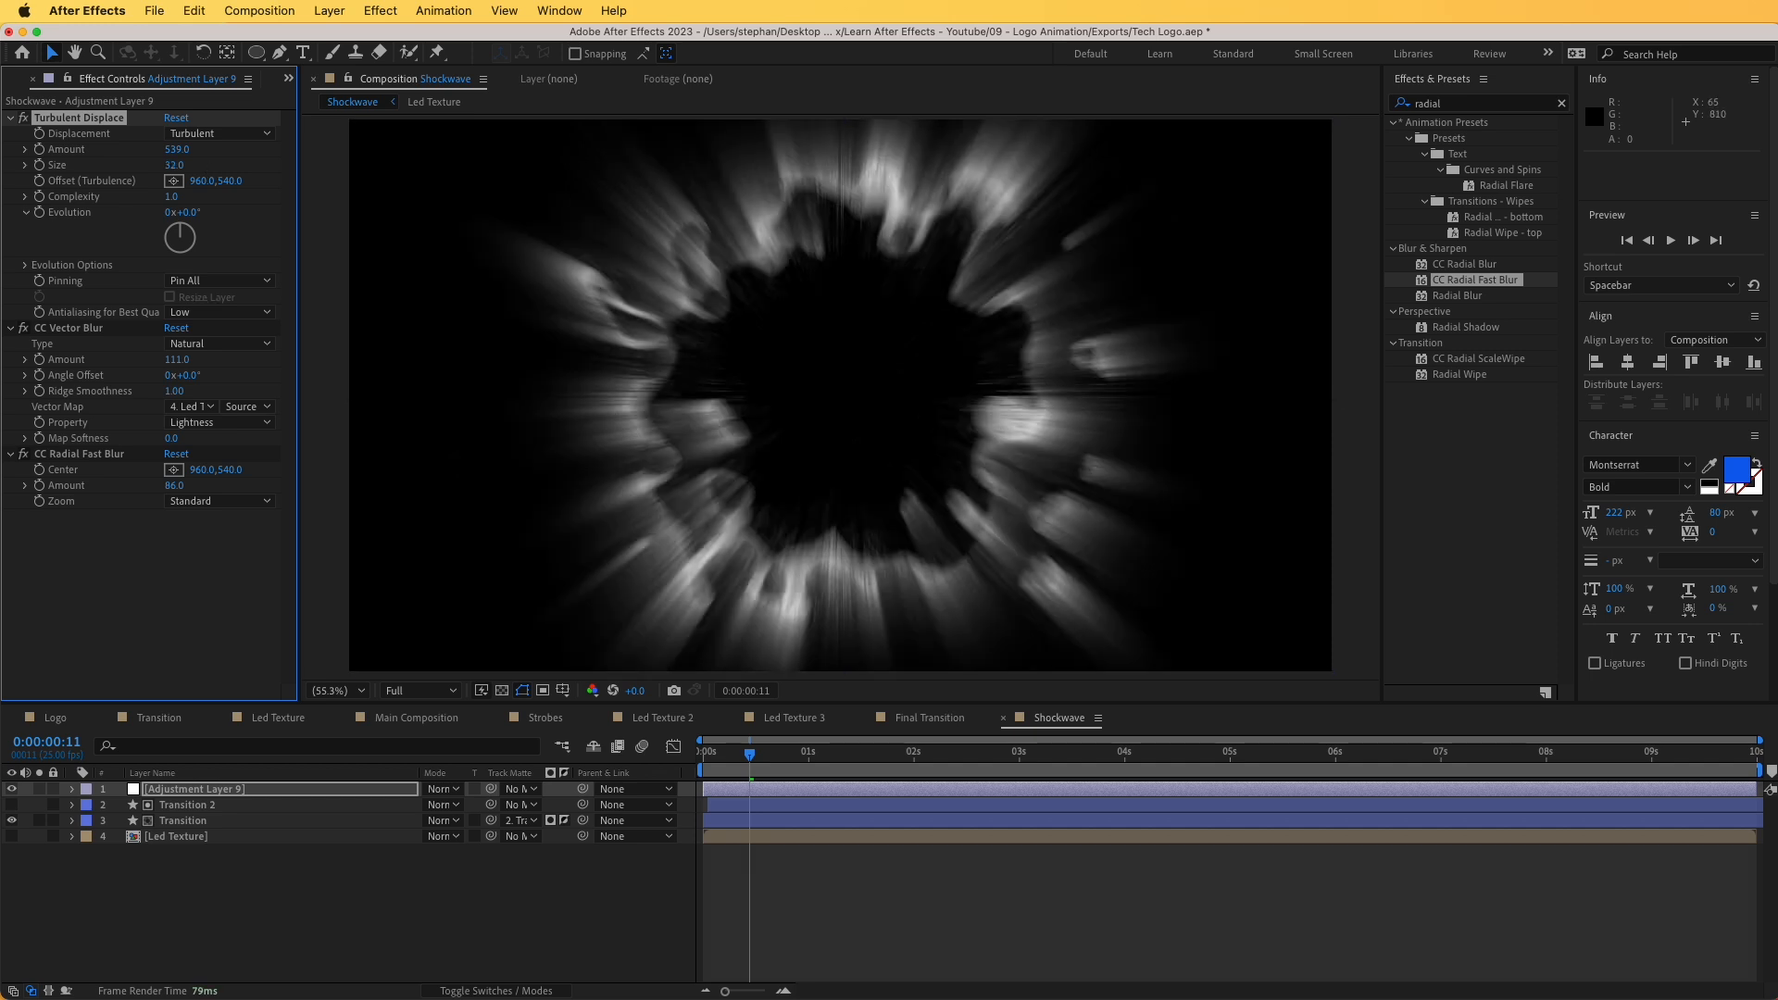
key(space)
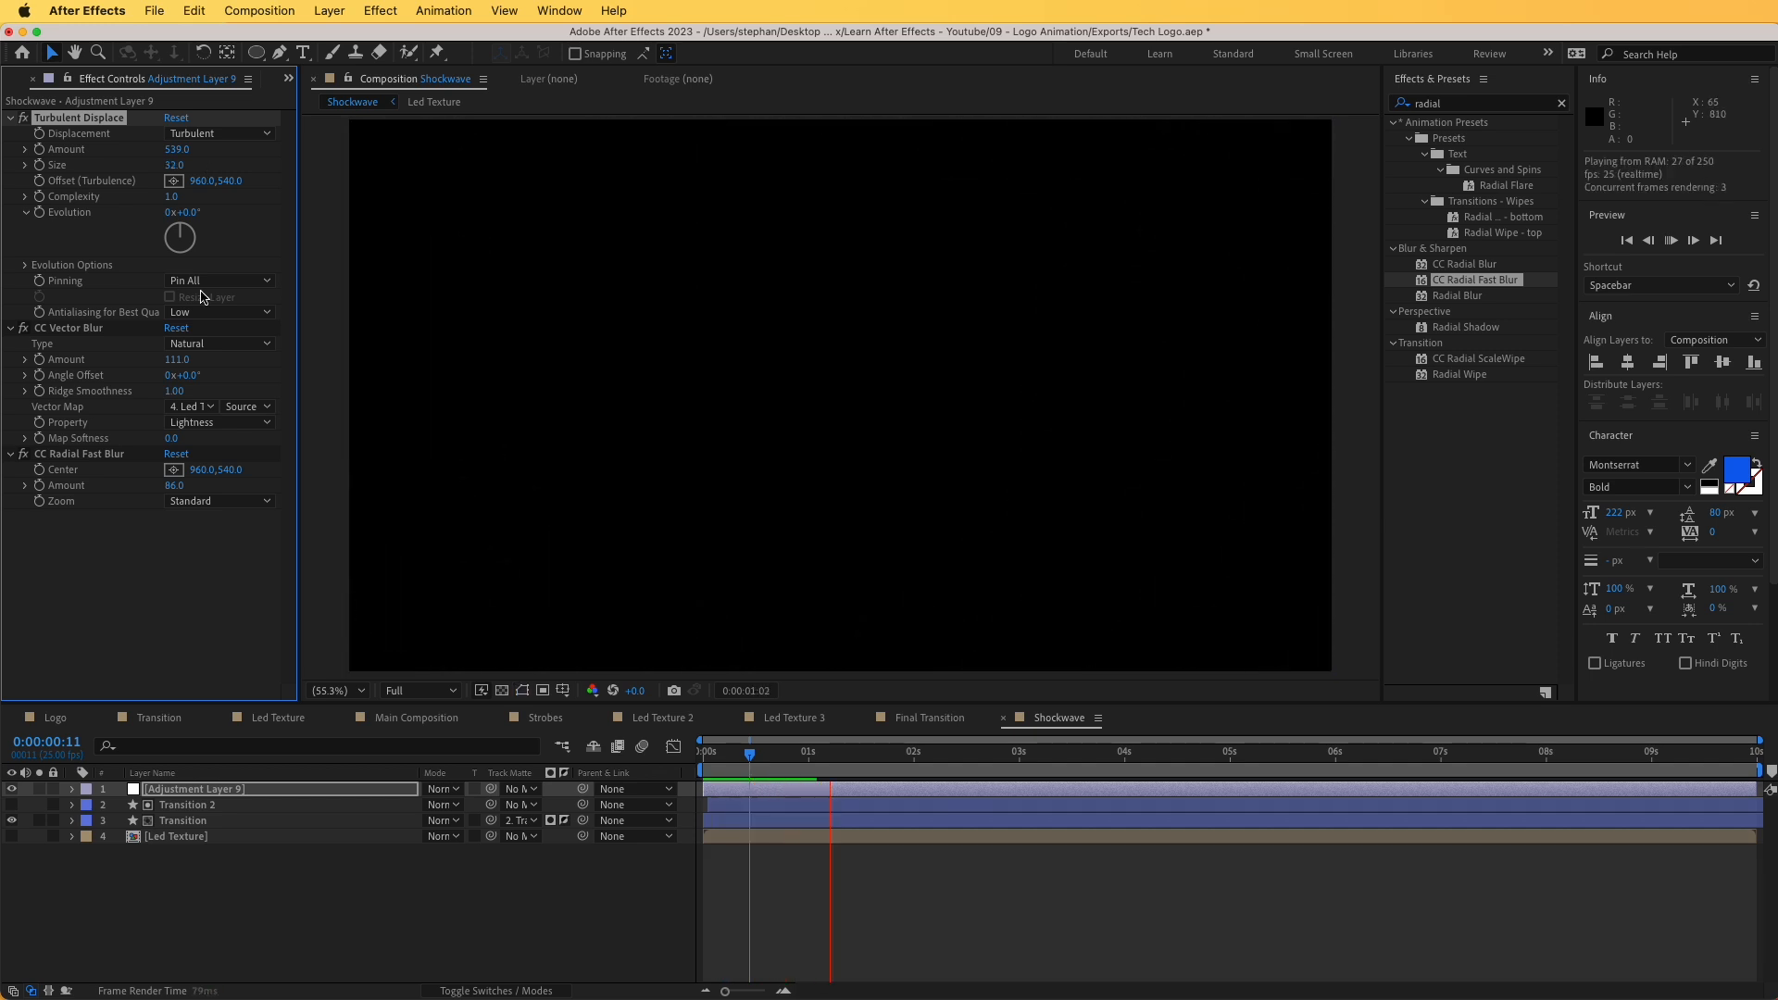
- Reveal the keyframes of Transition and Transition 2, move both final Size keyframes earlier to about 0.75 s, and preview the ring
mouse_move(721, 762)
mouse_down()
mouse_move(689, 764)
mouse_move(761, 765)
mouse_move(709, 764)
mouse_move(741, 764)
mouse_up()
click(723, 823)
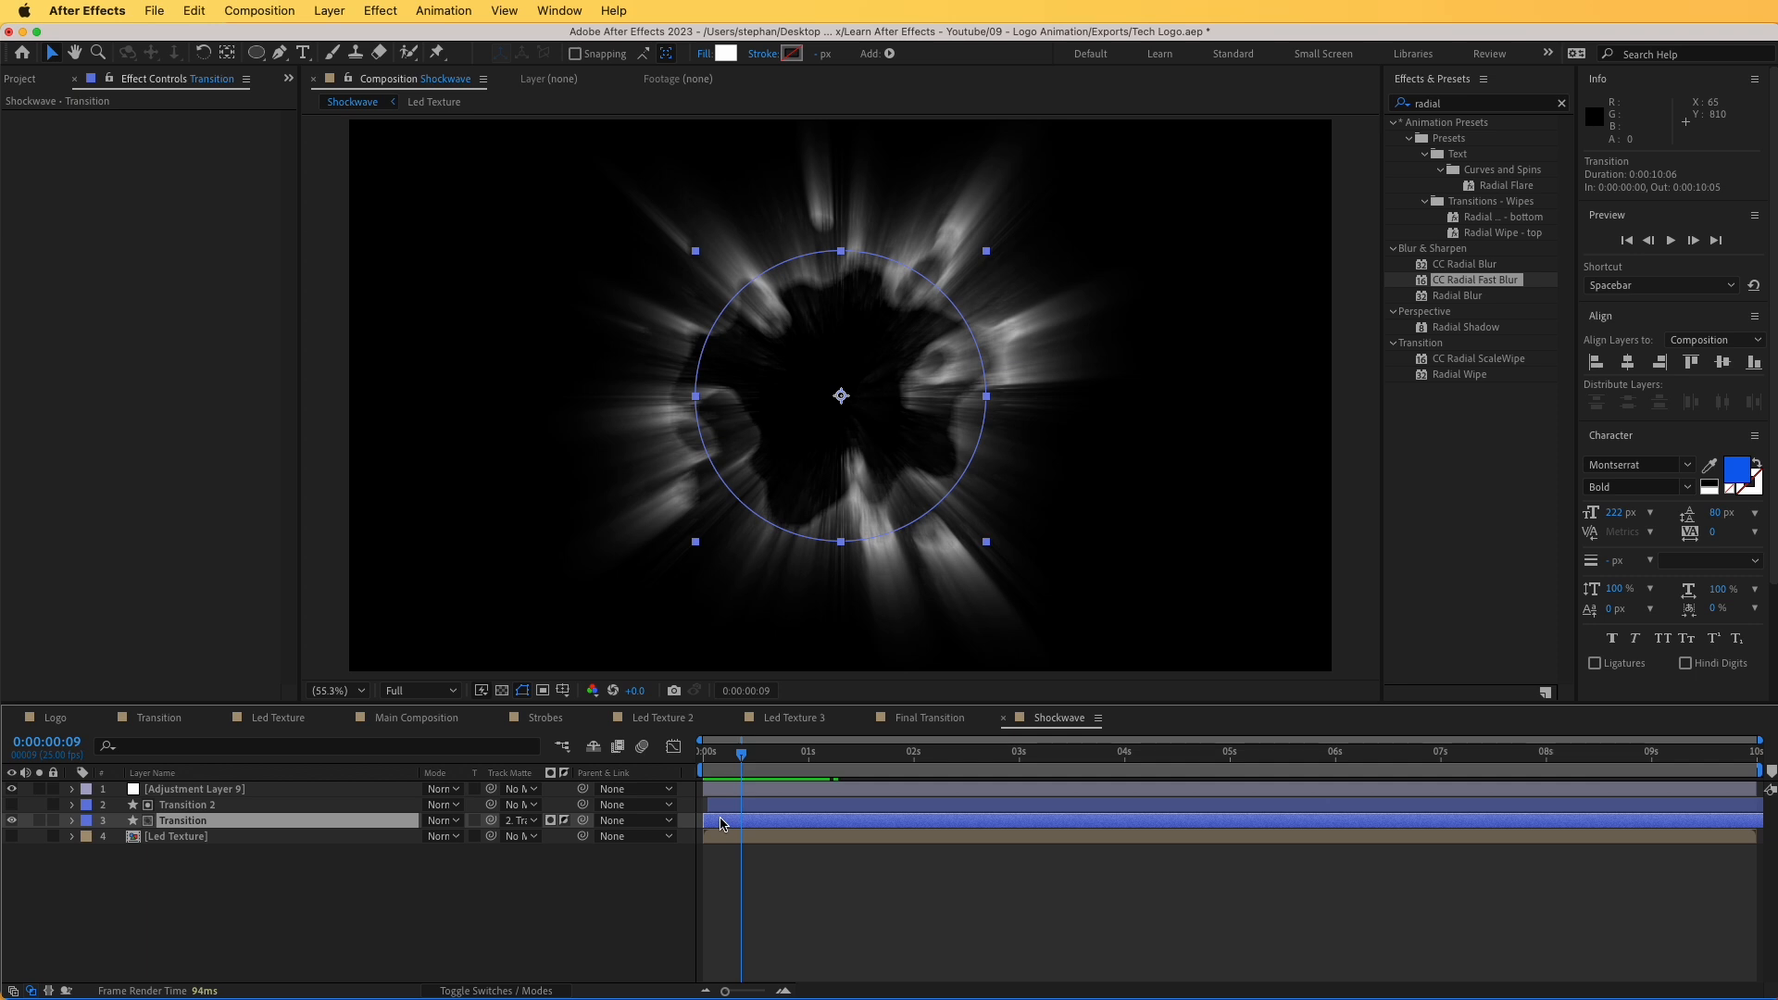
key(u)
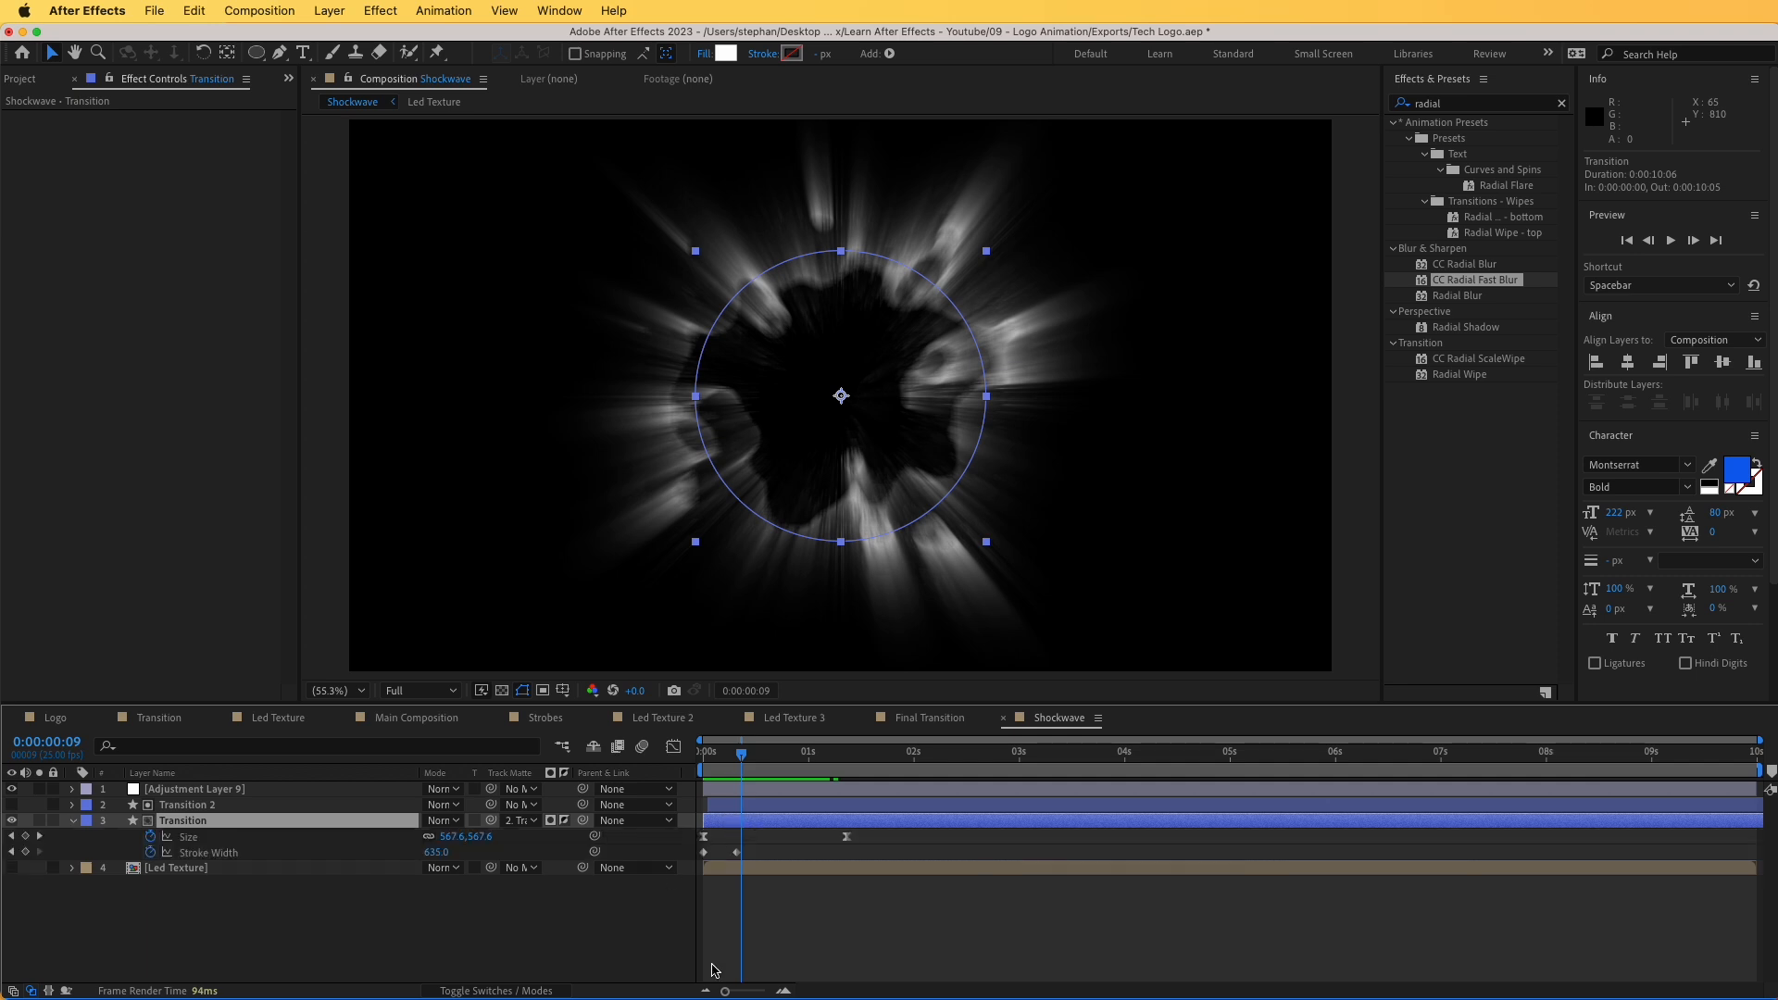
click(801, 806)
key(u)
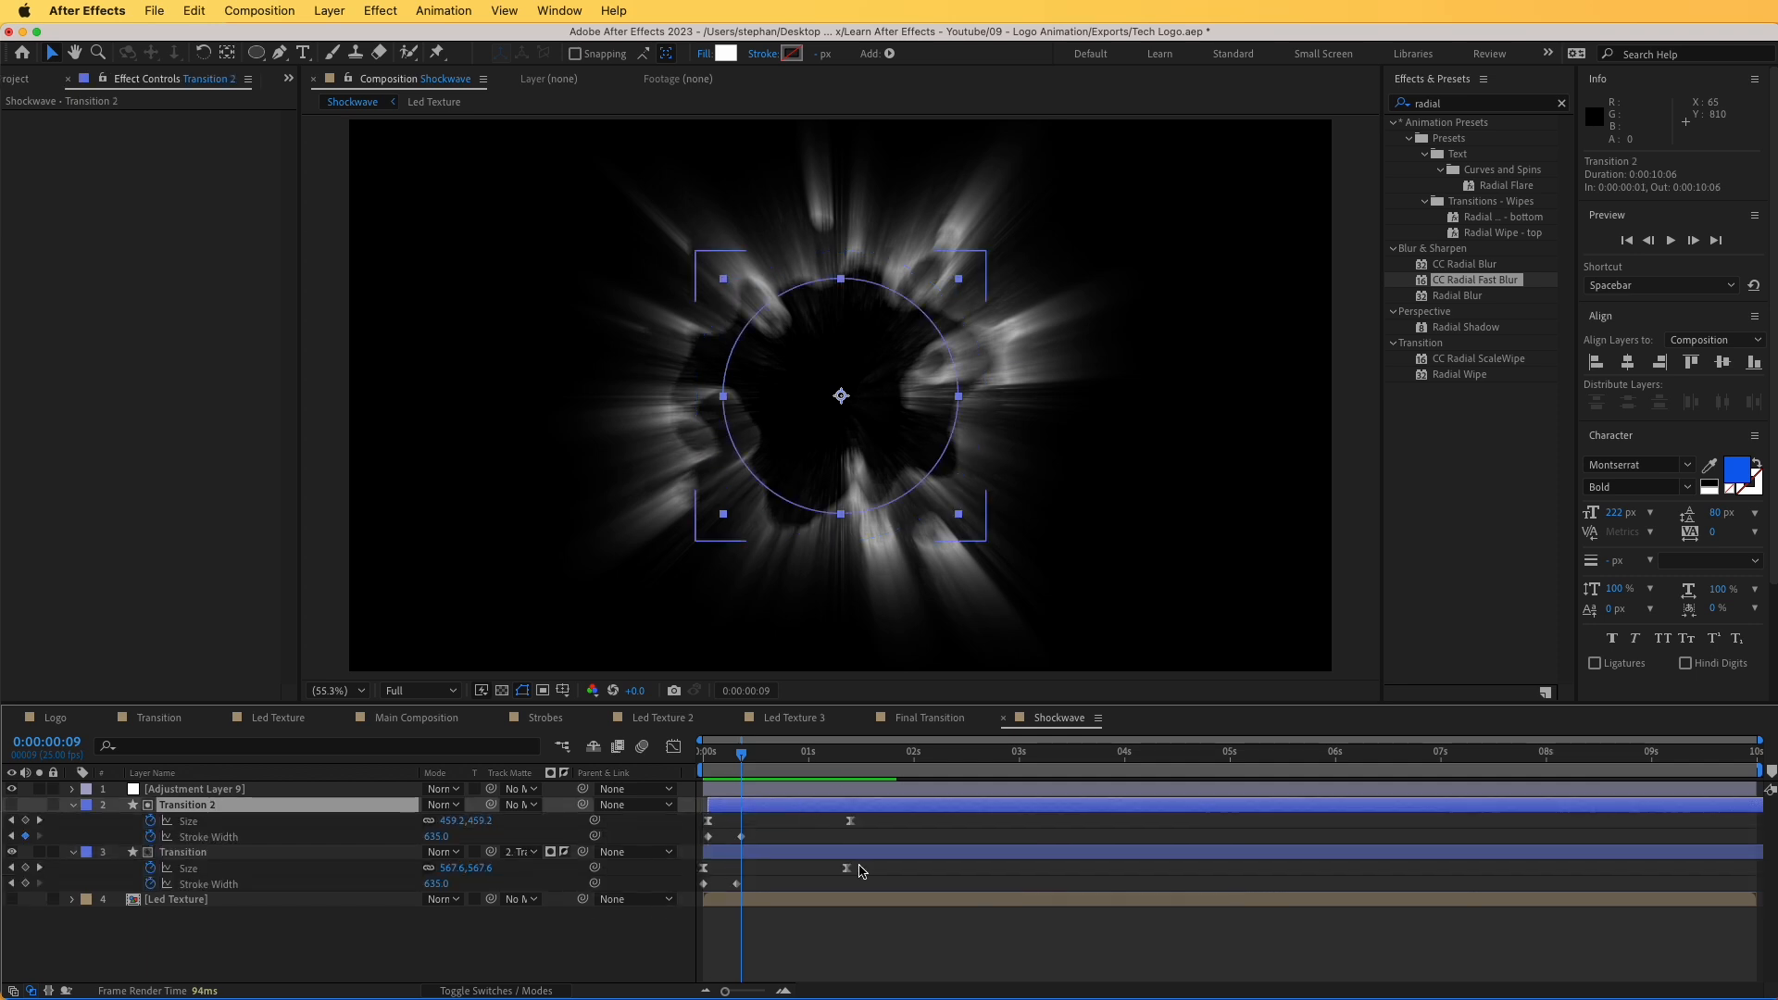
drag(831, 814, 781, 869)
key(space)
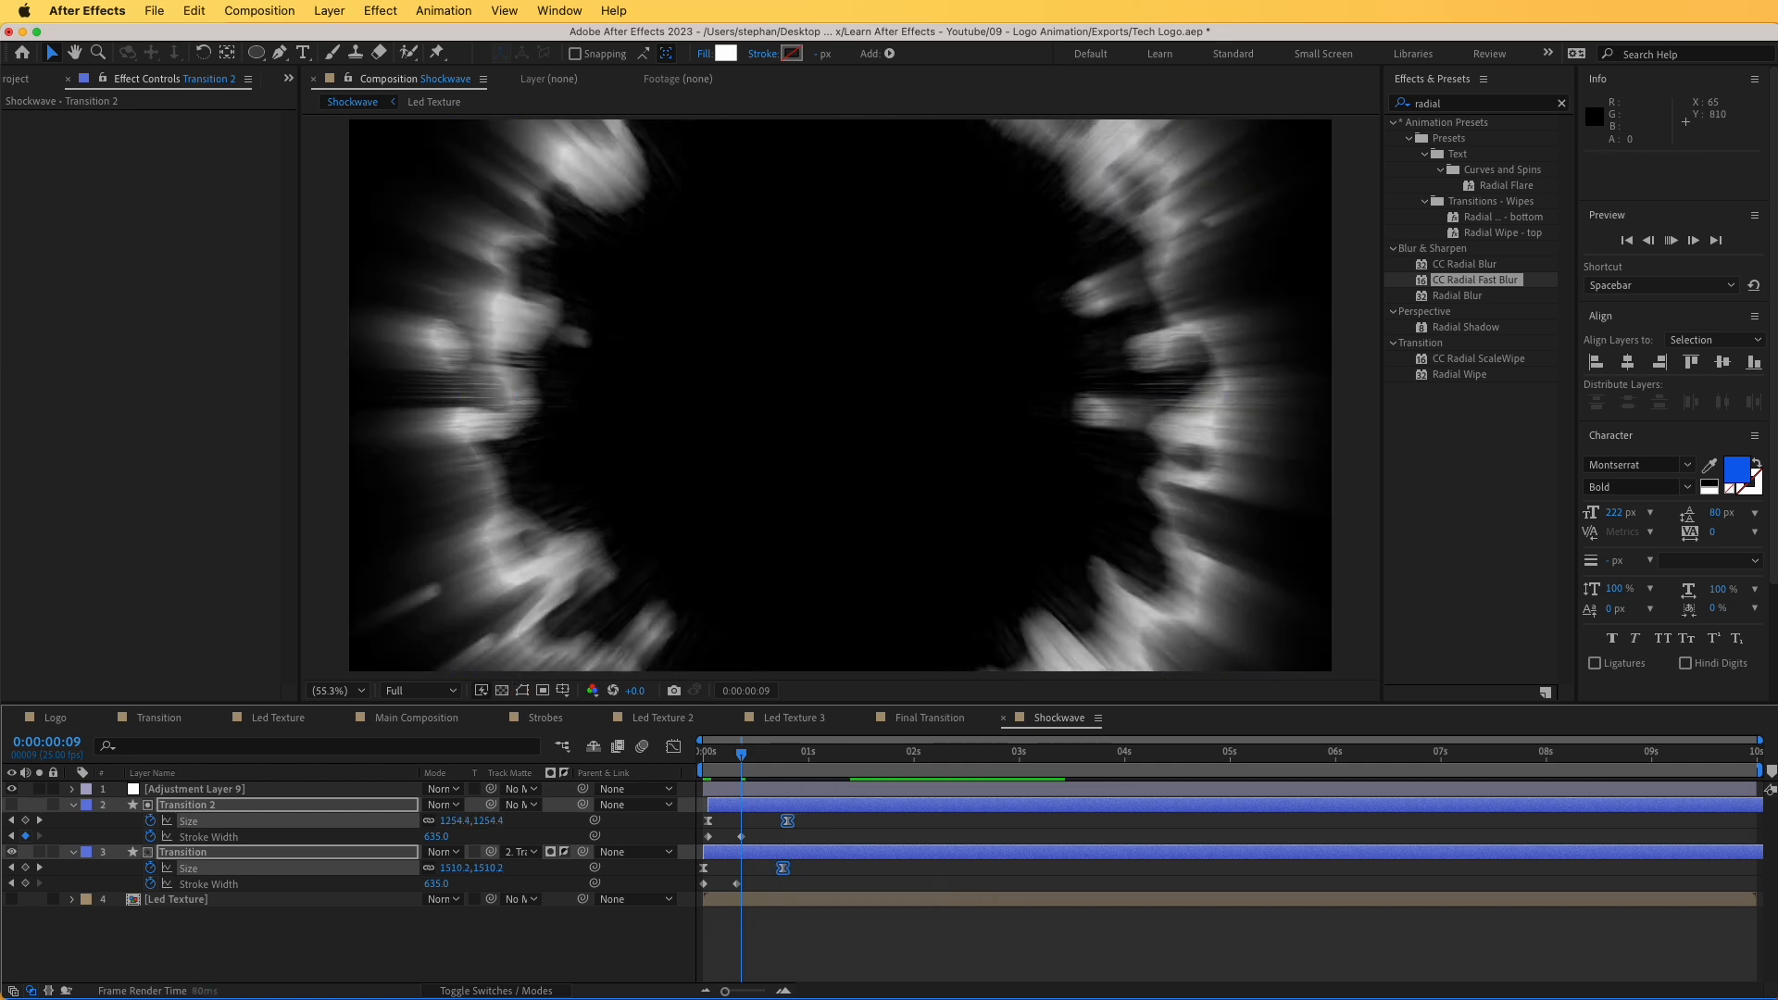
key(space)
click(817, 836)
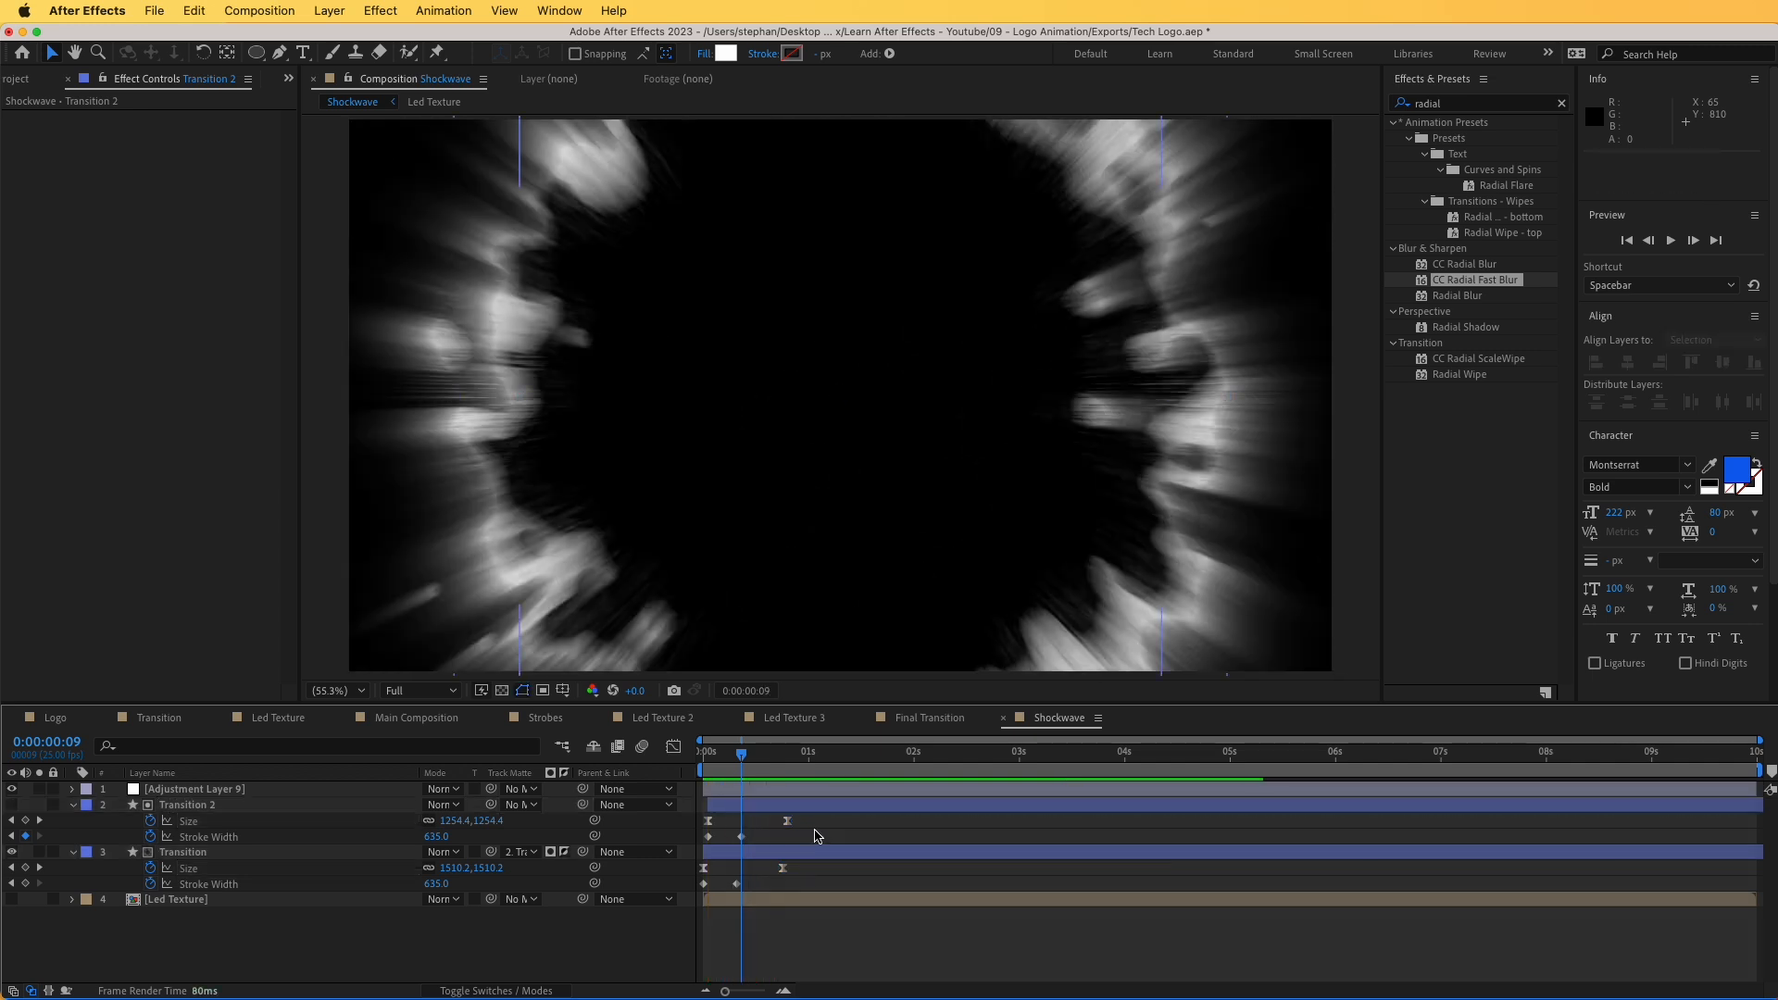
- Shift Transition 2's final Size keyframe about two frames earlier, preview the ring, and collapse both Transition layers
click(798, 810)
drag(787, 821, 780, 825)
mouse_move(740, 765)
mouse_down()
mouse_move(706, 767)
mouse_move(748, 767)
mouse_move(720, 773)
mouse_up()
key(space)
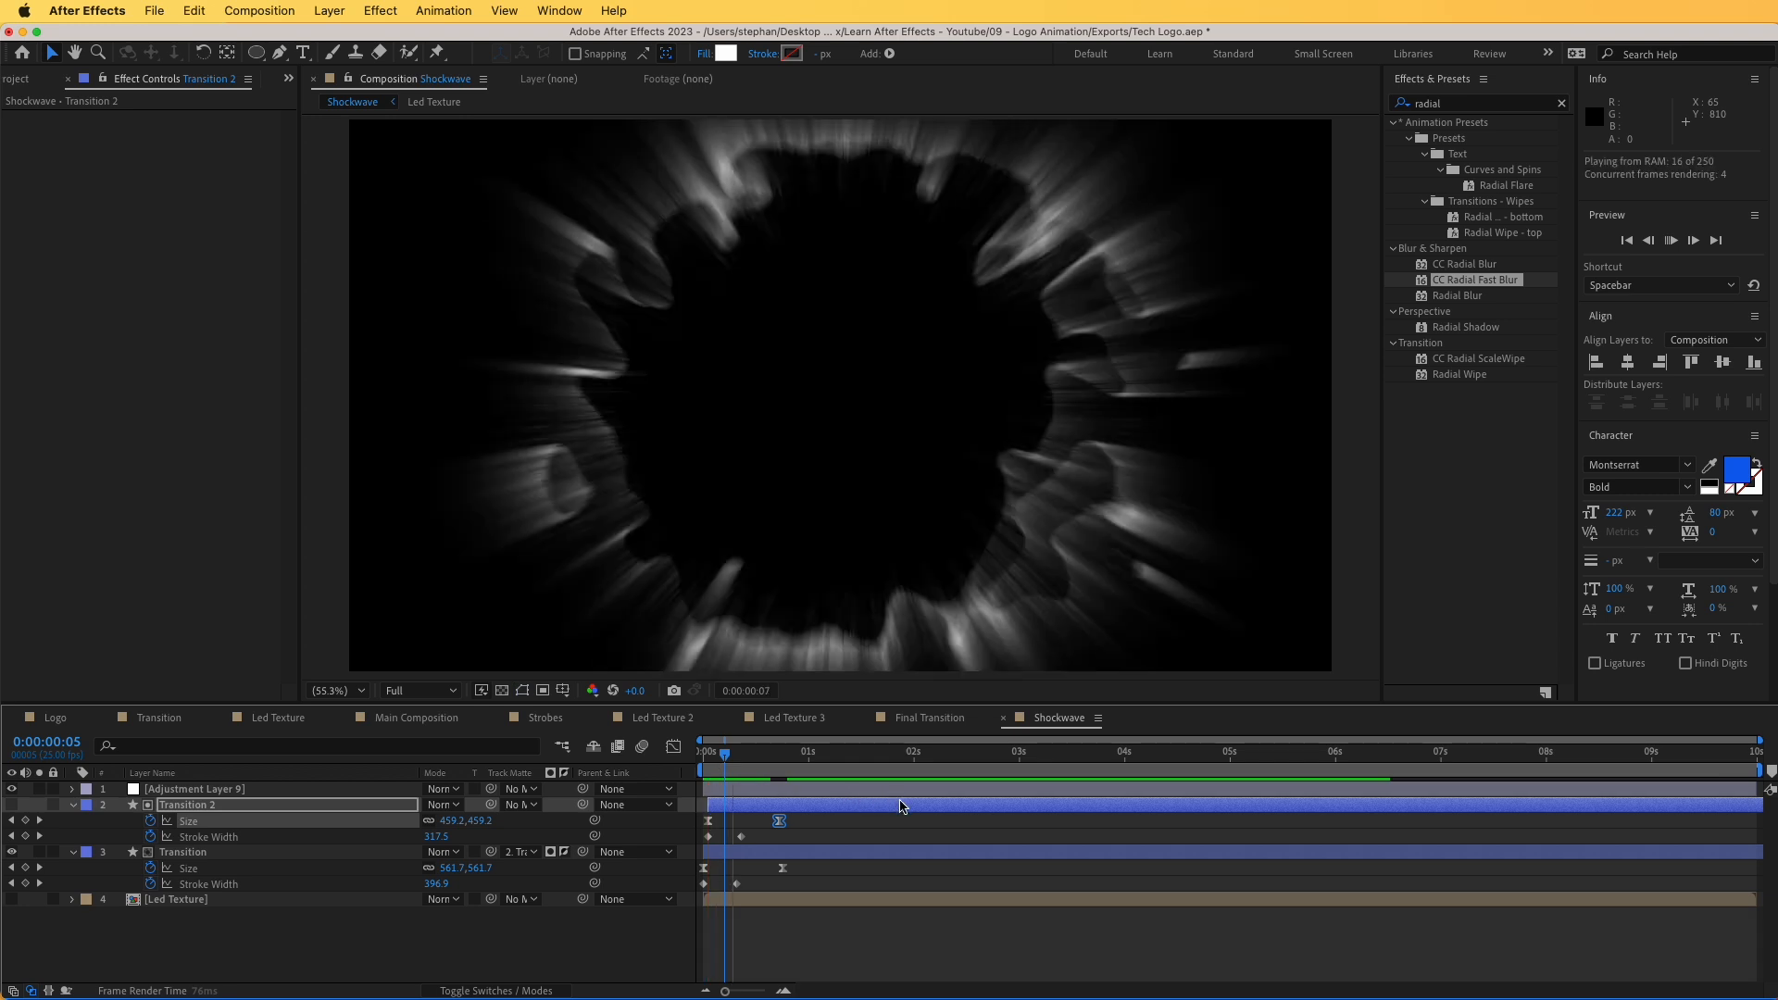
key(space)
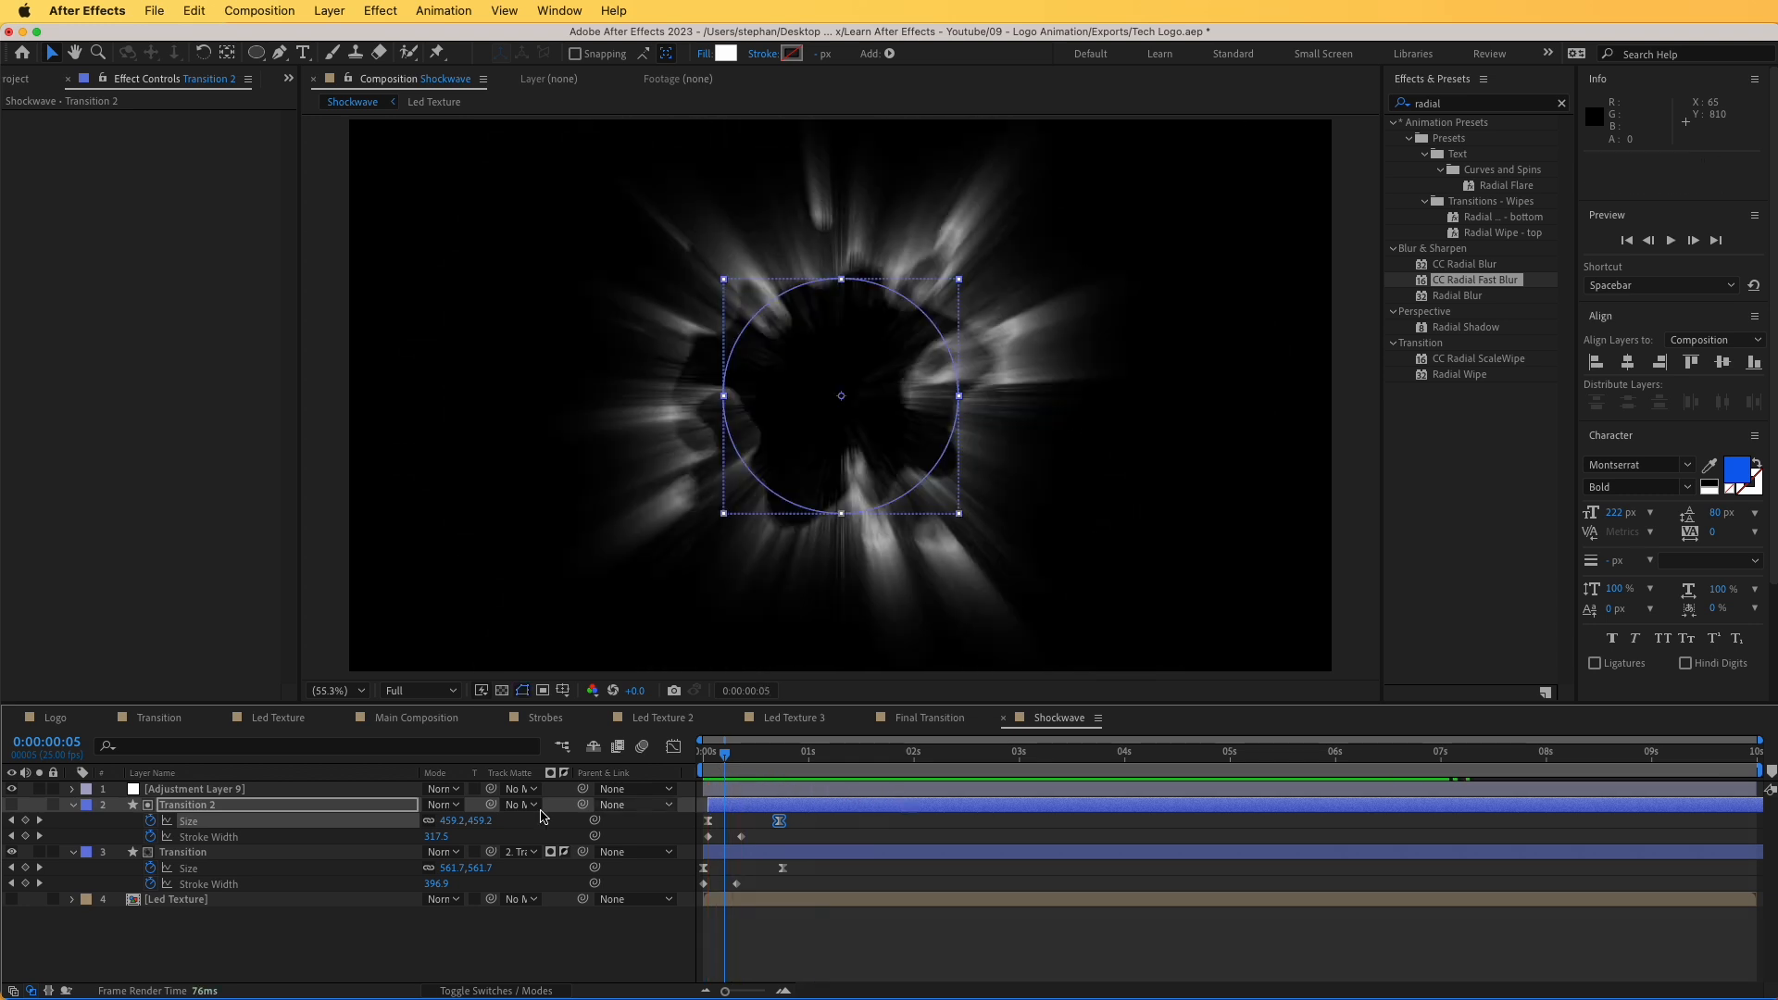
click(73, 805)
click(73, 821)
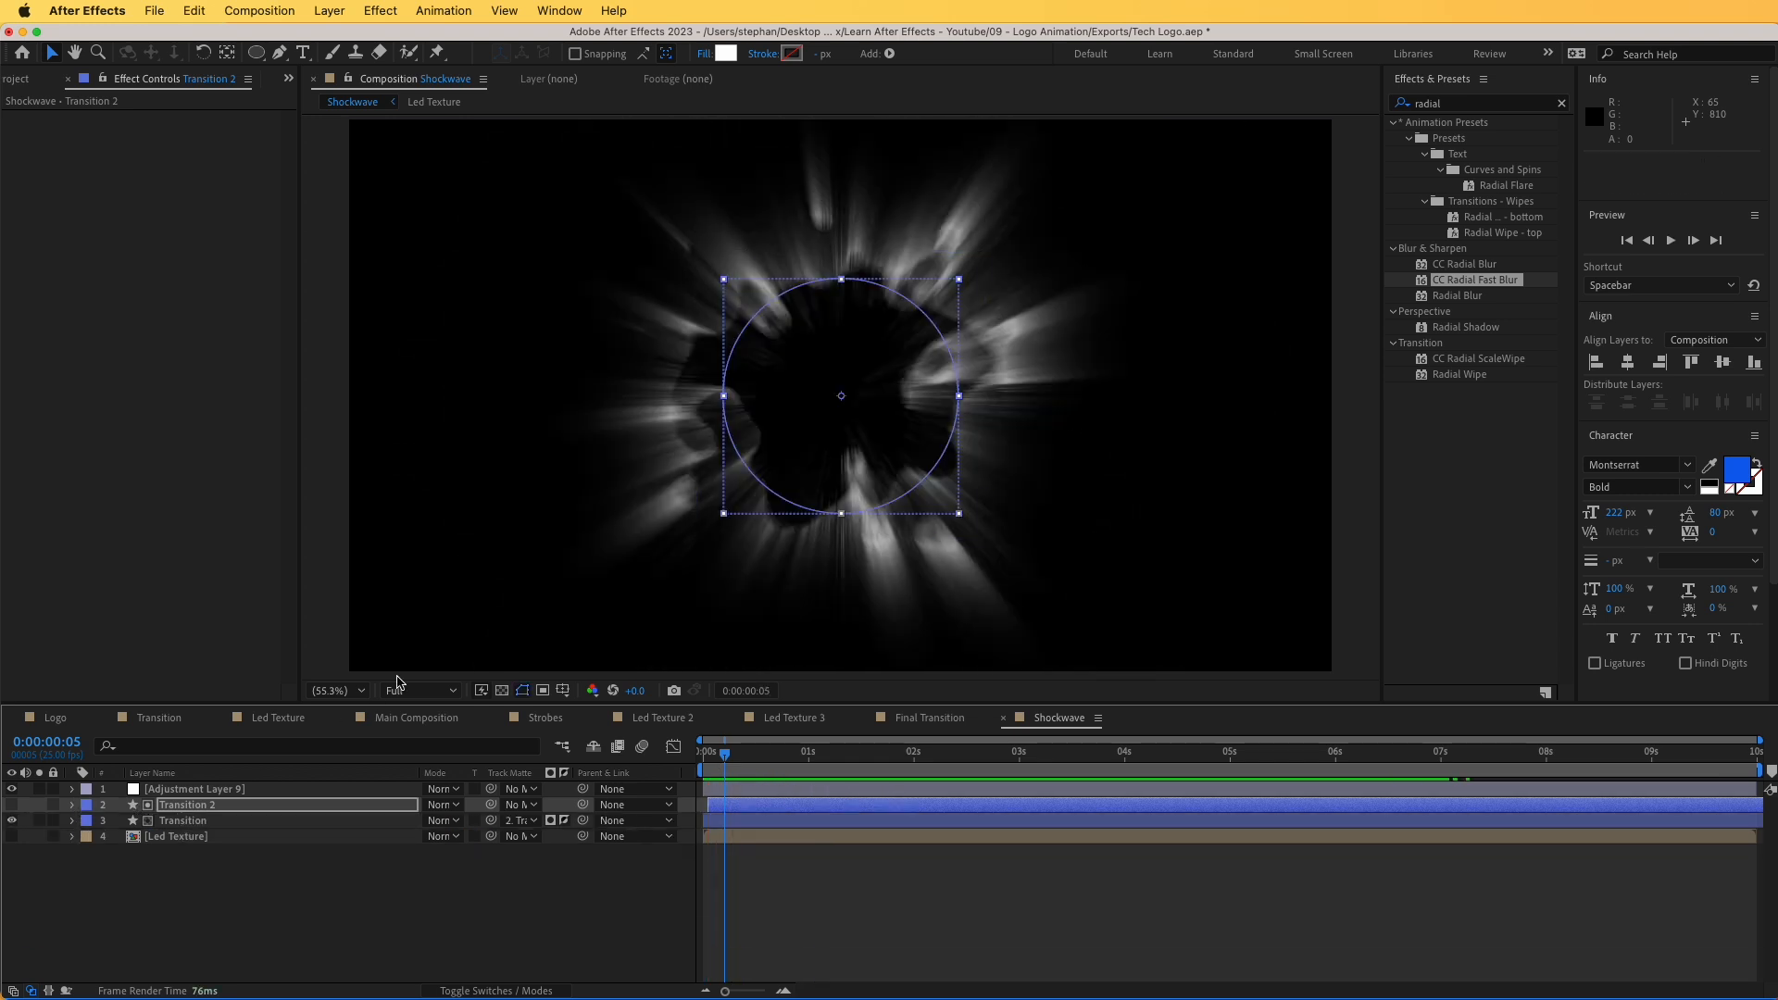
- Open the Main Composition and add the Logo composition as its topmost layer, starting at 0:00:04:00
click(412, 719)
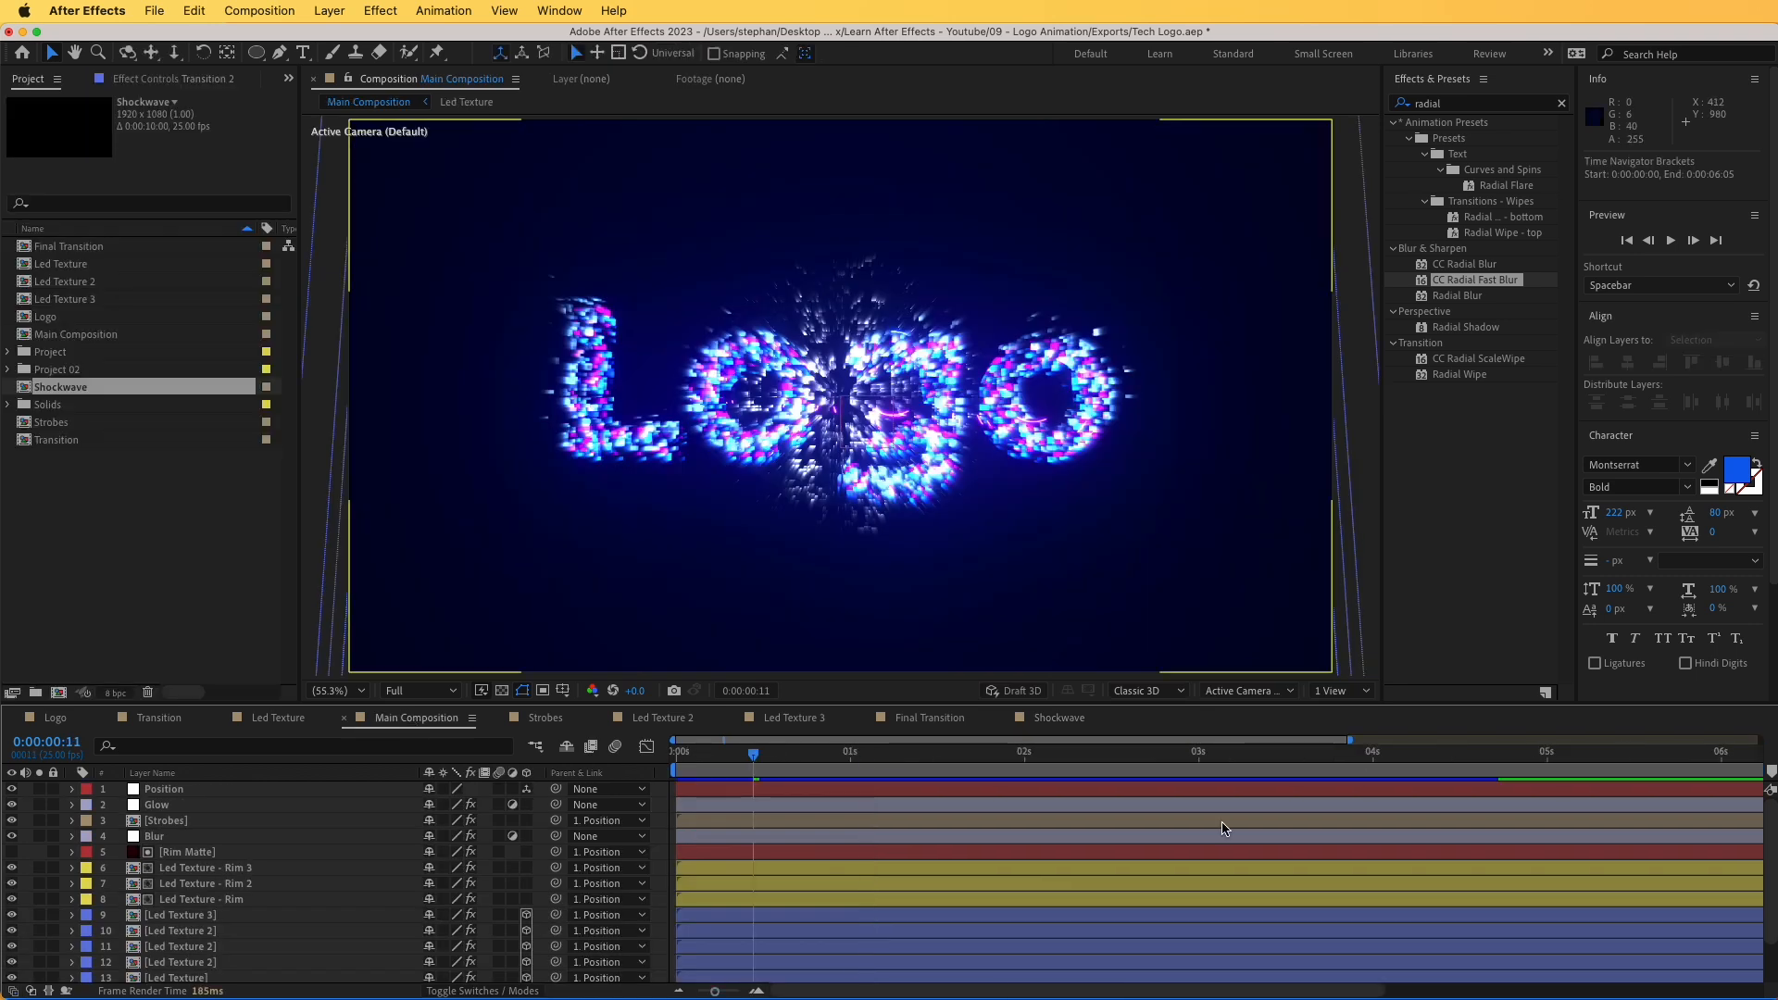
drag(1374, 755, 1412, 761)
drag(1447, 774, 1386, 778)
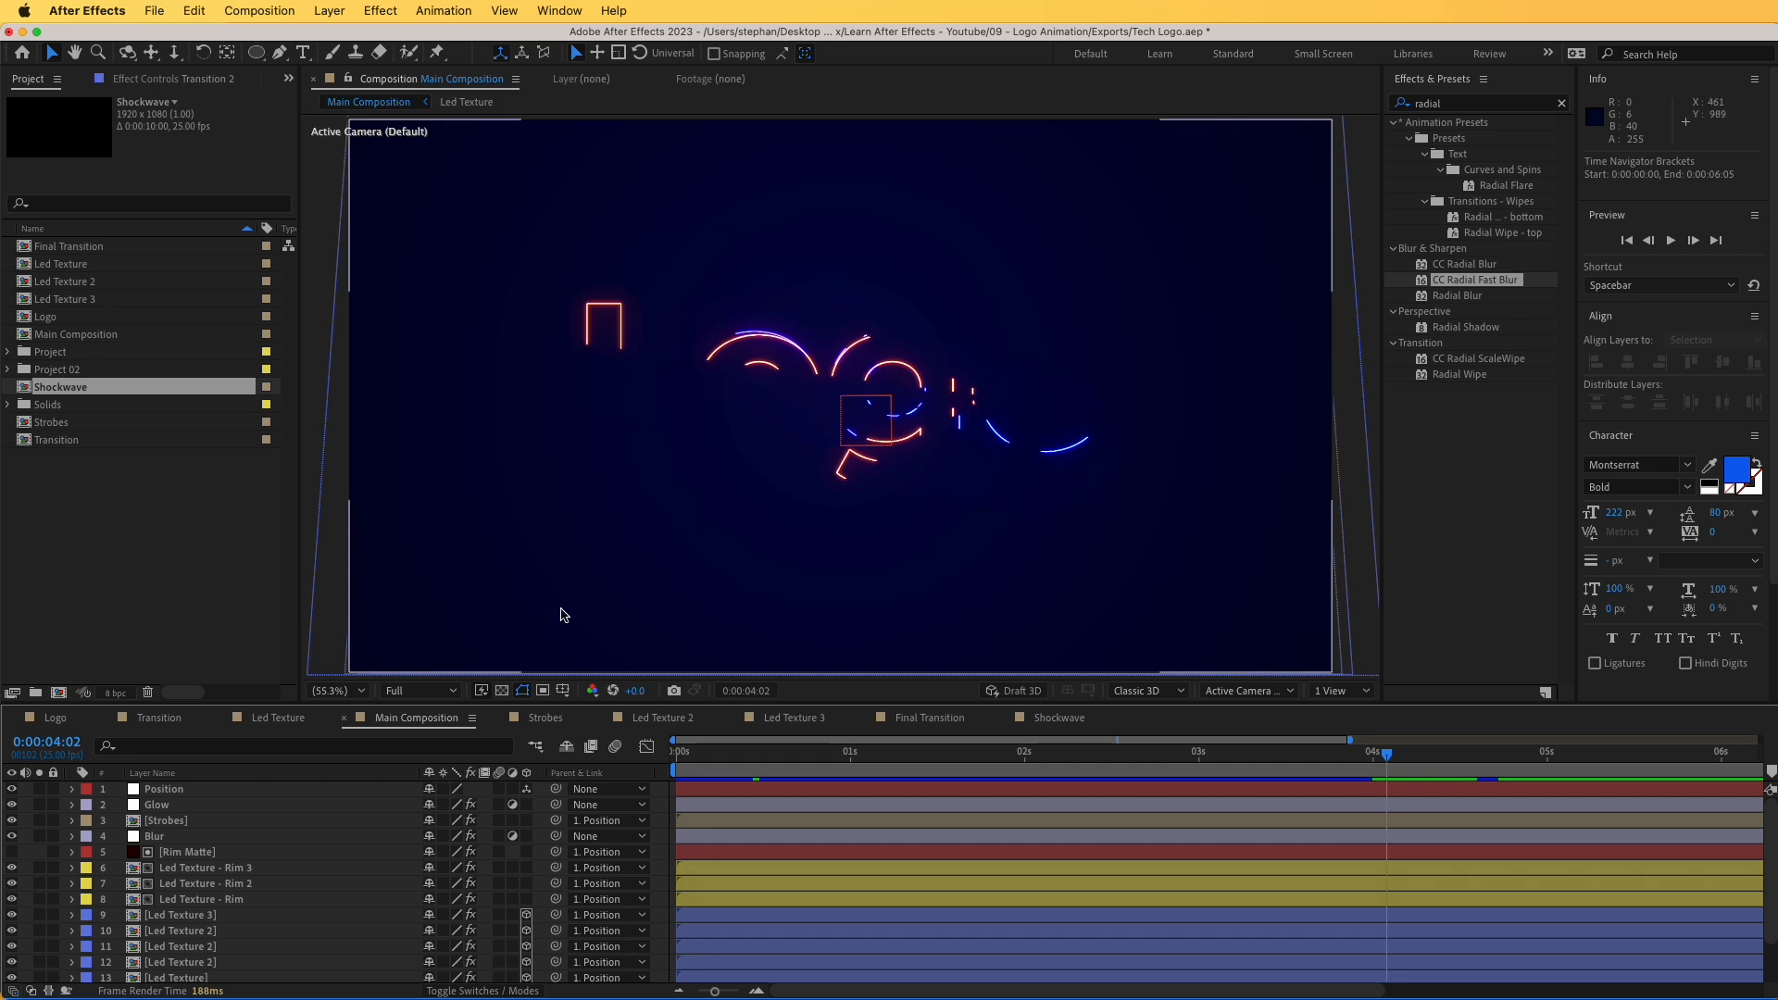
drag(44, 316, 1379, 789)
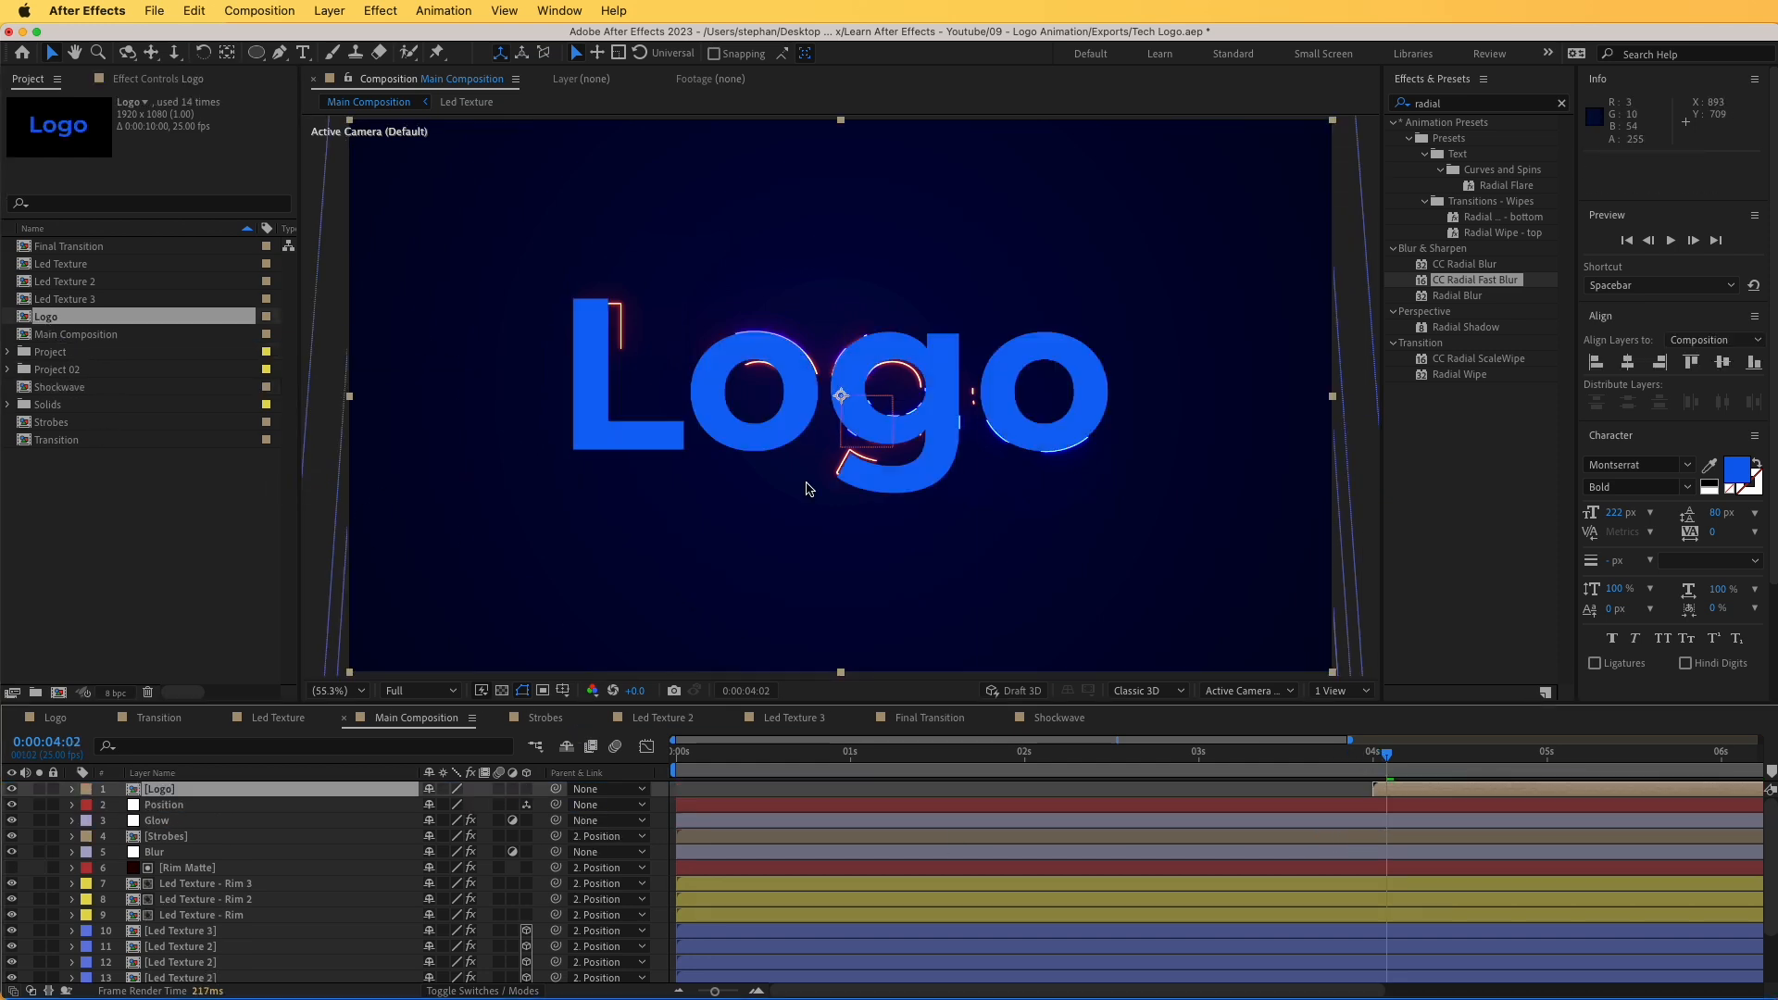
- Add Final Transition above the Logo layer, starting at 0:00:04:00, and use it as Logo's track matte
drag(55, 252, 220, 789)
drag(764, 795, 1463, 806)
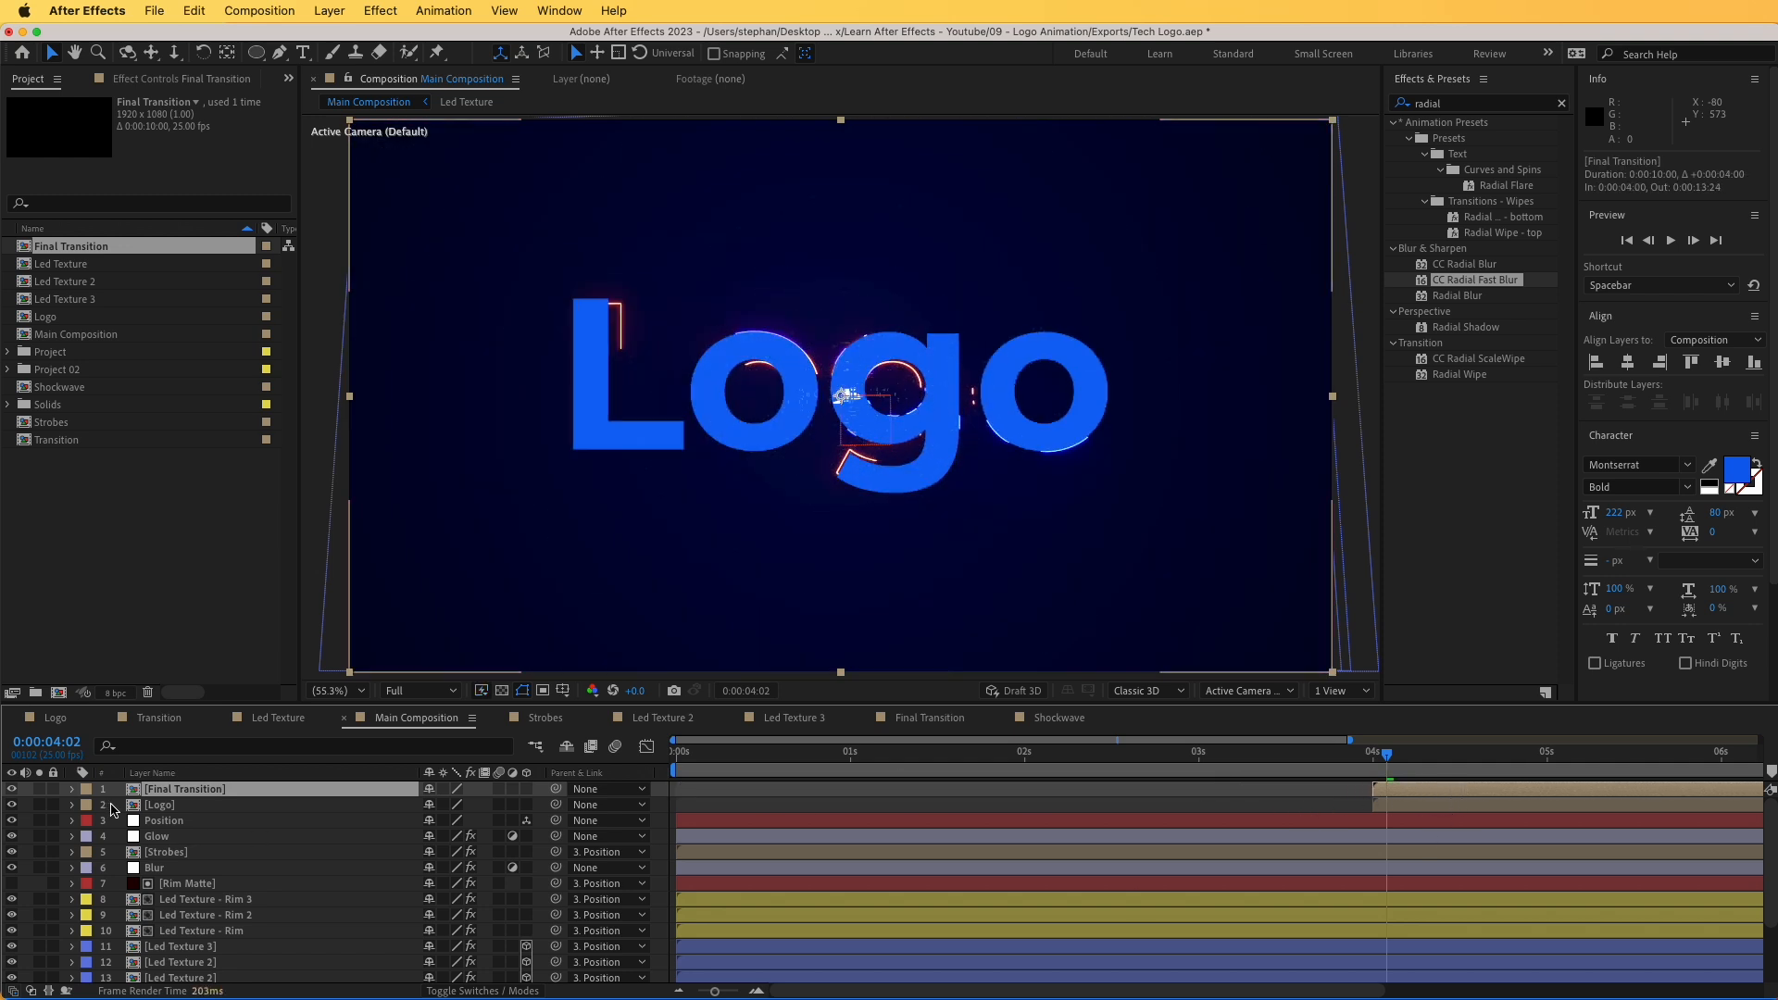
click(112, 810)
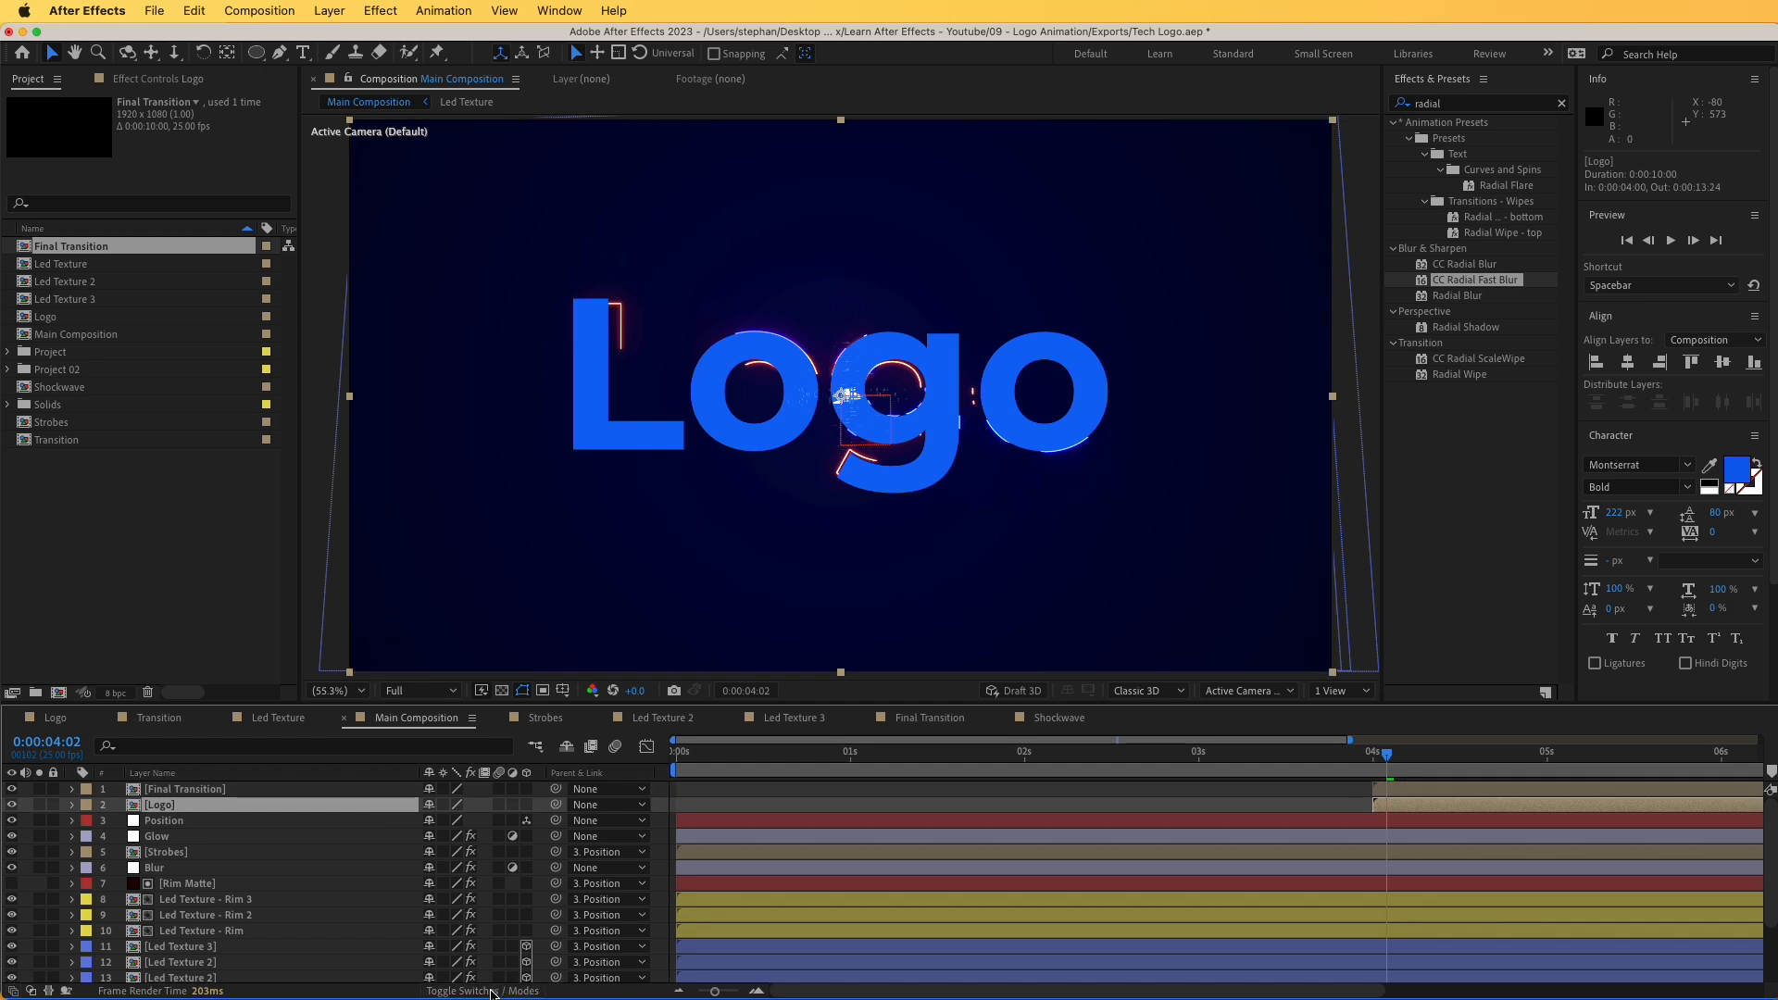
click(491, 990)
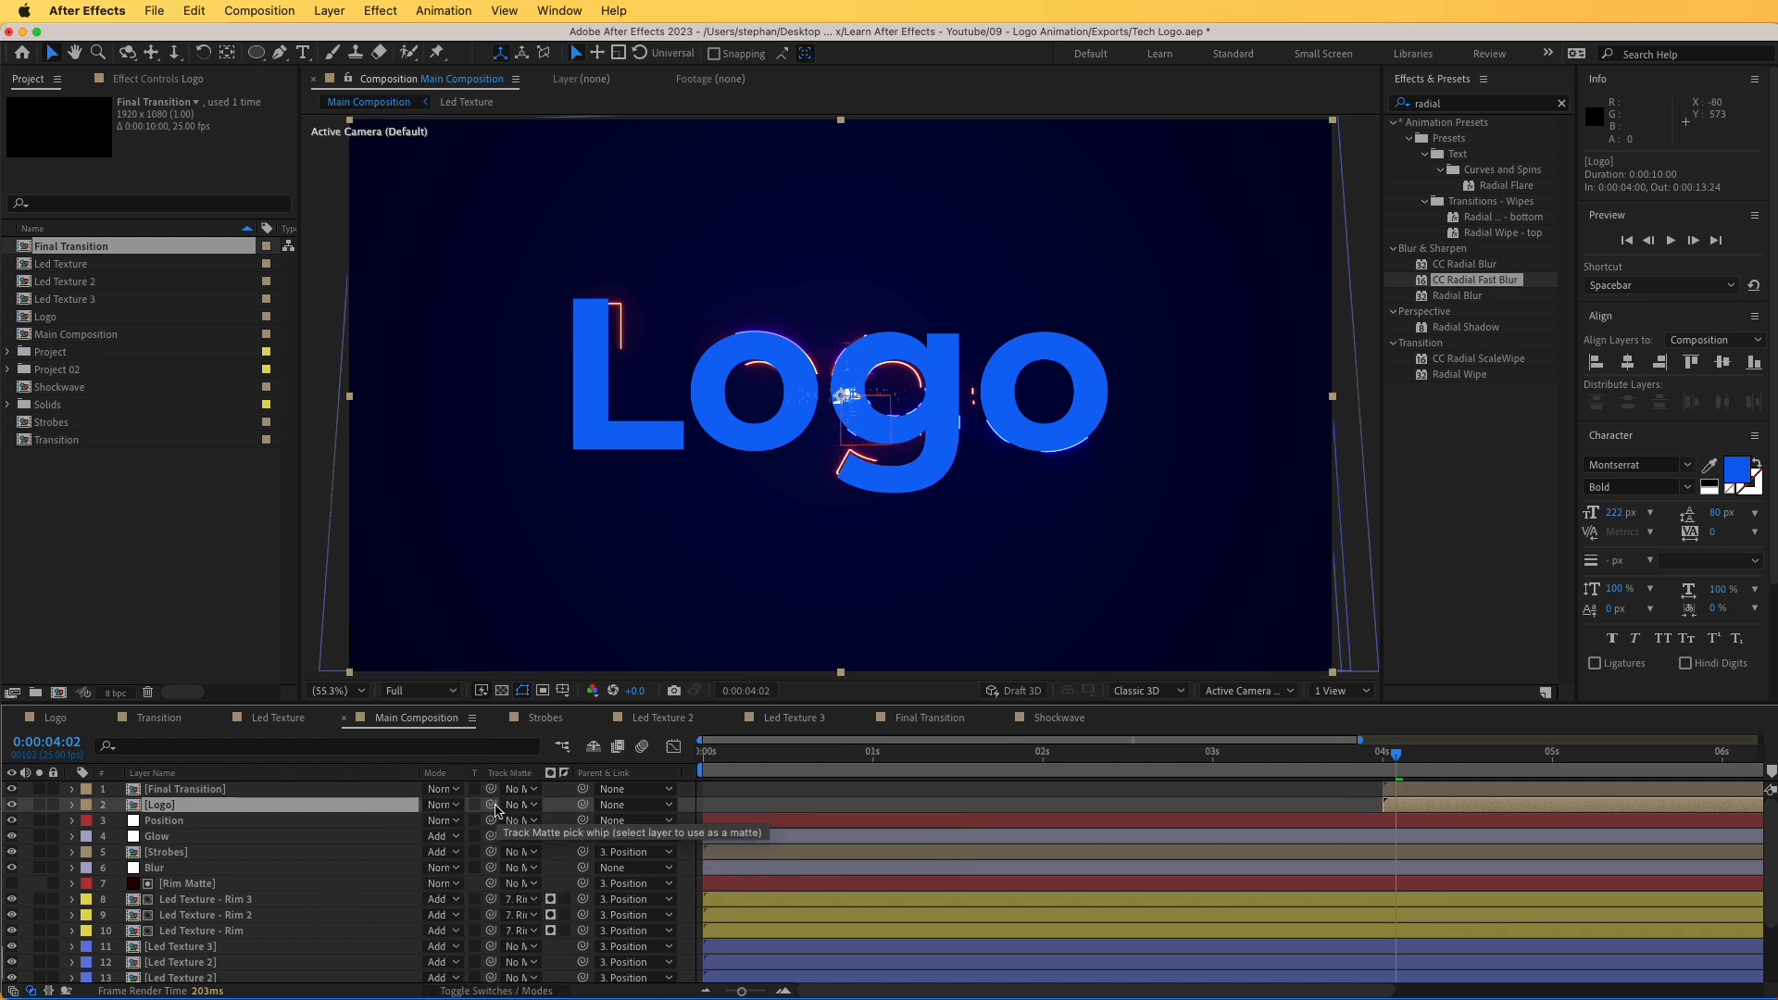
drag(491, 806, 319, 795)
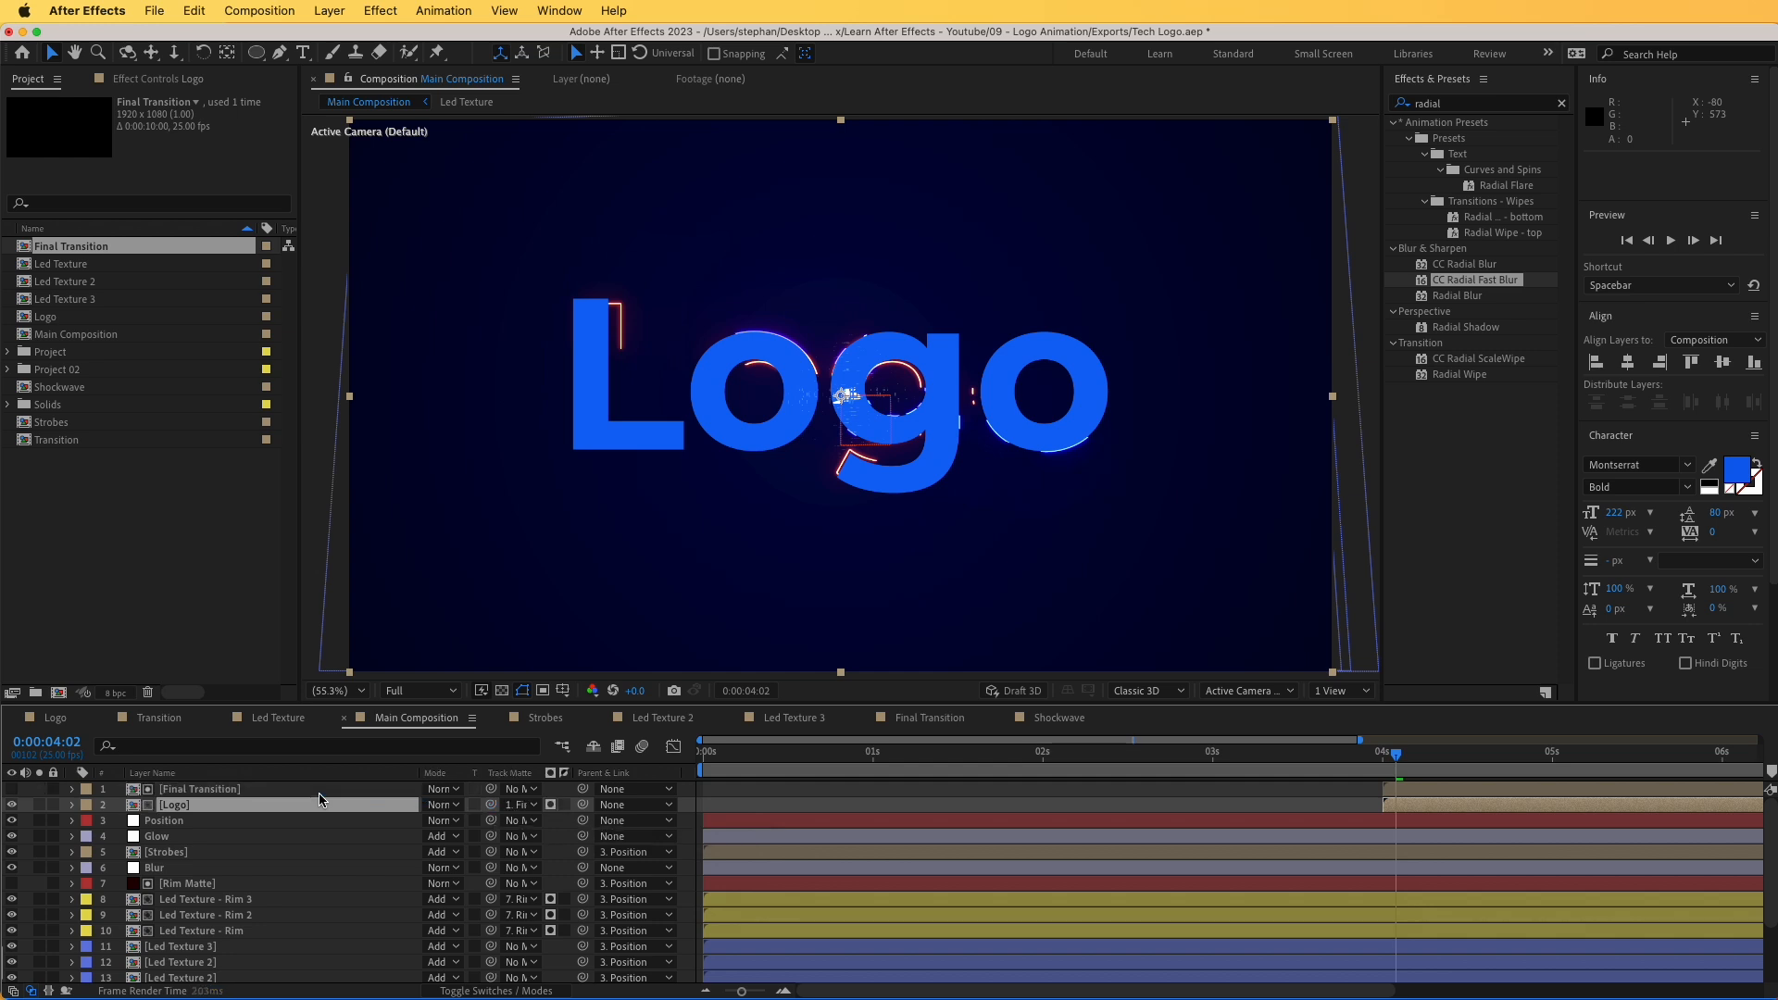
drag(1396, 753, 1452, 766)
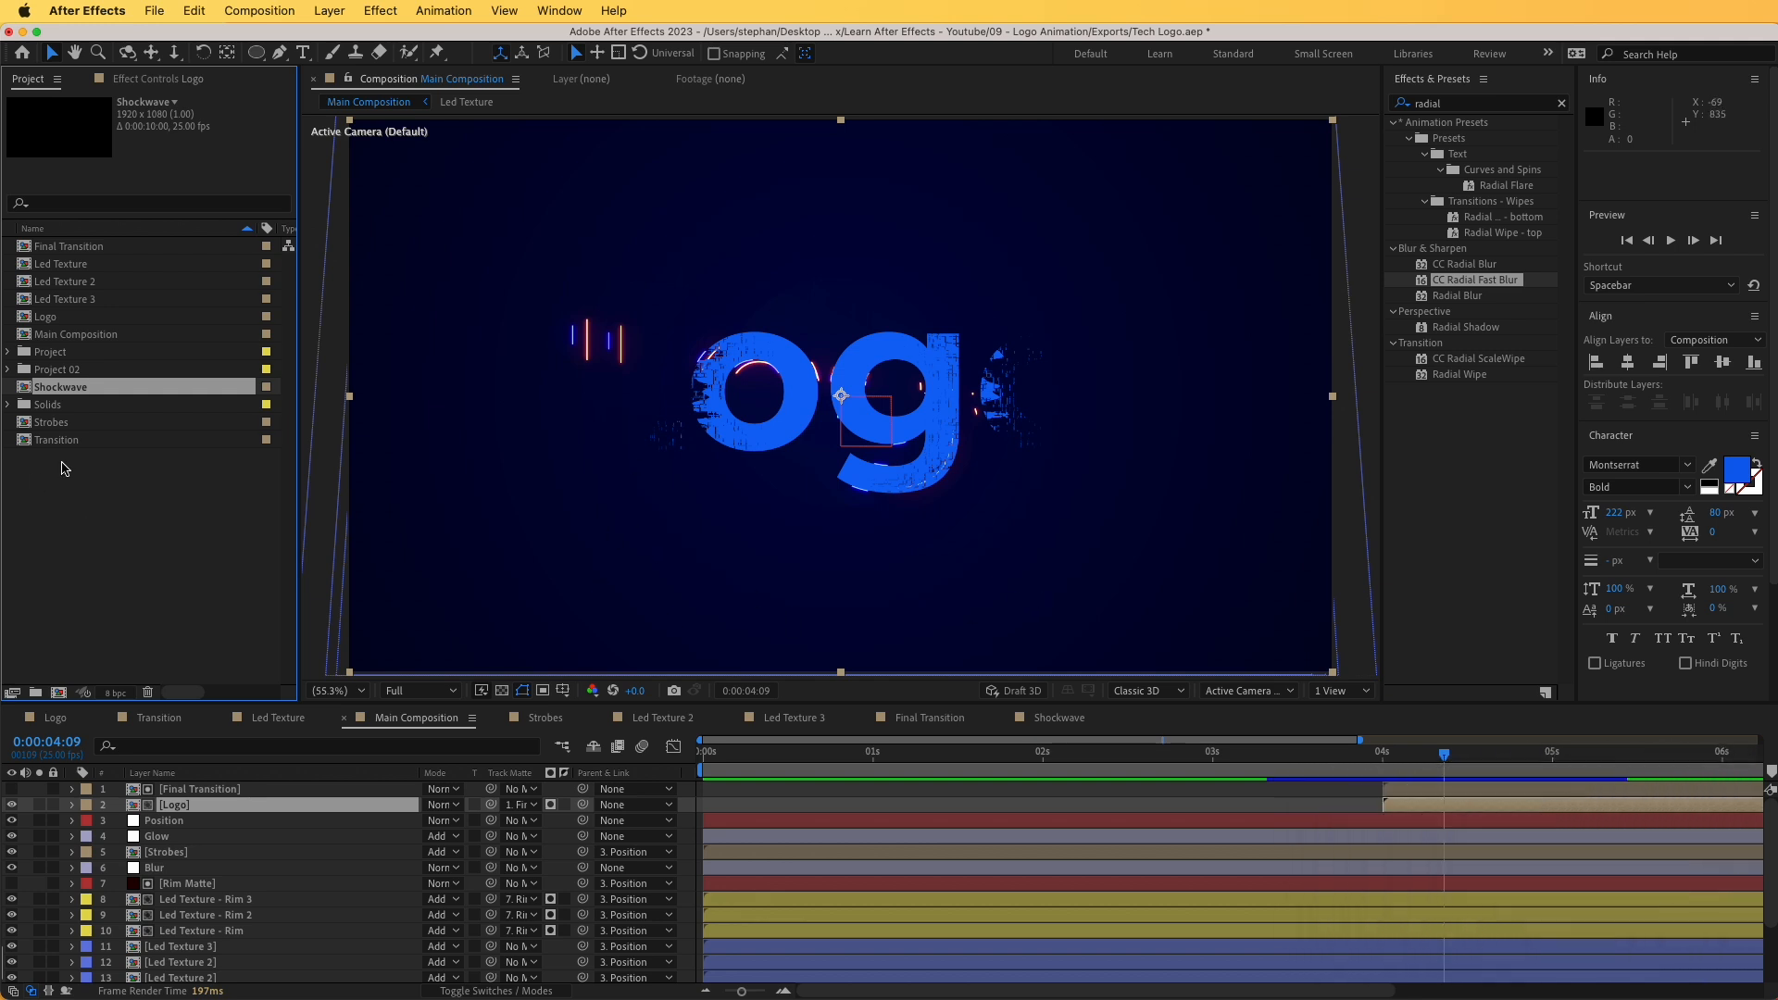
- Add the Shockwave composition starting at 0:00:04:05, set its blending mode to Add, and place it directly beneath the Glow layer
drag(71, 391, 291, 789)
drag(813, 795, 1464, 756)
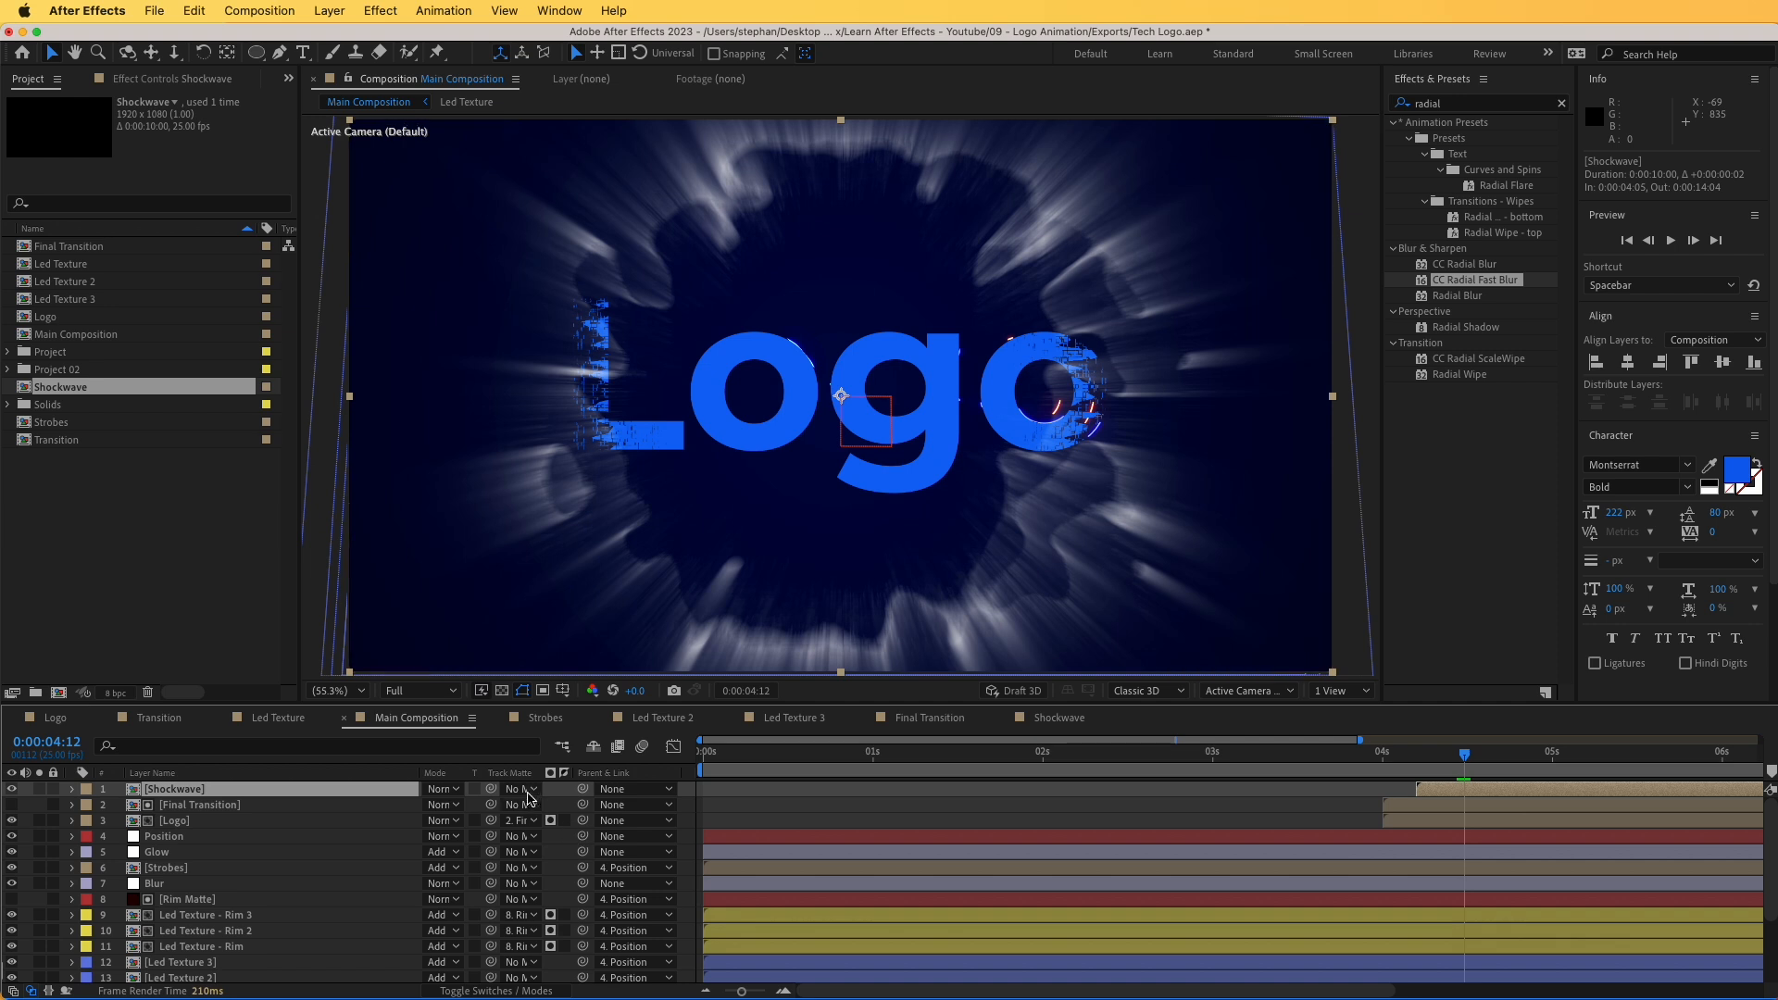
click(443, 789)
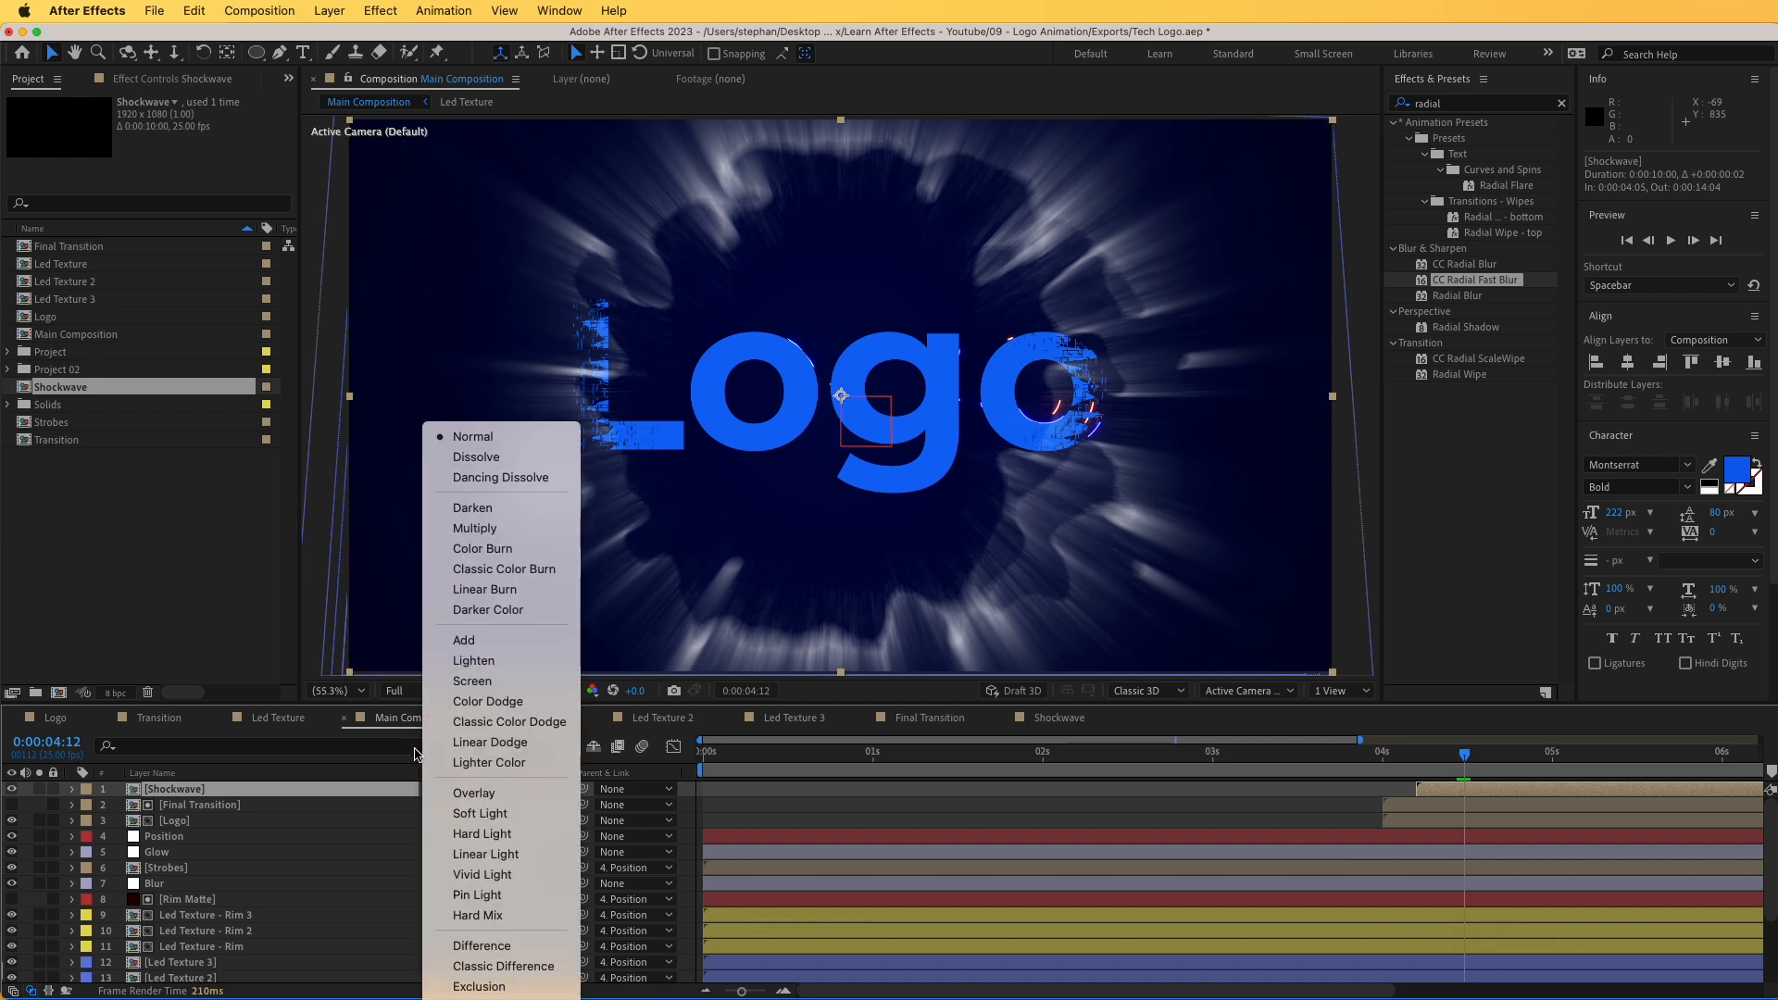
click(463, 639)
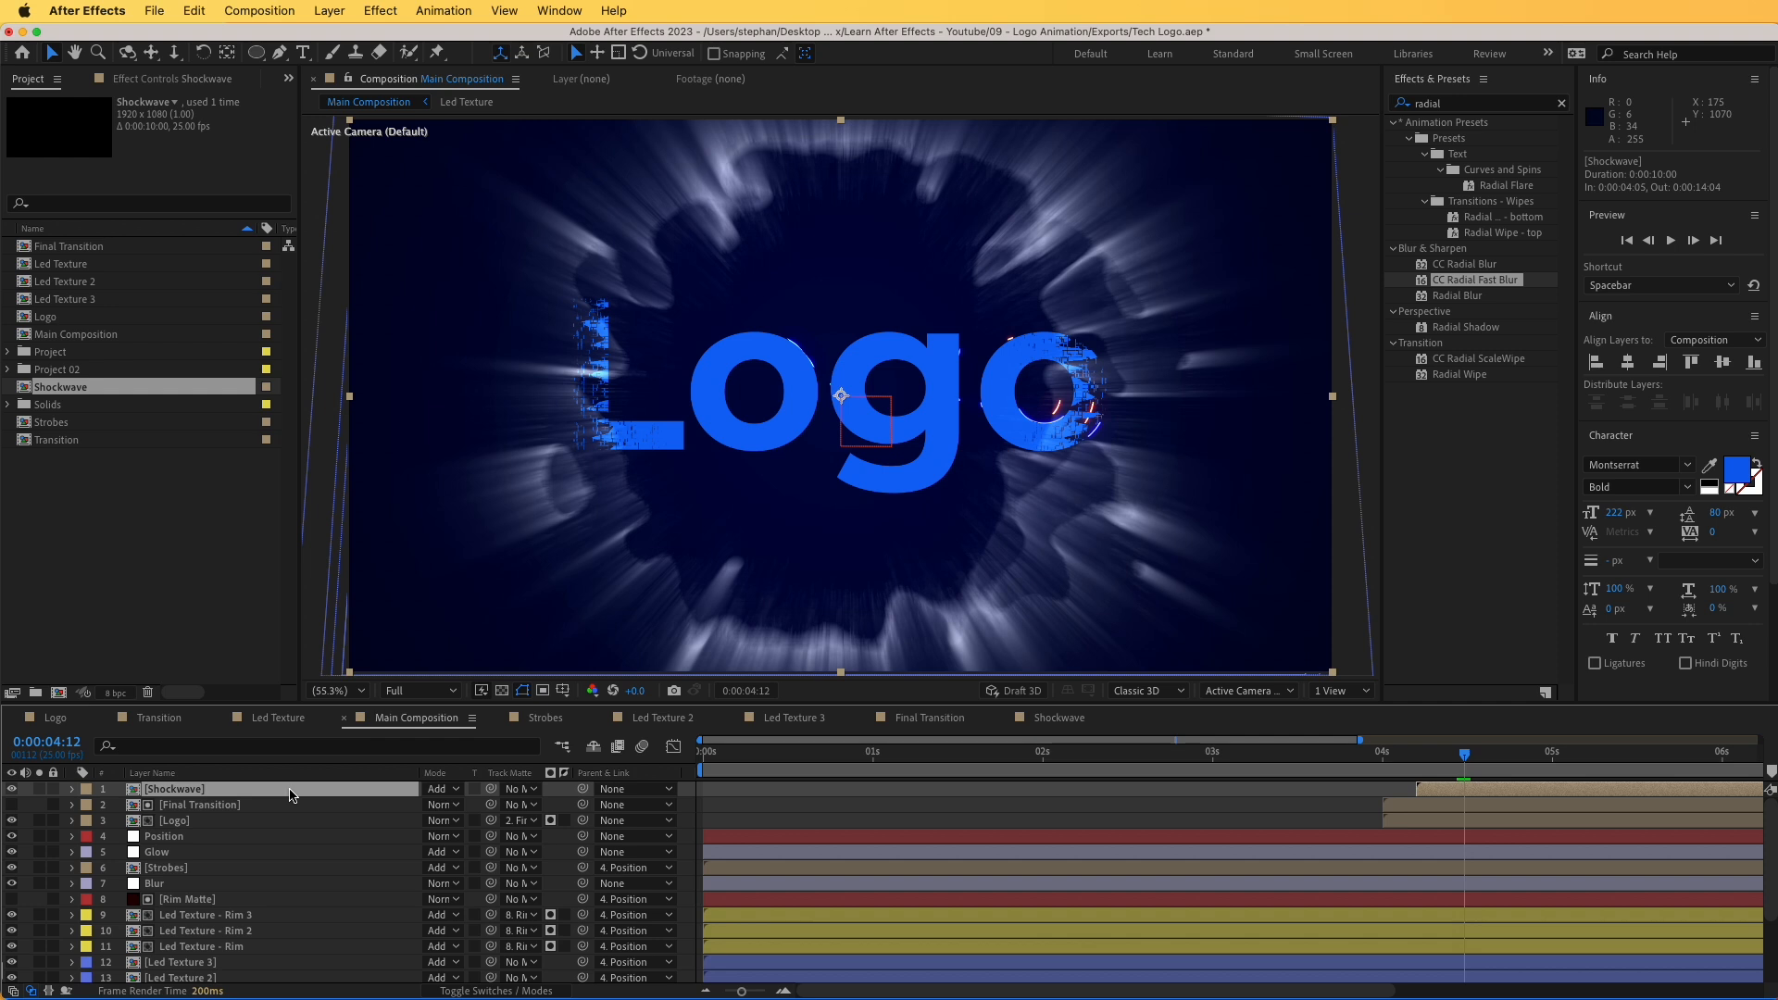
drag(290, 795, 306, 858)
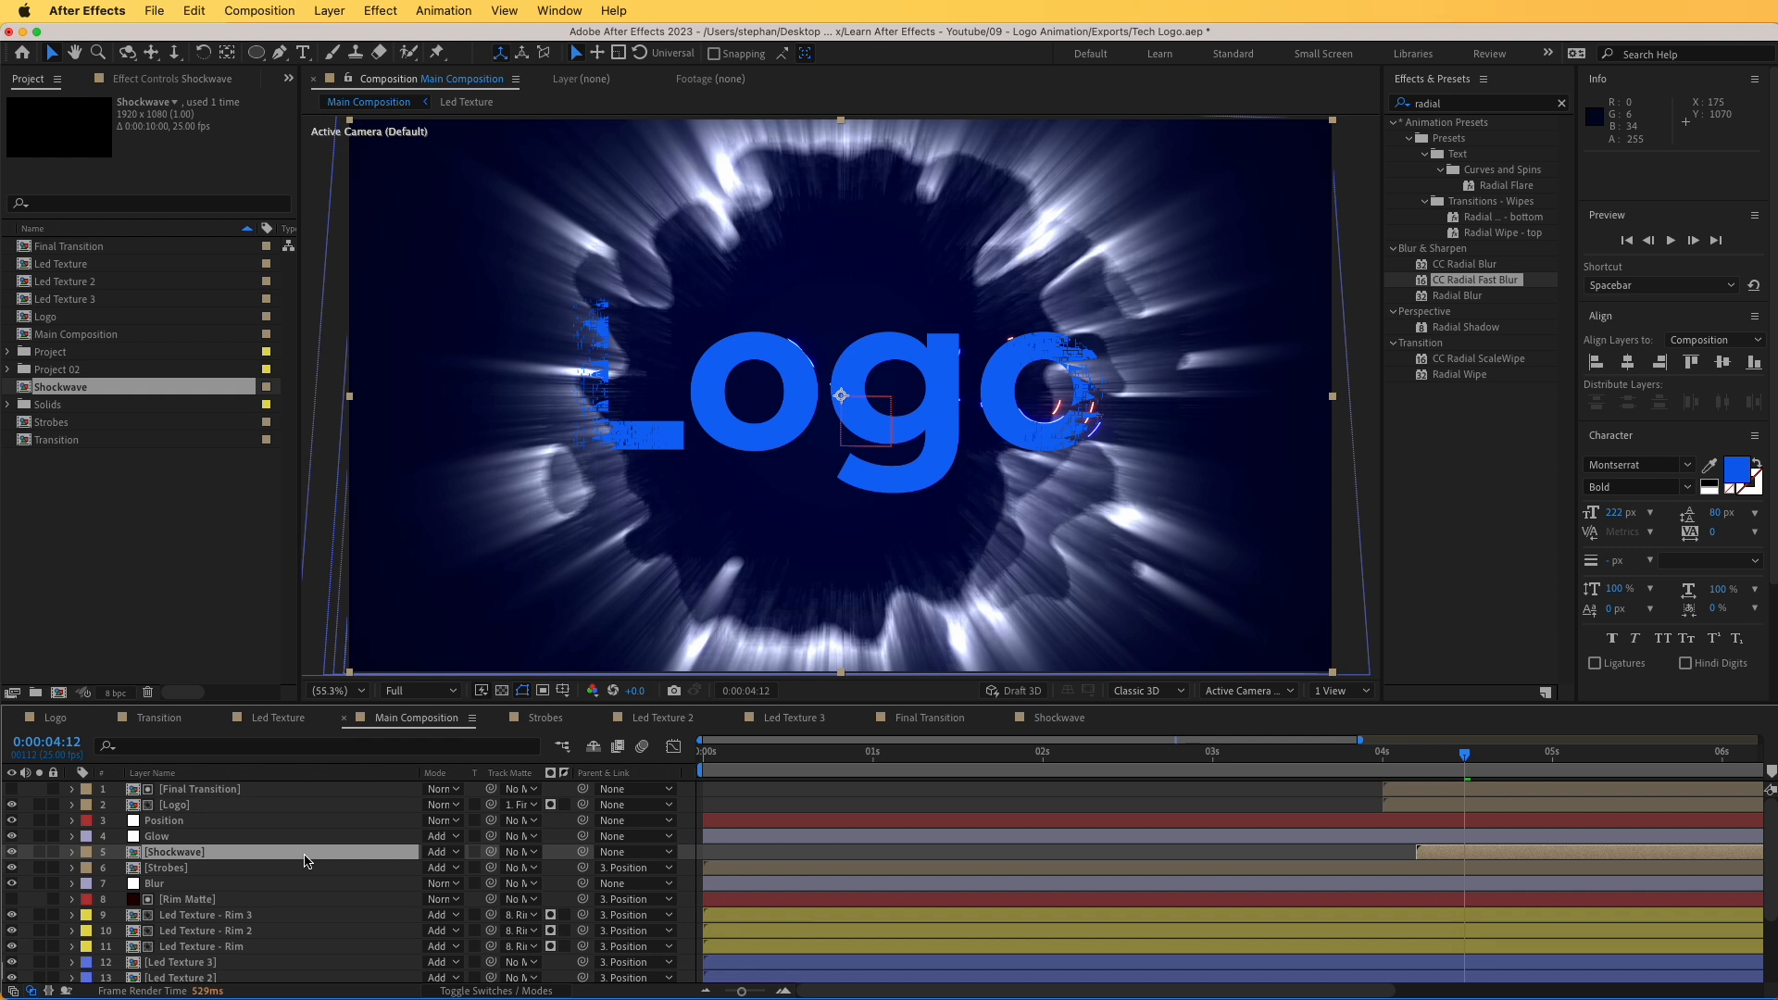
- Try duplicating the Shockwave layer, and undo the duplication
key(super+d)
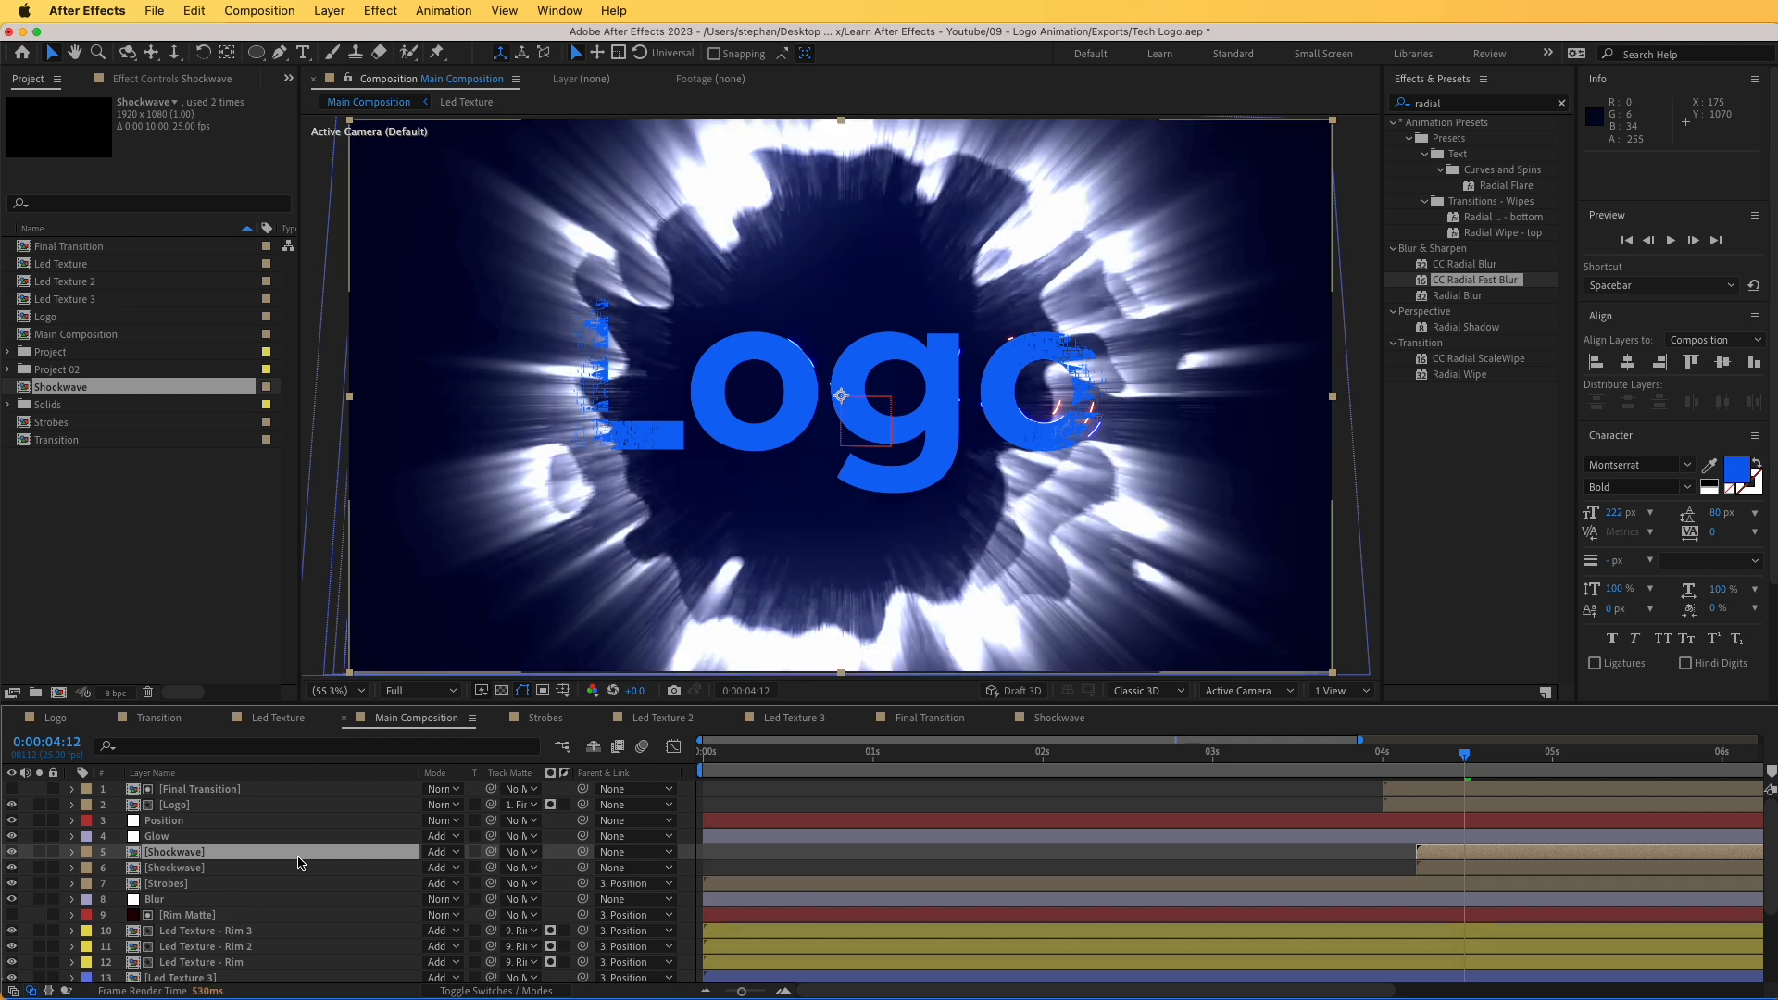
key(super+z)
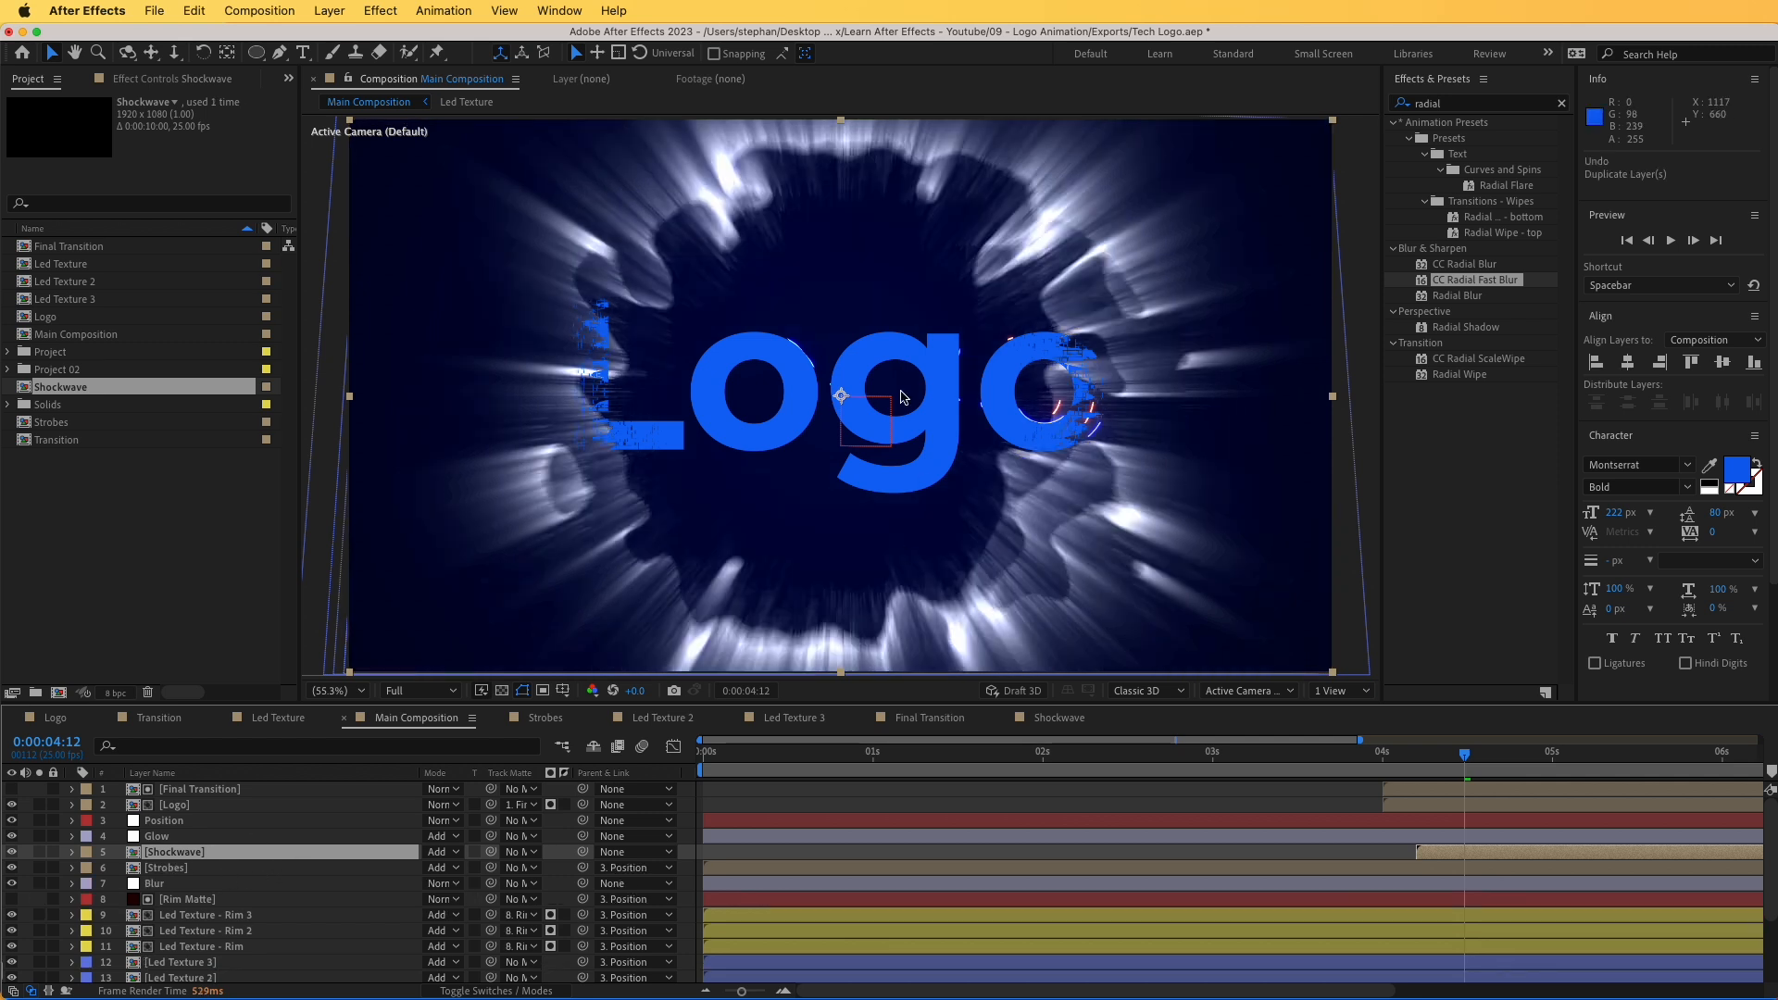
- Move the Final Transition and Logo layers together beneath the Glow layer, directly above Shockwave
click(177, 807)
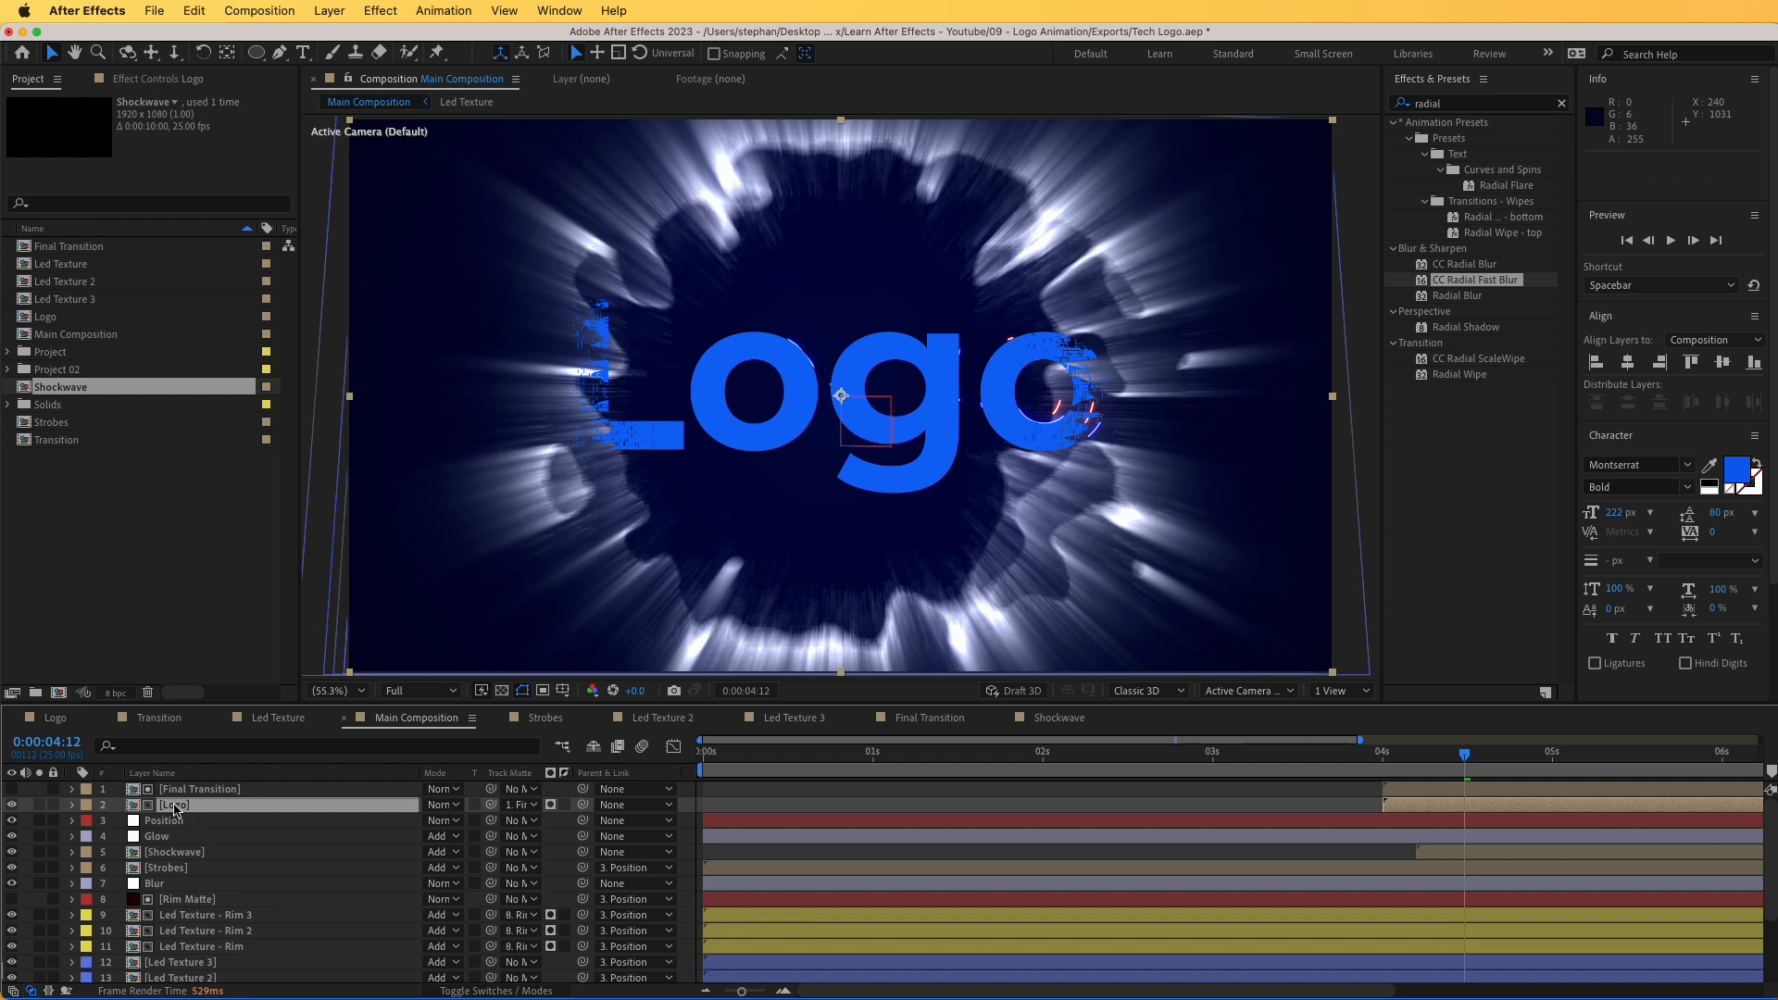
shift+click(182, 793)
drag(186, 792, 190, 848)
- Apply the Tint effect to the Shockwave layer and map white to a blue sampled from the glowing logo
click(176, 852)
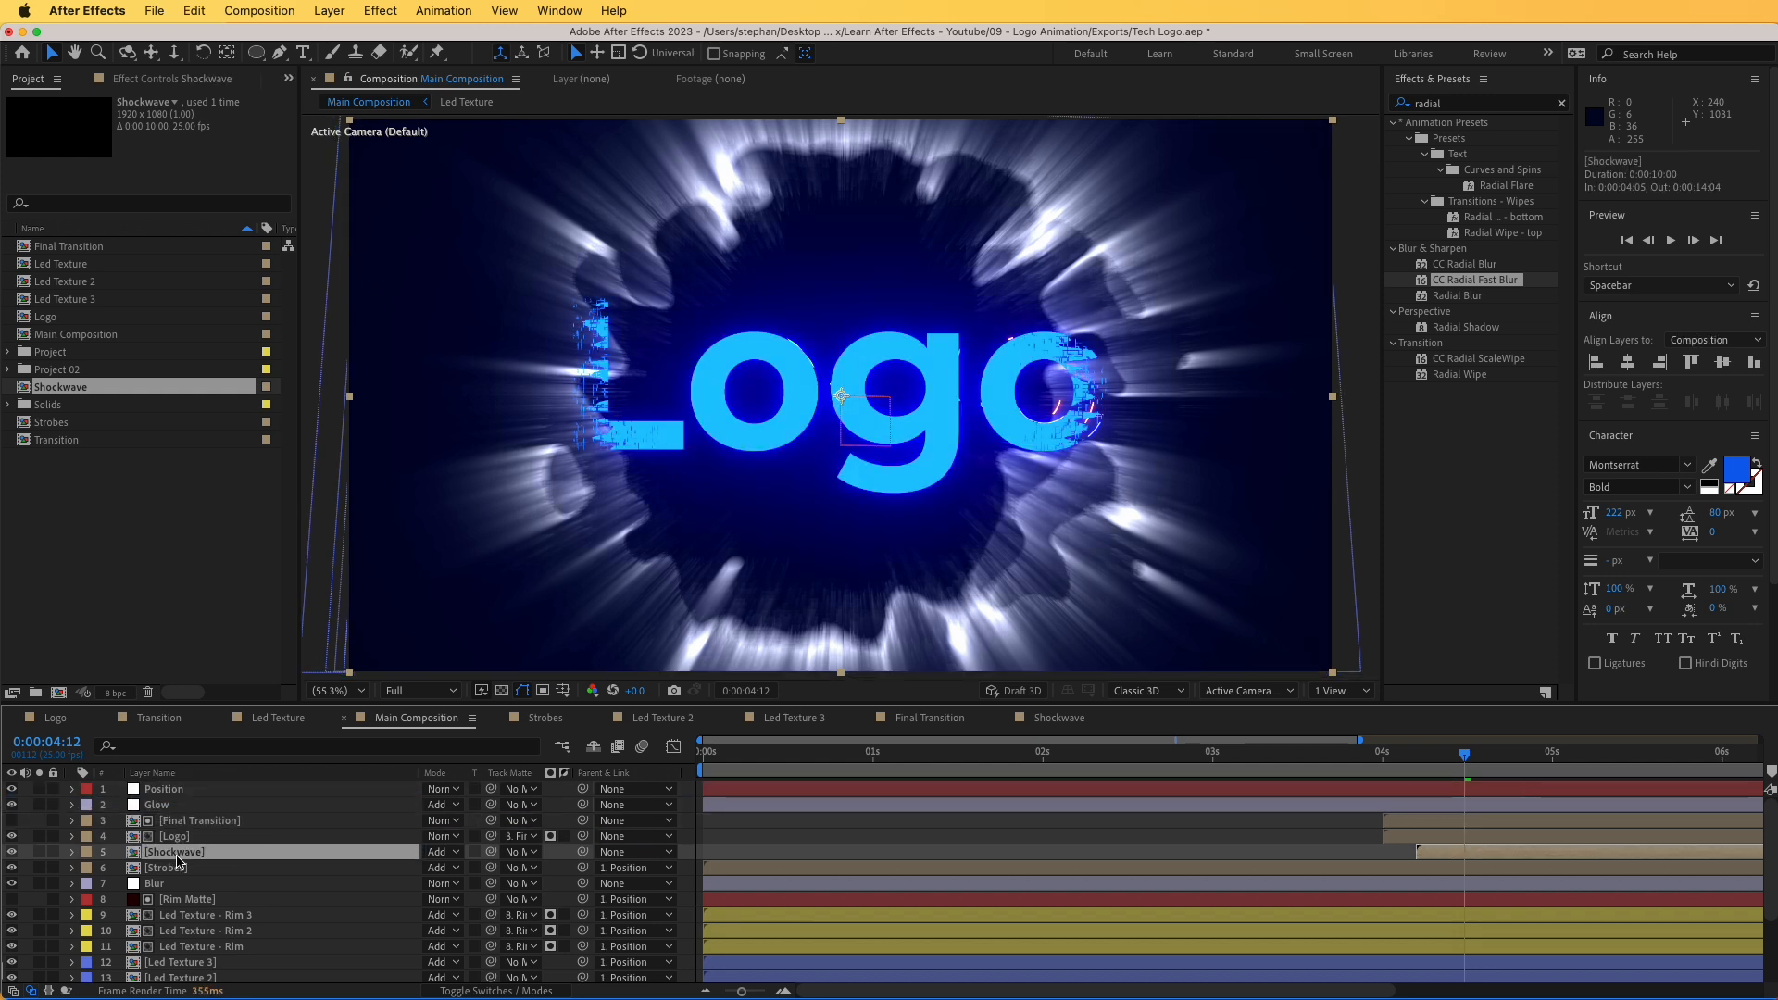
click(1442, 106)
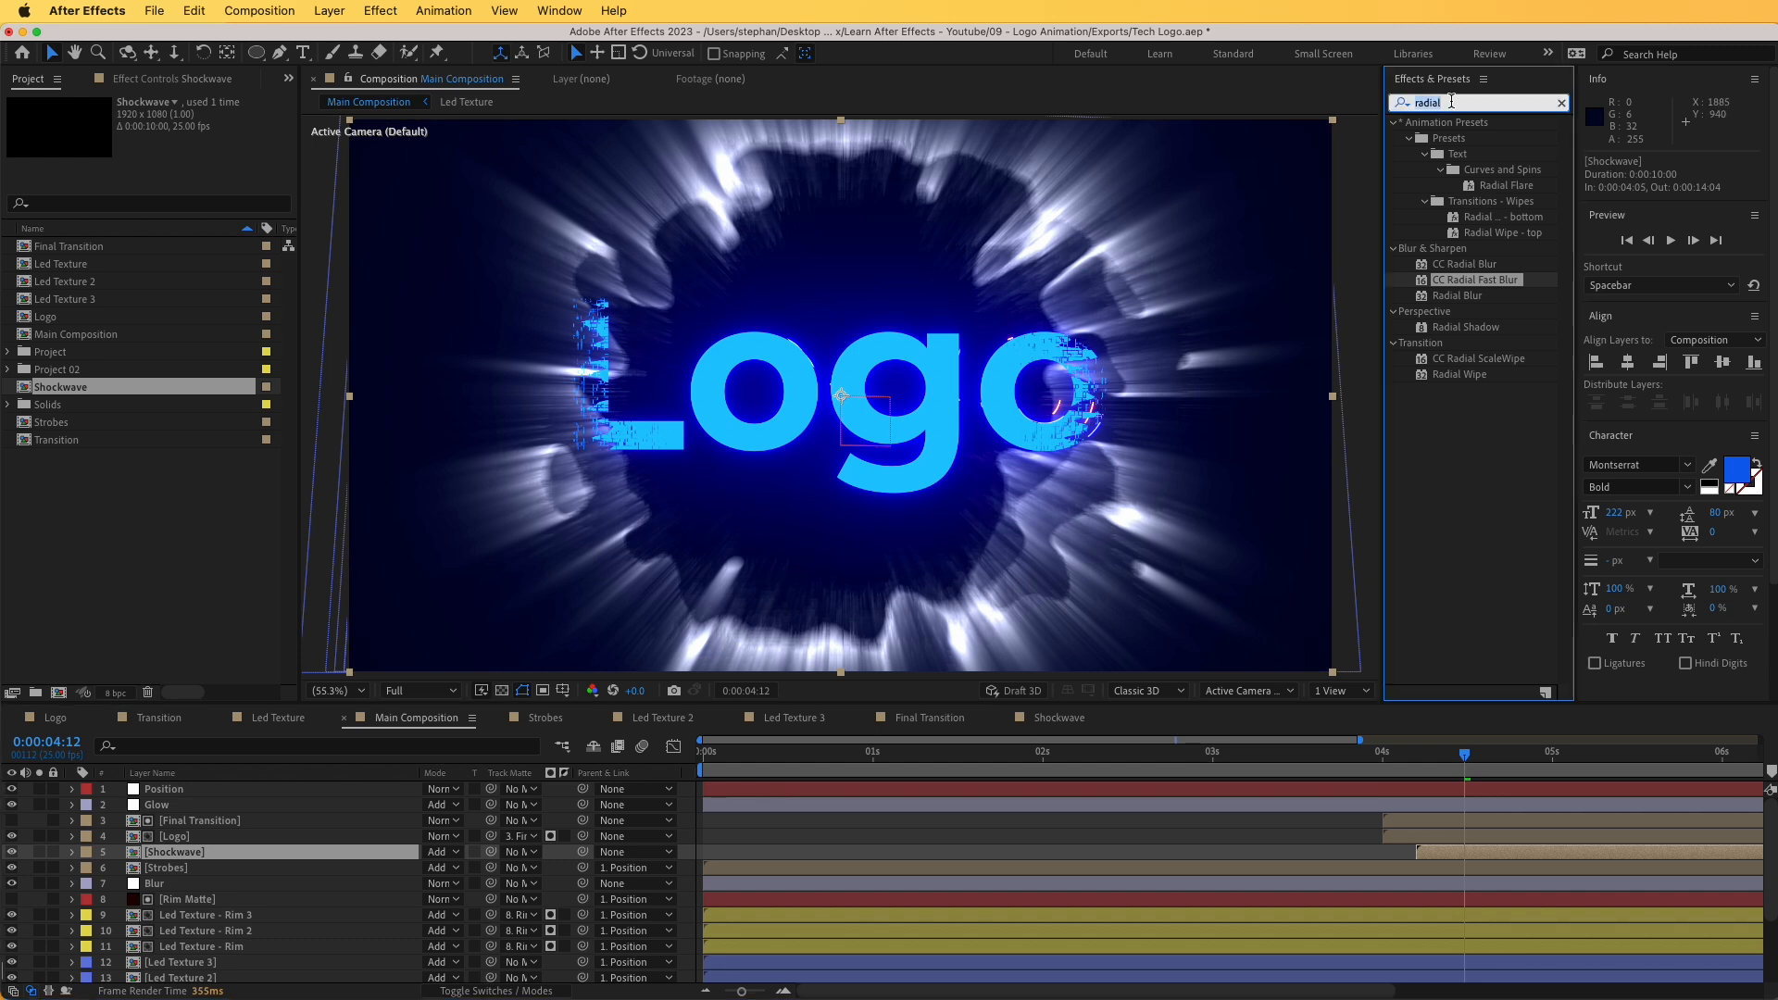
text(tint)
double_click(1459, 201)
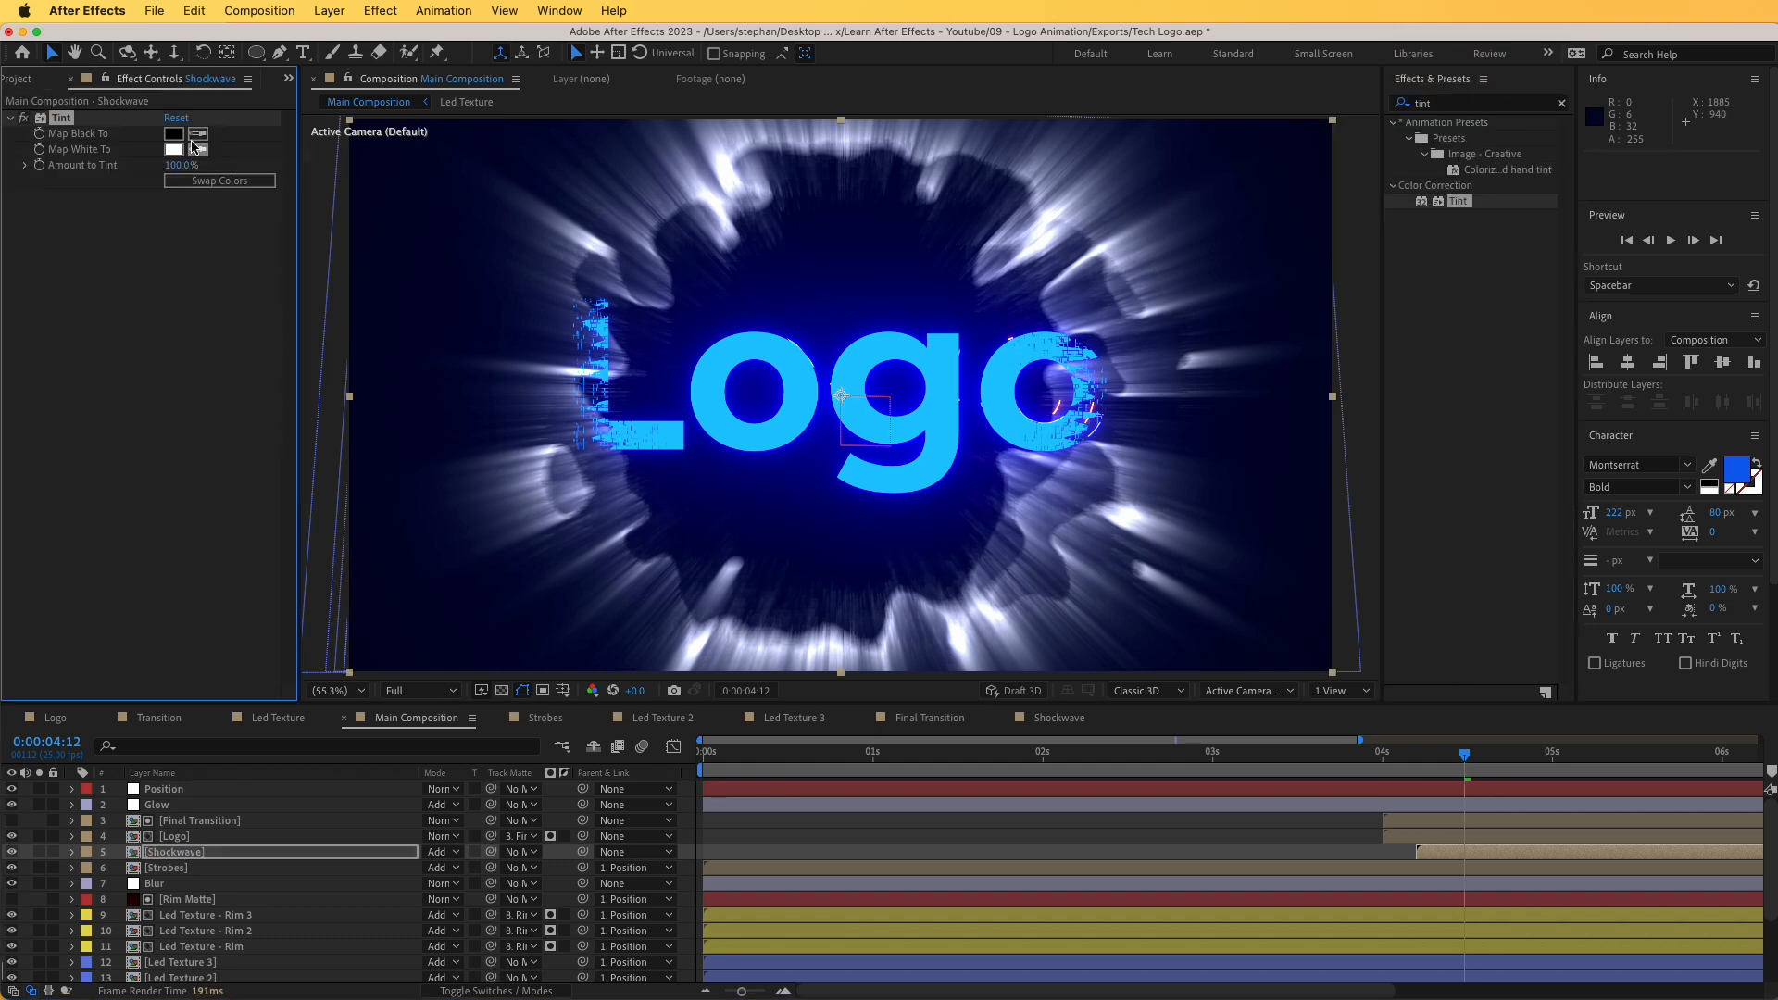
click(173, 149)
click(460, 360)
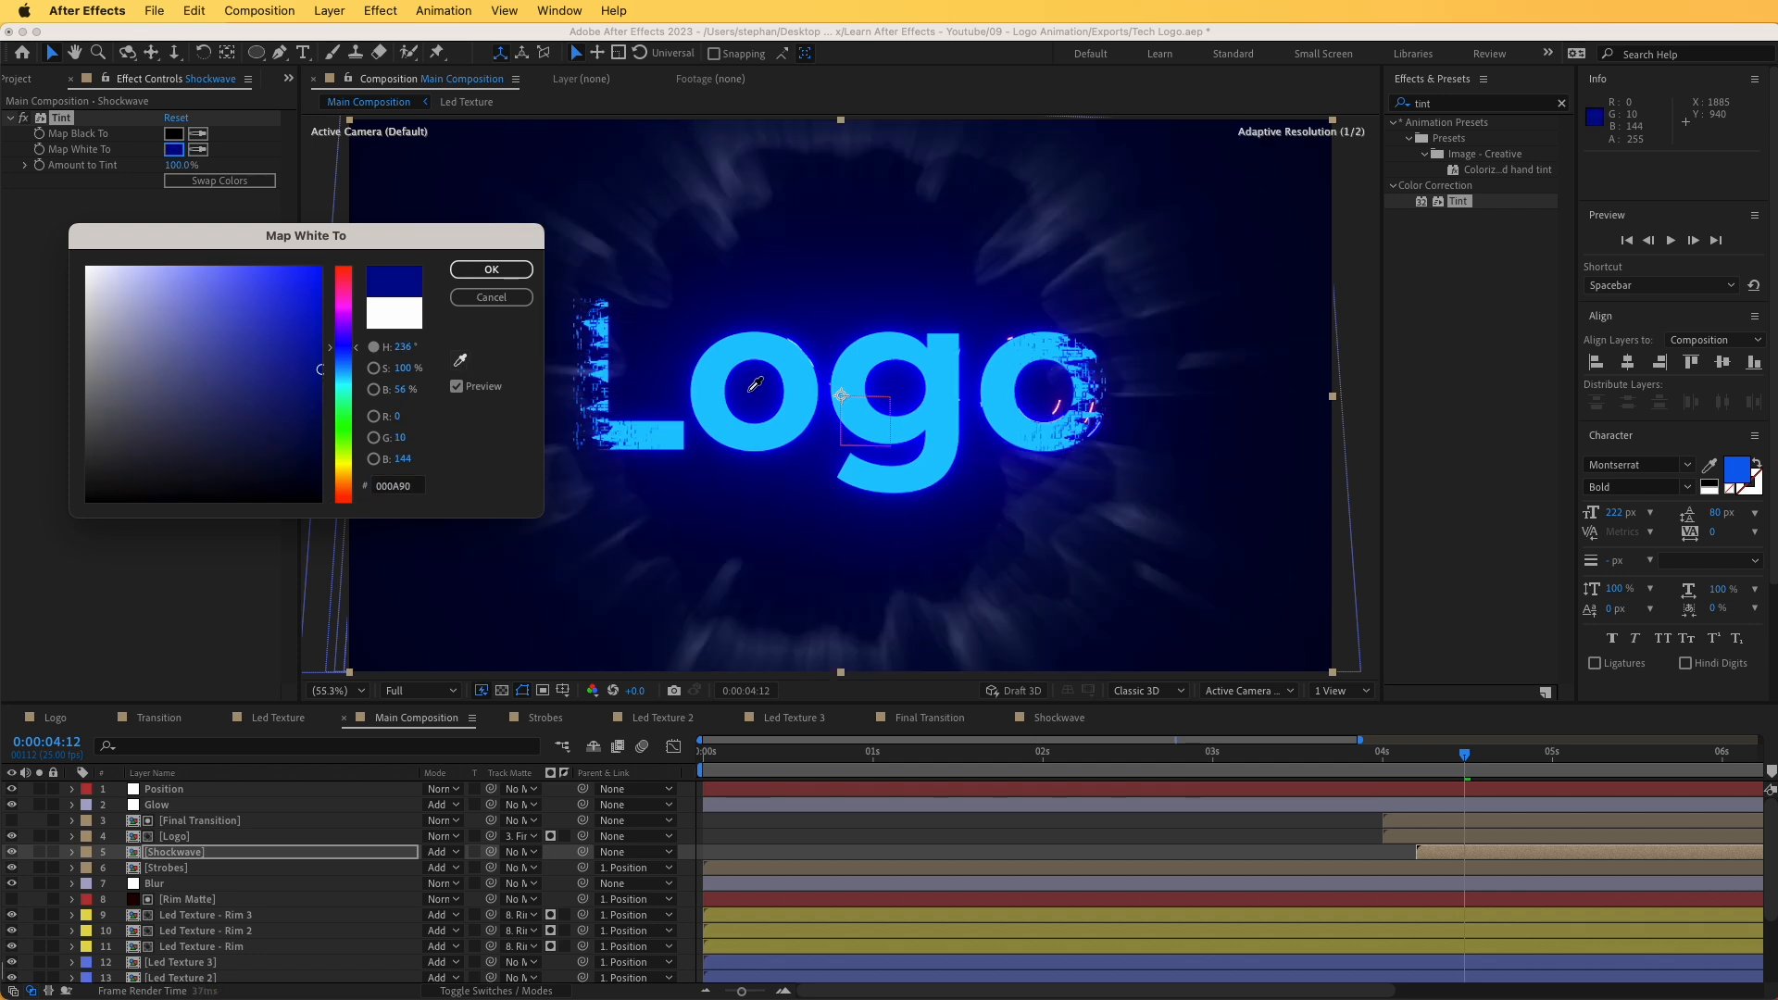
click(810, 356)
click(487, 276)
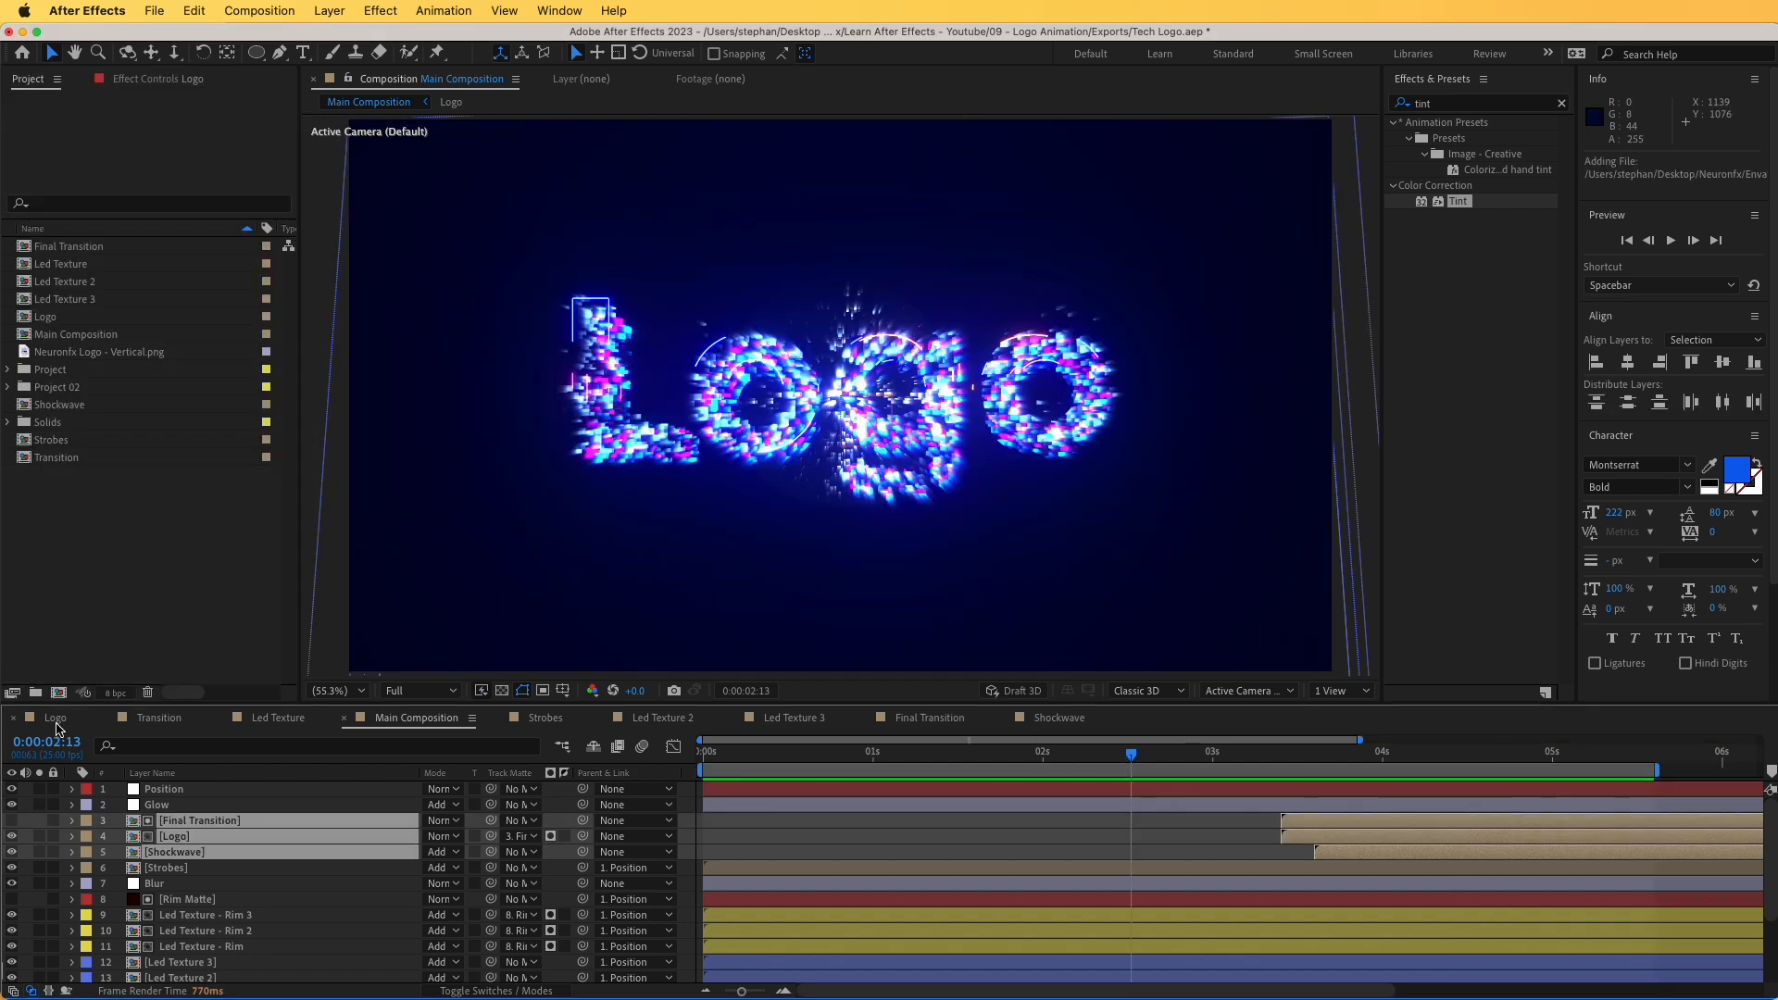
- In the Logo composition, add Neuronfx Logo - Vertical.png above the Logo text layer, scale it to 63%, and hide the text
click(55, 721)
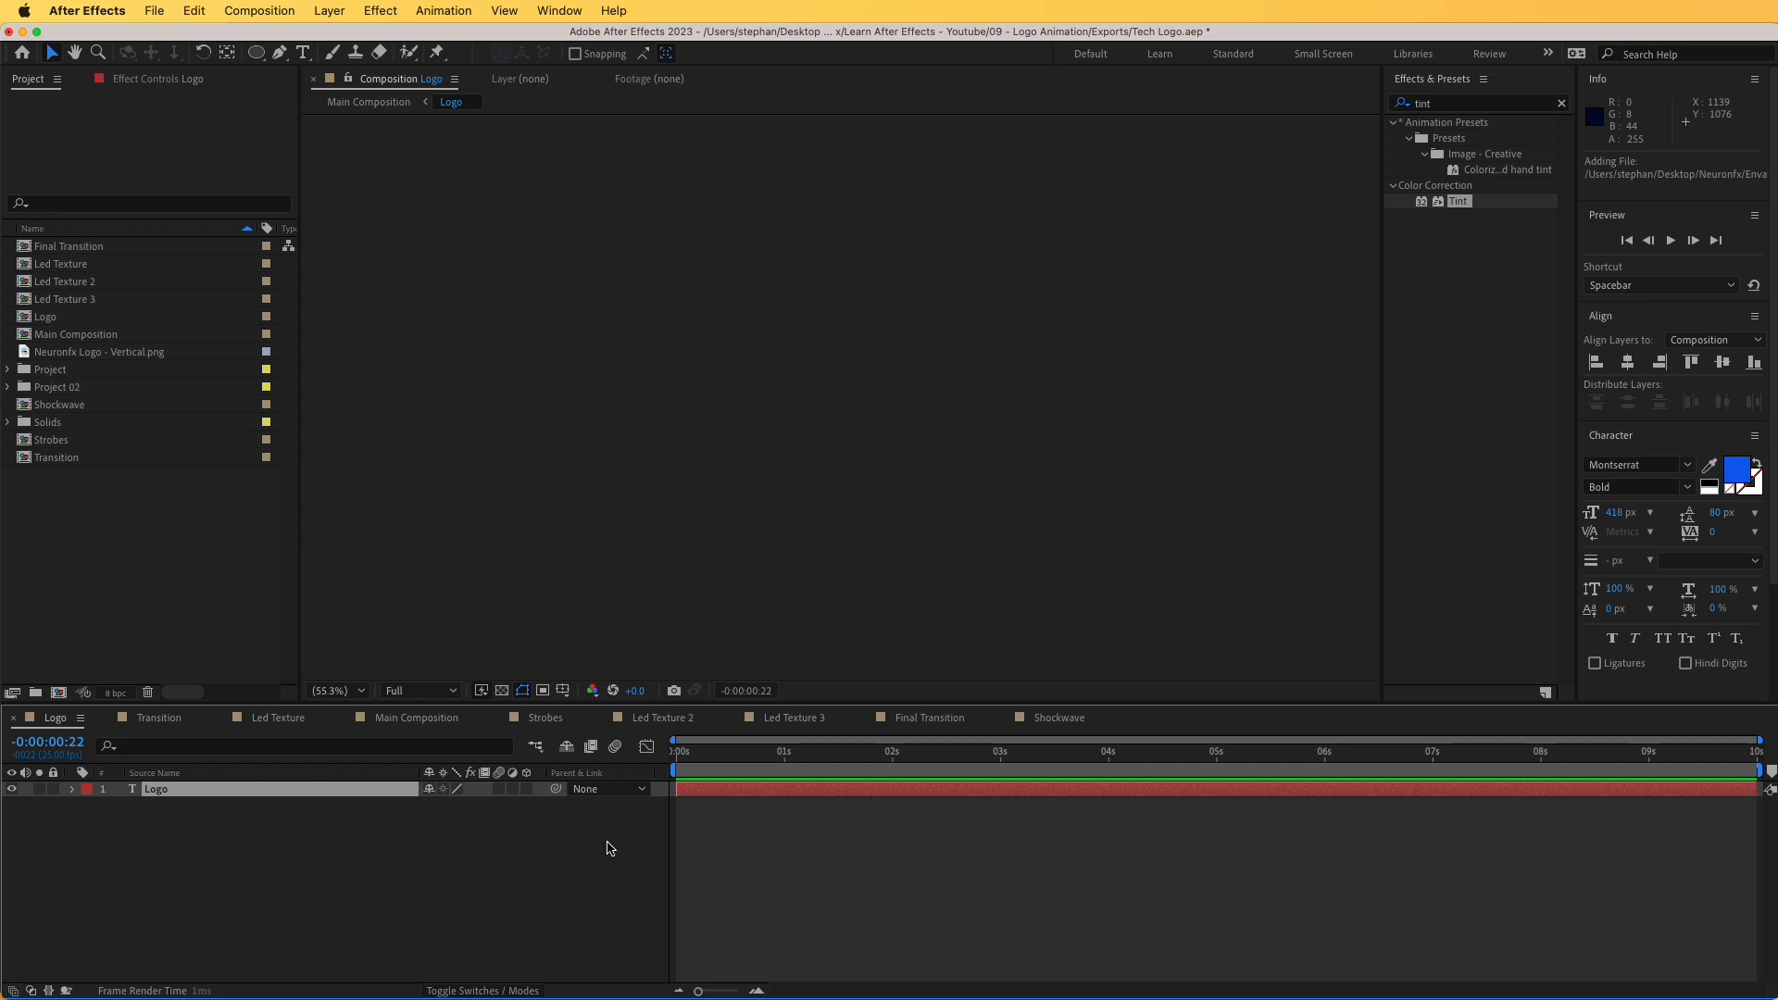
key(space)
drag(44, 357, 231, 796)
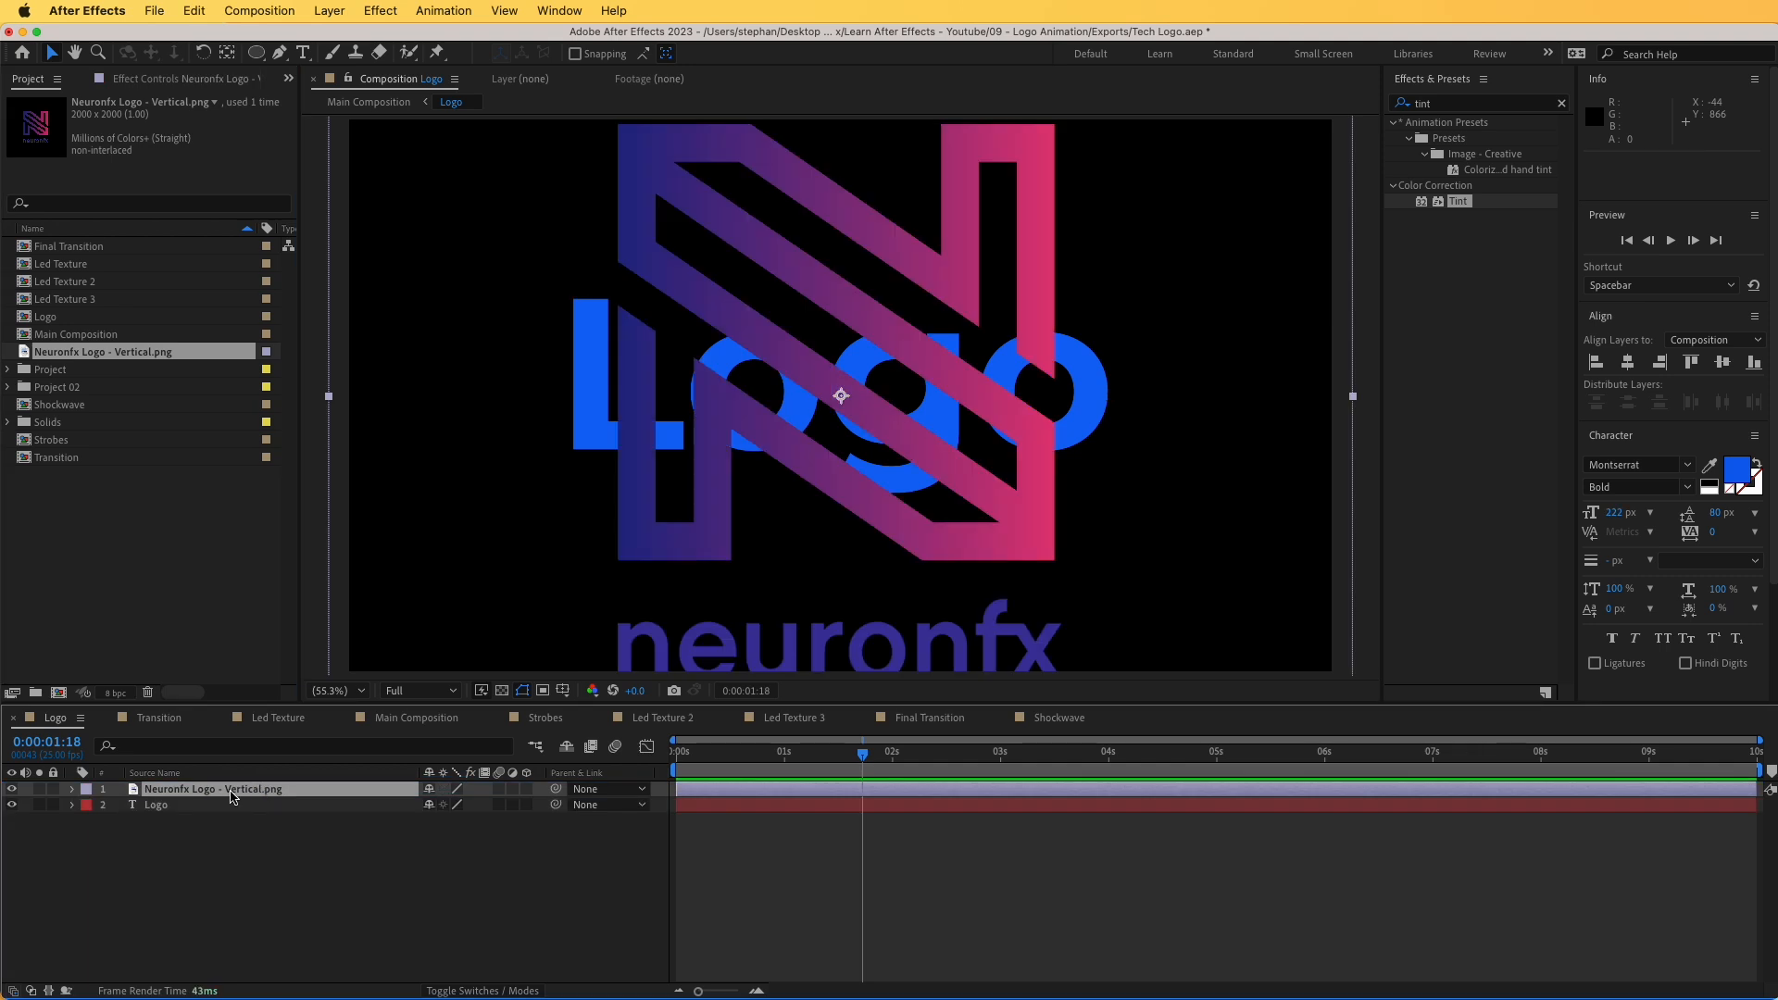
click(11, 805)
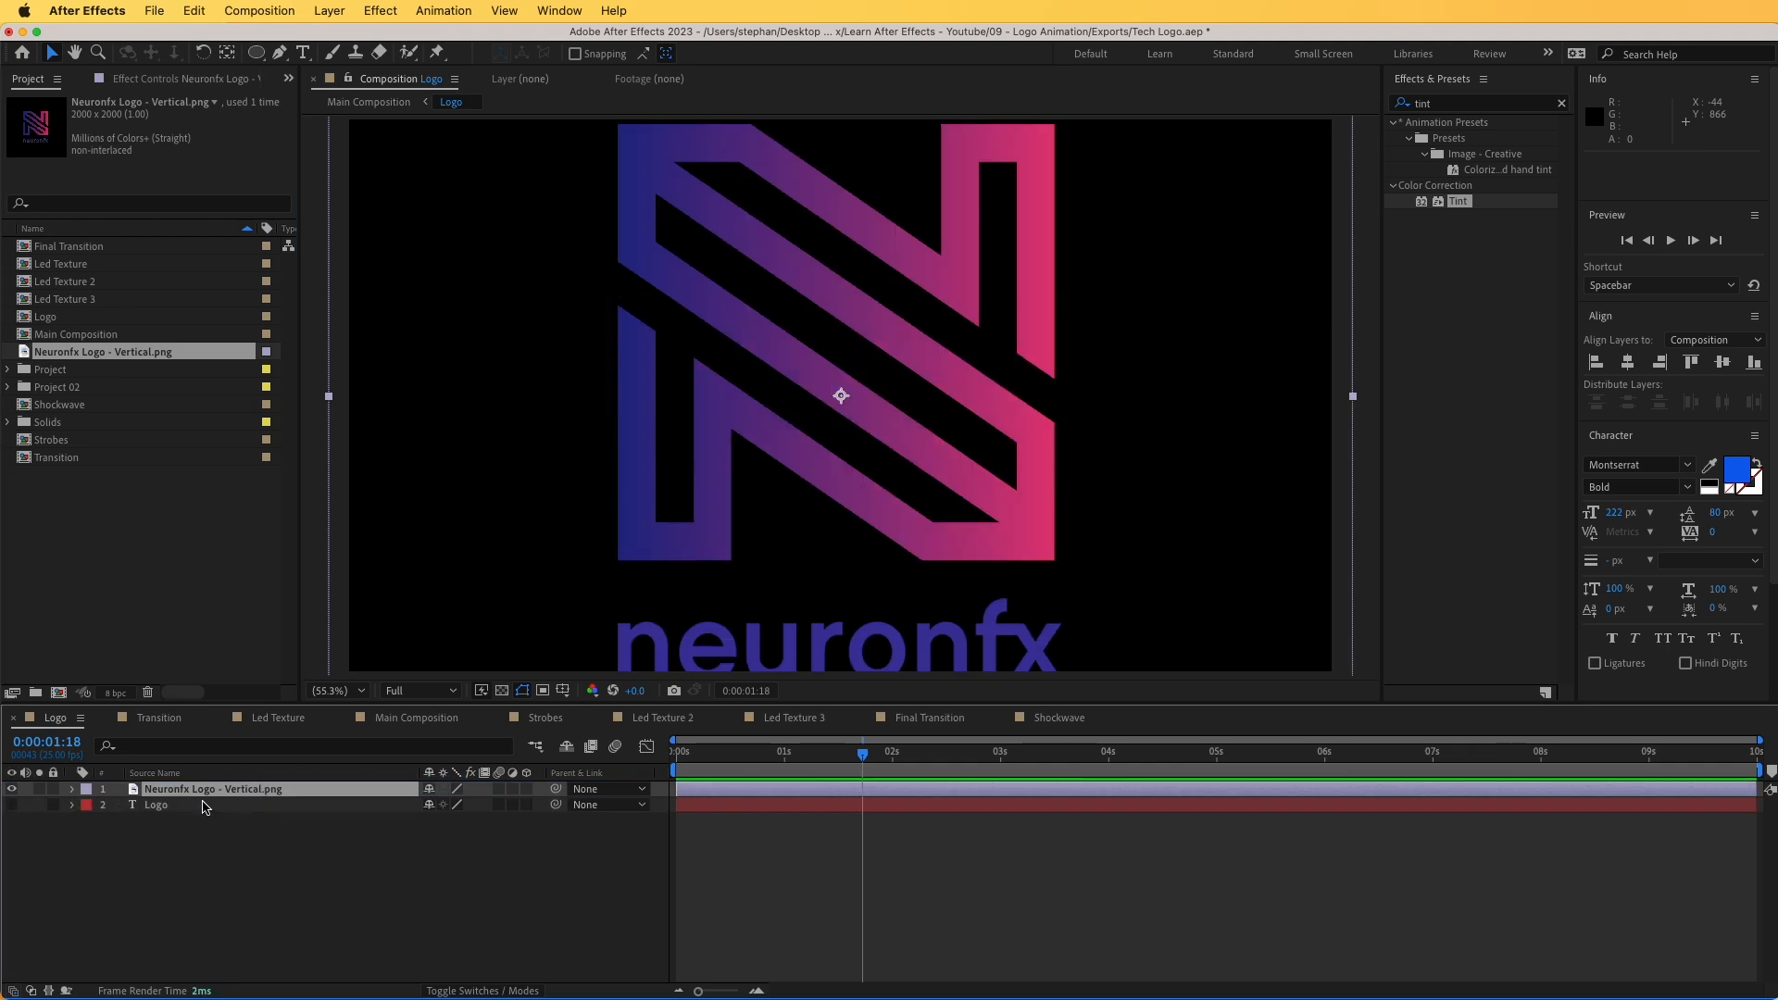
key(s)
drag(456, 804, 416, 807)
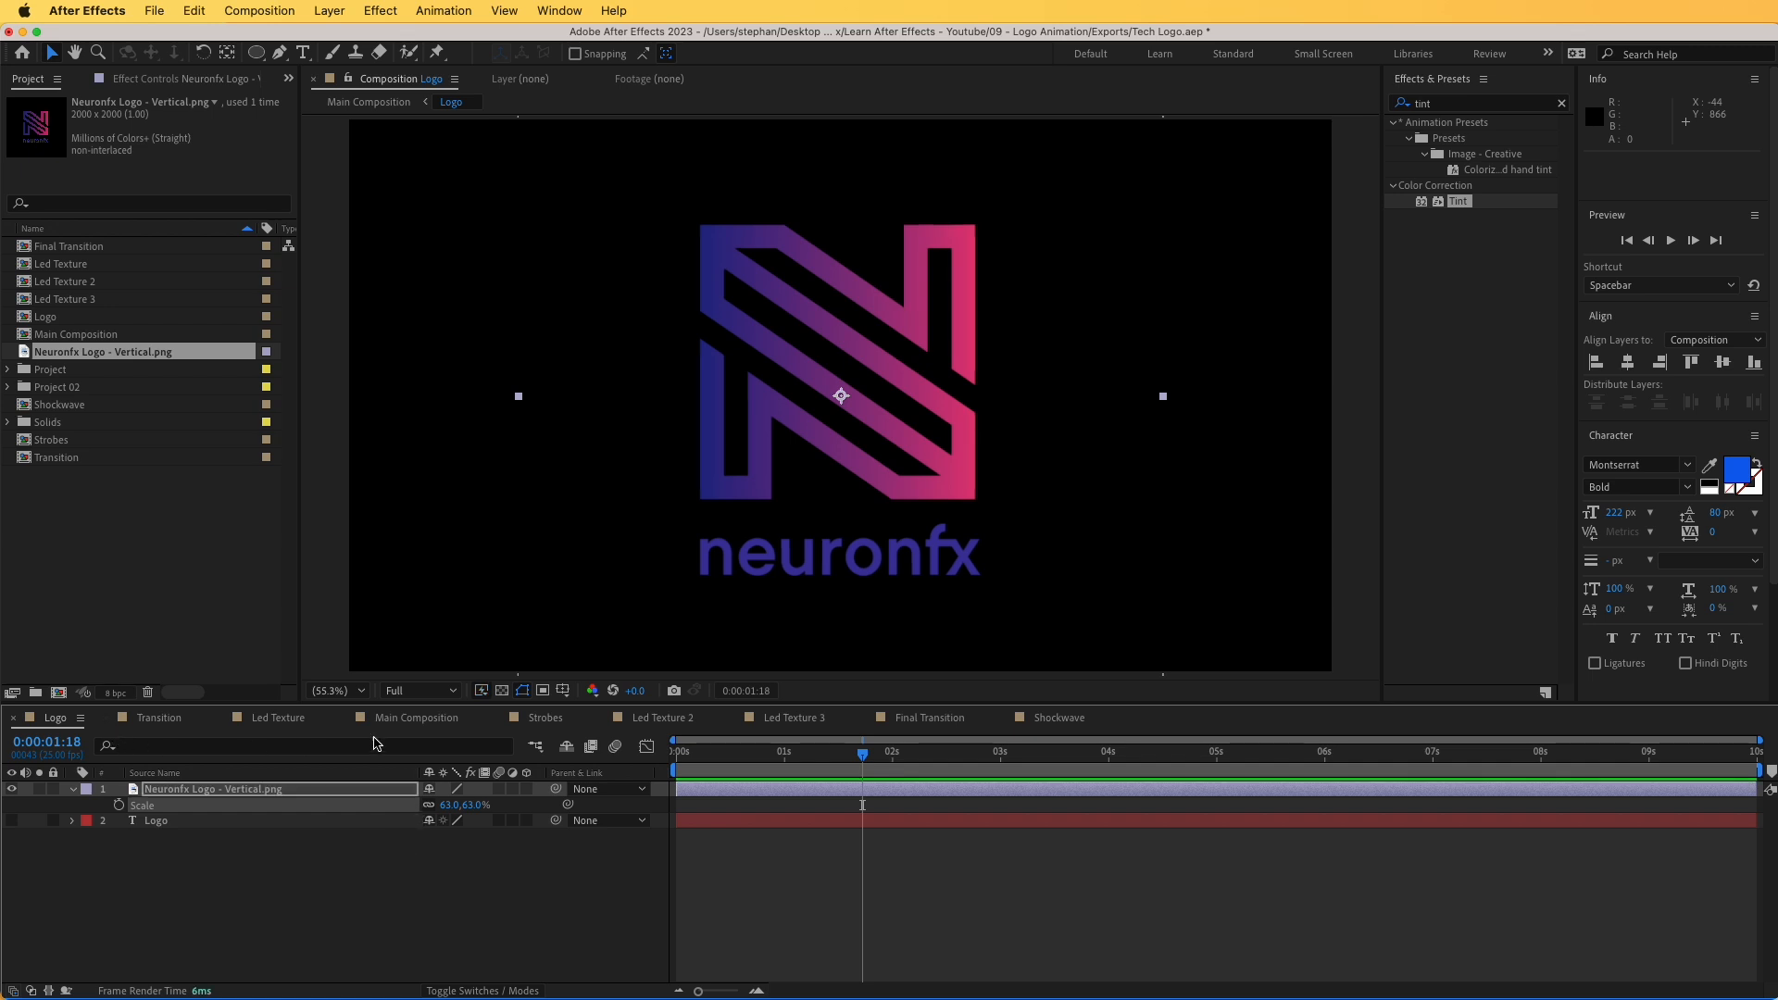
- Return to the Main Composition and preview the animation with the replaced logo at several points in time
click(439, 726)
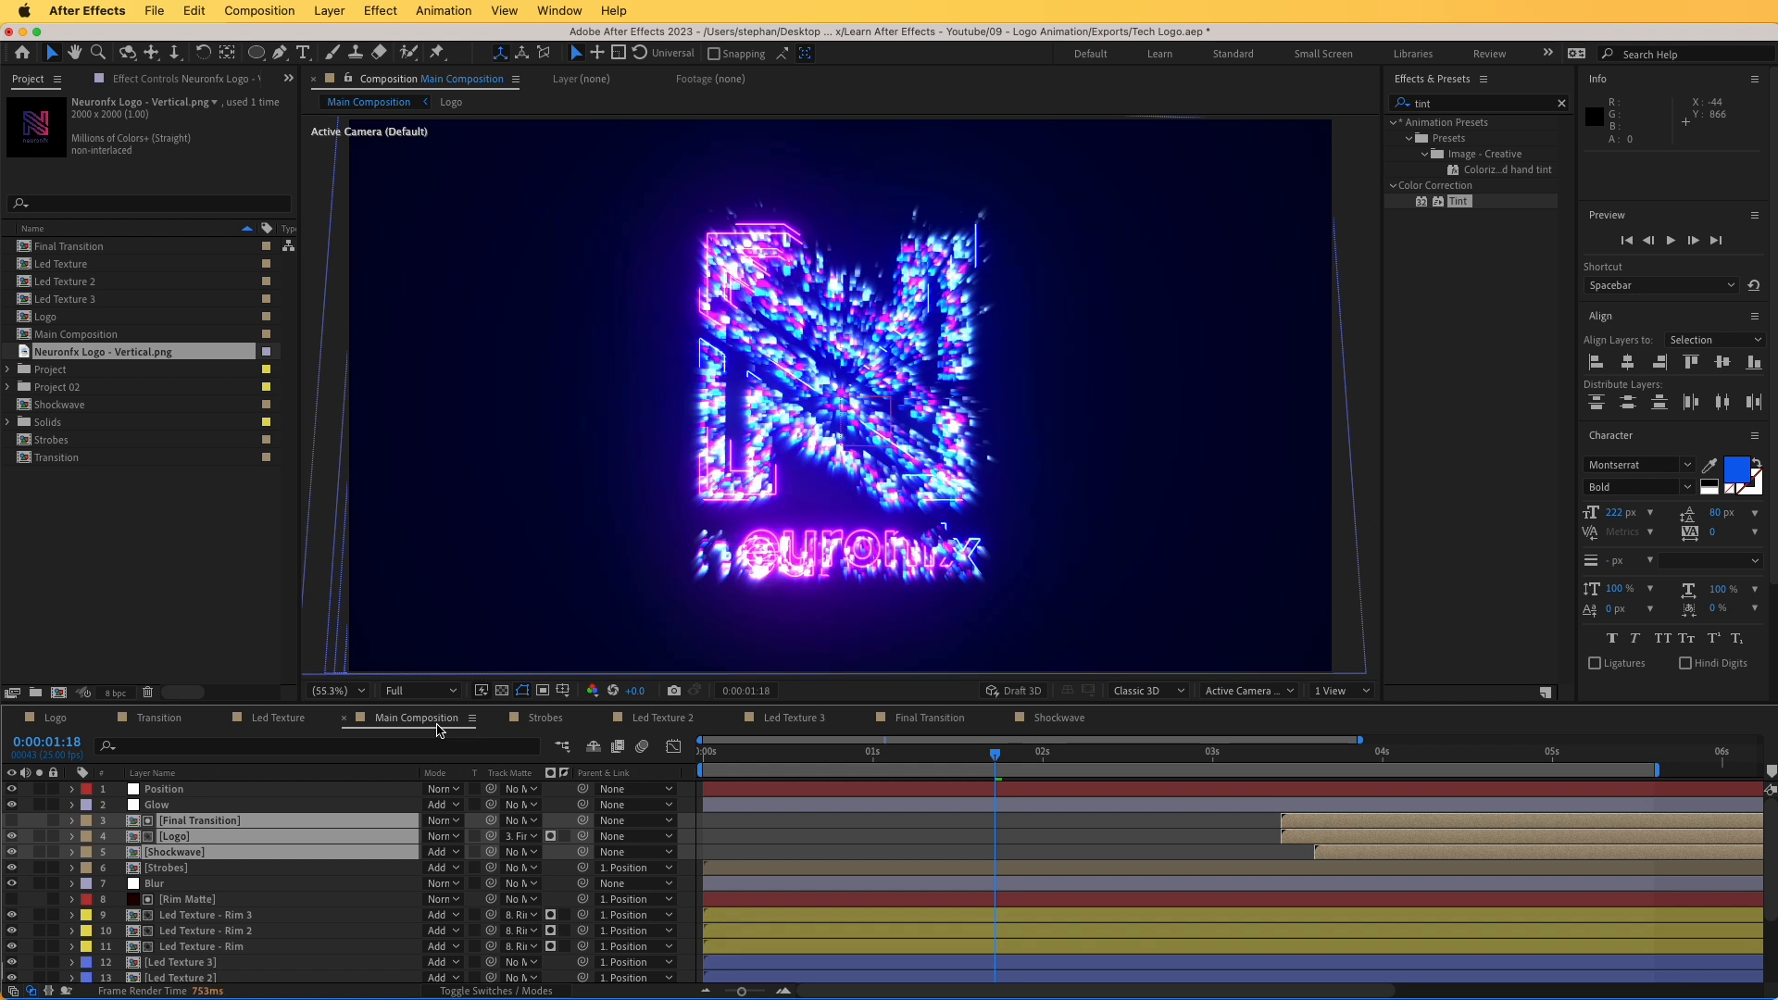
click(1081, 757)
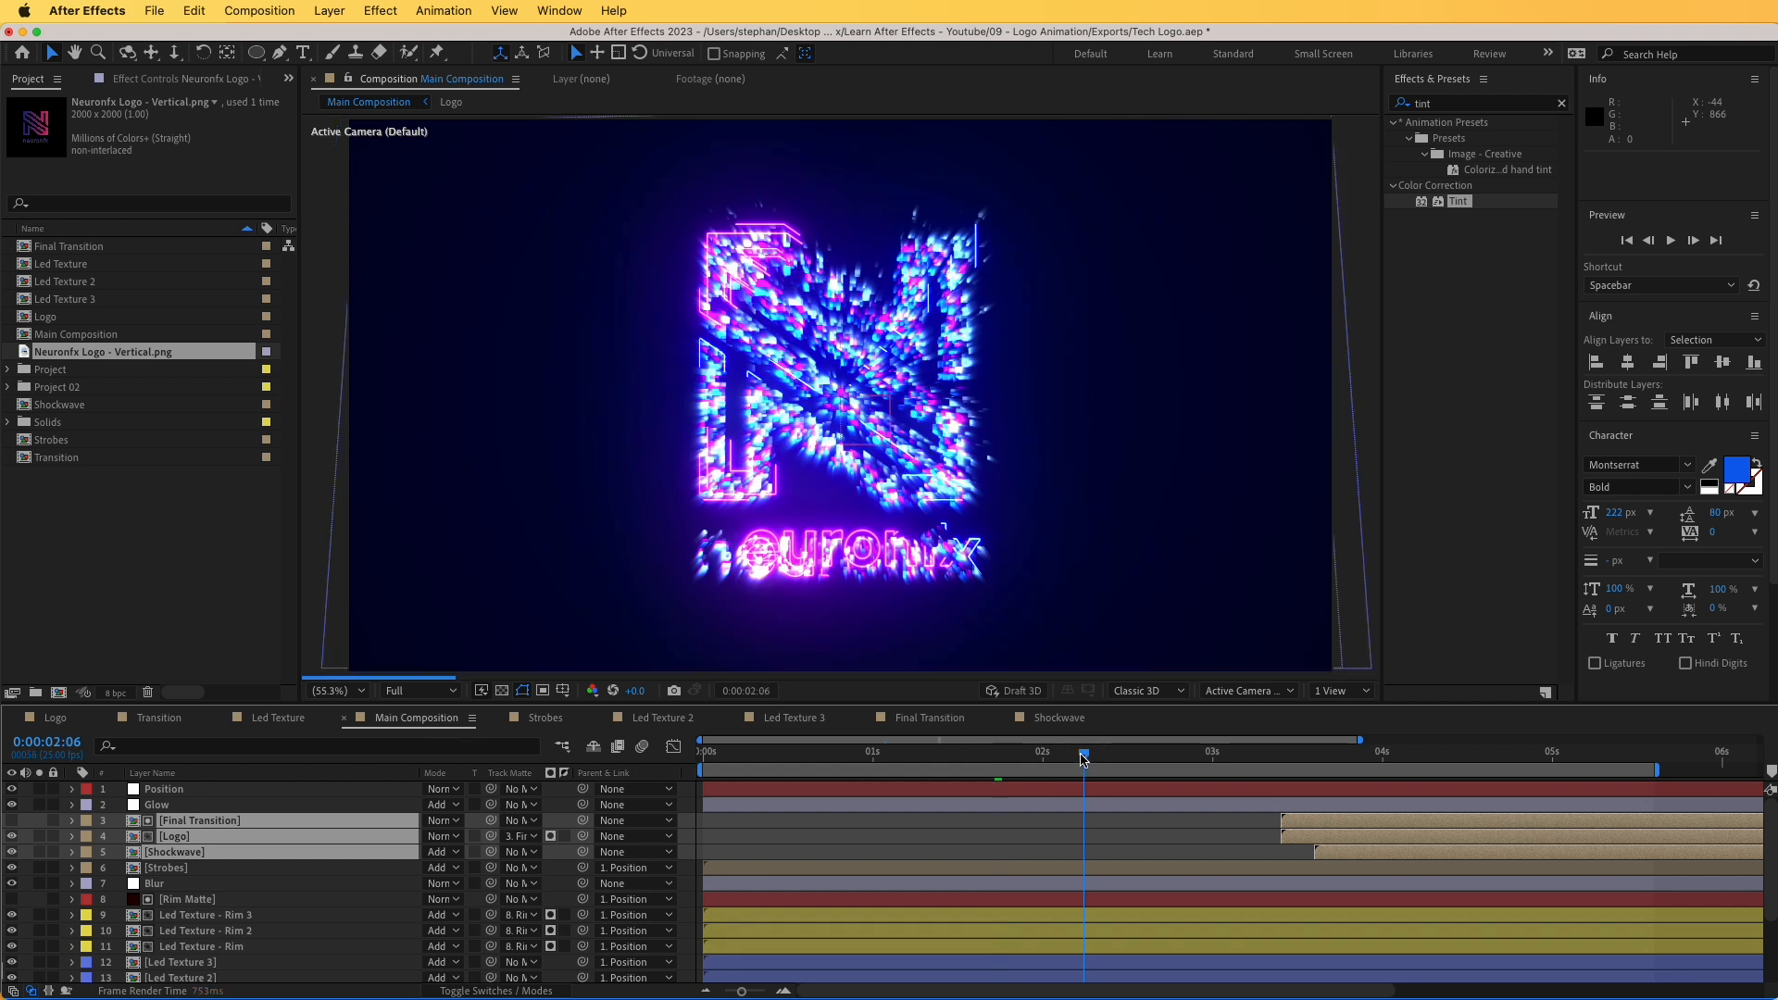
key(space)
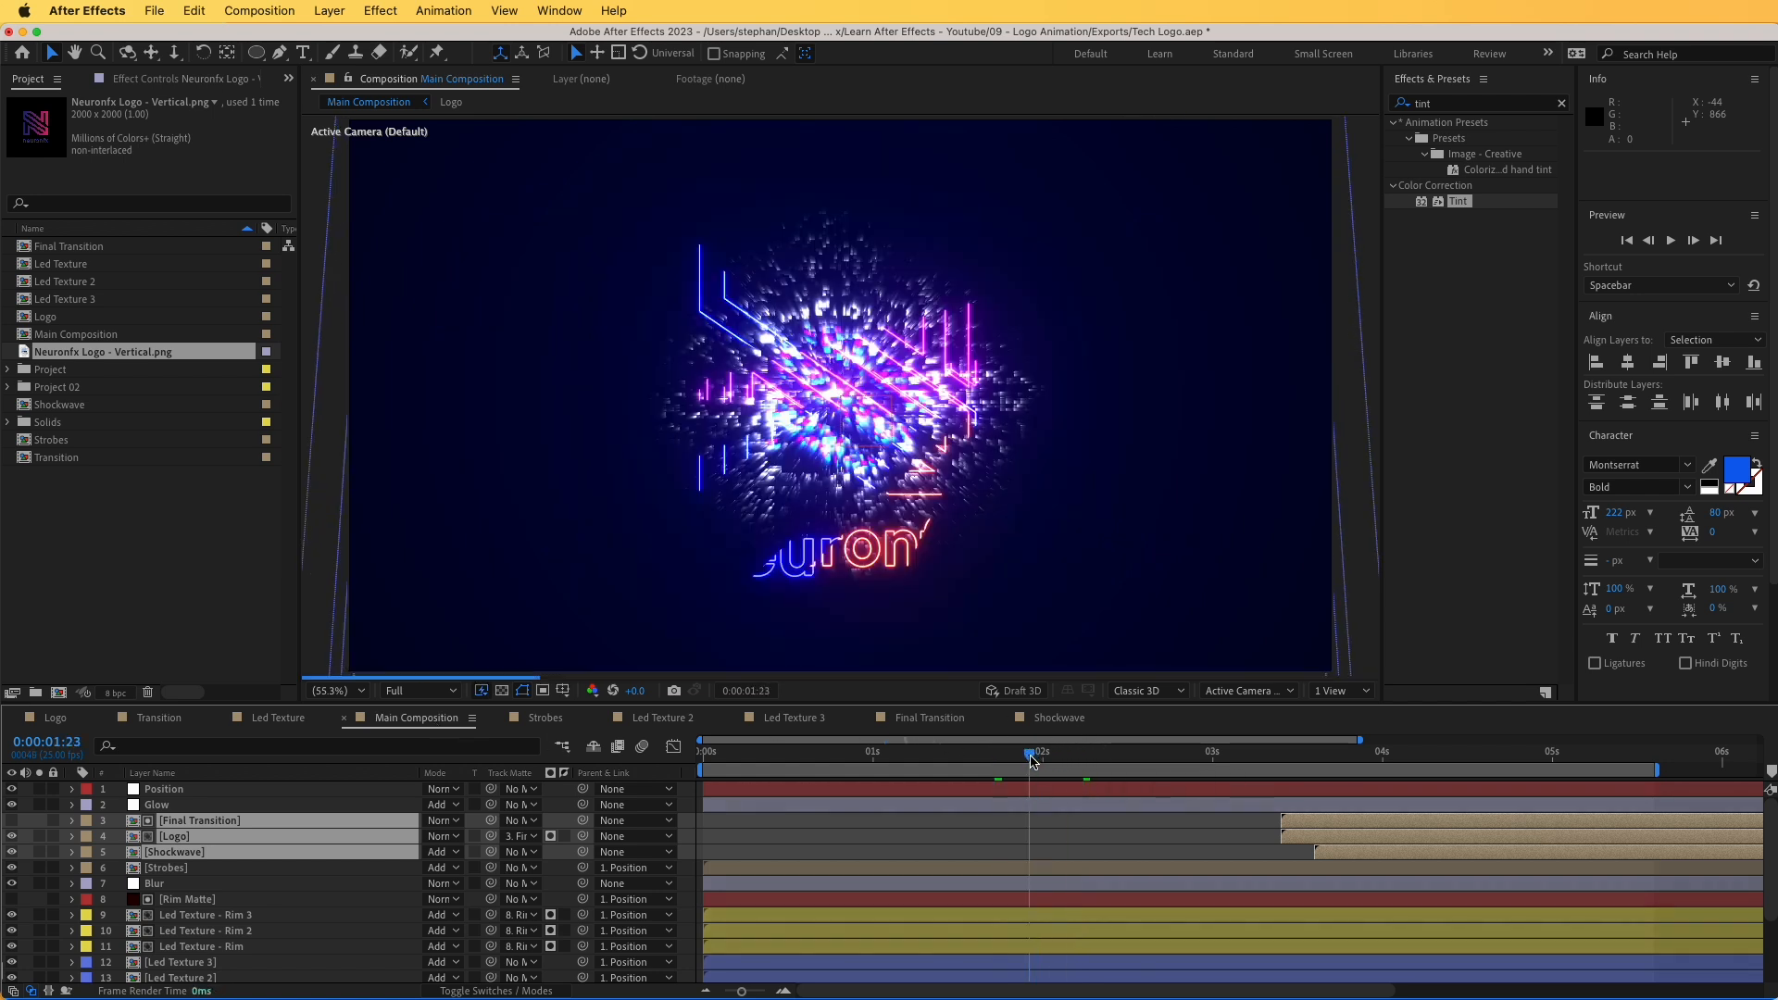
click(813, 758)
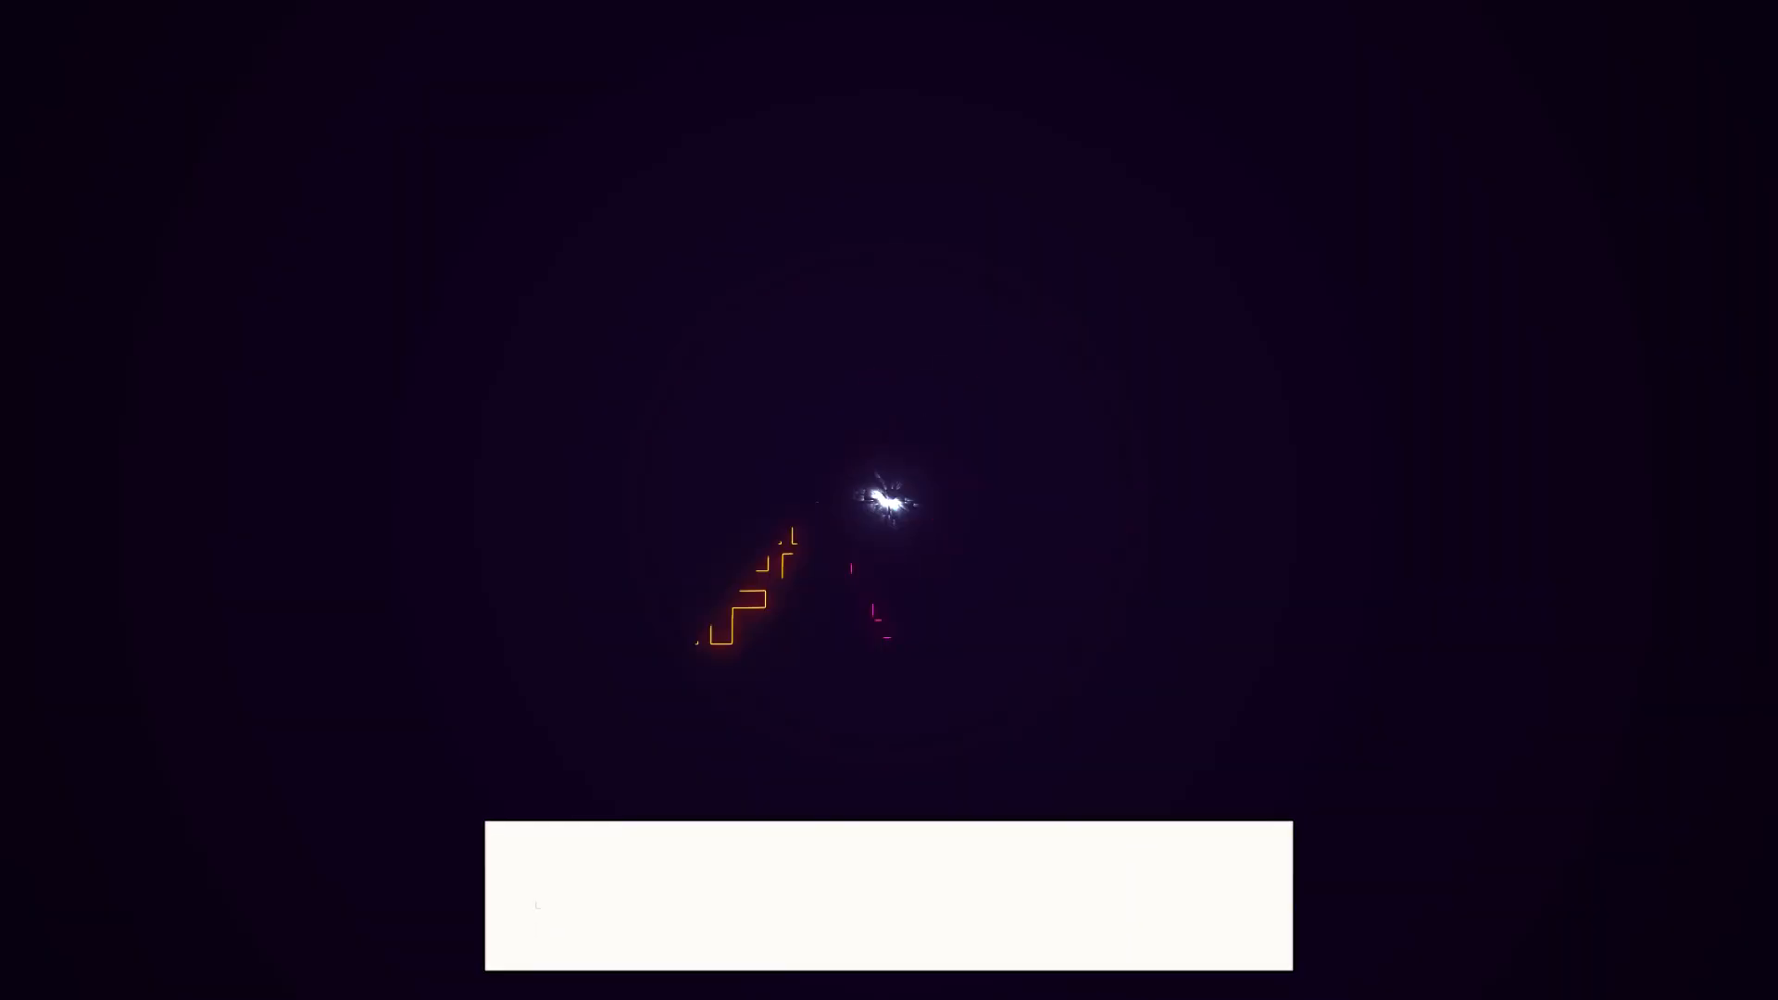